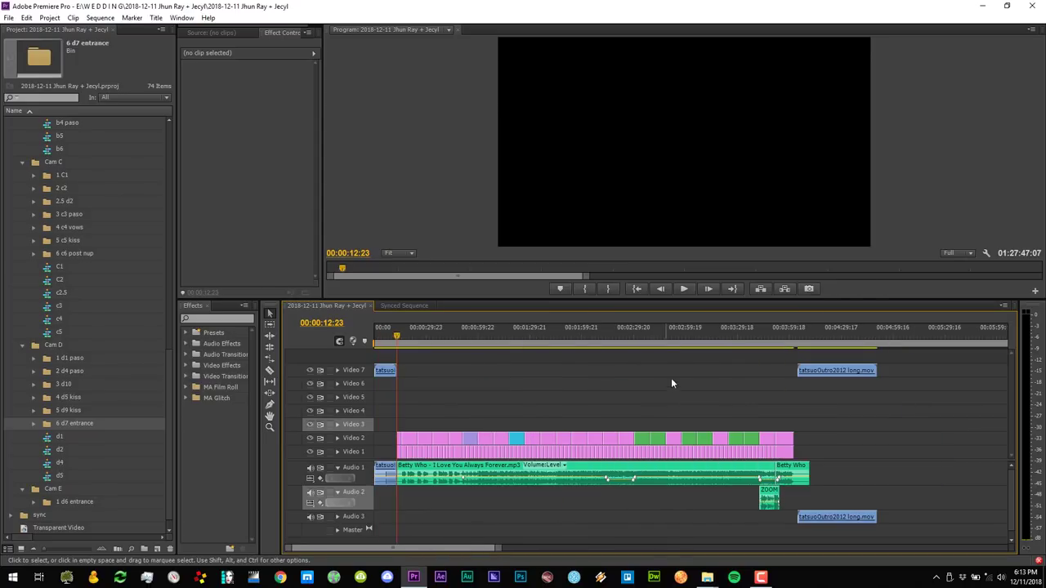
- Look over the whole main sequence, including the finished edit at its start and the footage groups further along
{"action": "left_click", "coordinate": [758, 337]}
{"action": "left_click", "coordinate": [805, 414]}
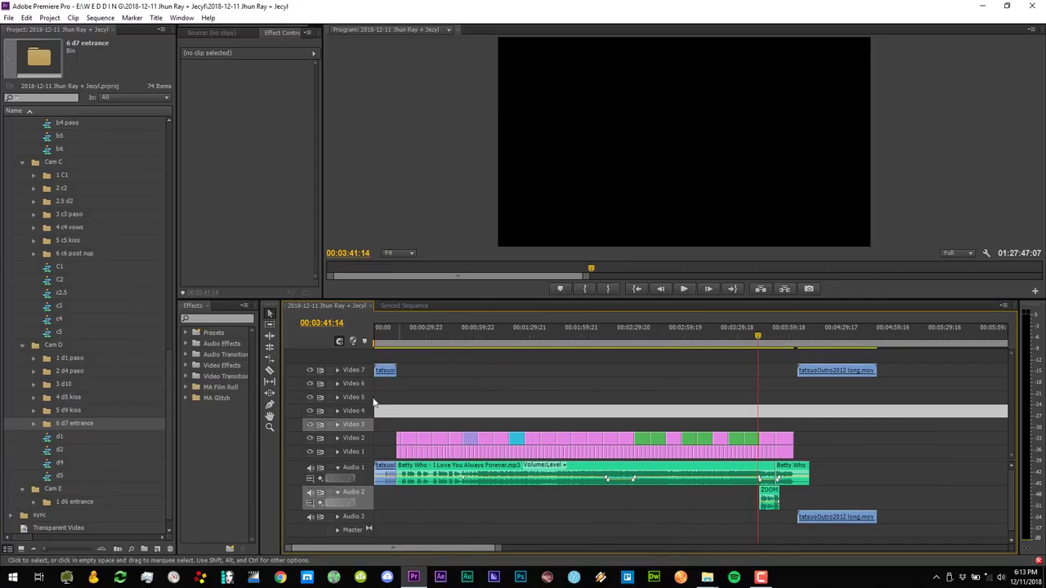
{"action": "left_click", "coordinate": [605, 383]}
{"action": "key", "text": "minus"}
{"action": "left_click", "coordinate": [665, 432]}
{"action": "key", "text": "backslash"}
{"action": "left_click", "coordinate": [500, 336]}
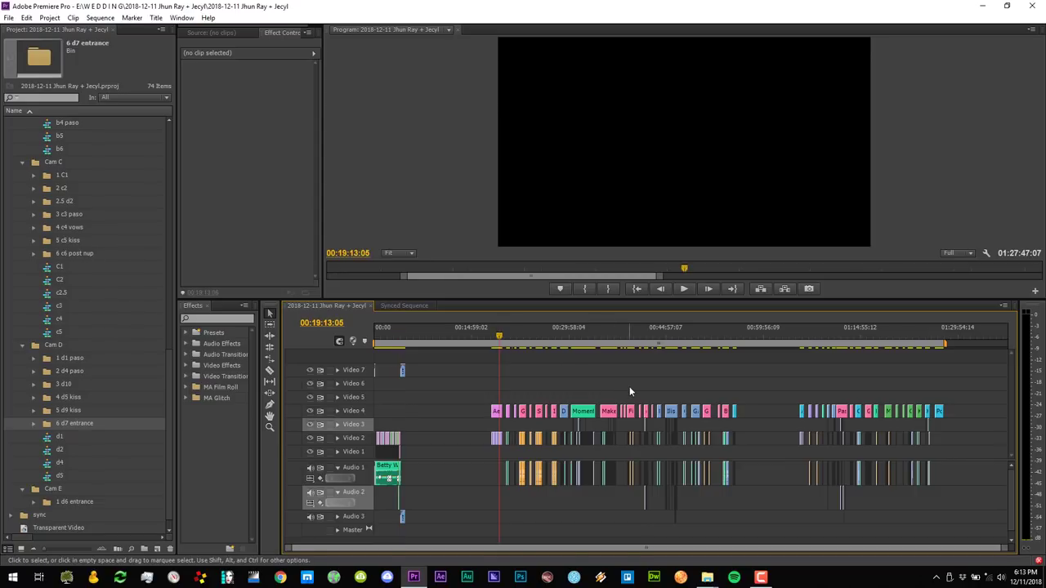
{"action": "key", "text": "equal"}
{"action": "key", "text": "Home"}
{"action": "key", "text": "equal"}
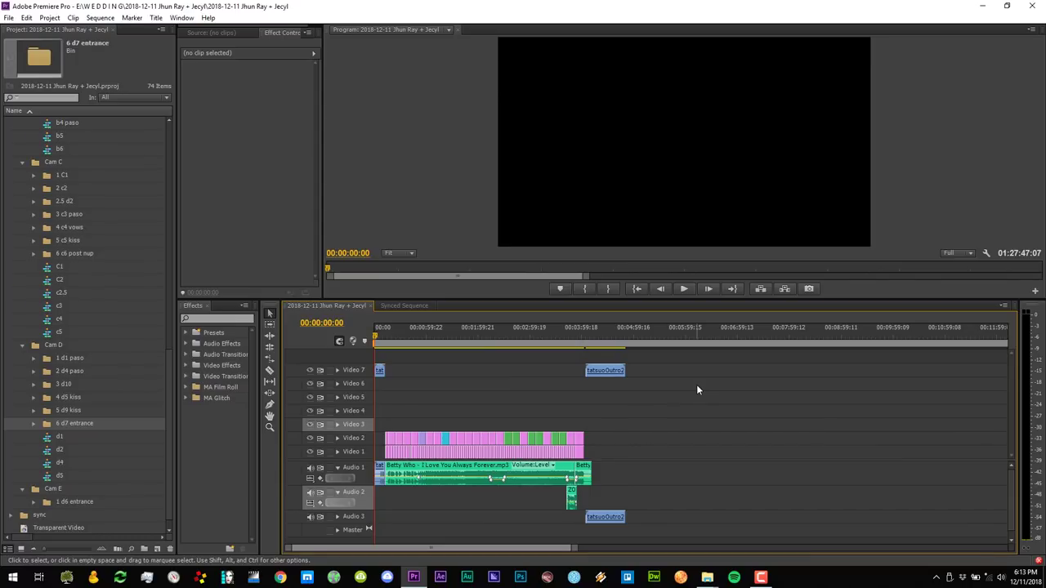
{"action": "key", "text": "equal"}
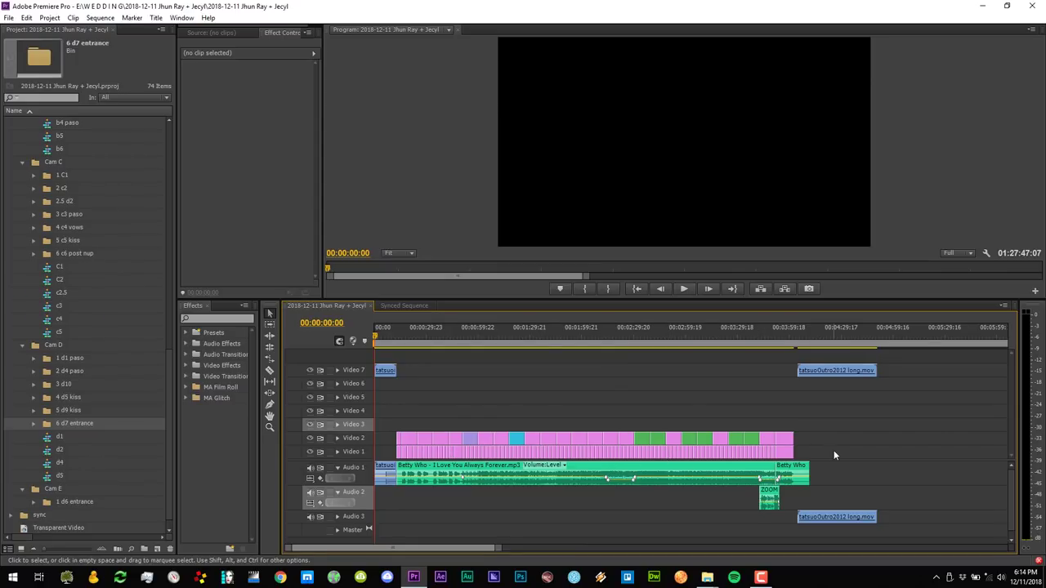
- Select the clips on Video 2 to single them out, and examine the end of the edit around 00:03:39:09
{"action": "left_click", "coordinate": [754, 333]}
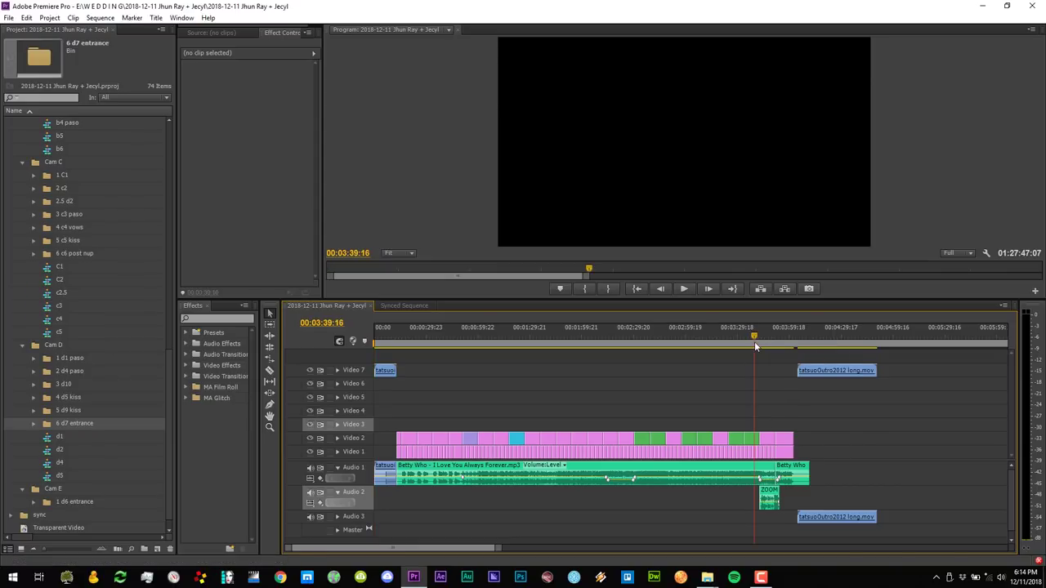
{"action": "left_click", "coordinate": [866, 443]}
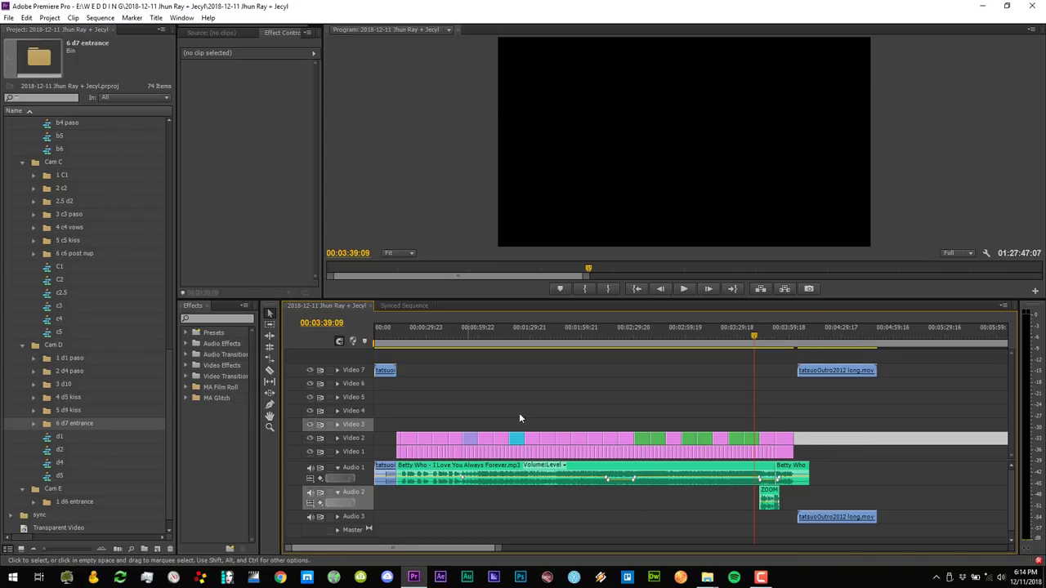
{"action": "left_click_drag", "start_coordinate": [850, 428], "coordinate": [383, 434]}
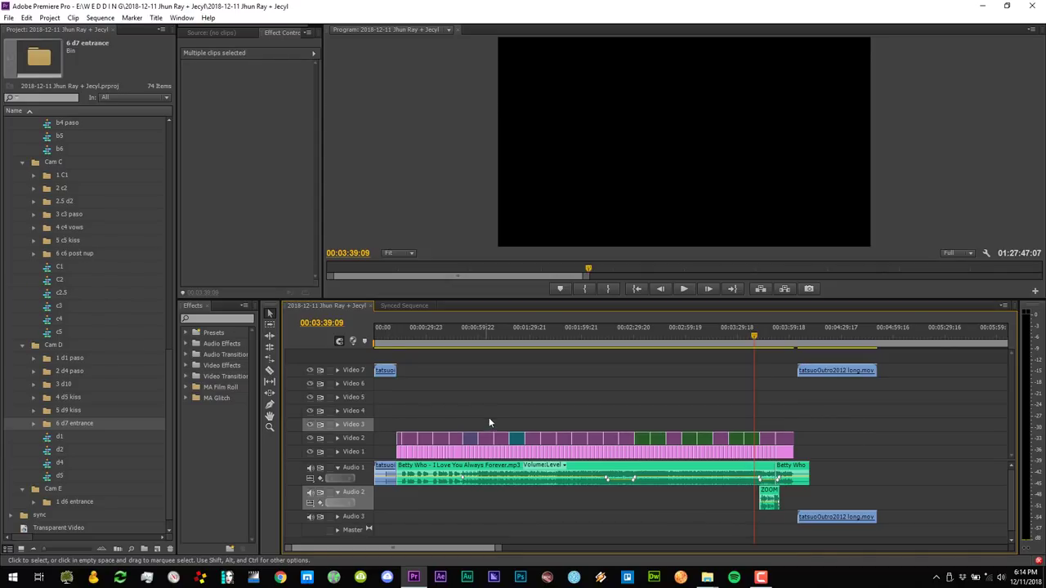
{"action": "left_click", "coordinate": [513, 411]}
{"action": "left_click", "coordinate": [836, 442]}
{"action": "key", "text": "="}
{"action": "key", "text": "="}
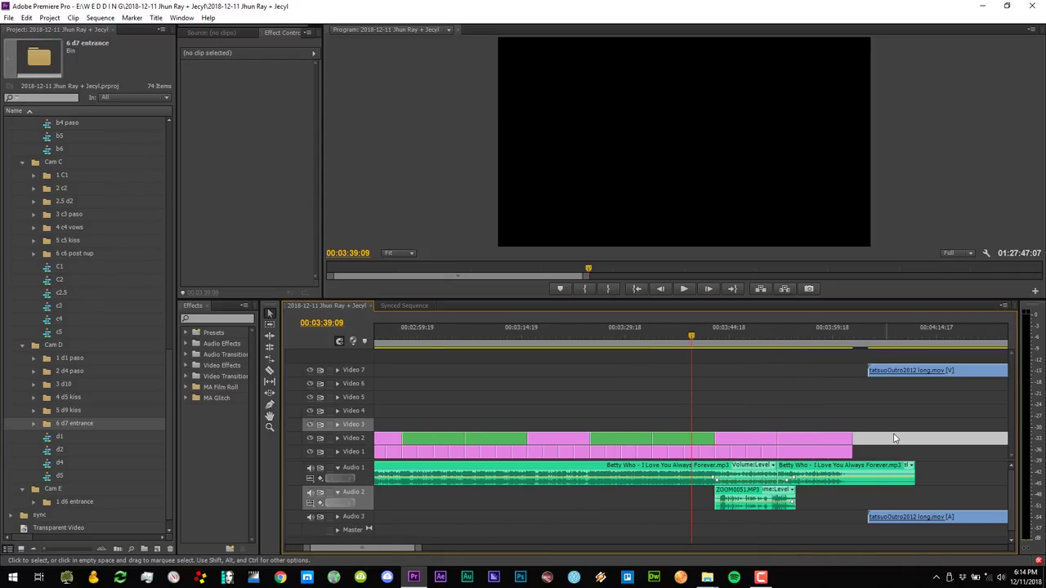
- Try moving the second Betty Who clip further along Audio 1 and extending the first one to the end of the video clips
{"action": "left_click_drag", "start_coordinate": [823, 481], "coordinate": [1003, 469]}
{"action": "left_click_drag", "start_coordinate": [773, 471], "coordinate": [853, 470]}
{"action": "left_click", "coordinate": [889, 427]}
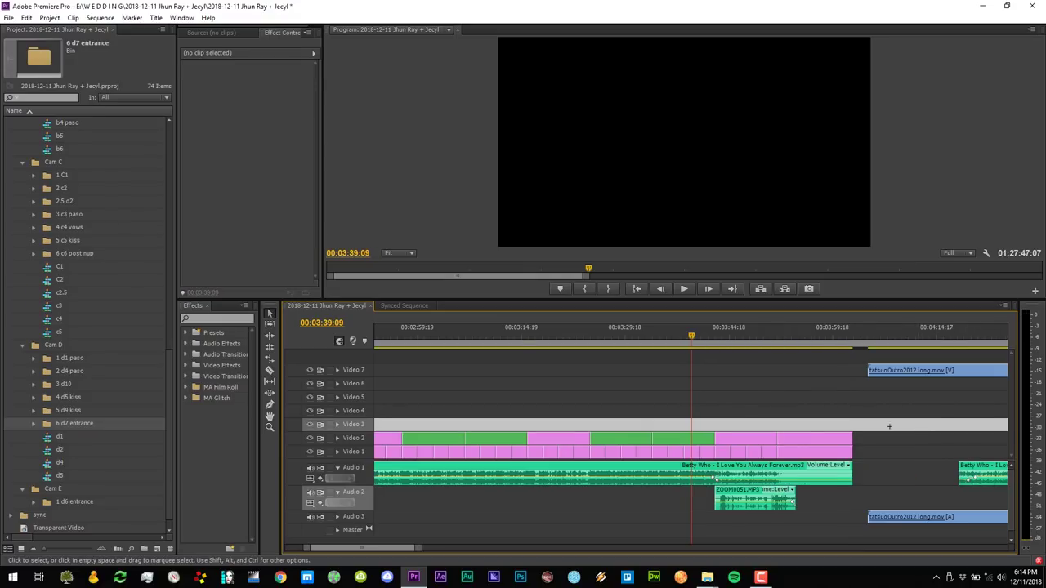
- Play back the passage where ZOOM0051.MP3 starts and undo the move and extension of the two music clips
{"action": "left_click", "coordinate": [705, 330]}
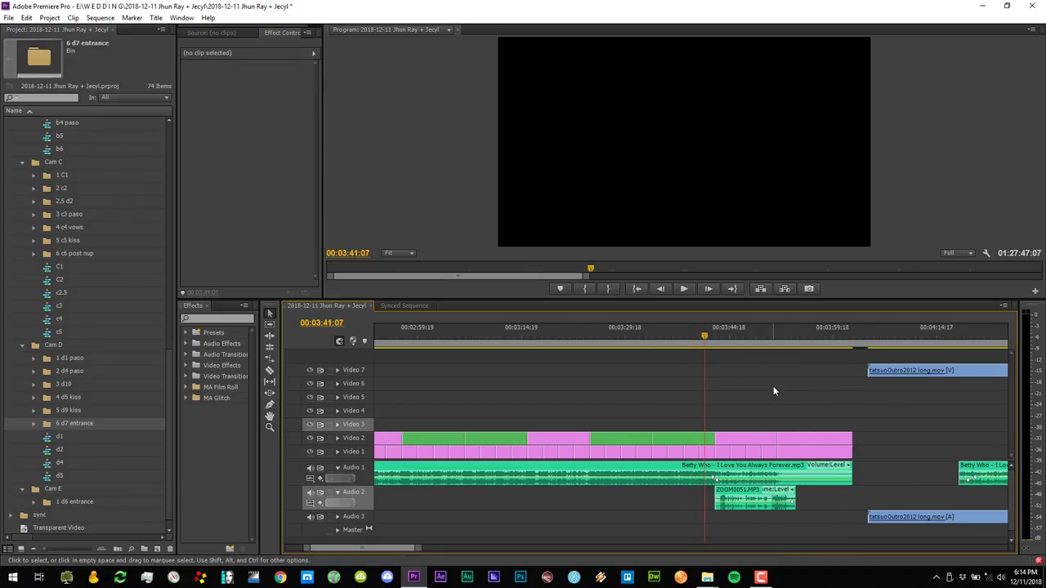
{"action": "key", "text": "equal"}
{"action": "left_click", "coordinate": [787, 413]}
{"action": "left_click_drag", "start_coordinate": [696, 338], "coordinate": [712, 339]}
{"action": "key", "text": "space"}
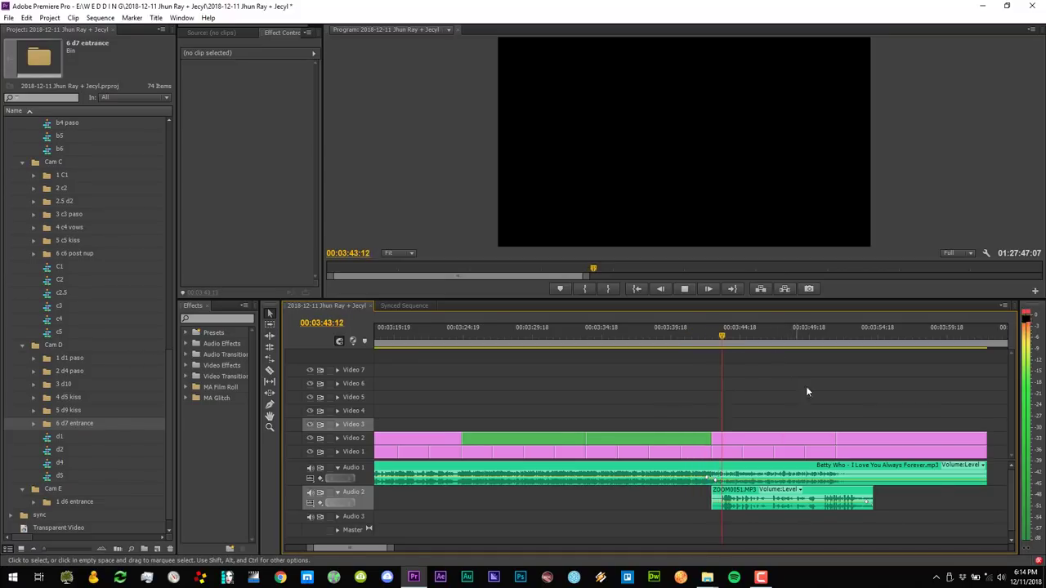
{"action": "key", "text": "minus"}
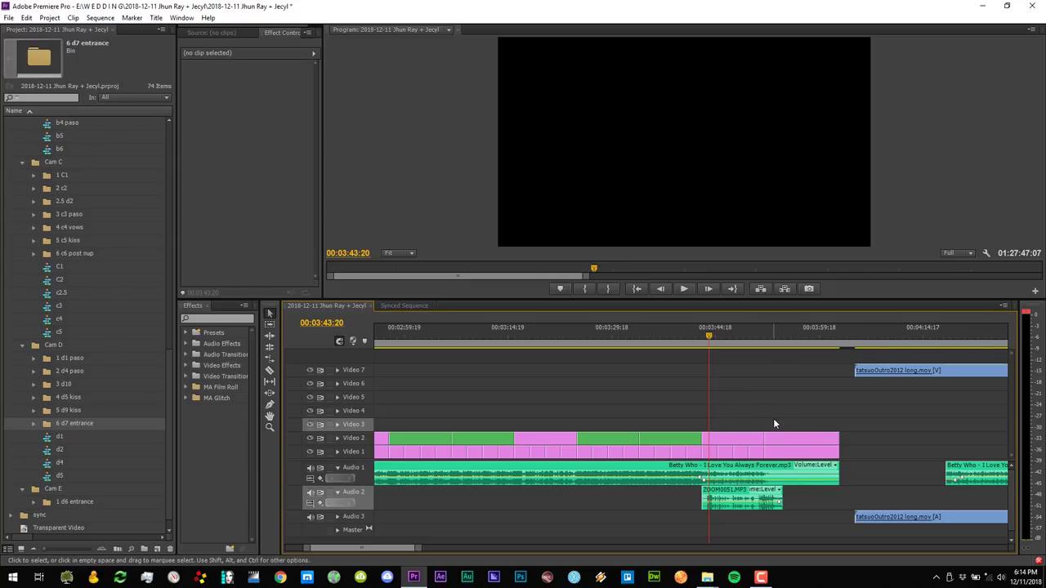
{"action": "key", "text": "ctrl+z"}
{"action": "key", "text": "ctrl+z"}
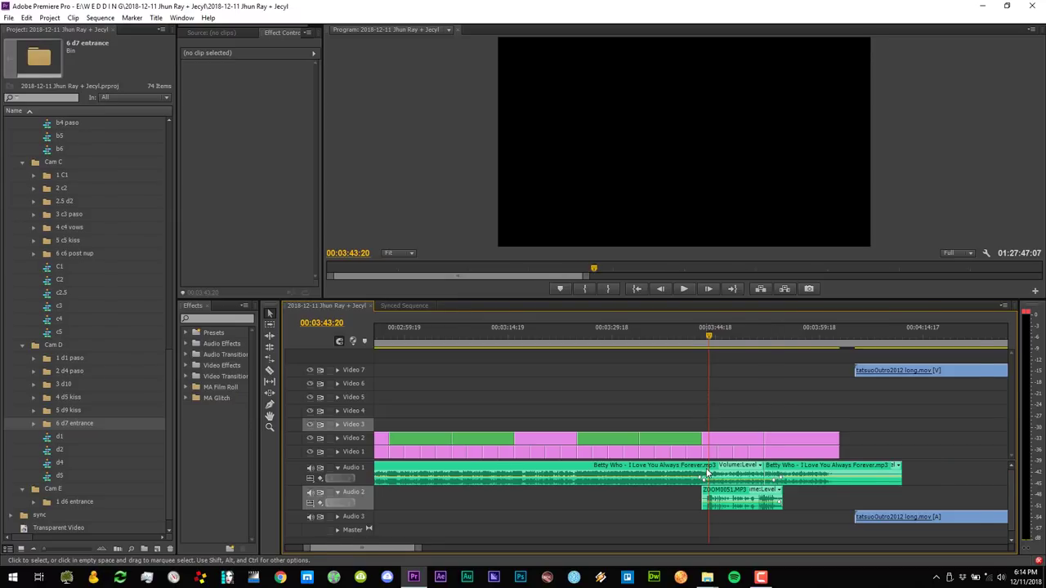
- Examine the split between the two Betty Who clips and the ZOOM0051.MP3 clip beneath it near the end of the edit
{"action": "key", "text": "equal"}
{"action": "key", "text": "equal"}
{"action": "key", "text": "minus"}
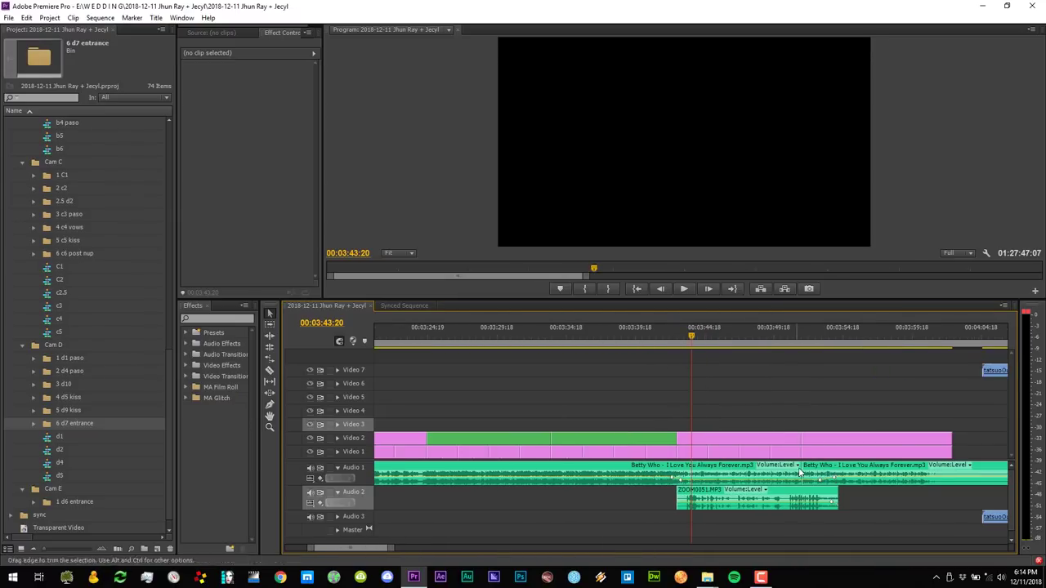
{"action": "key", "text": "minus"}
{"action": "key", "text": "minus"}
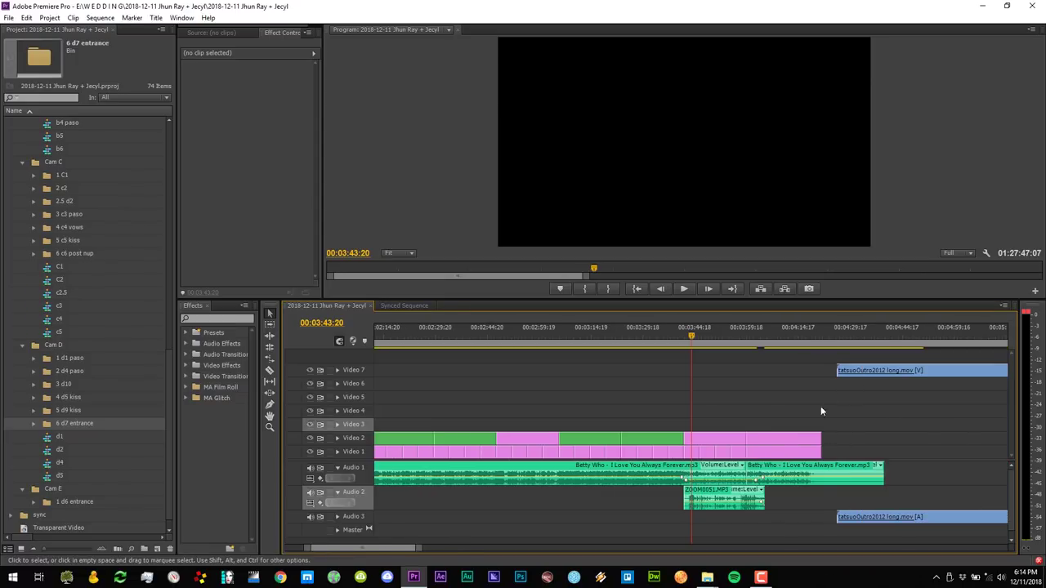
{"action": "key", "text": "minus"}
{"action": "key", "text": "minus"}
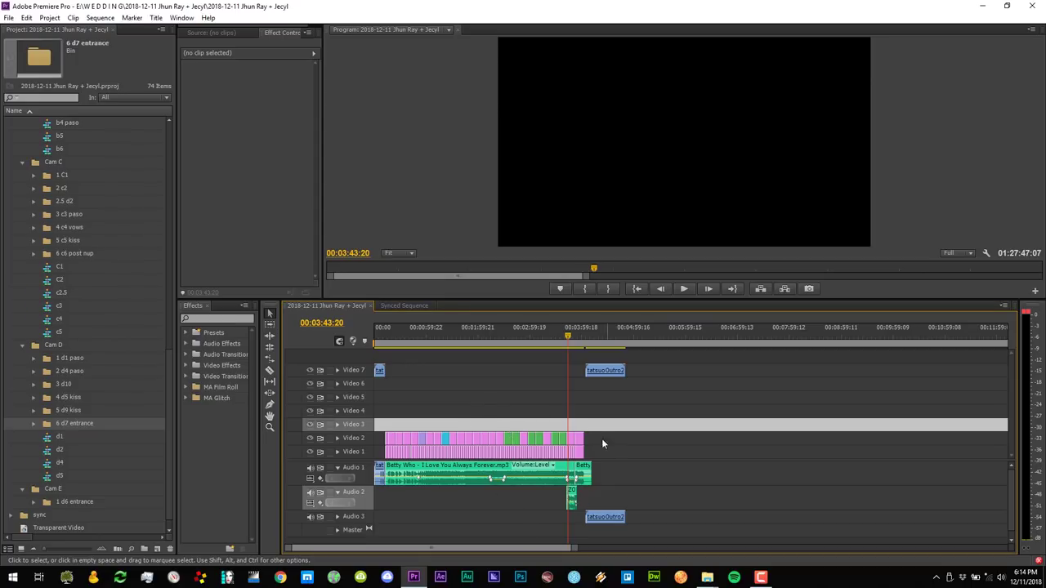
{"action": "left_click", "coordinate": [646, 448]}
{"action": "key", "text": "minus"}
{"action": "key", "text": "equal"}
{"action": "key", "text": "equal"}
{"action": "key", "text": "minus"}
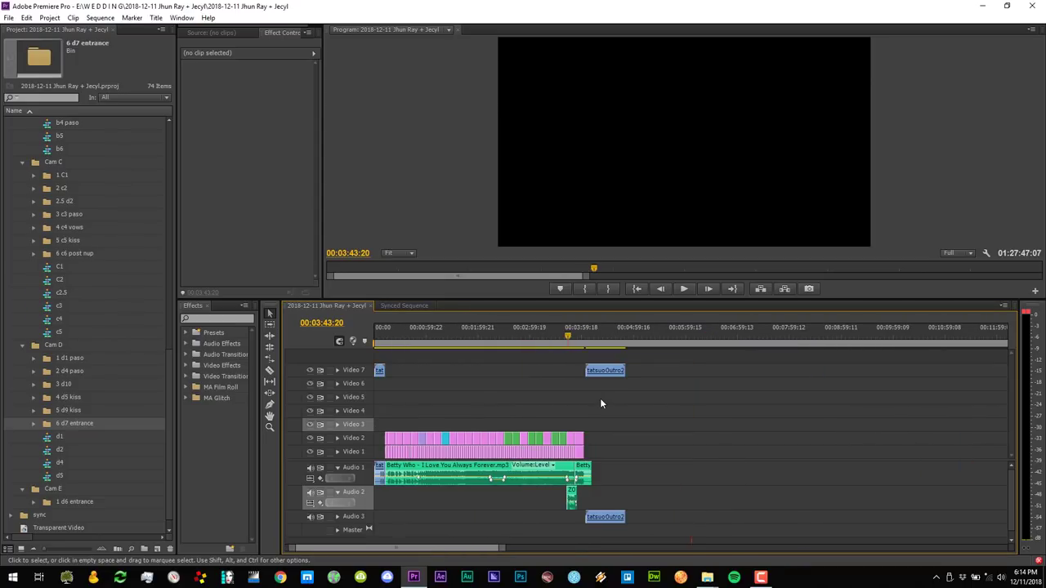
- Select the volume keyframe on the first Betty Who clip on Audio 1, near the start of the purple Video 2 clip
{"action": "left_click", "coordinate": [408, 335]}
{"action": "key", "text": "equal"}
{"action": "key", "text": "equal"}
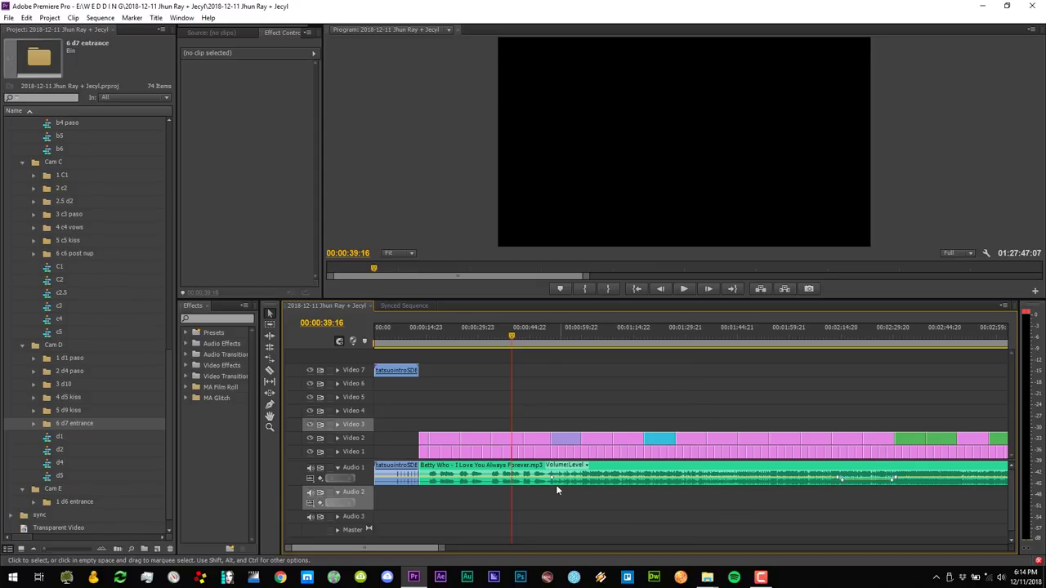
{"action": "left_click", "coordinate": [554, 480]}
{"action": "left_click", "coordinate": [626, 423]}
{"action": "key", "text": "minus"}
{"action": "left_click", "coordinate": [645, 410]}
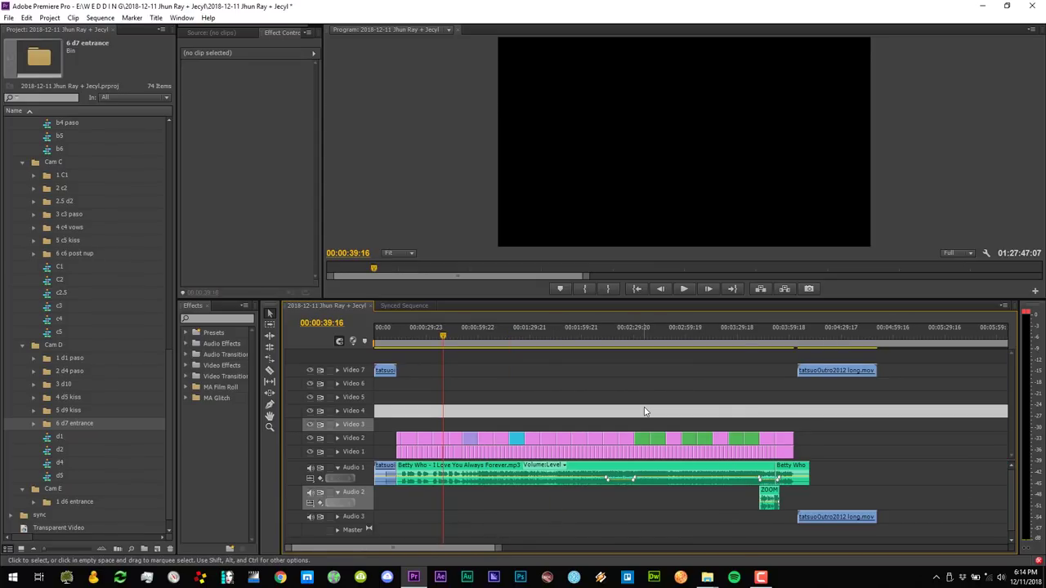
- Examine the edit around 00:00:52:13, where the purple clip on Video 2 begins
{"action": "key", "text": "minus"}
{"action": "key", "text": "equal"}
{"action": "key", "text": "equal"}
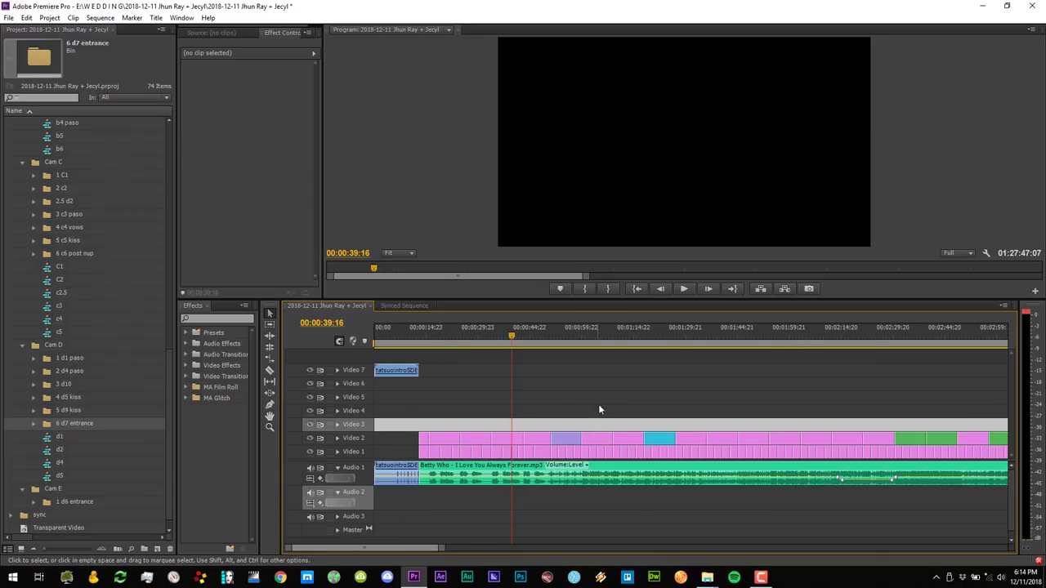
{"action": "left_click", "coordinate": [601, 398]}
{"action": "left_click", "coordinate": [556, 334]}
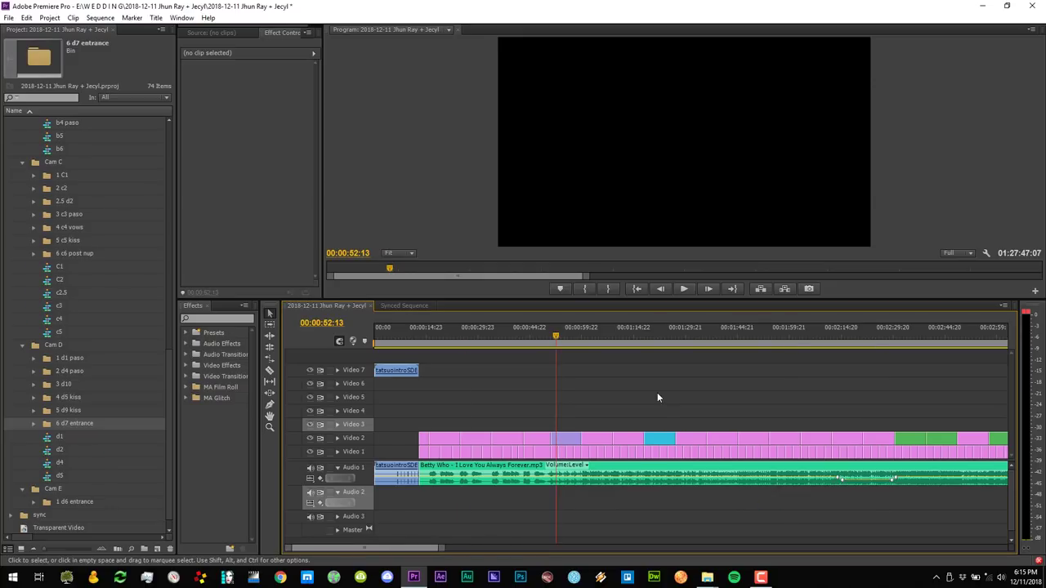
{"action": "key", "text": "minus"}
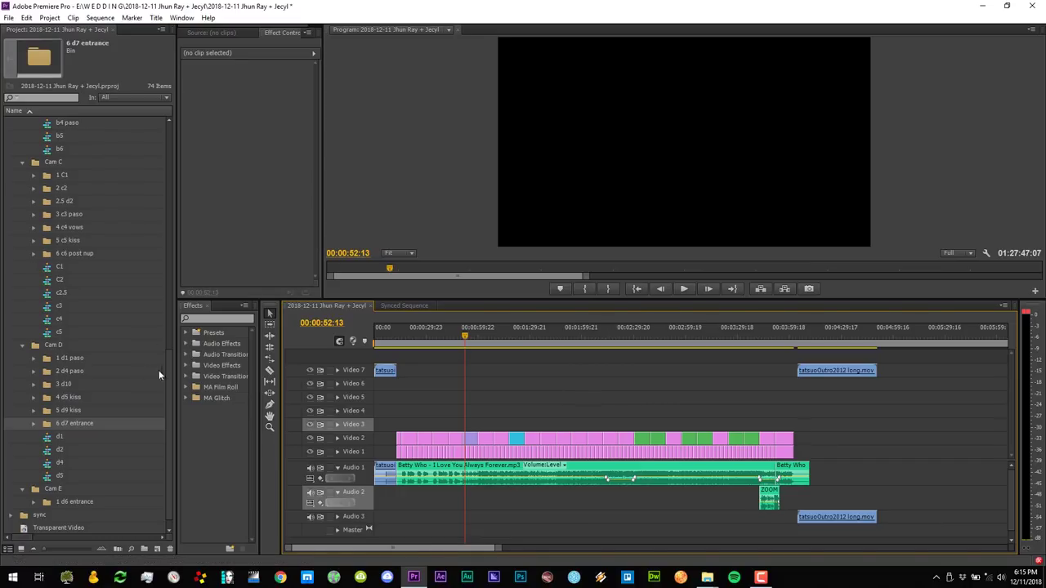
- Examine the labelled footage groups beyond the finished edit, from Aerial through the setup shots at 00:21:48:16
{"action": "key", "text": "backslash"}
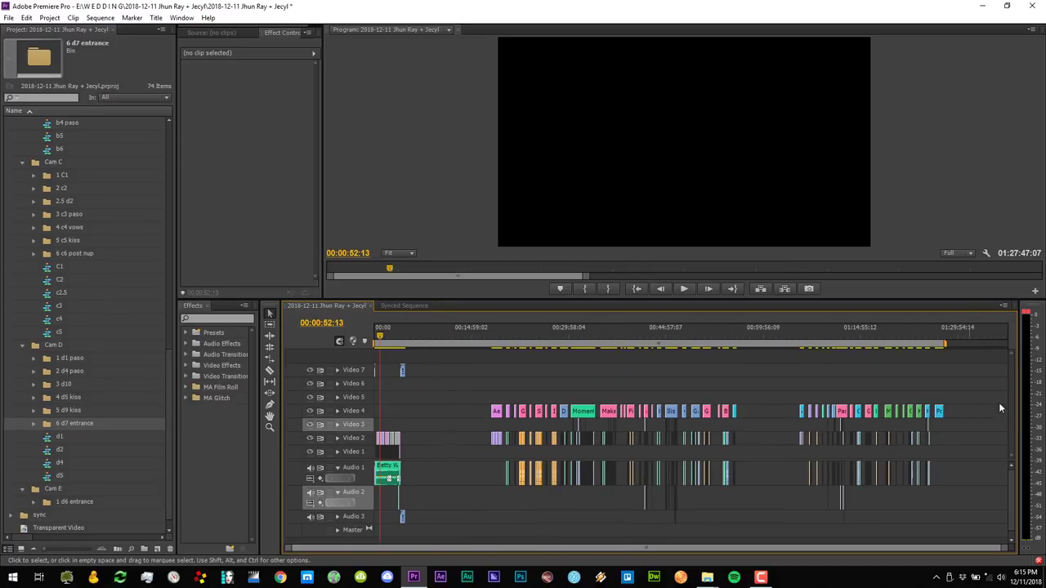
{"action": "left_click_drag", "start_coordinate": [456, 384], "coordinate": [969, 523]}
{"action": "left_click", "coordinate": [549, 354]}
{"action": "left_click", "coordinate": [496, 332]}
{"action": "key", "text": "equal"}
{"action": "key", "text": "equal"}
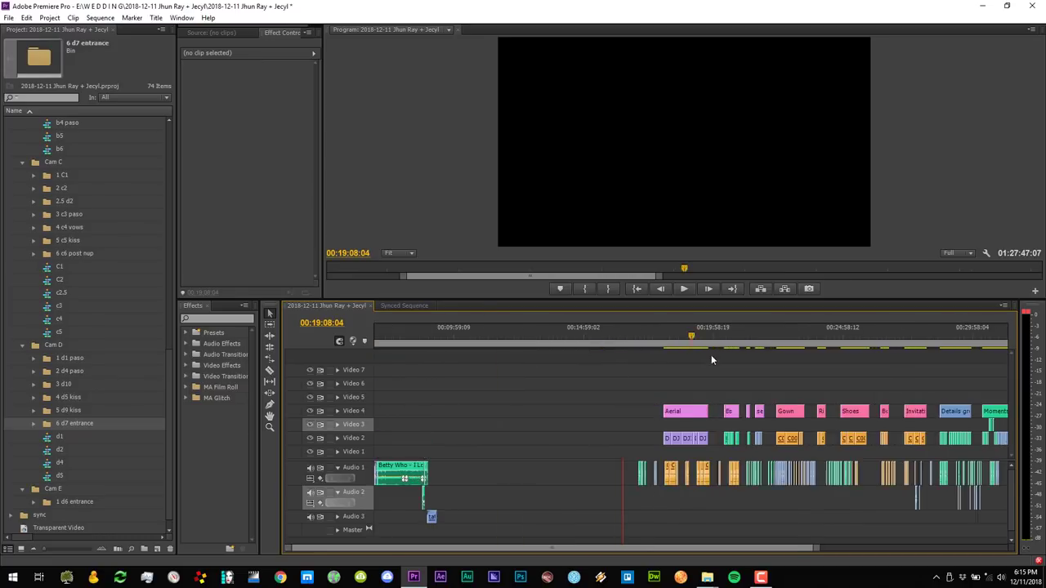
{"action": "left_click", "coordinate": [767, 345]}
{"action": "key", "text": "minus"}
{"action": "left_click", "coordinate": [757, 344]}
{"action": "key", "text": "minus"}
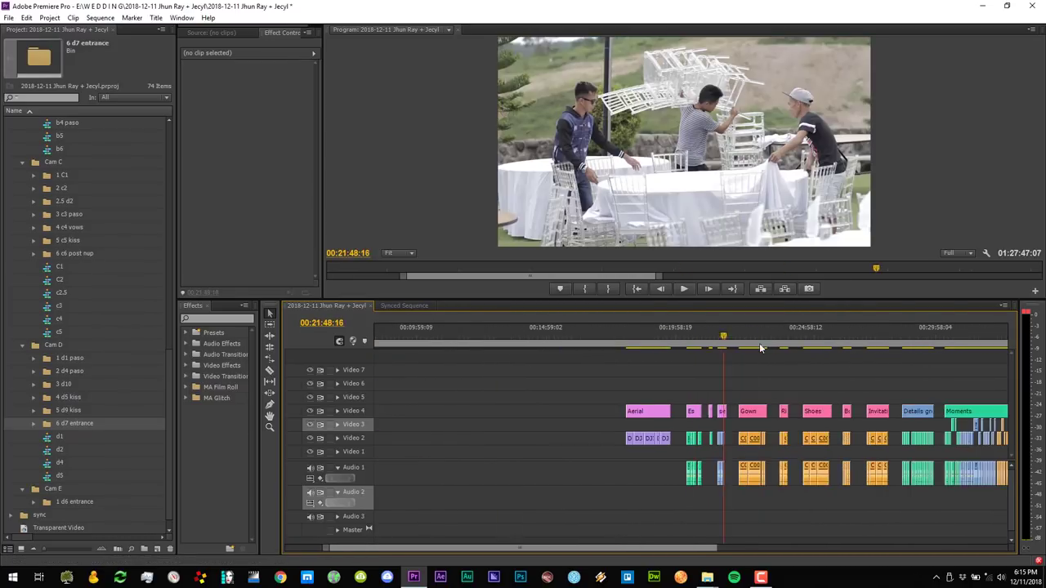
{"action": "key", "text": "equal"}
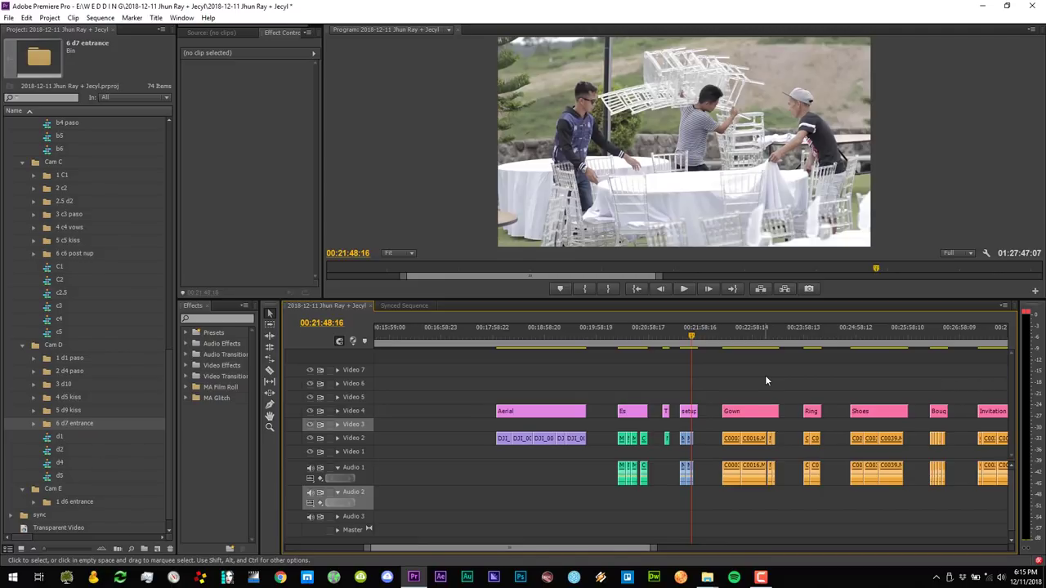
- Preview the Gown footage at 00:22:26:22 and compare its place among the other labelled groups in the sequence
{"action": "key", "text": "minus"}
{"action": "key", "text": "minus"}
{"action": "key", "text": "equal"}
{"action": "key", "text": "equal"}
{"action": "key", "text": "equal"}
{"action": "left_click", "coordinate": [757, 343]}
{"action": "key", "text": "minus"}
{"action": "key", "text": "minus"}
{"action": "key", "text": "minus"}
{"action": "key", "text": "minus"}
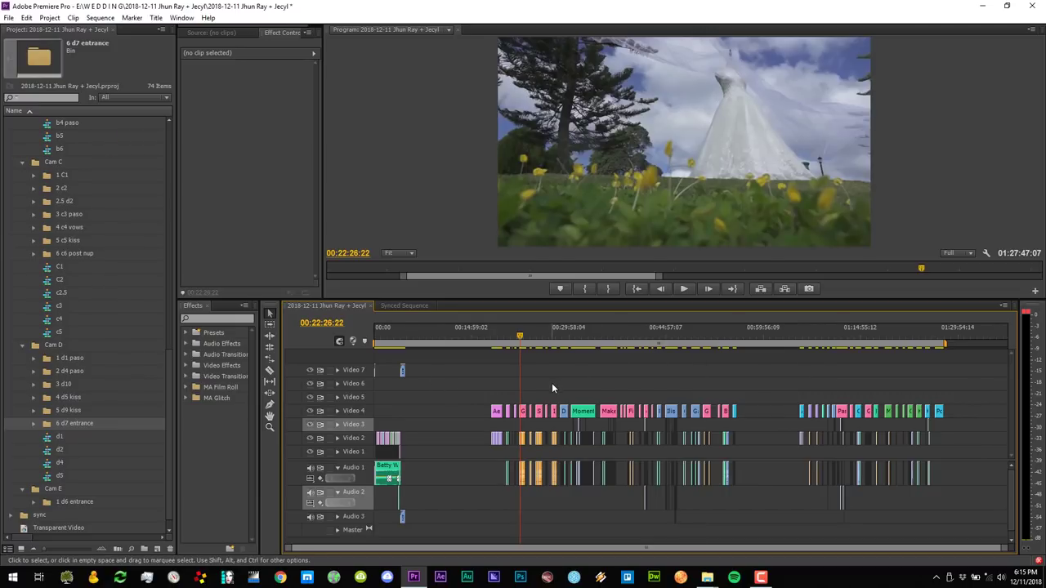
- Open the C1 sequence from Cam C, inspect its full timeline at 00:24:20:00, and return to the Gown group in the main sequence
{"action": "double_click", "coordinate": [49, 269]}
{"action": "key", "text": "backslash"}
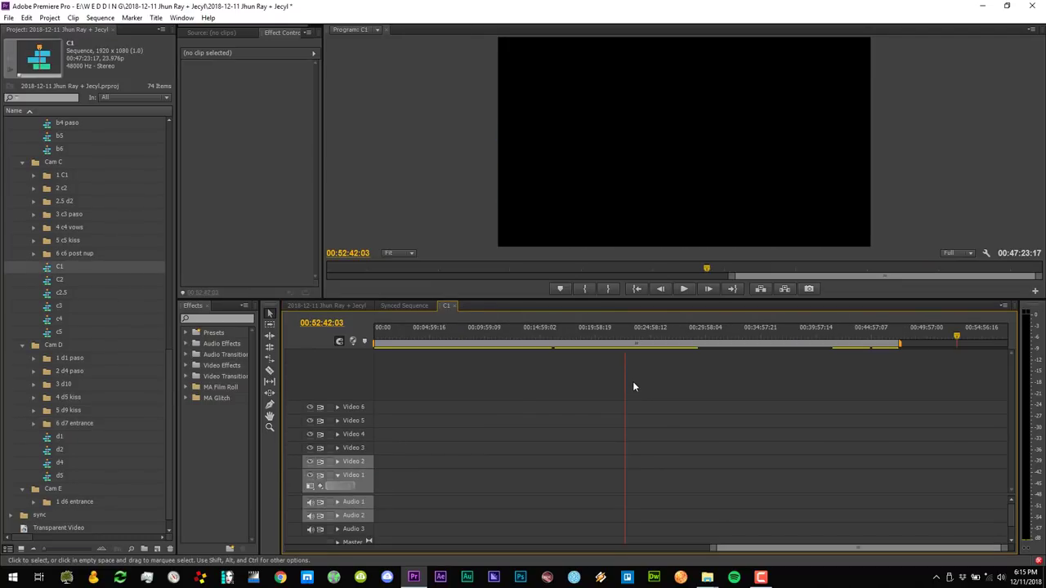
{"action": "left_click", "coordinate": [644, 331]}
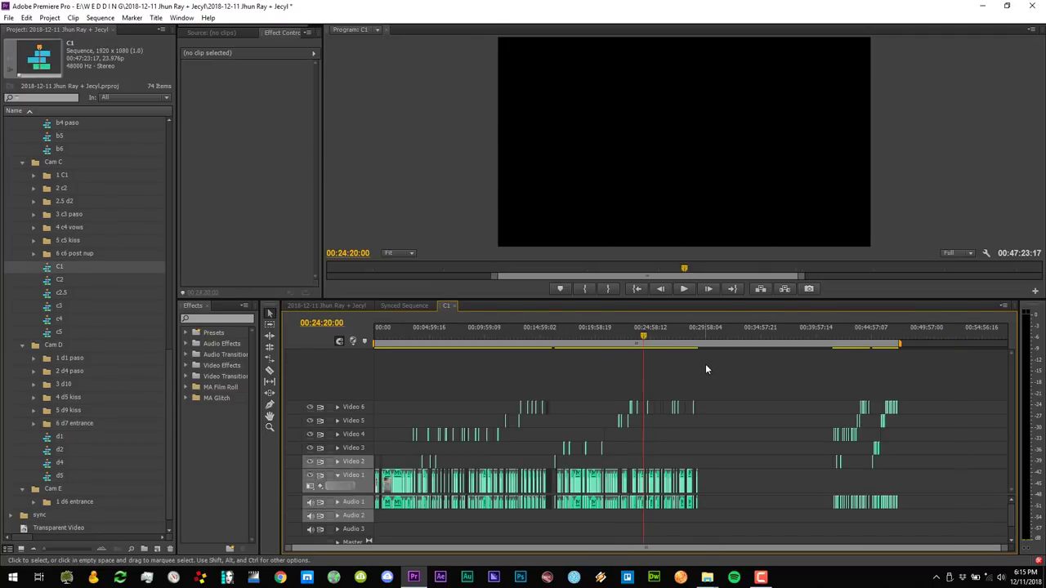
{"action": "left_click", "coordinate": [343, 305]}
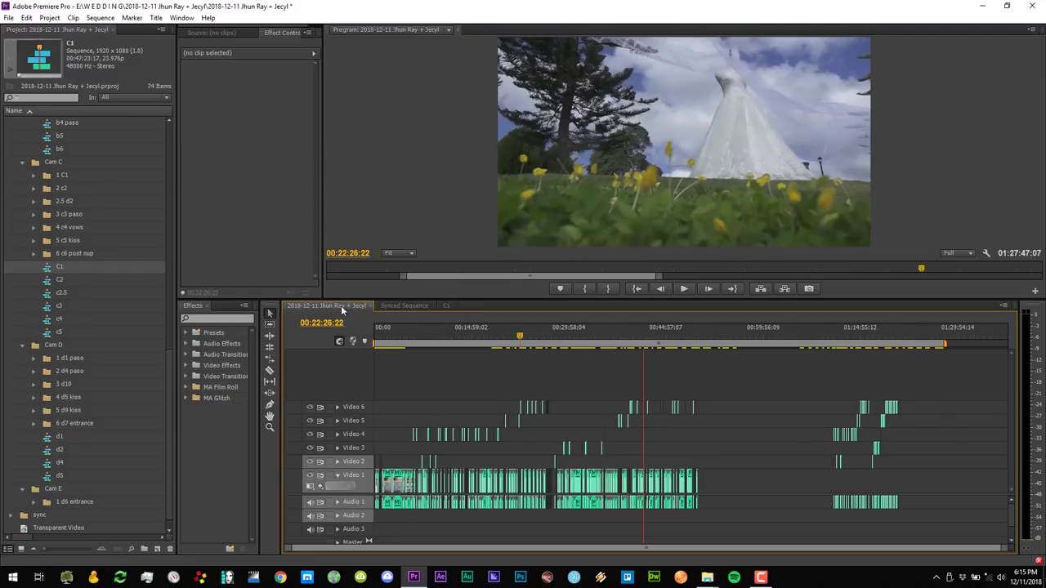
{"action": "key", "text": "equal"}
{"action": "key", "text": "equal"}
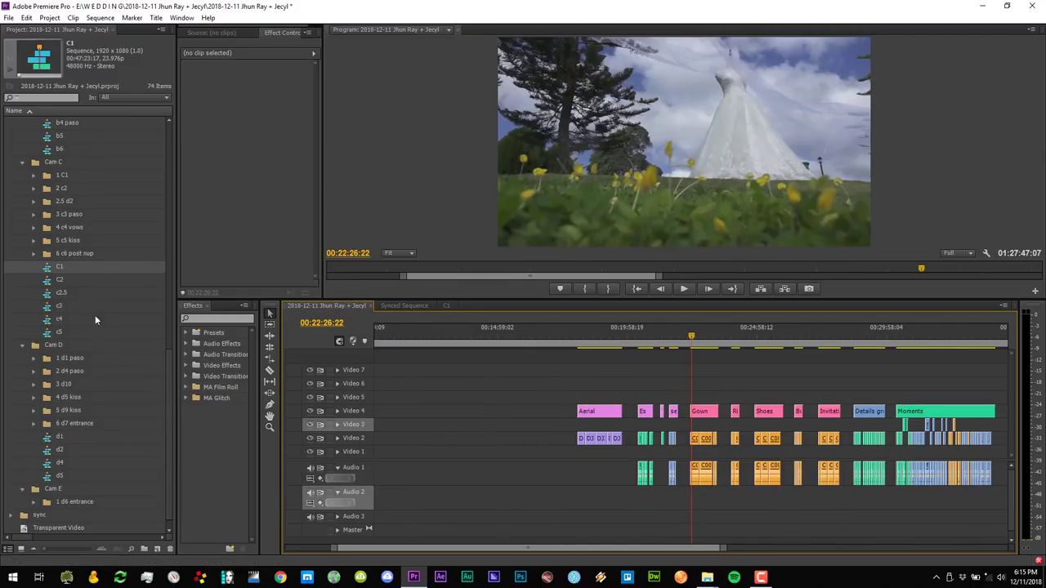
- Open the C2 and C1 sequences in turn to compare their timelines, and return to the full main wedding sequence
{"action": "left_click", "coordinate": [64, 278]}
{"action": "left_click", "coordinate": [59, 283]}
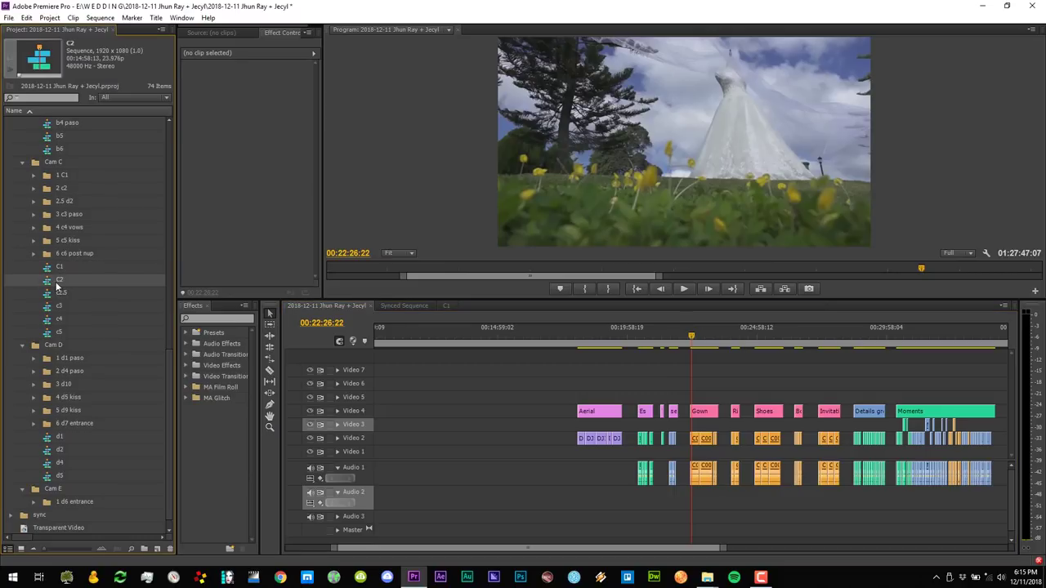
{"action": "double_click", "coordinate": [52, 283]}
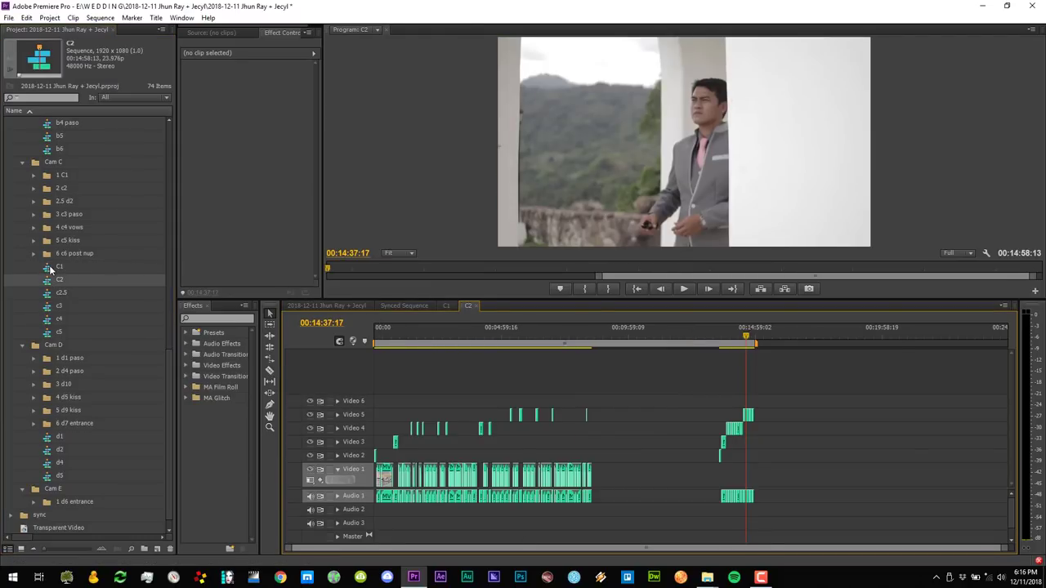
{"action": "double_click", "coordinate": [64, 267]}
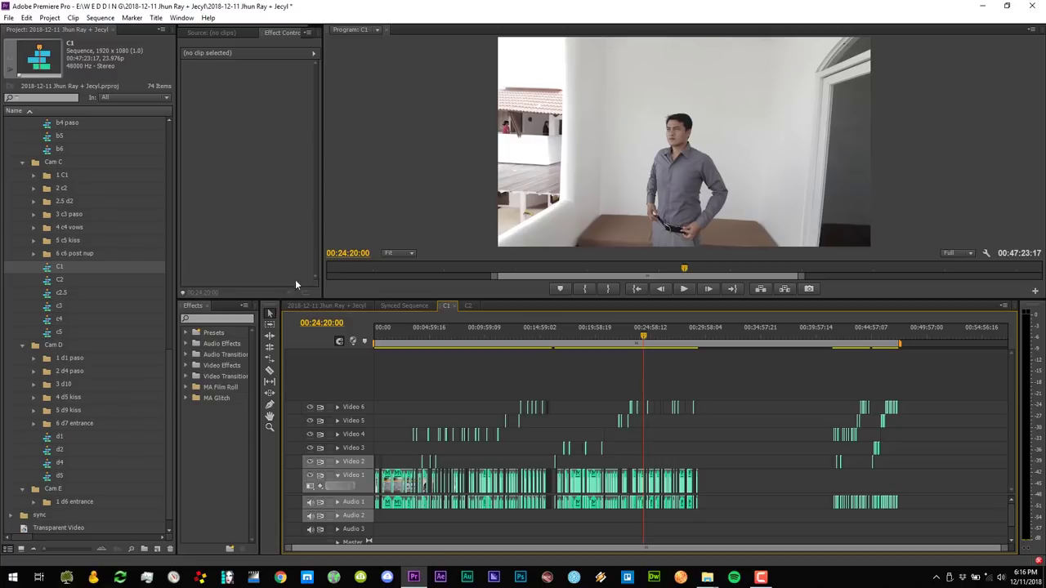
{"action": "left_click", "coordinate": [344, 306]}
{"action": "key", "text": "minus"}
{"action": "key", "text": "minus"}
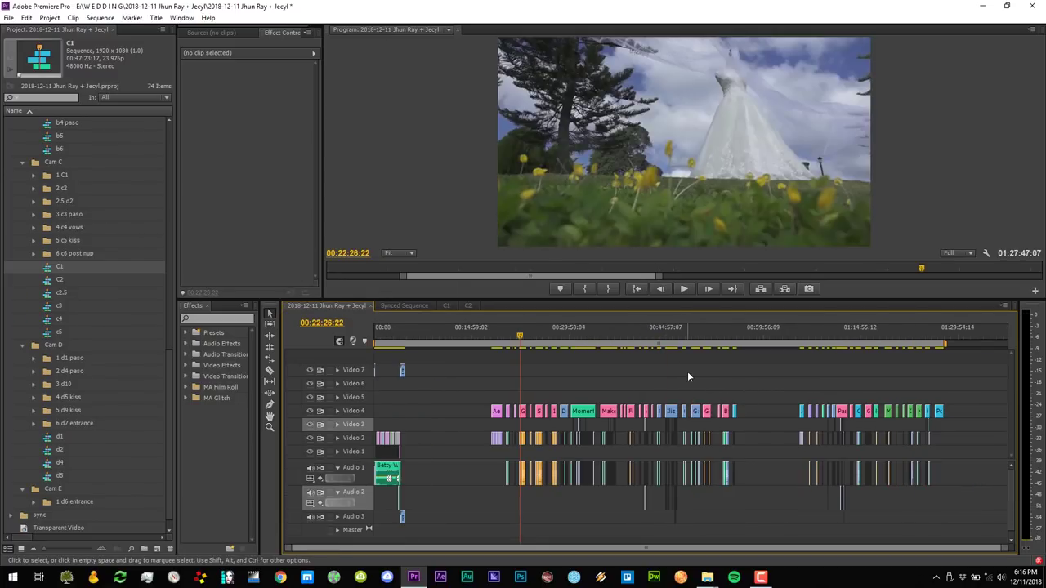
- Return the playhead to the start of the main wedding sequence and view its full timeline
{"action": "key", "text": "Home"}
{"action": "key", "text": "equal"}
{"action": "key", "text": "equal"}
{"action": "key", "text": "minus"}
{"action": "key", "text": "minus"}
{"action": "key", "text": "minus"}
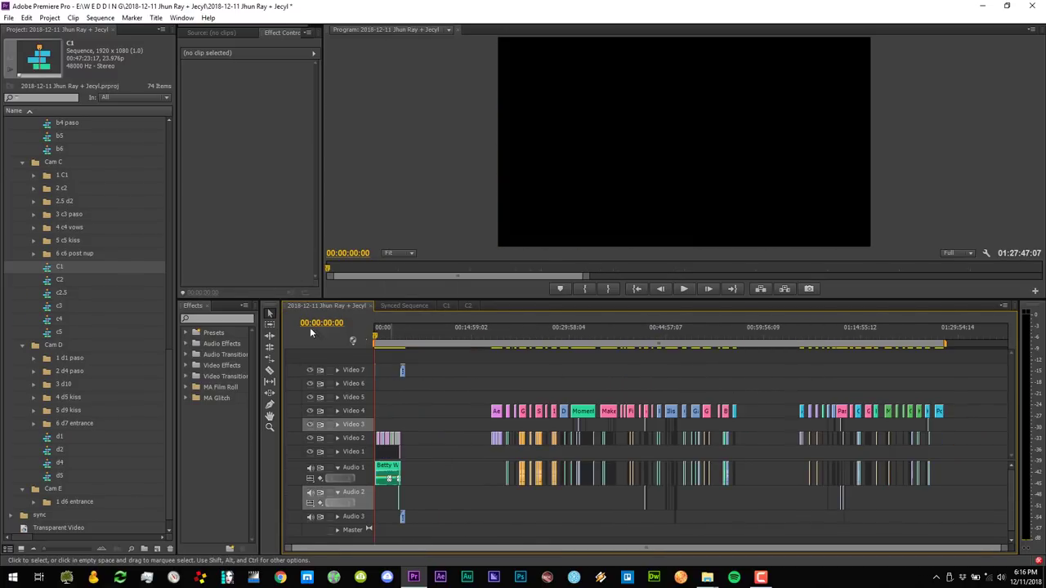
- Duplicate the main wedding sequence in the project and add the suffix 1 to the copy's name
{"action": "left_click_drag", "start_coordinate": [167, 362], "coordinate": [188, 104]}
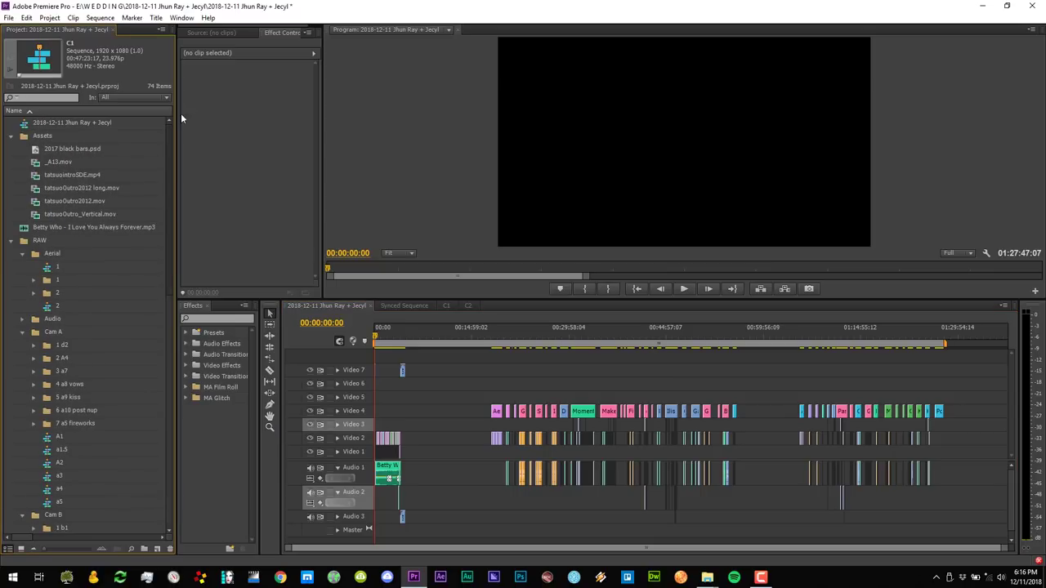
{"action": "left_click", "coordinate": [59, 120]}
{"action": "key", "text": "ctrl+c"}
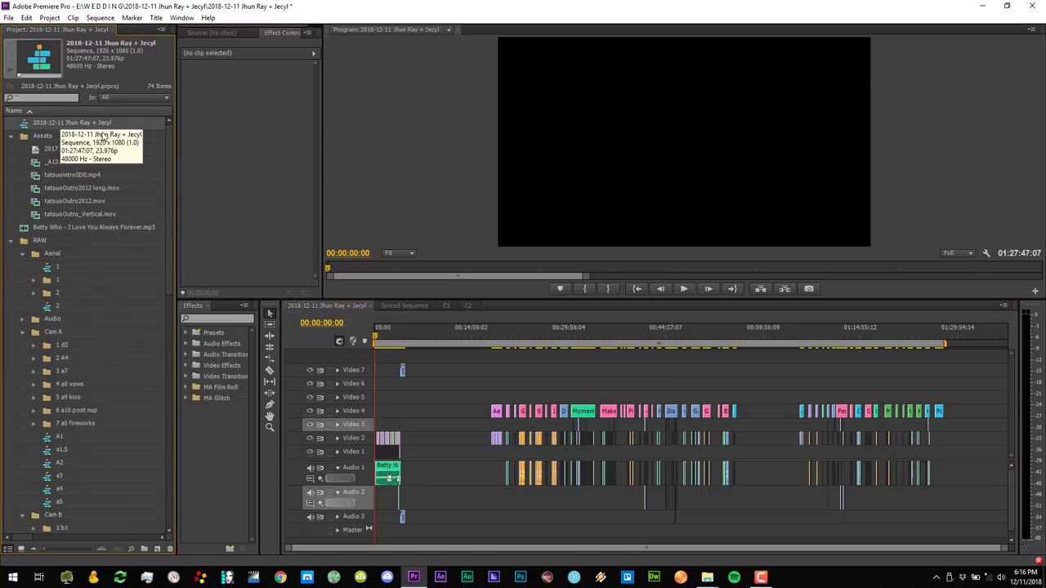
{"action": "key", "text": "ctrl+v"}
{"action": "left_click", "coordinate": [115, 138]}
{"action": "double_click", "coordinate": [116, 137]}
{"action": "type", "text": "1"}
{"action": "key", "text": "Return"}
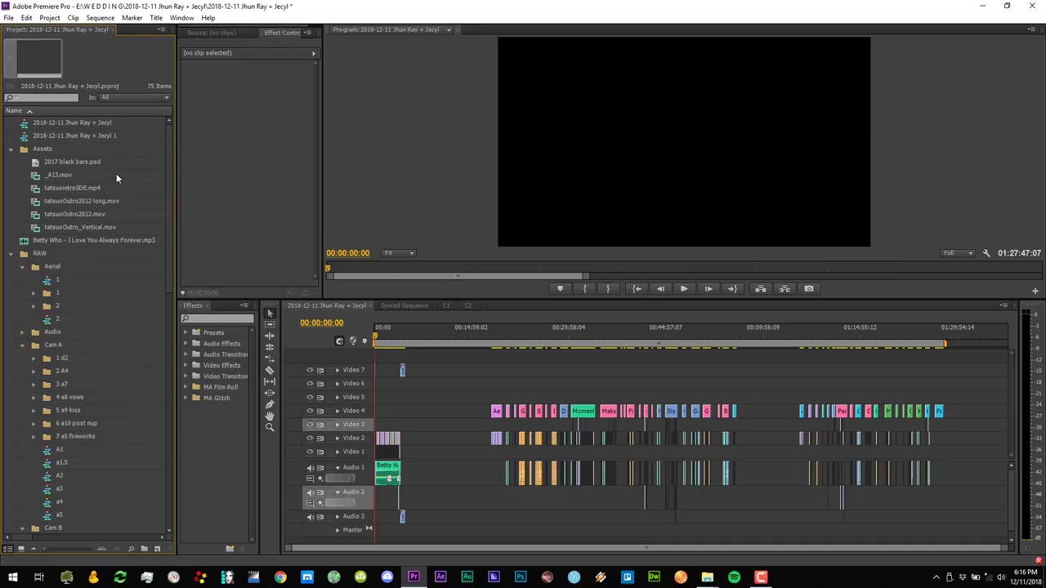
- Open the duplicated sequence with suffix 1 and place the playhead at 00:00:18:14 near the start of the song
{"action": "left_click", "coordinate": [26, 139]}
{"action": "double_click", "coordinate": [27, 139]}
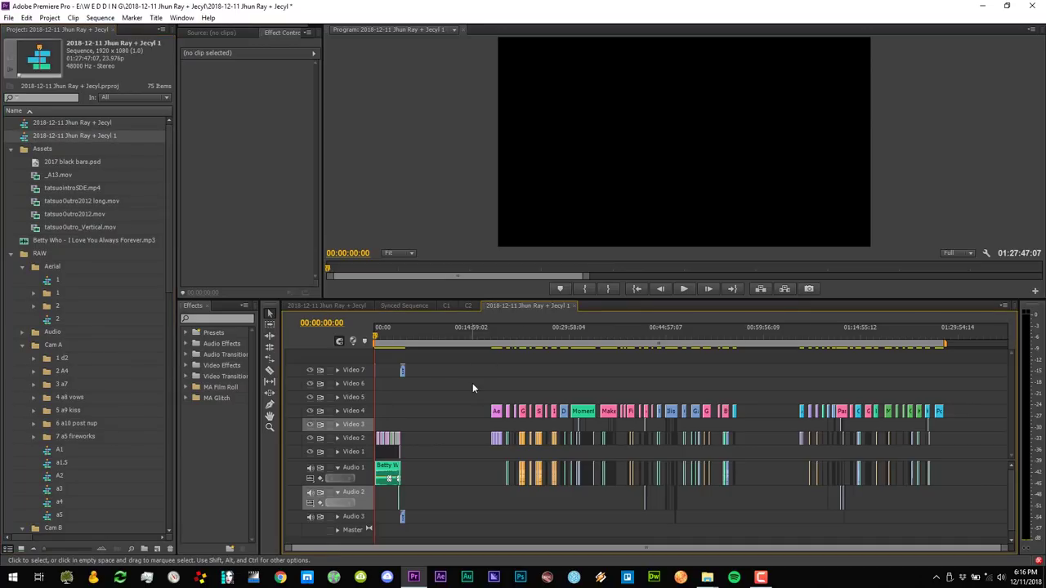
{"action": "left_click", "coordinate": [406, 335]}
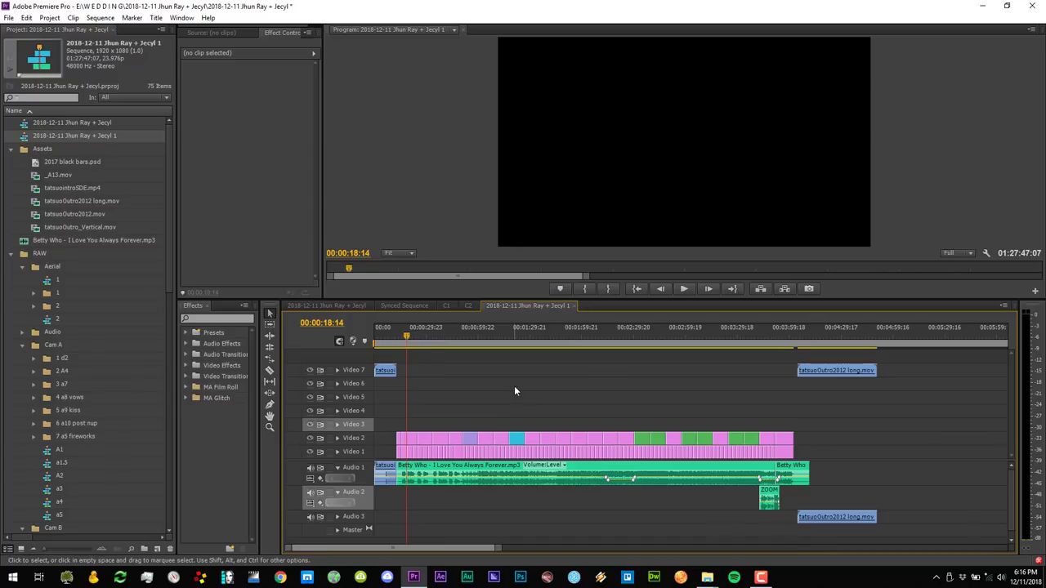
{"action": "key", "text": "minus"}
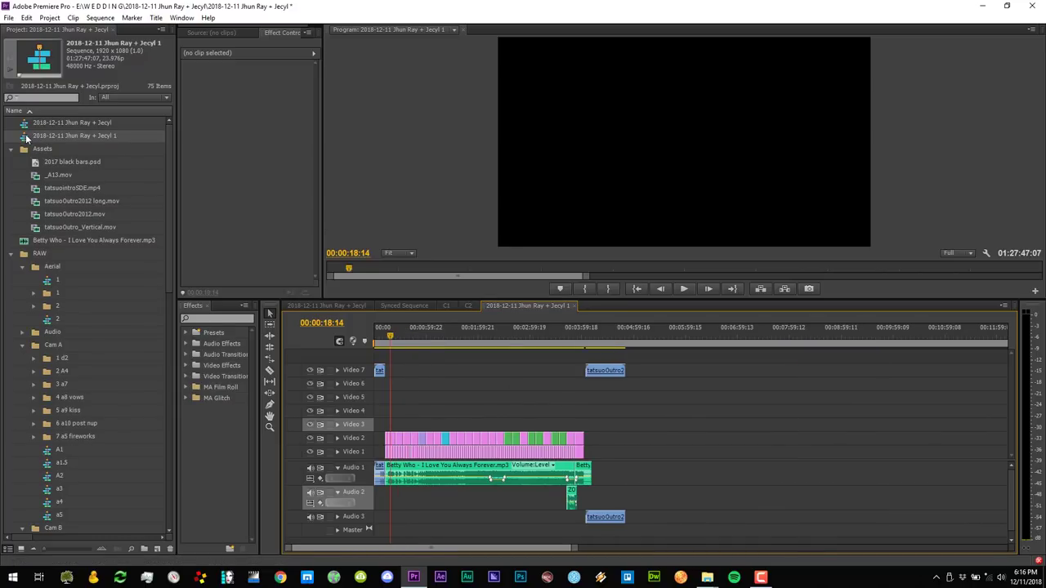
{"action": "key", "text": "minus"}
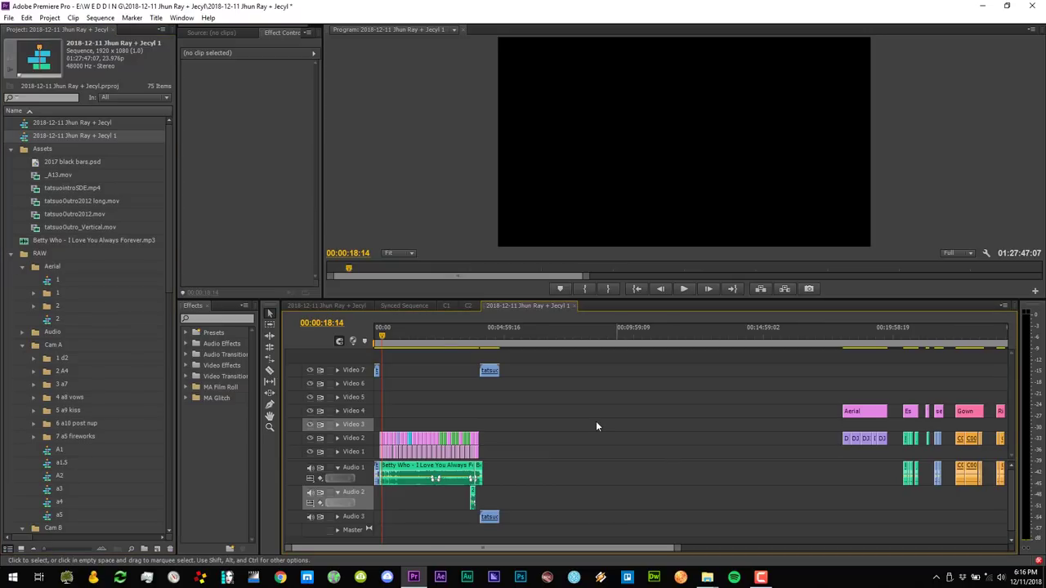
{"action": "key", "text": "equal"}
{"action": "key", "text": "equal"}
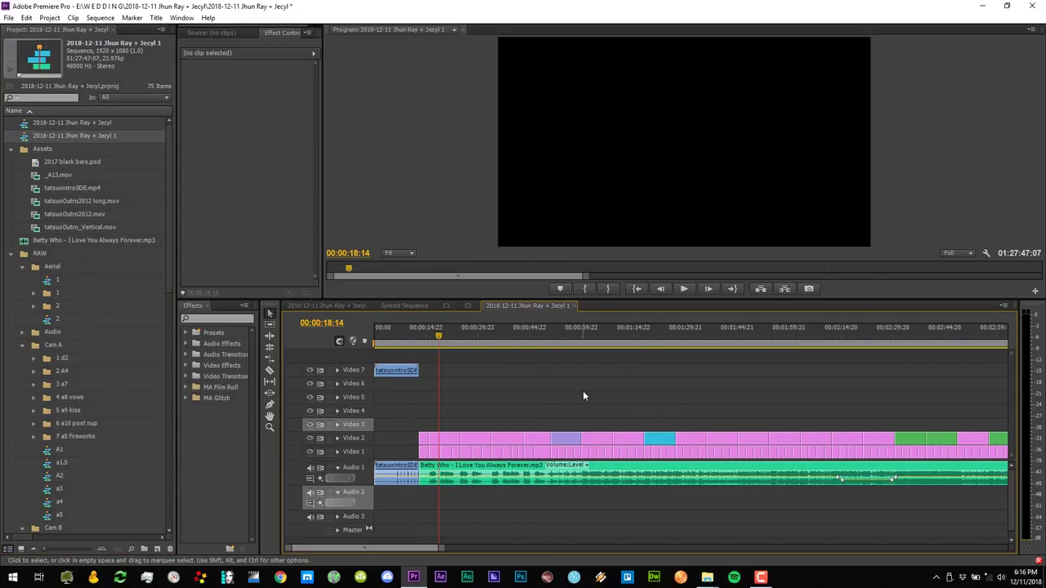
- Play the song in the duplicated sequence from 00:00:18:14 and stop at 00:00:31:07
{"action": "key", "text": "space"}
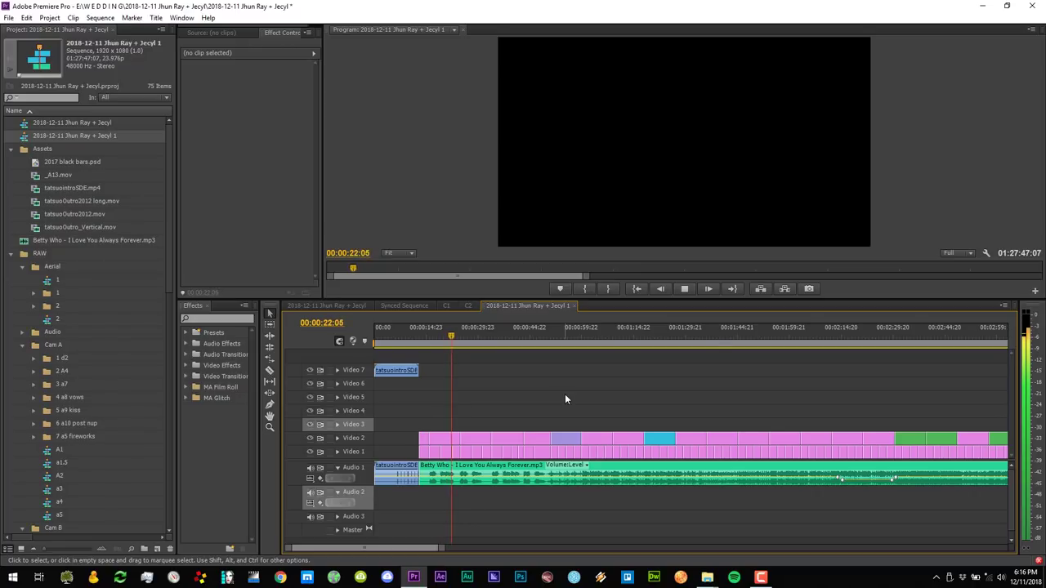
{"action": "key", "text": "equal"}
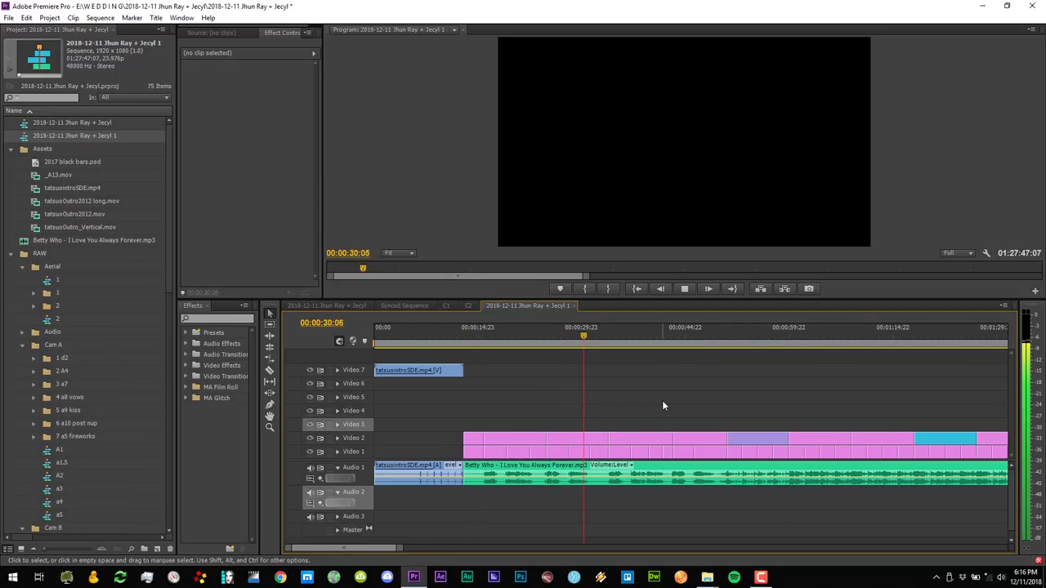
{"action": "key", "text": "="}
{"action": "key", "text": "="}
{"action": "key", "text": "space"}
- Add volume keyframes to the song near 00:00:31:07 and about 00:00:50, and lower the level between them
{"action": "left_click", "coordinate": [693, 477]}
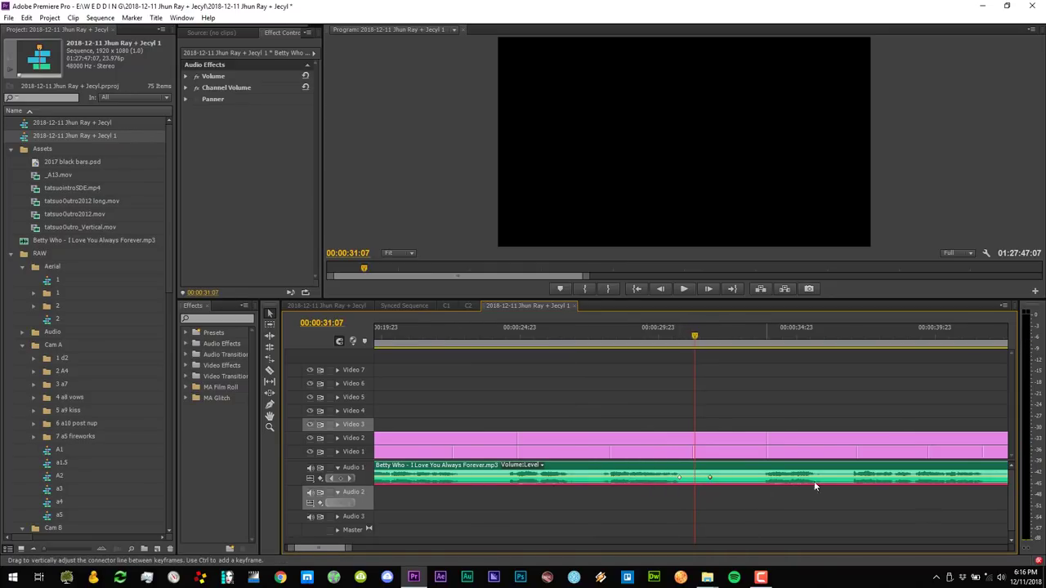
{"action": "key", "text": "minus"}
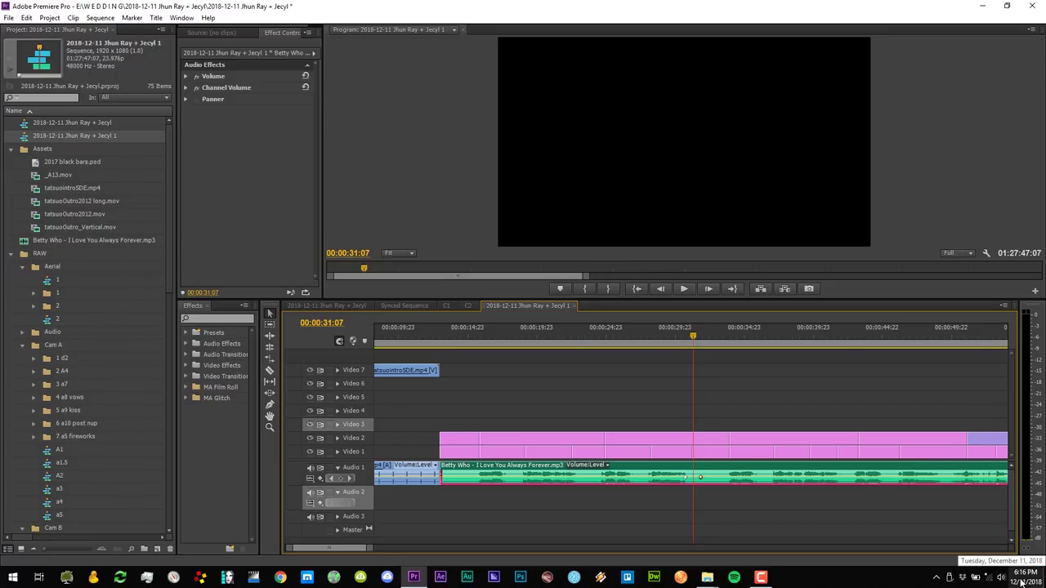
{"action": "key", "text": "minus"}
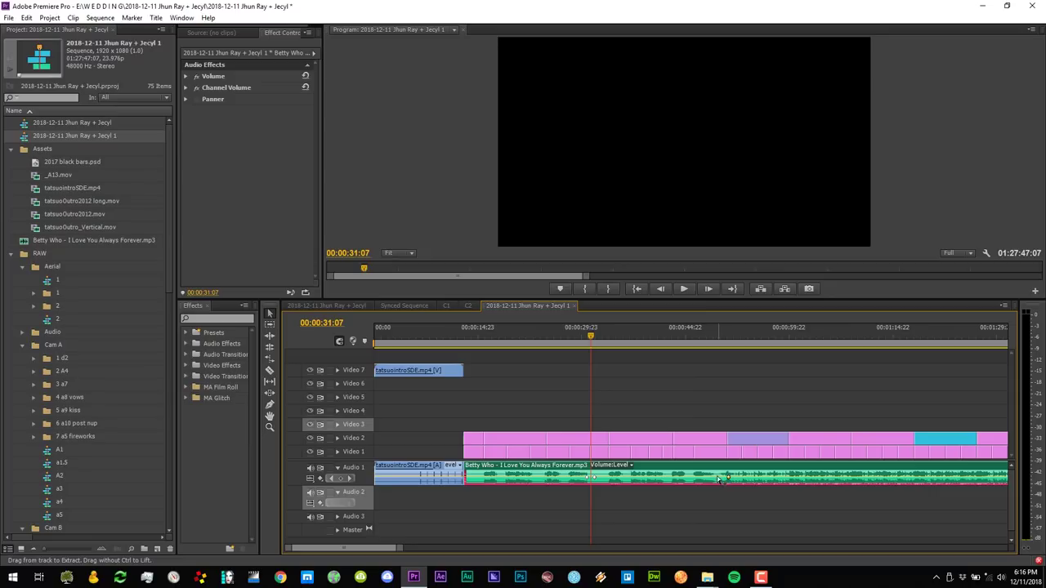
{"action": "left_click", "coordinate": [703, 514]}
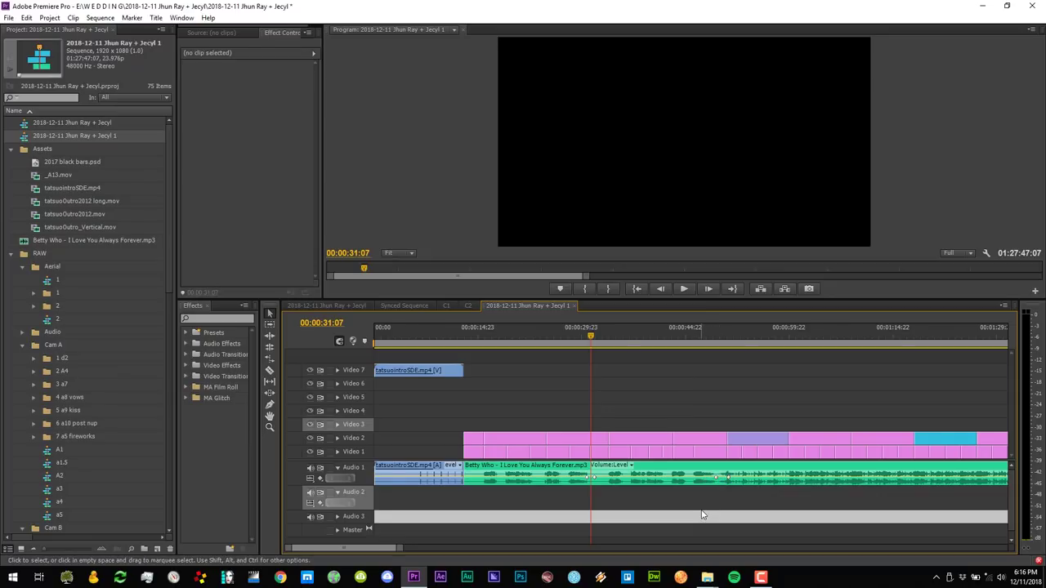
{"action": "left_click", "coordinate": [658, 416]}
{"action": "key", "text": "equal"}
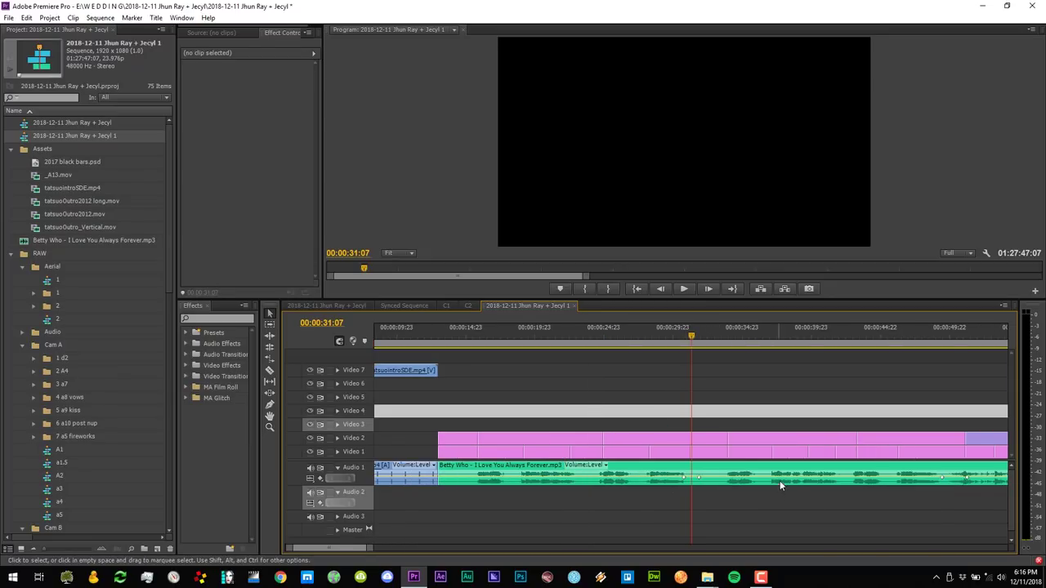
{"action": "left_click_drag", "start_coordinate": [779, 483], "coordinate": [783, 490]}
{"action": "left_click", "coordinate": [768, 396]}
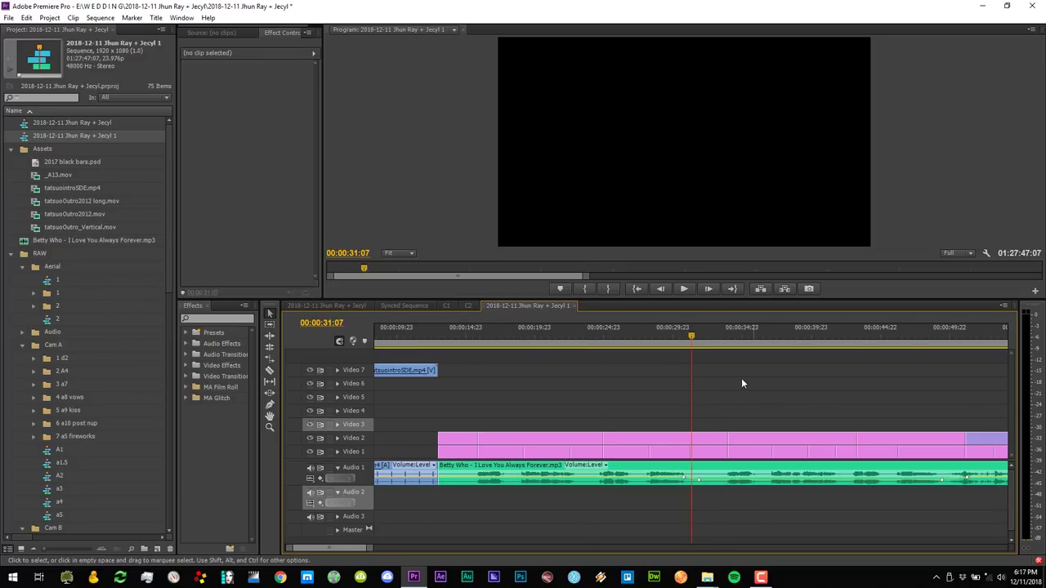
- Give the two pink Video 2 clips between about 00:00:34 and 00:00:51 a green label
{"action": "key", "text": "minus"}
{"action": "key", "text": "minus"}
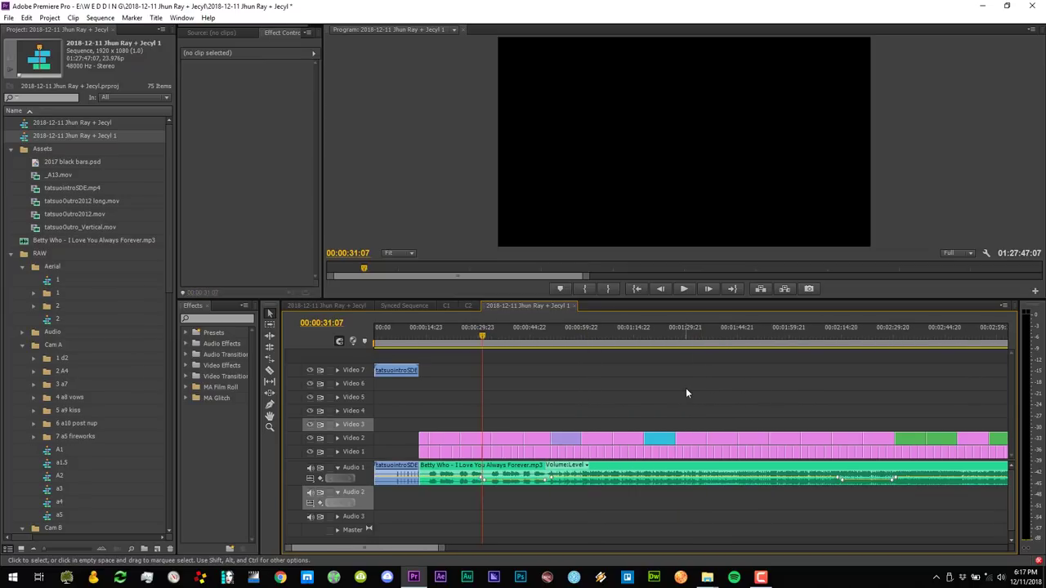
{"action": "key", "text": "equal"}
{"action": "left_click_drag", "start_coordinate": [705, 399], "coordinate": [629, 442]}
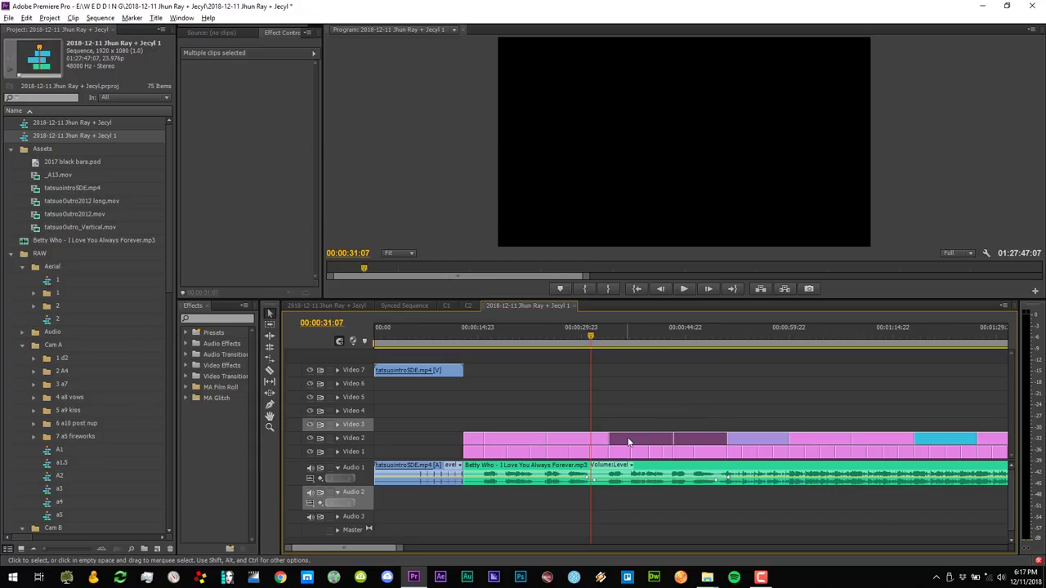
{"action": "key", "text": "ctrl+6"}
{"action": "key", "text": "ctrl+3"}
{"action": "left_click", "coordinate": [702, 410]}
{"action": "key", "text": "minus"}
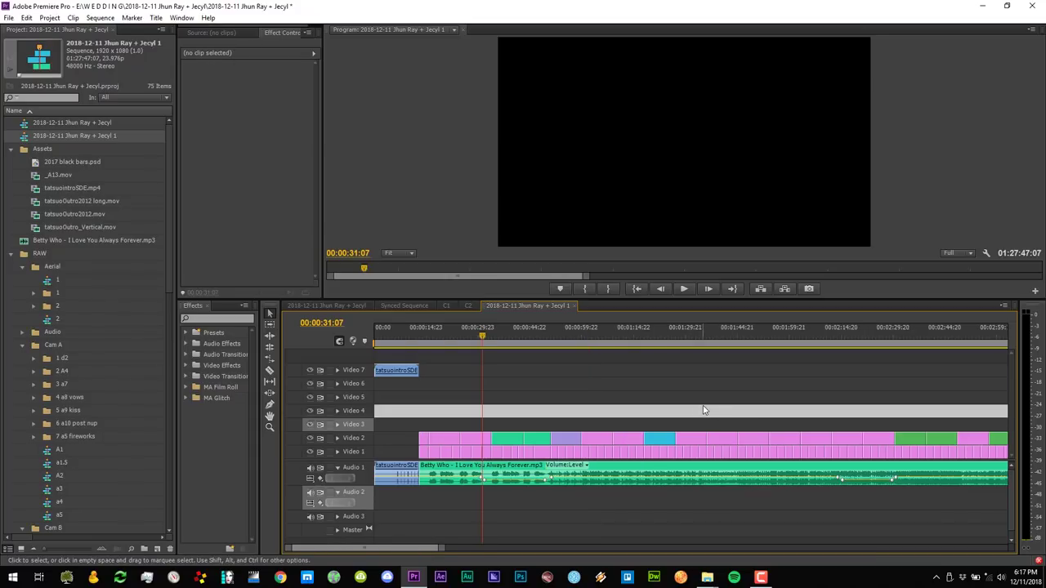
- Change the label of the two Video 2 clips before the purple clip to orange
{"action": "left_click_drag", "start_coordinate": [539, 426], "coordinate": [494, 442]}
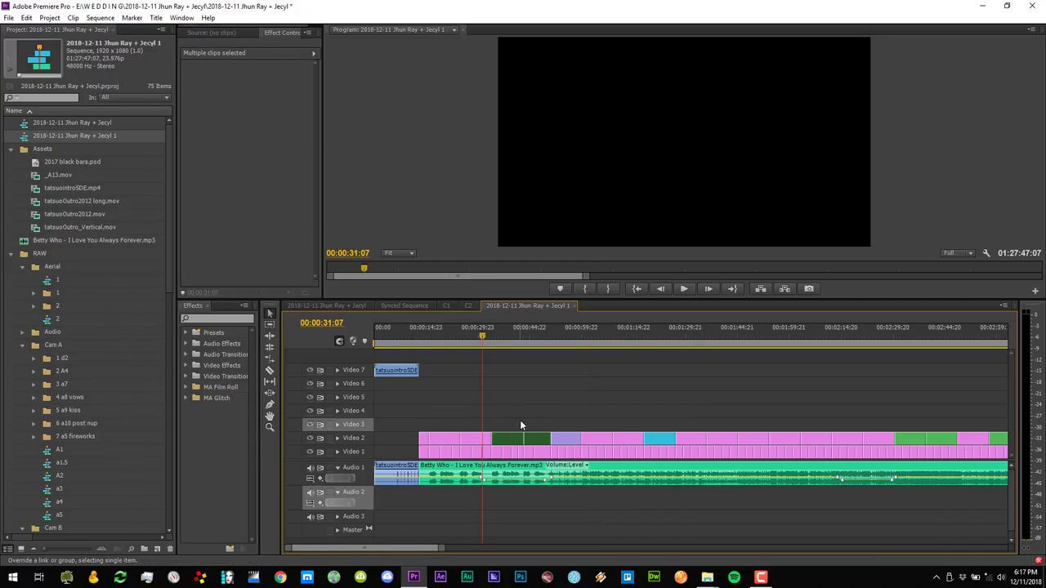
{"action": "left_click", "coordinate": [566, 412]}
{"action": "key", "text": "equal"}
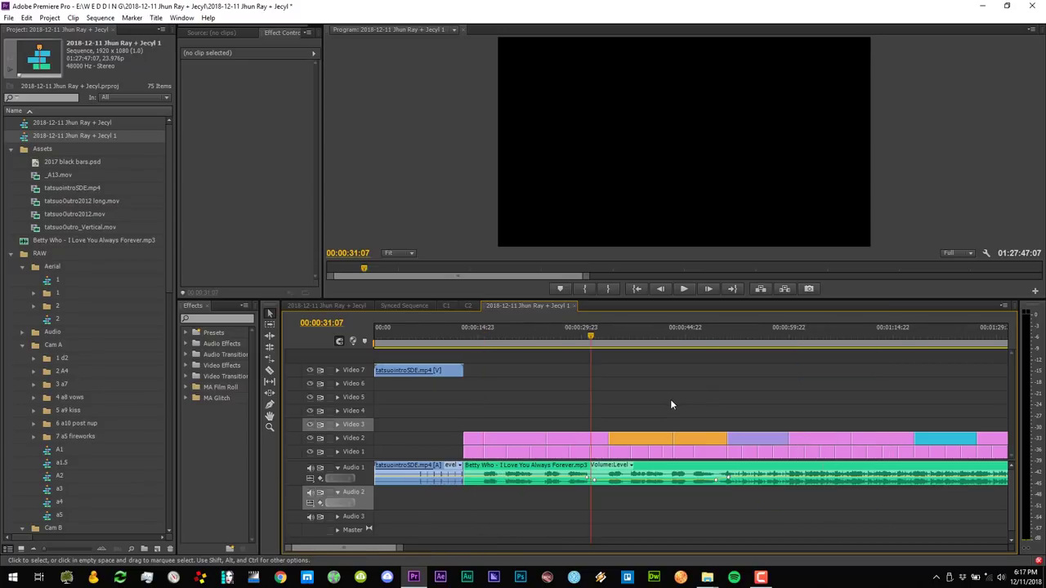
- Inspect the orange and purple sections on Video 2 and their place within the whole edit up to the outro
{"action": "key", "text": "minus"}
{"action": "key", "text": "equal"}
{"action": "key", "text": "minus"}
{"action": "key", "text": "equal"}
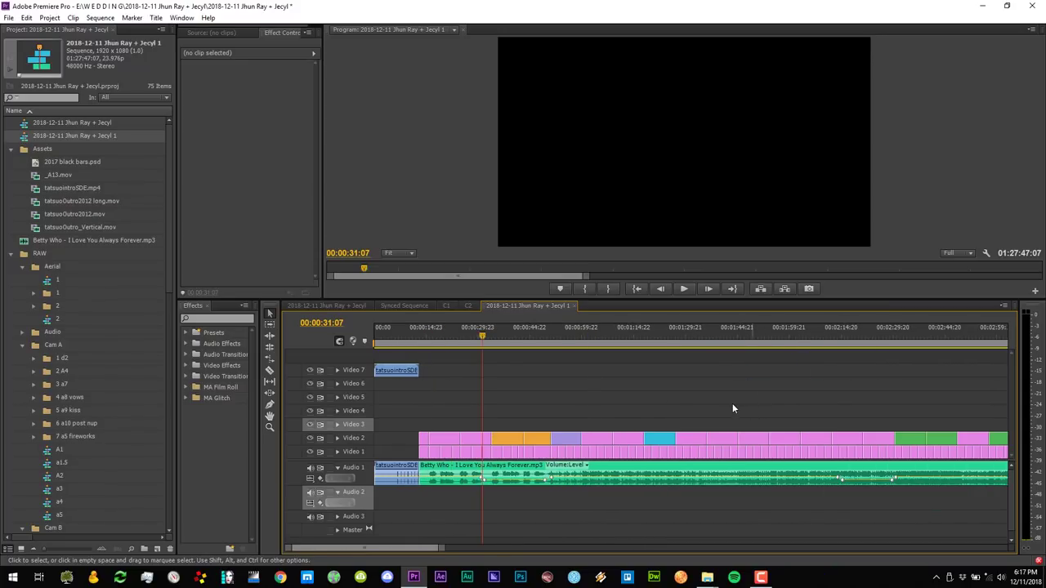
{"action": "key", "text": "equal"}
{"action": "left_click_drag", "start_coordinate": [718, 404], "coordinate": [752, 436]}
{"action": "key", "text": "minus"}
{"action": "left_click", "coordinate": [672, 412]}
{"action": "key", "text": "minus"}
{"action": "left_click", "coordinate": [651, 416]}
{"action": "left_click", "coordinate": [727, 400]}
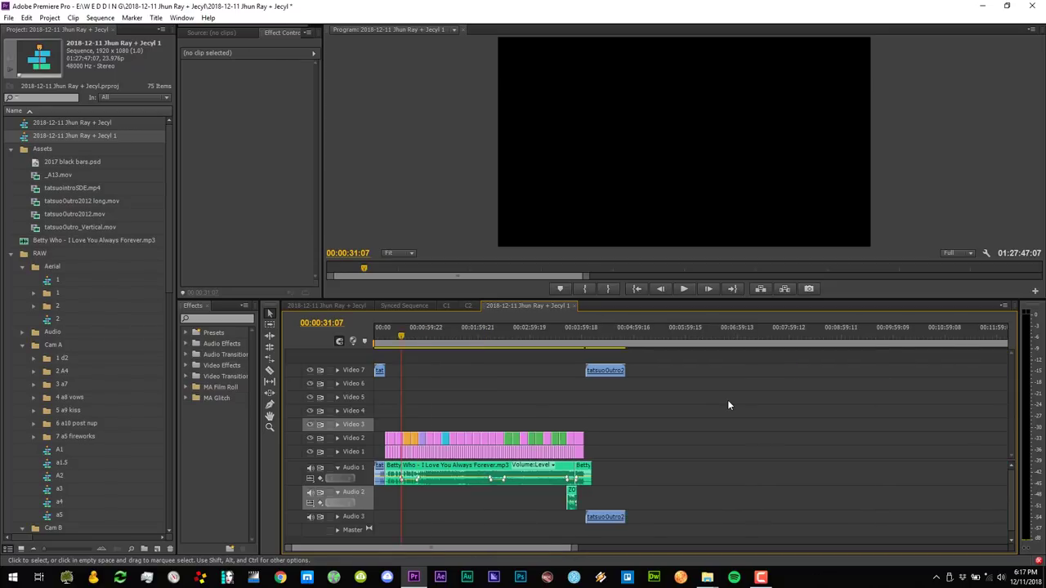
- Compare the colour-labelled Video 2 sections with the song's volume dips across the edit
{"action": "key", "text": "minus"}
{"action": "key", "text": "equal"}
{"action": "key", "text": "equal"}
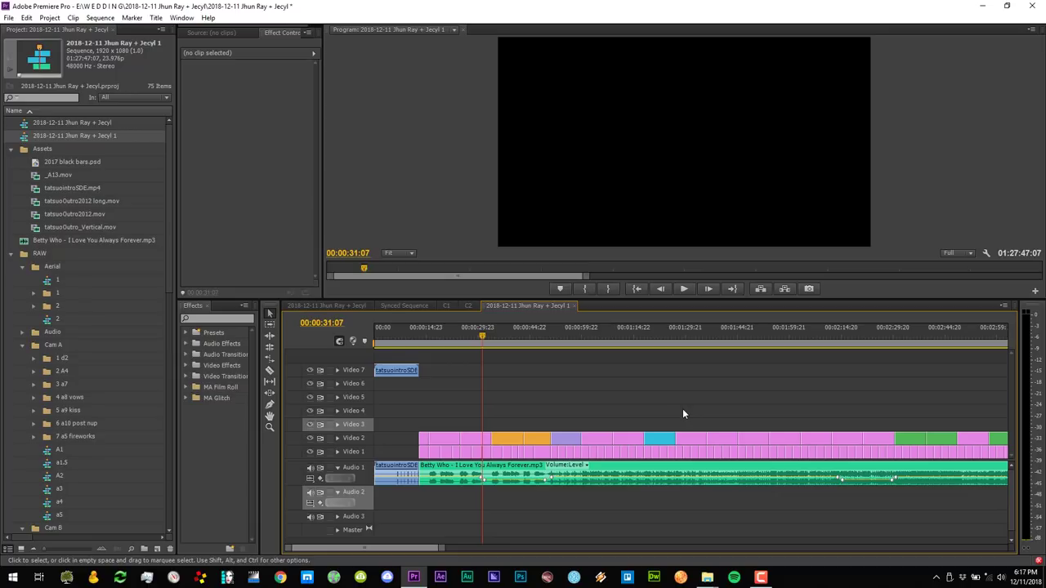
{"action": "key", "text": "minus"}
{"action": "key", "text": "equal"}
{"action": "left_click", "coordinate": [708, 409]}
{"action": "key", "text": "minus"}
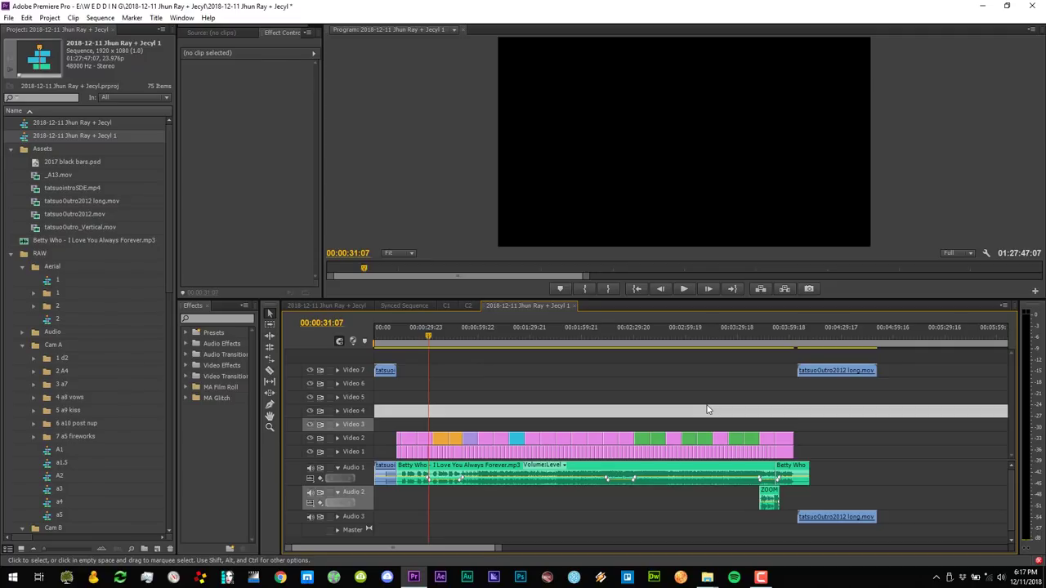
{"action": "key", "text": "equal"}
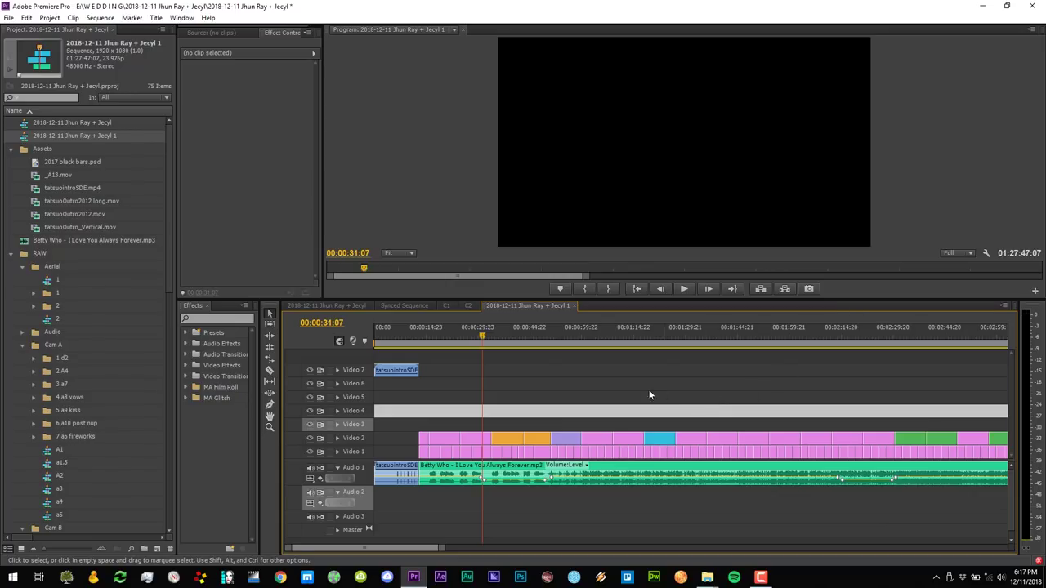
{"action": "left_click", "coordinate": [600, 408]}
{"action": "key", "text": "minus"}
{"action": "key", "text": "equal"}
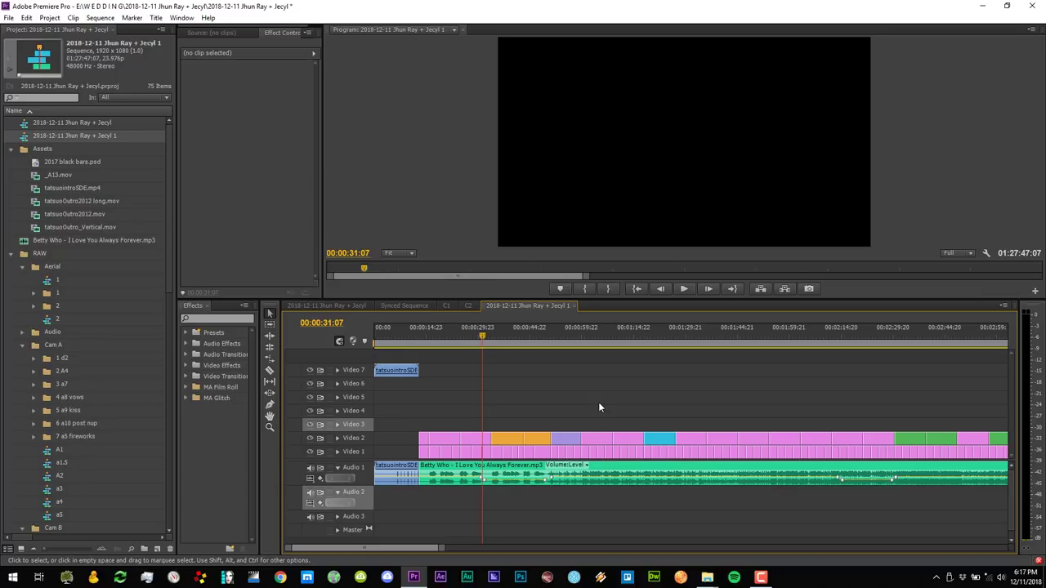
{"action": "key", "text": "minus"}
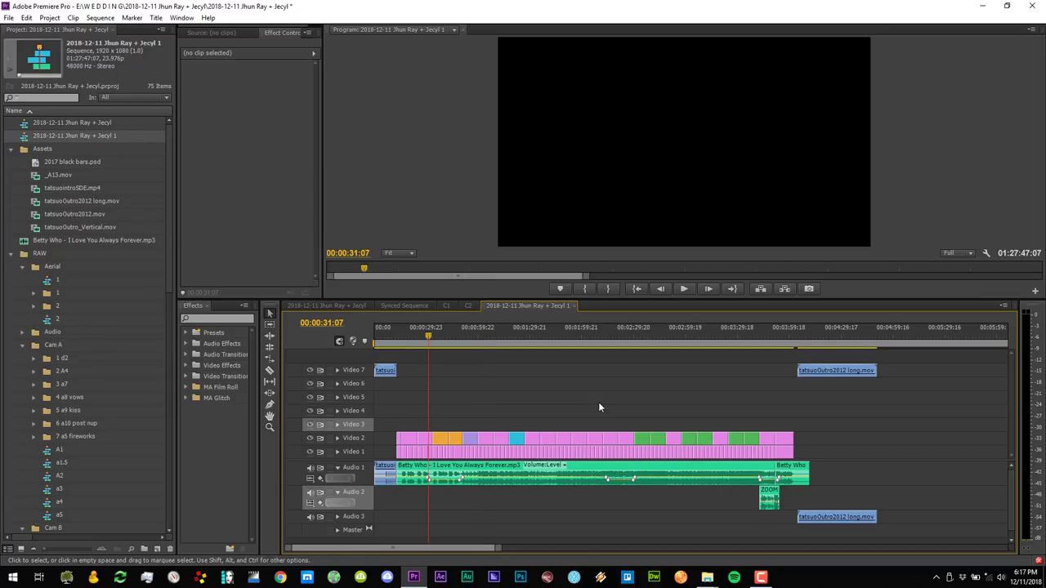
{"action": "key", "text": "equal"}
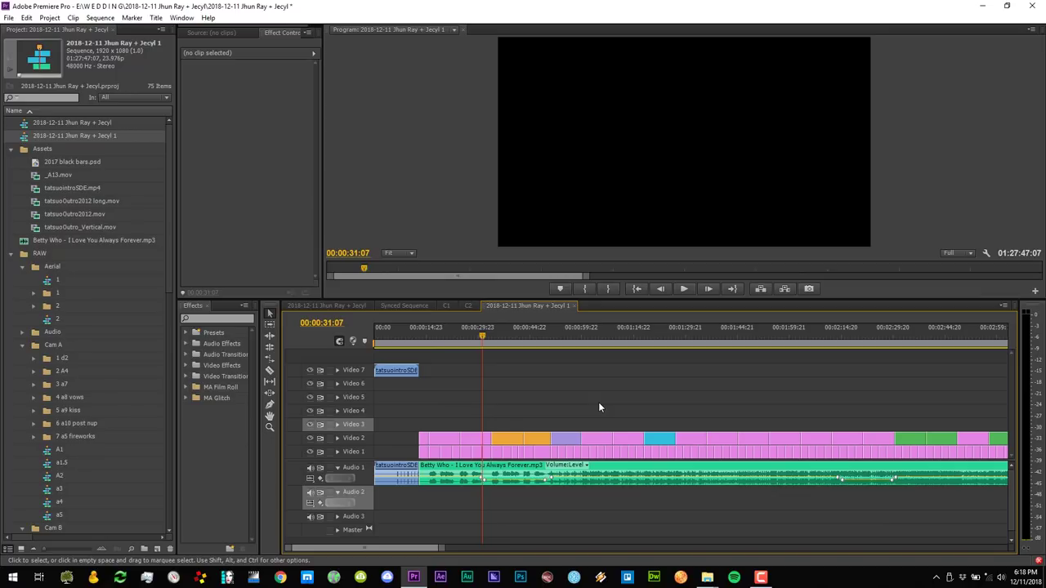
{"action": "key", "text": "minus"}
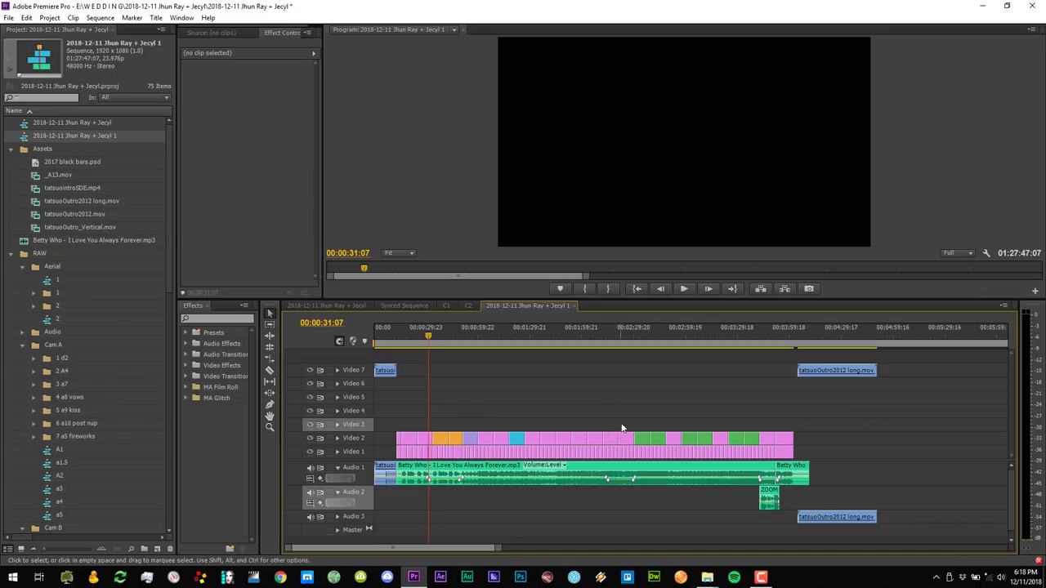
{"action": "key", "text": "equal"}
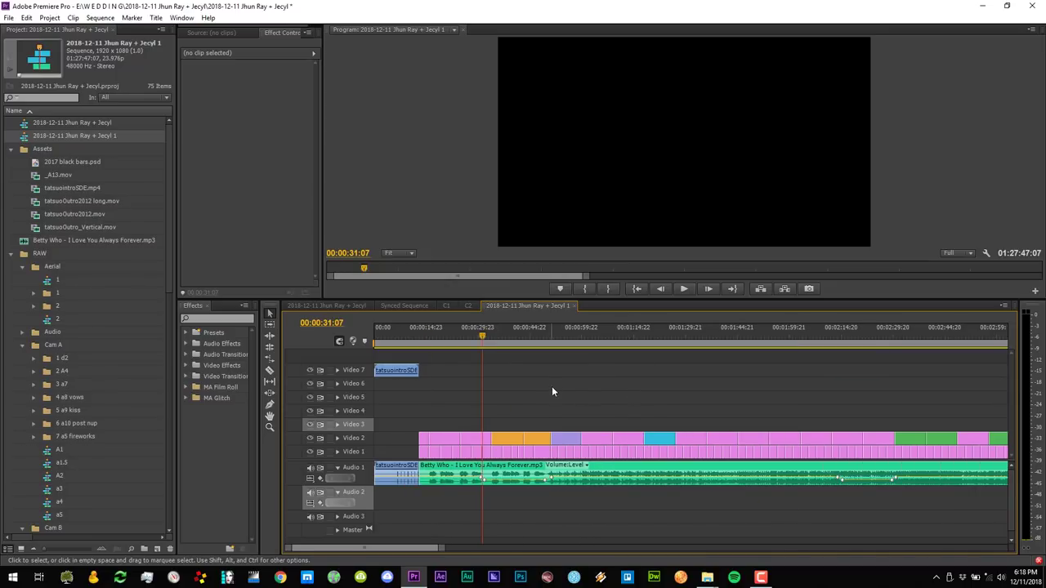
- Play the sequence from about 00:00:51 and give the purple Video 2 clip a green label
{"action": "left_click_drag", "start_coordinate": [552, 336], "coordinate": [548, 335]}
{"action": "key", "text": "equal"}
{"action": "key", "text": "space"}
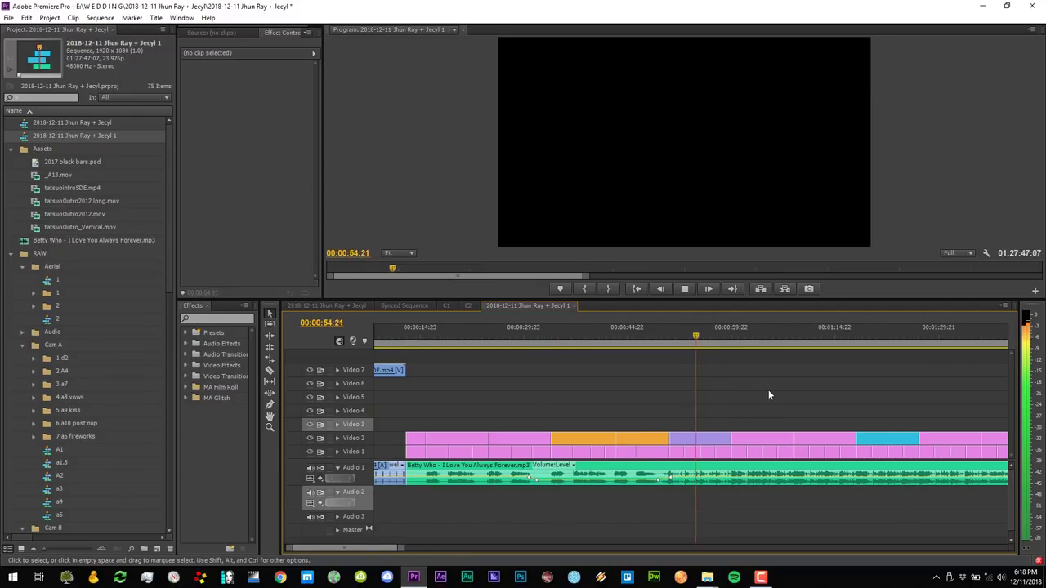
{"action": "key", "text": "d"}
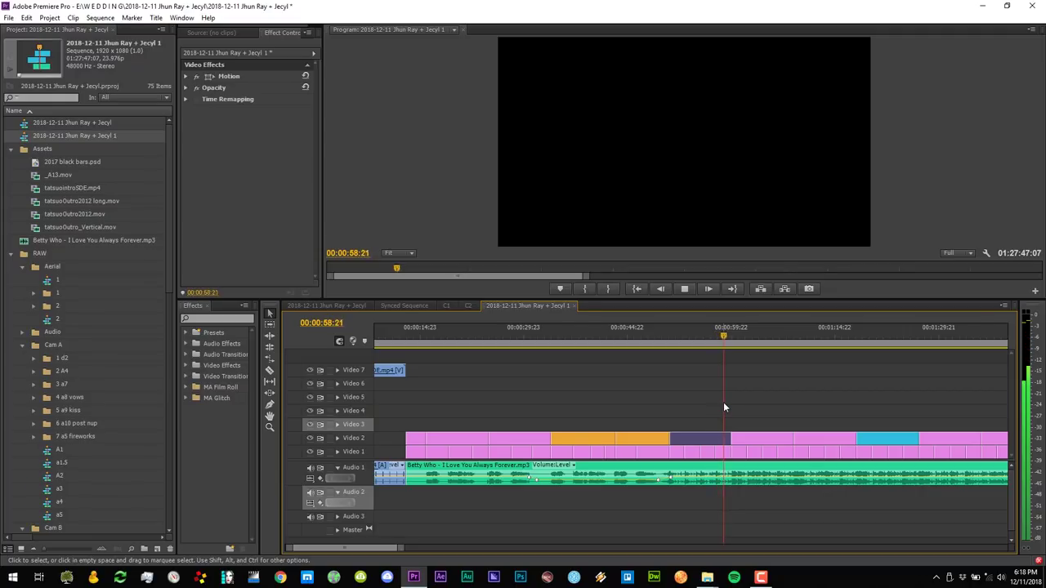
{"action": "key", "text": "ctrl+3"}
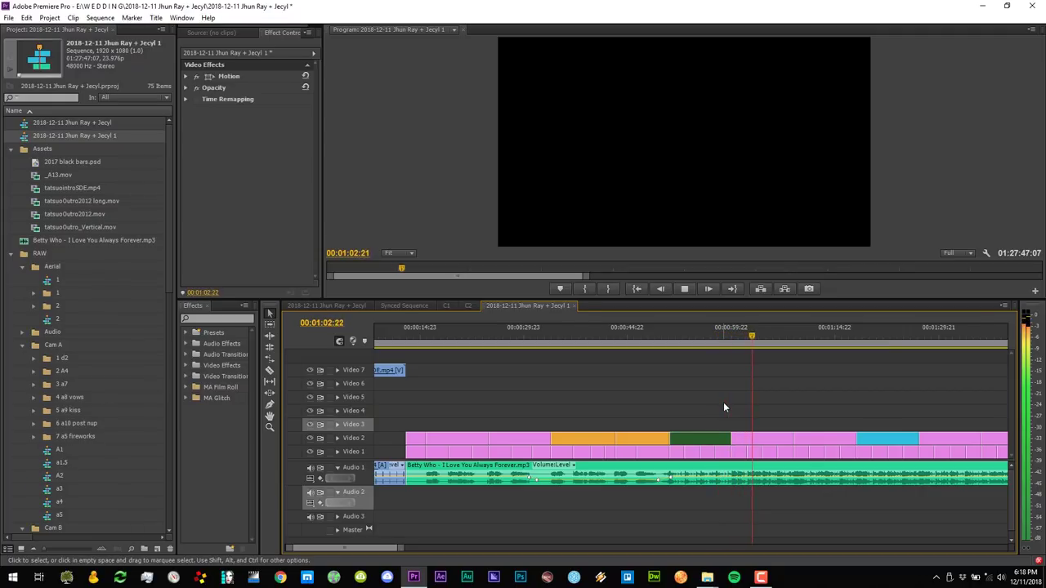
- Examine the green and blue Video 2 sections against the song and the rest of the edit during playback from about 00:01:03
{"action": "key", "text": "minus"}
{"action": "left_click", "coordinate": [666, 391]}
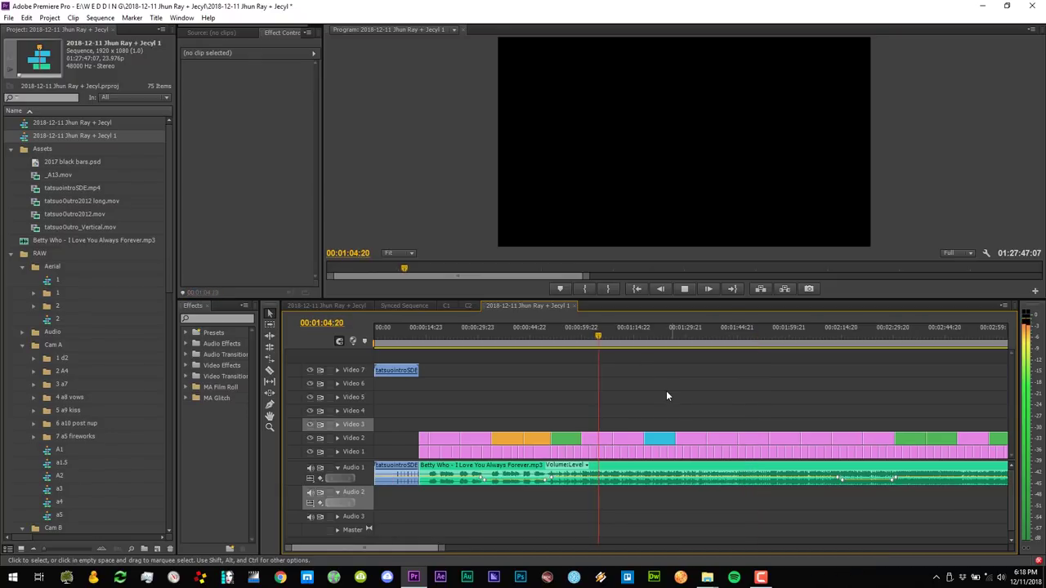
{"action": "key", "text": "equal"}
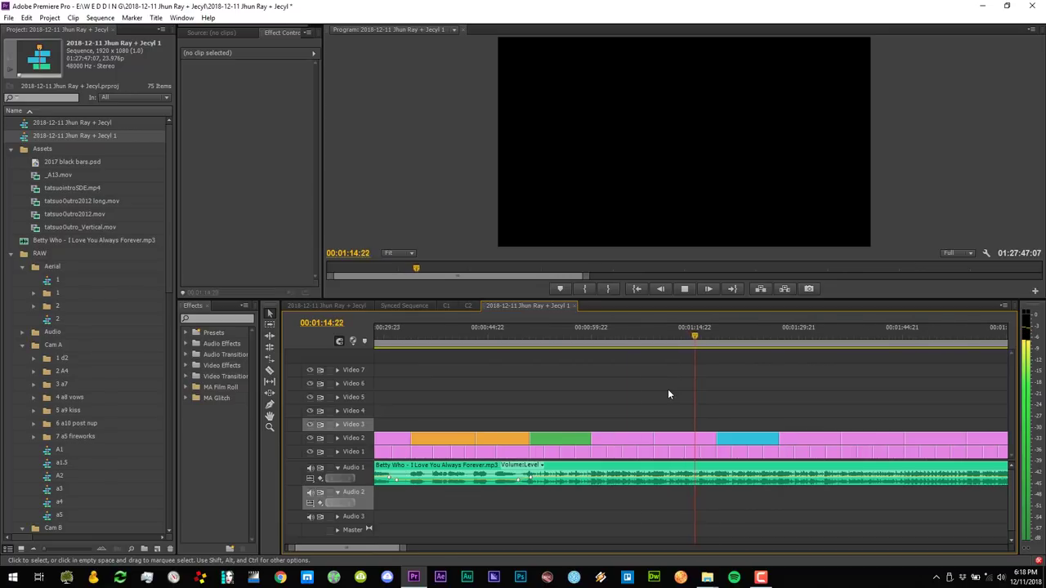
{"action": "key", "text": "minus"}
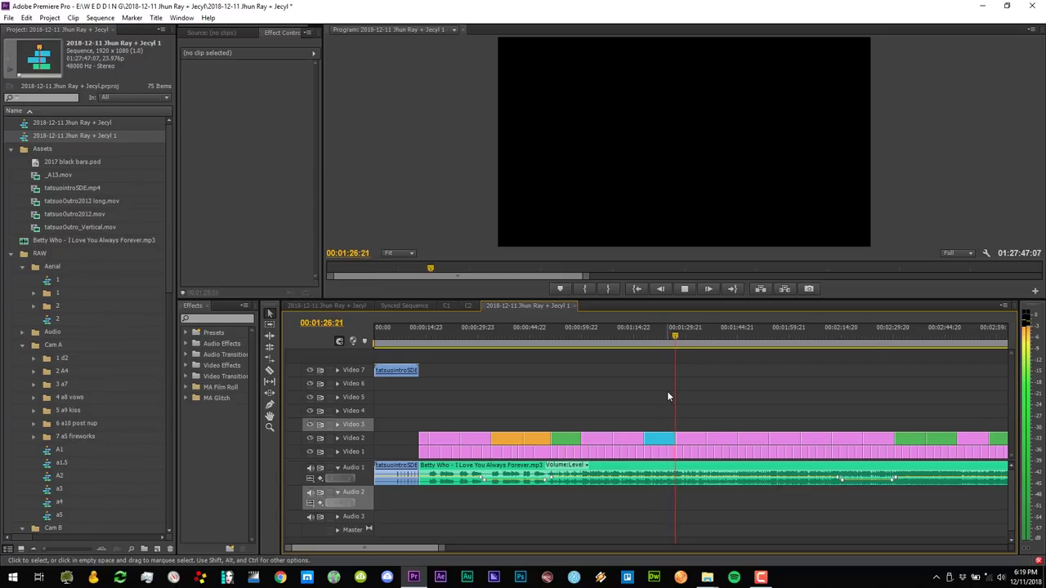
{"action": "key", "text": "minus"}
{"action": "key", "text": "minus"}
{"action": "key", "text": "equal"}
{"action": "key", "text": "equal"}
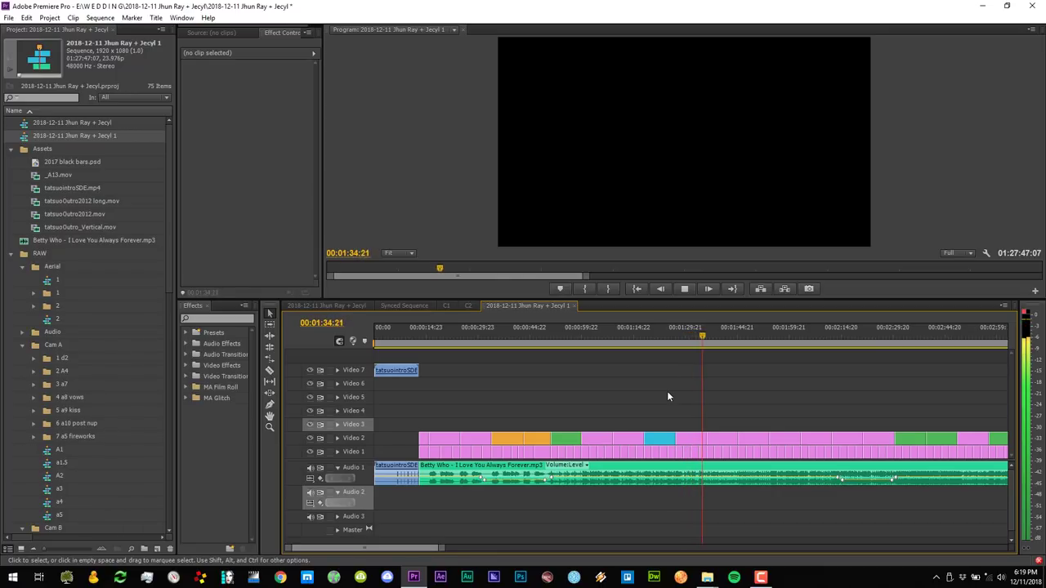
- Label the two pink Video 2 clips between about 00:01:36 and 00:01:54 green
{"action": "left_click_drag", "start_coordinate": [721, 419], "coordinate": [745, 441]}
{"action": "left_click", "coordinate": [760, 409]}
{"action": "left_click_drag", "start_coordinate": [757, 405], "coordinate": [722, 435]}
{"action": "left_click", "coordinate": [737, 416]}
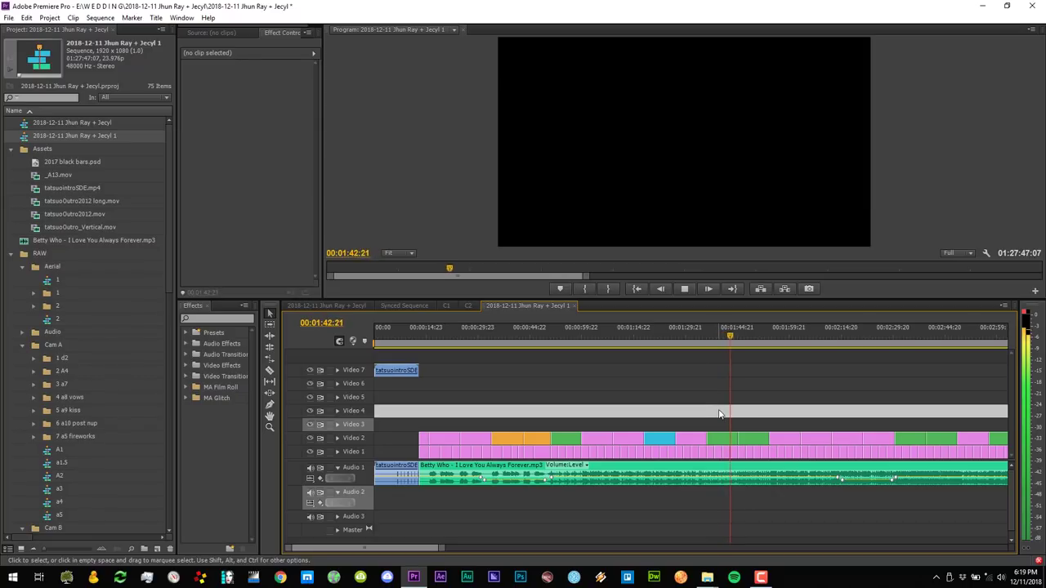
{"action": "left_click", "coordinate": [768, 419]}
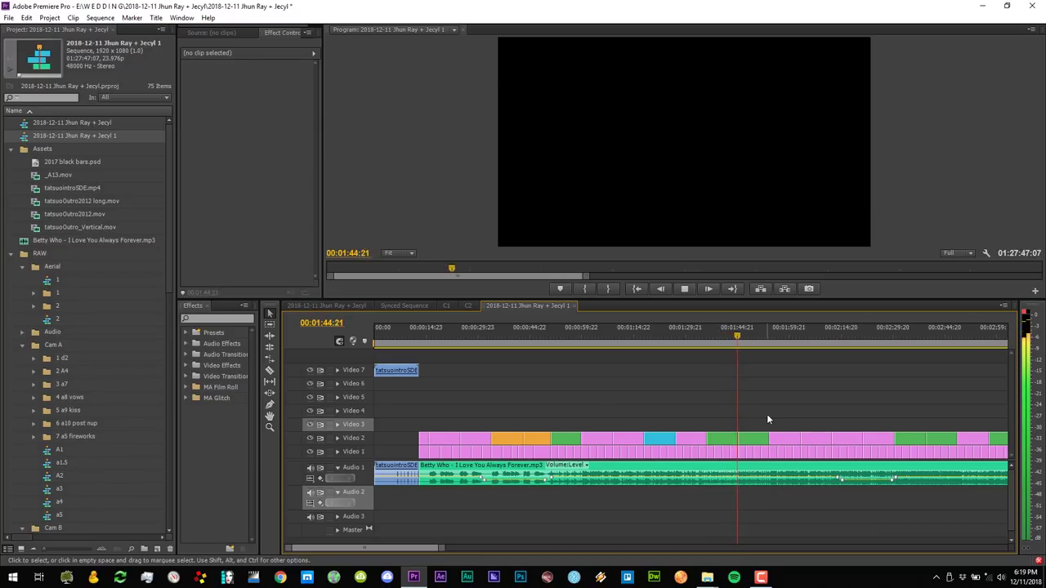
{"action": "left_click", "coordinate": [767, 416]}
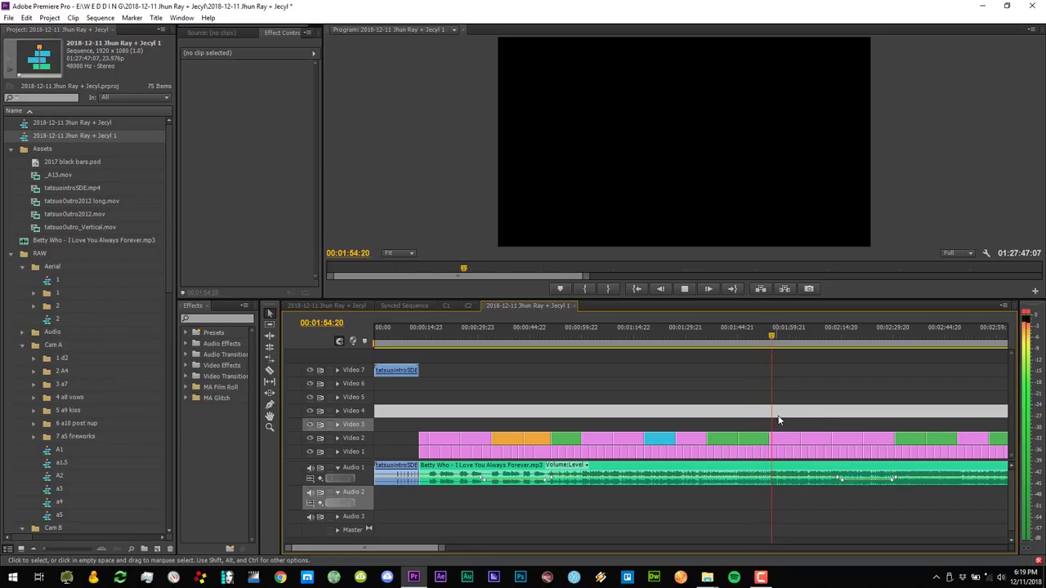
- Give the single pink Video 2 clip directly after the green pair ending near 00:01:54 a purple label
{"action": "key", "text": "minus"}
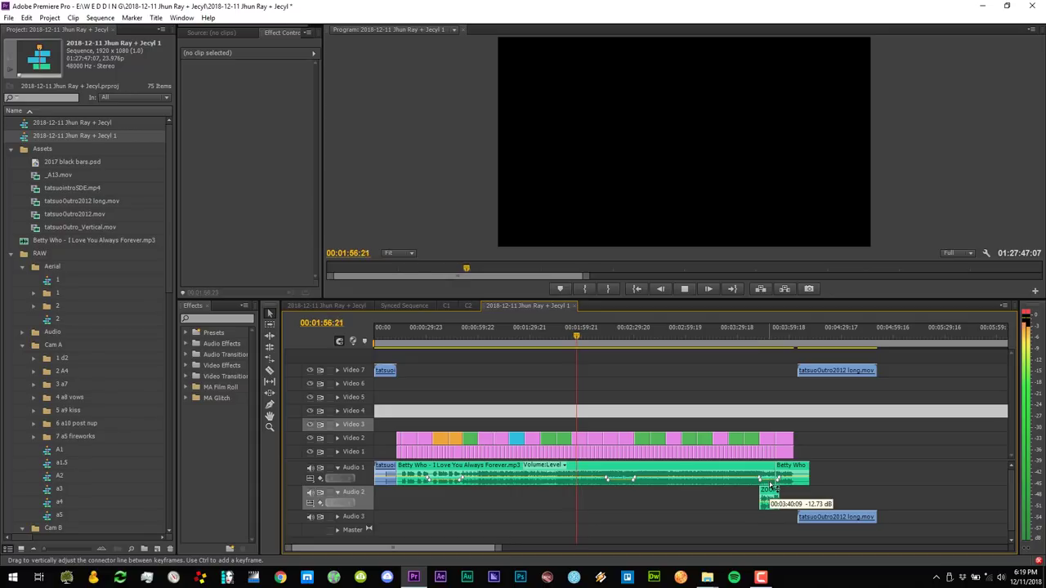
{"action": "key", "text": "equal"}
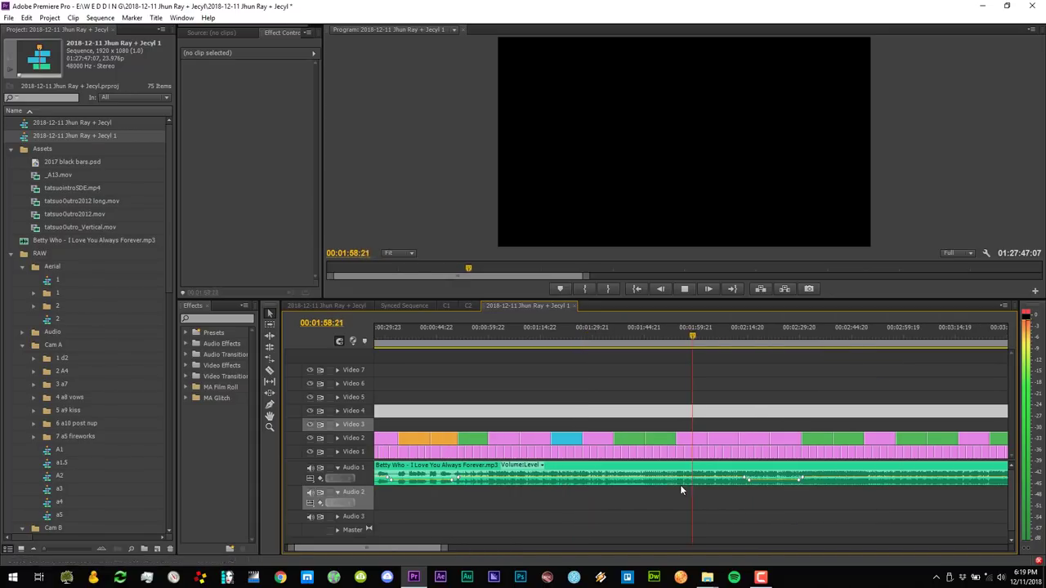
{"action": "left_click", "coordinate": [687, 437]}
{"action": "key", "text": "F1"}
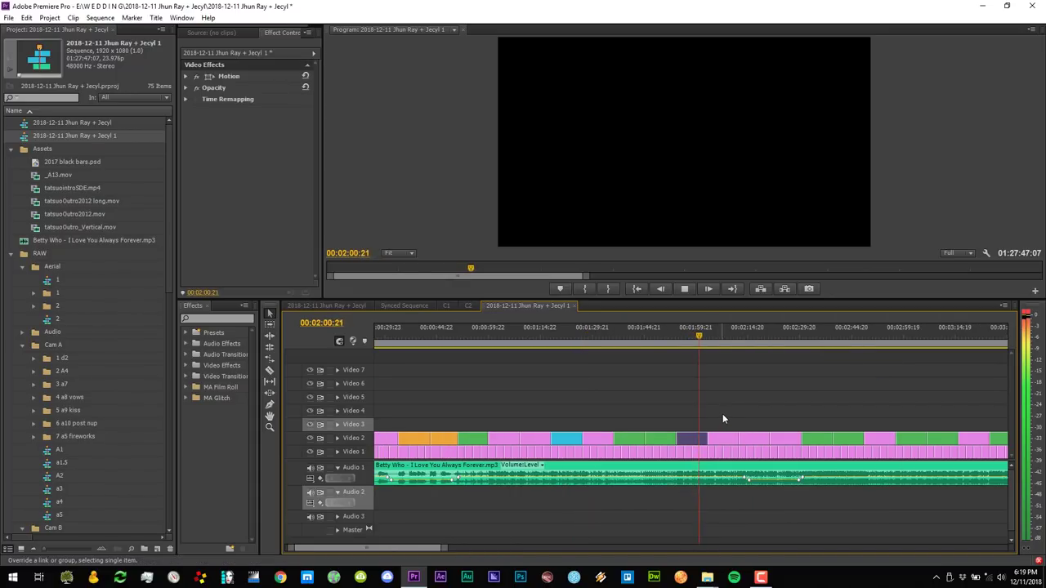
{"action": "left_click", "coordinate": [723, 415]}
{"action": "left_click", "coordinate": [722, 415]}
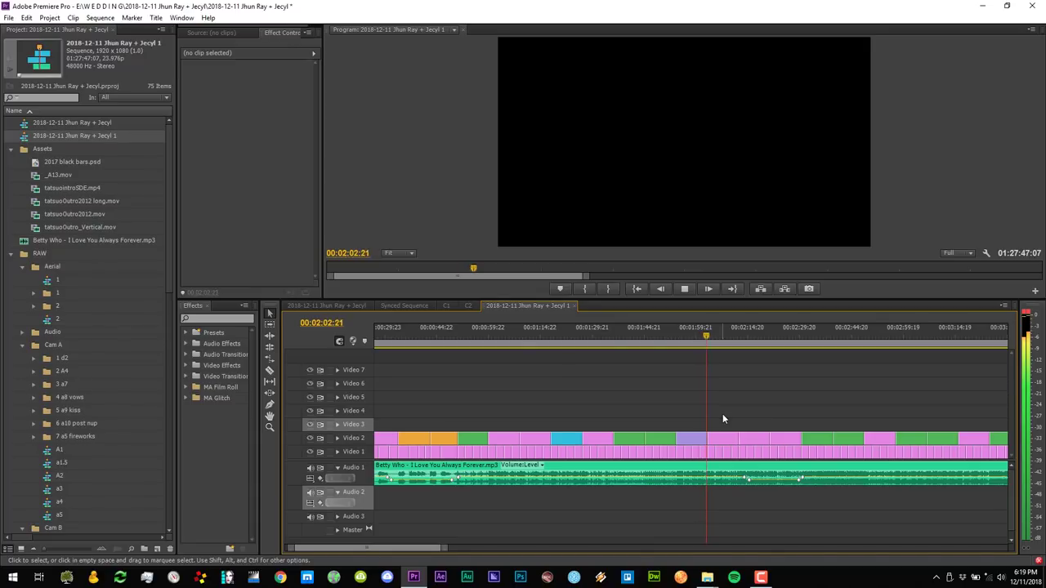
{"action": "left_click", "coordinate": [723, 415]}
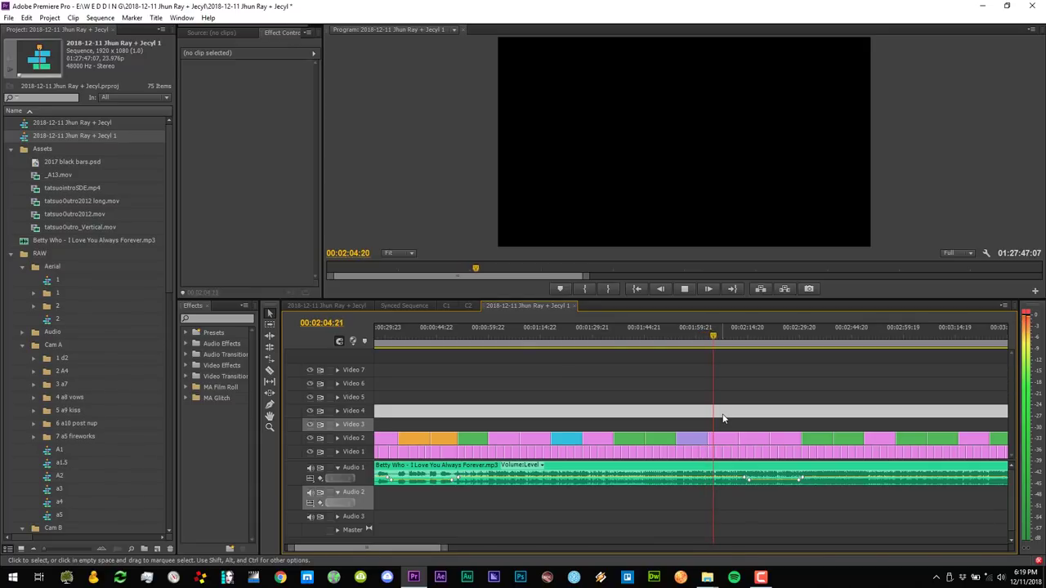
{"action": "left_click", "coordinate": [722, 416]}
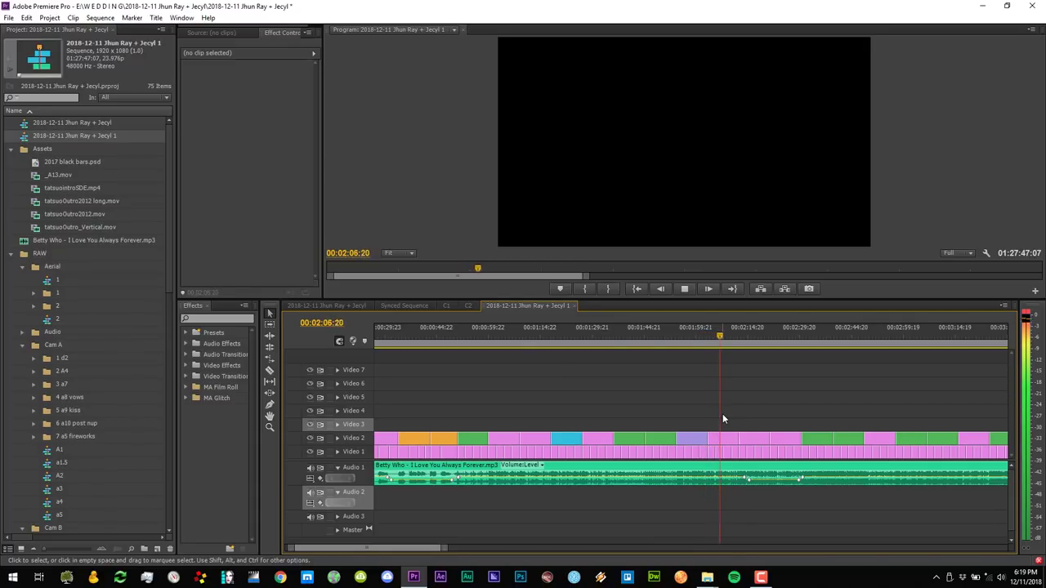
- Label the two pink Video 2 clips over the song's volume dip near 00:02:20 orange
{"action": "left_click_drag", "start_coordinate": [754, 417], "coordinate": [779, 433]}
{"action": "left_click", "coordinate": [773, 410]}
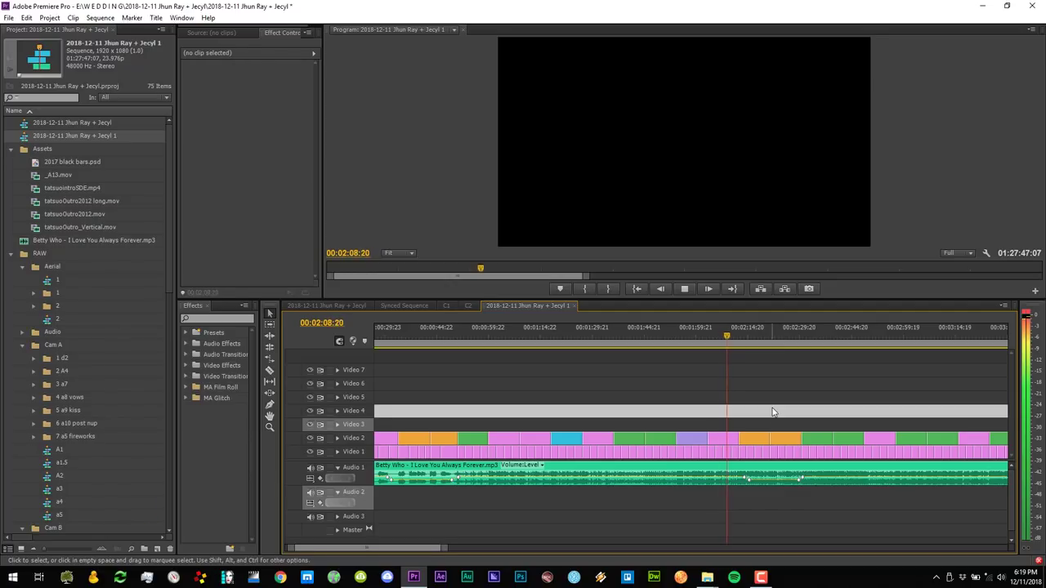
{"action": "left_click", "coordinate": [773, 410]}
{"action": "key", "text": "="}
{"action": "left_click", "coordinate": [781, 413]}
{"action": "key", "text": "minus"}
{"action": "left_click", "coordinate": [776, 413]}
{"action": "left_click", "coordinate": [760, 416]}
{"action": "key", "text": "="}
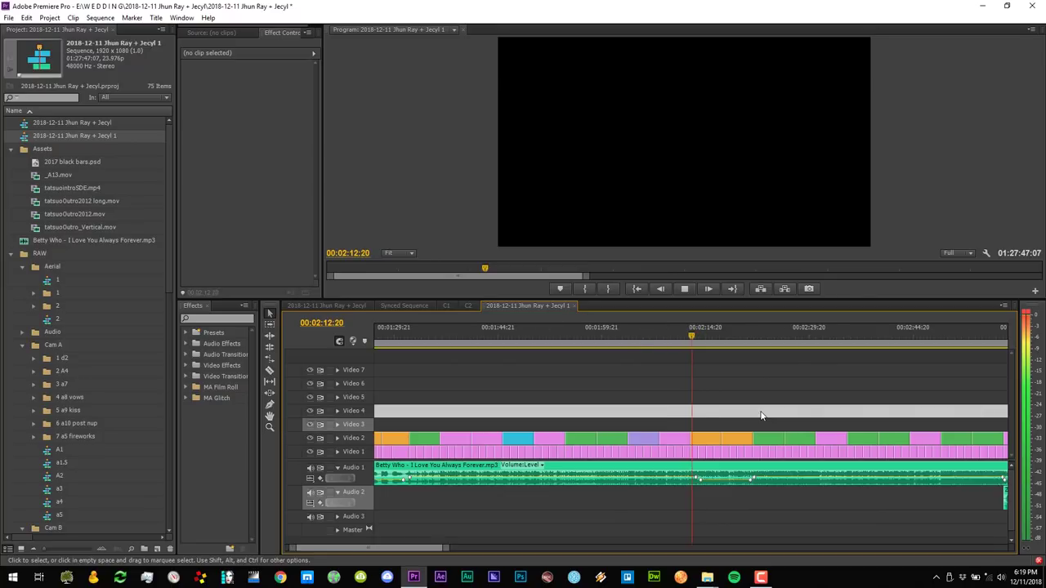
{"action": "key", "text": "="}
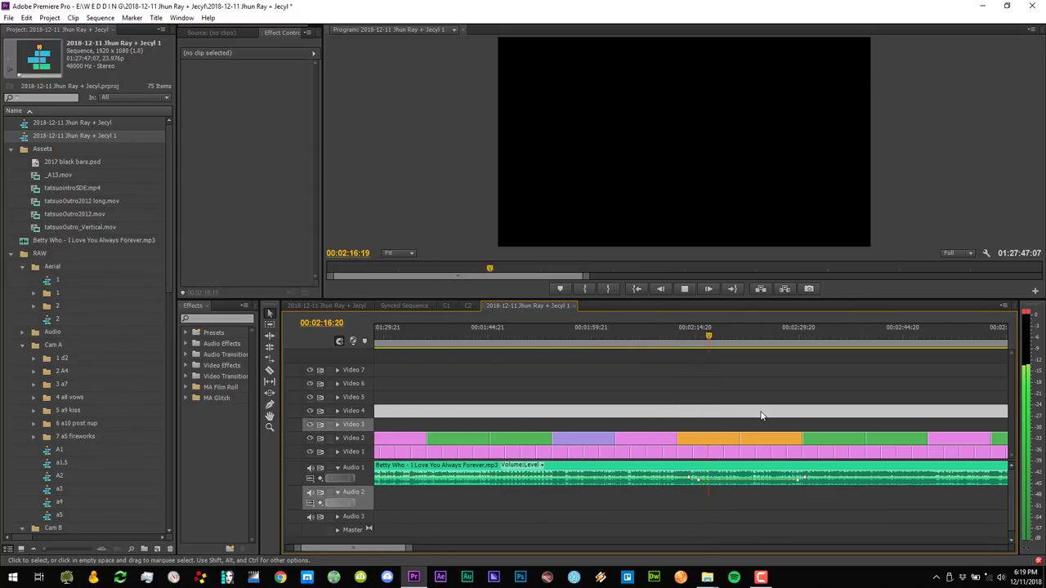
- Pause playback at about 00:02:22 and examine the two orange Video 2 clips against the song's volume dip
{"action": "left_click_drag", "start_coordinate": [777, 416], "coordinate": [715, 438]}
{"action": "key", "text": "ctrl+z"}
{"action": "key", "text": "space"}
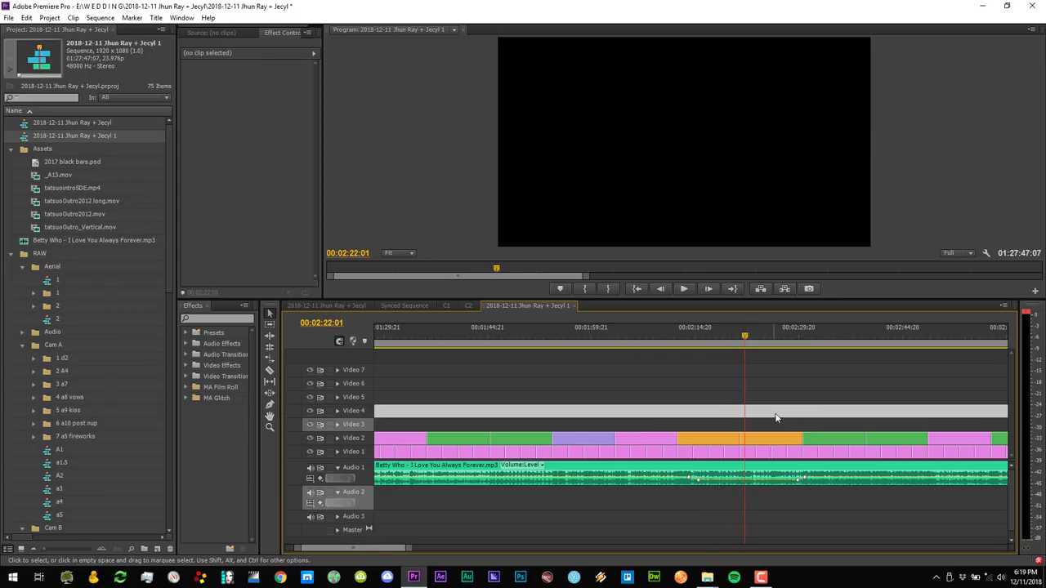
{"action": "key", "text": "Delete"}
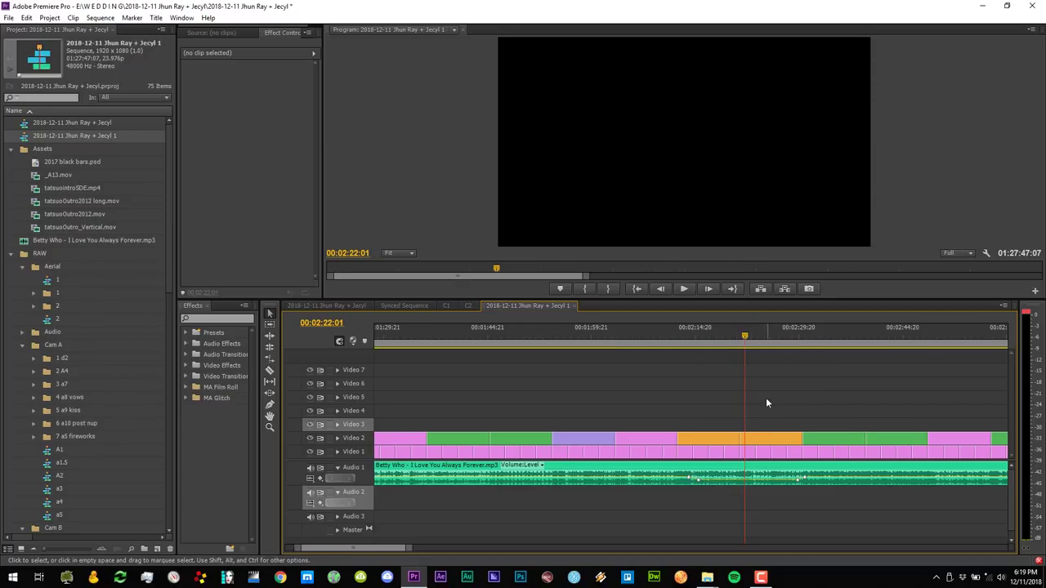
{"action": "left_click_drag", "start_coordinate": [717, 408], "coordinate": [778, 439]}
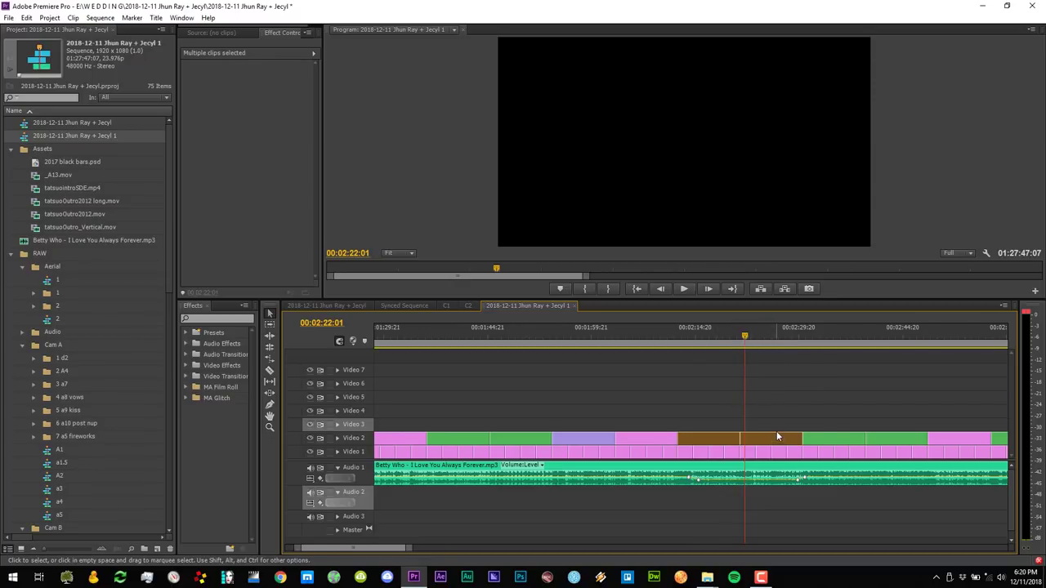
{"action": "scroll", "coordinate": [778, 421], "scroll_direction": "down", "scroll_amount": 2}
{"action": "key", "text": "ctrl+z"}
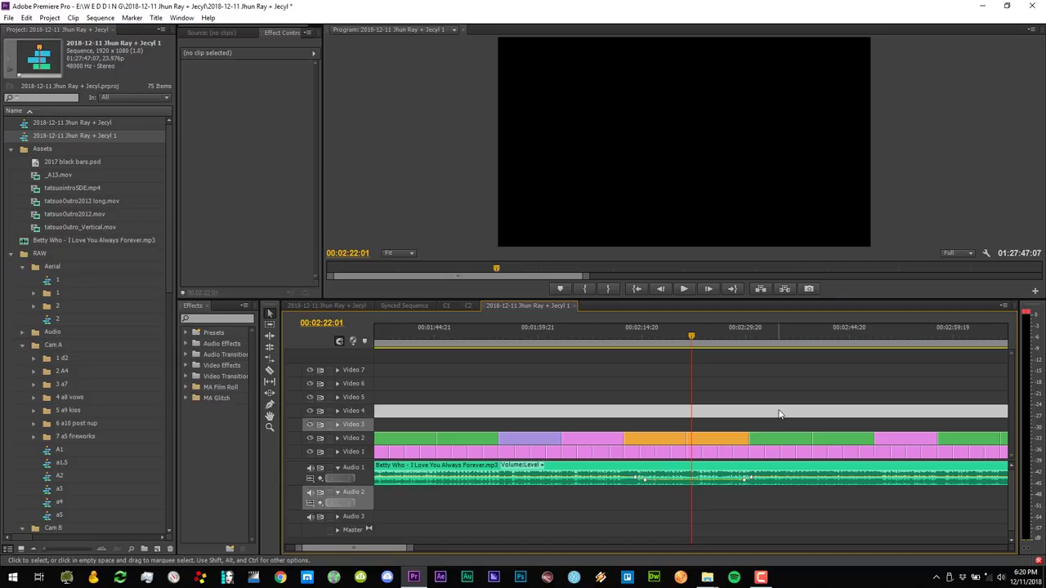
- Review all colour-labelled Video 2 sections across the whole edit up to the outro
{"action": "key", "text": "minus"}
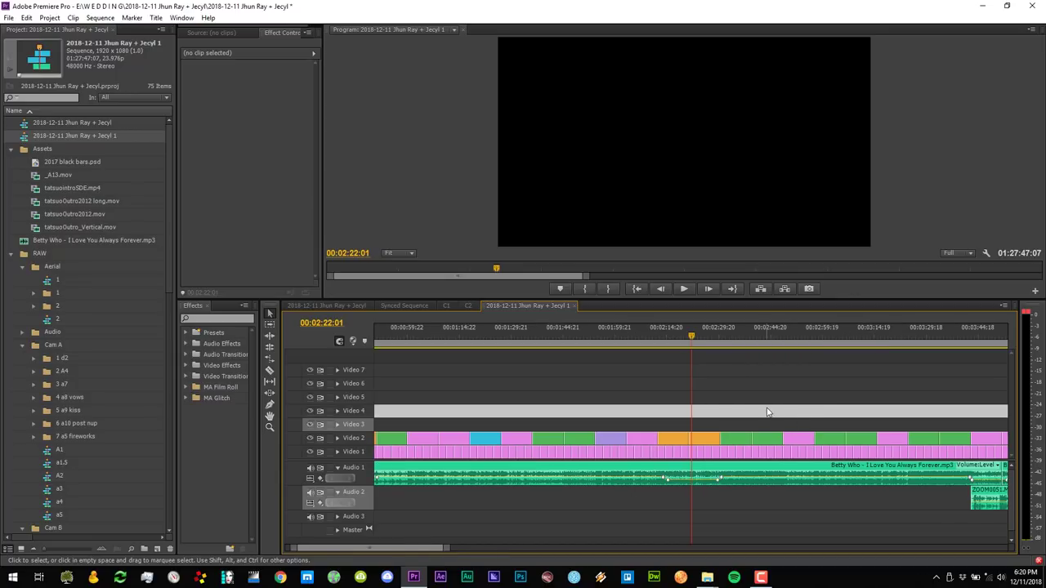
{"action": "key", "text": "minus"}
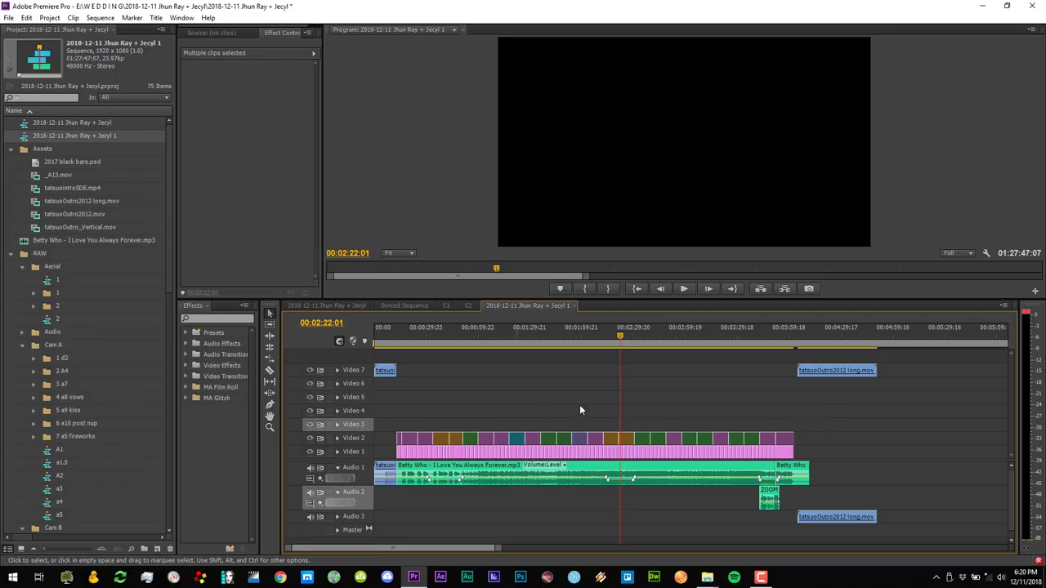
{"action": "key", "text": "equal"}
{"action": "key", "text": "equal"}
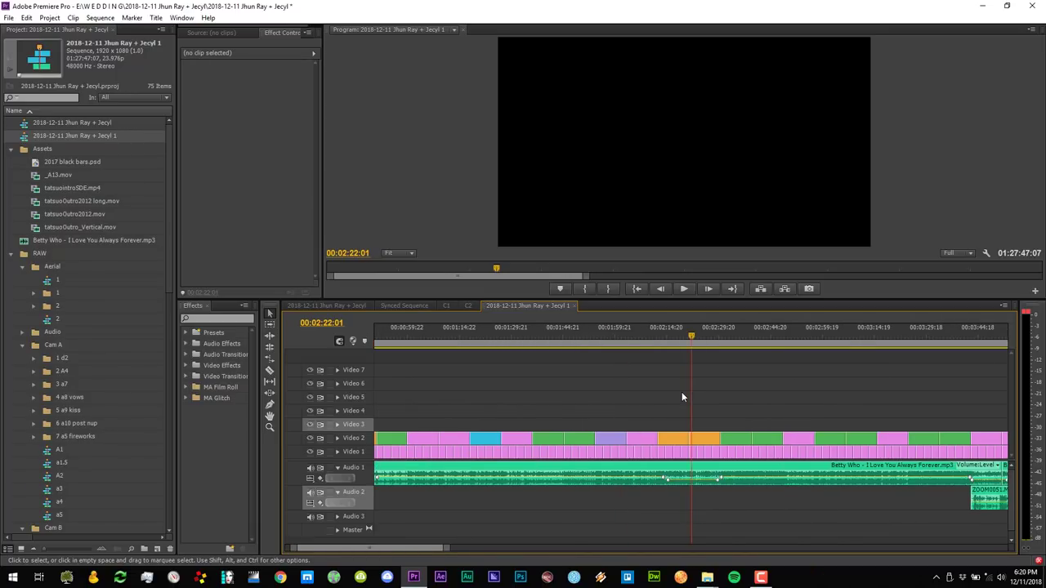
{"action": "key", "text": "minus"}
- Place the playhead at the end of the orange section, at 00:02:31, and play into the following green section
{"action": "key", "text": "space"}
{"action": "key", "text": "equal"}
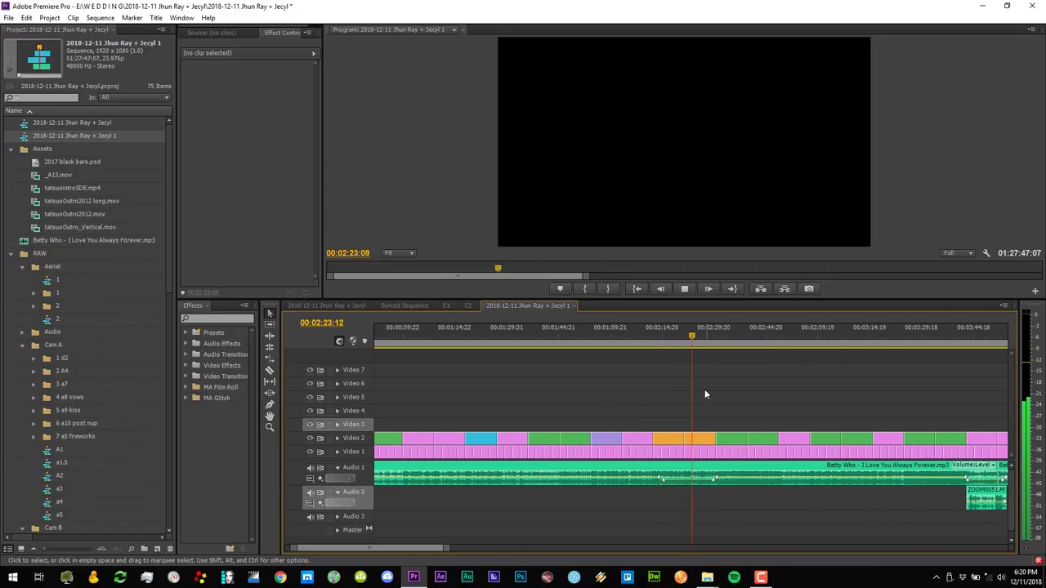
{"action": "left_click", "coordinate": [716, 331]}
{"action": "key", "text": "space"}
{"action": "key", "text": "minus"}
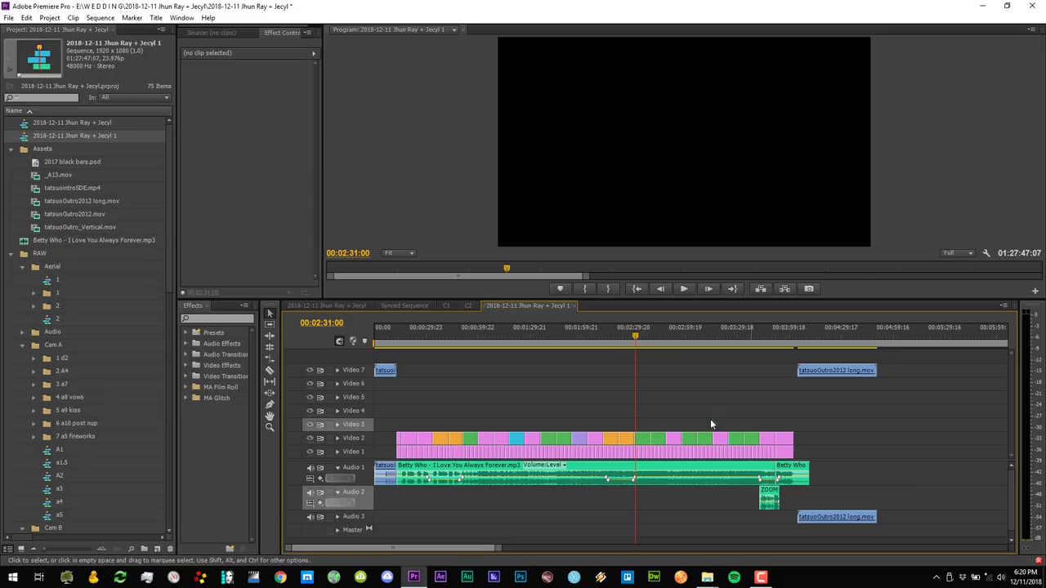
{"action": "key", "text": "space"}
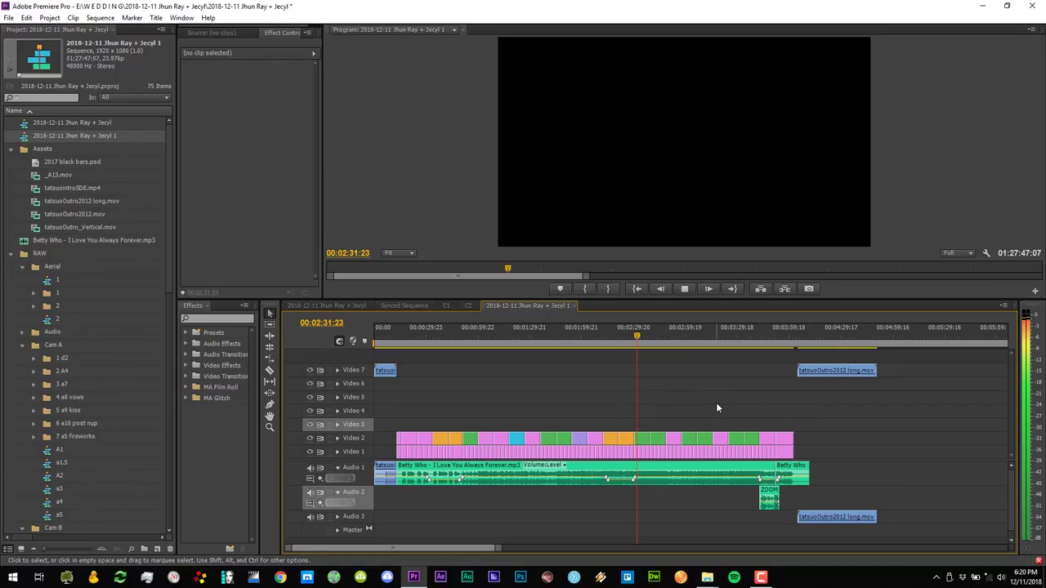
{"action": "key", "text": "equal"}
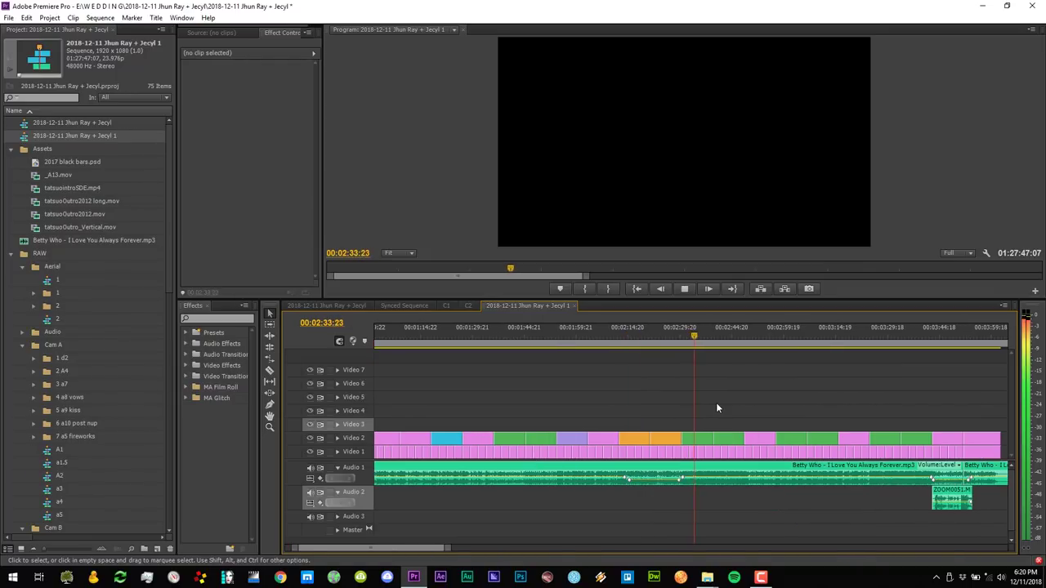
- Play from about 00:02:48 and label the pink Video 2 clip between the two green pairs there orange
{"action": "left_click_drag", "start_coordinate": [708, 339], "coordinate": [745, 337]}
{"action": "key", "text": "space"}
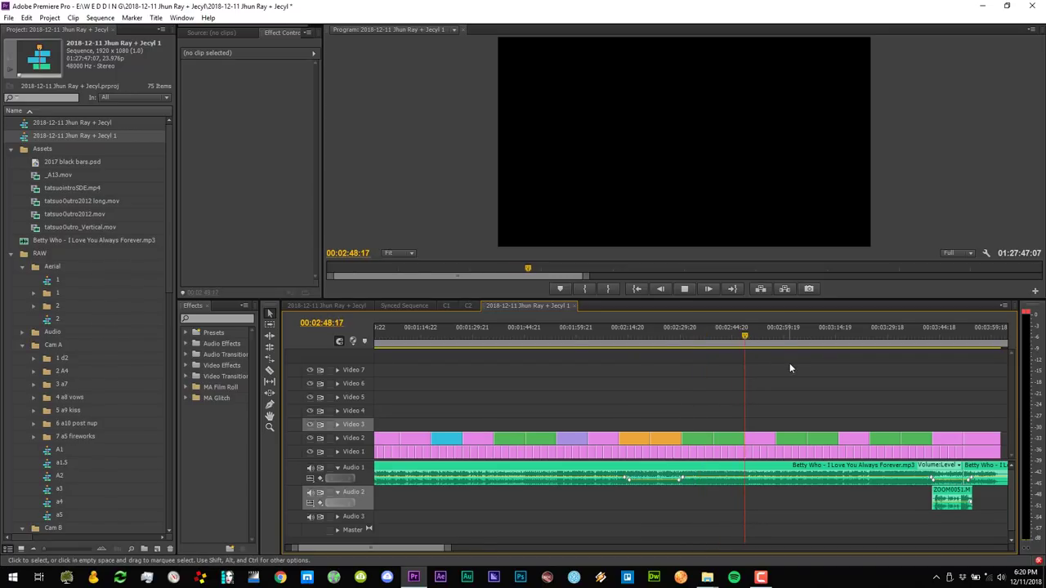
{"action": "key", "text": "equal"}
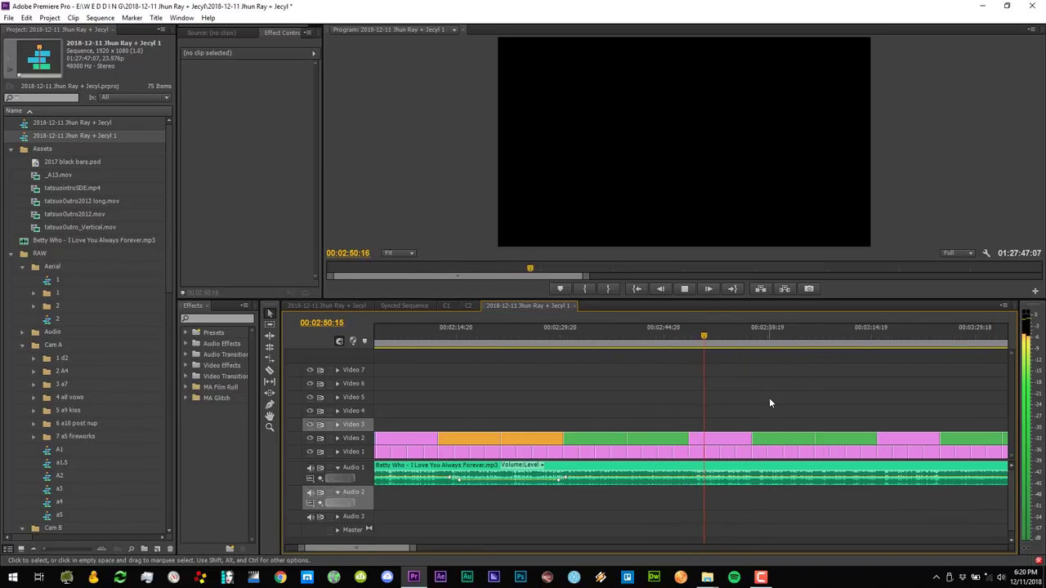
{"action": "key", "text": "space"}
{"action": "left_click", "coordinate": [733, 442]}
{"action": "key", "text": "alt+2"}
{"action": "left_click", "coordinate": [743, 397]}
{"action": "key", "text": "minus"}
{"action": "key", "text": "space"}
{"action": "key", "text": "equal"}
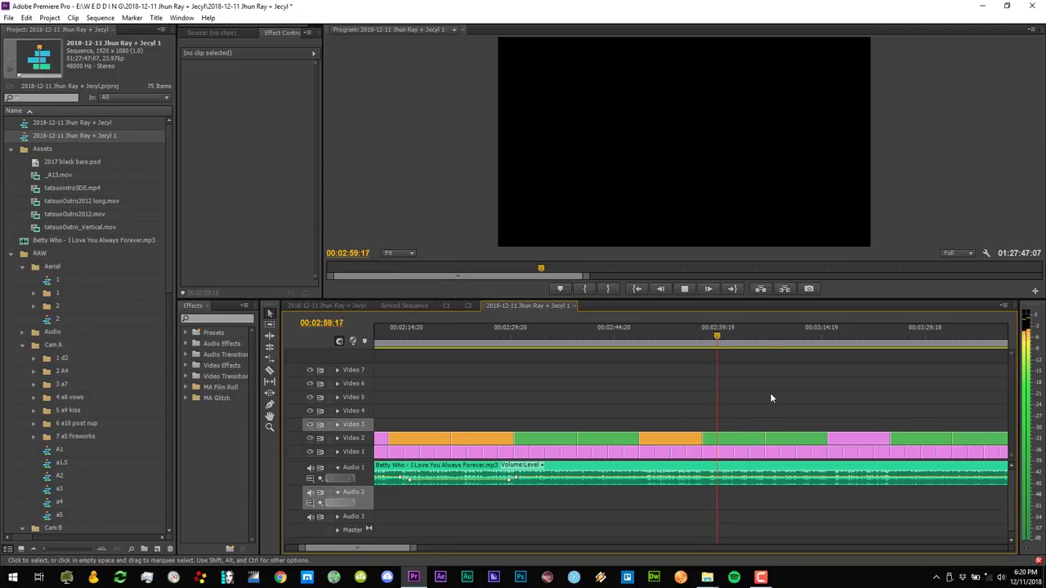
- Save the project and save it again as a new version with 1 appended to the file name
{"action": "key", "text": "ctrl+s"}
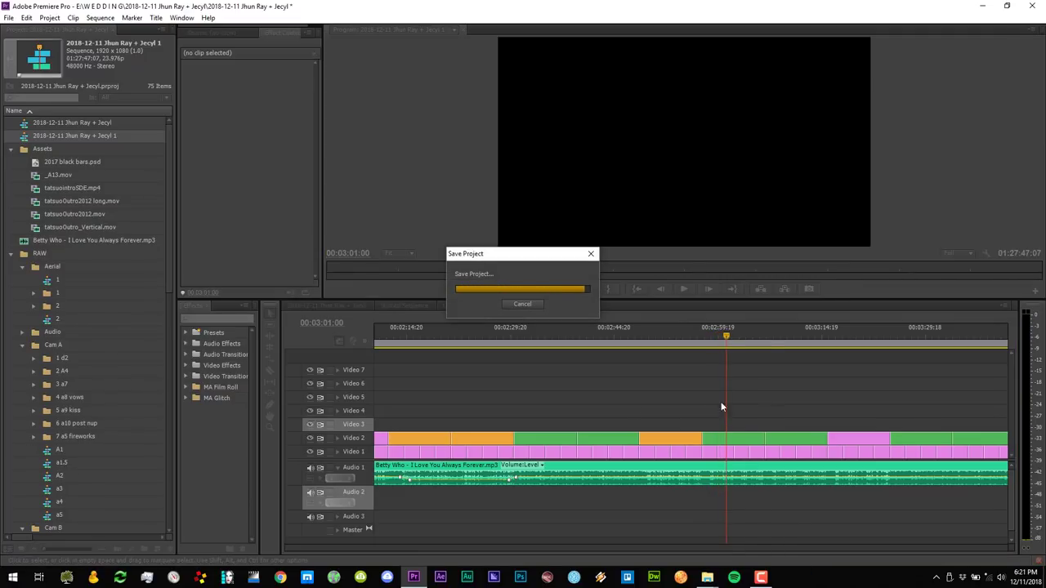
{"action": "key", "text": "ctrl+shift+s"}
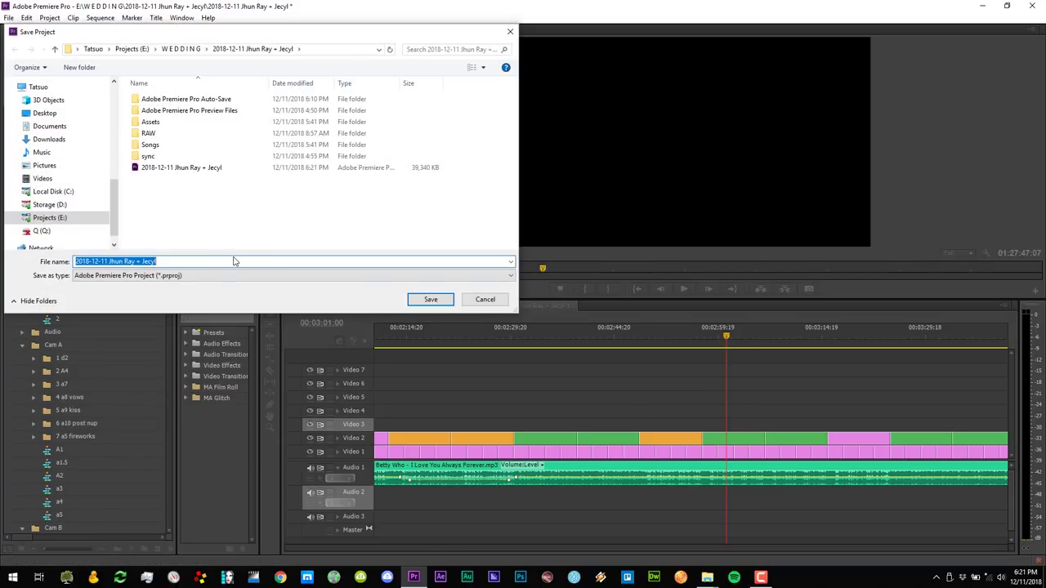
{"action": "left_click", "coordinate": [234, 261]}
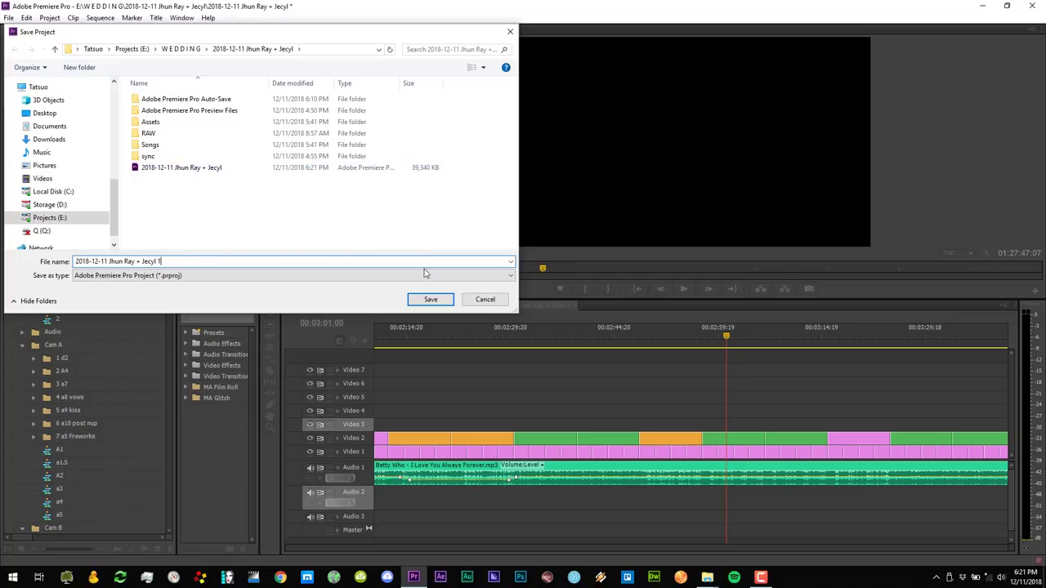
{"action": "left_click", "coordinate": [431, 299]}
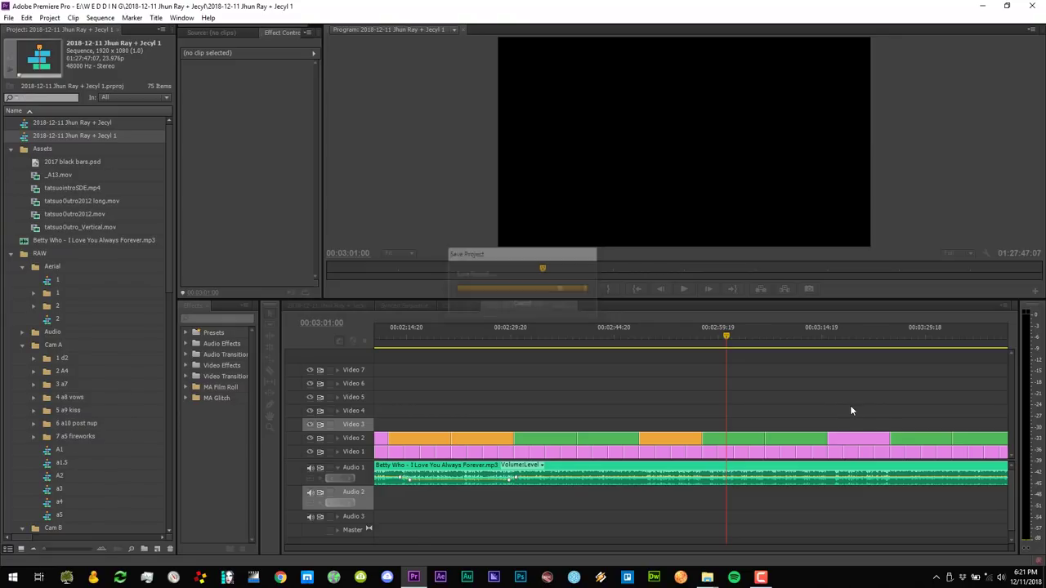
- Play the song from 00:03:01, then from 00:03:14:13 into the pink Video 2 clip after the green pair
{"action": "key", "text": "space"}
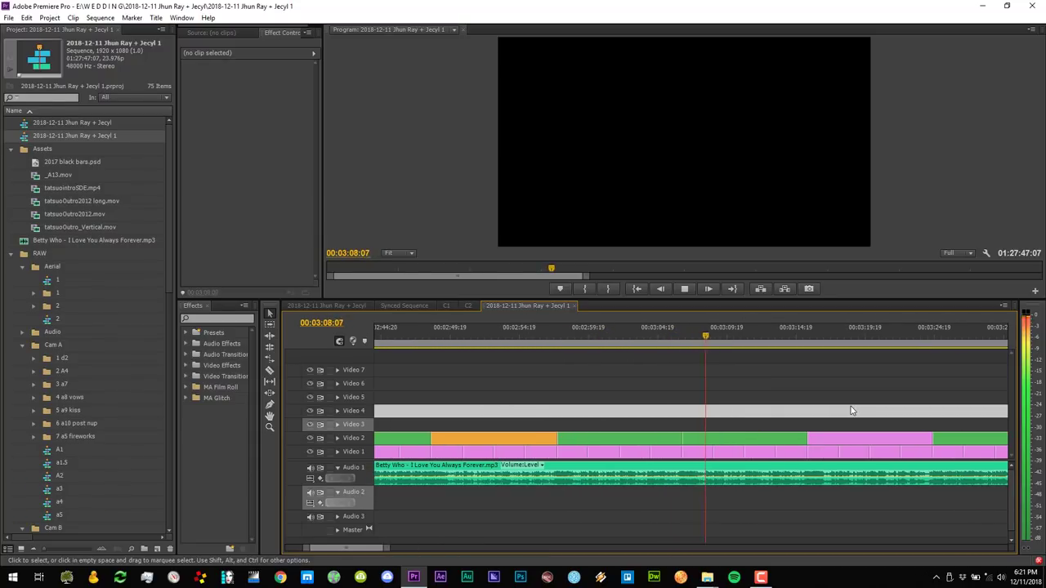
{"action": "key", "text": "minus"}
{"action": "left_click", "coordinate": [742, 341]}
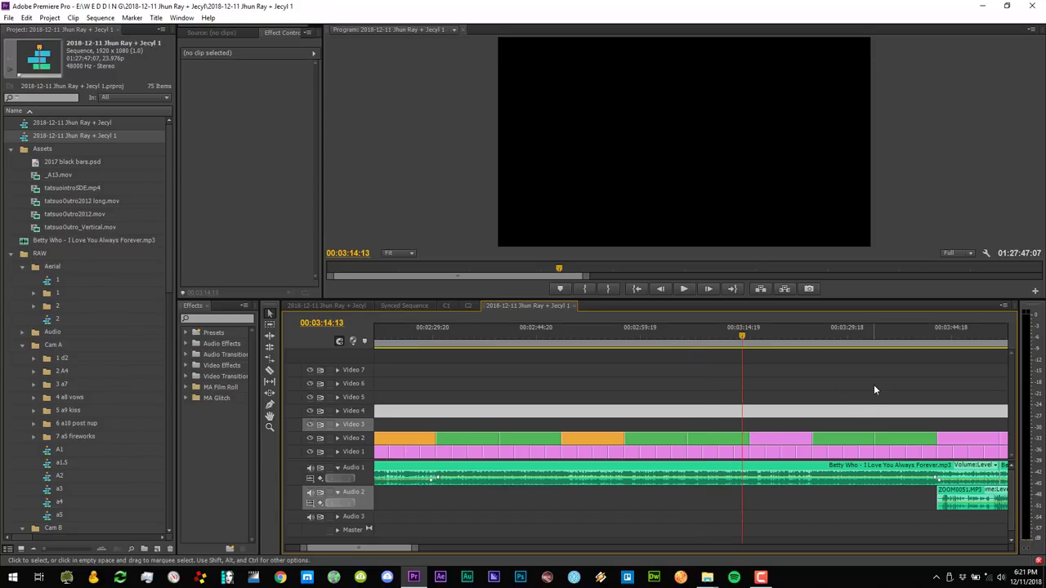
{"action": "key", "text": "equal"}
{"action": "key", "text": "space"}
{"action": "key", "text": "minus"}
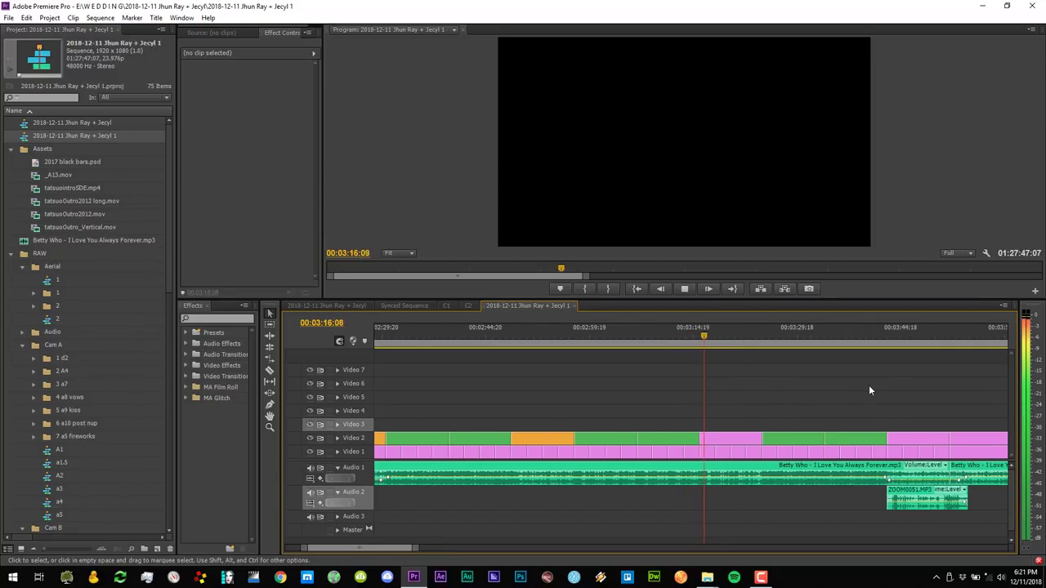
{"action": "key", "text": "minus"}
{"action": "key", "text": "equal"}
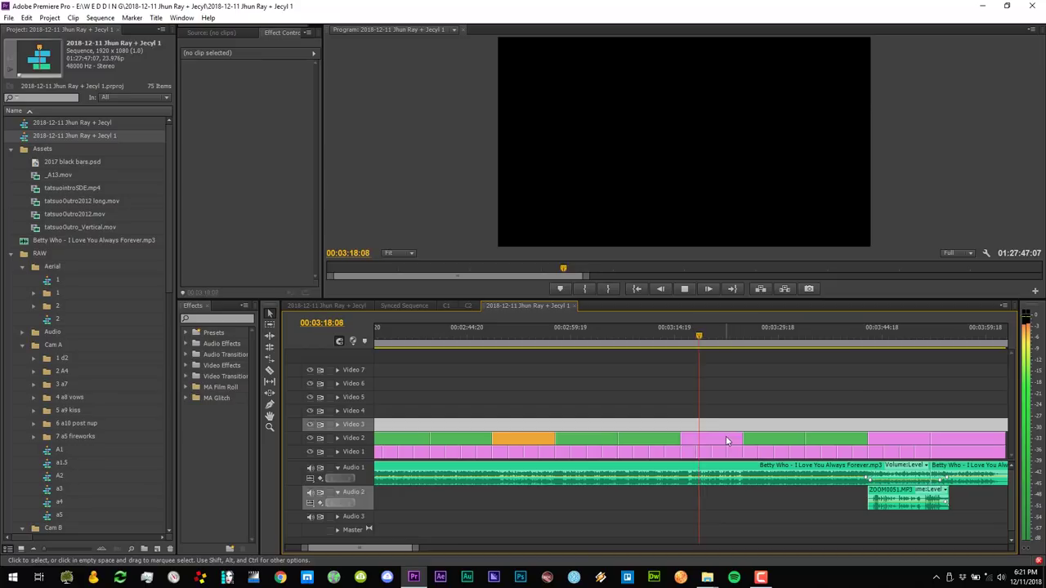
- Label the pink Video 2 clip between the green pairs at about 00:03:15 orange and stop playback
{"action": "left_click", "coordinate": [731, 428]}
{"action": "left_click", "coordinate": [753, 411]}
{"action": "key", "text": "minus"}
{"action": "key", "text": "equal"}
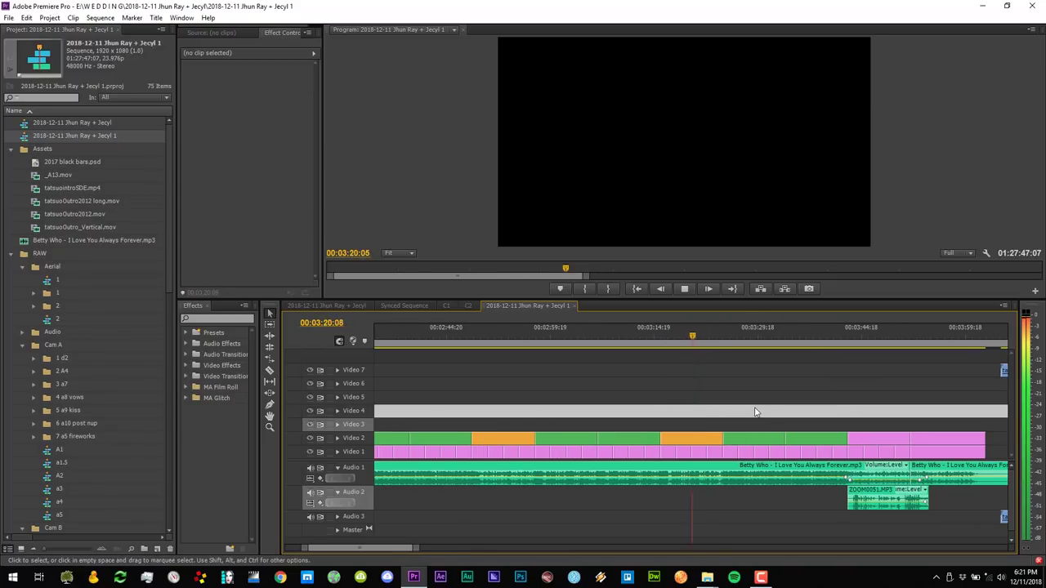
{"action": "key", "text": "space"}
{"action": "left_click", "coordinate": [614, 483]}
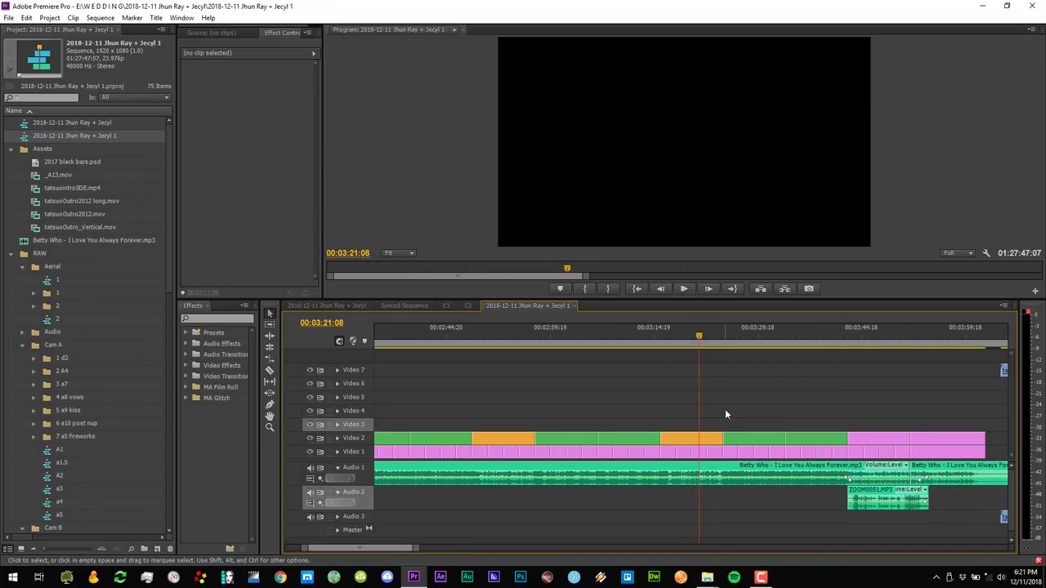
{"action": "left_click", "coordinate": [726, 413]}
- Enlarge the Audio 1 track height so the song's waveform around the orange clip can be examined
{"action": "key", "text": "equal"}
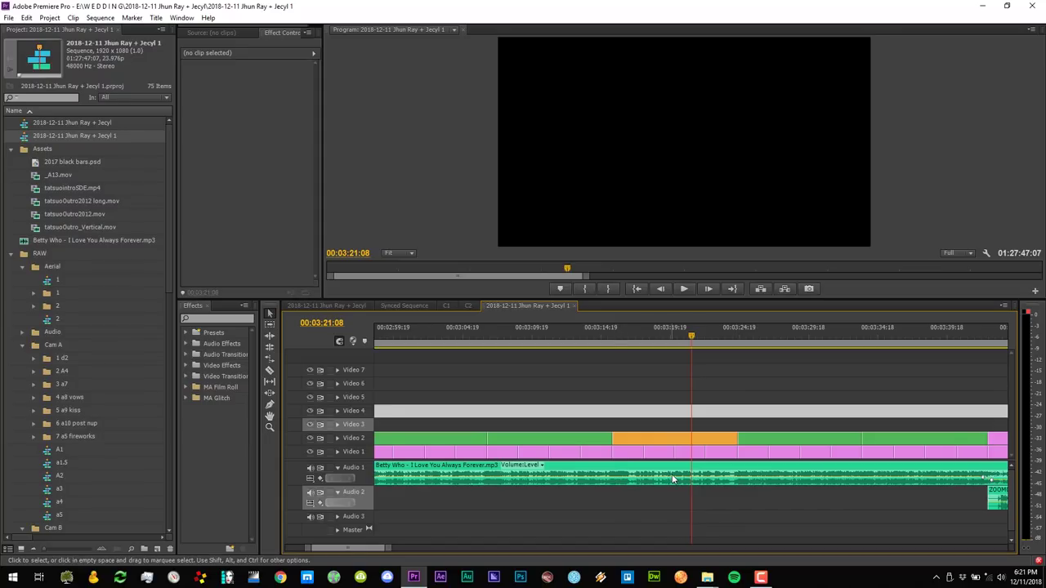
{"action": "left_click_drag", "start_coordinate": [362, 483], "coordinate": [362, 546]}
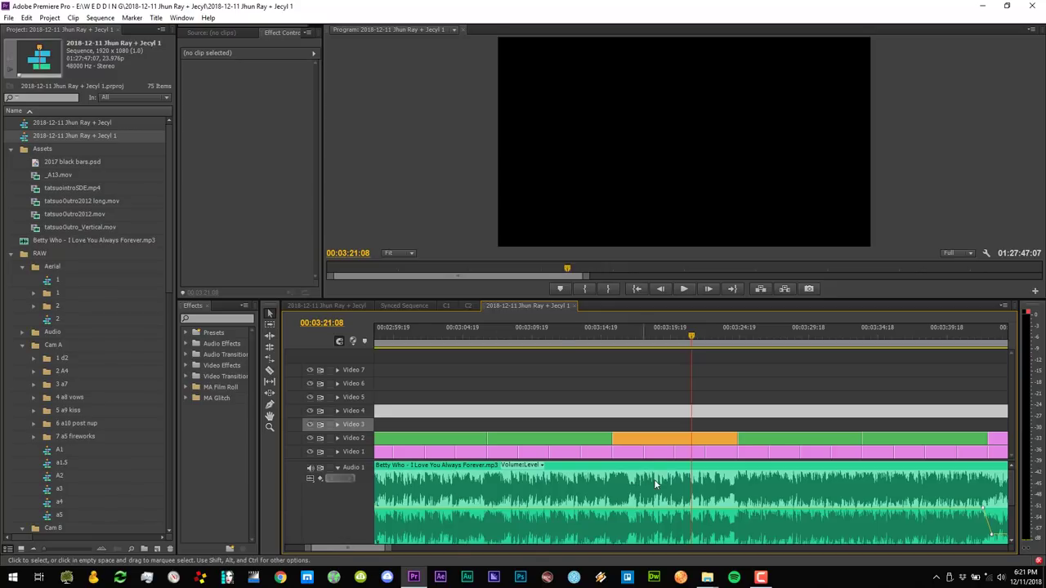
{"action": "key", "text": "grave"}
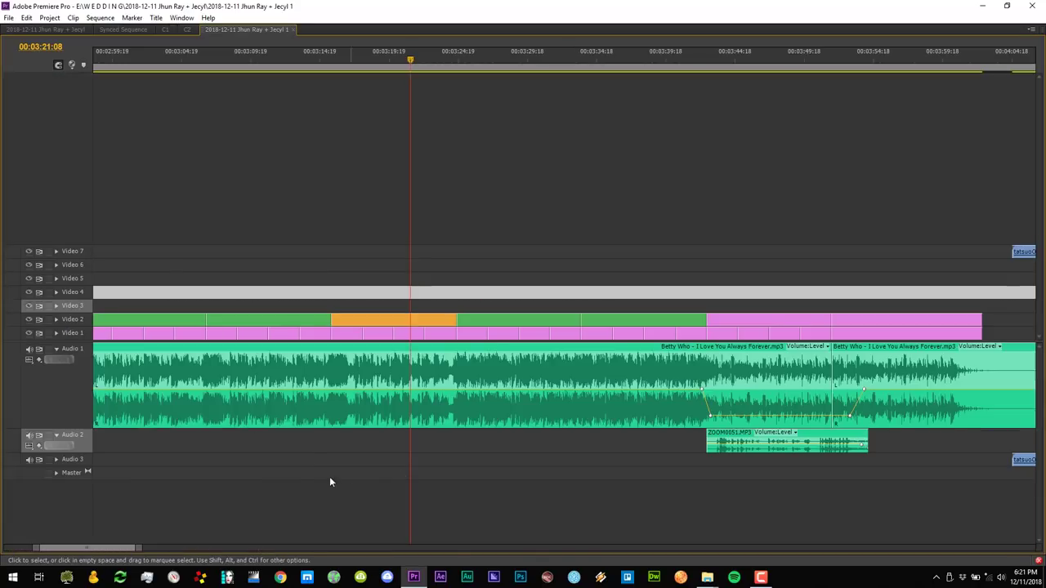
{"action": "left_click_drag", "start_coordinate": [82, 422], "coordinate": [88, 404]}
{"action": "key", "text": "grave"}
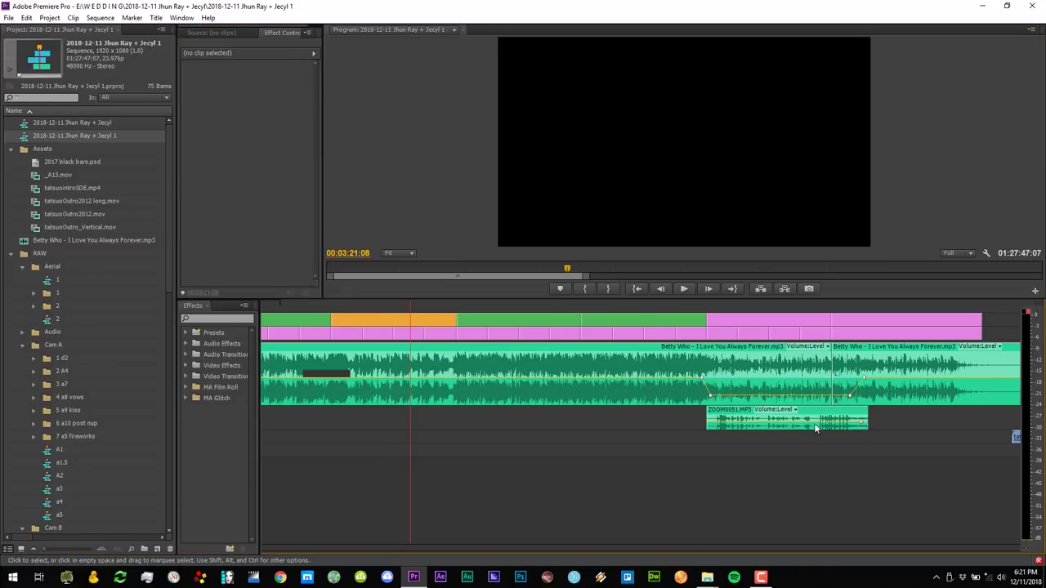
- Play from 00:03:24:13, at the end of the orange clip, and reduce the Audio 1 track height slightly
{"action": "left_click", "coordinate": [734, 337]}
{"action": "key", "text": "space"}
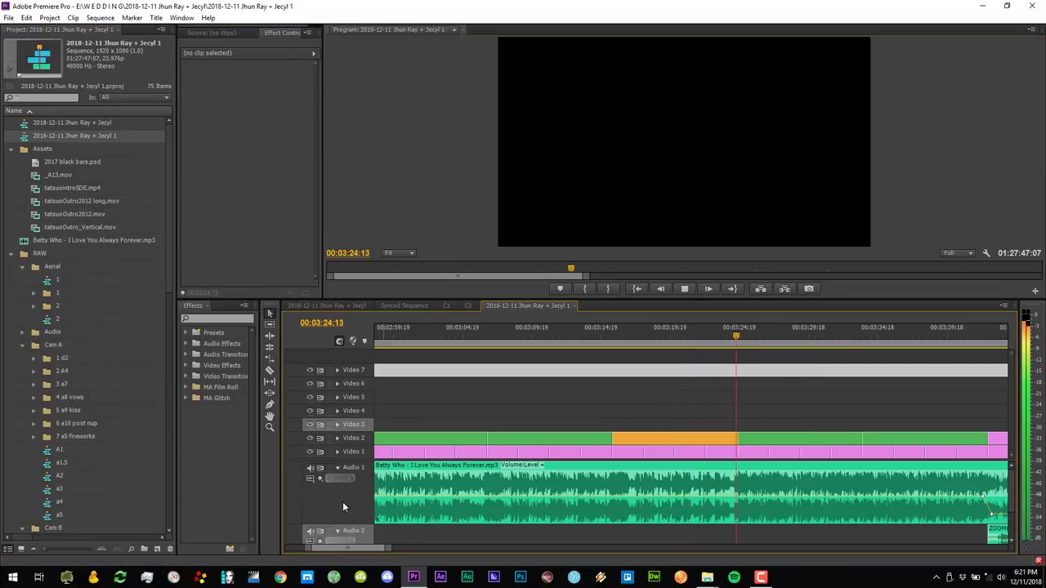
{"action": "left_click_drag", "start_coordinate": [348, 524], "coordinate": [349, 505]}
{"action": "key", "text": "space"}
{"action": "key", "text": "minus"}
{"action": "key", "text": "minus"}
{"action": "key", "text": "minus"}
{"action": "key", "text": "minus"}
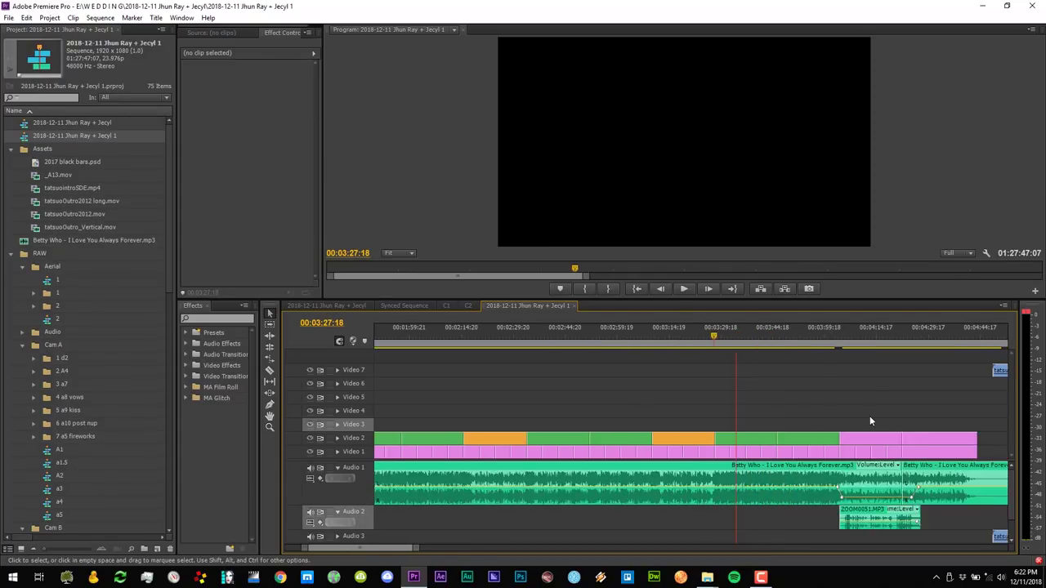
- Label the last two pink Video 2 clips, starting above the ZOOM0051.MP3 audio, orange
{"action": "left_click", "coordinate": [782, 438]}
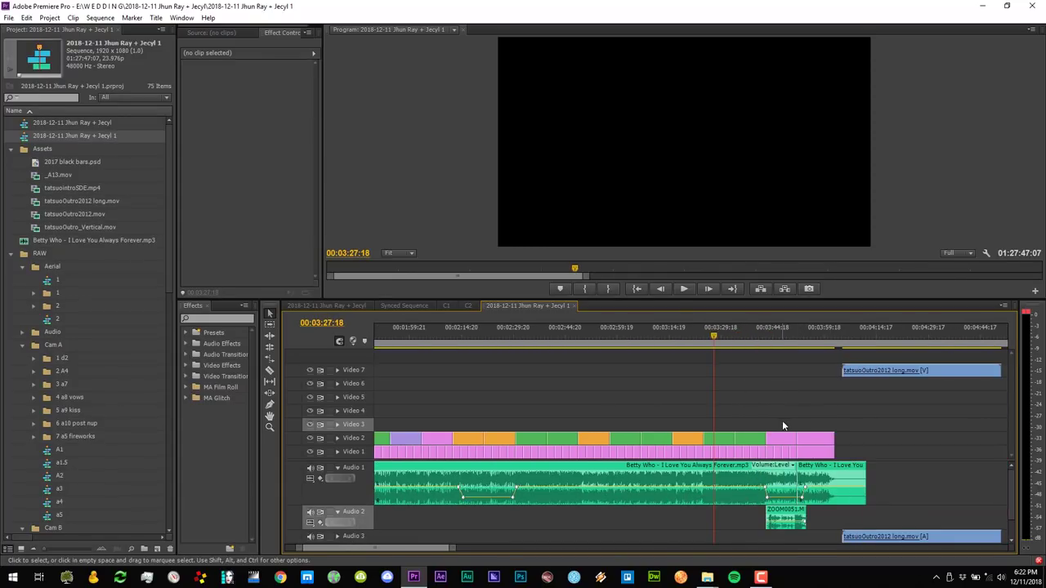
{"action": "left_click", "coordinate": [795, 409]}
{"action": "scroll", "coordinate": [795, 409], "scroll_direction": "down", "scroll_amount": 1}
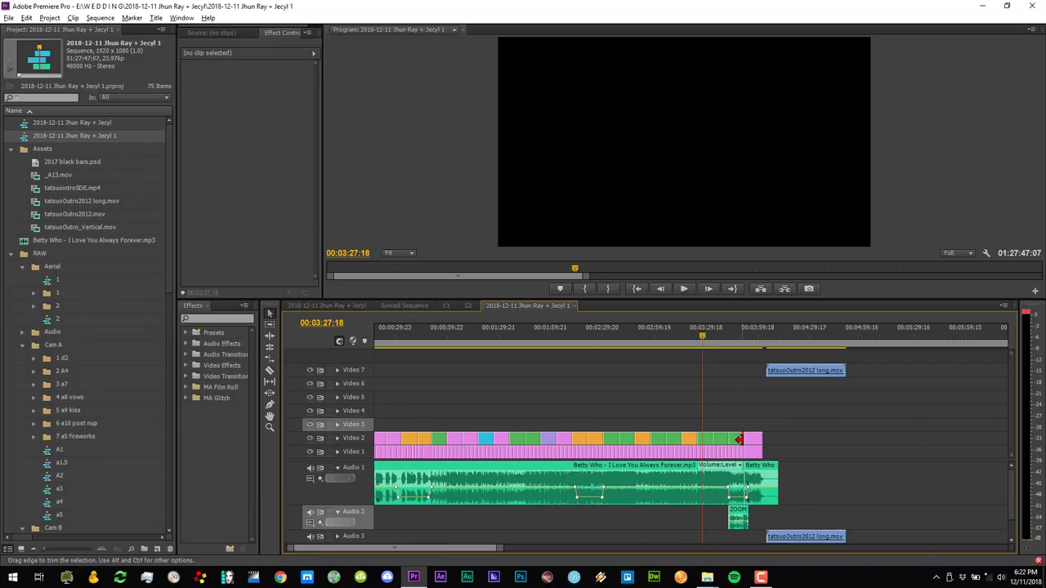
{"action": "left_click", "coordinate": [740, 442]}
{"action": "left_click", "coordinate": [746, 417]}
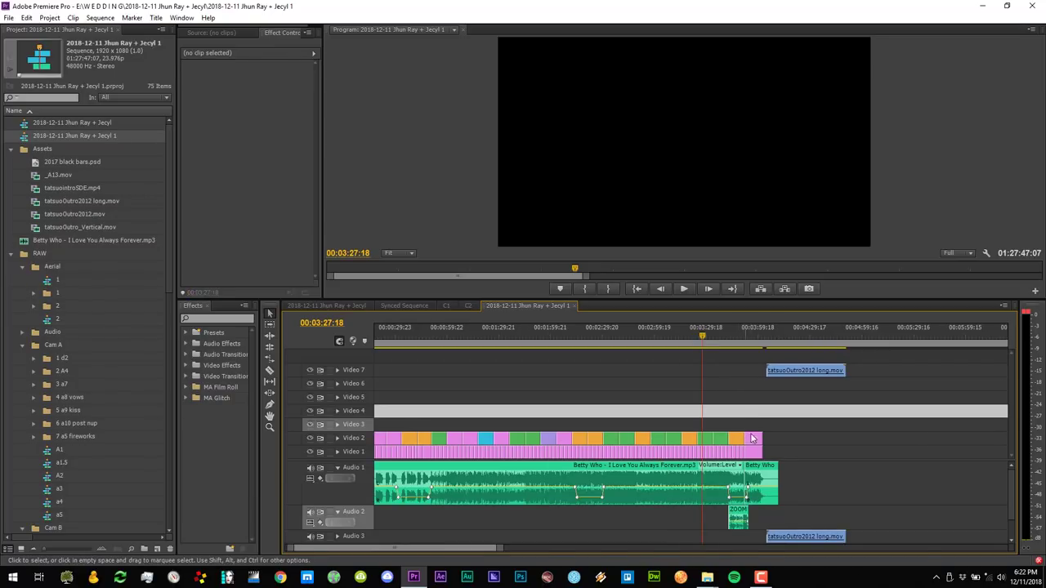
{"action": "left_click", "coordinate": [752, 439]}
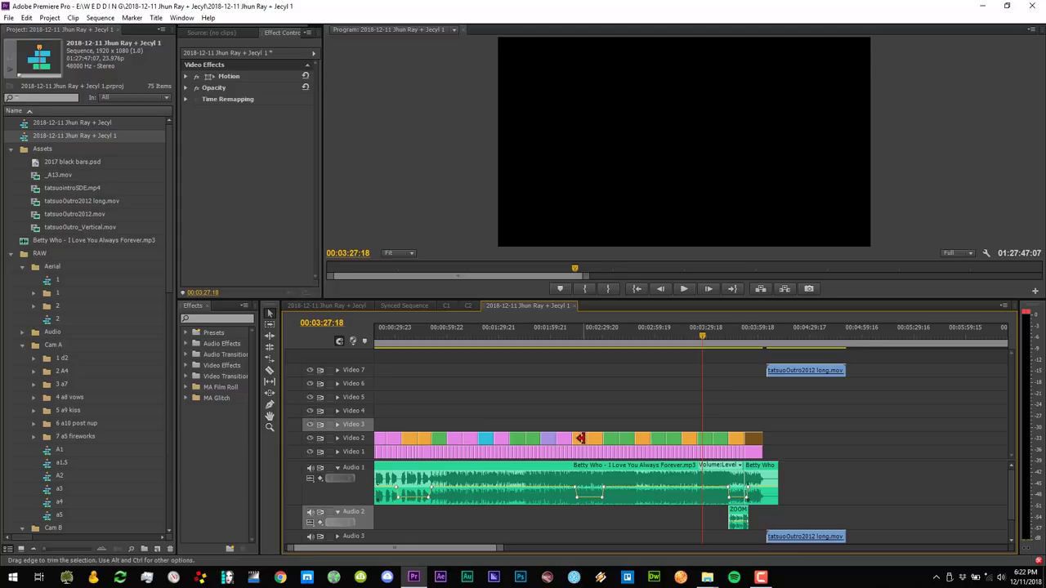
{"action": "key", "text": "minus"}
{"action": "left_click", "coordinate": [715, 411]}
- Use volume keyframes to lower the song on Audio 1 under the orange clip around 00:03:19
{"action": "key", "text": "equal"}
{"action": "left_click", "coordinate": [710, 428]}
{"action": "key", "text": "minus"}
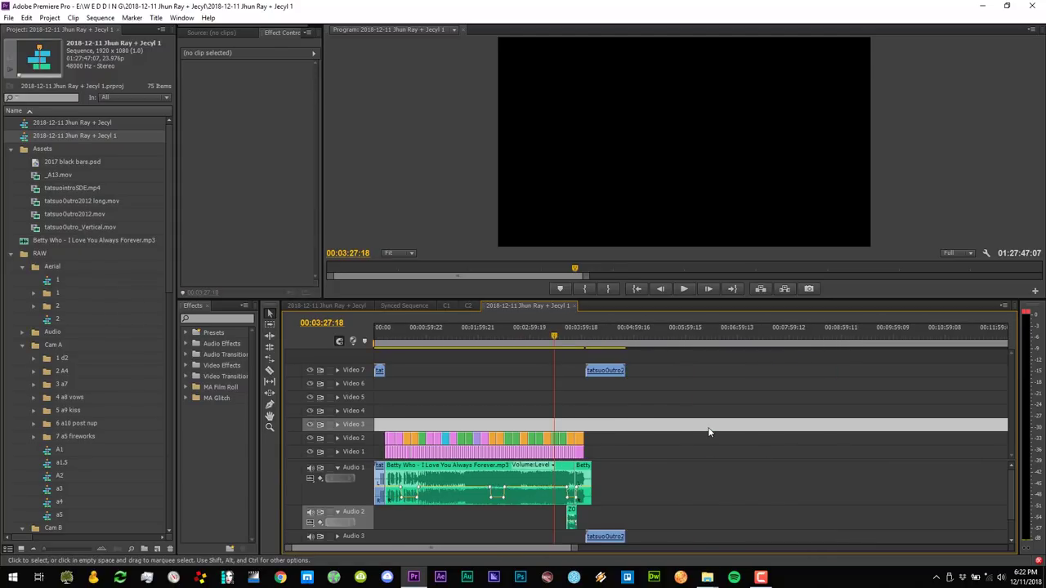
{"action": "left_click", "coordinate": [549, 328]}
{"action": "key", "text": "equal"}
{"action": "key", "text": "equal"}
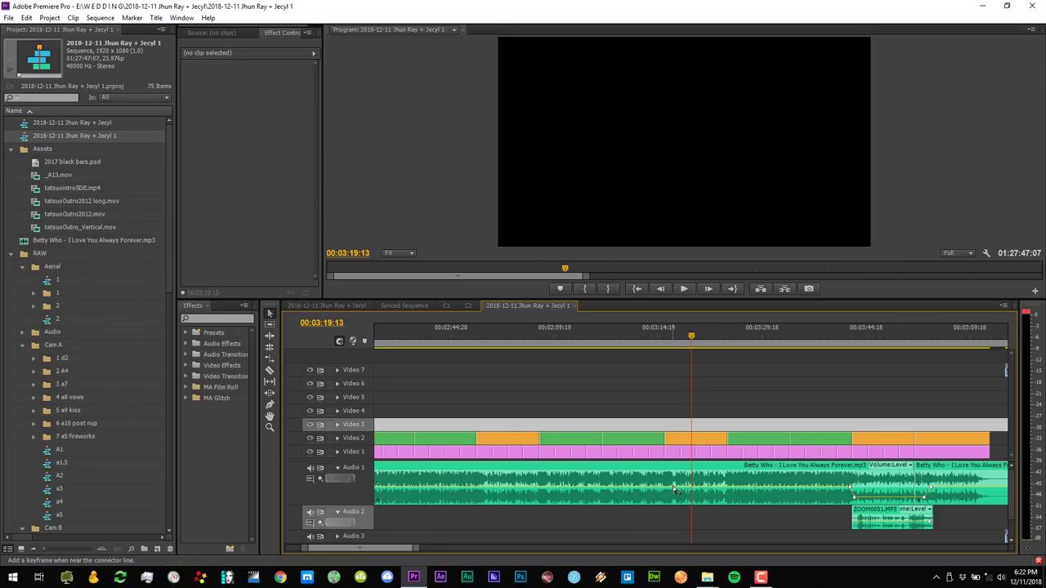
{"action": "left_click", "coordinate": [672, 486]}
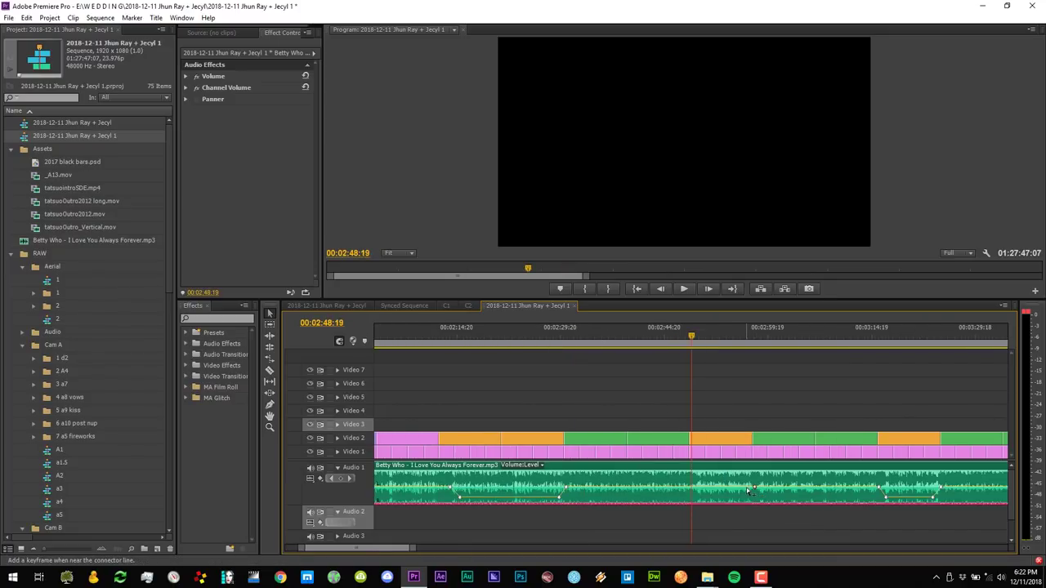
- Lower the song's volume between keyframes under the orange clip starting near 00:02:48 to about -14.7 dB
{"action": "left_click_drag", "start_coordinate": [699, 490], "coordinate": [701, 500]}
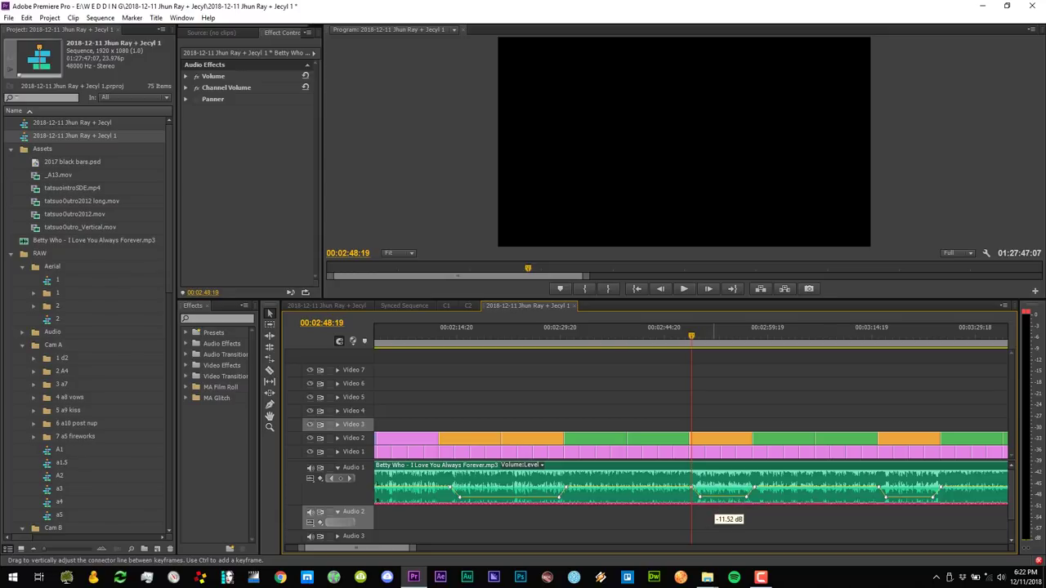
{"action": "left_click", "coordinate": [746, 399]}
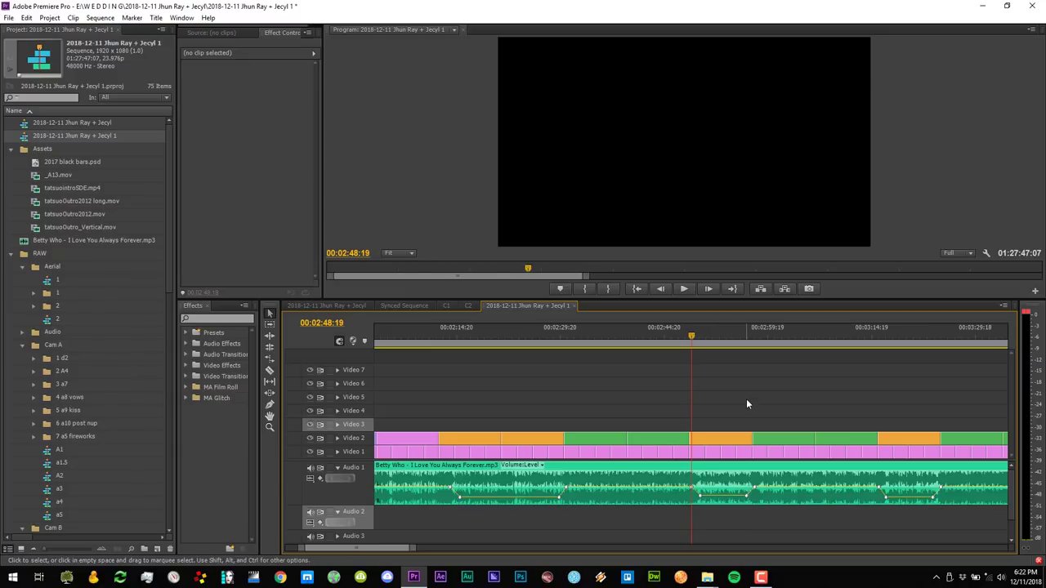
{"action": "key", "text": "minus"}
{"action": "key", "text": "minus"}
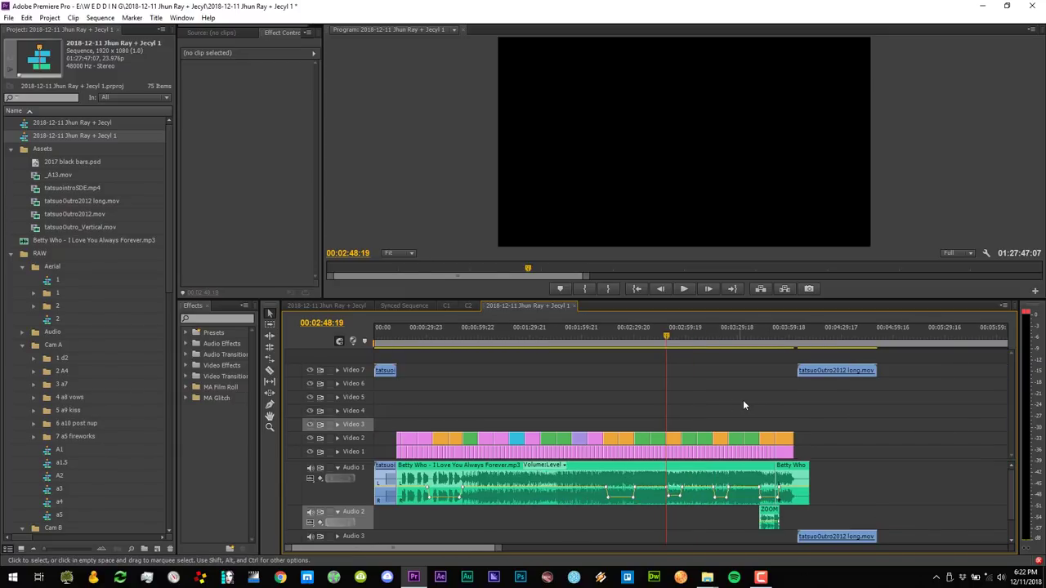
{"action": "key", "text": "equal"}
{"action": "key", "text": "equal"}
{"action": "left_click", "coordinate": [749, 496]}
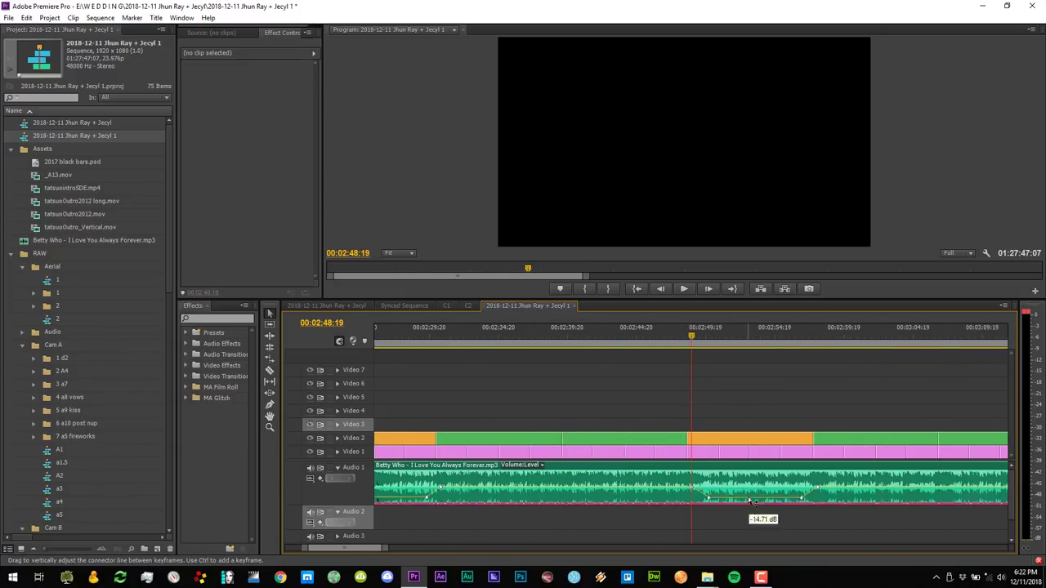
{"action": "left_click_drag", "start_coordinate": [748, 497], "coordinate": [748, 498]}
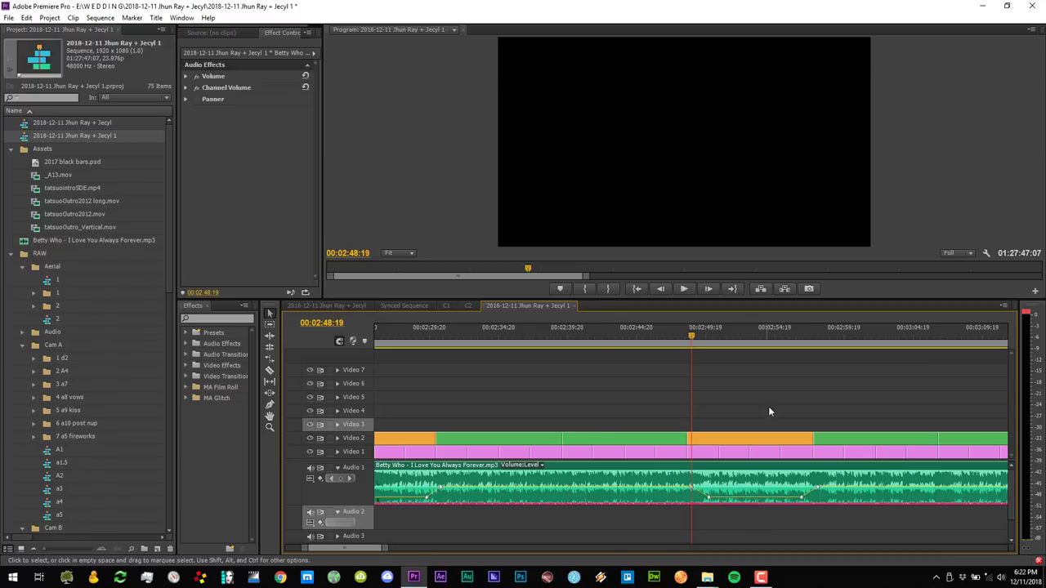
{"action": "left_click", "coordinate": [768, 403]}
- Play the sequence briefly around 00:01:12, stop, and save the project
{"action": "key", "text": "minus"}
{"action": "key", "text": "minus"}
{"action": "key", "text": "minus"}
{"action": "key", "text": "minus"}
{"action": "left_click_drag", "start_coordinate": [426, 338], "coordinate": [435, 339]}
{"action": "key", "text": "equal"}
{"action": "key", "text": "space"}
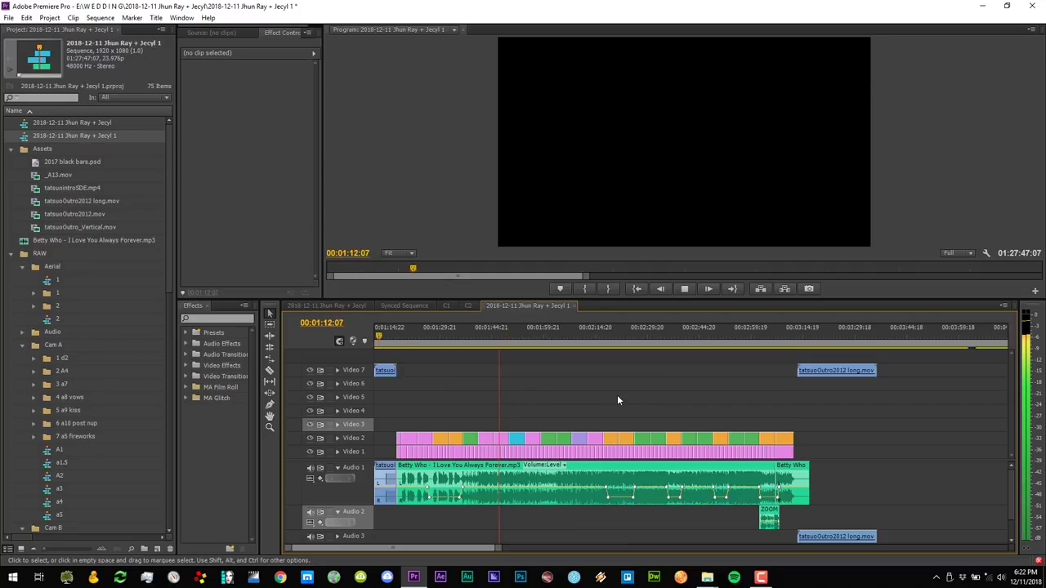
{"action": "key", "text": "equal"}
{"action": "key", "text": "space"}
{"action": "key", "text": "ctrl+s"}
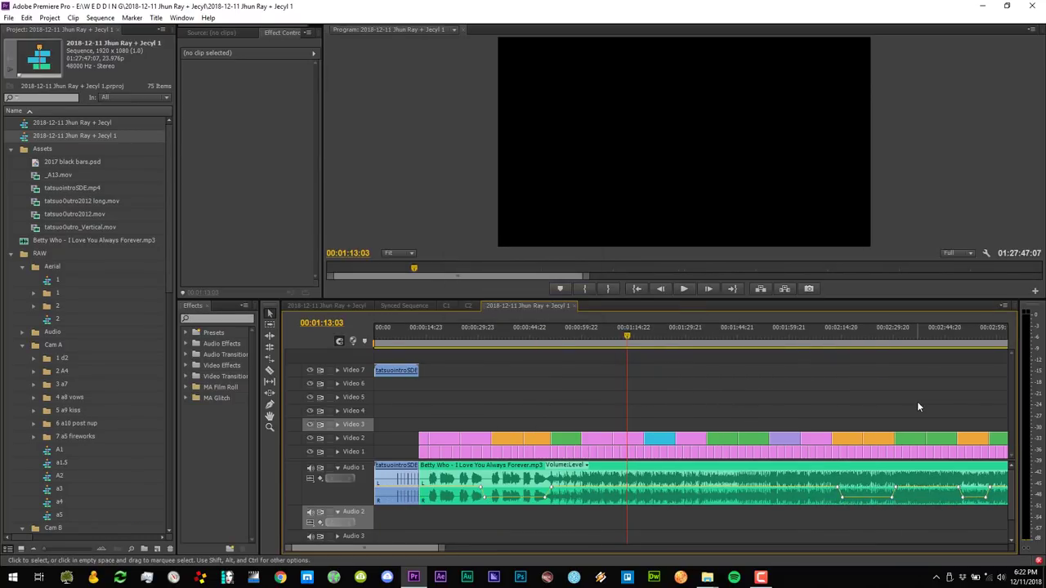
- Select the green clip groups in the second half of Video 2 in turn and clear the selection
{"action": "key", "text": "minus"}
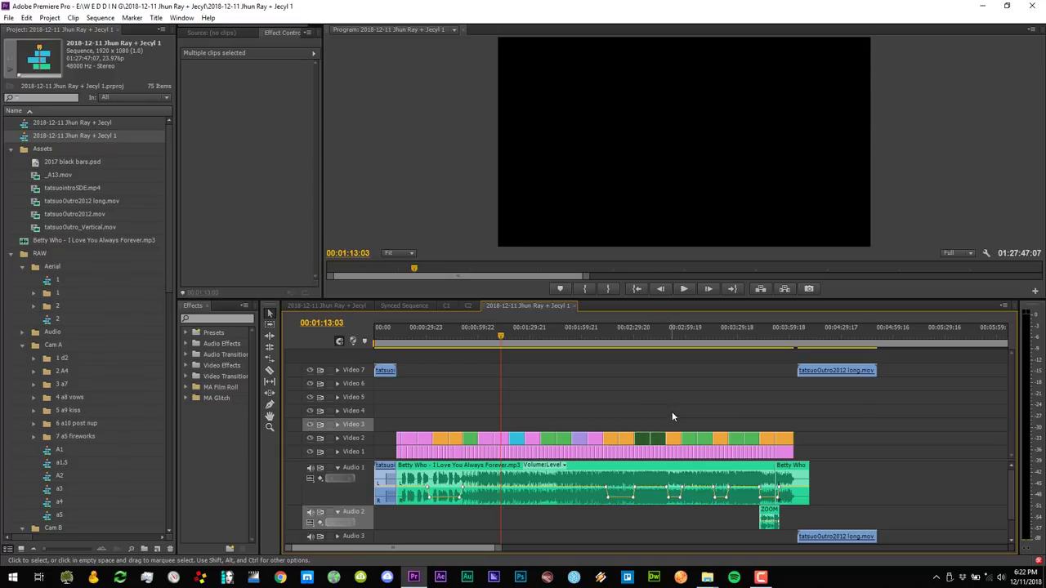
{"action": "left_click_drag", "start_coordinate": [689, 424], "coordinate": [749, 434]}
{"action": "left_click_drag", "start_coordinate": [739, 421], "coordinate": [785, 438]}
{"action": "left_click", "coordinate": [777, 415]}
- Label the opening pink Video 2 clips, from the end of the intro up to the first orange section, green
{"action": "left_click", "coordinate": [411, 329]}
{"action": "key", "text": "equal"}
{"action": "key", "text": "="}
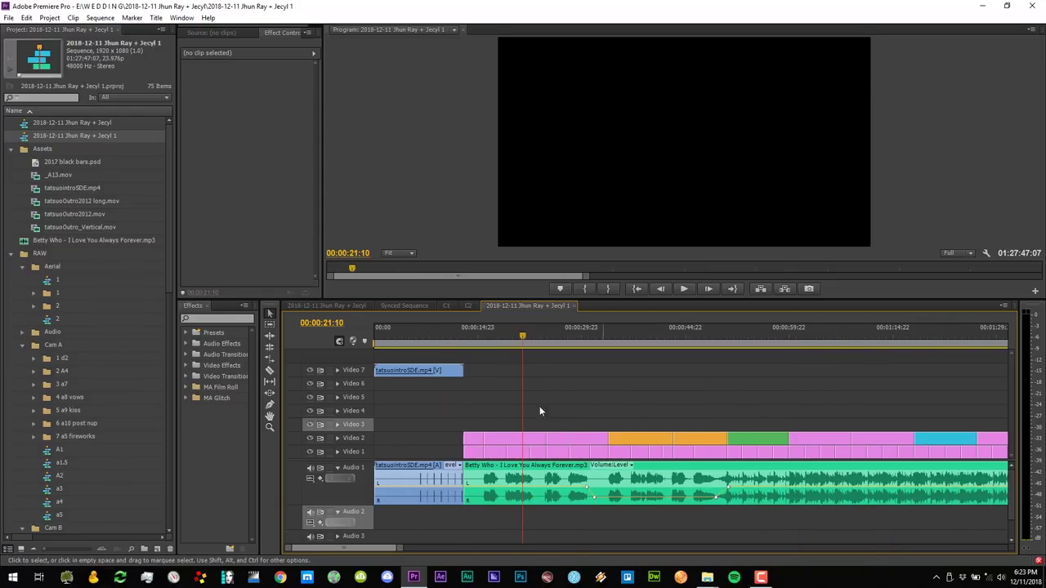
{"action": "key", "text": "minus"}
{"action": "left_click", "coordinate": [424, 442]}
{"action": "key", "text": "Delete"}
{"action": "left_click_drag", "start_coordinate": [432, 439], "coordinate": [420, 439]}
{"action": "left_click", "coordinate": [560, 406]}
{"action": "left_click_drag", "start_coordinate": [559, 405], "coordinate": [560, 405]}
- Play the song from 00:00:58:21, where the pink Video 2 clips follow the green clip
{"action": "left_click", "coordinate": [577, 337]}
{"action": "key", "text": "="}
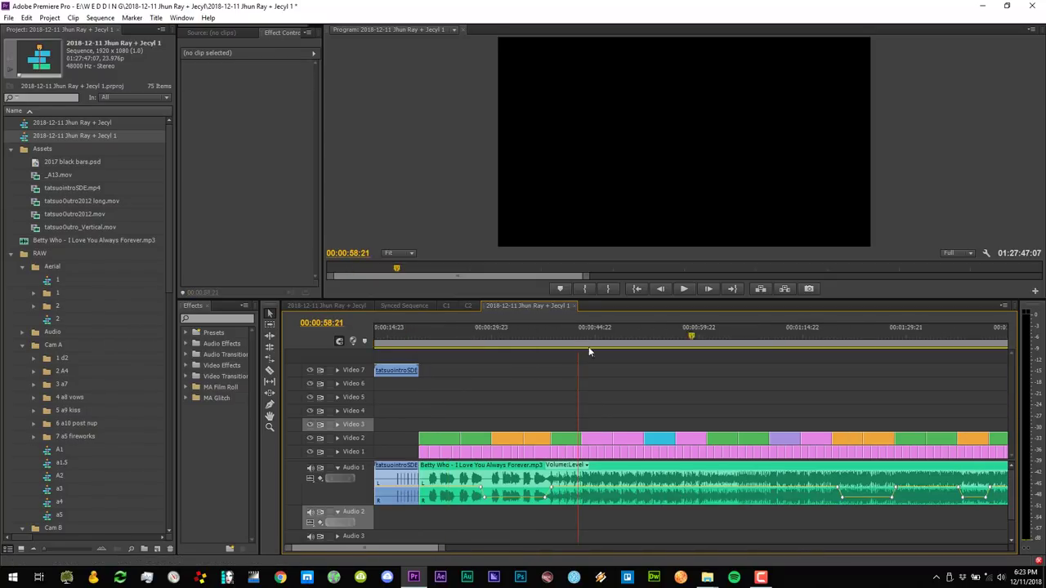
{"action": "key", "text": "space"}
{"action": "key", "text": "minus"}
{"action": "key", "text": "space"}
- Label the pink Video 2 clips between the green clip and the blue clip purple
{"action": "left_click", "coordinate": [601, 439]}
{"action": "key", "text": "1"}
{"action": "left_click", "coordinate": [617, 412]}
{"action": "left_click", "coordinate": [627, 441]}
{"action": "key", "text": "1"}
{"action": "left_click", "coordinate": [644, 413]}
{"action": "left_click", "coordinate": [600, 442]}
{"action": "left_click", "coordinate": [637, 418]}
- Play from about 00:01:15 into the blue clip, then select the blue and pink clips there and clear the selection
{"action": "mouse_move", "coordinate": [622, 336]}
{"action": "left_mouse_down"}
{"action": "mouse_move", "coordinate": [651, 331]}
{"action": "mouse_move", "coordinate": [637, 339]}
{"action": "left_mouse_up"}
{"action": "key", "text": "="}
{"action": "key", "text": "space"}
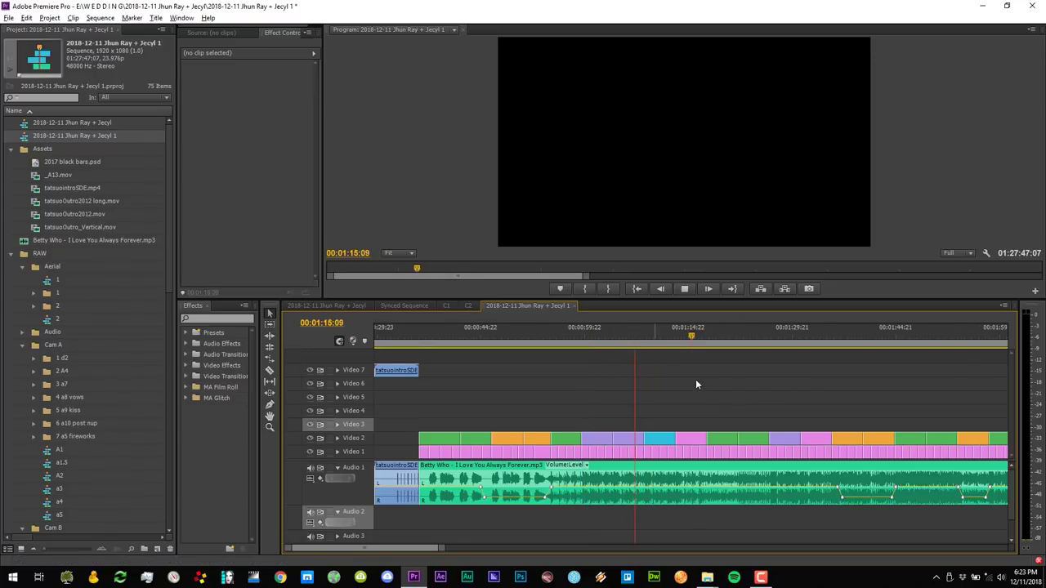
{"action": "key", "text": "minus"}
{"action": "key", "text": "="}
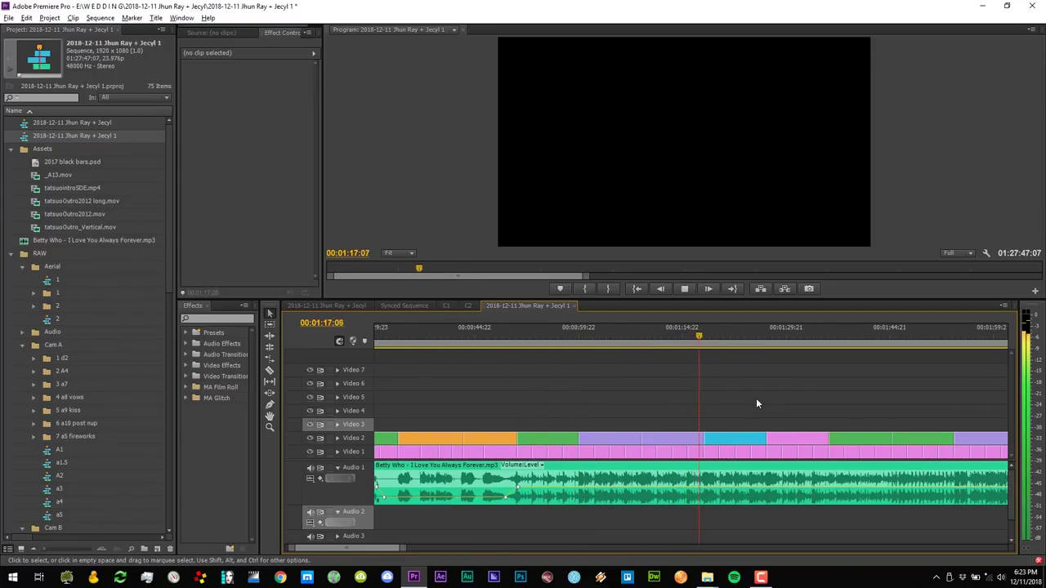
{"action": "key", "text": "minus"}
{"action": "key", "text": "space"}
{"action": "left_click_drag", "start_coordinate": [707, 414], "coordinate": [666, 438]}
{"action": "left_click_drag", "start_coordinate": [694, 411], "coordinate": [674, 428]}
{"action": "key", "text": "minus"}
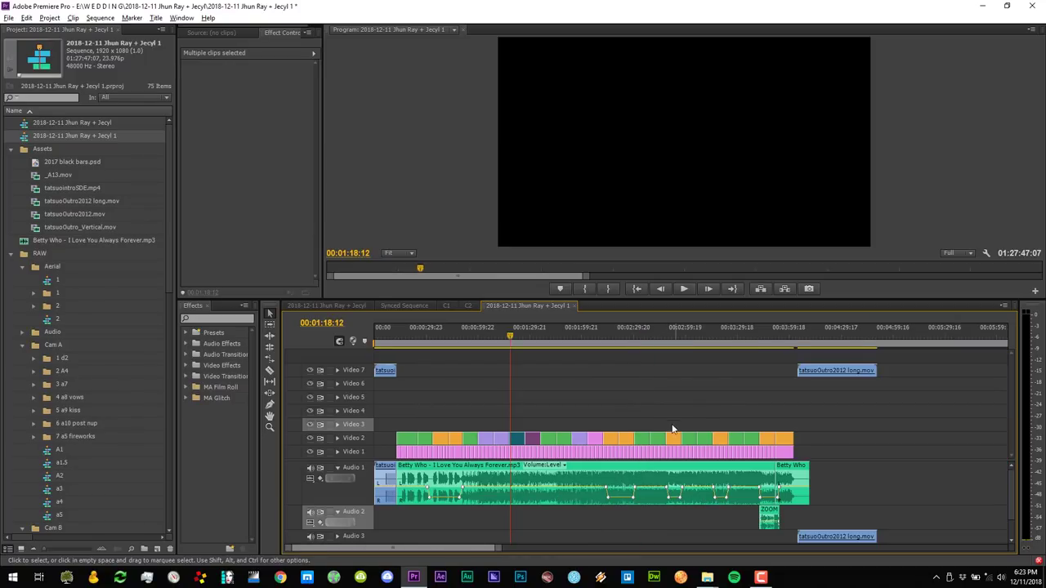
{"action": "left_click", "coordinate": [607, 414]}
{"action": "key", "text": "equal"}
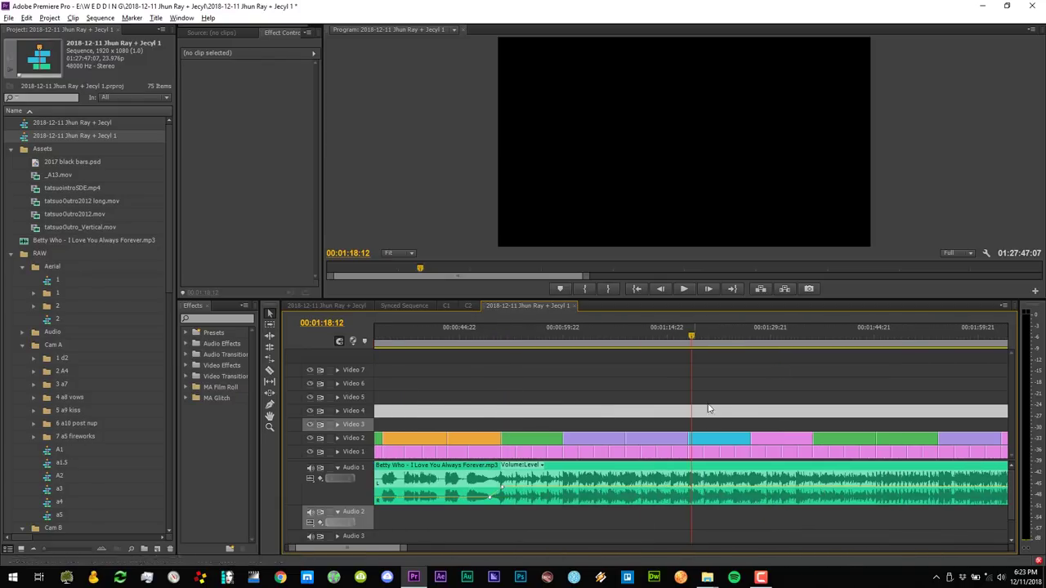
- Place the playhead at the start of the green pair, at 00:01:36:03, and play briefly into it
{"action": "left_click", "coordinate": [813, 378]}
{"action": "key", "text": "space"}
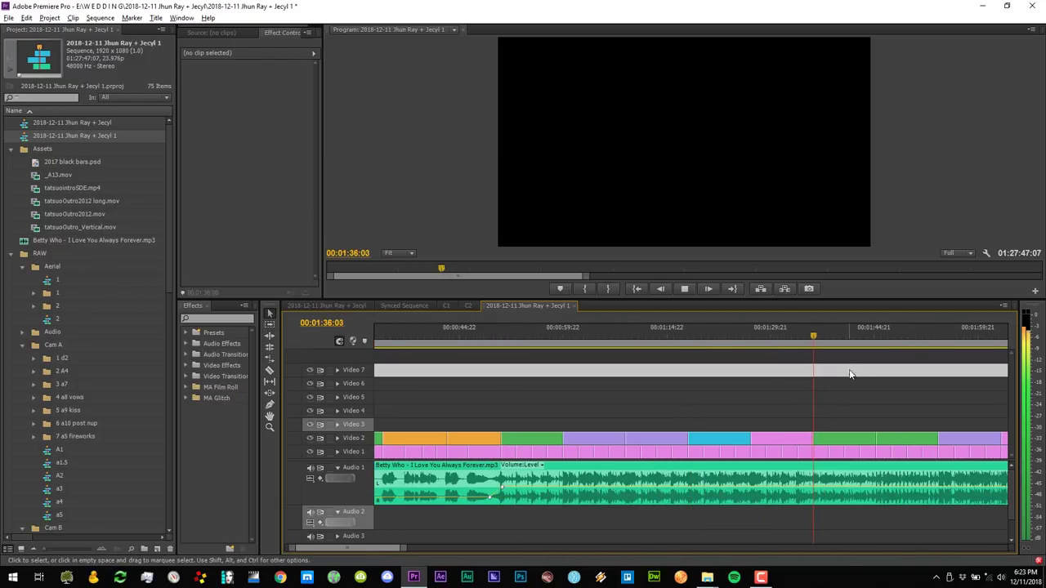
{"action": "key", "text": "space"}
{"action": "key", "text": "minus"}
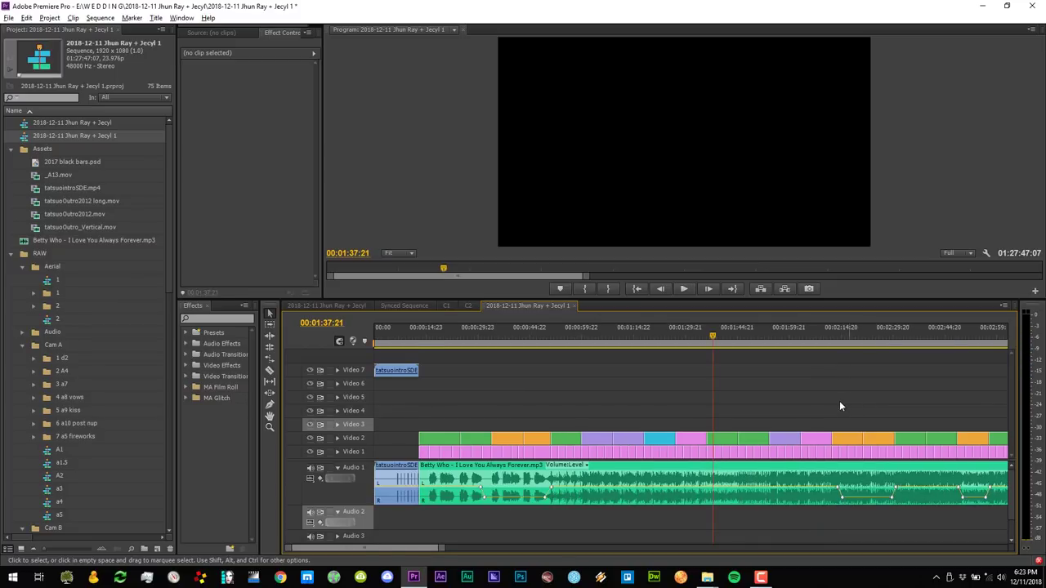
- Move the playhead back to the blue Video 2 clip at 00:01:19:15 and save the project
{"action": "left_click_drag", "start_coordinate": [741, 419], "coordinate": [736, 434]}
{"action": "left_click_drag", "start_coordinate": [697, 347], "coordinate": [651, 358]}
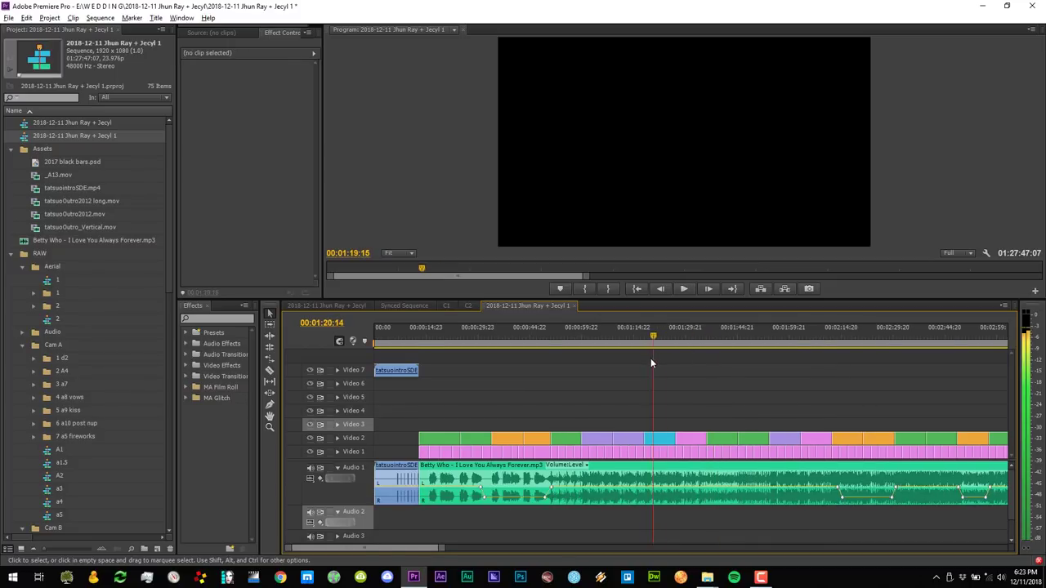
{"action": "key", "text": "minus"}
{"action": "key", "text": "ctrl+s"}
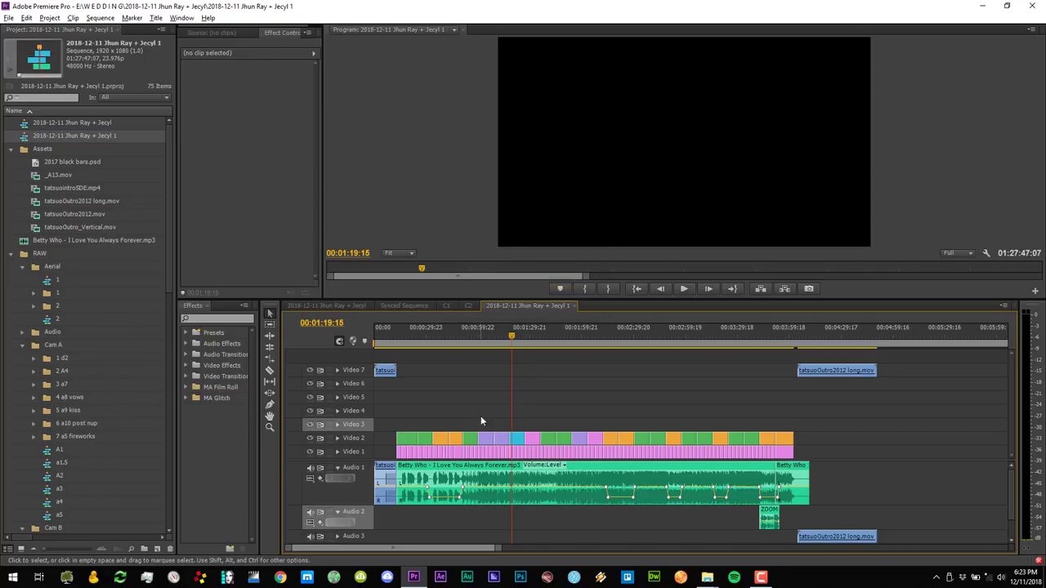
{"action": "key", "text": "minus"}
{"action": "key", "text": "equal"}
{"action": "key", "text": "equal"}
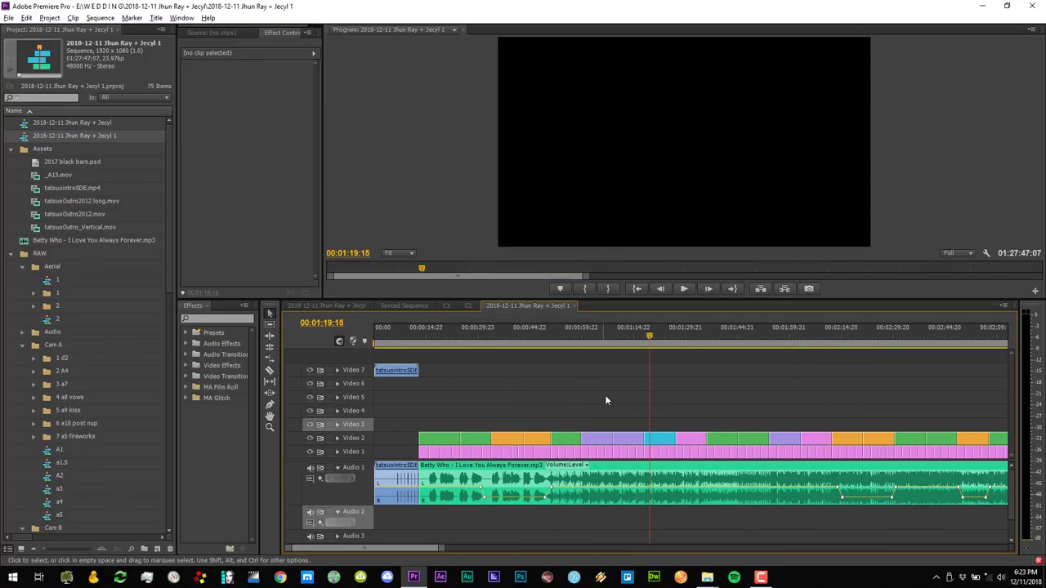
- Place the playhead at the start of the song, at 00:00:12:23, and save the project
{"action": "left_click_drag", "start_coordinate": [618, 343], "coordinate": [411, 362]}
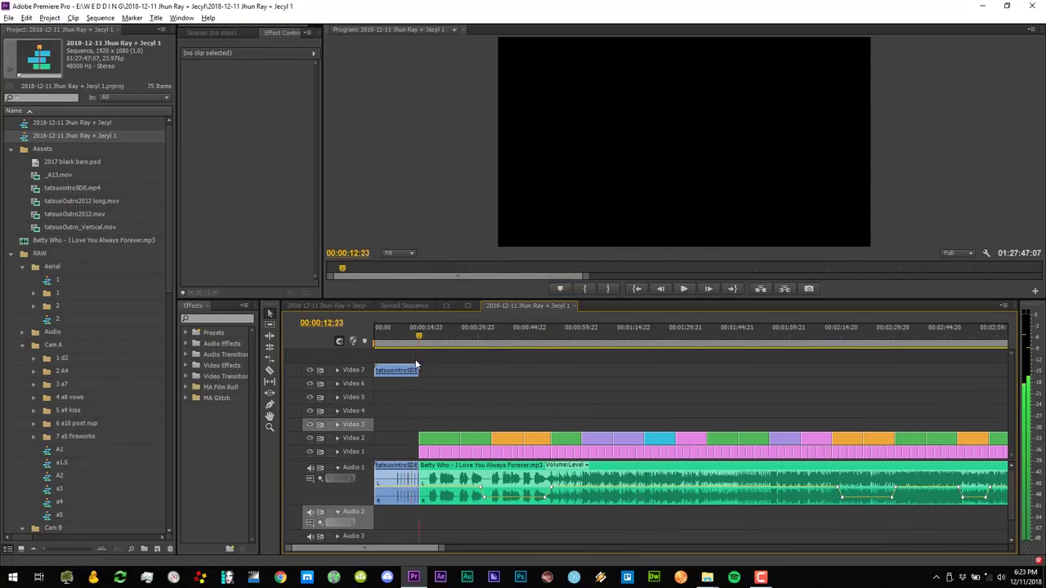
{"action": "key", "text": "minus"}
{"action": "key", "text": "minus"}
{"action": "key", "text": "equal"}
{"action": "key", "text": "equal"}
{"action": "key", "text": "ctrl+s"}
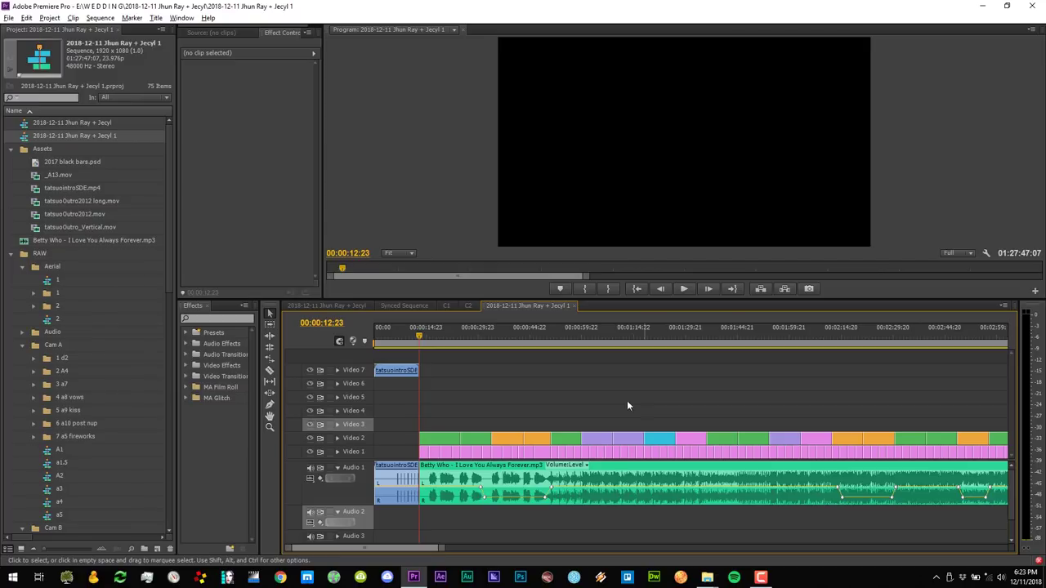
- Look over the raw footage groups across the whole sequence, clear the selection and return the playhead to the start
{"action": "left_click_drag", "start_coordinate": [170, 263], "coordinate": [169, 234]}
{"action": "scroll", "coordinate": [91, 301], "scroll_direction": "down", "scroll_amount": 1}
{"action": "key", "text": "backslash"}
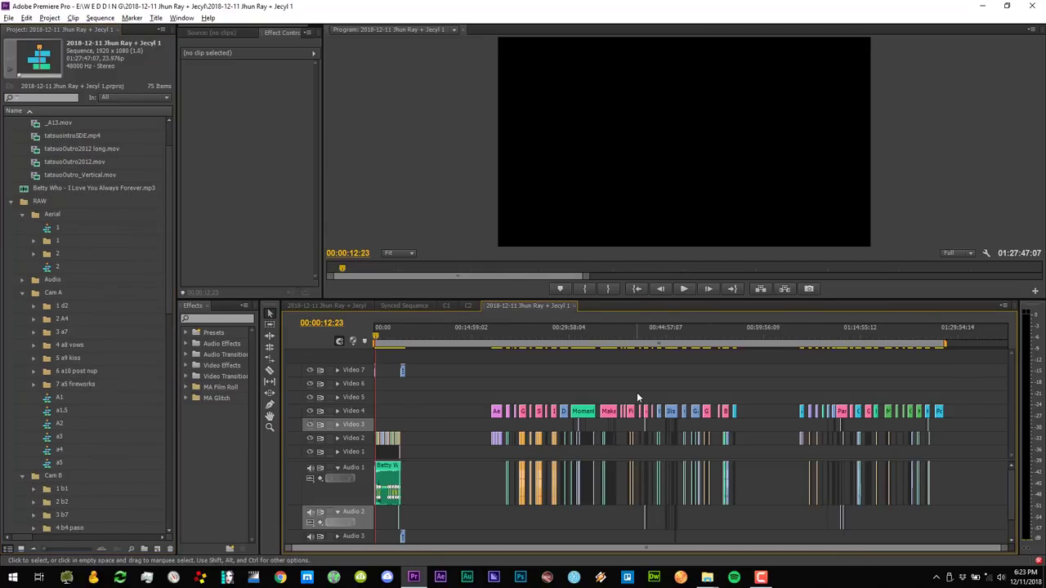
{"action": "left_click_drag", "start_coordinate": [487, 380], "coordinate": [985, 525]}
{"action": "left_click", "coordinate": [517, 392]}
{"action": "key", "text": "Home"}
{"action": "key", "text": "equal"}
{"action": "key", "text": "equal"}
{"action": "key", "text": "equal"}
{"action": "key", "text": "equal"}
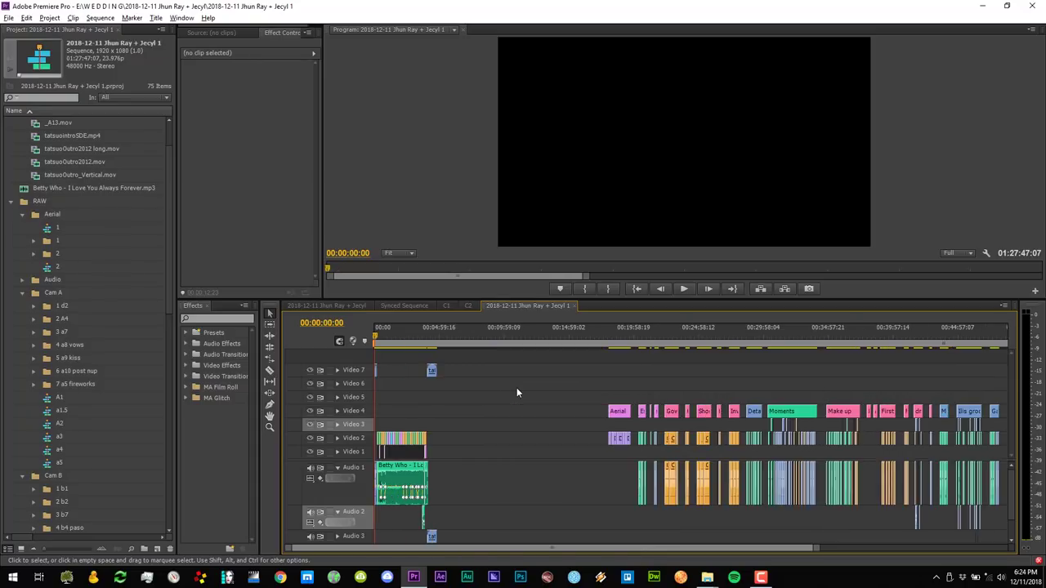
- Create a DSLR 1080p24 sequence named "a6 post nup" and fill it with the 6 a10 post nup footage, keeping the existing sequence settings
{"action": "left_click", "coordinate": [64, 382]}
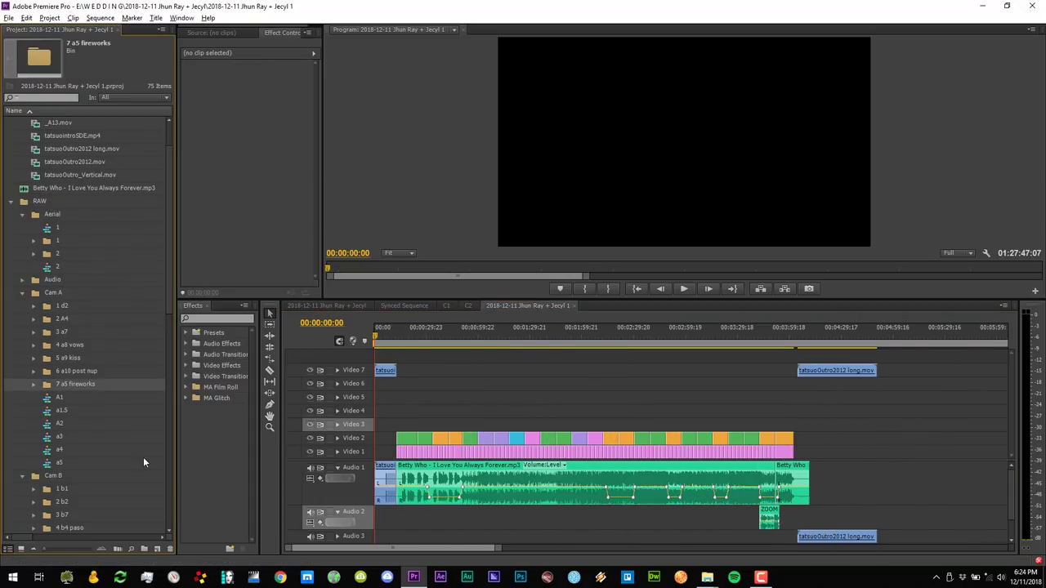
{"action": "left_click", "coordinate": [51, 465]}
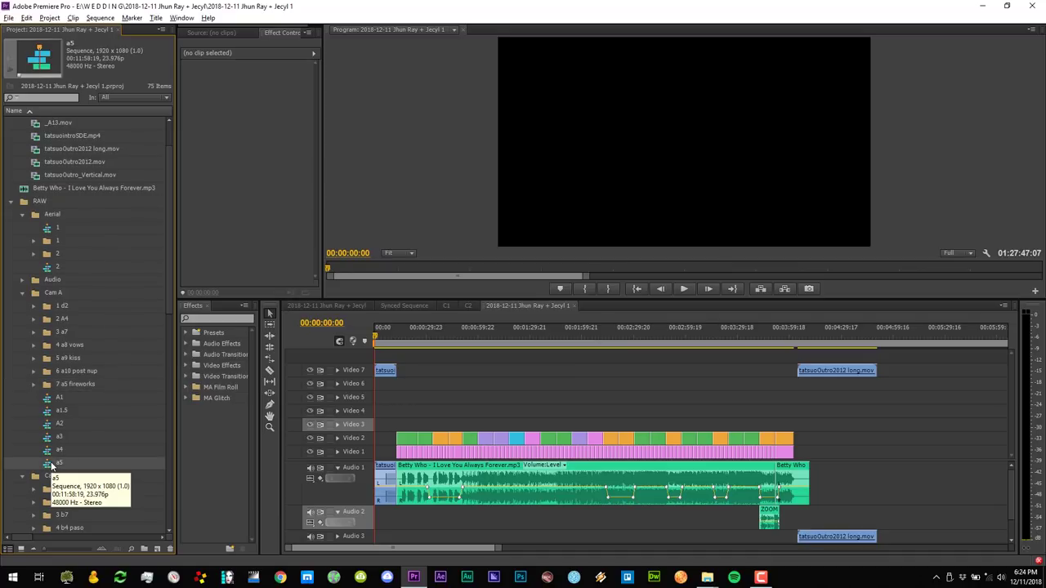
{"action": "key", "text": "ctrl+n"}
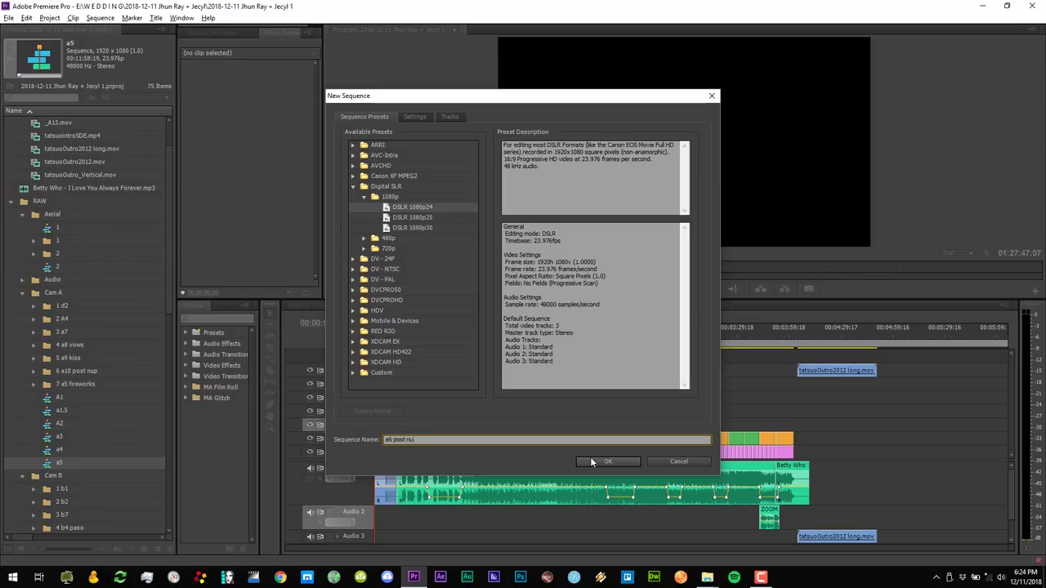
{"action": "left_click", "coordinate": [605, 462]}
{"action": "left_click_drag", "start_coordinate": [76, 371], "coordinate": [381, 464]}
{"action": "left_click", "coordinate": [609, 309]}
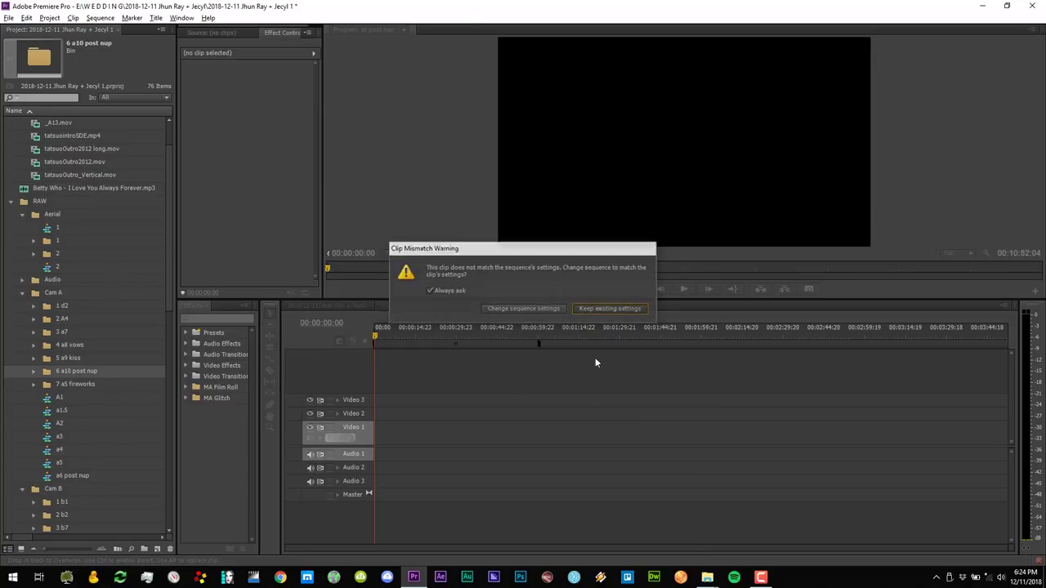
- Find the white arch shot in MVI_3021.MP4 around 00:04:00 and split the clip where the usable take begins
{"action": "left_click", "coordinate": [602, 337]}
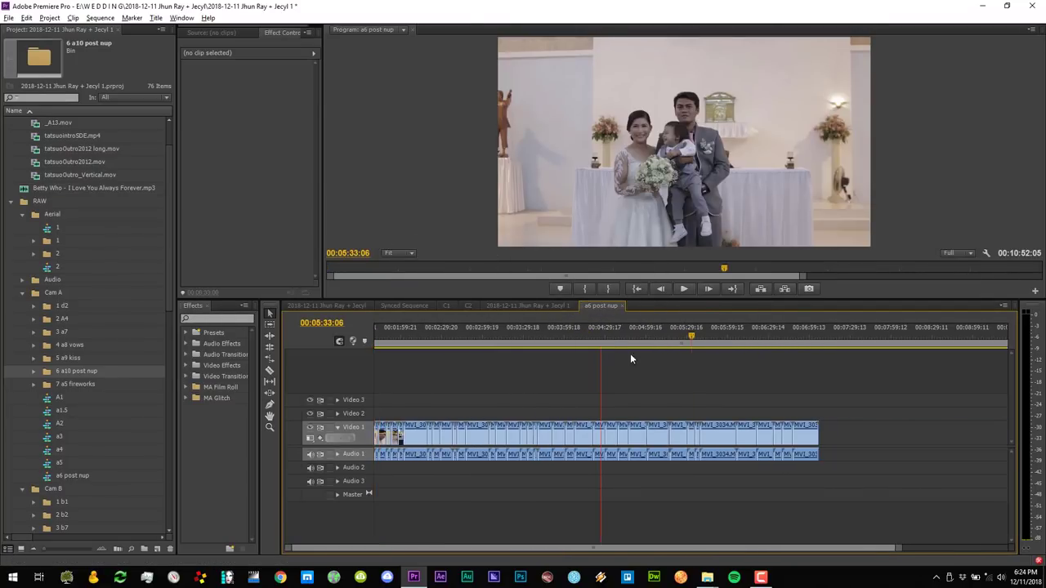
{"action": "key", "text": "="}
{"action": "left_click", "coordinate": [575, 342]}
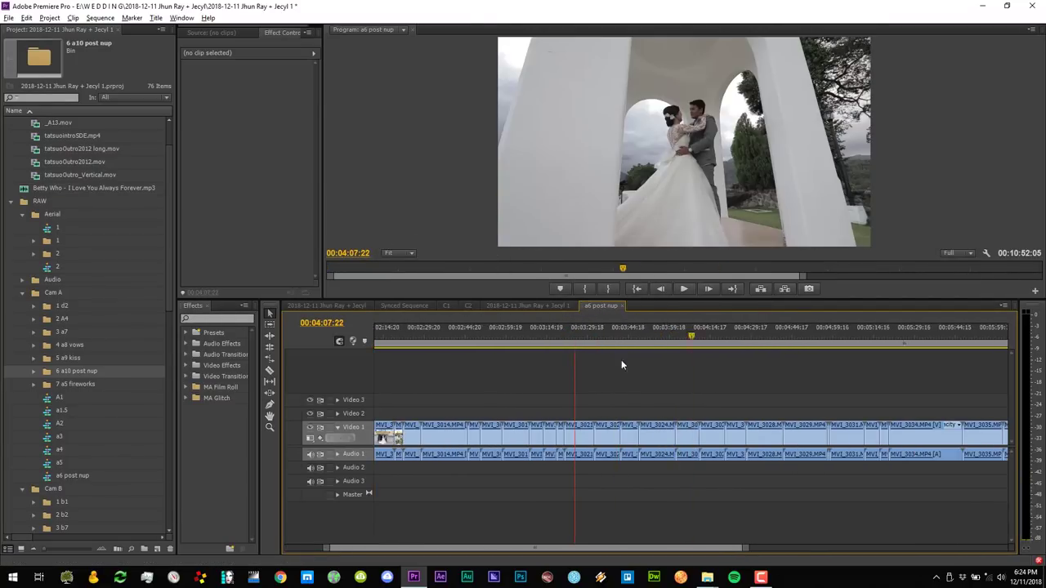
{"action": "key", "text": "="}
{"action": "key", "text": "="}
{"action": "left_click_drag", "start_coordinate": [689, 330], "coordinate": [656, 330]}
{"action": "key", "text": "="}
{"action": "key", "text": "="}
{"action": "key", "text": "space"}
{"action": "key", "text": "ctrl+k"}
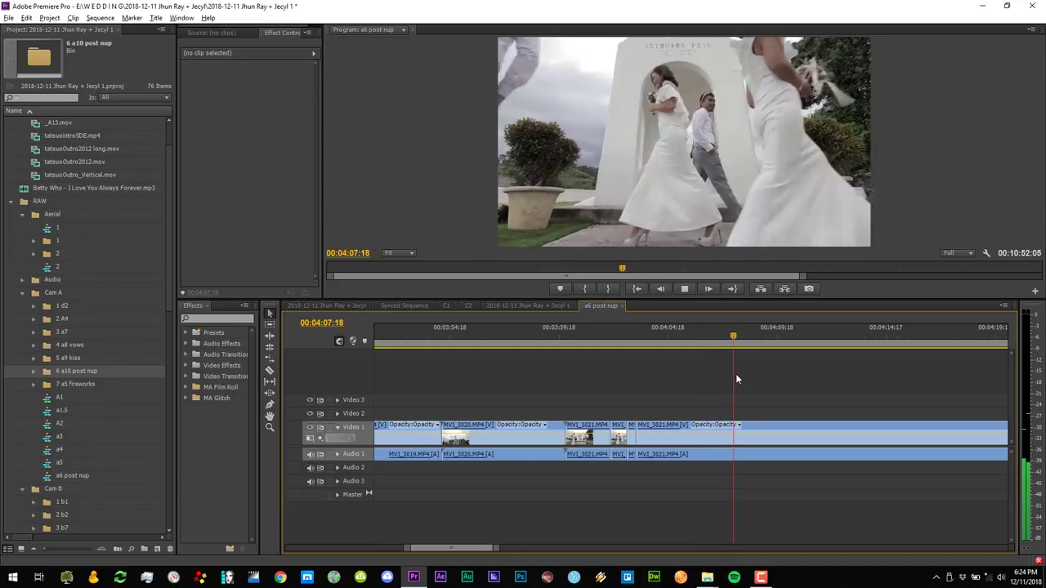
- Split the arch shot at 00:04:19:11 and raise the long section before the cut to Video 2
{"action": "key", "text": "minus"}
{"action": "key", "text": "equal"}
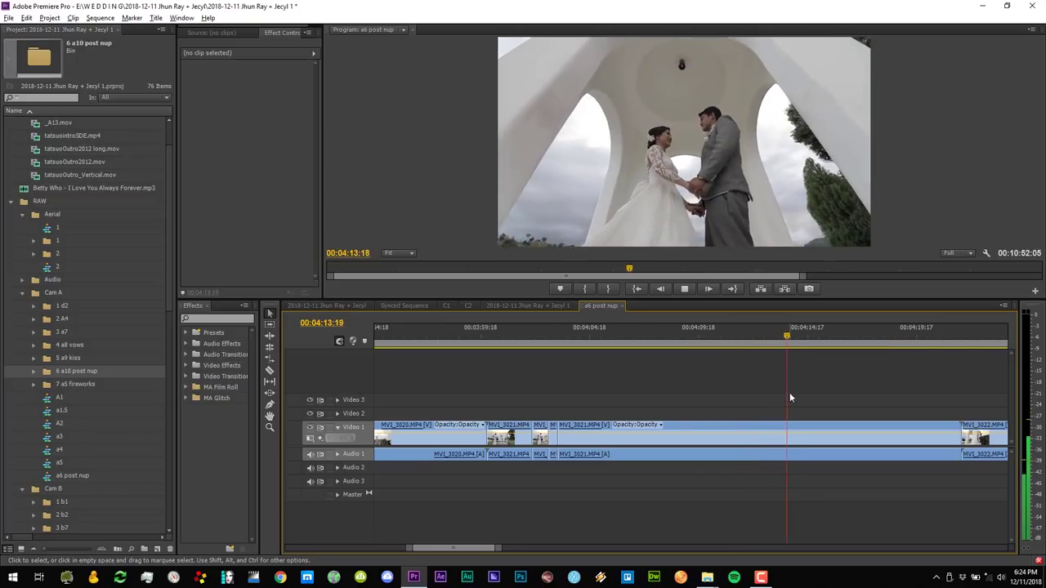
{"action": "left_click", "coordinate": [845, 337]}
{"action": "left_click_drag", "start_coordinate": [854, 337], "coordinate": [910, 340]}
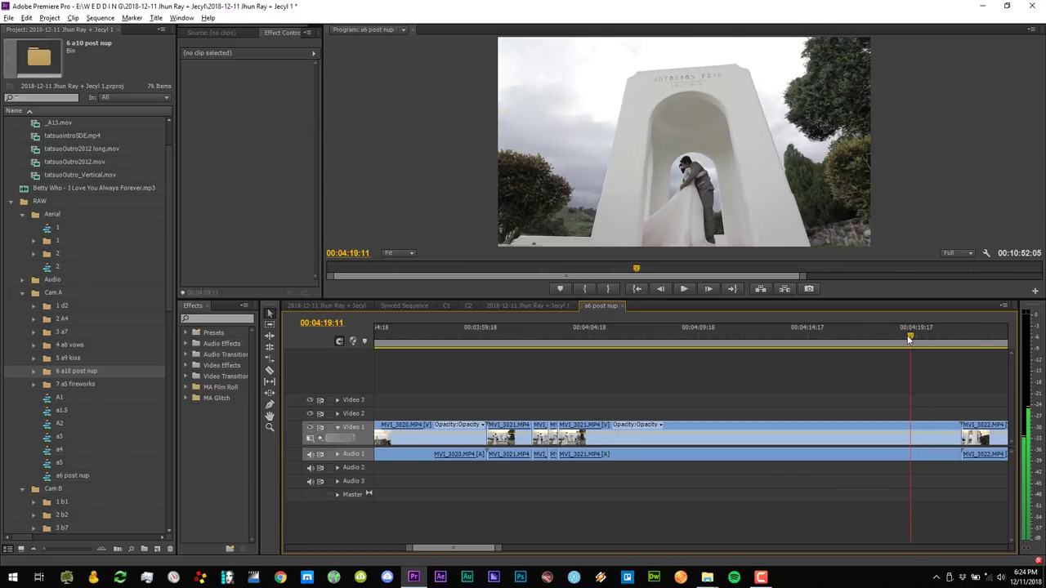
{"action": "key", "text": "ctrl+k"}
{"action": "left_click_drag", "start_coordinate": [844, 433], "coordinate": [747, 419]}
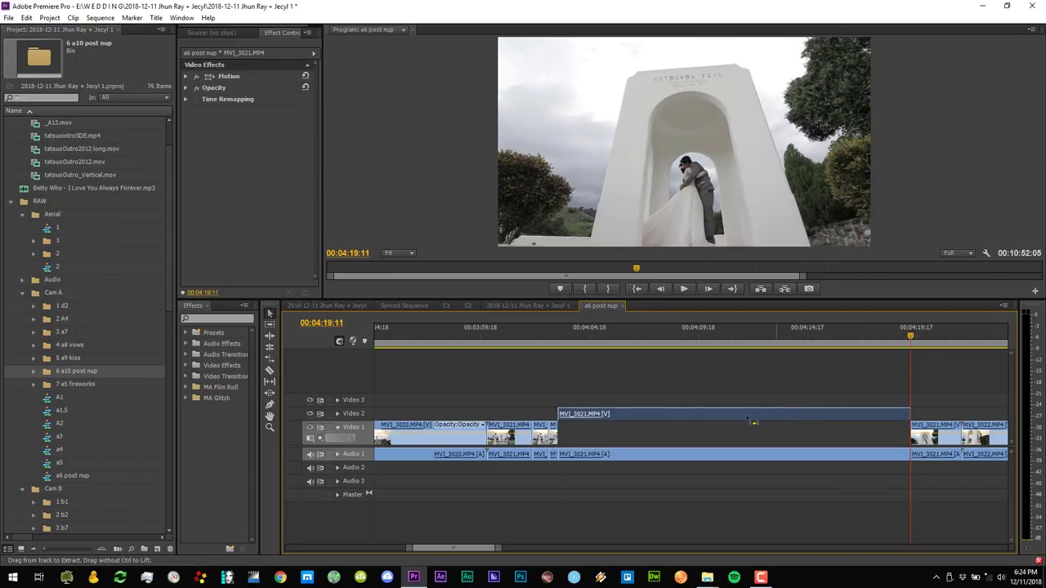
- Paste the MVI_3021 clip onto Video 6 of the original wedding sequence, starting at the second pink clip
{"action": "left_click", "coordinate": [326, 305]}
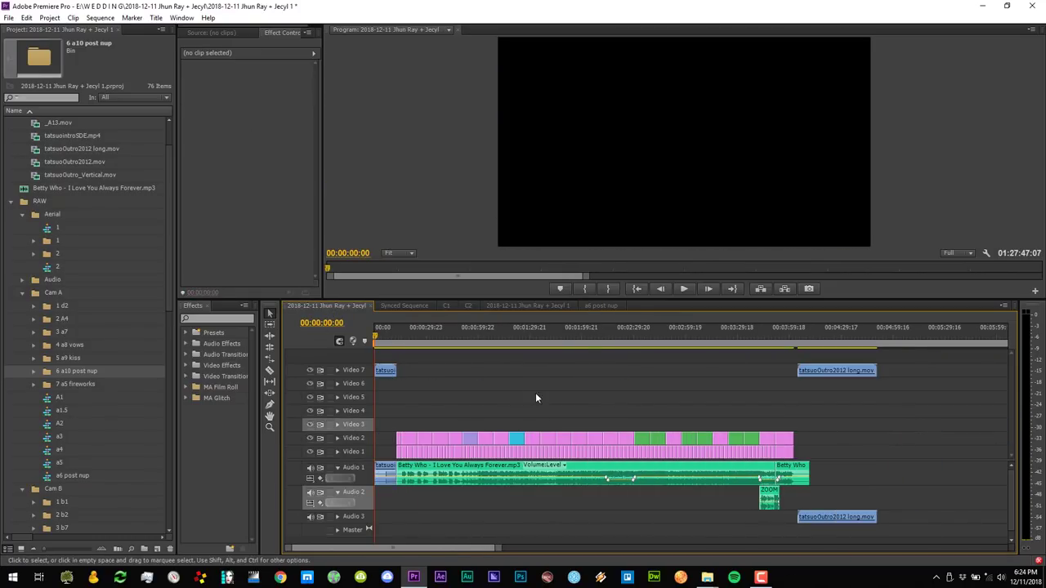
{"action": "left_click", "coordinate": [359, 384]}
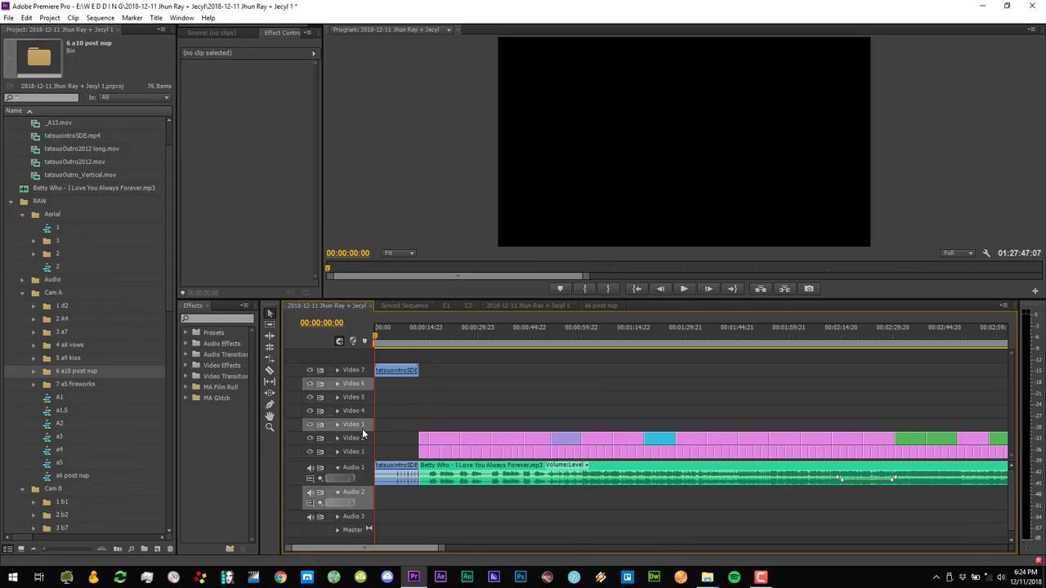
{"action": "key", "text": "ctrl+v"}
{"action": "key", "text": "equal"}
{"action": "left_click_drag", "start_coordinate": [569, 395], "coordinate": [566, 392]}
{"action": "key", "text": "equal"}
{"action": "key", "text": "equal"}
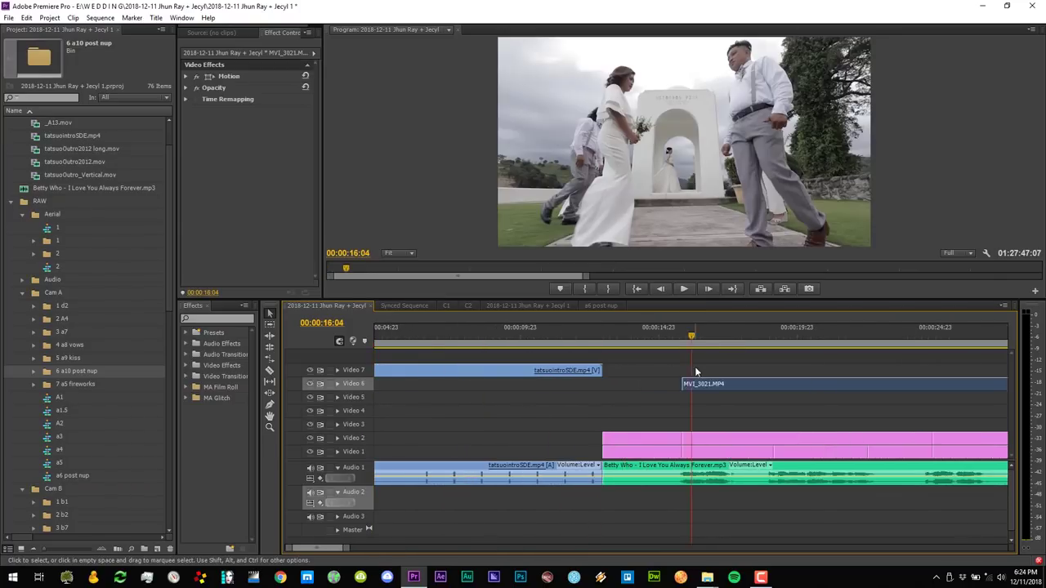
- Add a Cross Dissolve to the start of the Video 6 clip and split the clip at 00:00:18:04
{"action": "left_click", "coordinate": [695, 371]}
{"action": "left_click", "coordinate": [688, 340]}
{"action": "key", "text": "ctrl+d"}
{"action": "key", "text": "space"}
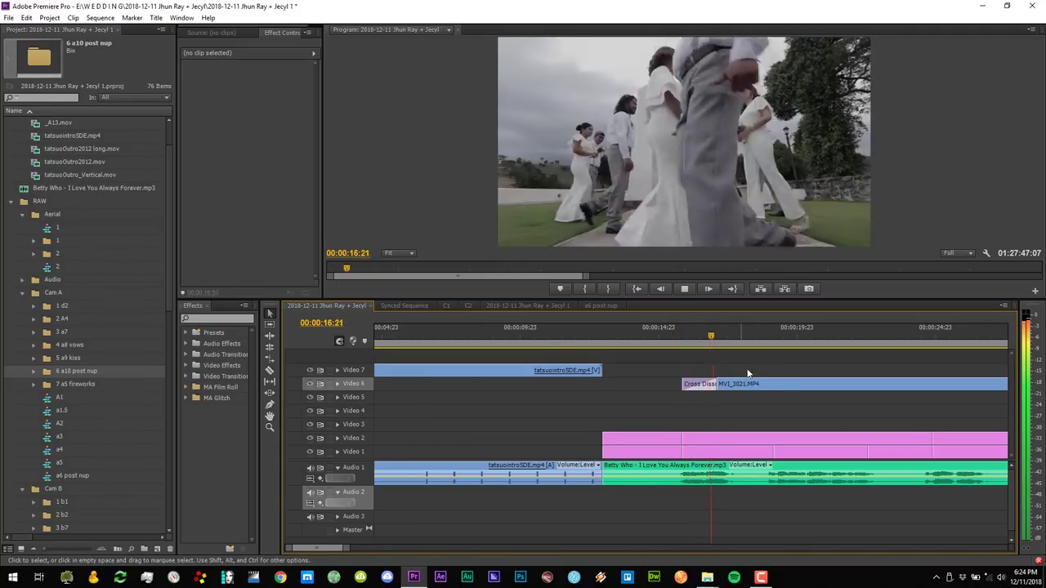
{"action": "key", "text": "space"}
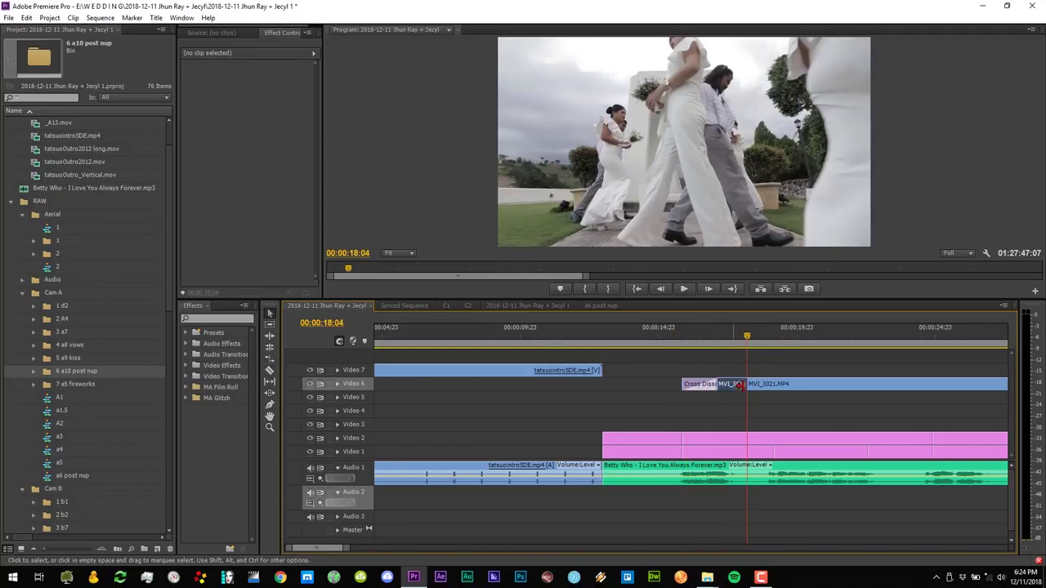
- Remove the piece before the cut and rate-stretch the remaining clip's start back to 00:00:15:20
{"action": "left_click_drag", "start_coordinate": [739, 386], "coordinate": [683, 384]}
{"action": "left_click", "coordinate": [683, 341]}
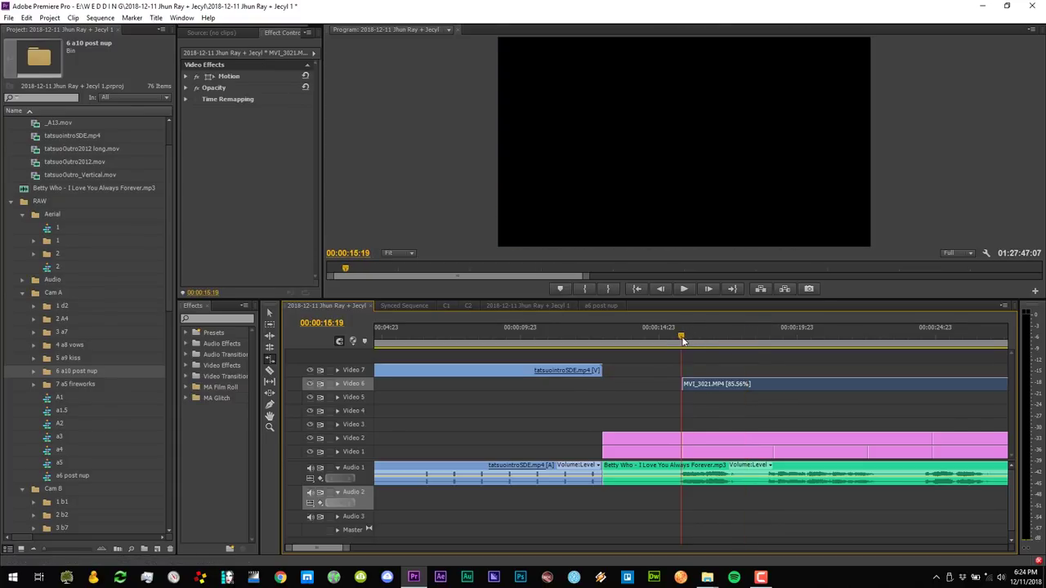
{"action": "mouse_move", "coordinate": [688, 339]}
{"action": "left_mouse_down"}
{"action": "mouse_move", "coordinate": [672, 343]}
{"action": "mouse_move", "coordinate": [684, 343]}
{"action": "left_mouse_up"}
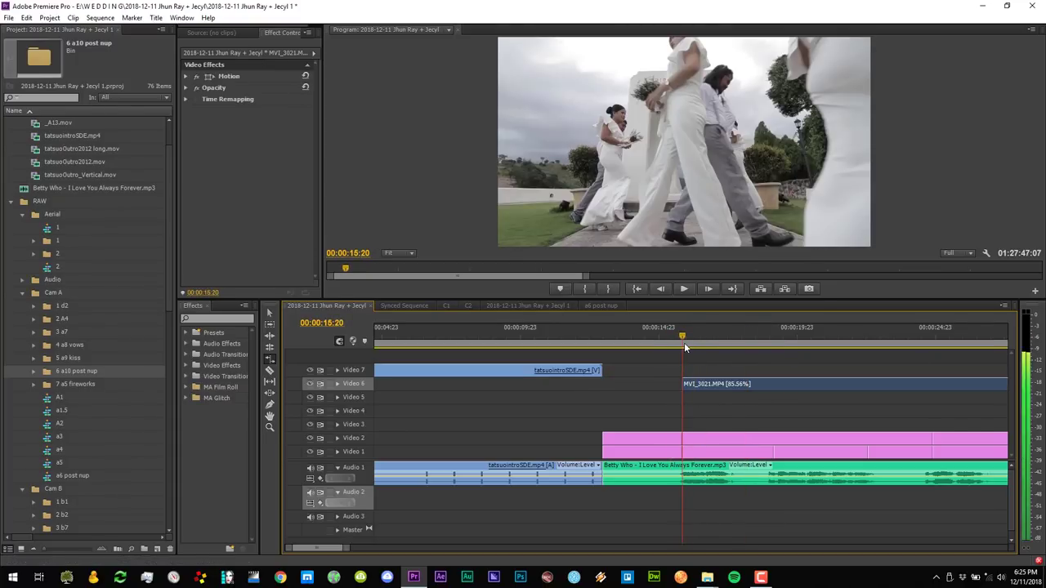
{"action": "key", "text": "minus"}
{"action": "key", "text": "equal"}
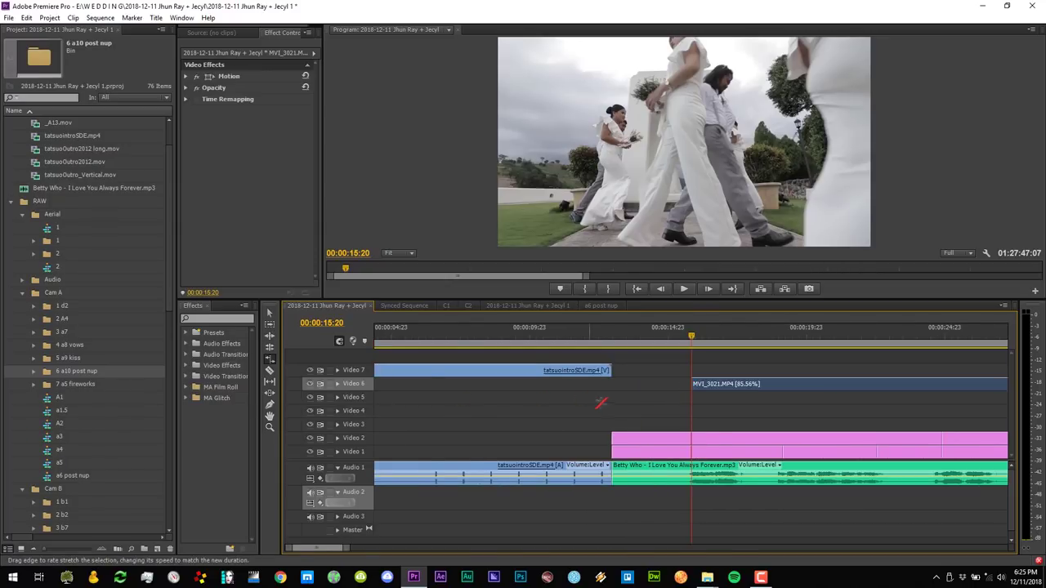
{"action": "key", "text": "minus"}
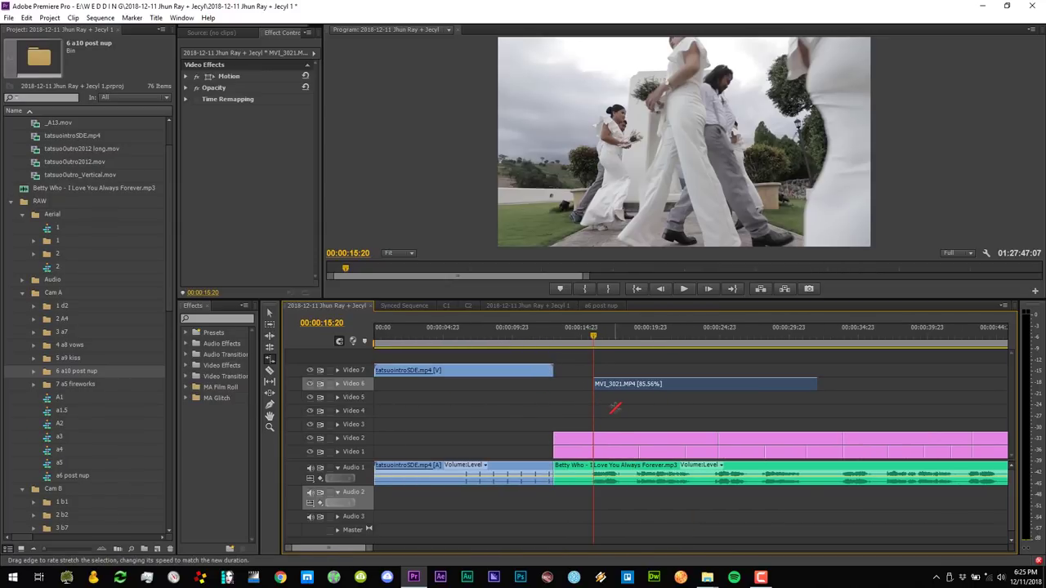
- Add a Cross Dissolve to the stretched clip's start, shift the clip to begin at 00:00:15:00, and play it
{"action": "left_click_drag", "start_coordinate": [614, 407], "coordinate": [626, 387]}
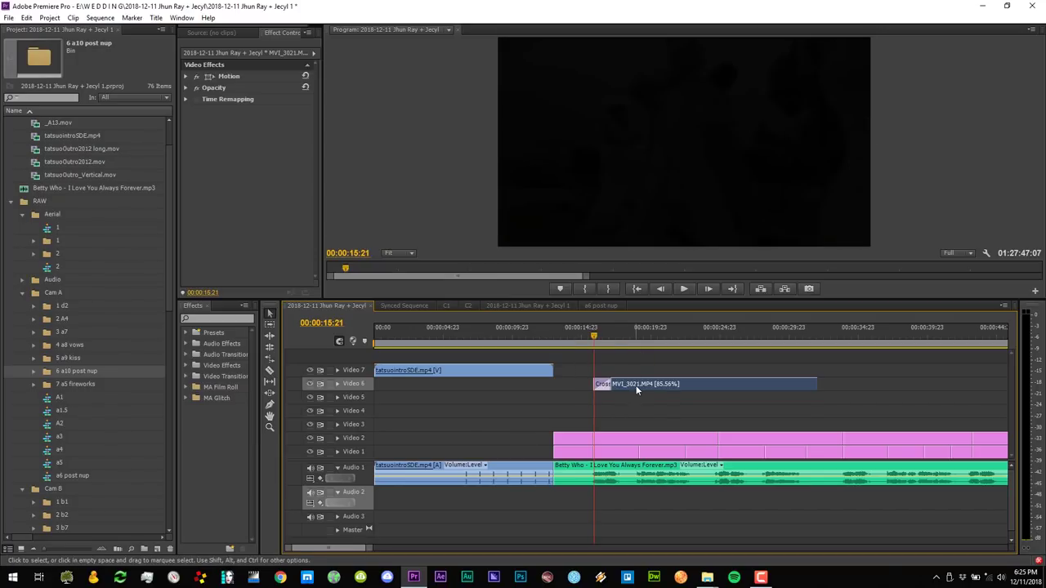
{"action": "left_click_drag", "start_coordinate": [592, 333], "coordinate": [581, 334]}
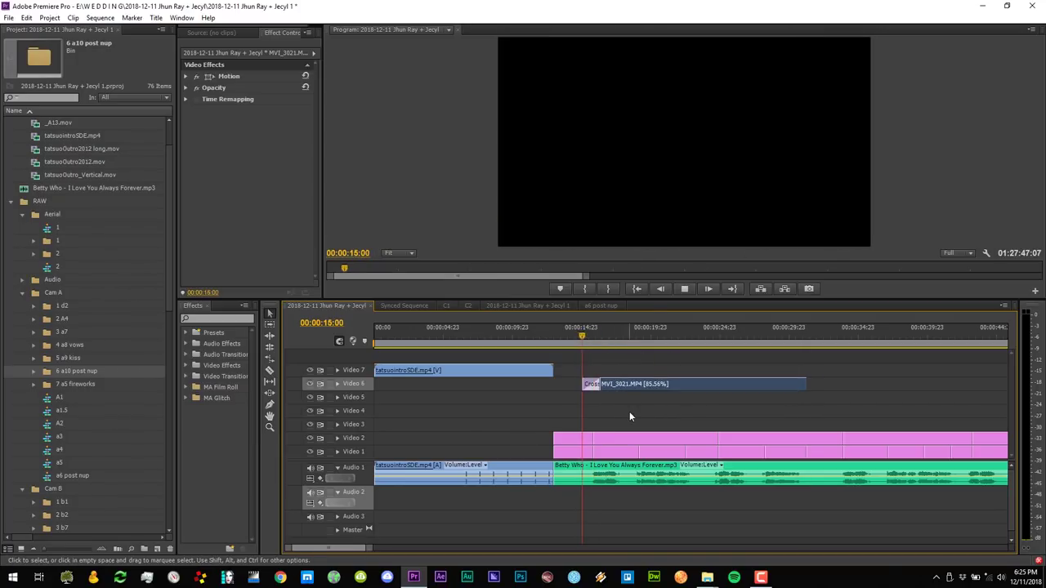
{"action": "left_click", "coordinate": [630, 416]}
{"action": "key", "text": "space"}
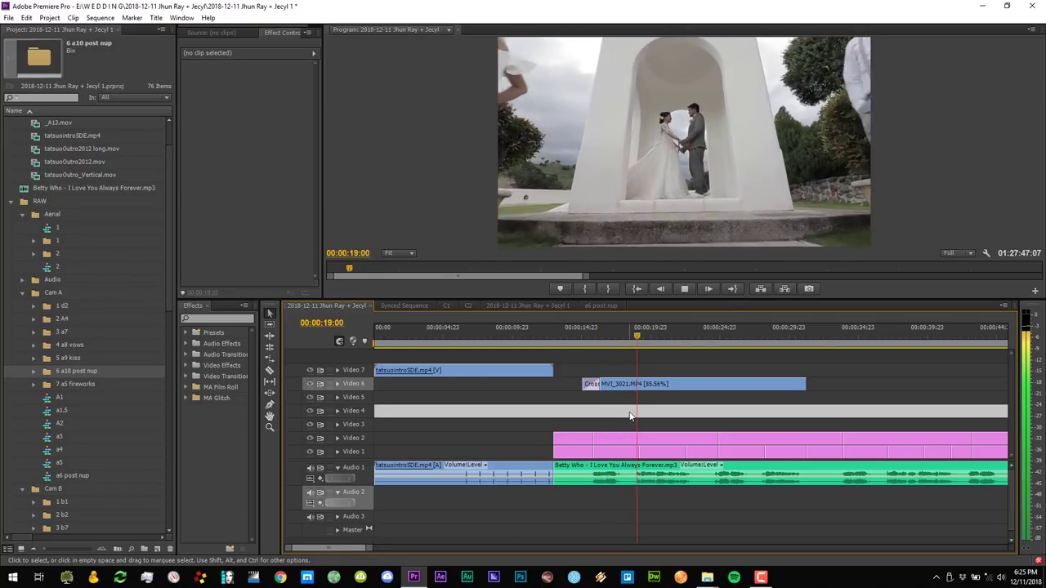
{"action": "key", "text": "minus"}
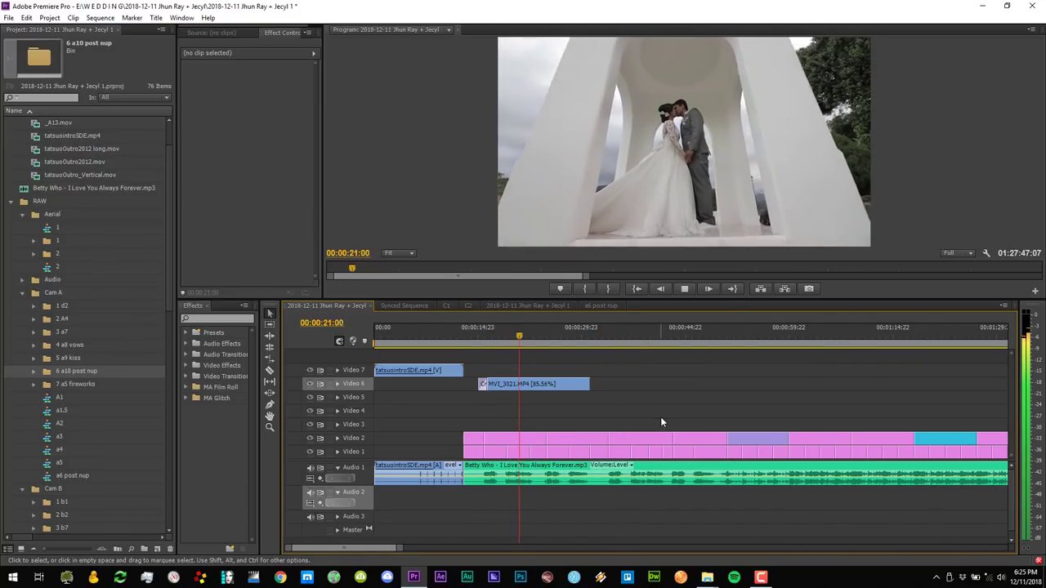
{"action": "key", "text": "minus"}
{"action": "key", "text": "equal"}
{"action": "key", "text": "equal"}
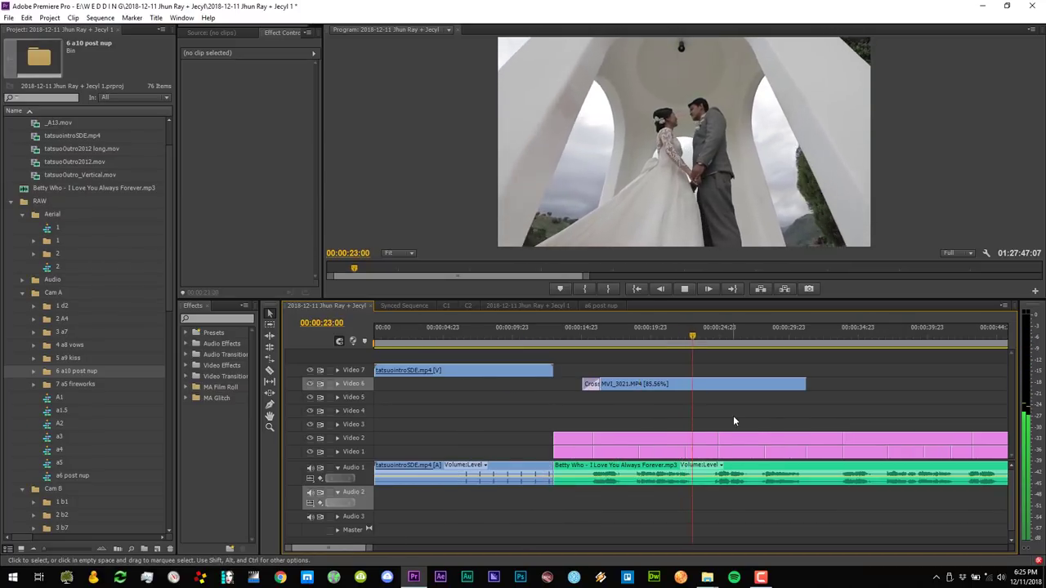
- Split the Video 6 clip at about 00:00:25:00, rate-stretch the second piece down to about one second, and play it
{"action": "key", "text": "c"}
{"action": "key", "text": "space"}
{"action": "left_click", "coordinate": [720, 383]}
{"action": "left_click_drag", "start_coordinate": [718, 331], "coordinate": [757, 336]}
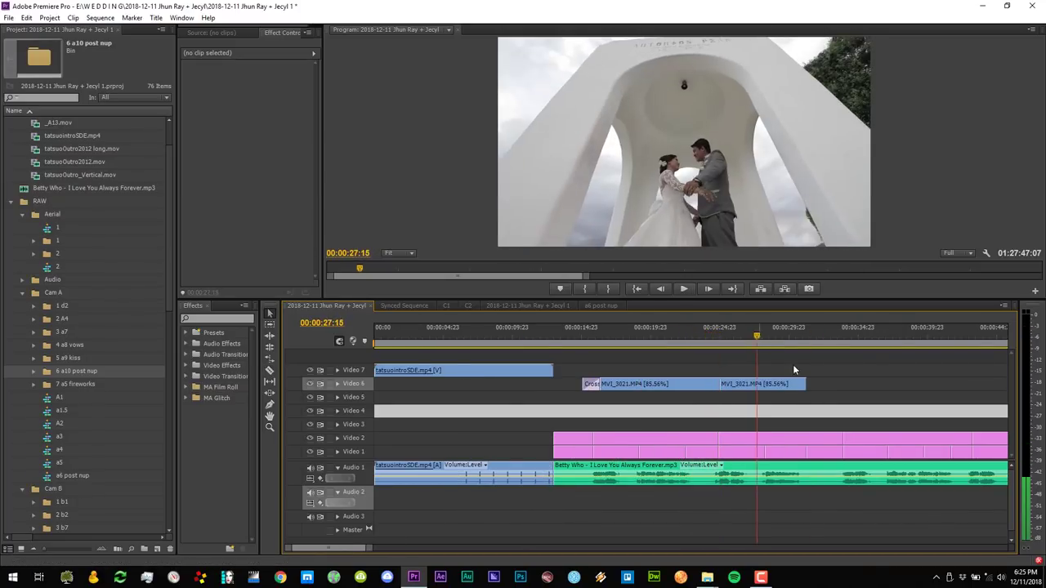
{"action": "left_click_drag", "start_coordinate": [805, 384], "coordinate": [737, 384]}
{"action": "left_click_drag", "start_coordinate": [734, 338], "coordinate": [715, 348]}
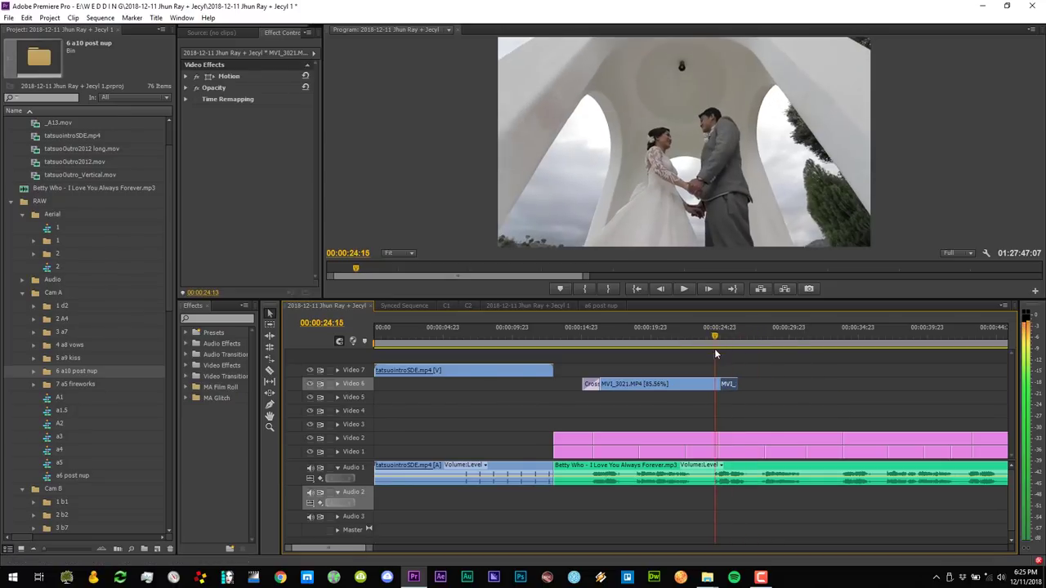
{"action": "key", "text": "v"}
{"action": "left_click", "coordinate": [790, 375]}
{"action": "key", "text": "space"}
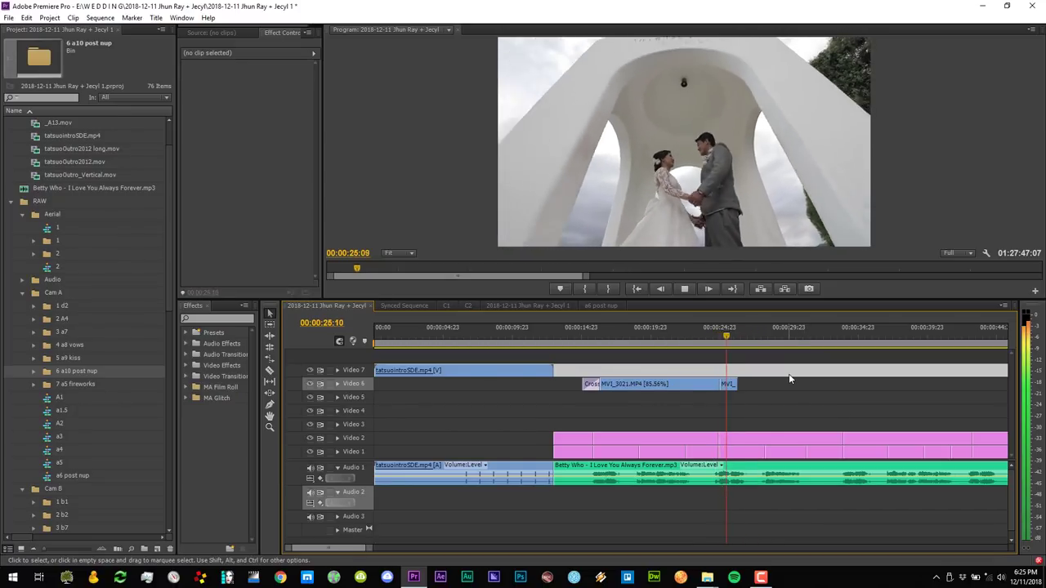
{"action": "key", "text": "space"}
- Rate-stretch the short second piece down to about a third of a second and play across the speed change
{"action": "key", "text": "equal"}
{"action": "key", "text": "equal"}
{"action": "left_click_drag", "start_coordinate": [671, 336], "coordinate": [646, 337]}
{"action": "key", "text": "x"}
{"action": "left_click_drag", "start_coordinate": [693, 383], "coordinate": [639, 384]}
{"action": "left_click_drag", "start_coordinate": [639, 336], "coordinate": [611, 335]}
{"action": "key", "text": "v"}
{"action": "left_click", "coordinate": [730, 408]}
{"action": "key", "text": "space"}
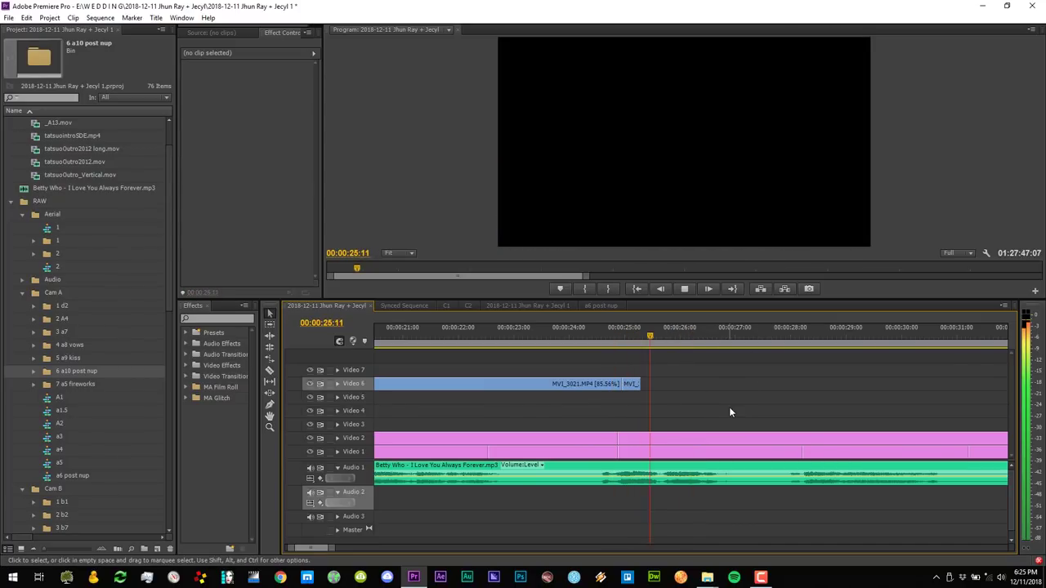
- Delete the short sped-up piece on Video 6 and extend the end of the MVI_3021.MP4 clip over its place
{"action": "key", "text": "space"}
{"action": "left_click_drag", "start_coordinate": [661, 336], "coordinate": [612, 335]}
{"action": "key", "text": "Delete"}
{"action": "left_click_drag", "start_coordinate": [624, 386], "coordinate": [649, 372]}
- Cut the Video 6 clip at 00:00:25:03, delete the remainder after the cut, and save the project
{"action": "left_click_drag", "start_coordinate": [615, 335], "coordinate": [632, 333]}
{"action": "key", "text": "c"}
{"action": "left_click", "coordinate": [632, 384]}
{"action": "key", "text": "v"}
{"action": "left_click", "coordinate": [645, 389]}
{"action": "key", "text": "Delete"}
{"action": "key", "text": "minus"}
{"action": "key", "text": "ctrl+s"}
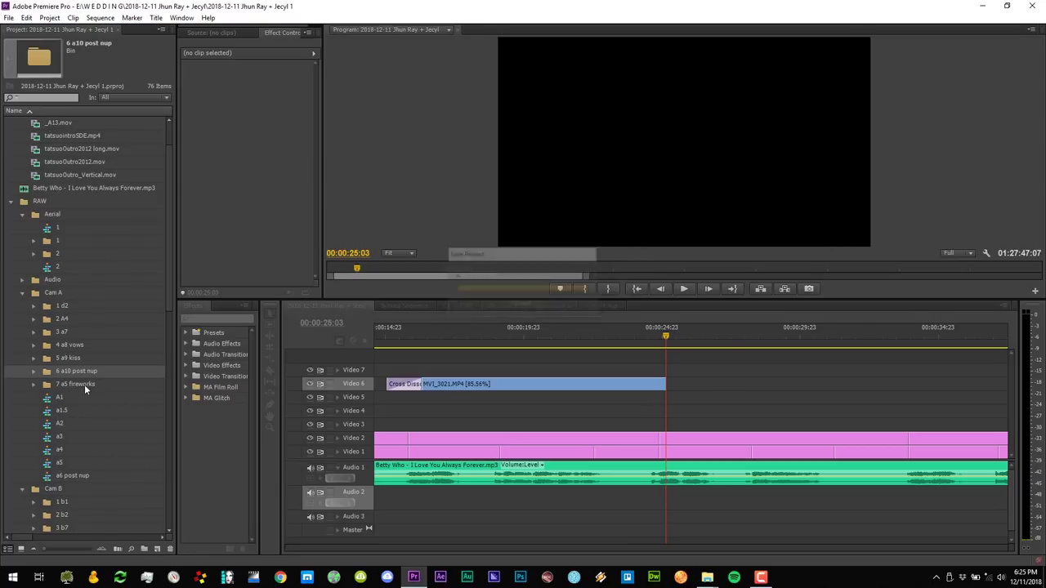
- Create a new sequence named a7 in the Cam A bin
{"action": "left_click", "coordinate": [77, 478]}
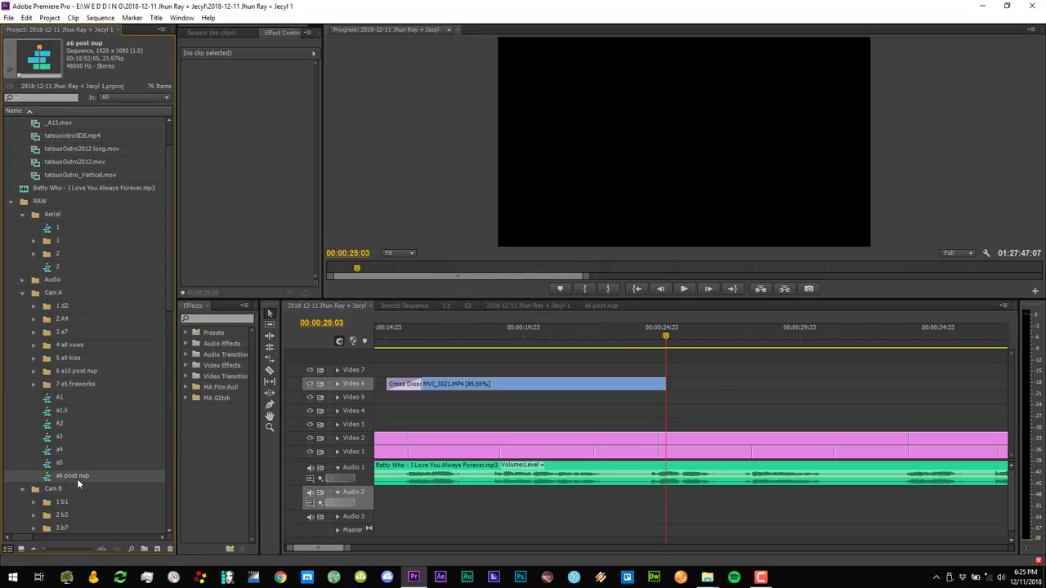
{"action": "key", "text": "ctrl+n"}
{"action": "type", "text": "a7"}
{"action": "key", "text": "Return"}
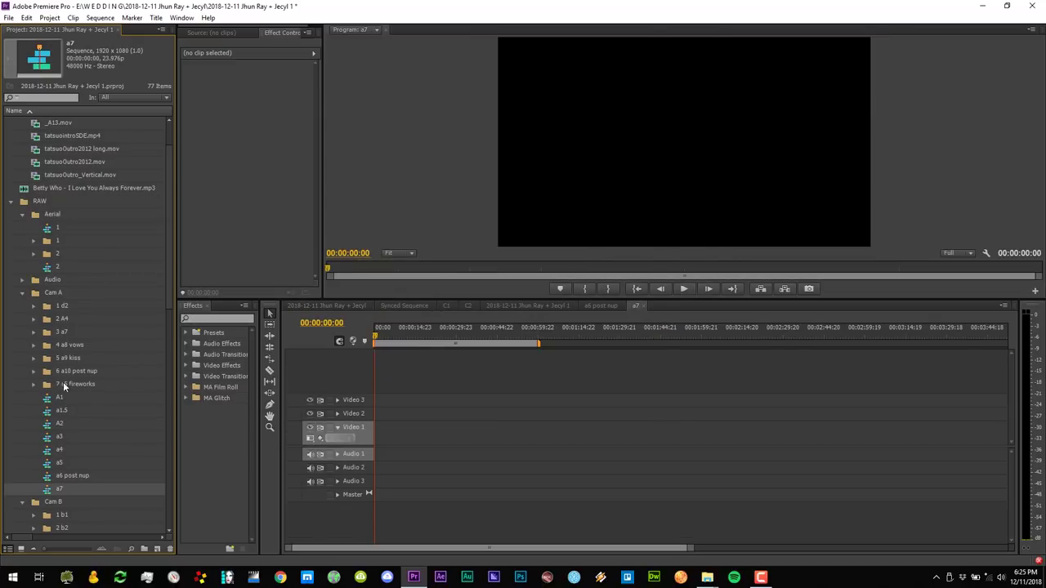
- Place the 7 a5 fireworks footage in the a7 sequence and play its later part
{"action": "left_click", "coordinate": [65, 372]}
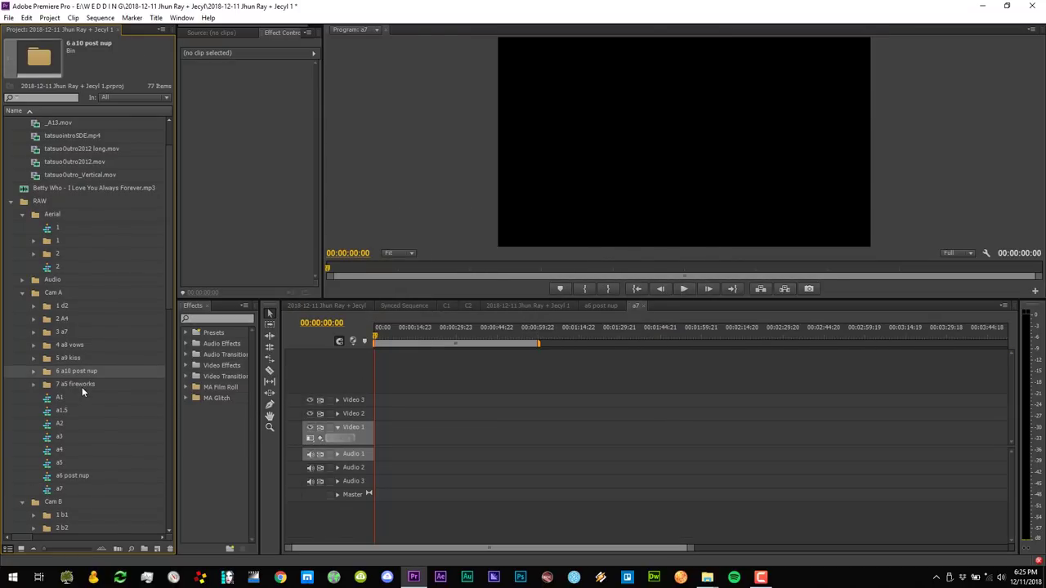
{"action": "left_click", "coordinate": [67, 382]}
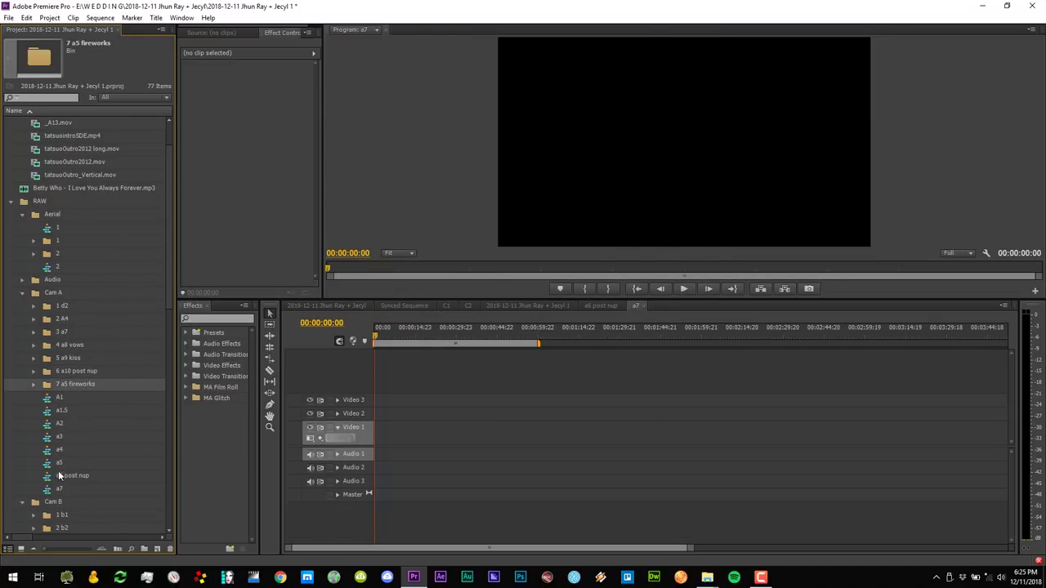
{"action": "left_click_drag", "start_coordinate": [80, 383], "coordinate": [572, 429]}
{"action": "left_click", "coordinate": [611, 310]}
{"action": "key", "text": "space"}
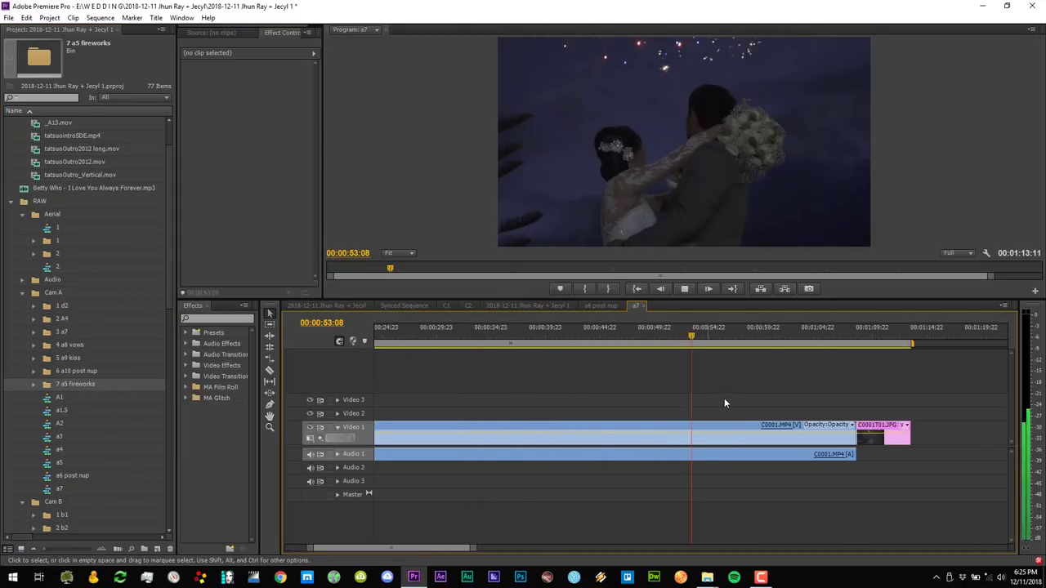
- Cut C0001.MP4 at about 00:00:57:16 and at 00:01:05:09, move the video between the cuts to Video 2, and select it
{"action": "left_click", "coordinate": [572, 343]}
{"action": "left_click_drag", "start_coordinate": [572, 343], "coordinate": [740, 317]}
{"action": "key", "text": "ctrl+k"}
{"action": "key", "text": "equal"}
{"action": "key", "text": "space"}
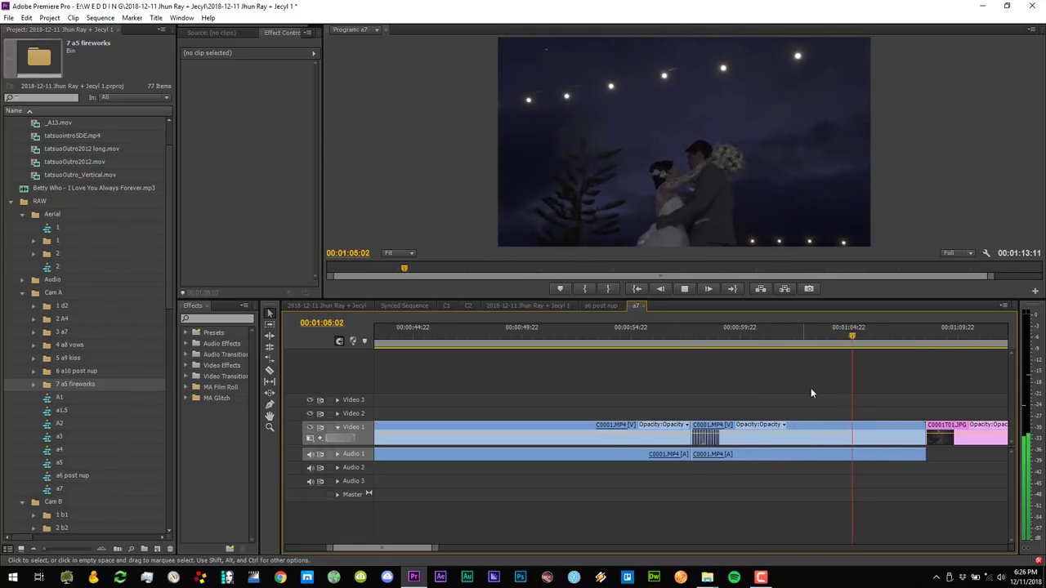
{"action": "key", "text": "space"}
{"action": "key", "text": "ctrl+k"}
{"action": "left_click_drag", "start_coordinate": [725, 433], "coordinate": [725, 415]}
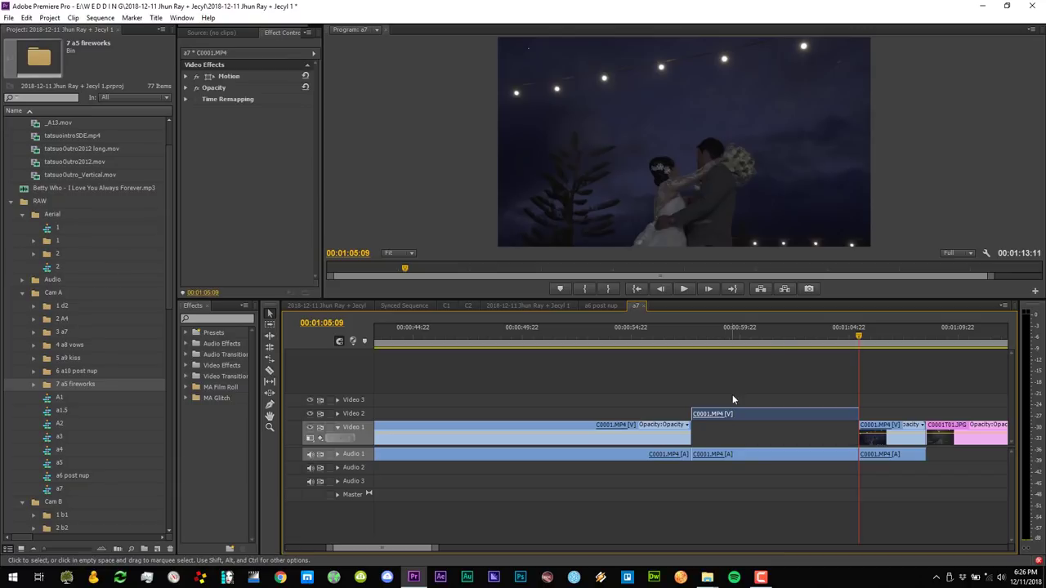
{"action": "left_click", "coordinate": [728, 415]}
- Swap the names of the two main sequences so the one being edited carries the 1 suffix, and open that sequence
{"action": "left_click", "coordinate": [543, 308]}
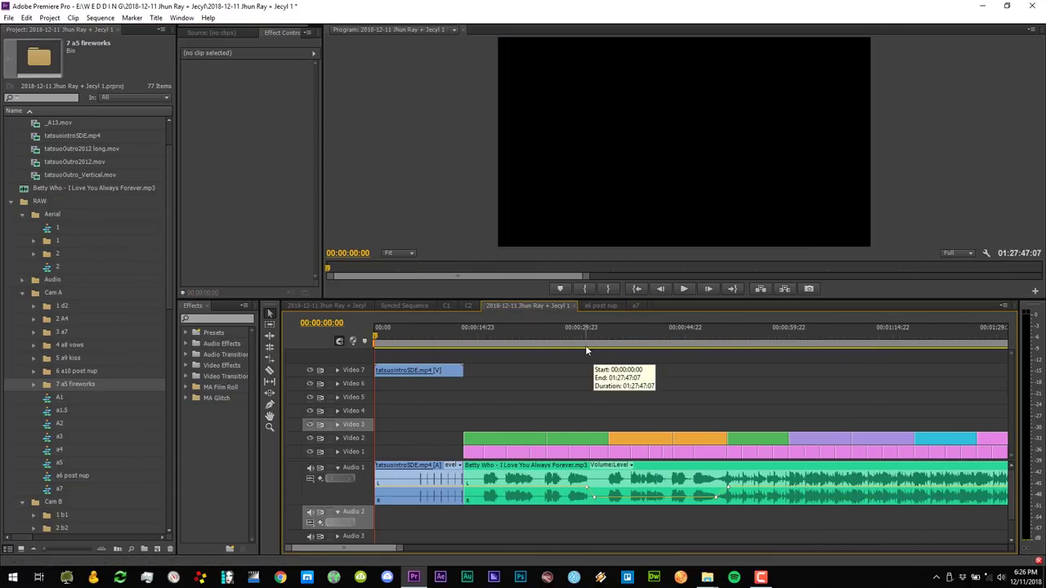
{"action": "scroll", "coordinate": [85, 239], "scroll_direction": "up", "scroll_amount": 2}
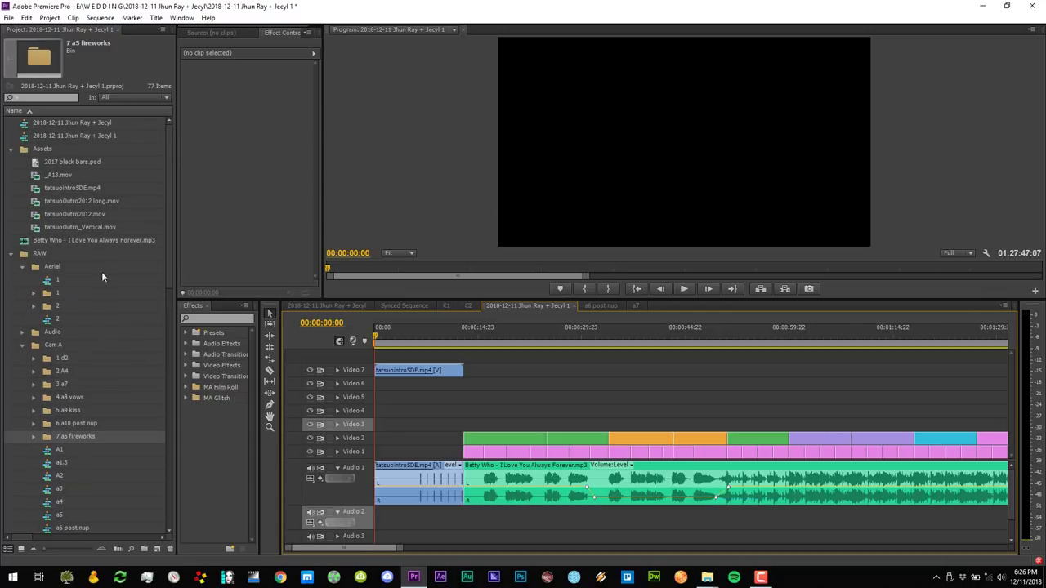
{"action": "left_click", "coordinate": [106, 135]}
{"action": "left_click", "coordinate": [111, 135]}
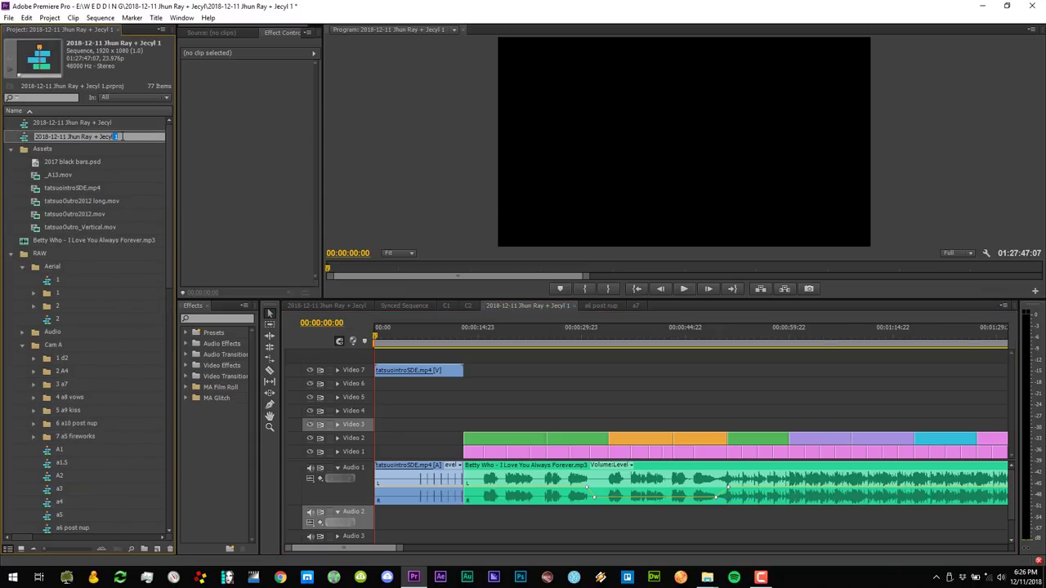
{"action": "left_click", "coordinate": [98, 120]}
{"action": "left_click", "coordinate": [106, 123]}
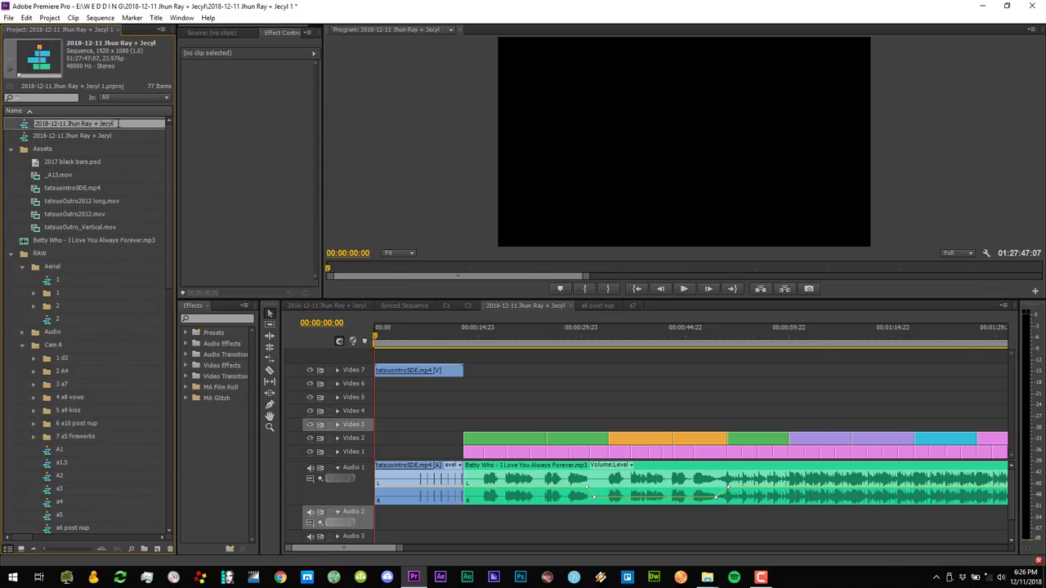
{"action": "key", "text": "Return"}
{"action": "double_click", "coordinate": [107, 124]}
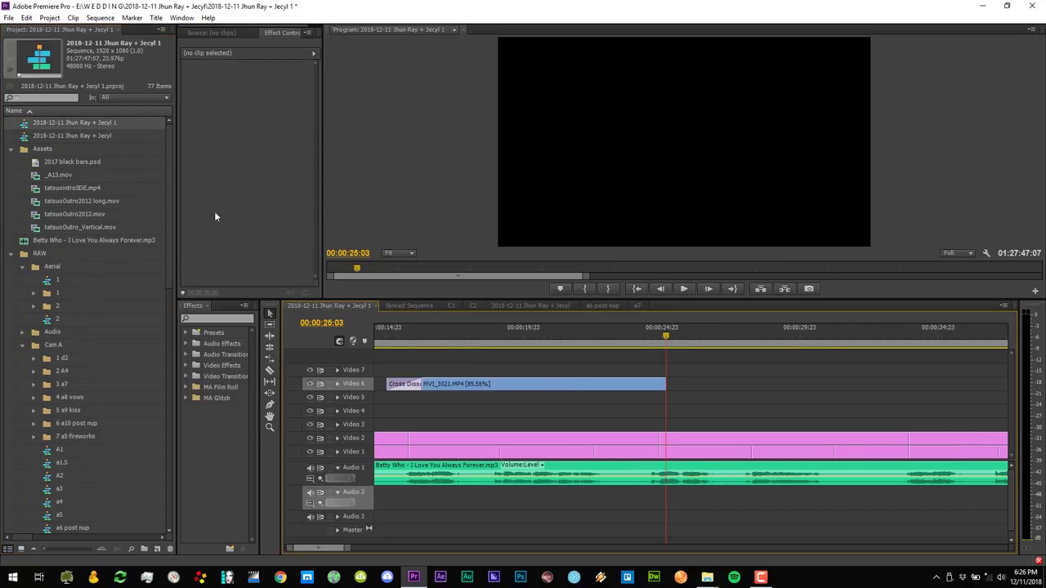
- Paste the C0001.MP4 fireworks clip and move it on Video 6 directly against the end of the MVI_3021.MP4 clip
{"action": "key", "text": "minus"}
{"action": "left_click_drag", "start_coordinate": [670, 337], "coordinate": [685, 336]}
{"action": "key", "text": "ctrl+v"}
{"action": "key", "text": "equal"}
{"action": "left_click_drag", "start_coordinate": [594, 387], "coordinate": [576, 388]}
{"action": "left_click", "coordinate": [464, 336]}
{"action": "key", "text": "minus"}
- Play from MVI_3021.MP4 into the fireworks clip and check the frames between about 00:00:26 and 00:00:28
{"action": "key", "text": "space"}
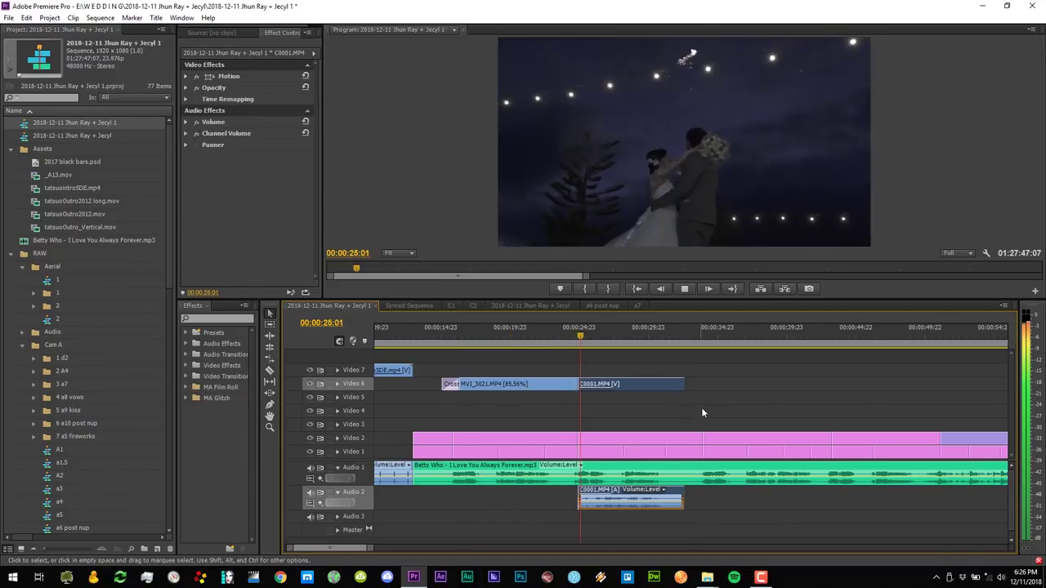
{"action": "left_click", "coordinate": [698, 409]}
{"action": "left_click", "coordinate": [721, 407]}
{"action": "left_click", "coordinate": [723, 408]}
{"action": "scroll", "coordinate": [729, 407], "scroll_direction": "up", "scroll_amount": 2}
{"action": "left_click", "coordinate": [730, 408]}
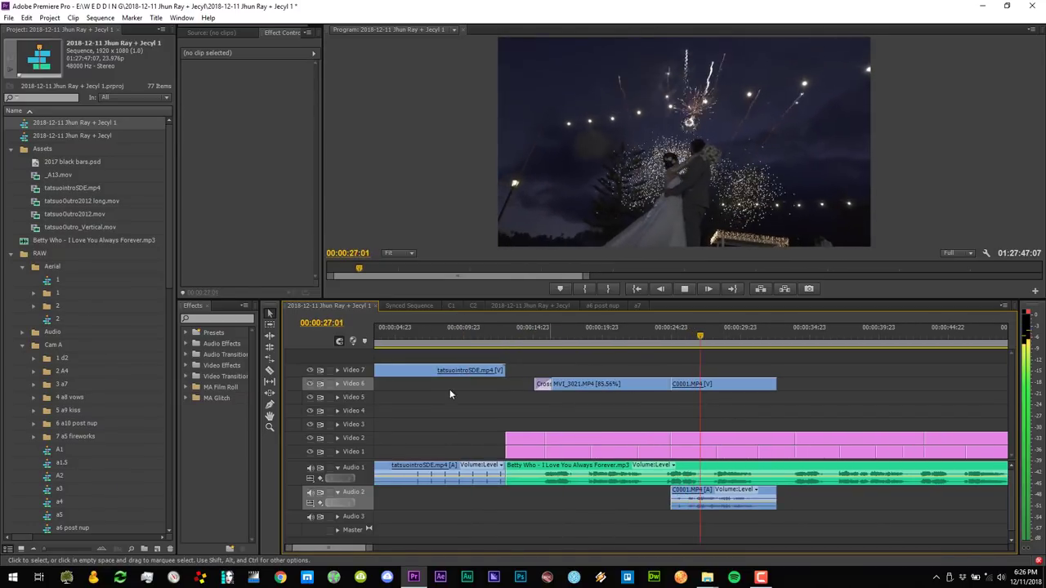
{"action": "left_click", "coordinate": [715, 331]}
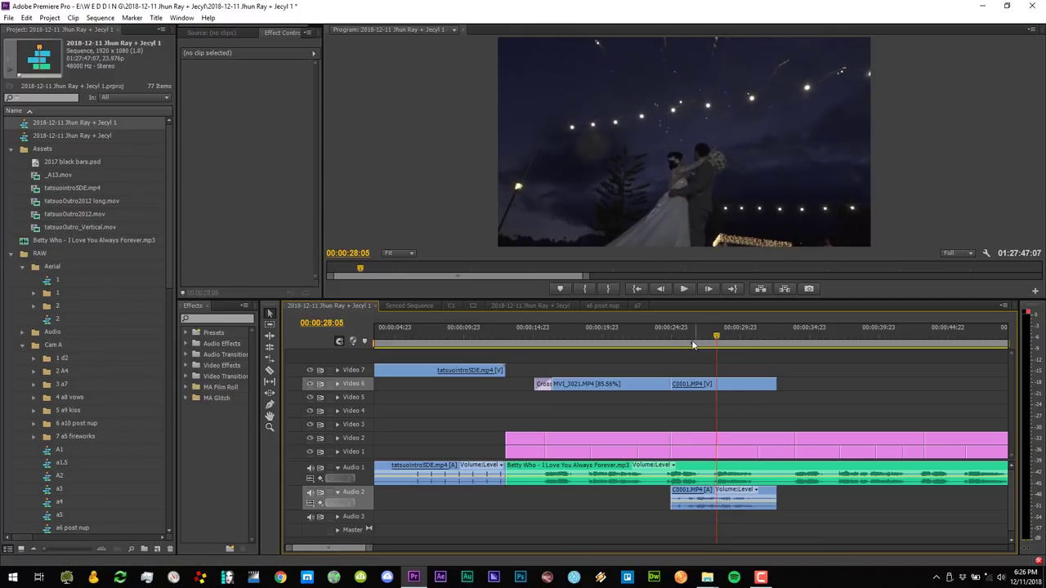
{"action": "left_click", "coordinate": [695, 336]}
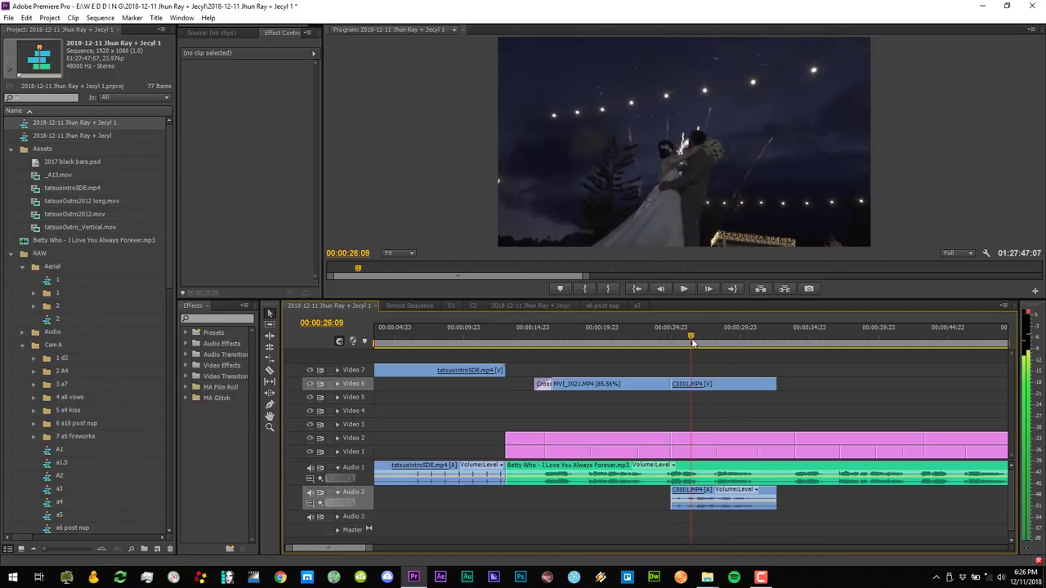
- Cut the fireworks clip at about 00:00:26:17 and at 00:00:27:15, delete only the video between the cuts, and save the project
{"action": "left_click", "coordinate": [698, 384]}
{"action": "key", "text": "equal"}
{"action": "key", "text": "v"}
{"action": "left_click_drag", "start_coordinate": [692, 337], "coordinate": [717, 343]}
{"action": "key", "text": "c"}
{"action": "left_click", "coordinate": [718, 382]}
{"action": "key", "text": "v"}
{"action": "left_click", "coordinate": [705, 383], "text": "alt"}
{"action": "key", "text": "Delete"}
{"action": "key", "text": "minus"}
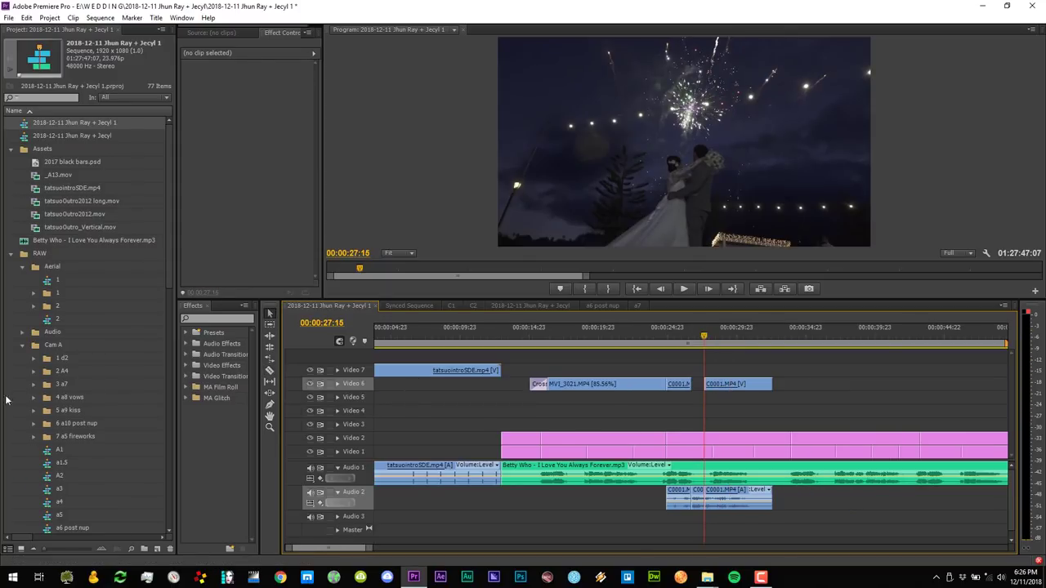
{"action": "left_click", "coordinate": [122, 347]}
{"action": "key", "text": "ctrl+s"}
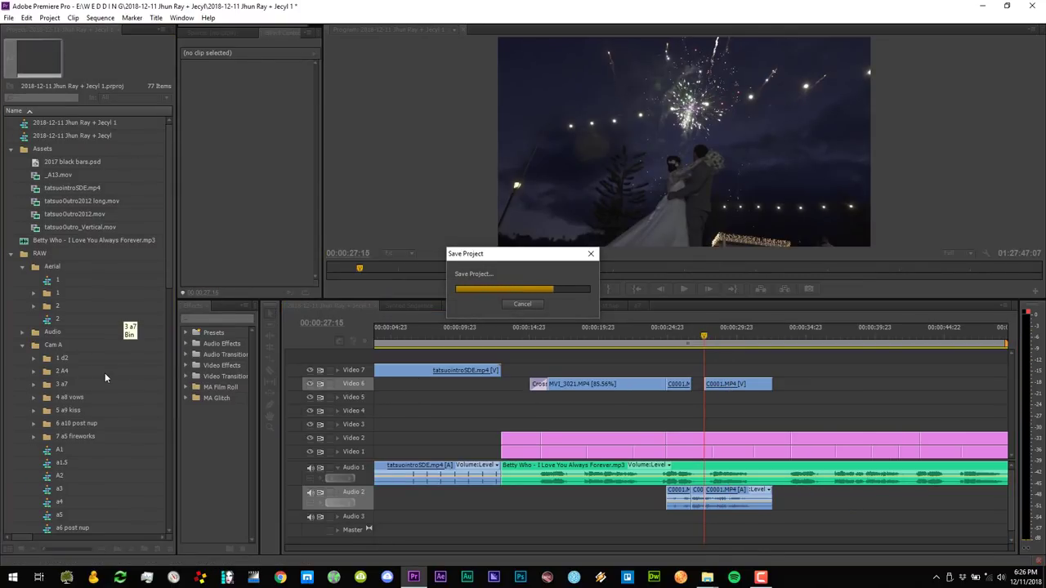
- Switch to File Explorer and import the 7 c7 entrance folder from RAW > Cam C into the project's Cam C bin
{"action": "scroll", "coordinate": [105, 376], "scroll_direction": "down", "scroll_amount": 10}
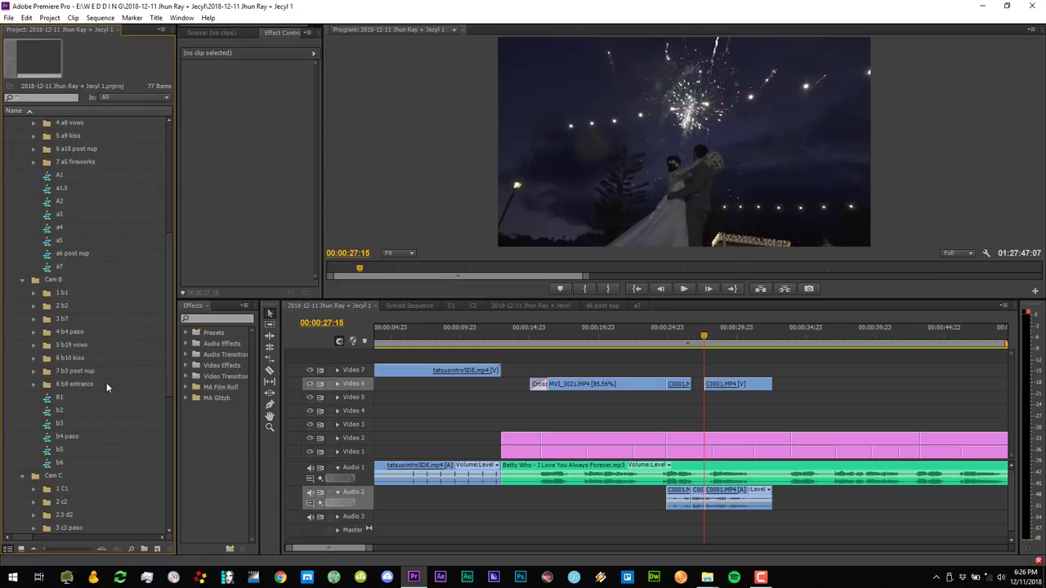
{"action": "scroll", "coordinate": [102, 380], "scroll_direction": "down", "scroll_amount": 5}
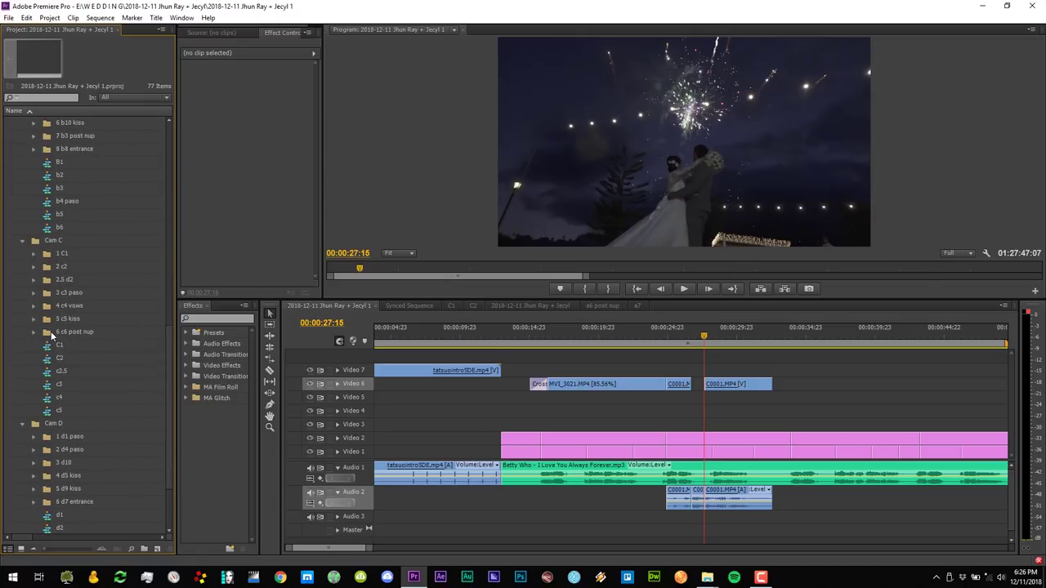
{"action": "left_click", "coordinate": [74, 332]}
{"action": "mouse_move", "coordinate": [707, 578]}
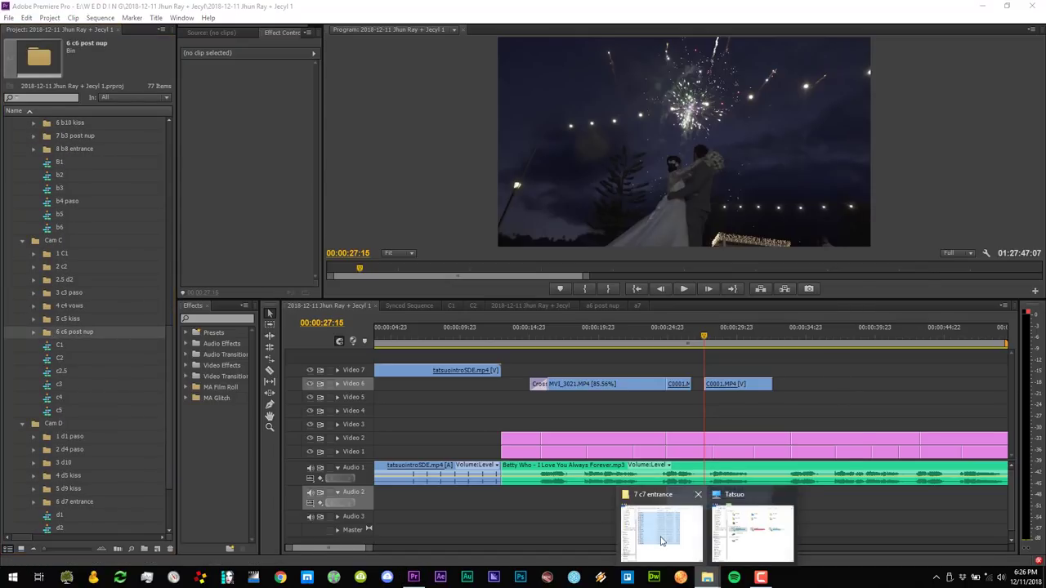
{"action": "left_click", "coordinate": [662, 527]}
{"action": "left_click", "coordinate": [560, 89]}
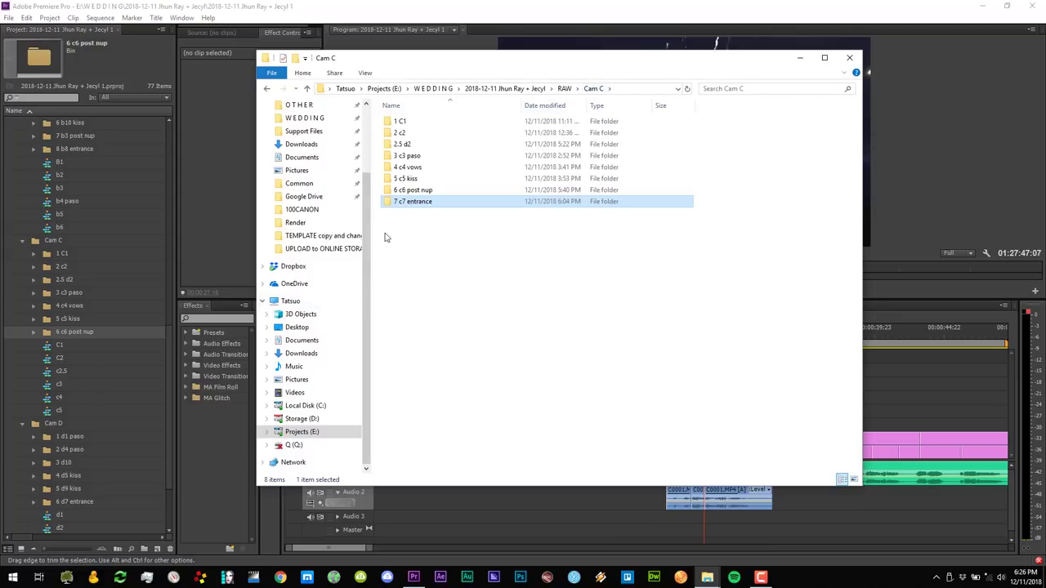
{"action": "left_click", "coordinate": [562, 90]}
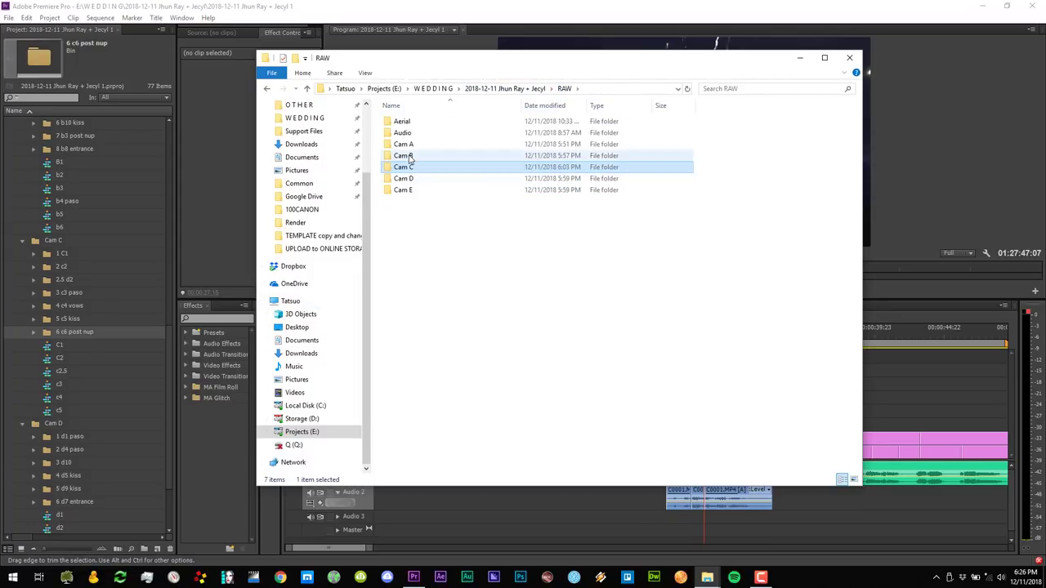
{"action": "double_click", "coordinate": [406, 167]}
{"action": "left_click_drag", "start_coordinate": [417, 234], "coordinate": [59, 247]}
{"action": "left_click", "coordinate": [421, 202]}
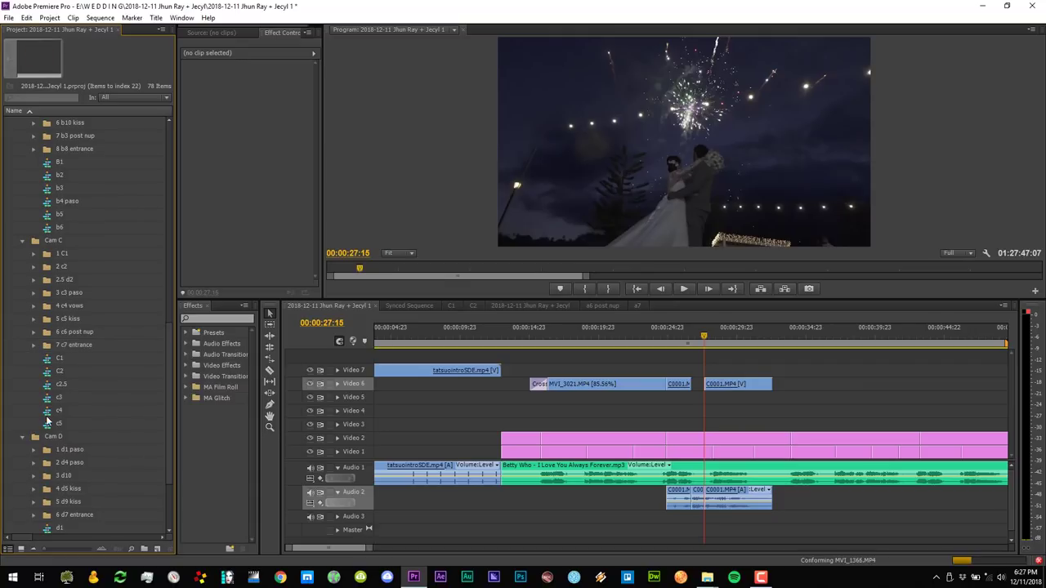
- Create a sequence named c7 in the Cam C bin and place the 7 c7 entrance footage at its start
{"action": "left_click", "coordinate": [49, 423]}
{"action": "key", "text": "ctrl+n"}
{"action": "type", "text": "c7"}
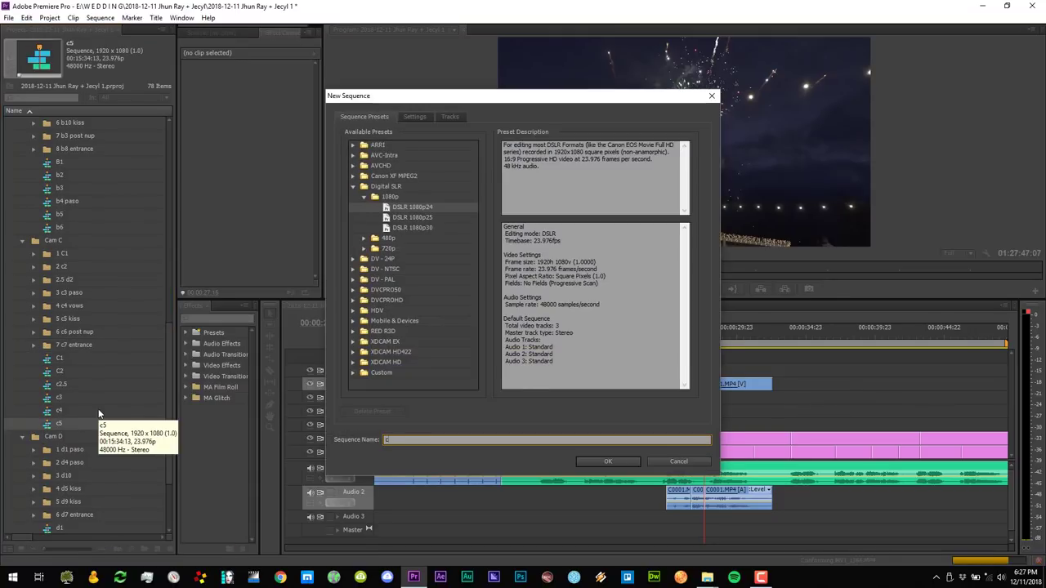
{"action": "key", "text": "Return"}
{"action": "left_click_drag", "start_coordinate": [378, 433], "coordinate": [379, 432]}
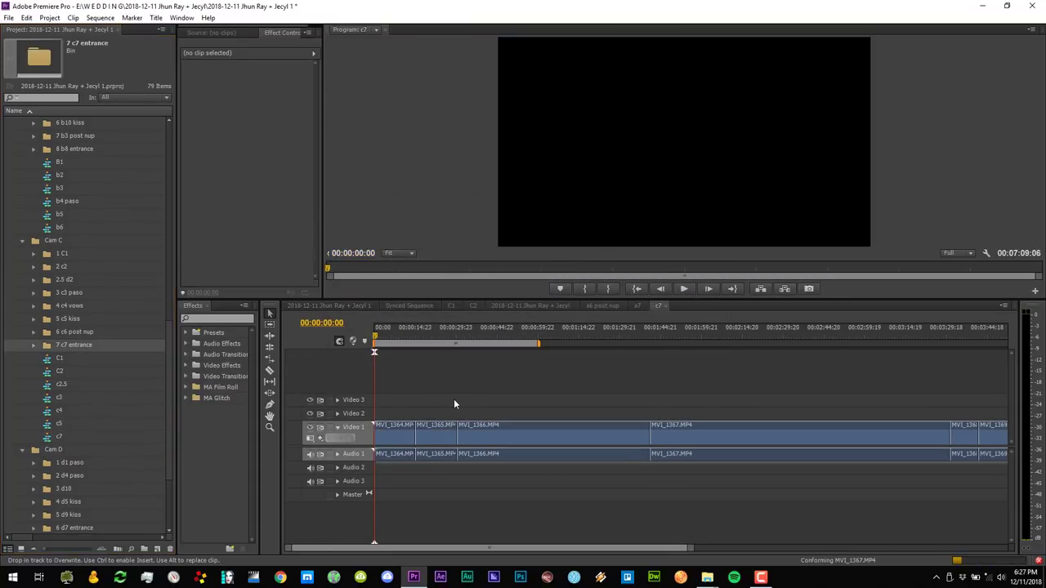
- Scan the c7 sequence between about 00:03:00 and 00:05:08 for shots of the couple with fireworks
{"action": "left_click", "coordinate": [795, 324]}
{"action": "key", "text": "space"}
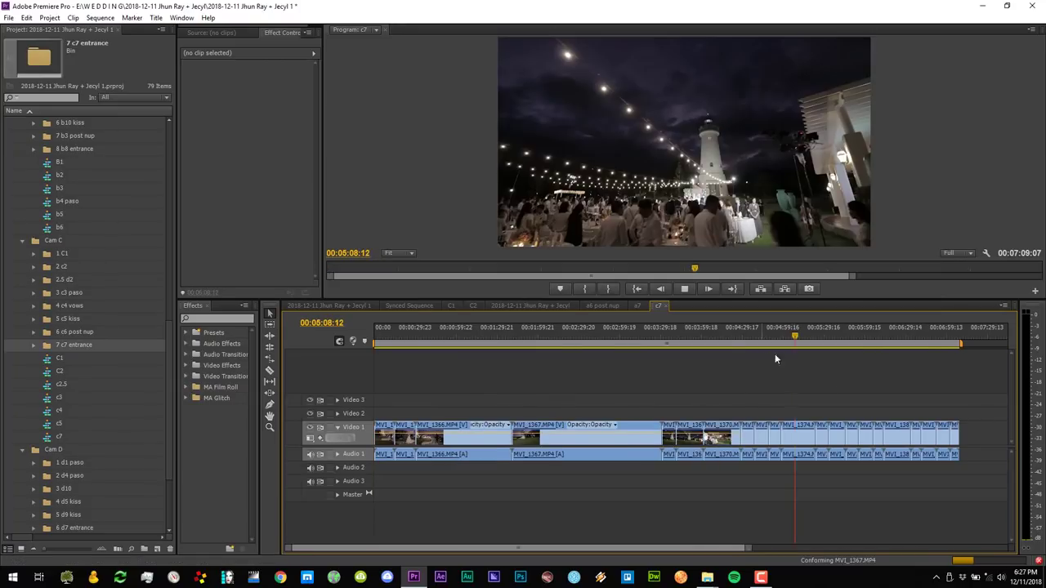
{"action": "key", "text": "equal"}
{"action": "key", "text": "space"}
{"action": "left_click", "coordinate": [554, 342]}
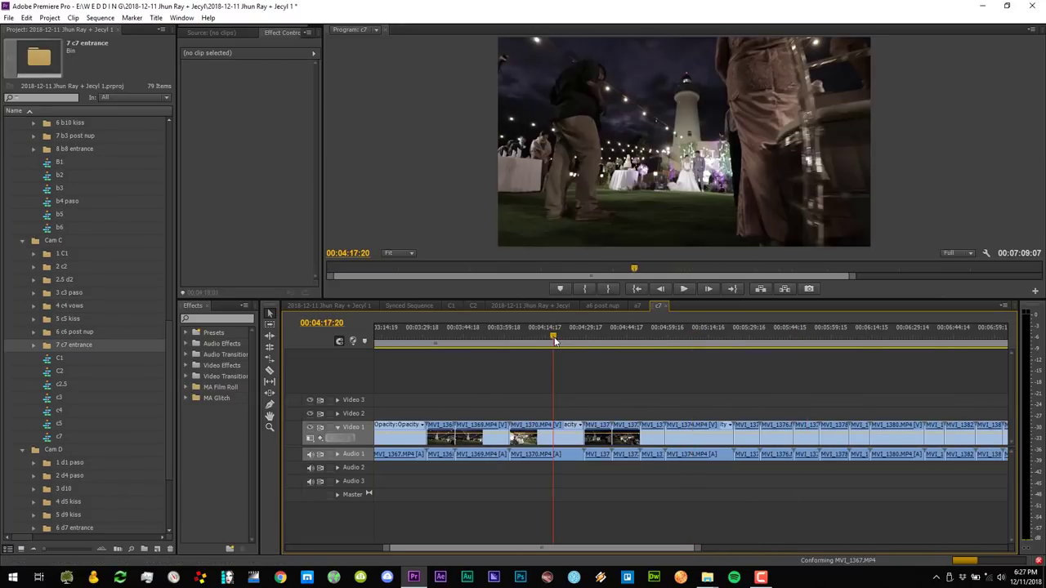
{"action": "left_click", "coordinate": [474, 338]}
{"action": "key", "text": "equal"}
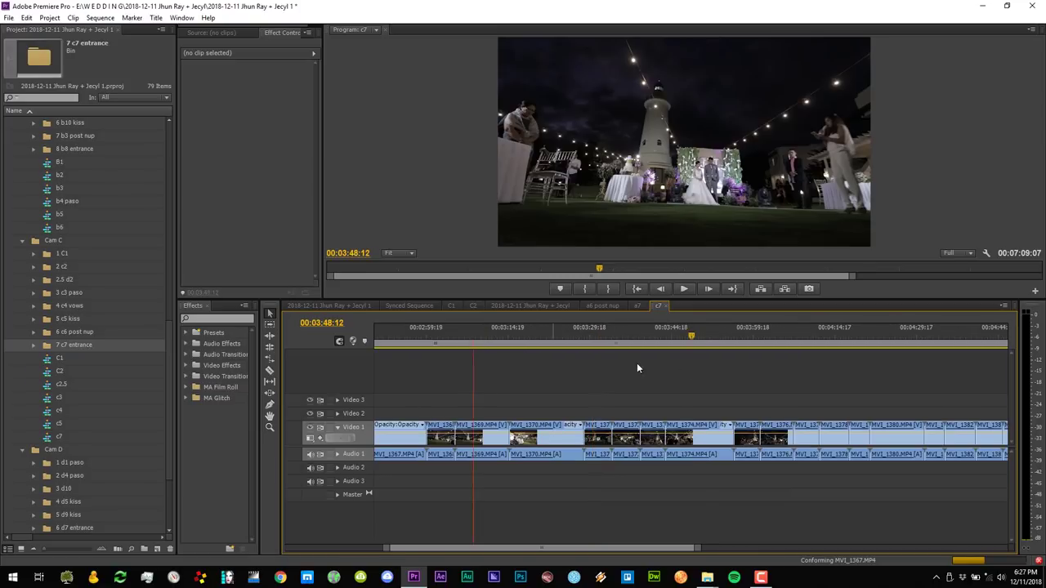
{"action": "left_click", "coordinate": [617, 338]}
{"action": "key", "text": "minus"}
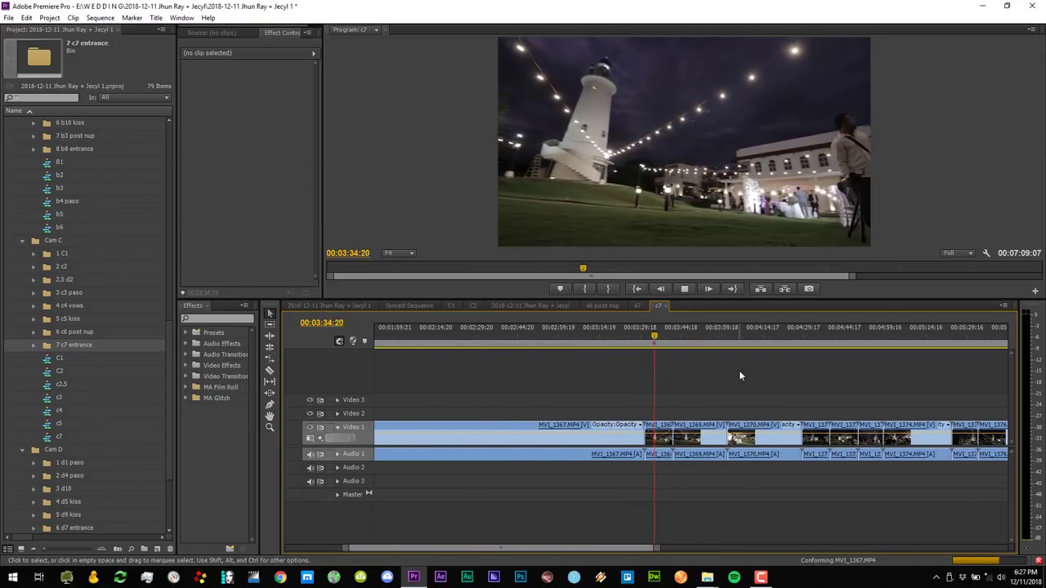
{"action": "left_click", "coordinate": [564, 338]}
{"action": "key", "text": "="}
{"action": "key", "text": "space"}
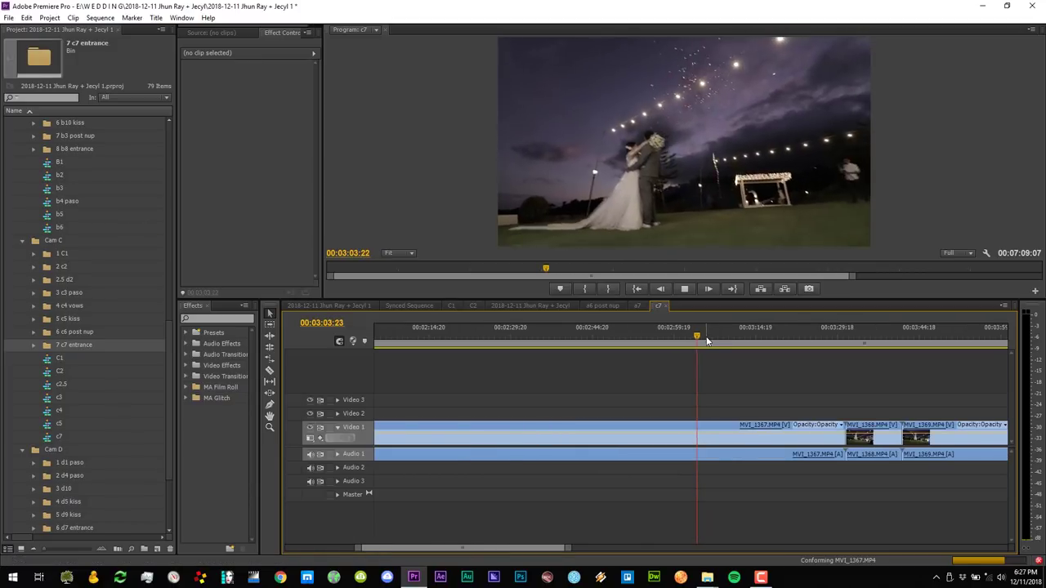
- In the c7 sequence, isolate the MVI_1367.MP4 fireworks shot from about 00:02:38 by cutting it at 00:02:41:13
{"action": "key", "text": "minus"}
{"action": "left_click_drag", "start_coordinate": [519, 351], "coordinate": [492, 353]}
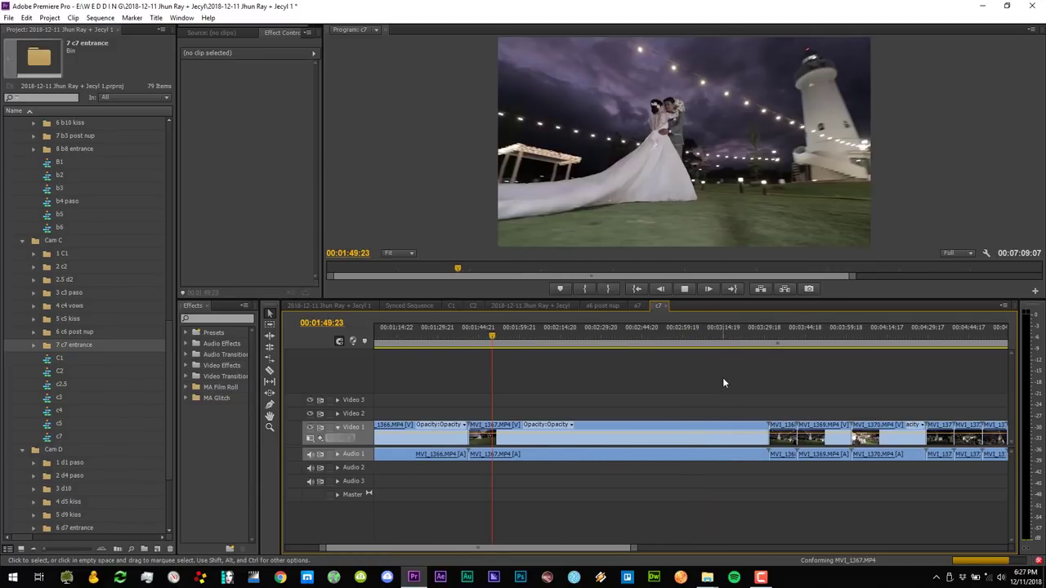
{"action": "left_click", "coordinate": [616, 340]}
{"action": "mouse_move", "coordinate": [618, 344]}
{"action": "left_mouse_down"}
{"action": "mouse_move", "coordinate": [633, 343]}
{"action": "mouse_move", "coordinate": [621, 345]}
{"action": "left_mouse_up"}
{"action": "key", "text": "space"}
{"action": "key", "text": "equal"}
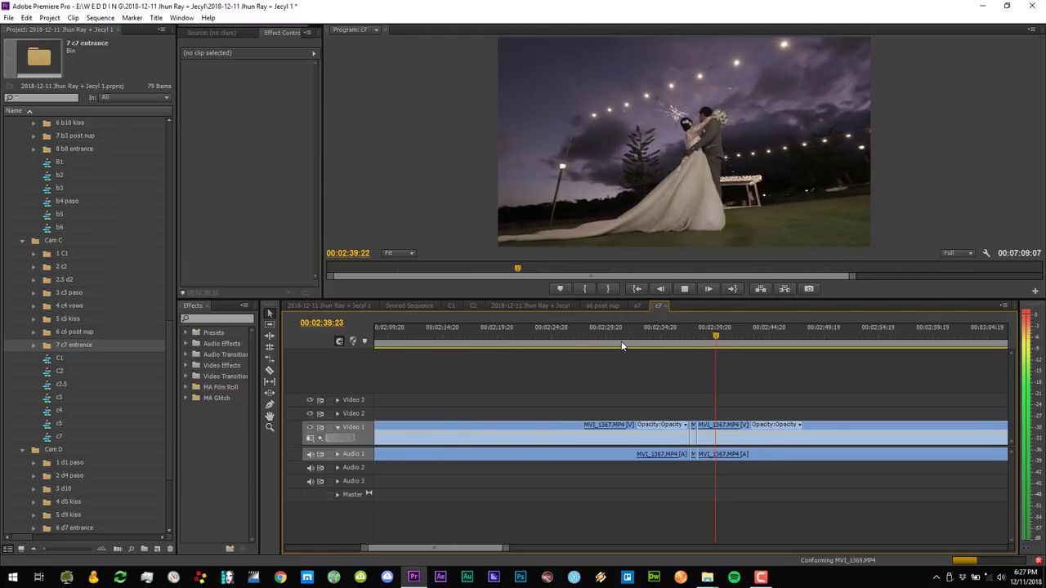
{"action": "key", "text": "space"}
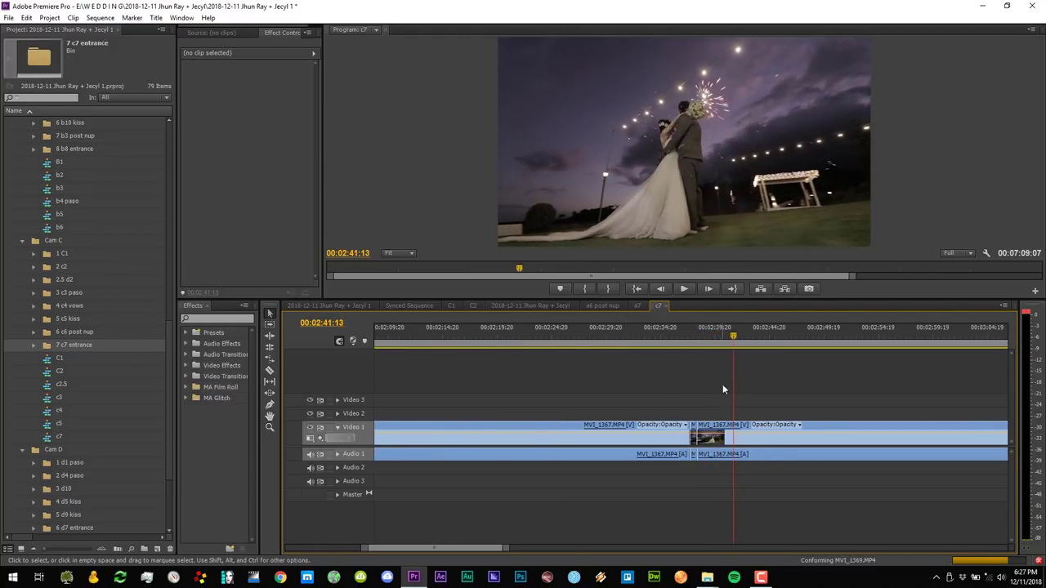
{"action": "key", "text": "ctrl+k"}
- Move the video of the isolated MVI_1367.MP4 fireworks shot up to Video 2 and keep it selected
{"action": "left_click_drag", "start_coordinate": [718, 436], "coordinate": [717, 414]}
{"action": "left_click_drag", "start_coordinate": [707, 385], "coordinate": [725, 416]}
{"action": "key", "text": "Delete"}
{"action": "key", "text": "Delete"}
{"action": "left_click", "coordinate": [714, 414]}
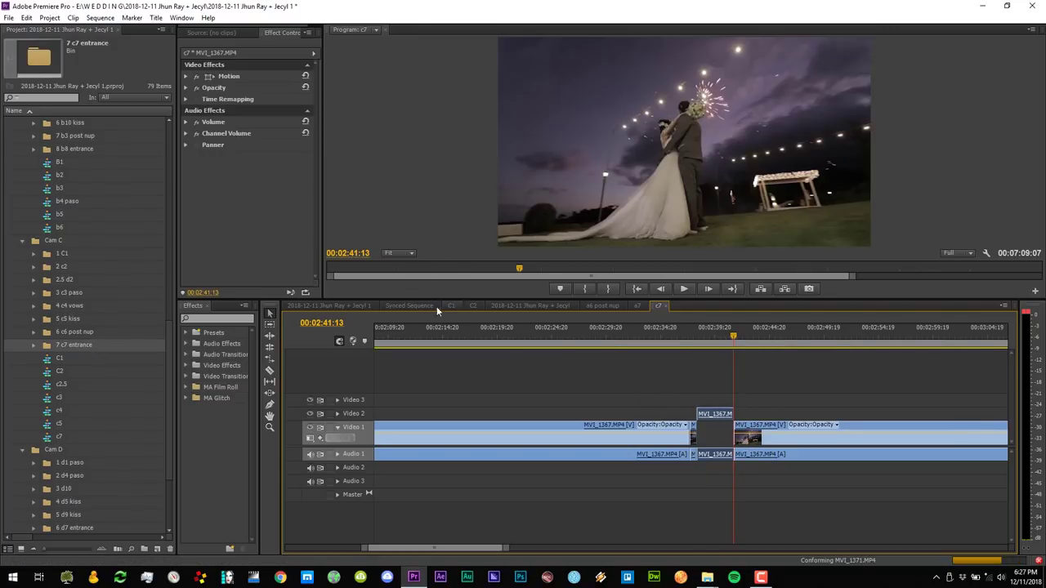
- Paste the MVI_1367.MP4 fireworks shot on Video 6 of the main edit sequence at about 00:00:35
{"action": "left_click", "coordinate": [558, 305]}
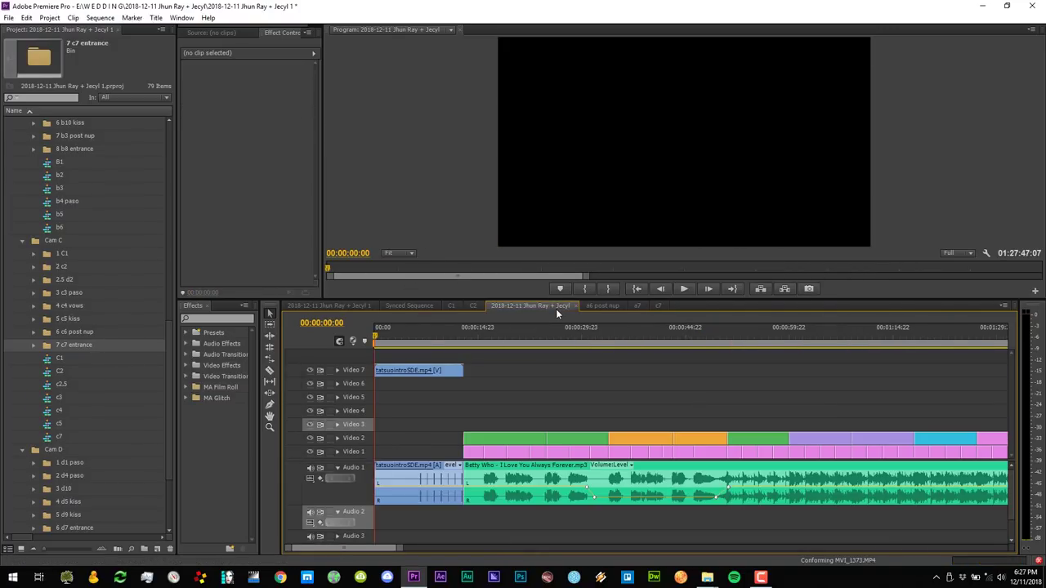
{"action": "scroll", "coordinate": [700, 347], "scroll_direction": "up", "scroll_amount": 1}
{"action": "scroll", "coordinate": [735, 350], "scroll_direction": "down", "scroll_amount": 1}
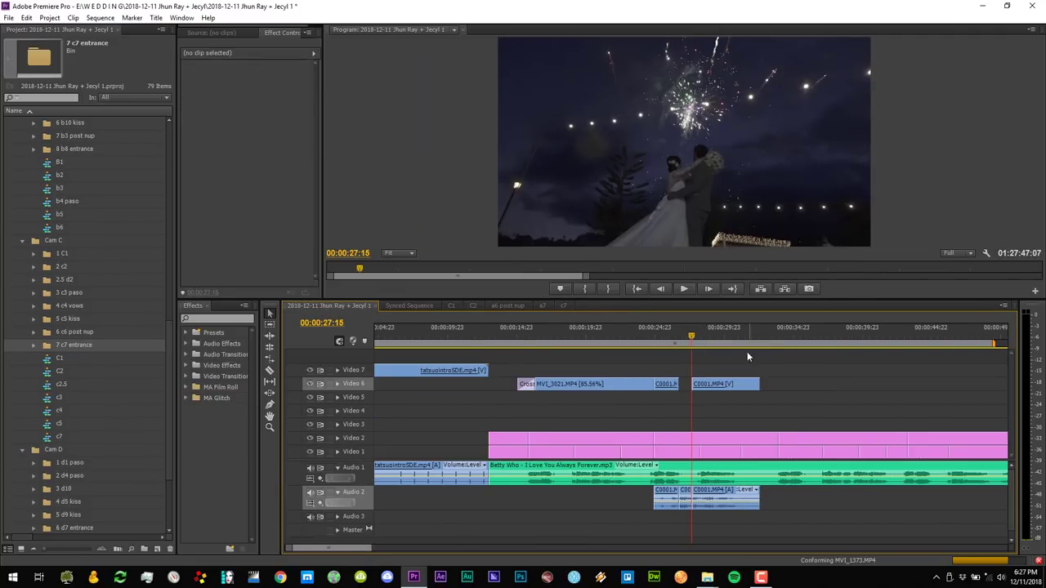
{"action": "left_click", "coordinate": [794, 334]}
{"action": "key", "text": "ctrl+v"}
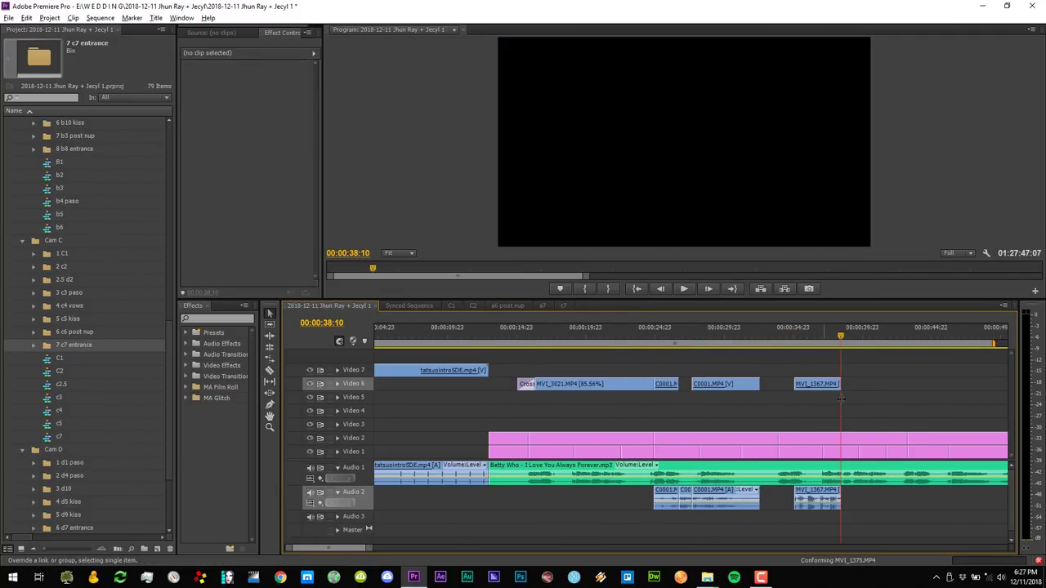
- Remove the audio from one MVI_1367.MP4 copy and place its video on Video 7 over the gap after the first C0001.MP4 clip
{"action": "mouse_move", "coordinate": [823, 381]}
{"action": "left_mouse_down"}
{"action": "mouse_move", "coordinate": [915, 392]}
{"action": "mouse_move", "coordinate": [814, 378]}
{"action": "mouse_move", "coordinate": [841, 374]}
{"action": "left_mouse_up"}
{"action": "left_click", "coordinate": [841, 373]}
{"action": "left_click", "coordinate": [804, 500], "text": "alt"}
{"action": "key", "text": "Delete"}
{"action": "left_click_drag", "start_coordinate": [803, 387], "coordinate": [702, 372]}
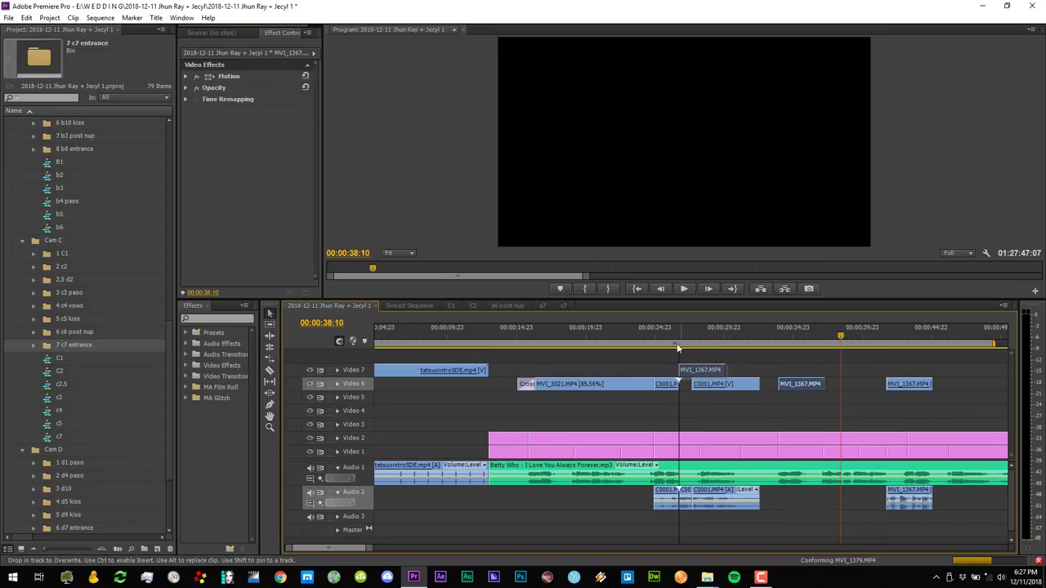
- Cut MVI_1367.MP4 on Video 7 at 00:00:28:19 and delete the part after the cut
{"action": "left_click", "coordinate": [672, 337]}
{"action": "key", "text": "equal"}
{"action": "key", "text": "space"}
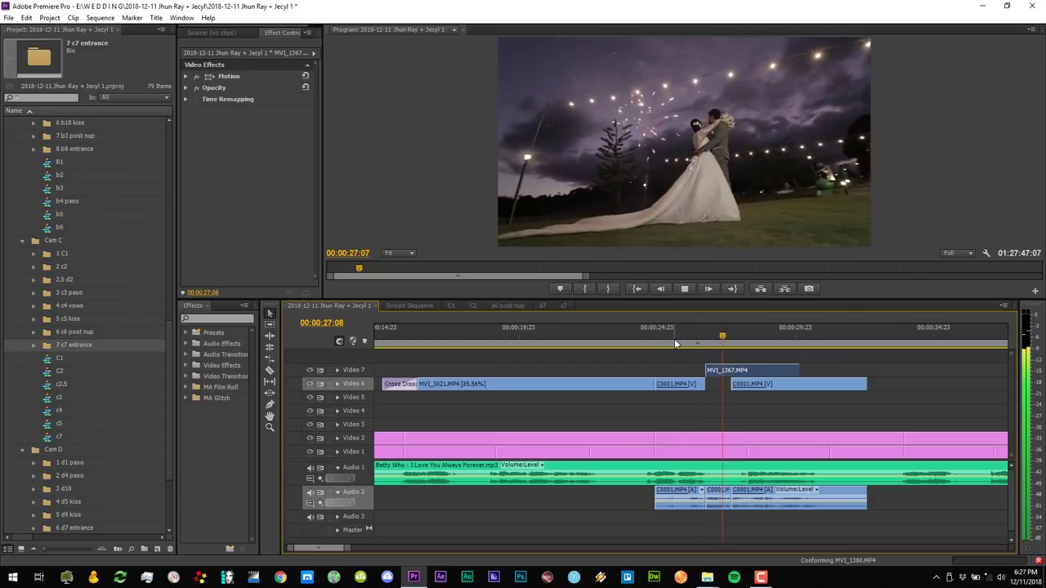
{"action": "key", "text": "space"}
{"action": "key", "text": "c"}
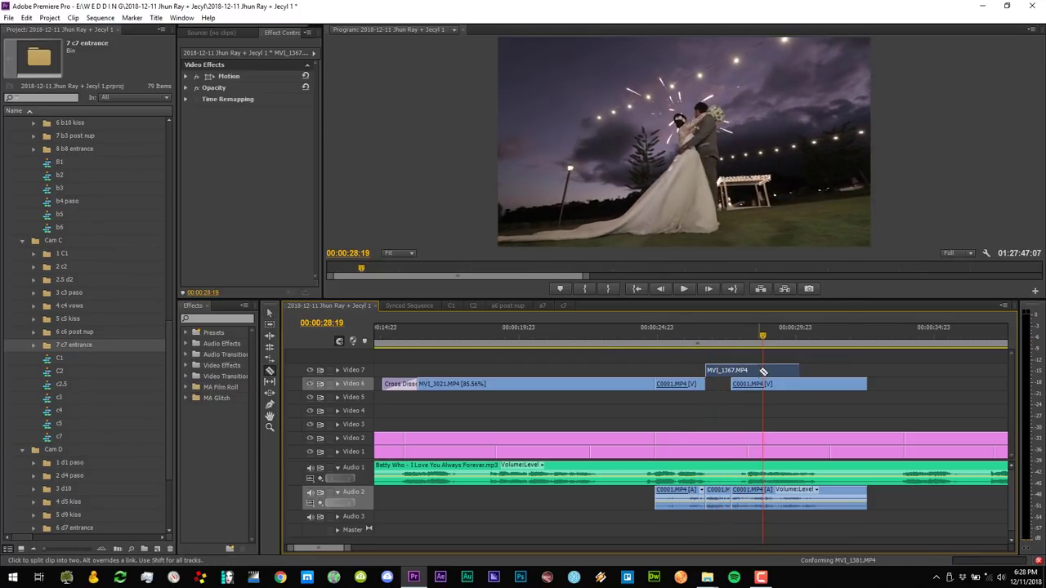
{"action": "left_click", "coordinate": [763, 371]}
{"action": "key", "text": "v"}
{"action": "left_click", "coordinate": [794, 371]}
{"action": "key", "text": "Delete"}
- Play back the fireworks section and extend the end of MVI_1367.MP4 on Video 7 to about 00:00:29:17
{"action": "left_click", "coordinate": [861, 412]}
{"action": "key", "text": "space"}
{"action": "key", "text": "space"}
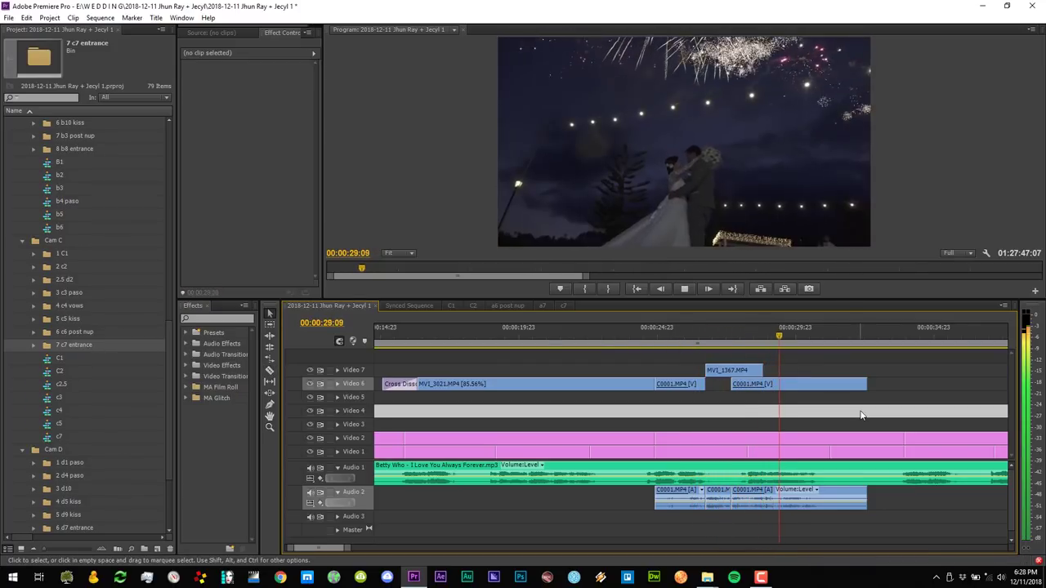
{"action": "key", "text": "minus"}
{"action": "key", "text": "space"}
{"action": "left_click_drag", "start_coordinate": [752, 338], "coordinate": [734, 369]}
{"action": "key", "text": "space"}
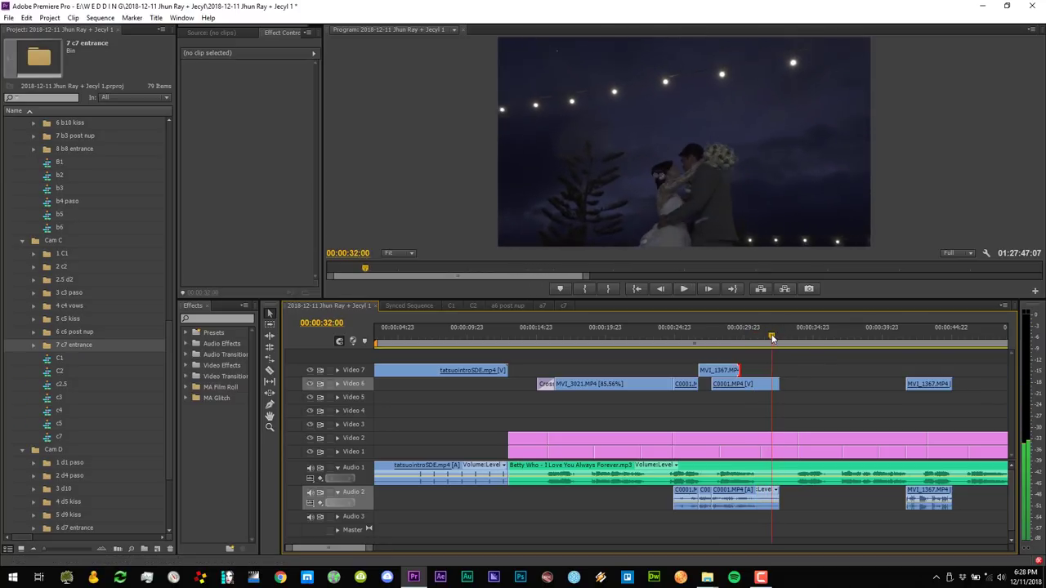
{"action": "key", "text": "space"}
- Try to rate-stretch the second C0001.MP4 clip on Video 6 together with its audio, then undo the change
{"action": "key", "text": "r"}
{"action": "left_click_drag", "start_coordinate": [779, 384], "coordinate": [808, 384]}
{"action": "key", "text": "v"}
{"action": "key", "text": "space"}
{"action": "key", "text": "ctrl+z"}
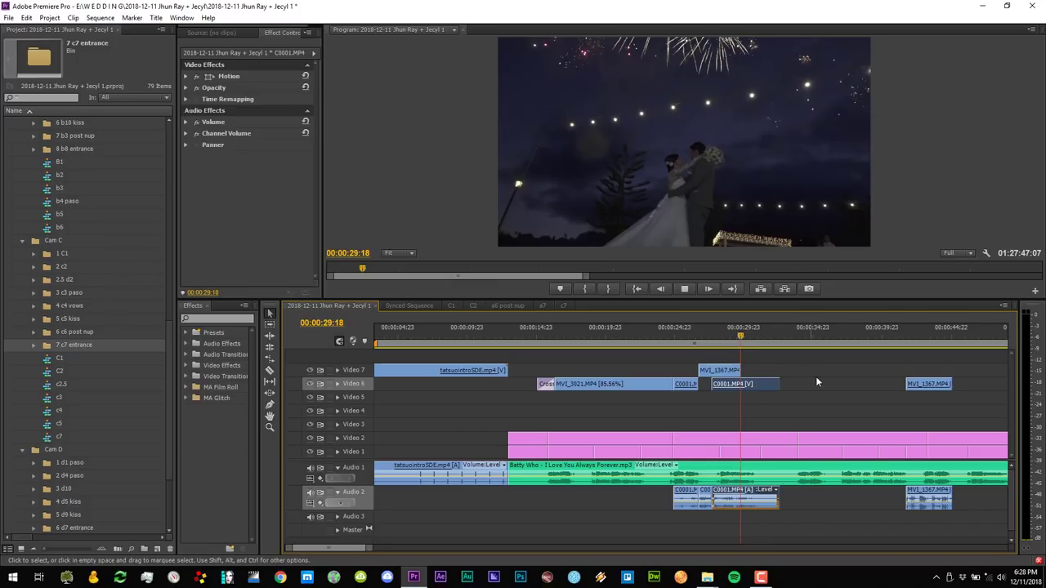
{"action": "key", "text": "space"}
- Unlink the second C0001.MP4 clip from its audio, rate-stretch its video to 71.51% speed, and play the result
{"action": "left_click", "coordinate": [797, 383]}
{"action": "left_click", "coordinate": [753, 384]}
{"action": "key", "text": "ctrl+l"}
{"action": "left_click", "coordinate": [816, 382]}
{"action": "key", "text": "r"}
{"action": "left_click_drag", "start_coordinate": [777, 384], "coordinate": [806, 384]}
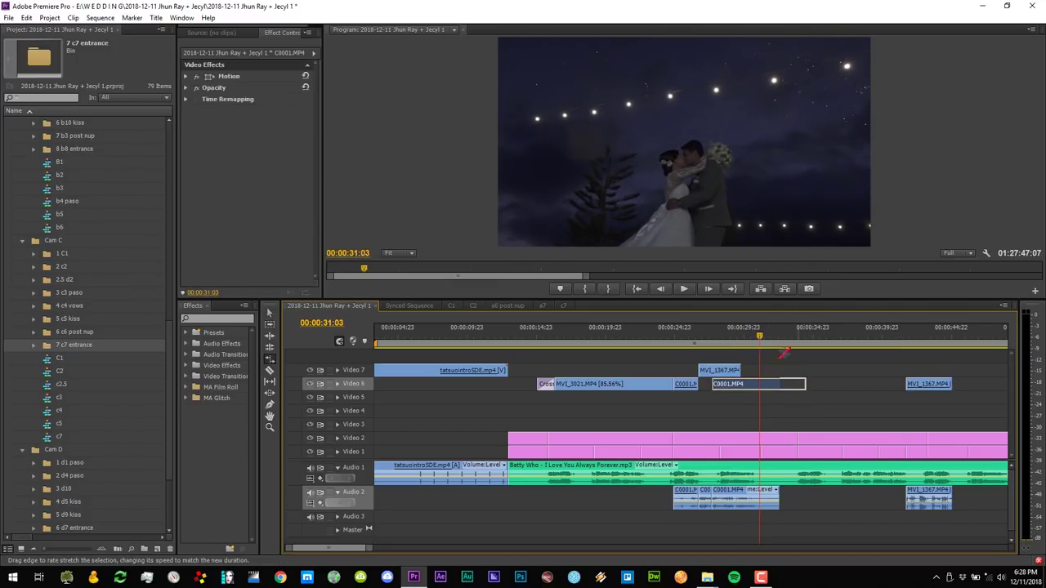
{"action": "key", "text": "space"}
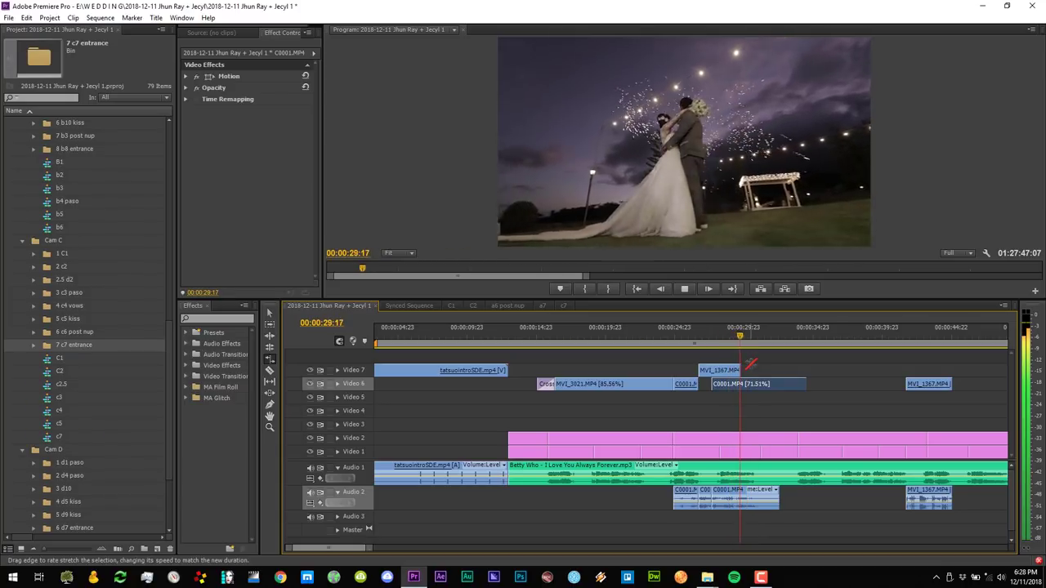
{"action": "key", "text": "minus"}
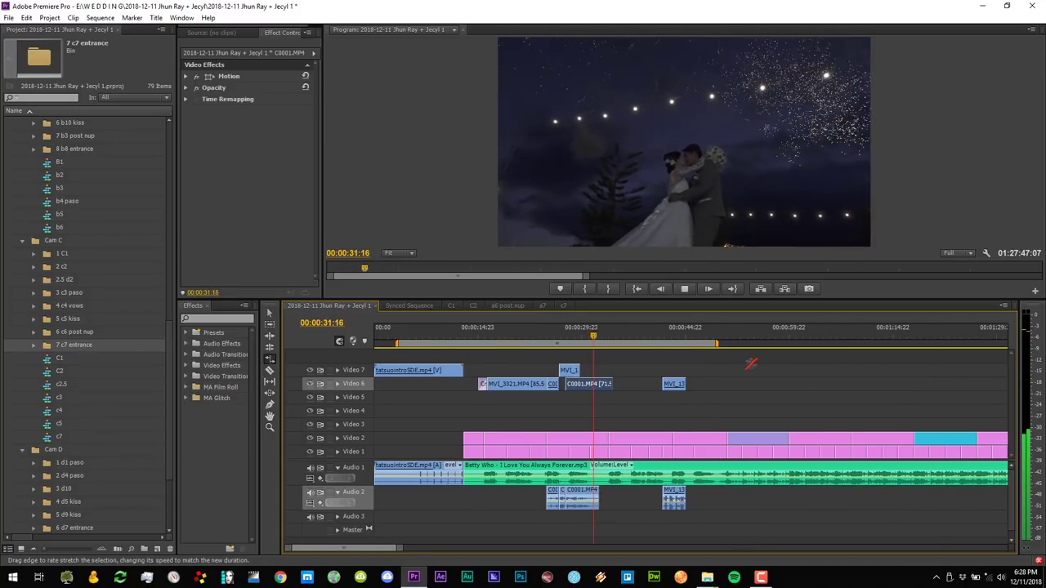
- Cut the slowed C0001.MP4 clip at about 00:00:29:04 and 00:00:30:06 and delete the piece between the cuts
{"action": "key", "text": "equal"}
{"action": "left_click_drag", "start_coordinate": [695, 344], "coordinate": [668, 343]}
{"action": "key", "text": "c"}
{"action": "left_click", "coordinate": [668, 385]}
{"action": "key", "text": "equal"}
{"action": "left_click", "coordinate": [665, 384]}
{"action": "key", "text": "v"}
{"action": "left_click", "coordinate": [682, 384]}
{"action": "key", "text": "Delete"}
- Rate-stretch the remaining C0001.MP4 piece back to close the gap, at 57.43% speed, and play the transition
{"action": "key", "text": "x"}
{"action": "left_click_drag", "start_coordinate": [691, 383], "coordinate": [662, 384]}
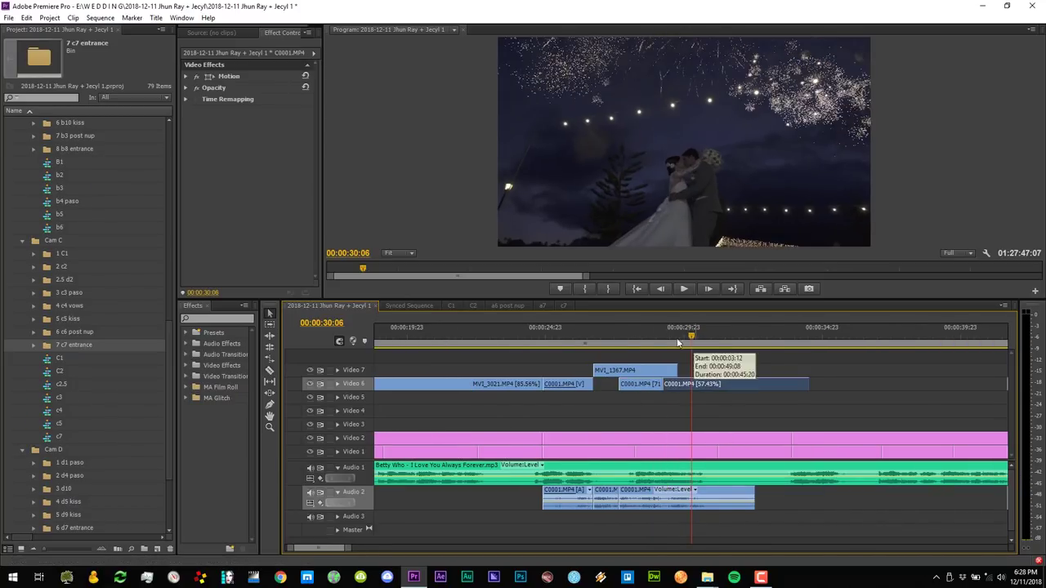
{"action": "left_click", "coordinate": [635, 337]}
{"action": "key", "text": "space"}
{"action": "key", "text": "space"}
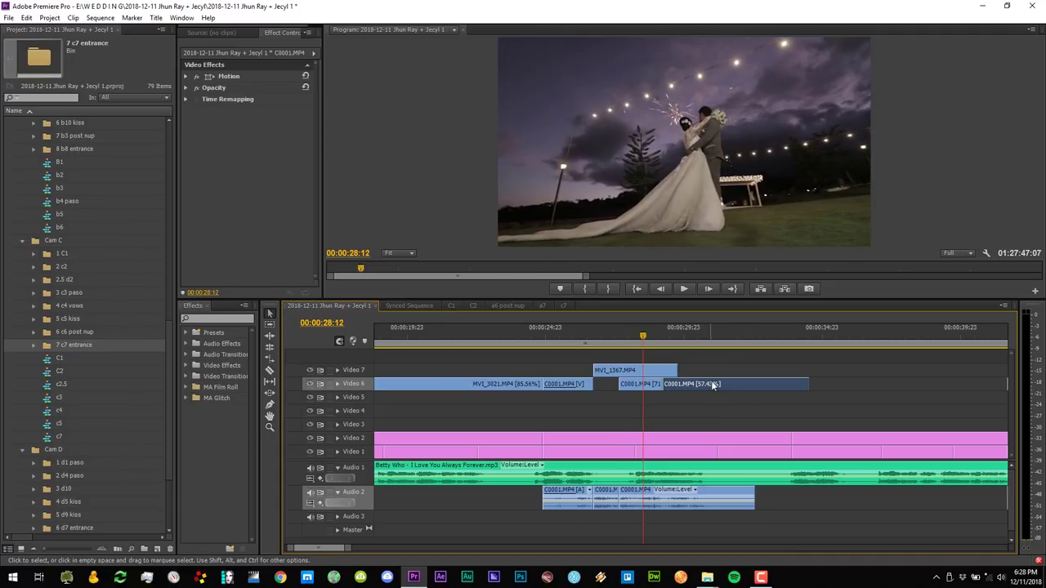
{"action": "key", "text": "space"}
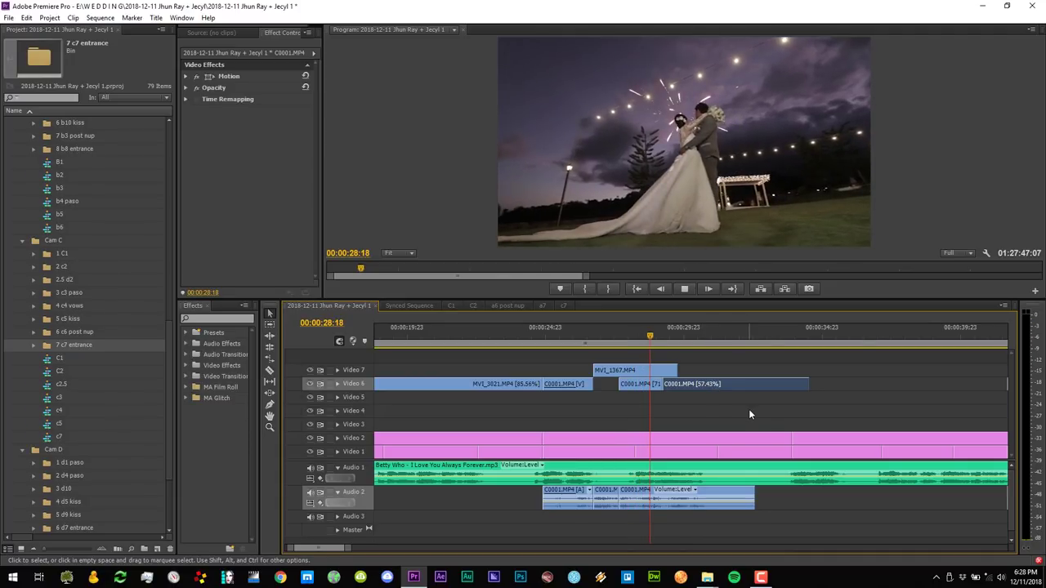
{"action": "key", "text": "space"}
{"action": "left_click", "coordinate": [749, 412]}
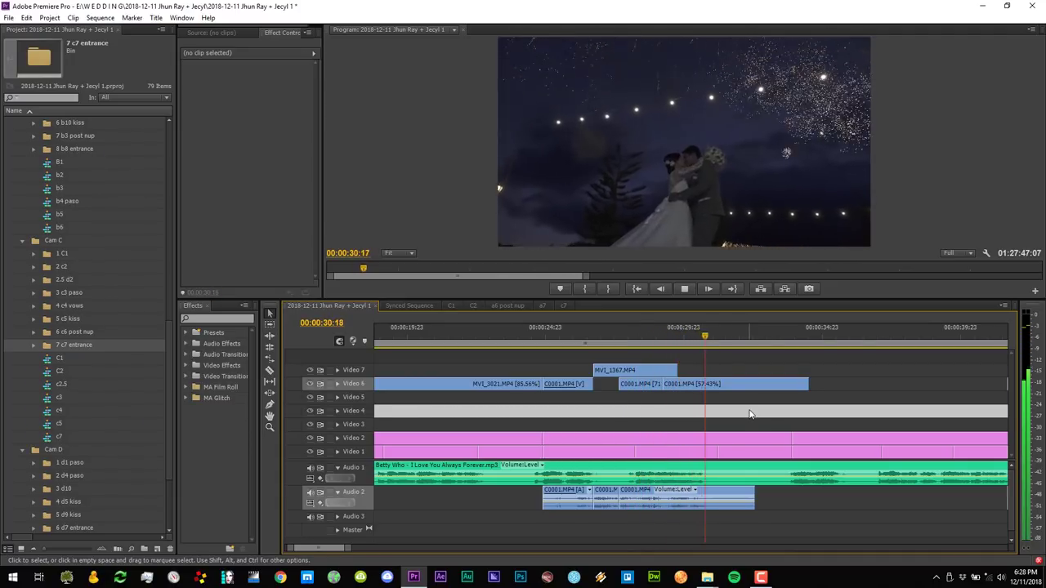
- Cut the 57.43% C0001.MP4 clip at 00:00:33:19, delete the part after the cut, and save the project
{"action": "key", "text": "minus"}
{"action": "left_click", "coordinate": [816, 412]}
{"action": "key", "text": "equal"}
{"action": "left_click", "coordinate": [787, 411]}
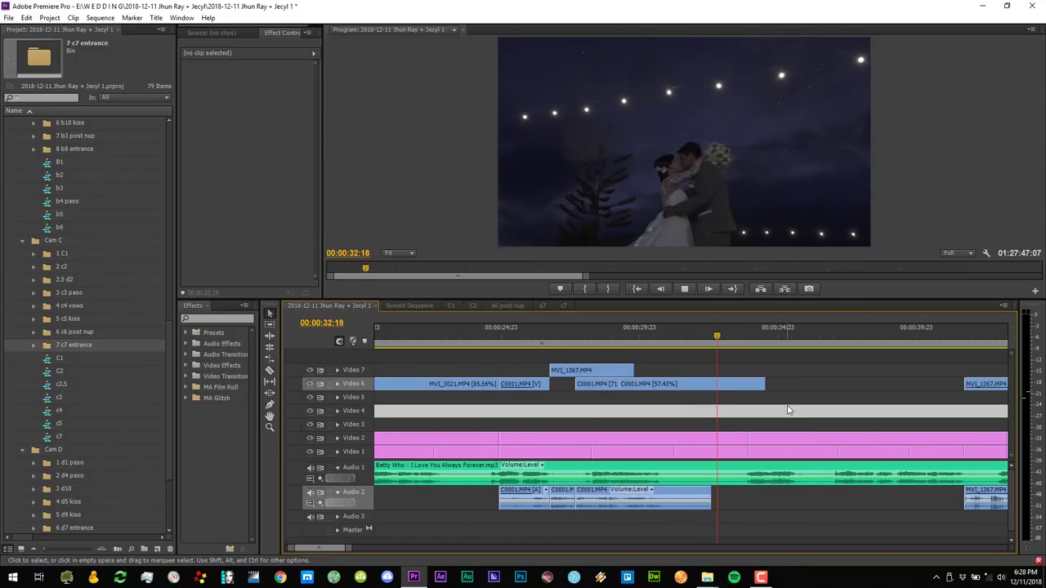
{"action": "key", "text": "space"}
{"action": "key", "text": "c"}
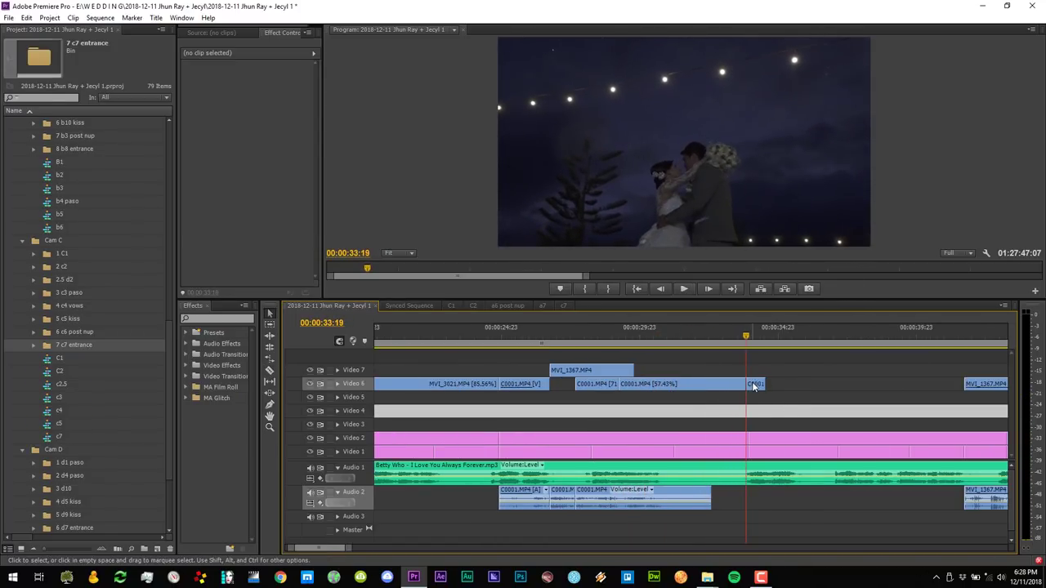
{"action": "key", "text": "v"}
{"action": "left_click", "coordinate": [753, 386]}
{"action": "key", "text": "Delete"}
{"action": "key", "text": "minus"}
{"action": "left_click", "coordinate": [789, 383]}
{"action": "key", "text": "ctrl+s"}
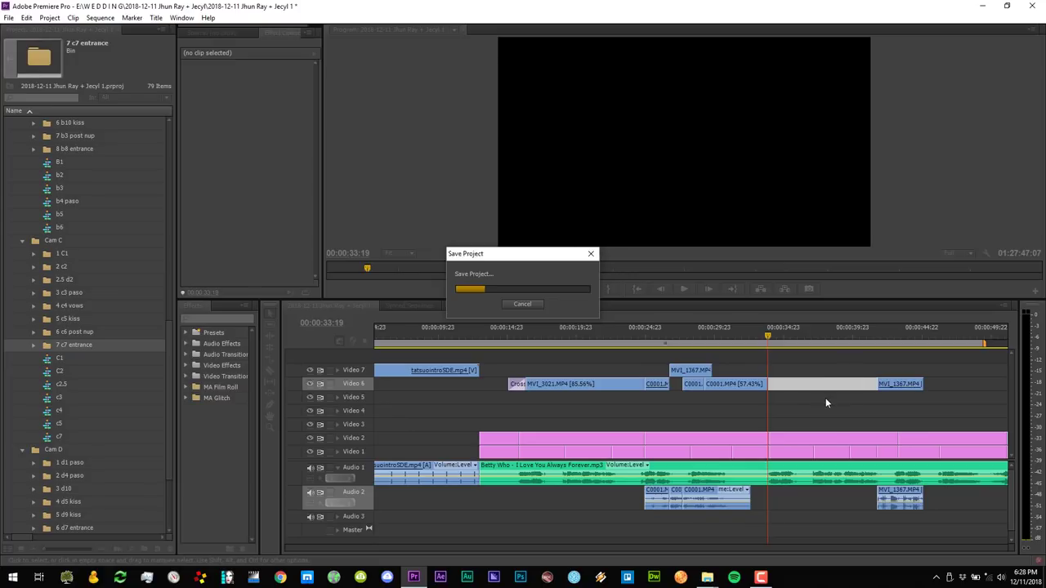
- Delete the leftover MVI_1367.MP4 copy and its audio at about 00:00:42, and move the playhead to around 00:00:53
{"action": "left_click_drag", "start_coordinate": [842, 371], "coordinate": [916, 405]}
{"action": "key", "text": "Delete"}
{"action": "key", "text": "minus"}
{"action": "key", "text": "minus"}
{"action": "key", "text": "equal"}
{"action": "left_click", "coordinate": [681, 374]}
{"action": "left_click_drag", "start_coordinate": [761, 343], "coordinate": [741, 353]}
{"action": "key", "text": "space"}
{"action": "key", "text": "space"}
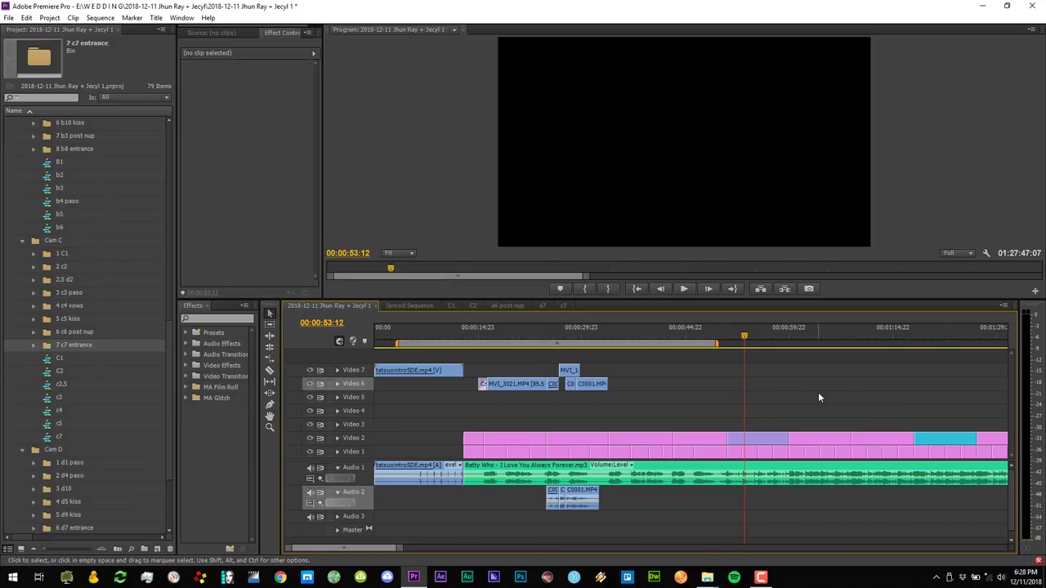
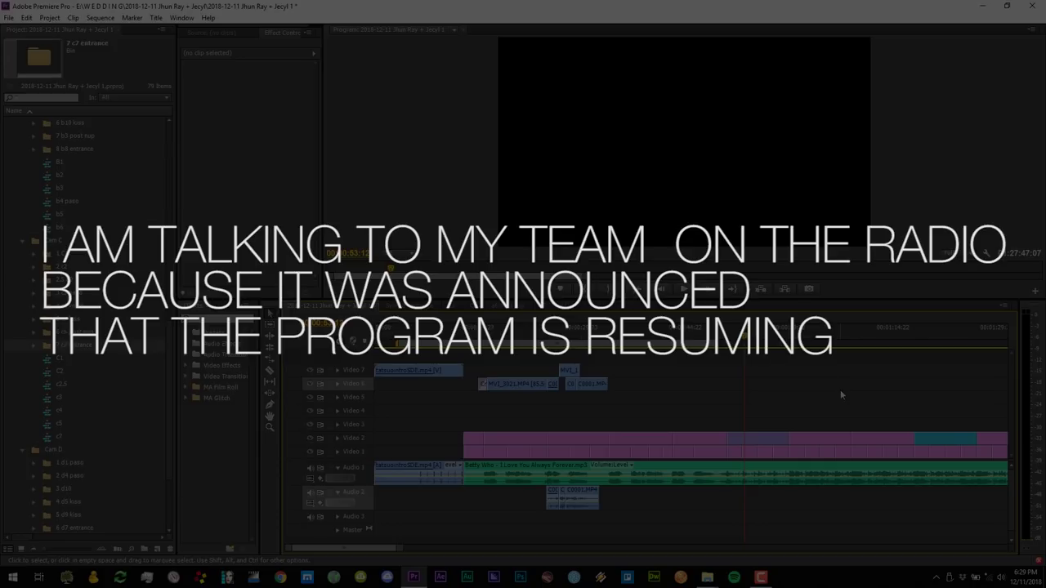
- Open the fully colour-labelled version of the main sequence and look over its whole timeline
{"action": "key", "text": "minus"}
{"action": "key", "text": "minus"}
{"action": "key", "text": "minus"}
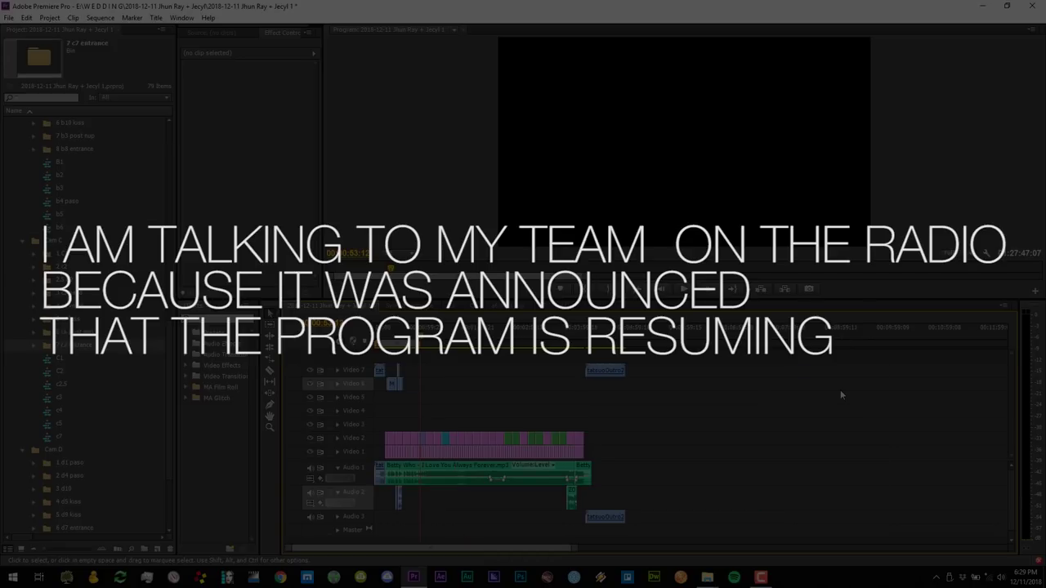
{"action": "key", "text": "equal"}
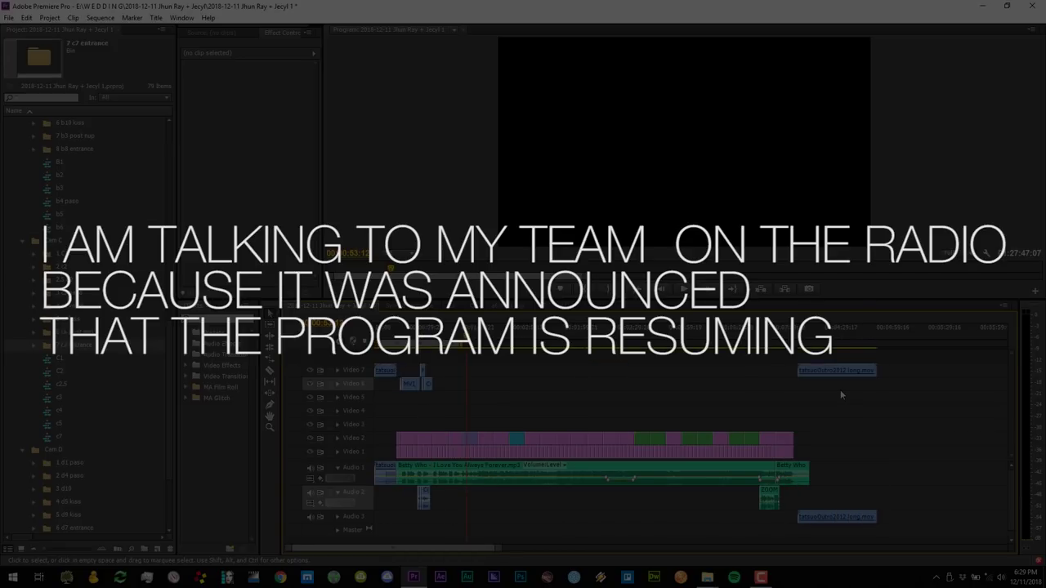
{"action": "scroll", "coordinate": [103, 175], "scroll_direction": "up", "scroll_amount": 10}
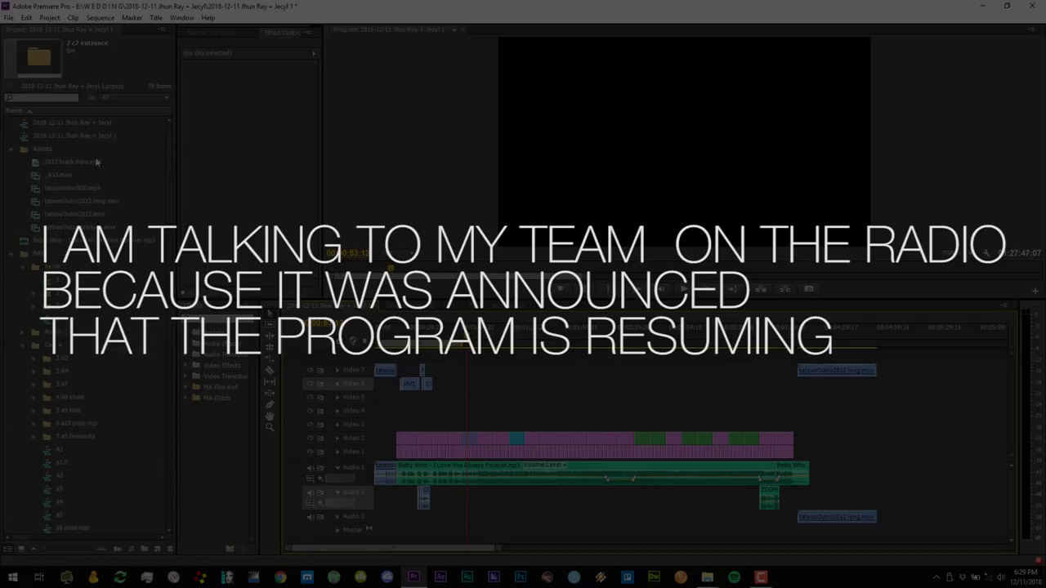
{"action": "double_click", "coordinate": [103, 124]}
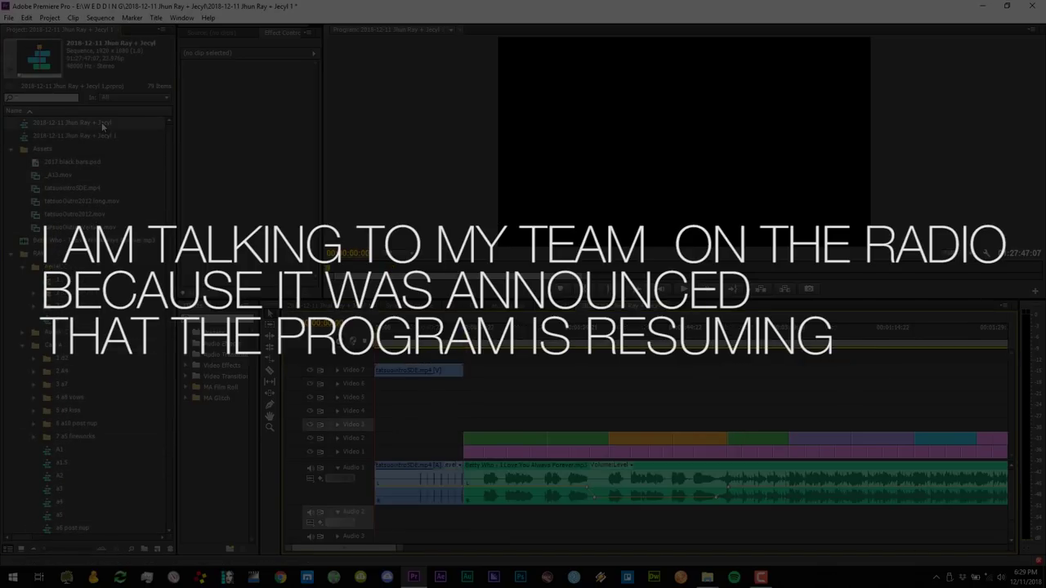
{"action": "key", "text": "minus"}
{"action": "key", "text": "minus"}
{"action": "key", "text": "minus"}
{"action": "left_click", "coordinate": [634, 415]}
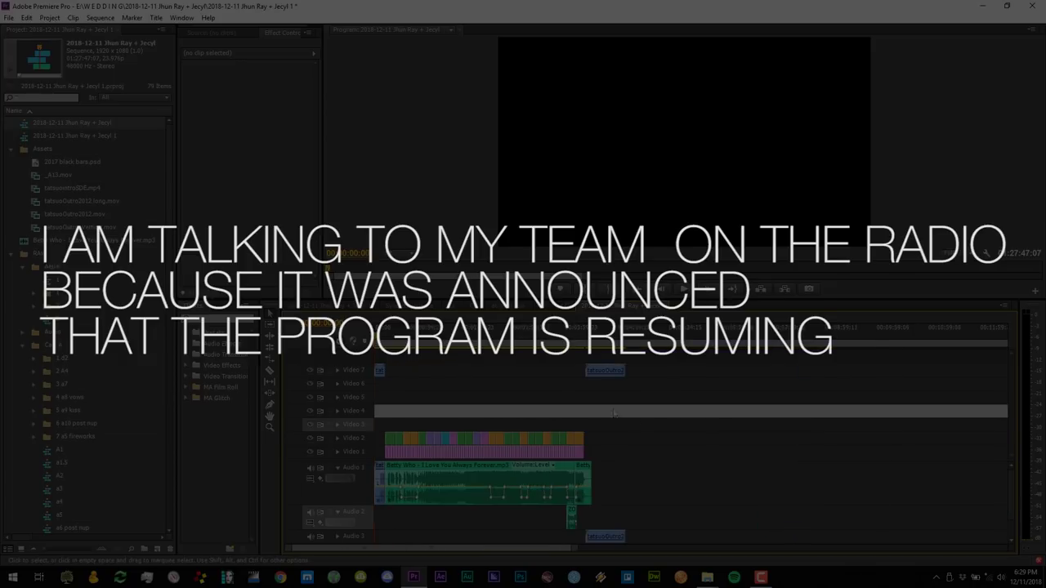
{"action": "key", "text": "equal"}
- In the working edit sequence, cut the edited fireworks clips on Video 6 and Video 7 to the clipboard
{"action": "left_click", "coordinate": [574, 358]}
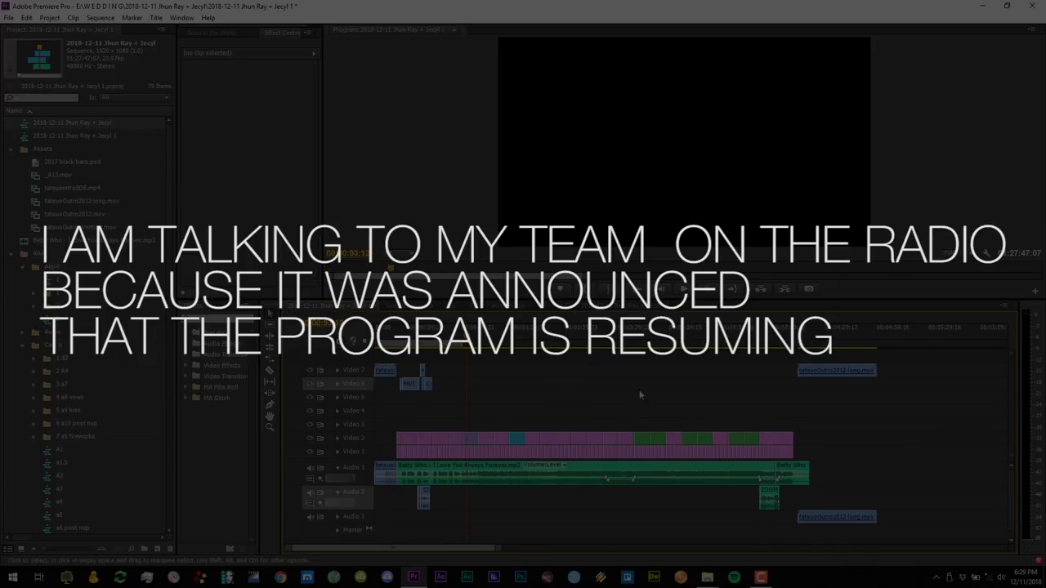
{"action": "key", "text": "equal"}
{"action": "left_click_drag", "start_coordinate": [525, 366], "coordinate": [438, 398]}
{"action": "key", "text": "Delete"}
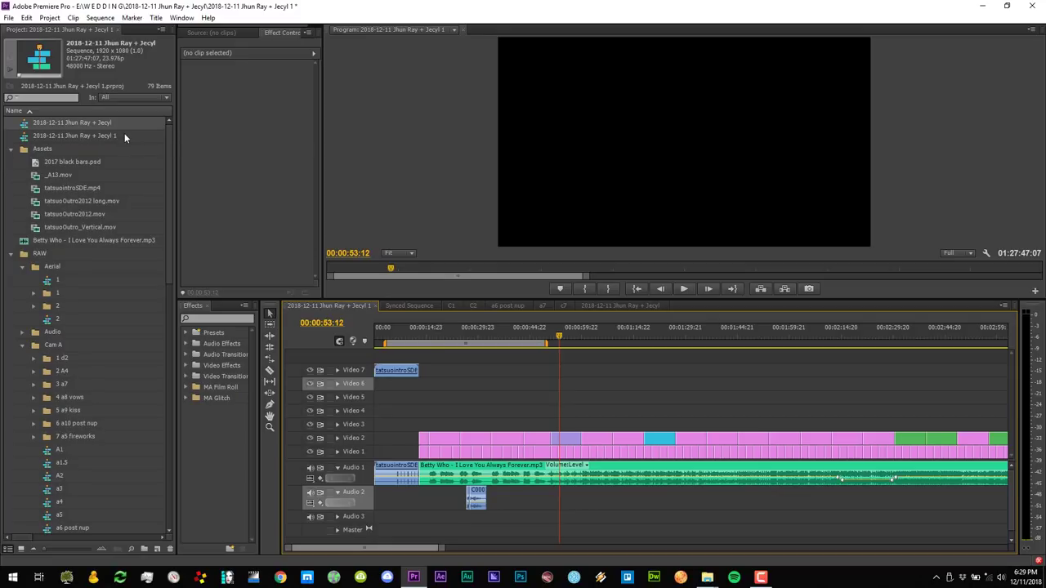
- Rename the working edit sequence in the project, removing the trailing 1 from its name
{"action": "left_click", "coordinate": [116, 138]}
{"action": "left_click", "coordinate": [116, 137]}
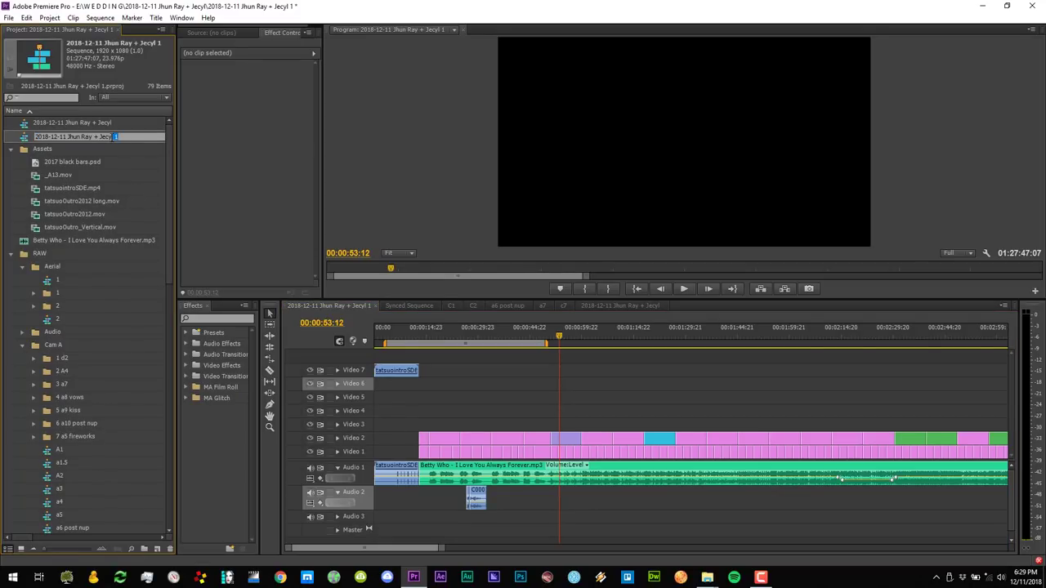
{"action": "key", "text": "Return"}
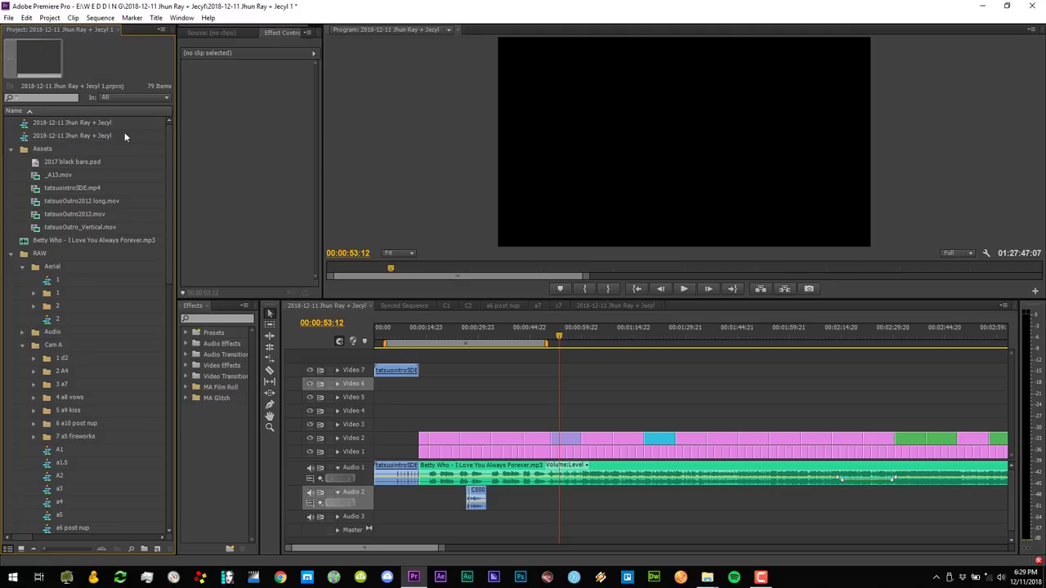
- Paste the edited clips into the colour-labelled sequence at the start of the song, on Video 3 and Video 4
{"action": "double_click", "coordinate": [107, 123]}
{"action": "left_click", "coordinate": [396, 344]}
{"action": "key", "text": "ctrl+v"}
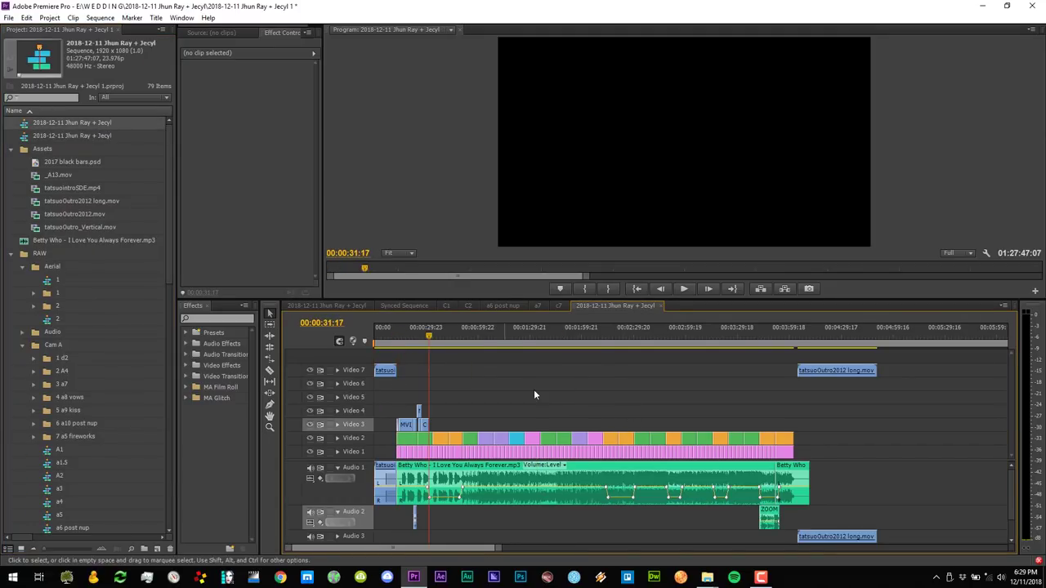
- Shift all the pasted clips and their audio about half a second later, and play the opening after the intro
{"action": "key", "text": "equal"}
{"action": "key", "text": "equal"}
{"action": "left_click", "coordinate": [473, 341]}
{"action": "left_click", "coordinate": [458, 339]}
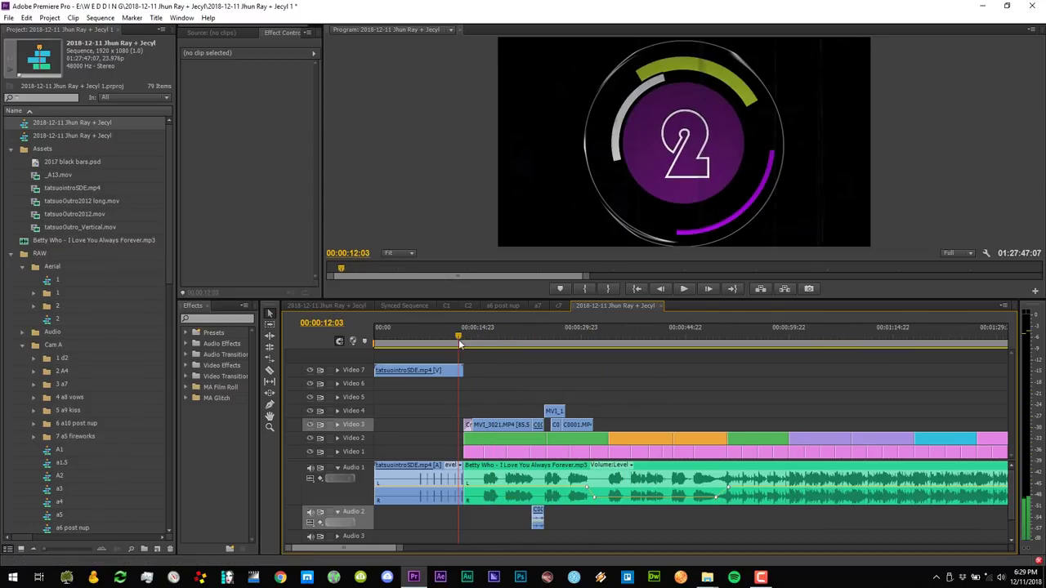
{"action": "left_click_drag", "start_coordinate": [595, 384], "coordinate": [515, 431]}
{"action": "key", "text": "space"}
{"action": "left_click", "coordinate": [647, 410]}
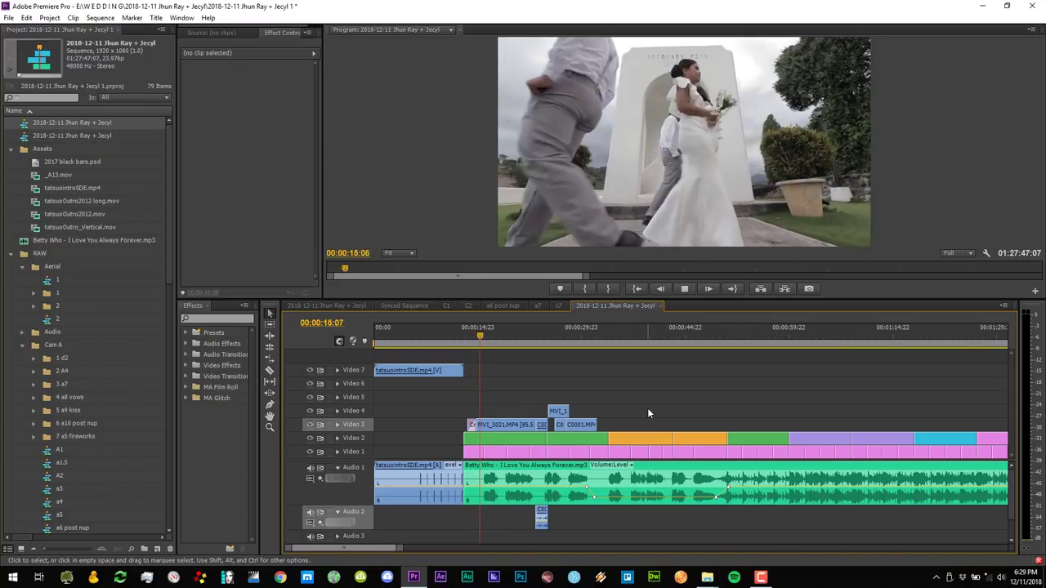
{"action": "key", "text": "space"}
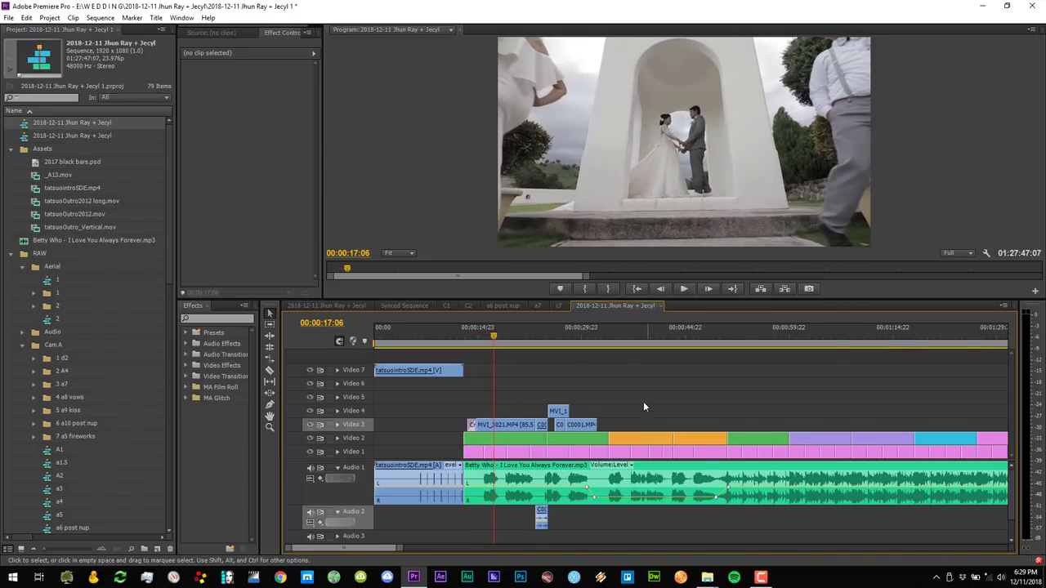
- Shift the pasted clips about another second later against the song, and play back the start of the first clip
{"action": "key", "text": "="}
{"action": "left_click_drag", "start_coordinate": [827, 380], "coordinate": [676, 424]}
{"action": "left_click_drag", "start_coordinate": [674, 425], "coordinate": [686, 427]}
{"action": "left_click", "coordinate": [575, 336]}
{"action": "key", "text": "space"}
{"action": "left_click", "coordinate": [685, 389]}
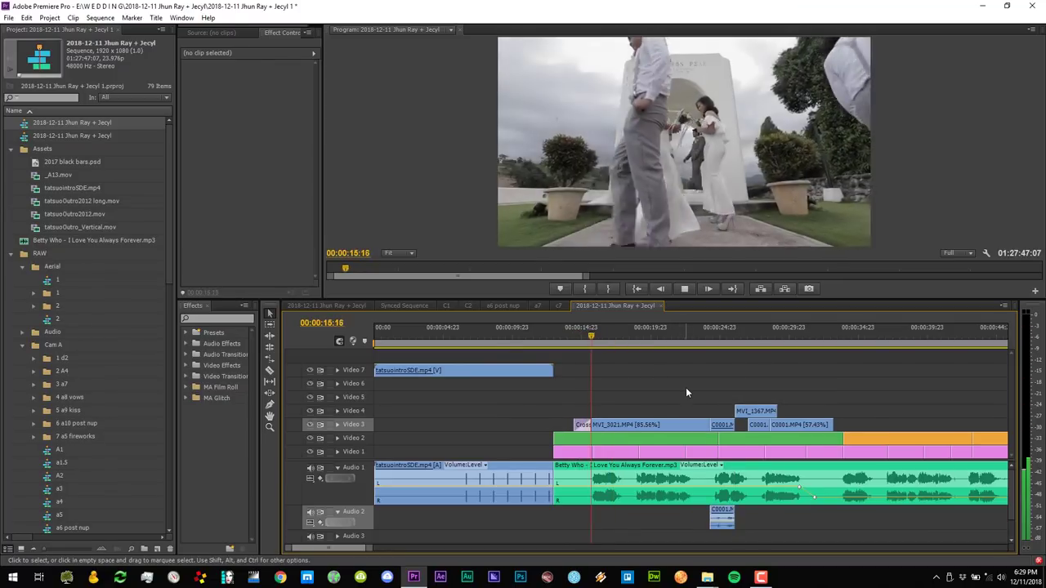
{"action": "key", "text": "space"}
- Trim about one second off the start of MVI_3021.MP4, and play from its dissolve through the fireworks clips
{"action": "key", "text": "="}
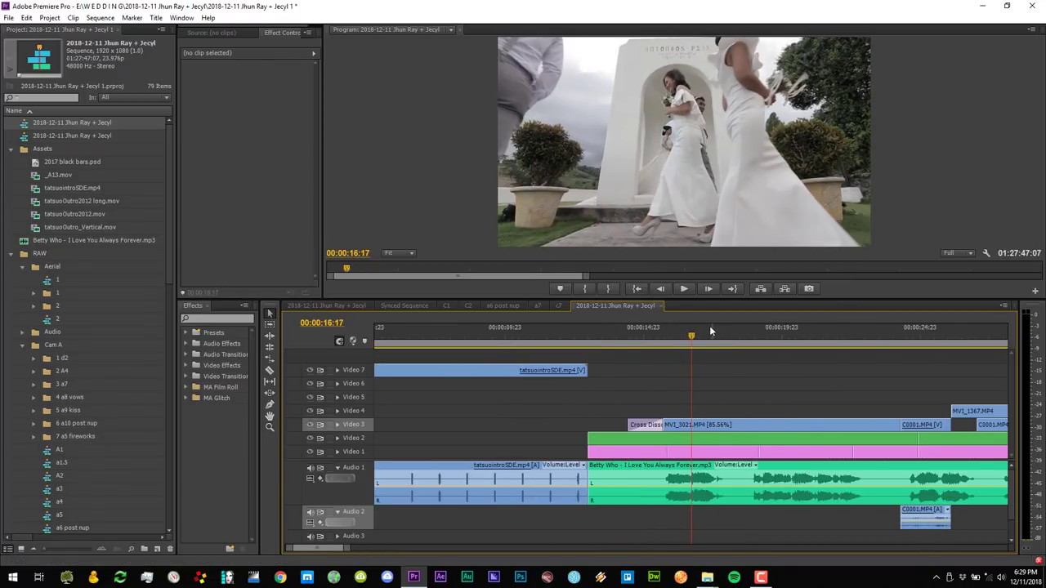
{"action": "left_click_drag", "start_coordinate": [711, 331], "coordinate": [683, 338]}
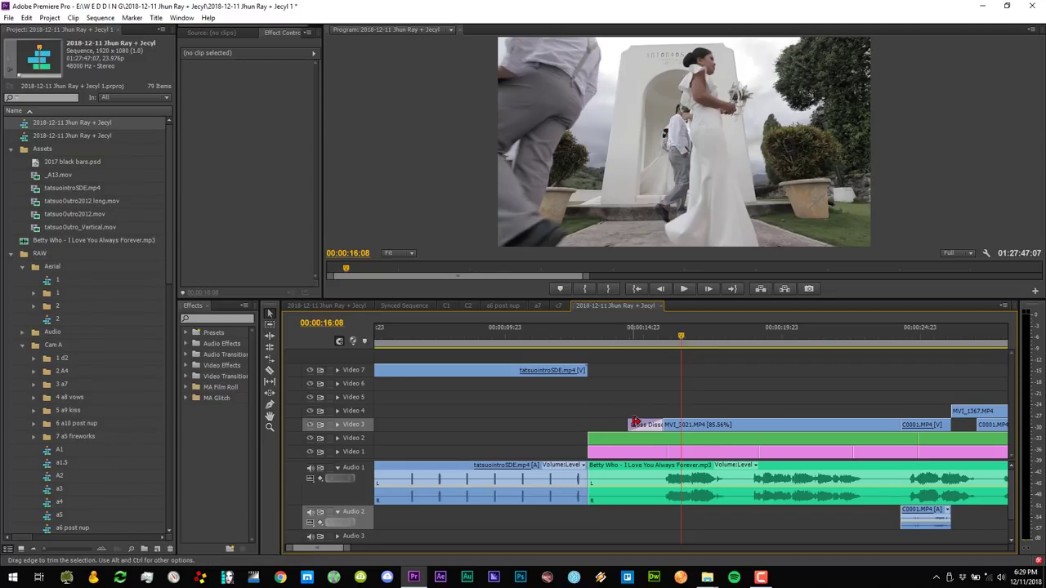
{"action": "left_click_drag", "start_coordinate": [630, 425], "coordinate": [659, 417]}
{"action": "left_click_drag", "start_coordinate": [666, 336], "coordinate": [649, 340]}
{"action": "key", "text": "space"}
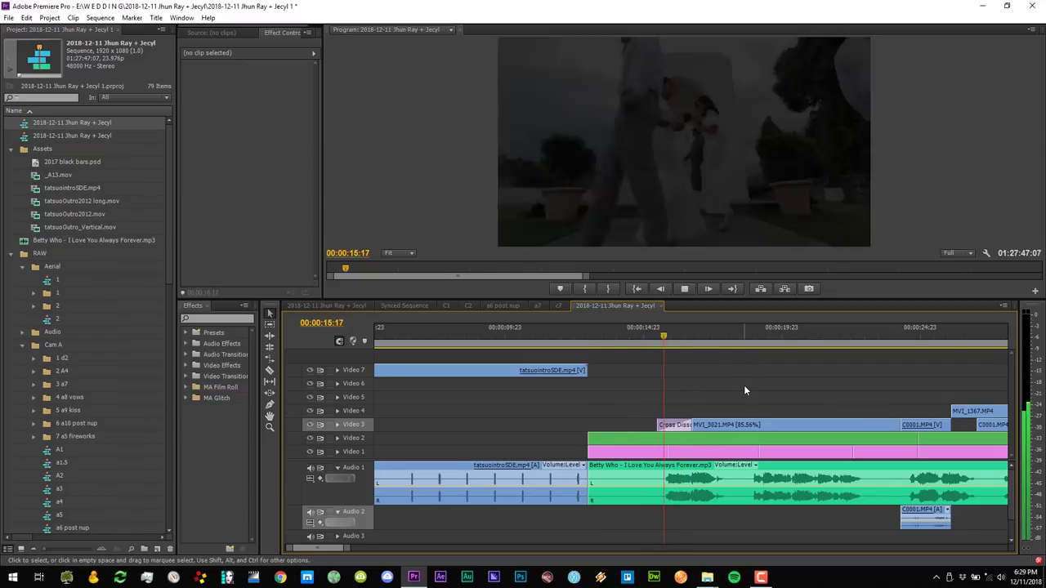
{"action": "key", "text": "minus"}
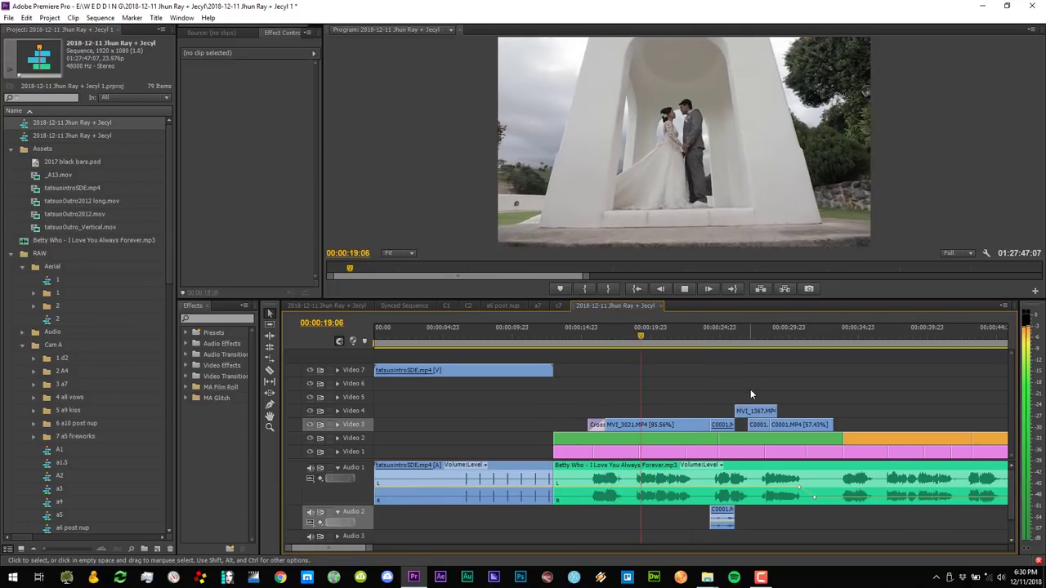
{"action": "key", "text": "minus"}
{"action": "key", "text": "equal"}
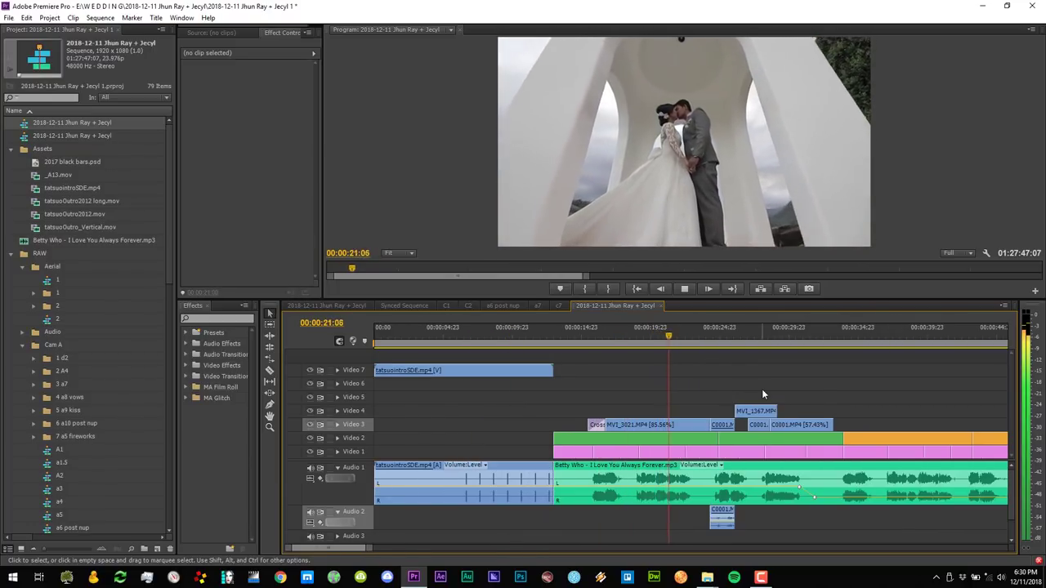
{"action": "key", "text": "minus"}
{"action": "key", "text": "equal"}
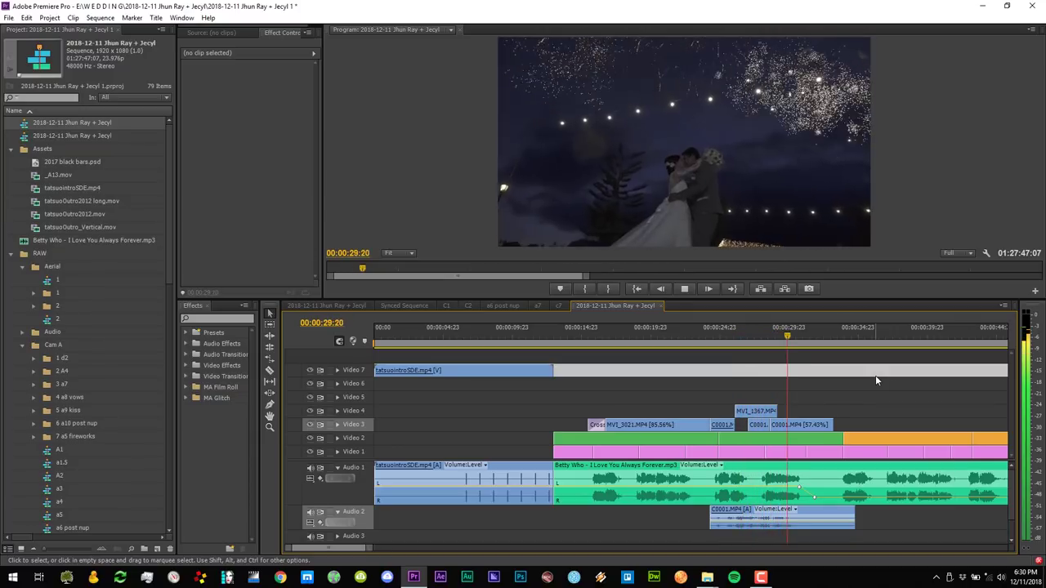
- Cut off the end of the last fireworks clip and its Audio 2 sound at about 00:00:31:19, and save the project
{"action": "scroll", "coordinate": [876, 379], "scroll_direction": "up", "scroll_amount": 2}
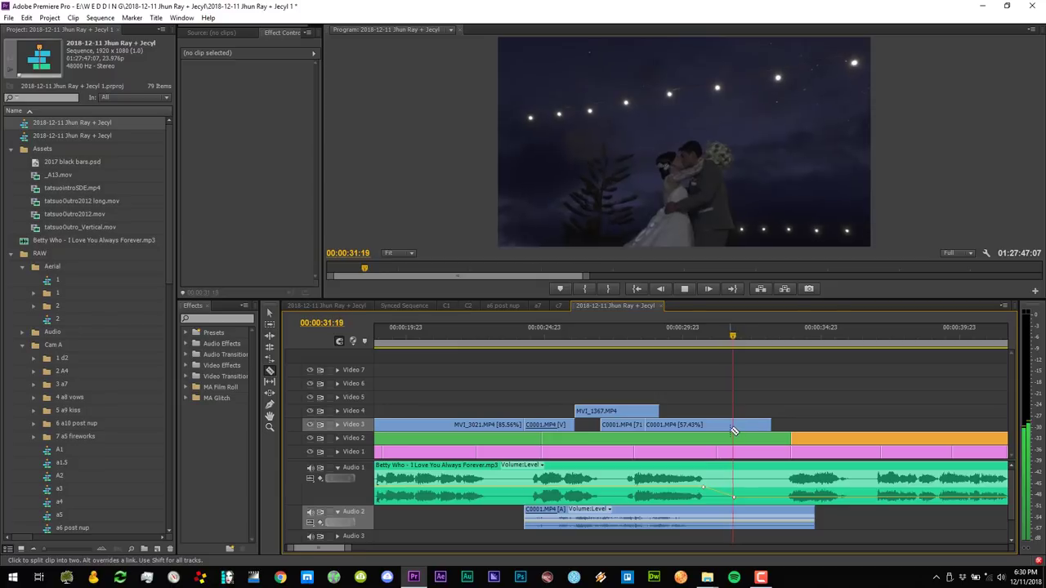
{"action": "key", "text": "Delete"}
{"action": "key", "text": "c"}
{"action": "left_click", "coordinate": [727, 517]}
{"action": "key", "text": "v"}
{"action": "left_click", "coordinate": [764, 516]}
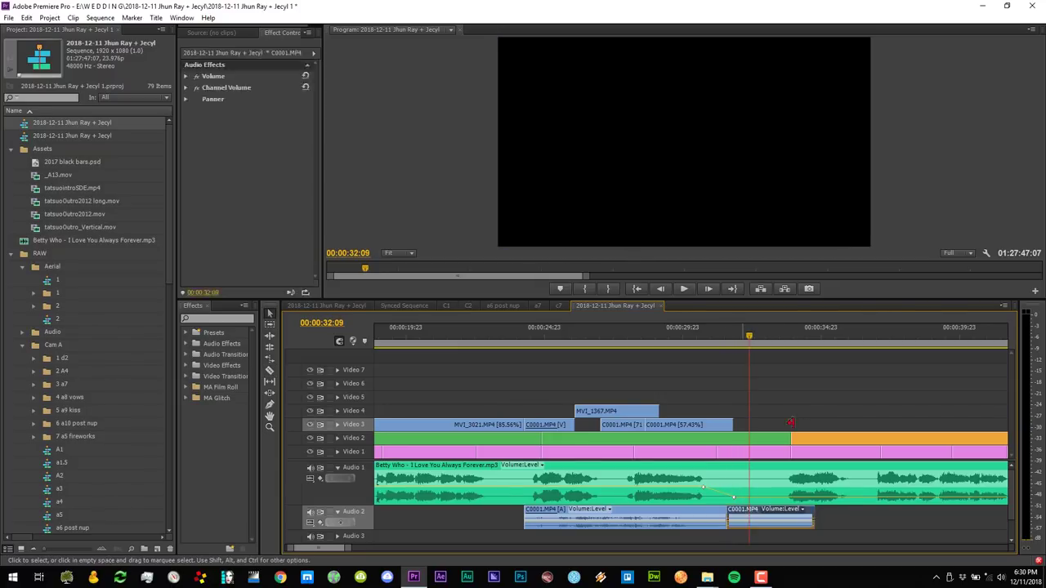
{"action": "key", "text": "Delete"}
{"action": "key", "text": "minus"}
{"action": "key", "text": "minus"}
{"action": "key", "text": "ctrl+s"}
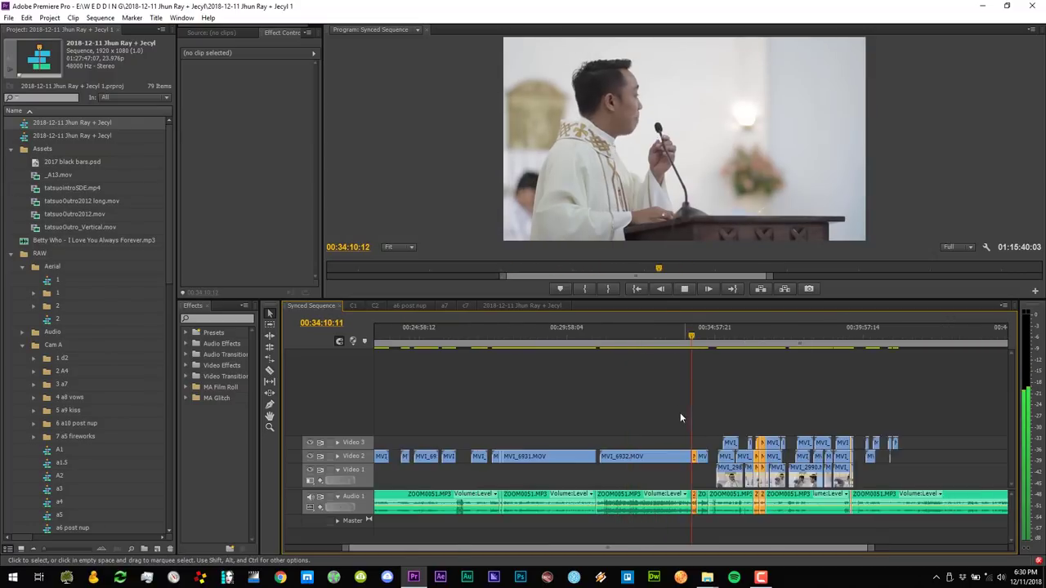
- In Synced Sequence, select and copy the short MVI_6932.MOV speech section with its ZOOM0051.MP3 audio near 00:34:11
{"action": "key", "text": "="}
{"action": "key", "text": "="}
{"action": "key", "text": "="}
{"action": "key", "text": "="}
{"action": "key", "text": "="}
{"action": "key", "text": "space"}
{"action": "left_click", "coordinate": [722, 504]}
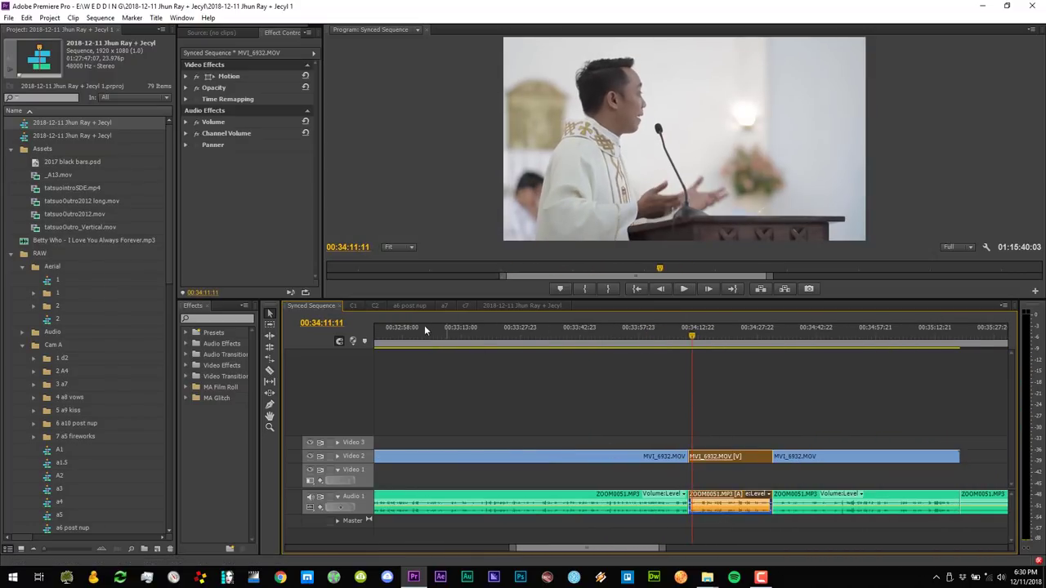
- Return to the colour-labelled sequence and move the edited clips up to Video 7 and Video 8, with their audio on Audio 3
{"action": "left_click", "coordinate": [515, 305]}
{"action": "left_click", "coordinate": [515, 305]}
{"action": "key", "text": "="}
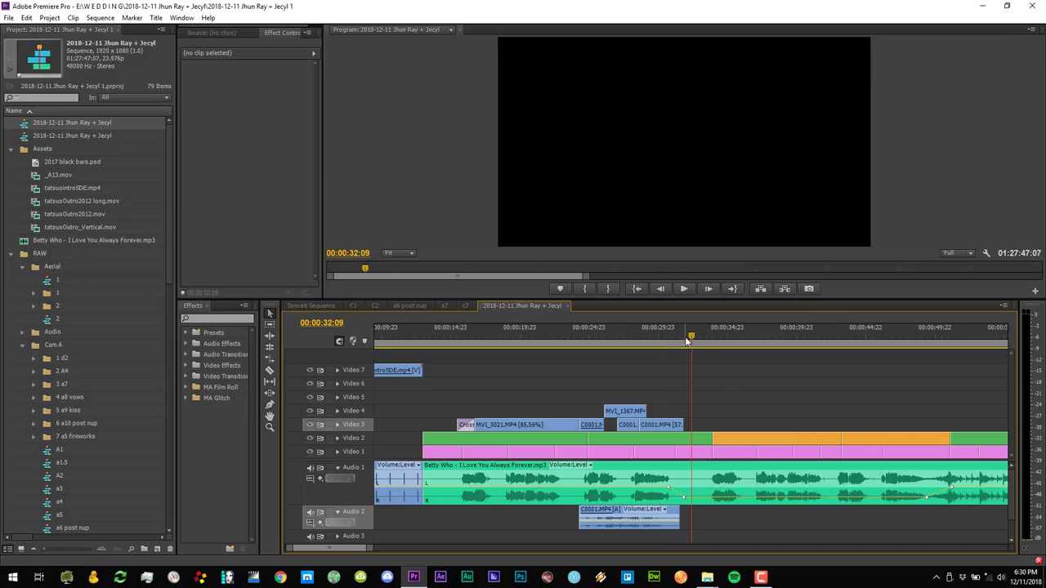
{"action": "left_click_drag", "start_coordinate": [521, 425], "coordinate": [527, 382]}
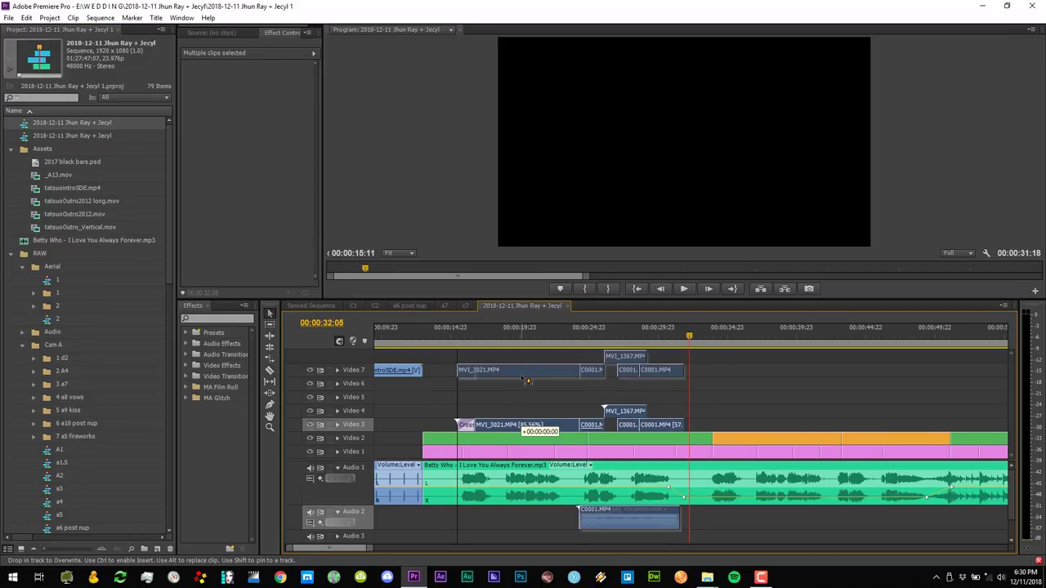
{"action": "left_click", "coordinate": [513, 393]}
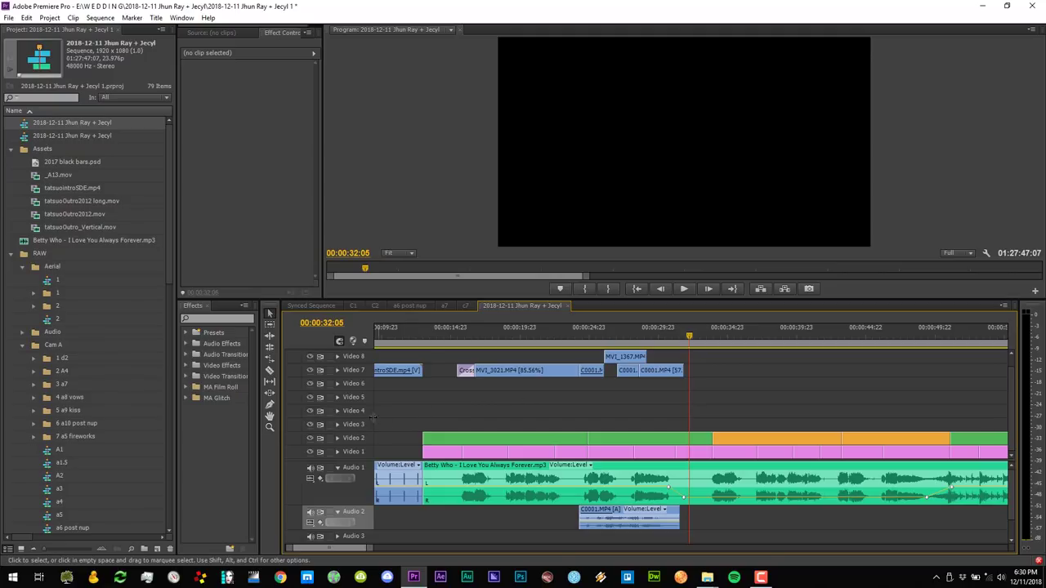
{"action": "left_click", "coordinate": [366, 423]}
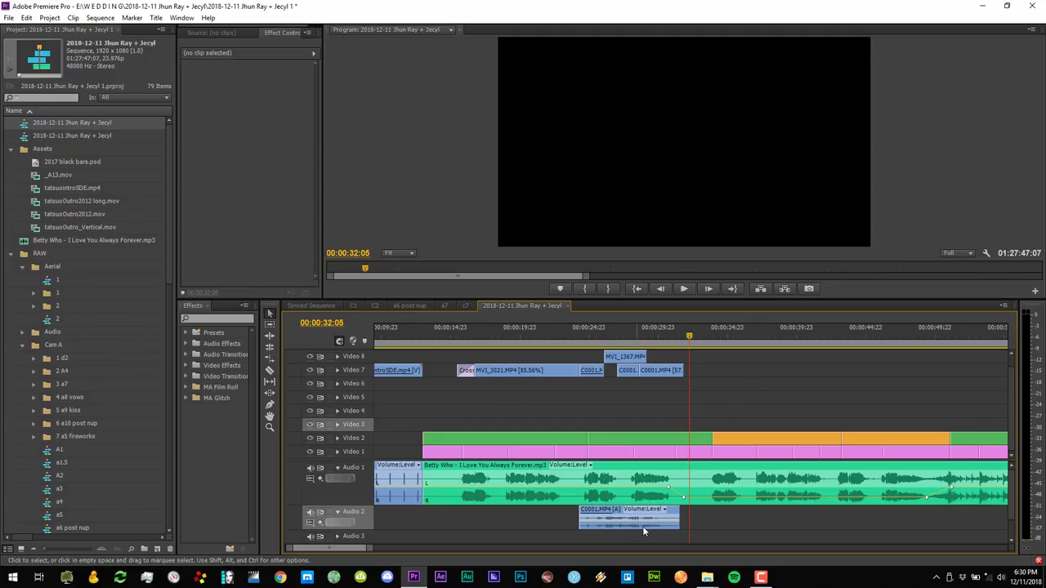
{"action": "left_click_drag", "start_coordinate": [648, 524], "coordinate": [654, 541]}
- Paste the copied speech clip at 00:00:32:05 onto Video 3 and Audio 2
{"action": "left_click", "coordinate": [746, 350]}
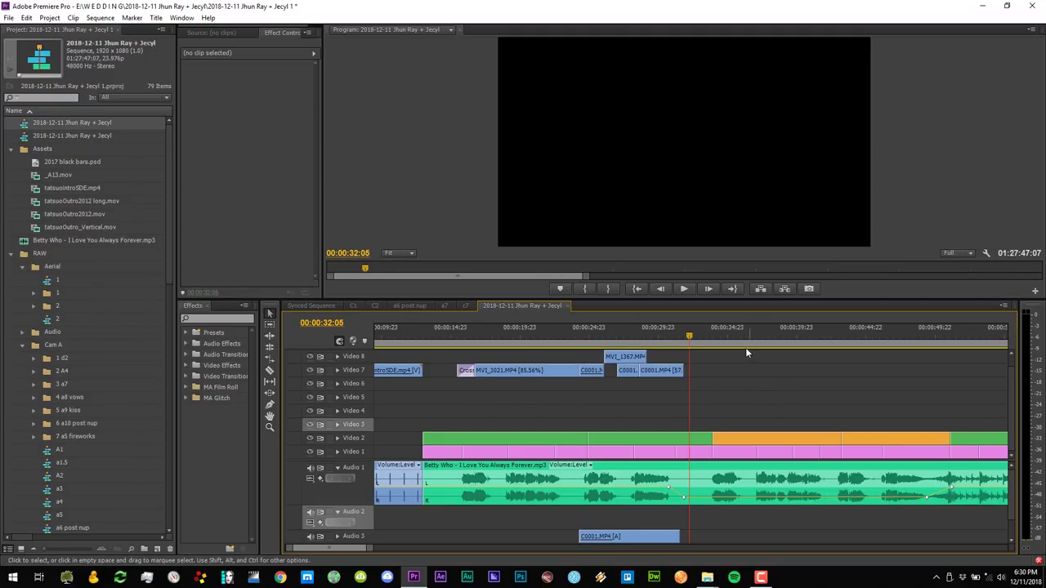
{"action": "key", "text": "ctrl+v"}
{"action": "key", "text": "minus"}
{"action": "left_click", "coordinate": [718, 506]}
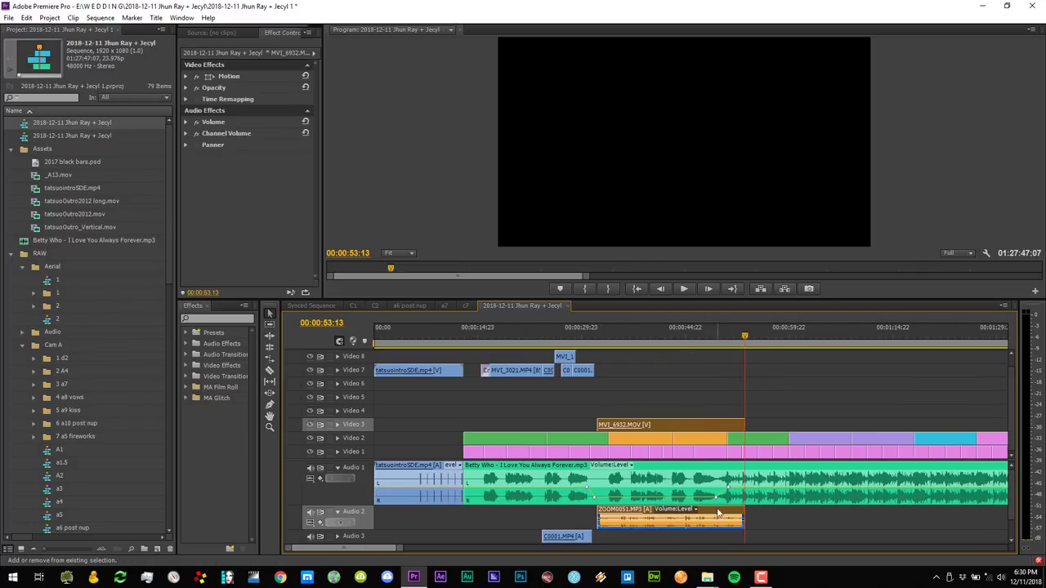
- Move the speech clip earlier so it starts at 00:00:31:13, where the fireworks clip's audio ends
{"action": "left_click", "coordinate": [677, 407]}
{"action": "left_click", "coordinate": [595, 338]}
{"action": "key", "text": "equal"}
{"action": "key", "text": "equal"}
{"action": "left_click_drag", "start_coordinate": [829, 427], "coordinate": [805, 426]}
{"action": "left_click", "coordinate": [831, 393]}
{"action": "key", "text": "minus"}
{"action": "key", "text": "equal"}
{"action": "key", "text": "minus"}
- Raise the speech clip's audio gain by 15 dB
{"action": "left_click", "coordinate": [801, 518]}
{"action": "key", "text": "minus"}
{"action": "key", "text": "g"}
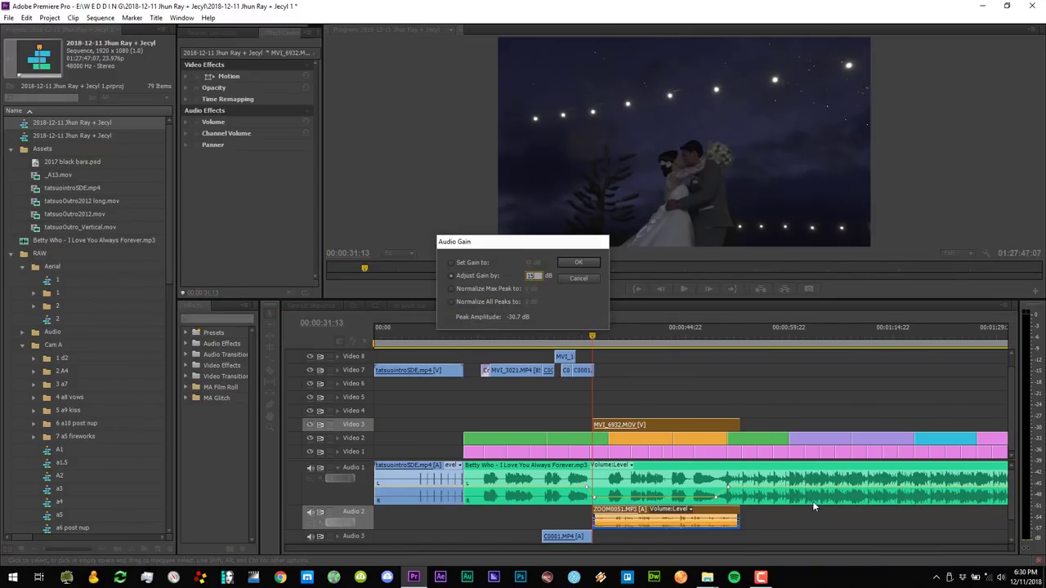
{"action": "key", "text": "Return"}
{"action": "left_click", "coordinate": [825, 417]}
{"action": "key", "text": "equal"}
{"action": "key", "text": "equal"}
{"action": "key", "text": "minus"}
{"action": "left_click", "coordinate": [780, 421]}
{"action": "key", "text": "minus"}
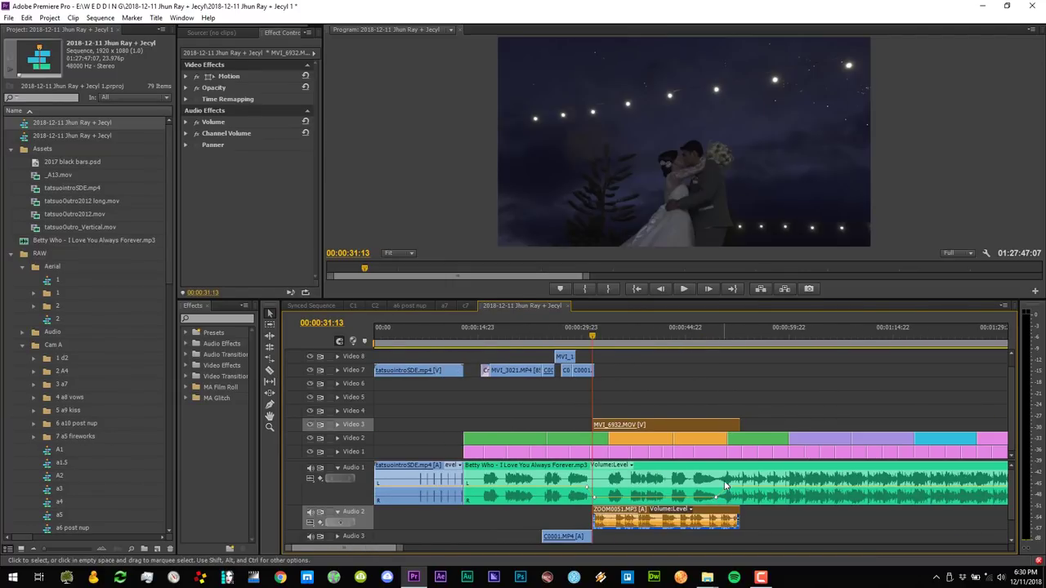
- Adjust the speech clip's audio gain by -5 dB
{"action": "left_click", "coordinate": [689, 371]}
{"action": "key", "text": "equal"}
{"action": "key", "text": "equal"}
{"action": "key", "text": "equal"}
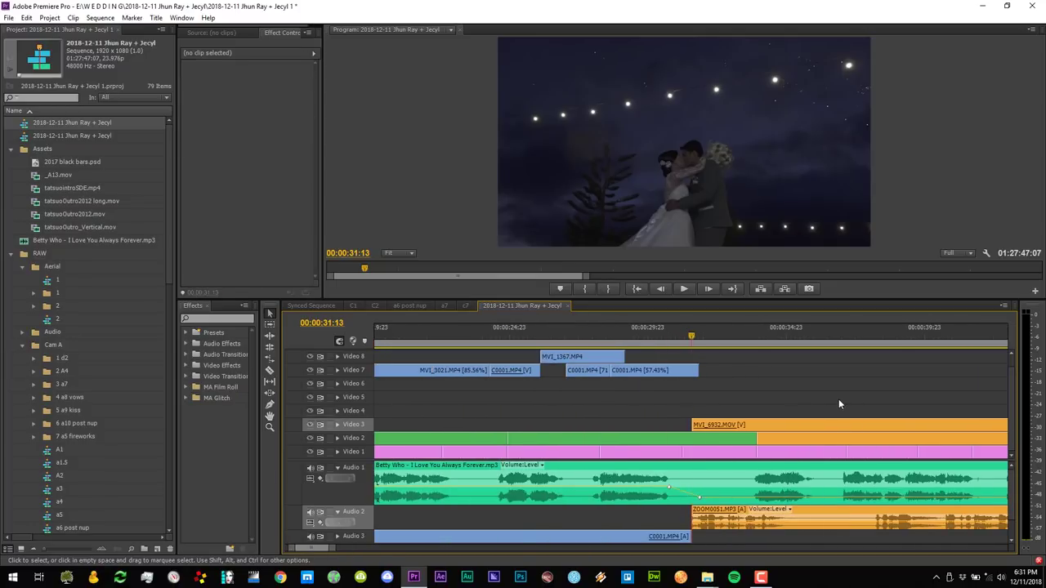
{"action": "left_click", "coordinate": [744, 424]}
{"action": "key", "text": "g"}
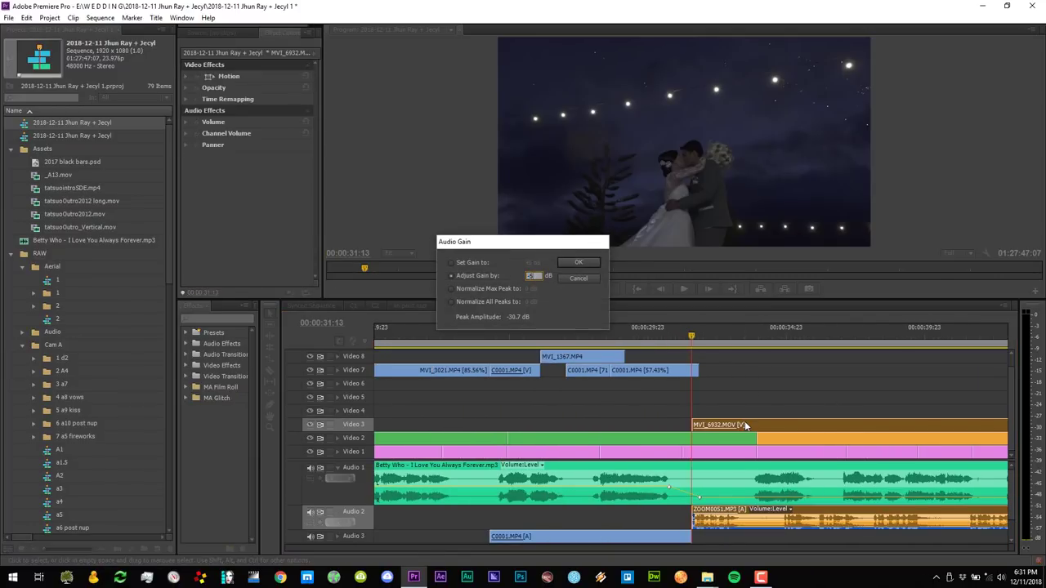
{"action": "key", "text": "Return"}
- Cut out the silent pause after the speech clip's first phrase and close the gap on Video 3 and Audio 2
{"action": "left_click", "coordinate": [785, 400]}
{"action": "key", "text": "equal"}
{"action": "key", "text": "c"}
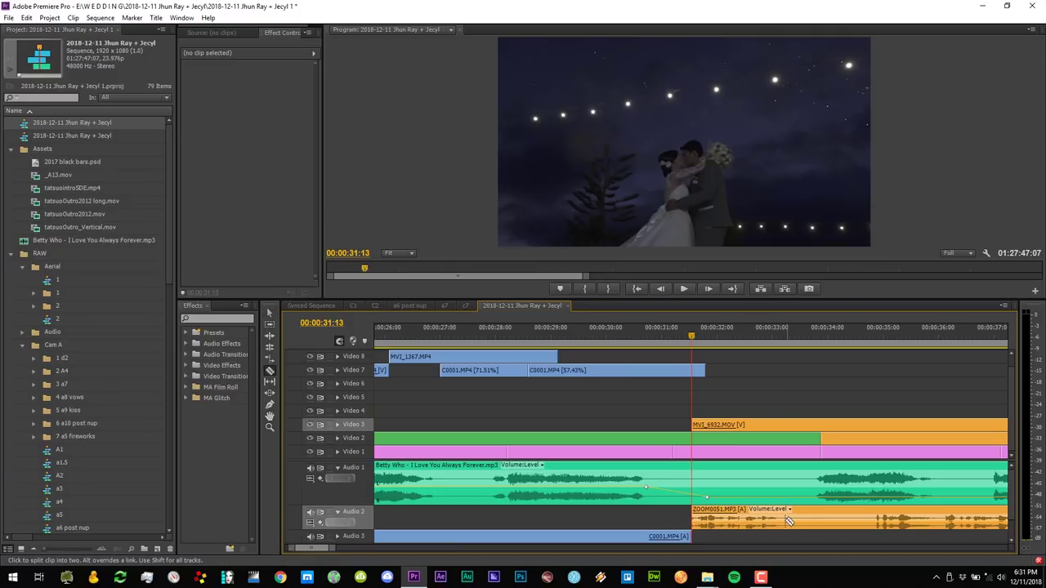
{"action": "left_click", "coordinate": [867, 523]}
{"action": "key", "text": "v"}
{"action": "left_click_drag", "start_coordinate": [885, 425], "coordinate": [808, 425]}
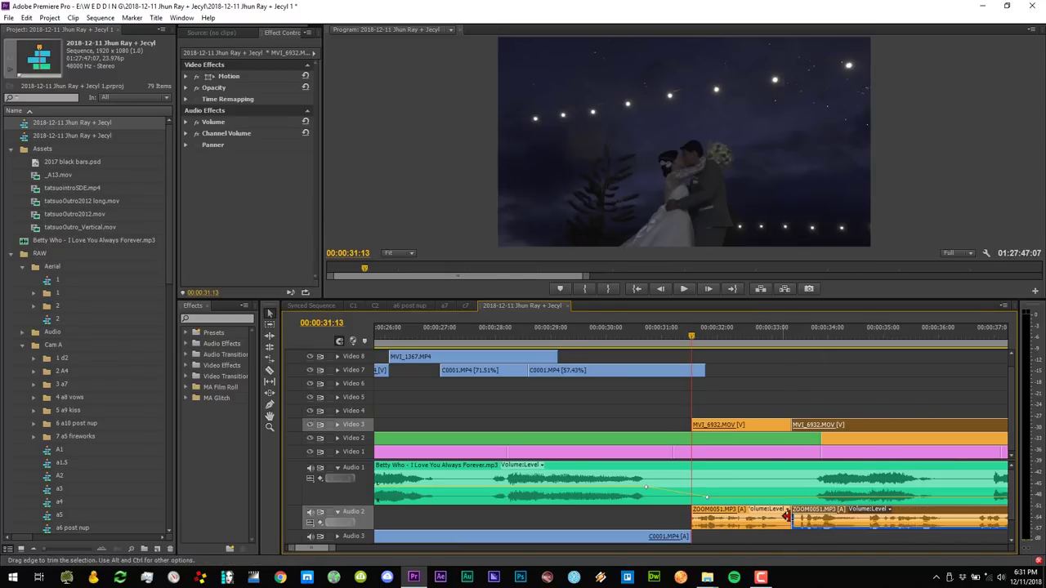
{"action": "left_click", "coordinate": [849, 401]}
{"action": "key", "text": "minus"}
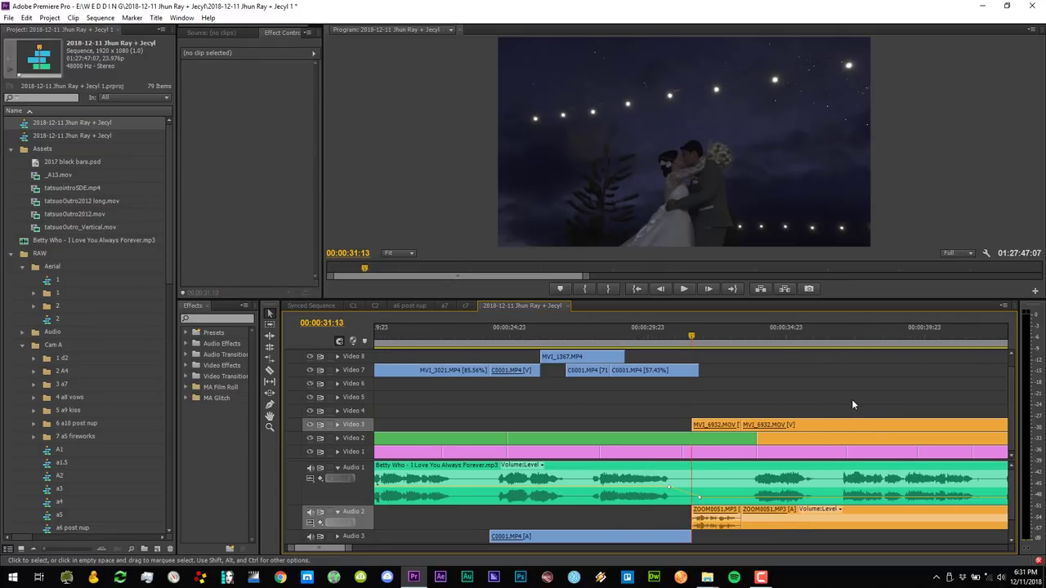
- Split the speech clip before the phrase near 00:00:36:16 and pull the remainder earlier to remove the second pause
{"action": "key", "text": "equal"}
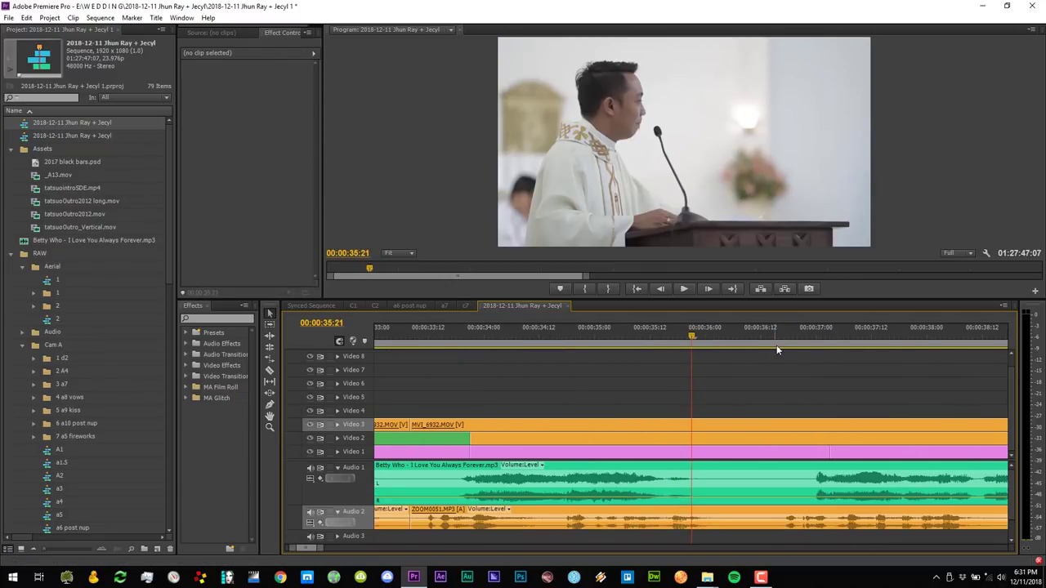
{"action": "left_click", "coordinate": [778, 515]}
{"action": "key", "text": "v"}
{"action": "left_click", "coordinate": [800, 421]}
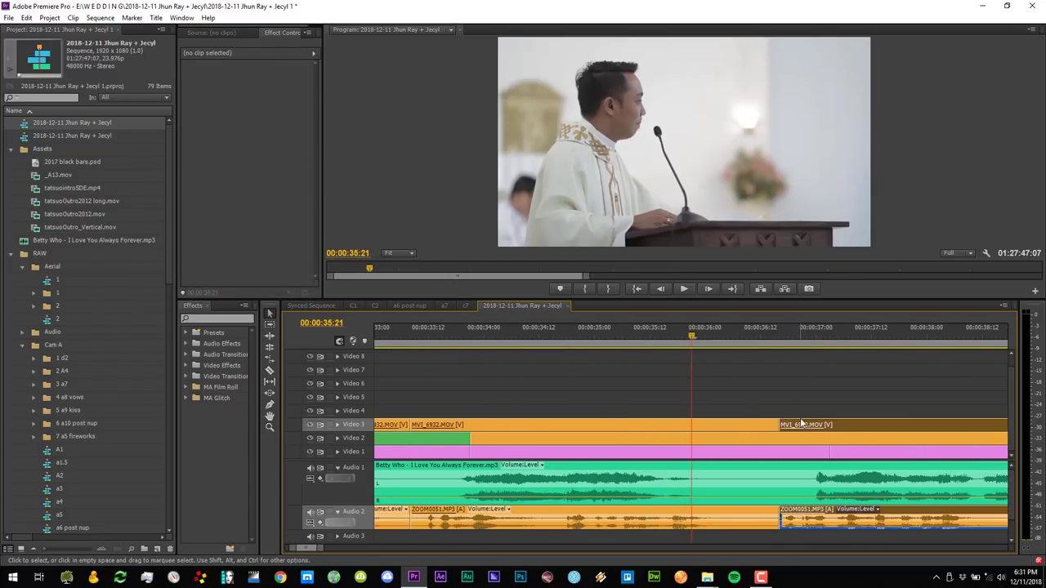
{"action": "left_click_drag", "start_coordinate": [807, 425], "coordinate": [766, 429]}
{"action": "key", "text": "minus"}
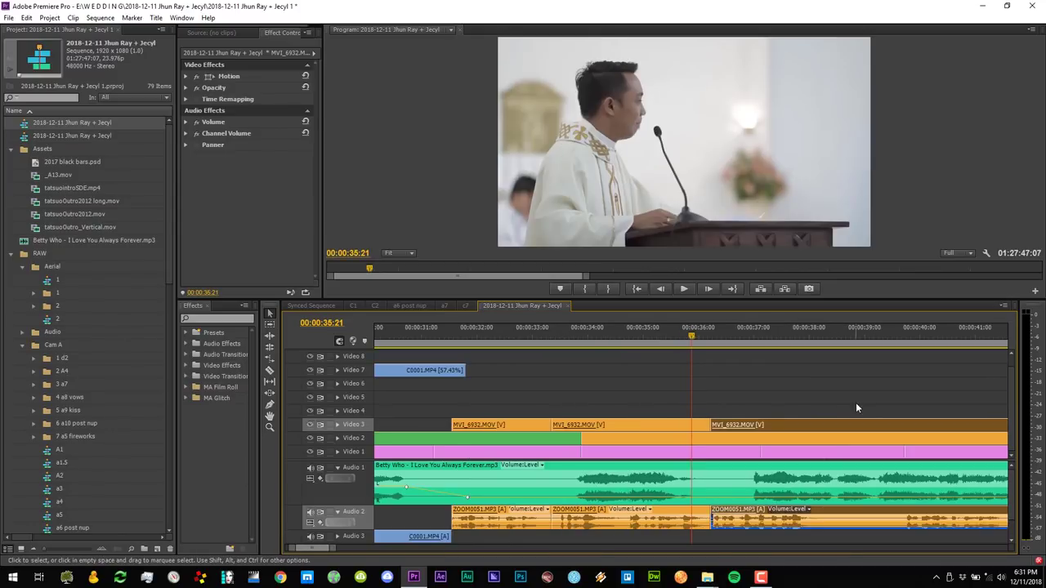
- Cut out the speech pause before about 00:00:39:16 and move the last section earlier against the preceding one
{"action": "left_click", "coordinate": [846, 364]}
{"action": "left_click", "coordinate": [892, 342]}
{"action": "key", "text": "c"}
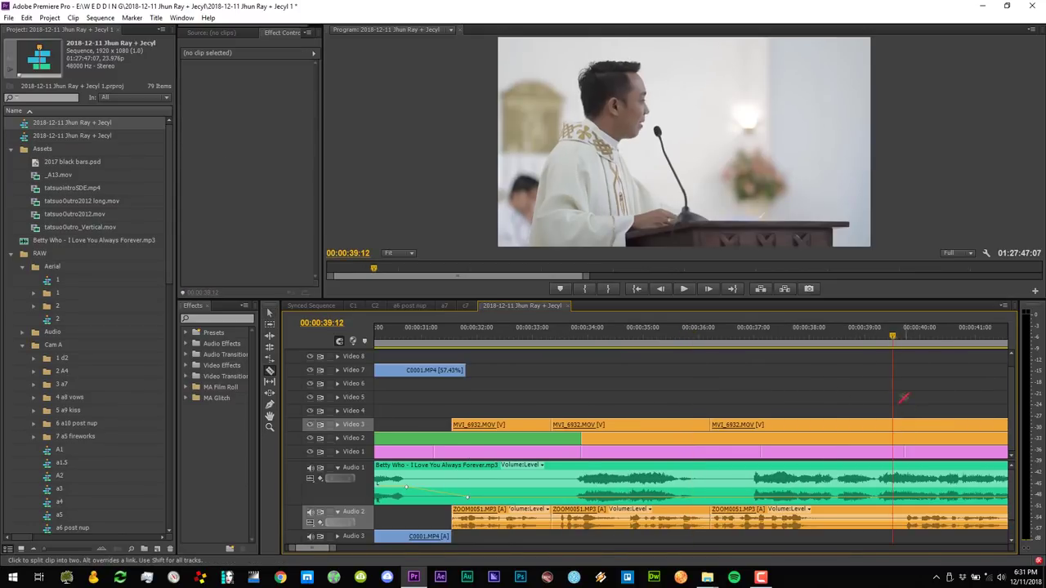
{"action": "key", "text": "equal"}
{"action": "key", "text": "v"}
{"action": "left_click", "coordinate": [710, 337]}
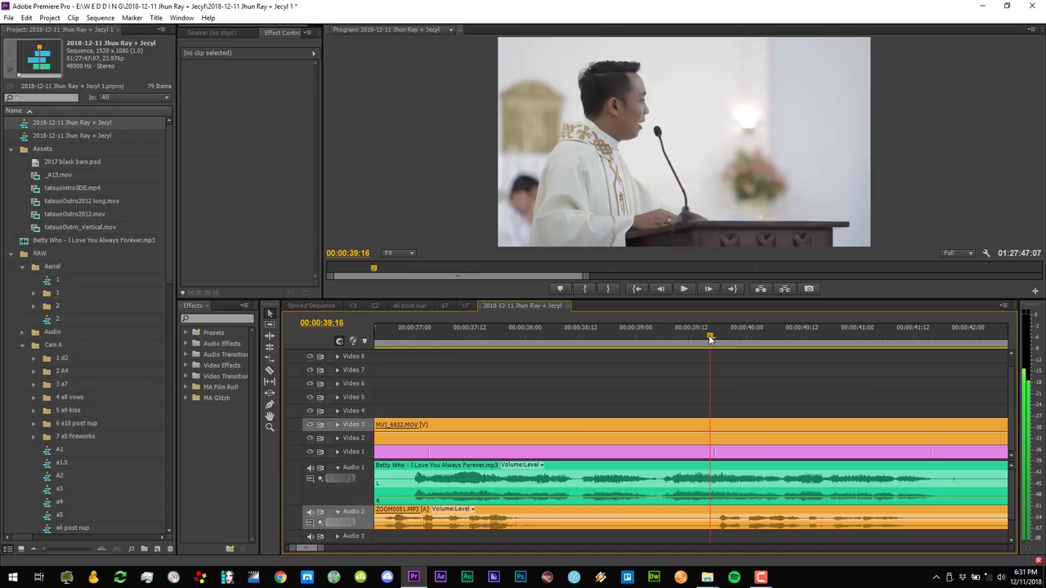
{"action": "left_click_drag", "start_coordinate": [752, 426], "coordinate": [609, 433]}
{"action": "key", "text": "minus"}
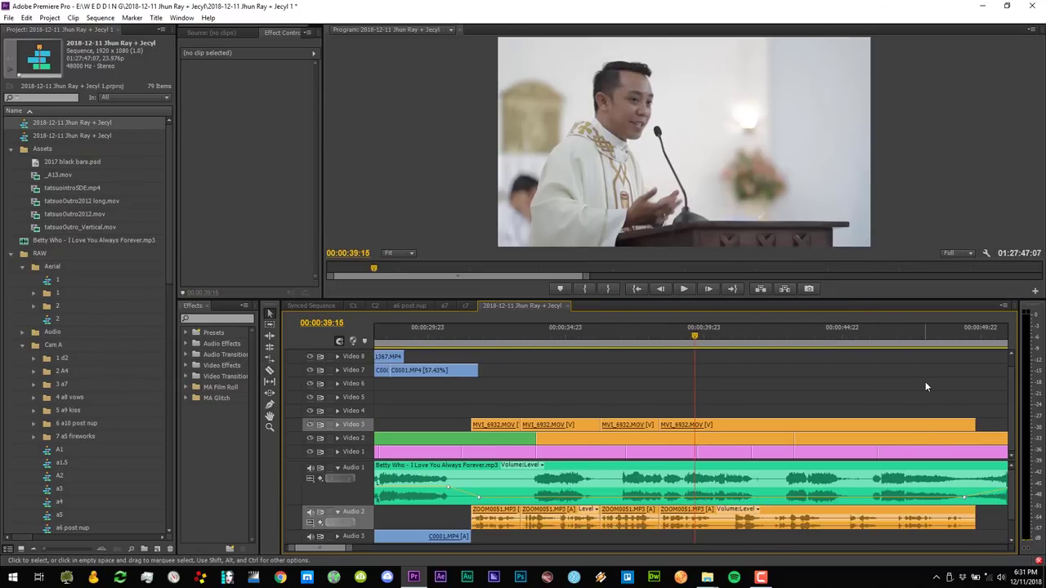
- Play back the tightened speech section over the song from just before its start on Video 3
{"action": "key", "text": "minus"}
{"action": "left_click", "coordinate": [770, 367]}
{"action": "key", "text": "equal"}
{"action": "left_click", "coordinate": [803, 399]}
{"action": "key", "text": "minus"}
{"action": "left_click_drag", "start_coordinate": [678, 347], "coordinate": [573, 349]}
{"action": "key", "text": "space"}
{"action": "key", "text": "minus"}
{"action": "key", "text": "minus"}
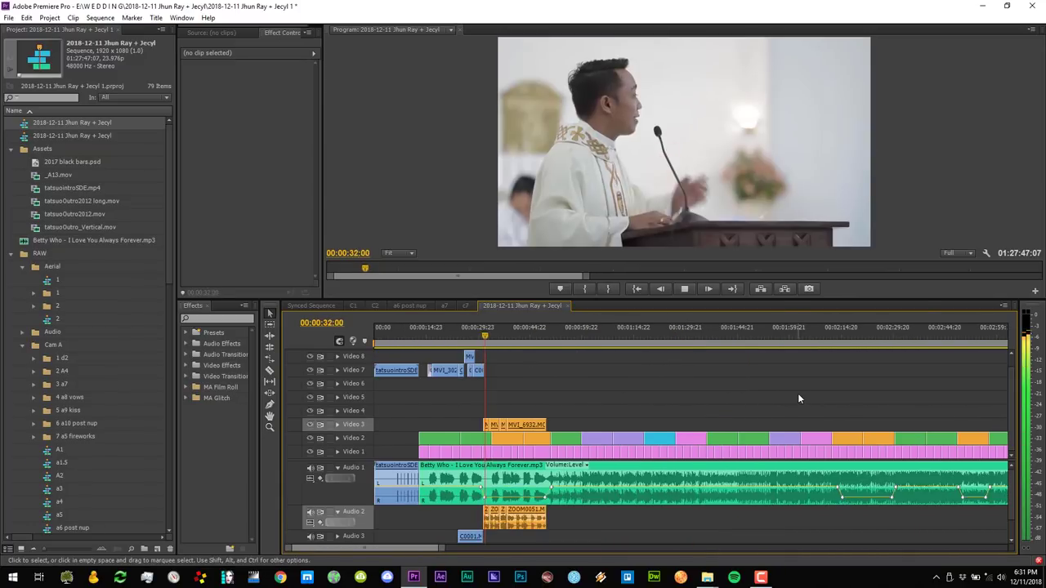
{"action": "key", "text": "equal"}
{"action": "key", "text": "equal"}
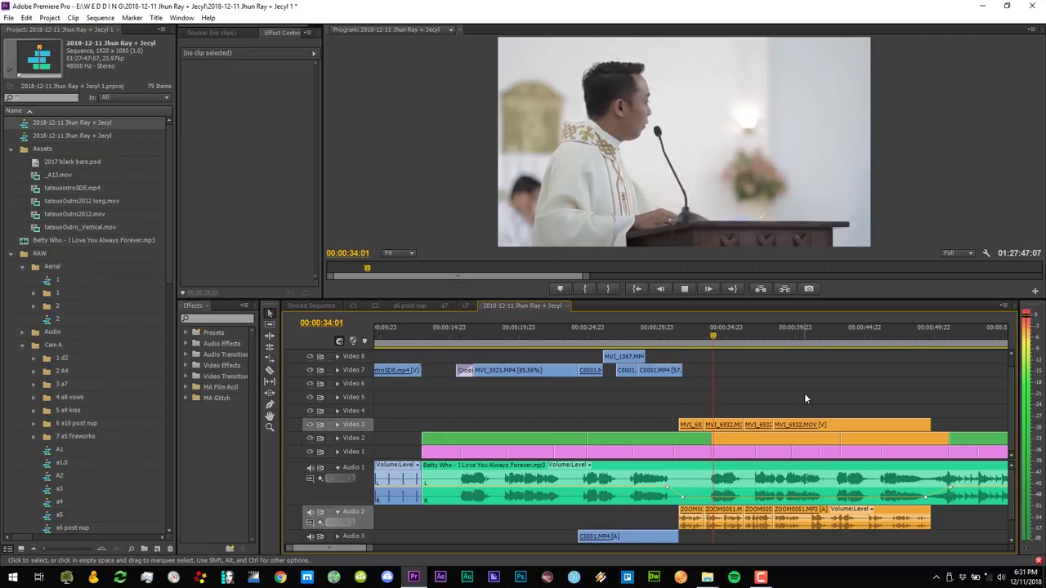
- Review the rest of the tightened speech up to about 00:00:51:14 and save the project
{"action": "scroll", "coordinate": [825, 393], "scroll_direction": "down", "scroll_amount": 1}
{"action": "key", "text": "minus"}
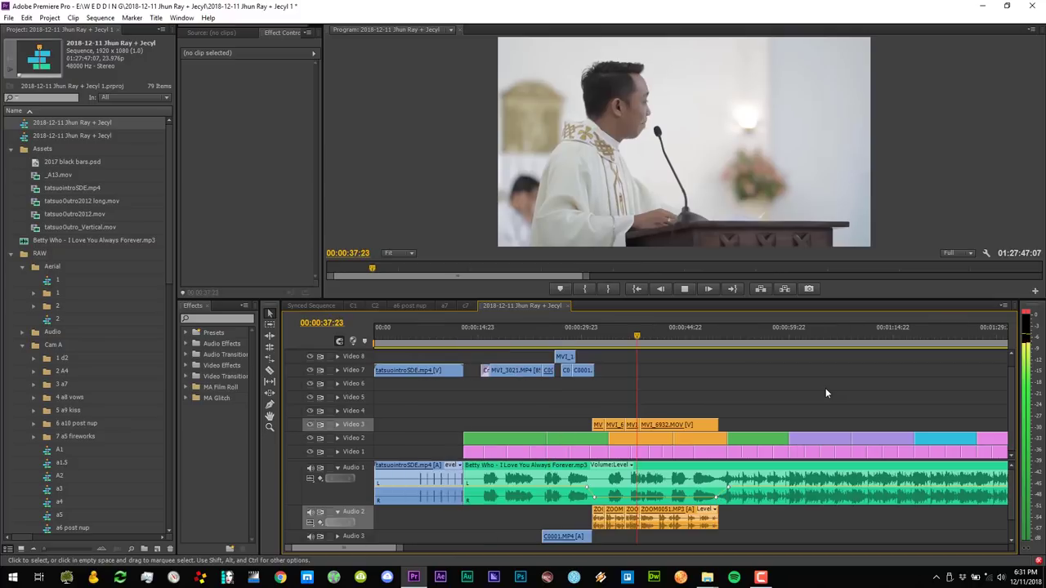
{"action": "key", "text": "equal"}
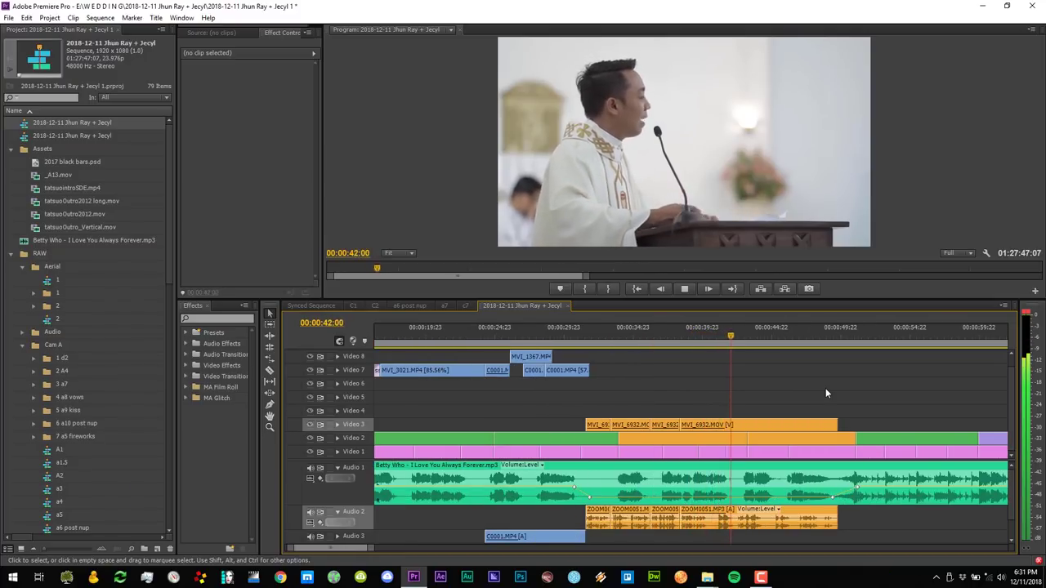
{"action": "key", "text": "minus"}
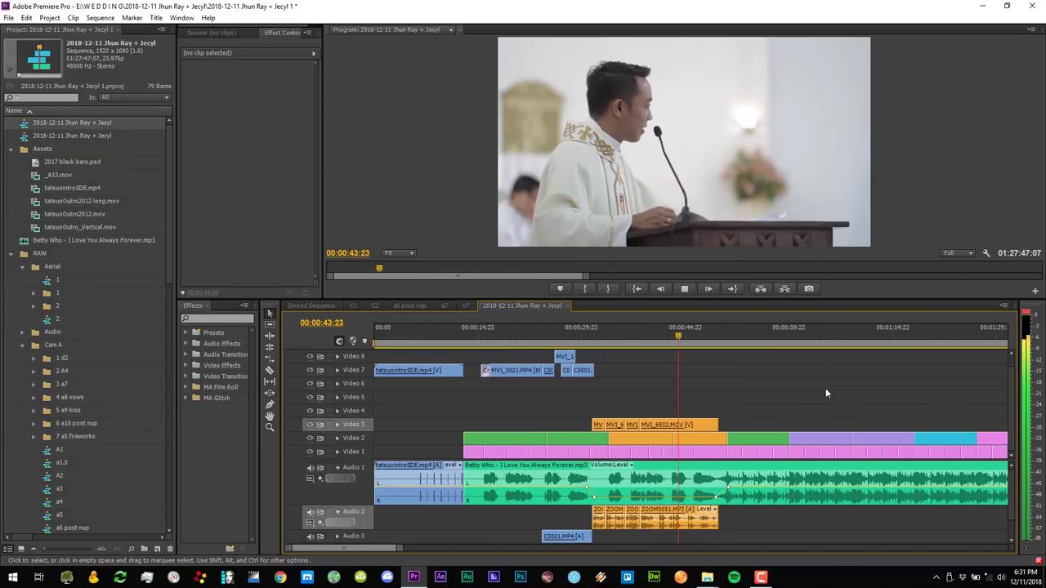
{"action": "key", "text": "minus"}
{"action": "key", "text": "equal"}
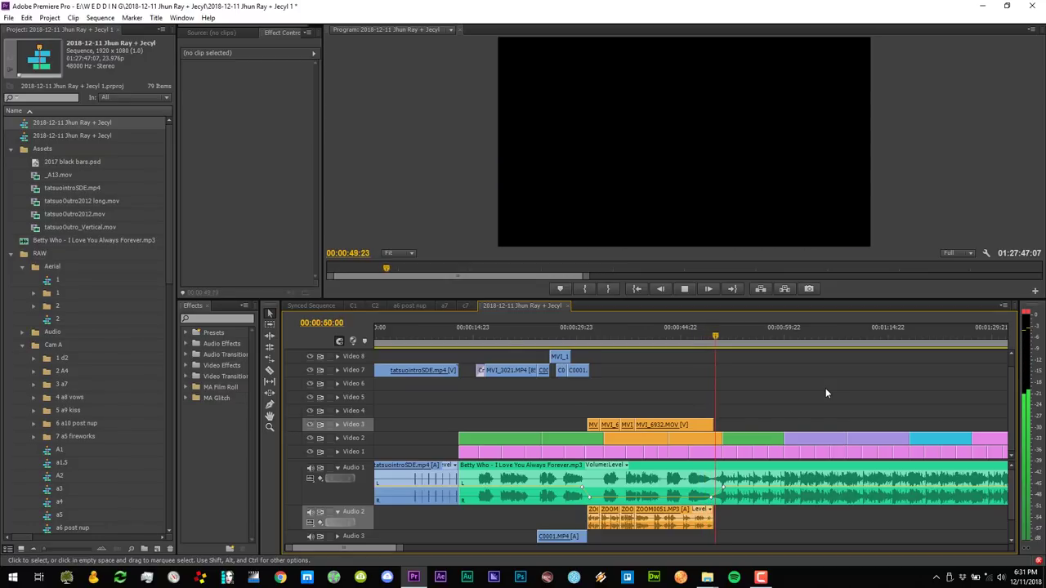
{"action": "key", "text": "minus"}
{"action": "key", "text": "equal"}
{"action": "key", "text": "minus"}
{"action": "key", "text": "minus"}
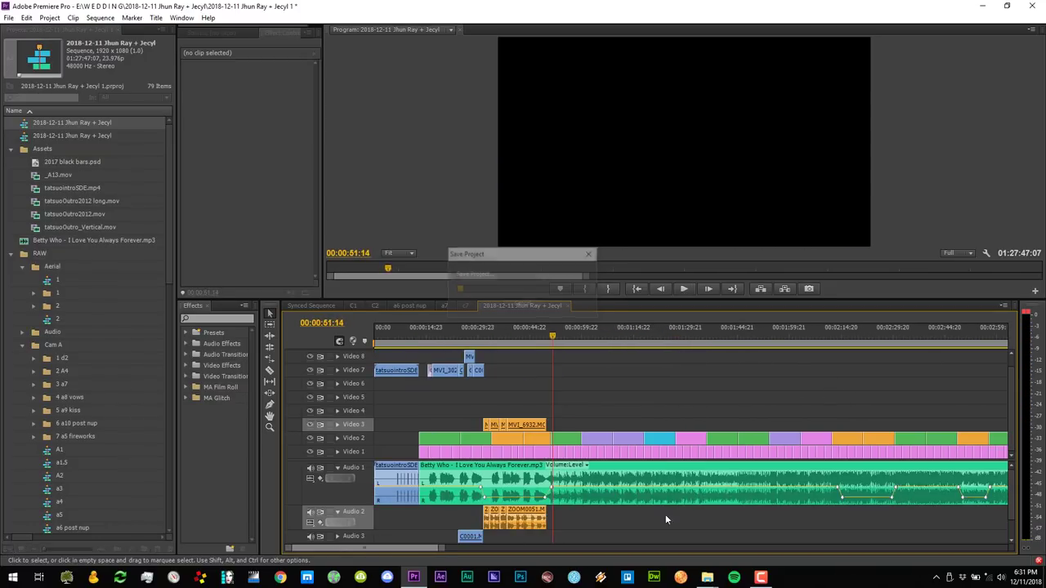
{"action": "key", "text": "ctrl+s"}
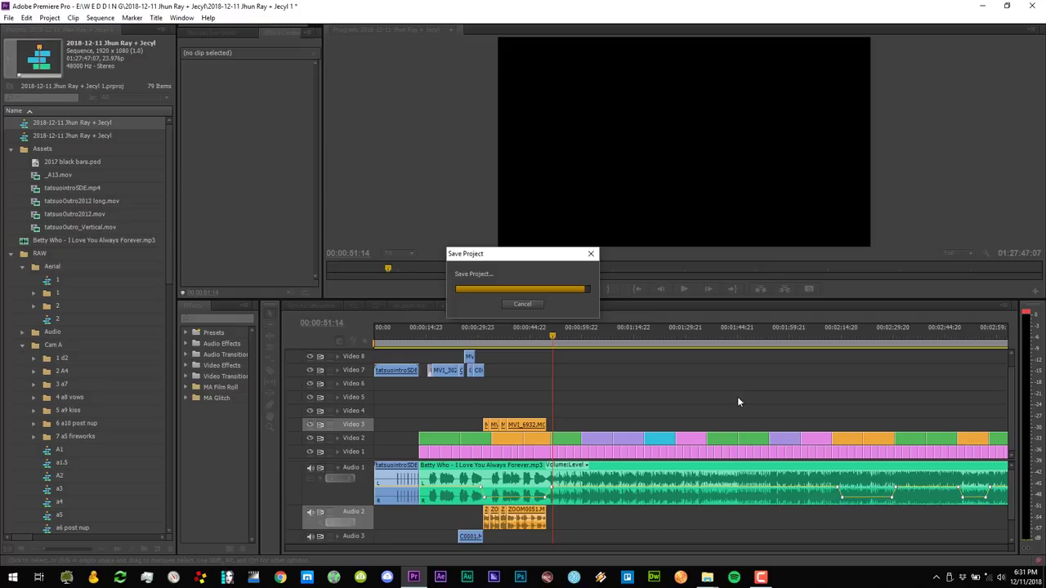
- Browse the colour-labelled footage sections of the whole sequence and examine the drone shots of the church in the Aerial section
{"action": "key", "text": "backslash"}
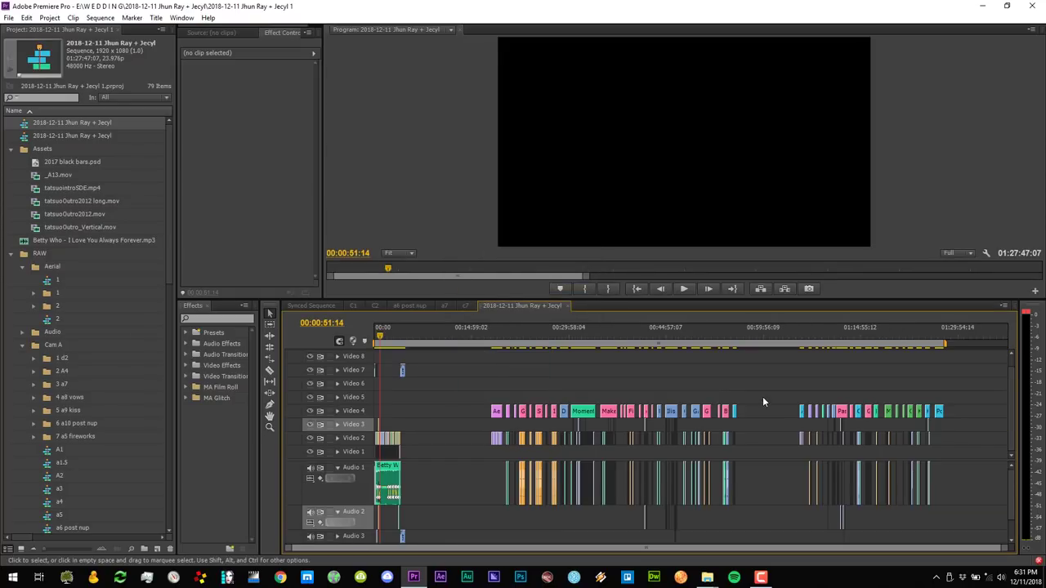
{"action": "left_click", "coordinate": [697, 332]}
{"action": "left_click", "coordinate": [812, 334]}
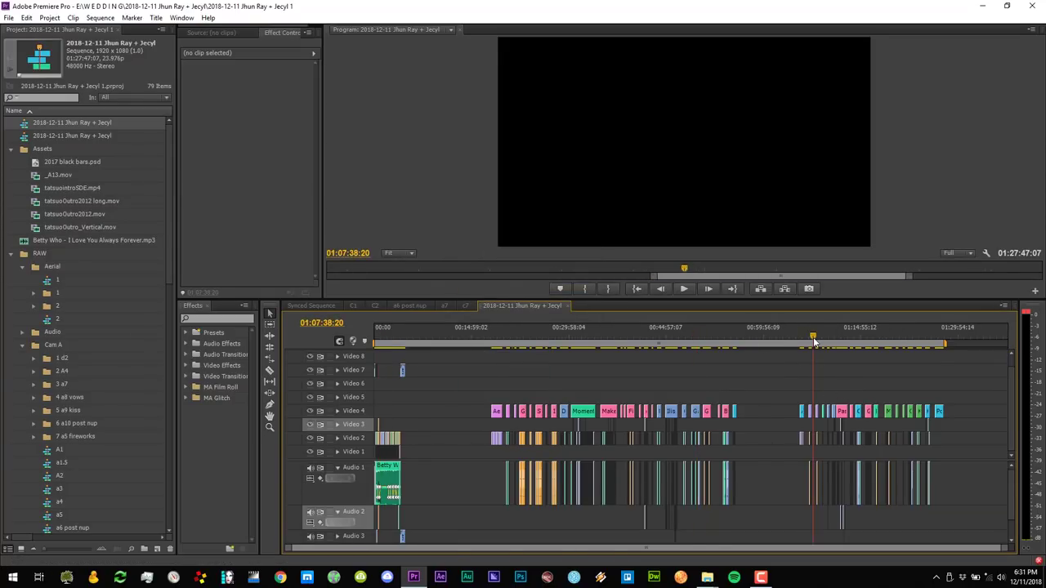
{"action": "left_click", "coordinate": [868, 334]}
{"action": "key", "text": "equal"}
{"action": "key", "text": "equal"}
{"action": "key", "text": "equal"}
{"action": "key", "text": "minus"}
{"action": "key", "text": "minus"}
{"action": "key", "text": "minus"}
{"action": "left_click", "coordinate": [580, 351]}
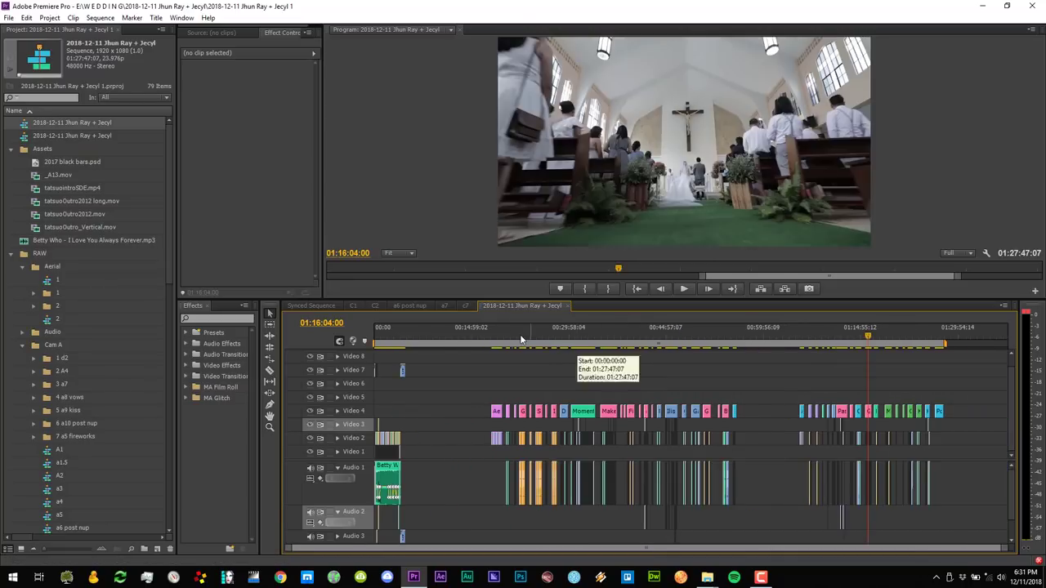
{"action": "left_click", "coordinate": [518, 337]}
{"action": "left_click", "coordinate": [805, 336]}
{"action": "key", "text": "equal"}
{"action": "key", "text": "equal"}
{"action": "key", "text": "equal"}
{"action": "key", "text": "equal"}
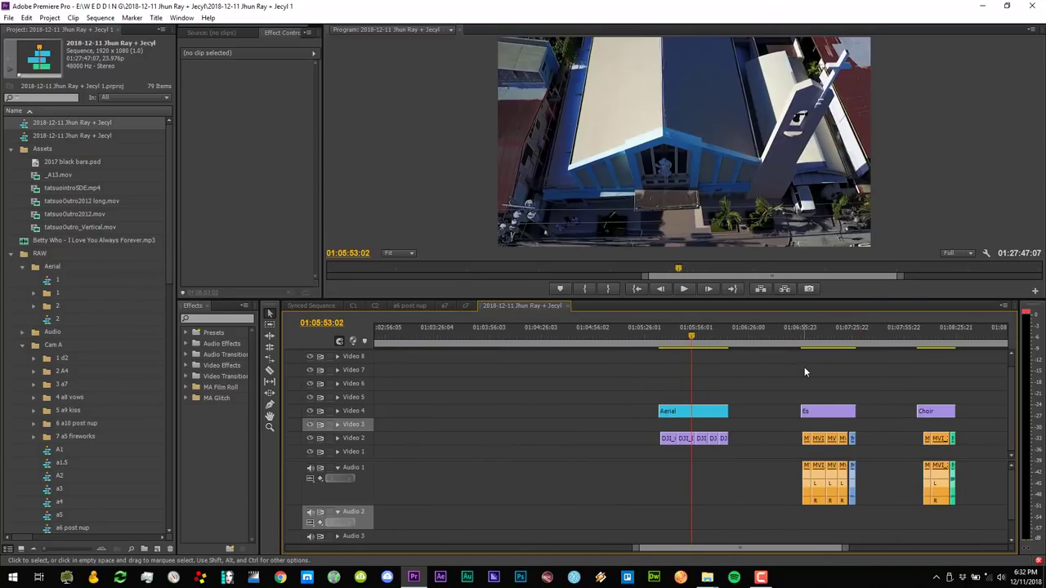
{"action": "key", "text": "equal"}
{"action": "key", "text": "equal"}
{"action": "left_click_drag", "start_coordinate": [703, 342], "coordinate": [810, 331]}
{"action": "key", "text": "minus"}
{"action": "key", "text": "minus"}
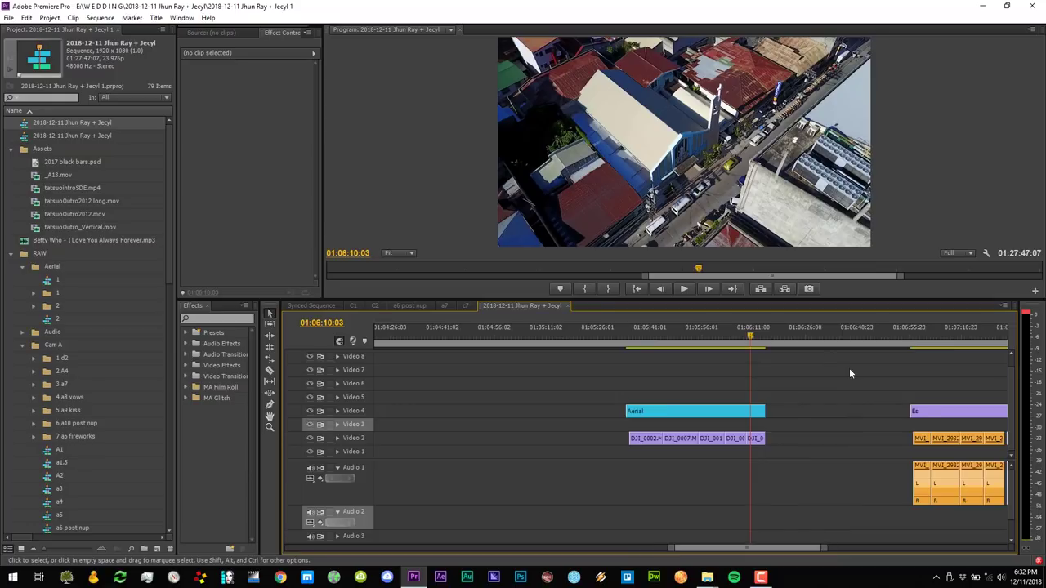
- Play the church interior shots in the Es section and cut out only the video of MVI_2934.MP4
{"action": "left_click", "coordinate": [814, 338]}
{"action": "key", "text": "minus"}
{"action": "key", "text": "equal"}
{"action": "key", "text": "equal"}
{"action": "key", "text": "equal"}
{"action": "key", "text": "equal"}
{"action": "key", "text": "space"}
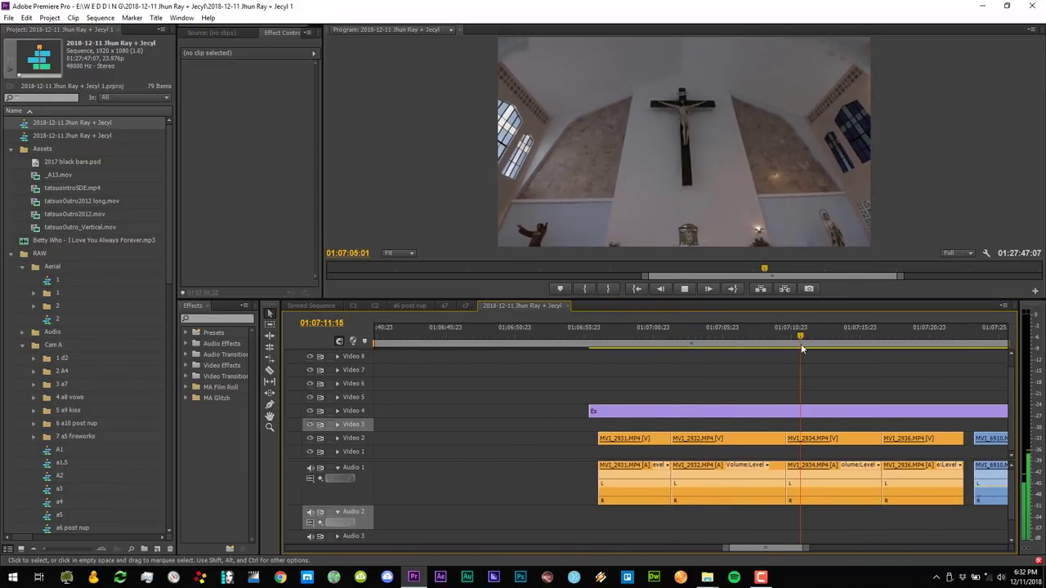
{"action": "key", "text": "equal"}
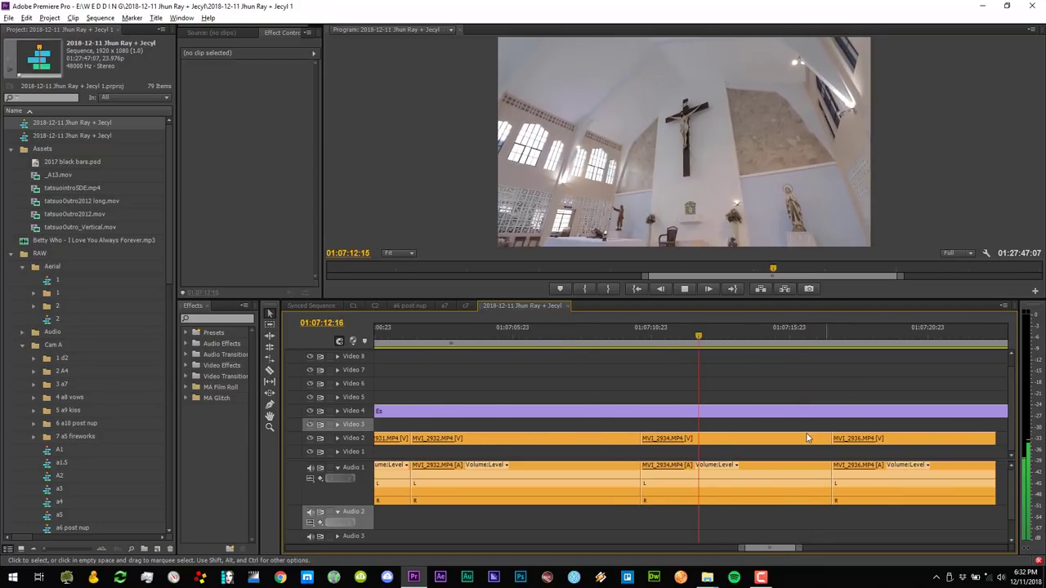
{"action": "left_click", "coordinate": [756, 439], "text": "alt"}
{"action": "key", "text": "Delete"}
- Paste the MVI_2934.MP4 church shot on Video 6 at about 00:00:31:19, over the start of the speech
{"action": "key", "text": "Home"}
{"action": "key", "text": "minus"}
{"action": "key", "text": "minus"}
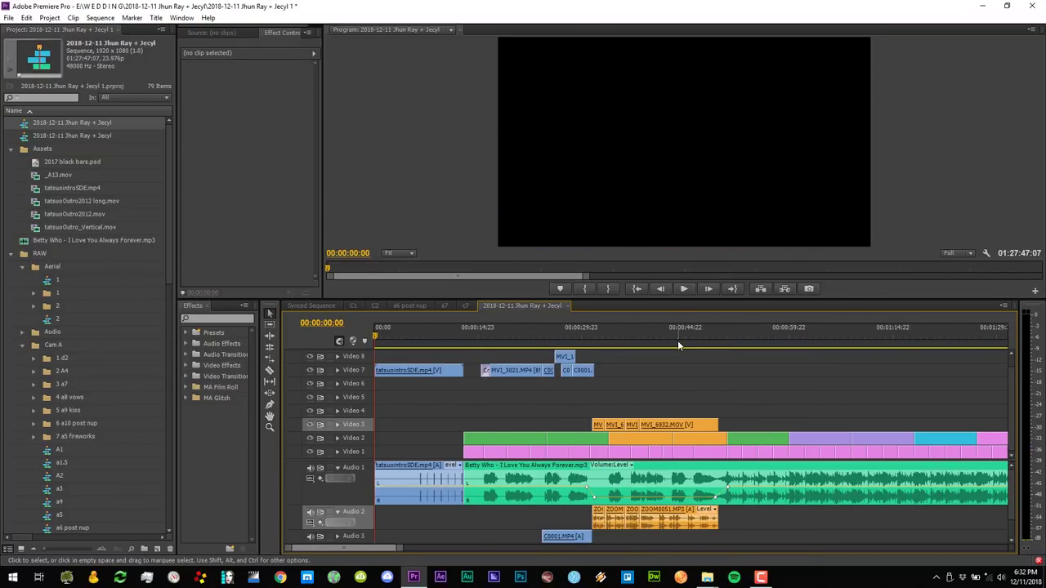
{"action": "left_click", "coordinate": [701, 339]}
{"action": "key", "text": "equal"}
{"action": "left_click", "coordinate": [474, 346]}
{"action": "key", "text": "space"}
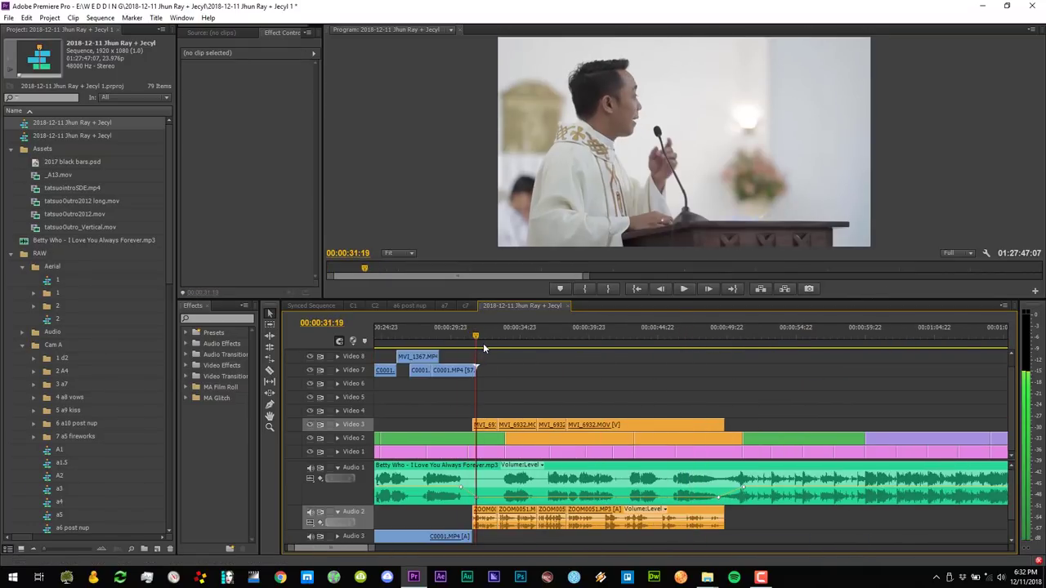
{"action": "key", "text": "ctrl+v"}
- Play back the transition into the church shot and move MVI_2934.MP4 to Video 8, starting at about 00:00:30:08
{"action": "key", "text": "equal"}
{"action": "left_click_drag", "start_coordinate": [496, 347], "coordinate": [470, 346]}
{"action": "key", "text": "equal"}
{"action": "key", "text": "space"}
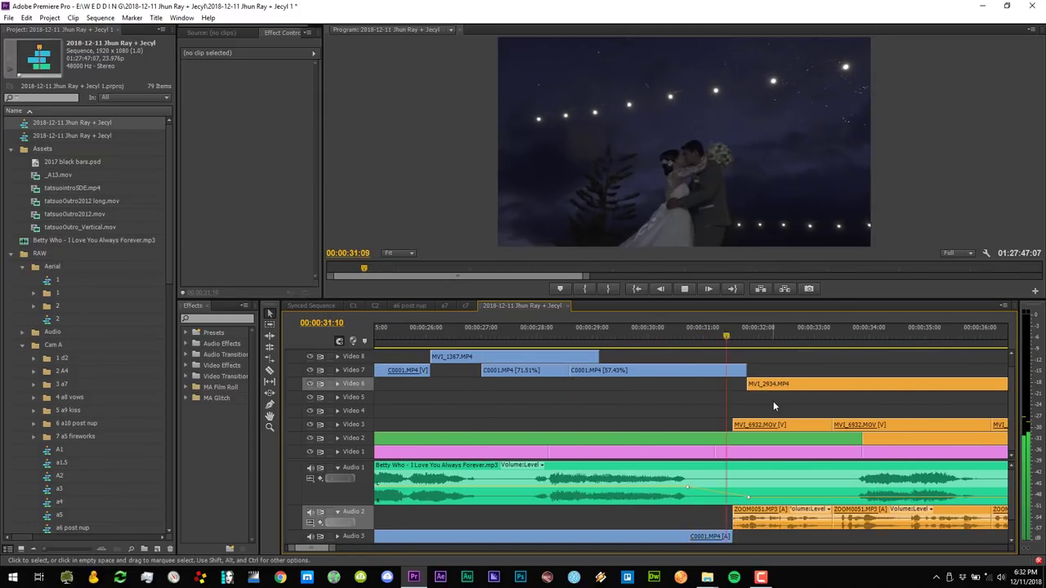
{"action": "key", "text": "minus"}
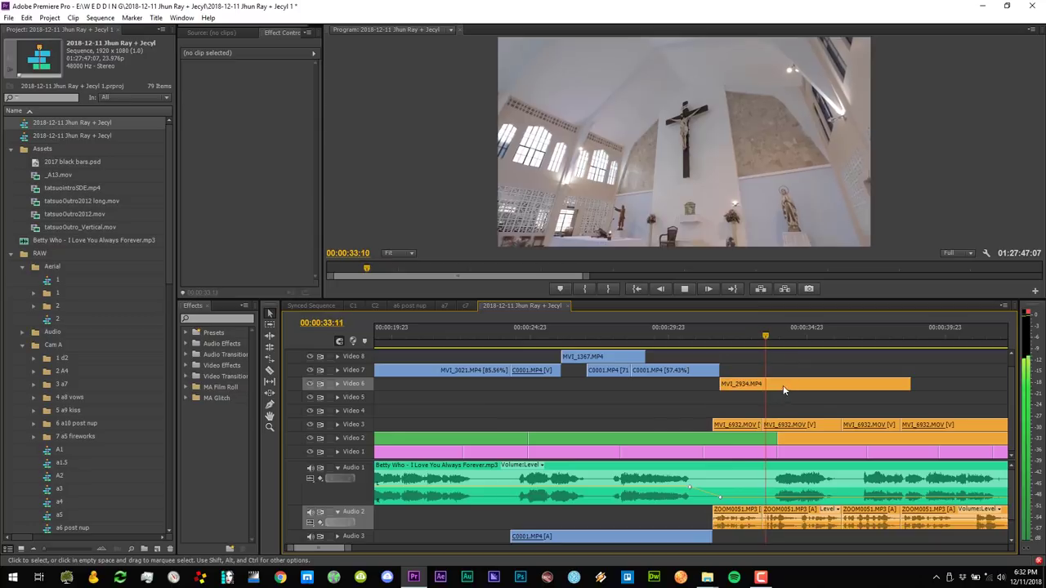
{"action": "key", "text": "space"}
{"action": "left_click_drag", "start_coordinate": [723, 383], "coordinate": [699, 357]}
- Play back the overlap, cut off the opening of MVI_2934.MP4 and move the remainder earlier to start at about 00:00:30:08
{"action": "left_click", "coordinate": [677, 336]}
{"action": "left_click_drag", "start_coordinate": [667, 335], "coordinate": [651, 335]}
{"action": "key", "text": "space"}
{"action": "key", "text": "minus"}
{"action": "key", "text": "equal"}
{"action": "left_click", "coordinate": [726, 408]}
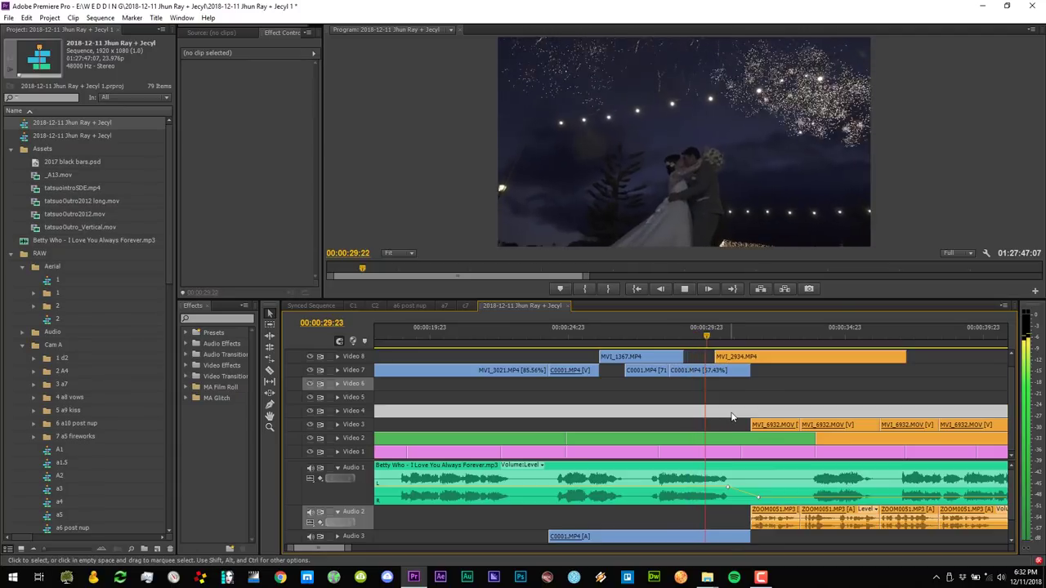
{"action": "left_click", "coordinate": [782, 397]}
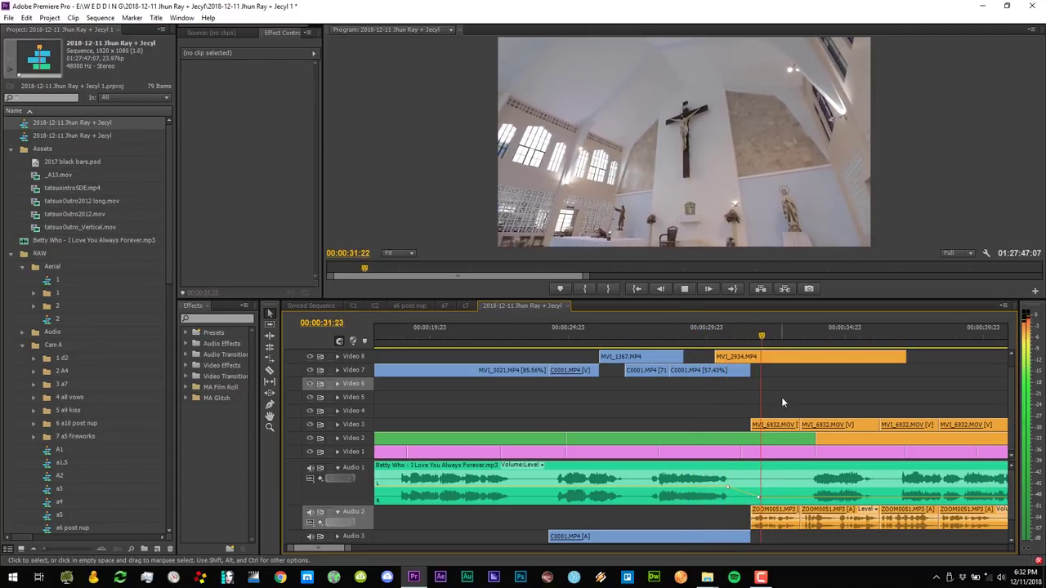
{"action": "key", "text": "space"}
{"action": "key", "text": "c"}
{"action": "left_click", "coordinate": [759, 357]}
{"action": "key", "text": "v"}
{"action": "left_click", "coordinate": [732, 358]}
{"action": "left_click", "coordinate": [787, 358]}
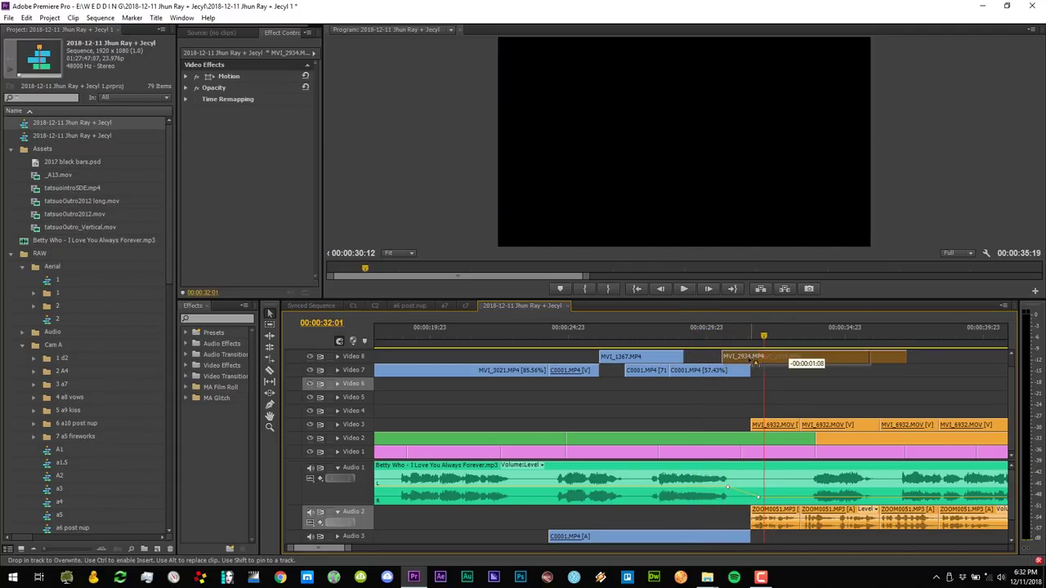
- Play the join into the speech and cut away the first frames of the ZOOM0051.MP3 audio up to about 00:00:31:15
{"action": "key", "text": "space"}
{"action": "key", "text": "equal"}
{"action": "key", "text": "minus"}
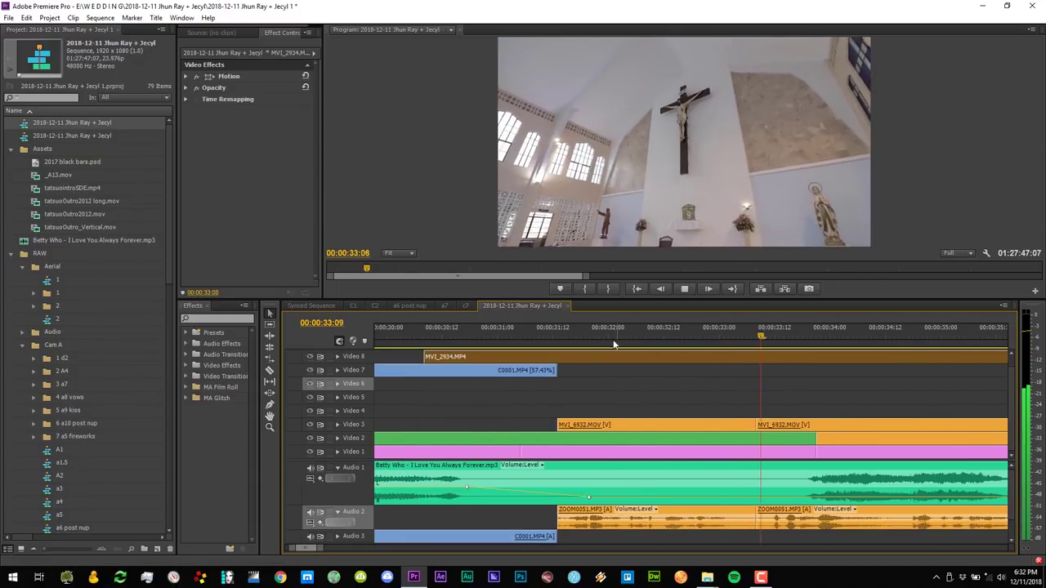
{"action": "left_click", "coordinate": [564, 340]}
{"action": "key", "text": "Up"}
{"action": "key", "text": "equal"}
{"action": "key", "text": "space"}
{"action": "key", "text": "space"}
{"action": "key", "text": "c"}
{"action": "left_click", "coordinate": [702, 519]}
{"action": "key", "text": "Delete"}
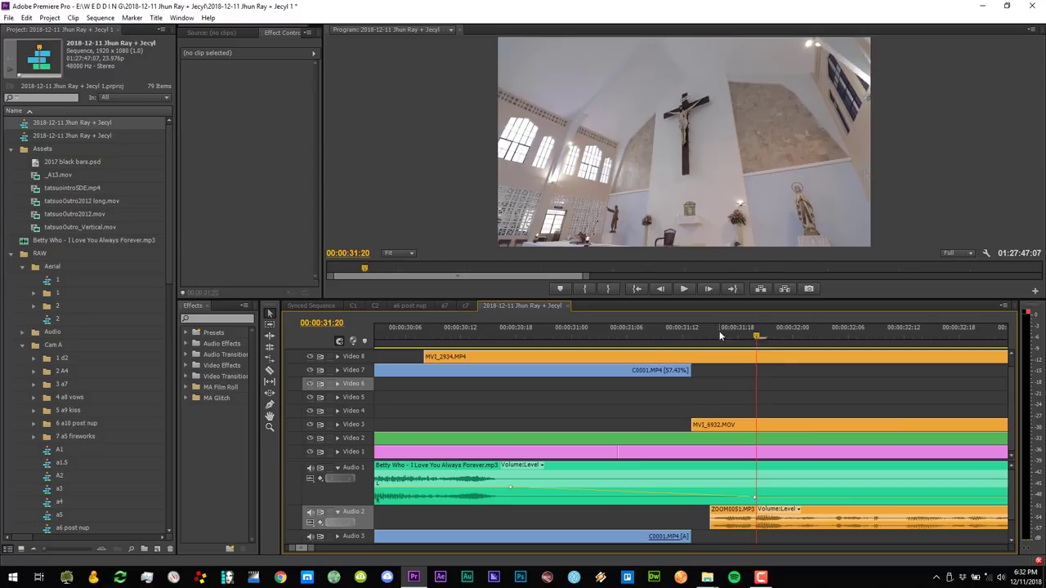
- Play back the church shot over the trimmed speech start and save the project
{"action": "left_click", "coordinate": [635, 336]}
{"action": "key", "text": "minus"}
{"action": "key", "text": "space"}
{"action": "key", "text": "minus"}
{"action": "key", "text": "minus"}
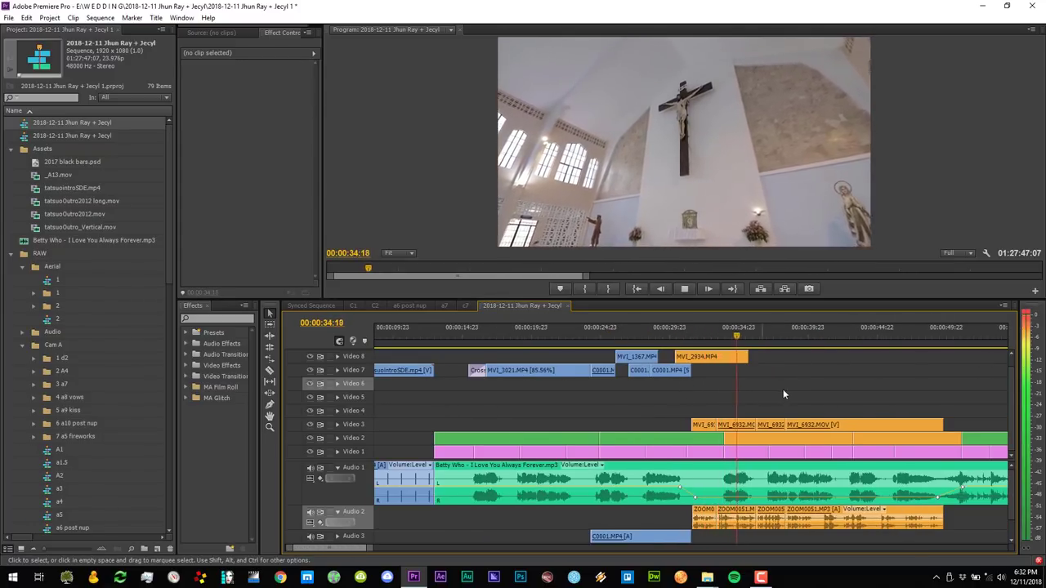
{"action": "key", "text": "minus"}
{"action": "key", "text": "space"}
{"action": "key", "text": "ctrl+s"}
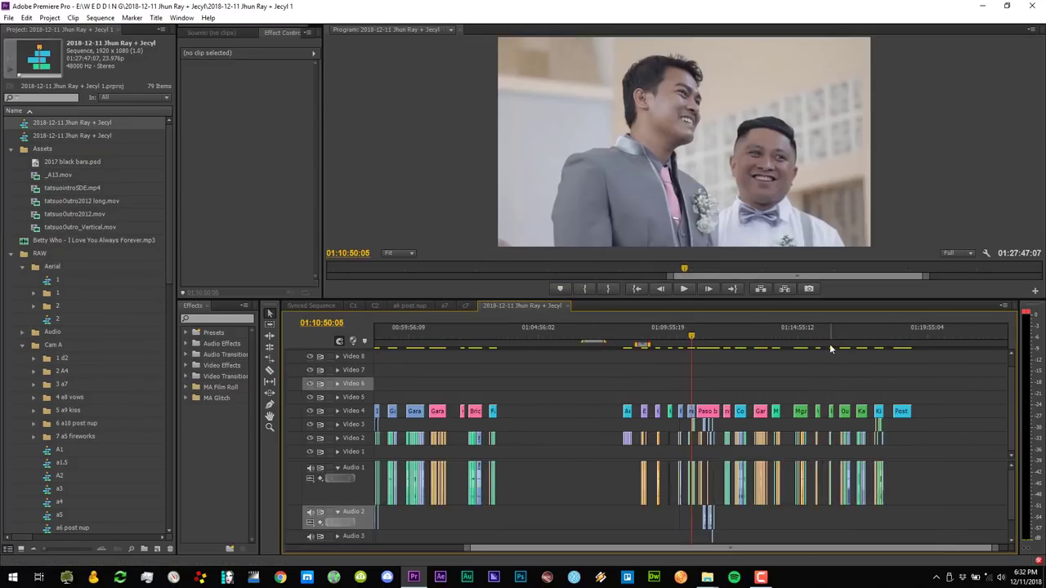
- Find the groom wiping his tears in the reaction groom section and take the MVI_6112.MOV video at about 01:10:54:01
{"action": "key", "text": "equal"}
{"action": "key", "text": "equal"}
{"action": "key", "text": "equal"}
{"action": "key", "text": "equal"}
{"action": "key", "text": "equal"}
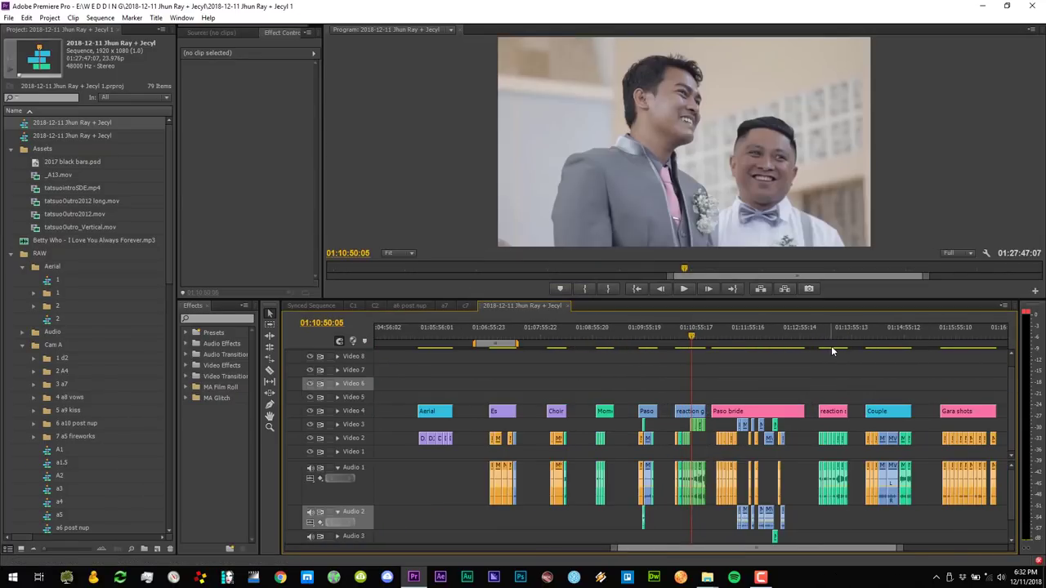
{"action": "left_click_drag", "start_coordinate": [689, 325], "coordinate": [745, 319]}
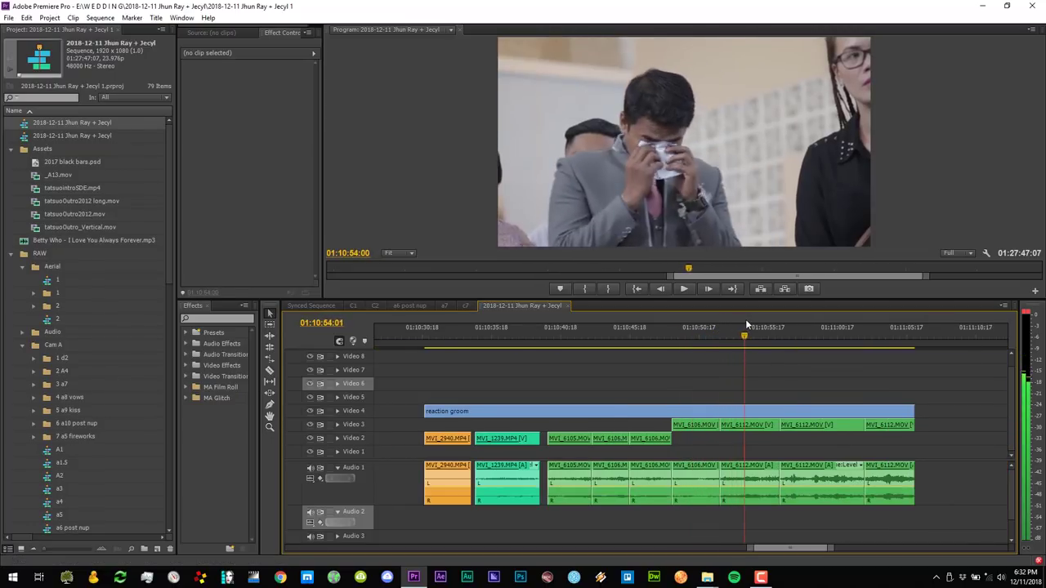
{"action": "left_click", "coordinate": [747, 427]}
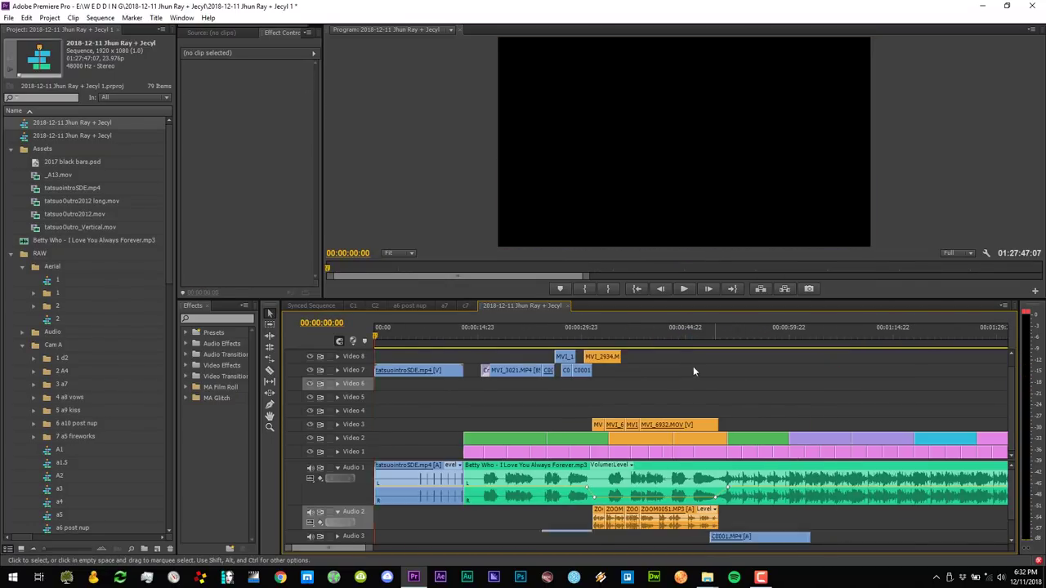
- Paste the MVI_6112.MOV groom reaction on Video 6 directly after the end of the MVI_2934.MP4 church shot
{"action": "left_click", "coordinate": [618, 331]}
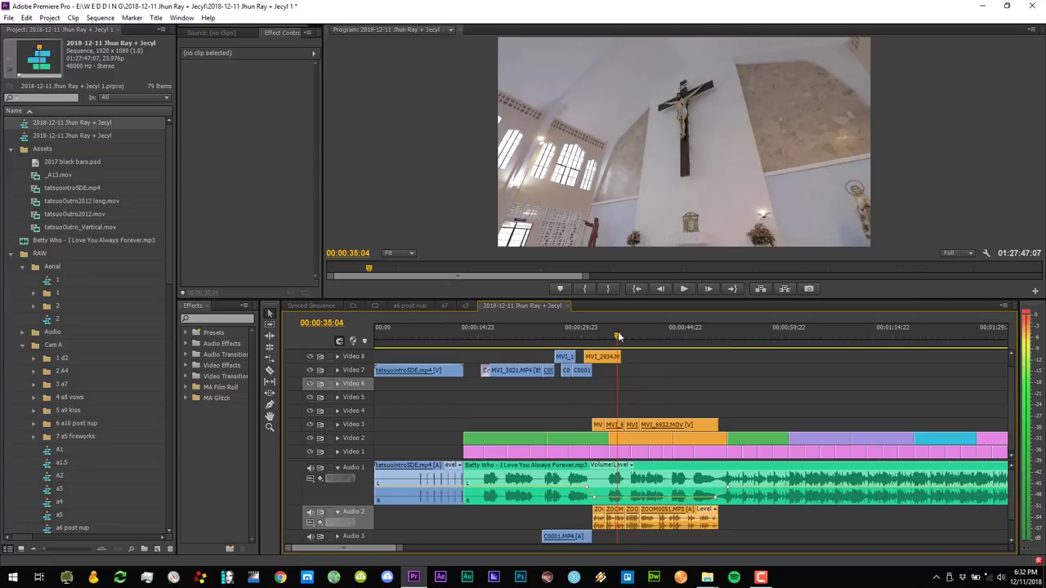
{"action": "key", "text": "equal"}
{"action": "key", "text": "ctrl+v"}
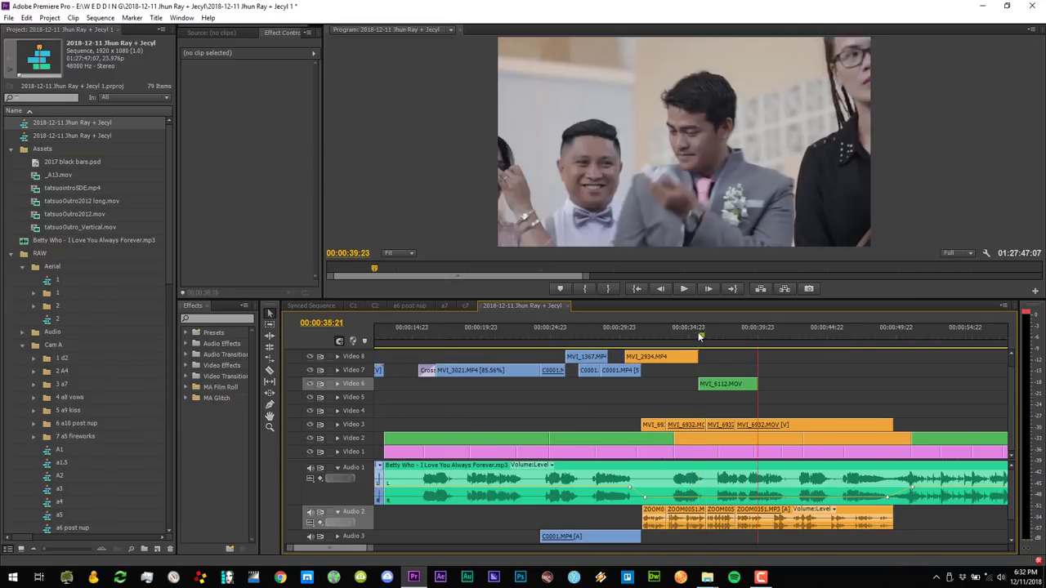
- Play the groom reaction over the speech and trim its end at about 00:00:39:17
{"action": "left_click", "coordinate": [687, 331]}
{"action": "key", "text": "space"}
{"action": "key", "text": "equal"}
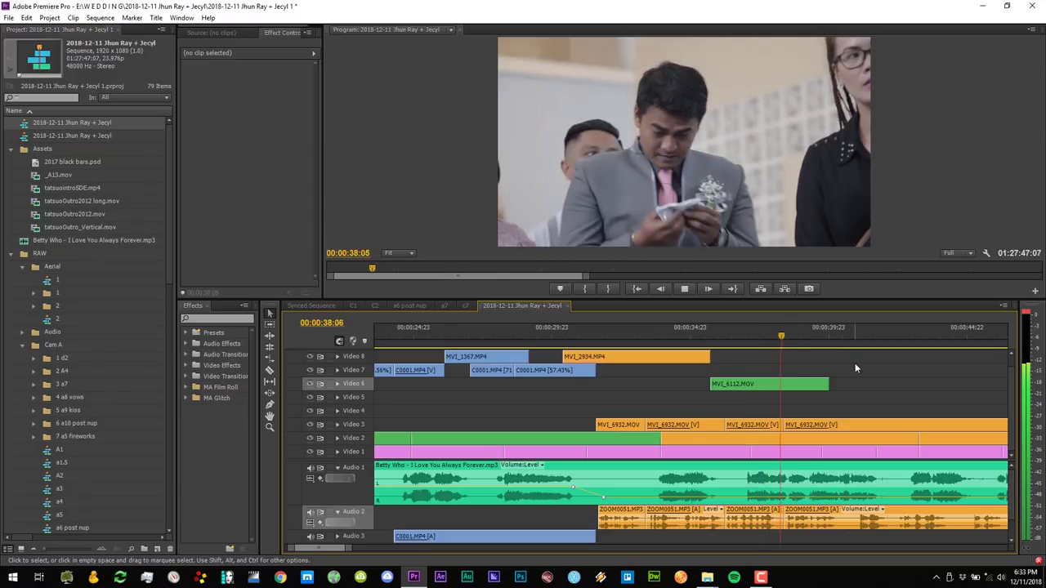
{"action": "key", "text": "space"}
{"action": "key", "text": "c"}
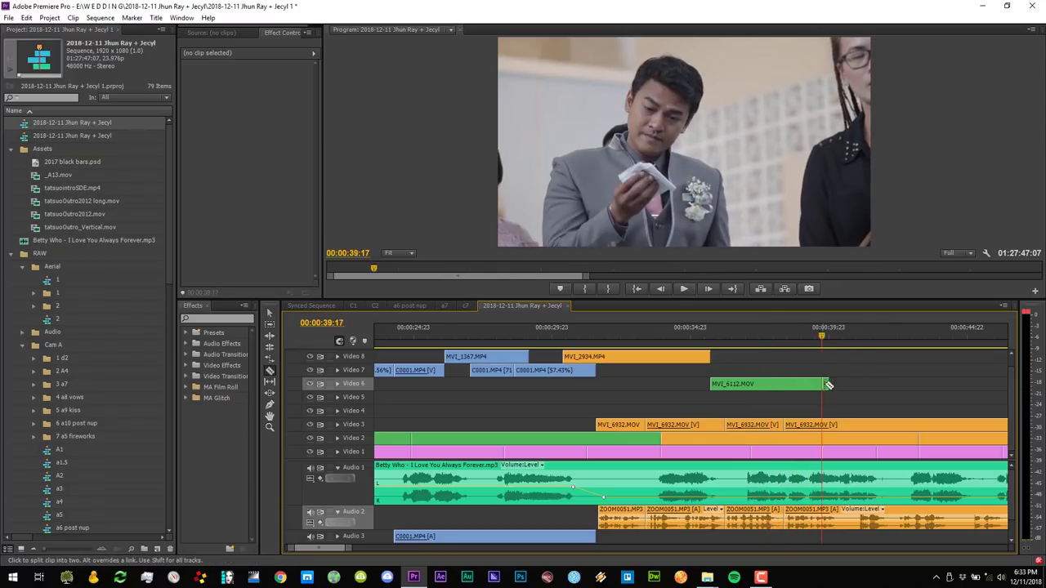
{"action": "key", "text": "Delete"}
- Find the bride's arrival by car in the Paso bride section of the timeline
{"action": "key", "text": "backslash"}
{"action": "left_click", "coordinate": [810, 341]}
{"action": "key", "text": "equal"}
{"action": "key", "text": "equal"}
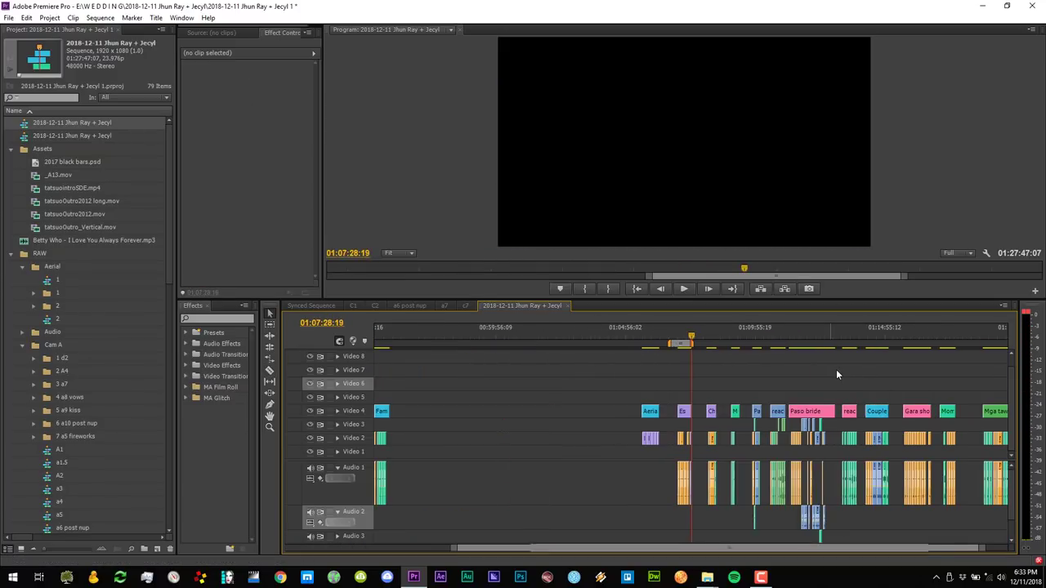
{"action": "left_click", "coordinate": [795, 339]}
{"action": "key", "text": "equal"}
{"action": "key", "text": "equal"}
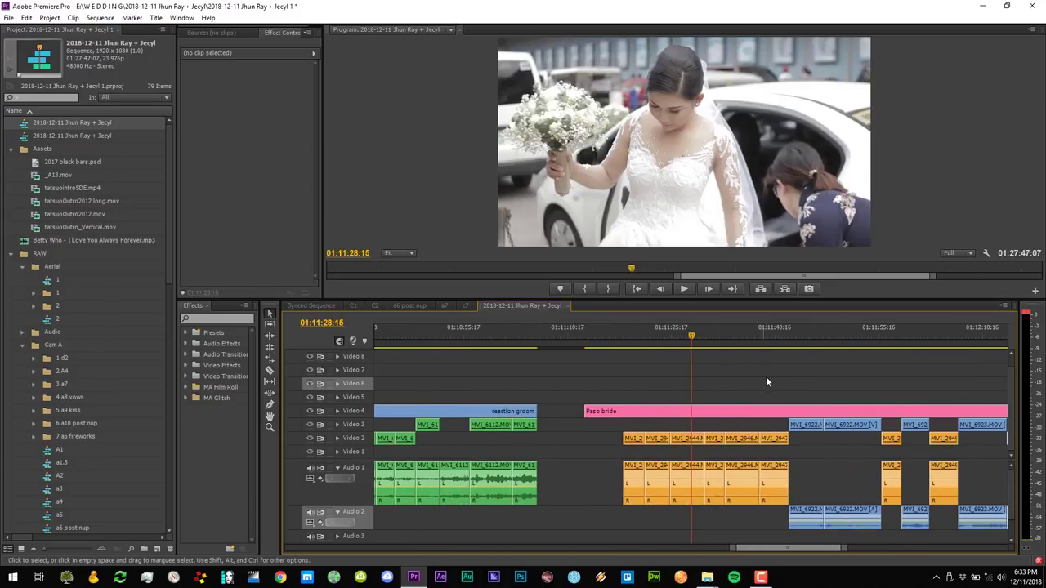
{"action": "key", "text": "equal"}
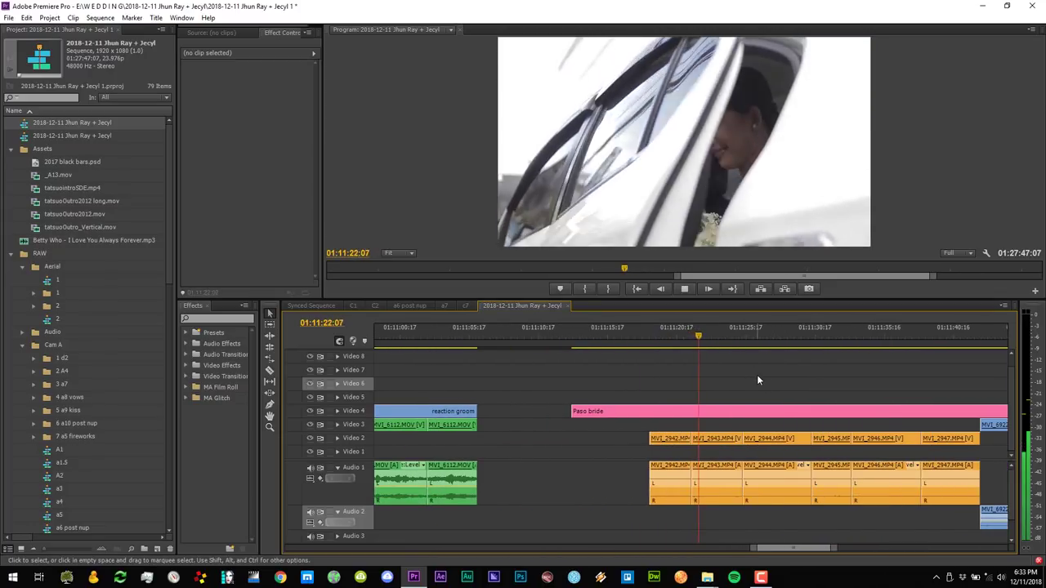
- Play the opening Paso bride clips MVI_2942.MP4 and MVI_2943.MP4 showing the bride inside the car
{"action": "key", "text": "space"}
{"action": "left_click", "coordinate": [655, 342]}
{"action": "key", "text": "space"}
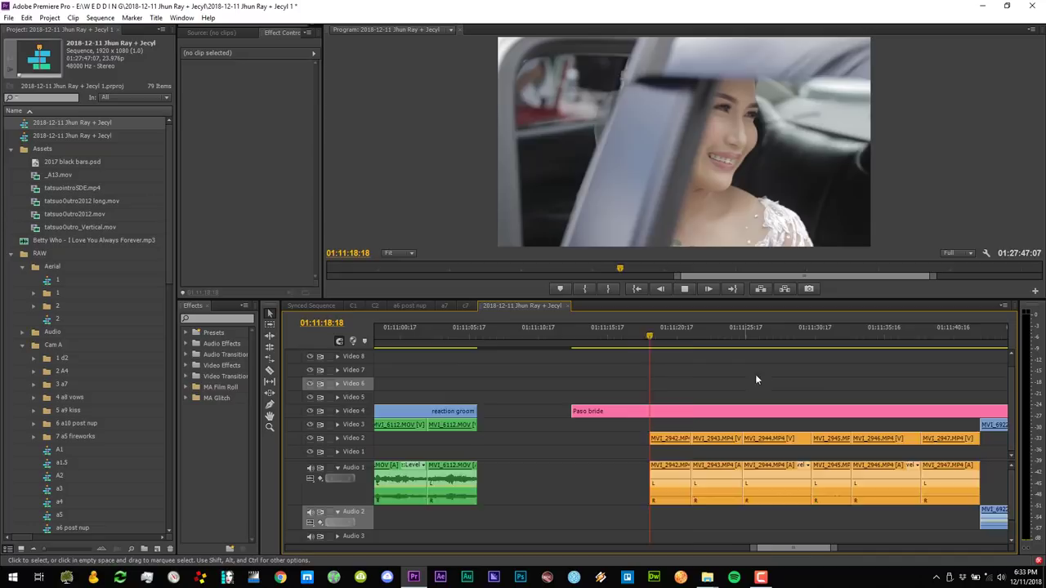
{"action": "key", "text": "equal"}
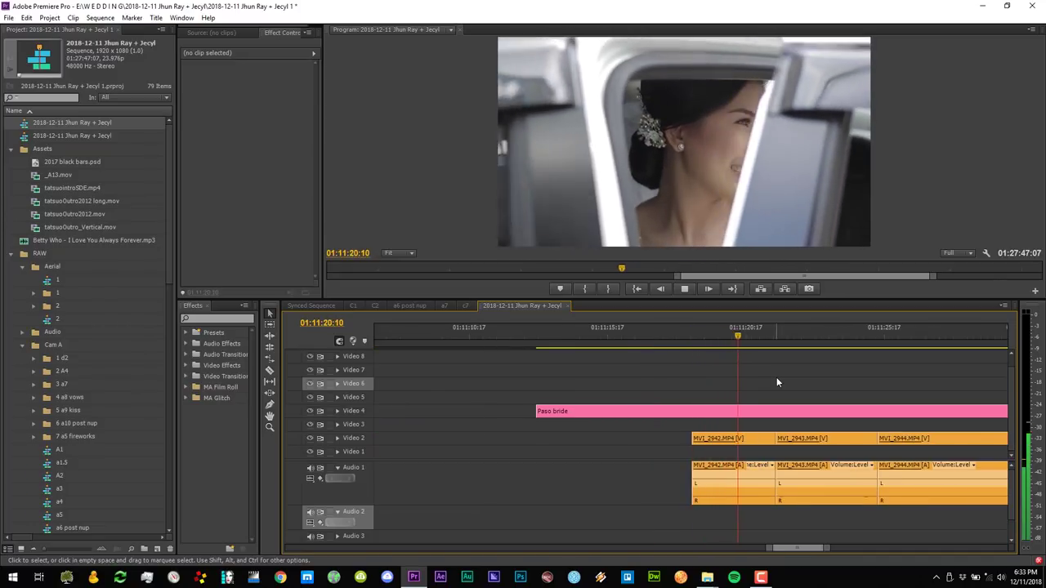
{"action": "key", "text": "space"}
{"action": "key", "text": "minus"}
- Reveal the source file of MVI_2942.MP4 in the project and open the neighbouring MVI_2941.MP4 for previewing
{"action": "left_click", "coordinate": [705, 439]}
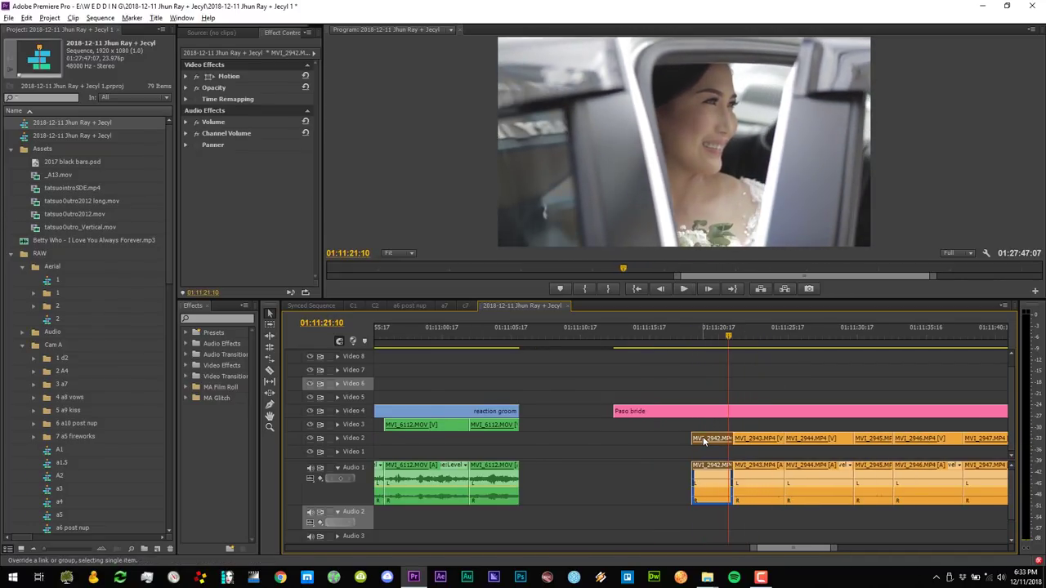
{"action": "key", "text": "shift+f"}
{"action": "scroll", "coordinate": [103, 474], "scroll_direction": "down", "scroll_amount": 2}
{"action": "double_click", "coordinate": [97, 423]}
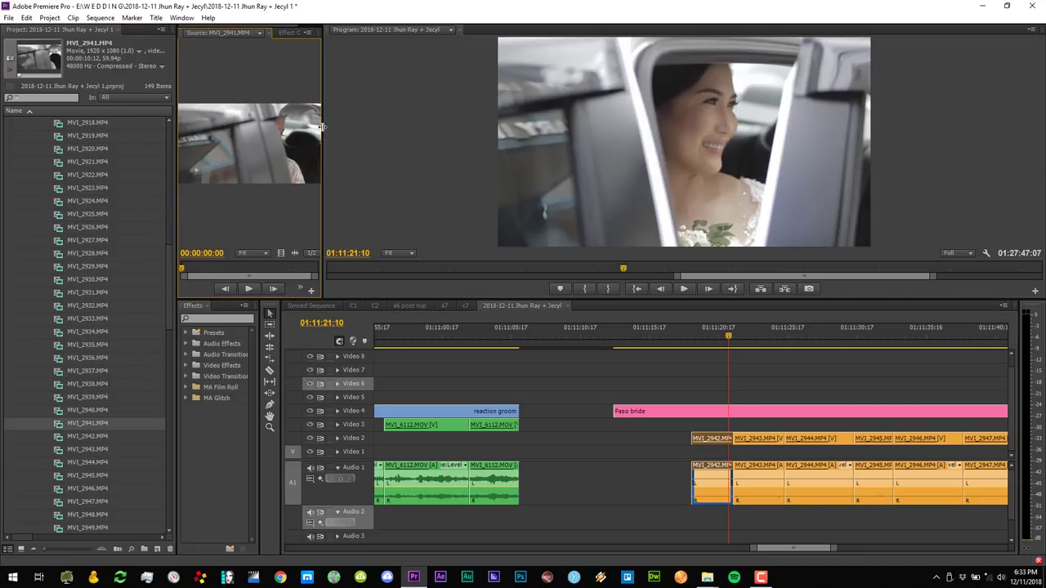
- Enlarge the source view and mark a 00:00:01:57 excerpt of MVI_2941.MP4 ending at 00:00:09:14
{"action": "left_click_drag", "start_coordinate": [322, 128], "coordinate": [496, 131]}
{"action": "left_click_drag", "start_coordinate": [185, 262], "coordinate": [461, 270]}
{"action": "left_click", "coordinate": [233, 289]}
{"action": "left_click", "coordinate": [260, 290]}
- Bring only the video of the marked MVI_2941.MP4 excerpt into the timeline, take it for pasting and return to the sequence start
{"action": "left_click_drag", "start_coordinate": [384, 215], "coordinate": [566, 430]}
{"action": "left_click_drag", "start_coordinate": [584, 438], "coordinate": [569, 388]}
{"action": "scroll", "coordinate": [313, 268], "scroll_direction": "up", "scroll_amount": 4}
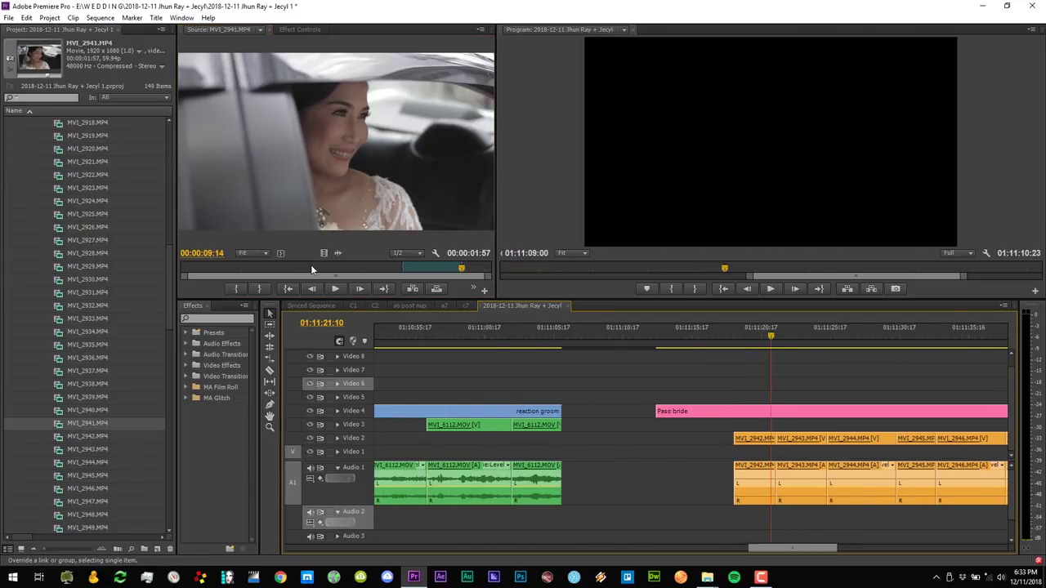
{"action": "left_click", "coordinate": [711, 439]}
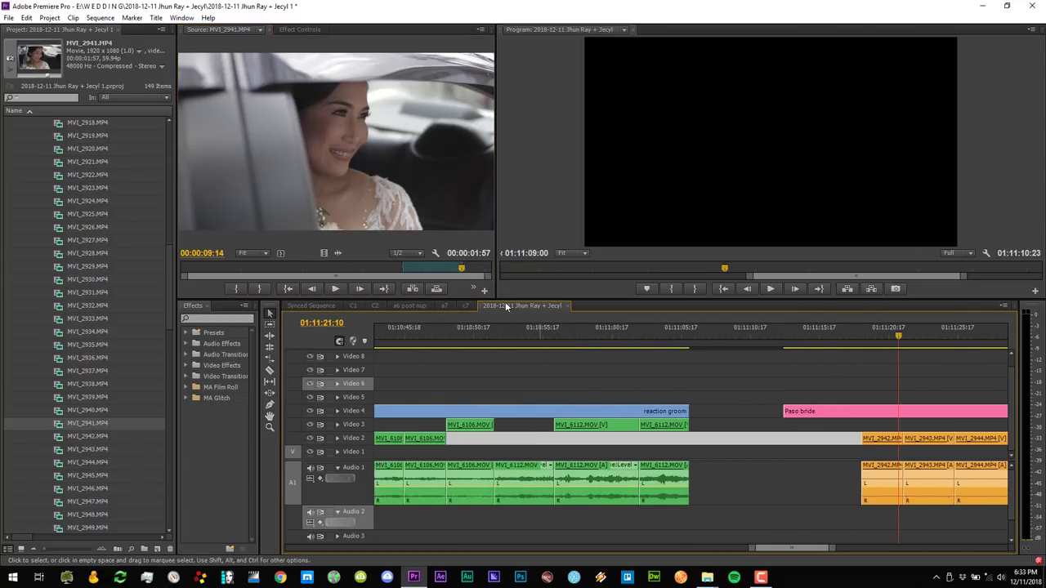
{"action": "scroll", "coordinate": [287, 295], "scroll_direction": "up", "scroll_amount": 4}
{"action": "left_click", "coordinate": [519, 401]}
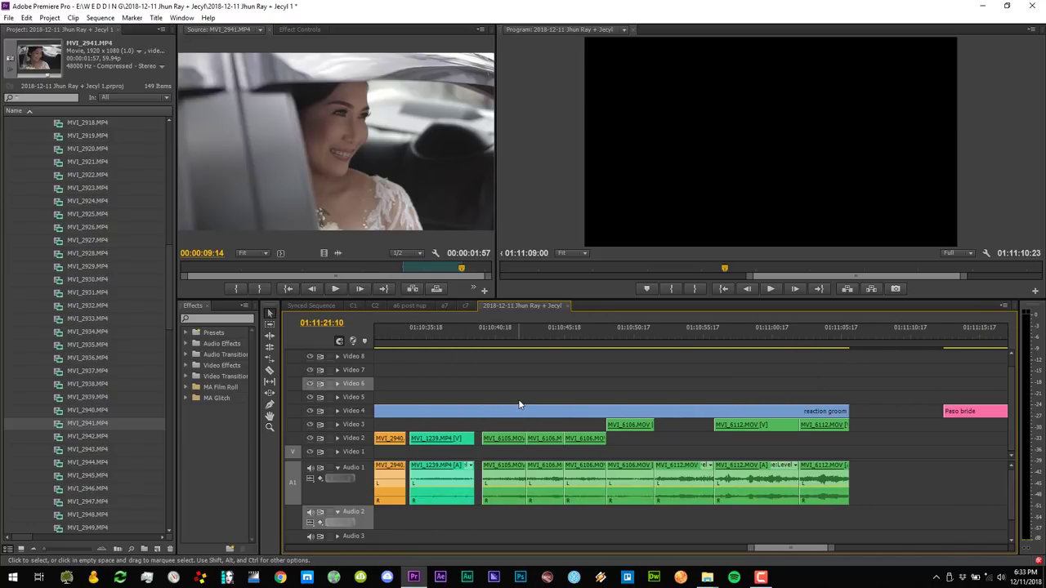
{"action": "scroll", "coordinate": [350, 288], "scroll_direction": "up", "scroll_amount": 5}
{"action": "left_click_drag", "start_coordinate": [325, 253], "coordinate": [512, 424]}
{"action": "key", "text": "Home"}
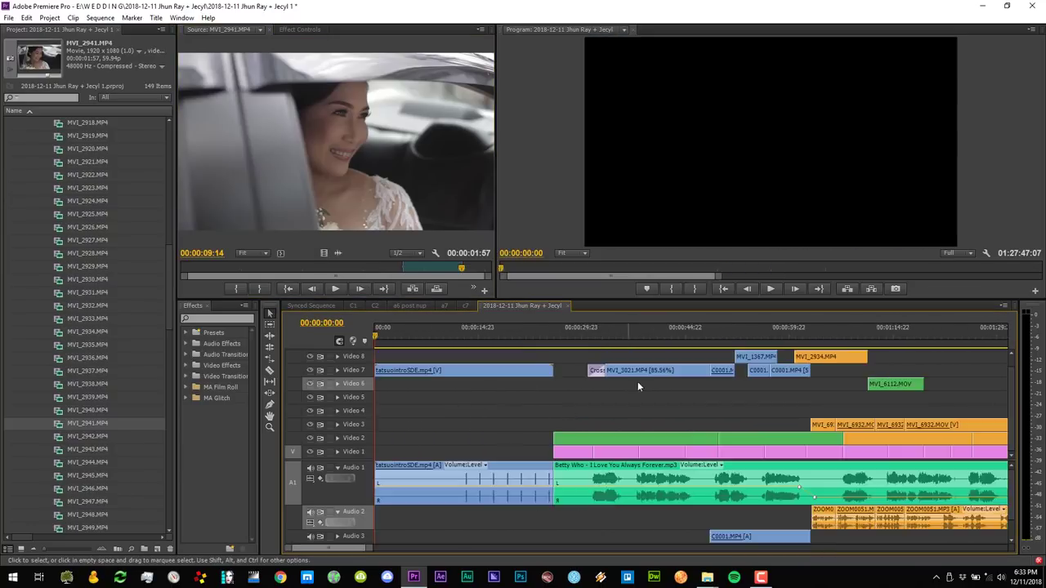
- Make room before MVI_6112.MOV on Video 6 and paste the MVI_2941.MP4 excerpt directly after the end of the MVI_2934.MP4 church shot
{"action": "key", "text": "minus"}
{"action": "left_click", "coordinate": [640, 338]}
{"action": "key", "text": "equal"}
{"action": "key", "text": "equal"}
{"action": "left_click", "coordinate": [651, 339]}
{"action": "left_click_drag", "start_coordinate": [674, 387], "coordinate": [778, 388]}
{"action": "left_click", "coordinate": [622, 339]}
{"action": "key", "text": "ctrl+v"}
{"action": "left_click", "coordinate": [610, 337]}
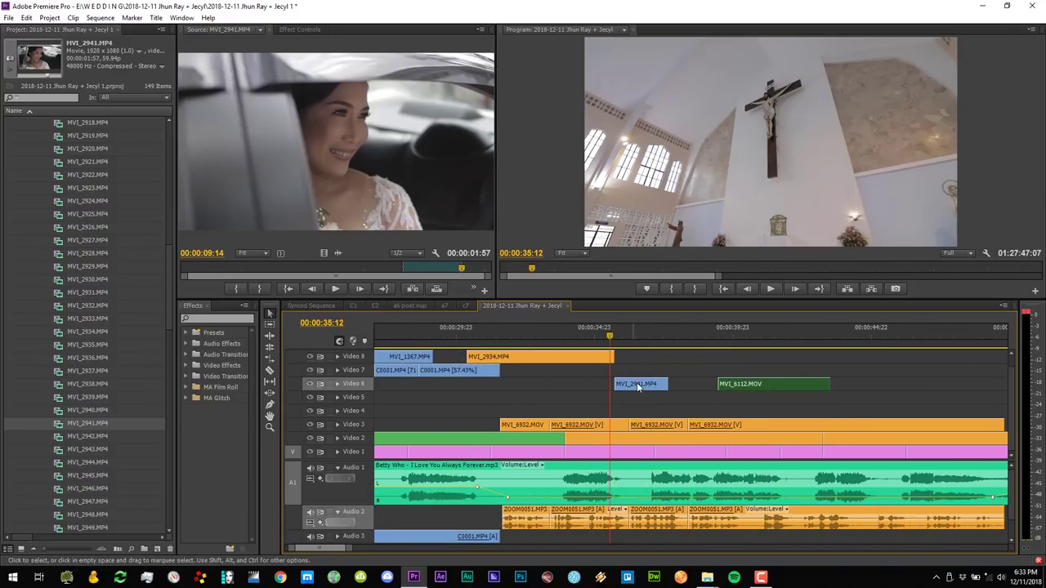
- Trim the MVI_2941.MP4 bride shot on Video 6 and rate-stretch it to 74.19% speed
{"action": "key", "text": "space"}
{"action": "key", "text": "ctrl+k"}
{"action": "key", "text": "equal"}
{"action": "left_click_drag", "start_coordinate": [709, 385], "coordinate": [656, 384]}
{"action": "left_click", "coordinate": [627, 336]}
{"action": "key", "text": "equal"}
{"action": "key", "text": "x"}
{"action": "left_click_drag", "start_coordinate": [711, 386], "coordinate": [710, 386]}
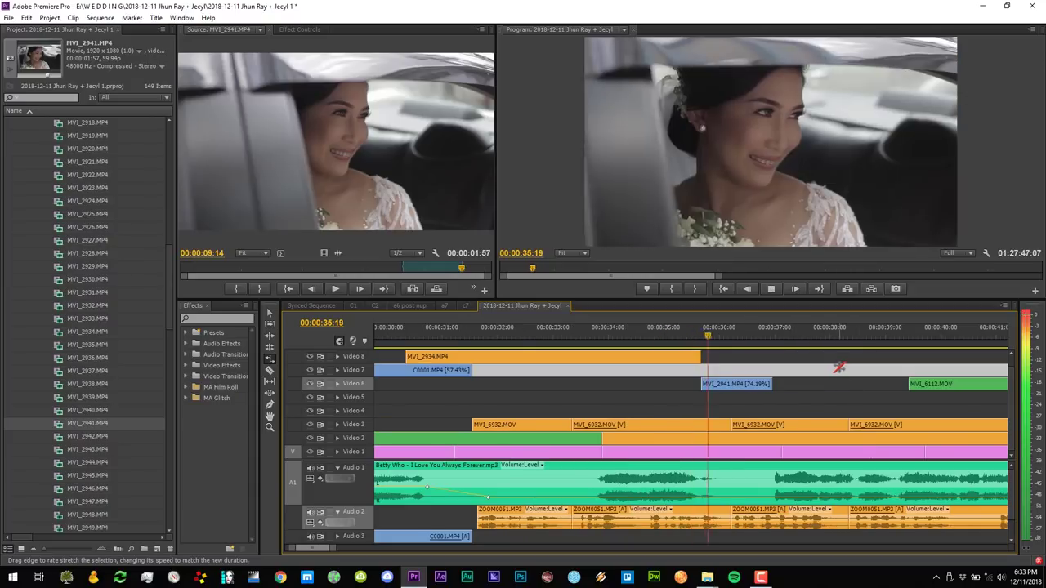
- Move the MVI_6112.MOV groom reaction directly against the end of MVI_2941.MP4 and play back both shots
{"action": "left_click_drag", "start_coordinate": [866, 383], "coordinate": [800, 381]}
{"action": "left_click", "coordinate": [824, 366]}
{"action": "key", "text": "space"}
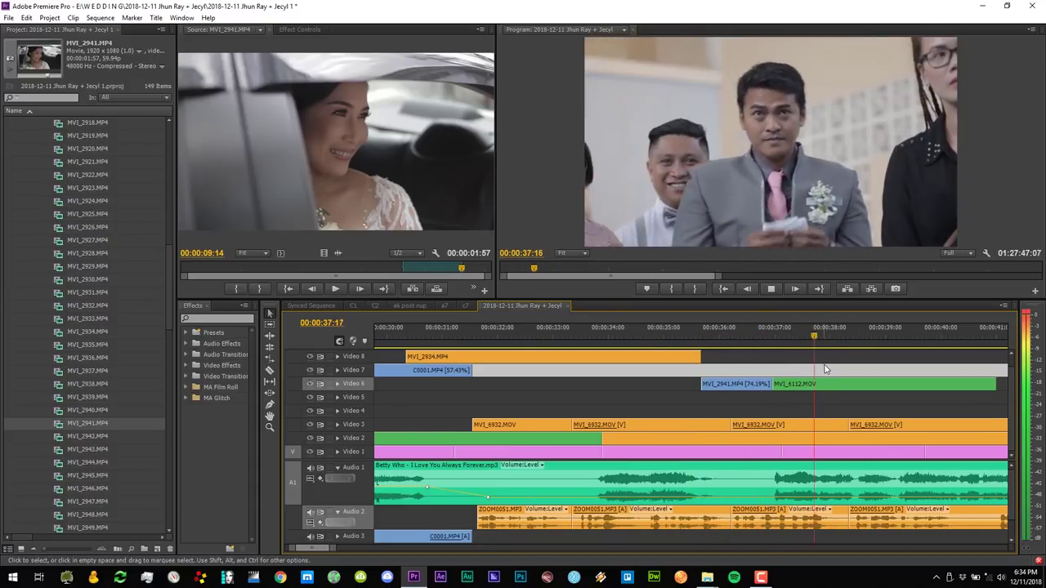
{"action": "key", "text": "minus"}
{"action": "key", "text": "minus"}
{"action": "scroll", "coordinate": [845, 368], "scroll_direction": "down", "scroll_amount": 1}
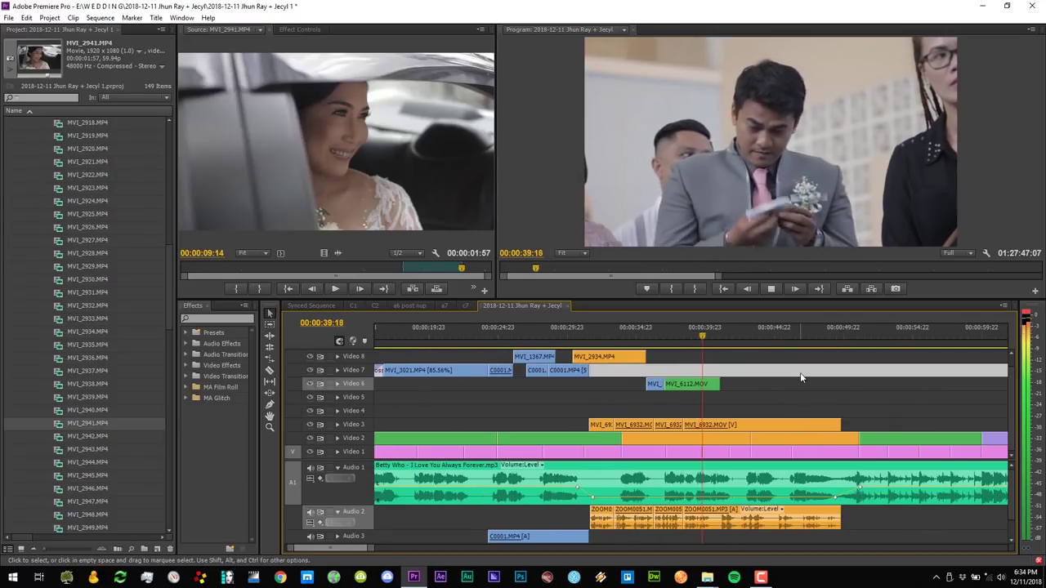
{"action": "key", "text": "space"}
- Look through the reaction groom and Paso bride sections for another shot to cover the speech
{"action": "key", "text": "backslash"}
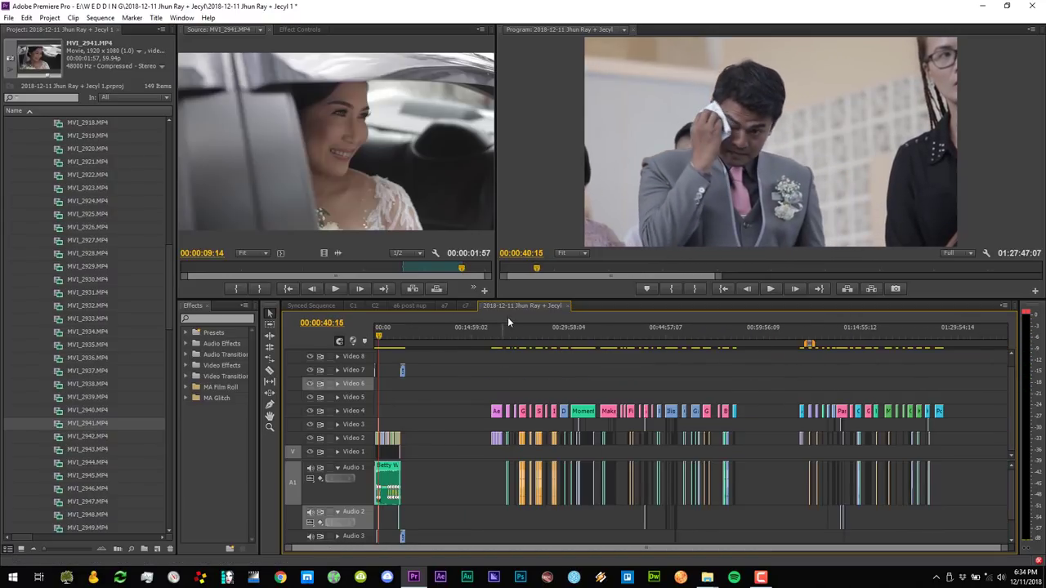
{"action": "left_click_drag", "start_coordinate": [843, 336], "coordinate": [837, 347]}
{"action": "key", "text": "equal"}
{"action": "key", "text": "equal"}
{"action": "key", "text": "equal"}
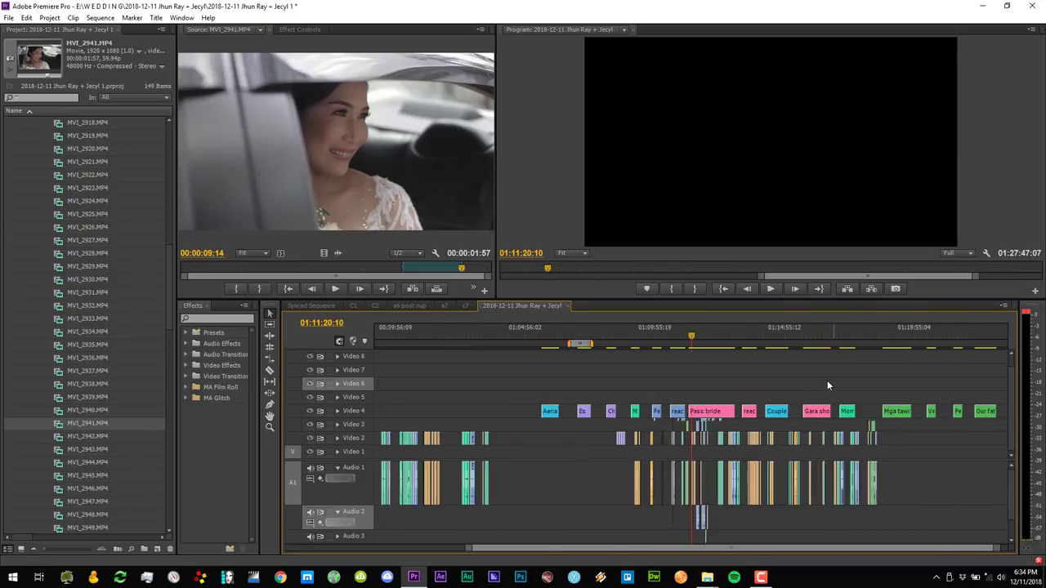
{"action": "left_click", "coordinate": [726, 332]}
{"action": "key", "text": "equal"}
{"action": "key", "text": "equal"}
{"action": "left_click_drag", "start_coordinate": [625, 336], "coordinate": [617, 352]}
{"action": "key", "text": "minus"}
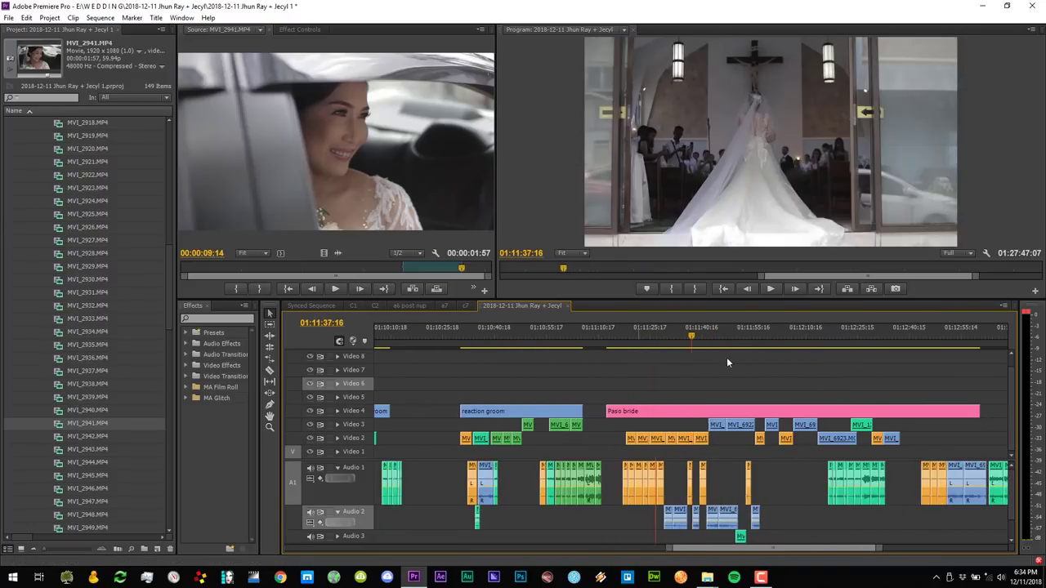
- Locate MVI_2943.MP4 with the bride in the car in the Paso bride section and take its video
{"action": "key", "text": "equal"}
{"action": "key", "text": "equal"}
{"action": "left_click", "coordinate": [593, 349]}
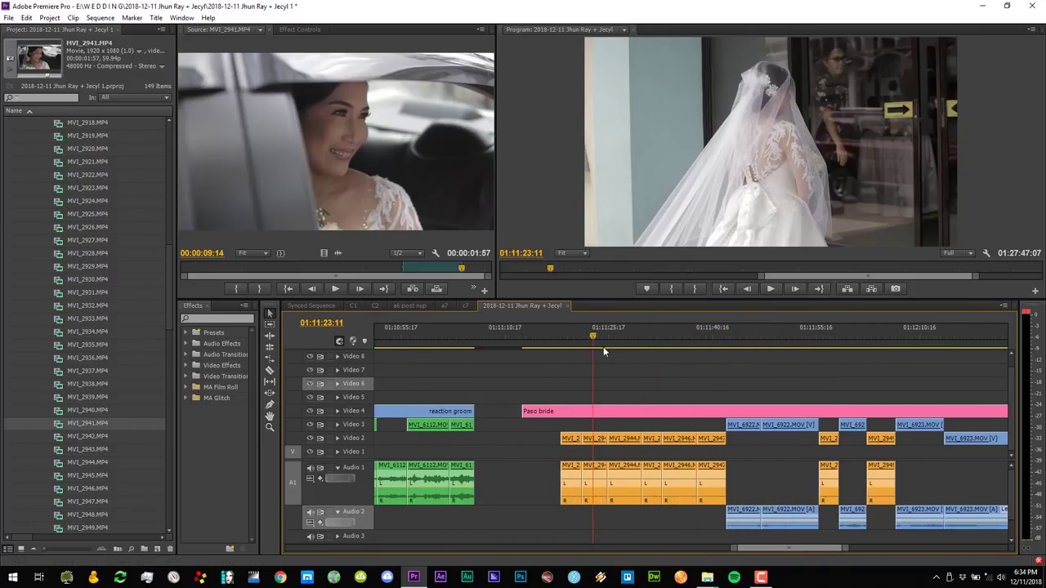
{"action": "key", "text": "equal"}
{"action": "left_click_drag", "start_coordinate": [691, 336], "coordinate": [668, 341]}
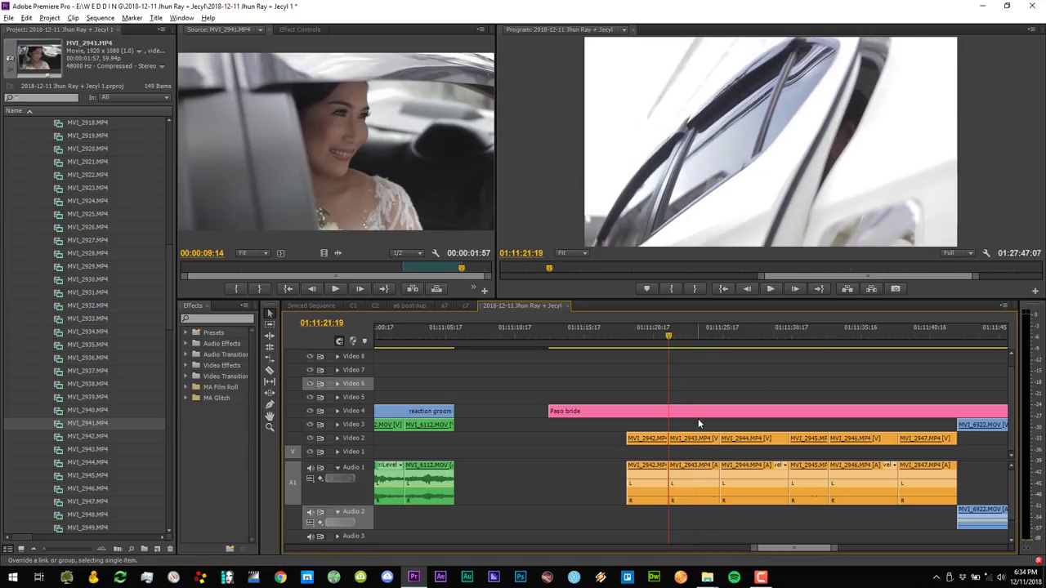
- Paste the MVI_2943.MP4 bride shot on Video 6 at 00:00:41:00, directly after the MVI_6112.MOV groom reaction
{"action": "key", "text": "Home"}
{"action": "left_click", "coordinate": [692, 335]}
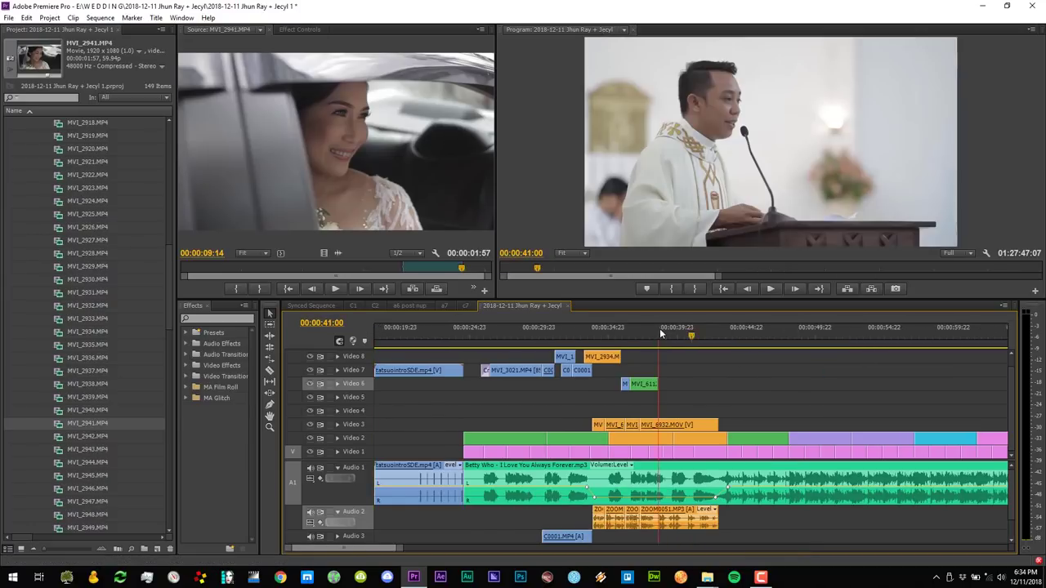
{"action": "left_click_drag", "start_coordinate": [701, 337], "coordinate": [682, 343]}
{"action": "key", "text": "ctrl+v"}
- Play the pasted MVI_2943.MP4 shot and cut away its unwanted beginning
{"action": "key", "text": "space"}
{"action": "key", "text": "="}
{"action": "key", "text": "space"}
{"action": "key", "text": "c"}
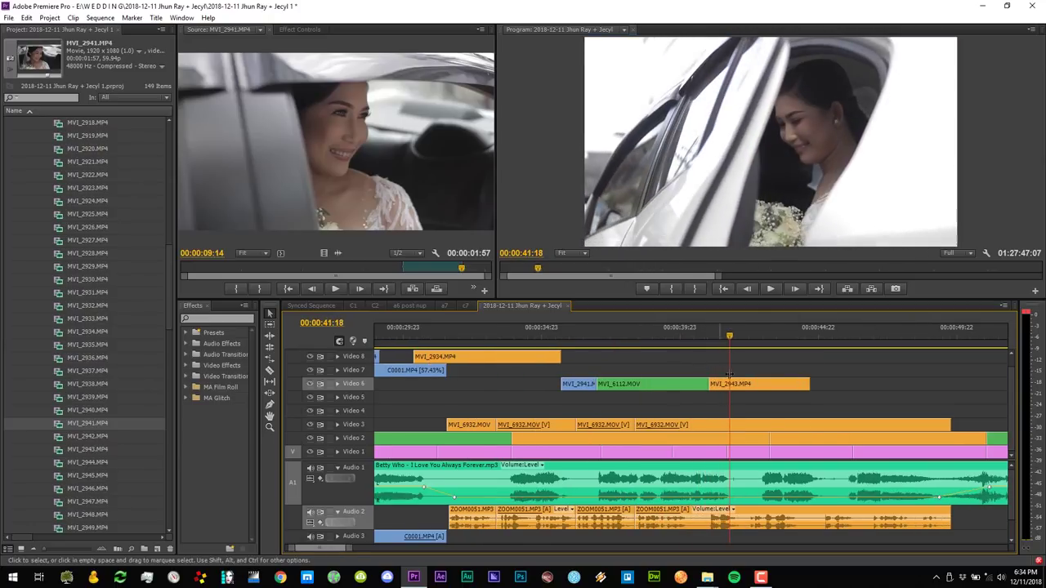
{"action": "key", "text": "Delete"}
- Rate-stretch the start of MVI_2943.MP4 back to the end of MVI_6112.MOV at 79.54% speed and play it back
{"action": "key", "text": "x"}
{"action": "mouse_move", "coordinate": [733, 384]}
{"action": "left_mouse_down"}
{"action": "mouse_move", "coordinate": [733, 403]}
{"action": "mouse_move", "coordinate": [722, 397]}
{"action": "left_mouse_up"}
{"action": "key", "text": "v"}
{"action": "key", "text": "space"}
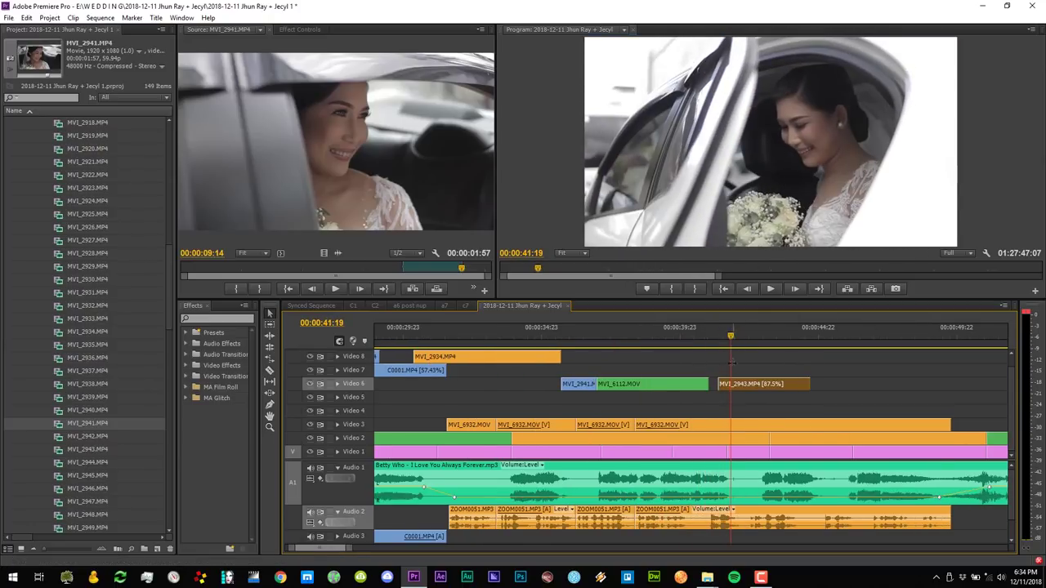
{"action": "left_click_drag", "start_coordinate": [728, 341], "coordinate": [693, 343]}
{"action": "key", "text": "v"}
{"action": "key", "text": "space"}
{"action": "left_click", "coordinate": [808, 370]}
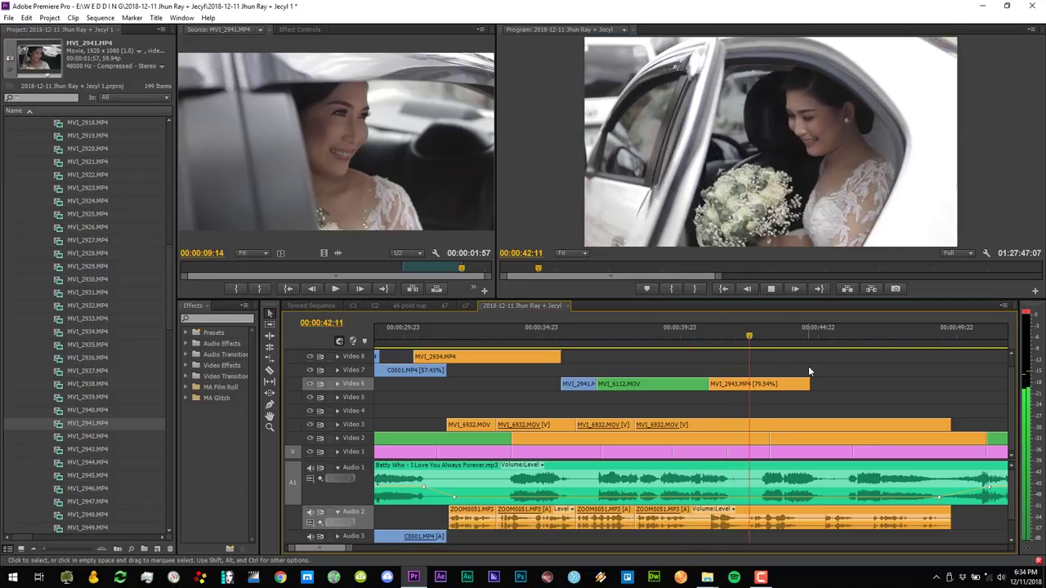
{"action": "key", "text": "space"}
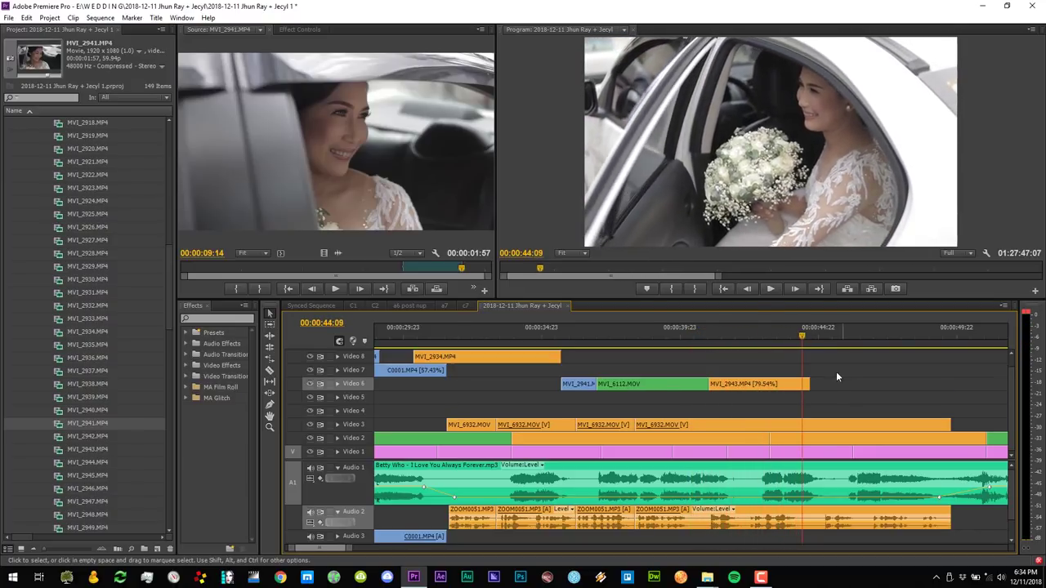
- Save the project and play the sequence on to the end of the speech at about 00:00:49:08
{"action": "key", "text": "minus"}
{"action": "key", "text": "minus"}
{"action": "key", "text": "ctrl+s"}
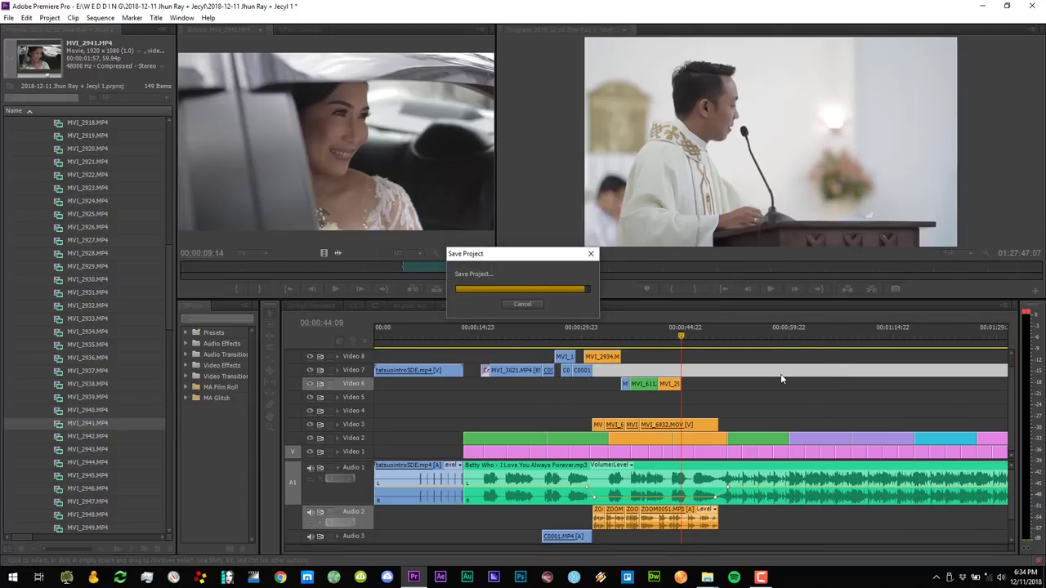
{"action": "key", "text": "space"}
{"action": "key", "text": "equal"}
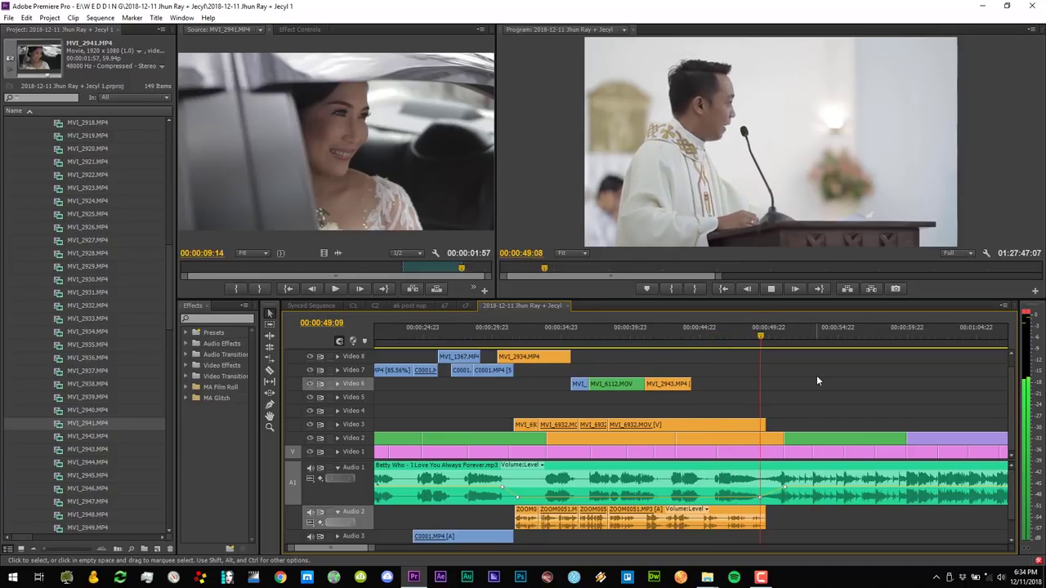
{"action": "key", "text": "space"}
- Look through the ceremony sections of the timeline for a shot to follow the end of the speech
{"action": "key", "text": "backslash"}
{"action": "left_click", "coordinate": [850, 339]}
{"action": "key", "text": "equal"}
{"action": "key", "text": "equal"}
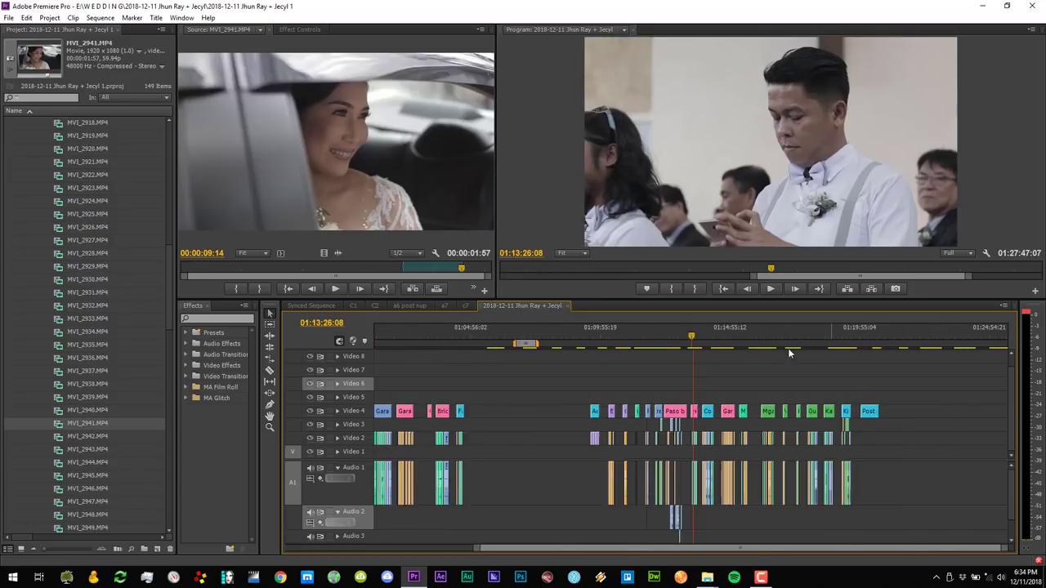
{"action": "key", "text": "equal"}
{"action": "key", "text": "minus"}
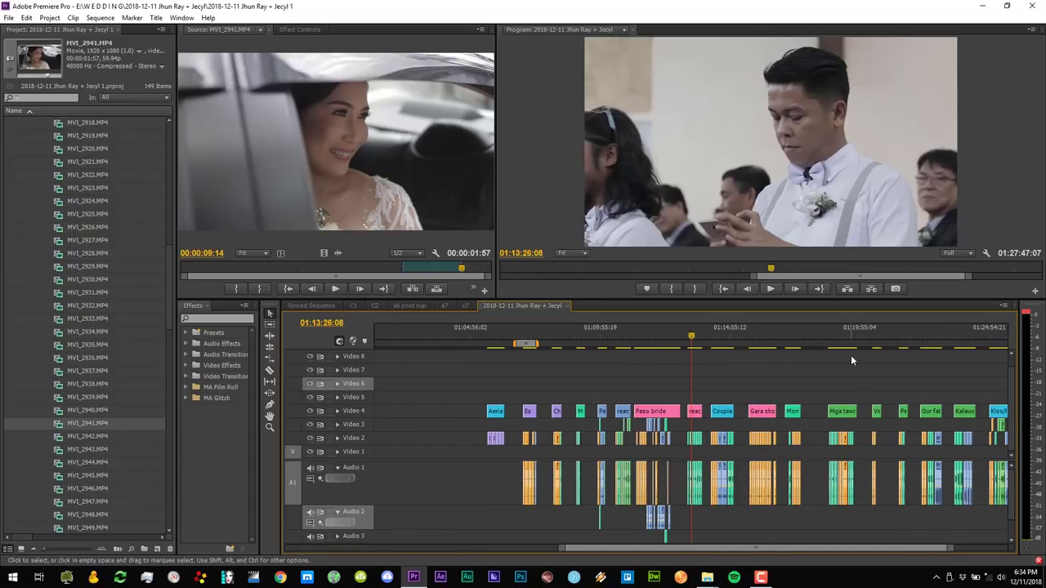
{"action": "key", "text": "minus"}
{"action": "left_click", "coordinate": [846, 342]}
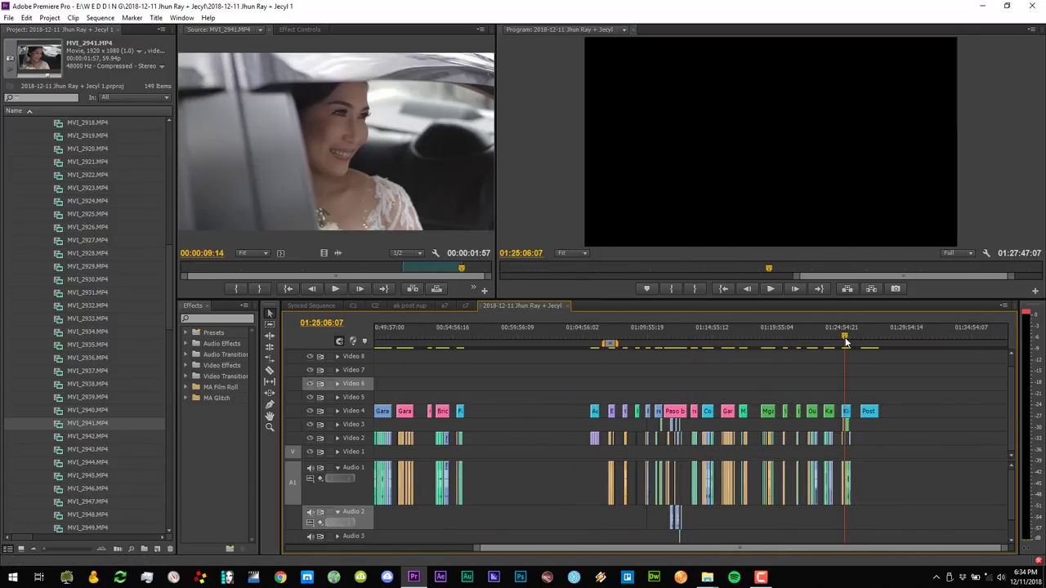
{"action": "left_click", "coordinate": [666, 343]}
{"action": "key", "text": "equal"}
{"action": "key", "text": "equal"}
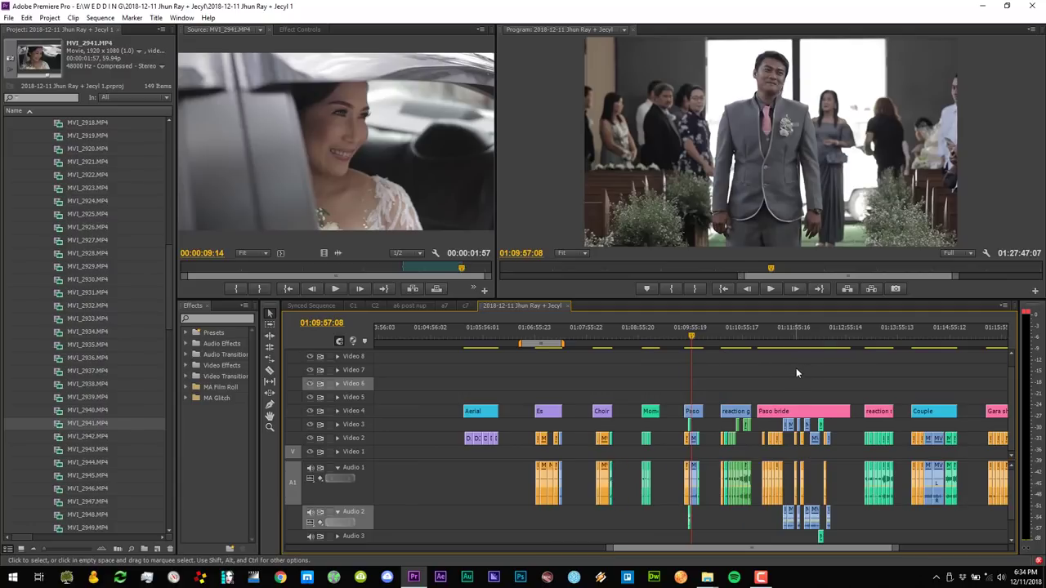
- Play the clips at the start of the Paso bride section up to the veiled bride in MVI_2945.MP4
{"action": "key", "text": "minus"}
{"action": "left_click_drag", "start_coordinate": [818, 339], "coordinate": [738, 337]}
{"action": "key", "text": "equal"}
{"action": "key", "text": "equal"}
{"action": "key", "text": "equal"}
{"action": "key", "text": "equal"}
{"action": "left_click_drag", "start_coordinate": [625, 340], "coordinate": [630, 340]}
{"action": "key", "text": "space"}
{"action": "key", "text": "equal"}
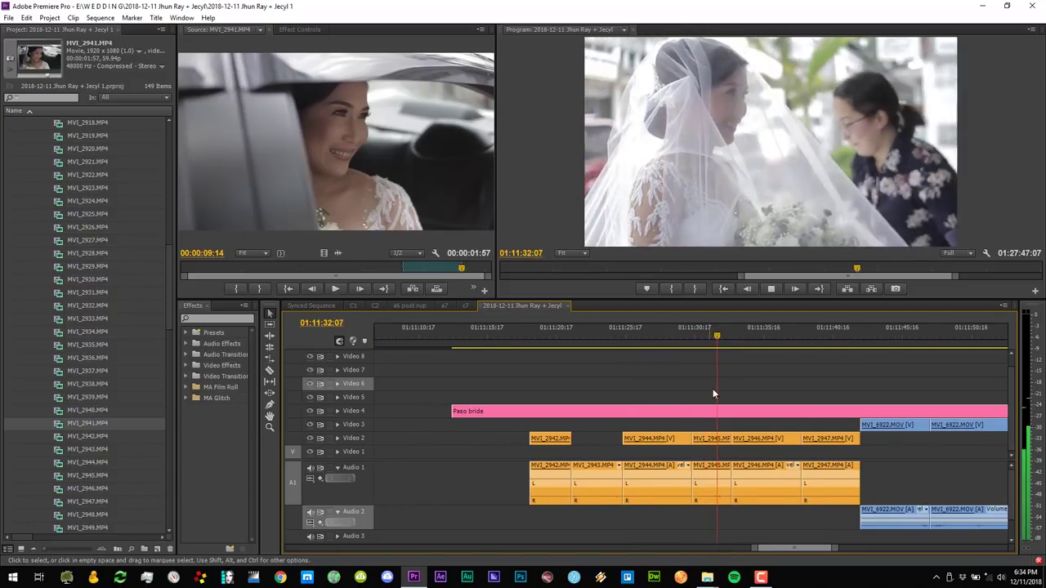
- Take the MVI_2945.MP4 veiled bride video and paste it on Video 6 right where the MVI_6932.MOV speech clips end
{"action": "key", "text": "space"}
{"action": "key", "text": "Home"}
{"action": "key", "text": "minus"}
{"action": "left_click_drag", "start_coordinate": [684, 326], "coordinate": [713, 333]}
- Slow the MVI_2945.MP4 bride shot on Video 6 to 57.02% by stretching its end and play it with the song
{"action": "key", "text": "space"}
{"action": "key", "text": "equal"}
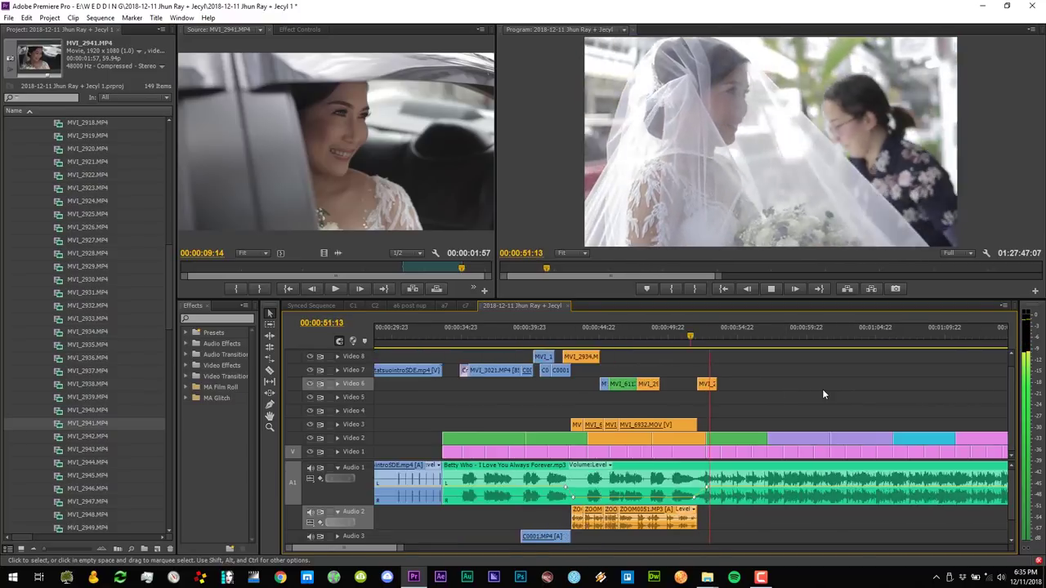
{"action": "key", "text": "space"}
{"action": "key", "text": "r"}
{"action": "left_click_drag", "start_coordinate": [711, 381], "coordinate": [734, 382]}
{"action": "key", "text": "v"}
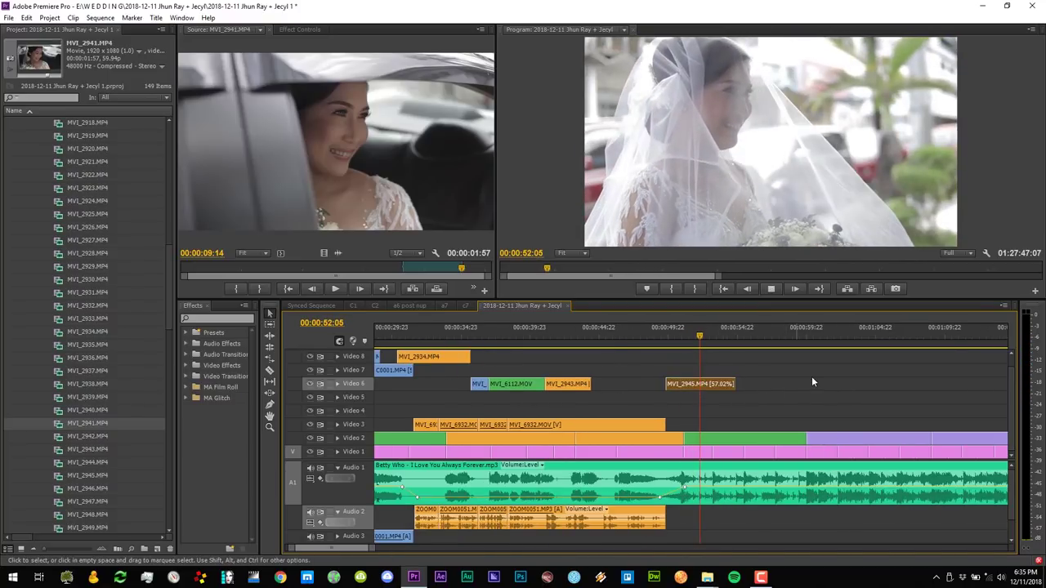
{"action": "key", "text": "space"}
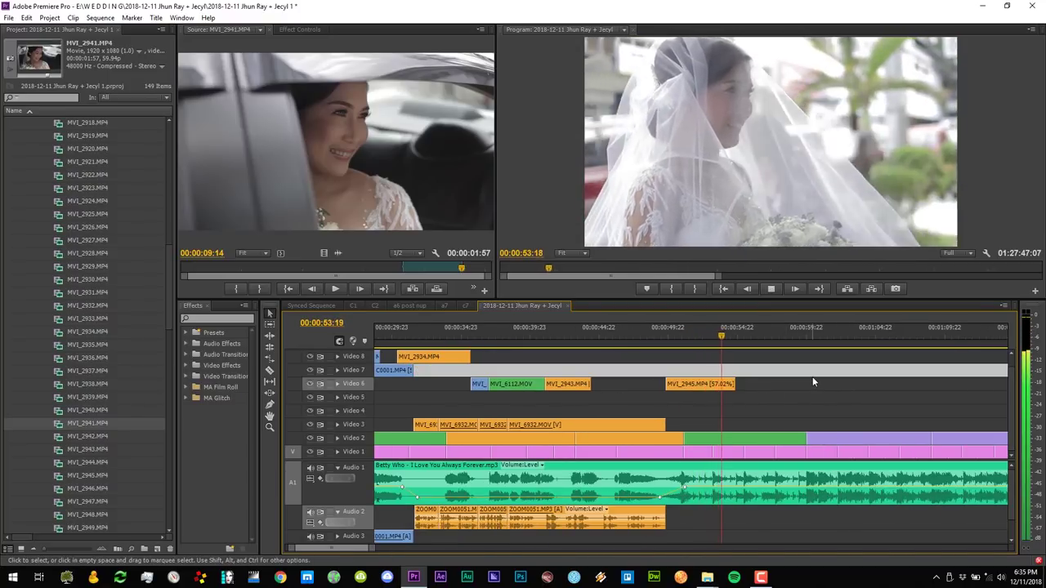
- Trim the end of the MVI_2945.MP4 bride shot on Video 6 to 00:00:54:07 and save the project
{"action": "key", "text": "space"}
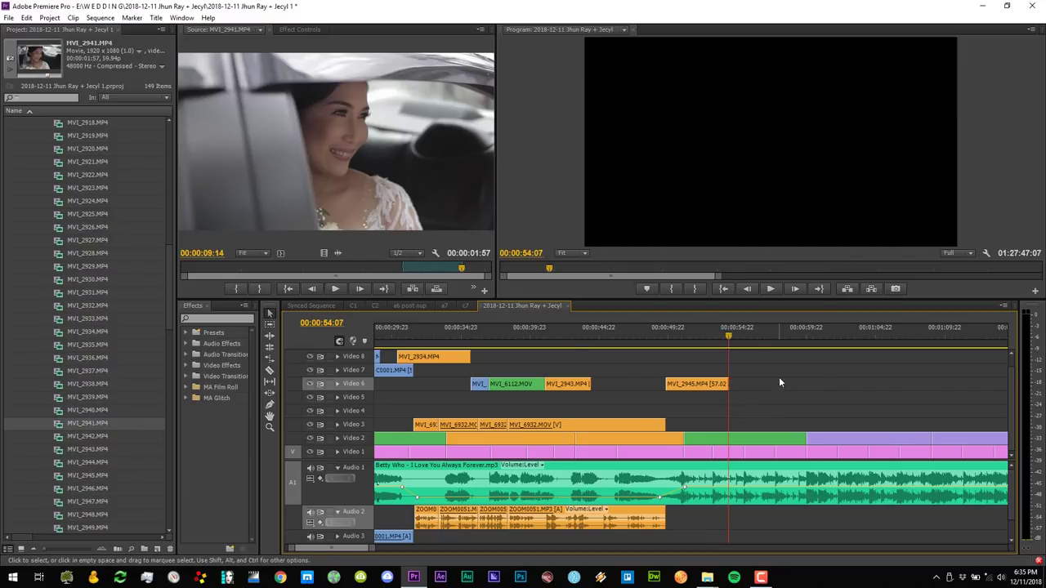
{"action": "key", "text": "backslash"}
{"action": "key", "text": "ctrl+s"}
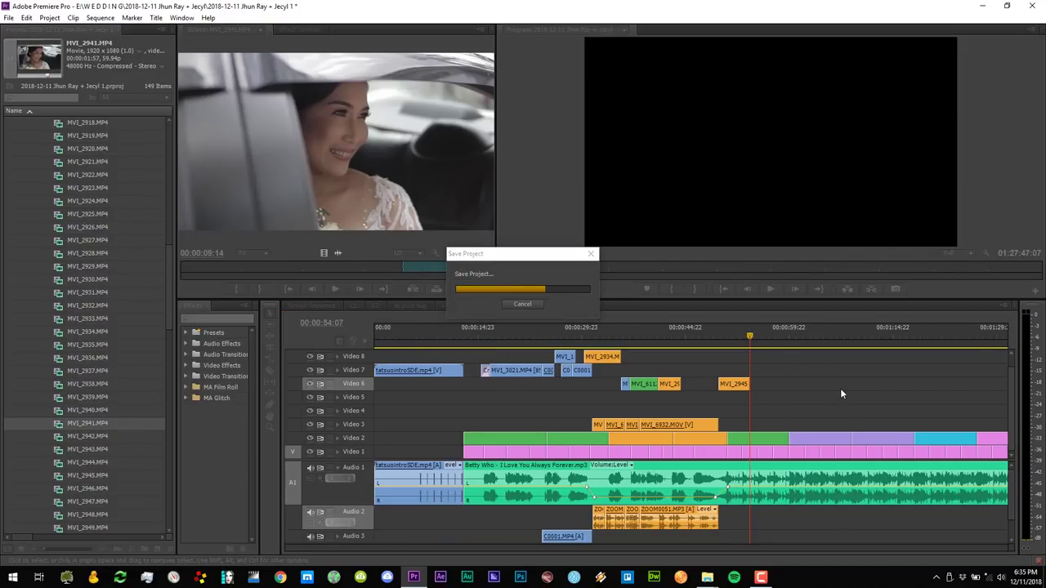
- Find the MVI_6112.MOV shot of the groom wiping his eyes in the groom reaction section and cut it to the clipboard
{"action": "key", "text": "backslash"}
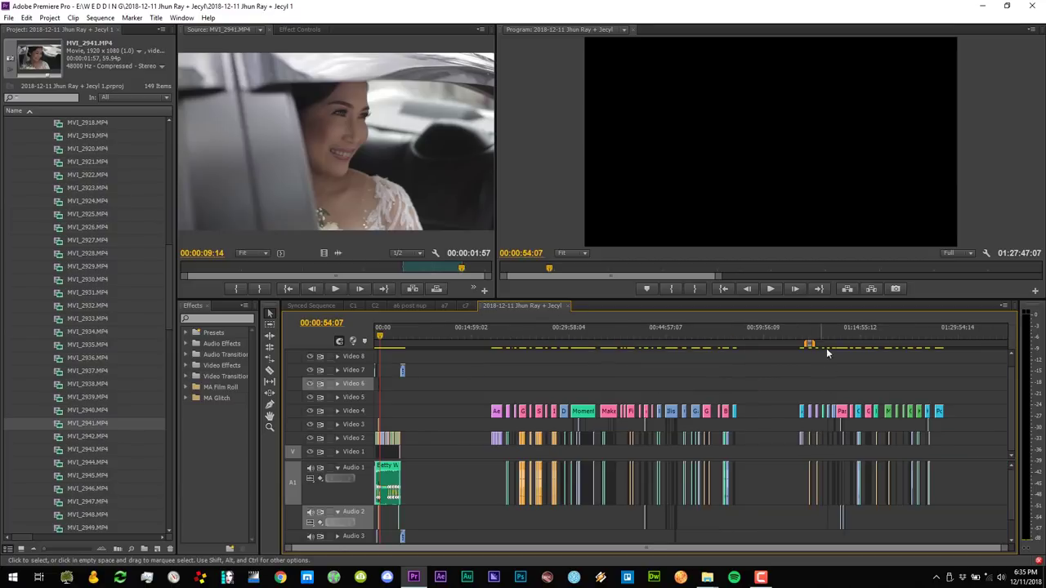
{"action": "left_click", "coordinate": [847, 335]}
{"action": "key", "text": "equal"}
{"action": "key", "text": "equal"}
{"action": "key", "text": "equal"}
{"action": "key", "text": "equal"}
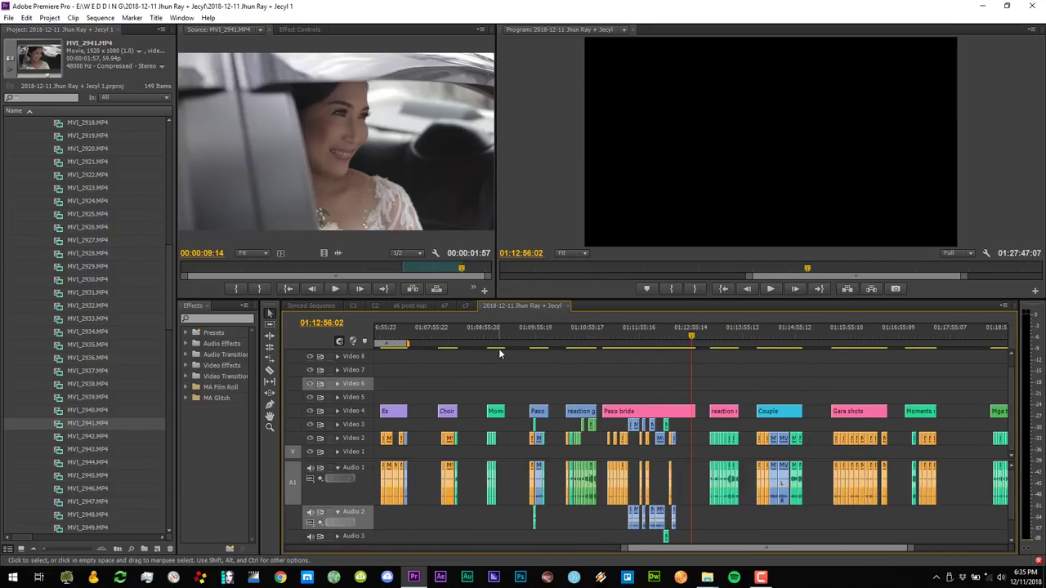
{"action": "left_click_drag", "start_coordinate": [576, 340], "coordinate": [594, 340]}
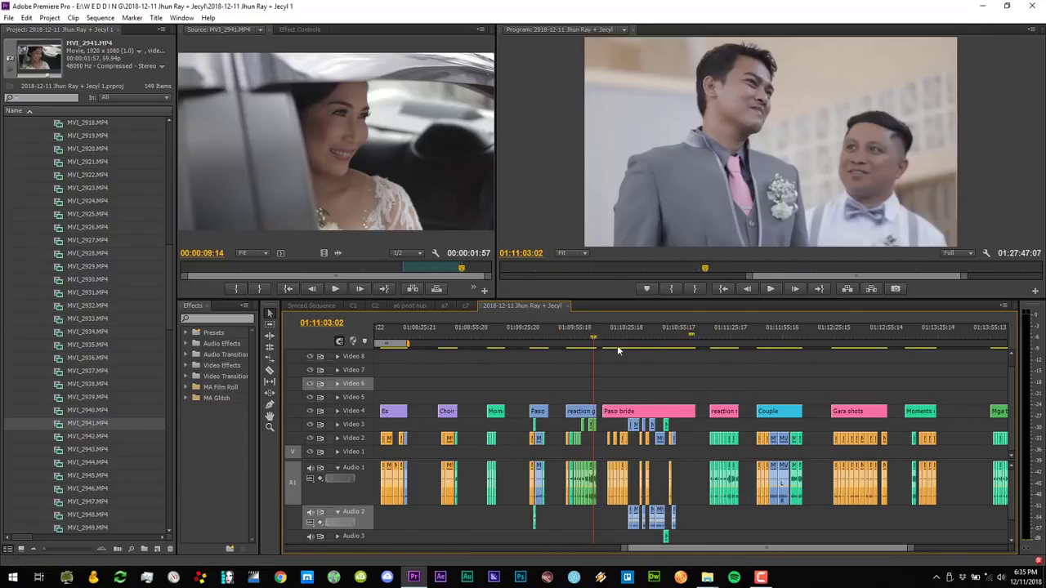
{"action": "key", "text": "equal"}
{"action": "key", "text": "equal"}
{"action": "key", "text": "equal"}
{"action": "key", "text": "equal"}
{"action": "left_click_drag", "start_coordinate": [690, 332], "coordinate": [703, 331]}
{"action": "key", "text": "ctrl+x"}
- Paste the MVI_6112.MOV groom shot on Video 6 right after the MVI_2945.MP4 bride shot and play it
{"action": "key", "text": "Home"}
{"action": "key", "text": "minus"}
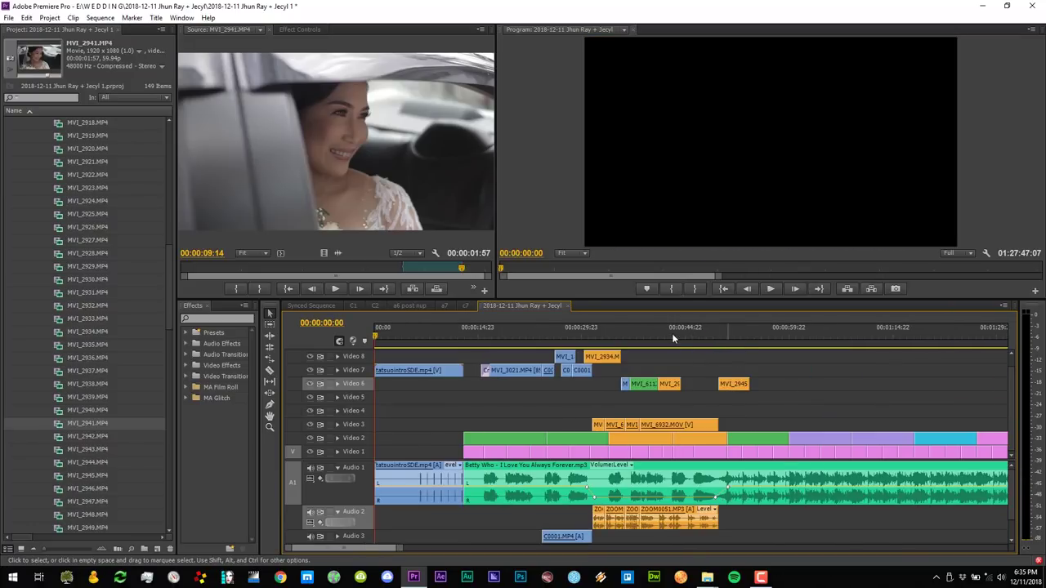
{"action": "left_click", "coordinate": [671, 333]}
{"action": "key", "text": "equal"}
{"action": "key", "text": "minus"}
{"action": "left_click", "coordinate": [751, 337]}
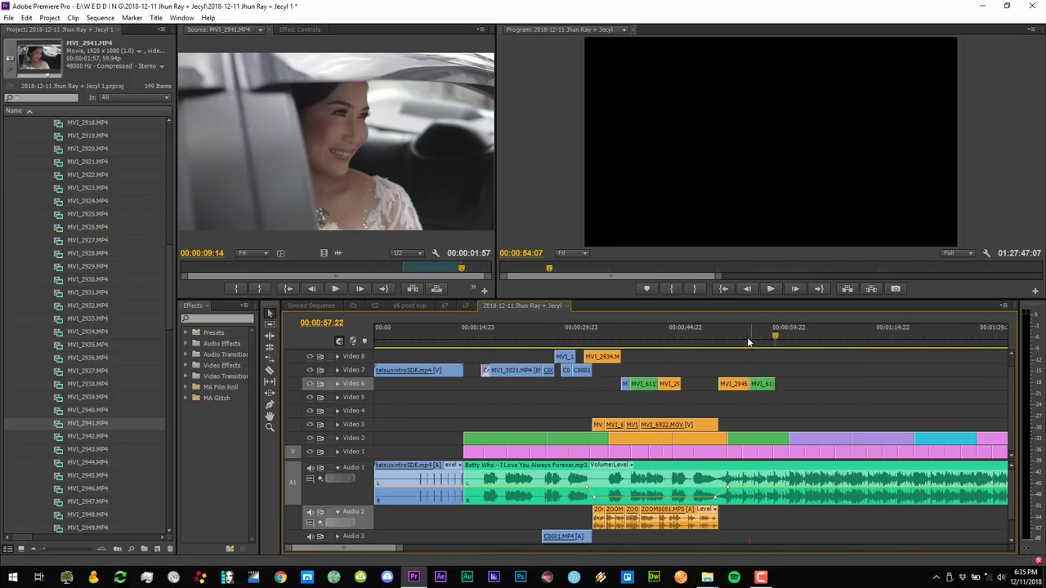
{"action": "key", "text": "space"}
{"action": "key", "text": "equal"}
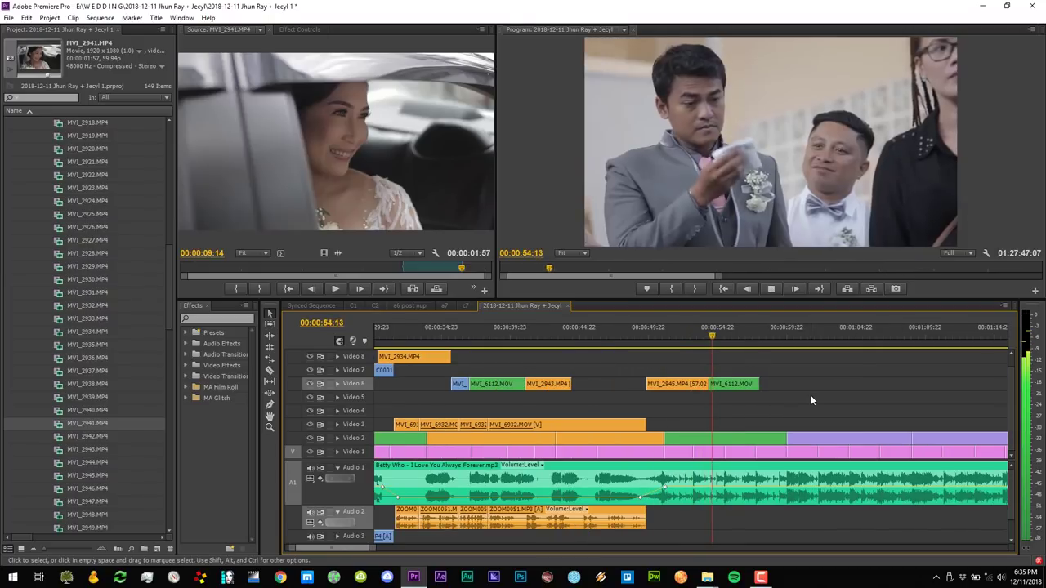
{"action": "key", "text": "equal"}
- Remove the part of the MVI_6112.MOV groom shot before 00:00:54:19 and close the gap to the veiled bride shot
{"action": "left_click", "coordinate": [675, 335]}
{"action": "left_click_drag", "start_coordinate": [675, 335], "coordinate": [665, 342]}
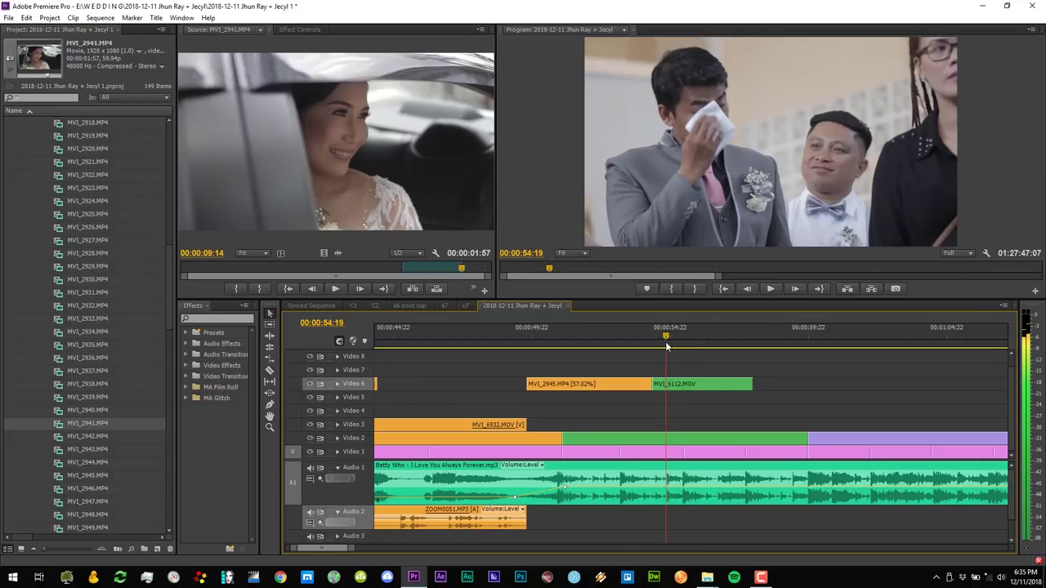
{"action": "key", "text": "c"}
{"action": "left_click", "coordinate": [667, 384]}
{"action": "key", "text": "v"}
{"action": "left_click_drag", "start_coordinate": [706, 385], "coordinate": [691, 385]}
{"action": "left_click_drag", "start_coordinate": [656, 342], "coordinate": [645, 344]}
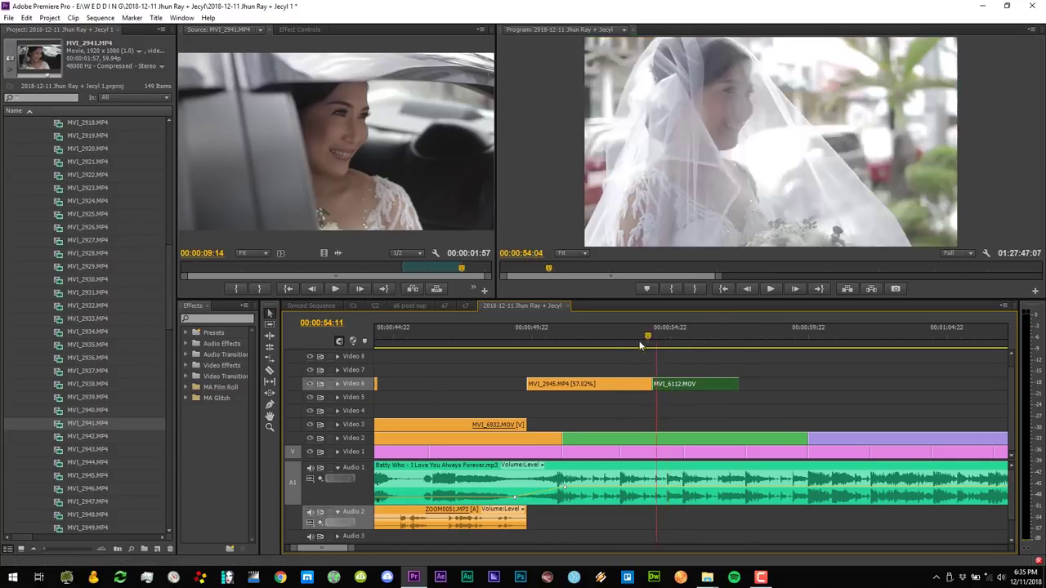
{"action": "key", "text": "space"}
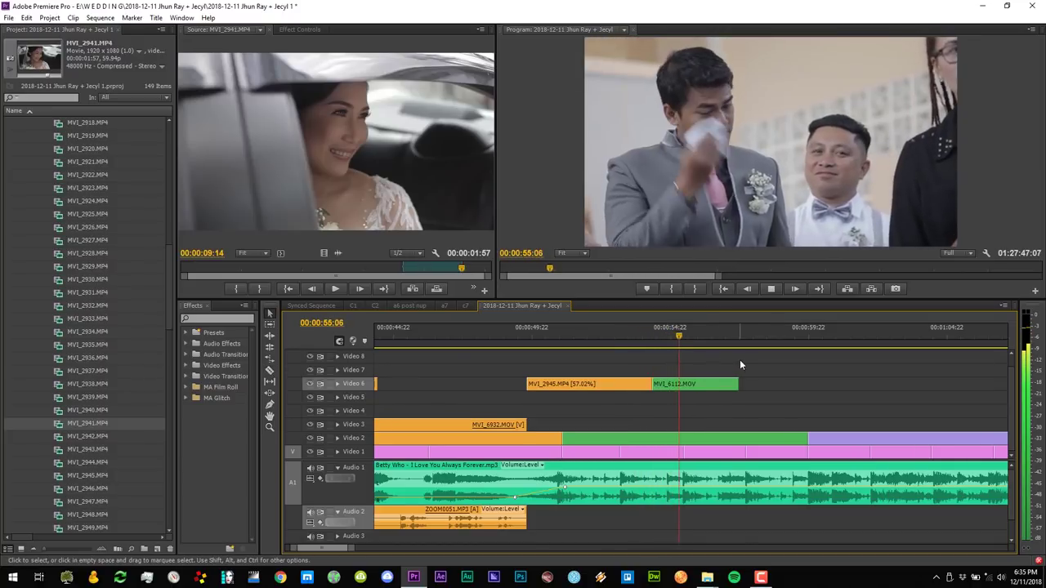
- Trim the end of the MVI_6112.MOV groom shot on Video 6 to about 00:00:56:20
{"action": "left_click", "coordinate": [695, 335]}
{"action": "left_click_drag", "start_coordinate": [675, 344], "coordinate": [691, 339]}
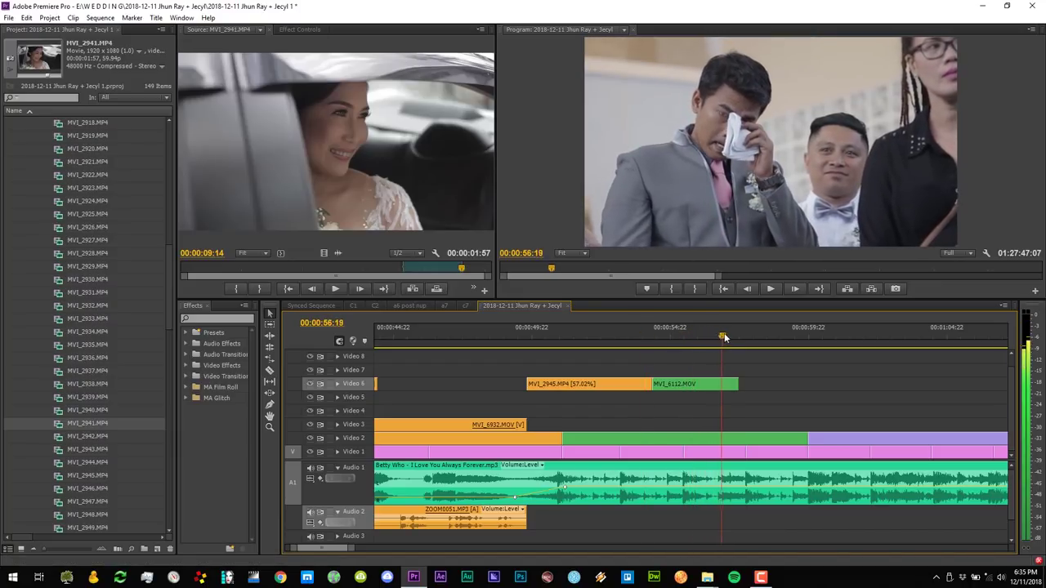
{"action": "key", "text": "c"}
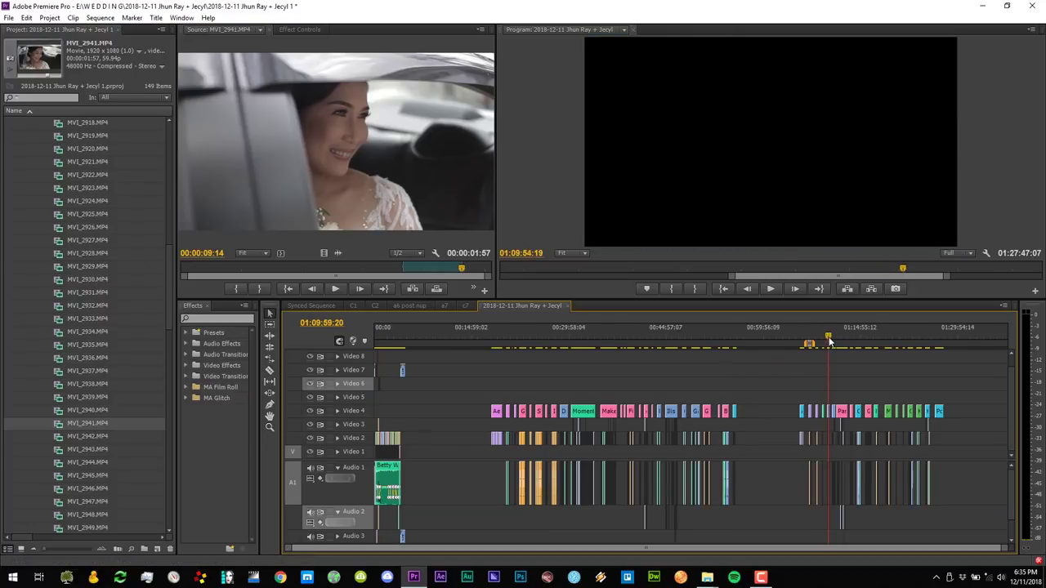
- Play through the Paso bride section to examine the MVI_2947.MP4 shot of the bride entering the church
{"action": "key", "text": "equal"}
{"action": "key", "text": "equal"}
{"action": "left_click_drag", "start_coordinate": [589, 338], "coordinate": [847, 344]}
{"action": "key", "text": "="}
{"action": "left_click_drag", "start_coordinate": [723, 338], "coordinate": [743, 349]}
{"action": "key", "text": "="}
{"action": "key", "text": "space"}
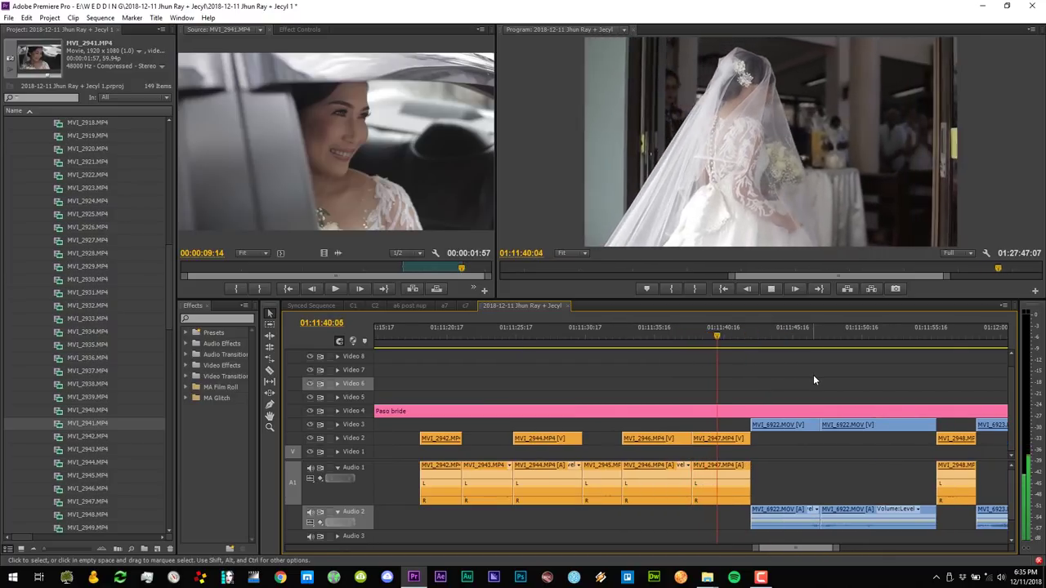
{"action": "key", "text": "space"}
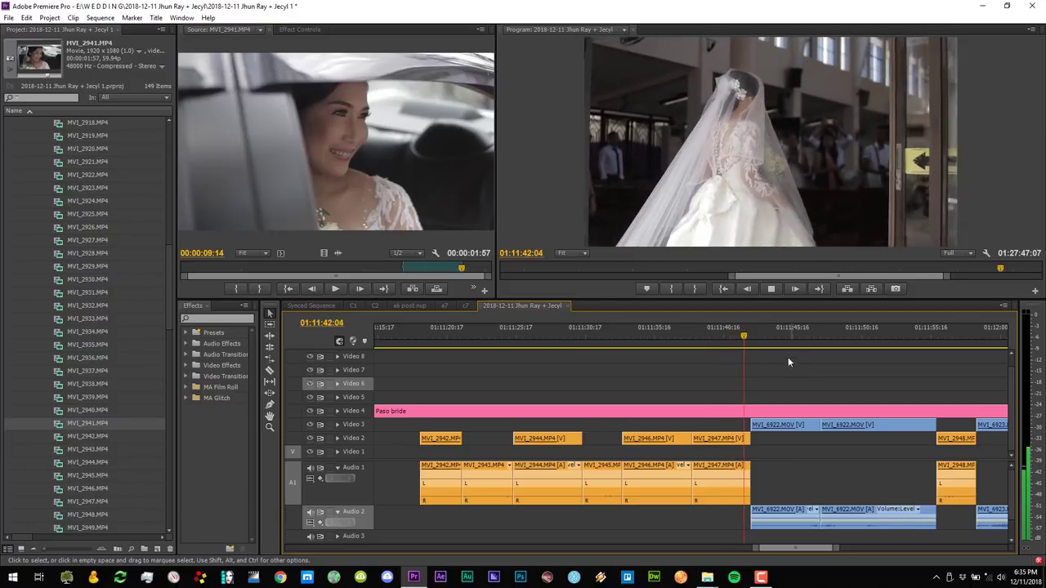
- Split MVI_2947.MP4 at 01:11:39:22 in the Paso bride section and cut the video of its latter part to the clipboard
{"action": "left_click_drag", "start_coordinate": [736, 339], "coordinate": [714, 350]}
{"action": "left_click", "coordinate": [714, 439]}
{"action": "key", "text": "v"}
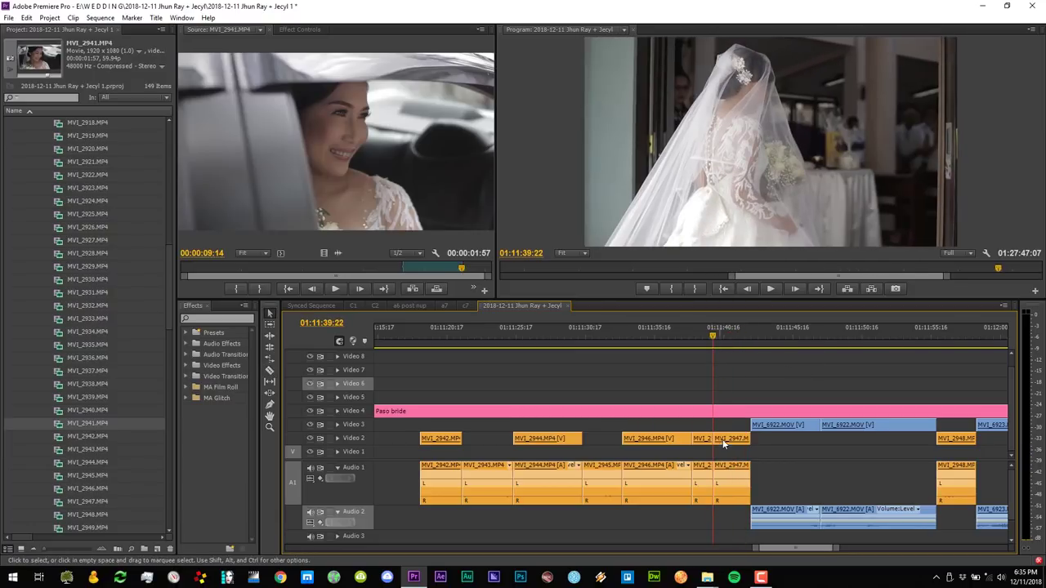
{"action": "left_click", "coordinate": [723, 439], "text": "alt"}
{"action": "key", "text": "Delete"}
- Paste the MVI_2947.MP4 bride shot on Video 6 right after the MVI_6112.MOV groom shot and save the project
{"action": "key", "text": "backslash"}
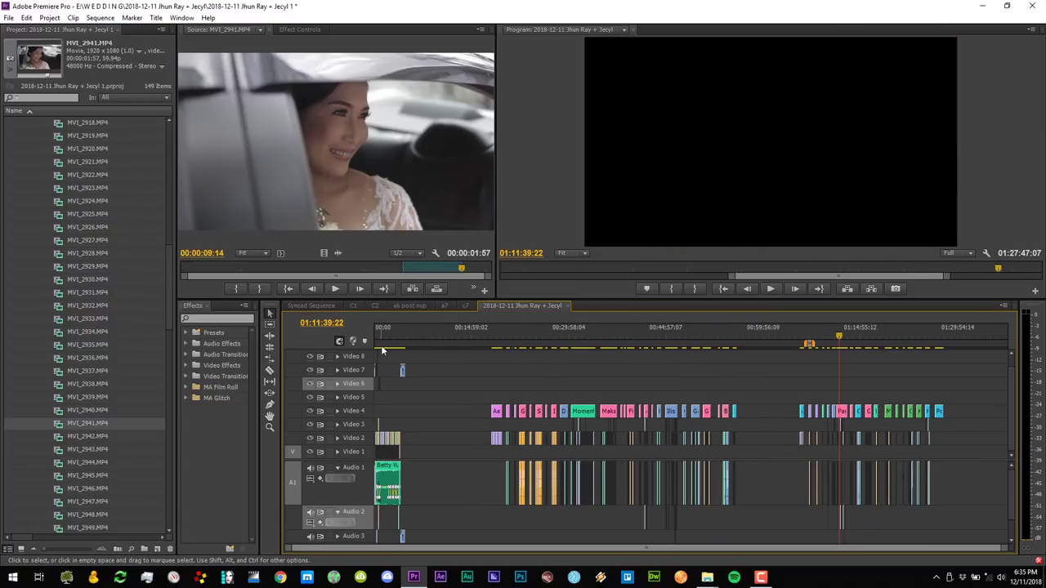
{"action": "left_click", "coordinate": [382, 350]}
{"action": "key", "text": "backslash"}
{"action": "left_click_drag", "start_coordinate": [693, 342], "coordinate": [605, 352]}
{"action": "key", "text": "ctrl+v"}
{"action": "key", "text": "equal"}
{"action": "key", "text": "equal"}
{"action": "key", "text": "space"}
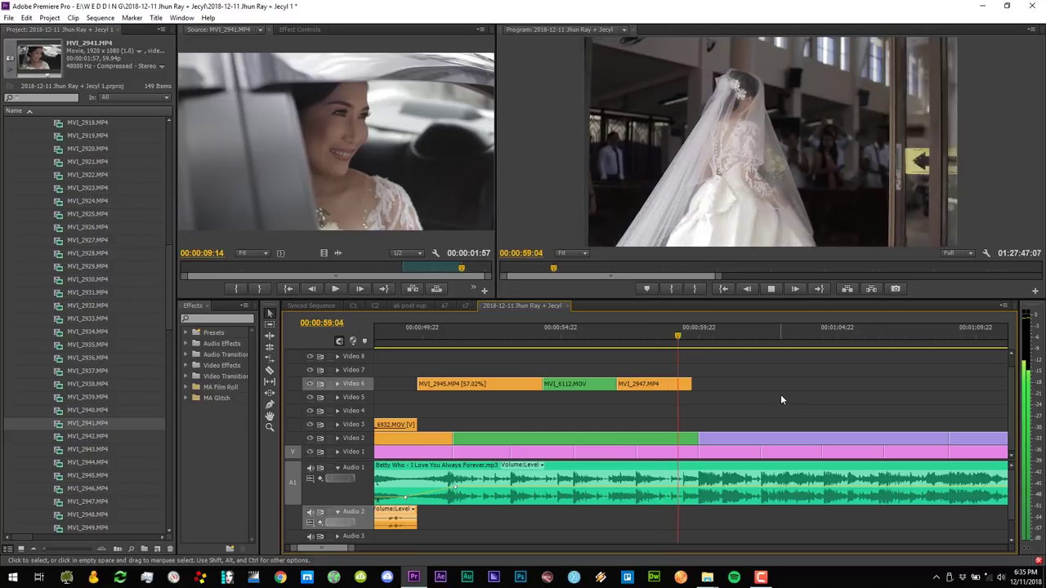
{"action": "key", "text": "space"}
{"action": "key", "text": "minus"}
{"action": "key", "text": "ctrl+s"}
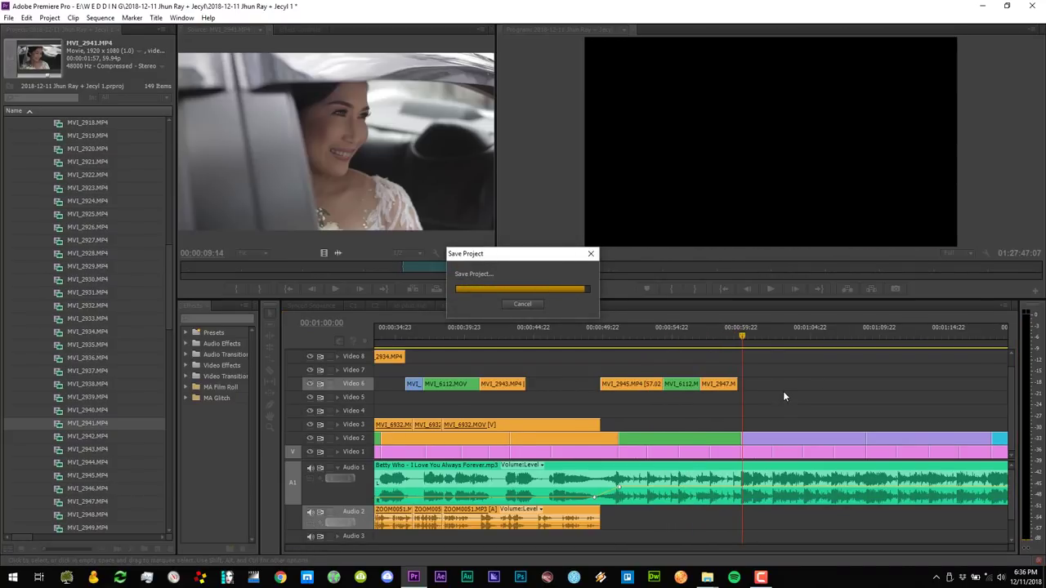
- Find the DJI_0012.MOV hillside venue shot in the Aerial section and cut it to the clipboard
{"action": "key", "text": "minus"}
{"action": "key", "text": "minus"}
{"action": "key", "text": "minus"}
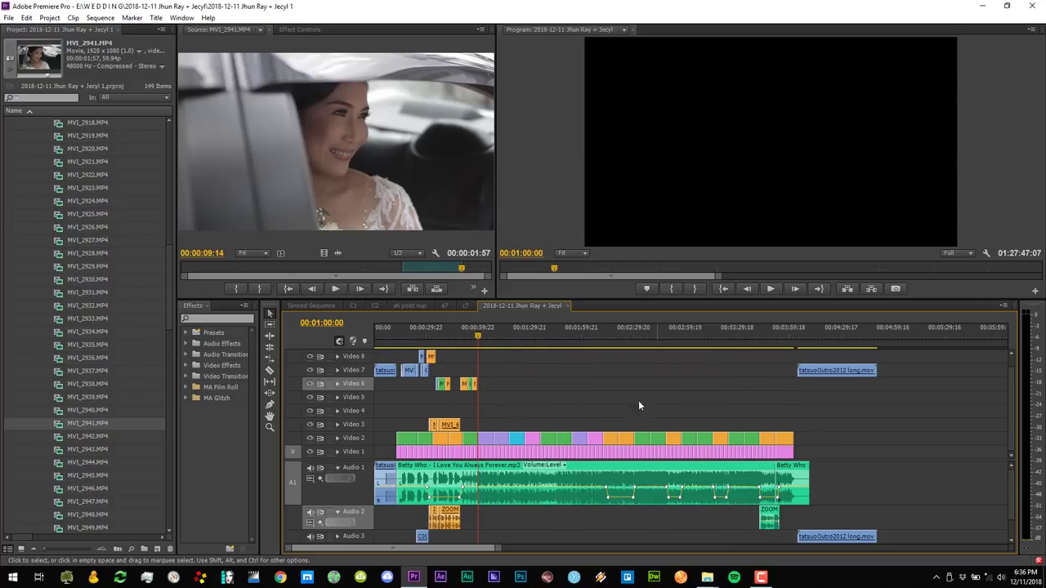
{"action": "key", "text": "backslash"}
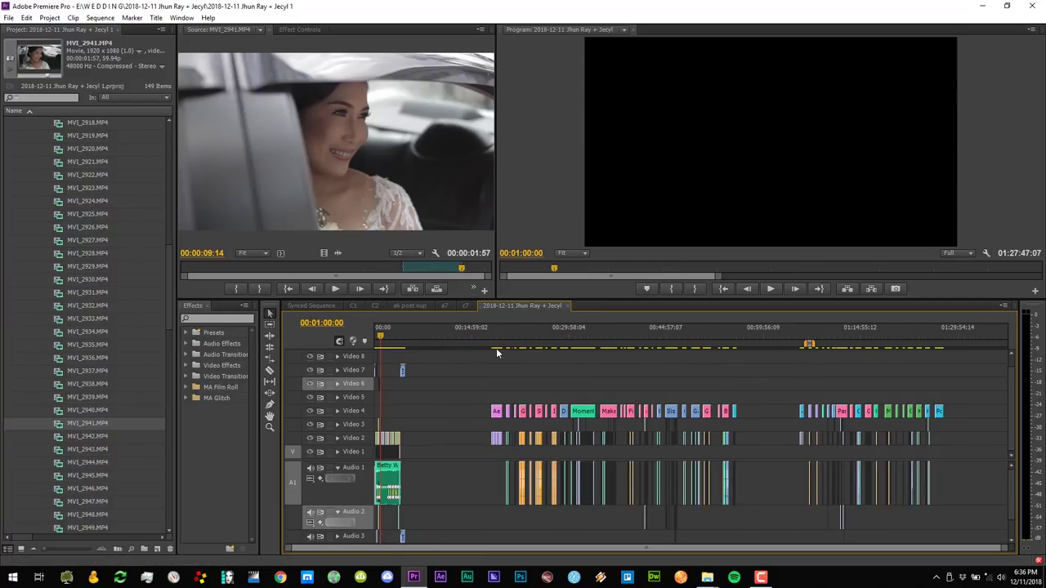
{"action": "left_click", "coordinate": [500, 347]}
{"action": "key", "text": "equal"}
{"action": "key", "text": "equal"}
{"action": "key", "text": "equal"}
{"action": "key", "text": "equal"}
{"action": "key", "text": "space"}
{"action": "left_click", "coordinate": [755, 495]}
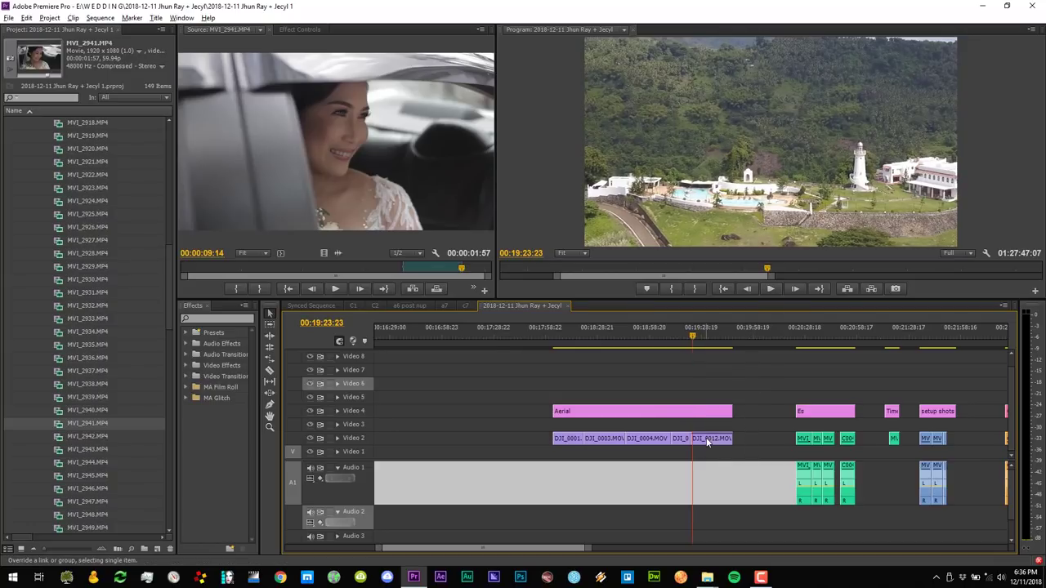
{"action": "left_click", "coordinate": [708, 439], "text": "alt"}
{"action": "key", "text": "Delete"}
- Paste the DJI_0012.MOV aerial shot on Video 6 right after the MVI_2947.MP4 bride shot and review it
{"action": "key", "text": "Home"}
{"action": "left_click_drag", "start_coordinate": [448, 343], "coordinate": [465, 344]}
{"action": "key", "text": "equal"}
{"action": "key", "text": "equal"}
{"action": "mouse_move", "coordinate": [710, 340]}
{"action": "left_mouse_down"}
{"action": "mouse_move", "coordinate": [741, 339]}
{"action": "mouse_move", "coordinate": [732, 349]}
{"action": "left_mouse_up"}
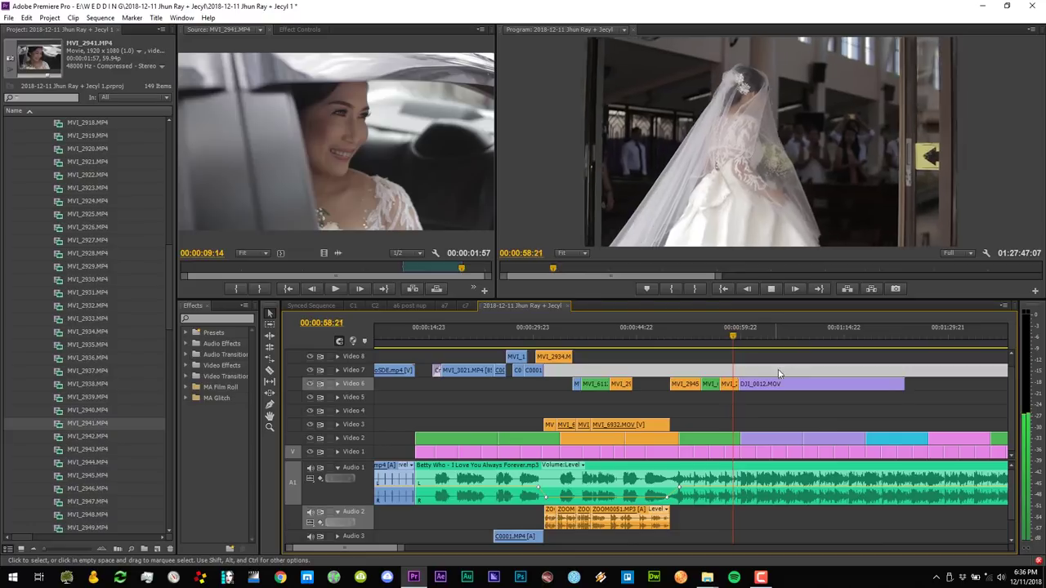
{"action": "key", "text": "space"}
{"action": "left_click_drag", "start_coordinate": [754, 341], "coordinate": [845, 338]}
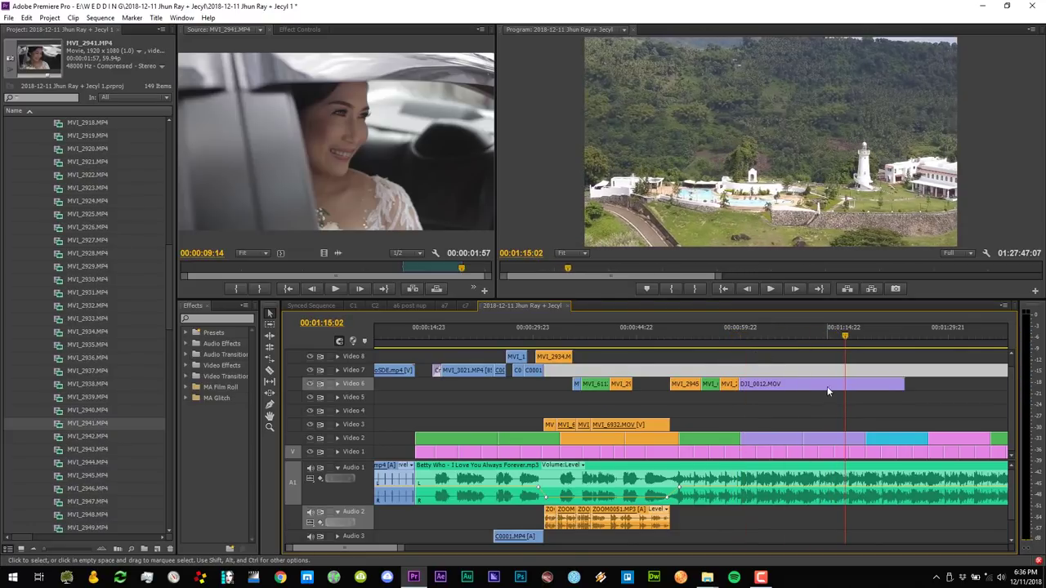
- Scale the DJI_0012.MOV aerial shot on Video 6 to the frame size
{"action": "key", "text": "minus"}
{"action": "key", "text": "minus"}
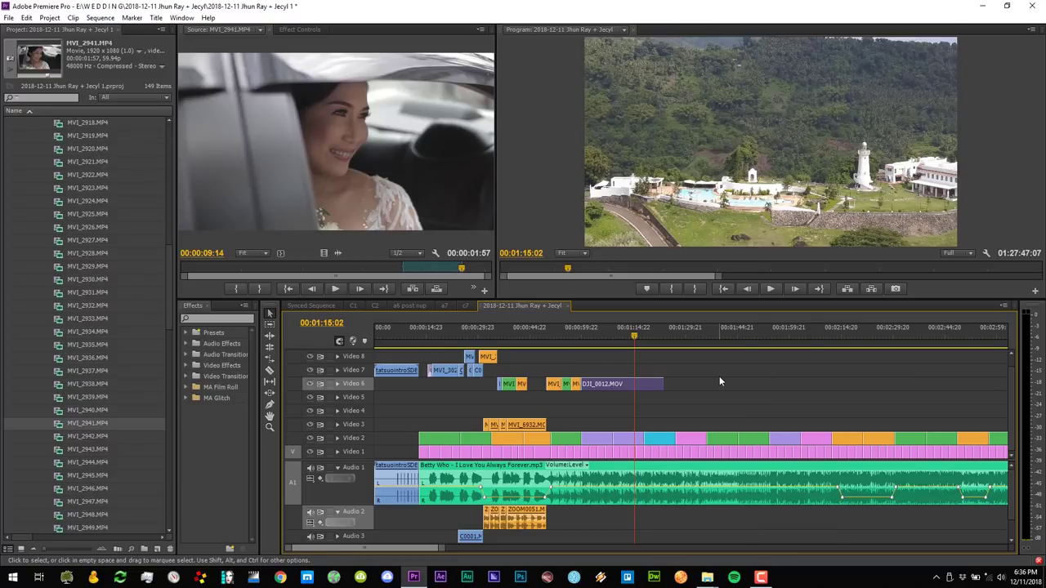
{"action": "left_click", "coordinate": [697, 383]}
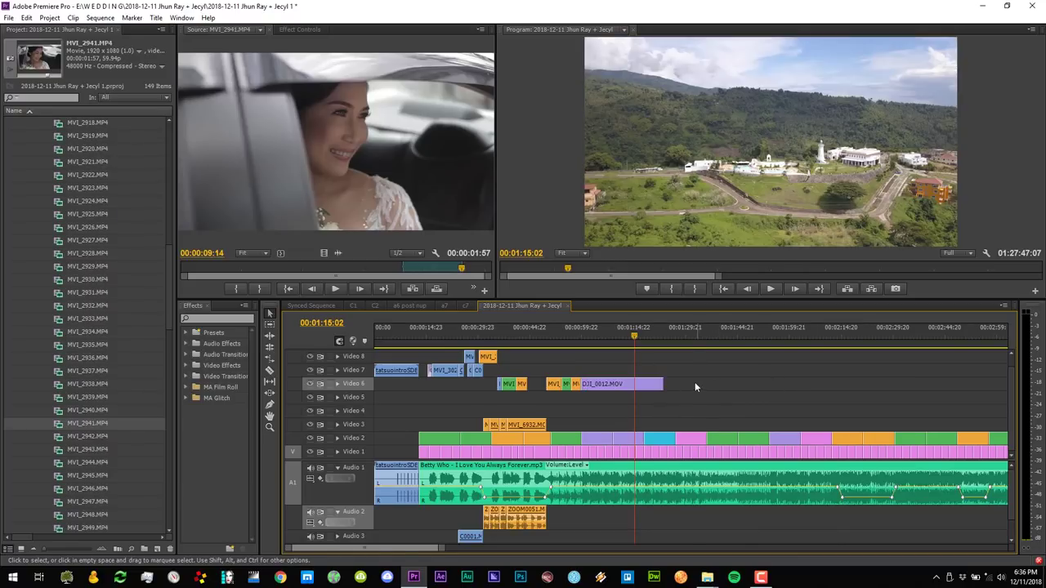
- Show the effect settings of the DJI_0012.MOV aerial shot at 00:01:03:17 and save the project
{"action": "key", "text": "equal"}
{"action": "key", "text": "equal"}
{"action": "key", "text": "minus"}
{"action": "left_click", "coordinate": [607, 341]}
{"action": "left_click_drag", "start_coordinate": [610, 344], "coordinate": [613, 344]}
{"action": "left_click", "coordinate": [641, 385]}
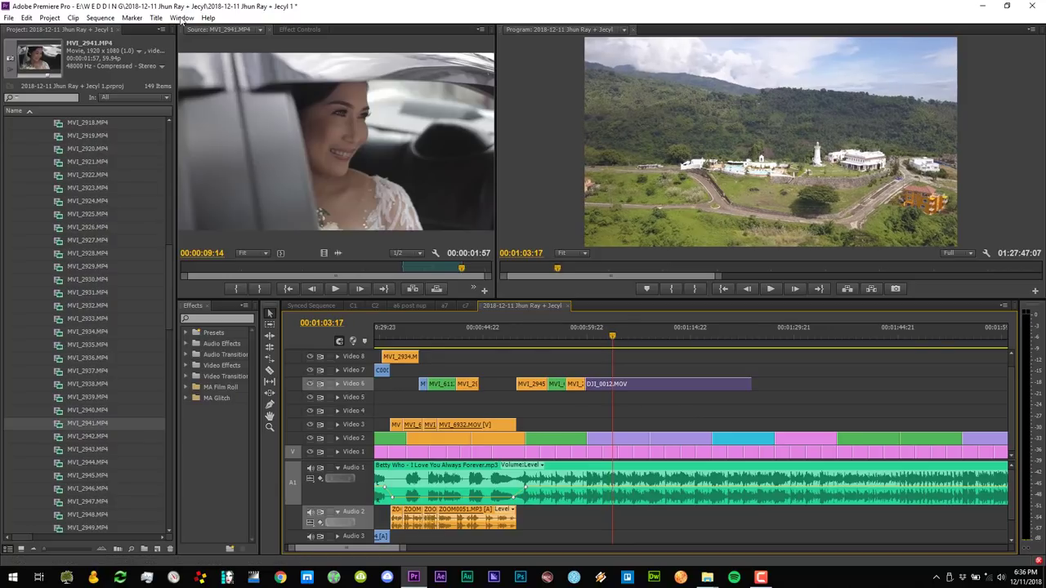
{"action": "left_click", "coordinate": [298, 30]}
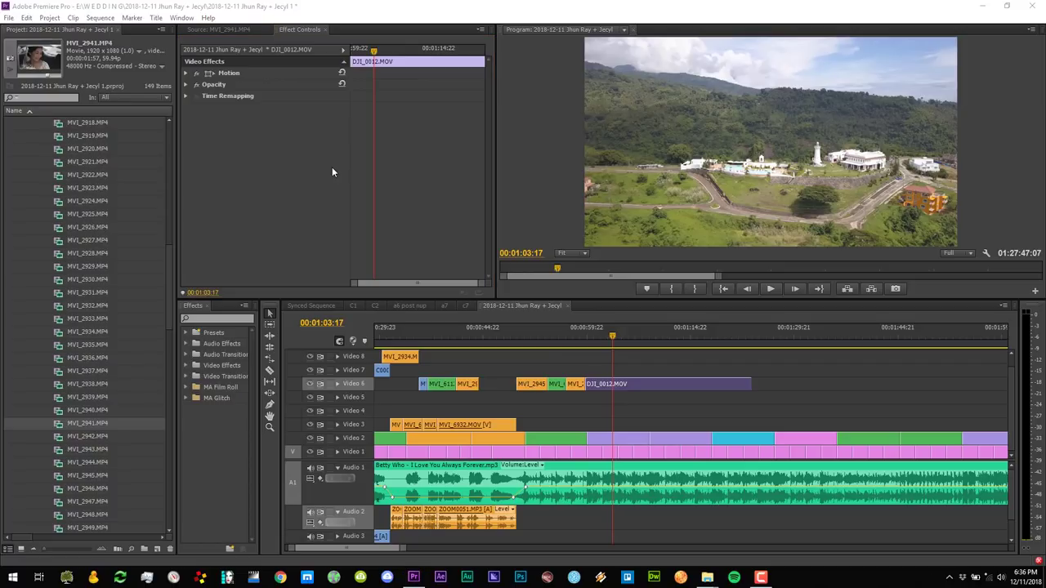
{"action": "left_click", "coordinate": [703, 397]}
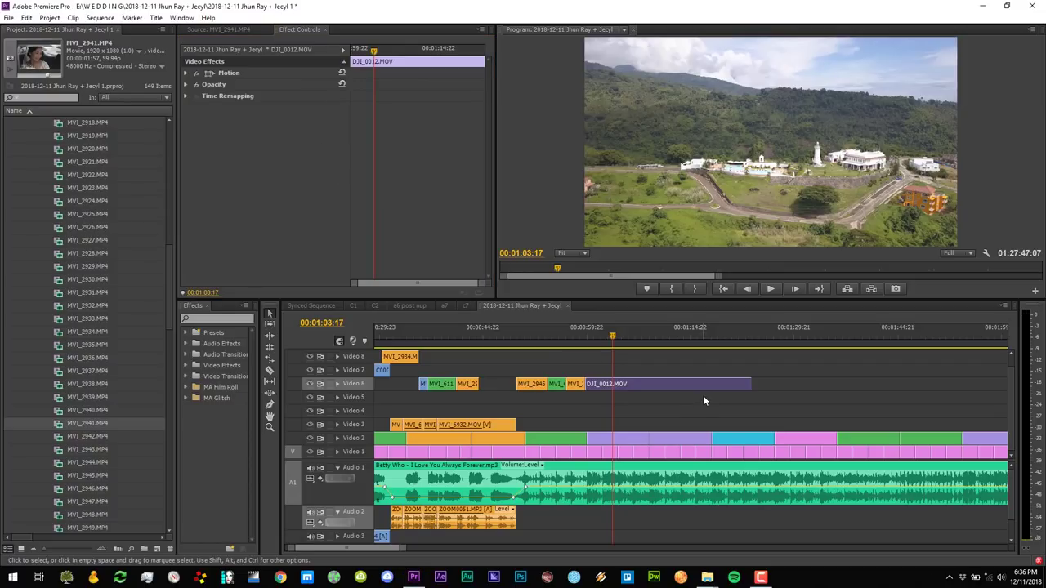
{"action": "key", "text": "ctrl+s"}
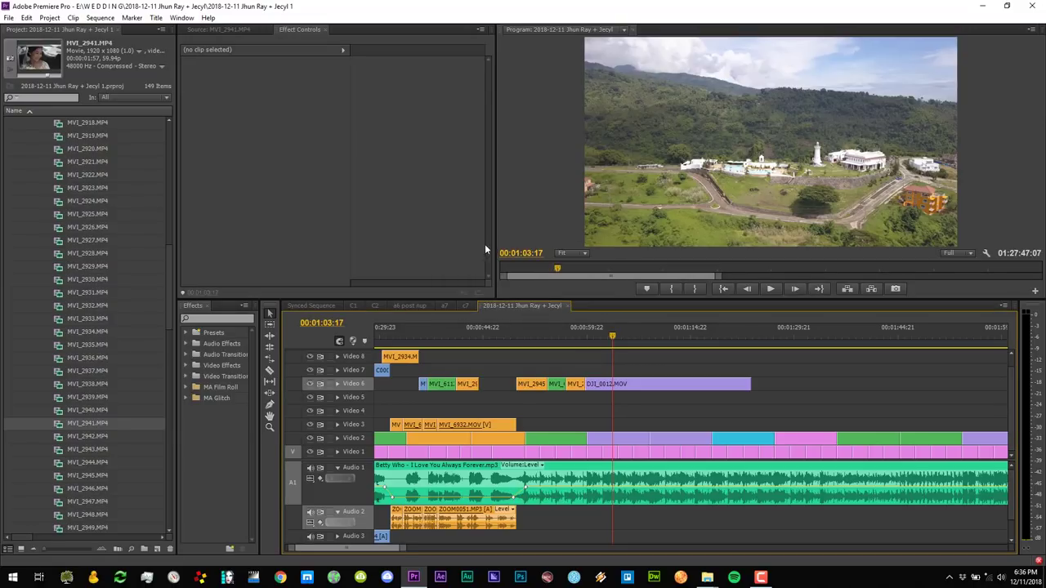
- Set the scale of the DJI_0012.MOV aerial shot to 60 and turn off its scaling to the frame size
{"action": "left_click", "coordinate": [627, 384]}
{"action": "left_click", "coordinate": [185, 75]}
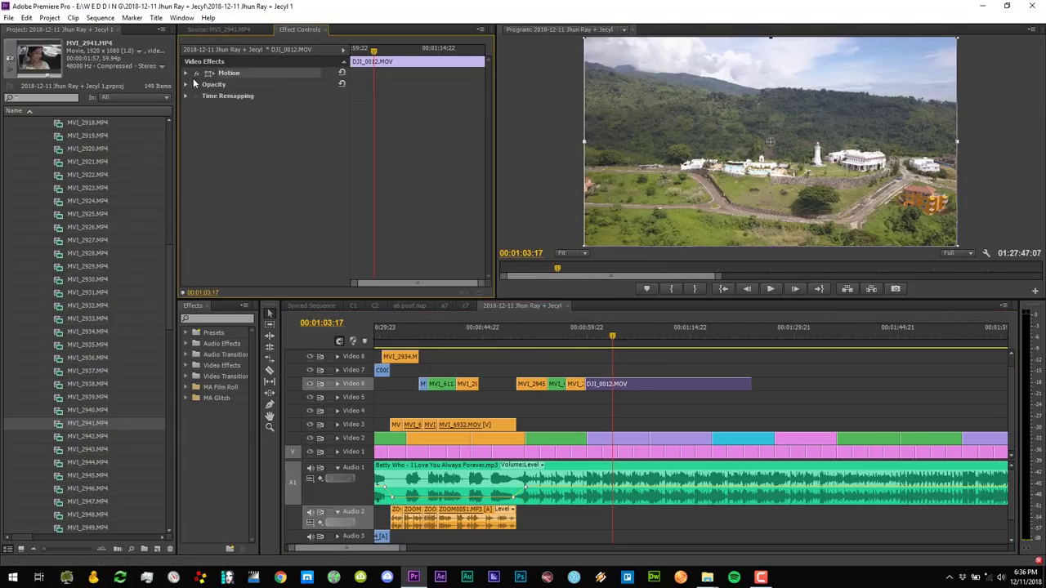
{"action": "left_click", "coordinate": [186, 74]}
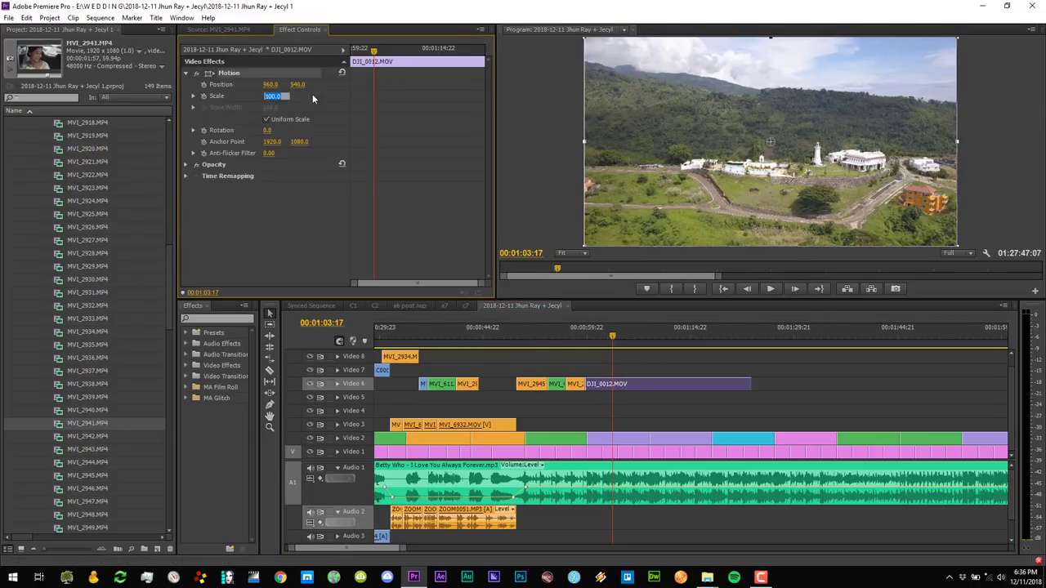
{"action": "type", "text": "60"}
{"action": "key", "text": "Return"}
{"action": "left_click", "coordinate": [678, 378]}
{"action": "left_click", "coordinate": [674, 383]}
{"action": "key", "text": "ctrl+z"}
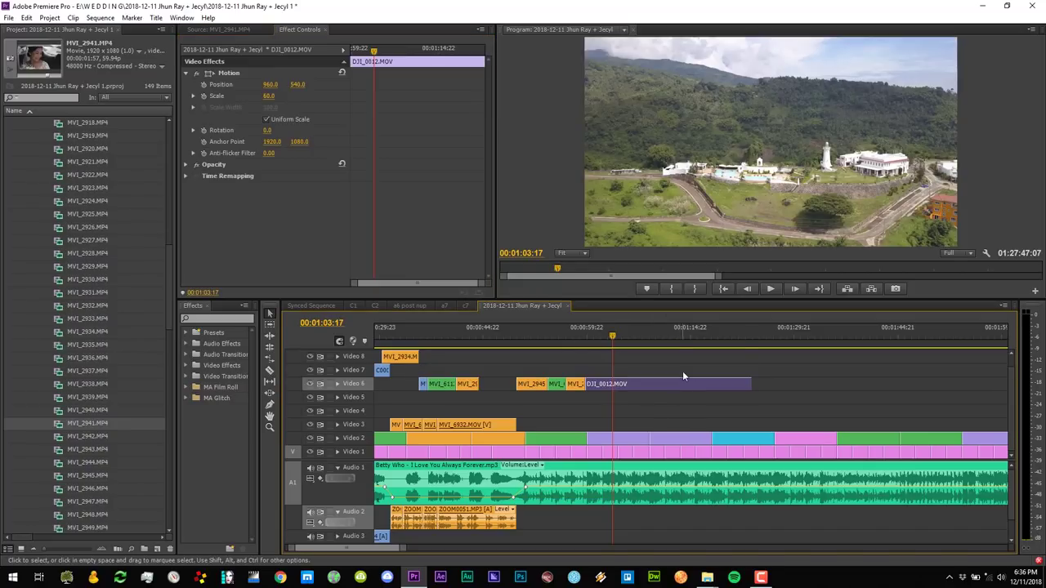
{"action": "left_click", "coordinate": [682, 372]}
- Set the vertical position of the DJI_0012.MOV aerial shot to 613 and play it
{"action": "left_click", "coordinate": [641, 384]}
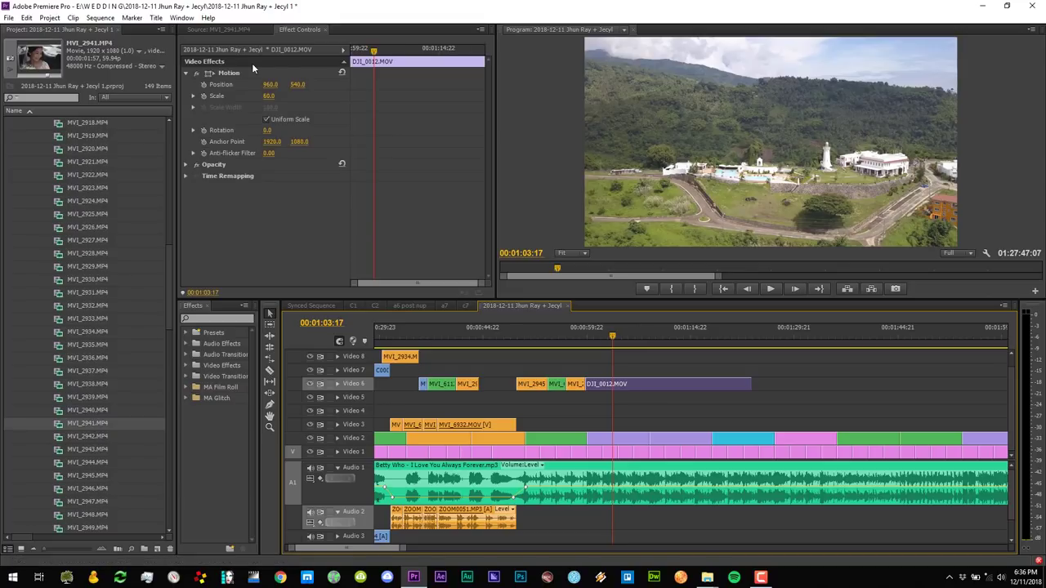
{"action": "left_click_drag", "start_coordinate": [298, 85], "coordinate": [357, 85]}
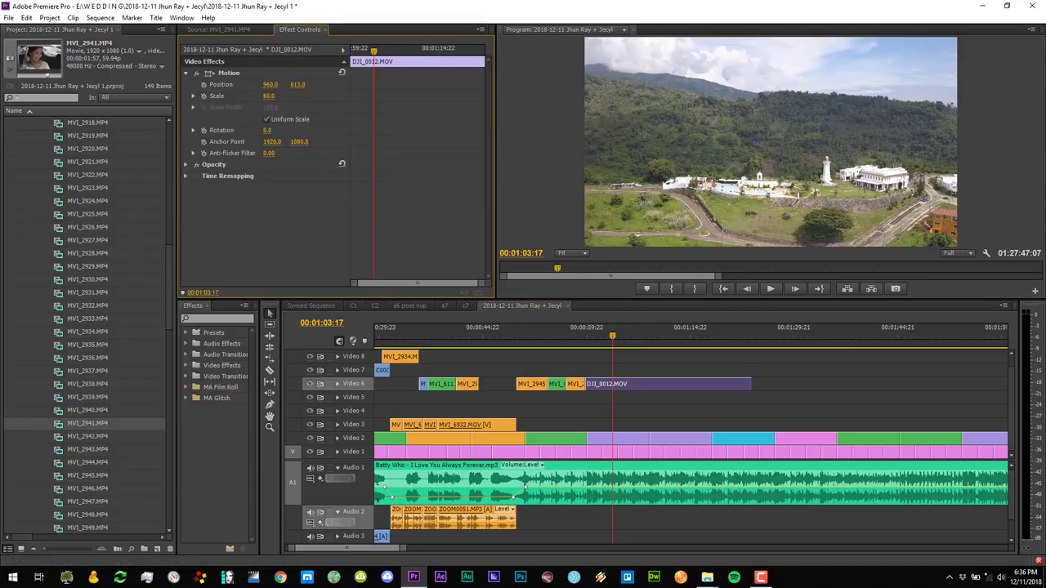
{"action": "left_click", "coordinate": [713, 399]}
{"action": "key", "text": "minus"}
{"action": "key", "text": "minus"}
{"action": "key", "text": "space"}
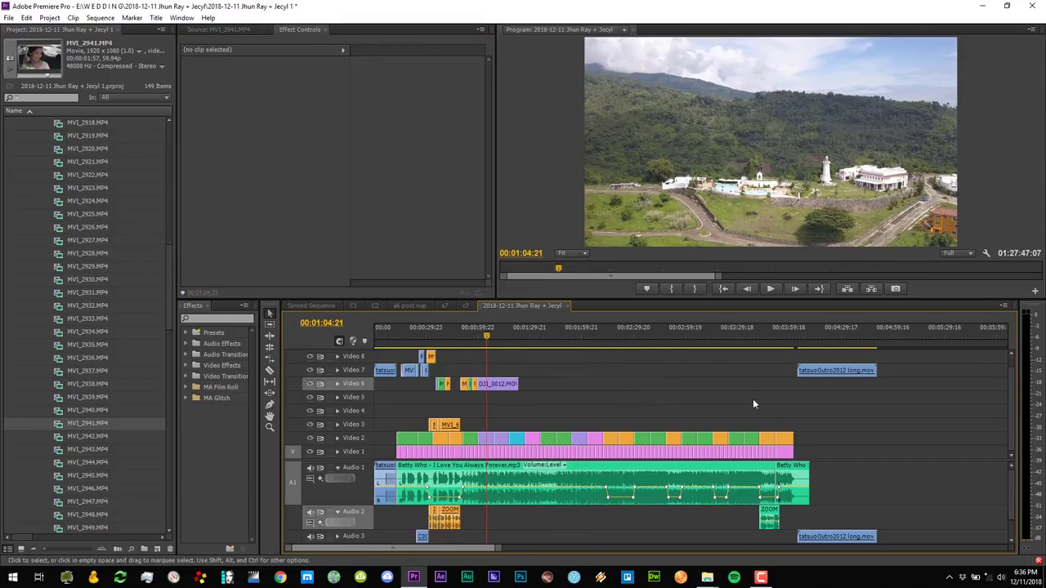
- Save the project and lay 2017 black bars.psd on a new Video 9 track spanning the whole main edit
{"action": "key", "text": "ctrl+s"}
{"action": "left_click", "coordinate": [157, 314]}
{"action": "left_click_drag", "start_coordinate": [170, 255], "coordinate": [178, 102]}
{"action": "left_click_drag", "start_coordinate": [531, 298], "coordinate": [531, 222]}
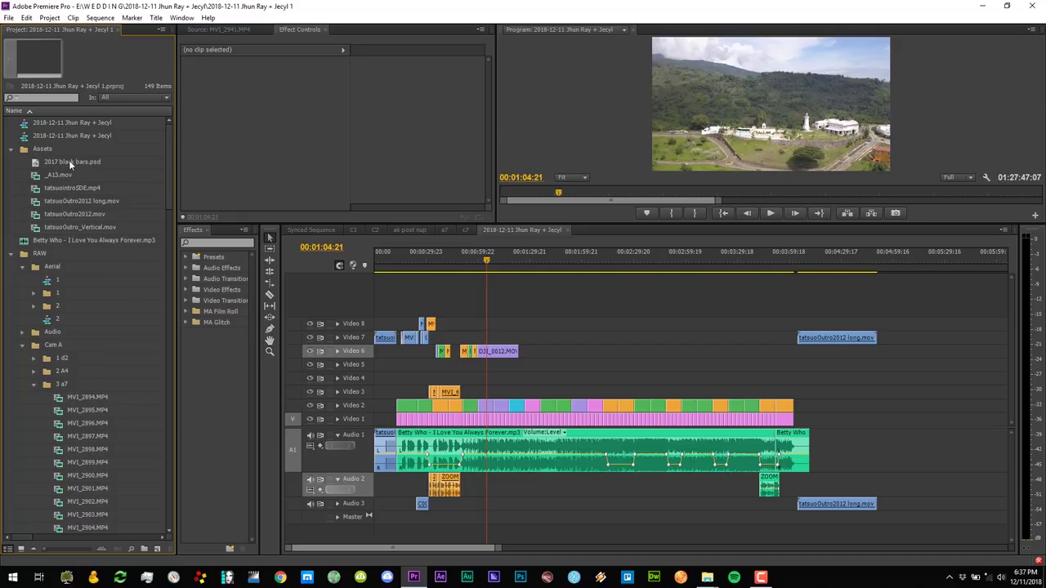
{"action": "left_click_drag", "start_coordinate": [69, 161], "coordinate": [899, 314]}
{"action": "key", "text": "equal"}
{"action": "key", "text": "grave"}
{"action": "key", "text": "equal"}
{"action": "key", "text": "grave"}
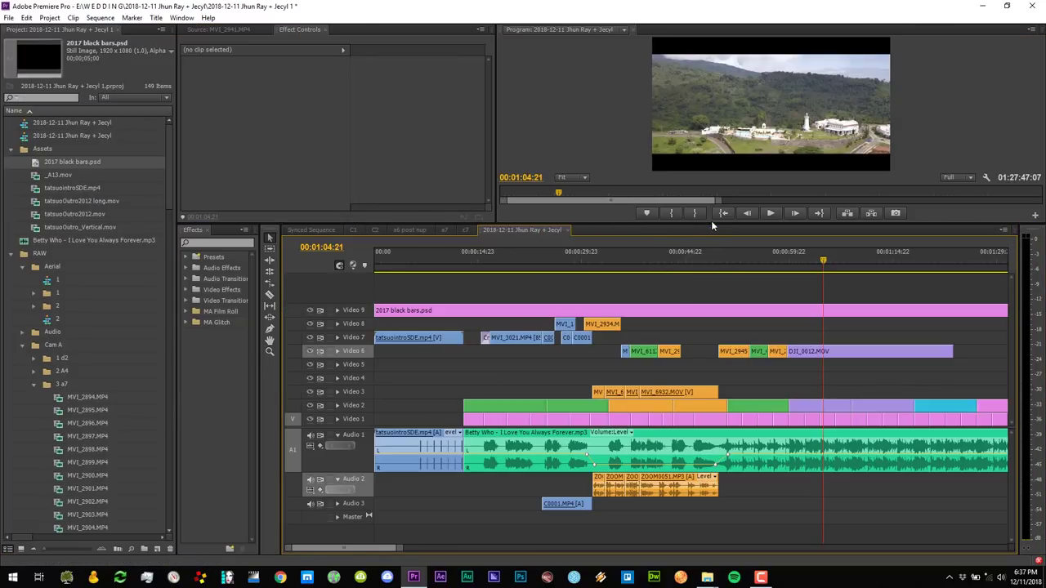
- Enlarge the program monitor and reduce the height of the Audio 1 track
{"action": "left_click_drag", "start_coordinate": [711, 223], "coordinate": [723, 290]}
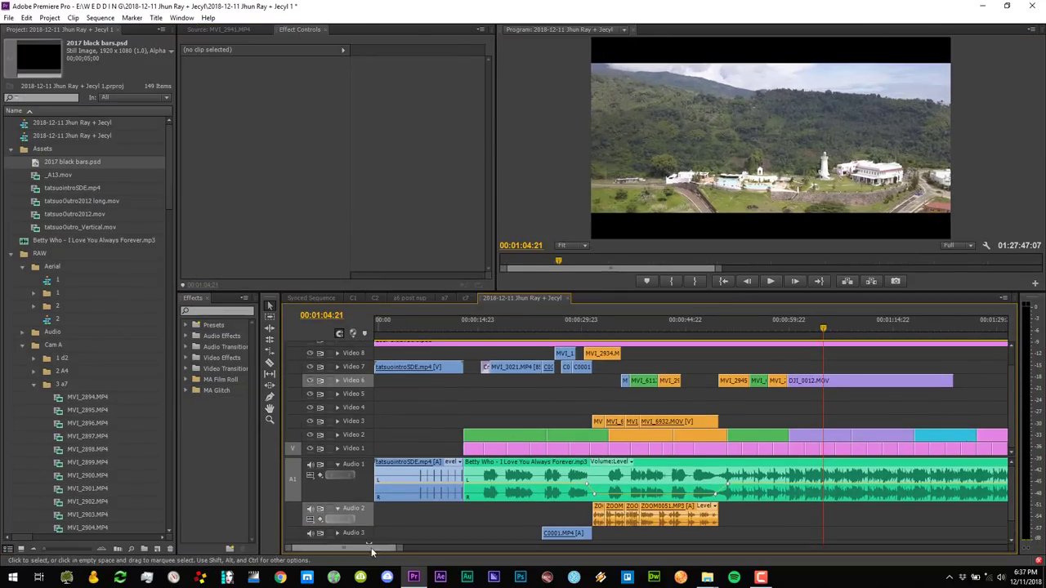
{"action": "left_click_drag", "start_coordinate": [360, 486], "coordinate": [360, 471]}
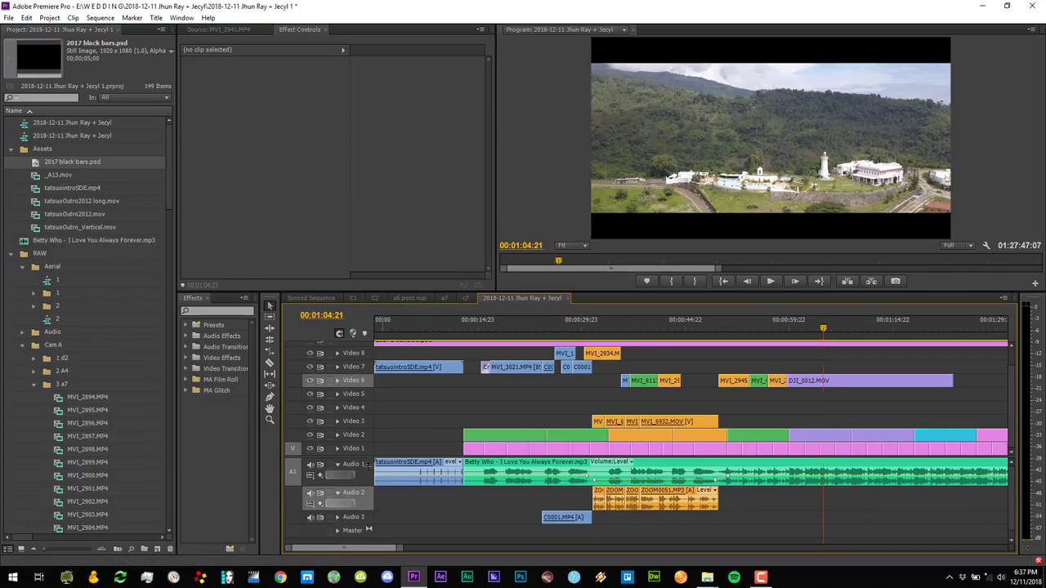
{"action": "scroll", "coordinate": [551, 420], "scroll_direction": "up", "scroll_amount": 1}
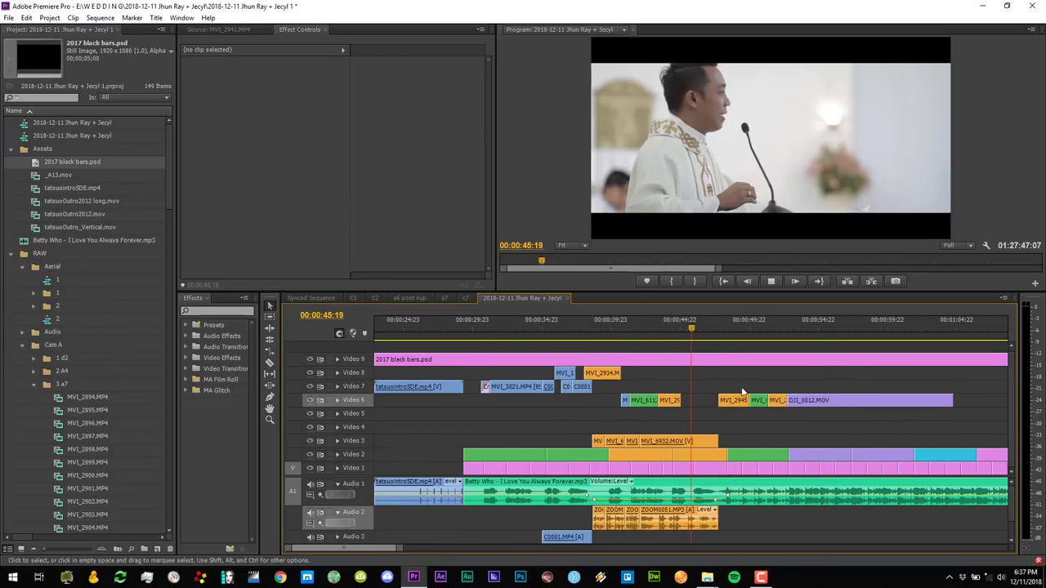
- Lower the picture in the MVI_6932.MOV clip at 00:00:46:13 by raising its vertical Motion position
{"action": "key", "text": "space"}
{"action": "left_click", "coordinate": [705, 441]}
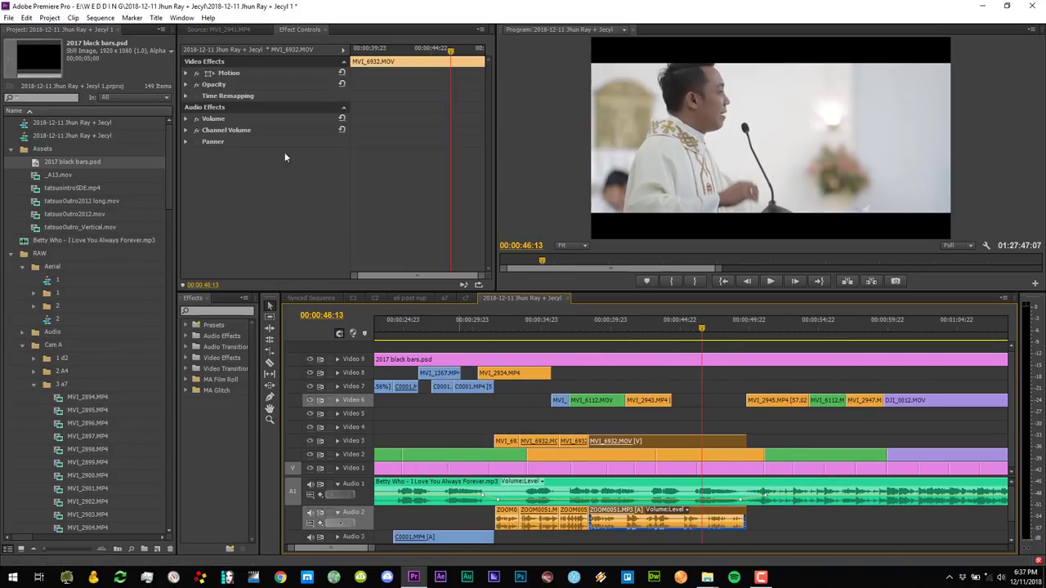
{"action": "left_click", "coordinate": [185, 73]}
{"action": "left_click_drag", "start_coordinate": [299, 86], "coordinate": [337, 86]}
{"action": "key", "text": "space"}
{"action": "left_click", "coordinate": [794, 372]}
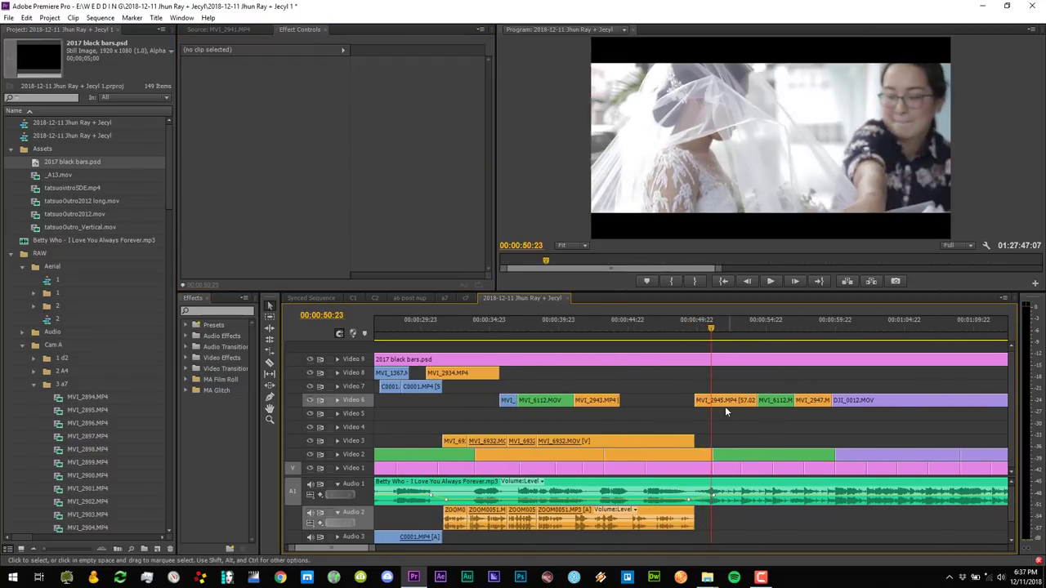
- Set the vertical Motion position of MVI_2945.MP4 on Video 6 to 612
{"action": "left_click", "coordinate": [725, 401]}
{"action": "left_click", "coordinate": [186, 73]}
{"action": "left_click_drag", "start_coordinate": [296, 87], "coordinate": [355, 87]}
{"action": "key", "text": "space"}
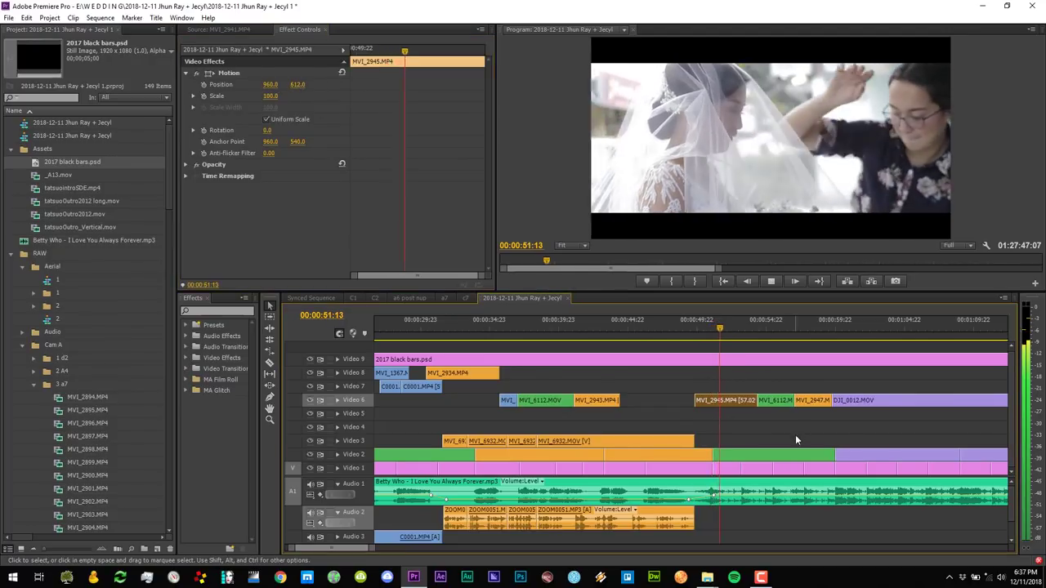
{"action": "left_click", "coordinate": [795, 434]}
- Play back the main edit through the shots following MVI_2945.MP4 to check their framing
{"action": "key", "text": "backslash"}
{"action": "key", "text": "equal"}
{"action": "key", "text": "equal"}
{"action": "key", "text": "equal"}
{"action": "key", "text": "equal"}
{"action": "key", "text": "equal"}
{"action": "key", "text": "equal"}
{"action": "key", "text": "equal"}
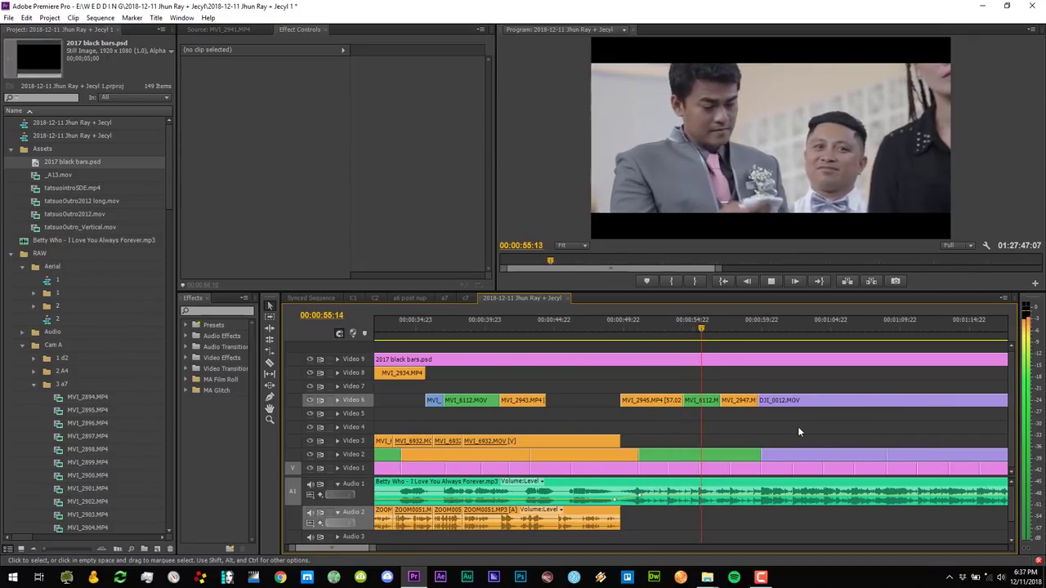
{"action": "key", "text": "space"}
{"action": "key", "text": "backslash"}
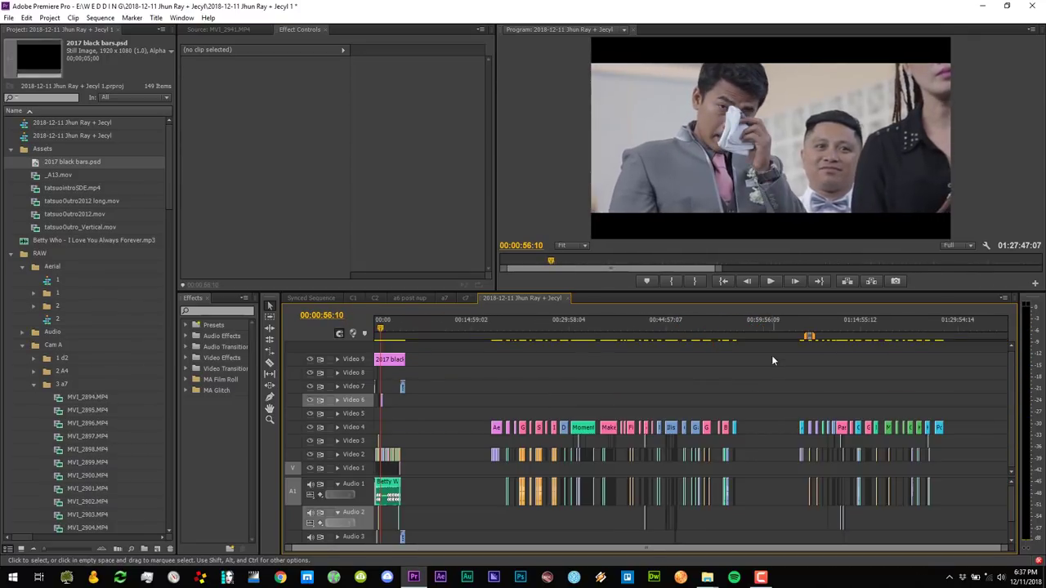
- Locate the "reaction sa paso" footage group further along the sequence and play its last clips
{"action": "left_click", "coordinate": [828, 333]}
{"action": "key", "text": "equal"}
{"action": "key", "text": "equal"}
{"action": "key", "text": "equal"}
{"action": "left_click", "coordinate": [745, 332]}
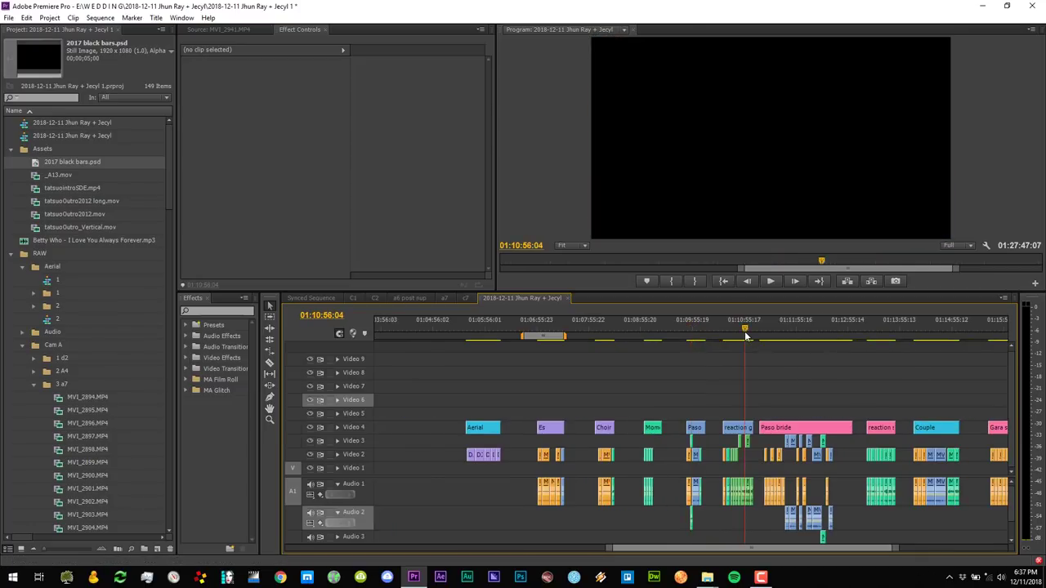
{"action": "key", "text": "equal"}
{"action": "key", "text": "equal"}
{"action": "key", "text": "minus"}
{"action": "left_click", "coordinate": [979, 320]}
{"action": "key", "text": "equal"}
{"action": "key", "text": "equal"}
{"action": "key", "text": "equal"}
{"action": "key", "text": "space"}
{"action": "key", "text": "equal"}
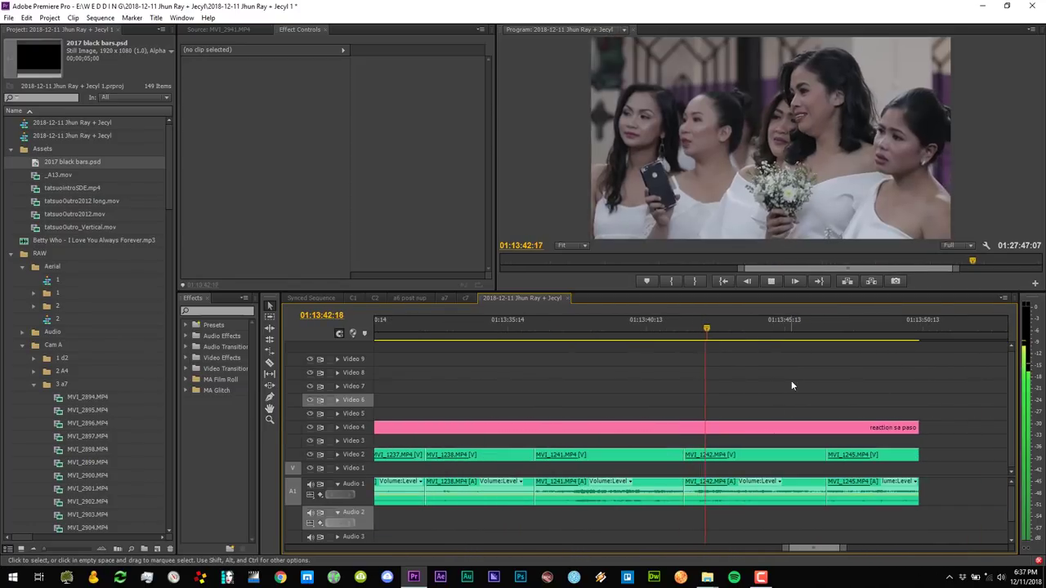
- Split MVI_1242.MP4 in the "reaction sa paso" group and lift its first portion to Video 5
{"action": "key", "text": "space"}
{"action": "key", "text": "c"}
{"action": "left_click", "coordinate": [755, 454]}
{"action": "key", "text": "v"}
{"action": "left_click_drag", "start_coordinate": [725, 454], "coordinate": [727, 415]}
- Split MVI_1241.MP4 in the same group and lift its first portion to Video 5
{"action": "key", "text": "minus"}
{"action": "mouse_move", "coordinate": [653, 336]}
{"action": "left_mouse_down"}
{"action": "mouse_move", "coordinate": [608, 348]}
{"action": "mouse_move", "coordinate": [637, 346]}
{"action": "left_mouse_up"}
{"action": "key", "text": "c"}
{"action": "left_click", "coordinate": [648, 454]}
{"action": "key", "text": "v"}
{"action": "left_click_drag", "start_coordinate": [641, 454], "coordinate": [642, 417]}
{"action": "key", "text": "minus"}
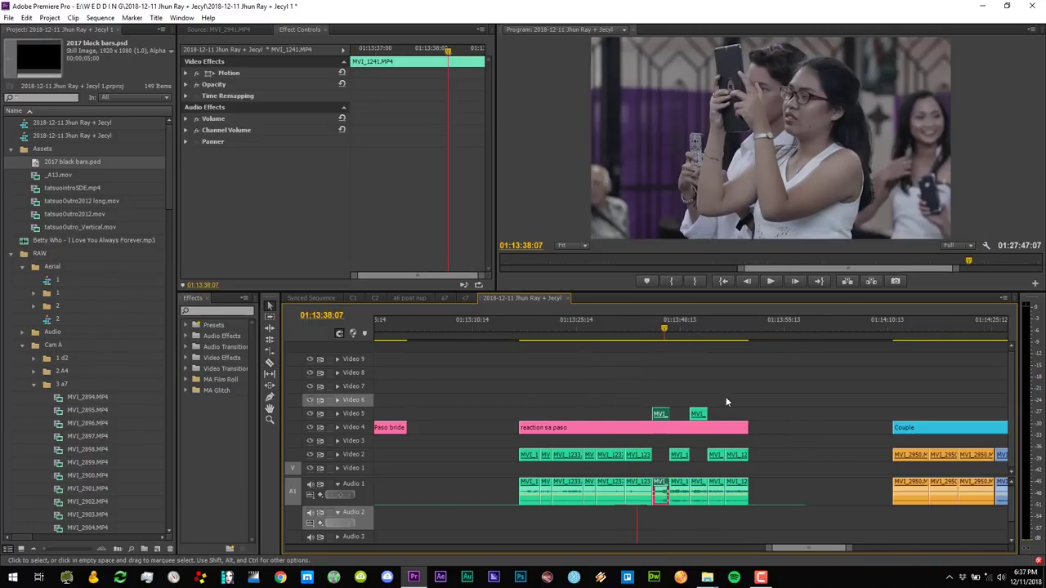
- Copy the two lifted reaction clips into the main edit without audio, placing them on Video 6 directly after MVI_2943.MP4
{"action": "left_click_drag", "start_coordinate": [768, 380], "coordinate": [648, 424]}
{"action": "key", "text": "Home"}
{"action": "key", "text": "minus"}
{"action": "key", "text": "minus"}
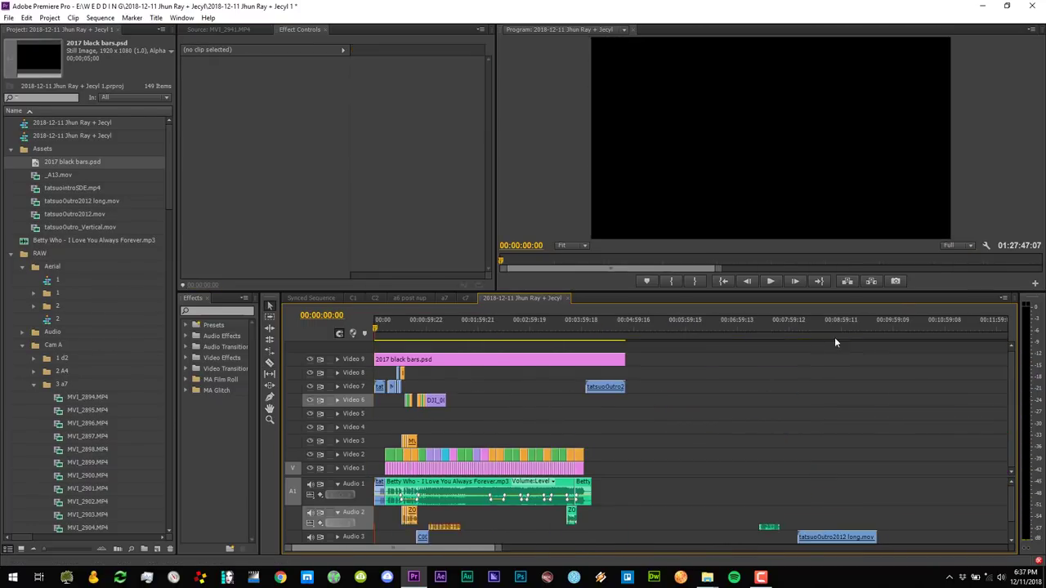
{"action": "left_click", "coordinate": [705, 326]}
{"action": "left_click", "coordinate": [707, 403]}
{"action": "key", "text": "Delete"}
{"action": "key", "text": "equal"}
{"action": "key", "text": "equal"}
{"action": "key", "text": "equal"}
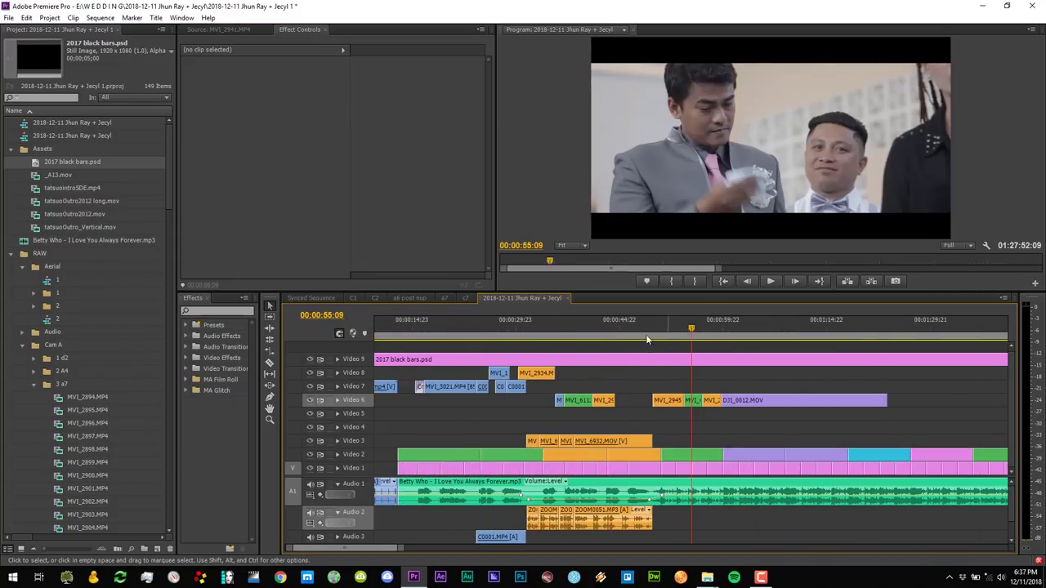
{"action": "left_click", "coordinate": [600, 334]}
{"action": "key", "text": "equal"}
{"action": "key", "text": "equal"}
{"action": "mouse_move", "coordinate": [717, 329]}
{"action": "left_mouse_down"}
{"action": "mouse_move", "coordinate": [754, 332]}
{"action": "mouse_move", "coordinate": [728, 333]}
{"action": "left_mouse_up"}
{"action": "key", "text": "minus"}
- Move MVI_1242.MP4 to Video 7, over the later MVI_6112.MOV and MVI_2947.MP4 clips
{"action": "key", "text": "space"}
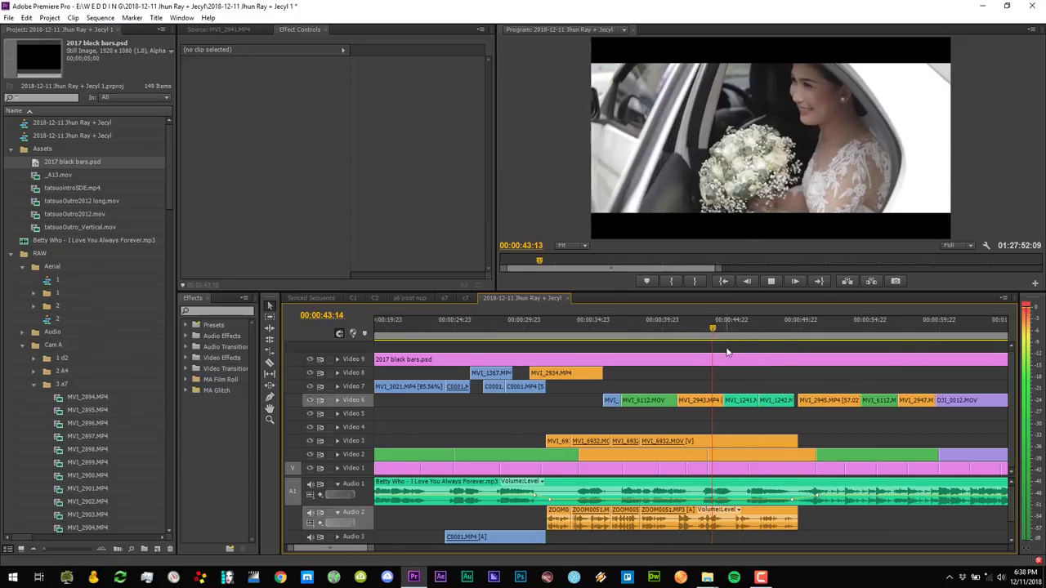
{"action": "key", "text": "space"}
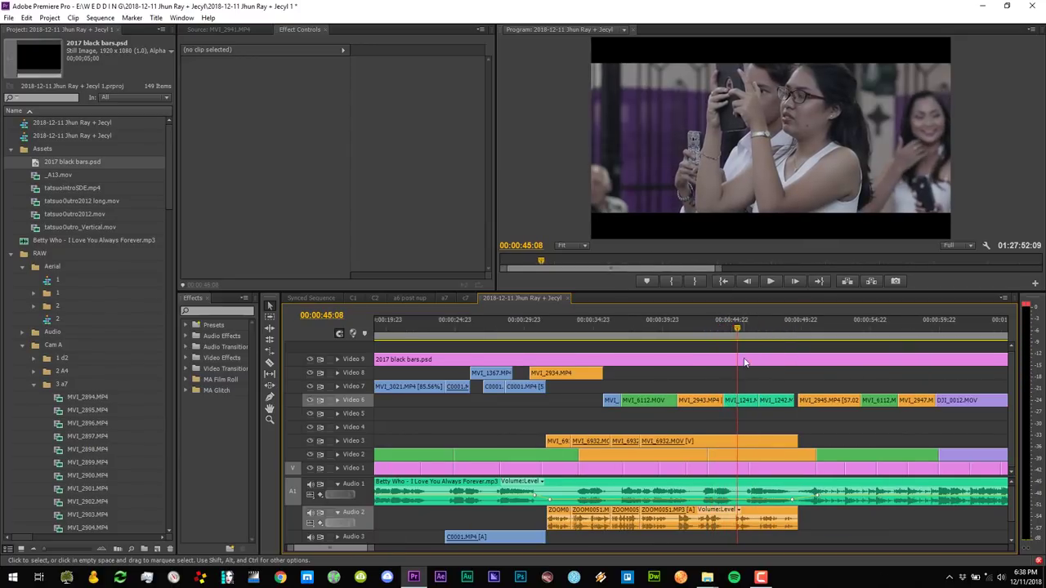
{"action": "left_click_drag", "start_coordinate": [765, 338], "coordinate": [877, 339]}
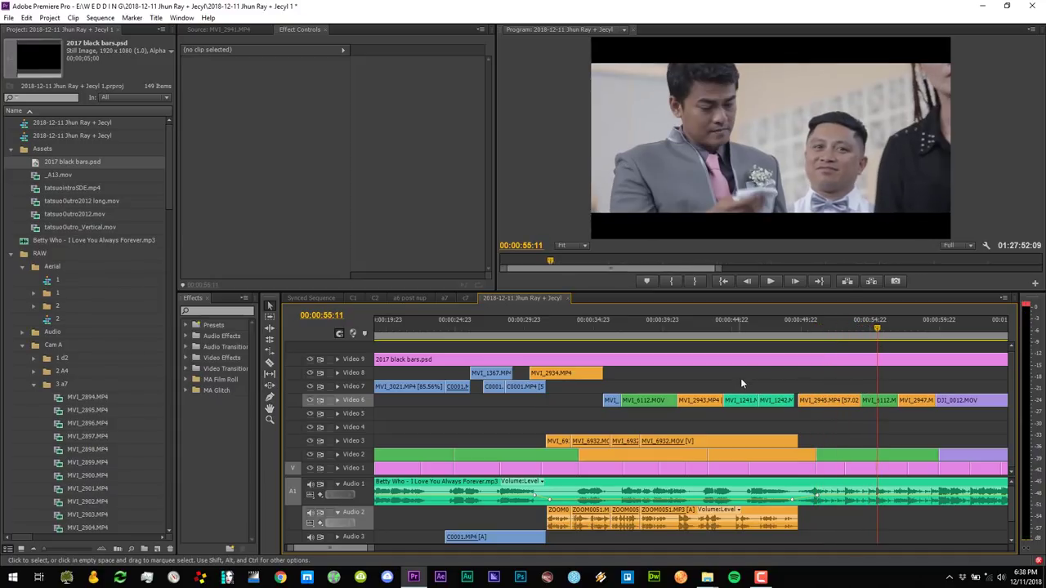
{"action": "left_click_drag", "start_coordinate": [775, 400], "coordinate": [906, 386]}
- Lower the picture in MVI_2934.MP4 on Video 8 by raising its vertical Motion position
{"action": "left_click_drag", "start_coordinate": [868, 337], "coordinate": [613, 352]}
{"action": "key", "text": "minus"}
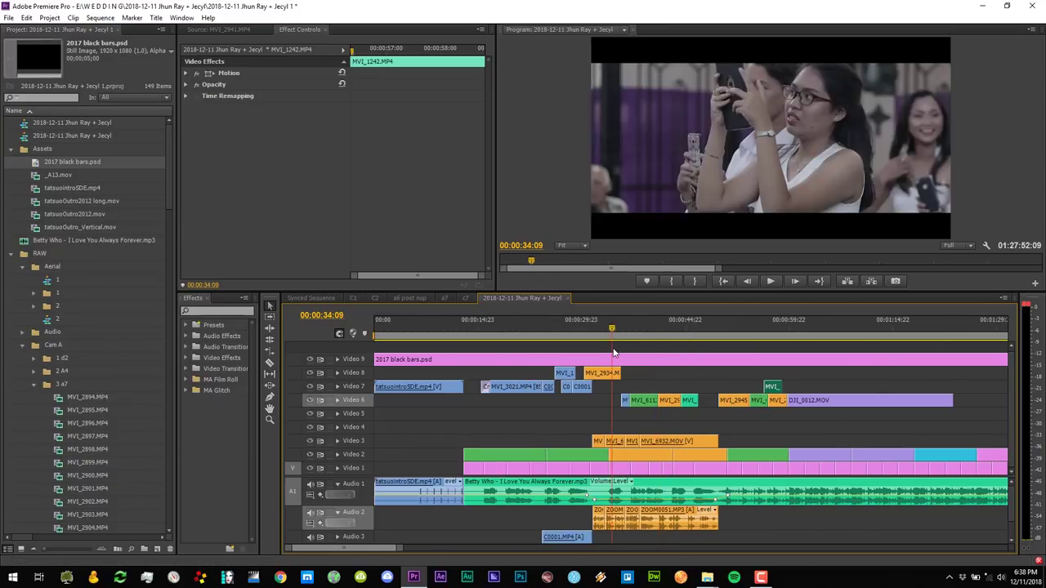
{"action": "key", "text": "space"}
{"action": "key", "text": "equal"}
{"action": "left_click", "coordinate": [771, 424]}
{"action": "left_click", "coordinate": [770, 424]}
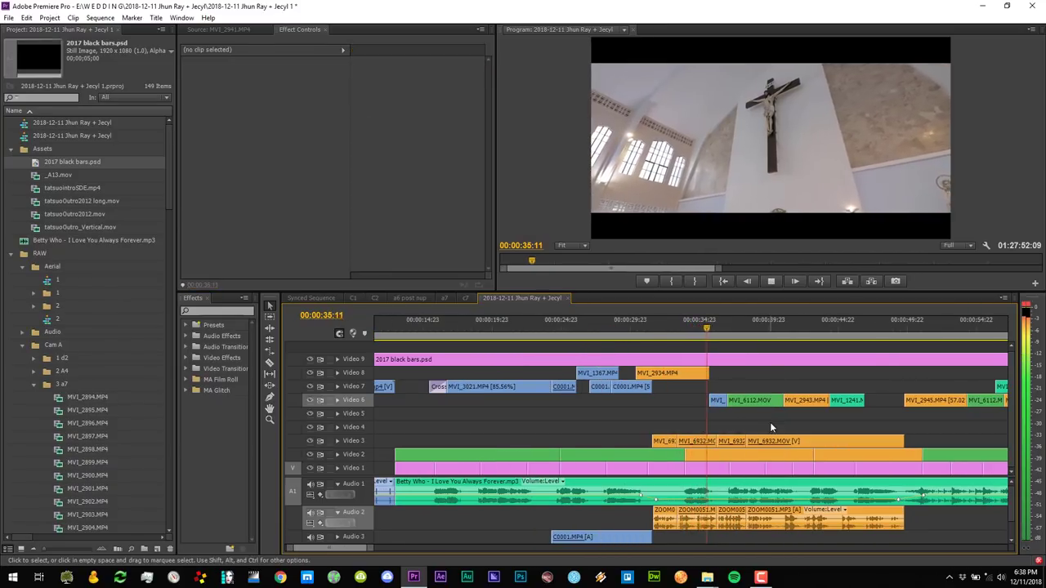
{"action": "key", "text": "space"}
{"action": "key", "text": "equal"}
{"action": "left_click_drag", "start_coordinate": [690, 327], "coordinate": [554, 328]}
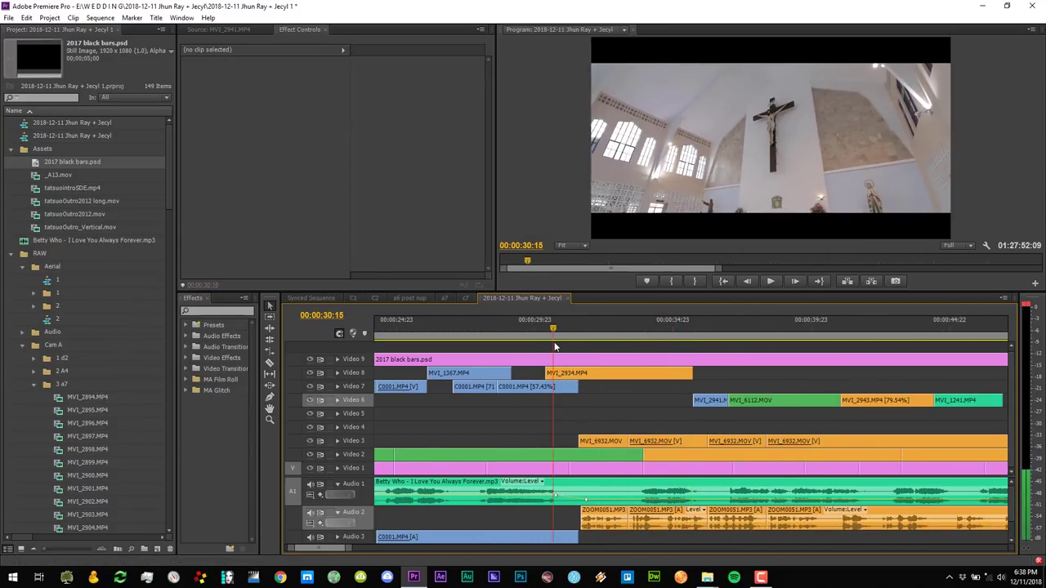
{"action": "left_click", "coordinate": [585, 374]}
{"action": "left_click", "coordinate": [187, 74]}
{"action": "left_click_drag", "start_coordinate": [297, 84], "coordinate": [310, 103]}
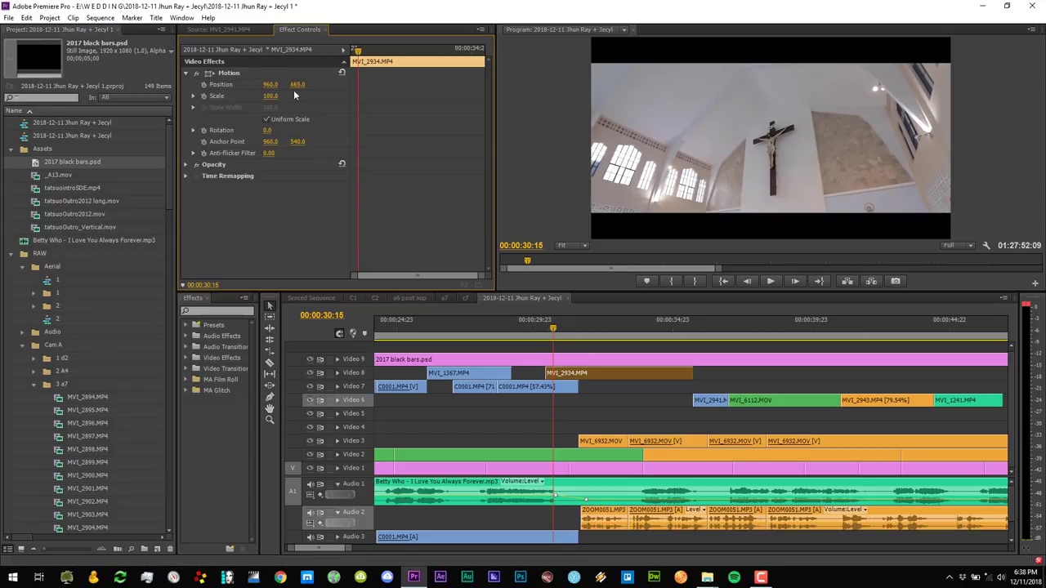
{"action": "left_click", "coordinate": [550, 323]}
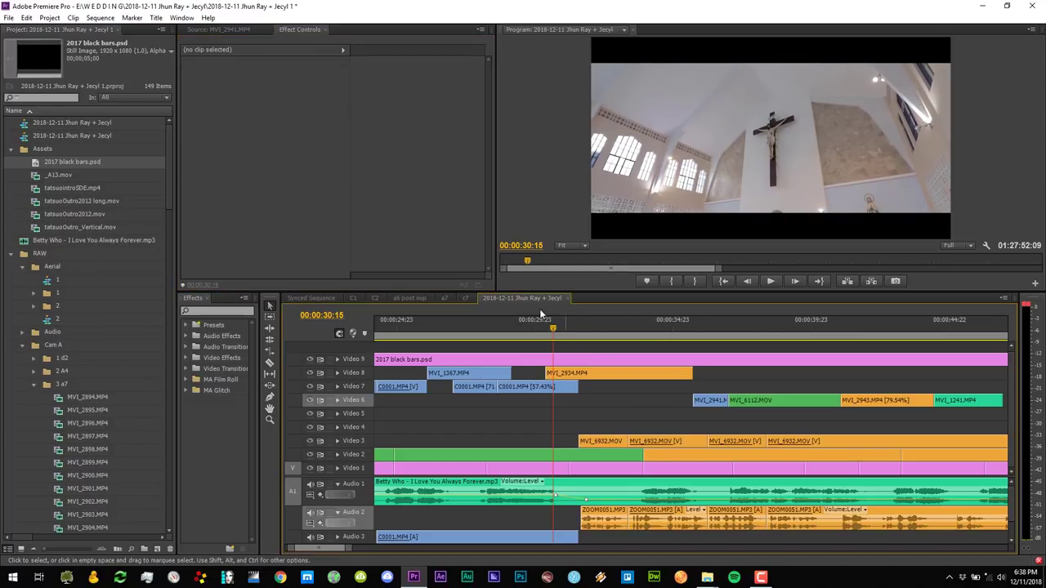
- Set the vertical Motion position of MVI_1241.MP4 on Video 6 to 632
{"action": "key", "text": "space"}
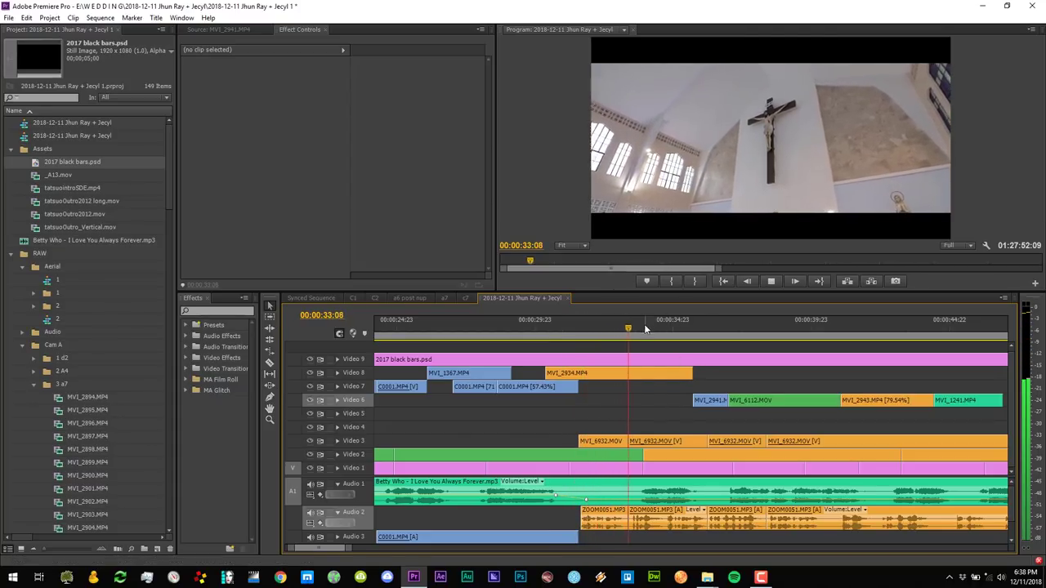
{"action": "left_click", "coordinate": [707, 328]}
{"action": "left_click_drag", "start_coordinate": [707, 325], "coordinate": [938, 308]}
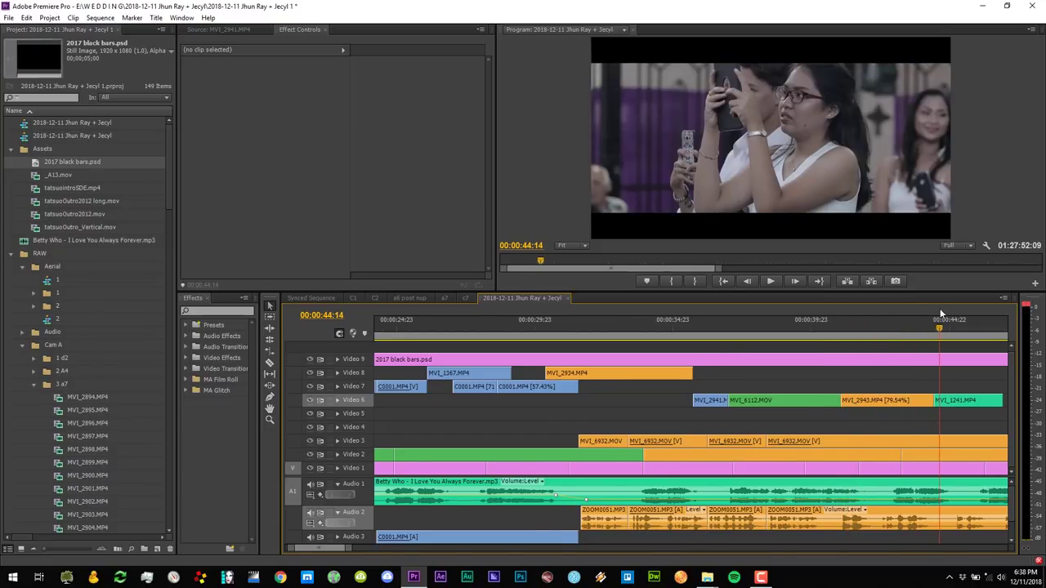
{"action": "key", "text": "space"}
{"action": "left_click", "coordinate": [719, 400]}
{"action": "left_click", "coordinate": [187, 74]}
{"action": "left_click_drag", "start_coordinate": [296, 85], "coordinate": [371, 85]}
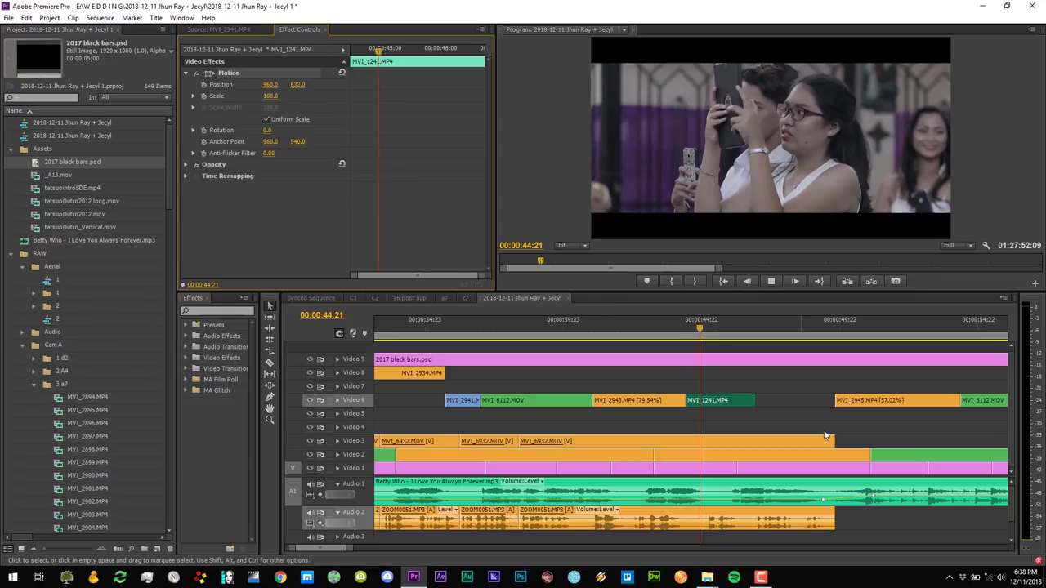
- Play back the edit from 00:00:44:21 through MVI_2945.MP4 to check the pacing of the reaction shots
{"action": "key", "text": "space"}
{"action": "left_click", "coordinate": [778, 421]}
{"action": "left_click", "coordinate": [801, 386]}
{"action": "key", "text": "minus"}
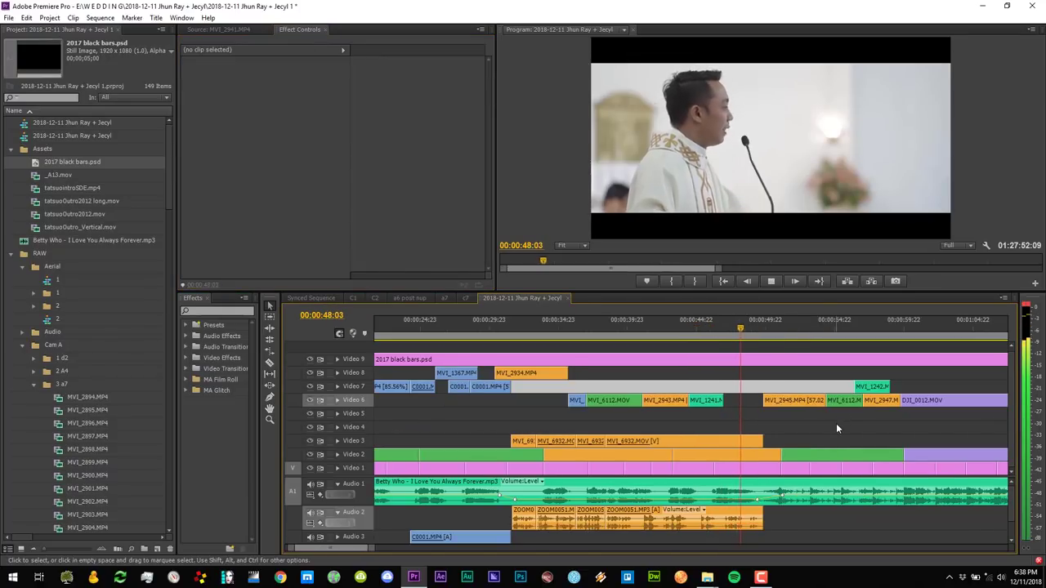
{"action": "left_click", "coordinate": [838, 428]}
{"action": "left_click", "coordinate": [841, 427]}
{"action": "left_click", "coordinate": [842, 426]}
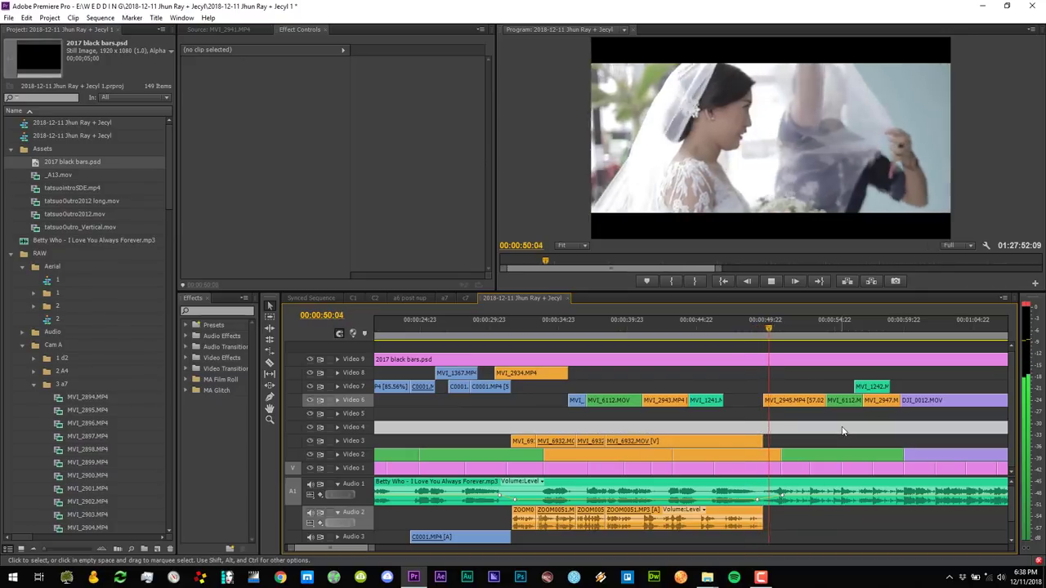
{"action": "left_click", "coordinate": [842, 429]}
{"action": "key", "text": "minus"}
{"action": "key", "text": "equal"}
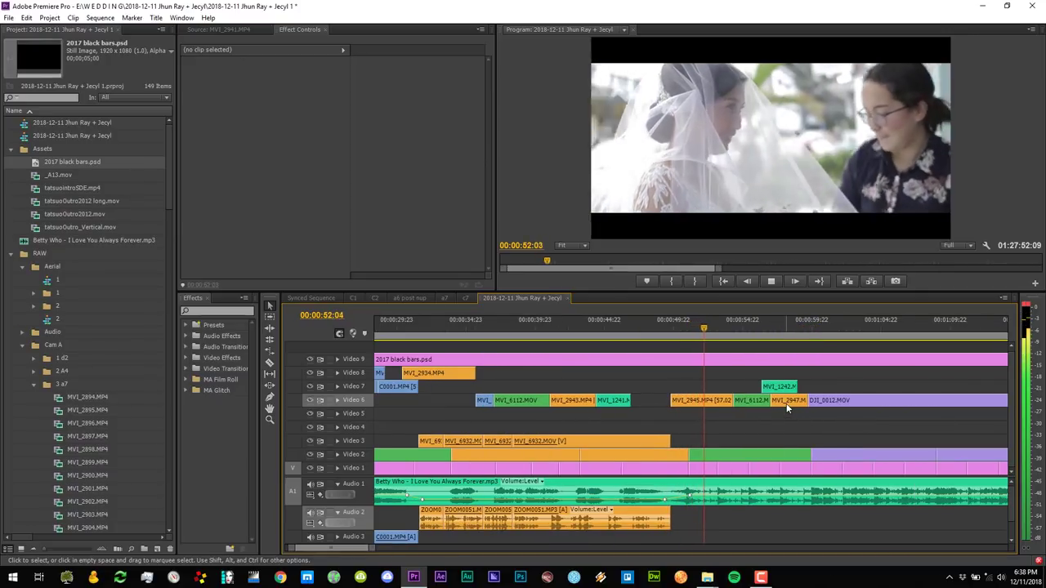
- Move MVI_1242.MP4 earlier on Video 7 to start at about 00:00:53:05, and cut off its end portion
{"action": "left_click_drag", "start_coordinate": [790, 389], "coordinate": [749, 397]}
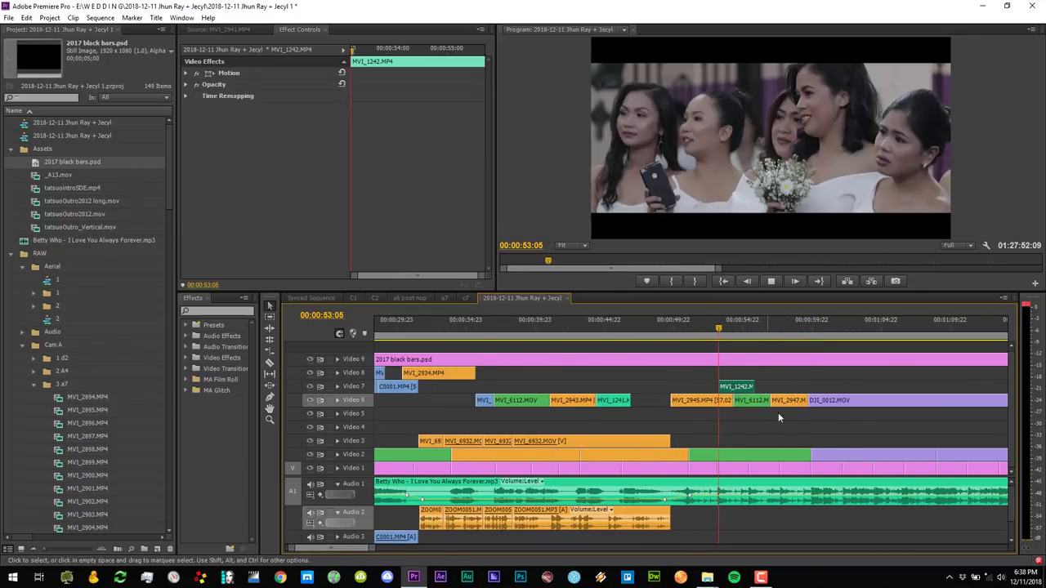
{"action": "left_click", "coordinate": [784, 427]}
{"action": "key", "text": "space"}
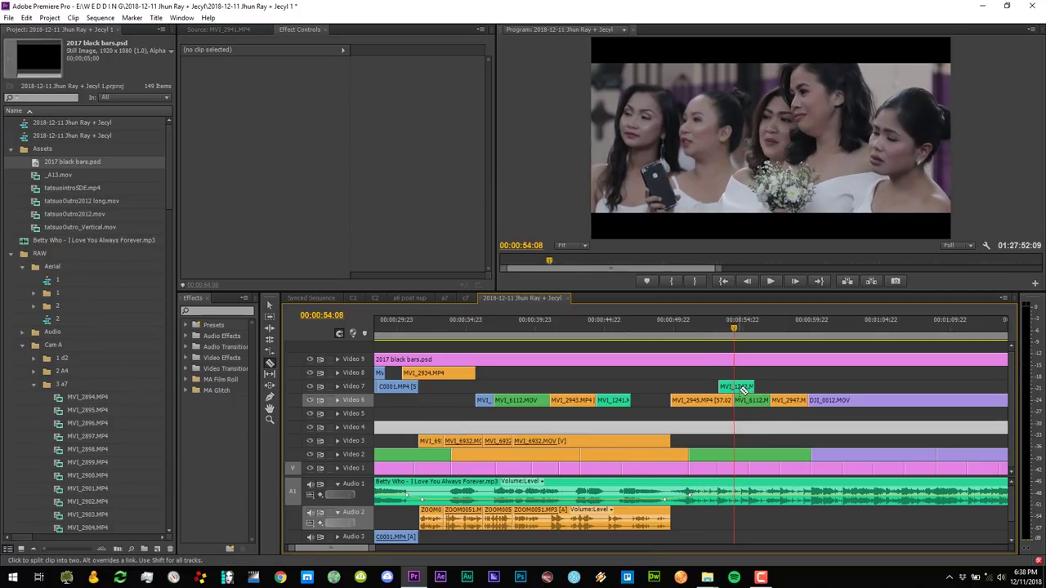
{"action": "key", "text": "v"}
{"action": "key", "text": "Delete"}
- Set the vertical Motion position of MVI_2947.MP4 on Video 6 to 619
{"action": "key", "text": "space"}
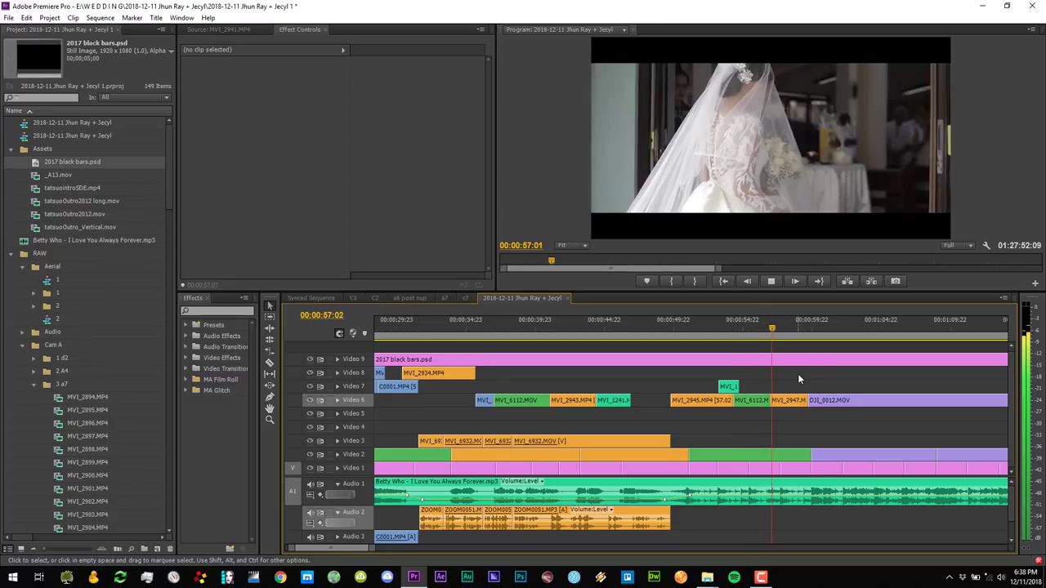
{"action": "key", "text": "space"}
{"action": "left_click", "coordinate": [793, 399]}
{"action": "left_click_drag", "start_coordinate": [293, 85], "coordinate": [357, 85]}
- Add a Dip to Black transition between MVI_2947.MP4 and DJI_0012.MOV, and save the project
{"action": "left_click", "coordinate": [227, 311]}
{"action": "type", "text": "black"}
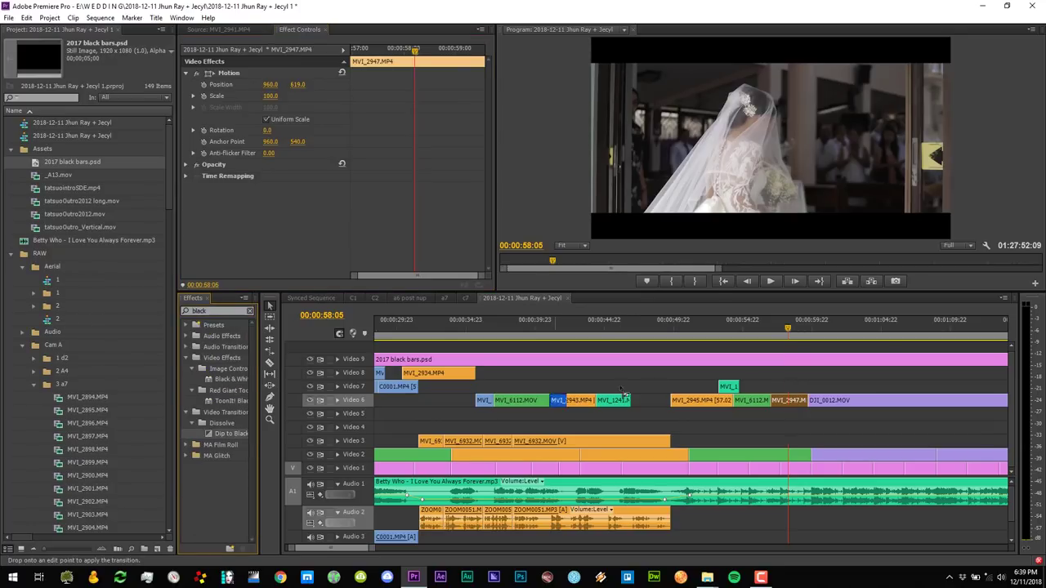
{"action": "left_click_drag", "start_coordinate": [821, 377], "coordinate": [809, 400]}
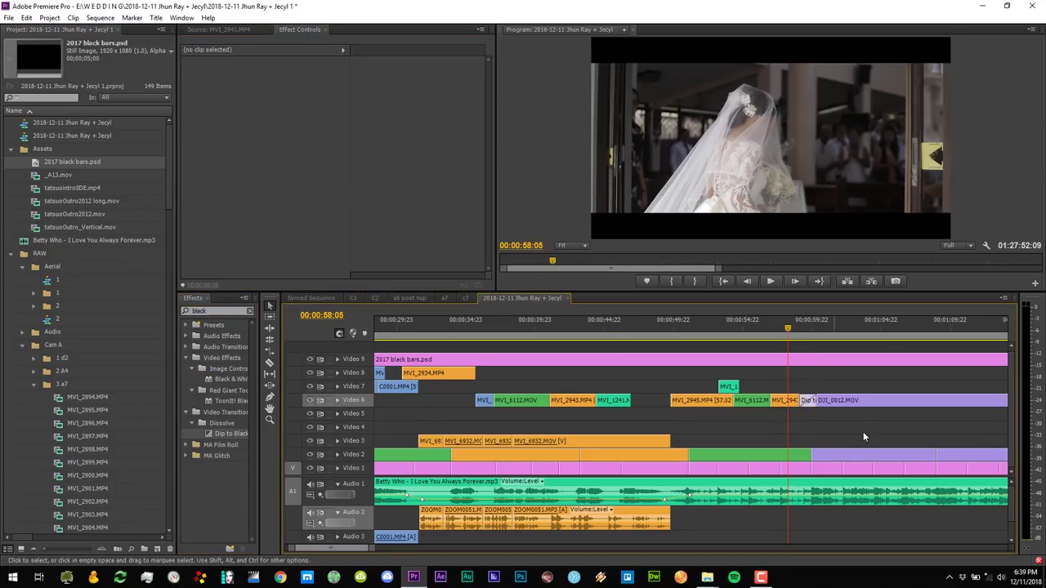
{"action": "key", "text": "ctrl+s"}
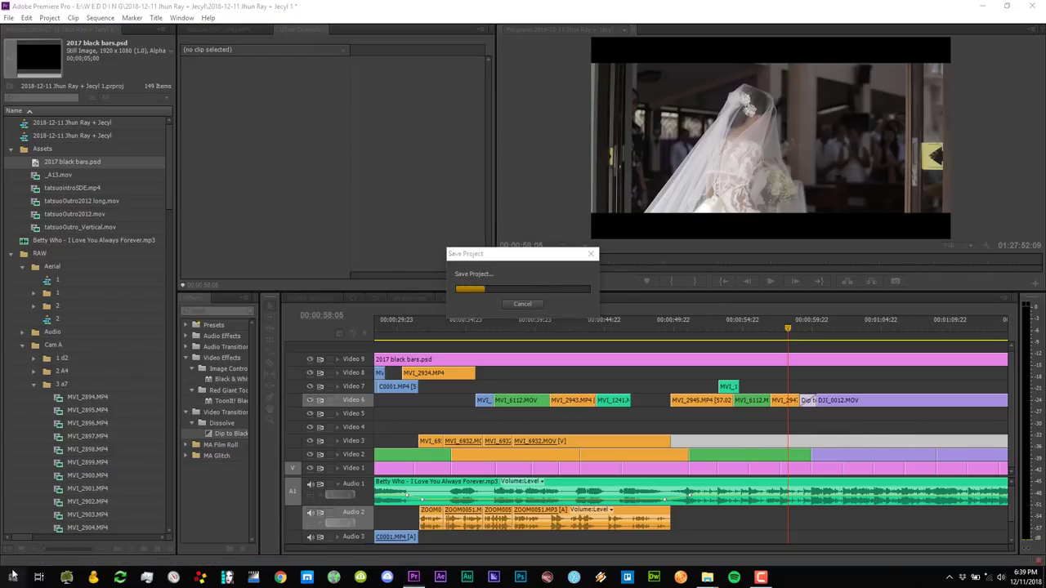
{"action": "left_click", "coordinate": [12, 578]}
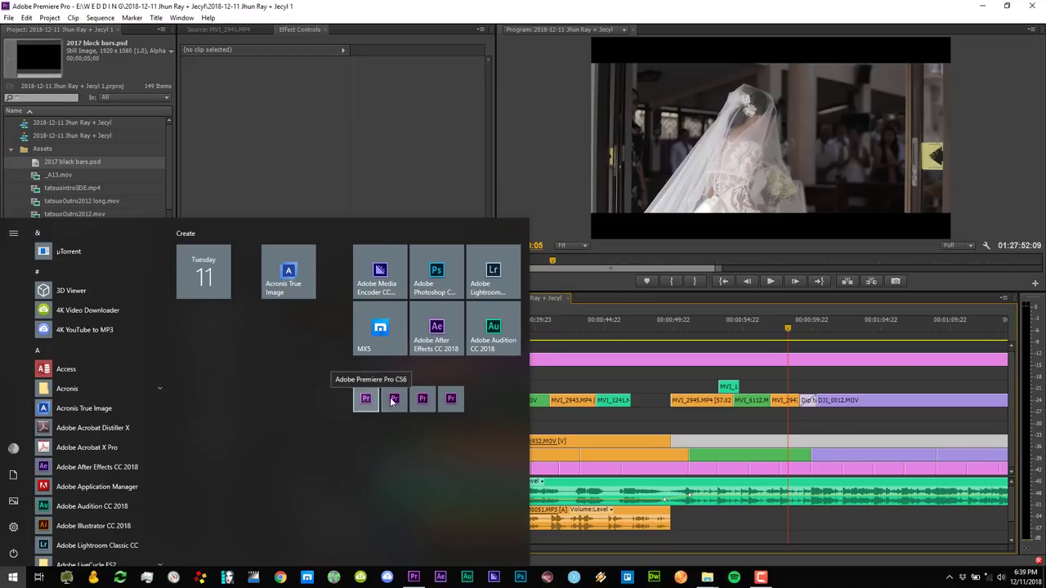
{"action": "left_click", "coordinate": [866, 384]}
{"action": "key", "text": "backslash"}
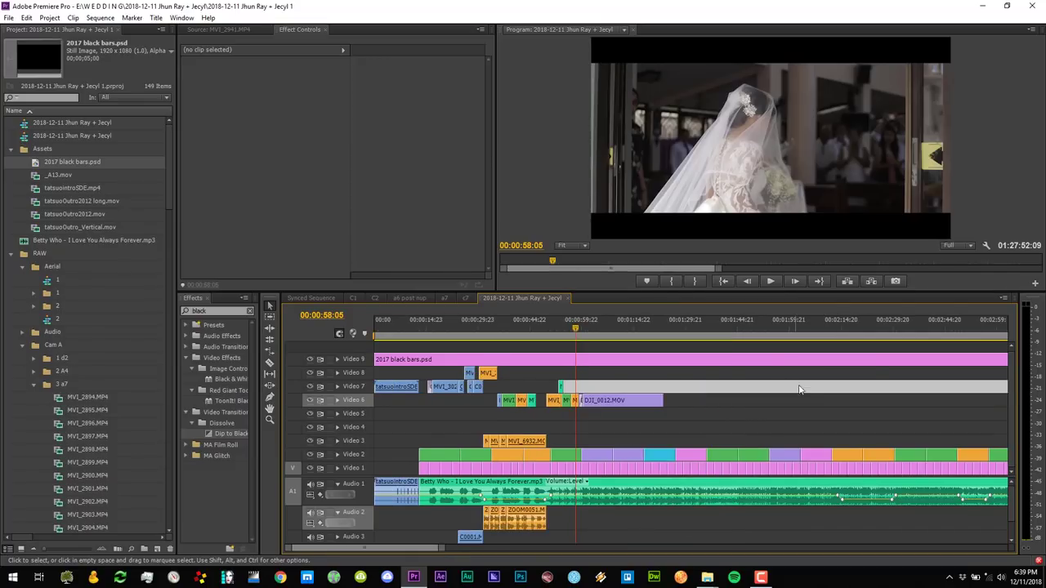
{"action": "left_click", "coordinate": [725, 408]}
{"action": "key", "text": "equal"}
{"action": "key", "text": "minus"}
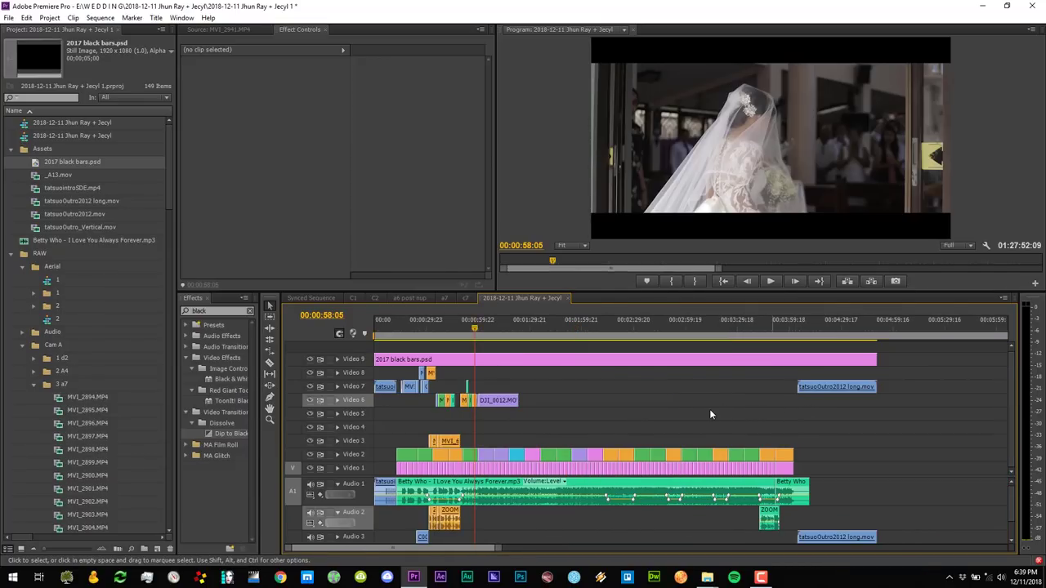
- Save the project, and play back from 00:00:58:05 through the Dip to Black into DJI_0012.MOV
{"action": "key", "text": "ctrl+s"}
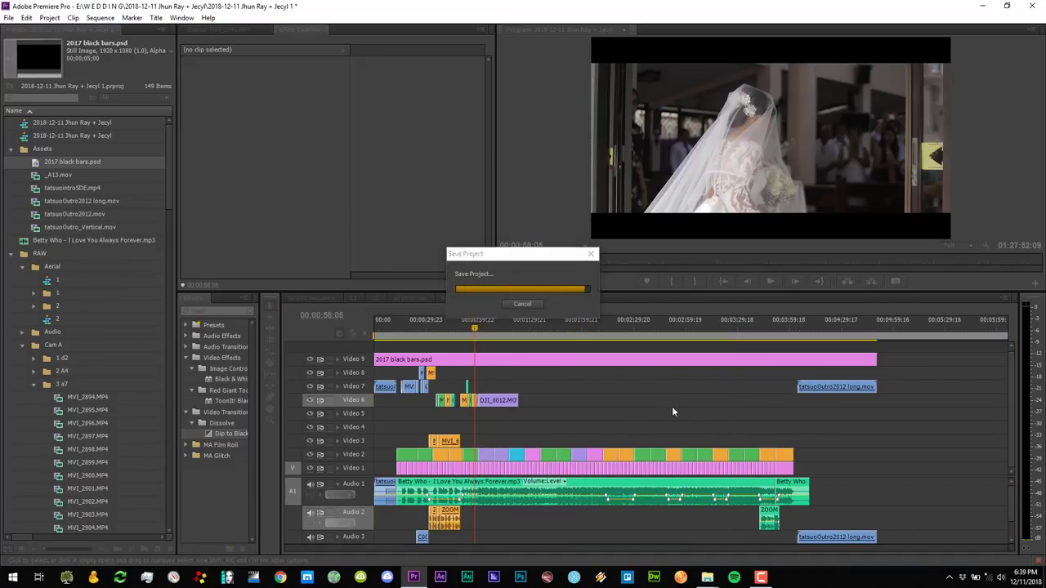
{"action": "key", "text": "backslash"}
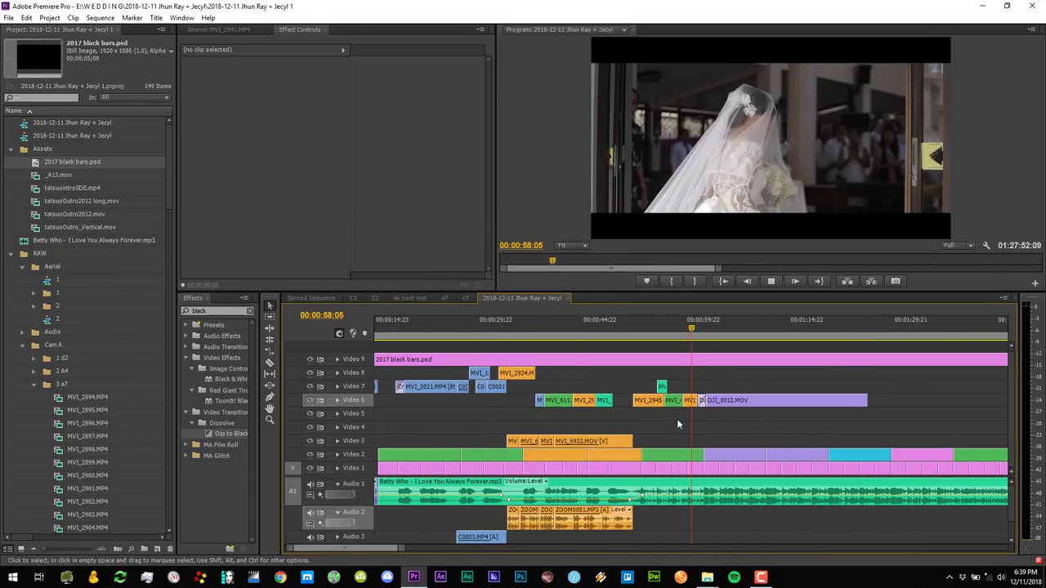
{"action": "key", "text": "space"}
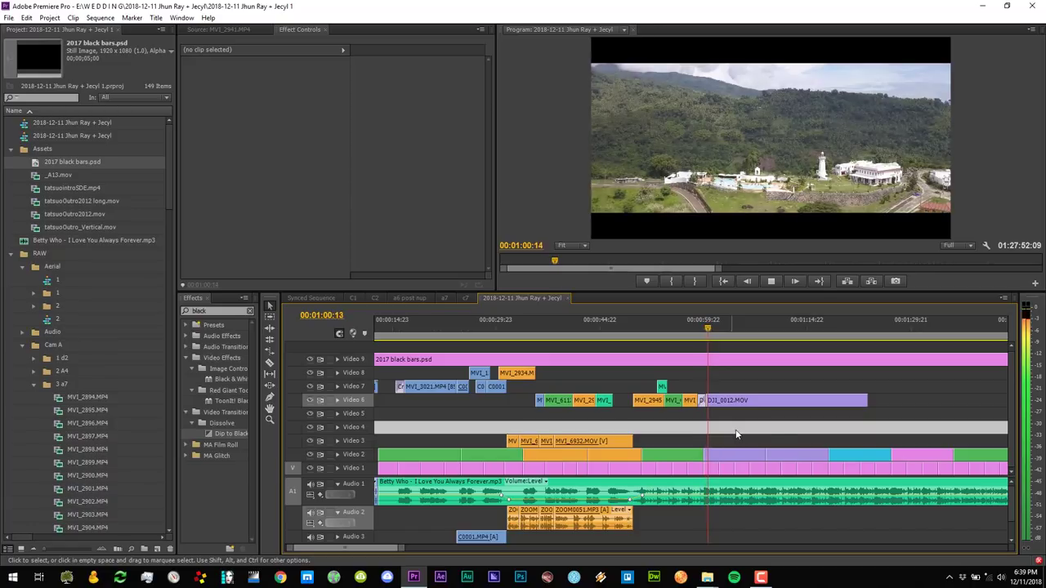
{"action": "left_click", "coordinate": [754, 400]}
{"action": "key", "text": "backslash"}
{"action": "left_click_drag", "start_coordinate": [483, 327], "coordinate": [505, 327]}
{"action": "key", "text": "backslash"}
{"action": "key", "text": "space"}
{"action": "left_click", "coordinate": [743, 429]}
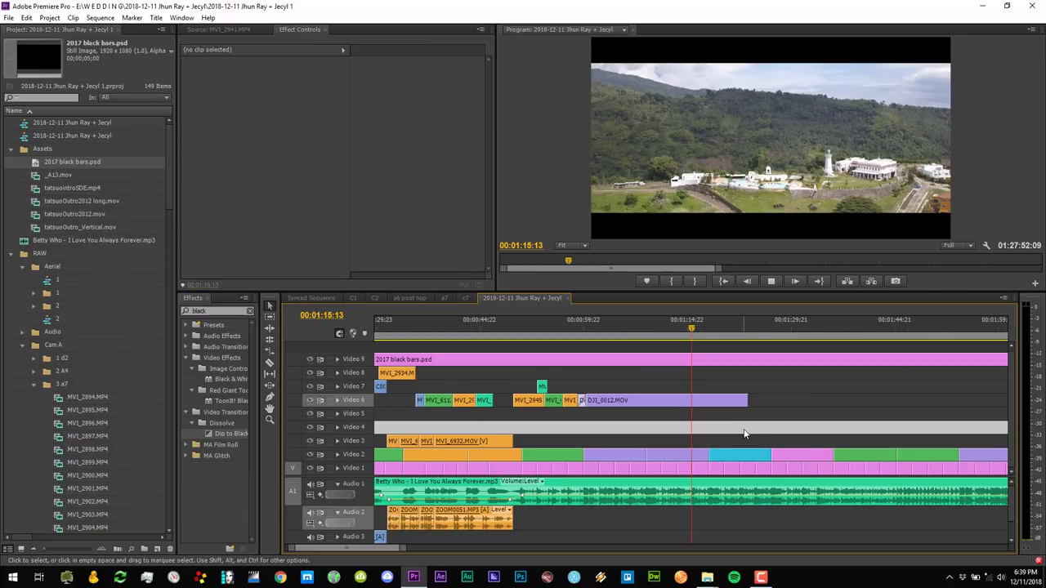
- Replace the Dip to Black with one Cross Dissolve at the end of MVI_2947.MP4 and another at the start of DJI_0012.MOV
{"action": "left_click", "coordinate": [690, 400]}
{"action": "left_click", "coordinate": [626, 333]}
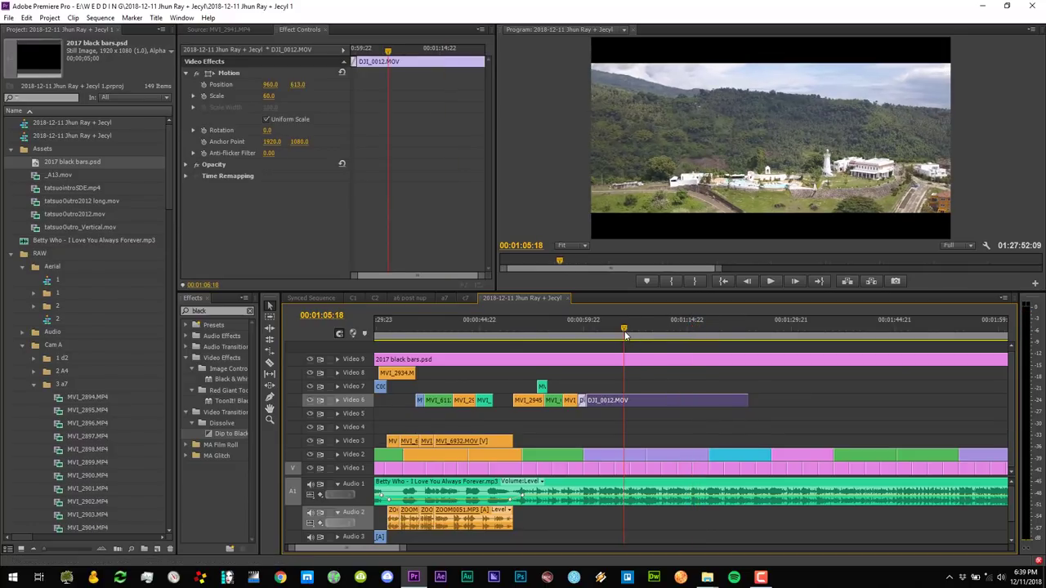
{"action": "mouse_move", "coordinate": [629, 399]}
{"action": "left_mouse_down"}
{"action": "mouse_move", "coordinate": [651, 400]}
{"action": "mouse_move", "coordinate": [631, 405]}
{"action": "left_mouse_up"}
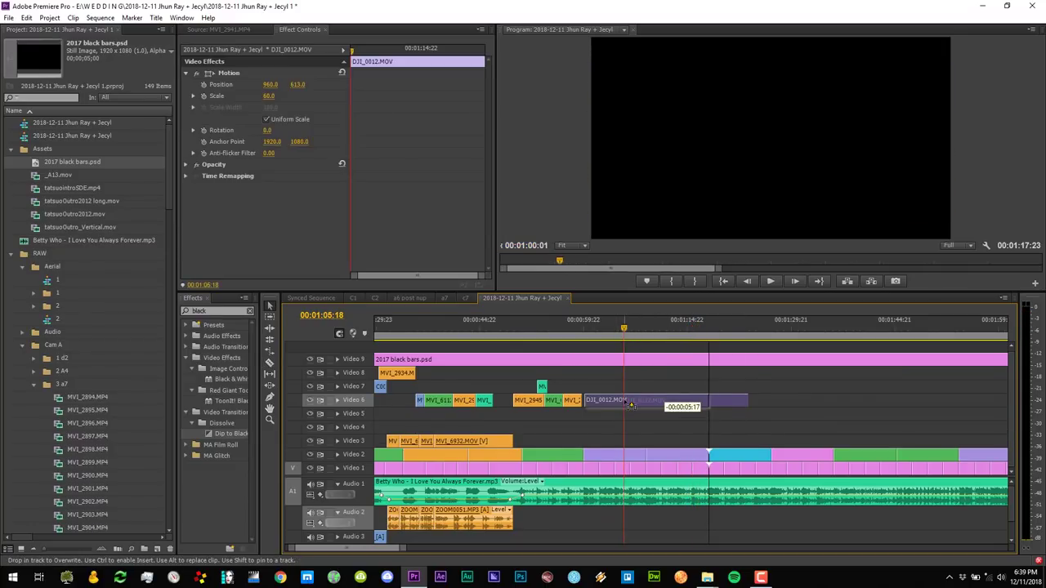
{"action": "left_click", "coordinate": [587, 322]}
{"action": "key", "text": "ctrl+d"}
{"action": "left_click_drag", "start_coordinate": [587, 328], "coordinate": [582, 335]}
{"action": "key", "text": "equal"}
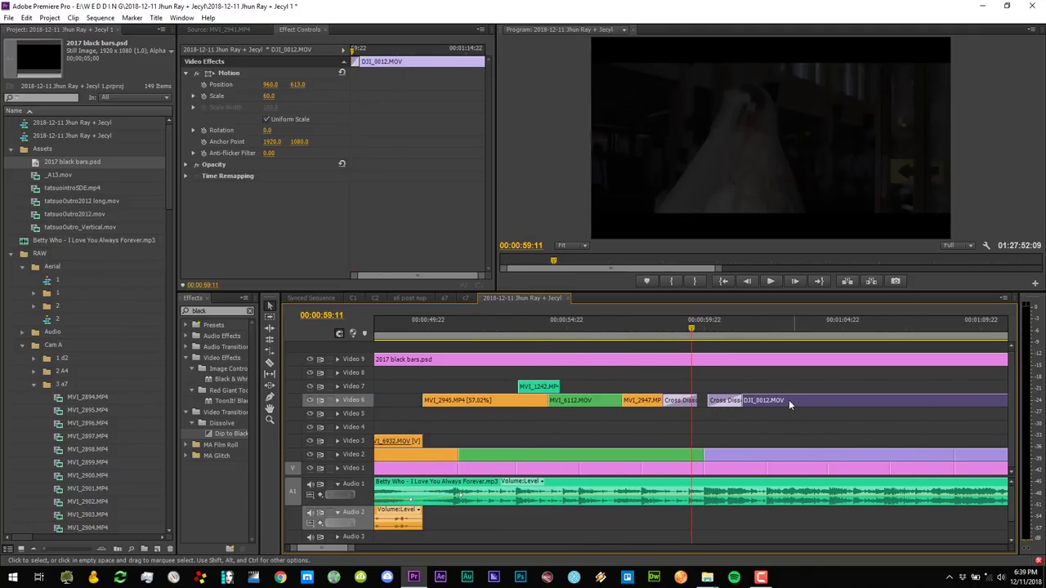
- Move DJI_0012.MOV earlier on Video 6 to close the gap after MVI_2947.MP4, and play back the dissolves
{"action": "left_click_drag", "start_coordinate": [788, 400], "coordinate": [781, 402]}
{"action": "left_click", "coordinate": [825, 426]}
{"action": "key", "text": "space"}
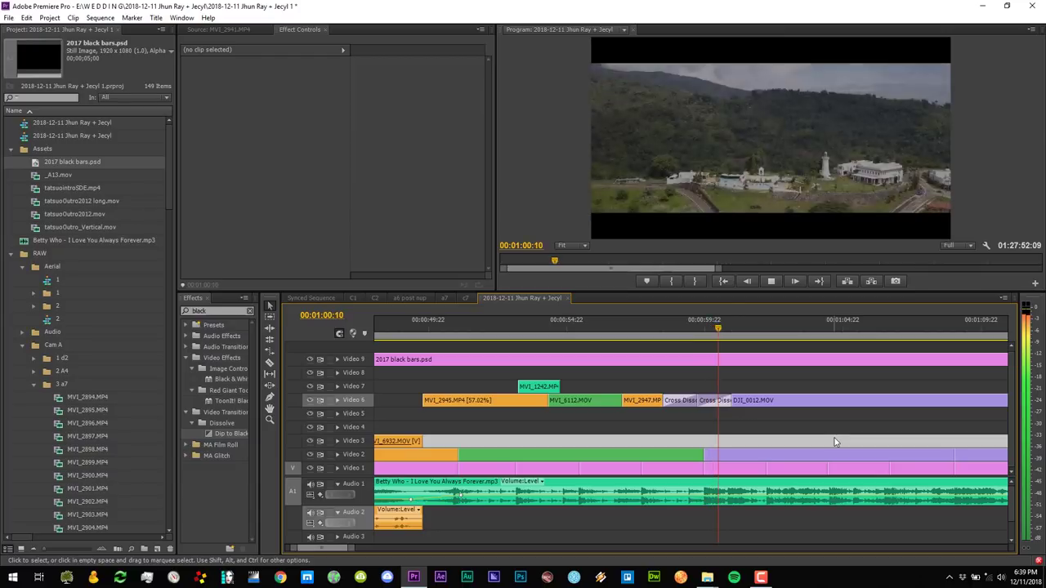
- Set the vertical Motion position of DJI_0012.MOV to 558, and keyframe Position and Scale 60 near the end of the clip
{"action": "left_click", "coordinate": [820, 402]}
{"action": "left_click_drag", "start_coordinate": [298, 84], "coordinate": [253, 84]}
{"action": "left_click", "coordinate": [748, 387]}
{"action": "left_click", "coordinate": [766, 401]}
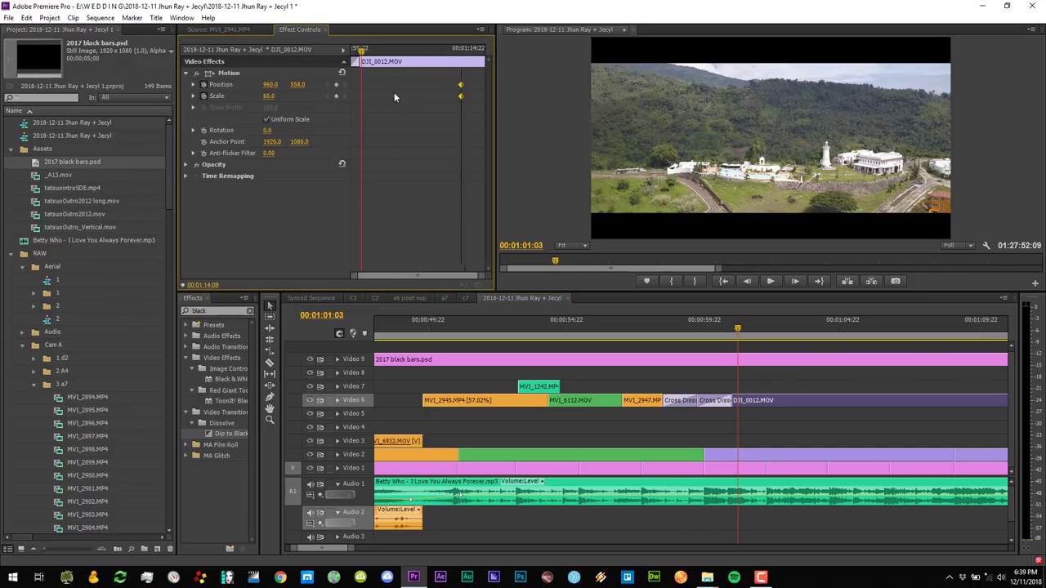
- Keyframe the start of DJI_0012.MOV at Scale 100 and vertical Position 449, and shift the closing keyframes to the clip's end
{"action": "key", "text": "Return"}
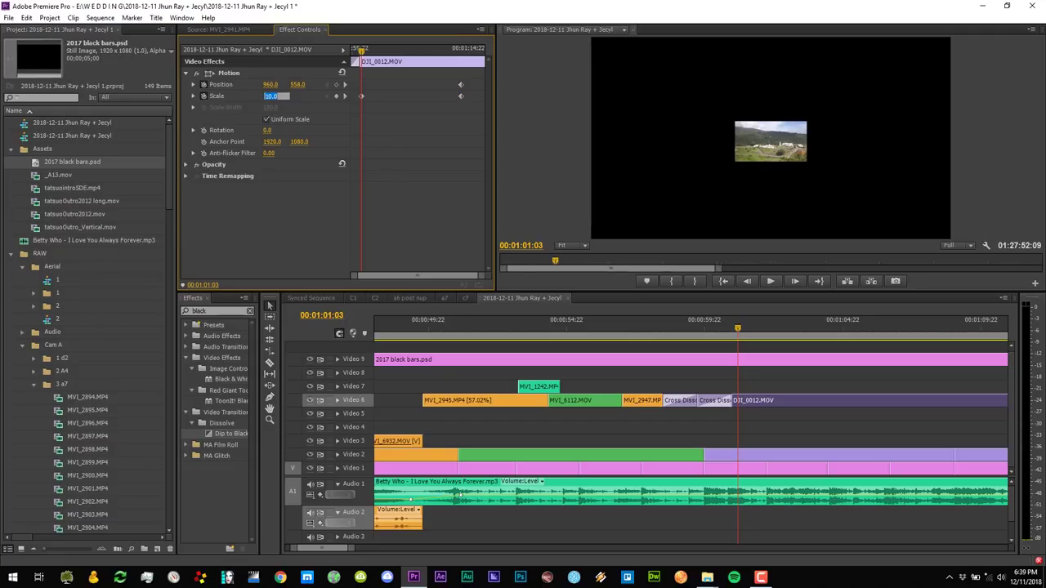
{"action": "key", "text": "Return"}
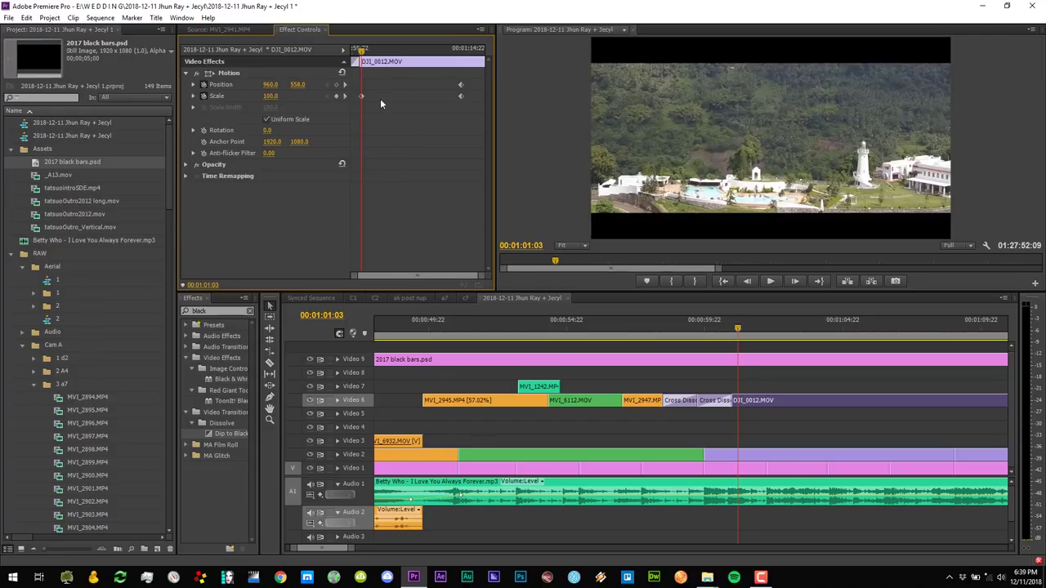
{"action": "left_click_drag", "start_coordinate": [297, 85], "coordinate": [249, 85]}
{"action": "left_click_drag", "start_coordinate": [357, 98], "coordinate": [395, 95]}
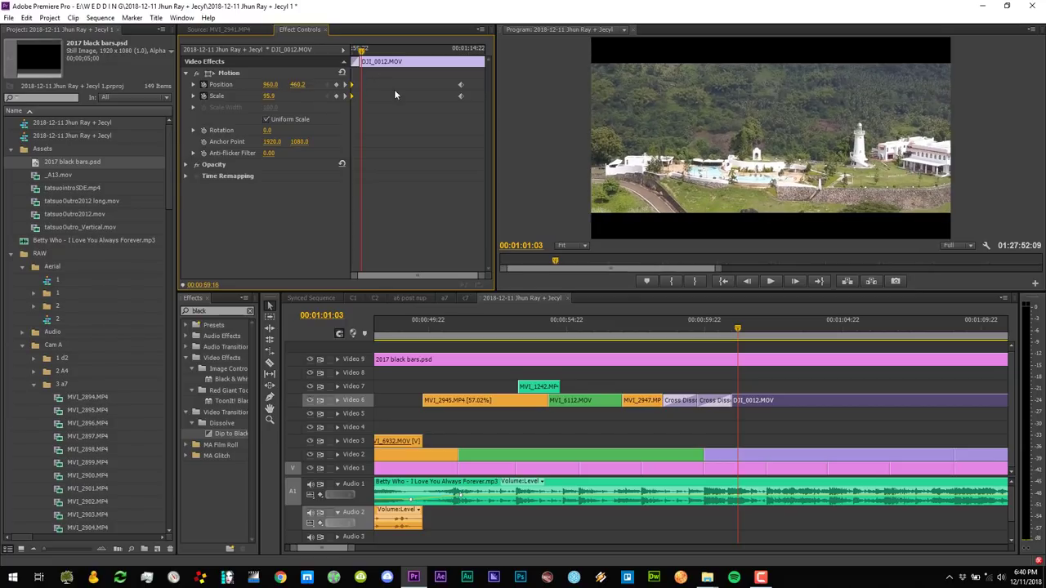
- Play back the animated DJI_0012.MOV zoom from 00:00:59:05 to check its movement
{"action": "left_click_drag", "start_coordinate": [738, 329], "coordinate": [686, 349]}
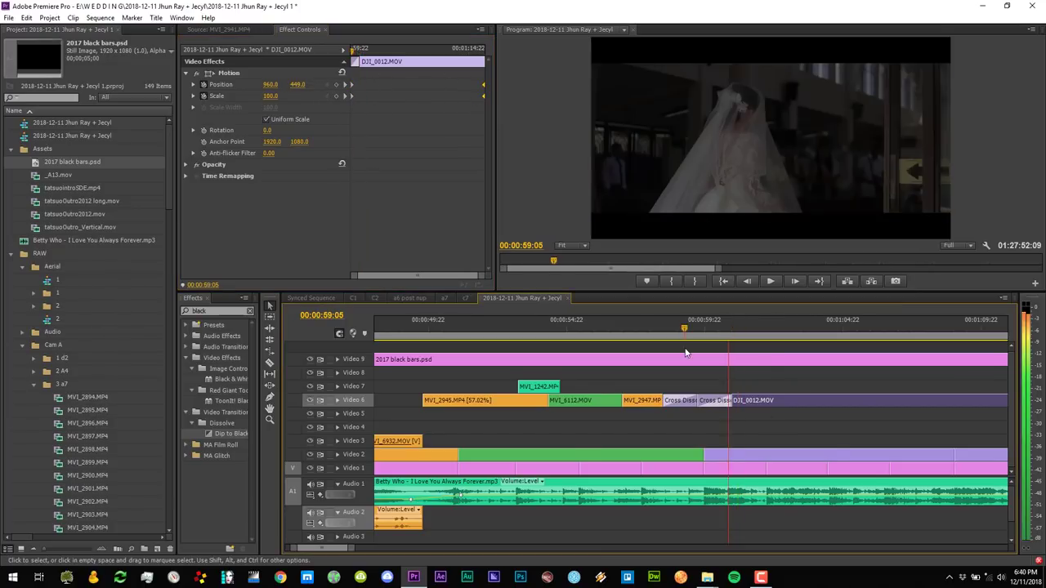
{"action": "key", "text": "space"}
{"action": "key", "text": "minus"}
{"action": "left_click", "coordinate": [814, 385]}
{"action": "key", "text": "l"}
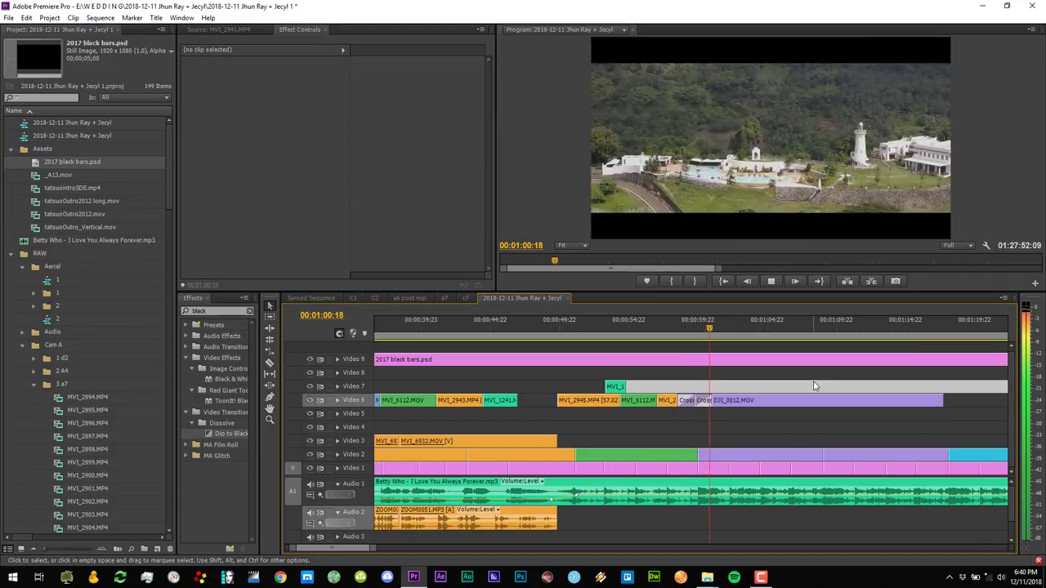
{"action": "key", "text": "space"}
- Shorten DJI_0012.MOV with the Rate Stretch tool to 193.27% speed, and play back the faster clip
{"action": "key", "text": "r"}
{"action": "left_click_drag", "start_coordinate": [942, 401], "coordinate": [824, 416]}
{"action": "key", "text": "v"}
{"action": "key", "text": "space"}
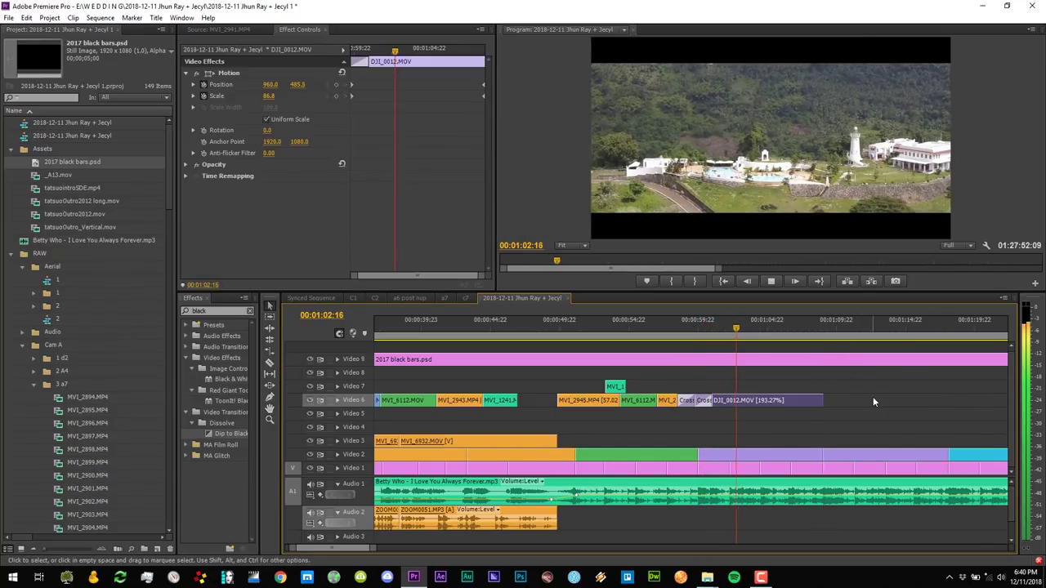
{"action": "left_click", "coordinate": [873, 399]}
{"action": "key", "text": "space"}
{"action": "key", "text": "space"}
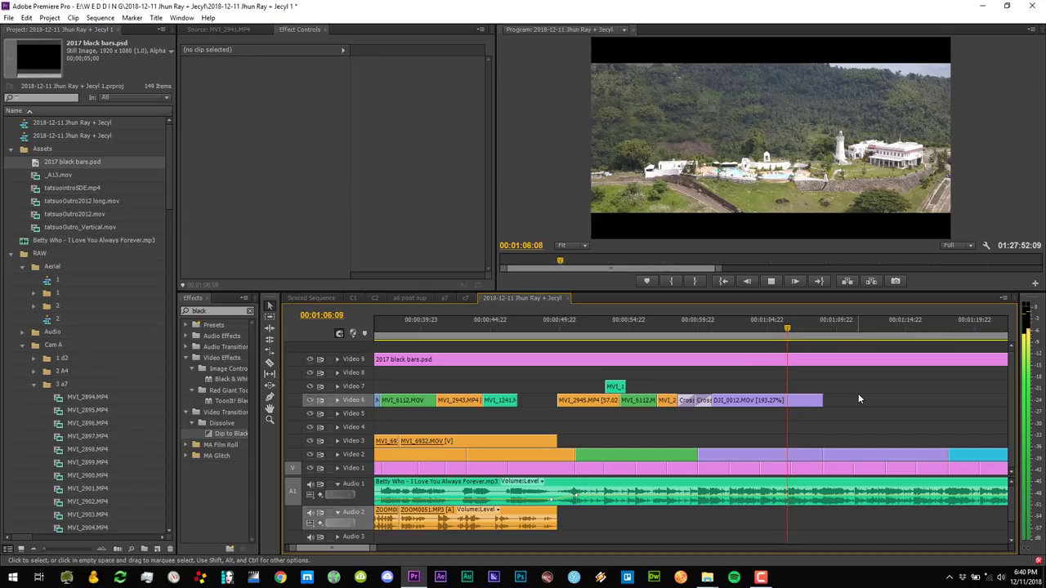
- Replay the aerial shot from 00:01:02:22, cut DJI_0012.MOV at 00:01:06:17, and delete the portion after the cut
{"action": "key", "text": "space"}
{"action": "left_click_drag", "start_coordinate": [758, 341], "coordinate": [741, 338]}
{"action": "left_click", "coordinate": [827, 363]}
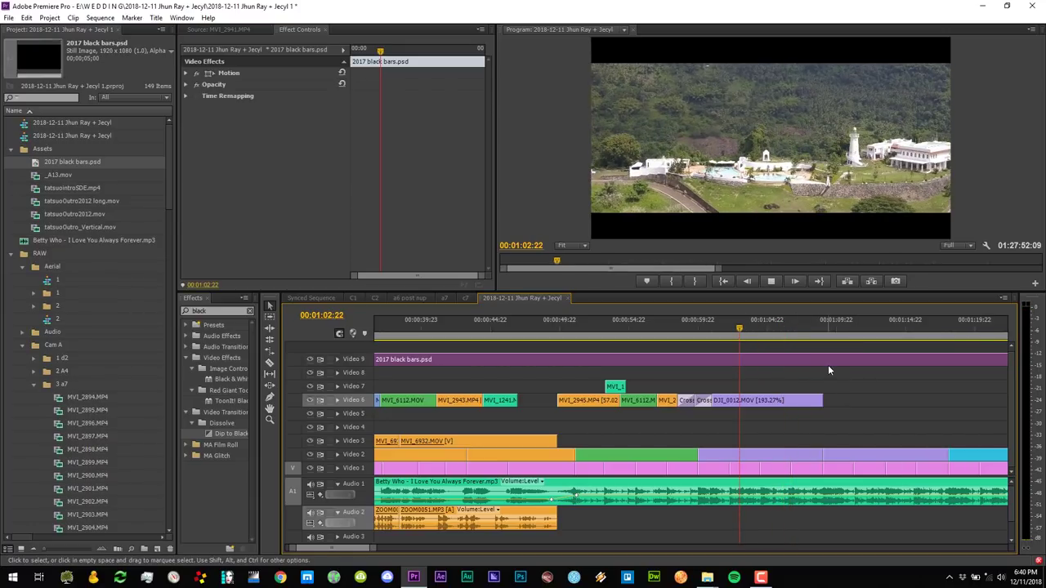
{"action": "left_click", "coordinate": [848, 384]}
{"action": "key", "text": "minus"}
{"action": "key", "text": "minus"}
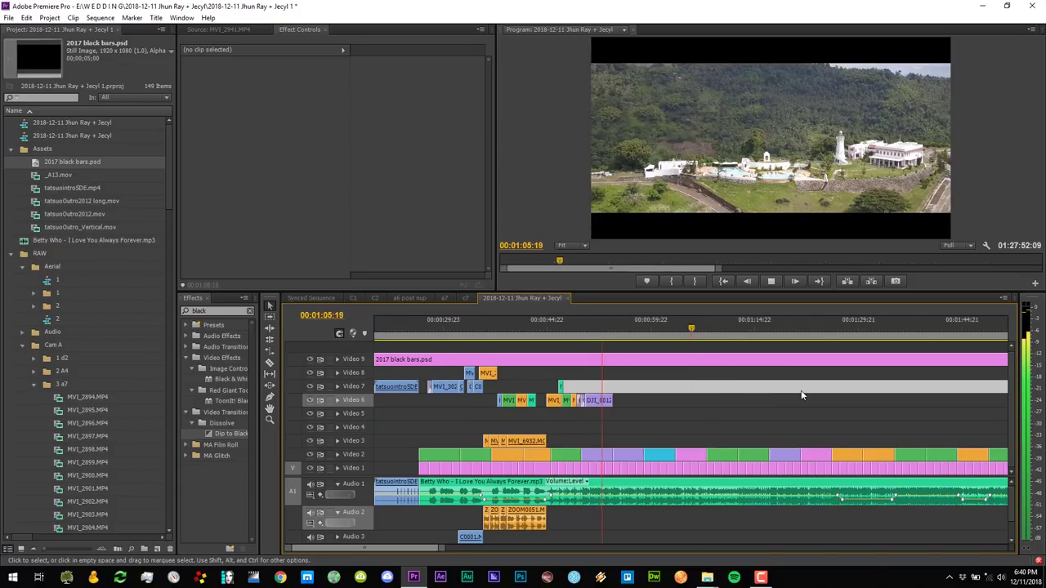
{"action": "key", "text": "equal"}
{"action": "key", "text": "space"}
{"action": "key", "text": "ctrl+k"}
{"action": "left_click", "coordinate": [705, 401]}
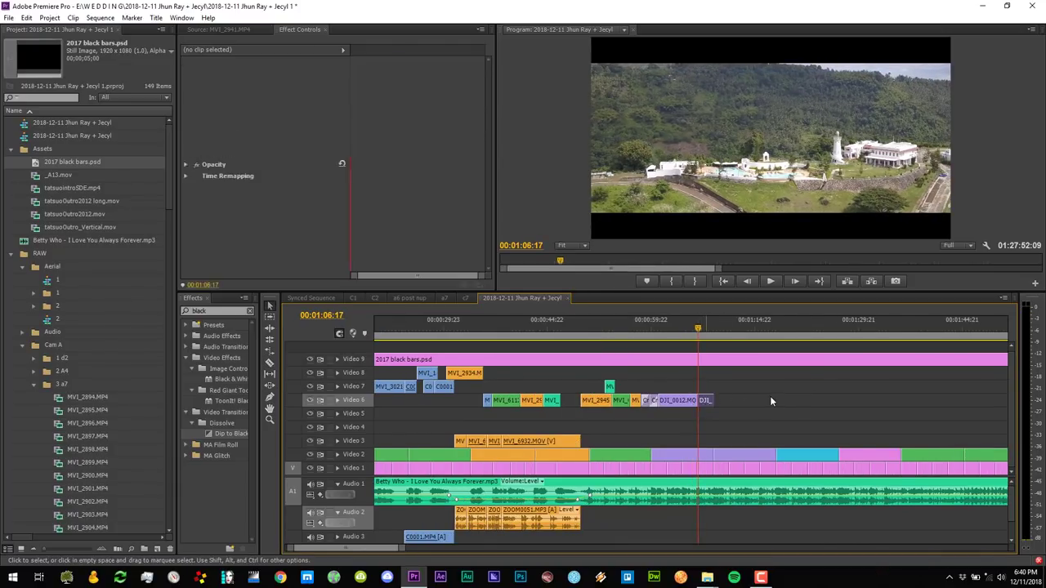
{"action": "key", "text": "Delete"}
- Browse the Moments section of the raw footage around 00:31:40 to 00:31:53 for suitable shots
{"action": "key", "text": "backslash"}
{"action": "left_click", "coordinate": [572, 342]}
{"action": "key", "text": "equal"}
{"action": "key", "text": "equal"}
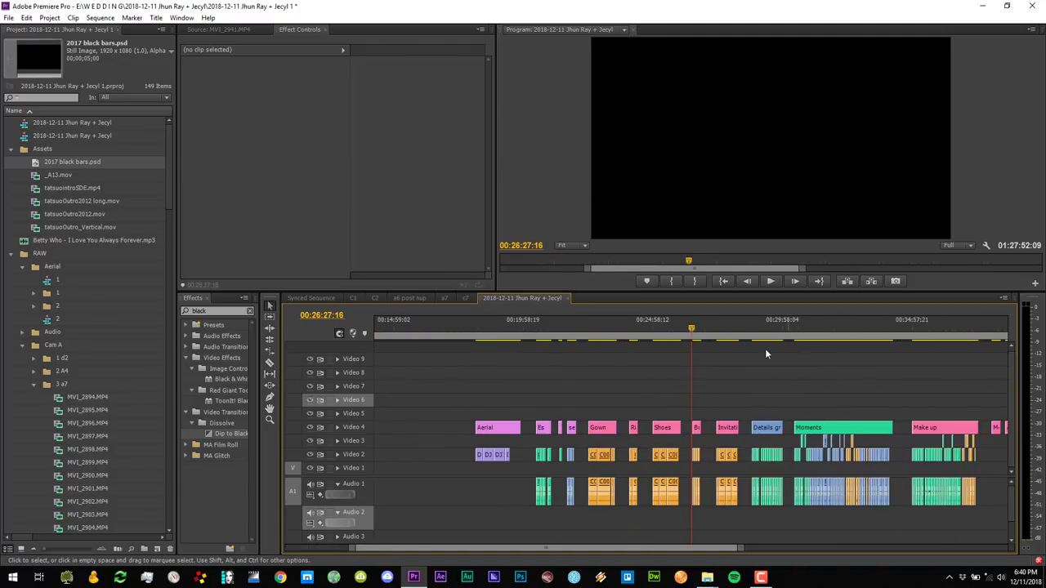
{"action": "key", "text": "equal"}
{"action": "key", "text": "equal"}
{"action": "left_click_drag", "start_coordinate": [760, 331], "coordinate": [763, 332]}
{"action": "left_click", "coordinate": [753, 336]}
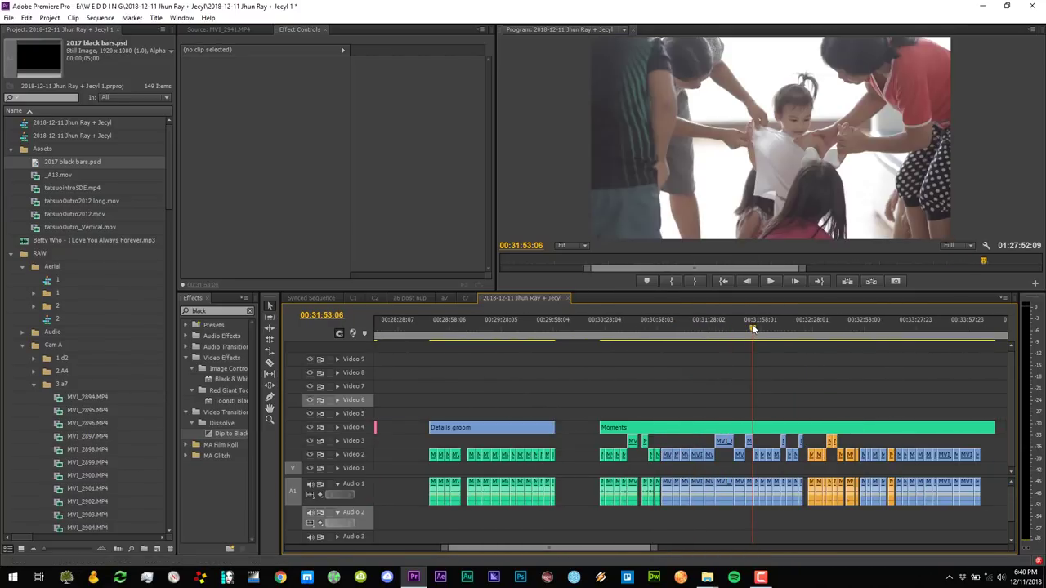
{"action": "key", "text": "equal"}
{"action": "key", "text": "equal"}
{"action": "key", "text": "equal"}
{"action": "left_click_drag", "start_coordinate": [675, 338], "coordinate": [604, 345]}
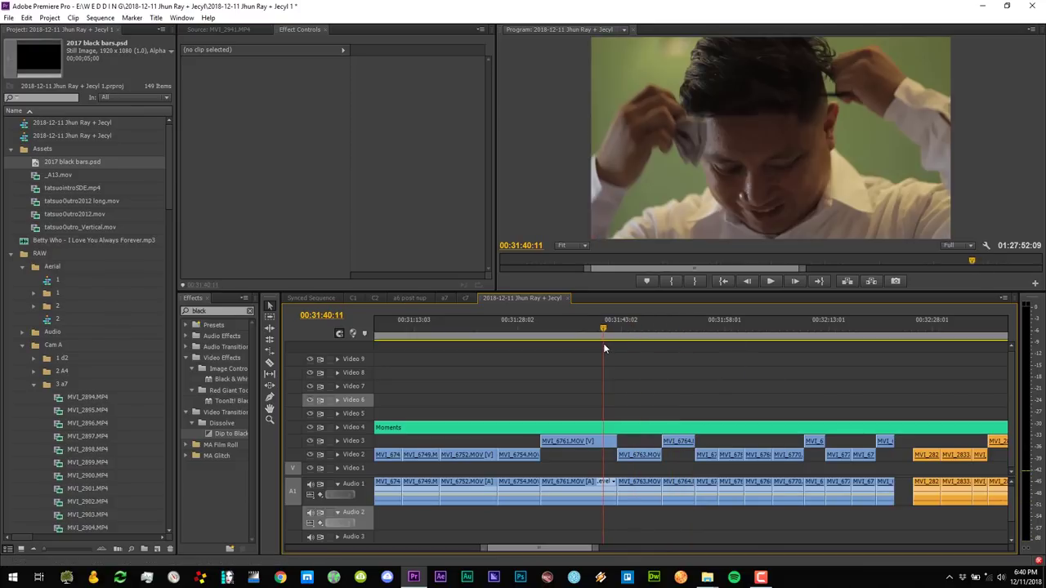
- Raise MVI_6765.MOV, MVI_6768.MOV and the short Video 3 clip at about 00:32:12 to Video 5 as selects
{"action": "left_click", "coordinate": [699, 341]}
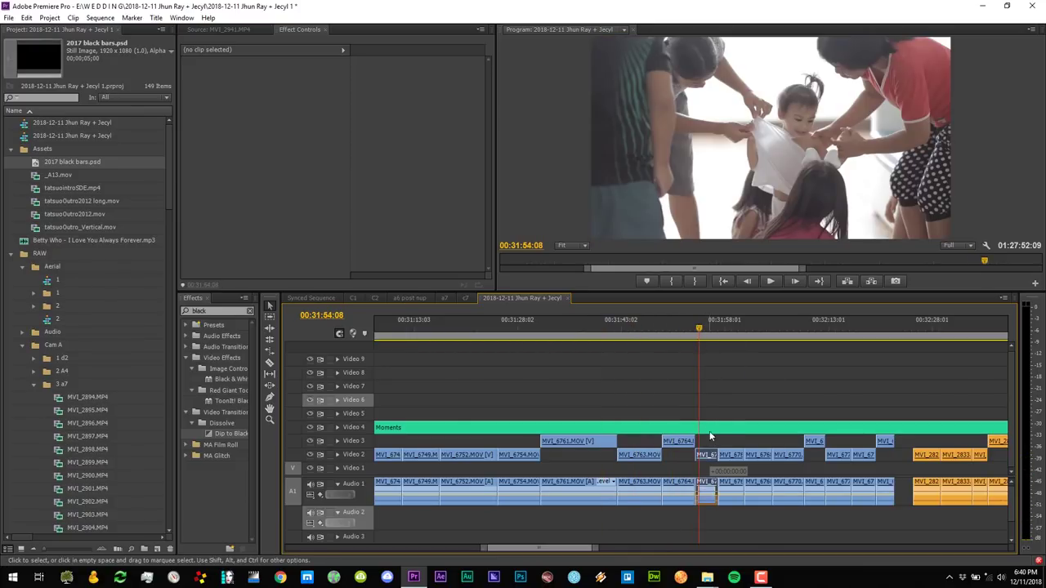
{"action": "left_click_drag", "start_coordinate": [707, 455], "coordinate": [708, 413]}
{"action": "left_click_drag", "start_coordinate": [706, 342], "coordinate": [764, 335]}
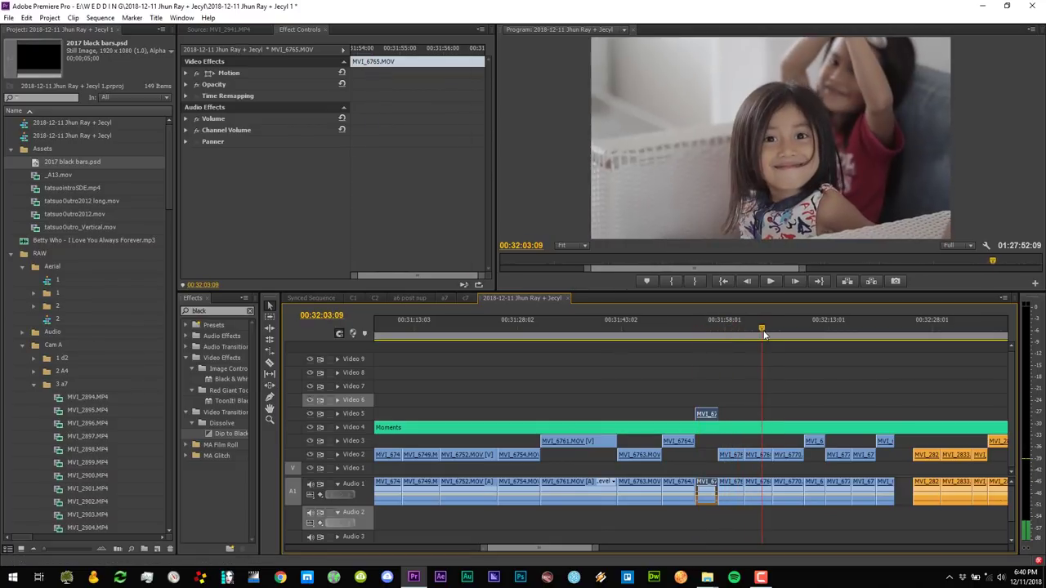
{"action": "left_click_drag", "start_coordinate": [766, 456], "coordinate": [769, 416]}
{"action": "left_click_drag", "start_coordinate": [788, 335], "coordinate": [824, 338]}
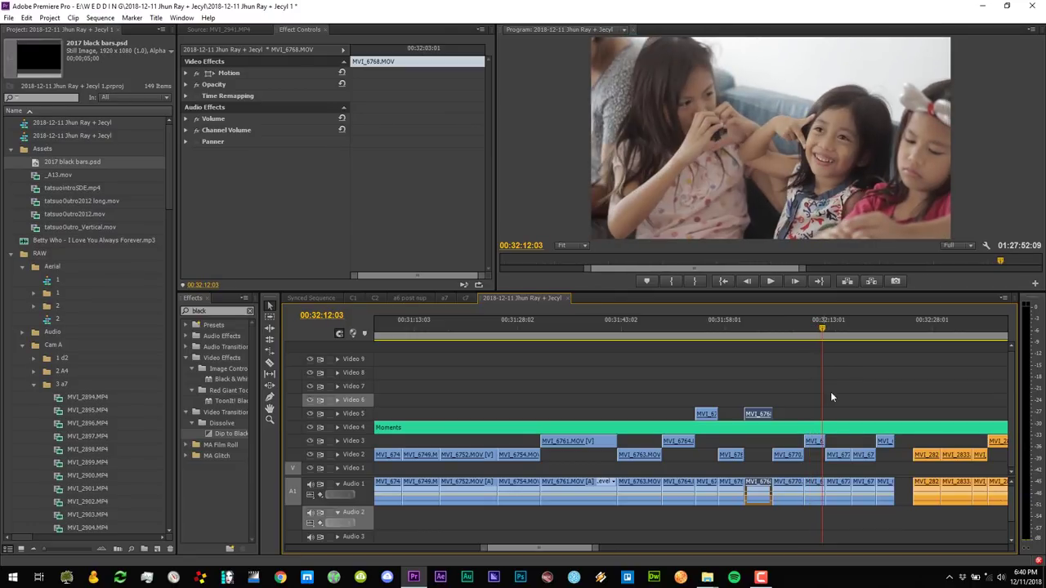
{"action": "left_click", "coordinate": [810, 441]}
{"action": "left_click_drag", "start_coordinate": [811, 420], "coordinate": [808, 416]}
- Raise the MVI_2833 clip and the Video 3 clip at about 00:32:38 to Video 5
{"action": "left_click_drag", "start_coordinate": [831, 338], "coordinate": [888, 339]}
{"action": "key", "text": "="}
{"action": "left_click", "coordinate": [824, 365]}
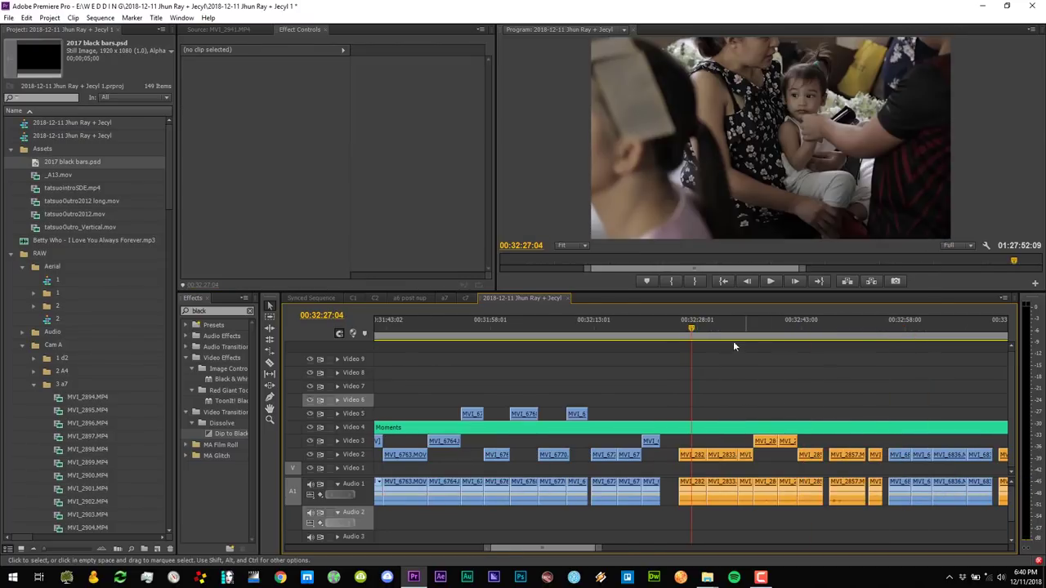
{"action": "left_click_drag", "start_coordinate": [696, 332], "coordinate": [719, 331]}
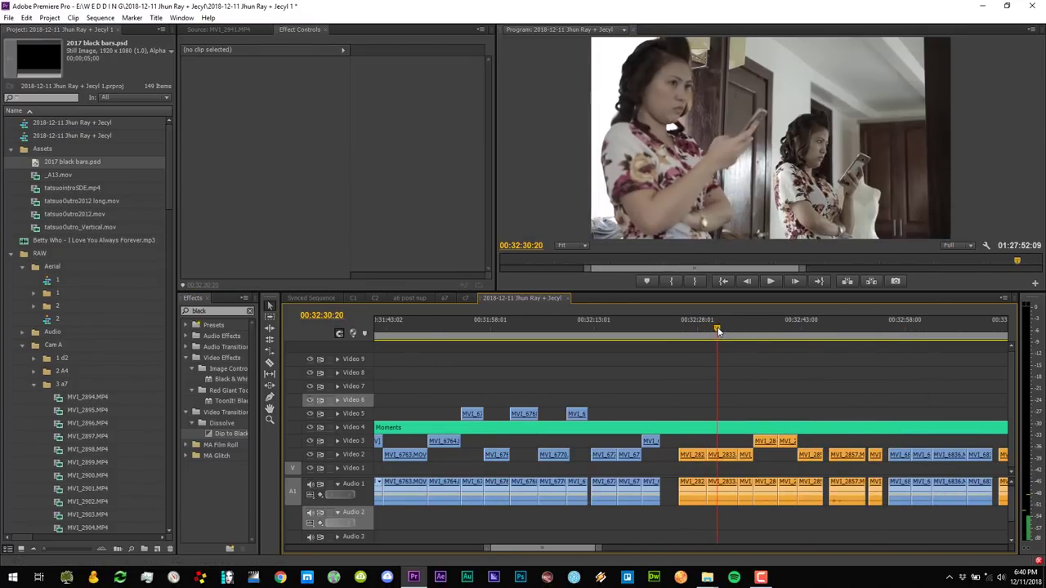
{"action": "left_click_drag", "start_coordinate": [722, 455], "coordinate": [721, 414]}
{"action": "left_click_drag", "start_coordinate": [743, 330], "coordinate": [769, 324]}
{"action": "left_click_drag", "start_coordinate": [770, 446], "coordinate": [765, 414]}
- Raise MVI_2849.MP4 and MVI_2857.MP4 in the Moments section to Video 5
{"action": "left_click", "coordinate": [798, 333]}
{"action": "left_click_drag", "start_coordinate": [805, 338], "coordinate": [790, 334]}
{"action": "left_click_drag", "start_coordinate": [788, 446], "coordinate": [795, 414]}
{"action": "left_click_drag", "start_coordinate": [799, 335], "coordinate": [843, 335]}
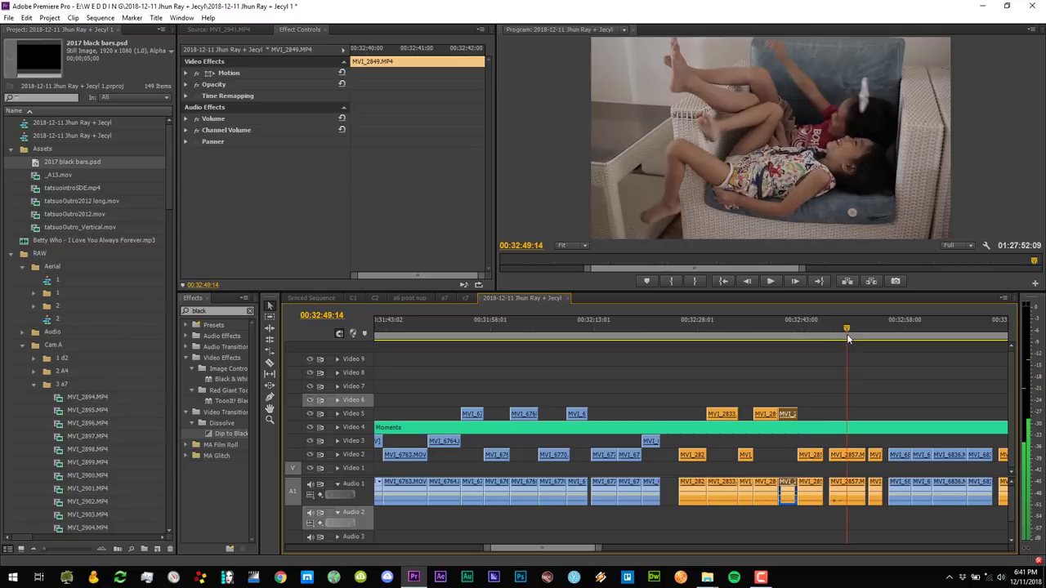
{"action": "left_click_drag", "start_coordinate": [845, 437], "coordinate": [847, 415]}
- Scrub through the rest of the Moments section up to 00:33:25:22 to look for more usable shots
{"action": "key", "text": "minus"}
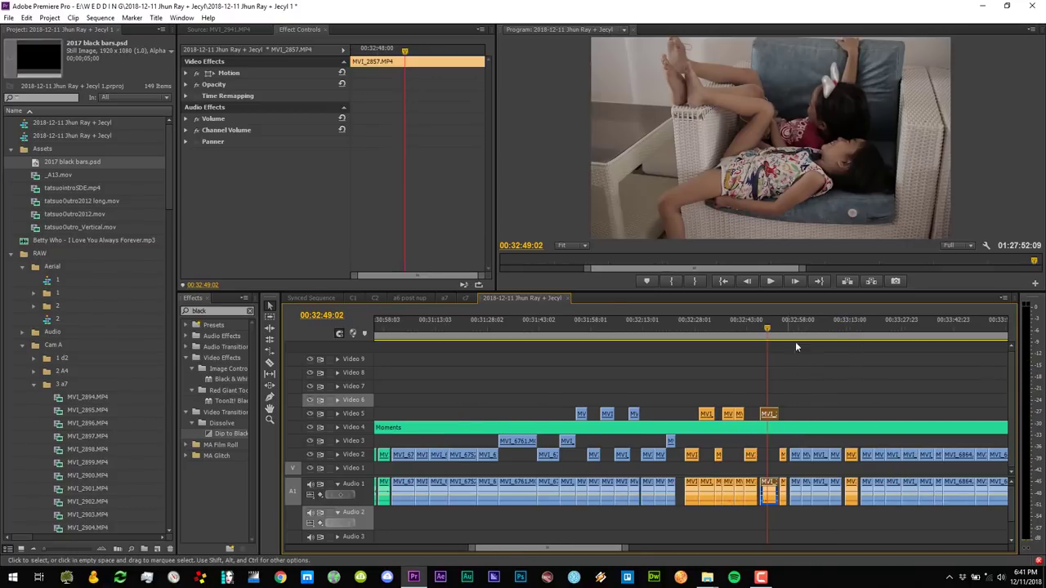
{"action": "left_click", "coordinate": [800, 338]}
{"action": "left_click_drag", "start_coordinate": [795, 341], "coordinate": [852, 341]}
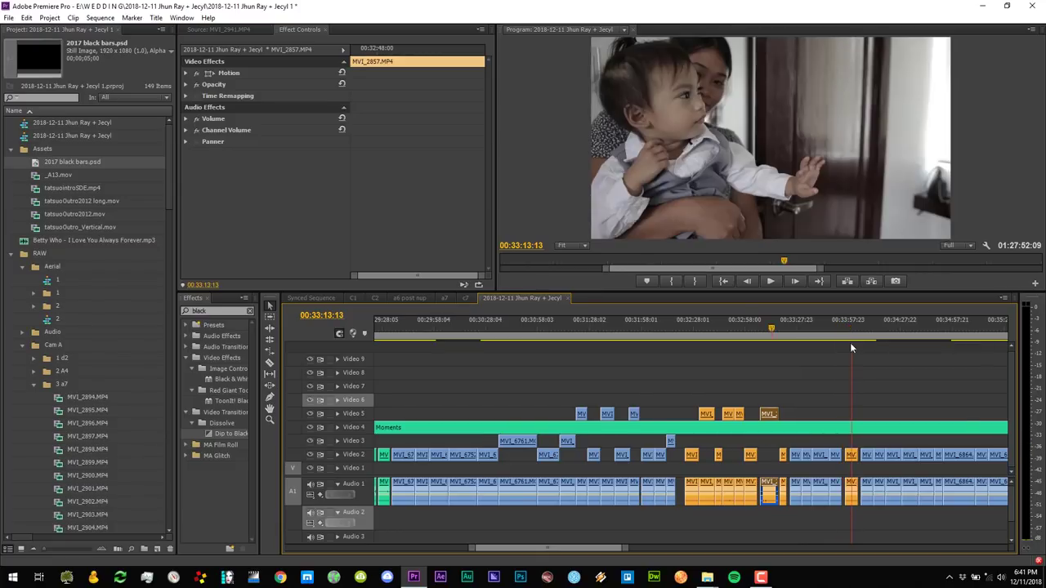
{"action": "scroll", "coordinate": [817, 392], "scroll_direction": "down", "scroll_amount": 3}
{"action": "left_click", "coordinate": [805, 407]}
{"action": "key", "text": "space"}
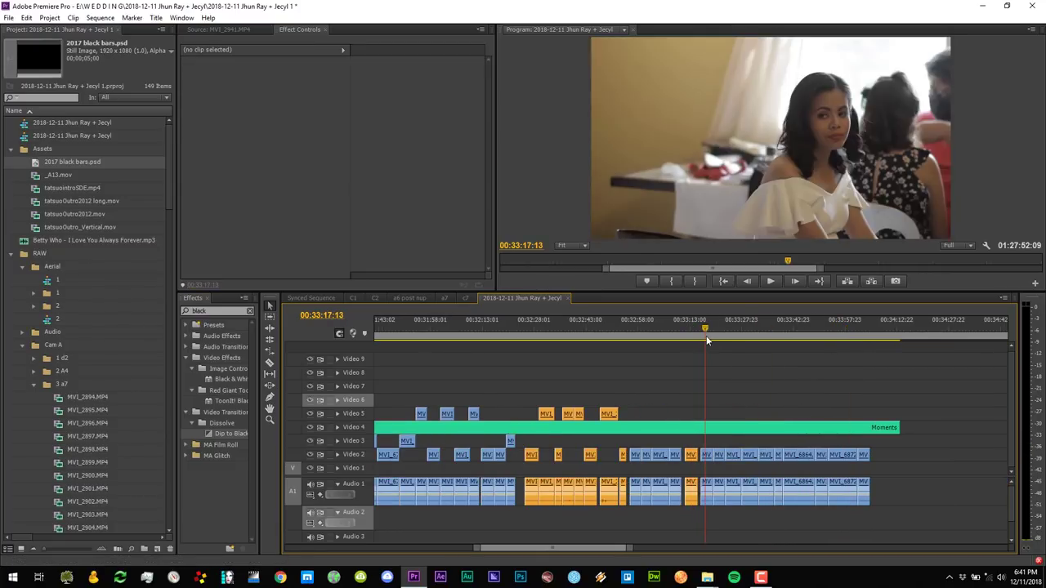
{"action": "left_click_drag", "start_coordinate": [735, 337], "coordinate": [736, 337]}
{"action": "key", "text": "minus"}
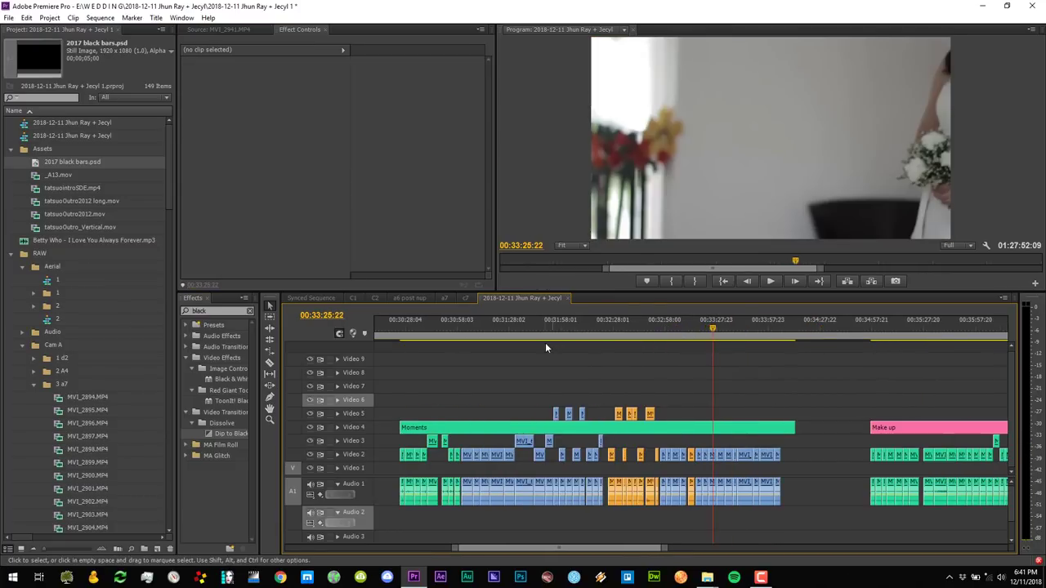
- Scrub through the Moments section again between about 00:30:30 and 00:34:03 to look for remaining usable shots
{"action": "key", "text": "equal"}
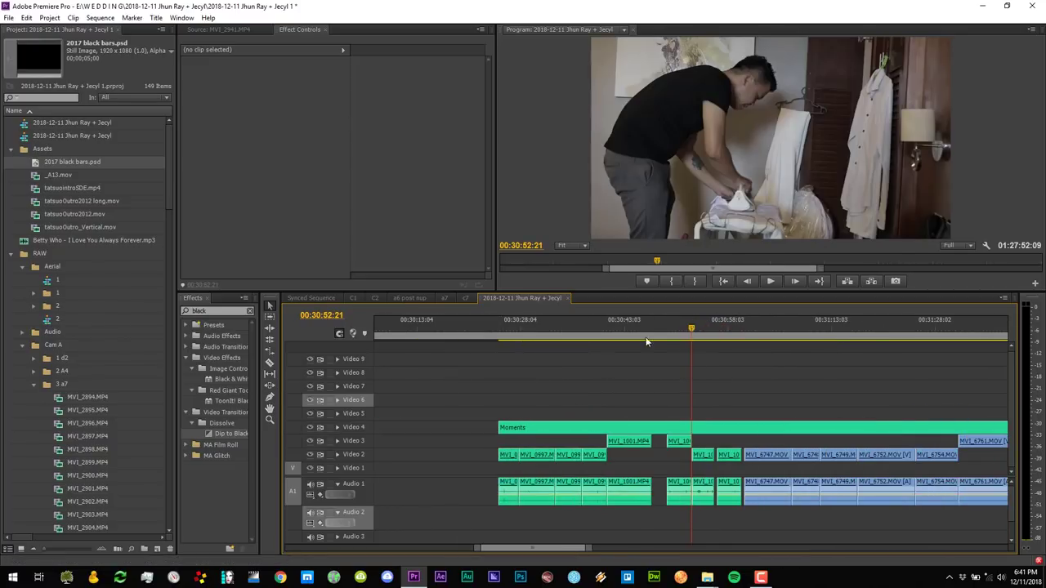
{"action": "left_click_drag", "start_coordinate": [621, 329], "coordinate": [536, 344]}
{"action": "key", "text": "minus"}
{"action": "key", "text": "minus"}
{"action": "key", "text": "minus"}
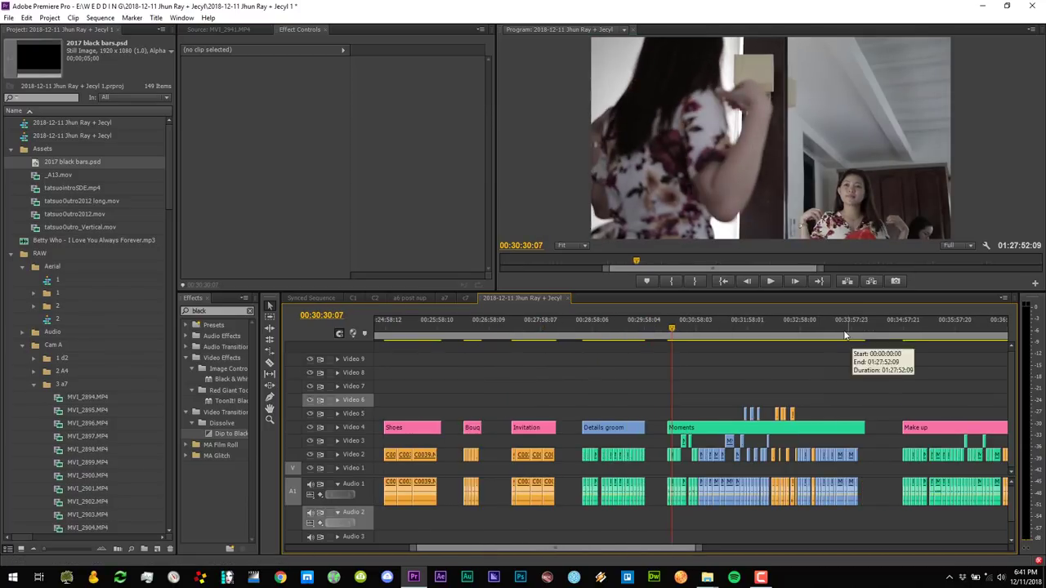
{"action": "left_click", "coordinate": [845, 335]}
{"action": "key", "text": "equal"}
{"action": "key", "text": "equal"}
{"action": "left_click_drag", "start_coordinate": [699, 339], "coordinate": [794, 334]}
{"action": "key", "text": "minus"}
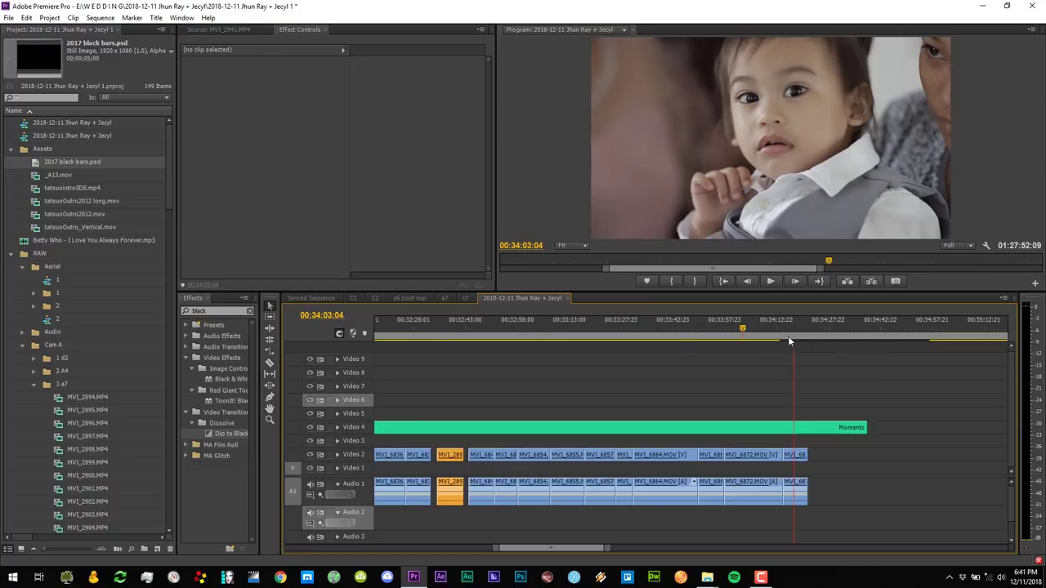
- Raise MVI_6855.MOV and MVI_6864.MOV in the Moments section to Video 5 as selects
{"action": "left_click", "coordinate": [675, 341]}
{"action": "left_click_drag", "start_coordinate": [678, 339], "coordinate": [637, 336]}
{"action": "left_click_drag", "start_coordinate": [630, 456], "coordinate": [628, 415]}
{"action": "left_click_drag", "start_coordinate": [638, 331], "coordinate": [671, 332]}
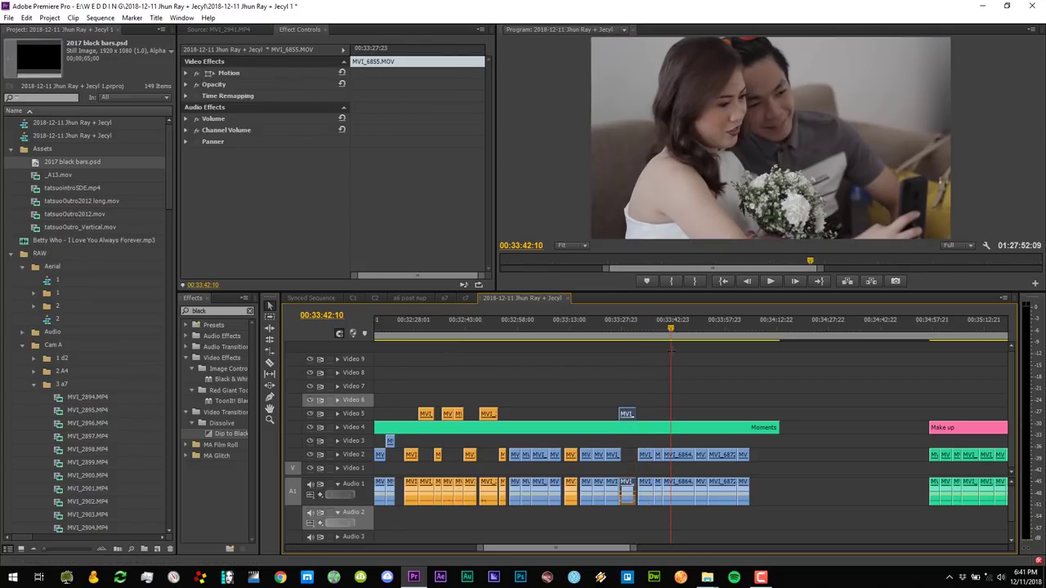
{"action": "left_click_drag", "start_coordinate": [675, 456], "coordinate": [678, 414]}
- Cut all Video 5 selects from the Moments section and paste them onto Video 6 in the empty stretch ending at 00:09:29:01
{"action": "key", "text": "minus"}
{"action": "key", "text": "minus"}
{"action": "key", "text": "minus"}
{"action": "left_click_drag", "start_coordinate": [710, 378], "coordinate": [628, 420]}
{"action": "key", "text": "ctrl+x"}
{"action": "key", "text": "Home"}
{"action": "key", "text": "minus"}
{"action": "key", "text": "ctrl+v"}
{"action": "key", "text": "equal"}
{"action": "key", "text": "equal"}
{"action": "key", "text": "equal"}
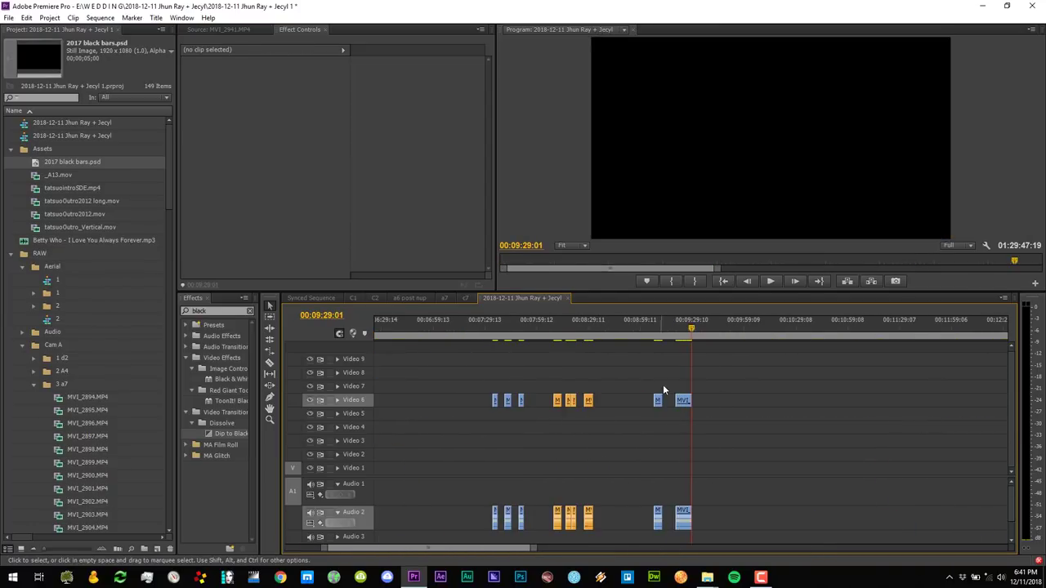
- Copy an orange colour block from Video 2 onto Video 7 above the pasted selects and extend it across all of them
{"action": "key", "text": "minus"}
{"action": "key", "text": "minus"}
{"action": "left_click_drag", "start_coordinate": [478, 454], "coordinate": [572, 387]}
{"action": "key", "text": "equal"}
{"action": "key", "text": "equal"}
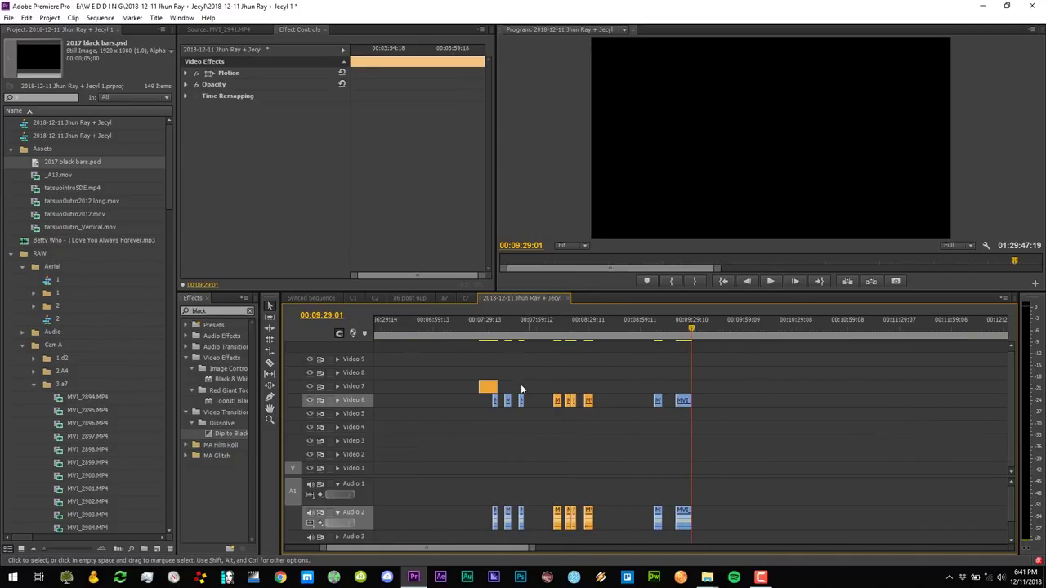
{"action": "left_click", "coordinate": [499, 384]}
{"action": "left_click_drag", "start_coordinate": [701, 381], "coordinate": [697, 382]}
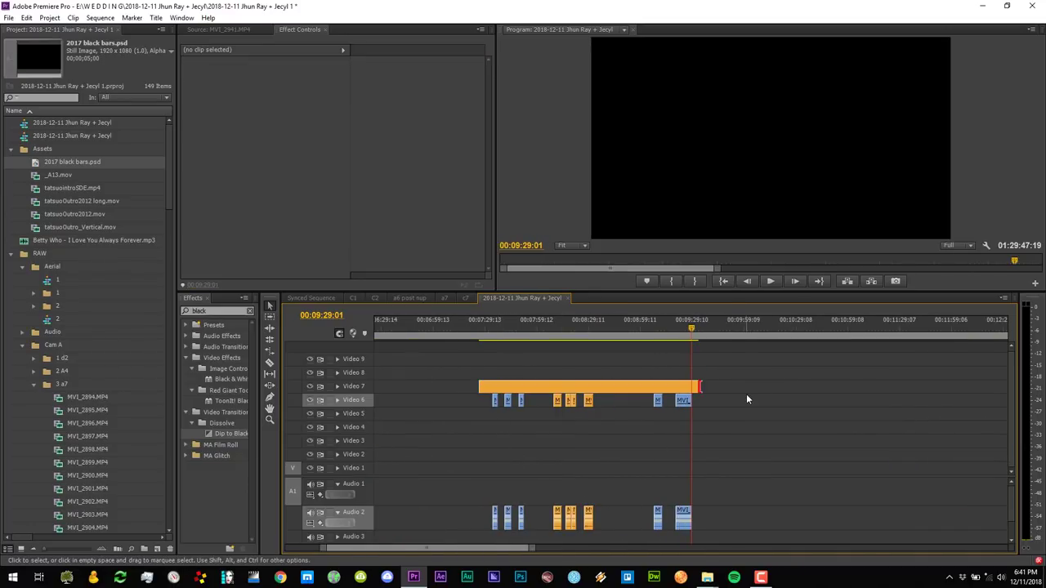
{"action": "key", "text": "minus"}
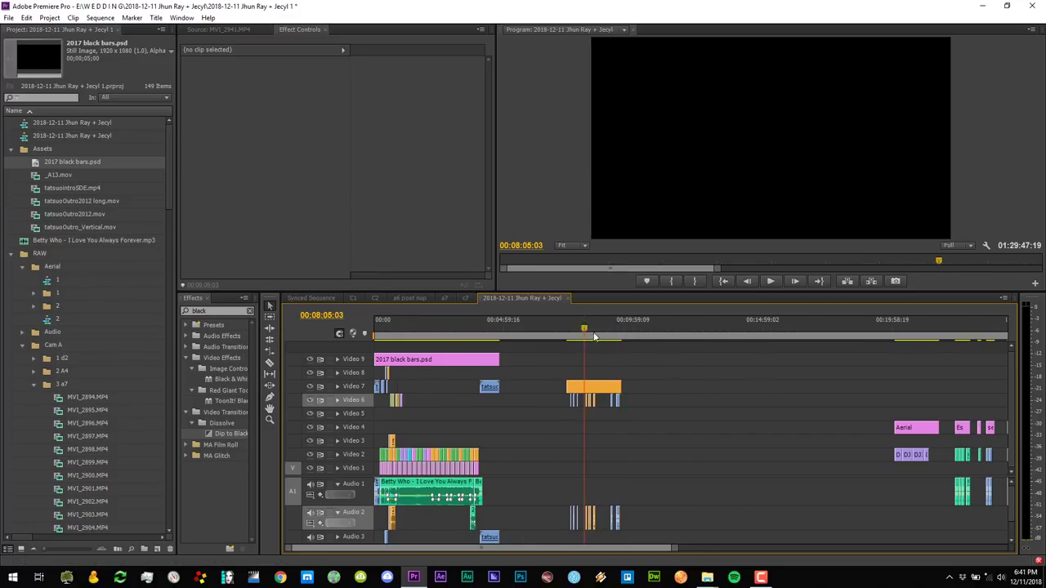
- Use the orange filler block to ripple delete the gaps between the selects on Video 6 so they sit back to back
{"action": "key", "text": "equal"}
{"action": "left_click_drag", "start_coordinate": [615, 406], "coordinate": [850, 433]}
{"action": "key", "text": "equal"}
{"action": "key", "text": "equal"}
{"action": "mouse_move", "coordinate": [731, 401]}
{"action": "left_mouse_down"}
{"action": "mouse_move", "coordinate": [735, 386]}
{"action": "mouse_move", "coordinate": [736, 400]}
{"action": "left_mouse_up"}
{"action": "key", "text": "minus"}
{"action": "key", "text": "minus"}
{"action": "key", "text": "shift+Delete"}
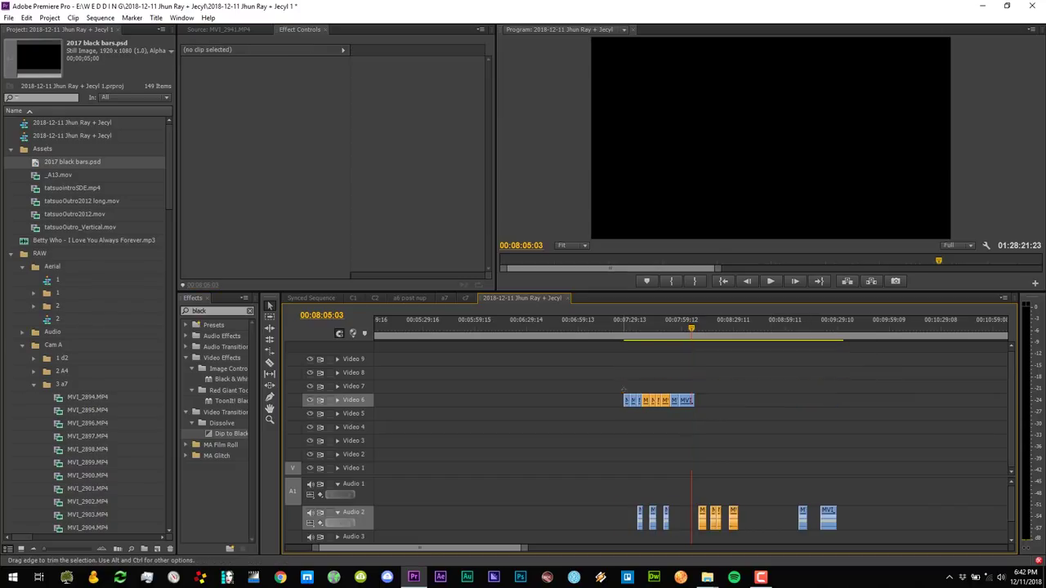
- Play the joined selects and ripple delete the short clip between MVI_6768.MOV and the MVI_2833 clip
{"action": "key", "text": "equal"}
{"action": "left_click", "coordinate": [558, 335]}
{"action": "key", "text": "equal"}
{"action": "left_click_drag", "start_coordinate": [689, 327], "coordinate": [756, 329]}
{"action": "left_click", "coordinate": [740, 399]}
{"action": "key", "text": "space"}
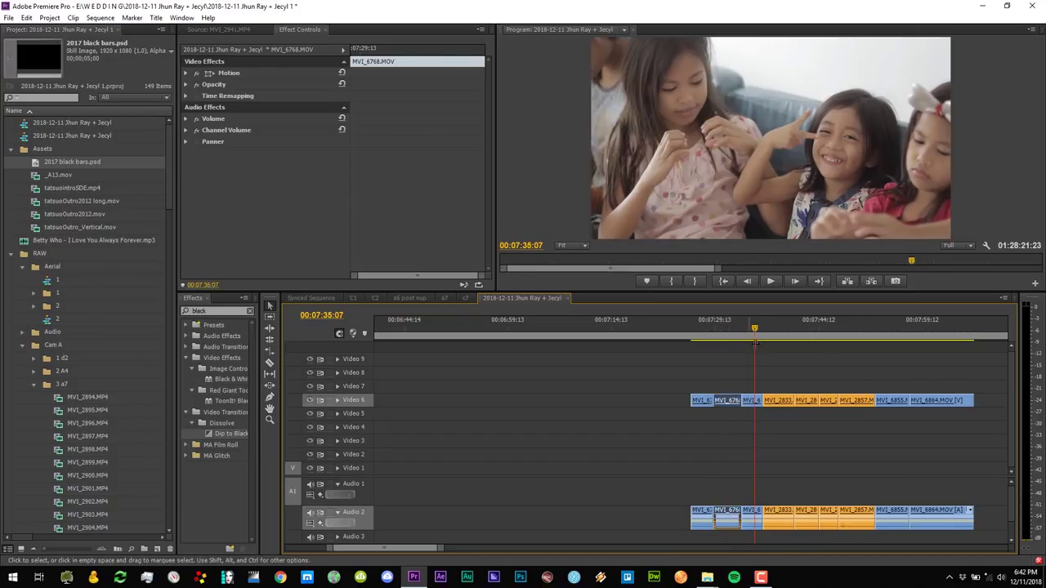
{"action": "key", "text": "shift+Delete"}
- Review the remaining selects and cut them all from Video 6 except MVI_2857.MP4 and the short clip before it
{"action": "left_click_drag", "start_coordinate": [727, 330], "coordinate": [804, 332]}
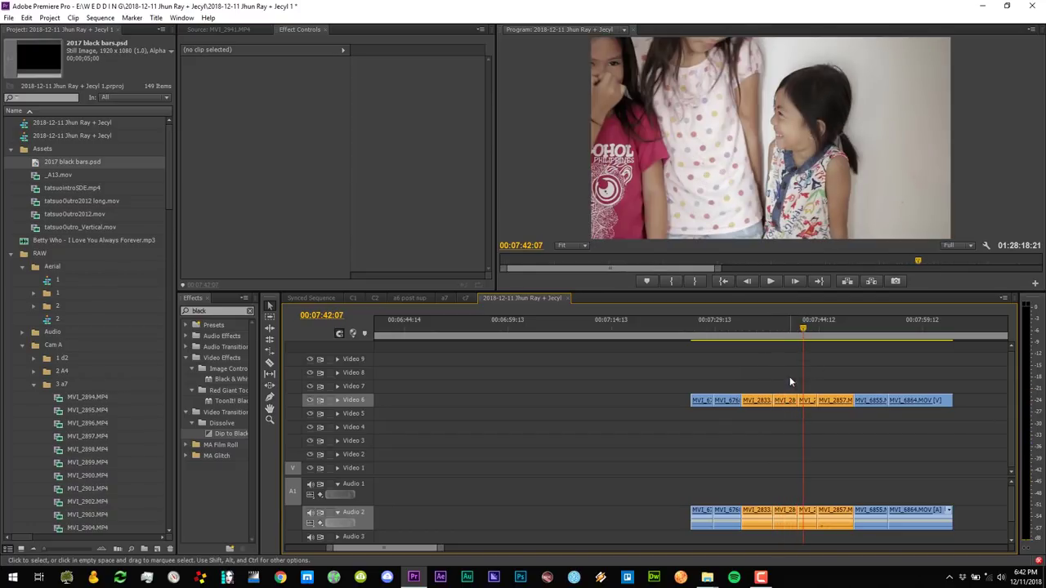
{"action": "left_click_drag", "start_coordinate": [758, 401], "coordinate": [645, 406]}
{"action": "left_click_drag", "start_coordinate": [857, 323], "coordinate": [907, 328]}
{"action": "left_click_drag", "start_coordinate": [952, 358], "coordinate": [709, 410]}
{"action": "left_click_drag", "start_coordinate": [757, 358], "coordinate": [585, 410]}
{"action": "key", "text": "ctrl+x"}
- Paste the cut selects onto Video 6 in the highlight edit, directly after DJI_0012.MOV at about 00:01:06
{"action": "key", "text": "Home"}
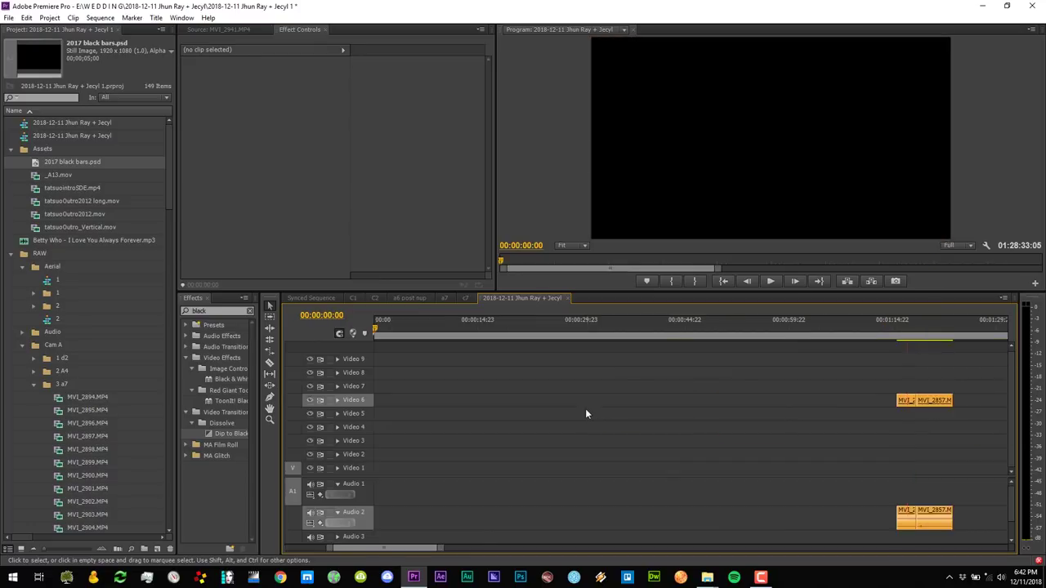
{"action": "key", "text": "backslash"}
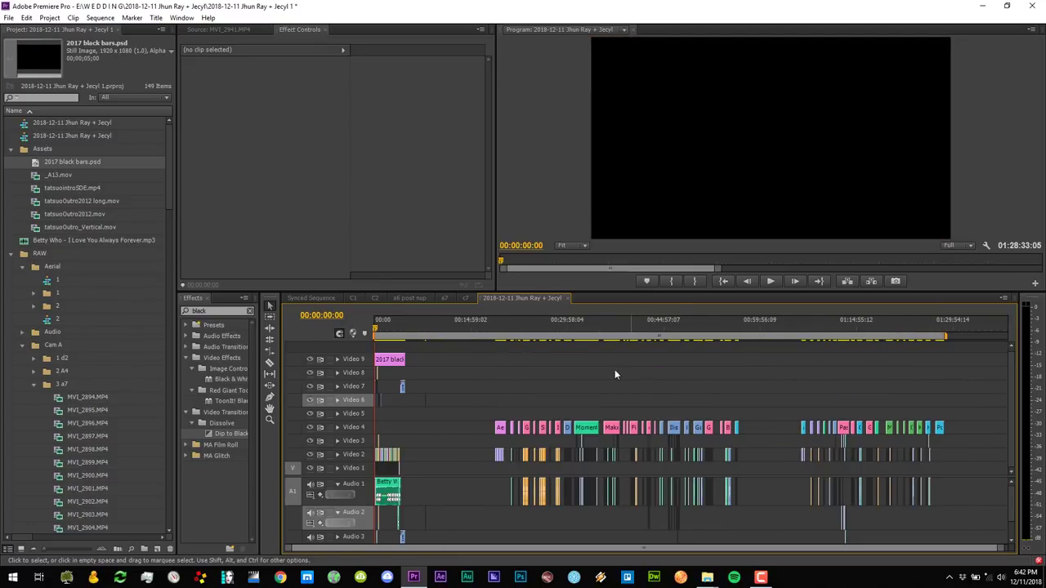
{"action": "key", "text": "backslash"}
{"action": "key", "text": "minus"}
{"action": "key", "text": "minus"}
{"action": "key", "text": "minus"}
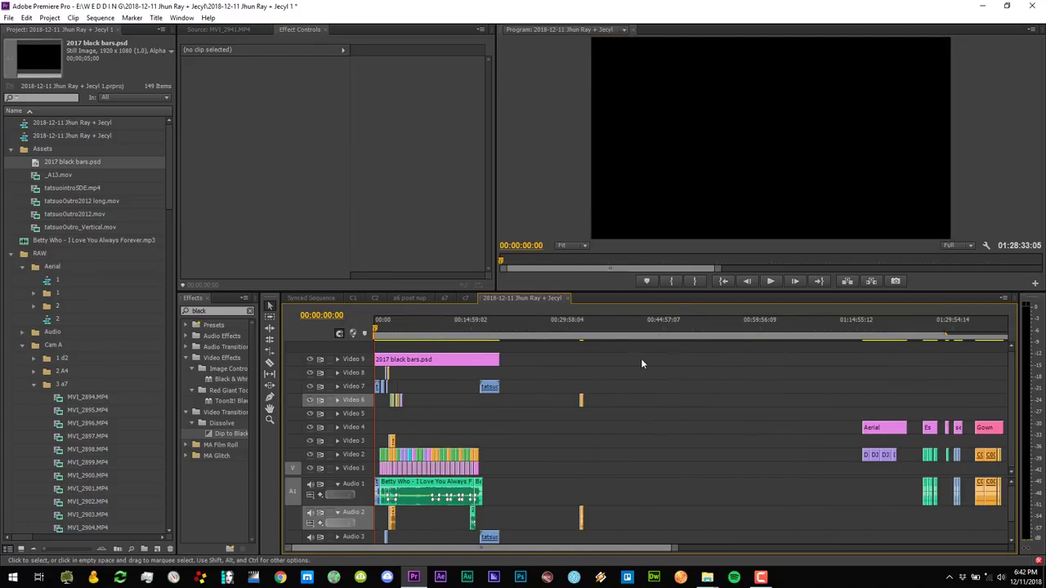
{"action": "key", "text": "minus"}
{"action": "key", "text": "minus"}
{"action": "key", "text": "equal"}
{"action": "key", "text": "equal"}
{"action": "key", "text": "equal"}
{"action": "key", "text": "equal"}
{"action": "key", "text": "equal"}
{"action": "left_click", "coordinate": [604, 336]}
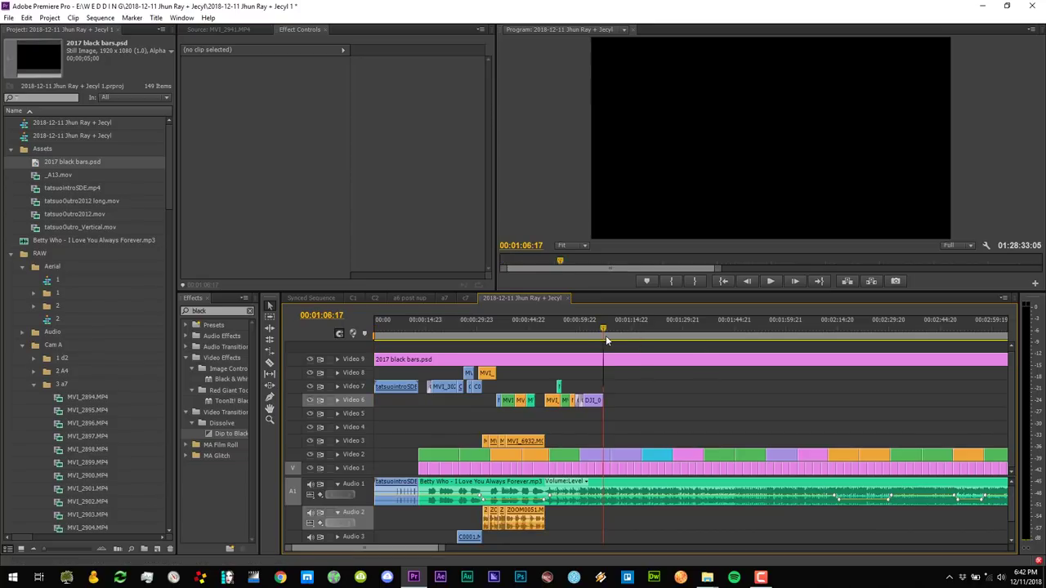
{"action": "left_click_drag", "start_coordinate": [607, 341], "coordinate": [597, 337]}
{"action": "key", "text": "equal"}
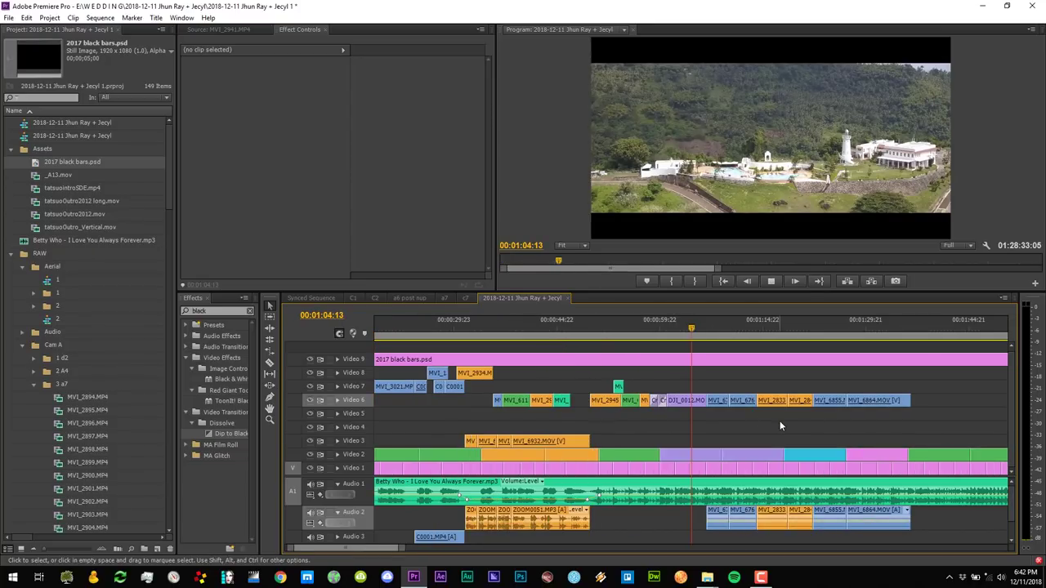
- Play the new section and move MVI_6768.MOV earlier over the end of MVI_6765.MOV to start at about 00:01:09
{"action": "key", "text": "space"}
{"action": "left_click", "coordinate": [799, 430]}
{"action": "key", "text": "equal"}
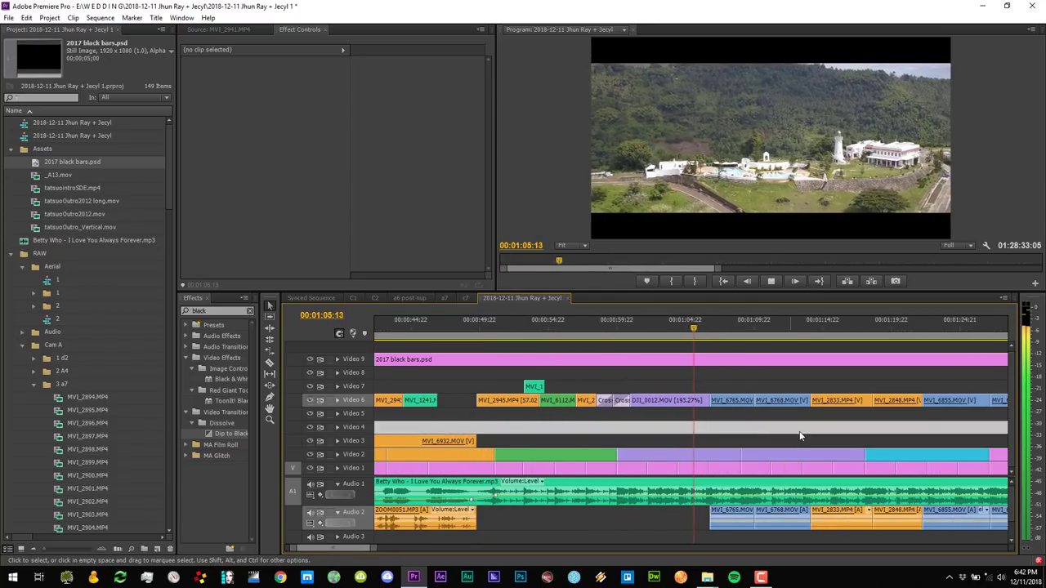
{"action": "key", "text": "equal"}
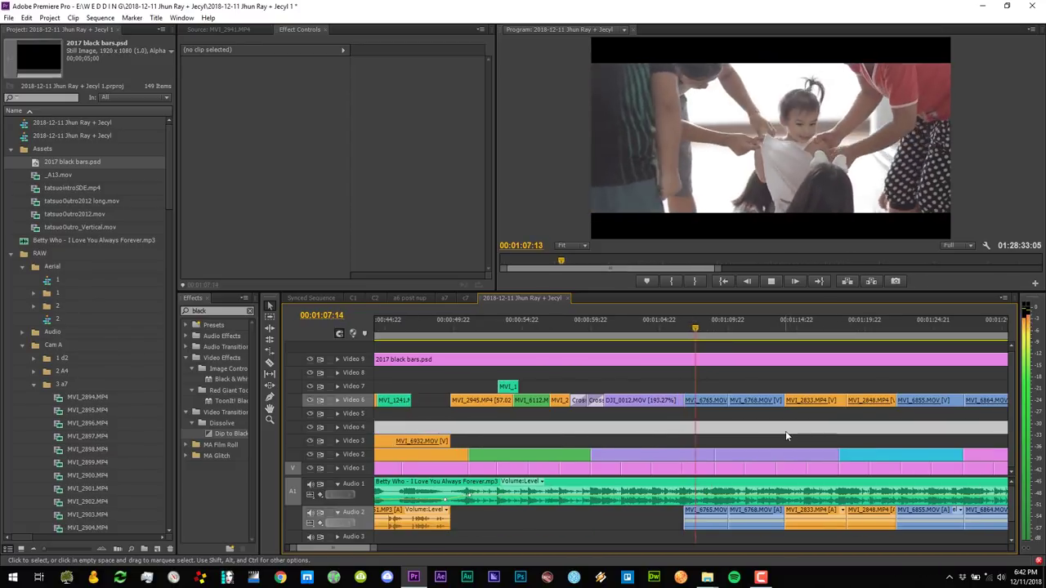
{"action": "left_click", "coordinate": [785, 400]}
{"action": "left_click_drag", "start_coordinate": [785, 402], "coordinate": [759, 401]}
{"action": "key", "text": "minus"}
{"action": "key", "text": "minus"}
{"action": "key", "text": "minus"}
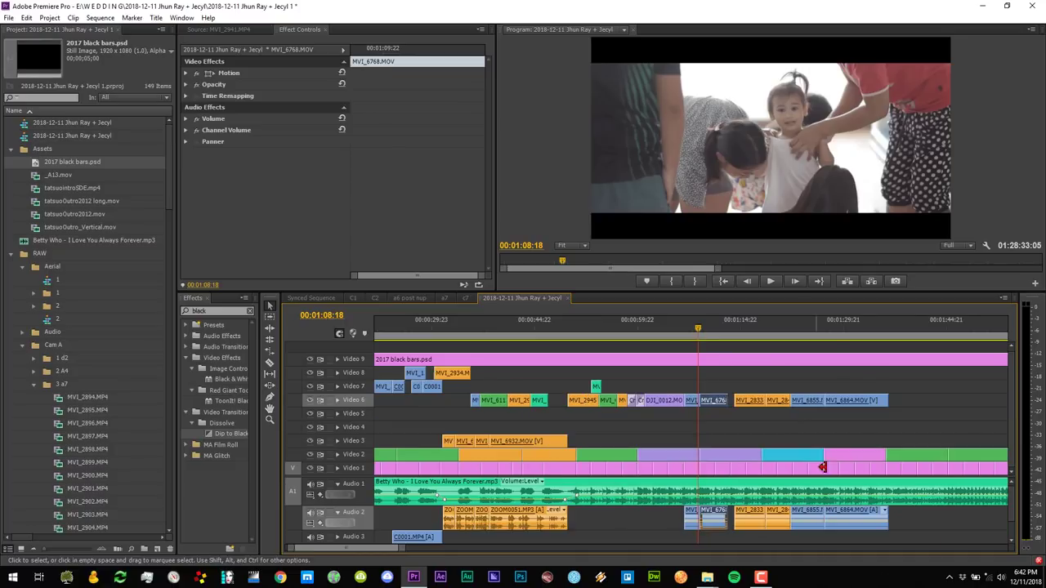
{"action": "left_click", "coordinate": [678, 418]}
- Move MVI_2833.MP4 earlier over the end of MVI_6768.MOV to start at about 00:01:11 on the music block boundary
{"action": "key", "text": "equal"}
{"action": "key", "text": "equal"}
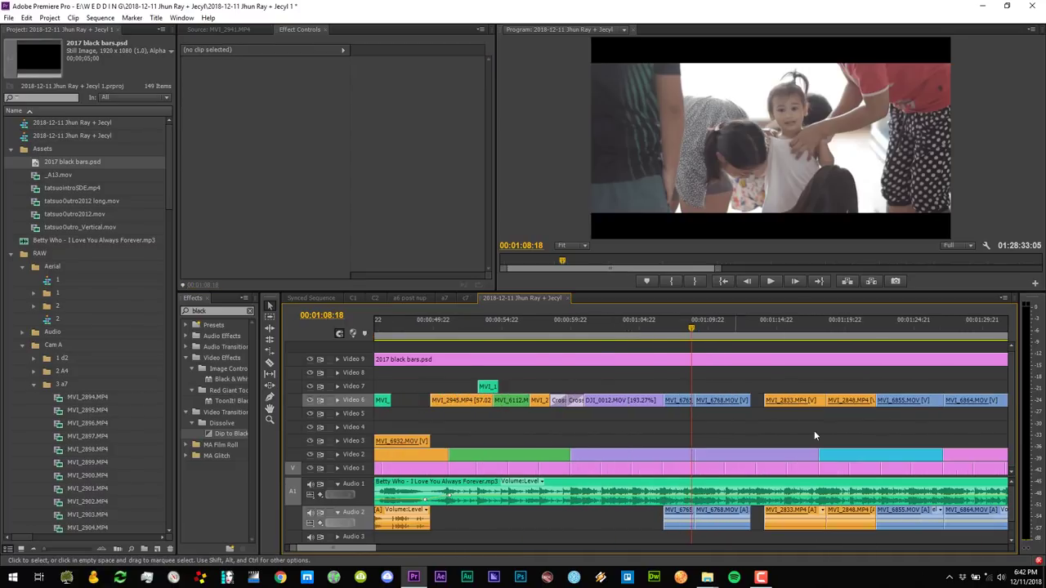
{"action": "left_click", "coordinate": [822, 433]}
{"action": "key", "text": "equal"}
{"action": "left_click_drag", "start_coordinate": [868, 403], "coordinate": [791, 400]}
{"action": "left_click", "coordinate": [807, 384]}
- Play on and move MVI_2848.MP4 earlier over the end of MVI_2833.MP4 to start at about 00:01:13
{"action": "key", "text": "space"}
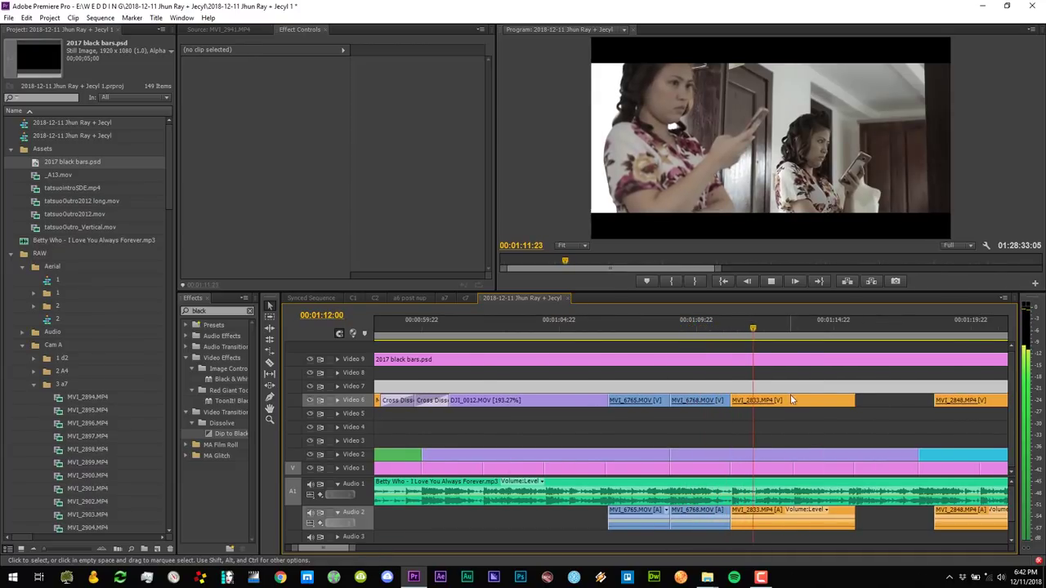
{"action": "key", "text": "minus"}
{"action": "left_click_drag", "start_coordinate": [846, 404], "coordinate": [781, 404]}
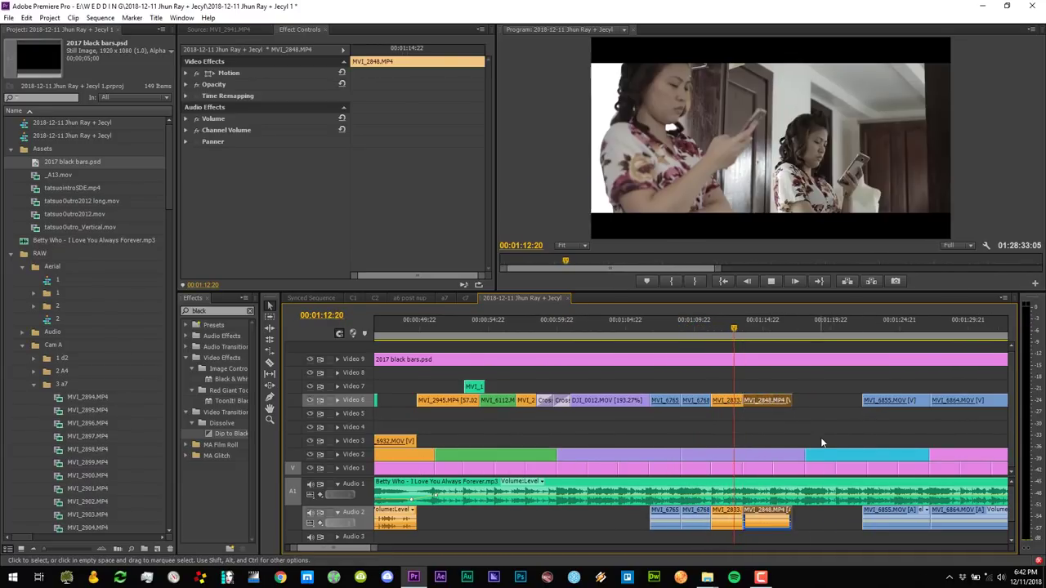
{"action": "left_click", "coordinate": [820, 437]}
{"action": "key", "text": "space"}
{"action": "left_click", "coordinate": [853, 423]}
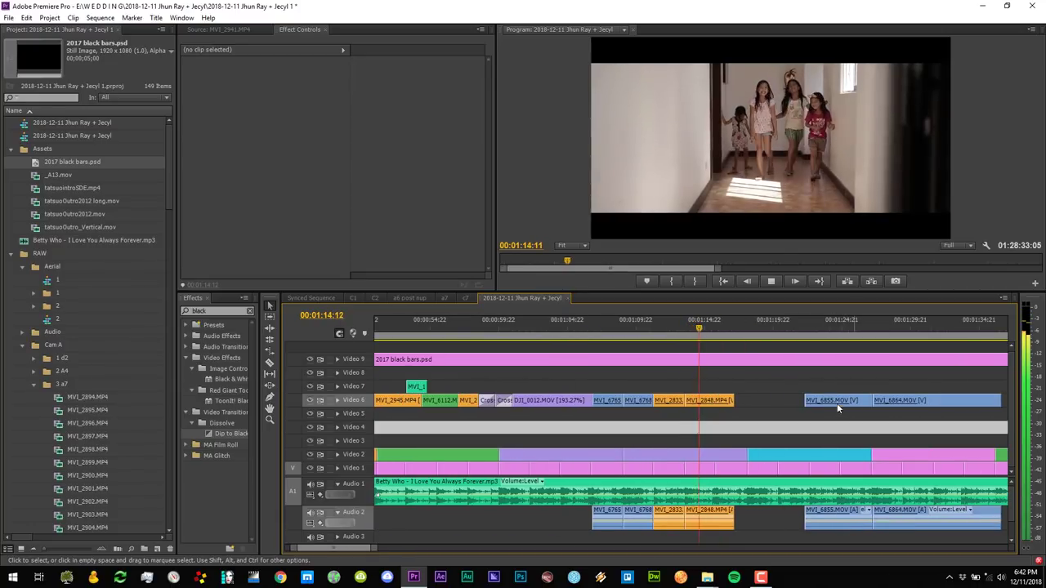
- Move MVI_6855.MOV earlier over the end of MVI_2848.MP4 to start at about 00:01:15, check the cut, and save the project
{"action": "key", "text": "space"}
{"action": "key", "text": "space"}
{"action": "left_click_drag", "start_coordinate": [834, 401], "coordinate": [768, 399]}
{"action": "left_click", "coordinate": [687, 328]}
{"action": "key", "text": "equal"}
{"action": "key", "text": "space"}
{"action": "left_click", "coordinate": [795, 388]}
{"action": "key", "text": "ctrl+s"}
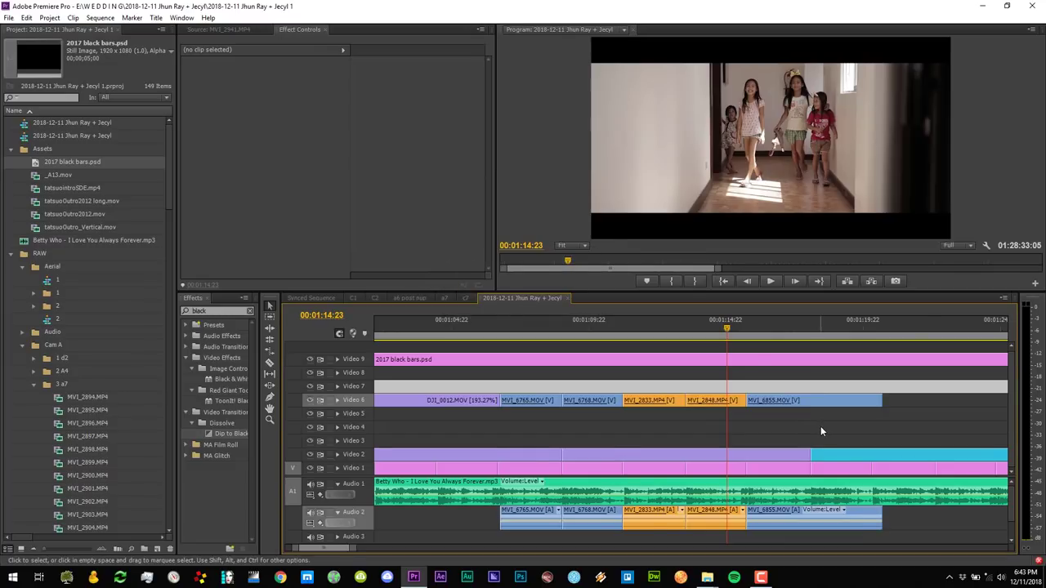
- Move MVI_6864.MOV earlier over the end of MVI_6855.MOV to start at 00:01:18:00
{"action": "key", "text": "minus"}
{"action": "left_click_drag", "start_coordinate": [908, 400], "coordinate": [787, 409]}
{"action": "key", "text": "minus"}
{"action": "key", "text": "space"}
{"action": "left_click", "coordinate": [800, 433]}
{"action": "key", "text": "equal"}
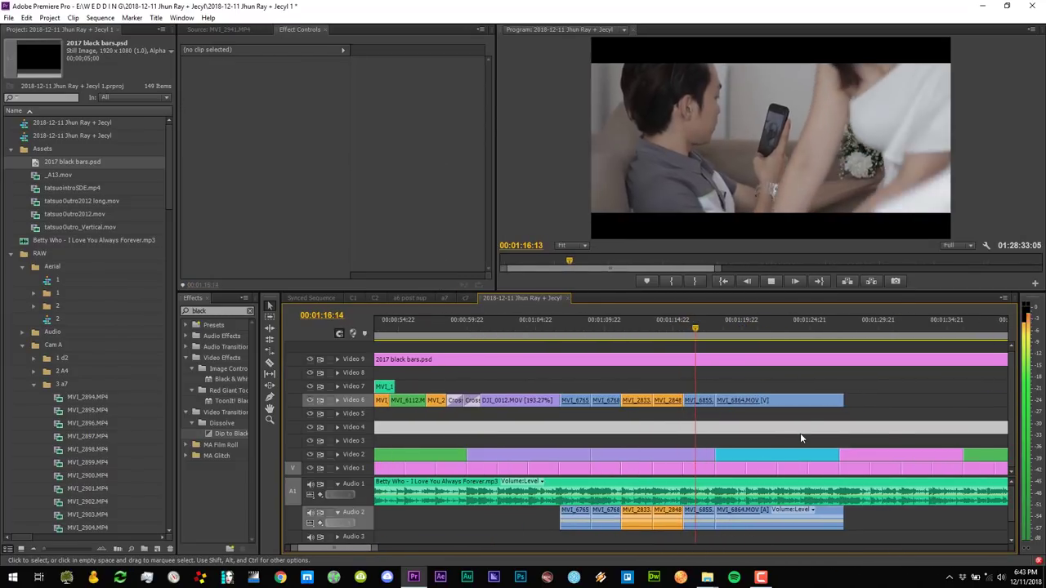
- Play back MVI_6855.MOV from just before its first frame to check the timing of its cuts against the music
{"action": "key", "text": "equal"}
{"action": "key", "text": "space"}
{"action": "key", "text": "equal"}
{"action": "left_click", "coordinate": [684, 334]}
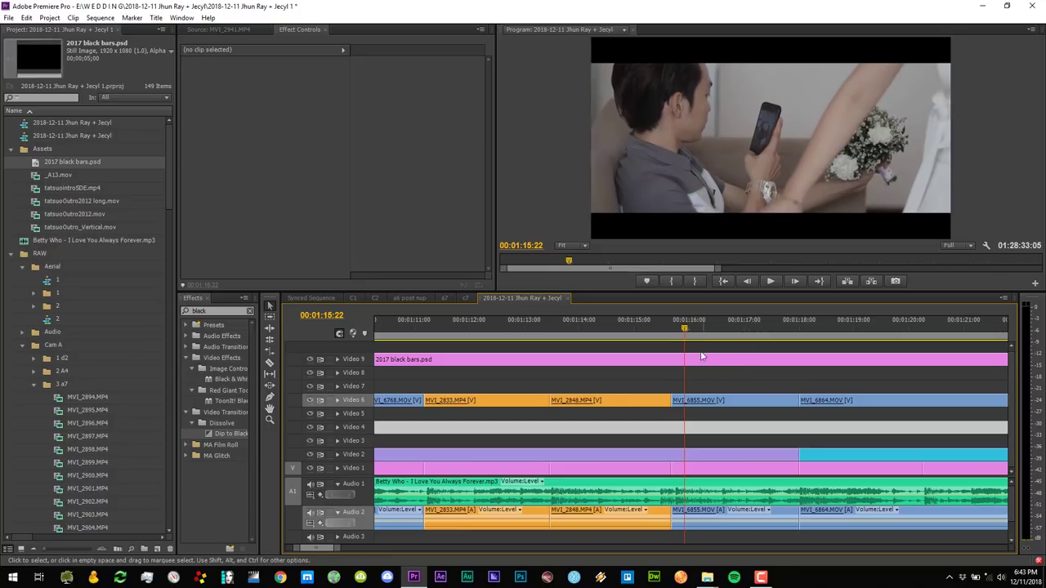
{"action": "left_click_drag", "start_coordinate": [684, 329], "coordinate": [674, 334]}
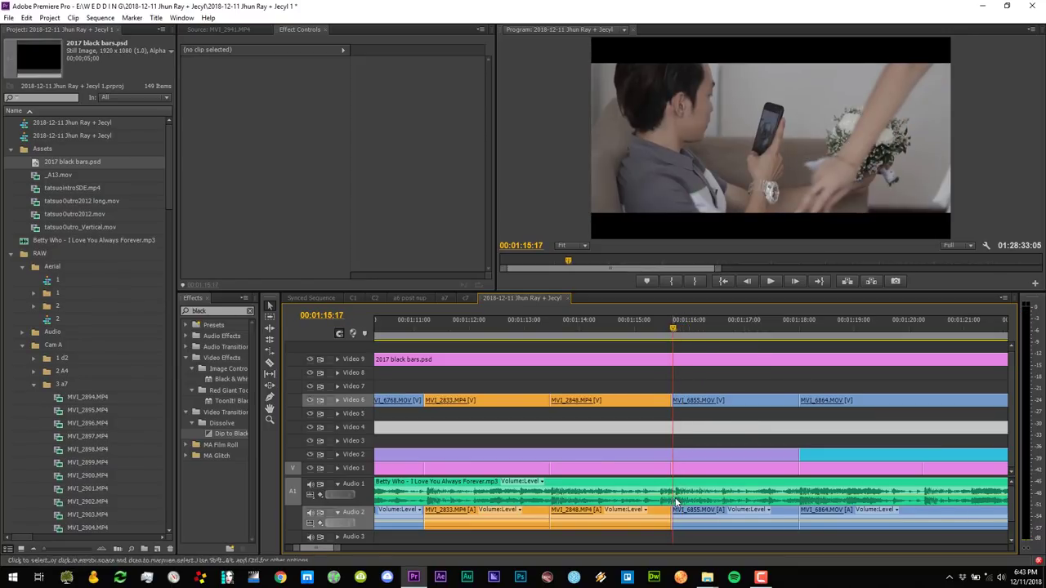
{"action": "left_click_drag", "start_coordinate": [671, 327], "coordinate": [654, 336]}
{"action": "key", "text": "space"}
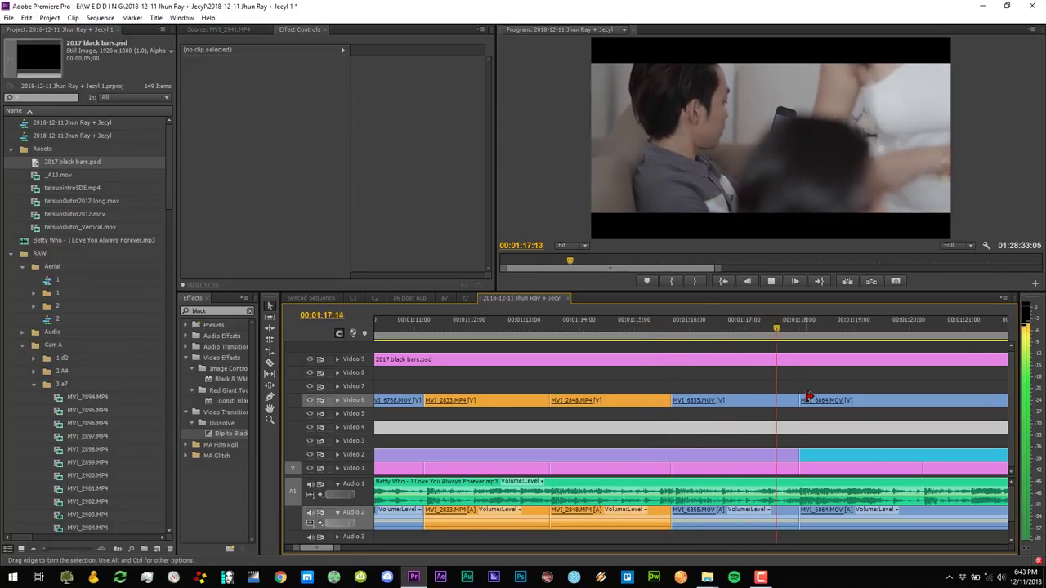
{"action": "key", "text": "space"}
- Play MVI_6864.MOV, cut off the part after 00:01:21:00, and save the project
{"action": "key", "text": "minus"}
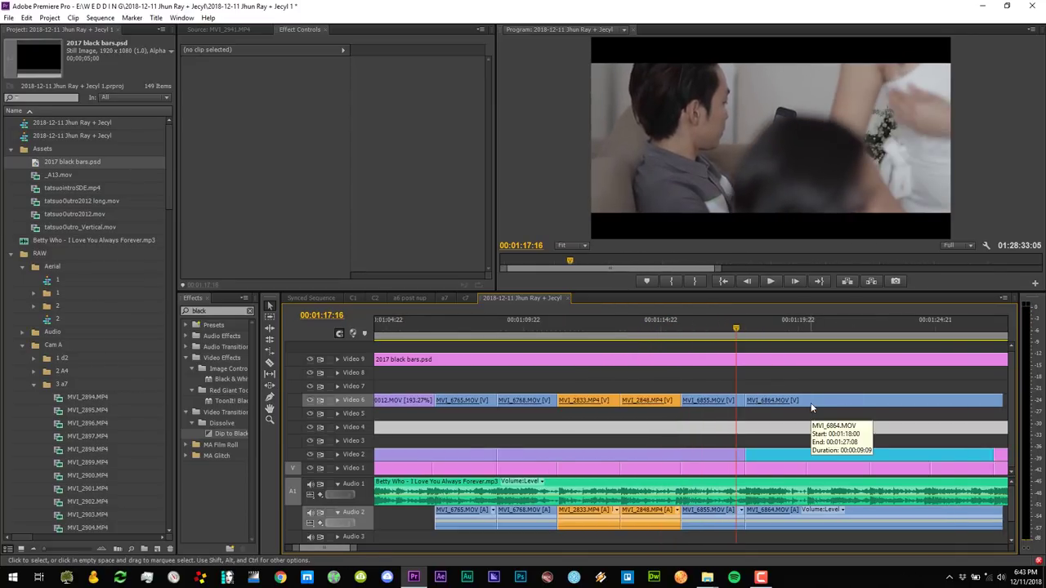
{"action": "scroll", "coordinate": [809, 412], "scroll_direction": "down", "scroll_amount": 2}
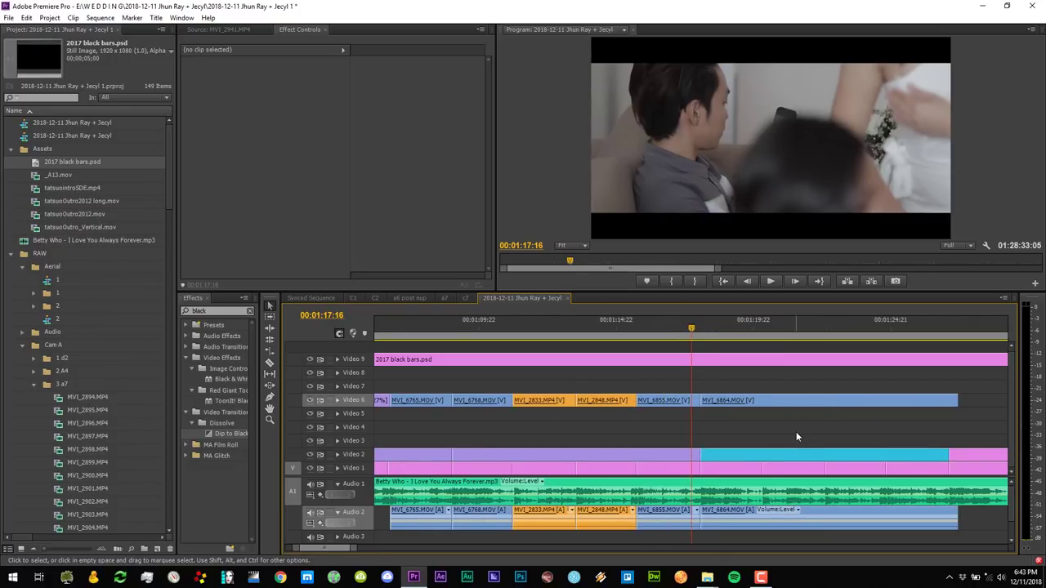
{"action": "key", "text": "minus"}
{"action": "key", "text": "space"}
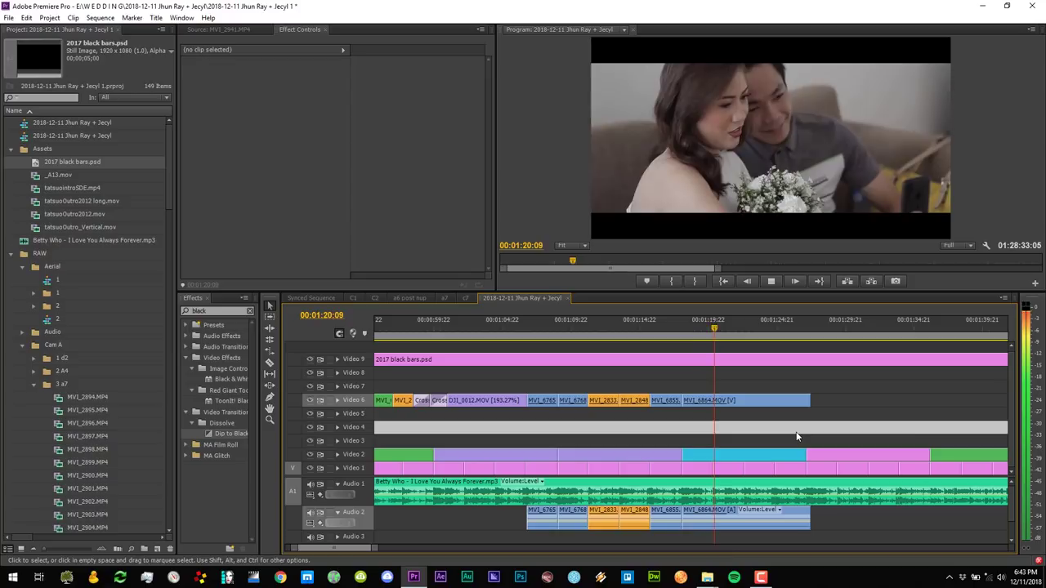
{"action": "key", "text": "space"}
{"action": "key", "text": "ctrl+k"}
{"action": "key", "text": "backslash"}
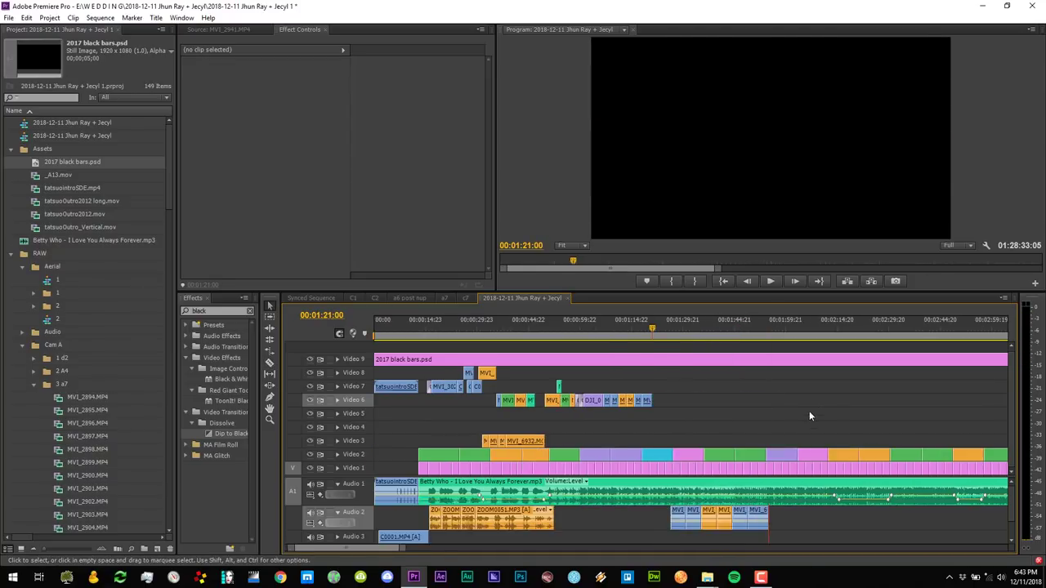
{"action": "key", "text": "ctrl+s"}
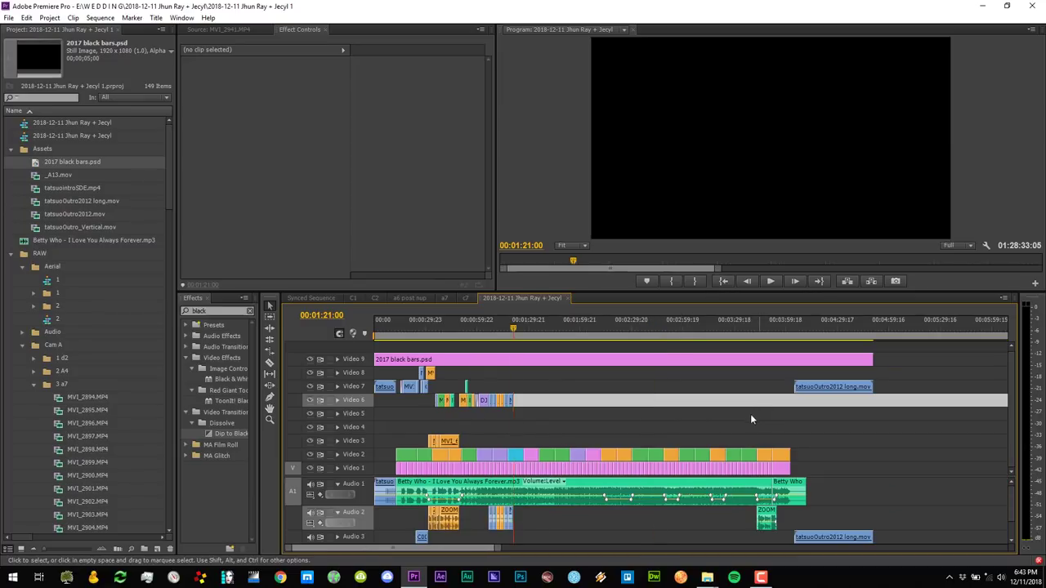
- Look through the raw footage for the Details groom section and play MVI_1053.MP4
{"action": "left_click", "coordinate": [652, 413]}
{"action": "key", "text": "backslash"}
{"action": "left_click", "coordinate": [817, 327]}
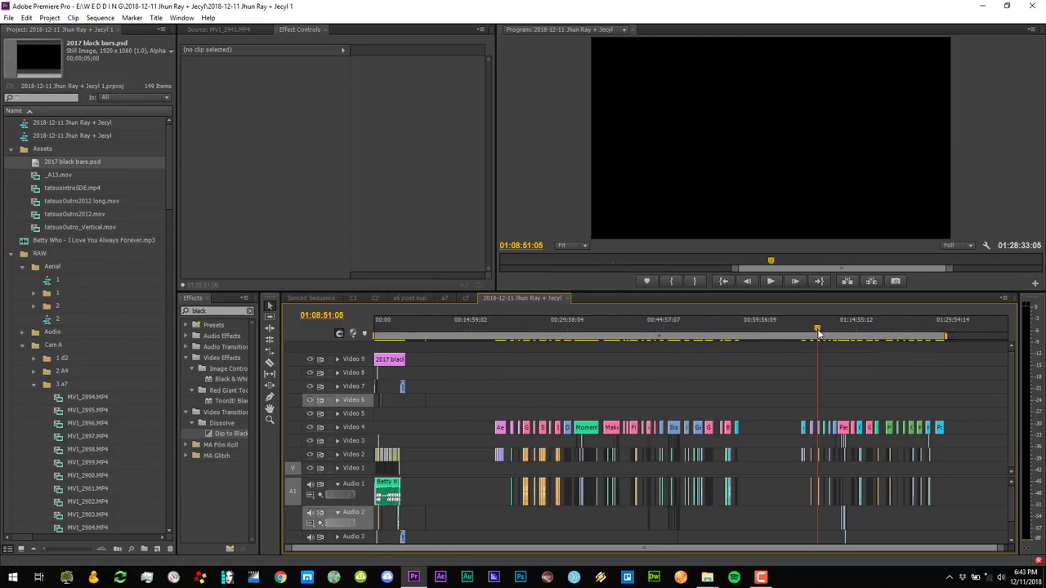
{"action": "key", "text": "equal"}
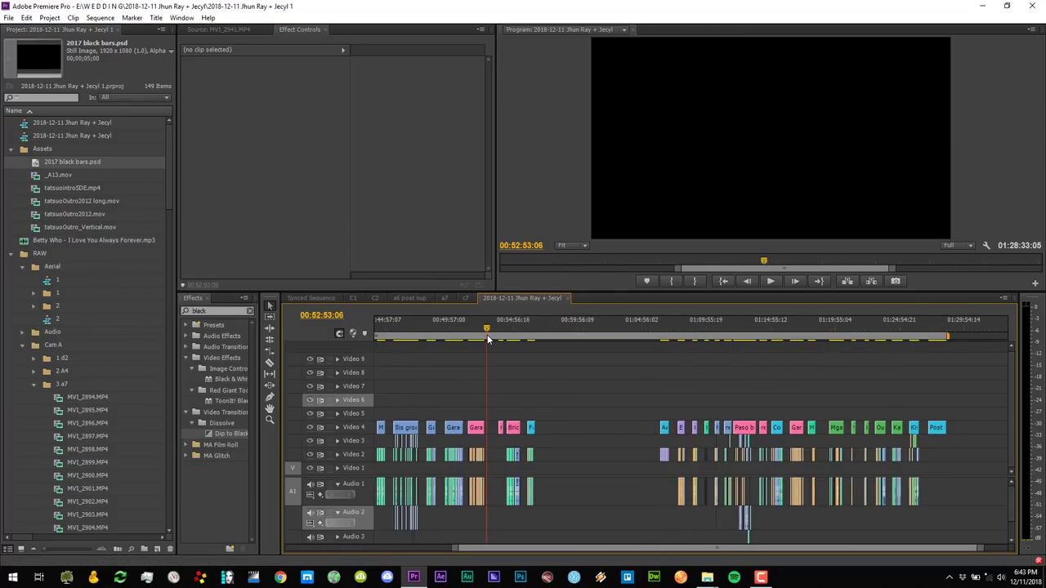
{"action": "key", "text": "backslash"}
{"action": "left_click", "coordinate": [579, 330]}
{"action": "key", "text": "equal"}
{"action": "key", "text": "equal"}
{"action": "key", "text": "equal"}
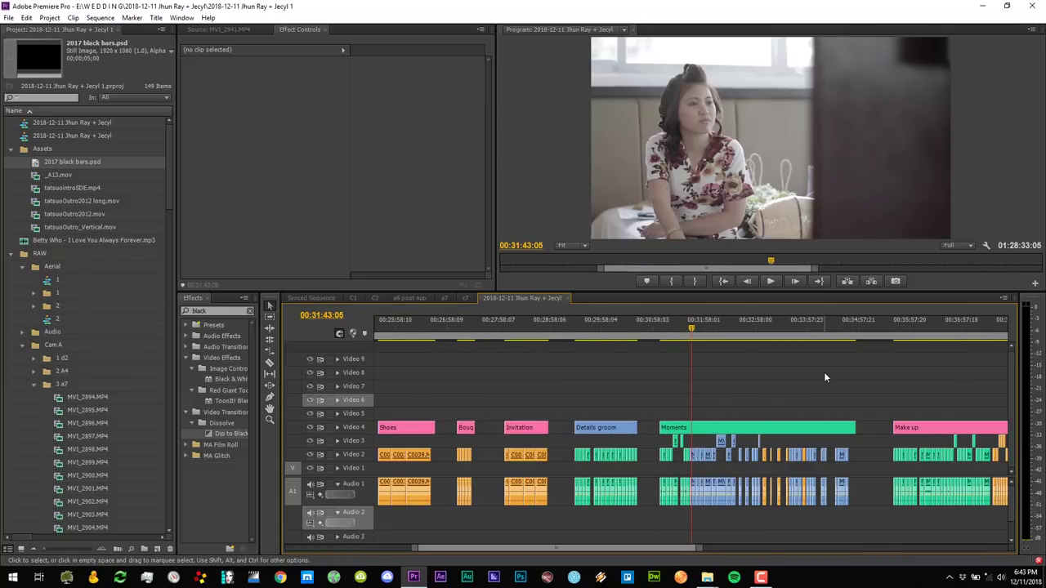
{"action": "left_click", "coordinate": [605, 327]}
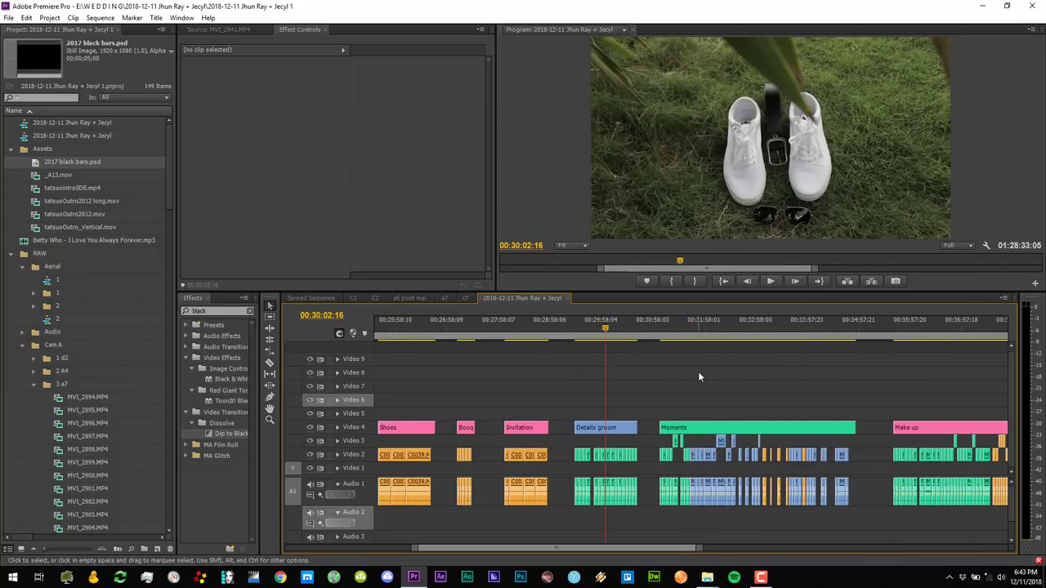
{"action": "key", "text": "equal"}
{"action": "key", "text": "equal"}
{"action": "key", "text": "equal"}
{"action": "key", "text": "equal"}
{"action": "key", "text": "space"}
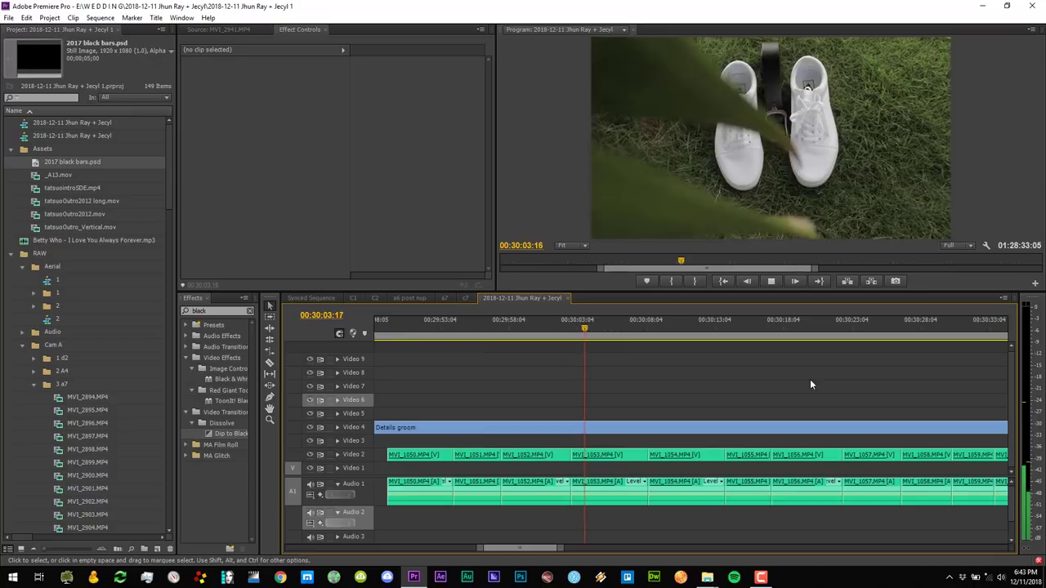
{"action": "key", "text": "equal"}
{"action": "key", "text": "space"}
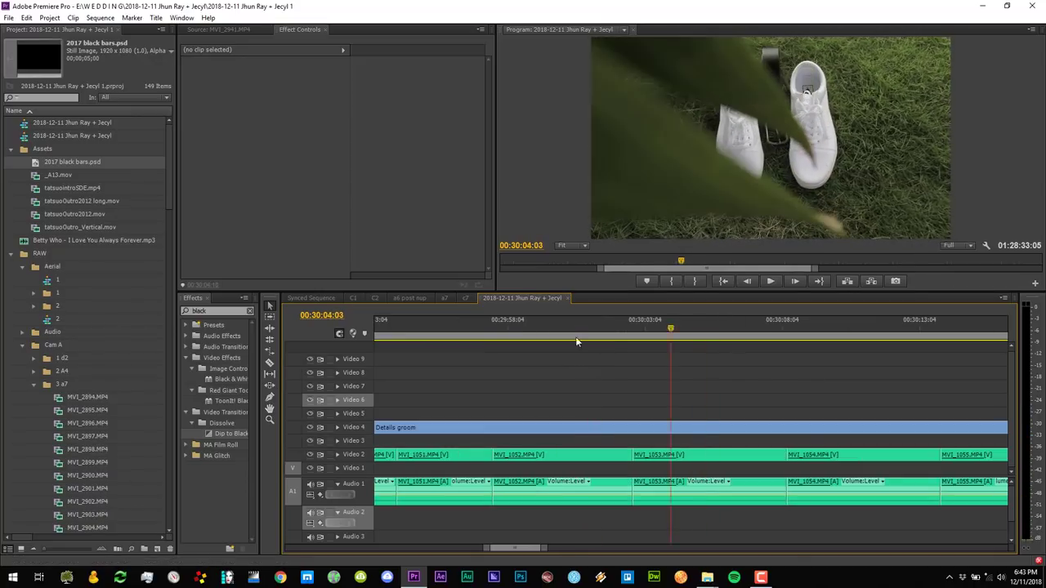
- Scrub through the Details groom clips to compare the shots of the shoes, belt and watches
{"action": "left_click", "coordinate": [523, 328]}
{"action": "key", "text": "minus"}
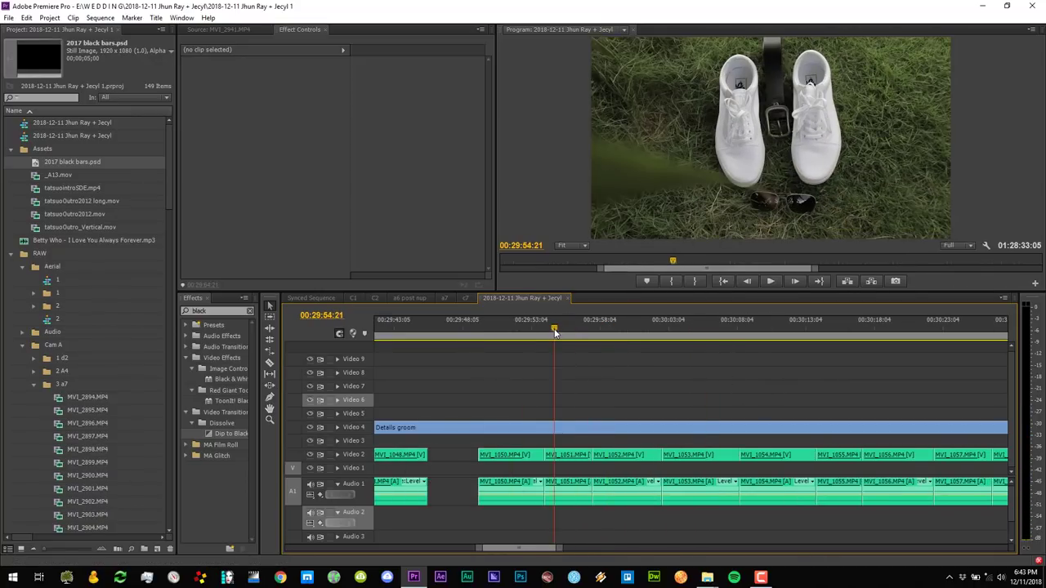
{"action": "left_click_drag", "start_coordinate": [554, 331], "coordinate": [666, 329]}
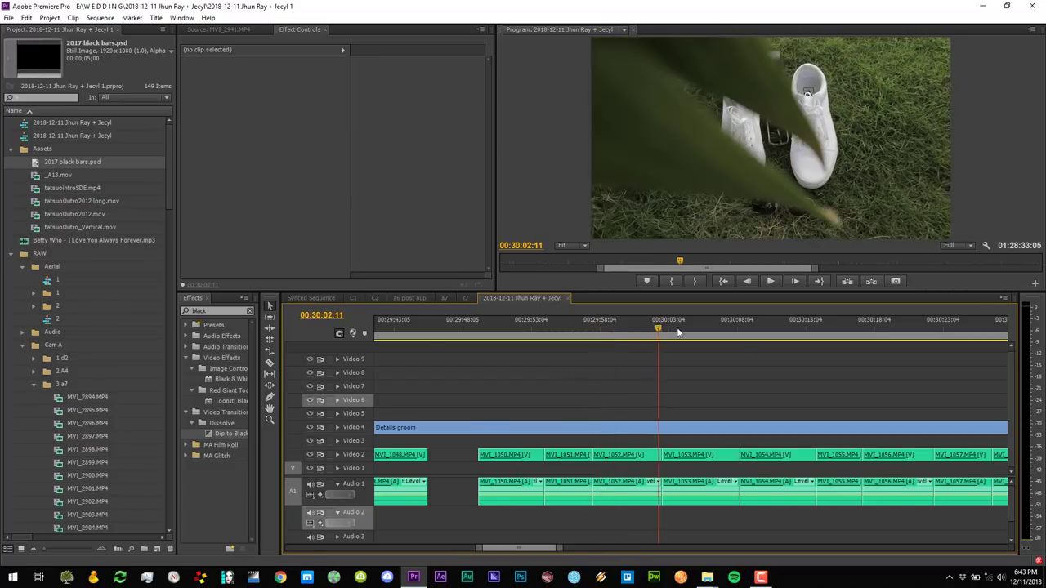
{"action": "key", "text": "minus"}
{"action": "left_click", "coordinate": [729, 344]}
{"action": "mouse_move", "coordinate": [769, 344]}
{"action": "left_mouse_down"}
{"action": "mouse_move", "coordinate": [783, 342]}
{"action": "mouse_move", "coordinate": [742, 344]}
{"action": "mouse_move", "coordinate": [775, 344]}
{"action": "left_mouse_up"}
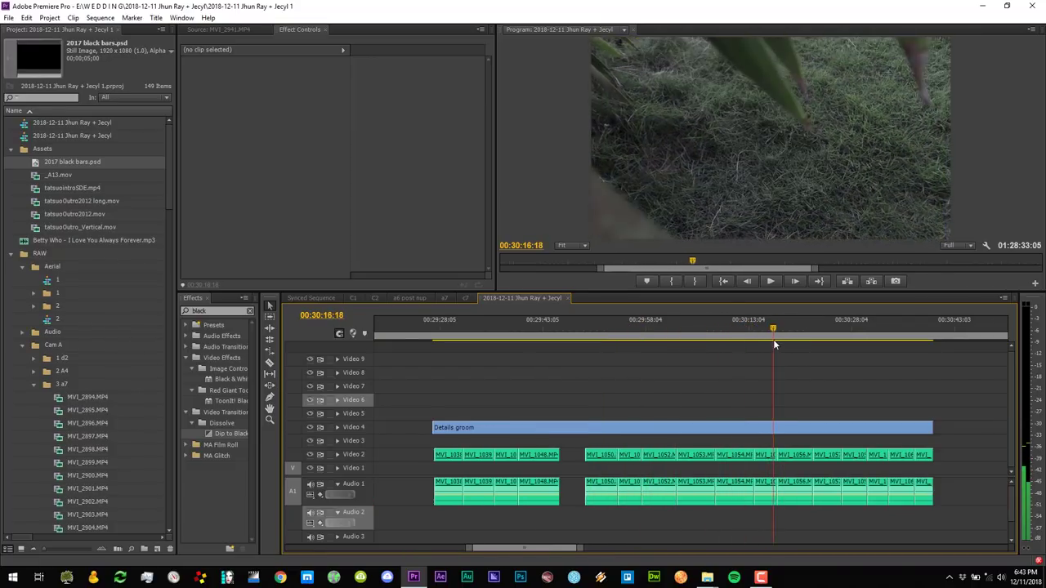
{"action": "left_click_drag", "start_coordinate": [820, 343], "coordinate": [825, 384]}
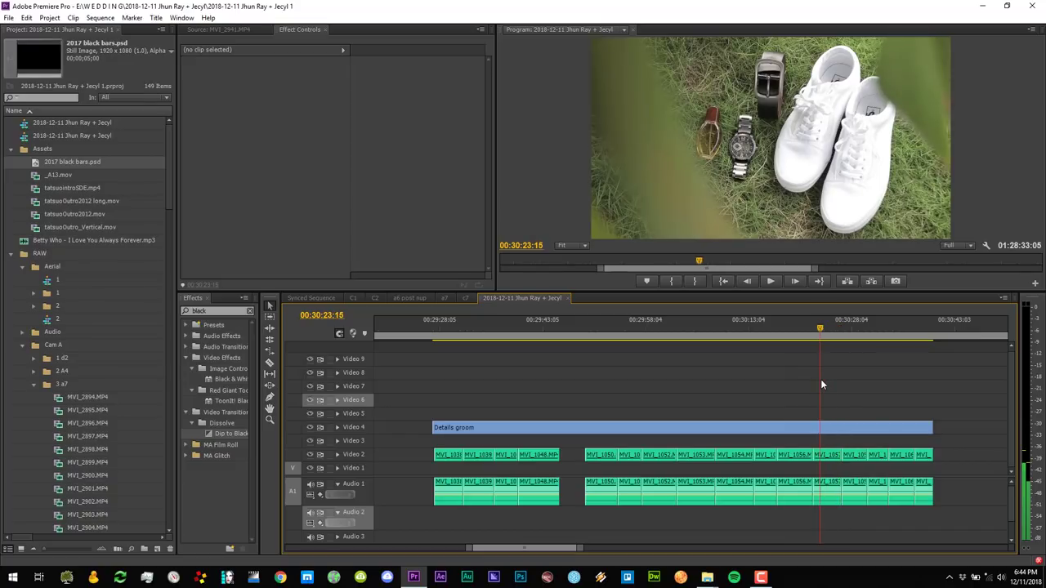
{"action": "scroll", "coordinate": [862, 442], "scroll_direction": "down", "scroll_amount": 3}
{"action": "left_click_drag", "start_coordinate": [692, 331], "coordinate": [774, 337]}
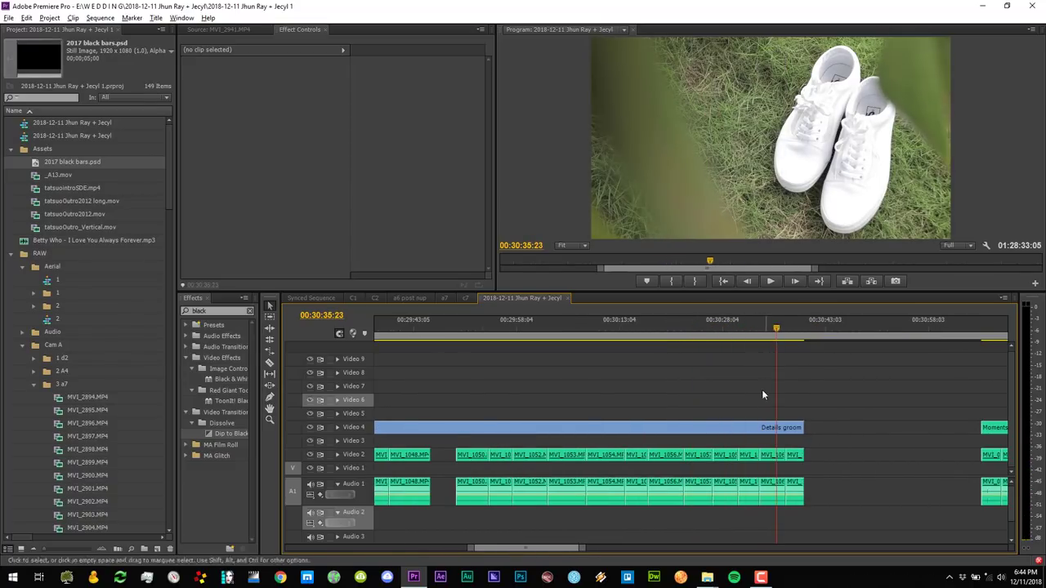
- Cut MVI_1057.MP4 through MVI_1060.MP4 from the Details groom section and paste them on Video 6 after the edit, at about 00:06:15
{"action": "left_click", "coordinate": [701, 330]}
{"action": "left_click", "coordinate": [699, 454]}
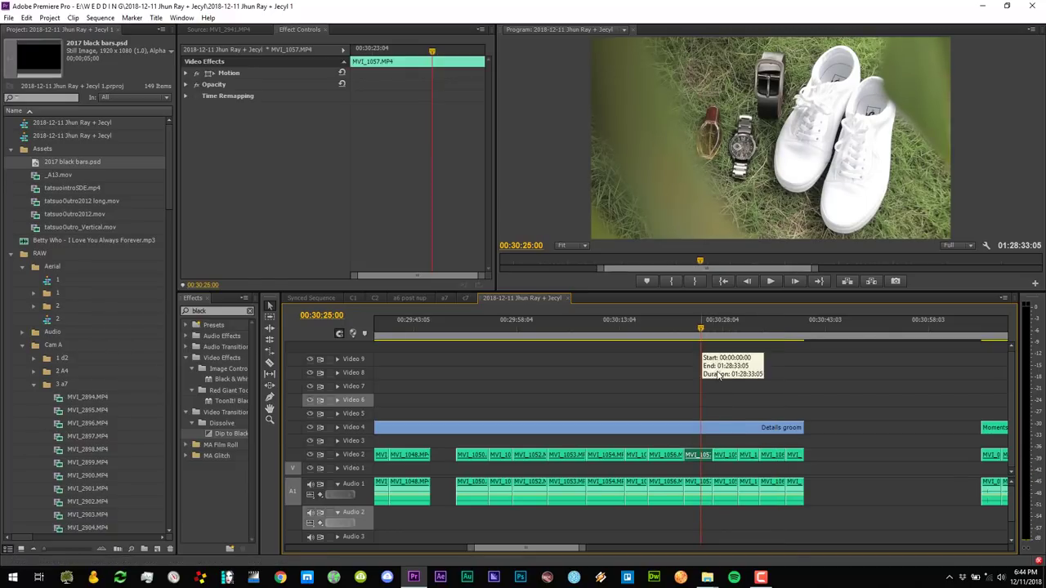
{"action": "mouse_move", "coordinate": [700, 330]}
{"action": "left_mouse_down"}
{"action": "mouse_move", "coordinate": [770, 328]}
{"action": "mouse_move", "coordinate": [691, 344]}
{"action": "mouse_move", "coordinate": [752, 340]}
{"action": "mouse_move", "coordinate": [767, 339]}
{"action": "mouse_move", "coordinate": [695, 333]}
{"action": "left_mouse_up"}
{"action": "key", "text": "Delete"}
{"action": "key", "text": "Home"}
{"action": "key", "text": "minus"}
{"action": "key", "text": "minus"}
{"action": "key", "text": "minus"}
{"action": "key", "text": "ctrl+v"}
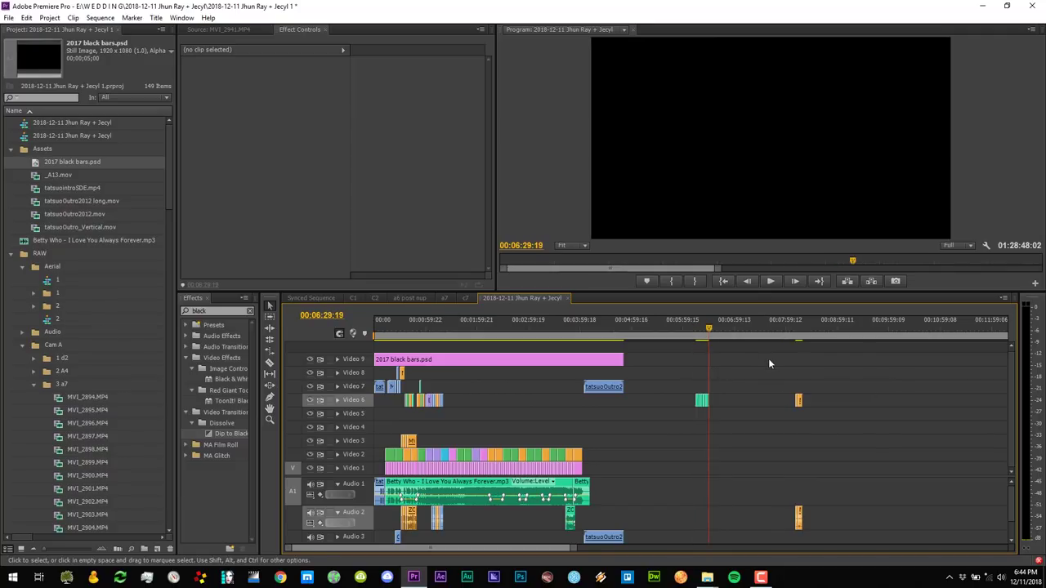
- Reverse the order of the pasted groom clips to MVI_1060, MVI_1059, MVI_1058, MVI_1057 and close the gap before the last one
{"action": "key", "text": "equal"}
{"action": "key", "text": "equal"}
{"action": "key", "text": "equal"}
{"action": "mouse_move", "coordinate": [621, 331]}
{"action": "left_mouse_down"}
{"action": "mouse_move", "coordinate": [594, 334]}
{"action": "mouse_move", "coordinate": [610, 331]}
{"action": "left_mouse_up"}
{"action": "key", "text": "equal"}
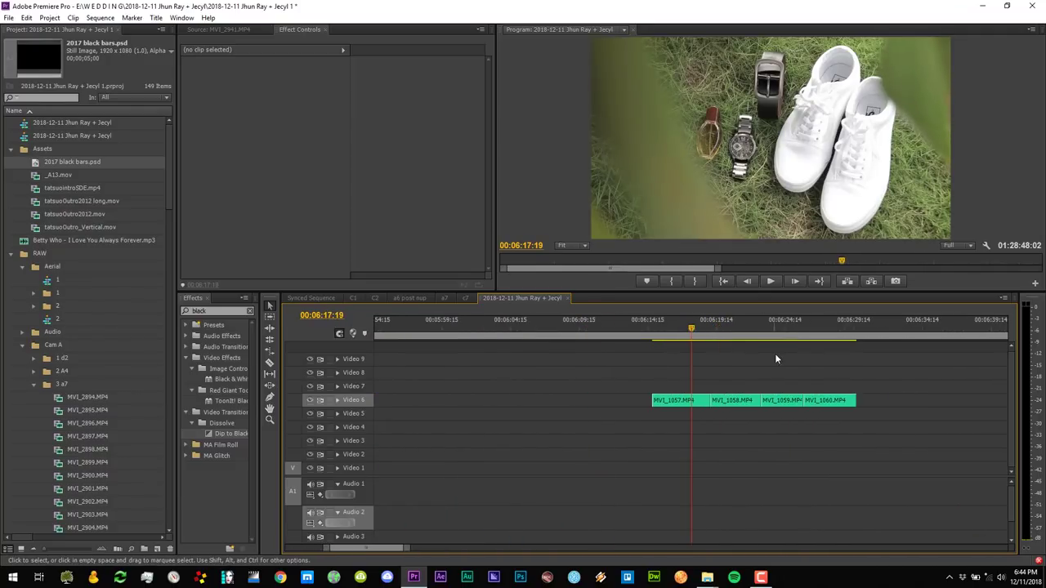
{"action": "left_click_drag", "start_coordinate": [825, 404], "coordinate": [642, 400]}
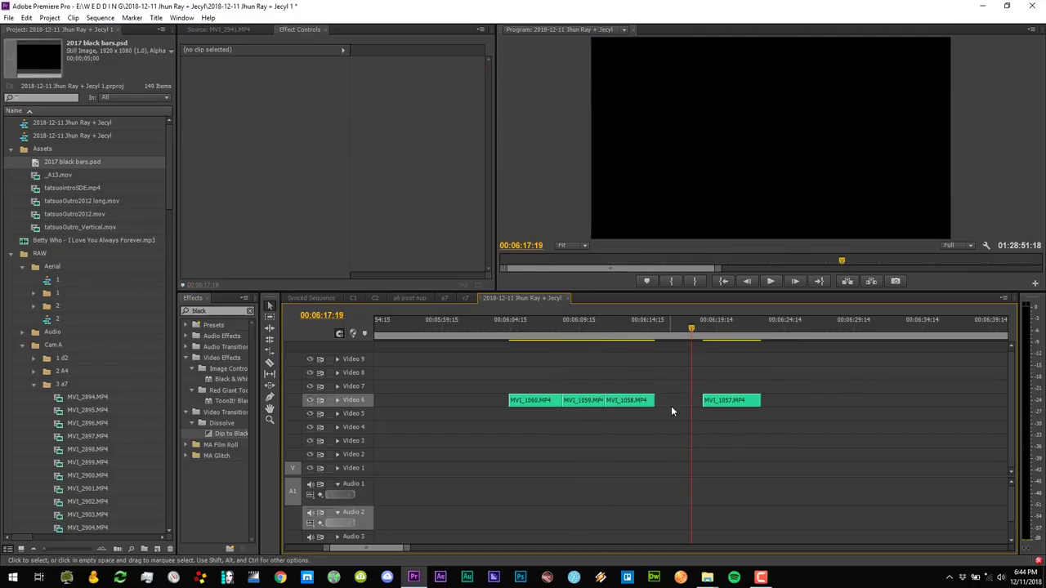
{"action": "key", "text": "Delete"}
- Shorten each of the four groom detail clips to about 1.7 seconds, removing the excess and closing the gaps
{"action": "left_click_drag", "start_coordinate": [556, 329], "coordinate": [537, 342]}
{"action": "left_click", "coordinate": [556, 395]}
{"action": "key", "text": "shift+Delete"}
{"action": "left_click", "coordinate": [542, 330]}
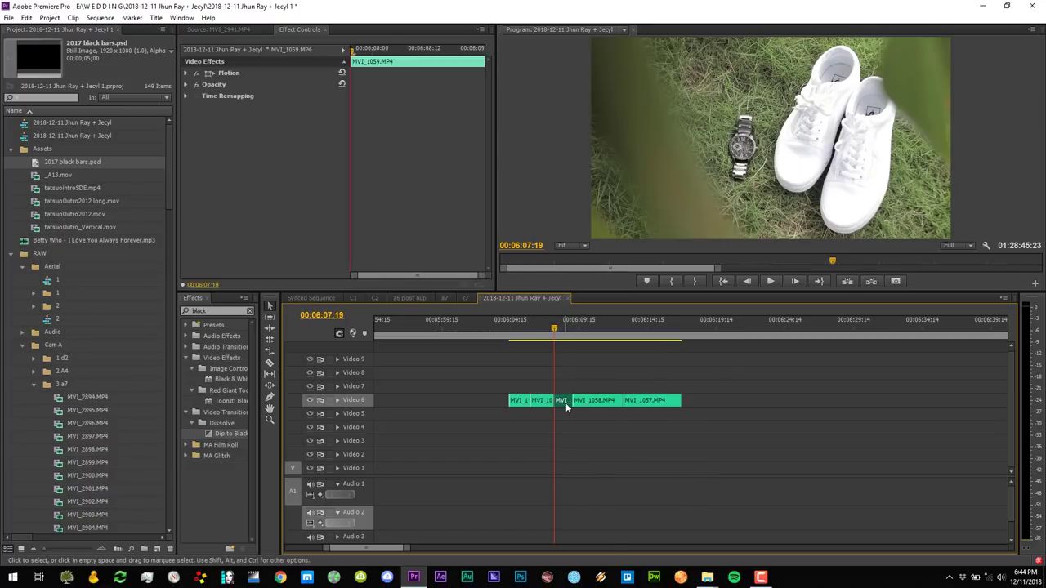
{"action": "key", "text": "shift+Delete"}
{"action": "left_click", "coordinate": [576, 332]}
{"action": "left_click", "coordinate": [590, 401]}
{"action": "key", "text": "shift+Delete"}
{"action": "left_click", "coordinate": [602, 328]}
{"action": "left_click", "coordinate": [617, 406]}
{"action": "key", "text": "shift+Delete"}
- Nest the four shortened groom detail clips into one sequence and play it back
{"action": "left_click_drag", "start_coordinate": [700, 362], "coordinate": [424, 428]}
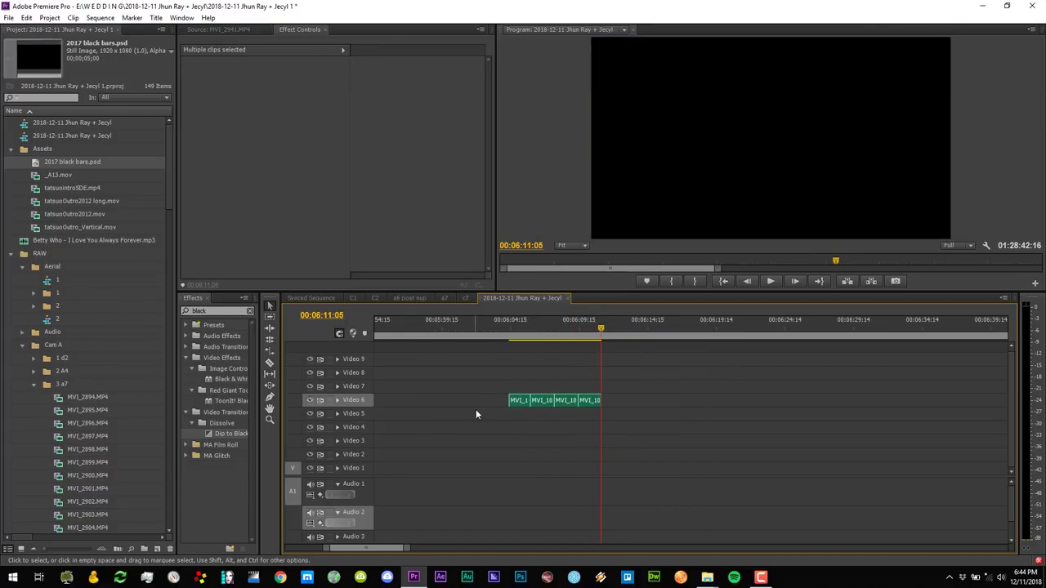
{"action": "key", "text": "ctrl+shift+n"}
{"action": "left_click_drag", "start_coordinate": [512, 337], "coordinate": [600, 336]}
{"action": "key", "text": "minus"}
{"action": "key", "text": "space"}
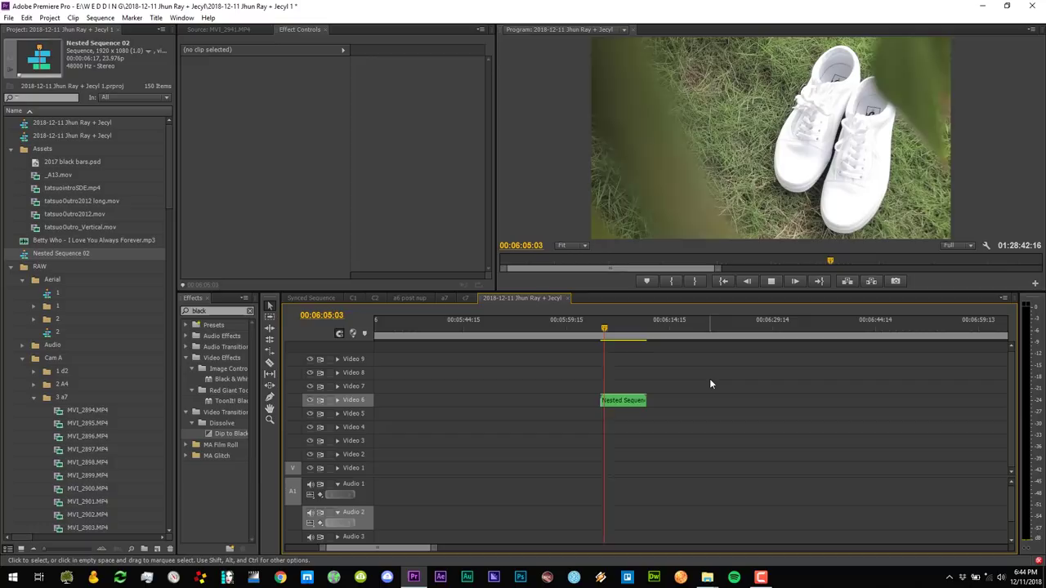
{"action": "key", "text": "equal"}
{"action": "key", "text": "equal"}
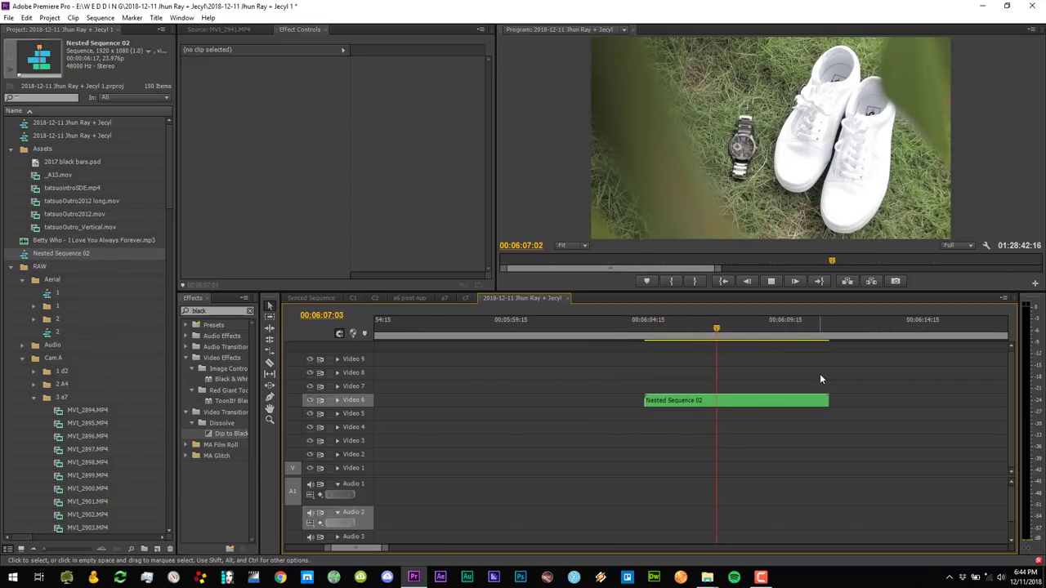
- Inside the nested sequence, move all four clips down to Video 1 and add Cross Dissolves between them
{"action": "double_click", "coordinate": [774, 402]}
{"action": "key", "text": "equal"}
{"action": "left_click_drag", "start_coordinate": [409, 324], "coordinate": [432, 326]}
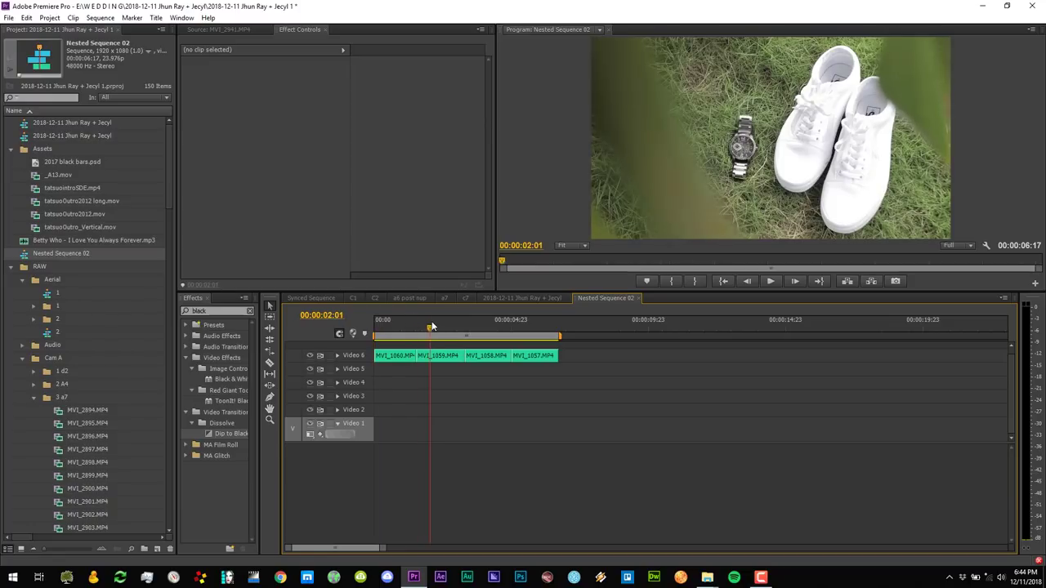
{"action": "key", "text": "ctrl+a"}
{"action": "left_click_drag", "start_coordinate": [390, 357], "coordinate": [391, 420]}
{"action": "left_click_drag", "start_coordinate": [418, 326], "coordinate": [305, 410]}
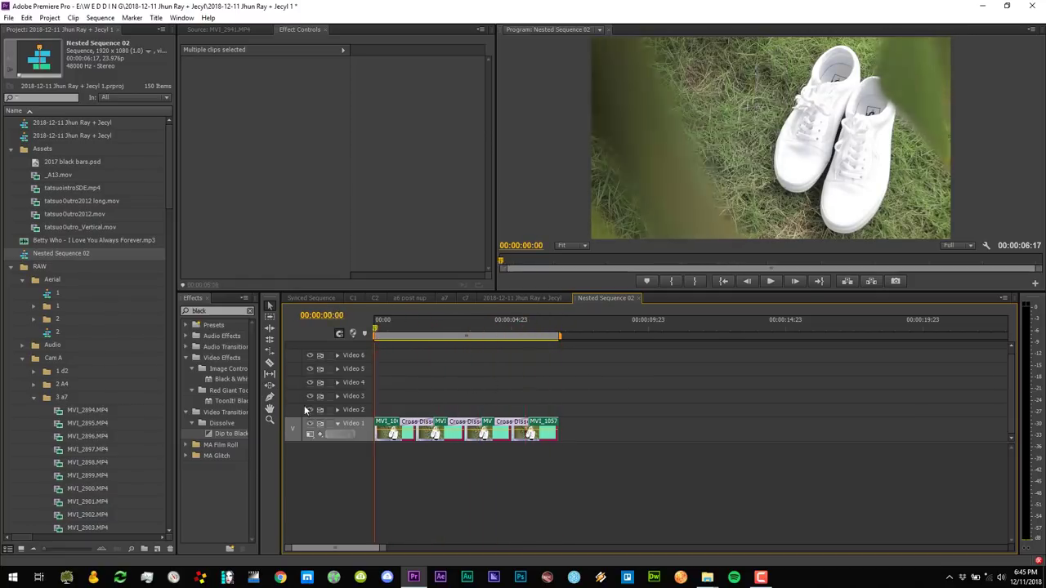
- Back in the main sequence, place a copy of Nested Sequence 02 directly before the original and reverse its speed
{"action": "left_click", "coordinate": [711, 426]}
{"action": "left_click", "coordinate": [547, 298]}
{"action": "left_click", "coordinate": [762, 389]}
{"action": "left_click_drag", "start_coordinate": [755, 400], "coordinate": [570, 405]}
{"action": "key", "text": "ctrl+r"}
{"action": "left_click", "coordinate": [480, 295]}
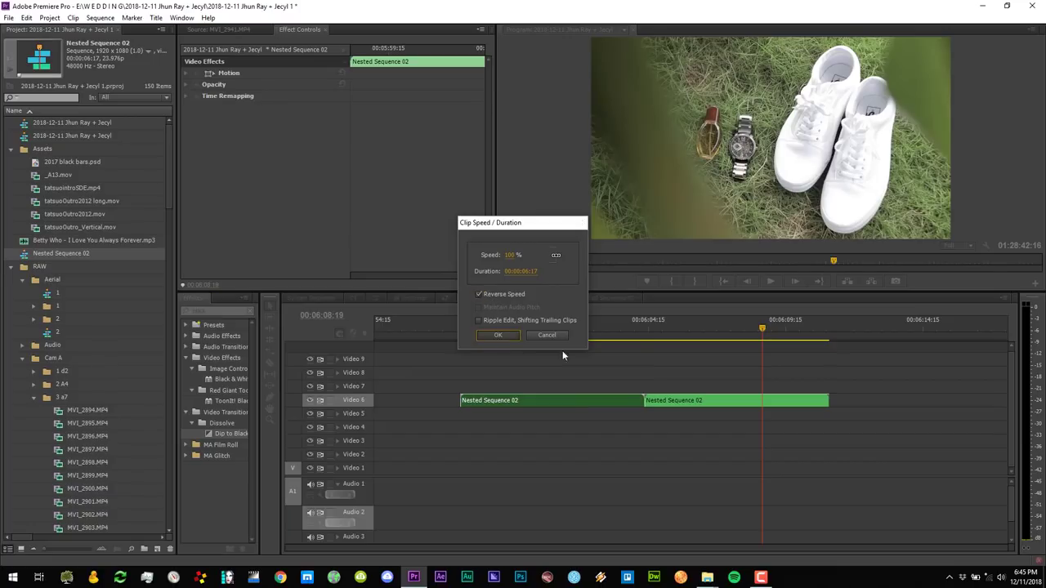
{"action": "key", "text": "Return"}
- Trim the start of the reversed nested copy so that only its last 1.4 seconds or so remain
{"action": "left_click_drag", "start_coordinate": [464, 402], "coordinate": [609, 394]}
{"action": "key", "text": "v"}
{"action": "left_click_drag", "start_coordinate": [601, 330], "coordinate": [828, 329]}
- Cut both Nested Sequence 02 pieces and paste them on Video 6 in the highlight edit
{"action": "key", "text": "minus"}
{"action": "left_click_drag", "start_coordinate": [861, 420], "coordinate": [614, 373]}
{"action": "key", "text": "Delete"}
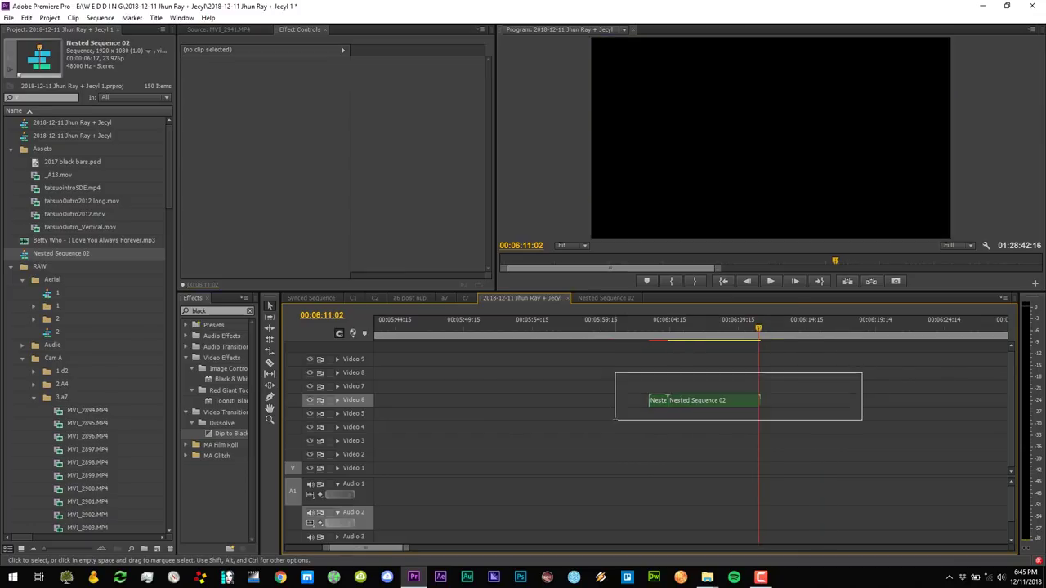
{"action": "key", "text": "Home"}
{"action": "key", "text": "minus"}
{"action": "scroll", "coordinate": [914, 336], "scroll_direction": "down", "scroll_amount": 5}
{"action": "left_click", "coordinate": [670, 326]}
{"action": "key", "text": "ctrl+v"}
- Play the end of the edit and move the nested groom details later on Video 6 to about 00:01:28
{"action": "left_click", "coordinate": [653, 326]}
{"action": "key", "text": "equal"}
{"action": "key", "text": "space"}
{"action": "left_click", "coordinate": [736, 426]}
{"action": "left_click", "coordinate": [804, 420]}
{"action": "left_click_drag", "start_coordinate": [796, 400], "coordinate": [891, 409]}
- Find the Make up section in the raw footage and move MVI_2830.MP4 up to Video 5
{"action": "key", "text": "backslash"}
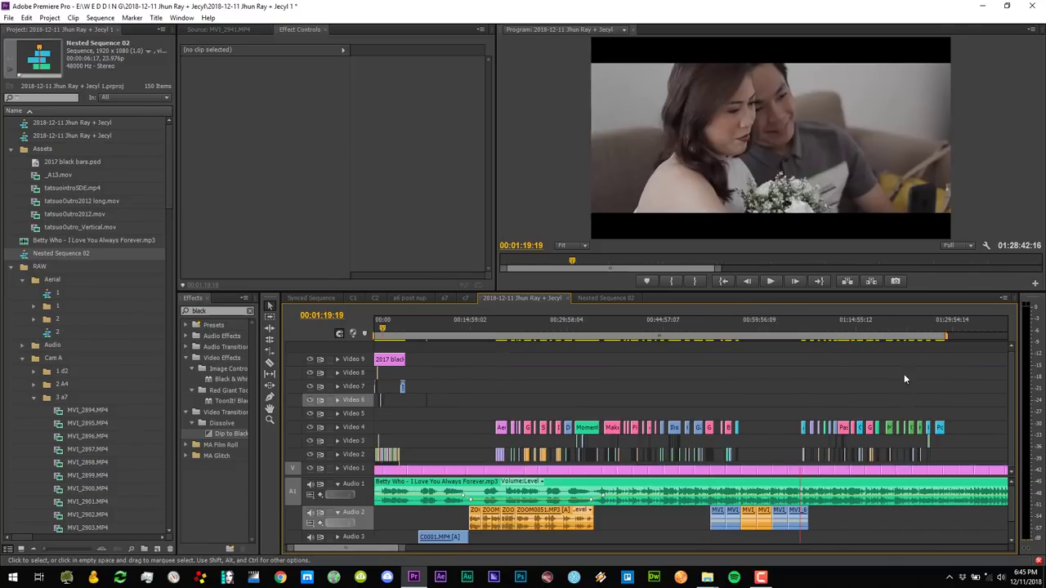
{"action": "left_click", "coordinate": [591, 336]}
{"action": "key", "text": "equal"}
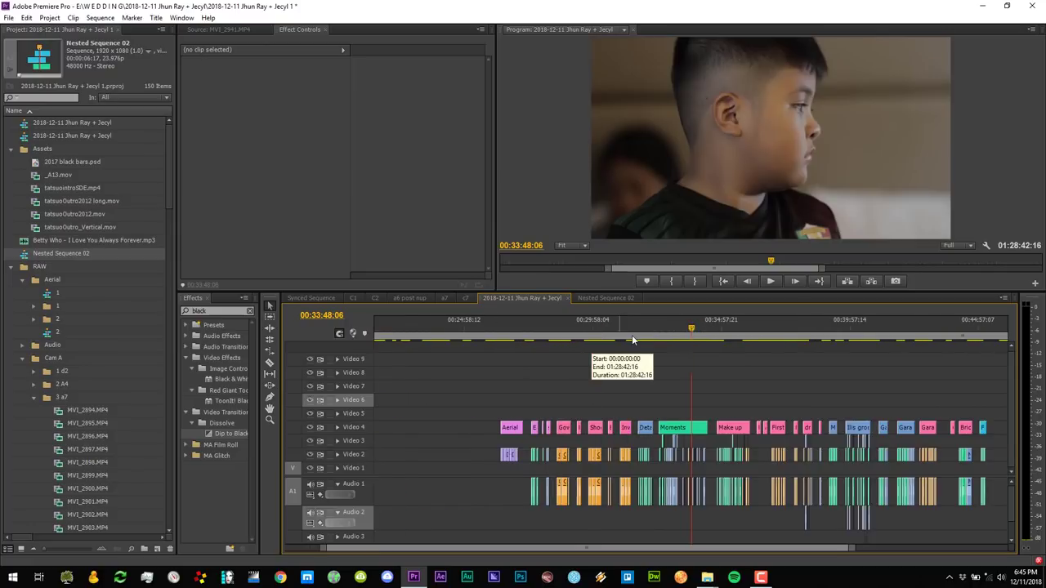
{"action": "key", "text": "equal"}
{"action": "left_click", "coordinate": [561, 327]}
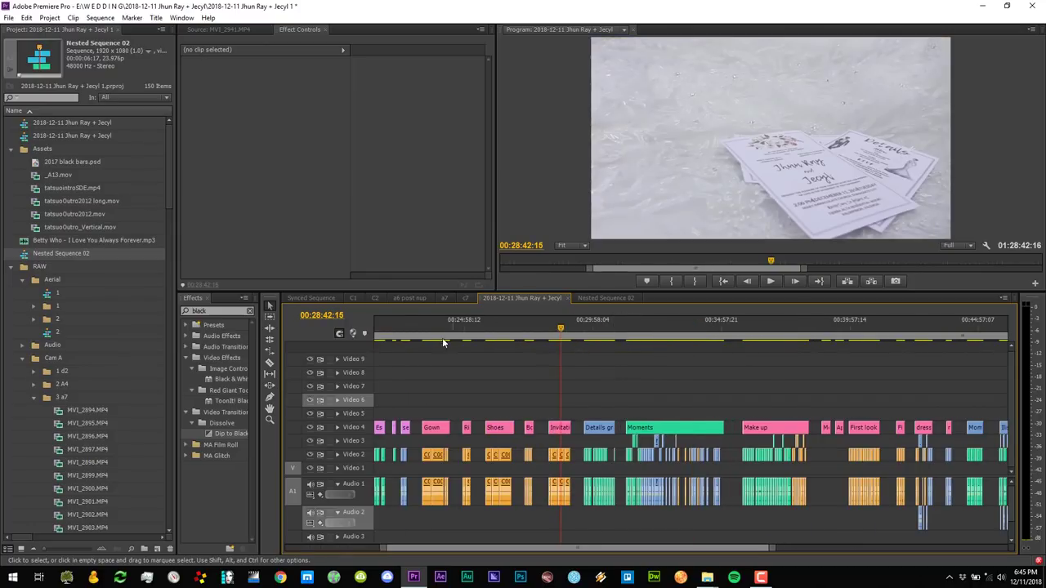
{"action": "key", "text": "minus"}
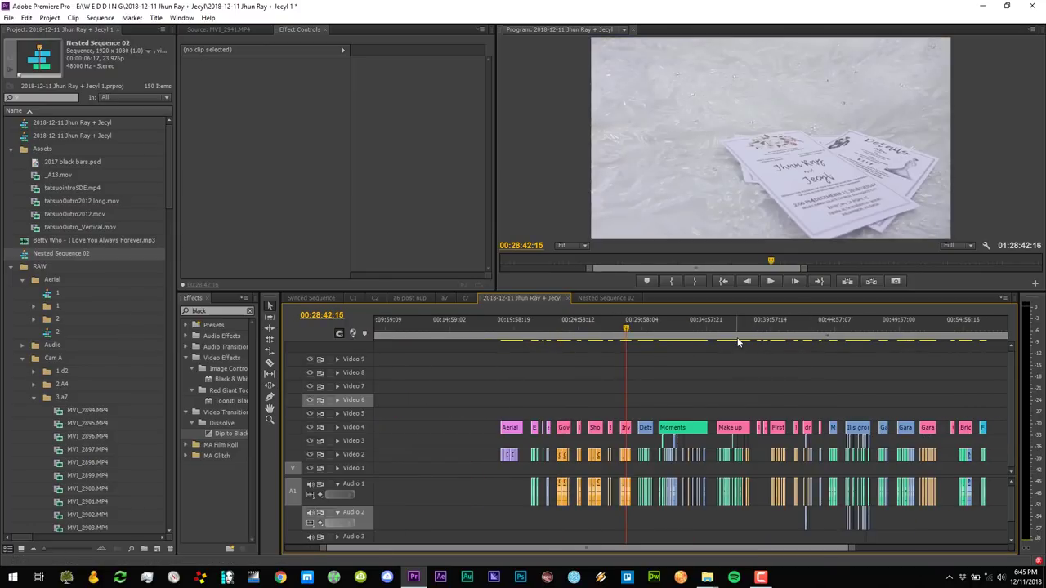
{"action": "left_click", "coordinate": [737, 341]}
{"action": "key", "text": "equal"}
{"action": "key", "text": "equal"}
{"action": "left_click_drag", "start_coordinate": [721, 336], "coordinate": [819, 334]}
{"action": "key", "text": "equal"}
{"action": "key", "text": "equal"}
{"action": "left_click_drag", "start_coordinate": [690, 442], "coordinate": [694, 414]}
- Move MVI_2834.MP4 and MVI_2835.MP4 of the Make up section up to Video 5 as well
{"action": "left_click_drag", "start_coordinate": [696, 331], "coordinate": [766, 331]}
{"action": "left_click_drag", "start_coordinate": [772, 464], "coordinate": [771, 417]}
{"action": "left_click_drag", "start_coordinate": [793, 321], "coordinate": [841, 322]}
{"action": "key", "text": "c"}
{"action": "left_click_drag", "start_coordinate": [819, 457], "coordinate": [823, 405]}
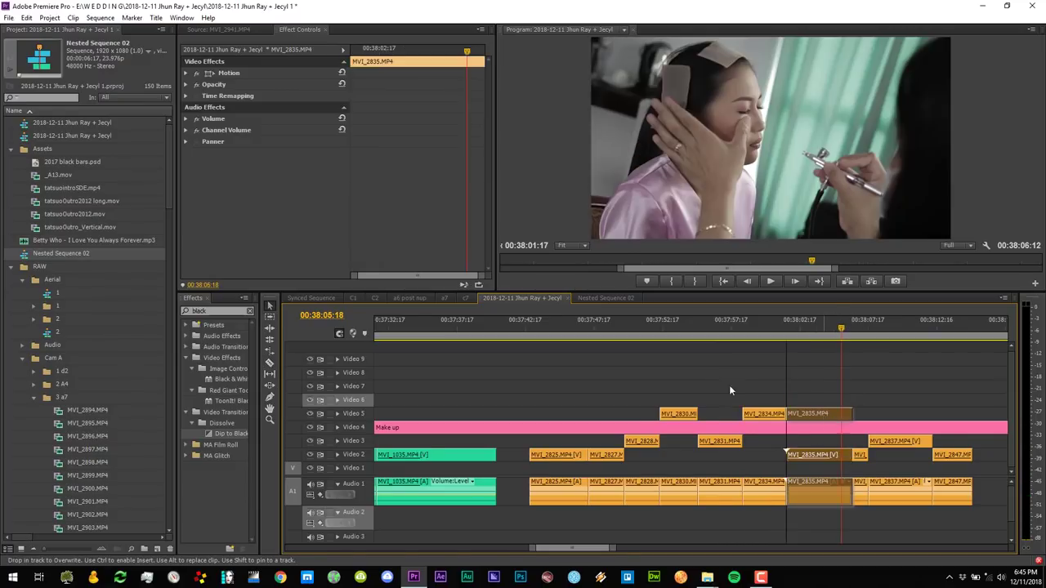
- Split MVI_1035.MP4 in the Make up section and move its first part up to Video 5
{"action": "key", "text": "minus"}
{"action": "left_click", "coordinate": [583, 324]}
{"action": "key", "text": "minus"}
{"action": "left_click_drag", "start_coordinate": [619, 332], "coordinate": [623, 335]}
{"action": "key", "text": "c"}
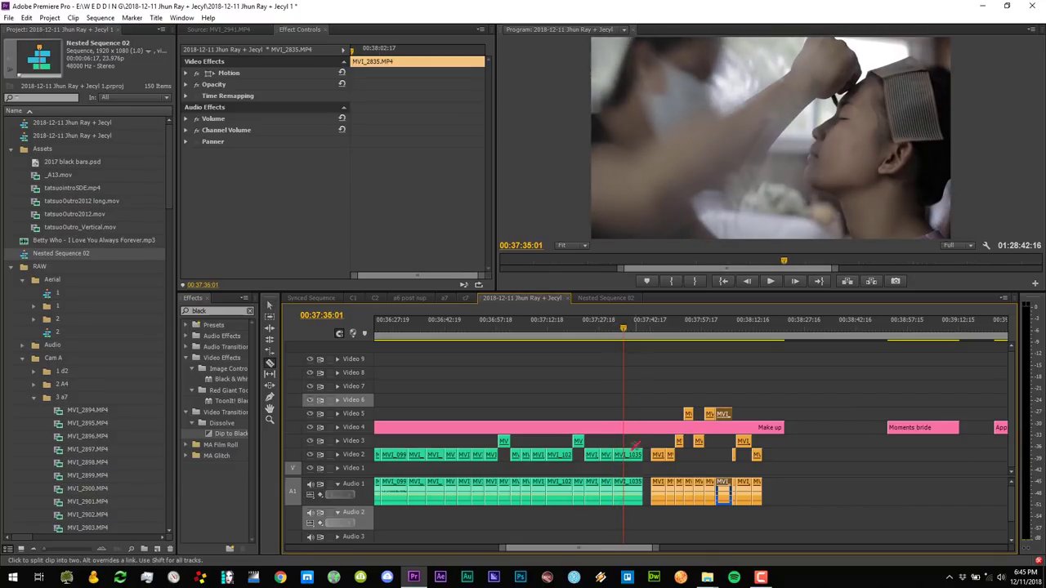
{"action": "left_click_drag", "start_coordinate": [626, 456], "coordinate": [621, 418]}
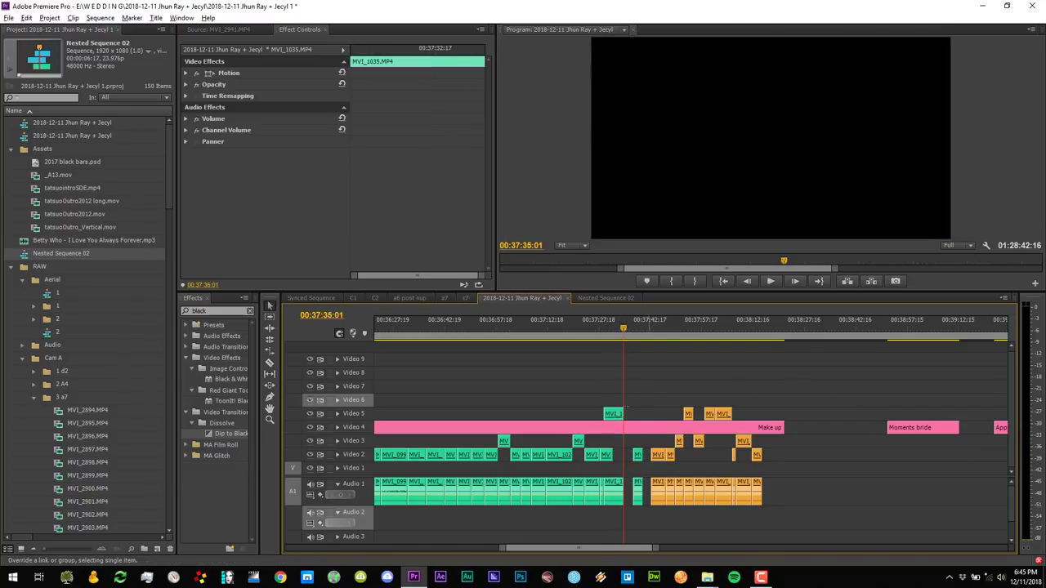
- Try to copy the make-up selects from Video 5 and paste them into the empty area after the edit at 00:05:46:22
{"action": "left_click_drag", "start_coordinate": [795, 380], "coordinate": [588, 416]}
{"action": "key", "text": "Home"}
{"action": "key", "text": "minus"}
{"action": "key", "text": "minus"}
{"action": "left_click", "coordinate": [671, 333]}
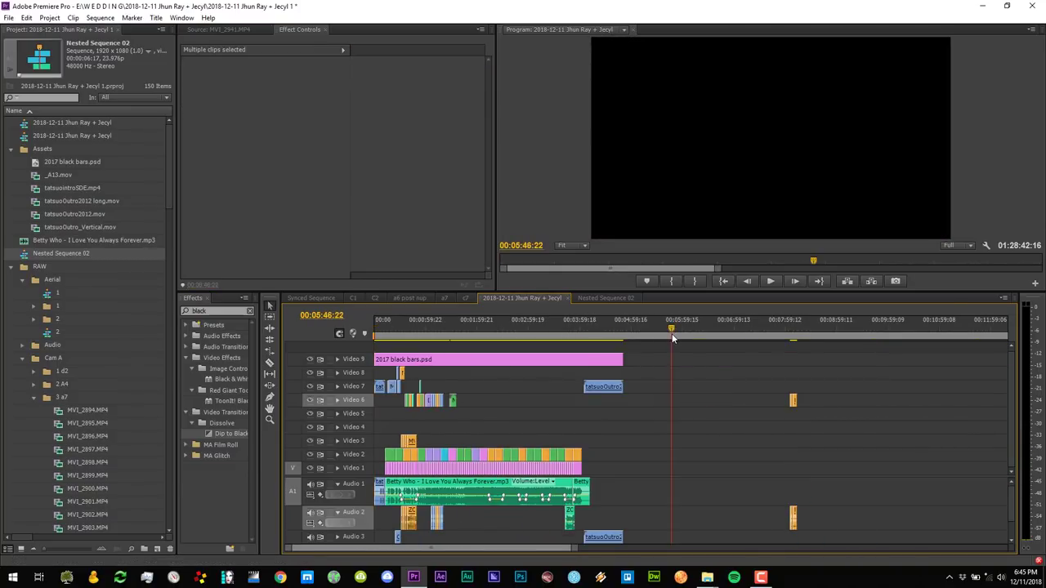
{"action": "key", "text": "ctrl+shift+v"}
{"action": "key", "text": "equal"}
{"action": "key", "text": "backslash"}
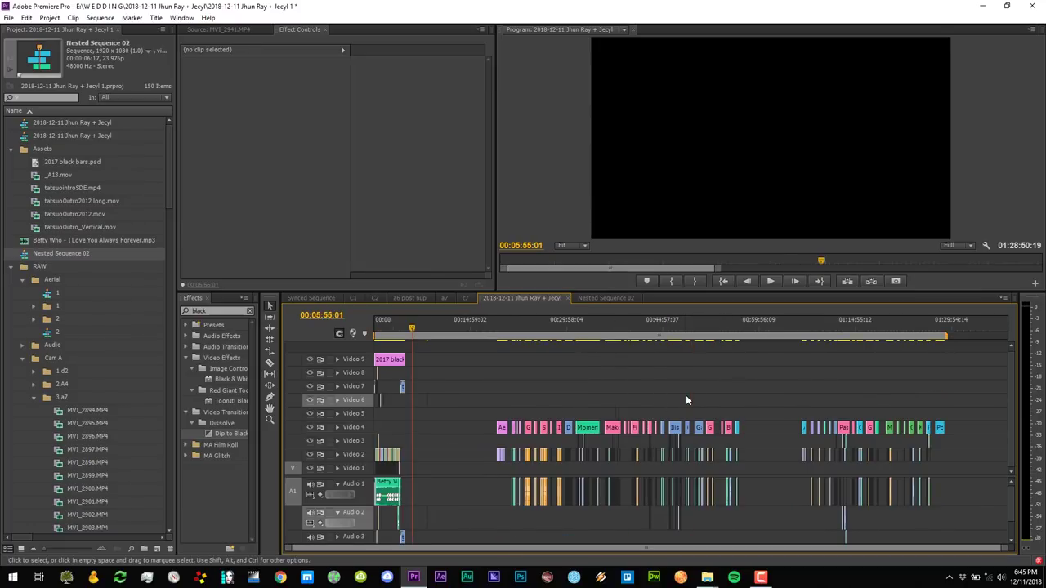
{"action": "key", "text": "backslash"}
{"action": "key", "text": "Home"}
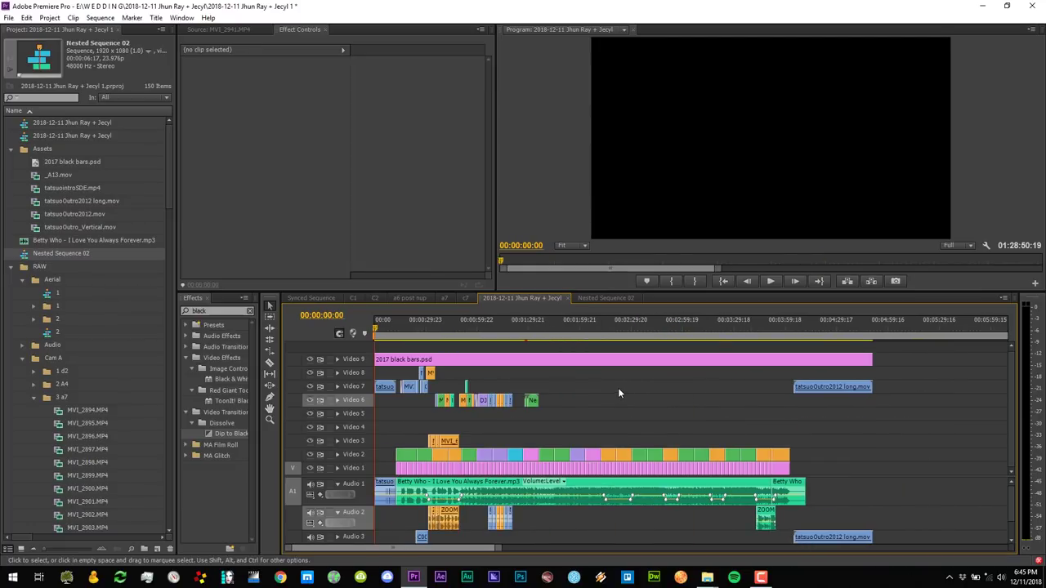
- Copy the make-up selects on Video 5 again and insert them on Video 6 in the empty area after the edit, at about 00:06:13
{"action": "key", "text": "backslash"}
{"action": "left_click", "coordinate": [626, 335]}
{"action": "key", "text": "backslash"}
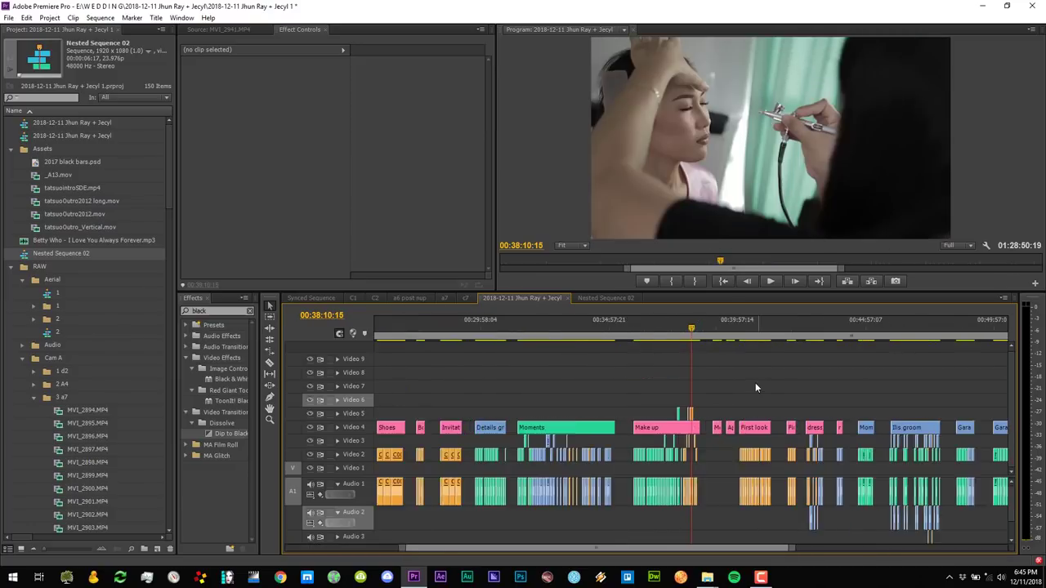
{"action": "key", "text": "Home"}
{"action": "left_click", "coordinate": [534, 337]}
{"action": "key", "text": "ctrl+shift+v"}
{"action": "key", "text": "equal"}
{"action": "key", "text": "equal"}
{"action": "key", "text": "equal"}
- Close the gaps between the pasted make-up selects on Video 6 in the empty area after the edit
{"action": "left_click_drag", "start_coordinate": [546, 335], "coordinate": [584, 339]}
{"action": "key", "text": "equal"}
{"action": "mouse_move", "coordinate": [826, 328]}
{"action": "left_mouse_down"}
{"action": "mouse_move", "coordinate": [885, 328]}
{"action": "mouse_move", "coordinate": [856, 338]}
{"action": "mouse_move", "coordinate": [888, 338]}
{"action": "left_mouse_up"}
{"action": "key", "text": "shift+Delete"}
{"action": "left_click", "coordinate": [846, 402]}
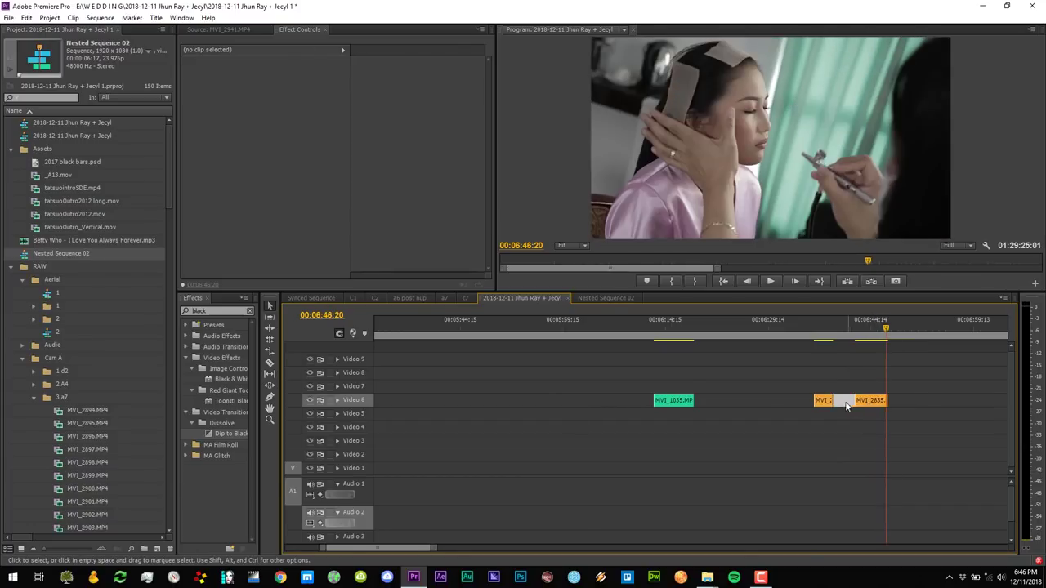
{"action": "key", "text": "shift+Delete"}
{"action": "left_click", "coordinate": [720, 402]}
{"action": "key", "text": "shift+Delete"}
- Cut the three make-up selects from the empty area and return to the end of the groom shots at 00:01:21:00
{"action": "left_click_drag", "start_coordinate": [791, 360], "coordinate": [627, 414]}
{"action": "key", "text": "Delete"}
{"action": "key", "text": "minus"}
{"action": "scroll", "coordinate": [653, 400], "scroll_direction": "up", "scroll_amount": 10}
{"action": "left_click", "coordinate": [658, 337]}
{"action": "key", "text": "equal"}
{"action": "left_click_drag", "start_coordinate": [692, 337], "coordinate": [679, 344]}
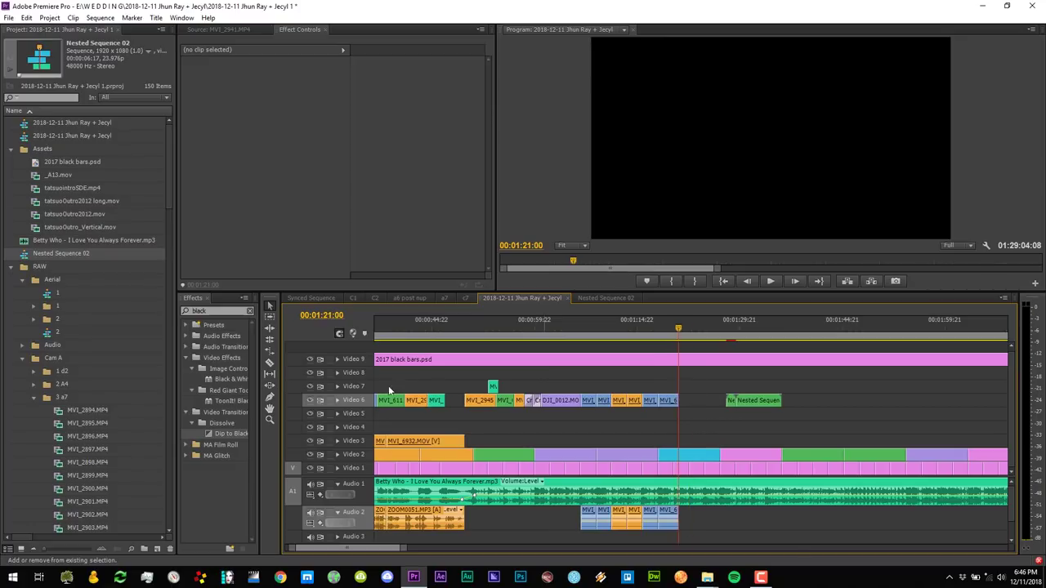
{"action": "key", "text": "minus"}
{"action": "key", "text": "minus"}
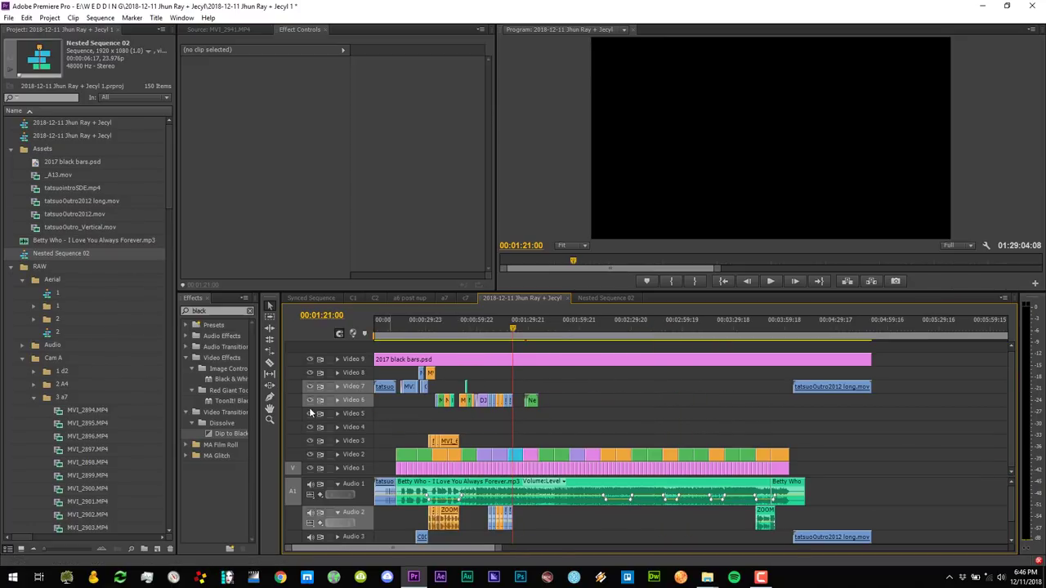
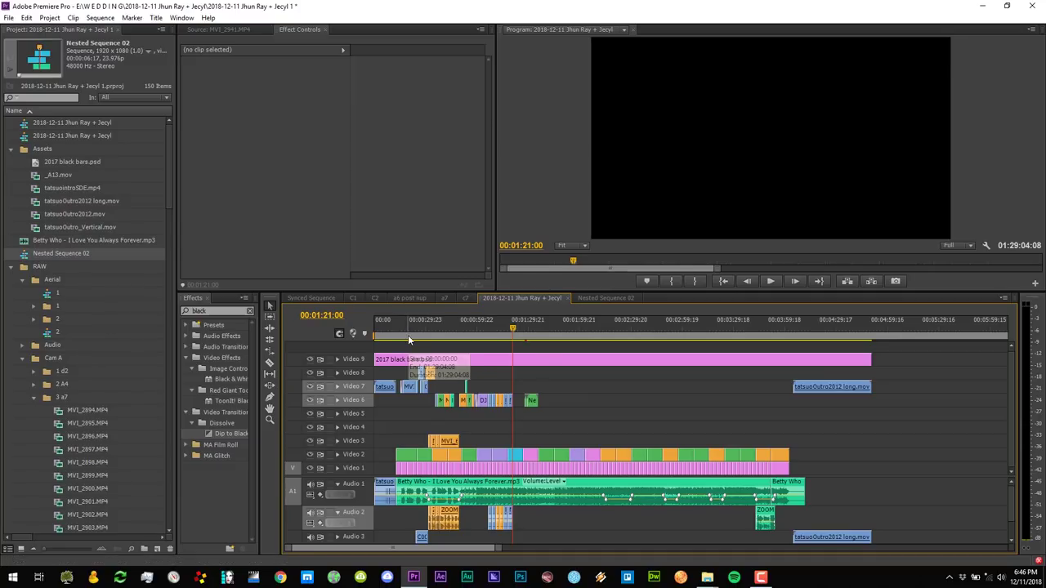
- Move the opening shots on Video 7 and Video 8 after the intro logo down by one track
{"action": "left_click", "coordinate": [408, 336]}
{"action": "key", "text": "equal"}
{"action": "key", "text": "equal"}
{"action": "left_click", "coordinate": [527, 386]}
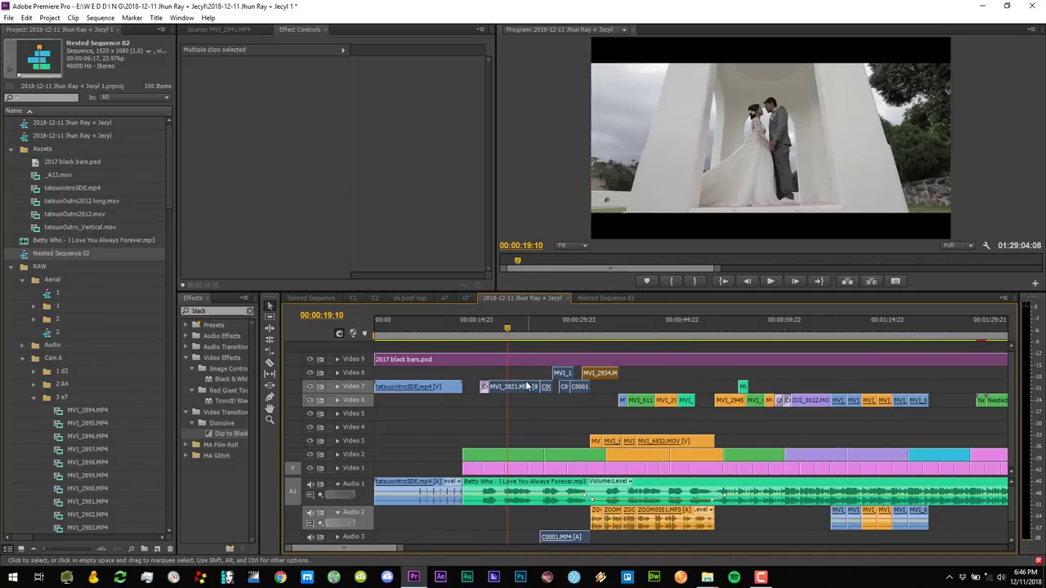
{"action": "left_click_drag", "start_coordinate": [612, 388], "coordinate": [529, 406]}
{"action": "left_click", "coordinate": [656, 379]}
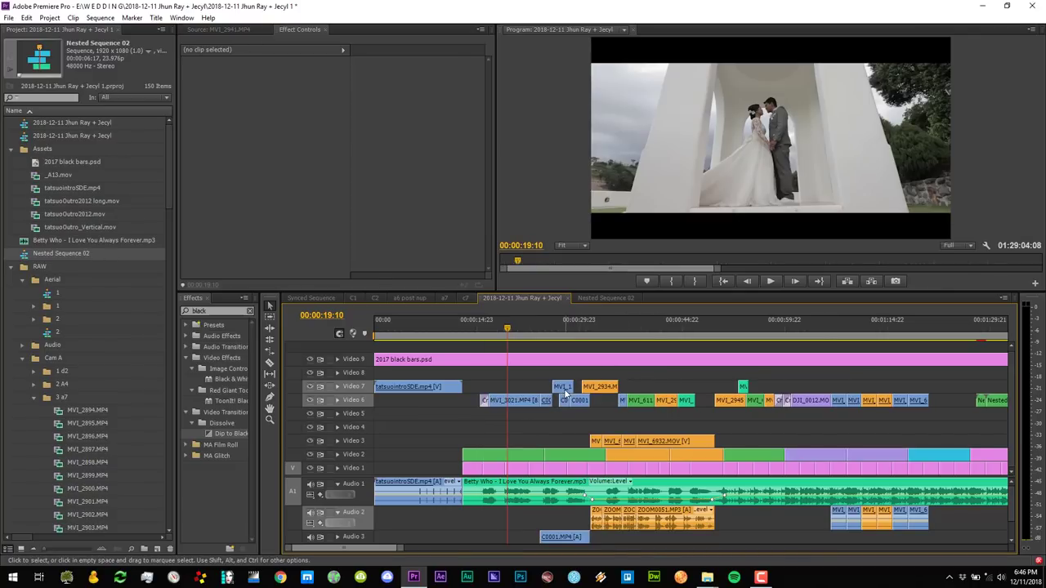
- Bring MVI_2934.MP4, the other short clips still on Video 7 and tatsuointroSDE.mp4 down to Video 6
{"action": "left_click_drag", "start_coordinate": [561, 406], "coordinate": [560, 406]}
{"action": "left_click", "coordinate": [602, 380]}
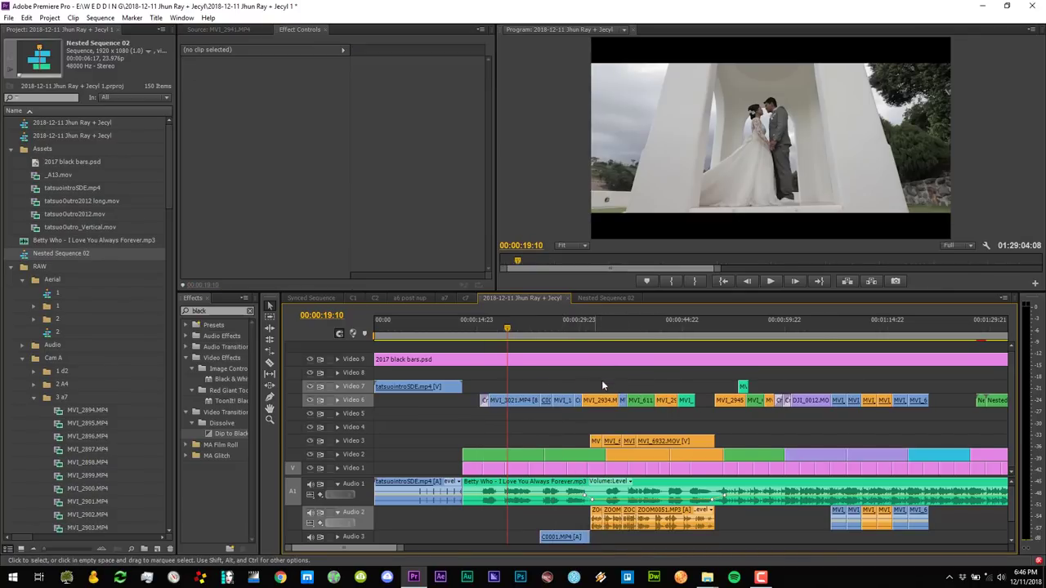
{"action": "left_click_drag", "start_coordinate": [745, 391], "coordinate": [745, 400]}
{"action": "left_click_drag", "start_coordinate": [437, 389], "coordinate": [435, 399]}
{"action": "key", "text": "minus"}
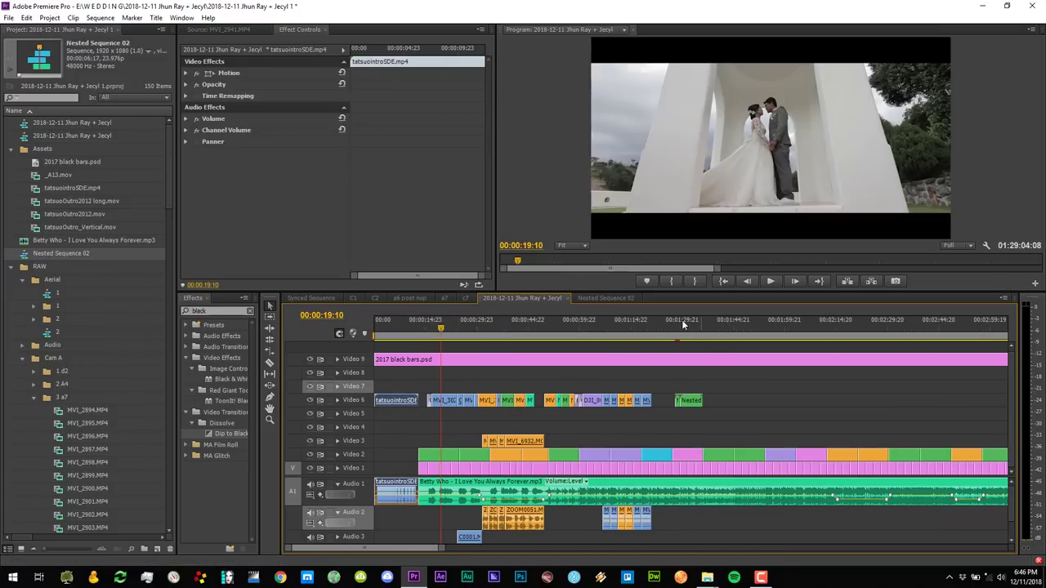
- Paste the make-up selects on Video 7, starting where MVI_6864.MOV ends at about 00:01:21
{"action": "left_click", "coordinate": [653, 330]}
{"action": "key", "text": "equal"}
{"action": "key", "text": "equal"}
{"action": "key", "text": "equal"}
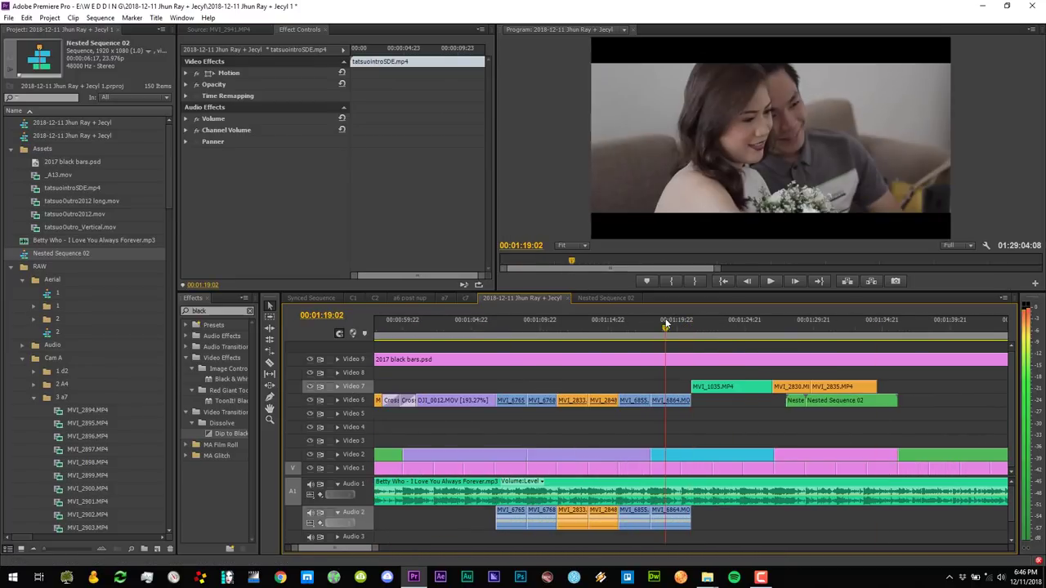
- Move MVI_1035.MP4 earlier over the end of MVI_6864.MOV, to start on the beat at about 00:01:20
{"action": "key", "text": "equal"}
{"action": "key", "text": "space"}
{"action": "left_click", "coordinate": [796, 407]}
{"action": "key", "text": "space"}
{"action": "left_click_drag", "start_coordinate": [785, 387], "coordinate": [764, 387]}
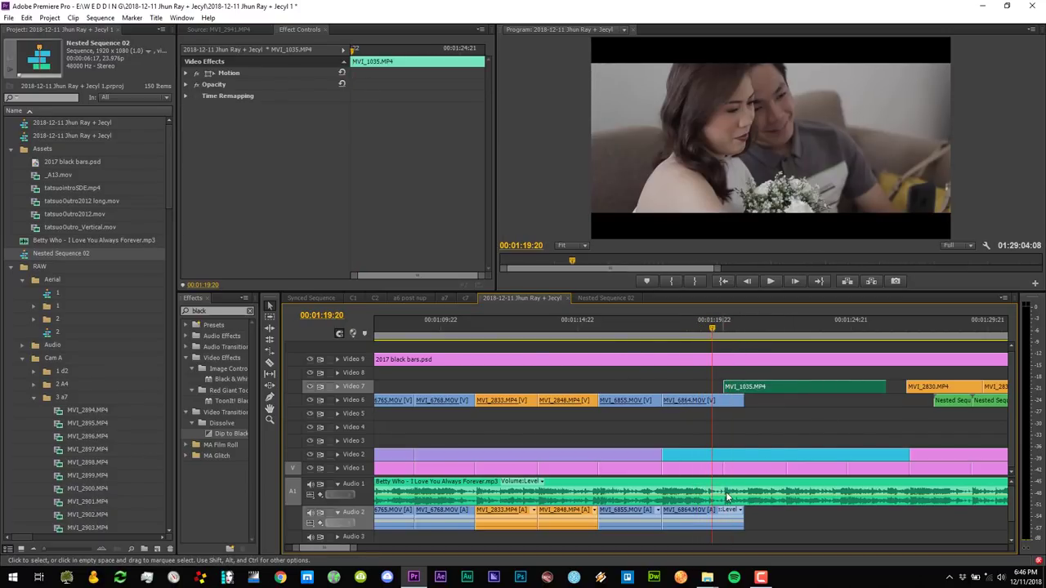
{"action": "key", "text": "space"}
{"action": "left_click", "coordinate": [781, 435]}
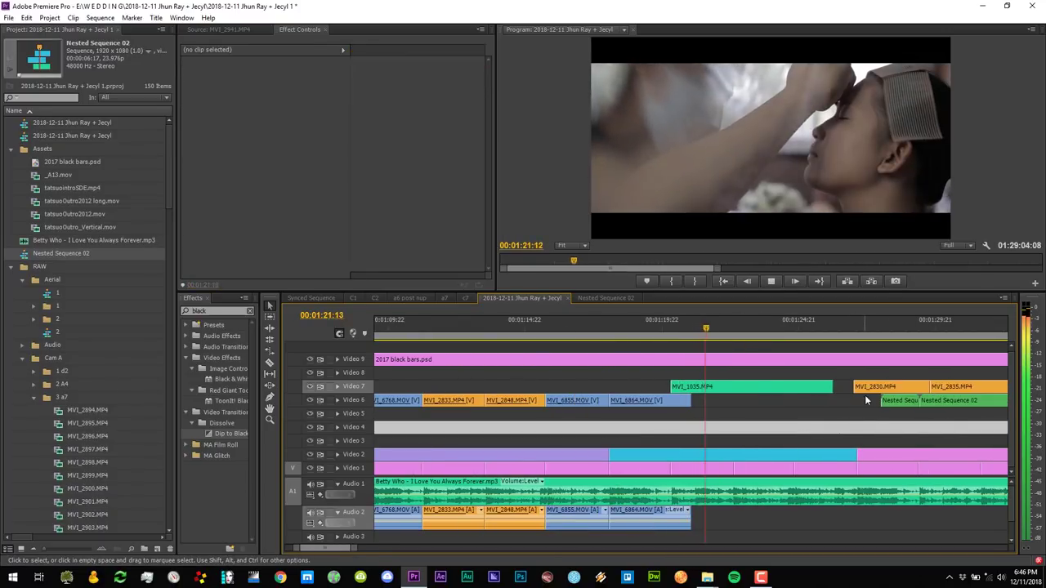
- Shorten MVI_1035.MP4 to end at 00:01:22:14 and place MVI_2830.MP4 and MVI_2835.MP4 back to back after it on Video 7
{"action": "left_click_drag", "start_coordinate": [877, 384], "coordinate": [781, 416]}
{"action": "left_click", "coordinate": [787, 419]}
{"action": "key", "text": "Right"}
{"action": "left_click_drag", "start_coordinate": [976, 386], "coordinate": [823, 411]}
{"action": "left_click", "coordinate": [823, 412]}
{"action": "key", "text": "minus"}
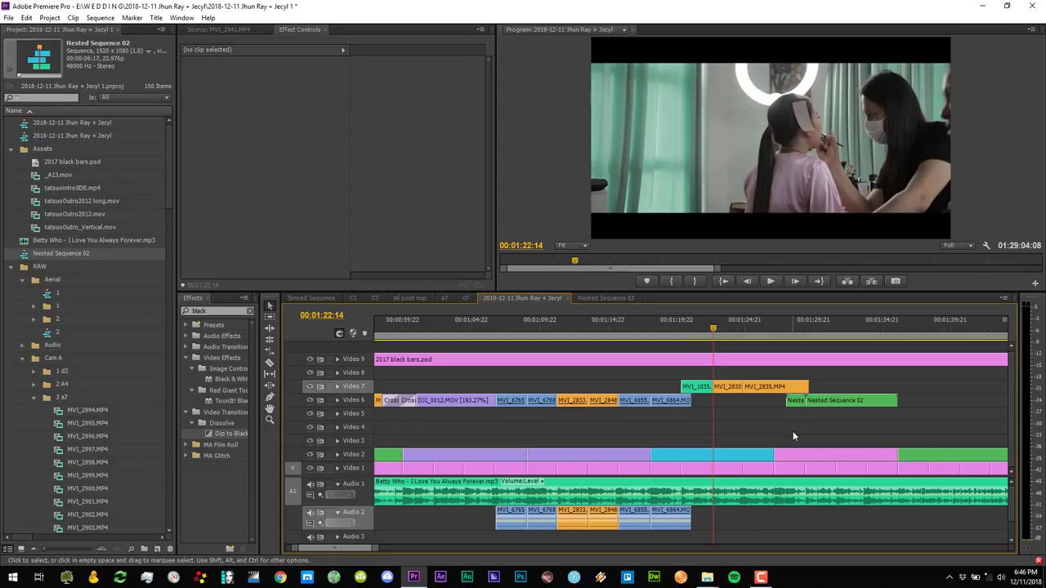
{"action": "key", "text": "equal"}
{"action": "key", "text": "equal"}
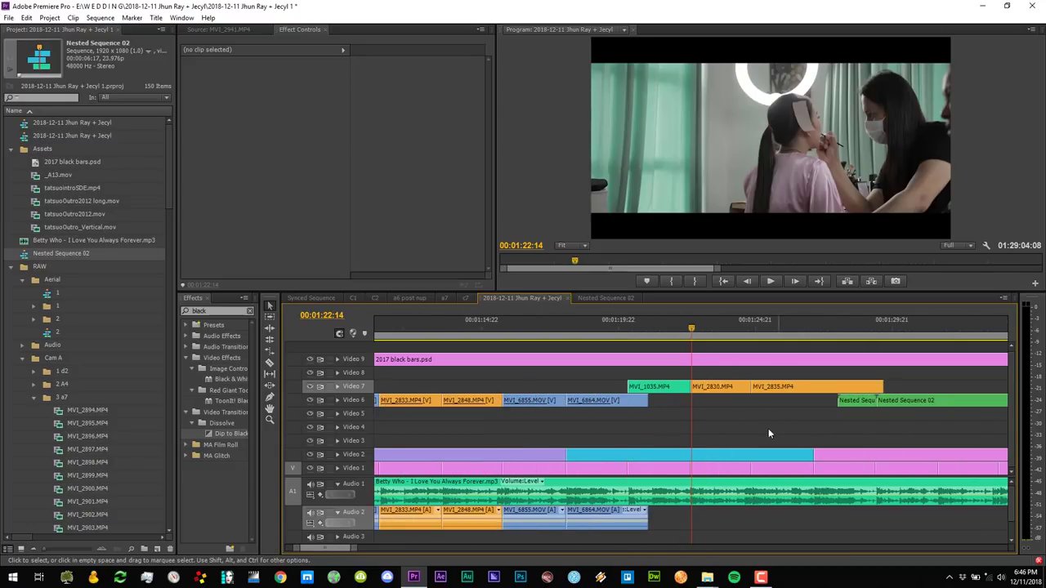
- Move MVI_1035.MP4 and MVI_2830.MP4 down to Video 6, overwriting the end of MVI_6864.MOV
{"action": "left_click", "coordinate": [770, 428]}
{"action": "left_click_drag", "start_coordinate": [733, 377], "coordinate": [713, 401]}
{"action": "left_click", "coordinate": [745, 444]}
{"action": "key", "text": "minus"}
{"action": "left_click", "coordinate": [751, 442]}
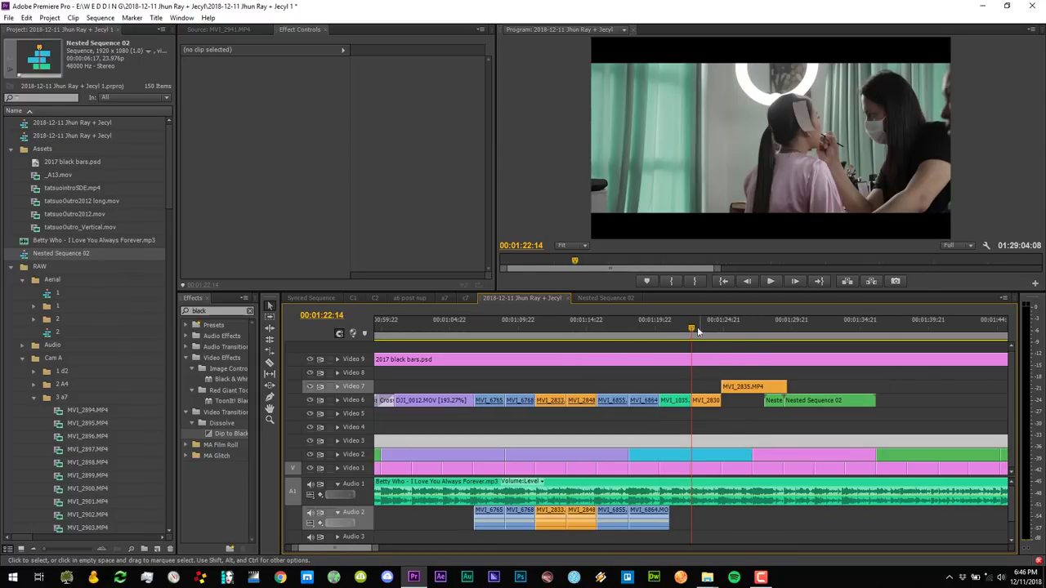
- Shift MVI_2835.MP4 on Video 7 earlier to overlap the end of MVI_2830.MP4 and add a cross dissolve at its start
{"action": "left_click", "coordinate": [646, 325]}
{"action": "key", "text": "space"}
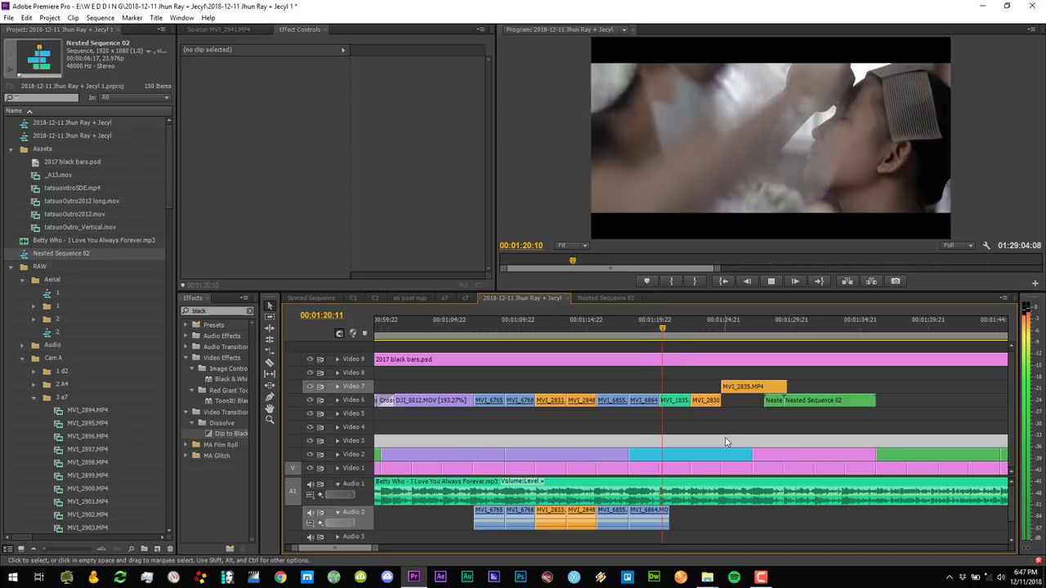
{"action": "left_click", "coordinate": [734, 433]}
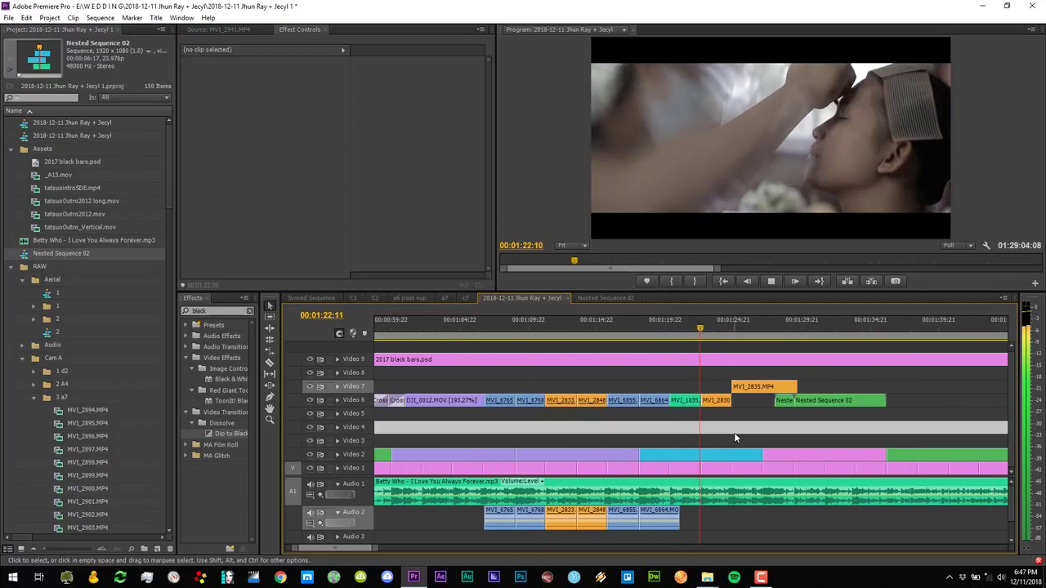
{"action": "left_click_drag", "start_coordinate": [756, 386], "coordinate": [726, 396]}
{"action": "left_click", "coordinate": [721, 420]}
{"action": "key", "text": "space"}
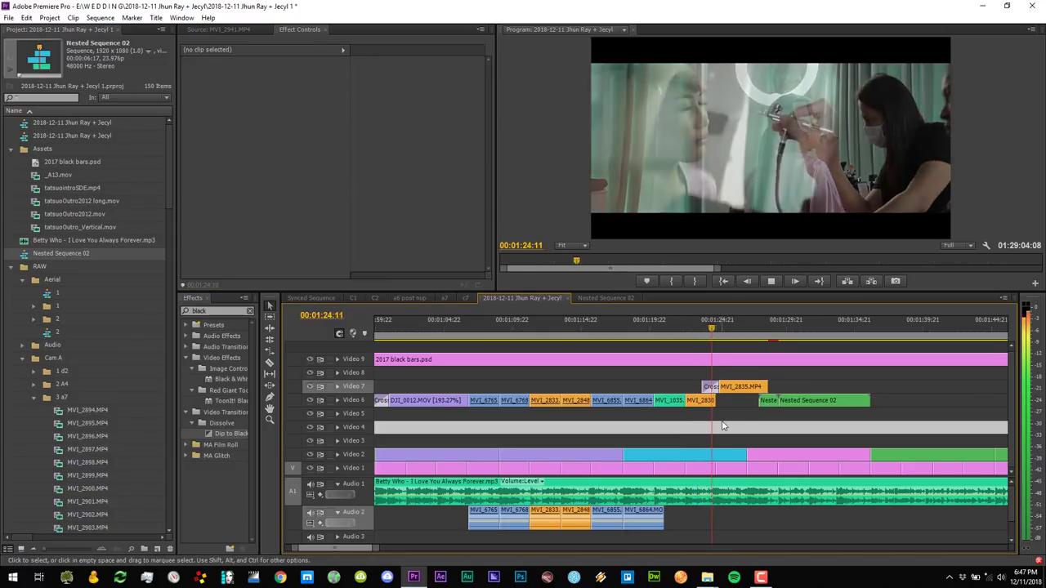
- Extend the end of MVI_2830.MP4 on Video 6 to match the end of the cross dissolve above it
{"action": "key", "text": "space"}
{"action": "key", "text": "="}
{"action": "left_click_drag", "start_coordinate": [689, 400], "coordinate": [700, 400]}
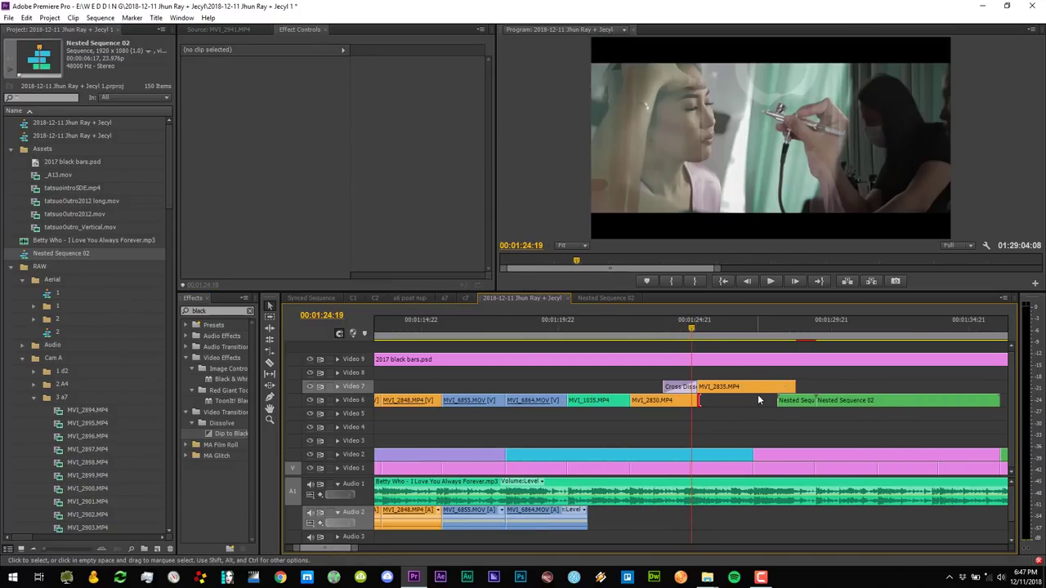
{"action": "left_click", "coordinate": [671, 327]}
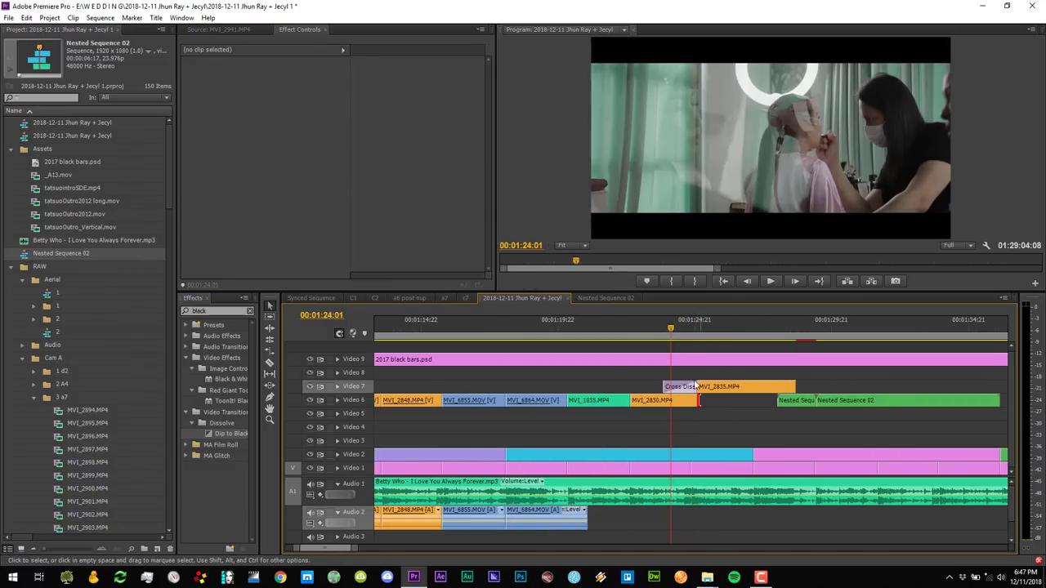
{"action": "left_click", "coordinate": [668, 325]}
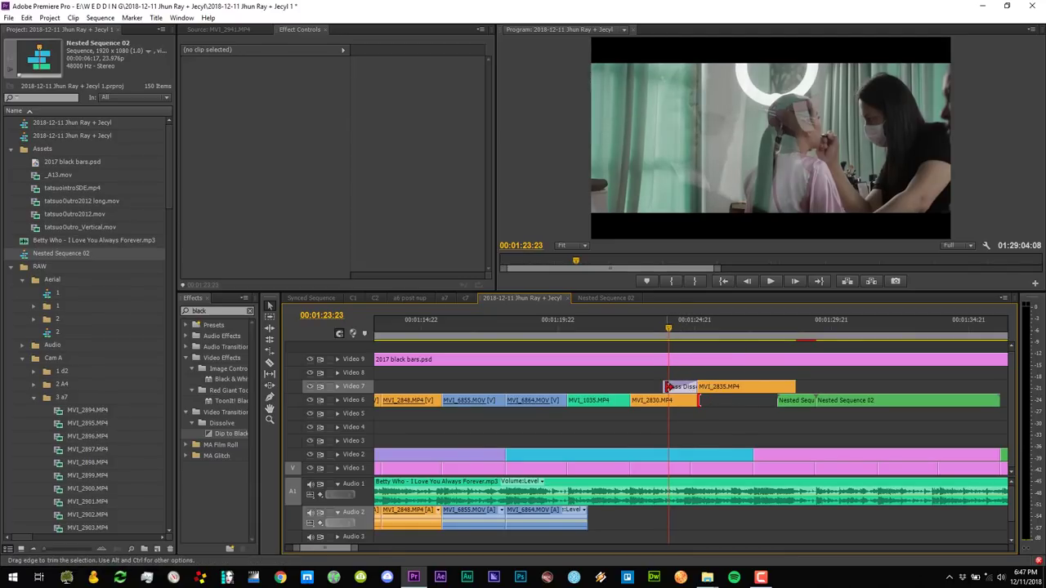
{"action": "left_click", "coordinate": [701, 366]}
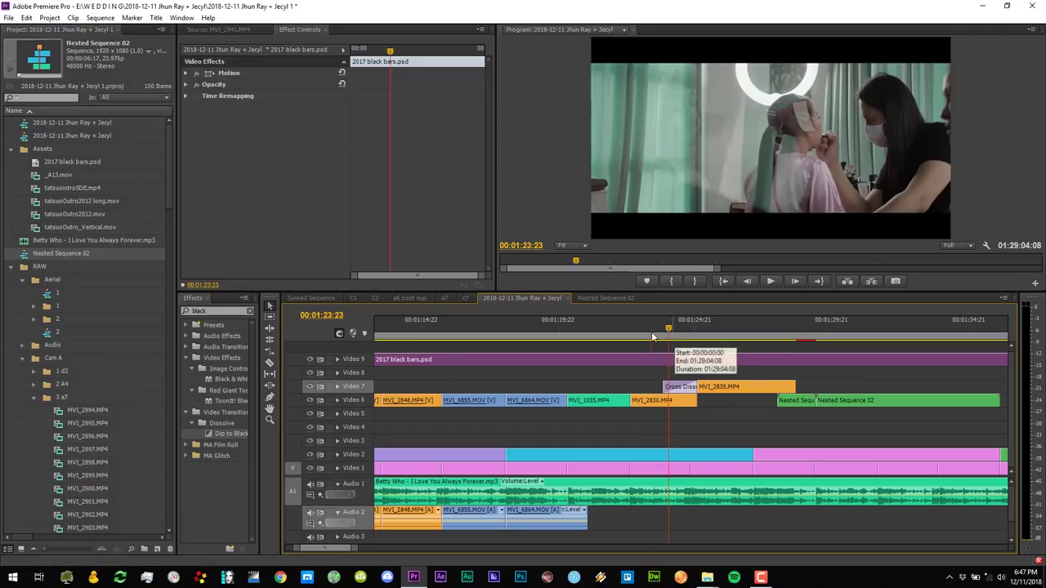
- Trim MVI_2835.MP4 to end at about 00:01:27 and move the Nested Sequence 02 clips to start there
{"action": "left_click_drag", "start_coordinate": [668, 329], "coordinate": [650, 329]}
{"action": "left_click", "coordinate": [739, 431]}
{"action": "key", "text": "space"}
{"action": "key", "text": "l"}
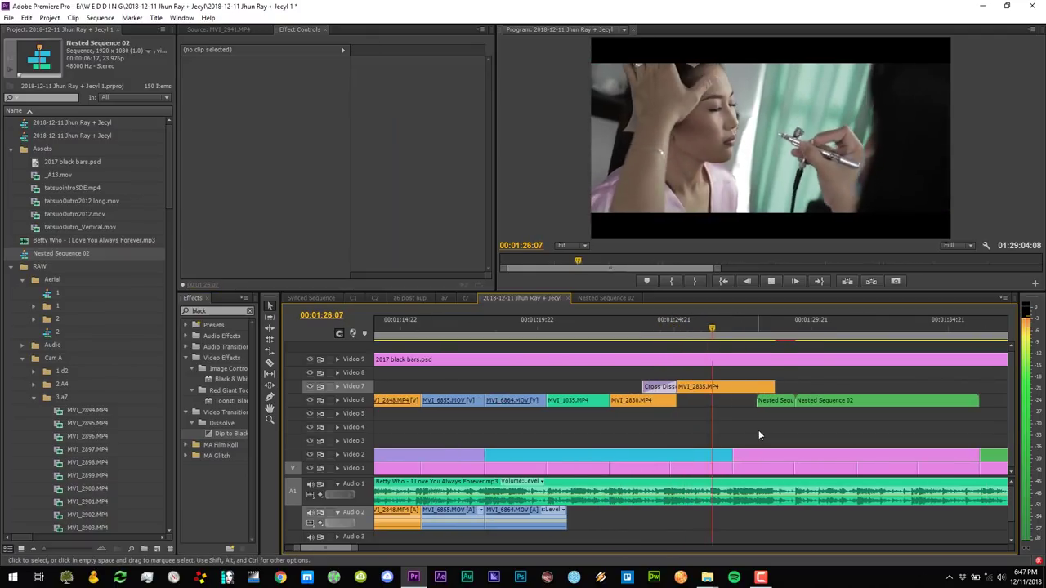
{"action": "key", "text": "k"}
{"action": "left_click_drag", "start_coordinate": [769, 385], "coordinate": [737, 389]}
{"action": "key", "text": "minus"}
{"action": "left_click_drag", "start_coordinate": [770, 400], "coordinate": [757, 401]}
- Play back the make-up shots through to the nested shoe shot to check the timing against the music
{"action": "left_click", "coordinate": [703, 329]}
{"action": "key", "text": "minus"}
{"action": "key", "text": "space"}
{"action": "left_click", "coordinate": [816, 390]}
{"action": "key", "text": "minus"}
{"action": "key", "text": "minus"}
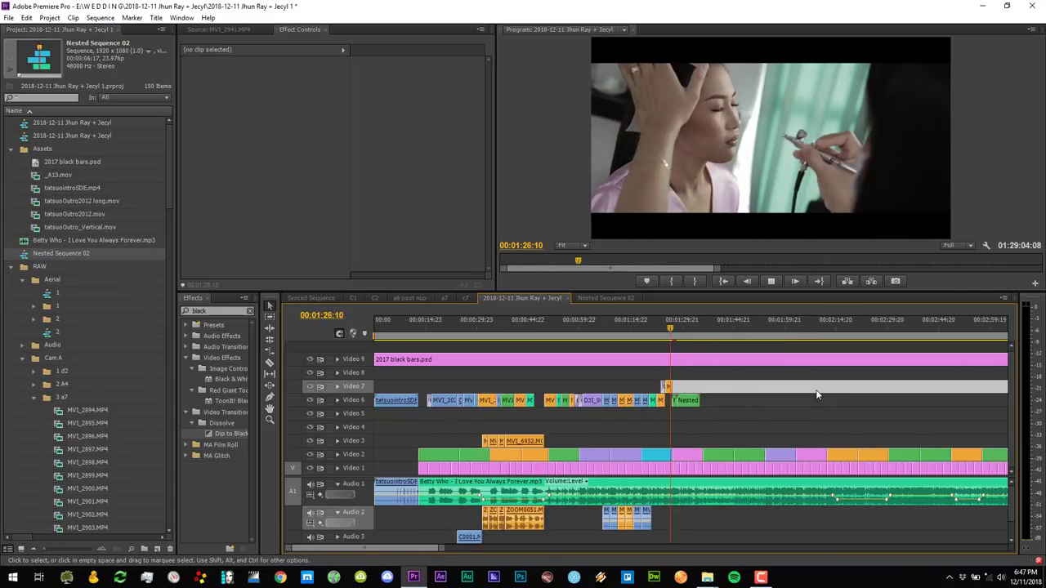
{"action": "key", "text": "equal"}
{"action": "key", "text": "equal"}
{"action": "key", "text": "space"}
{"action": "key", "text": "equal"}
{"action": "key", "text": "equal"}
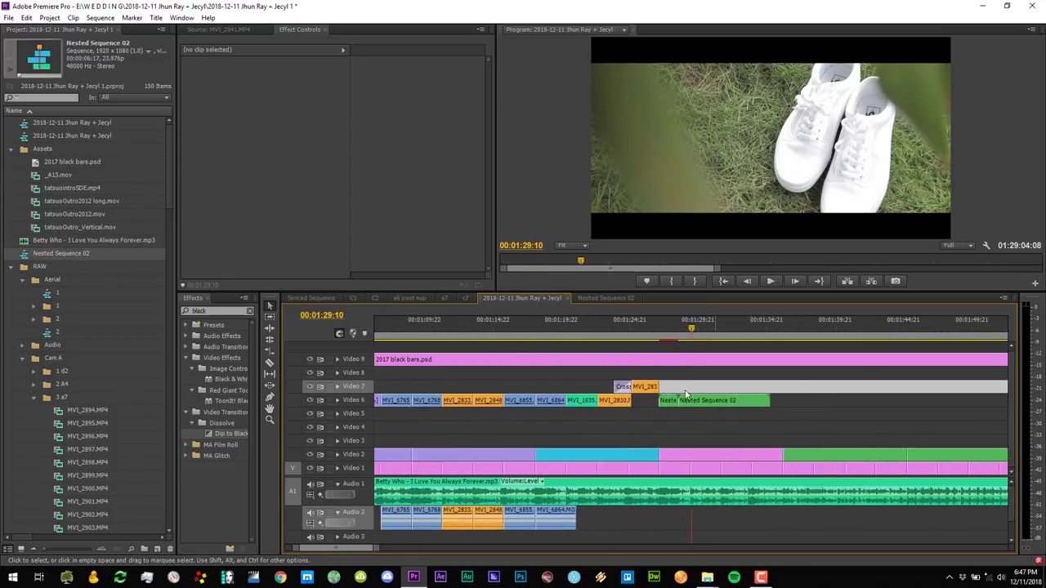
- Rate-stretch both Nested Sequence 02 clips shorter and join them without a gap, ending at about 00:01:29
{"action": "key", "text": "x"}
{"action": "mouse_move", "coordinate": [629, 400]}
{"action": "left_mouse_down"}
{"action": "mouse_move", "coordinate": [649, 402]}
{"action": "mouse_move", "coordinate": [625, 401]}
{"action": "left_mouse_up"}
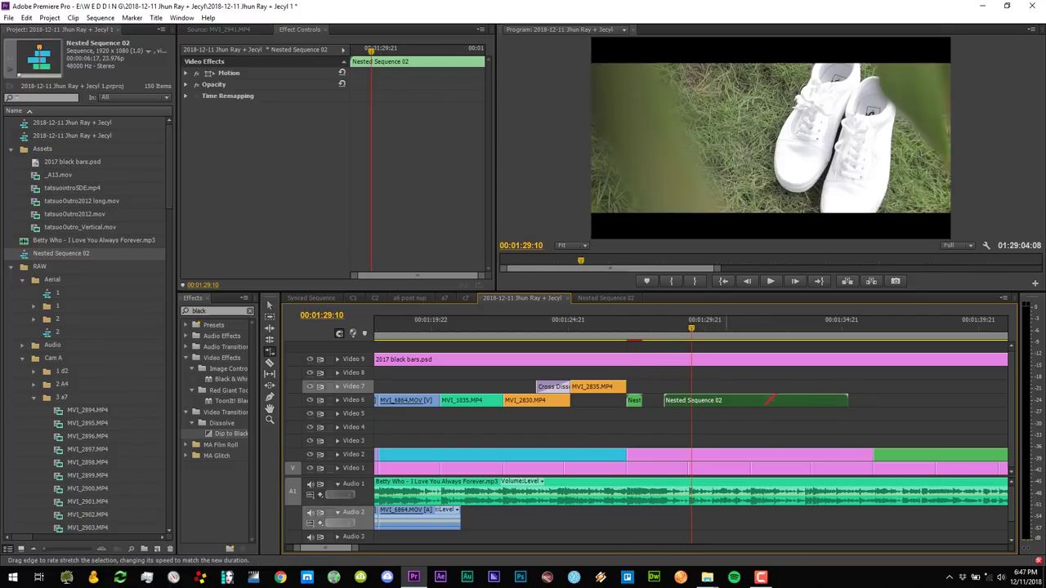
{"action": "left_click_drag", "start_coordinate": [704, 400], "coordinate": [683, 406]}
{"action": "key", "text": "v"}
- Play back the sped-up nested shoe shots from the end of MVI_2835.MP4 and save the project
{"action": "left_click_drag", "start_coordinate": [690, 328], "coordinate": [617, 333]}
{"action": "left_click", "coordinate": [759, 422]}
{"action": "key", "text": "space"}
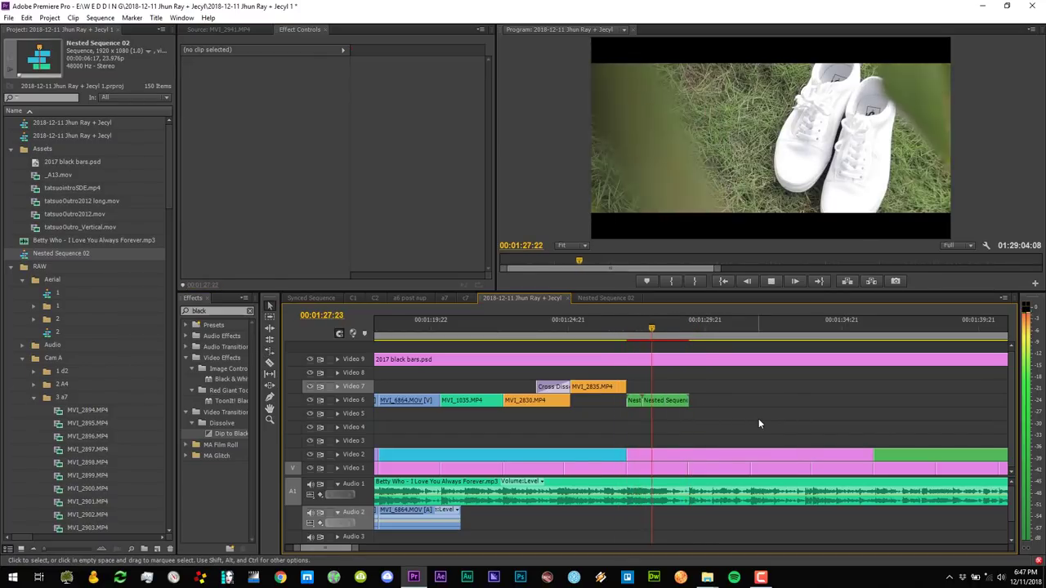
{"action": "key", "text": "space"}
{"action": "key", "text": "minus"}
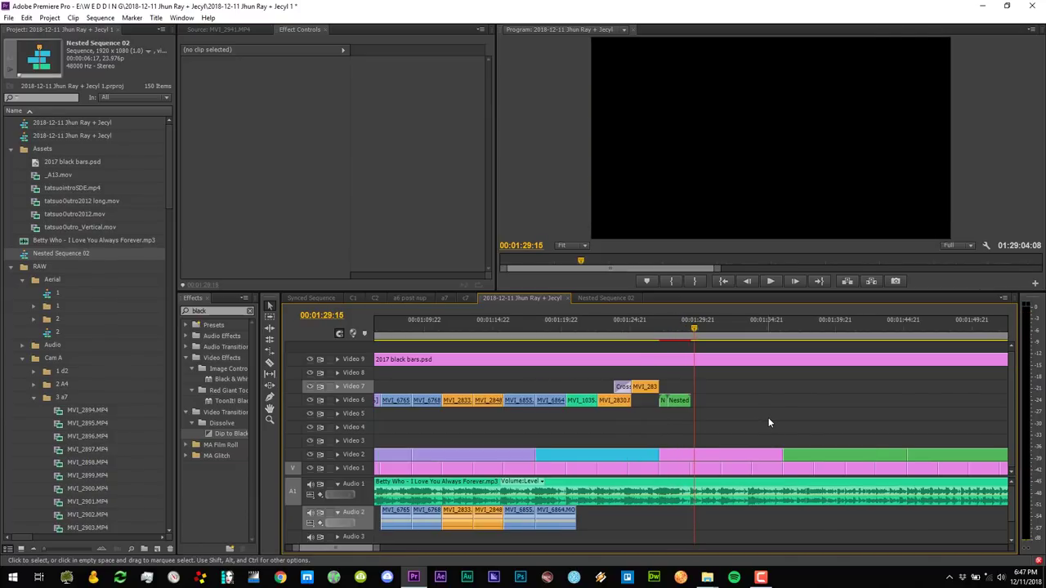
{"action": "key", "text": "ctrl+s"}
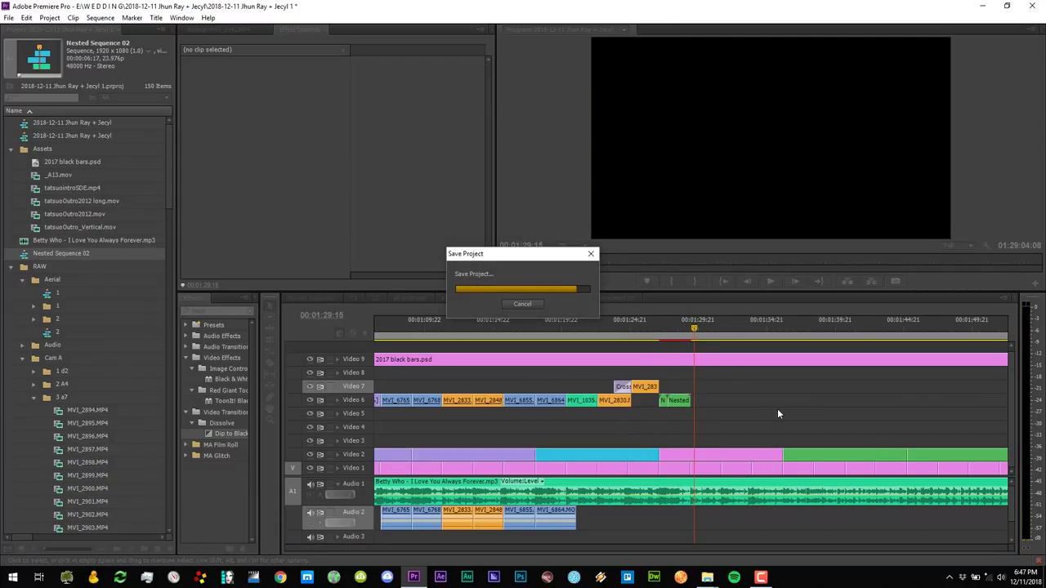
- Locate the Gown section of the raw footage in the sequence
{"action": "key", "text": "backslash"}
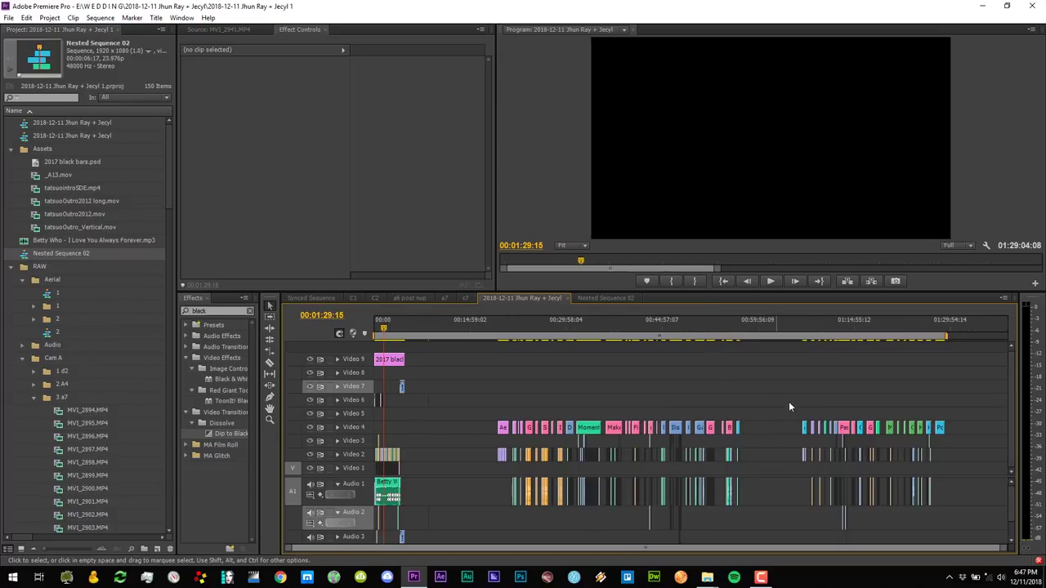
{"action": "left_click", "coordinate": [815, 328]}
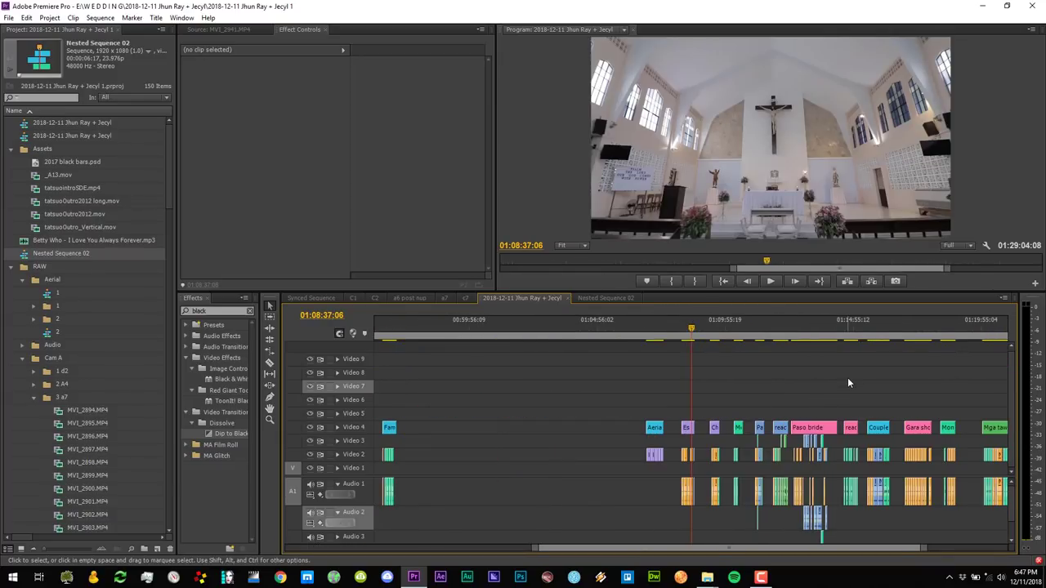
{"action": "left_click", "coordinate": [532, 329]}
{"action": "key", "text": "equal"}
{"action": "key", "text": "equal"}
{"action": "key", "text": "equal"}
{"action": "key", "text": "equal"}
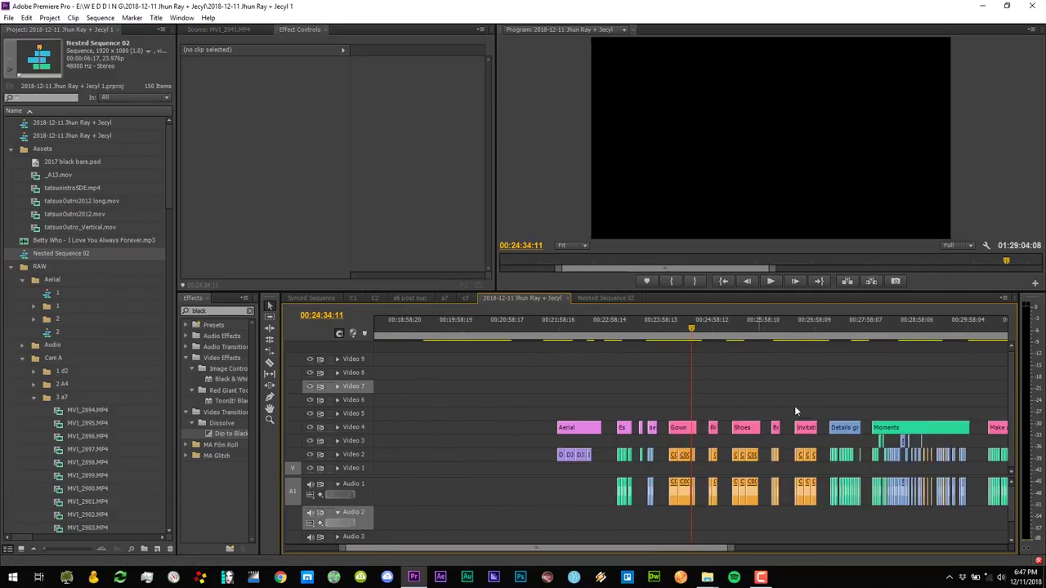
{"action": "left_click", "coordinate": [677, 329]}
- Review the clips in the Gown section and go back to its beginning at 00:23:41:11
{"action": "key", "text": "equal"}
{"action": "key", "text": "space"}
{"action": "key", "text": "equal"}
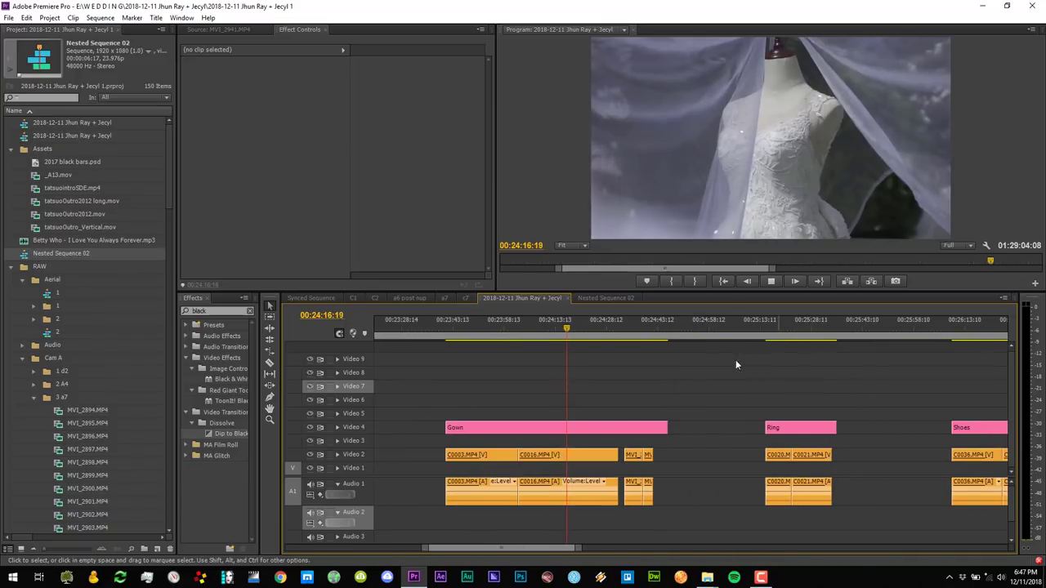
{"action": "key", "text": "equal"}
{"action": "left_click_drag", "start_coordinate": [814, 322], "coordinate": [826, 322]}
{"action": "key", "text": "minus"}
{"action": "left_click_drag", "start_coordinate": [598, 326], "coordinate": [572, 327]}
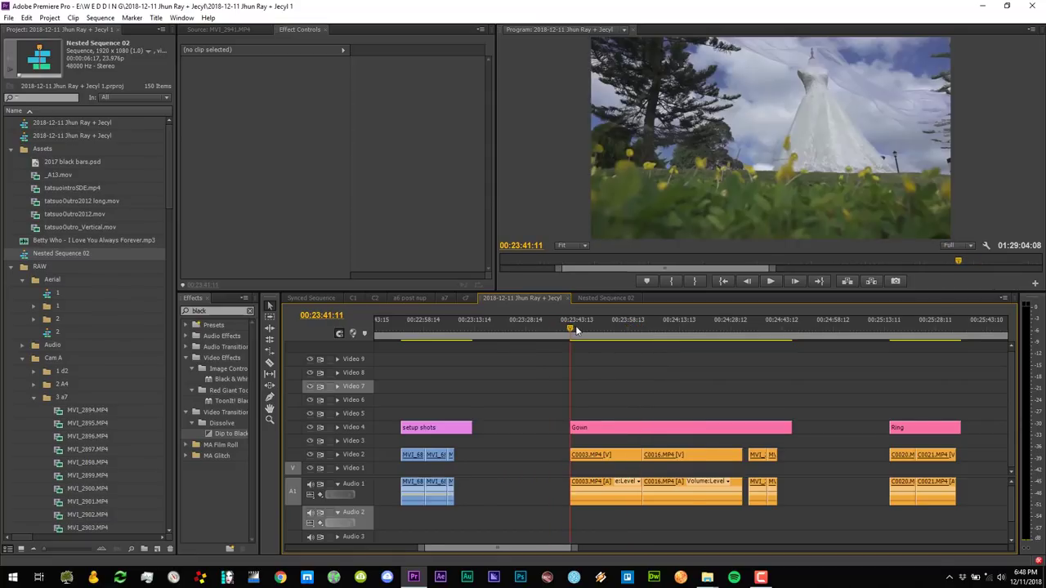
- Split C0003.MP4 in the Gown section at 00:23:49:07 and move its first part up to Video 5
{"action": "key", "text": "equal"}
{"action": "key", "text": "space"}
{"action": "key", "text": "equal"}
{"action": "left_click_drag", "start_coordinate": [752, 327], "coordinate": [788, 328]}
{"action": "key", "text": "c"}
{"action": "left_click_drag", "start_coordinate": [746, 448], "coordinate": [760, 411]}
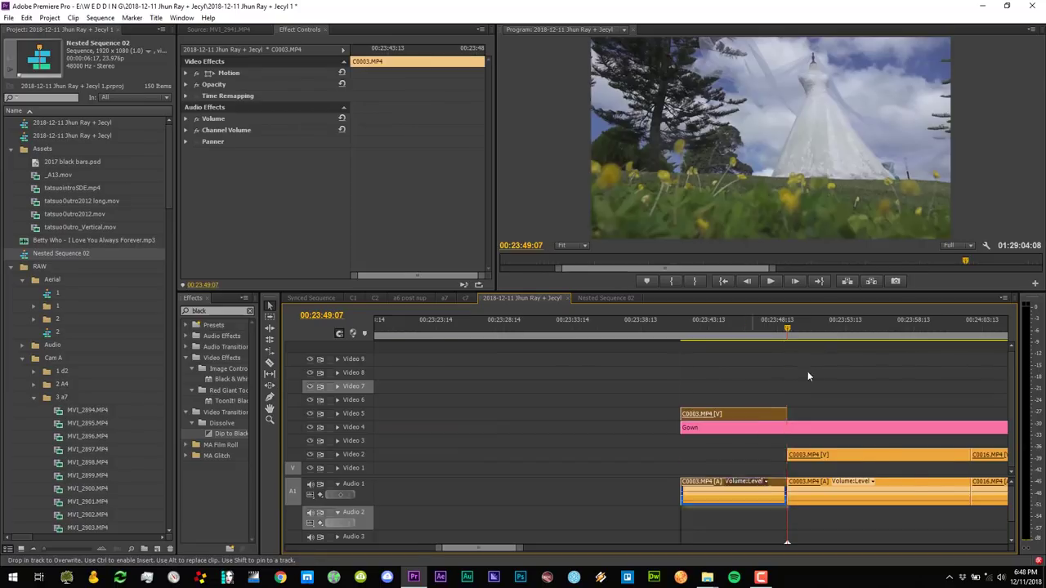
- Split C0016.MP4 in the Gown section and move its first part up to Video 5 beside the C0003.MP4 piece
{"action": "key", "text": "minus"}
{"action": "left_click_drag", "start_coordinate": [844, 330], "coordinate": [864, 341]}
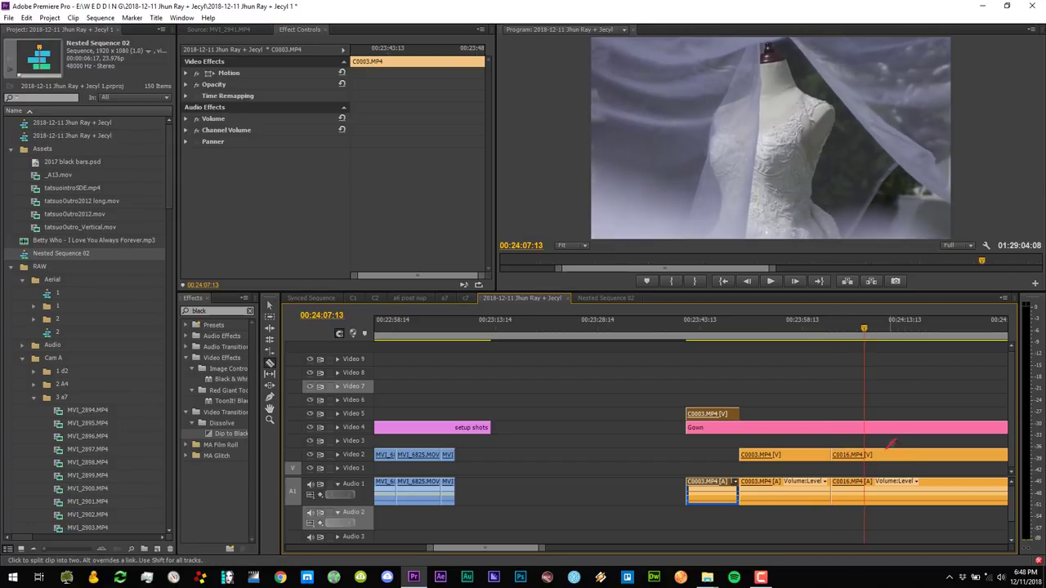
{"action": "left_click", "coordinate": [883, 453]}
{"action": "key", "text": "v"}
{"action": "left_click_drag", "start_coordinate": [868, 455], "coordinate": [671, 422]}
- Cut both gown pieces out of the raw footage and paste them into the edit on Video 6, directly after the nested shoe shots
{"action": "left_click_drag", "start_coordinate": [738, 392], "coordinate": [652, 420]}
{"action": "key", "text": "ctrl+x"}
{"action": "key", "text": "Home"}
{"action": "key", "text": "minus"}
{"action": "left_click_drag", "start_coordinate": [677, 337], "coordinate": [681, 338]}
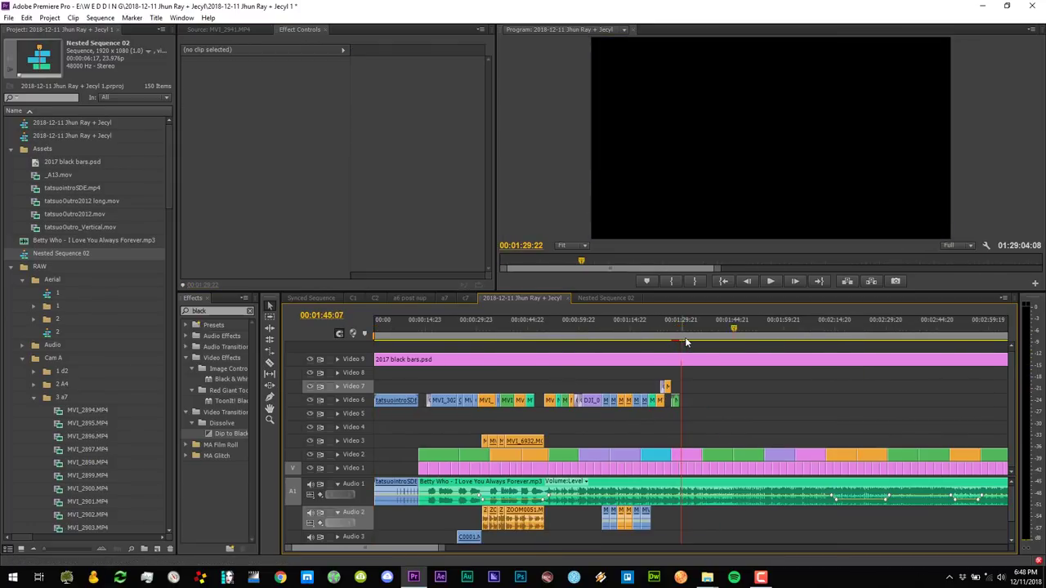
{"action": "key", "text": "ctrl+v"}
{"action": "key", "text": "equal"}
{"action": "key", "text": "equal"}
{"action": "left_click_drag", "start_coordinate": [681, 426], "coordinate": [528, 400]}
- Split C0016.MP4 at 00:01:31:07 and speed up its remainder with Rate Stretch, with C0003.MP4 directly following it
{"action": "left_click", "coordinate": [462, 329]}
{"action": "key", "text": "space"}
{"action": "key", "text": "equal"}
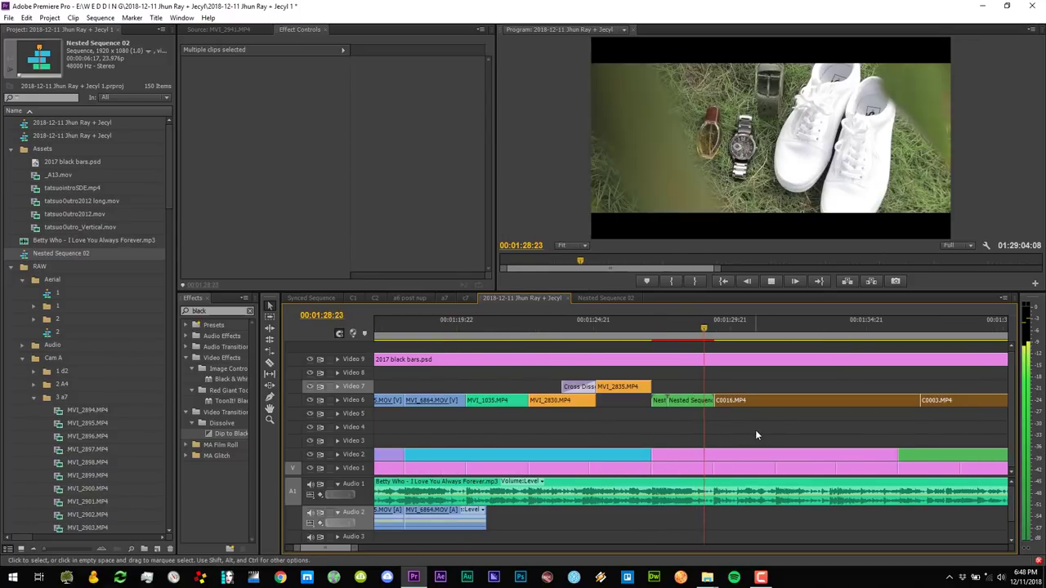
{"action": "left_click", "coordinate": [756, 436]}
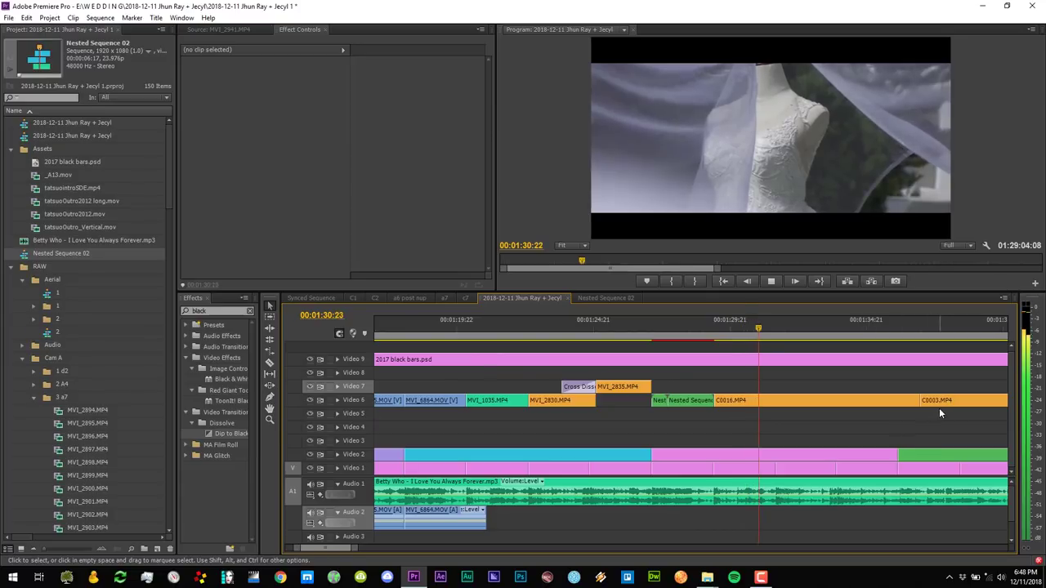
{"action": "key", "text": "space"}
{"action": "left_click", "coordinate": [889, 400]}
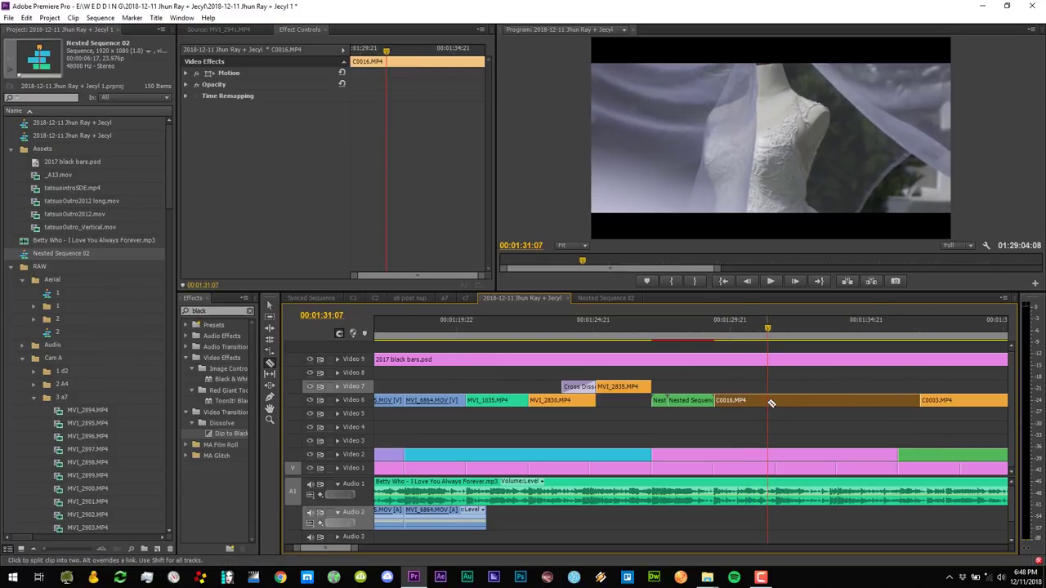
{"action": "left_click", "coordinate": [770, 401]}
{"action": "key", "text": "r"}
{"action": "left_click_drag", "start_coordinate": [918, 400], "coordinate": [800, 403]}
{"action": "key", "text": "v"}
{"action": "left_click", "coordinate": [727, 381]}
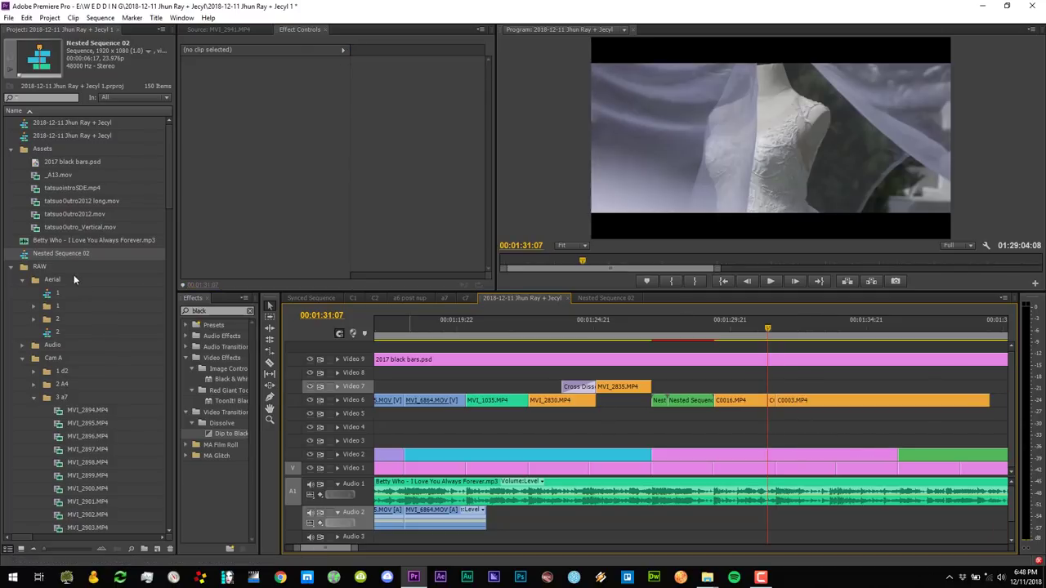
- Add _A13.mov on Video 7 over the gown shots and trim off its beginning up to 00:01:31:07
{"action": "left_click_drag", "start_coordinate": [72, 173], "coordinate": [665, 387]}
{"action": "left_click_drag", "start_coordinate": [745, 391], "coordinate": [774, 392]}
{"action": "key", "text": "v"}
{"action": "key", "text": "Delete"}
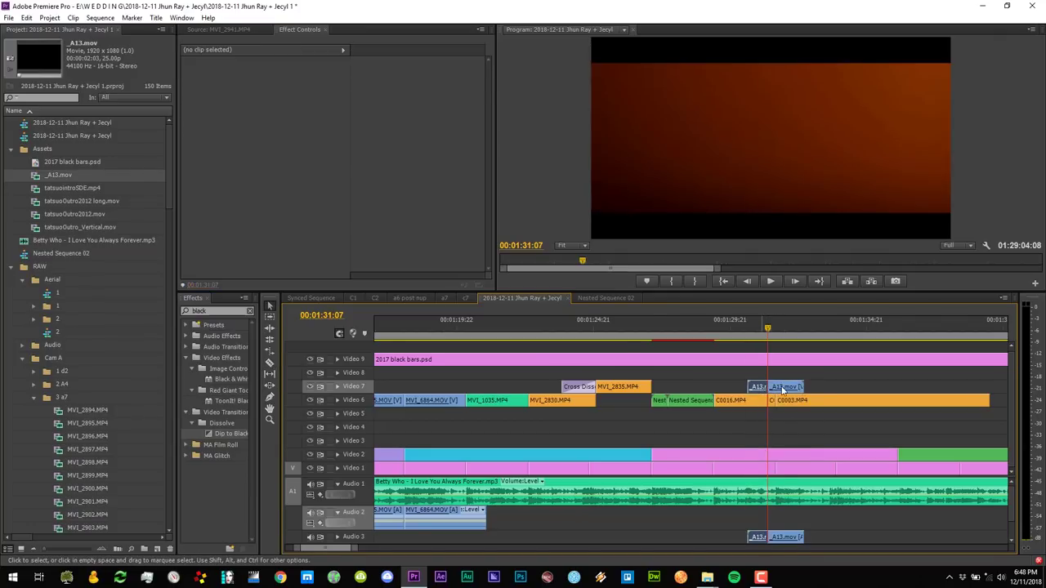
- Set the _A13.mov overlay's blend mode to Screen and its opacity to 50% without opacity keyframes
{"action": "left_click", "coordinate": [783, 389]}
{"action": "left_click", "coordinate": [185, 84]}
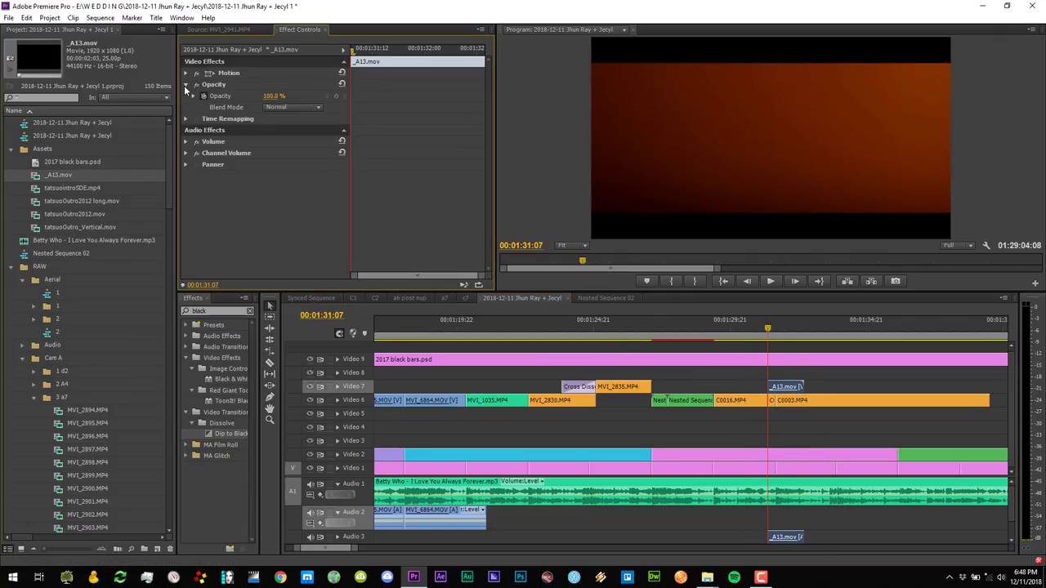
{"action": "left_click", "coordinate": [291, 107]}
{"action": "left_click", "coordinate": [291, 223]}
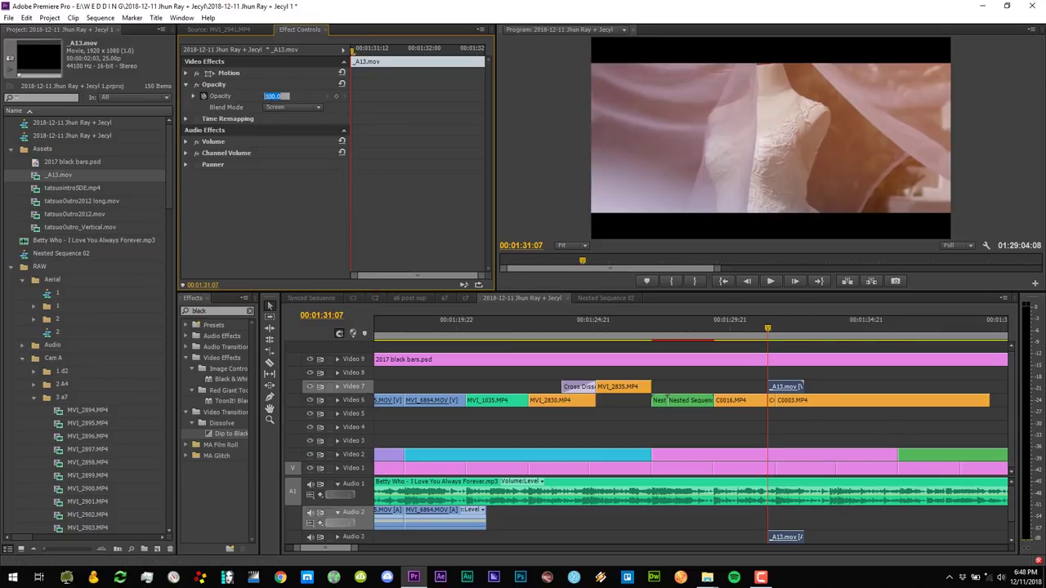
{"action": "type", "text": "5"}
{"action": "key", "text": "Return"}
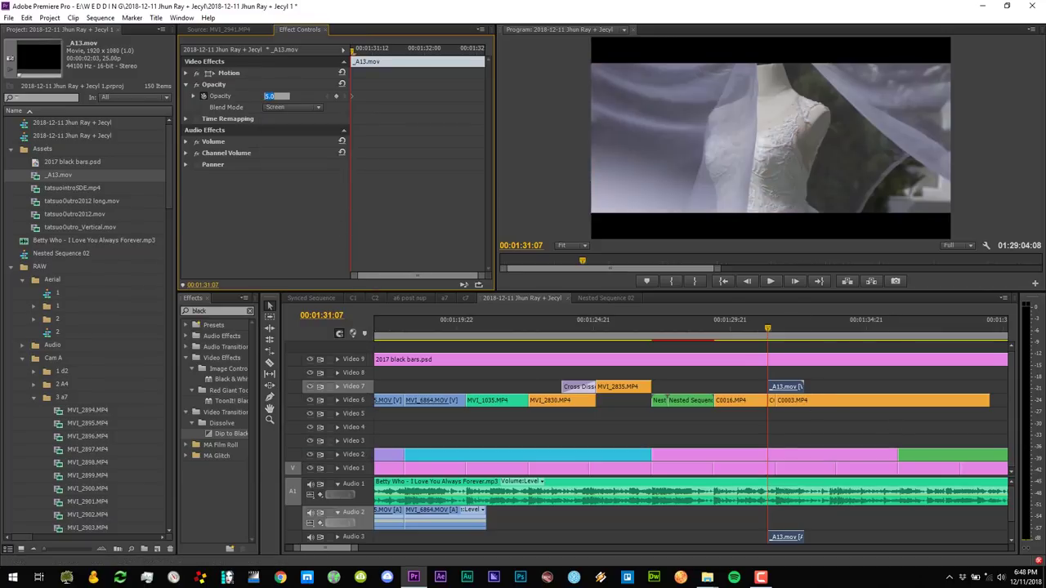
{"action": "type", "text": "50"}
{"action": "key", "text": "Return"}
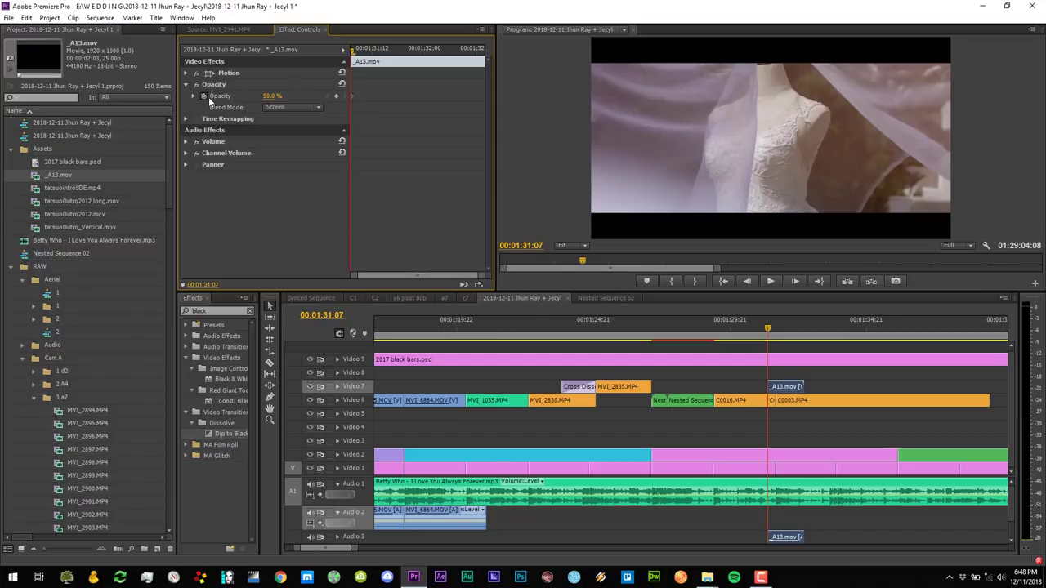
{"action": "left_click", "coordinate": [204, 96]}
- Play back the light-leak transition and shift _A13.mov slightly earlier so it straddles the cut between the gown shots
{"action": "left_click", "coordinate": [567, 303]}
{"action": "key", "text": "space"}
{"action": "left_click", "coordinate": [853, 390]}
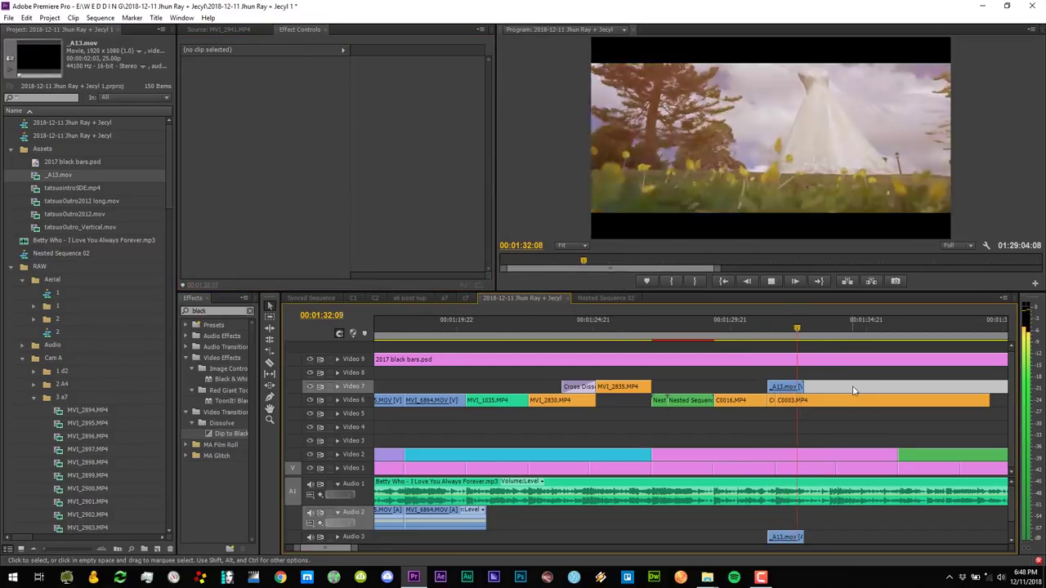
{"action": "left_click", "coordinate": [739, 342]}
{"action": "key", "text": "space"}
{"action": "left_click_drag", "start_coordinate": [779, 386], "coordinate": [768, 386]}
{"action": "key", "text": "space"}
{"action": "left_click", "coordinate": [832, 388]}
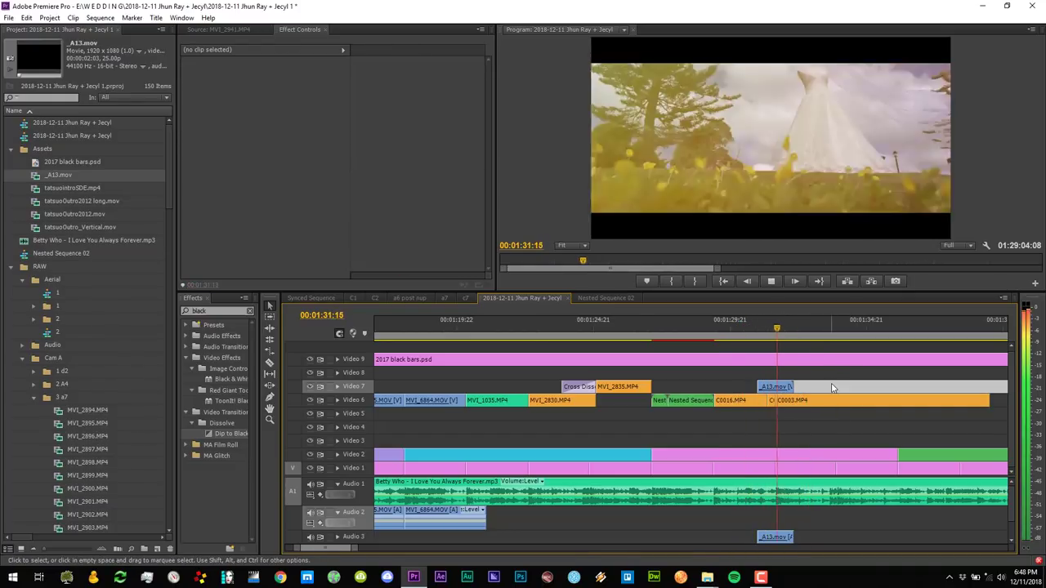
{"action": "key", "text": "space"}
- Set the vertical position of C0003.MP4 to 693 to reframe the gown within the letterbox, and play it back
{"action": "left_click", "coordinate": [814, 402]}
{"action": "left_click", "coordinate": [235, 78]}
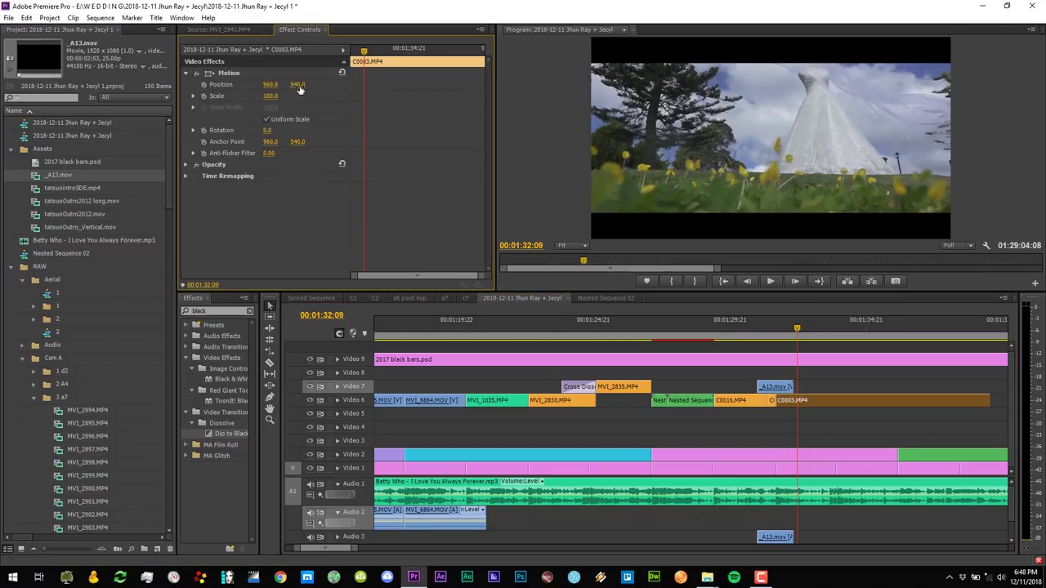
{"action": "left_click_drag", "start_coordinate": [297, 84], "coordinate": [327, 84]}
{"action": "left_click_drag", "start_coordinate": [797, 327], "coordinate": [738, 328]}
{"action": "key", "text": "space"}
{"action": "left_click", "coordinate": [845, 384]}
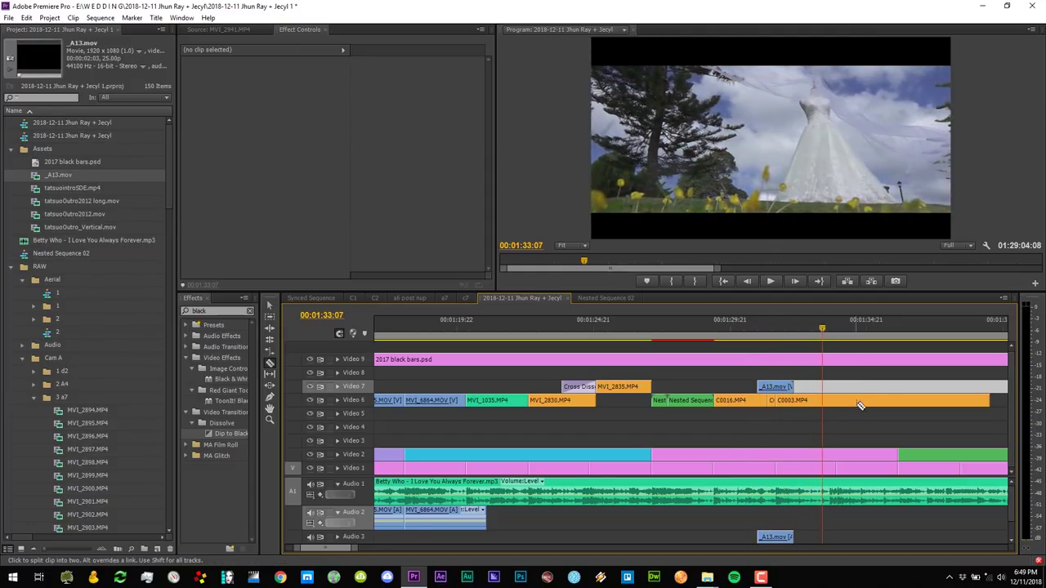
- Split C0003.MP4 and compress its first part into a short speed ramp, with the remainder following directly, and play it back
{"action": "left_click_drag", "start_coordinate": [854, 401], "coordinate": [779, 404]}
{"action": "left_click", "coordinate": [774, 328]}
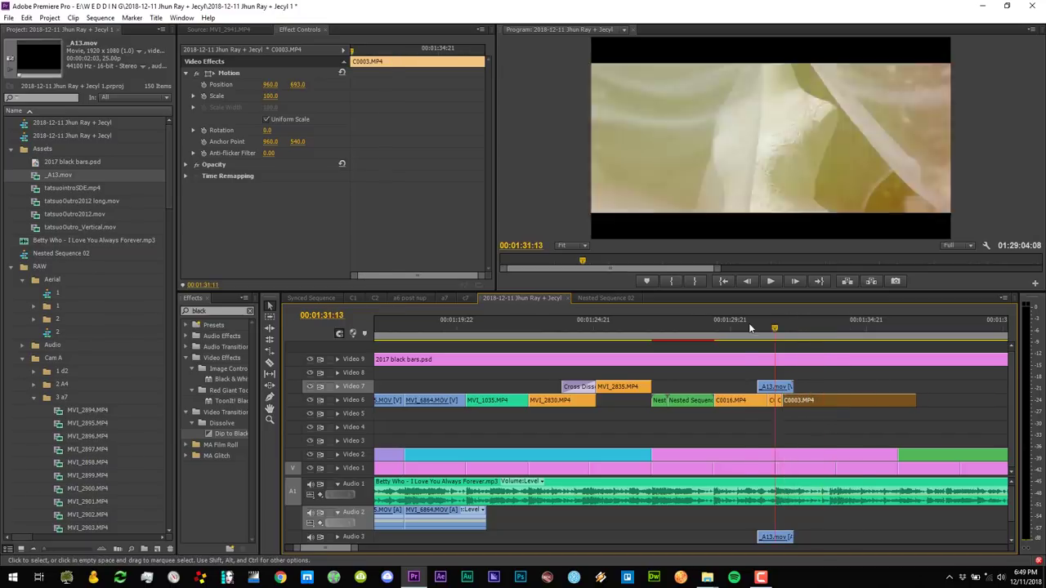
{"action": "key", "text": "space"}
{"action": "left_click", "coordinate": [827, 425]}
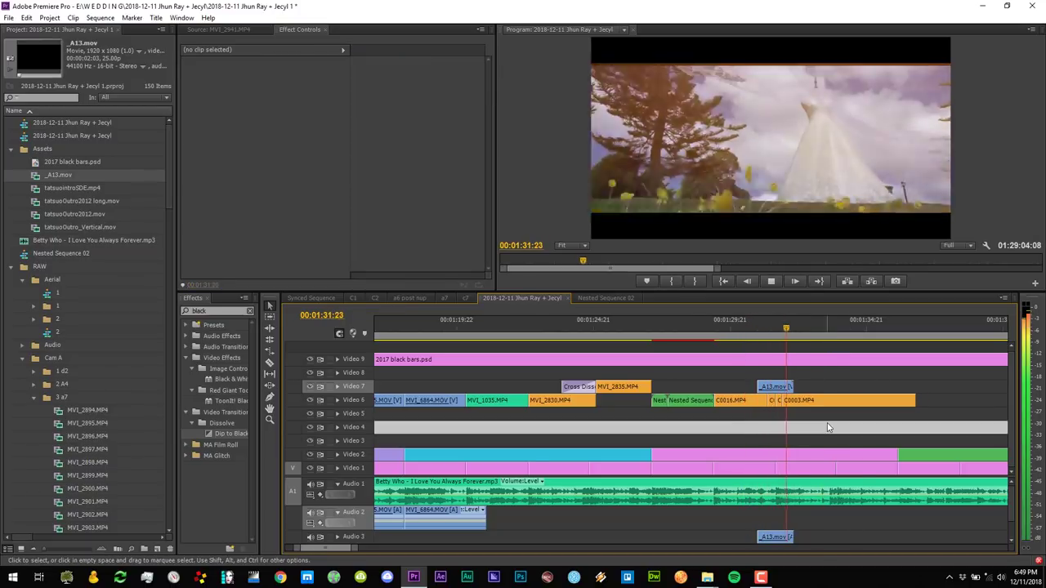
- Trim the end of C0003.MP4 to the start of the green music section on Video 2 and save the project
{"action": "key", "text": "minus"}
{"action": "key", "text": "c"}
{"action": "left_click", "coordinate": [796, 400]}
{"action": "key", "text": "v"}
{"action": "left_click", "coordinate": [799, 400]}
{"action": "key", "text": "Delete"}
{"action": "left_click", "coordinate": [856, 406]}
{"action": "key", "text": "Delete"}
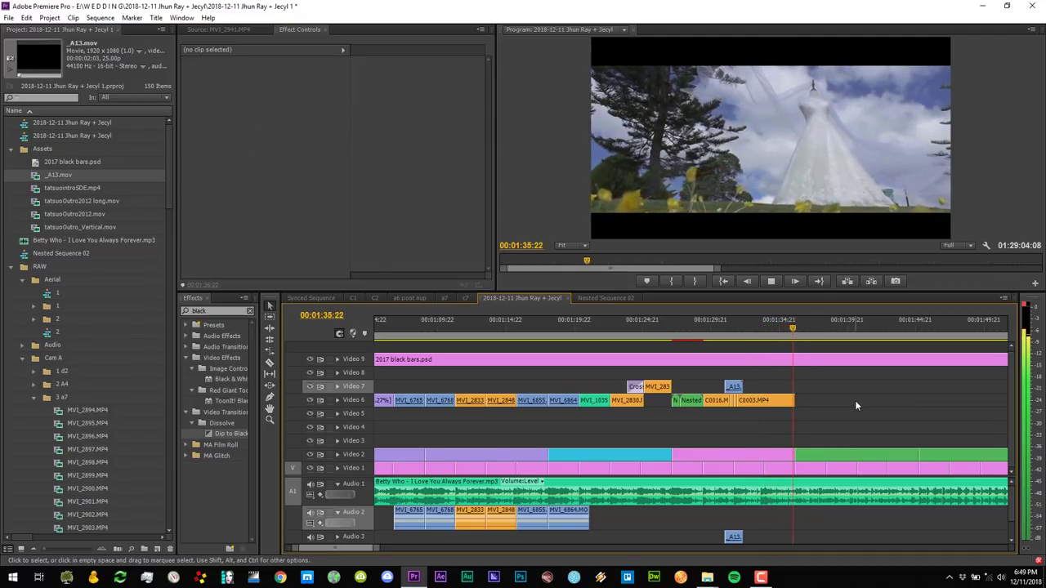
{"action": "key", "text": "minus"}
{"action": "key", "text": "ctrl+s"}
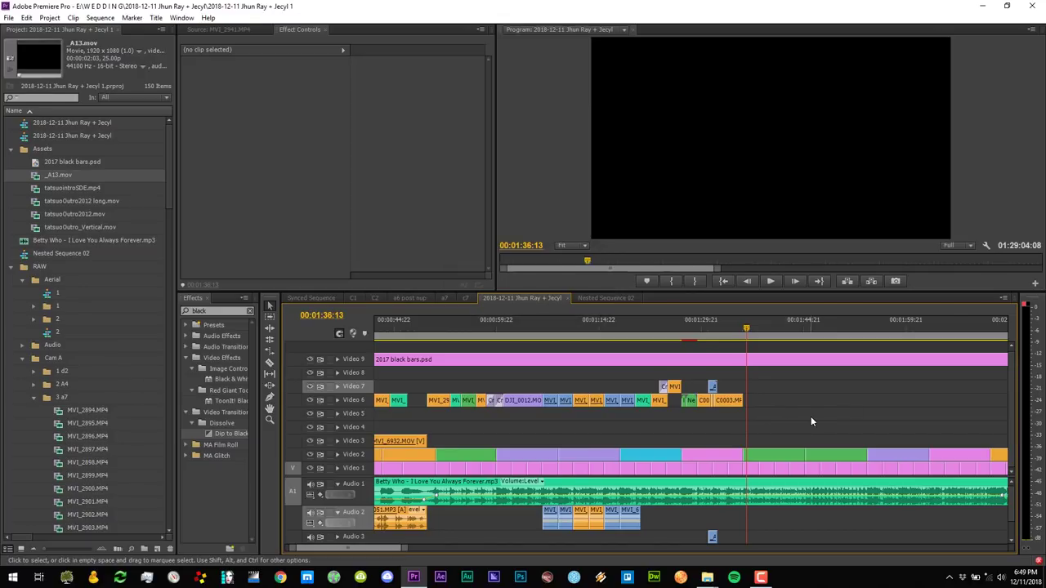
- Copy the first group of orange MVI_2988, MVI_6934, MVI_1296 and ZOOM0051 clips at about 00:38:23 in Synced Sequence and return to the main edit
{"action": "key", "text": "minus"}
{"action": "key", "text": "minus"}
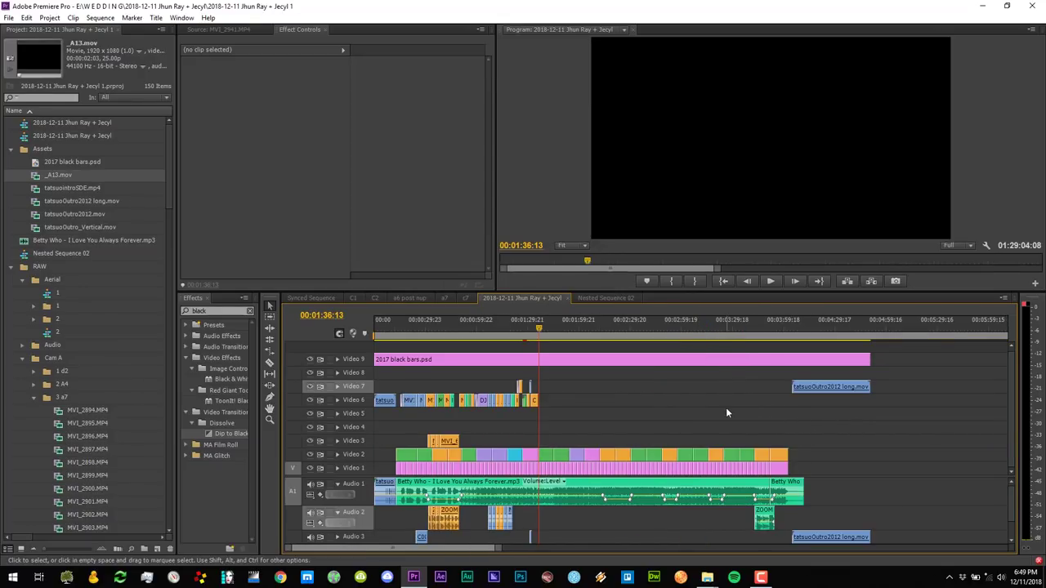
{"action": "left_click", "coordinate": [588, 300]}
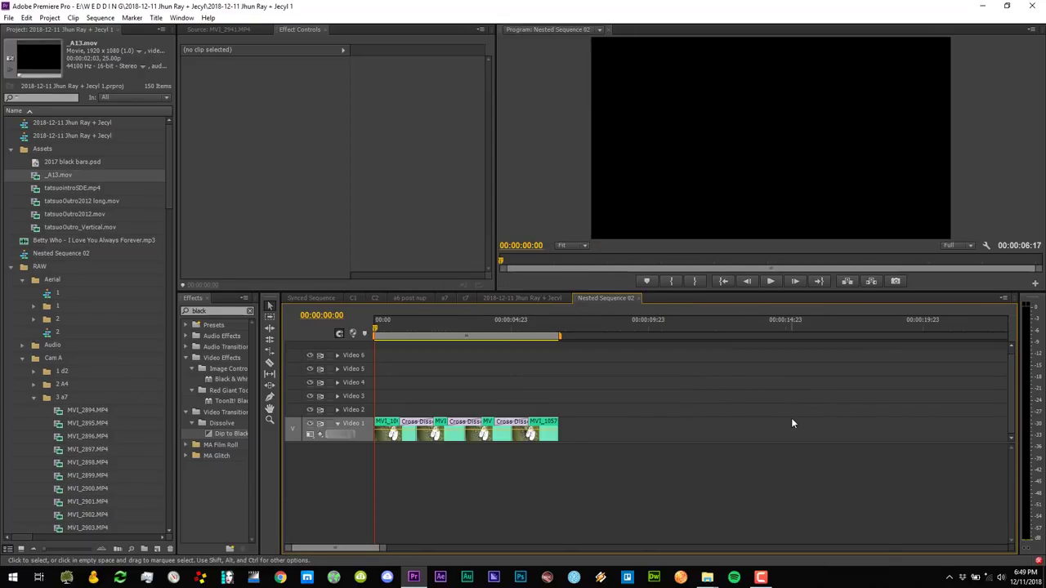
{"action": "left_click", "coordinate": [640, 298]}
{"action": "left_click", "coordinate": [331, 300]}
{"action": "left_click", "coordinate": [311, 298]}
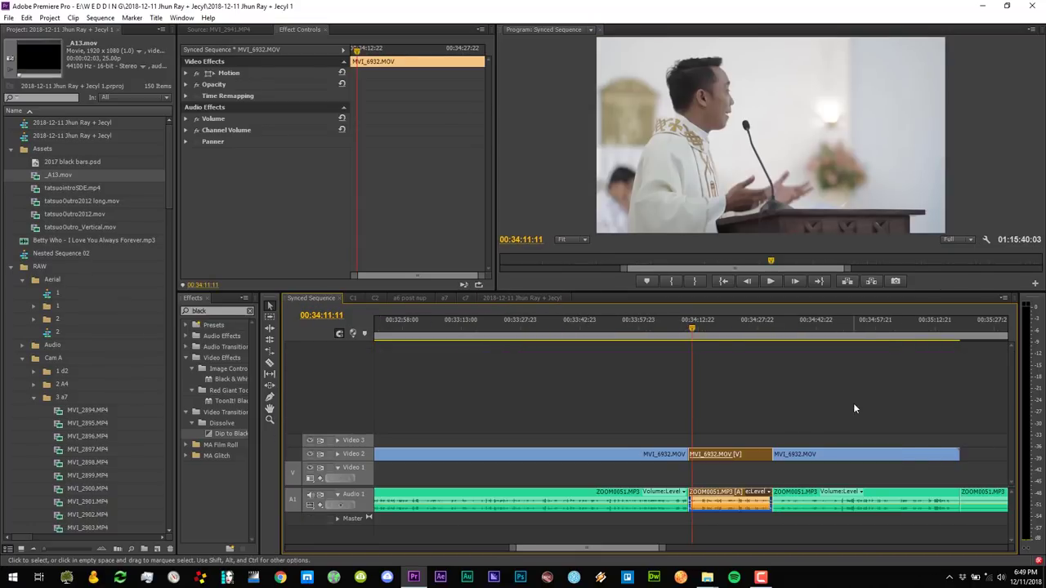
{"action": "left_click", "coordinate": [815, 335]}
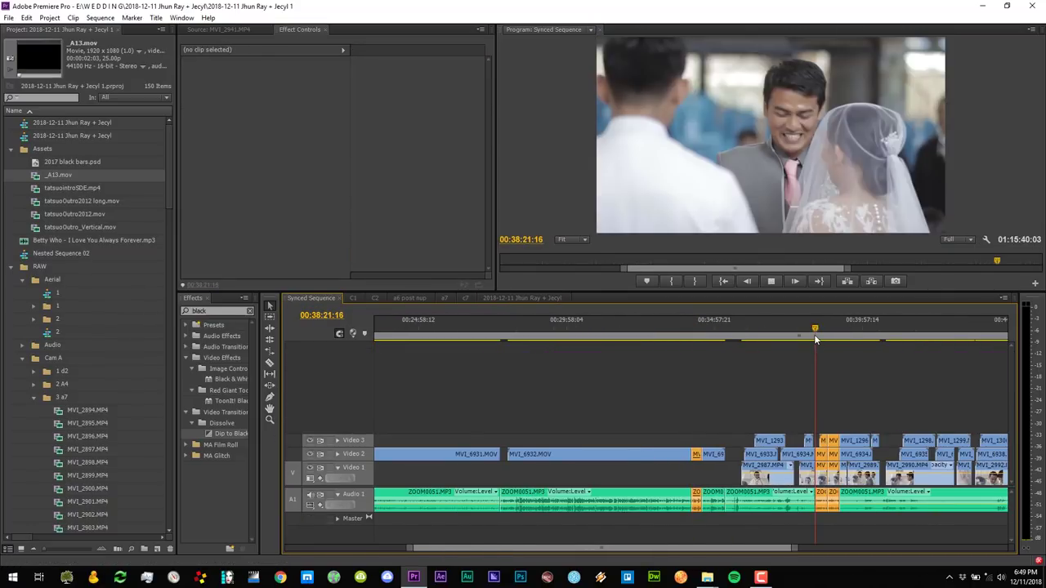
{"action": "key", "text": "equal"}
{"action": "key", "text": "equal"}
{"action": "key", "text": "space"}
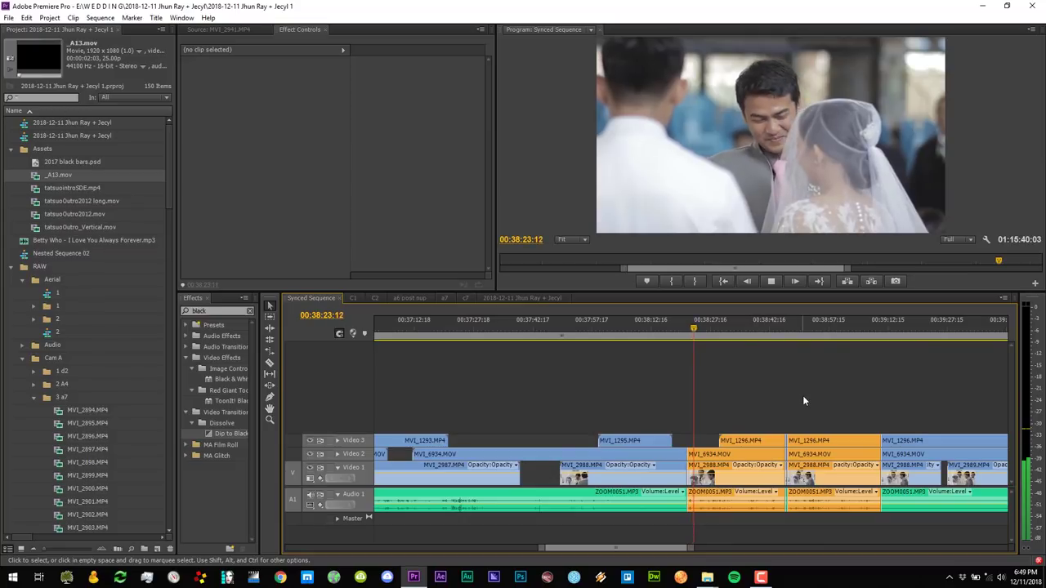
{"action": "left_click_drag", "start_coordinate": [738, 402], "coordinate": [745, 515]}
{"action": "left_click", "coordinate": [521, 297]}
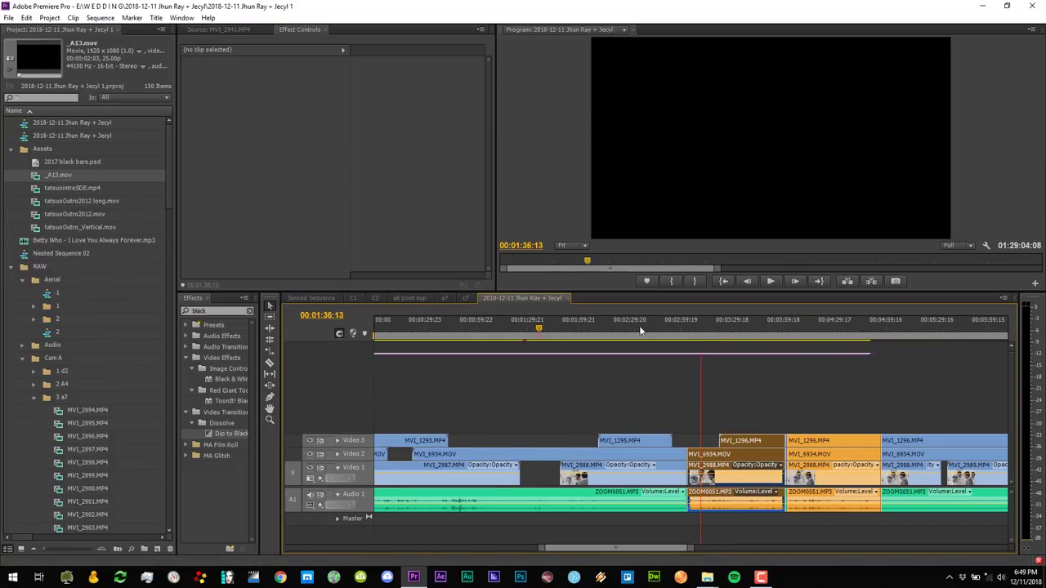
{"action": "left_click", "coordinate": [815, 332]}
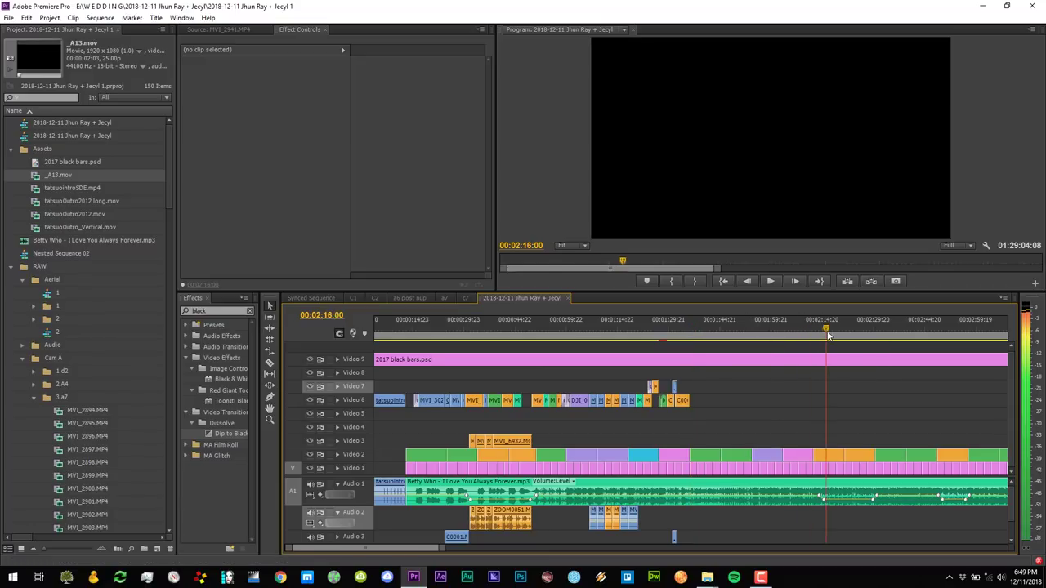
{"action": "key", "text": "ctrl+v"}
{"action": "key", "text": "equal"}
{"action": "key", "text": "ctrl+z"}
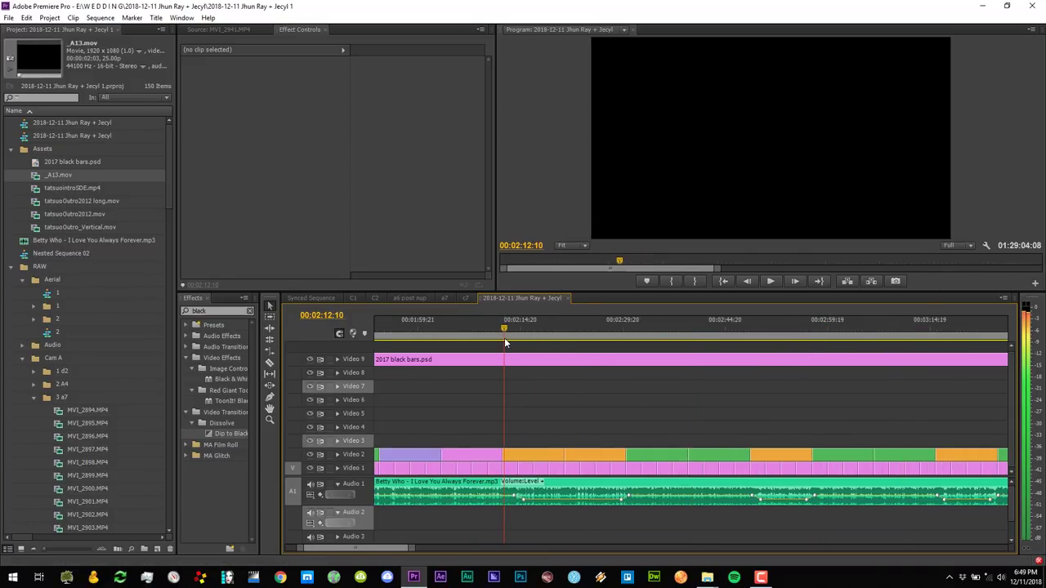
- Paste the copied ceremony clips at 00:02:12:10 and raise the audio gain of ZOOM0051.MP3
{"action": "key", "text": "ctrl+v"}
{"action": "key", "text": "minus"}
{"action": "left_click", "coordinate": [651, 524]}
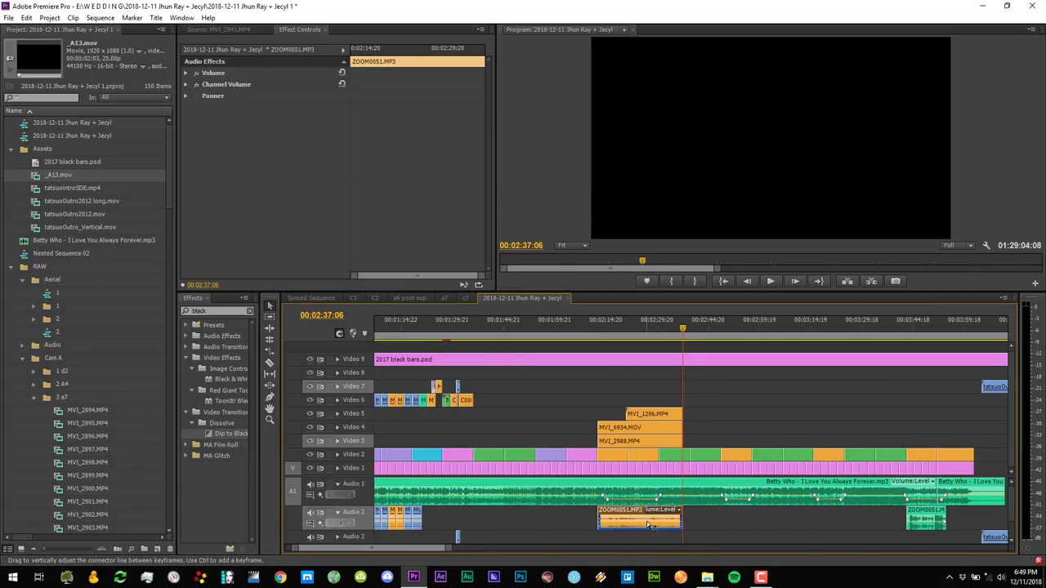
{"action": "key", "text": "g"}
{"action": "key", "text": "Return"}
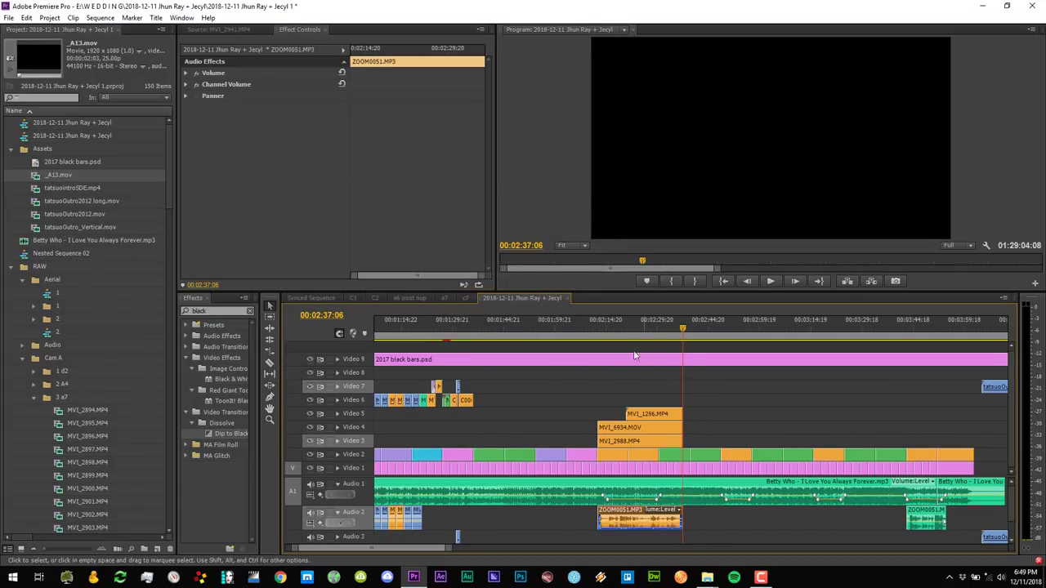
- Split MVI_6934.MOV, MVI_2988.MP4 and the ZOOM0051.MP3 audio at 00:02:15:11
{"action": "left_click", "coordinate": [603, 326]}
{"action": "key", "text": "equal"}
{"action": "key", "text": "equal"}
{"action": "key", "text": "equal"}
{"action": "left_click", "coordinate": [790, 394]}
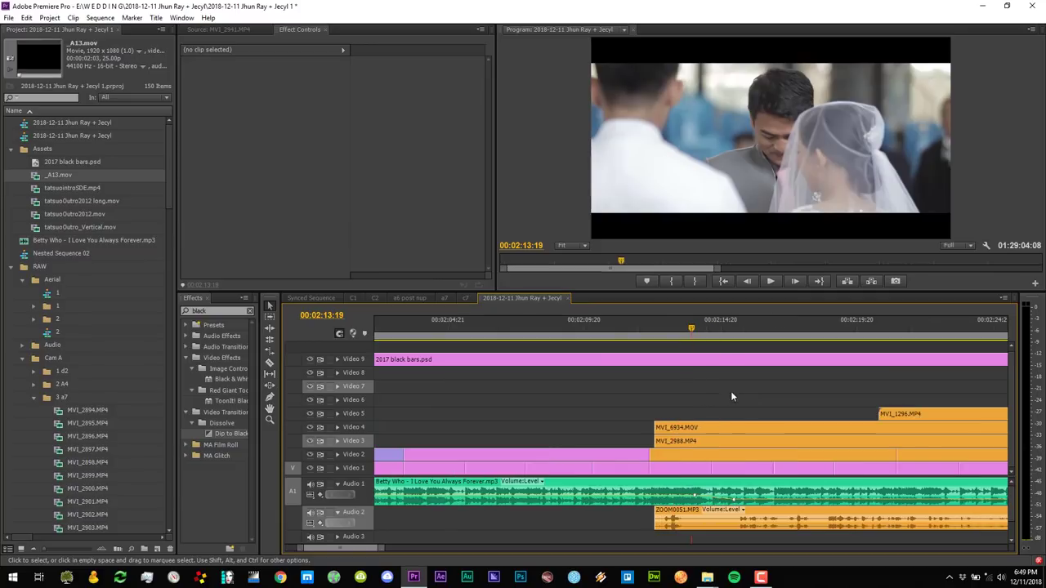
{"action": "left_click_drag", "start_coordinate": [692, 331], "coordinate": [738, 333]}
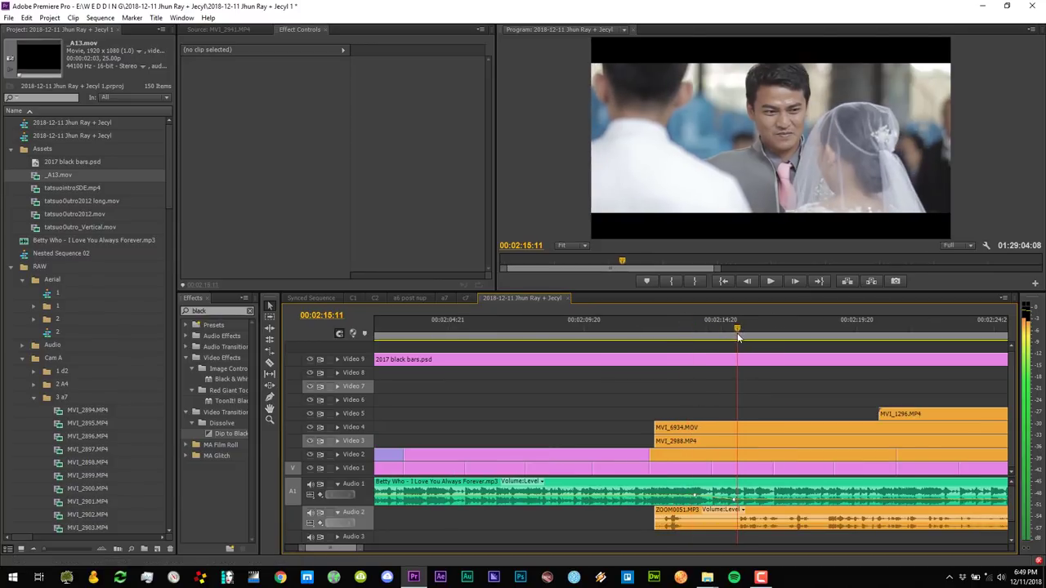
{"action": "key", "text": "c"}
{"action": "left_click_drag", "start_coordinate": [806, 398], "coordinate": [913, 445]}
{"action": "key", "text": "equal"}
{"action": "left_click", "coordinate": [755, 415]}
{"action": "key", "text": "minus"}
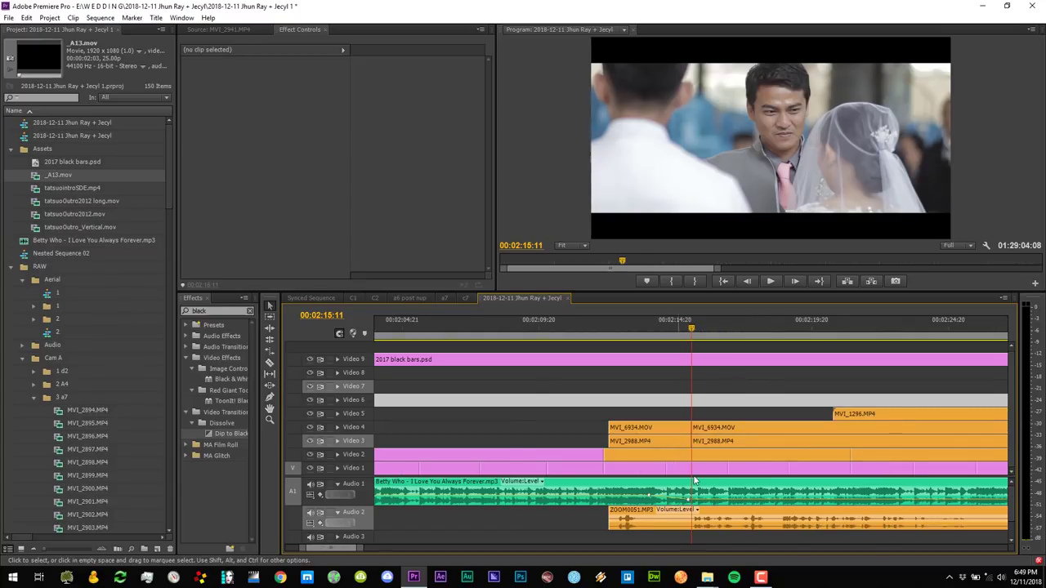
{"action": "left_click", "coordinate": [694, 520]}
- Link MVI_2988.MP4 with the ZOOM0051.MP3 audio for the parts on each side of the split
{"action": "key", "text": "v"}
{"action": "left_click", "coordinate": [715, 510]}
{"action": "left_click", "coordinate": [725, 445], "text": "shift"}
{"action": "key", "text": "ctrl+l"}
{"action": "left_click", "coordinate": [660, 454]}
{"action": "left_click", "coordinate": [663, 445]}
{"action": "left_click", "coordinate": [659, 527], "text": "shift"}
{"action": "key", "text": "ctrl+l"}
- Move all ceremony clips after the split about two seconds earlier, overwriting the end of the first part
{"action": "key", "text": "minus"}
{"action": "left_click_drag", "start_coordinate": [734, 380], "coordinate": [786, 443]}
{"action": "key", "text": "equal"}
{"action": "key", "text": "equal"}
{"action": "left_click_drag", "start_coordinate": [729, 427], "coordinate": [630, 430]}
{"action": "left_click", "coordinate": [712, 395]}
- Split the ceremony clips and their audio just before 00:02:17:00 and move everything after the split about half a second earlier
{"action": "left_click_drag", "start_coordinate": [692, 330], "coordinate": [553, 349]}
{"action": "key", "text": "space"}
{"action": "key", "text": "minus"}
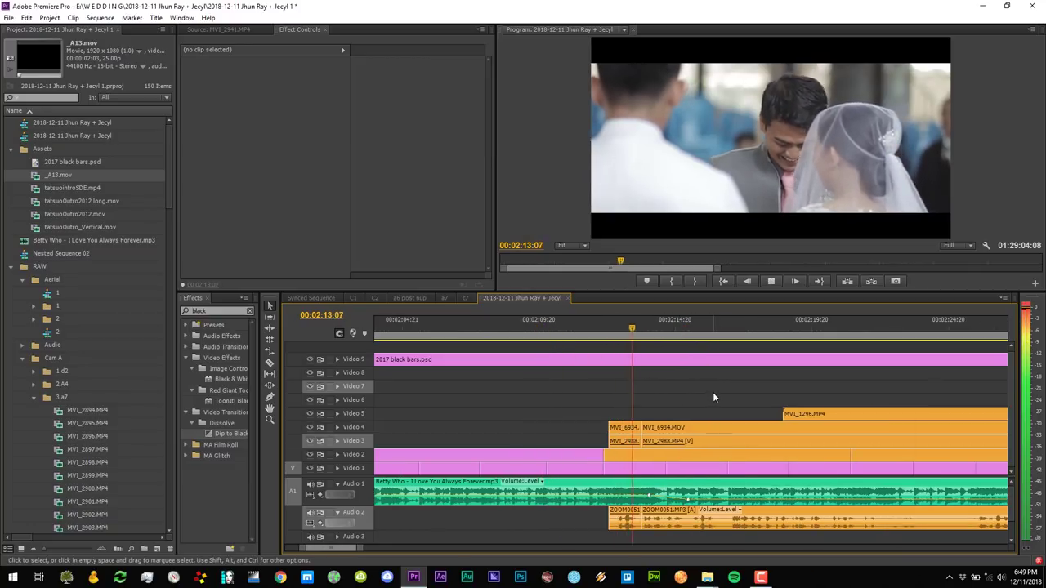
{"action": "key", "text": "equal"}
{"action": "key", "text": "equal"}
{"action": "key", "text": "equal"}
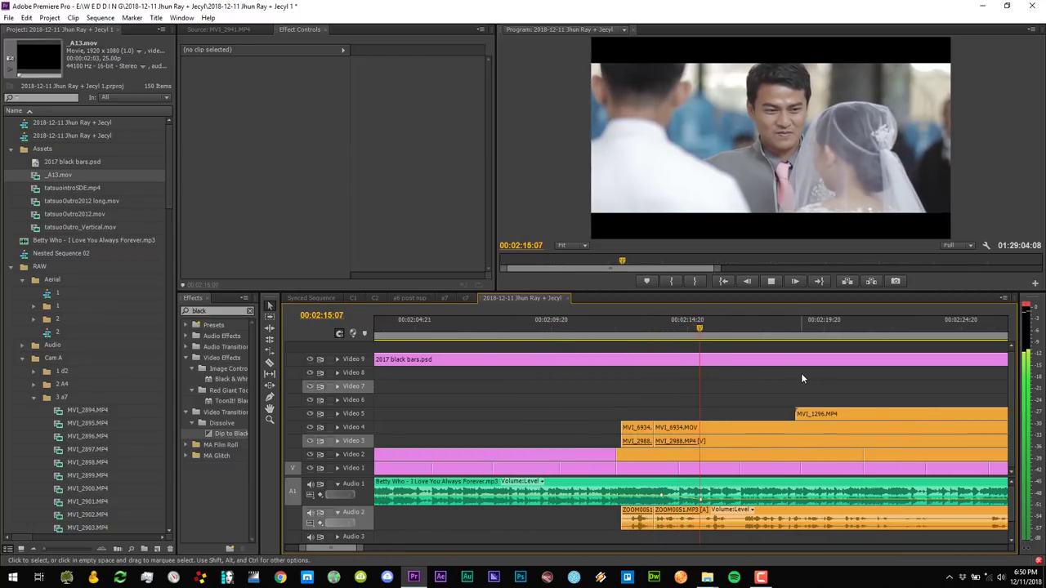
{"action": "key", "text": "c"}
{"action": "key", "text": "space"}
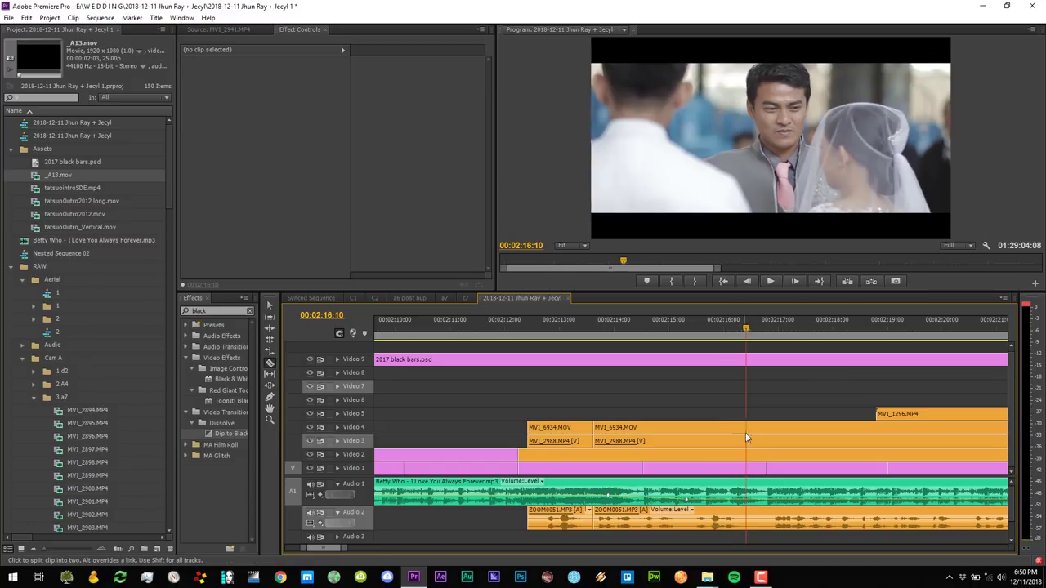
{"action": "left_click_drag", "start_coordinate": [750, 335], "coordinate": [773, 330]}
{"action": "key", "text": "v"}
{"action": "left_click_drag", "start_coordinate": [898, 391], "coordinate": [808, 439]}
{"action": "left_click_drag", "start_coordinate": [879, 428], "coordinate": [874, 414]}
- Split all ceremony clips at about 00:02:23:15, then move the front part to 00:02:19:03 and the remainder beyond 00:02:40
{"action": "key", "text": "minus"}
{"action": "key", "text": "minus"}
{"action": "left_click", "coordinate": [896, 387]}
{"action": "key", "text": "space"}
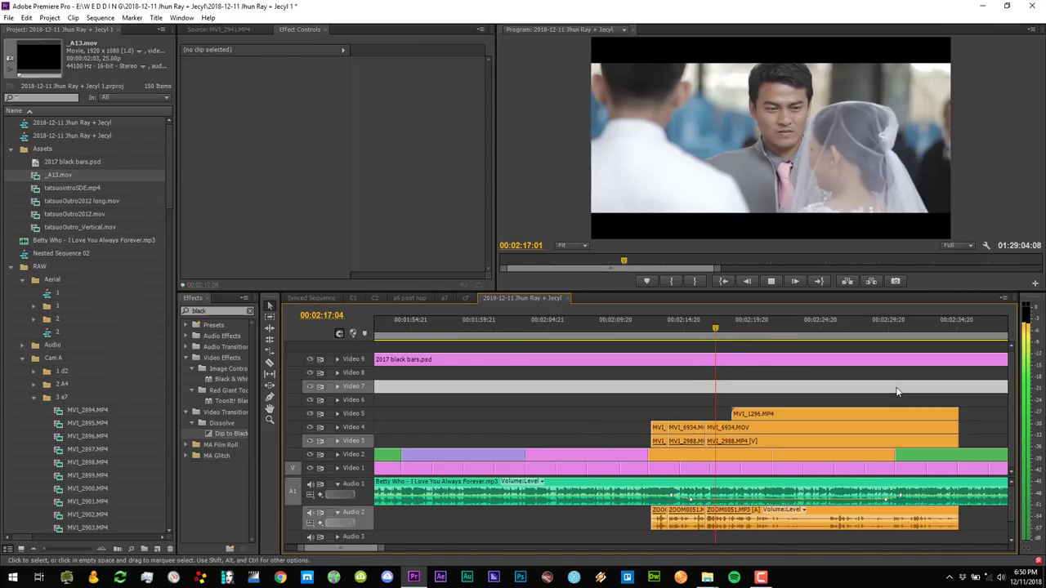
{"action": "left_click", "coordinate": [852, 388]}
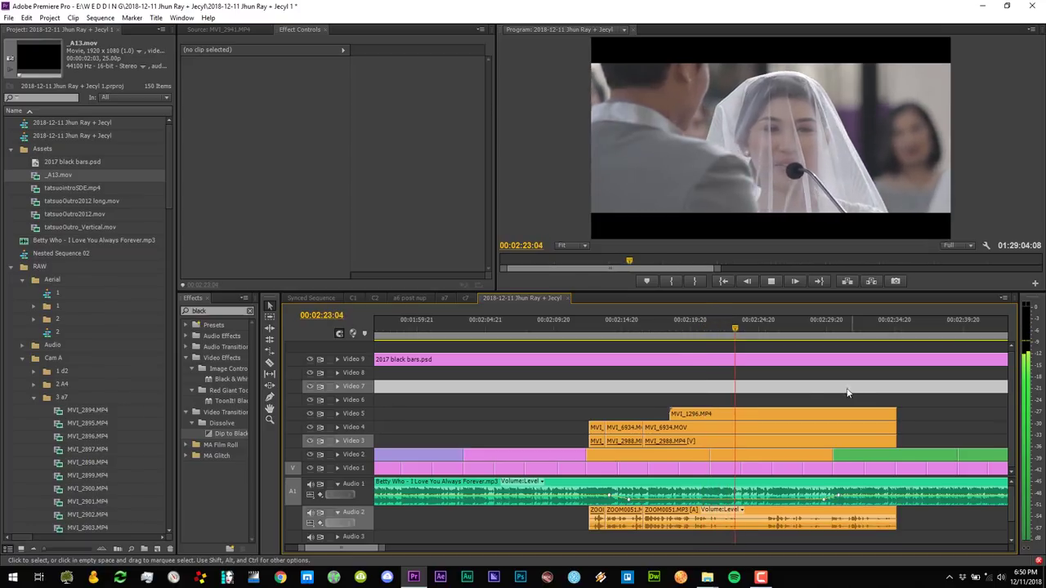
{"action": "key", "text": "space"}
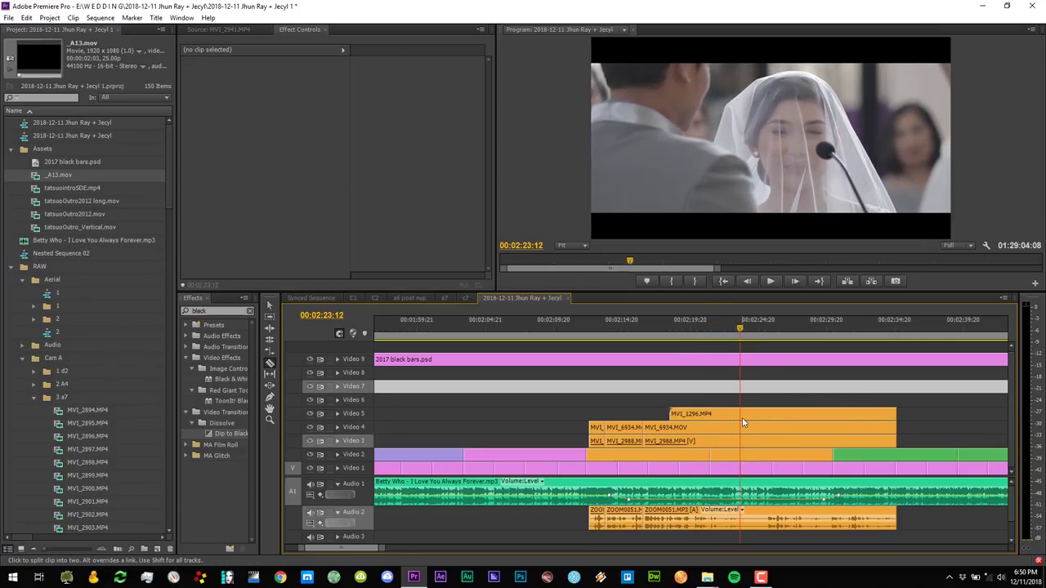
{"action": "left_click", "coordinate": [743, 439]}
{"action": "key", "text": "minus"}
{"action": "key", "text": "v"}
{"action": "left_click_drag", "start_coordinate": [749, 399], "coordinate": [745, 448]}
- Park the remaining ceremony clips and their audio in the empty area after the tatsuoOutro2012 long.mov outro
{"action": "key", "text": "space"}
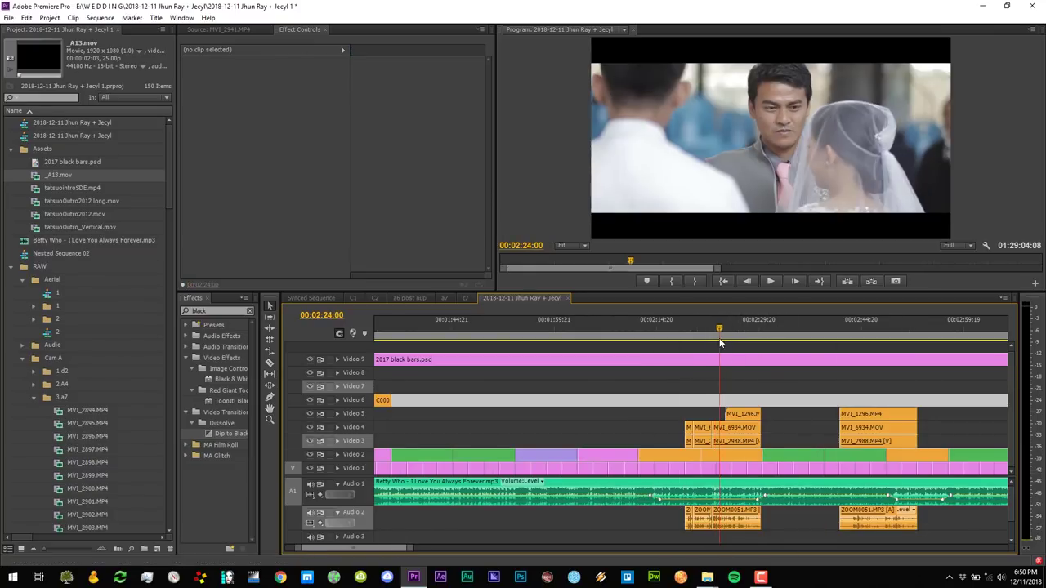
{"action": "key", "text": "equal"}
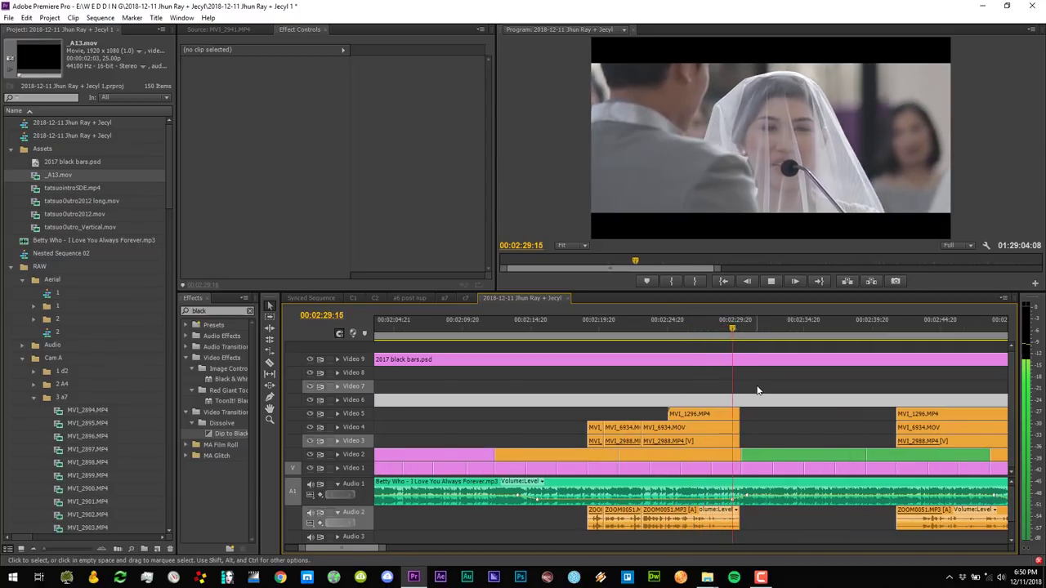
{"action": "key", "text": "minus"}
{"action": "key", "text": "minus"}
{"action": "key", "text": "space"}
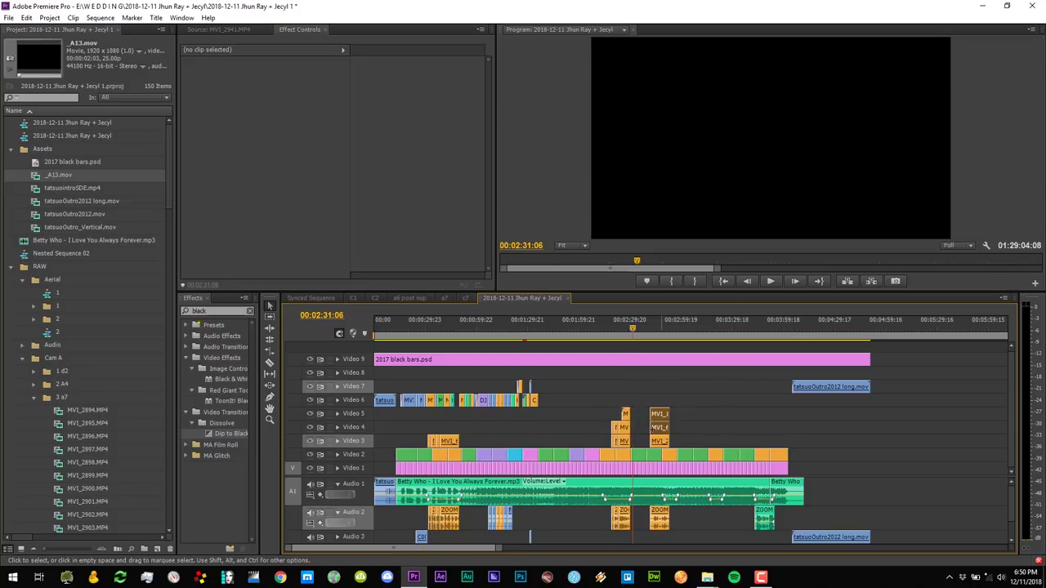
{"action": "left_click_drag", "start_coordinate": [660, 416], "coordinate": [918, 416]}
{"action": "key", "text": "equal"}
{"action": "key", "text": "equal"}
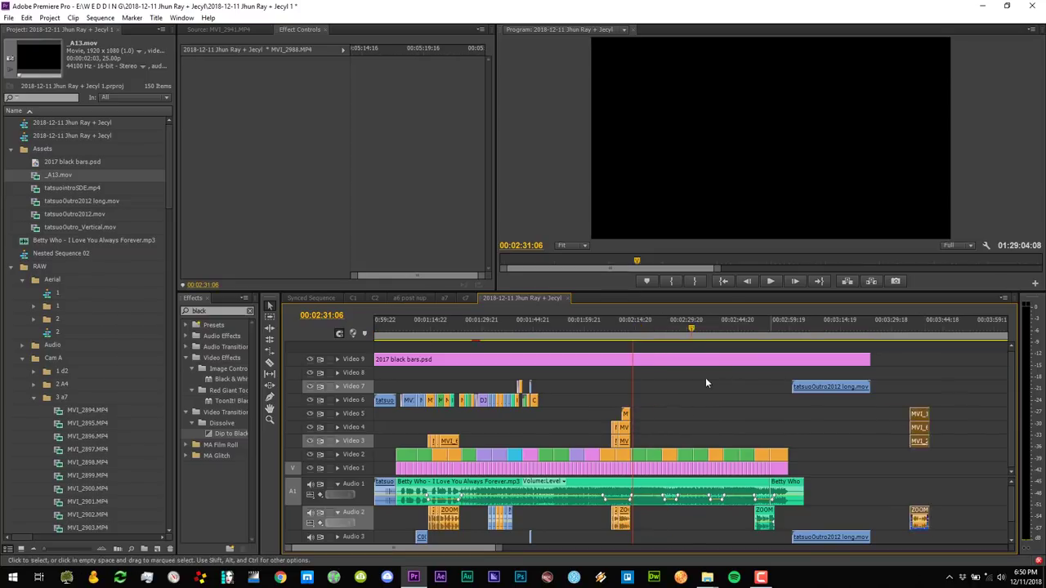
- Move the music's two fade-down volume keyframes to the start of the ceremony clips at about 00:02:19:03
{"action": "left_click", "coordinate": [600, 329]}
{"action": "key", "text": "equal"}
{"action": "key", "text": "space"}
{"action": "left_click", "coordinate": [756, 402]}
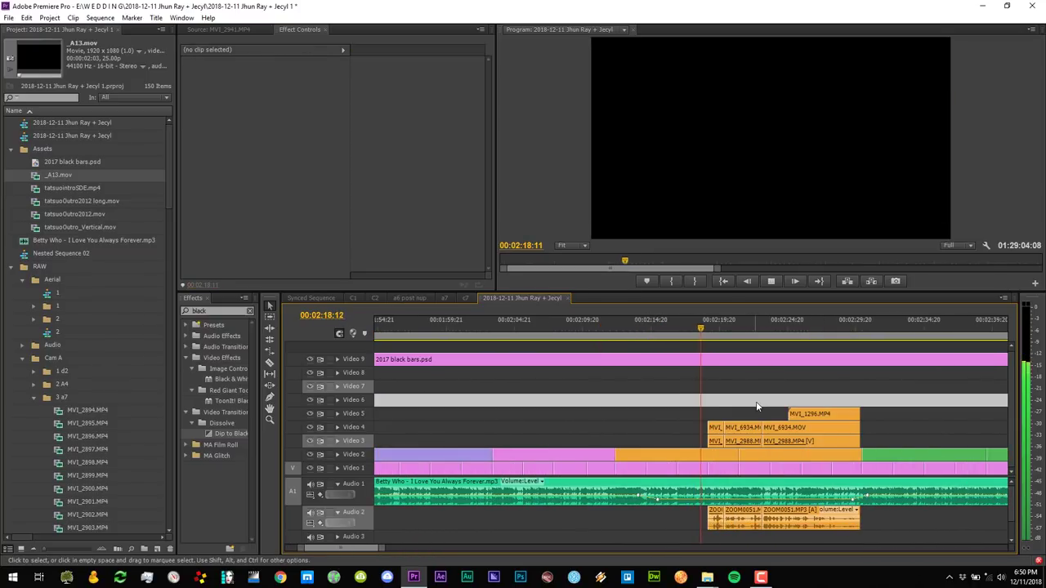
{"action": "left_click_drag", "start_coordinate": [714, 333], "coordinate": [708, 333]}
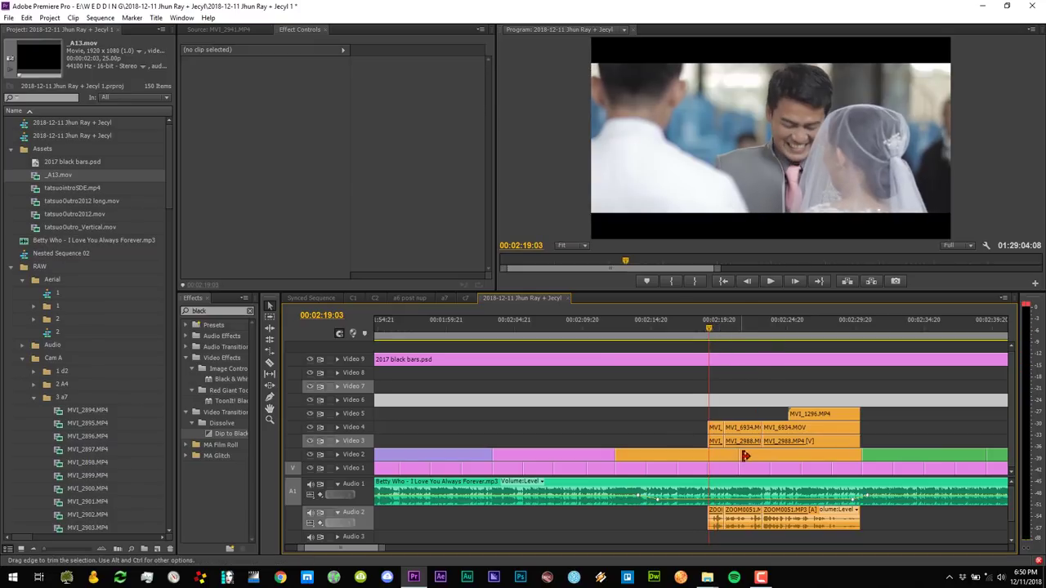
{"action": "left_click", "coordinate": [733, 490]}
{"action": "left_click", "coordinate": [434, 153]}
{"action": "key", "text": "="}
{"action": "key", "text": "="}
{"action": "left_click", "coordinate": [193, 74]}
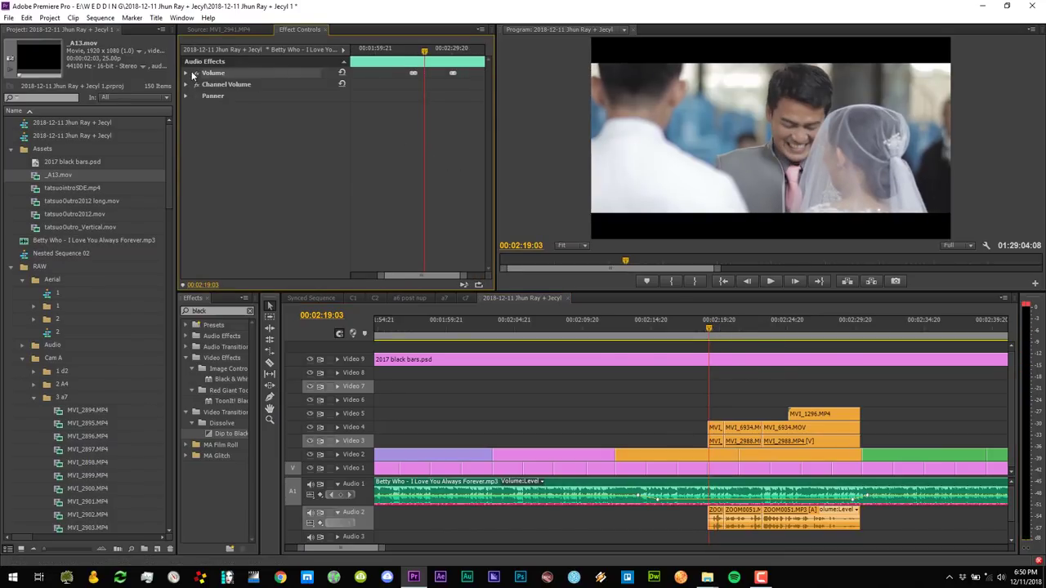
{"action": "left_click", "coordinate": [186, 73]}
{"action": "key", "text": "="}
{"action": "key", "text": "="}
{"action": "mouse_move", "coordinate": [431, 81]}
{"action": "left_mouse_down"}
{"action": "mouse_move", "coordinate": [351, 111]}
{"action": "mouse_move", "coordinate": [435, 100]}
{"action": "left_mouse_up"}
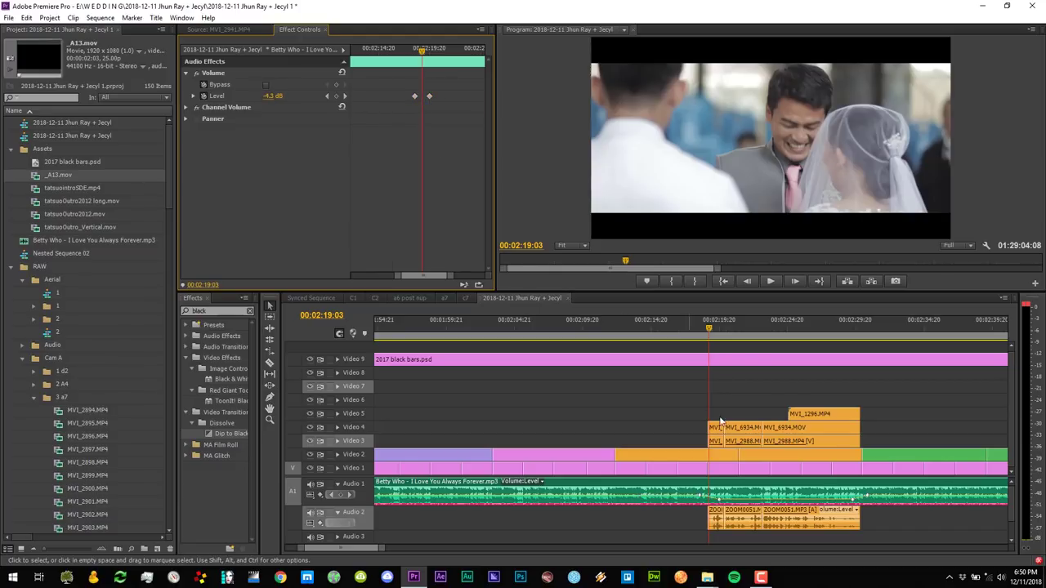
- Play back the music fade, expand the Video 3 and Video 4 tracks to show clip thumbnails, and save the project
{"action": "left_click_drag", "start_coordinate": [711, 336], "coordinate": [682, 333]}
{"action": "key", "text": "space"}
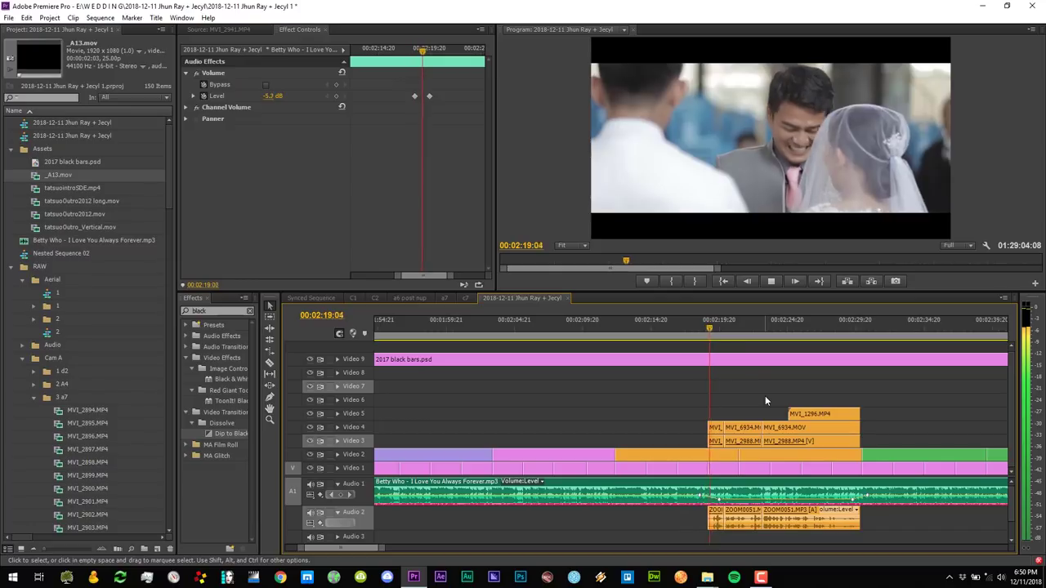
{"action": "left_click", "coordinate": [772, 394]}
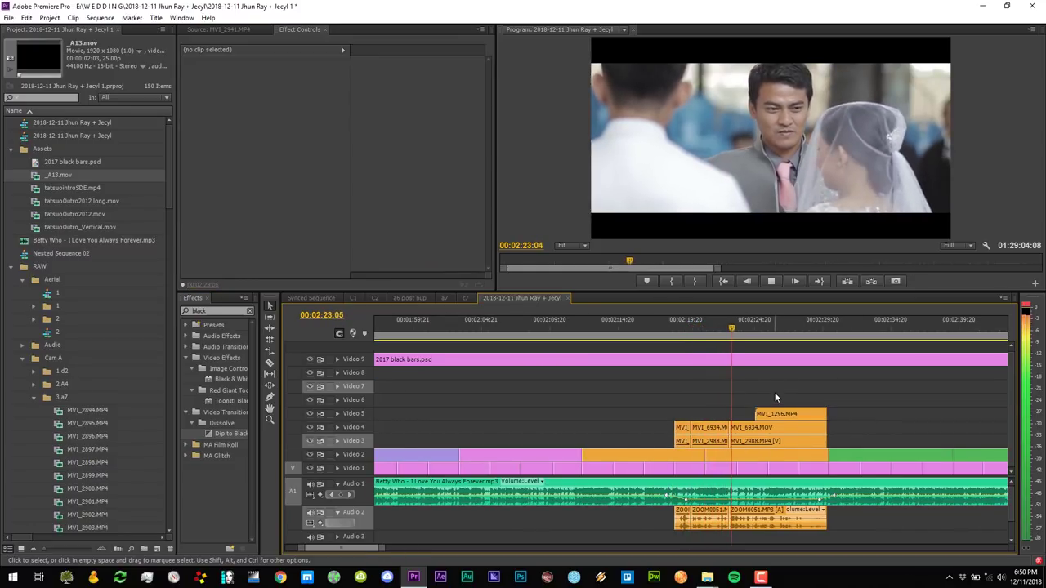
{"action": "left_click", "coordinate": [338, 440]}
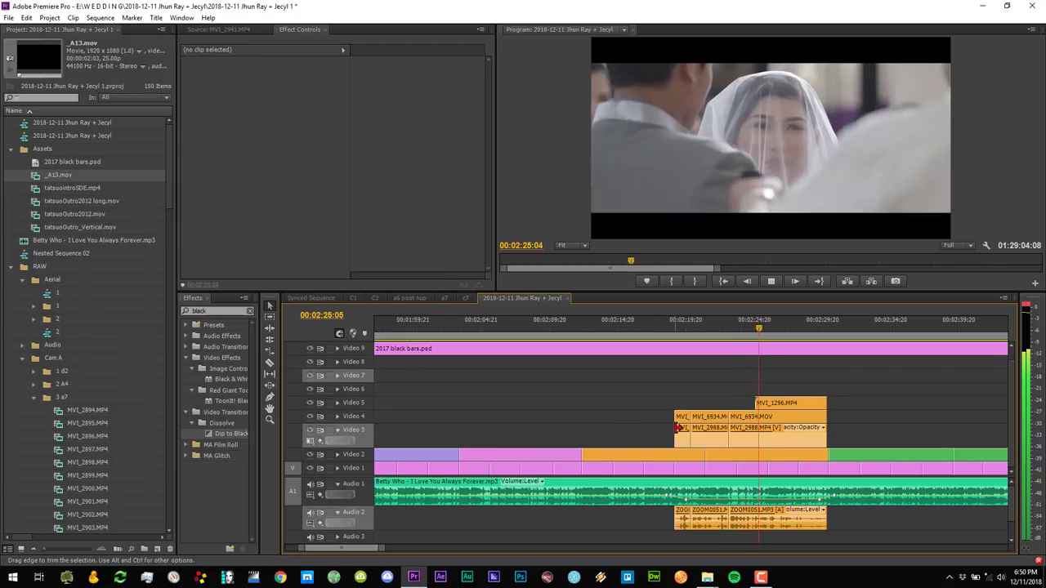
{"action": "key", "text": "space"}
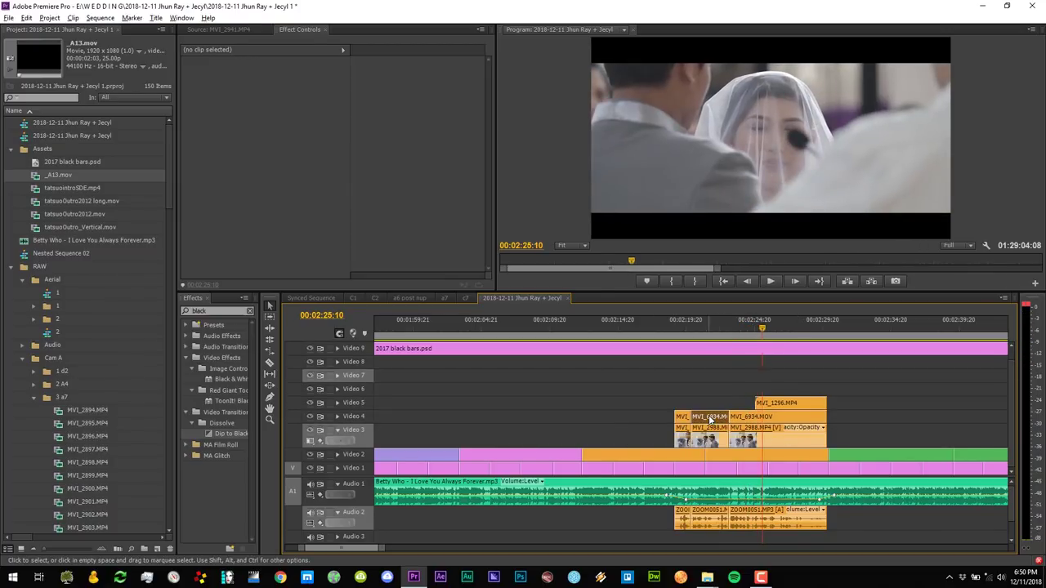
{"action": "left_click", "coordinate": [711, 418]}
{"action": "key", "text": "ctrl+s"}
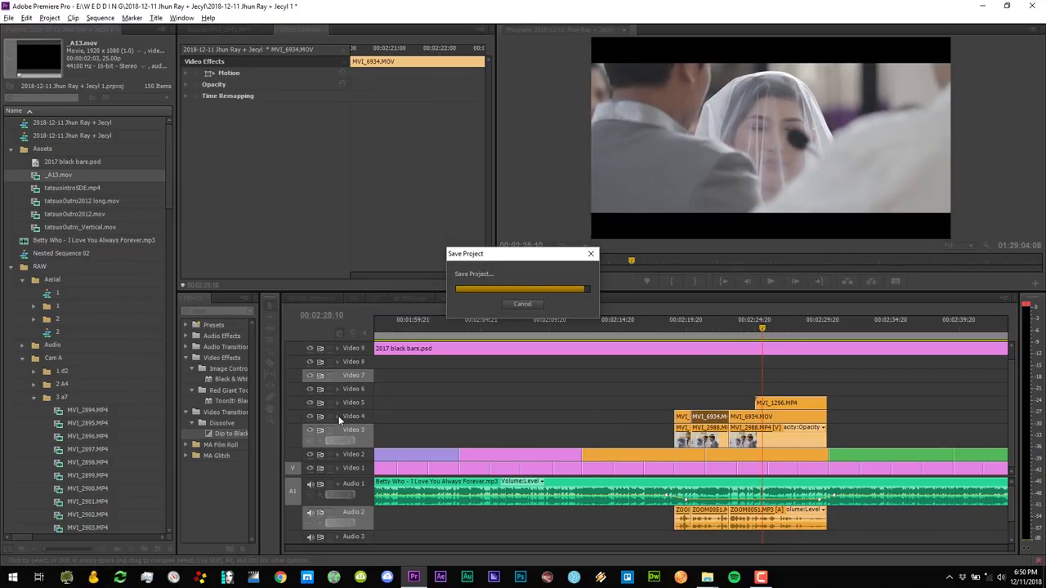
{"action": "left_click", "coordinate": [338, 416]}
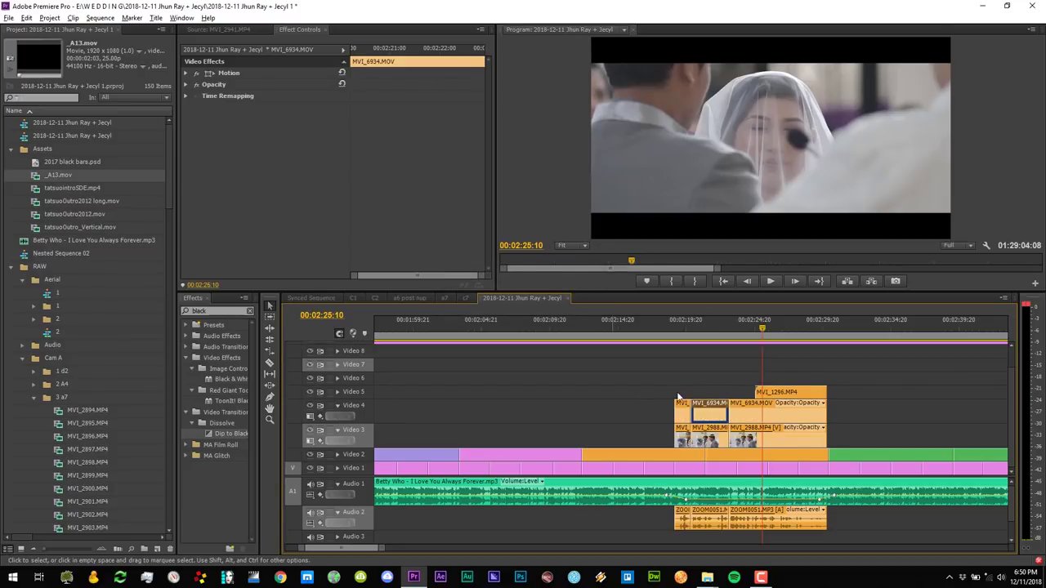
{"action": "left_click", "coordinate": [747, 416]}
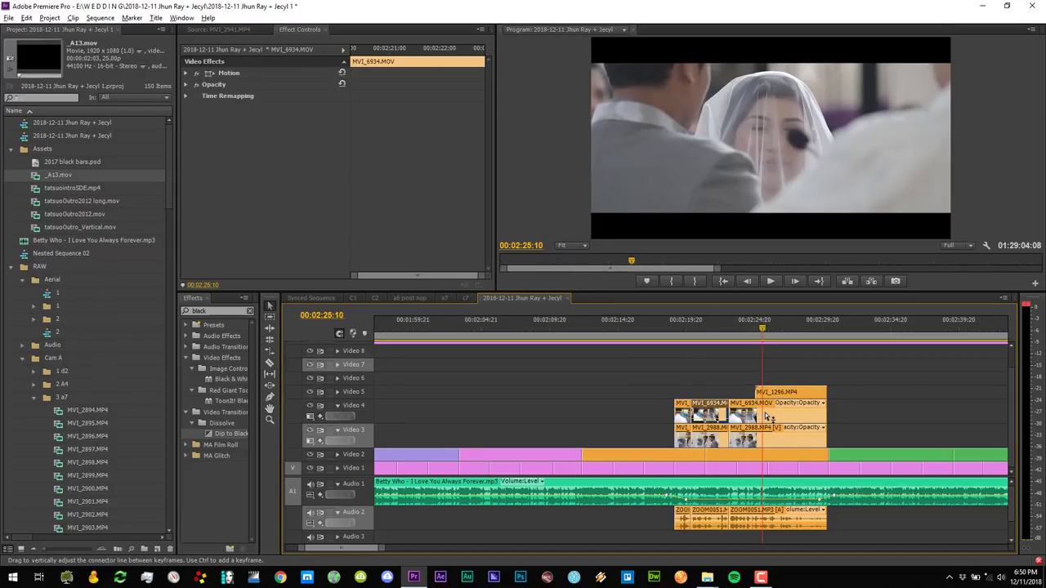
- Review the ceremony section from its start and split MVI_6934.MOV on Video 4 where MVI_1296.MP4 begins
{"action": "left_click", "coordinate": [685, 415]}
{"action": "left_click_drag", "start_coordinate": [684, 327], "coordinate": [662, 329]}
{"action": "key", "text": "space"}
{"action": "left_click", "coordinate": [626, 397]}
{"action": "key", "text": "l"}
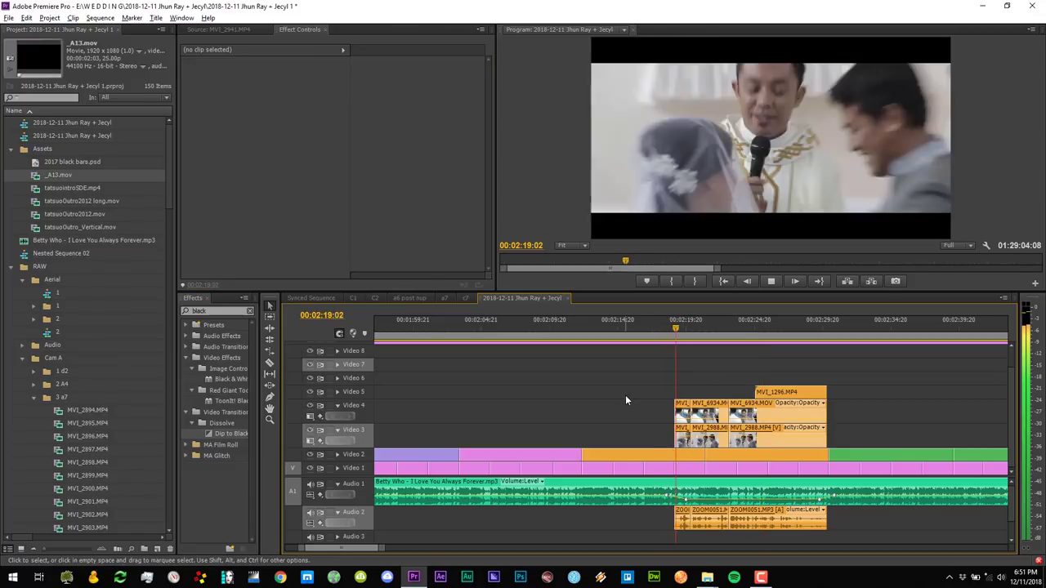
{"action": "key", "text": "="}
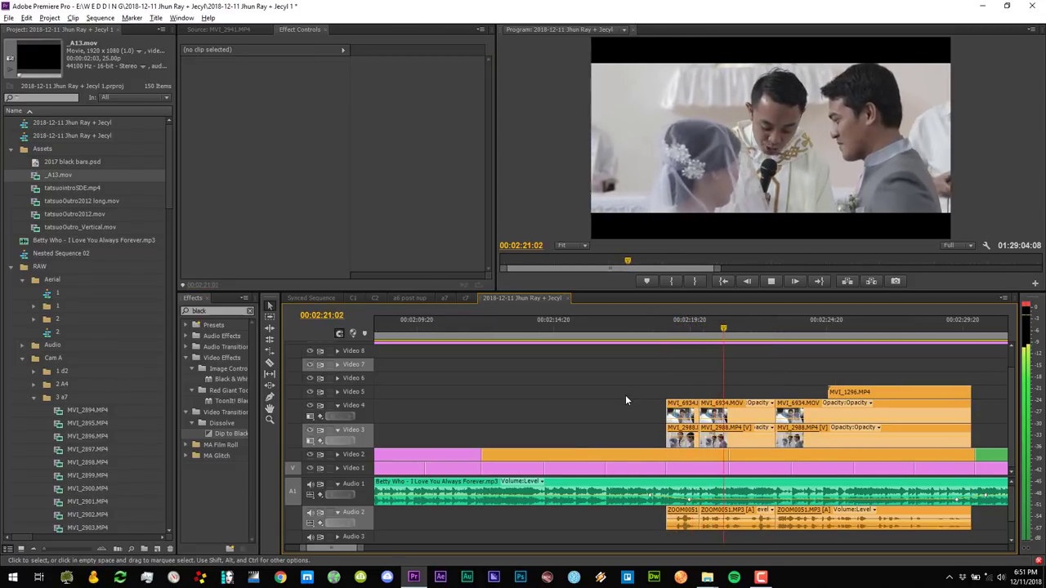
{"action": "key", "text": "k"}
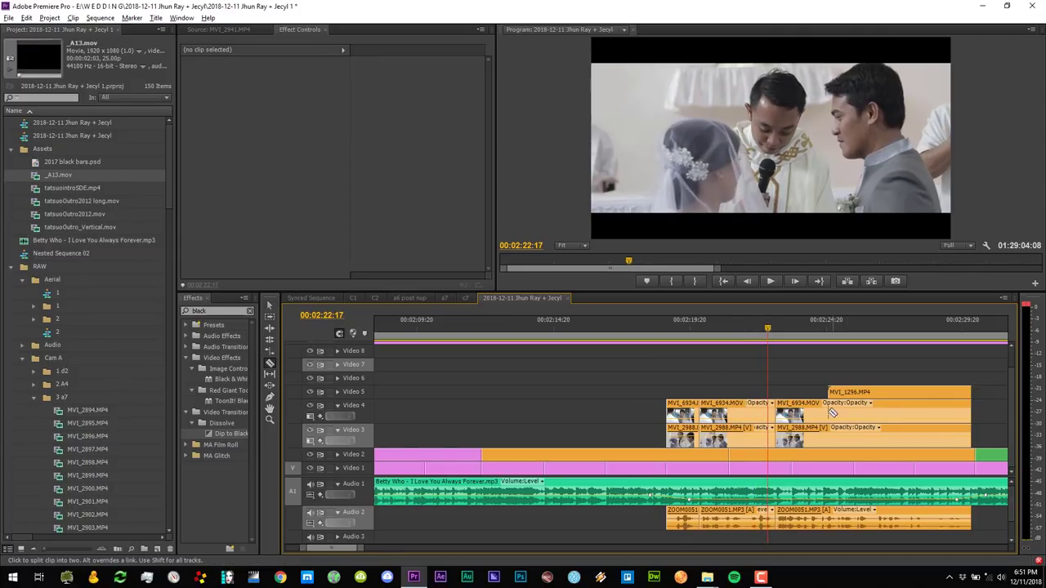
{"action": "left_click", "coordinate": [806, 418]}
{"action": "left_click", "coordinate": [813, 370]}
{"action": "key", "text": "l"}
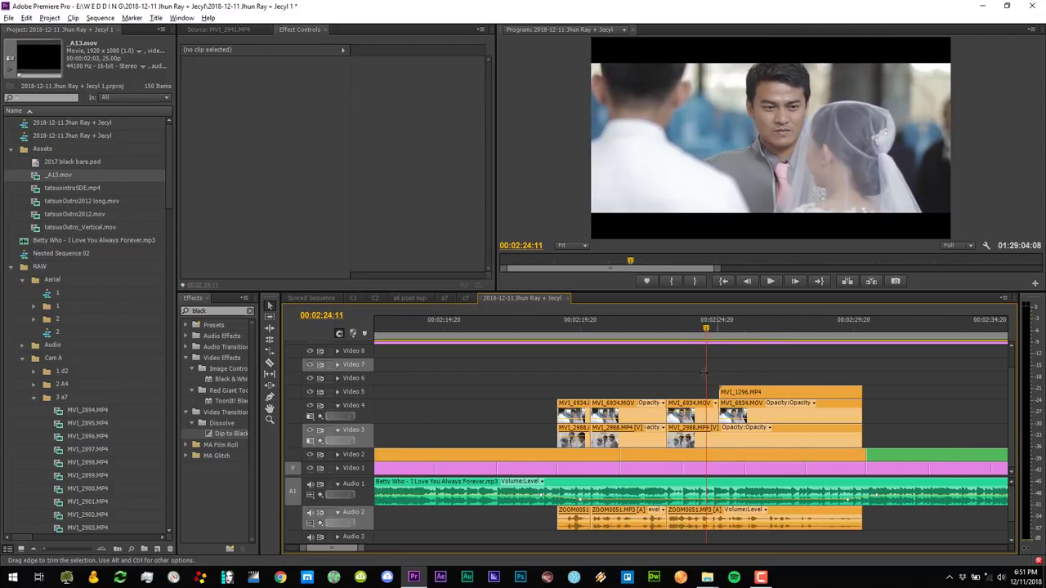
- Split the Video 4 MVI_6934.MOV pieces at 00:02:21:10 and about 00:02:24:07, and delete the second piece's part before 00:02:21:10
{"action": "left_click", "coordinate": [596, 325]}
{"action": "left_click", "coordinate": [617, 417]}
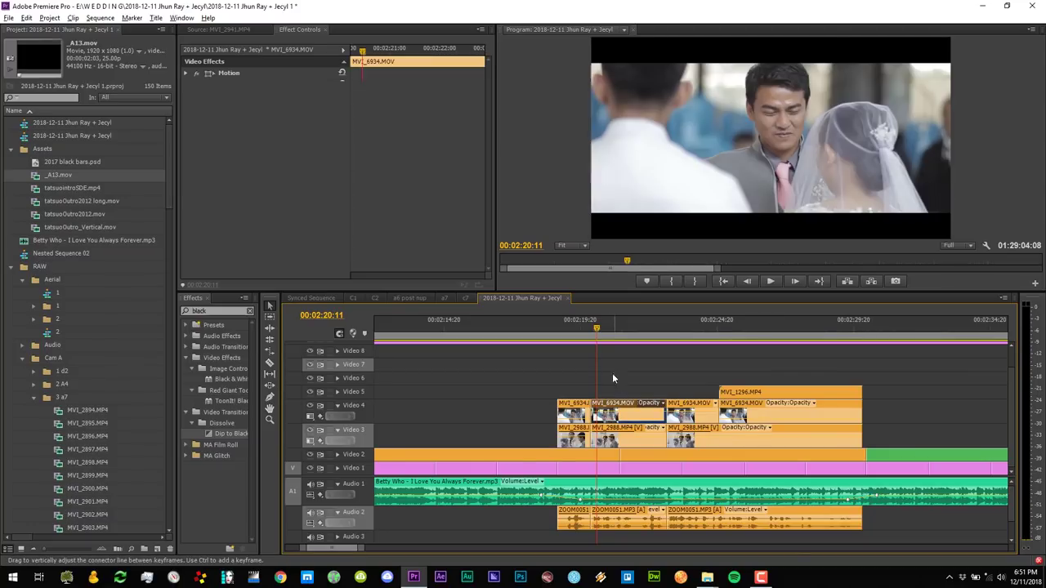
{"action": "left_click", "coordinate": [626, 319]}
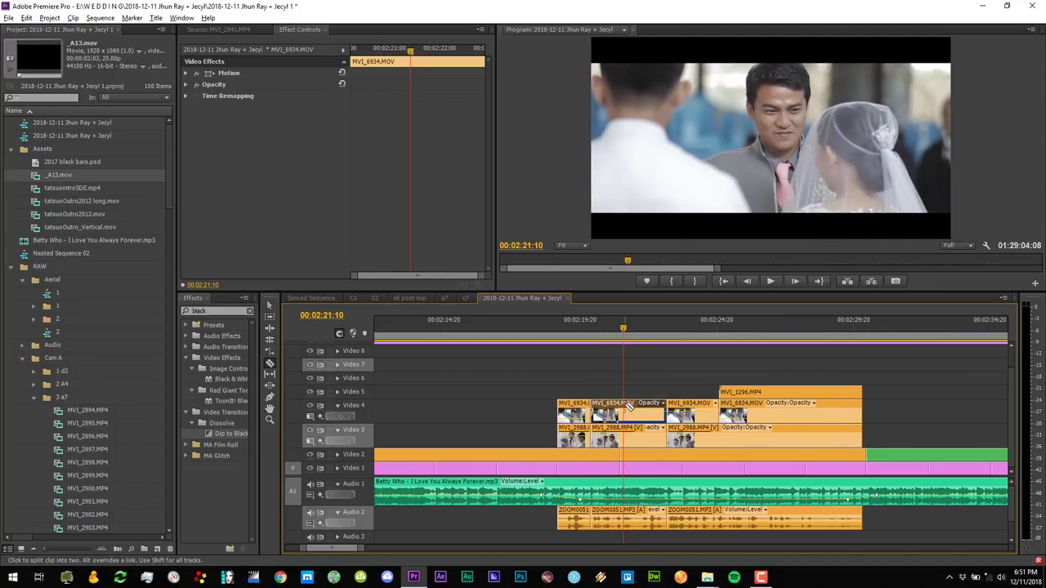
{"action": "left_click_drag", "start_coordinate": [609, 411], "coordinate": [684, 407]}
{"action": "left_click", "coordinate": [617, 363]}
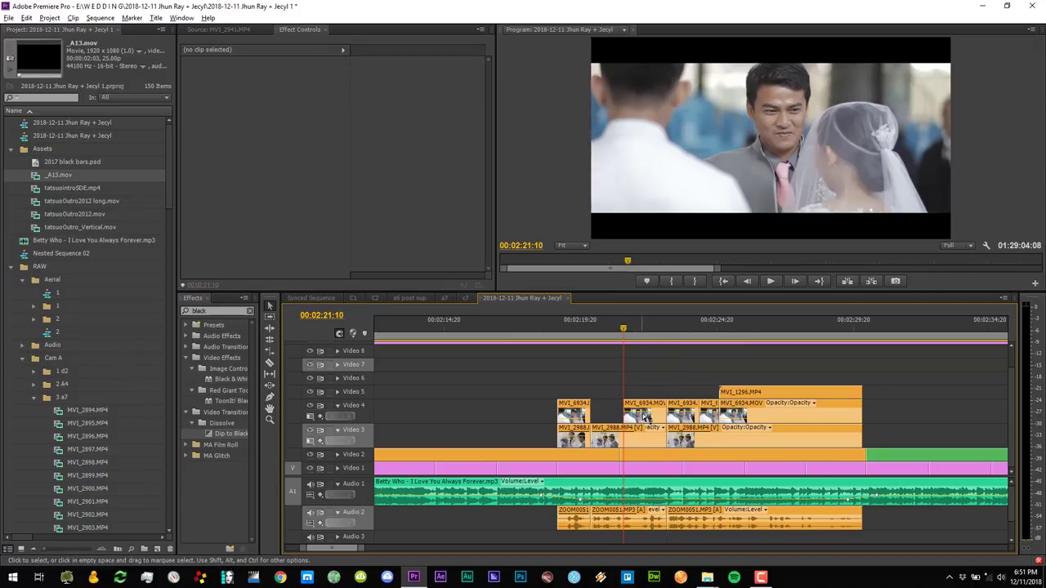
- Play back the recut ceremony and trim the start of the short MVI_6934.MOV piece near 00:02:24:07 back against the preceding piece
{"action": "left_click", "coordinate": [644, 416]}
{"action": "left_click_drag", "start_coordinate": [621, 327], "coordinate": [583, 348]}
{"action": "left_click", "coordinate": [643, 368]}
{"action": "key", "text": "space"}
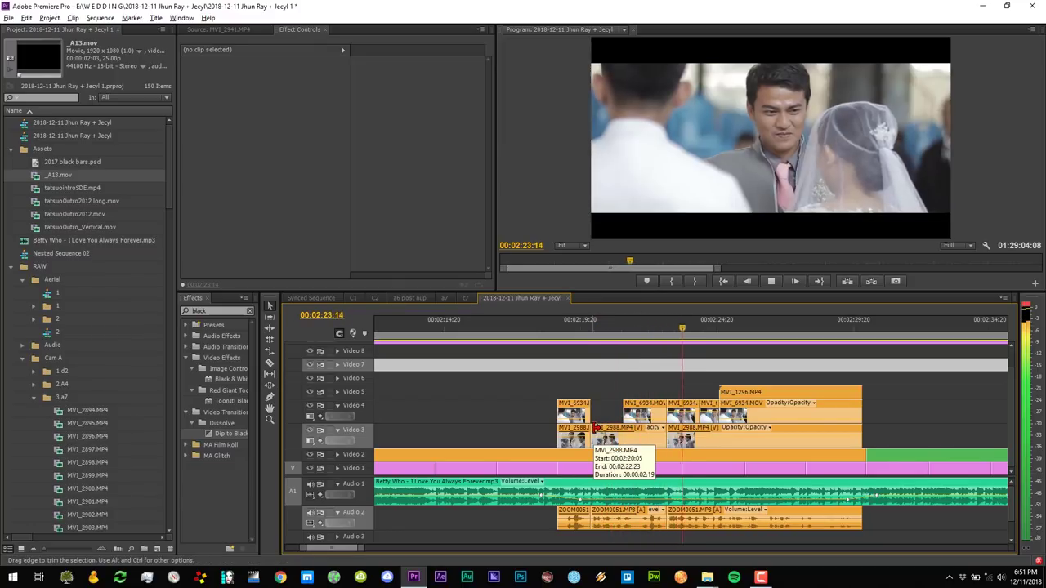
{"action": "left_click", "coordinate": [708, 417]}
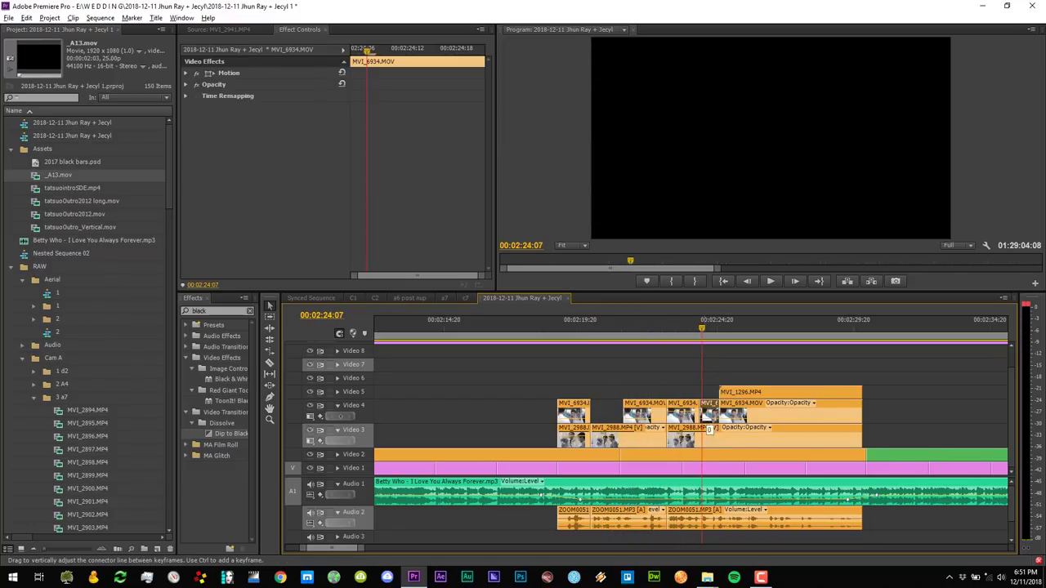
{"action": "left_click_drag", "start_coordinate": [701, 413], "coordinate": [698, 413]}
{"action": "key", "text": "space"}
- Split MVI_1296.MP4 and MVI_6934.MOV at about 00:02:26:15 and delete the parts between MVI_1296.MP4's start and the split
{"action": "key", "text": "c"}
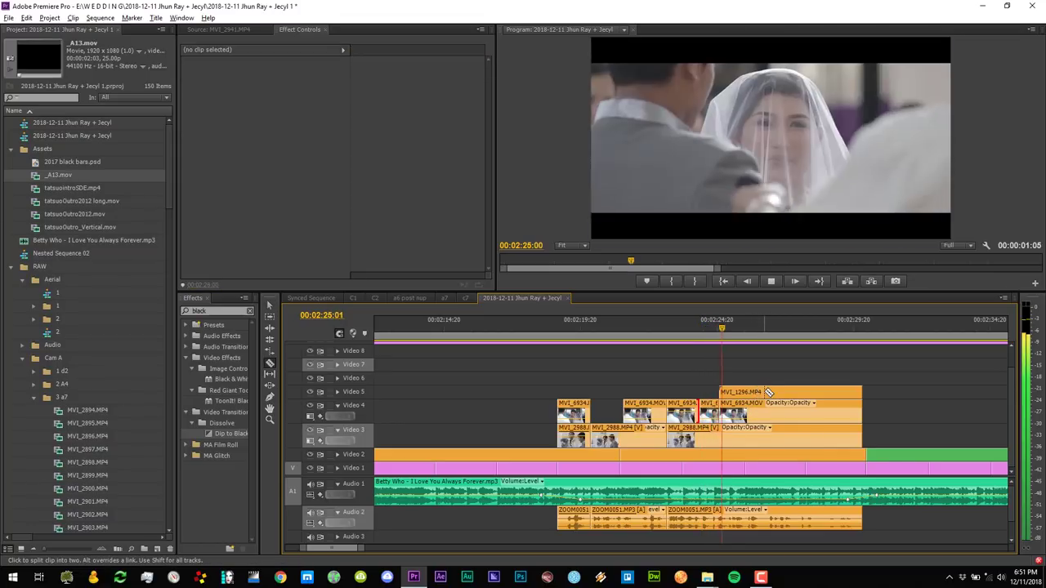
{"action": "key", "text": "space"}
{"action": "left_click", "coordinate": [765, 391]}
{"action": "key", "text": "v"}
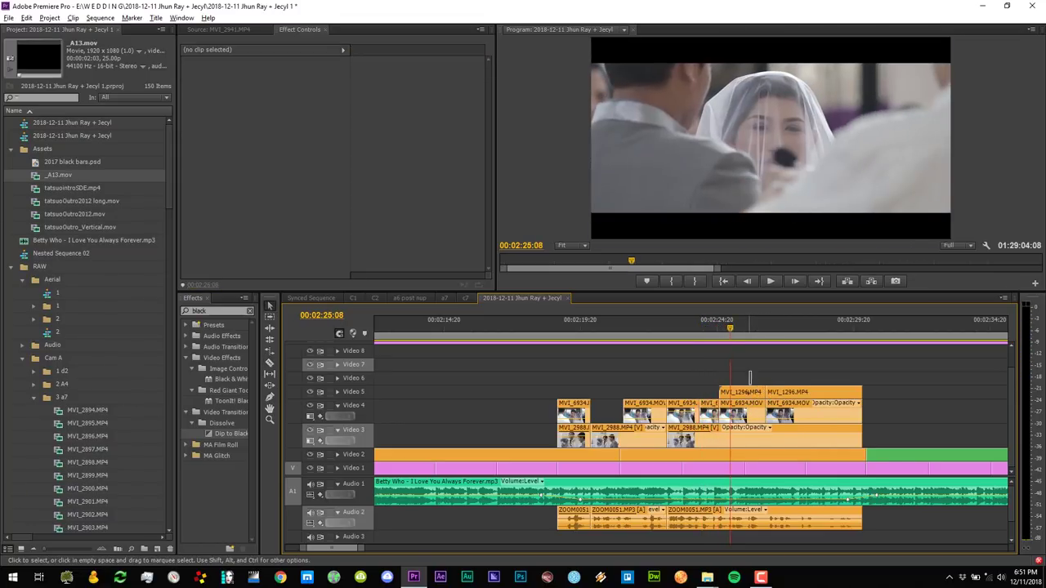
{"action": "left_click", "coordinate": [756, 393]}
{"action": "key", "text": "Delete"}
- Split MVI_2988.MP4 and ZOOM0051.MP3 at about 00:02:28:15, apply an audio gain adjustment to the last piece and play it back
{"action": "key", "text": "space"}
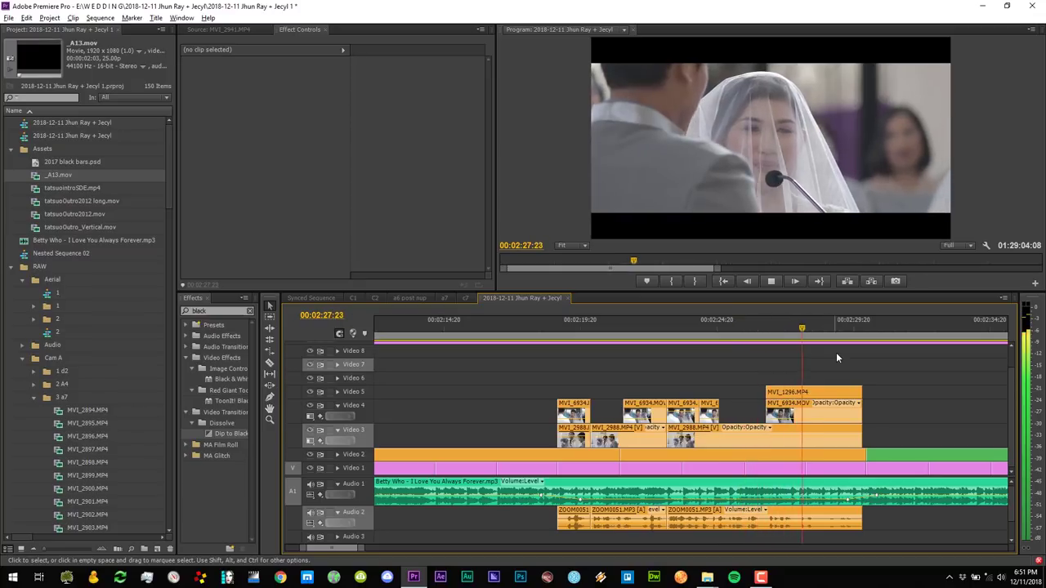
{"action": "key", "text": "space"}
{"action": "left_click", "coordinate": [844, 513]}
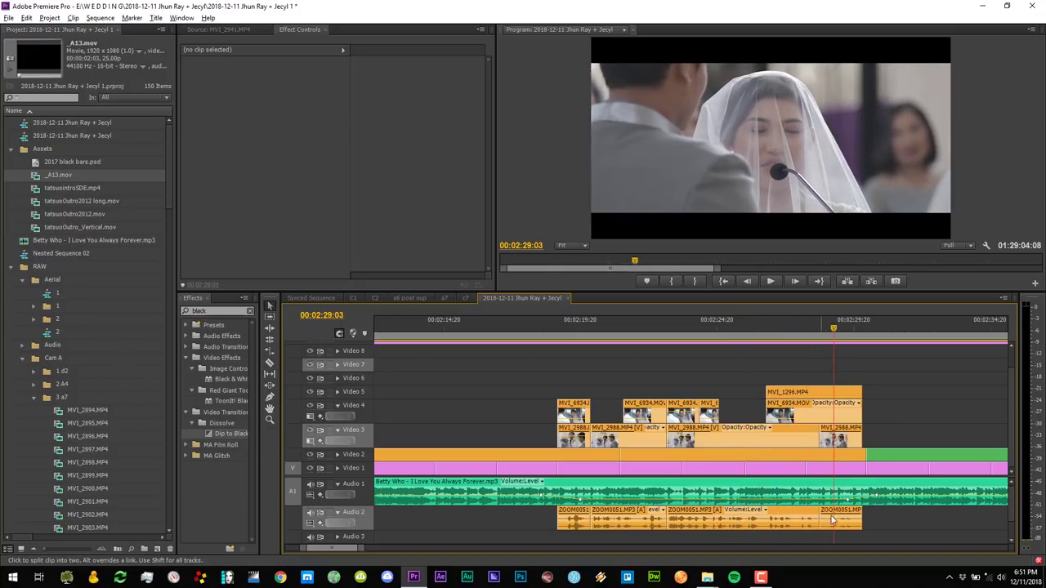
{"action": "key", "text": "g"}
{"action": "key", "text": "Return"}
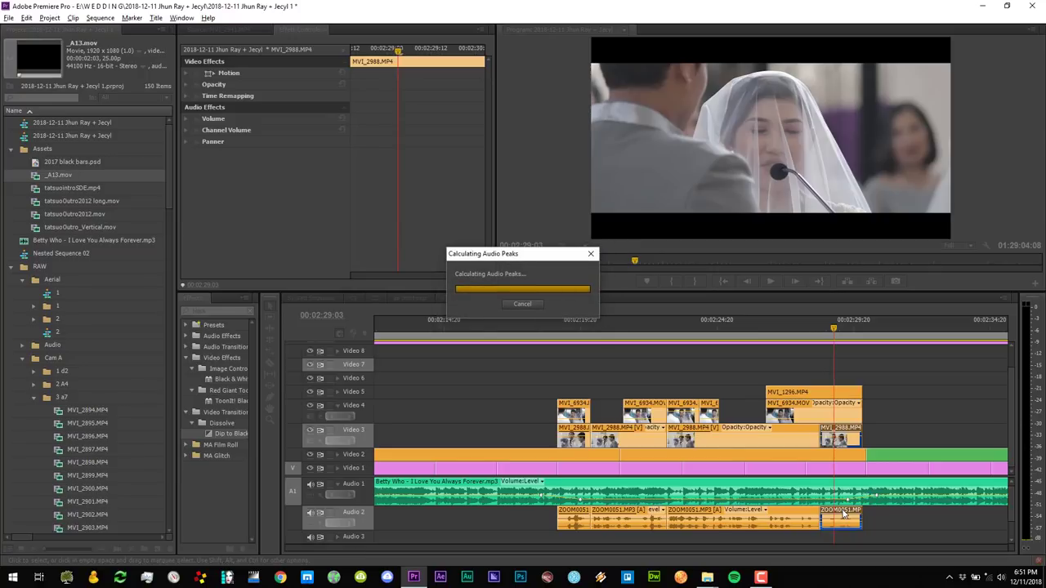
{"action": "key", "text": "minus"}
{"action": "key", "text": "space"}
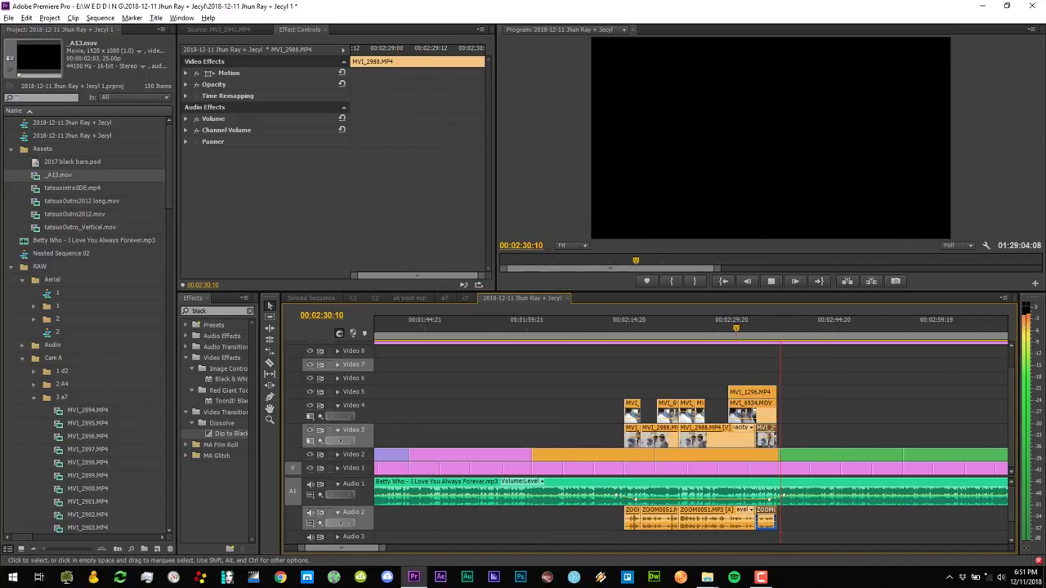
- Save the project with the recut ceremony section
{"action": "key", "text": "minus"}
{"action": "key", "text": "minus"}
{"action": "key", "text": "minus"}
{"action": "key", "text": "ctrl+s"}
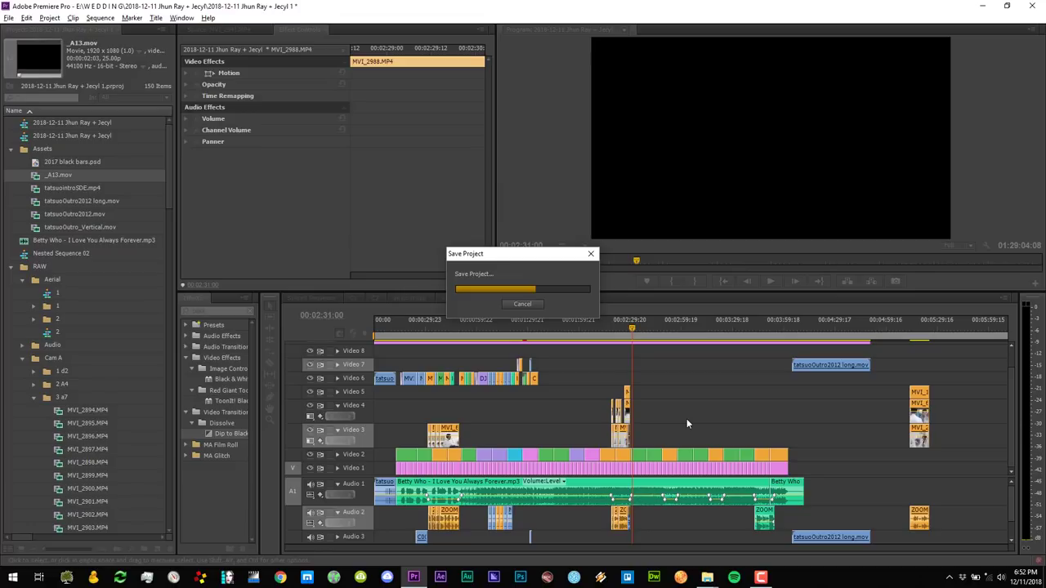
{"action": "left_click", "coordinate": [764, 580]}
{"action": "left_click", "coordinate": [766, 581]}
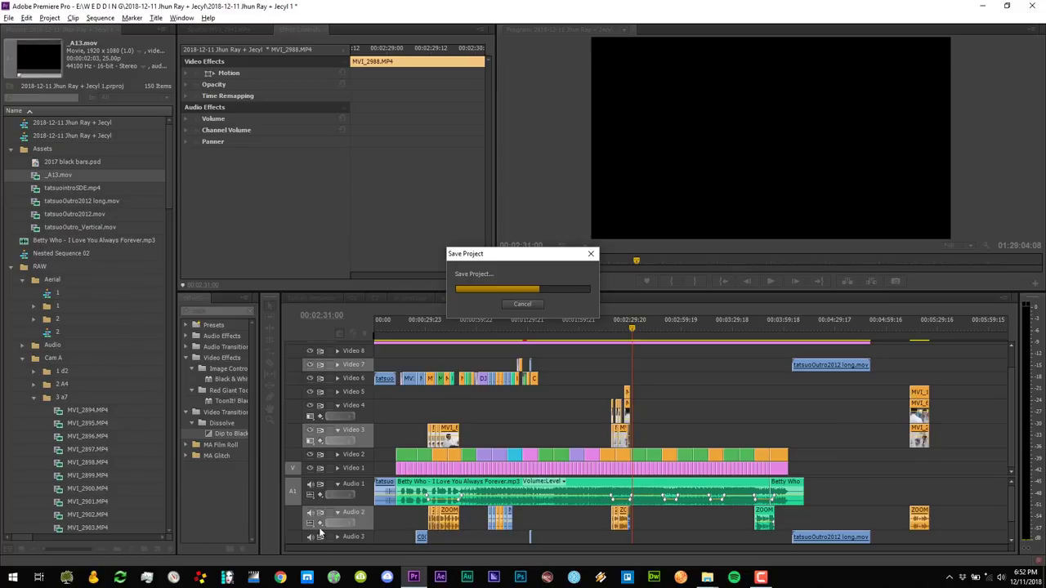
- Launch taskmgr, check the CPU performance during the project save, and close Task Manager
{"action": "key", "text": "super+r"}
{"action": "type", "text": "tas"}
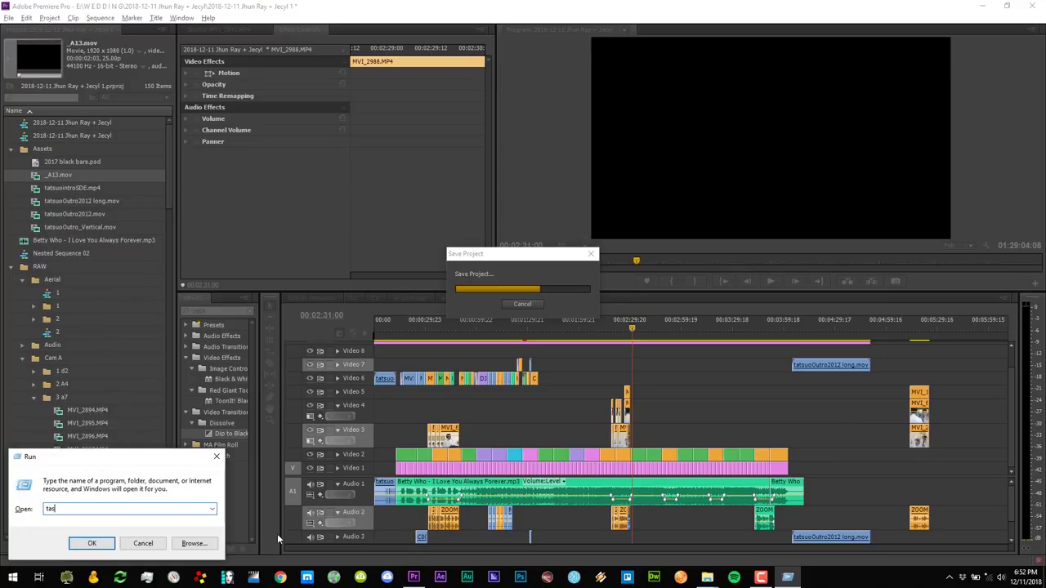
{"action": "type", "text": "lmgr"}
{"action": "key", "text": "Return"}
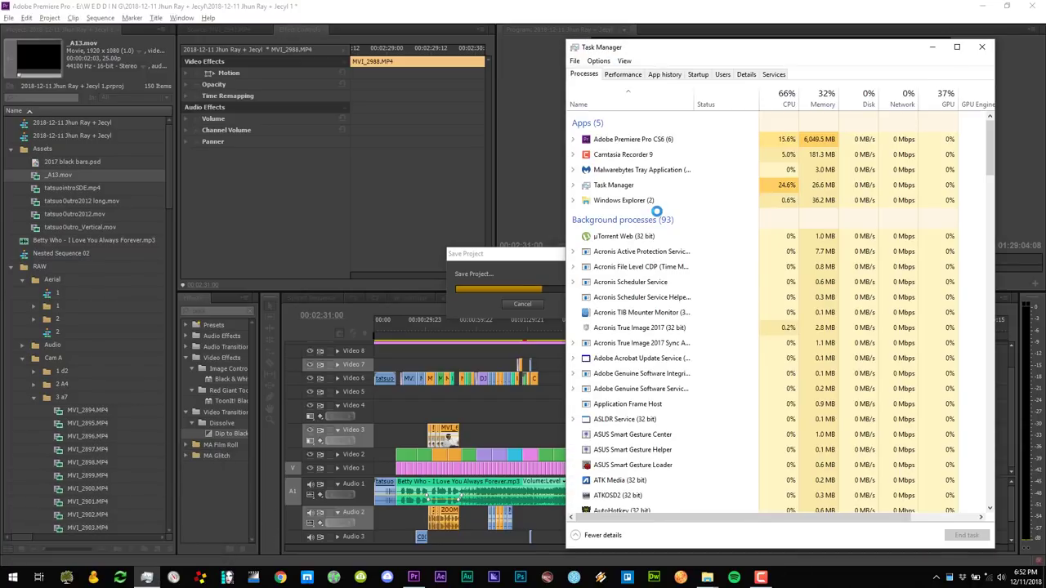
{"action": "left_click", "coordinate": [634, 78]}
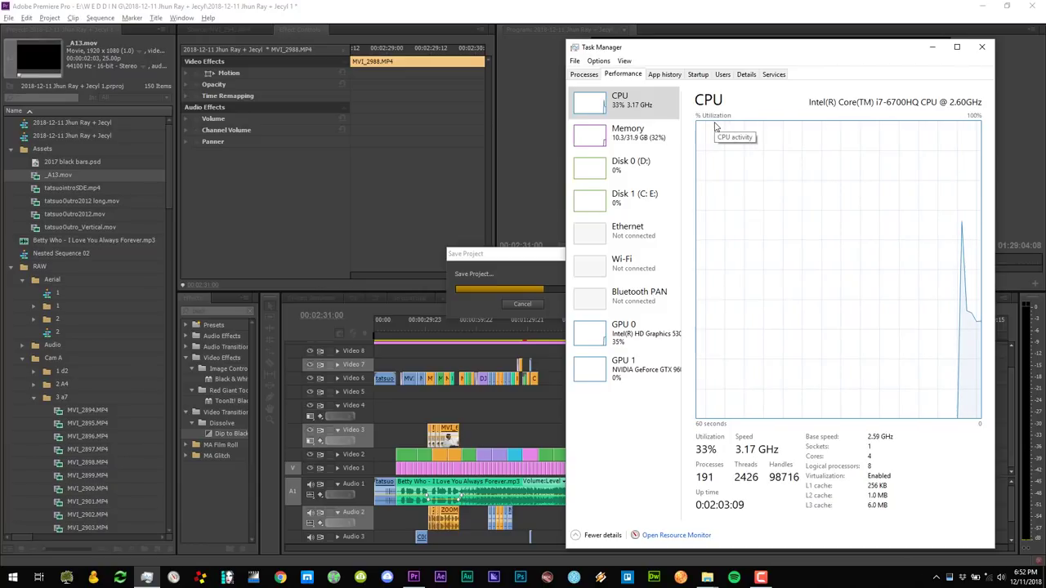
{"action": "left_click", "coordinate": [982, 46]}
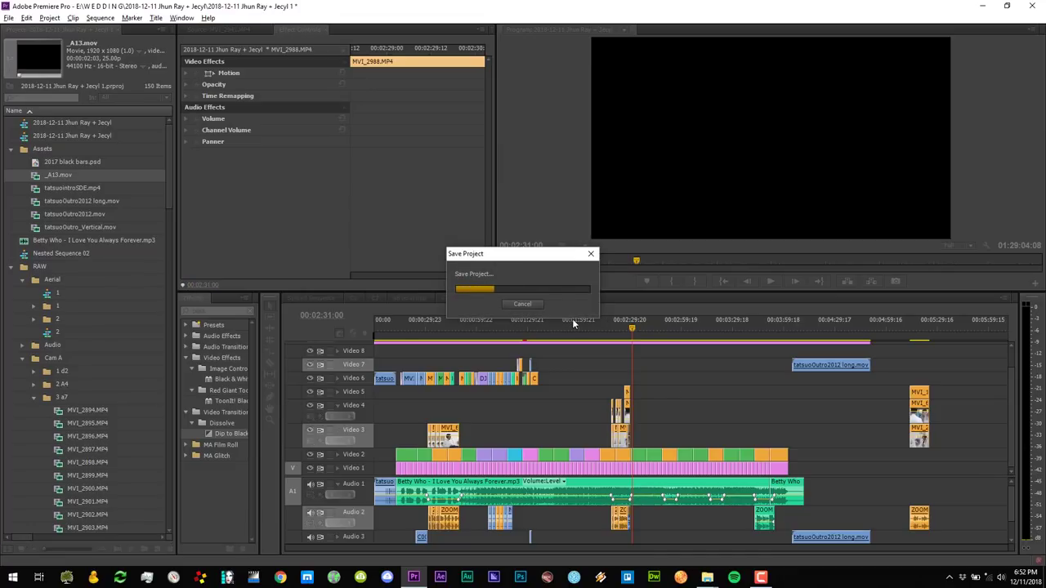
- Play back the end of the recut ceremony section up to about 00:02:29:00
{"action": "left_click", "coordinate": [584, 365]}
{"action": "left_click_drag", "start_coordinate": [599, 329], "coordinate": [627, 339]}
{"action": "key", "text": "space"}
{"action": "key", "text": "="}
{"action": "left_click", "coordinate": [767, 411]}
{"action": "key", "text": "-"}
{"action": "key", "text": "-"}
{"action": "key", "text": "-"}
{"action": "key", "text": "-"}
{"action": "key", "text": "-"}
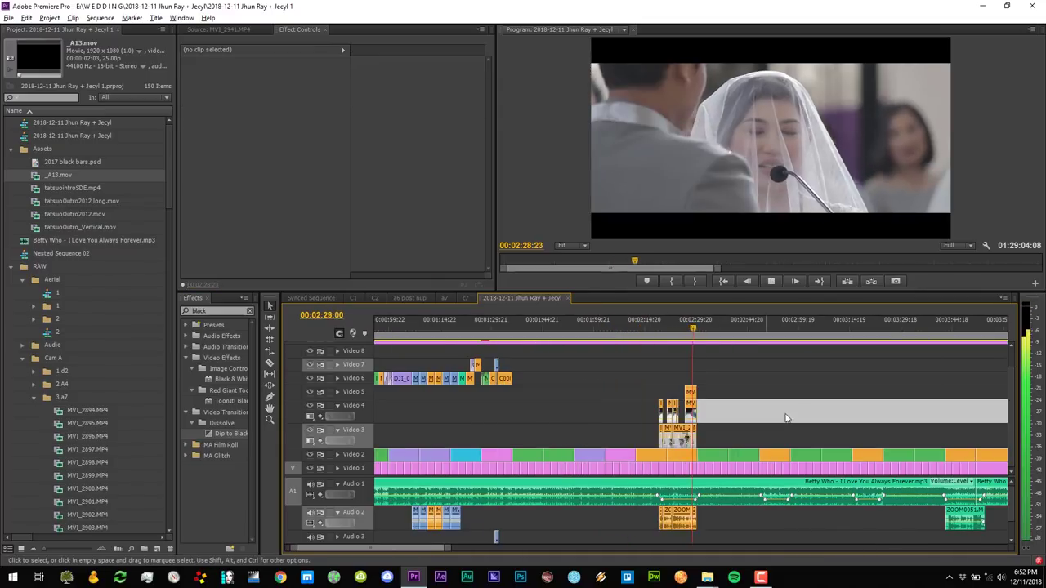
{"action": "key", "text": "space"}
- In Synced Sequence, play on from 00:38:47:02 and copy the following orange multi-angle clip group with its ZOOM0051.MP3 audio
{"action": "left_click", "coordinate": [417, 300]}
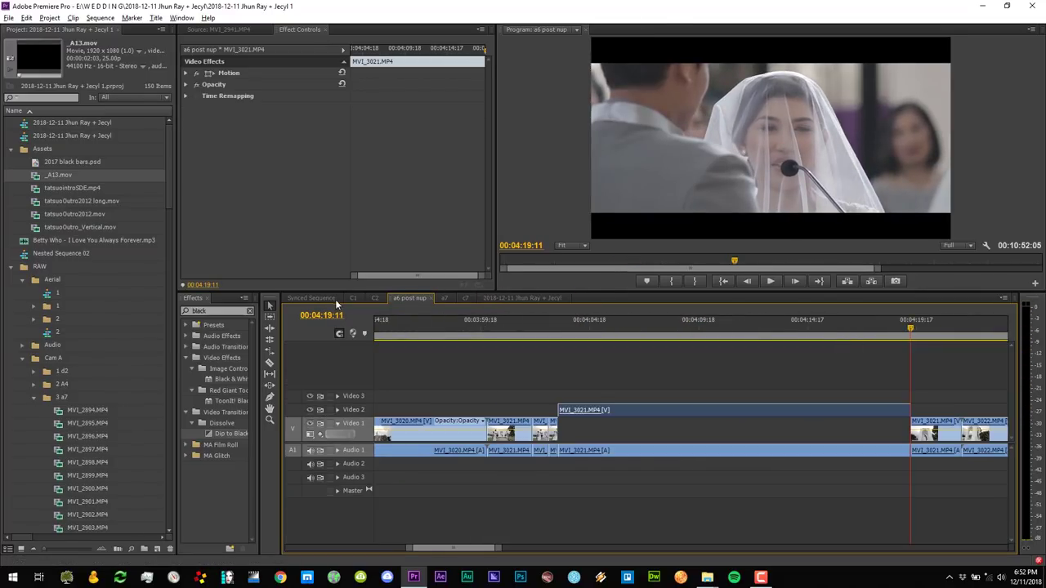
{"action": "left_click", "coordinate": [311, 299]}
{"action": "left_click", "coordinate": [787, 329]}
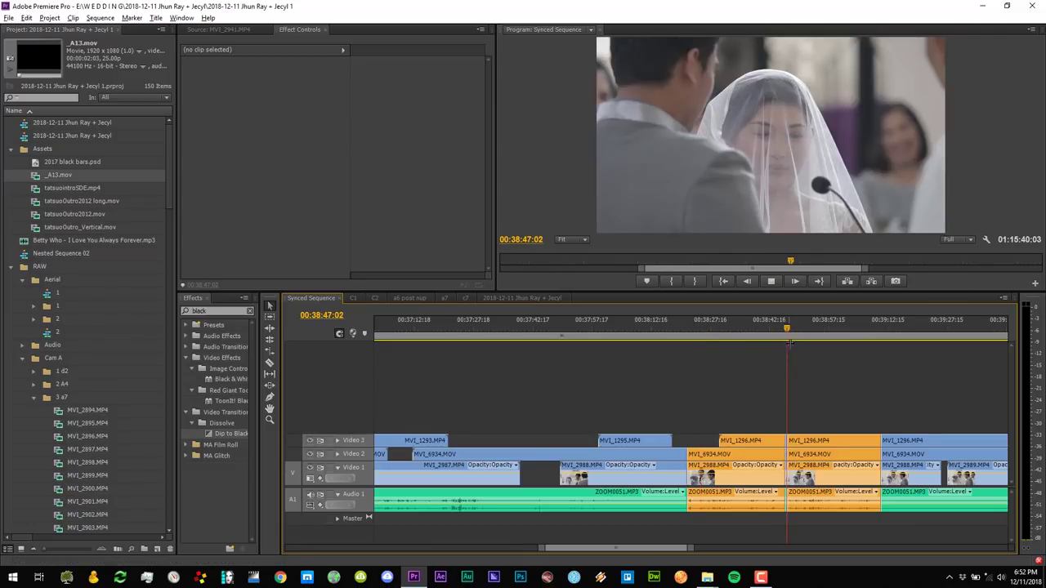
{"action": "key", "text": "="}
{"action": "key", "text": "space"}
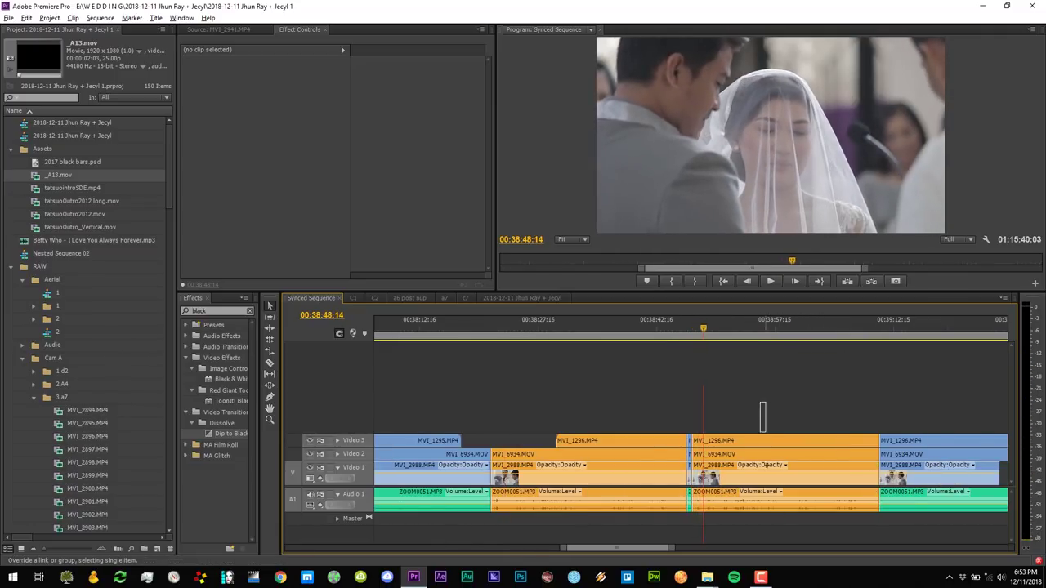
{"action": "left_click", "coordinate": [765, 439]}
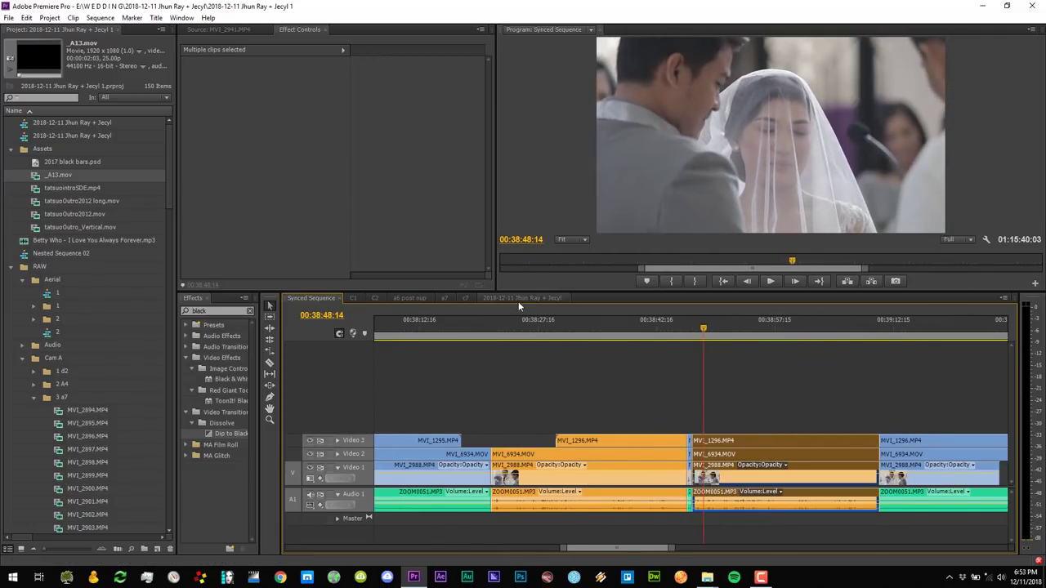
- Paste the copied ceremony group into the empty area of the 2018-12-11 wedding edit sequence near 00:06:42
{"action": "left_click", "coordinate": [519, 299]}
{"action": "key", "text": "="}
{"action": "left_click", "coordinate": [548, 330]}
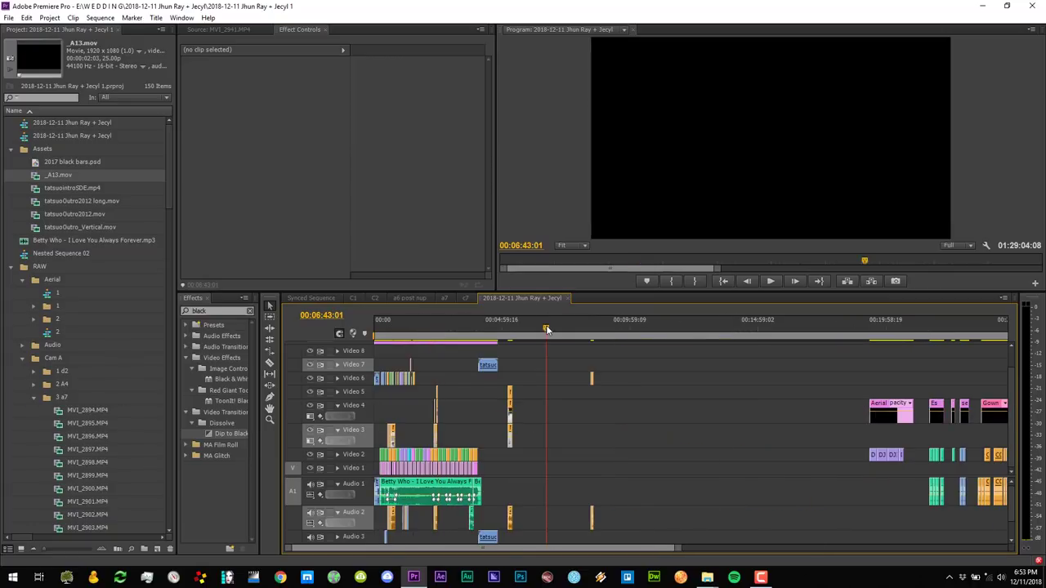
{"action": "key", "text": "ctrl+v"}
{"action": "key", "text": "="}
{"action": "left_click_drag", "start_coordinate": [724, 442], "coordinate": [684, 533]}
- Link the pasted MVI_2988.MP4 with its ZOOM0051.MP3 audio and apply an audio gain adjustment to it
{"action": "left_click", "coordinate": [683, 440]}
{"action": "left_click", "coordinate": [683, 518], "text": "shift"}
{"action": "key", "text": "ctrl+l"}
{"action": "key", "text": "g"}
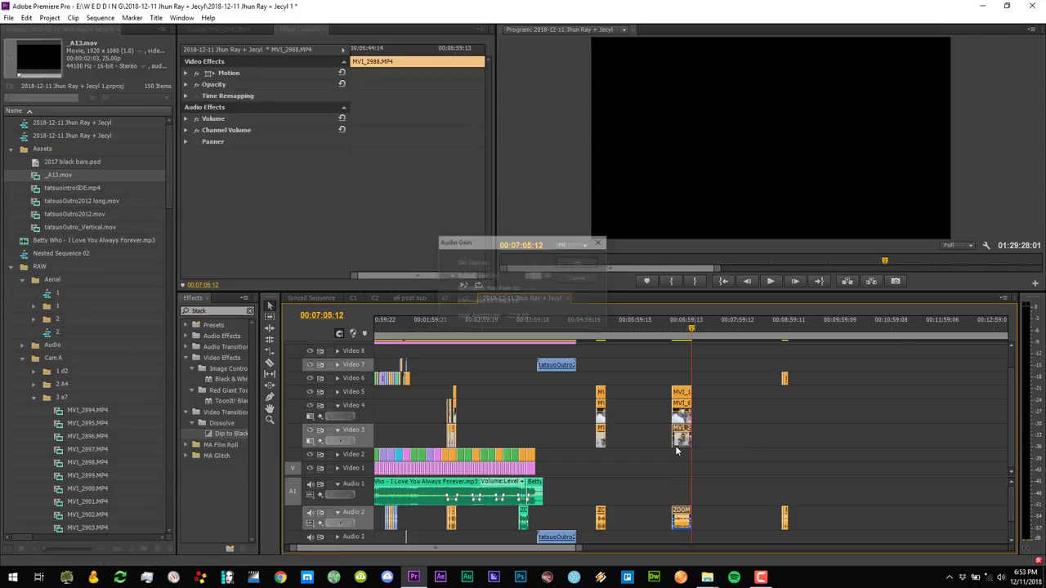
{"action": "key", "text": "Return"}
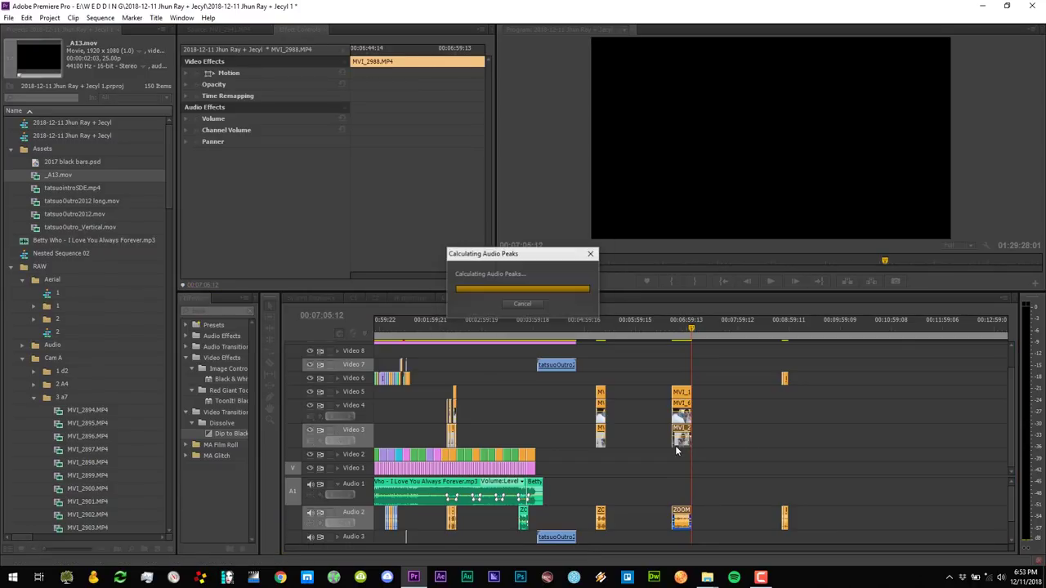
{"action": "left_click", "coordinate": [702, 424]}
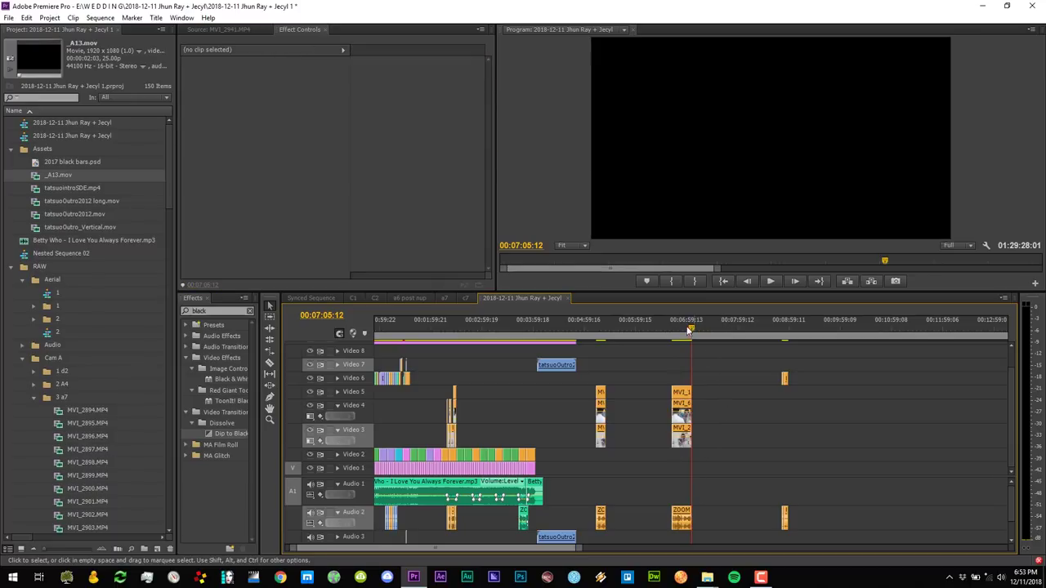
- Play the pasted ceremony group from its start and split all its clips at 00:06:54:05
{"action": "left_click_drag", "start_coordinate": [691, 329], "coordinate": [672, 332]}
{"action": "key", "text": "equal"}
{"action": "key", "text": "equal"}
{"action": "key", "text": "equal"}
{"action": "key", "text": "space"}
{"action": "left_click", "coordinate": [805, 373]}
{"action": "key", "text": "="}
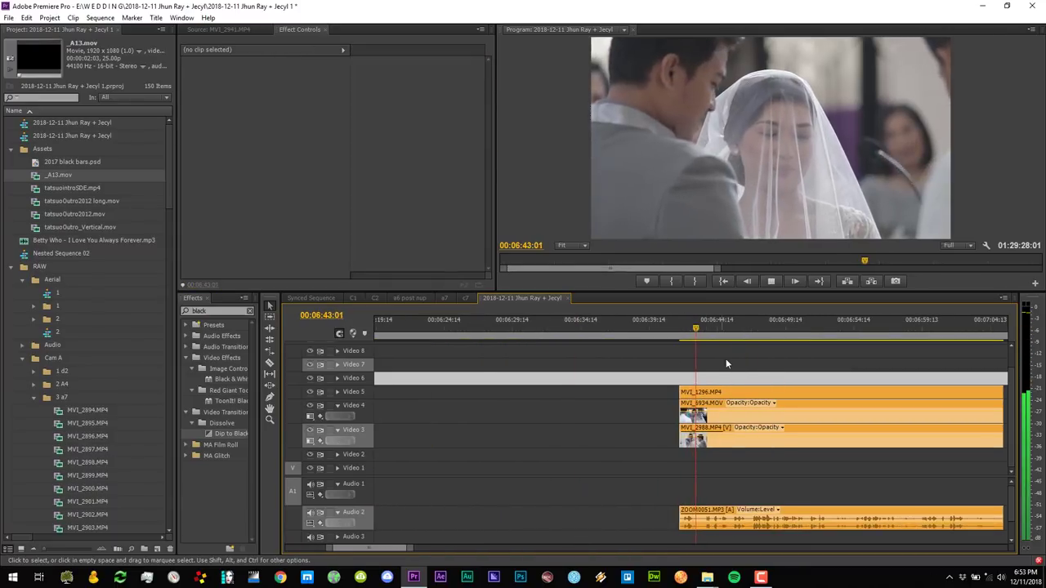
{"action": "key", "text": "space"}
{"action": "key", "text": "space"}
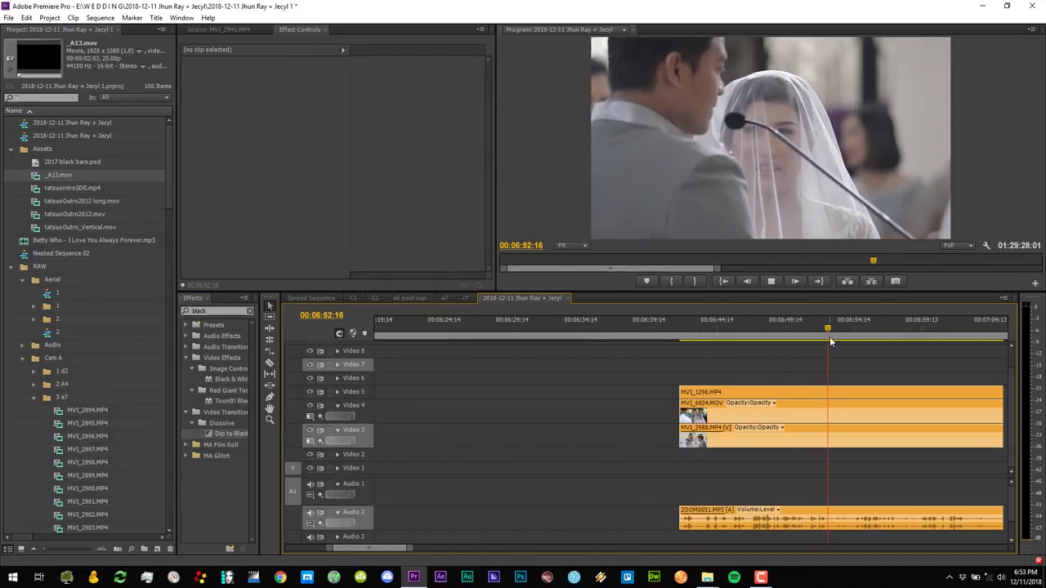
{"action": "key", "text": "="}
{"action": "key", "text": "space"}
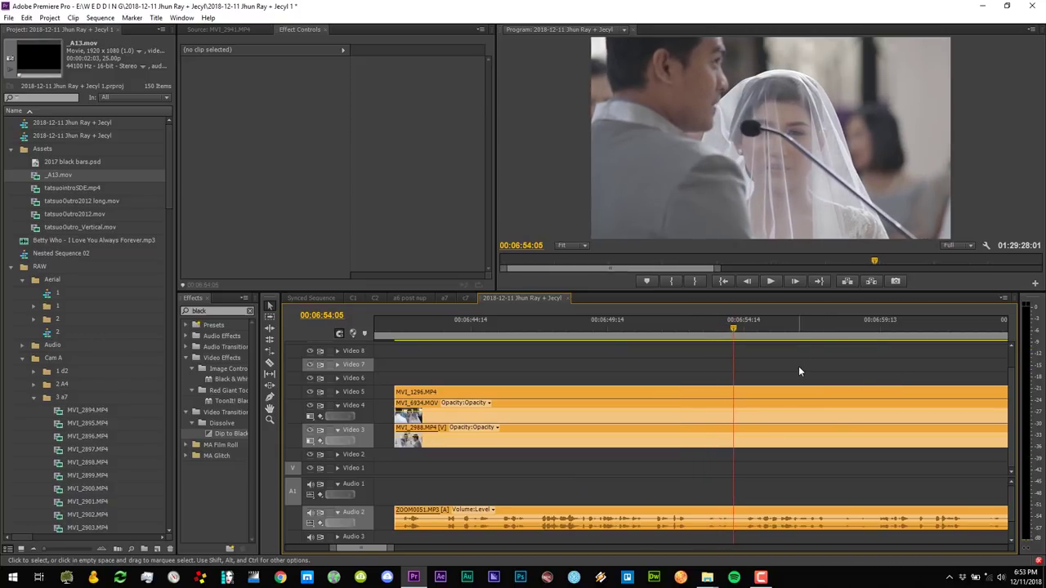
{"action": "key", "text": "ctrl+k"}
- Split the ceremony clips at 00:06:42:22 and shortly after it, and ripple delete the short section in between
{"action": "key", "text": "-"}
{"action": "key", "text": "-"}
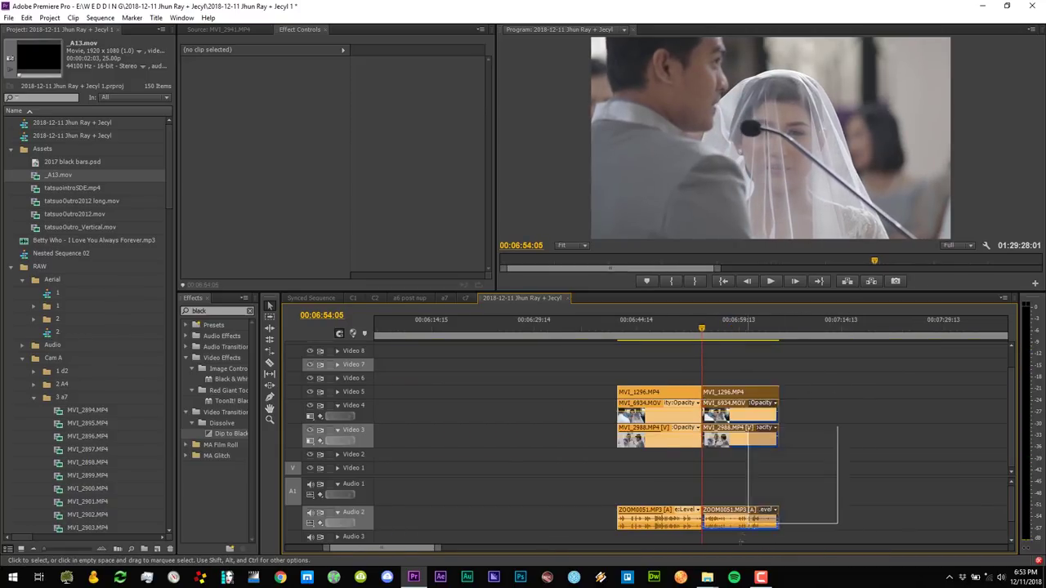
{"action": "key", "text": "minus"}
{"action": "left_click_drag", "start_coordinate": [642, 352], "coordinate": [672, 521]}
{"action": "left_click", "coordinate": [657, 334]}
{"action": "key", "text": "="}
{"action": "key", "text": "="}
{"action": "key", "text": "="}
{"action": "left_click", "coordinate": [711, 328]}
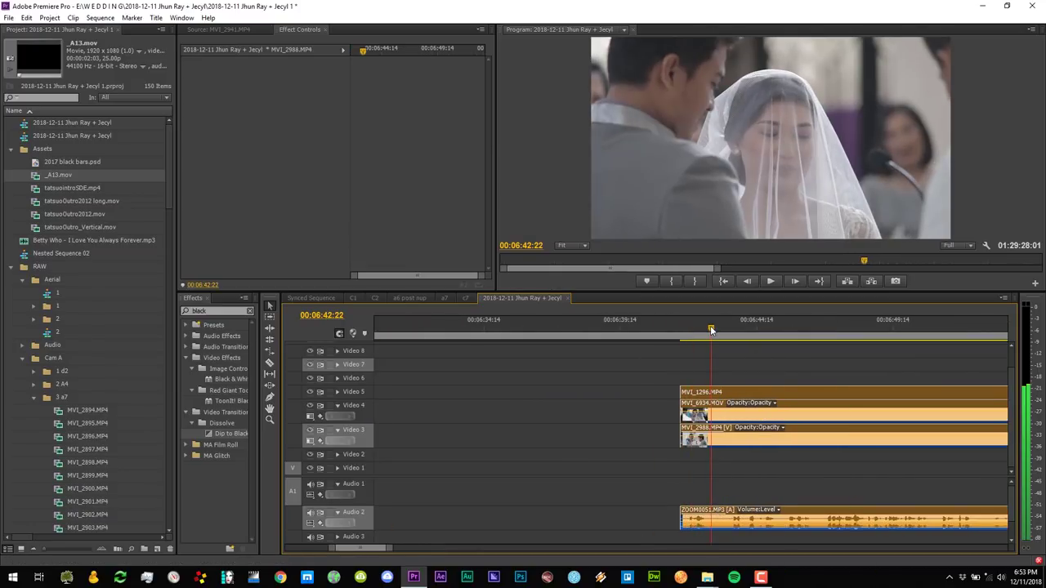
{"action": "key", "text": "ctrl+k"}
{"action": "left_click_drag", "start_coordinate": [710, 327], "coordinate": [734, 325]}
{"action": "key", "text": "ctrl+k"}
{"action": "key", "text": "="}
{"action": "left_click_drag", "start_coordinate": [649, 374], "coordinate": [674, 540]}
{"action": "key", "text": "shift+Delete"}
- Split the ceremony clips at 00:06:44:15 and about 00:06:45:12, and ripple delete the short section following each cut
{"action": "left_click_drag", "start_coordinate": [641, 331], "coordinate": [740, 340]}
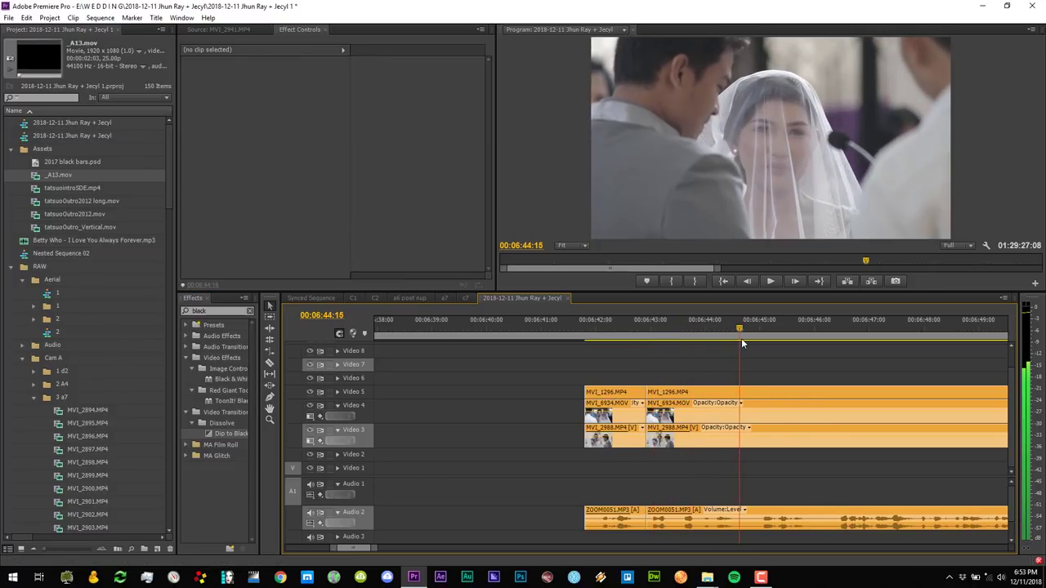
{"action": "key", "text": "ctrl+k"}
{"action": "key", "text": "ctrl+k"}
{"action": "left_click", "coordinate": [749, 517]}
{"action": "key", "text": "shift+Delete"}
{"action": "left_click_drag", "start_coordinate": [753, 330], "coordinate": [817, 341]}
{"action": "key", "text": "ctrl+k"}
{"action": "key", "text": "ctrl+k"}
{"action": "left_click", "coordinate": [805, 516]}
{"action": "key", "text": "shift+Delete"}
- Copy the trimmed ceremony pieces before the long final piece and paste them above the music starting at about 00:02:48
{"action": "key", "text": "minus"}
{"action": "key", "text": "minus"}
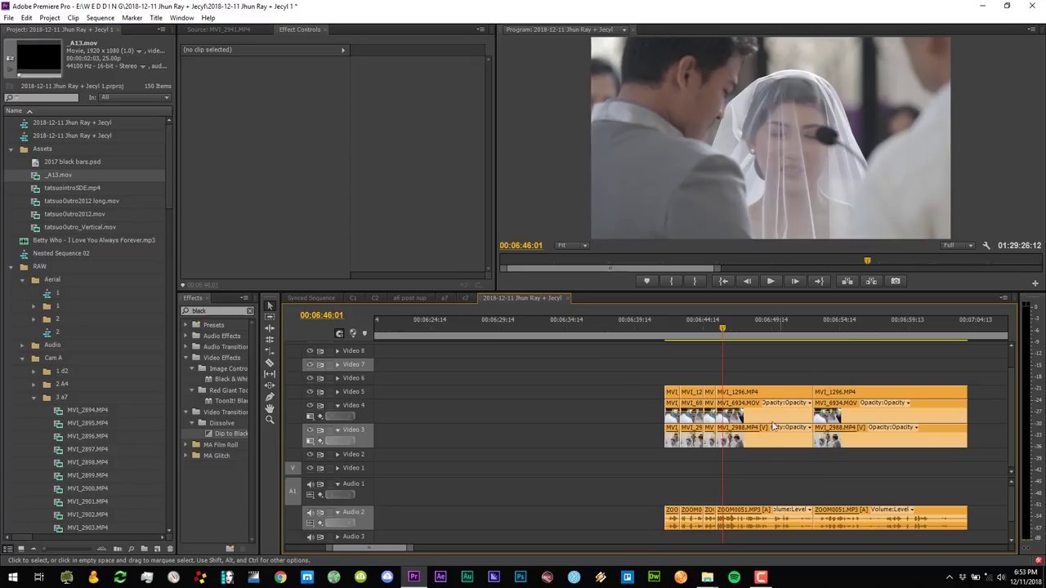
{"action": "key", "text": "Home"}
{"action": "key", "text": "minus"}
{"action": "key", "text": "minus"}
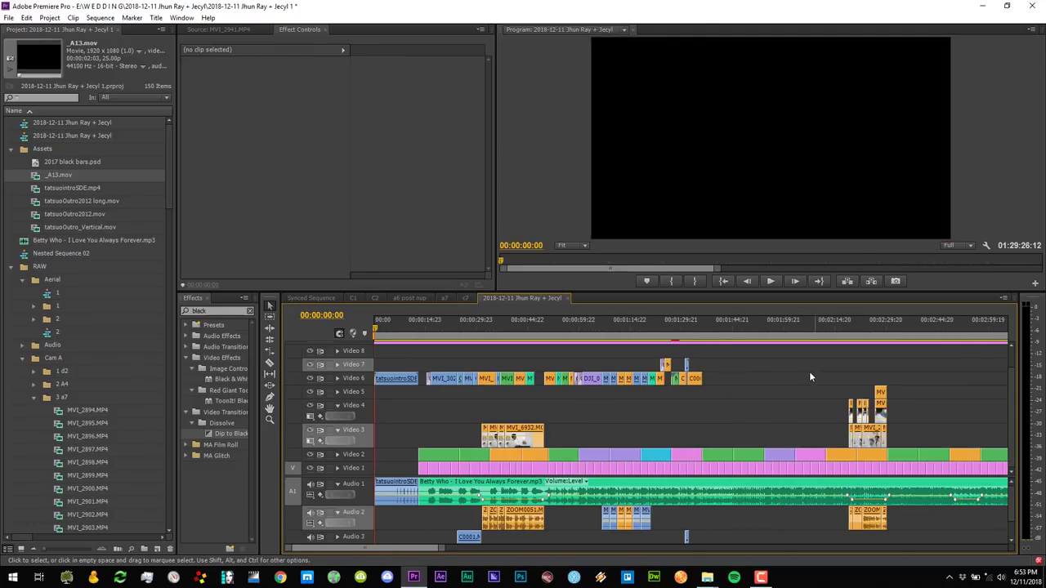
{"action": "key", "text": "minus"}
{"action": "left_click", "coordinate": [665, 342]}
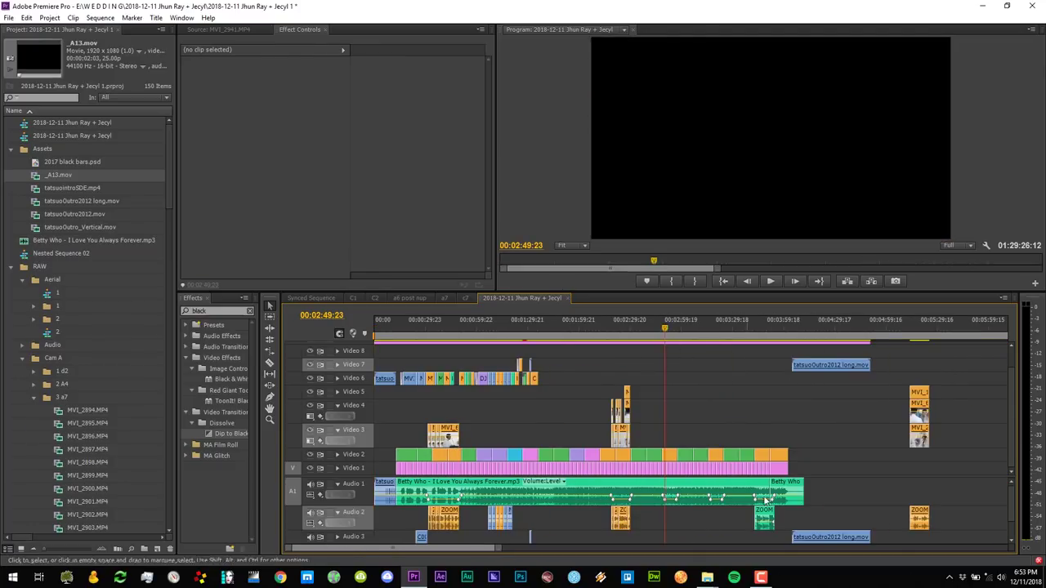
{"action": "key", "text": "equal"}
{"action": "key", "text": "equal"}
{"action": "left_click", "coordinate": [690, 333]}
{"action": "key", "text": "ctrl+v"}
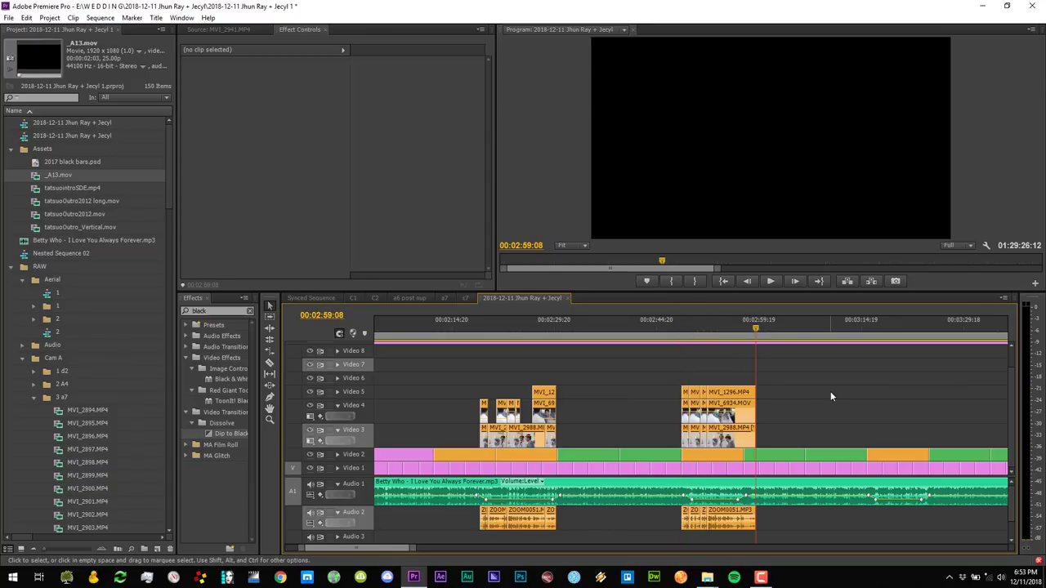
- Move the pasted ceremony pieces along the timeline to start at about 00:03:14:10 and play their ending over the music
{"action": "left_click_drag", "start_coordinate": [809, 371], "coordinate": [648, 446]}
{"action": "left_click_drag", "start_coordinate": [742, 396], "coordinate": [917, 396]}
{"action": "key", "text": "equal"}
{"action": "key", "text": "space"}
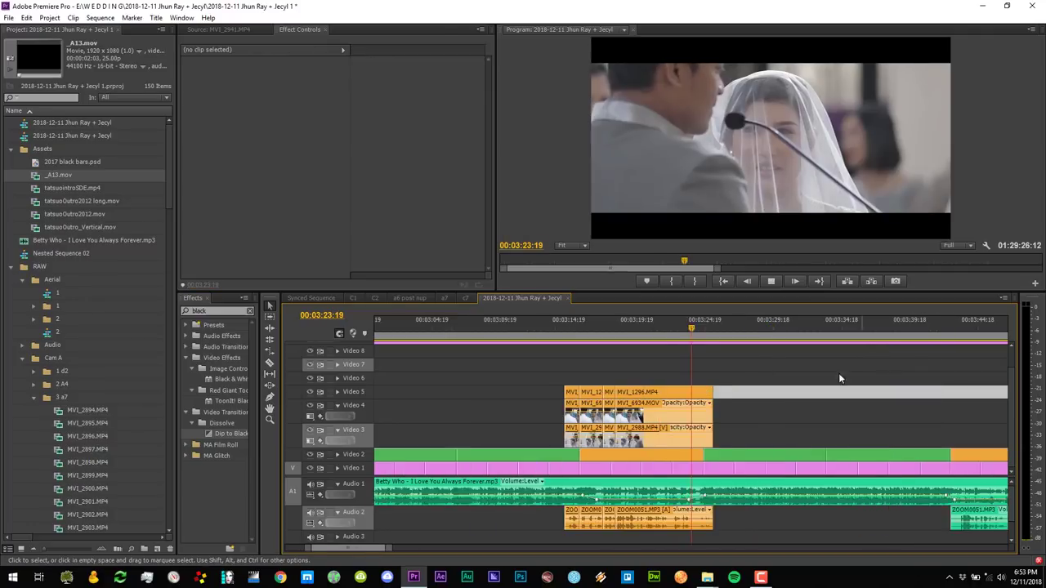
{"action": "key", "text": "equal"}
{"action": "left_click", "coordinate": [832, 433]}
{"action": "key", "text": "space"}
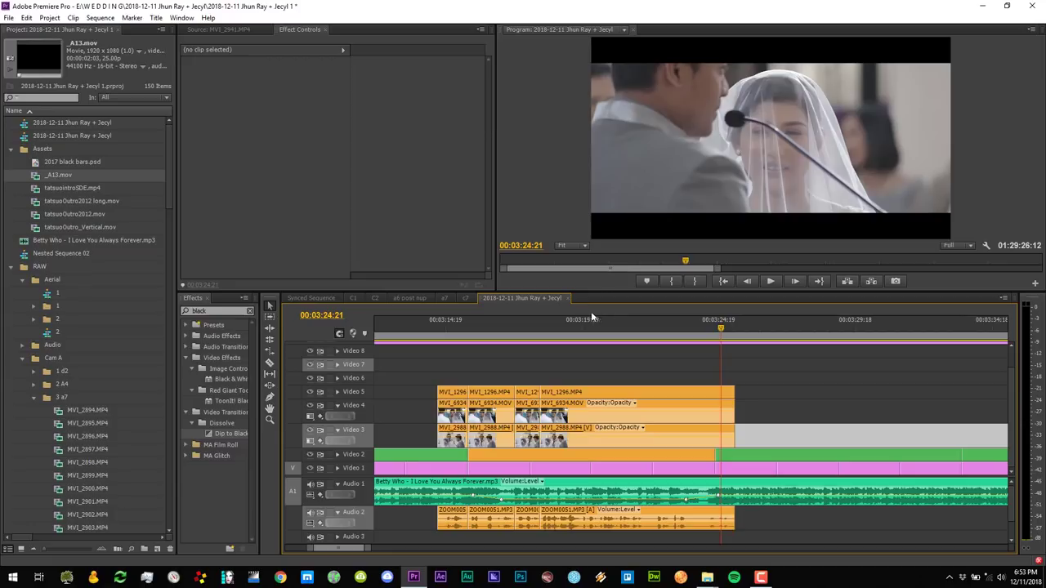
- Review the moved ceremony pieces between about 00:03:14 and 00:03:24 against the lowered music, replaying from just before their start
{"action": "left_click", "coordinate": [567, 320]}
{"action": "key", "text": "space"}
{"action": "key", "text": "minus"}
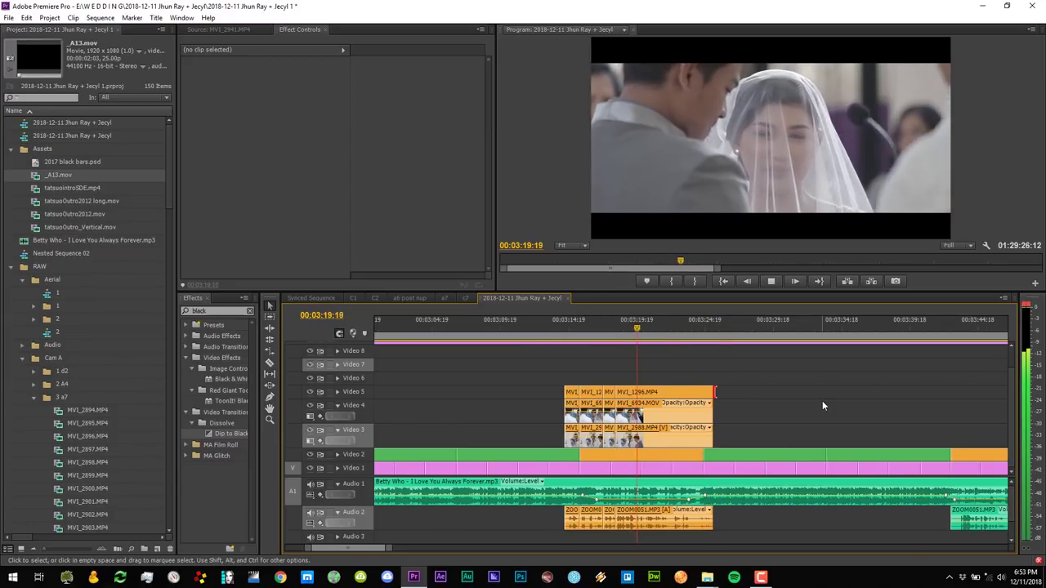
{"action": "key", "text": "minus"}
{"action": "key", "text": "equal"}
{"action": "left_click", "coordinate": [852, 393]}
{"action": "key", "text": "minus"}
{"action": "key", "text": "equal"}
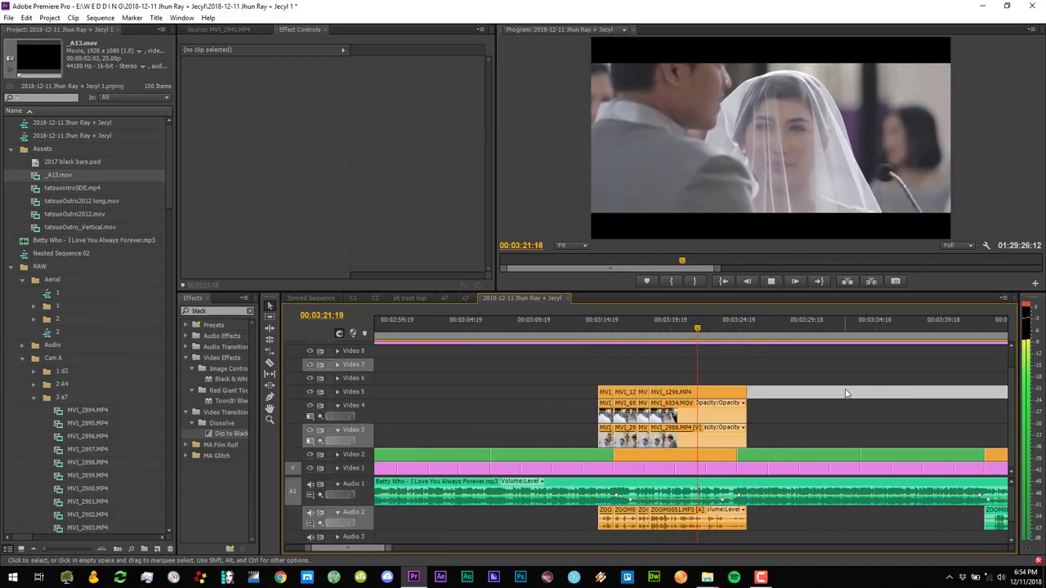
{"action": "left_click", "coordinate": [845, 390]}
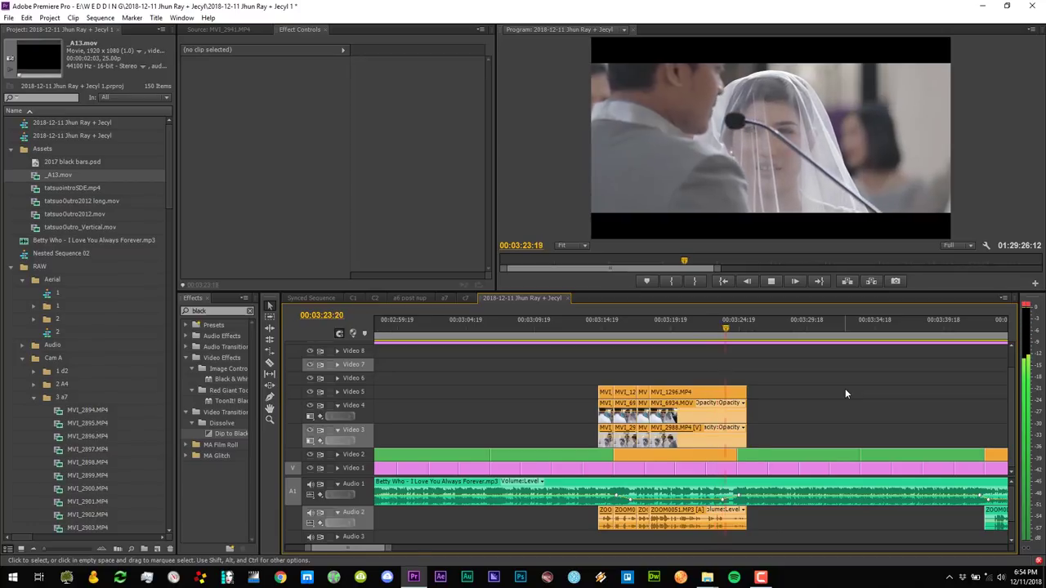
{"action": "key", "text": "minus"}
{"action": "key", "text": "space"}
{"action": "left_click", "coordinate": [635, 336]}
{"action": "key", "text": "space"}
{"action": "key", "text": "equal"}
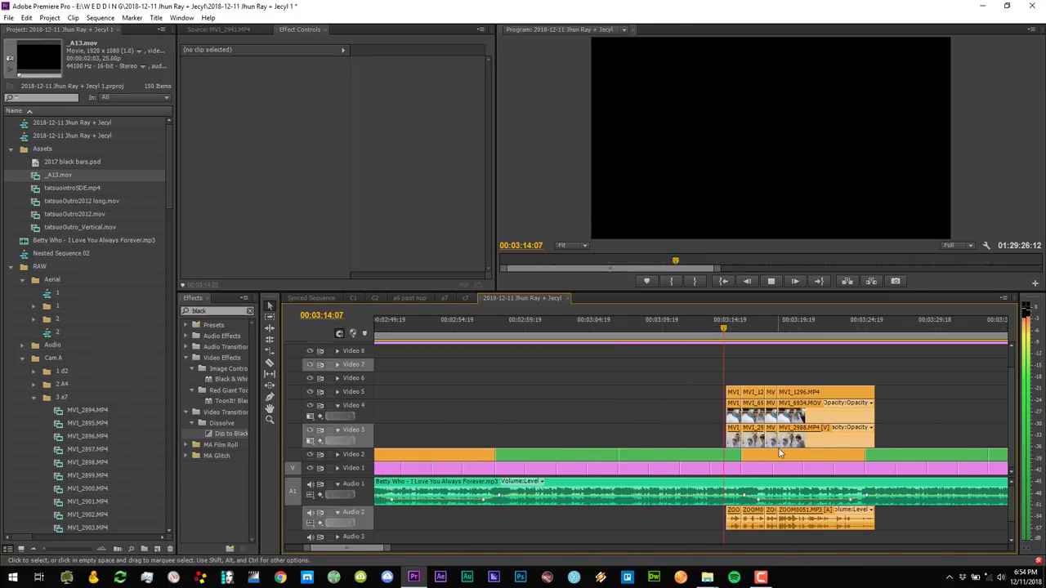
- Delete the short ceremony piece at about 00:03:17, shift the two earlier pieces to close the gap, and replay from 00:03:15:16
{"action": "key", "text": "space"}
{"action": "key", "text": "equal"}
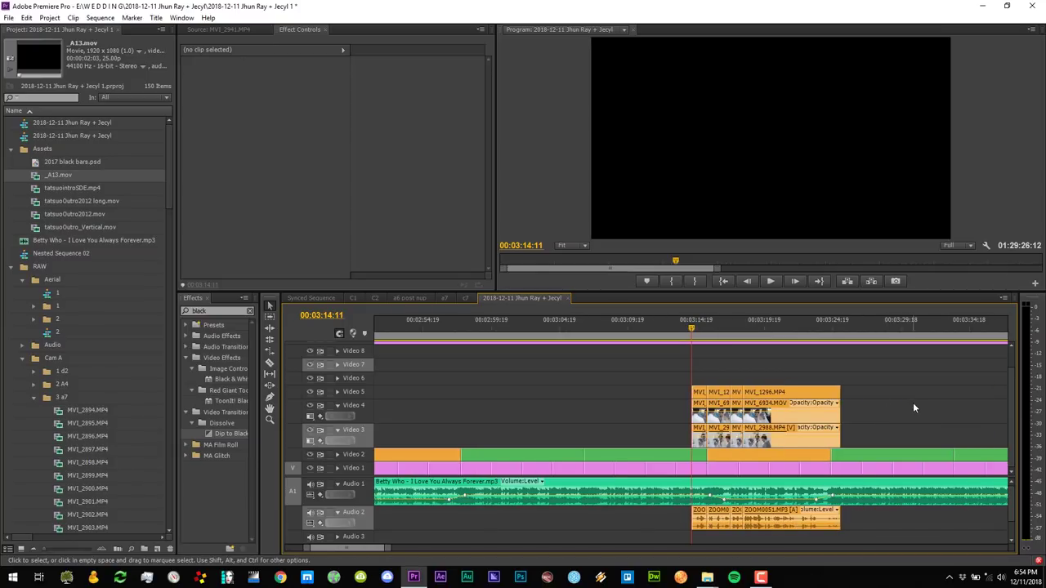
{"action": "key", "text": "space"}
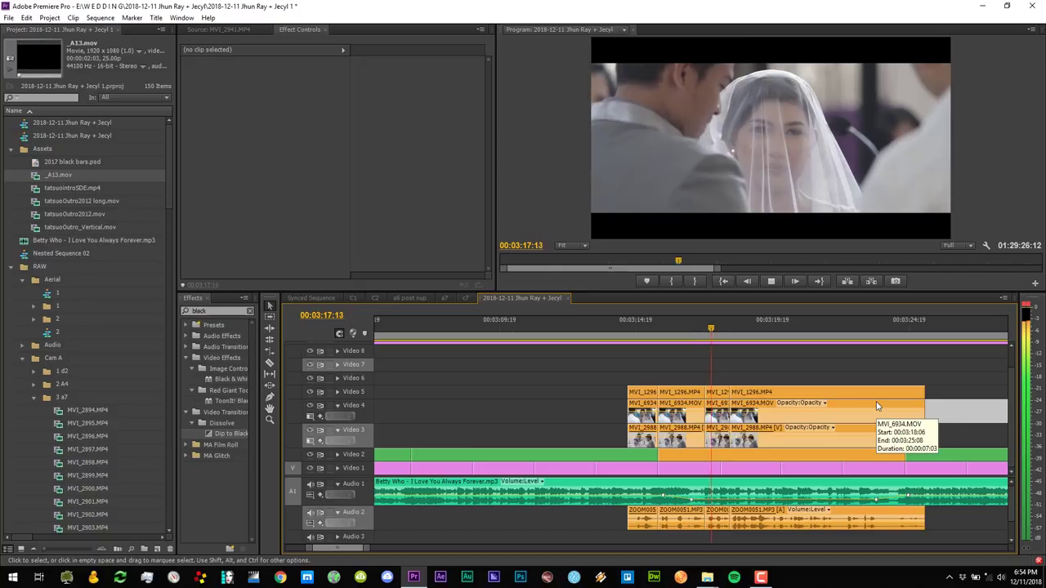
{"action": "key", "text": "space"}
{"action": "left_click_drag", "start_coordinate": [710, 374], "coordinate": [715, 441]}
{"action": "key", "text": "Delete"}
{"action": "mouse_move", "coordinate": [683, 393]}
{"action": "left_mouse_down"}
{"action": "mouse_move", "coordinate": [674, 399]}
{"action": "mouse_move", "coordinate": [698, 398]}
{"action": "left_mouse_up"}
{"action": "left_click", "coordinate": [660, 332]}
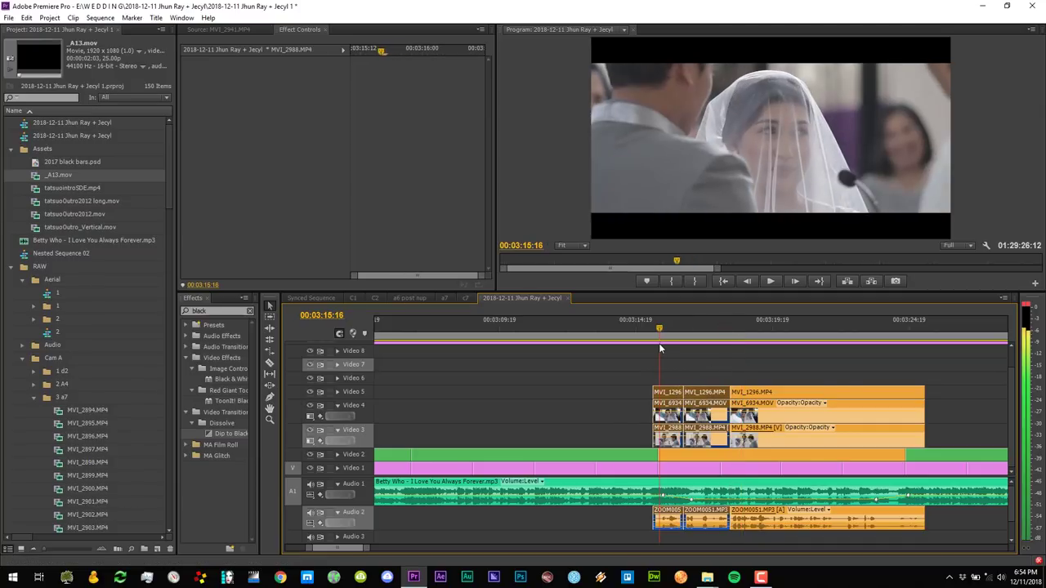
{"action": "key", "text": "space"}
{"action": "left_click", "coordinate": [848, 380]}
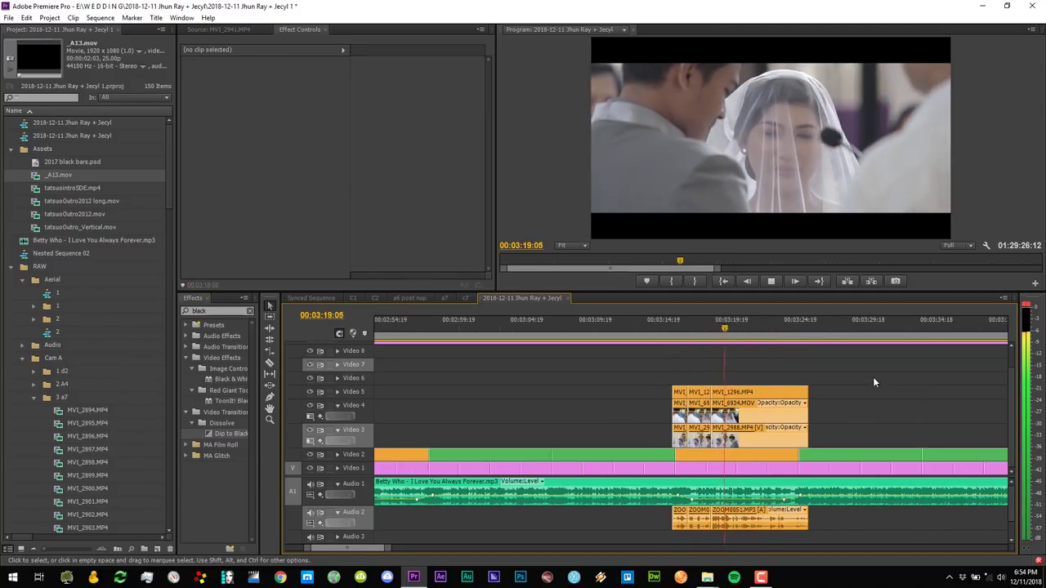
- Split all ceremony clips at 00:03:22:02 and 00:03:22:11, remove the section between the cuts, and close the gap
{"action": "key", "text": "="}
{"action": "key", "text": "-"}
{"action": "key", "text": "="}
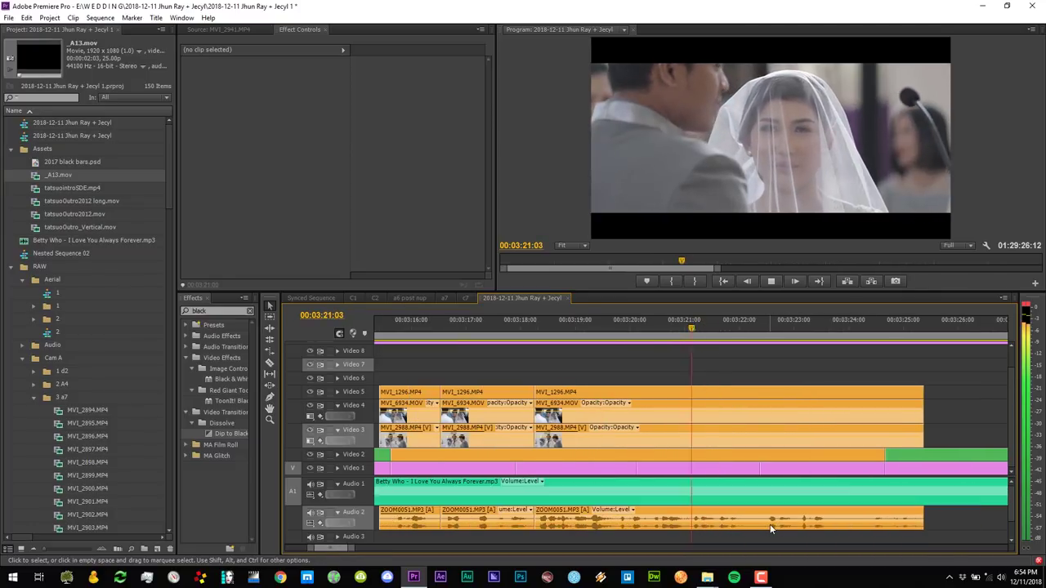
{"action": "key", "text": "space"}
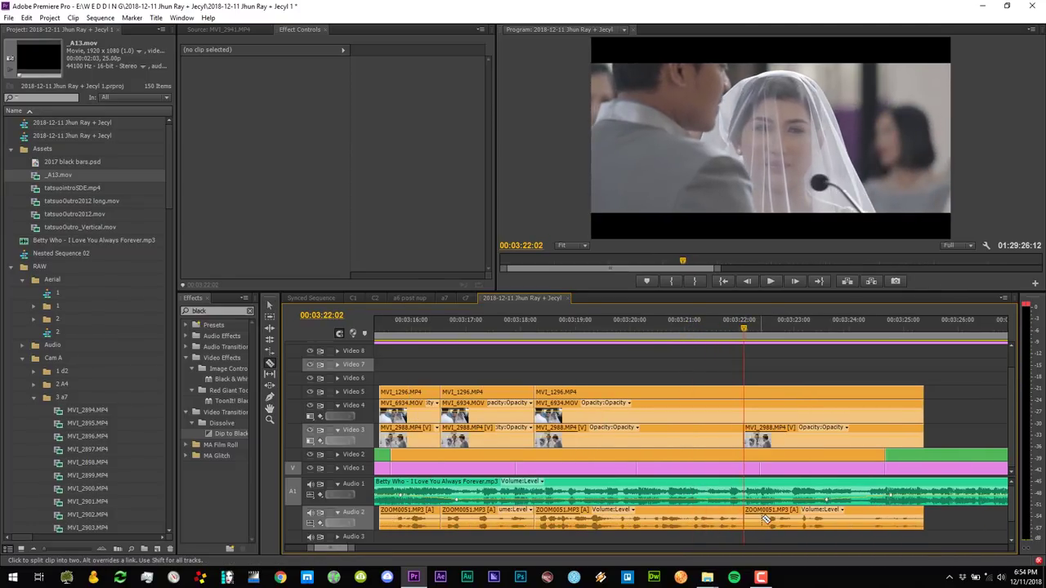
{"action": "key", "text": "="}
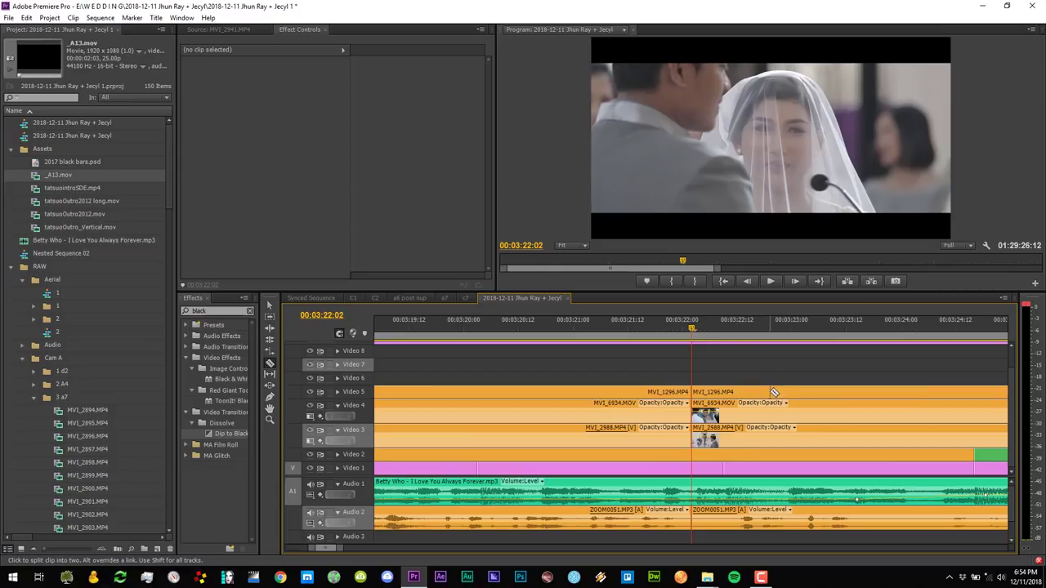
{"action": "left_click", "coordinate": [734, 334]}
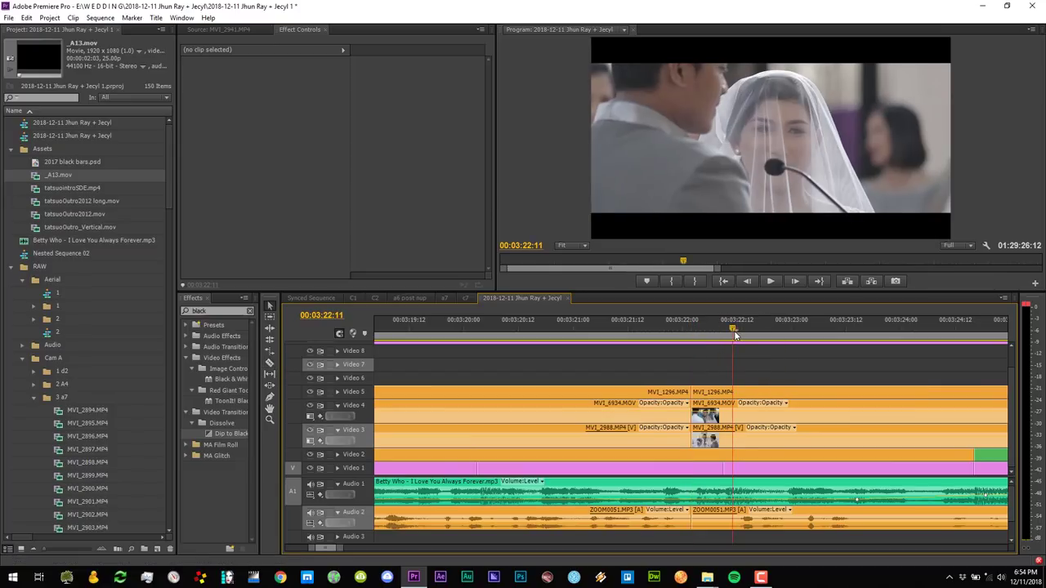
{"action": "left_click", "coordinate": [735, 428]}
{"action": "key", "text": "v"}
{"action": "left_click_drag", "start_coordinate": [754, 380], "coordinate": [760, 434]}
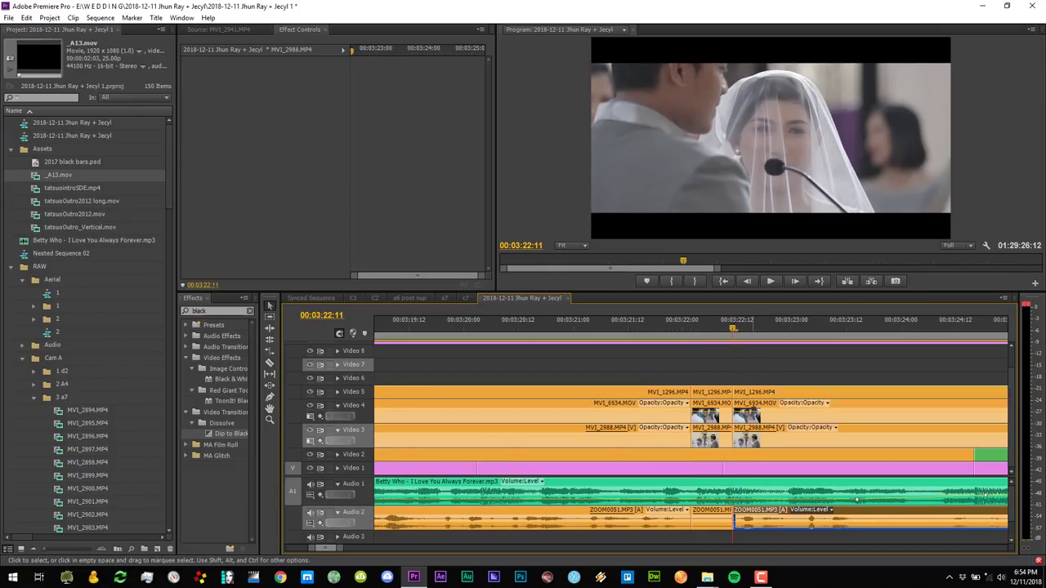
{"action": "left_click", "coordinate": [752, 381]}
{"action": "left_click_drag", "start_coordinate": [750, 376], "coordinate": [758, 434]}
{"action": "mouse_move", "coordinate": [750, 395]}
{"action": "left_mouse_down"}
{"action": "mouse_move", "coordinate": [710, 395]}
{"action": "mouse_move", "coordinate": [758, 383]}
{"action": "left_mouse_up"}
- Cut out the ceremony section between about 00:03:23:07 and 00:03:24:00 and move the remaining ending piece back against the cut
{"action": "key", "text": "minus"}
{"action": "key", "text": "space"}
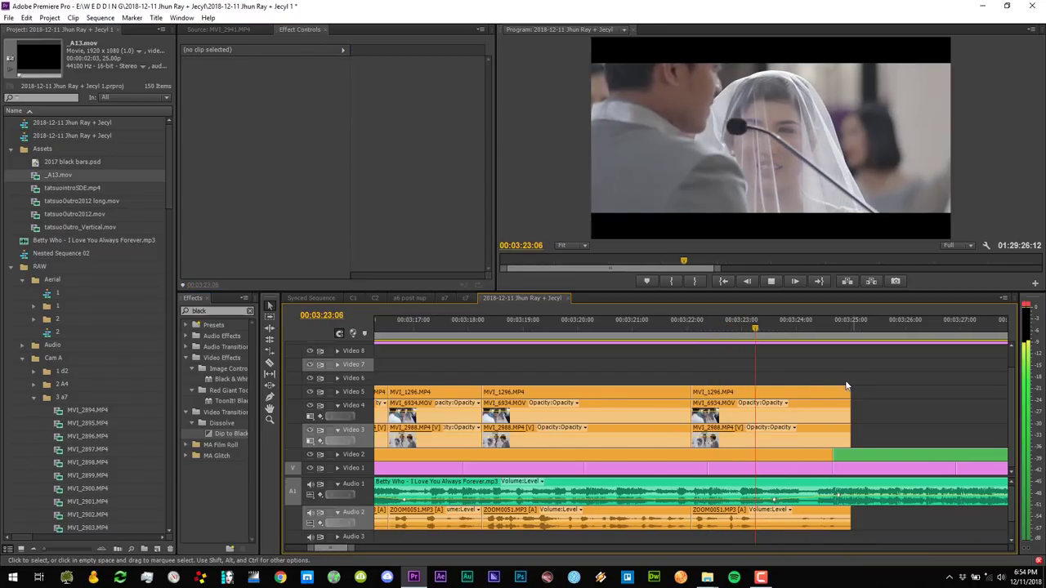
{"action": "left_click", "coordinate": [798, 335]}
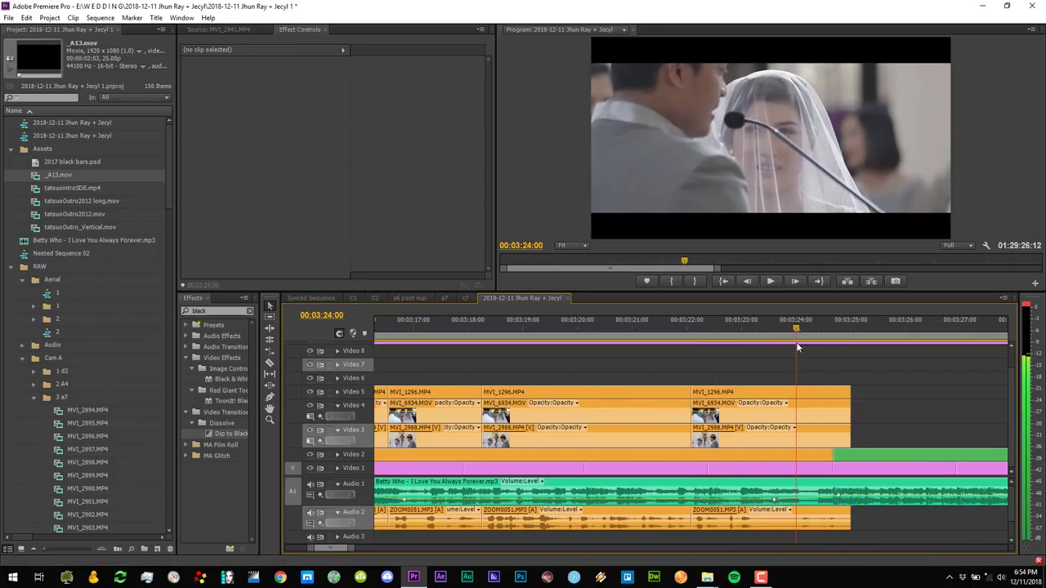
{"action": "key", "text": "c"}
{"action": "left_click_drag", "start_coordinate": [828, 429], "coordinate": [826, 450]}
{"action": "left_click_drag", "start_coordinate": [815, 392], "coordinate": [768, 351]}
{"action": "left_click_drag", "start_coordinate": [768, 349], "coordinate": [737, 349]}
- Replay the tightened ceremony ending from just before the cut at about 00:03:23:07
{"action": "key", "text": "shift+Left"}
{"action": "key", "text": "shift+Left"}
{"action": "key", "text": "shift+Left"}
{"action": "key", "text": "shift+Left"}
{"action": "key", "text": "shift+Left"}
{"action": "key", "text": "shift+Left"}
{"action": "key", "text": "shift+Left"}
{"action": "key", "text": "space"}
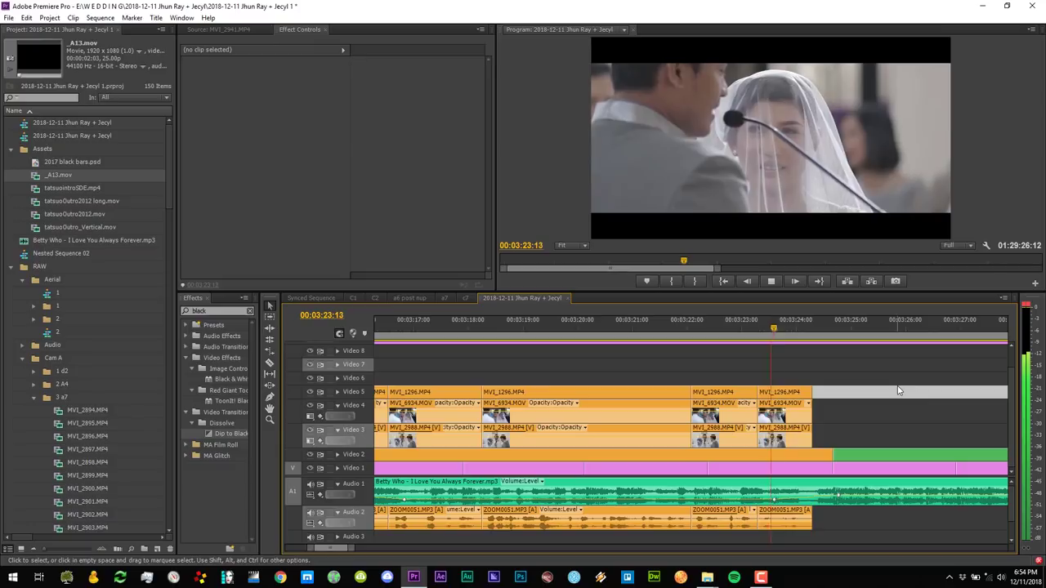
- Adjust the gain of the last ZOOM0051.MP3 speech piece by 9 dB
{"action": "left_click", "coordinate": [785, 527]}
{"action": "key", "text": "g"}
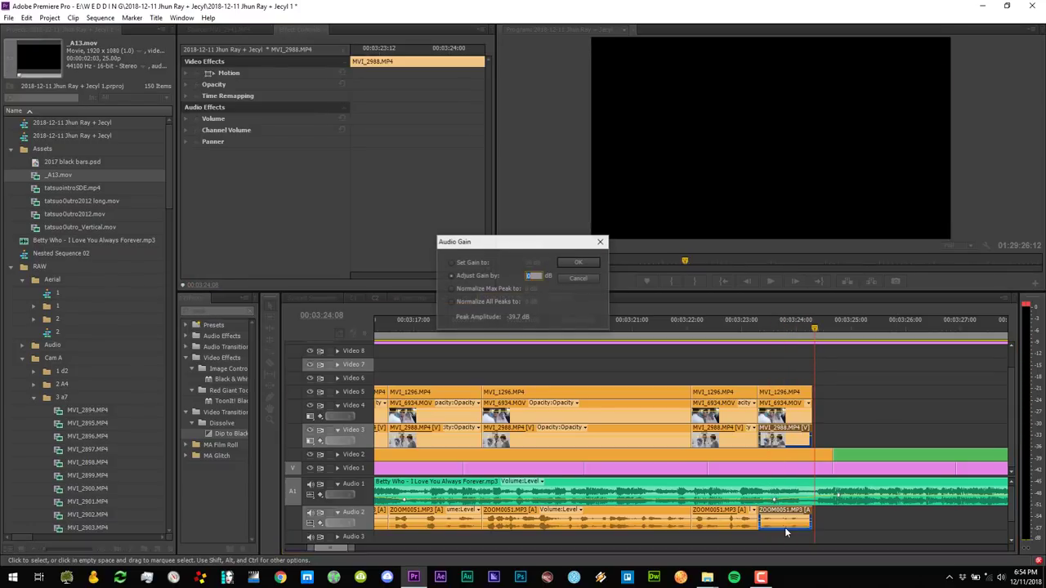
{"action": "type", "text": "9"}
{"action": "key", "text": "Return"}
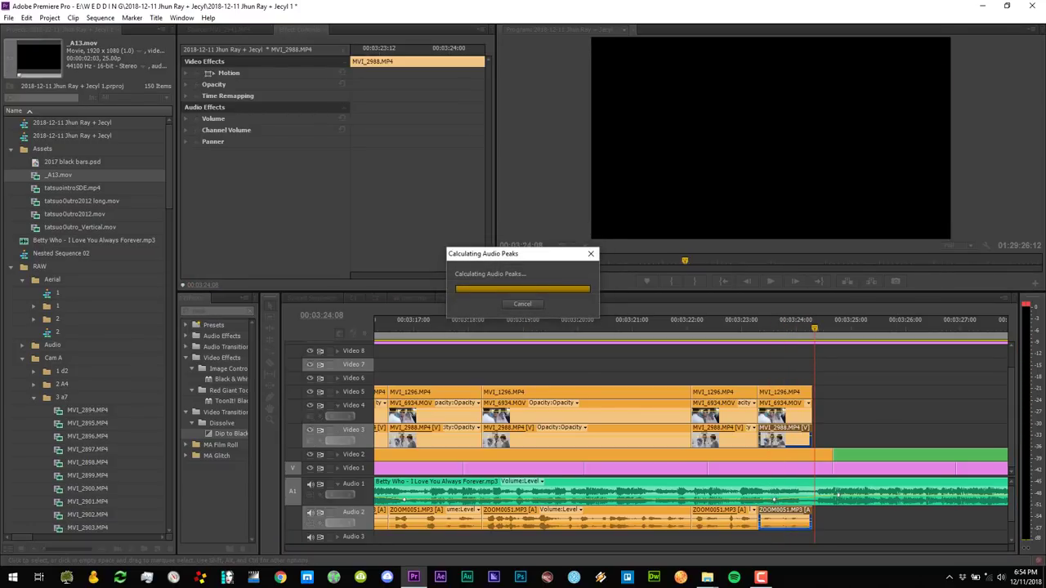
- Switch camera angles in the opening ceremony pieces by disabling MVI_1296.MP4 and MVI_6934.MOV clips, playing from 00:03:16:06 to check
{"action": "left_click", "coordinate": [833, 391]}
{"action": "key", "text": "minus"}
{"action": "left_click", "coordinate": [532, 339]}
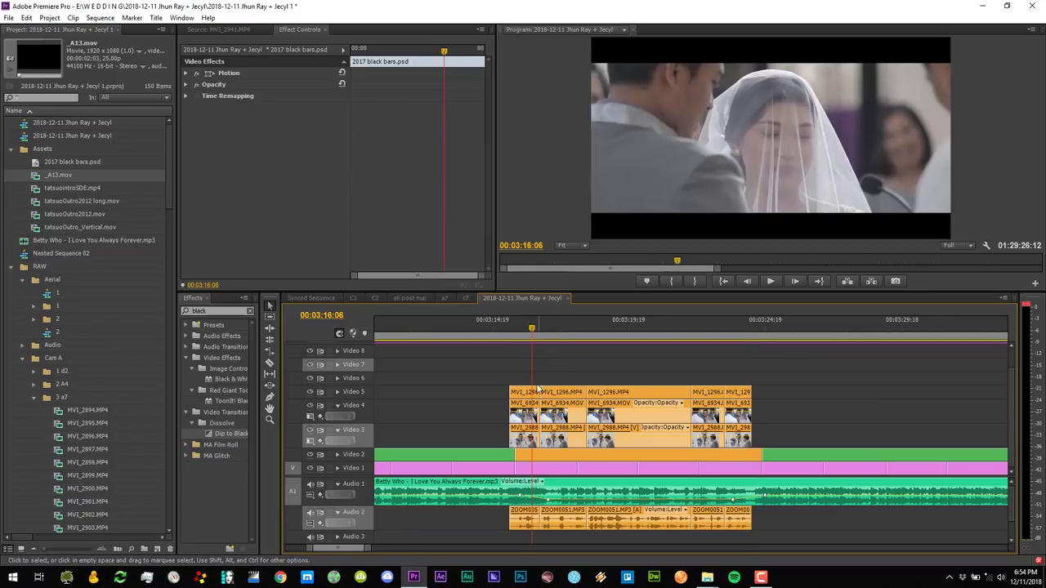
{"action": "key", "text": "equal"}
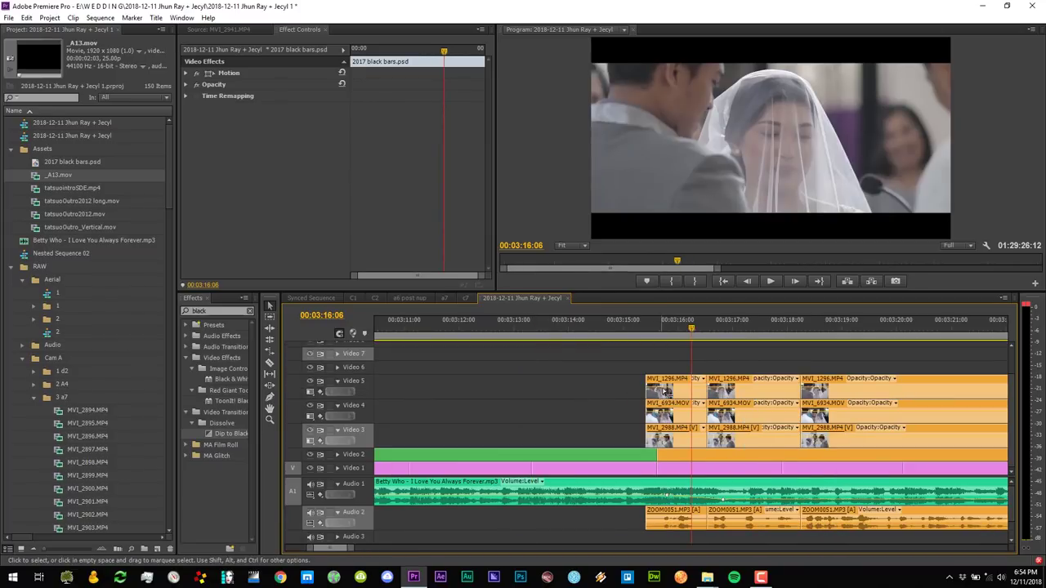
{"action": "left_click", "coordinate": [735, 394]}
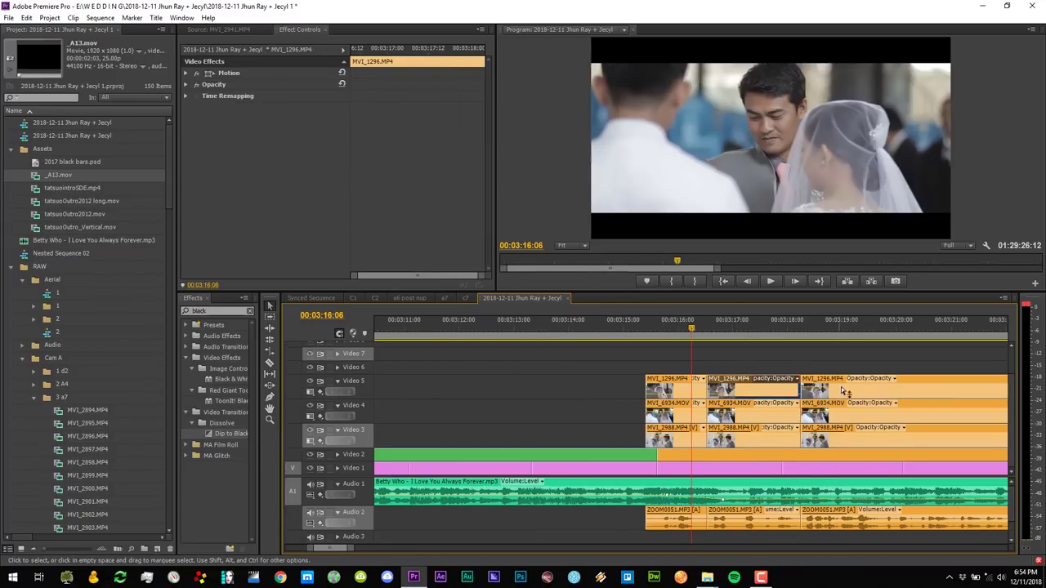
{"action": "key", "text": "minus"}
{"action": "key", "text": "space"}
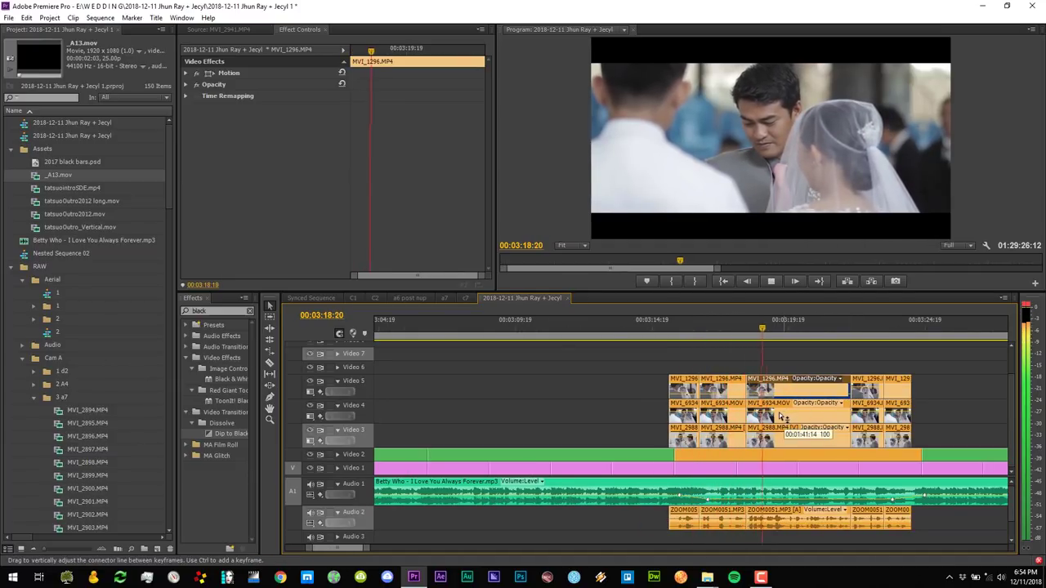
{"action": "key", "text": "space"}
{"action": "left_click", "coordinate": [730, 414]}
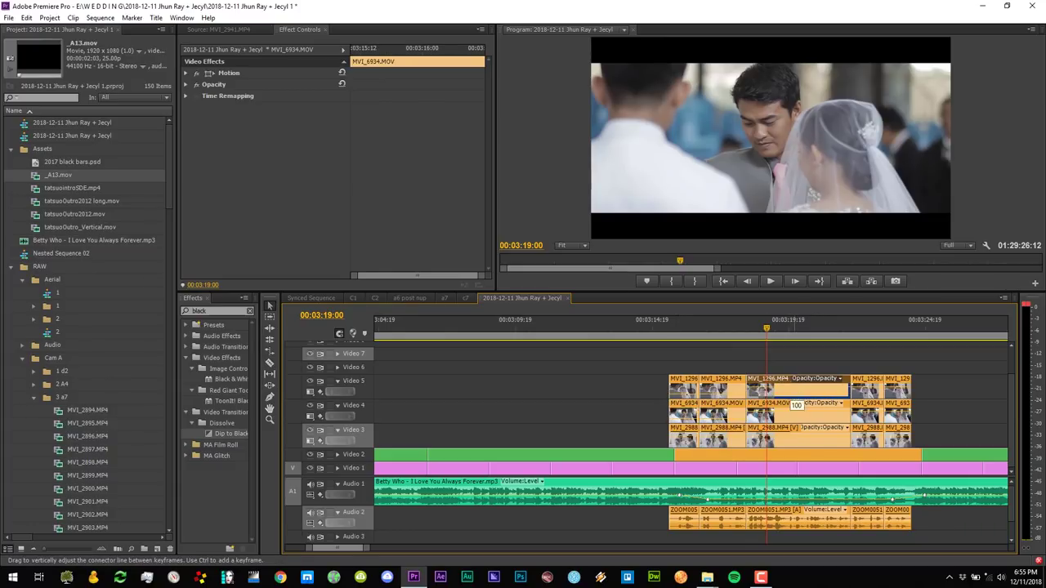
{"action": "key", "text": "shift+e"}
- Split MVI_1296.MP4 at 00:03:20:05 and disable the part after it plus the MVI_6934.MOV clip below, exposing the MVI_2988.MP4 angle
{"action": "key", "text": "space"}
{"action": "left_click", "coordinate": [836, 357]}
{"action": "left_click", "coordinate": [858, 353]}
{"action": "key", "text": "space"}
{"action": "key", "text": "c"}
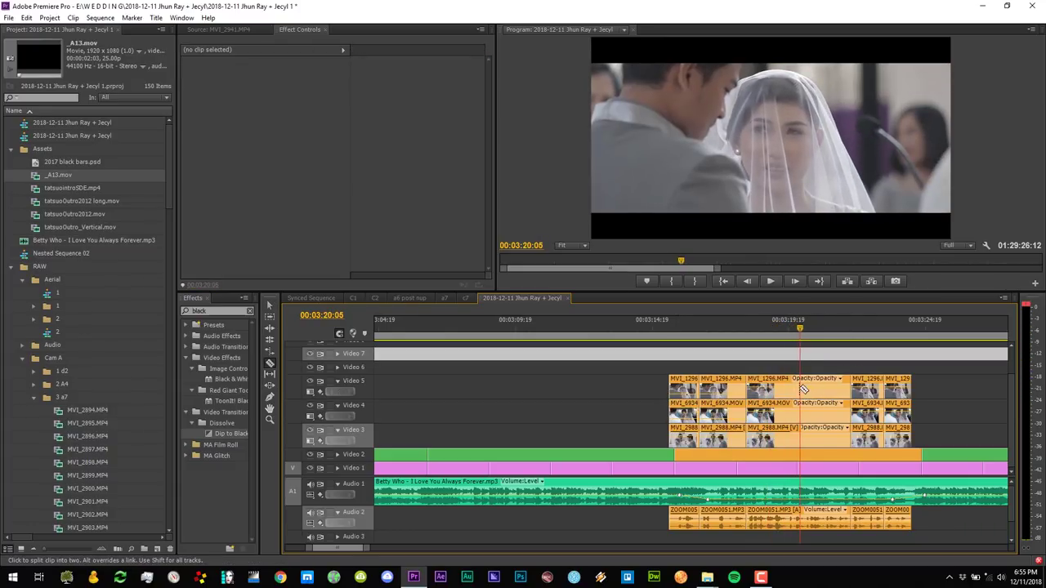
{"action": "left_click", "coordinate": [815, 391]}
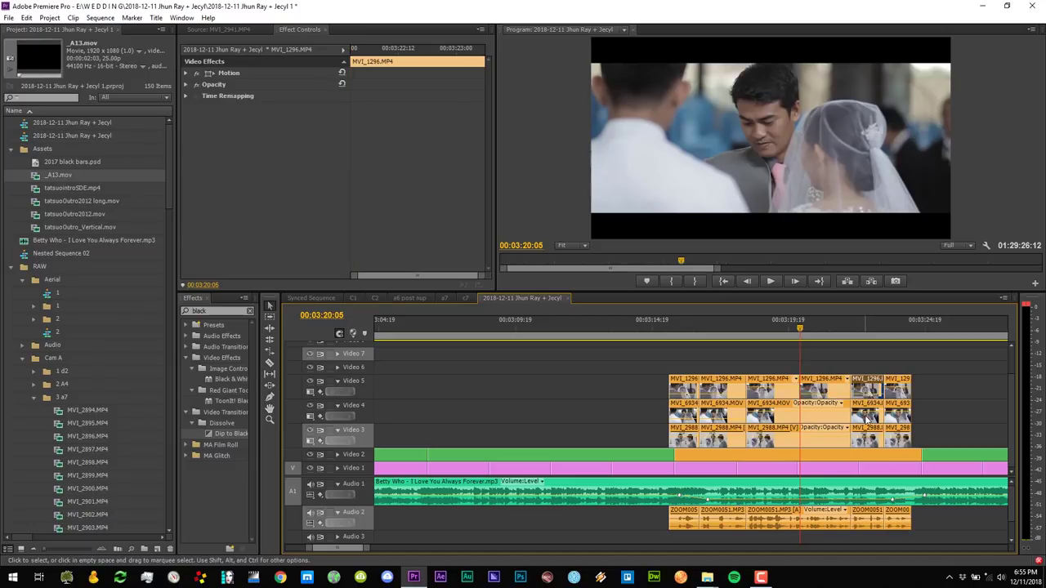
{"action": "left_click", "coordinate": [867, 415]}
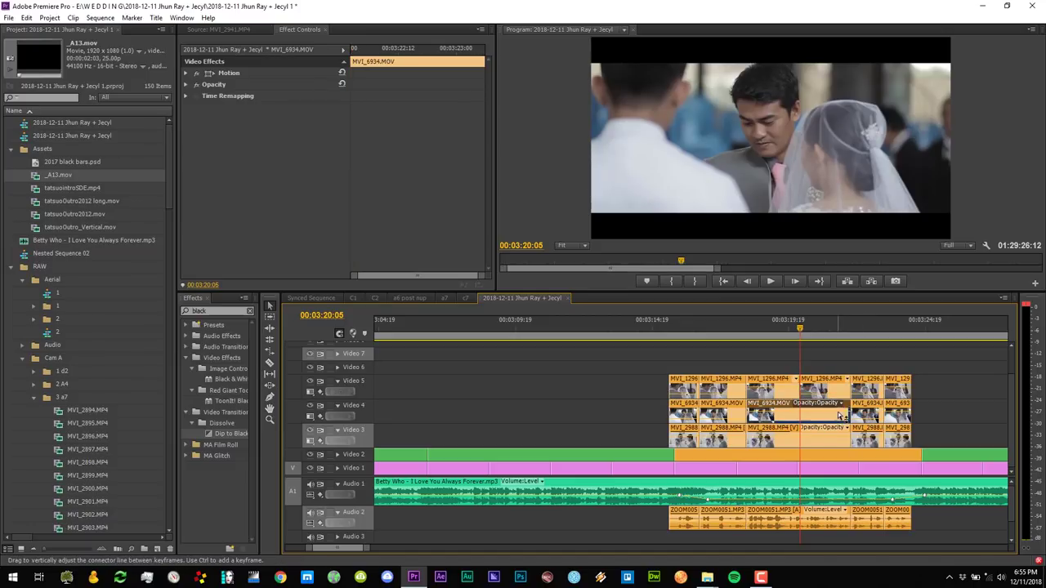
{"action": "key", "text": "space"}
{"action": "left_click", "coordinate": [944, 392]}
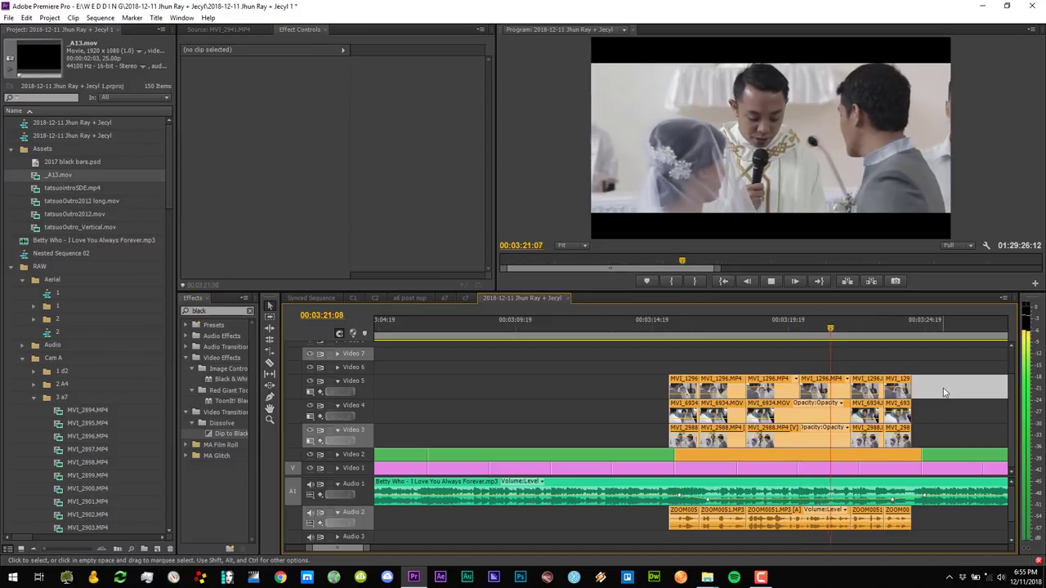
- Inspect the speech audio around the ceremony cut and return the playhead to the cut at 00:03:22:02
{"action": "key", "text": "space"}
{"action": "key", "text": "="}
{"action": "key", "text": "="}
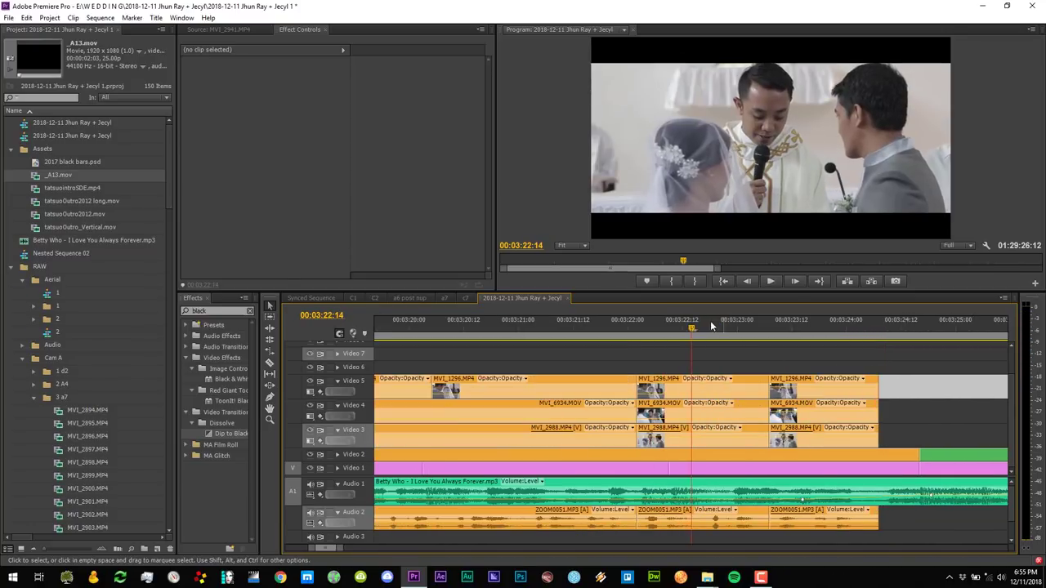
{"action": "left_click_drag", "start_coordinate": [693, 328], "coordinate": [643, 341]}
{"action": "left_click", "coordinate": [638, 329]}
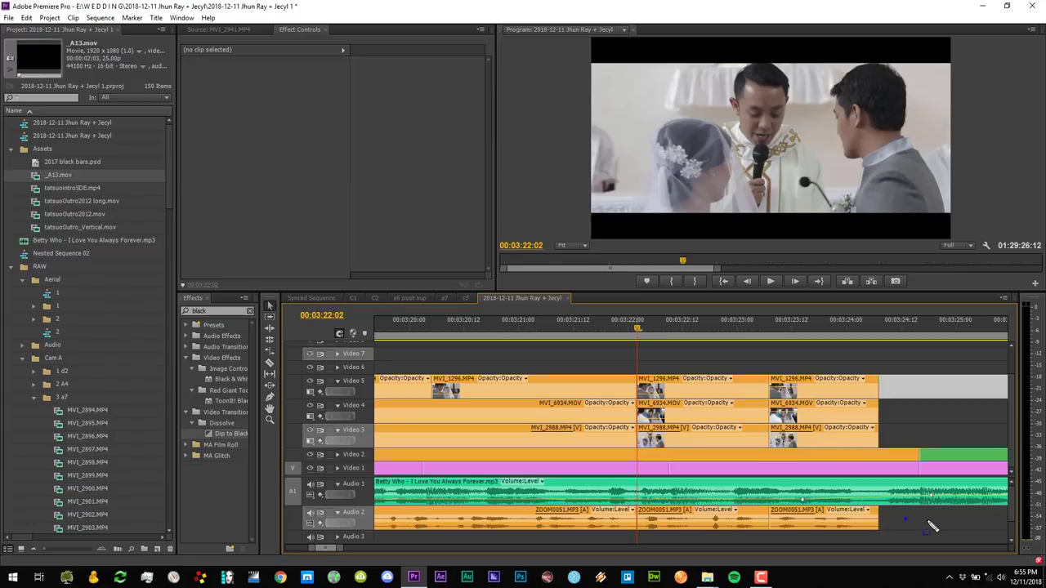
{"action": "left_click", "coordinate": [906, 529]}
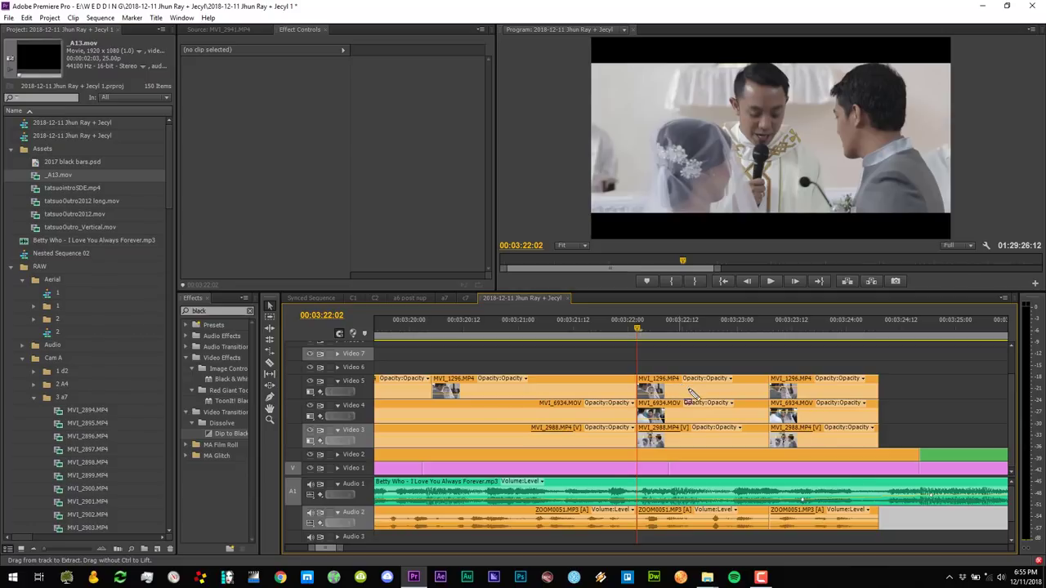
- Search the effects for "cross" to find a transition for the speech audio cut
{"action": "left_click", "coordinate": [225, 312]}
{"action": "key", "text": "BackSpace"}
{"action": "type", "text": "cross"}
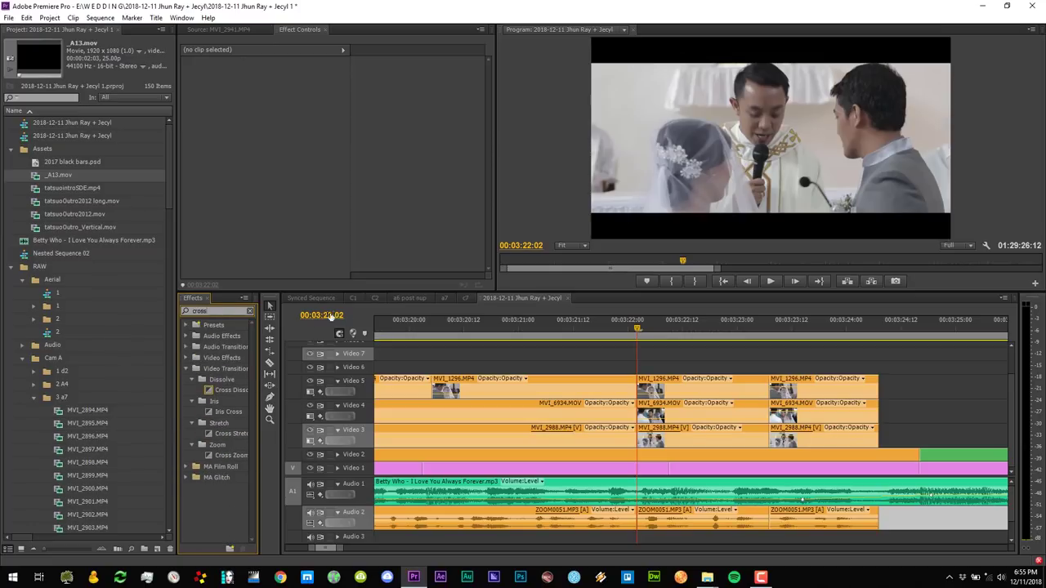
{"action": "left_click", "coordinate": [648, 521]}
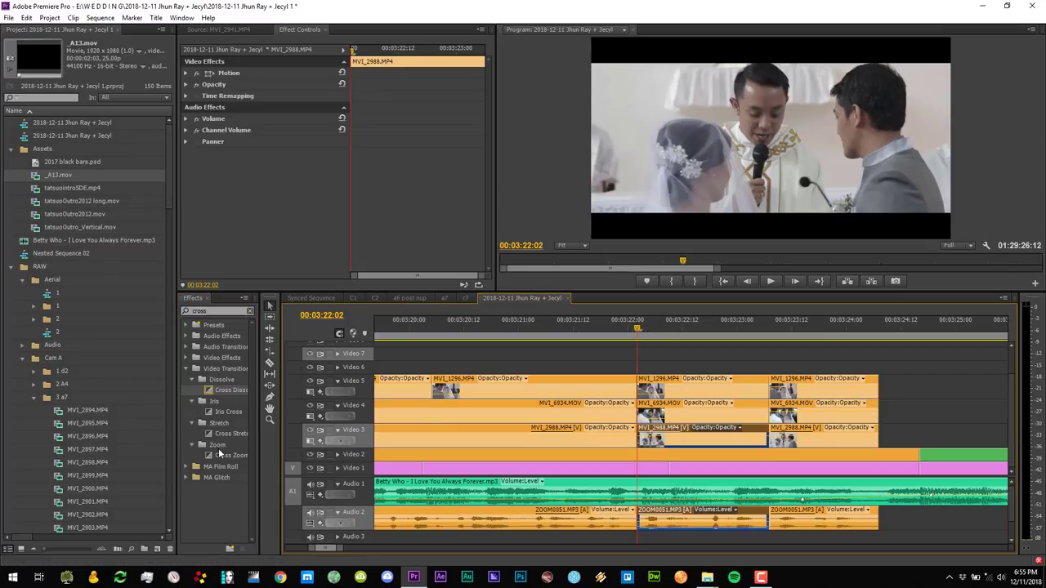
{"action": "left_click", "coordinate": [226, 434]}
{"action": "left_click", "coordinate": [225, 456]}
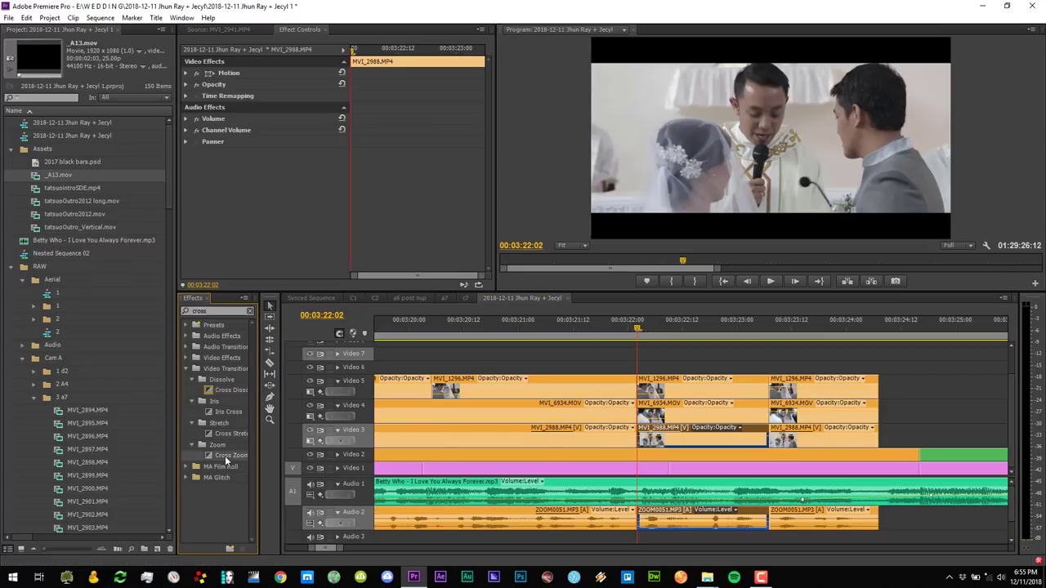
- Find the Exponential Fade with a "fade" search, apply it to the ZOOM0051.MP3 cut at 00:03:22:02, and play from 00:03:21:17
{"action": "left_click_drag", "start_coordinate": [202, 311], "coordinate": [139, 311]}
{"action": "type", "text": "facd"}
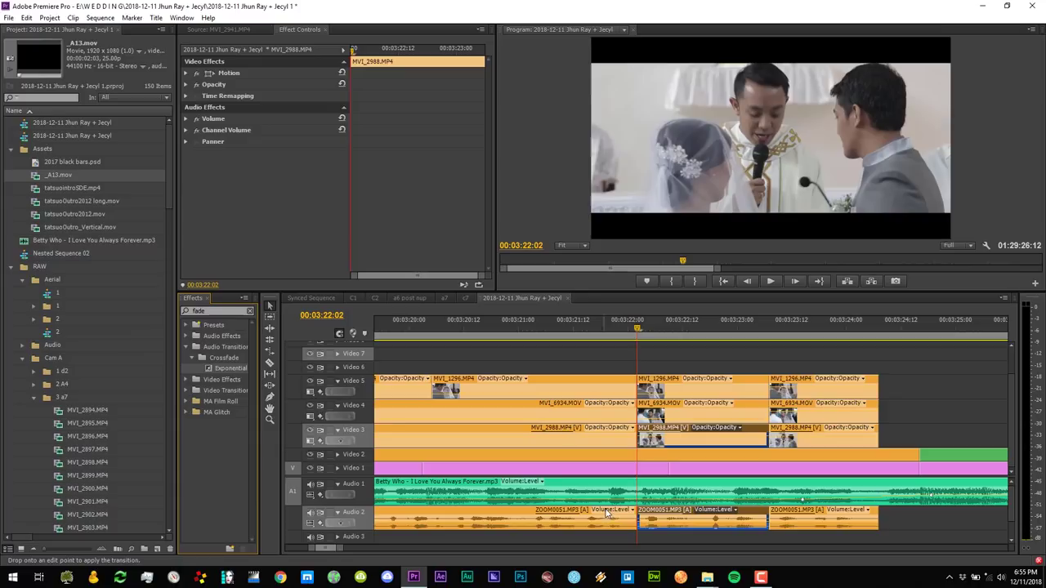
{"action": "mouse_move", "coordinate": [637, 523]}
{"action": "left_mouse_down"}
{"action": "mouse_move", "coordinate": [590, 524]}
{"action": "mouse_move", "coordinate": [644, 509]}
{"action": "left_mouse_up"}
{"action": "left_click_drag", "start_coordinate": [648, 330], "coordinate": [595, 341]}
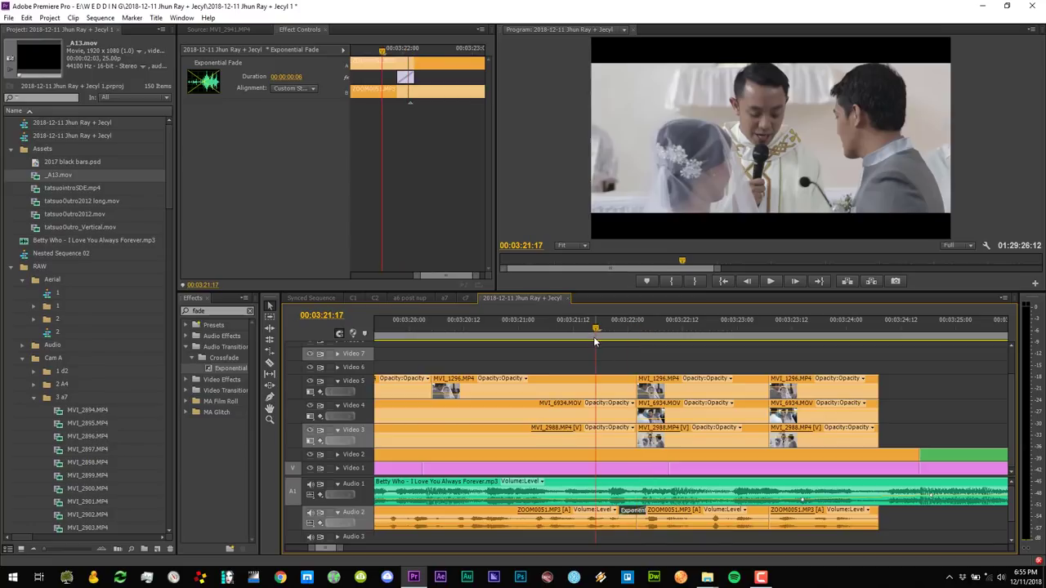
{"action": "key", "text": "space"}
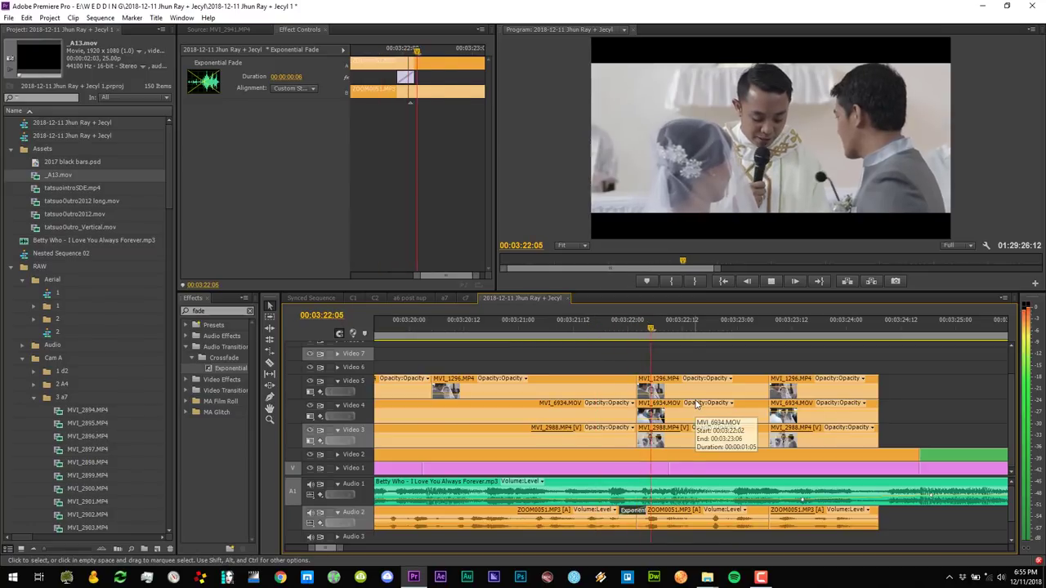
- Re-enable the MVI_1296.MP4 angle in the ceremony piece at 00:03:22:13 and play through to the end of the speech
{"action": "key", "text": "minus"}
{"action": "left_click", "coordinate": [848, 401]}
{"action": "key", "text": "minus"}
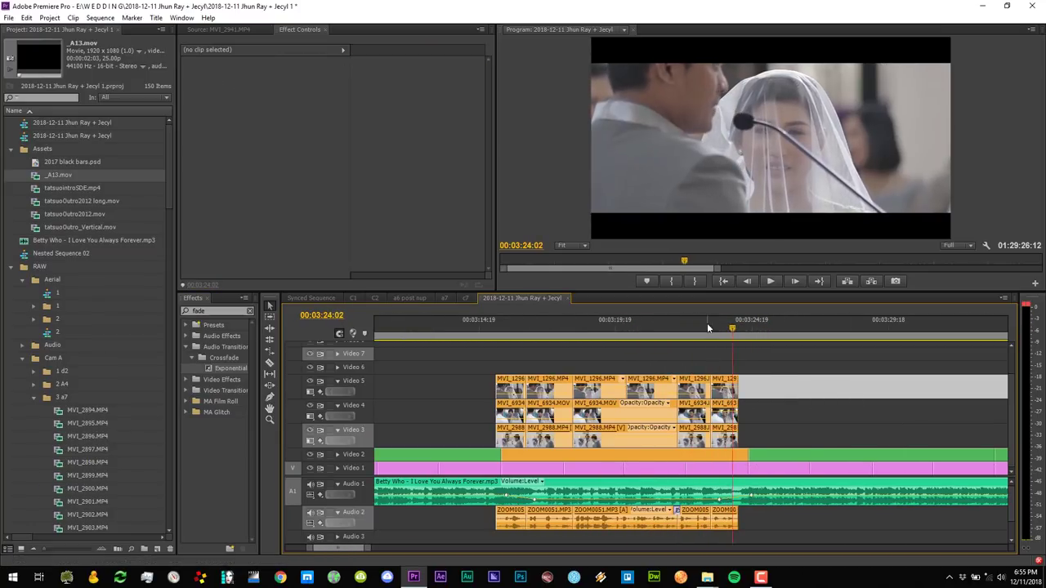
{"action": "left_click_drag", "start_coordinate": [708, 325], "coordinate": [692, 329]}
{"action": "left_click", "coordinate": [699, 380]}
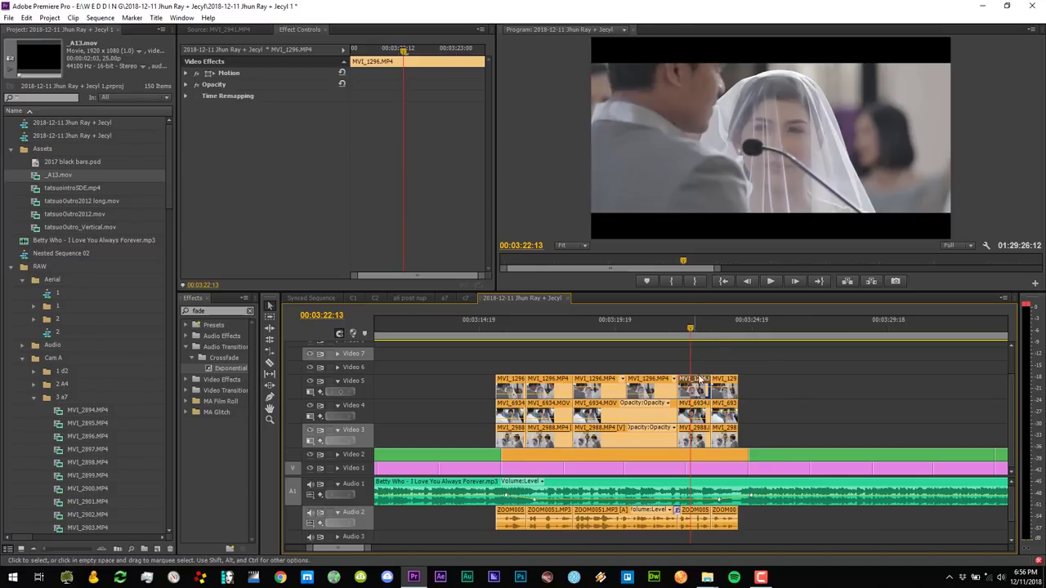
{"action": "left_click", "coordinate": [837, 406]}
{"action": "key", "text": "space"}
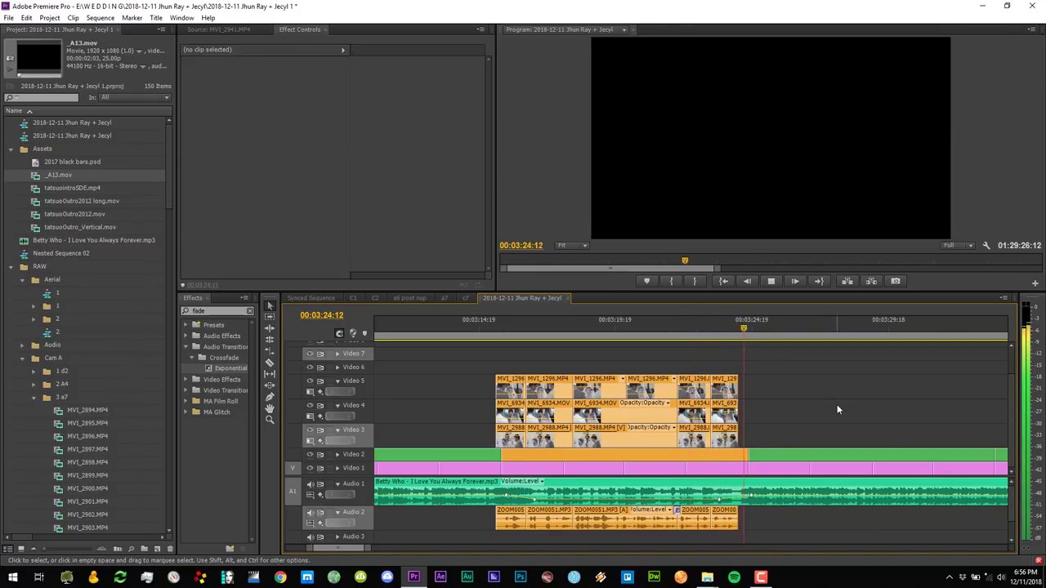
- Save the project with the finished ceremony speech piece
{"action": "key", "text": "minus"}
{"action": "key", "text": "ctrl+s"}
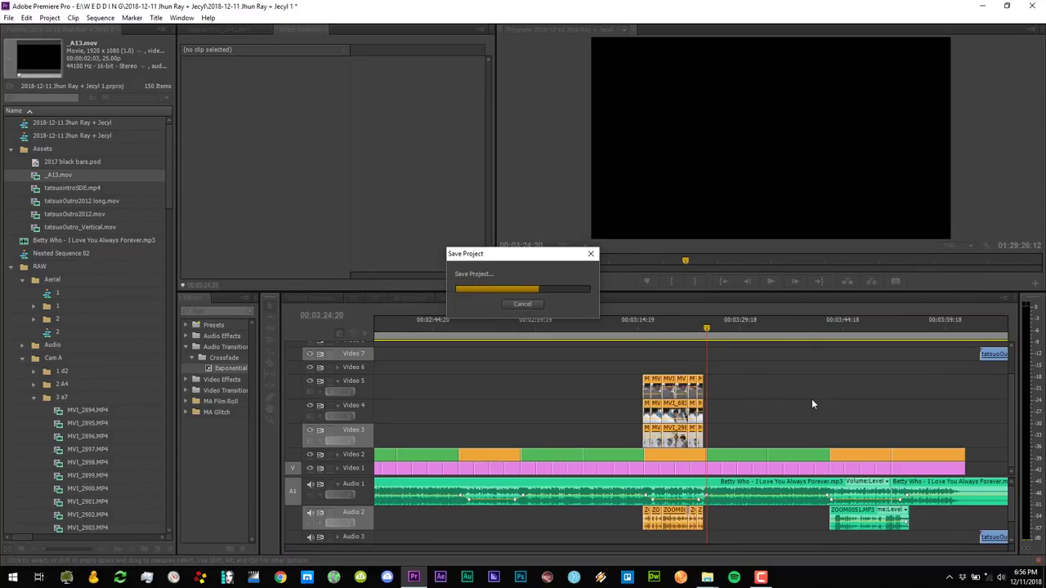
{"action": "key", "text": "minus"}
{"action": "left_click", "coordinate": [822, 391]}
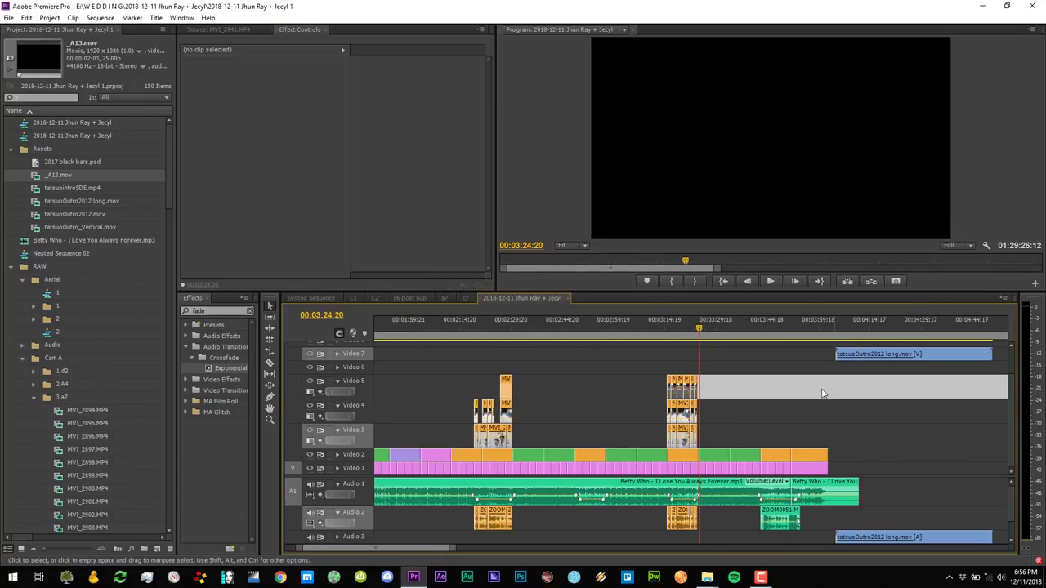
- Play the highlight timeline around 00:02:55, check the a6 post nup sequence, and return to the main wedding sequence
{"action": "key", "text": "space"}
{"action": "key", "text": "equal"}
{"action": "left_click", "coordinate": [733, 379]}
{"action": "key", "text": "minus"}
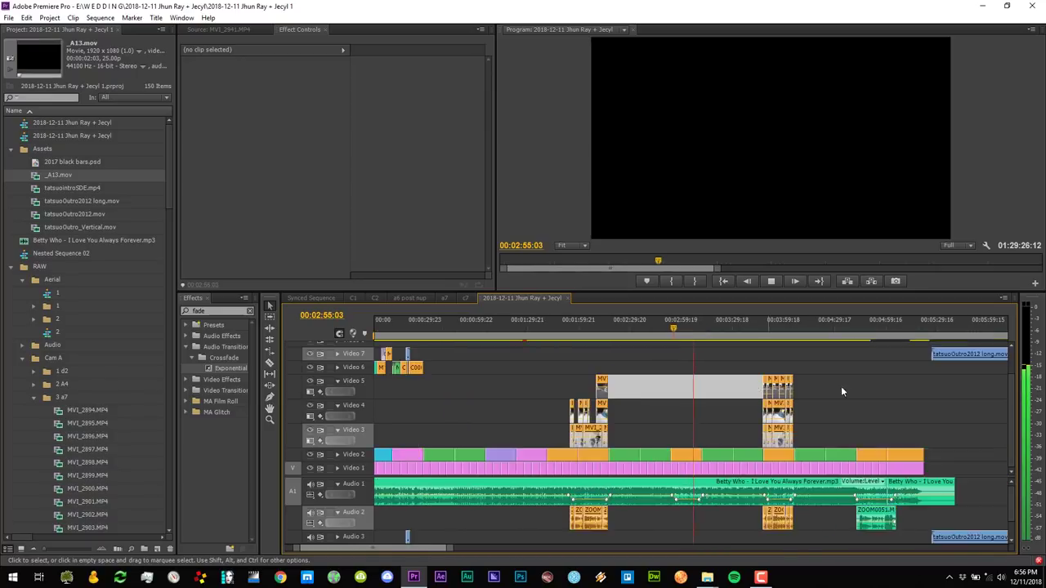
{"action": "key", "text": "minus"}
{"action": "key", "text": "minus"}
{"action": "key", "text": "space"}
{"action": "left_click", "coordinate": [395, 299]}
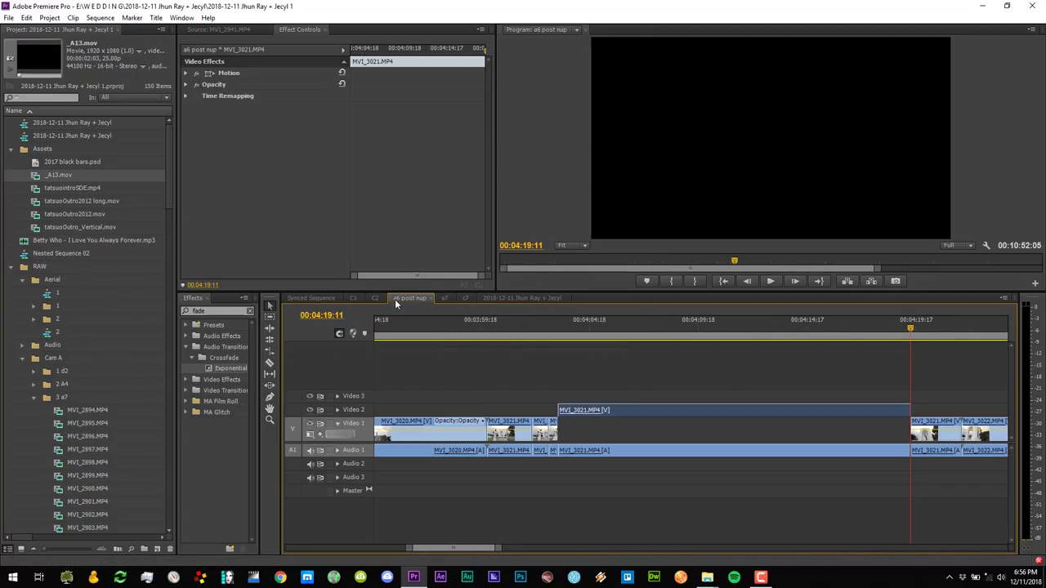
{"action": "left_click", "coordinate": [511, 297]}
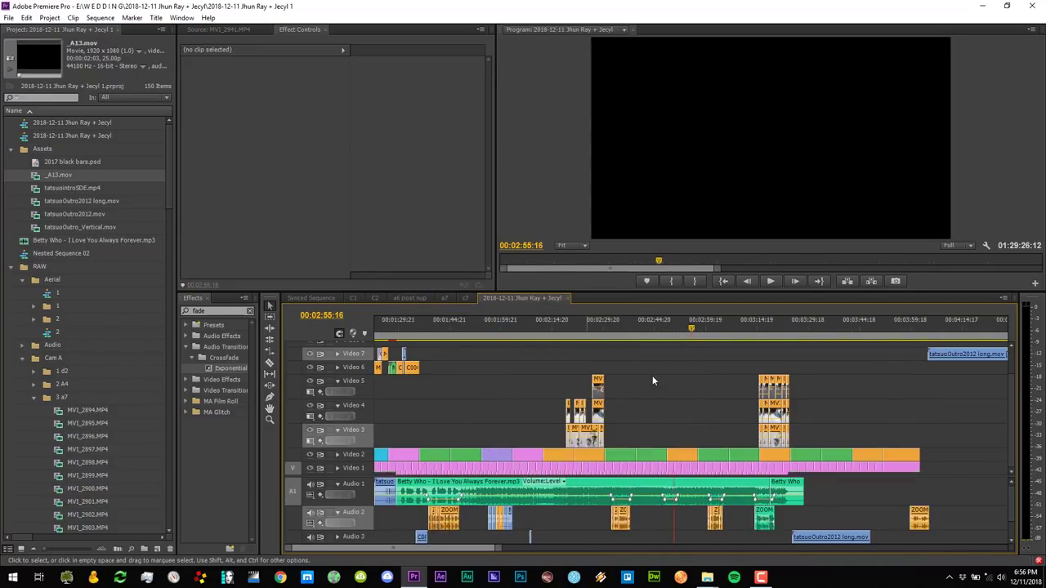
- Move the whole multi-angle ceremony speech piece with its audio earlier, starting at about 00:02:48:18 in the preceding orange section
{"action": "left_click", "coordinate": [769, 391]}
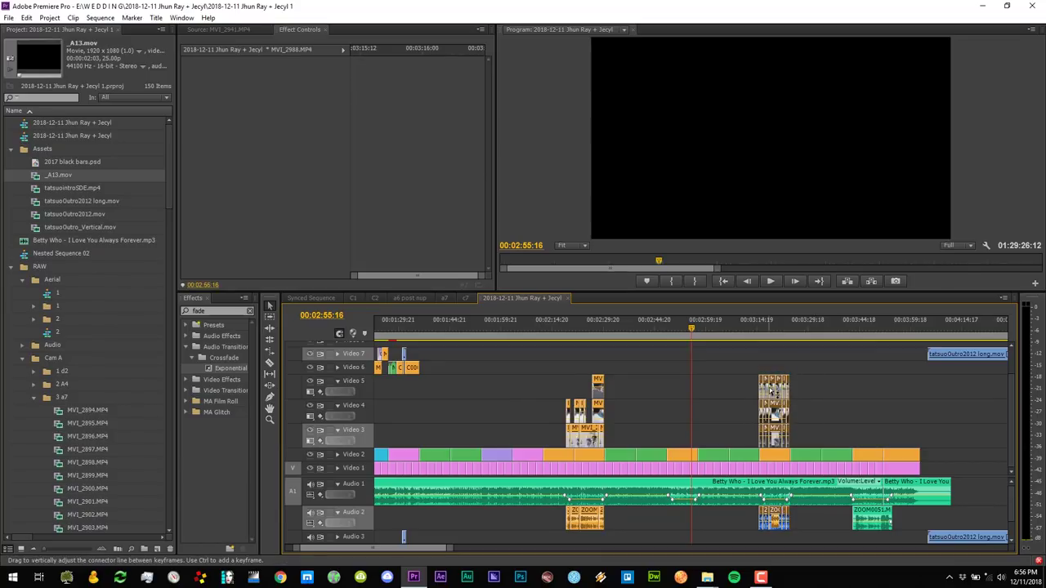
{"action": "left_click_drag", "start_coordinate": [776, 382], "coordinate": [690, 390]}
{"action": "key", "text": "equal"}
{"action": "key", "text": "equal"}
{"action": "key", "text": "equal"}
{"action": "key", "text": "space"}
{"action": "left_click", "coordinate": [814, 391]}
{"action": "key", "text": "space"}
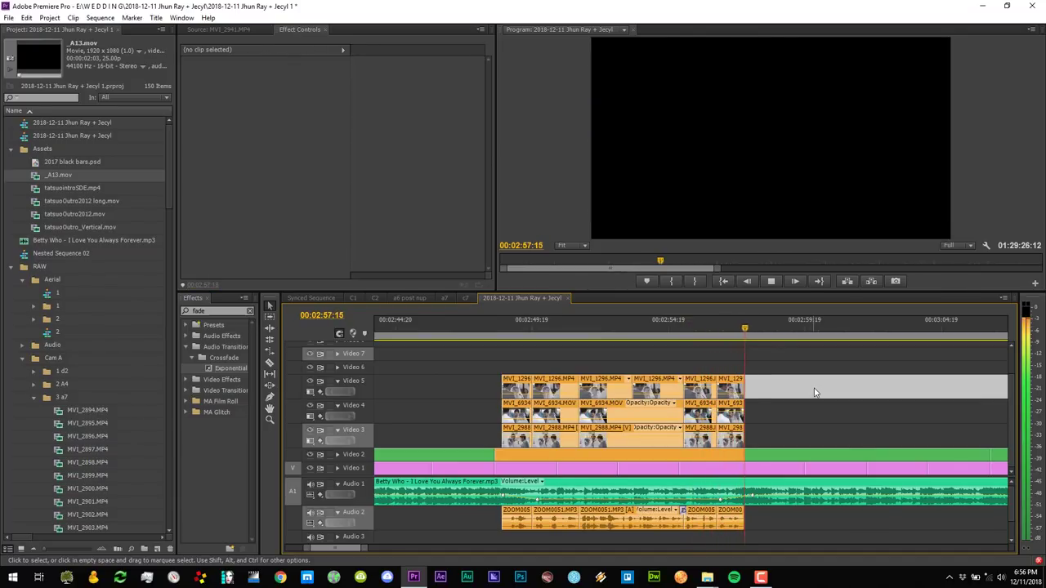
- Play the start of the relocated speech and move the end keyframe of the music's fade-down slightly earlier, near 00:02:49
{"action": "left_click", "coordinate": [492, 331]}
{"action": "key", "text": "="}
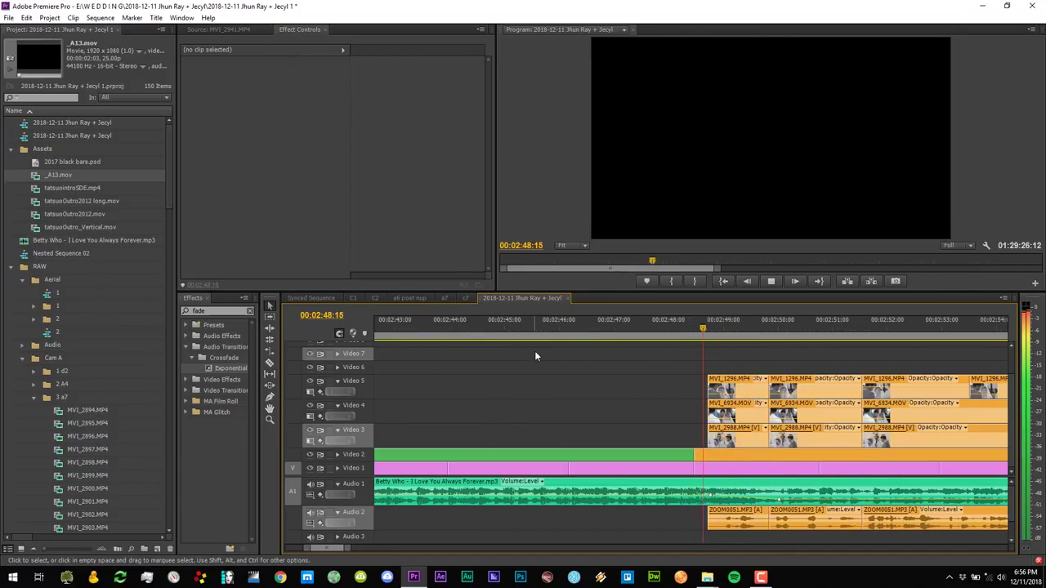
{"action": "key", "text": "space"}
{"action": "key", "text": "space"}
{"action": "left_click", "coordinate": [762, 493]}
{"action": "left_click", "coordinate": [434, 108]}
{"action": "key", "text": "="}
{"action": "key", "text": "="}
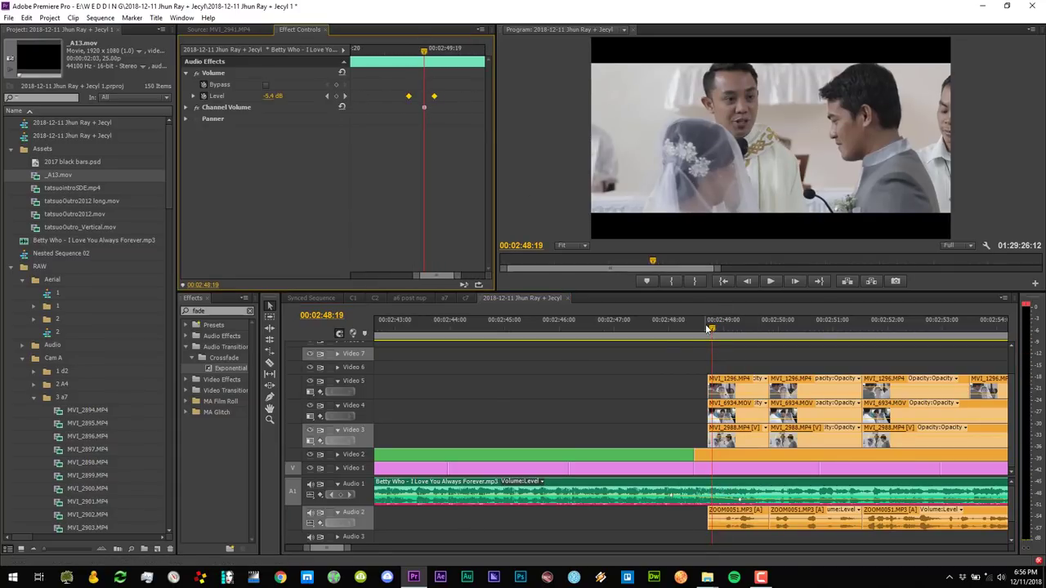
- Select the ZOOM0051.MP3 speech clips in the relocated ceremony piece, adjust their audio gain, and resume playback from 00:02:49:18
{"action": "key", "text": "minus"}
{"action": "key", "text": "minus"}
{"action": "key", "text": "minus"}
{"action": "left_click", "coordinate": [839, 403]}
{"action": "key", "text": "space"}
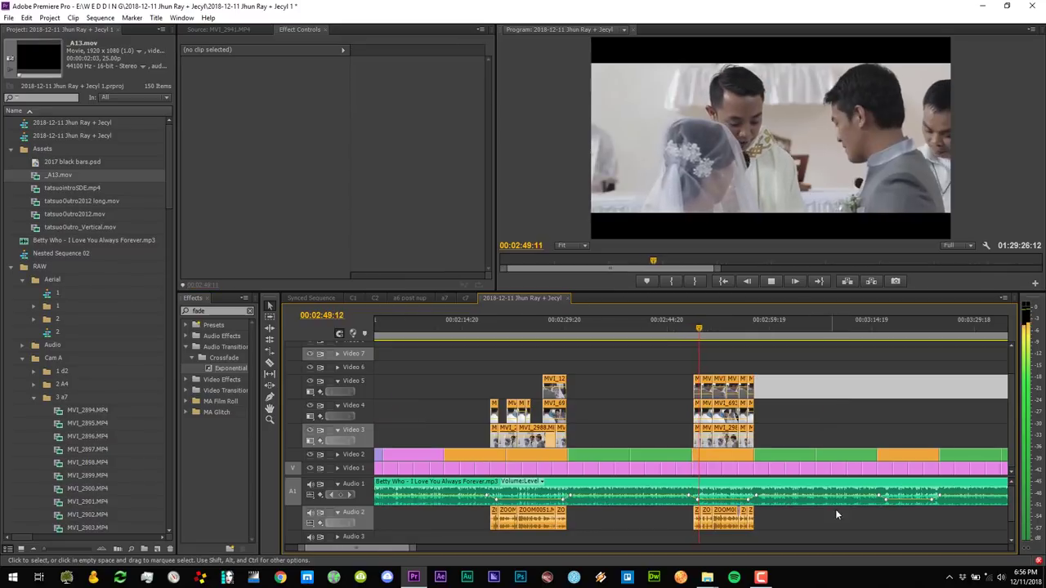
{"action": "left_click_drag", "start_coordinate": [832, 539], "coordinate": [655, 520]}
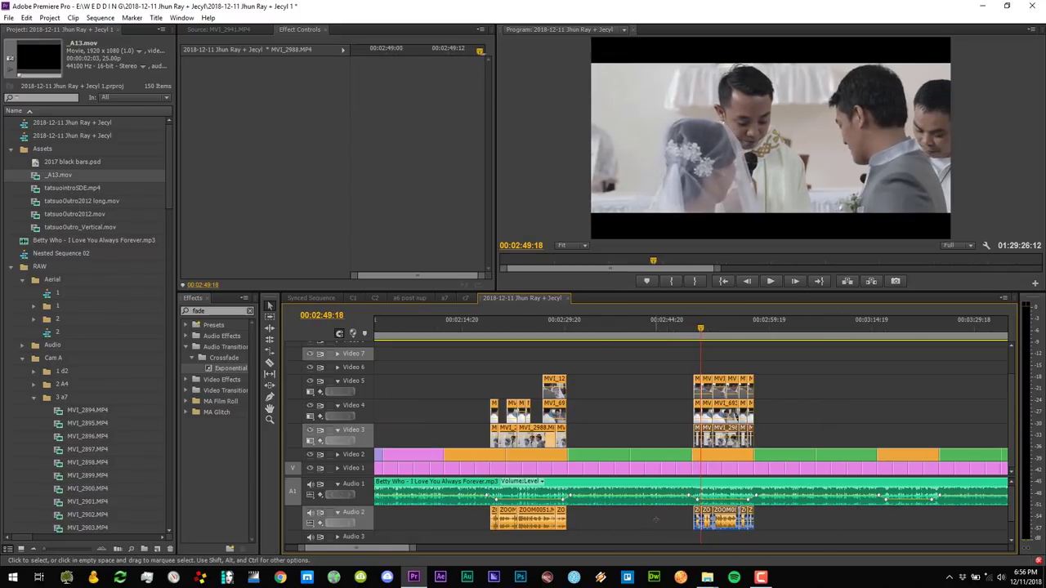
{"action": "key", "text": "g"}
{"action": "key", "text": "Return"}
{"action": "key", "text": "space"}
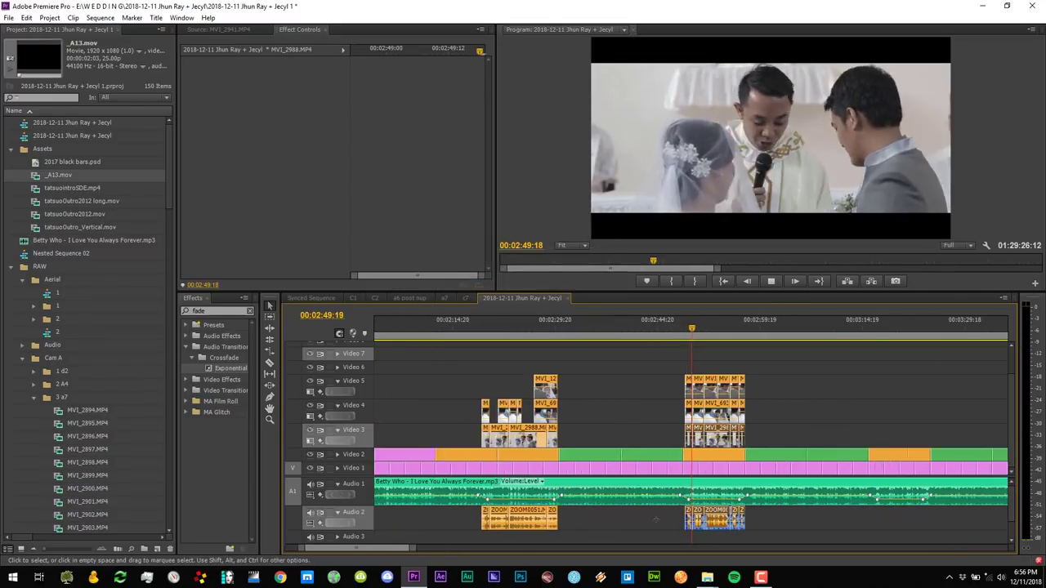
- Play to the end of the speech, roll the final MVI_1296.MP4 and MVI_6934.MOV cuts slightly earlier, and replay the ending
{"action": "key", "text": "minus"}
{"action": "left_click", "coordinate": [790, 394]}
{"action": "key", "text": "equal"}
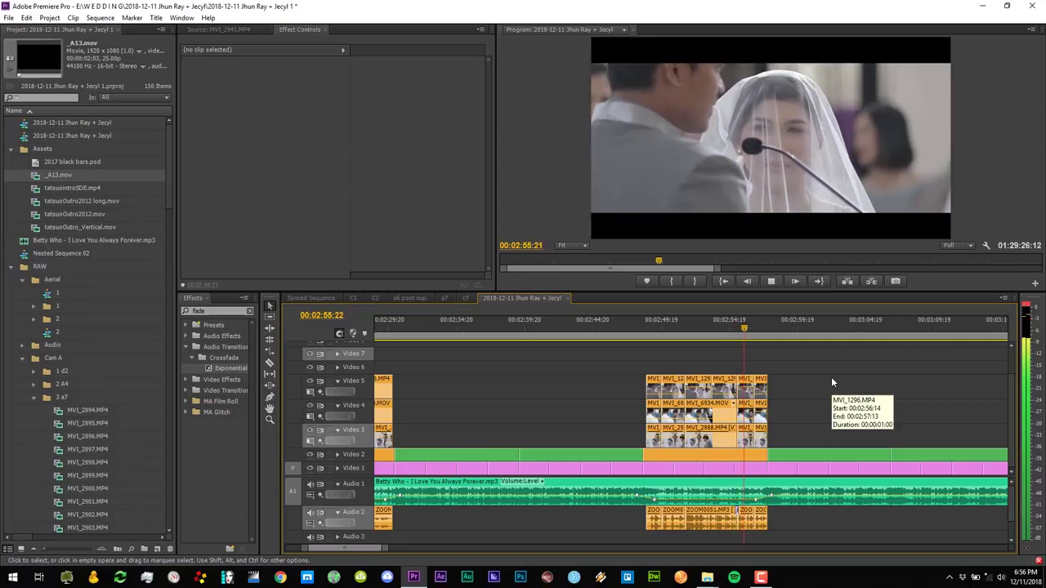
{"action": "key", "text": "space"}
{"action": "key", "text": "equal"}
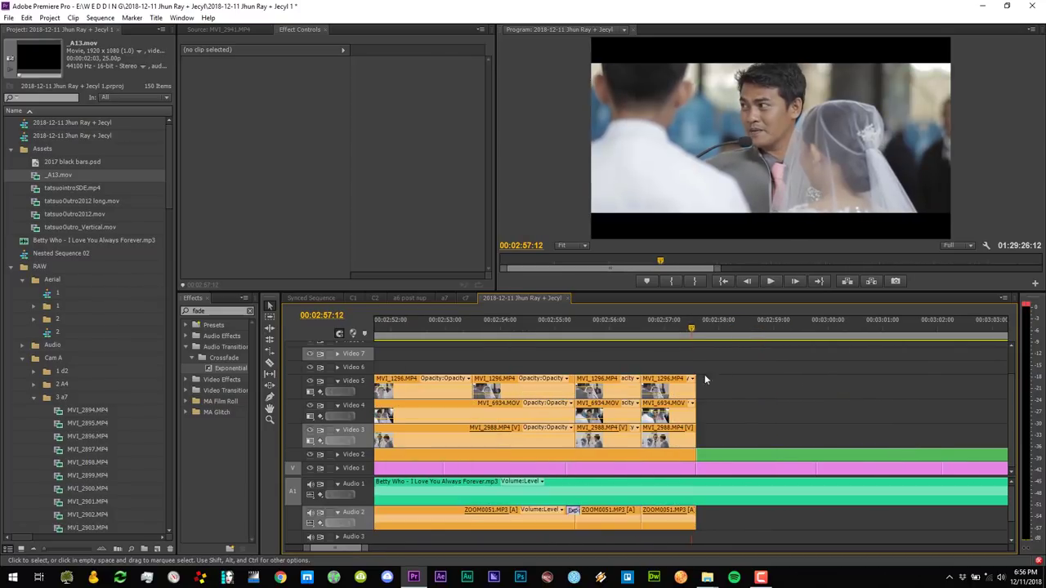
{"action": "left_click_drag", "start_coordinate": [626, 383], "coordinate": [639, 384]}
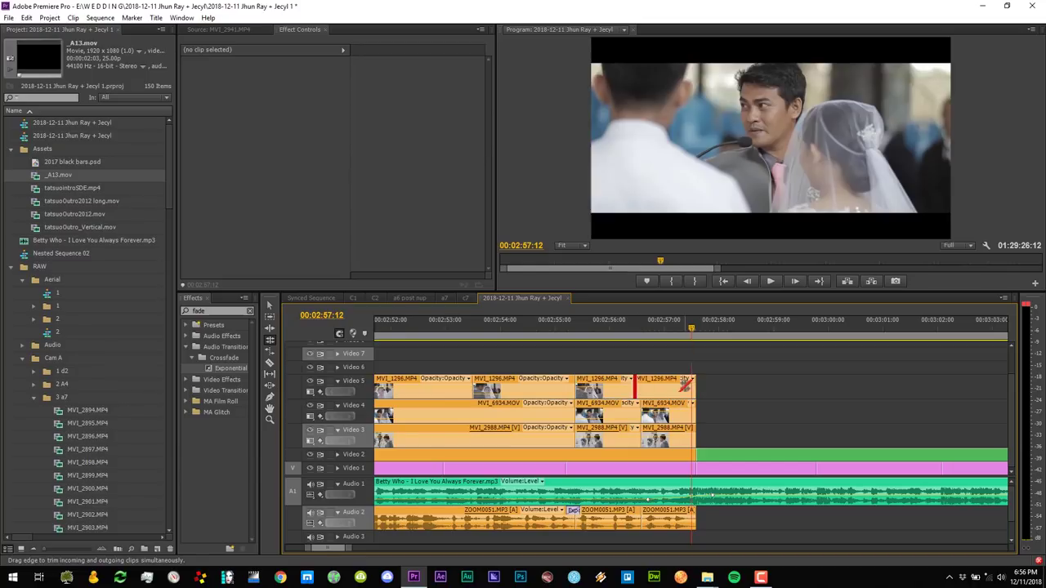
{"action": "key", "text": "equal"}
{"action": "left_click_drag", "start_coordinate": [581, 411], "coordinate": [570, 411]}
{"action": "key", "text": "v"}
{"action": "left_click", "coordinate": [564, 331]}
{"action": "key", "text": "space"}
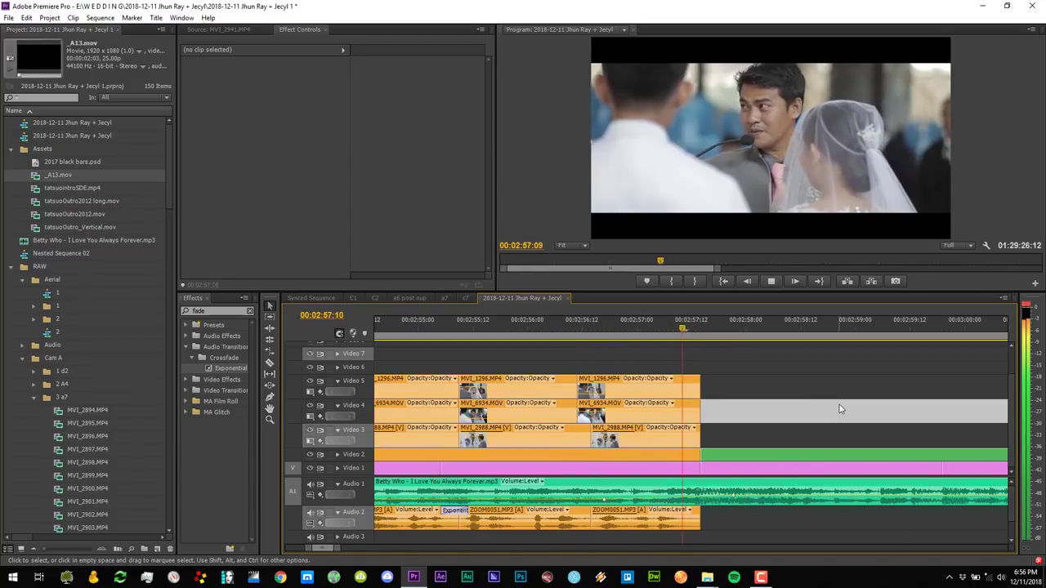
- Play past the end of the relocated speech piece and save the project
{"action": "key", "text": "minus"}
{"action": "key", "text": "minus"}
{"action": "key", "text": "minus"}
{"action": "key", "text": "minus"}
{"action": "key", "text": "minus"}
{"action": "key", "text": "minus"}
{"action": "key", "text": "space"}
{"action": "key", "text": "ctrl+s"}
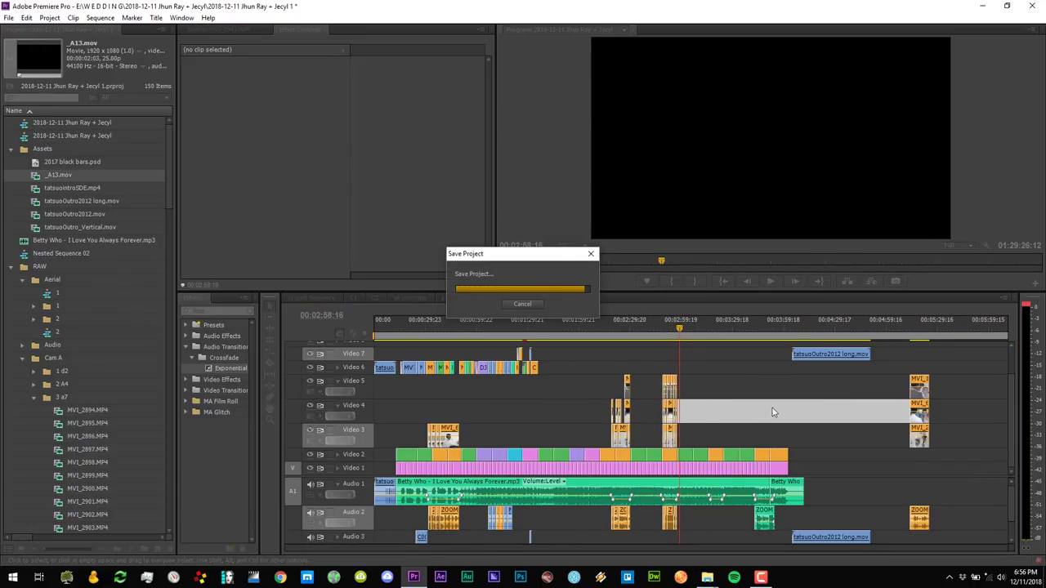
- Browse the labelled footage sections around 01:14:35 to 01:15:04 for shots to follow the speech
{"action": "key", "text": "backslash"}
{"action": "left_click", "coordinate": [852, 332]}
{"action": "key", "text": "equal"}
{"action": "key", "text": "equal"}
{"action": "key", "text": "equal"}
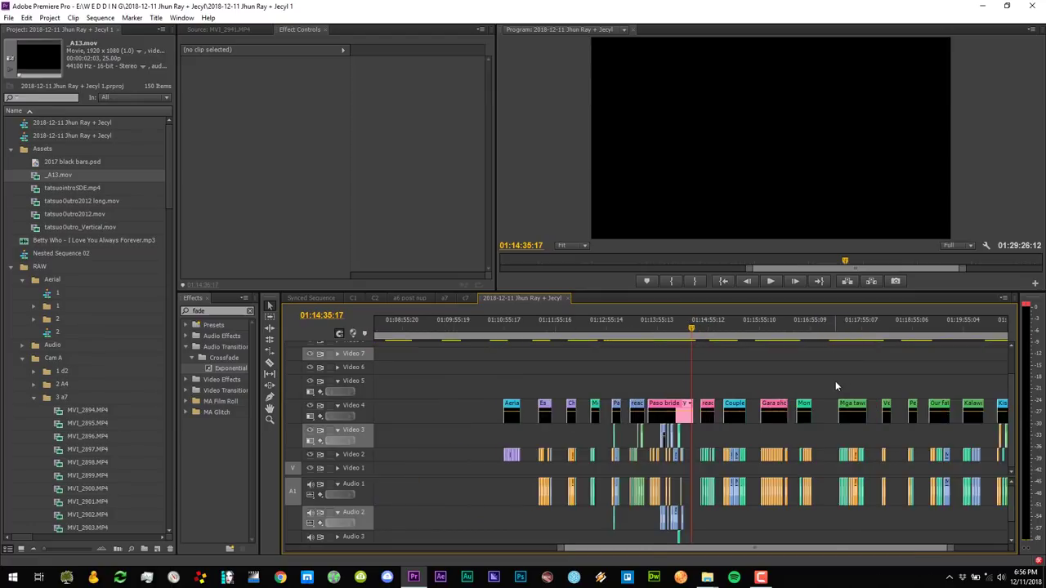
{"action": "left_click", "coordinate": [773, 330]}
{"action": "left_click", "coordinate": [847, 331]}
{"action": "key", "text": "minus"}
{"action": "left_click", "coordinate": [706, 331]}
{"action": "key", "text": "equal"}
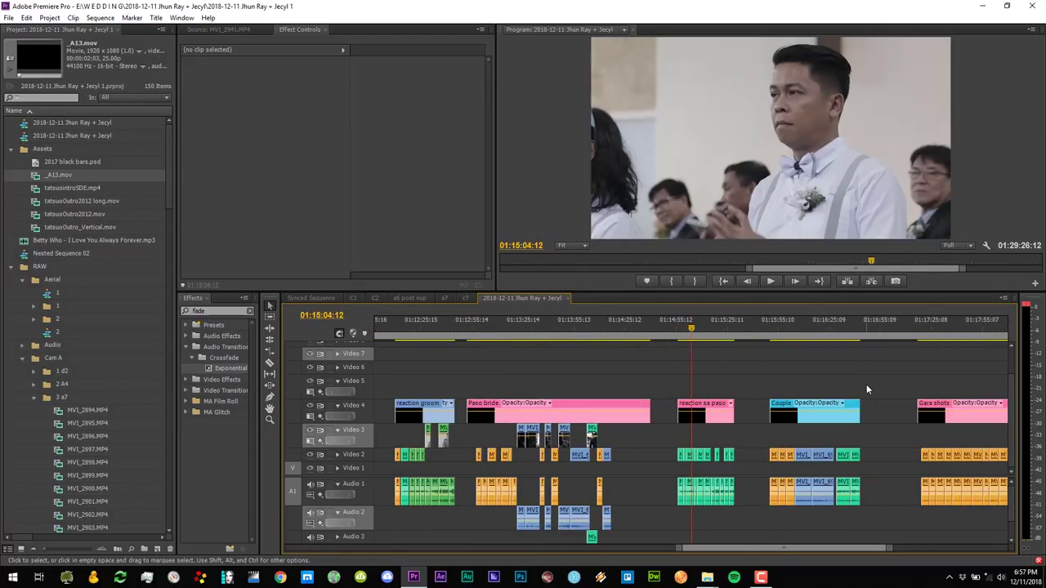
- Copy the MVI_2939.MP4, MVI_1218 and MVI_6913.MOV clips without their audio from the Paso groom section near 01:11:41
{"action": "left_click", "coordinate": [569, 332]}
{"action": "left_click", "coordinate": [514, 339]}
{"action": "key", "text": "equal"}
{"action": "key", "text": "equal"}
{"action": "key", "text": "equal"}
{"action": "left_click_drag", "start_coordinate": [679, 335], "coordinate": [731, 341]}
{"action": "key", "text": "c"}
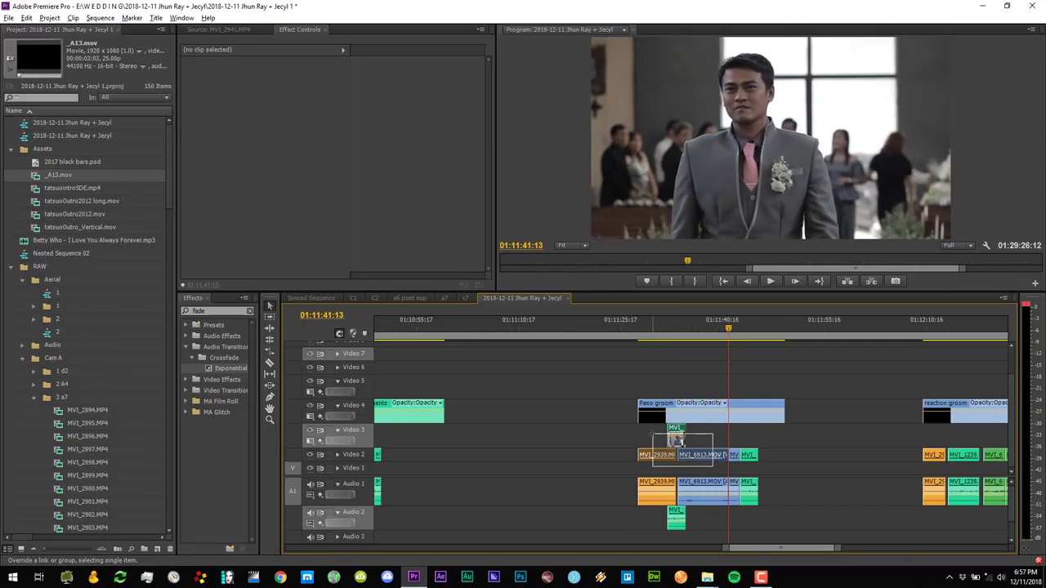
- Insert the copied groom clips at 00:05:04:01, lower the MVI_1218 clip onto Video 3 between its neighbours, and cut all three
{"action": "key", "text": "Home"}
{"action": "key", "text": "minus"}
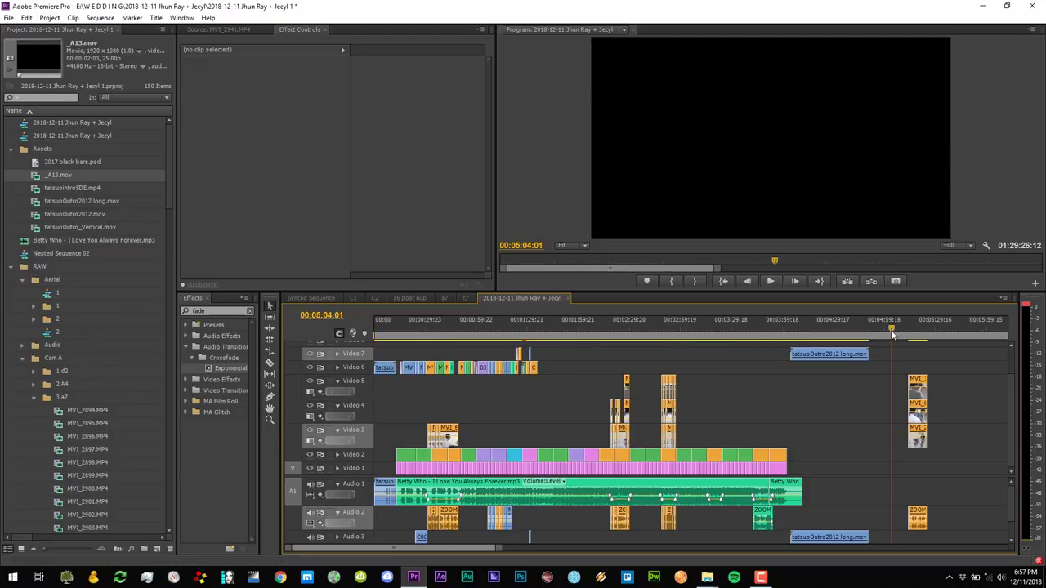
{"action": "key", "text": "ctrl+shift+v"}
{"action": "key", "text": "equal"}
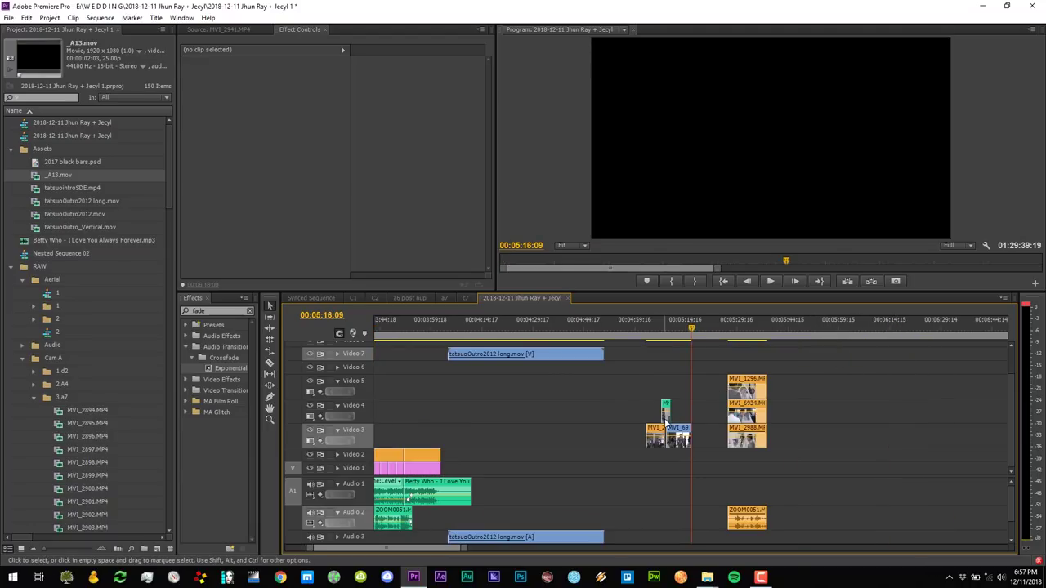
{"action": "left_click_drag", "start_coordinate": [664, 421], "coordinate": [665, 435]}
{"action": "left_click_drag", "start_coordinate": [638, 393], "coordinate": [691, 447]}
{"action": "key", "text": "ctrl+x"}
- Paste the three groom clips at 00:02:30:10 after the first ceremony speech, placing them on Video 7
{"action": "key", "text": "Home"}
{"action": "key", "text": "minus"}
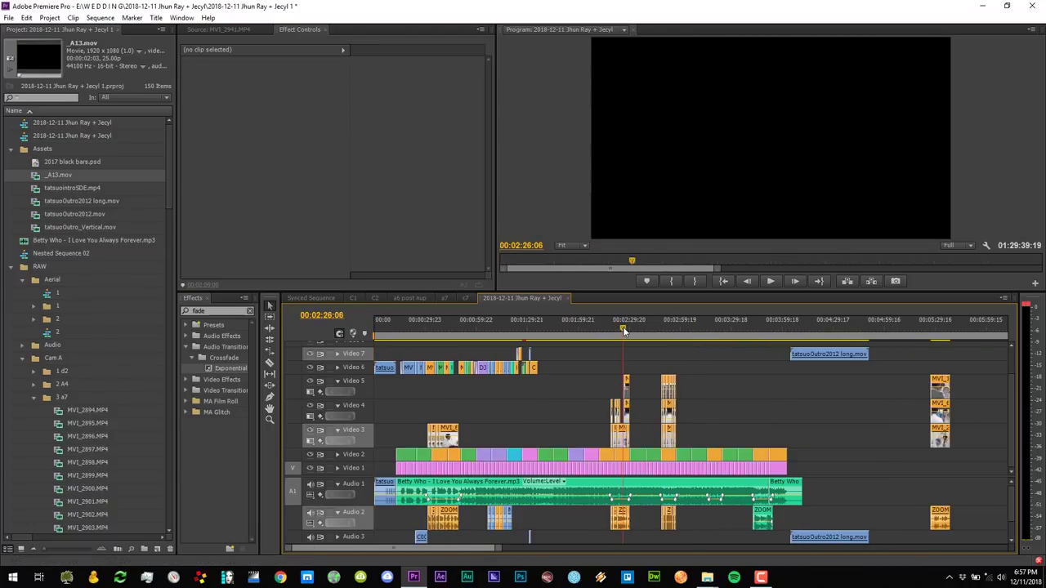
{"action": "left_click", "coordinate": [624, 331]}
{"action": "scroll", "coordinate": [690, 326], "scroll_direction": "up", "scroll_amount": 2}
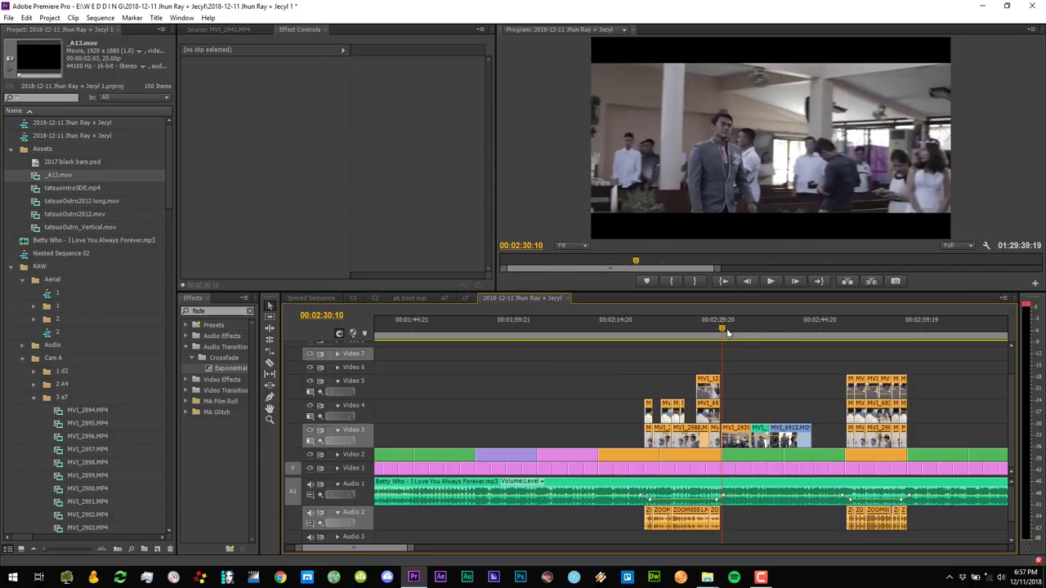
{"action": "key", "text": "Delete"}
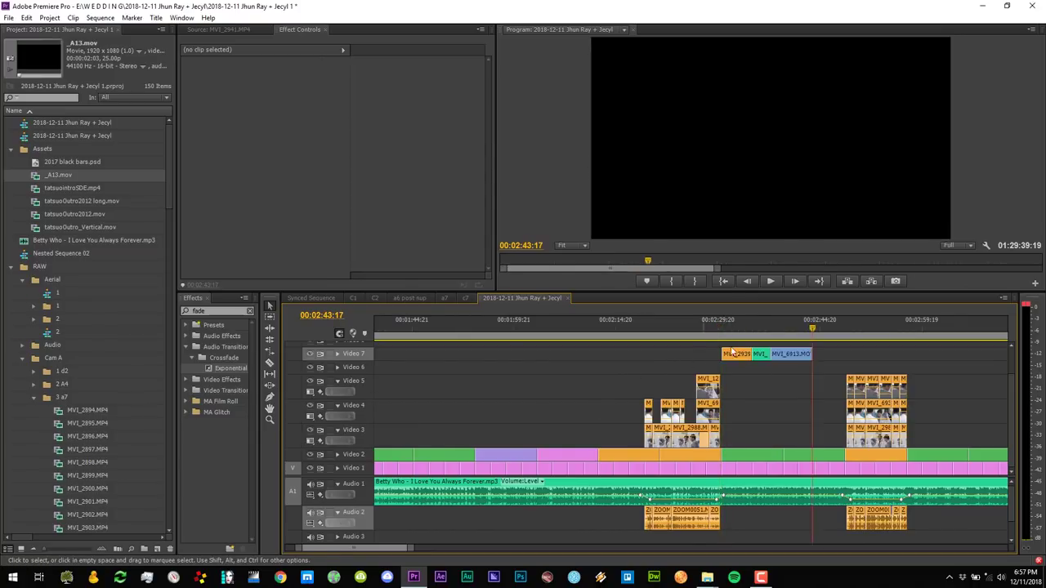
- Nudge the three groom clips on Video 7 earlier to meet the end of the speech, and play across the join
{"action": "key", "text": "equal"}
{"action": "left_click", "coordinate": [482, 326]}
{"action": "key", "text": "equal"}
{"action": "key", "text": "space"}
{"action": "key", "text": "minus"}
{"action": "left_click_drag", "start_coordinate": [866, 389], "coordinate": [757, 357]}
{"action": "scroll", "coordinate": [890, 395], "scroll_direction": "up", "scroll_amount": 2}
{"action": "key", "text": "space"}
{"action": "left_click_drag", "start_coordinate": [942, 395], "coordinate": [722, 351]}
{"action": "left_click_drag", "start_coordinate": [722, 352], "coordinate": [714, 353]}
{"action": "left_click", "coordinate": [652, 327]}
{"action": "key", "text": "space"}
{"action": "key", "text": "minus"}
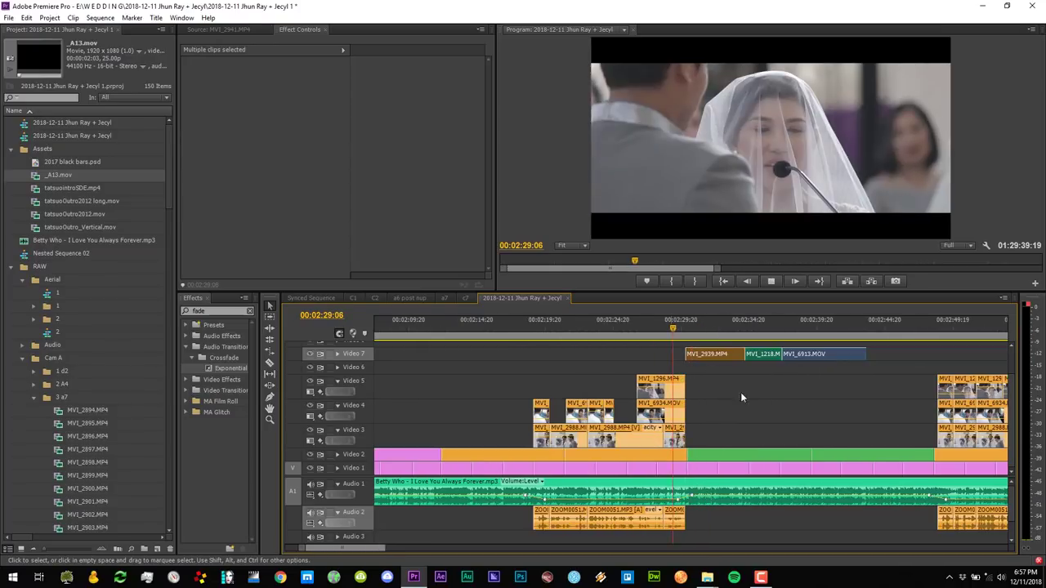
- Play through the groom clips, set the vertical position of MVI_6913.MOV to 659, and continue playback to check its framing
{"action": "left_click", "coordinate": [756, 396]}
{"action": "key", "text": "l"}
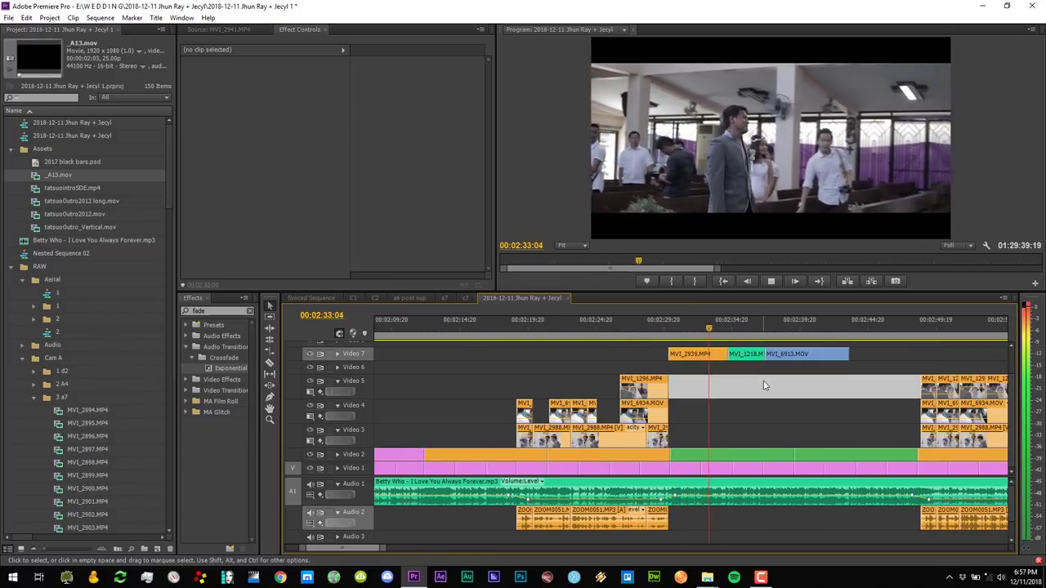
{"action": "scroll", "coordinate": [798, 380], "scroll_direction": "down", "scroll_amount": 2}
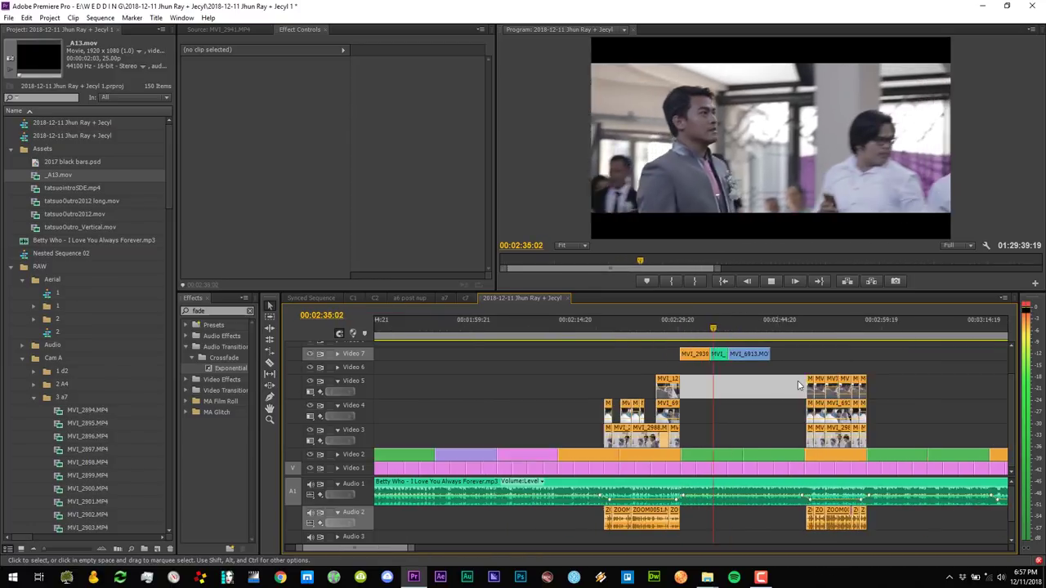
{"action": "scroll", "coordinate": [798, 385], "scroll_direction": "up", "scroll_amount": 2}
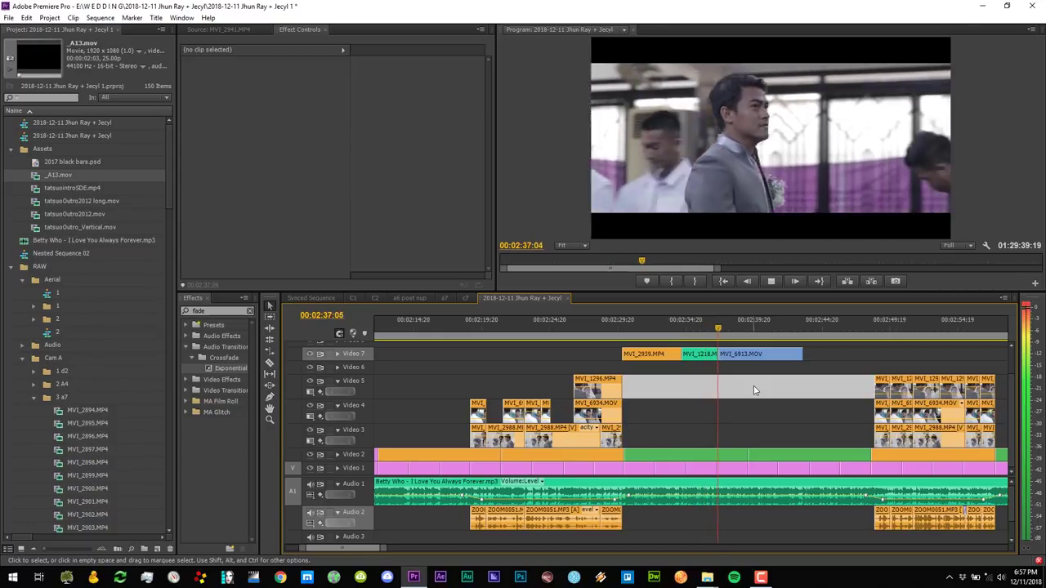
{"action": "left_click", "coordinate": [723, 353]}
{"action": "left_click", "coordinate": [196, 73]}
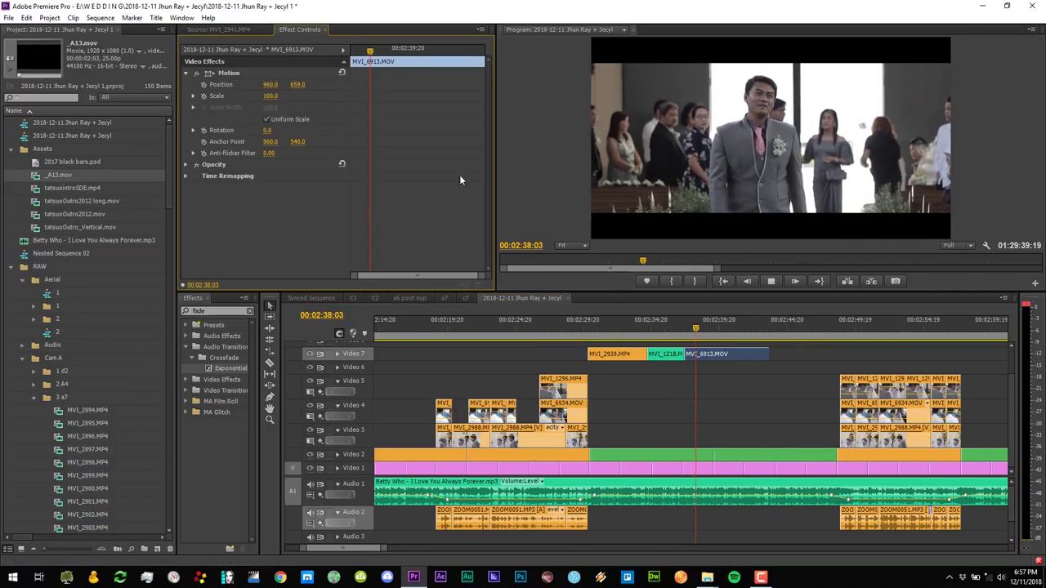
{"action": "left_click", "coordinate": [770, 401]}
{"action": "key", "text": "space"}
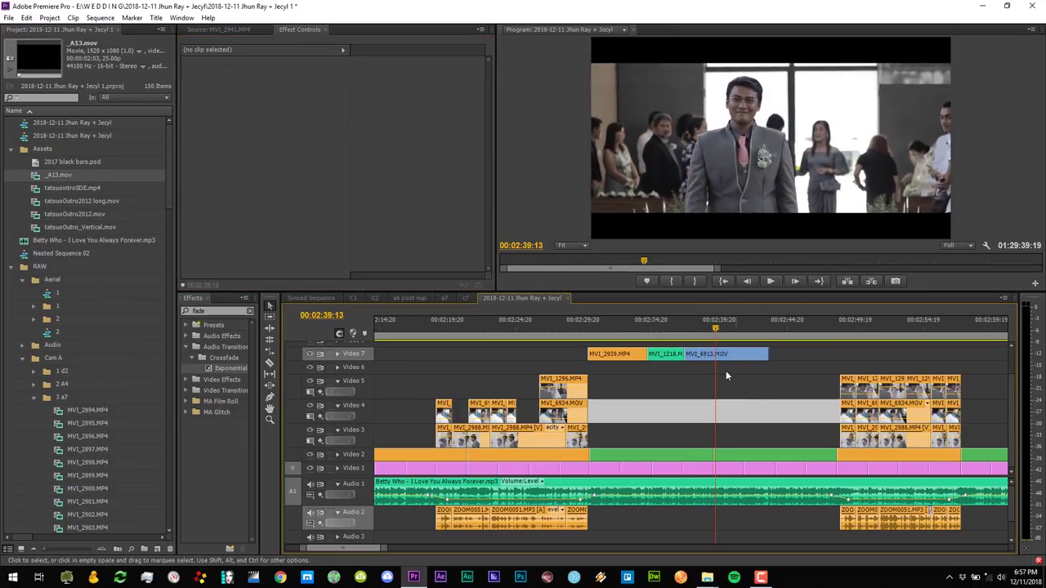
{"action": "key", "text": "space"}
{"action": "left_click", "coordinate": [757, 386]}
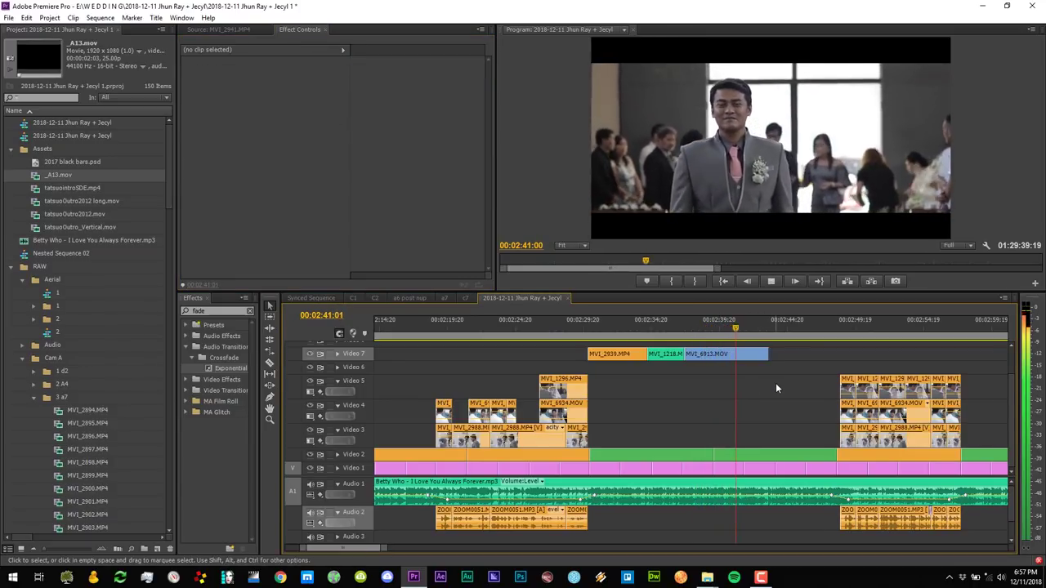
- Split MVI_6913.MOV on Video 7 at about 00:02:41:15, delete the remainder, and save the project
{"action": "key", "text": "space"}
{"action": "key", "text": "c"}
{"action": "left_click", "coordinate": [744, 354]}
{"action": "key", "text": "v"}
{"action": "left_click", "coordinate": [758, 354]}
{"action": "key", "text": "Delete"}
{"action": "left_click_drag", "start_coordinate": [740, 330], "coordinate": [708, 337]}
{"action": "key", "text": "ctrl+s"}
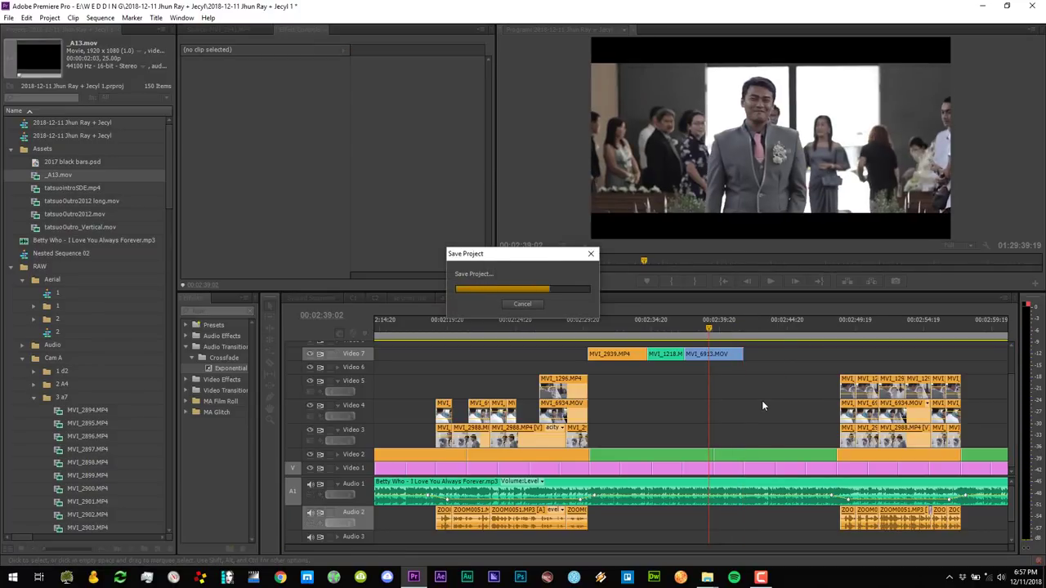
- Locate the Paso bride group of raw footage around 01:13:40 in the sequence
{"action": "left_click", "coordinate": [841, 330]}
{"action": "key", "text": "minus"}
{"action": "key", "text": "minus"}
{"action": "key", "text": "minus"}
{"action": "key", "text": "minus"}
{"action": "key", "text": "minus"}
{"action": "key", "text": "minus"}
{"action": "key", "text": "minus"}
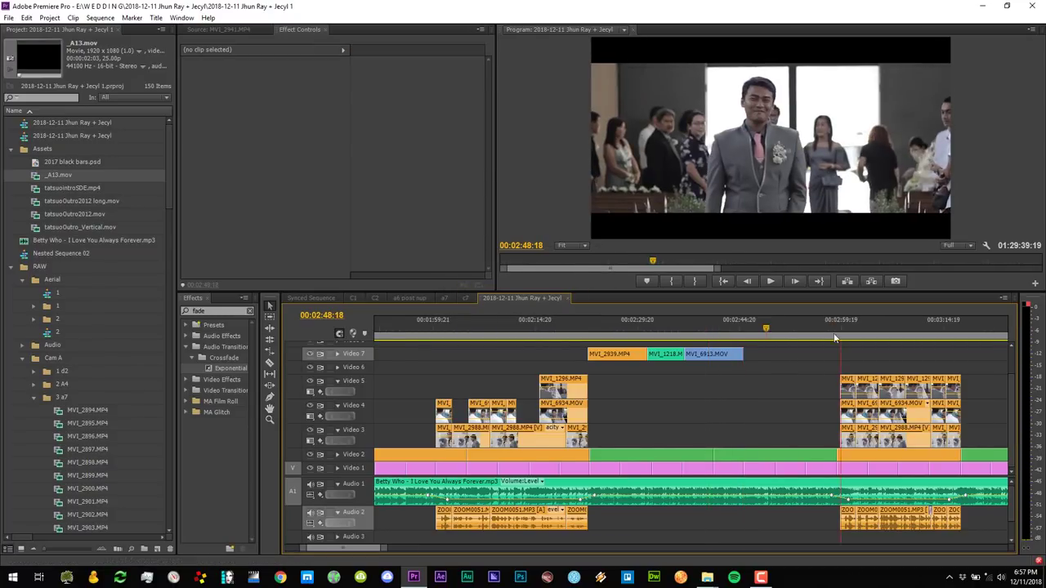
{"action": "left_click", "coordinate": [853, 329]}
{"action": "key", "text": "equal"}
{"action": "key", "text": "equal"}
{"action": "key", "text": "equal"}
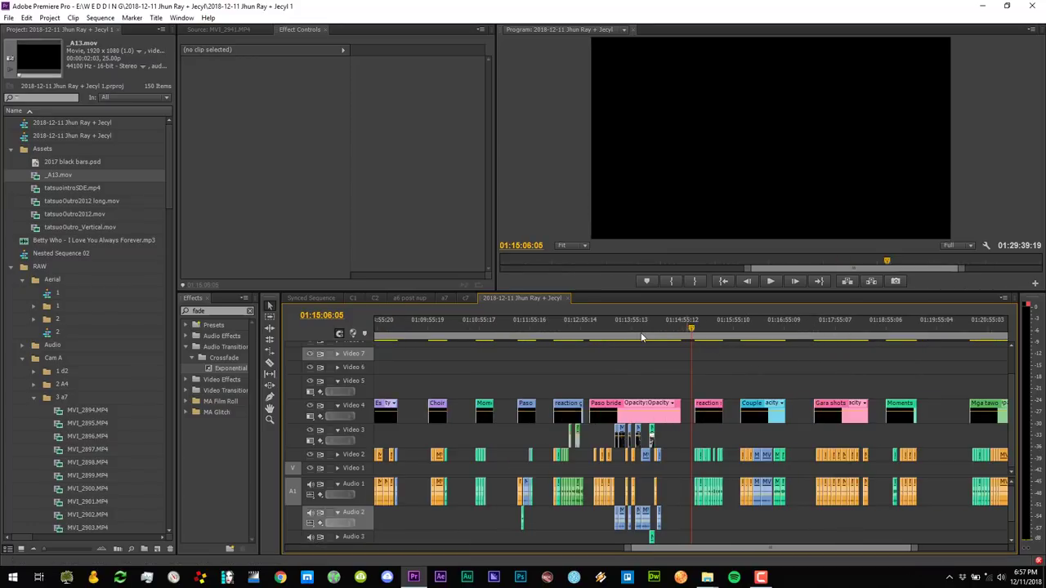
{"action": "key", "text": "equal"}
{"action": "key", "text": "equal"}
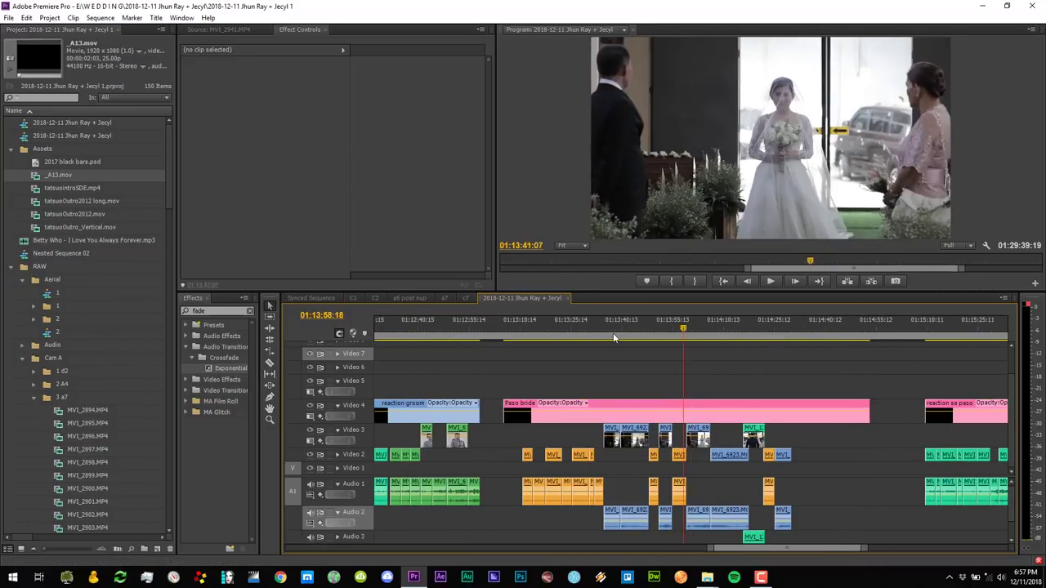
- Review the bride's entrance shots in the Paso bride group from about 01:13:27 to 01:13:51
{"action": "left_click_drag", "start_coordinate": [619, 337], "coordinate": [610, 338]}
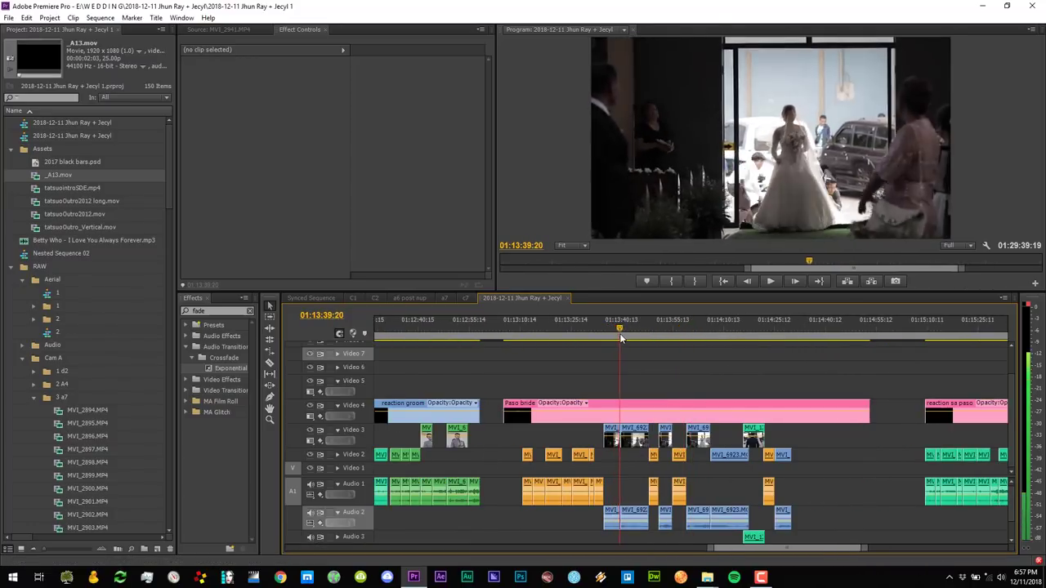
{"action": "left_click", "coordinate": [573, 337]}
{"action": "key", "text": "equal"}
{"action": "key", "text": "equal"}
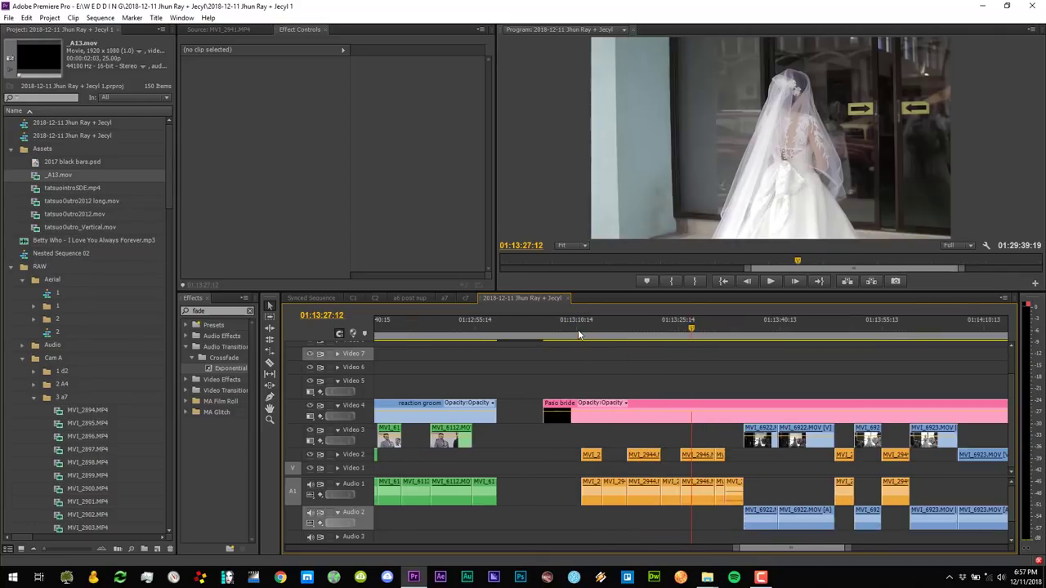
{"action": "key", "text": "space"}
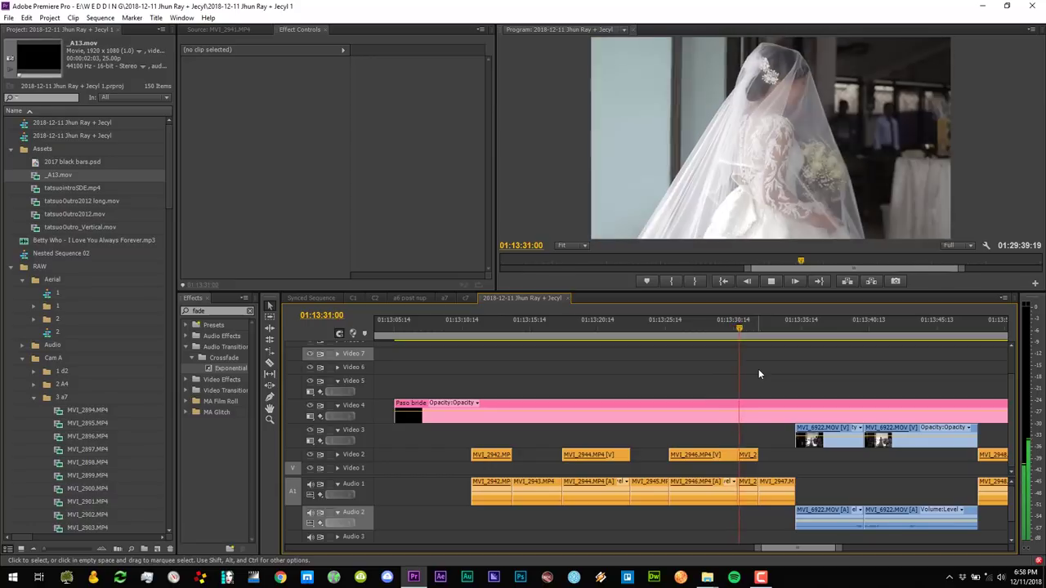
{"action": "left_click", "coordinate": [803, 339]}
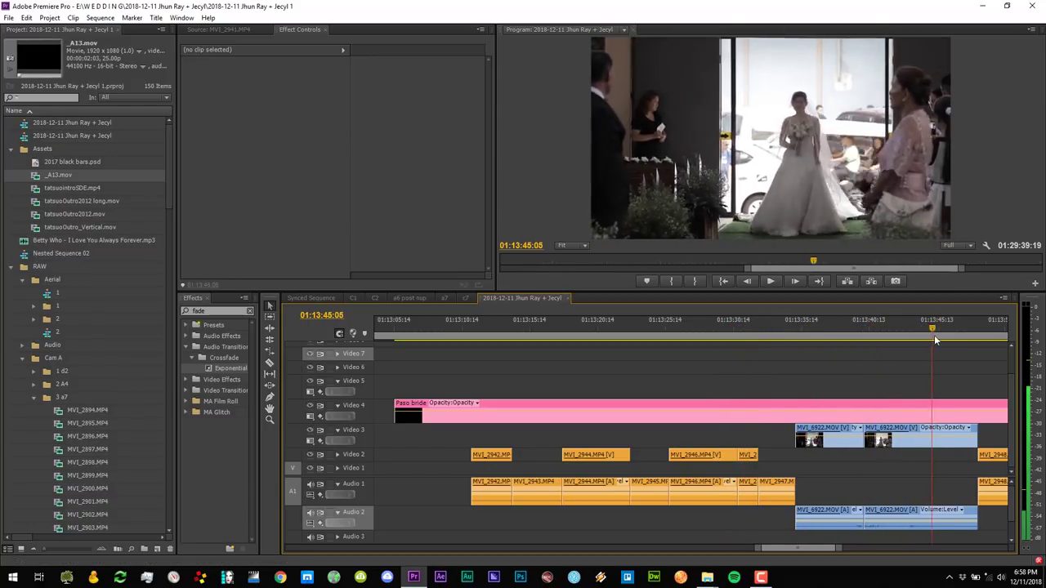
{"action": "left_click_drag", "start_coordinate": [963, 333], "coordinate": [970, 336]}
{"action": "key", "text": "="}
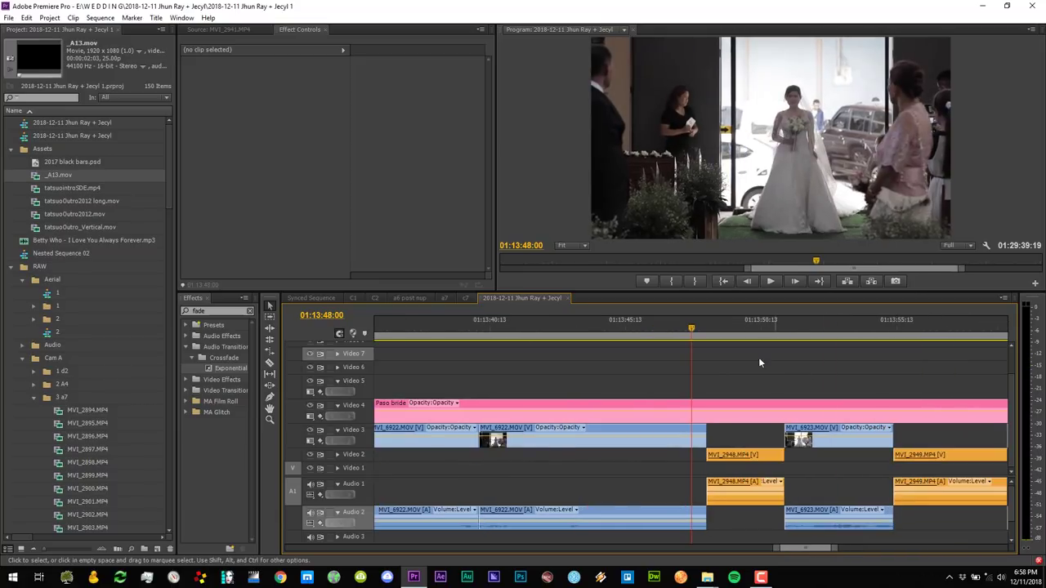
{"action": "left_click_drag", "start_coordinate": [718, 337], "coordinate": [732, 336]}
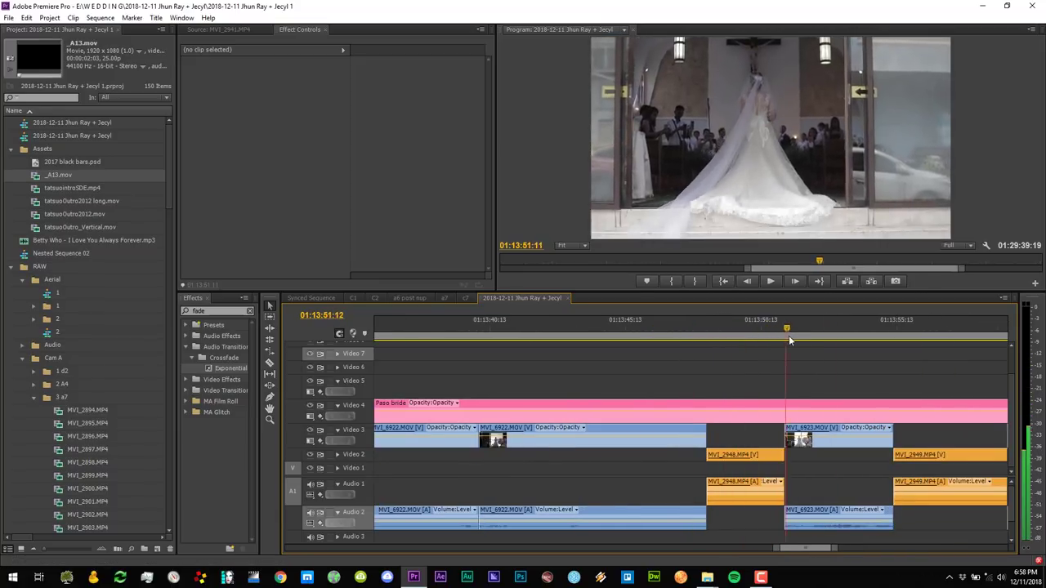
- Split MVI_2948.MP4 at 01:13:50:19, move its first part and the following MVI_6923.MOV up to Video 5, and play them
{"action": "key", "text": "c"}
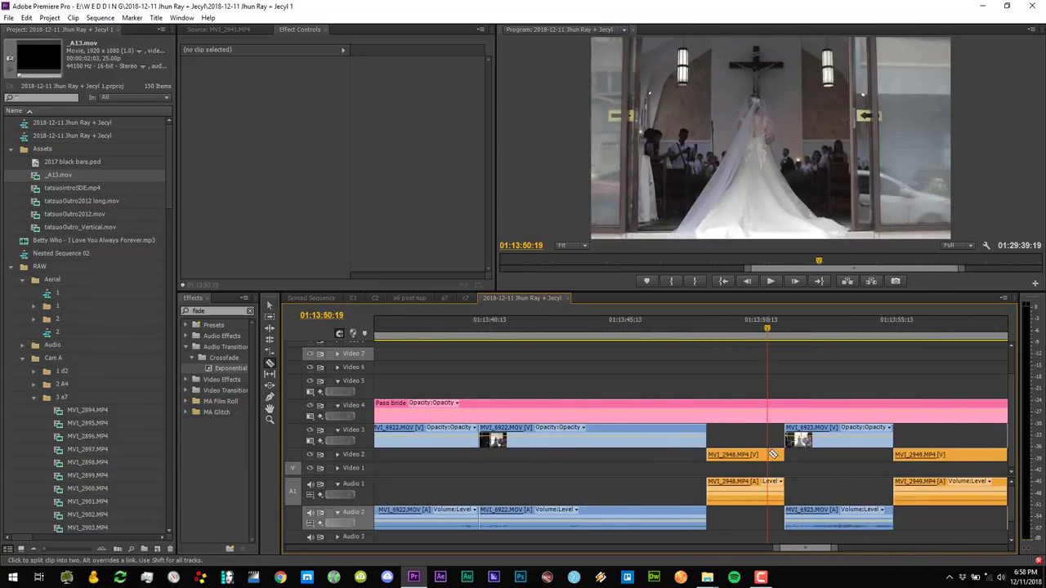
{"action": "left_click_drag", "start_coordinate": [745, 406], "coordinate": [747, 387]}
{"action": "left_click_drag", "start_coordinate": [805, 436], "coordinate": [803, 389]}
{"action": "key", "text": "space"}
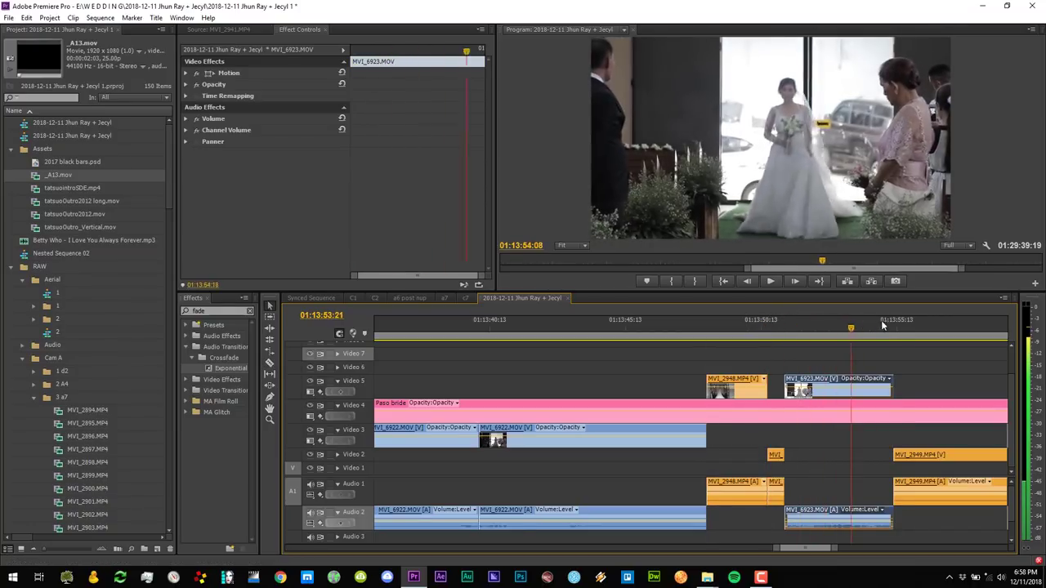
{"action": "key", "text": "space"}
- Move MVI_2949.MP4 and the MVI_6923.MOV clip right after it up to Video 5
{"action": "key", "text": "minus"}
{"action": "key", "text": "minus"}
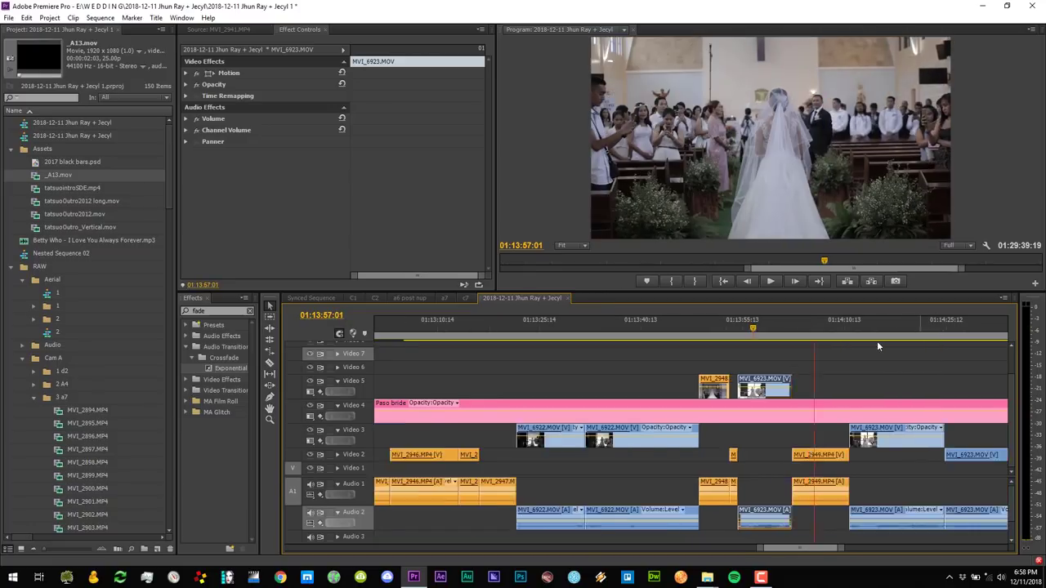
{"action": "left_click_drag", "start_coordinate": [745, 325], "coordinate": [798, 326]}
{"action": "left_click_drag", "start_coordinate": [760, 452], "coordinate": [761, 389]}
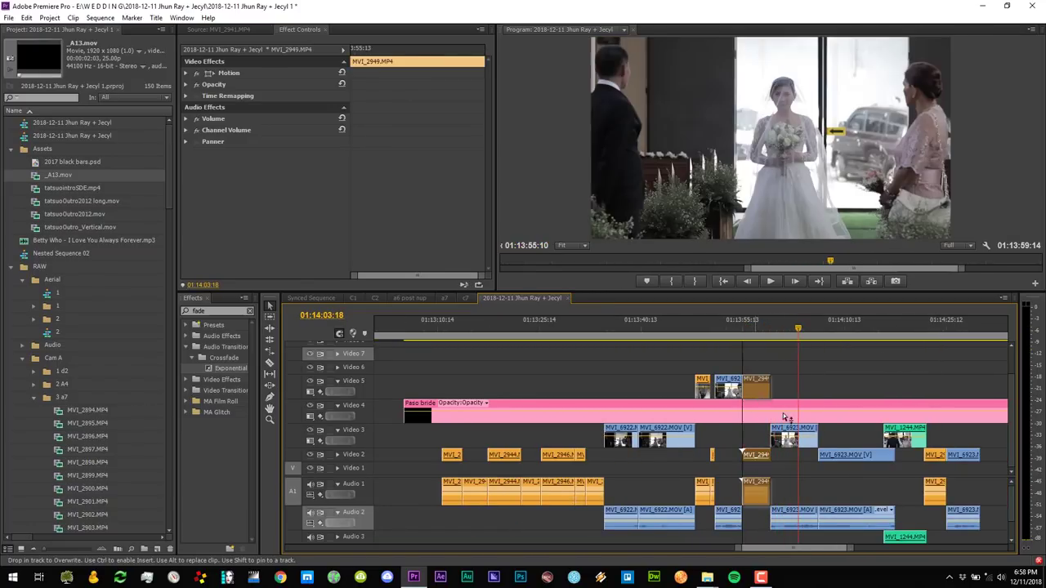
{"action": "left_click_drag", "start_coordinate": [782, 437], "coordinate": [784, 387]}
- Move the four bride clips to Video 7 after the outro at about 00:05:08, and shift the spare speech groups later
{"action": "key", "text": "minus"}
{"action": "left_click", "coordinate": [749, 371]}
{"action": "key", "text": "Home"}
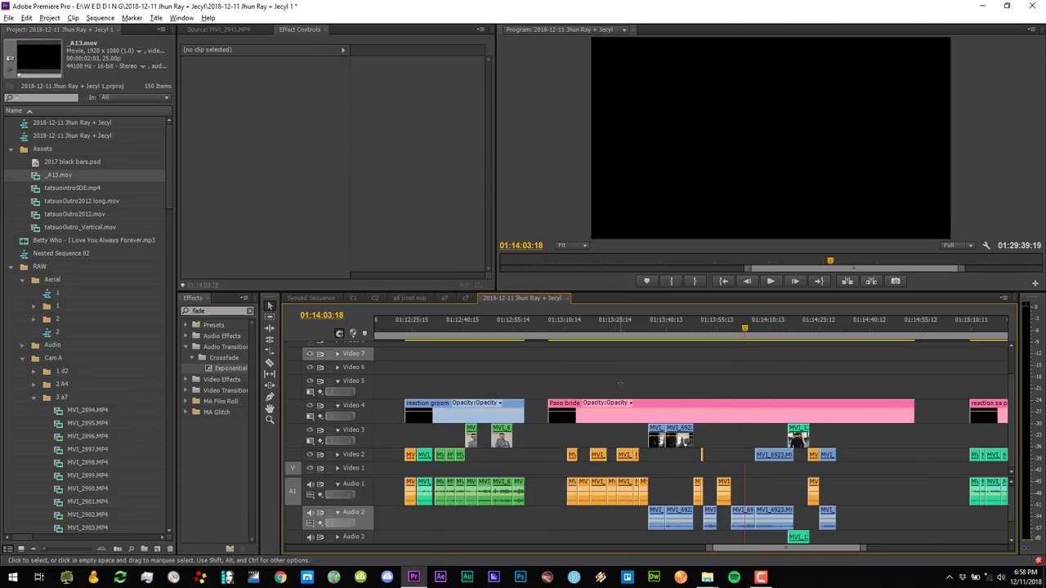
{"action": "key", "text": "minus"}
{"action": "key", "text": "minus"}
{"action": "left_click", "coordinate": [636, 327]}
{"action": "key", "text": "ctrl+shift+v"}
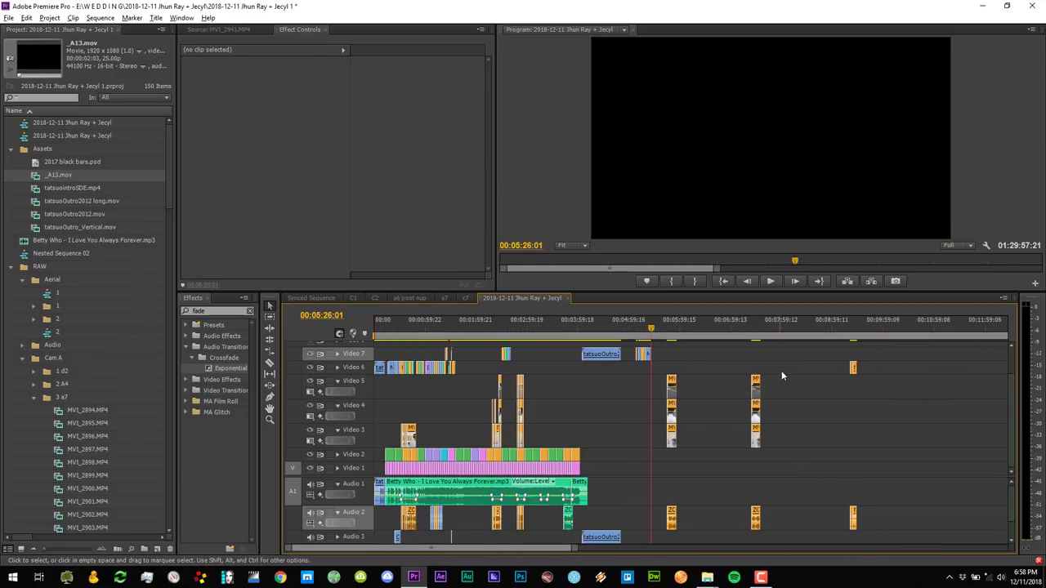
{"action": "left_click_drag", "start_coordinate": [658, 517], "coordinate": [891, 387]}
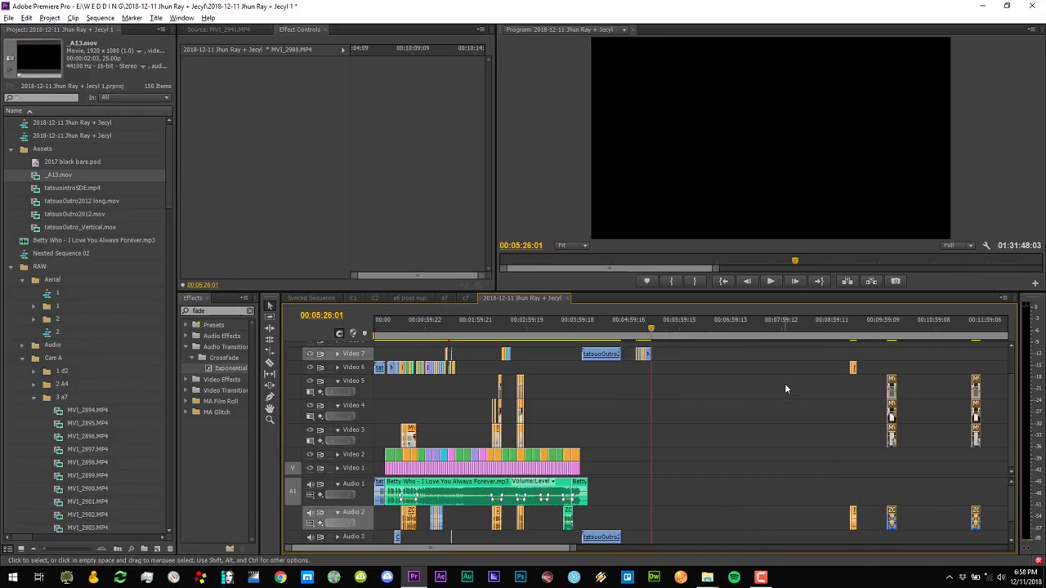
{"action": "left_click", "coordinate": [786, 386]}
- Move the four bride clips from after the outro to 00:02:57:14 on Video 7, right after the second ceremony speech
{"action": "left_click_drag", "start_coordinate": [644, 330], "coordinate": [644, 330]}
{"action": "key", "text": "equal"}
{"action": "left_click_drag", "start_coordinate": [720, 386], "coordinate": [654, 353]}
{"action": "key", "text": "Delete"}
{"action": "left_click_drag", "start_coordinate": [404, 332], "coordinate": [447, 337]}
{"action": "key", "text": "equal"}
{"action": "key", "text": "equal"}
{"action": "left_click_drag", "start_coordinate": [699, 330], "coordinate": [732, 329]}
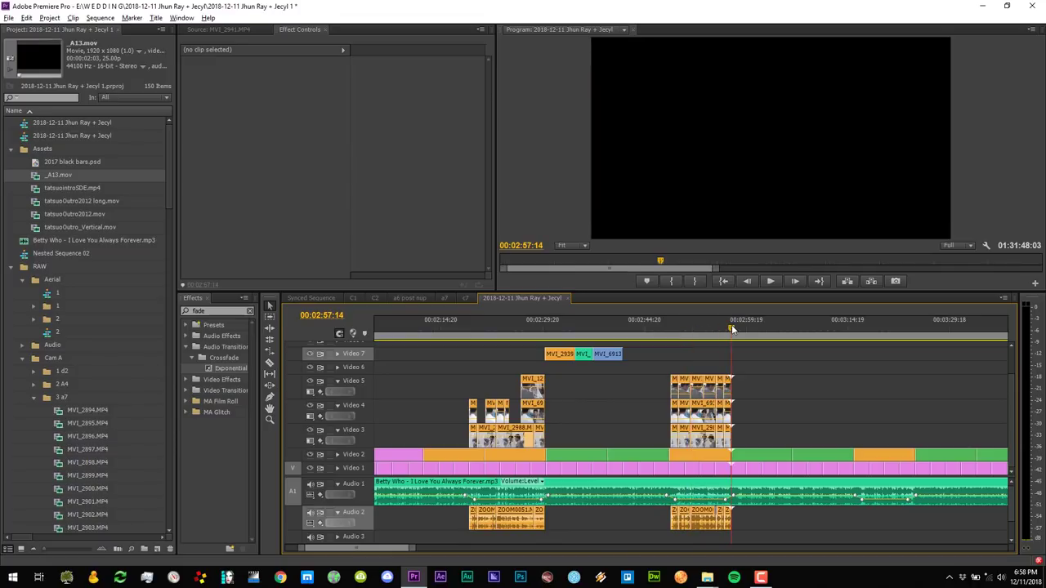
{"action": "key", "text": "ctrl+v"}
- Play across the join, trim the start of MVI_2948.MP4 on Video 7, and move it back against the end of the speech
{"action": "left_click", "coordinate": [721, 333]}
{"action": "key", "text": "space"}
{"action": "key", "text": "="}
{"action": "left_click", "coordinate": [727, 393]}
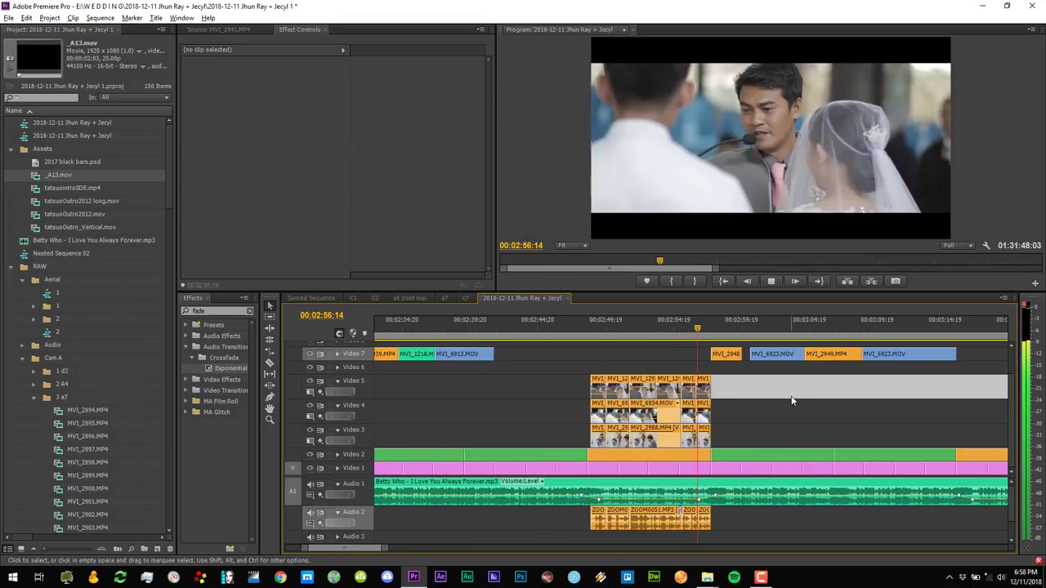
{"action": "key", "text": "equal"}
{"action": "key", "text": "equal"}
{"action": "key", "text": "space"}
{"action": "key", "text": "c"}
{"action": "key", "text": "v"}
{"action": "left_click", "coordinate": [661, 356]}
{"action": "key", "text": "Delete"}
{"action": "left_click_drag", "start_coordinate": [685, 356], "coordinate": [653, 355]}
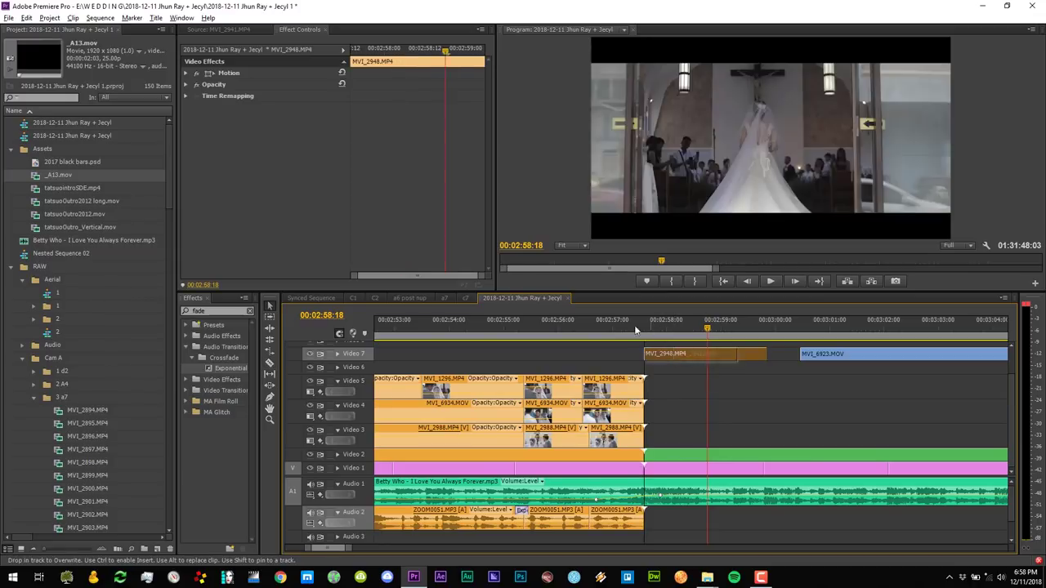
- Play the start of MVI_2948.MP4 and move MVI_6923.MOV earlier over its end, at about 00:02:59:01
{"action": "left_click", "coordinate": [616, 330]}
{"action": "key", "text": "space"}
{"action": "left_click", "coordinate": [711, 393]}
{"action": "left_click", "coordinate": [724, 399]}
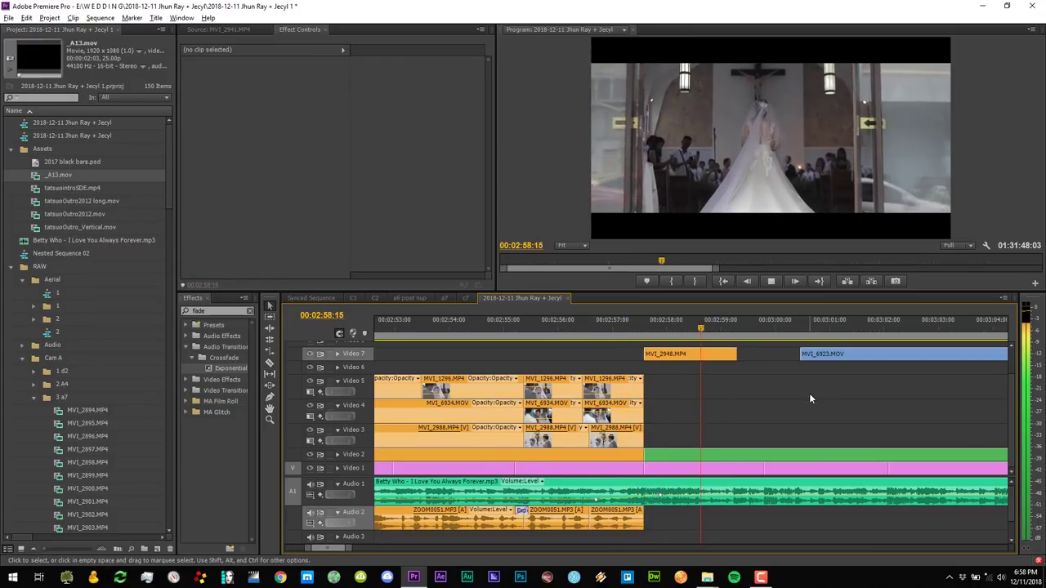
{"action": "left_click_drag", "start_coordinate": [823, 356], "coordinate": [748, 358]}
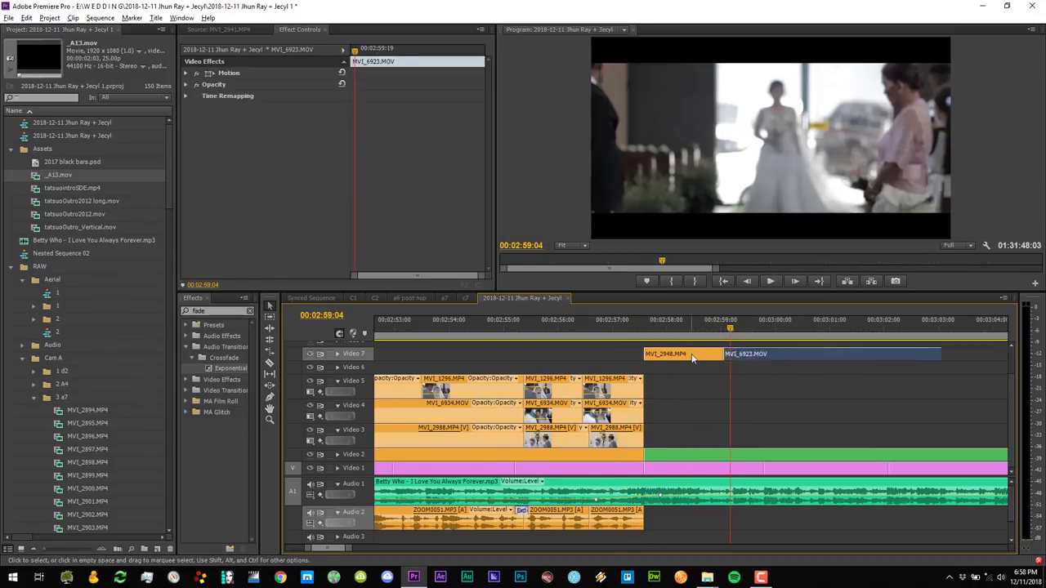
- Set the speed of MVI_2948.MP4 on Video 7 to 60% and play across its cut to MVI_6923.MOV
{"action": "left_click", "coordinate": [692, 353]}
{"action": "key", "text": "ctrl+r"}
{"action": "type", "text": "60"}
{"action": "key", "text": "Return"}
{"action": "left_click", "coordinate": [638, 322]}
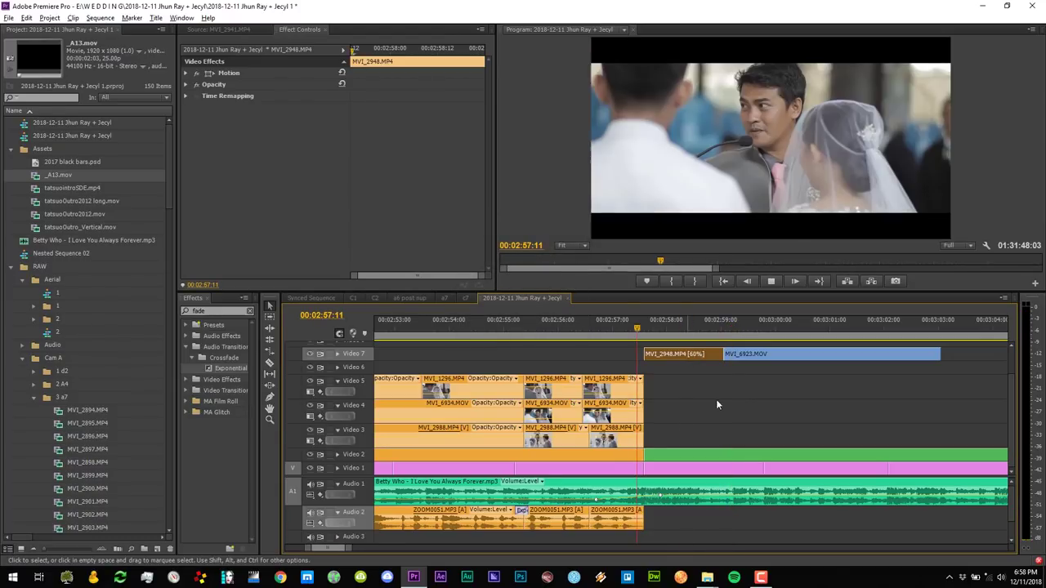
{"action": "key", "text": "space"}
{"action": "left_click", "coordinate": [731, 408]}
{"action": "left_click", "coordinate": [730, 408]}
{"action": "left_click", "coordinate": [750, 414]}
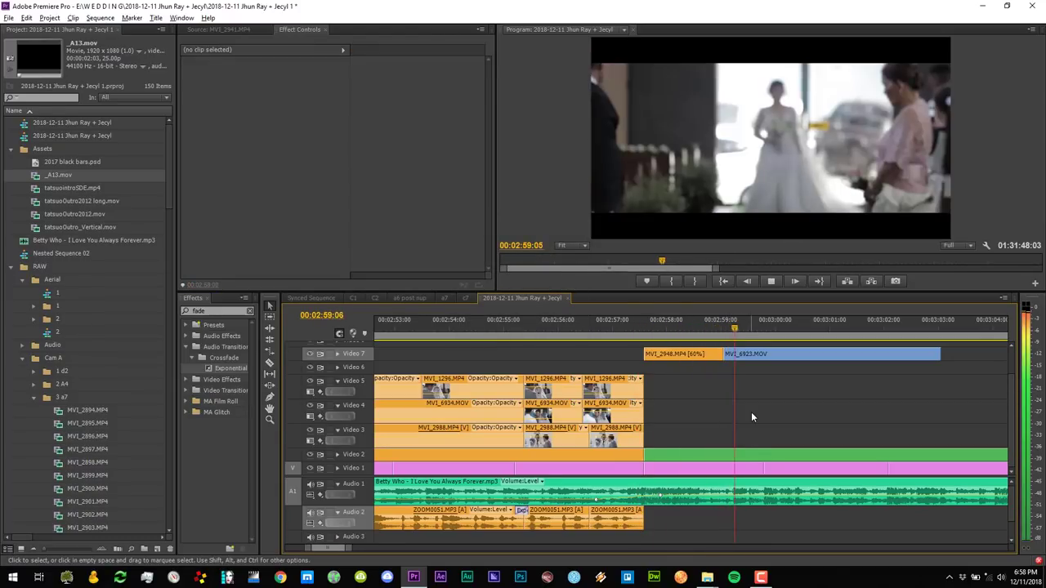
- Add a Cross Dissolve between MVI_2948.MP4 and MVI_6923.MOV on Video 7 and play it back
{"action": "key", "text": "space"}
{"action": "key", "text": "Up"}
{"action": "key", "text": "space"}
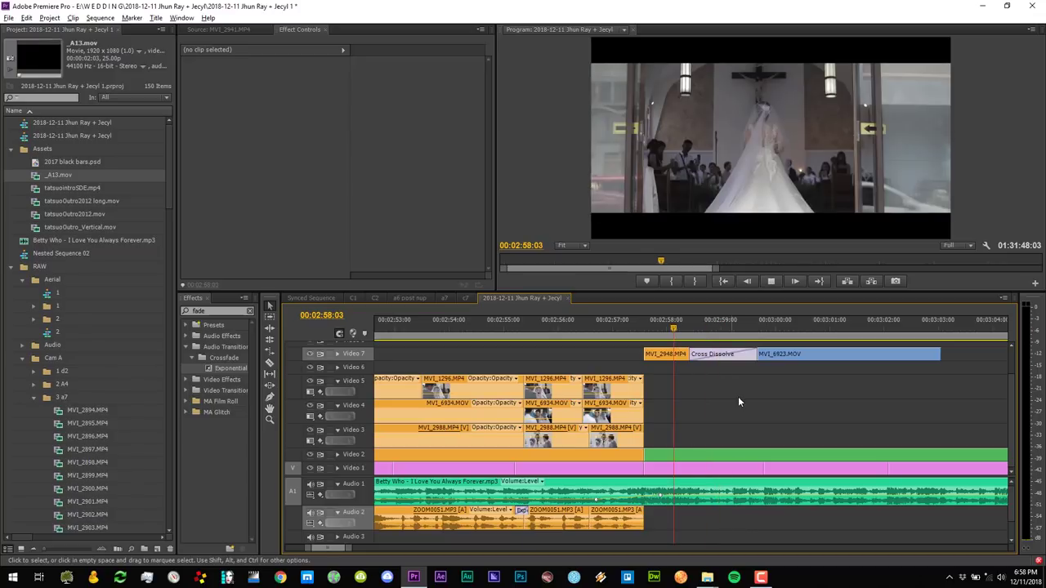
{"action": "left_click", "coordinate": [785, 408]}
{"action": "key", "text": "minus"}
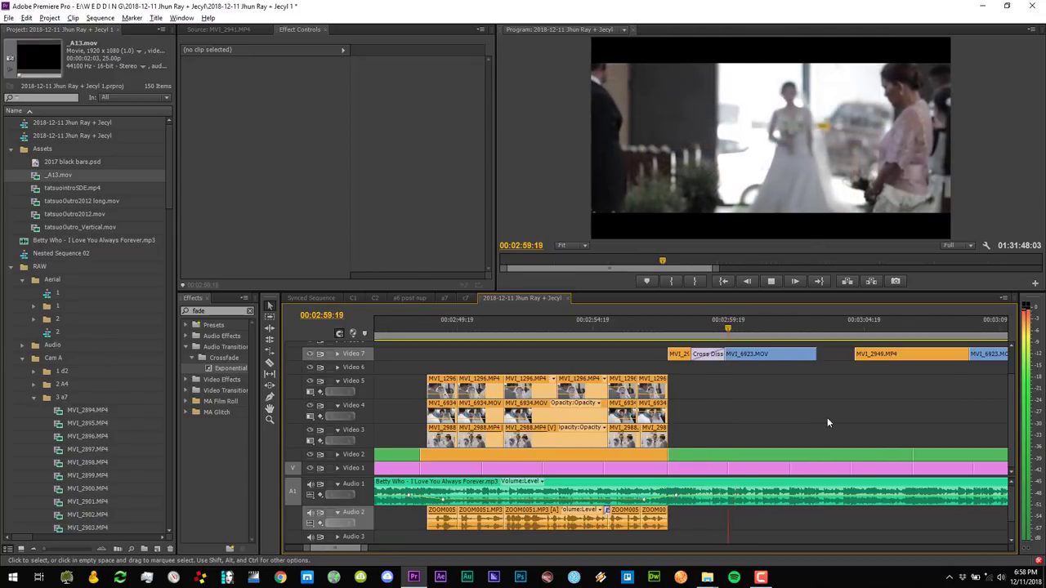
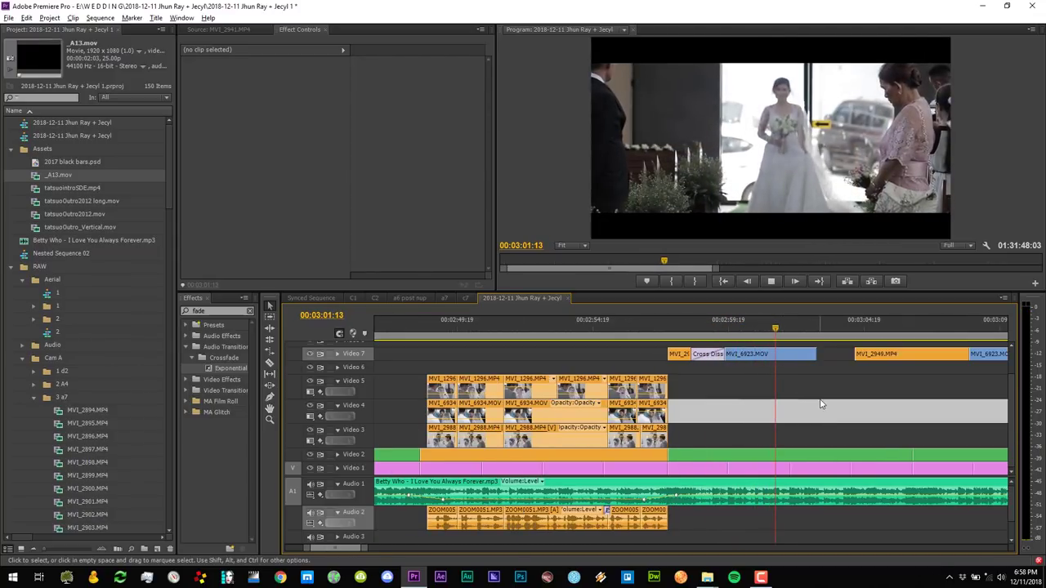
- Move MVI_2949.MP4 earlier on Video 7 against the end of MVI_6923.MOV at about 00:03:03:00, and play across the join
{"action": "left_click", "coordinate": [886, 368]}
{"action": "left_click_drag", "start_coordinate": [887, 357], "coordinate": [829, 360]}
{"action": "key", "text": "space"}
{"action": "key", "text": "minus"}
{"action": "left_click", "coordinate": [840, 389]}
{"action": "key", "text": "space"}
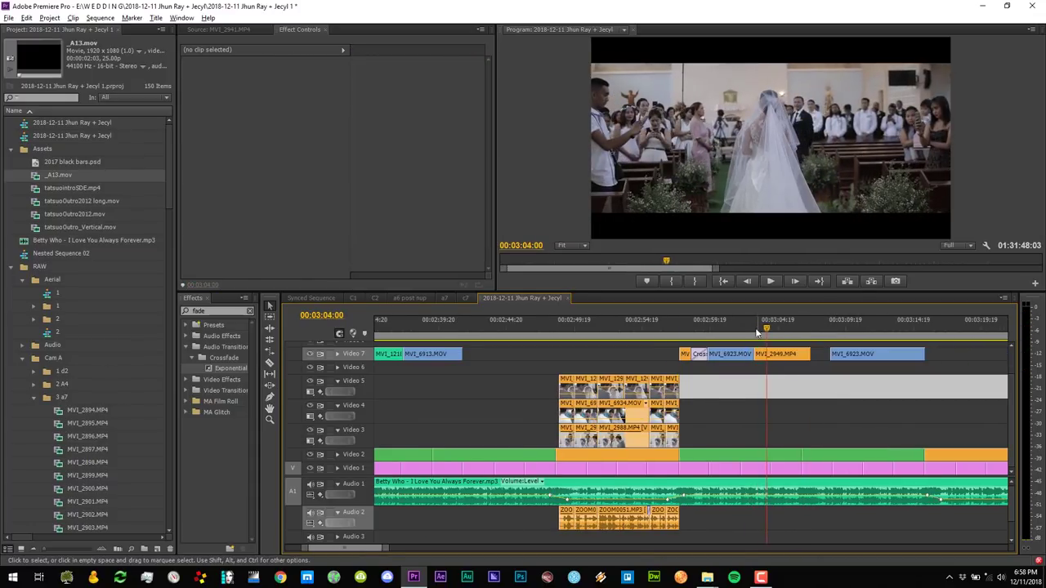
- Shift MVI_2949.MP4 slightly earlier over the end of MVI_6923.MOV, to about 00:03:02:11, and play the result
{"action": "key", "text": "equal"}
{"action": "left_click", "coordinate": [648, 331]}
{"action": "left_click_drag", "start_coordinate": [683, 354], "coordinate": [665, 353]}
{"action": "left_click", "coordinate": [639, 331]}
{"action": "key", "text": "space"}
{"action": "left_click", "coordinate": [706, 390]}
{"action": "left_click", "coordinate": [726, 398]}
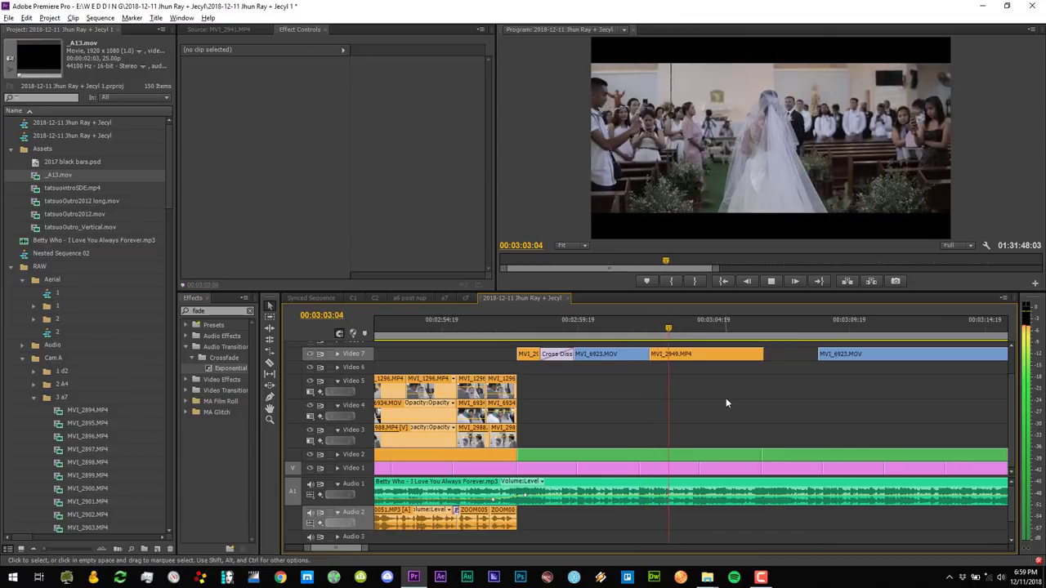
{"action": "left_click", "coordinate": [757, 407]}
- Move the last MVI_6923.MOV on Video 7 later to about 00:03:11, and save the project
{"action": "key", "text": "minus"}
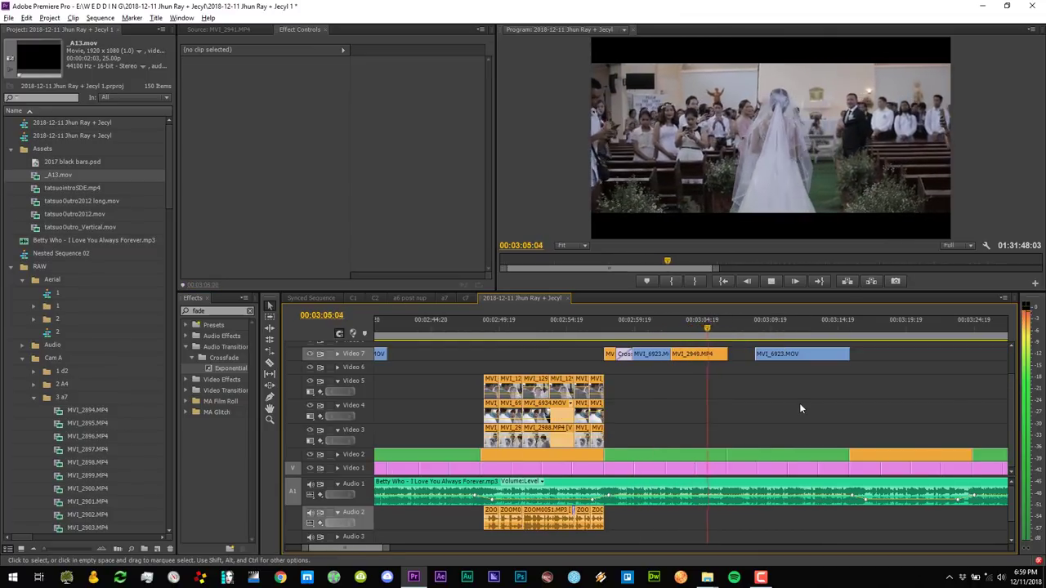
{"action": "left_click_drag", "start_coordinate": [812, 354], "coordinate": [842, 376]}
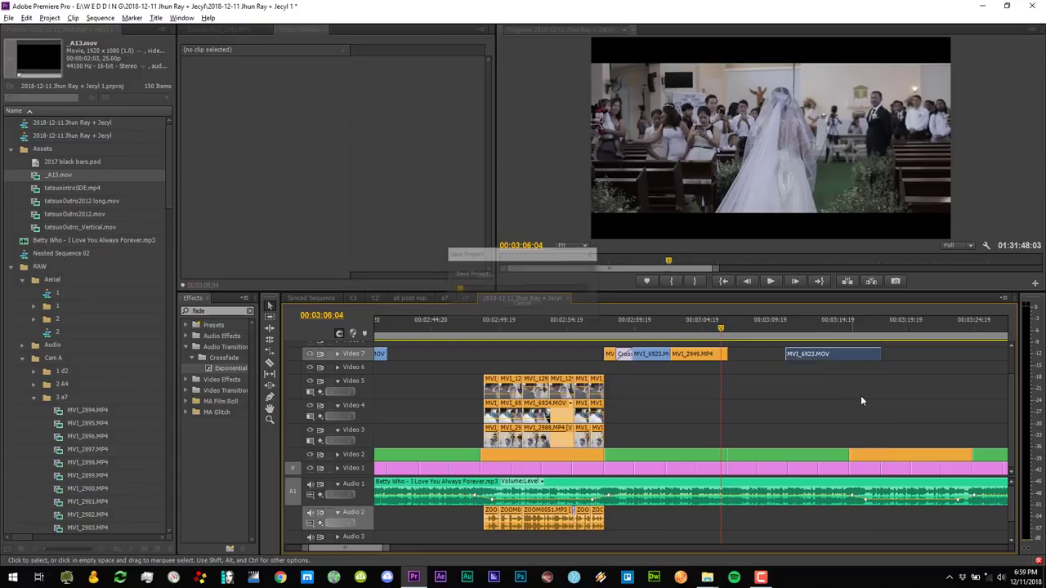
{"action": "left_click", "coordinate": [861, 396]}
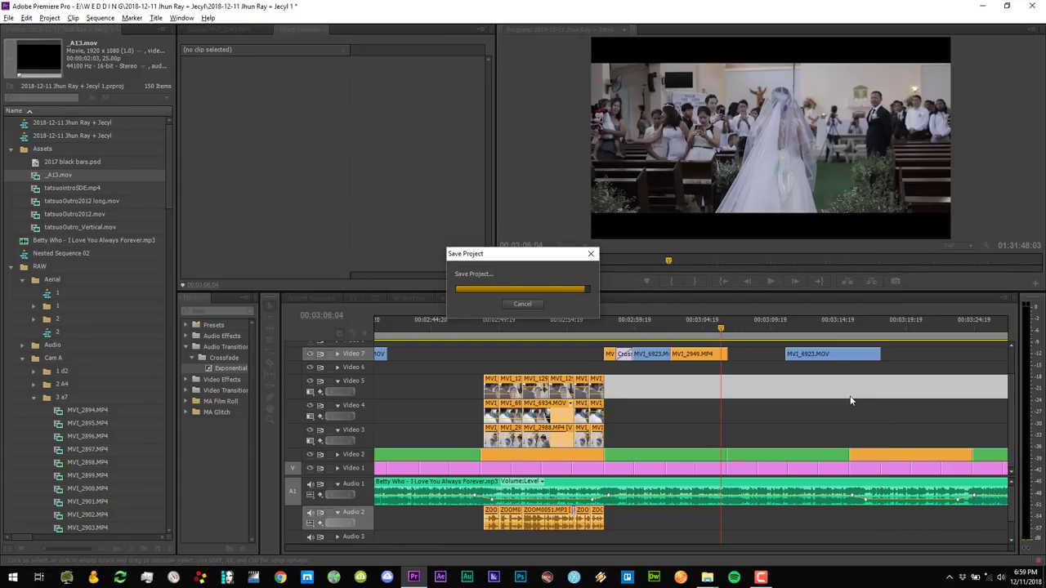
{"action": "left_click", "coordinate": [850, 396]}
- Select the Betty Who music clip on Audio 1 to check its volume keyframes after 00:03:14, and save the project
{"action": "key", "text": "minus"}
{"action": "key", "text": "minus"}
{"action": "left_click", "coordinate": [774, 405]}
{"action": "key", "text": "equal"}
{"action": "key", "text": "equal"}
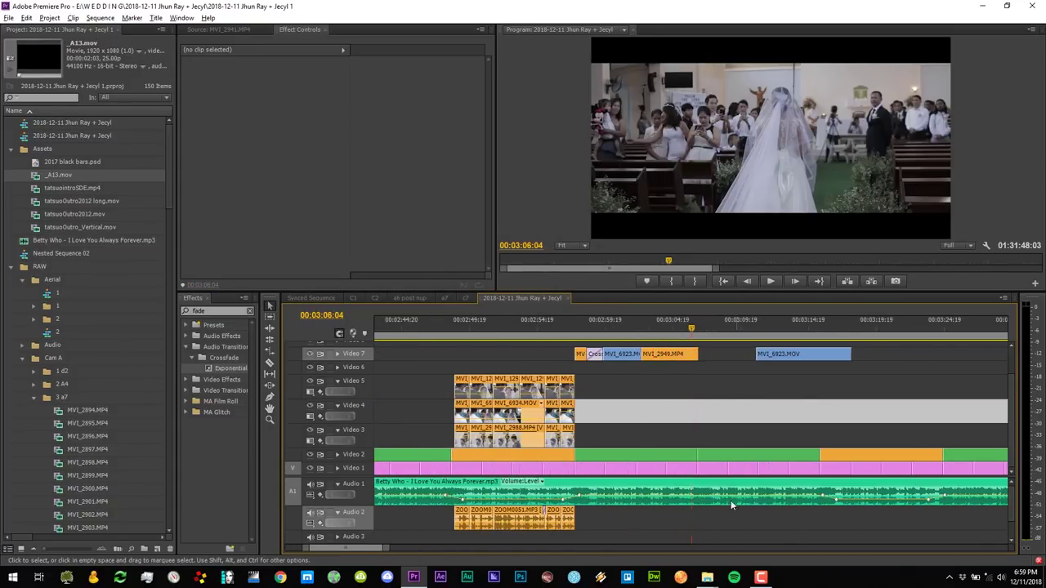
{"action": "key", "text": "minus"}
{"action": "left_click", "coordinate": [766, 502]}
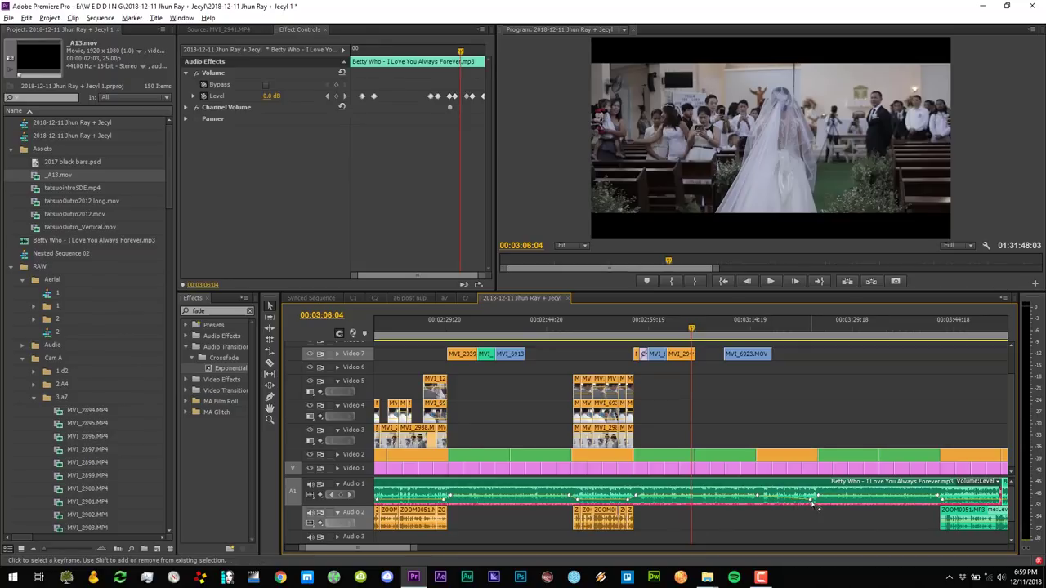
{"action": "left_click", "coordinate": [814, 519]}
{"action": "key", "text": "minus"}
{"action": "key", "text": "ctrl+s"}
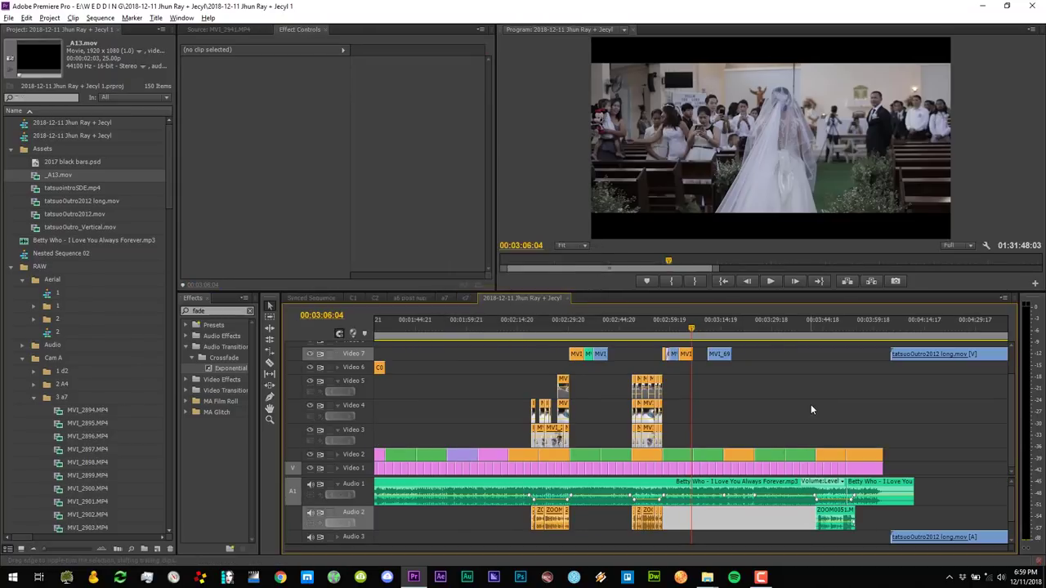
{"action": "scroll", "coordinate": [811, 409], "scroll_direction": "down", "scroll_amount": 2}
{"action": "scroll", "coordinate": [811, 404], "scroll_direction": "up", "scroll_amount": 3}
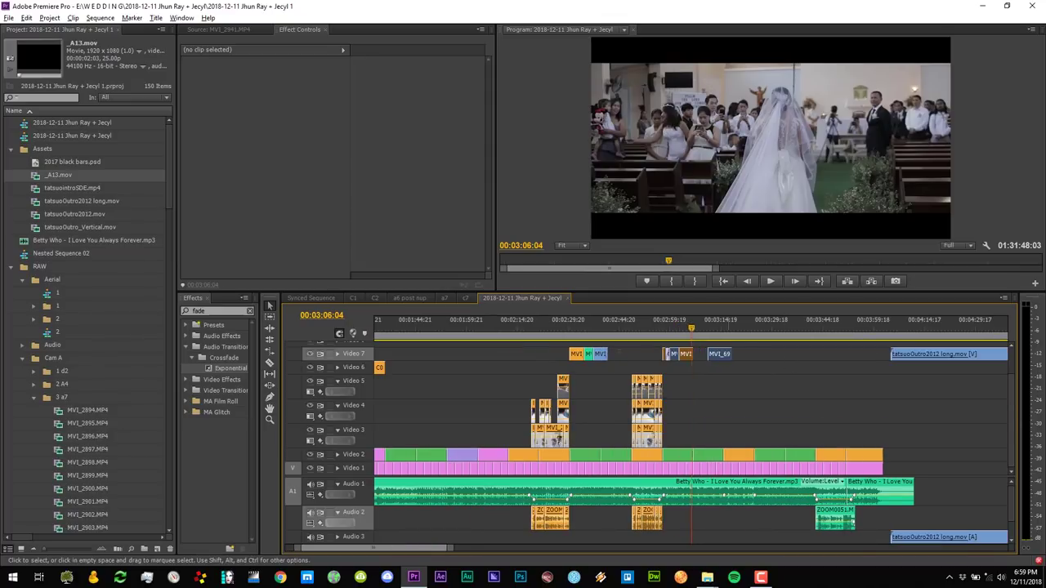
- Move the footage clips between about 00:02:29 and 00:03:18 from Video 7 down to Video 6
{"action": "key", "text": "equal"}
{"action": "left_click_drag", "start_coordinate": [558, 347], "coordinate": [521, 368]}
{"action": "left_click", "coordinate": [785, 409]}
{"action": "key", "text": "equal"}
{"action": "key", "text": "space"}
{"action": "key", "text": "space"}
{"action": "key", "text": "minus"}
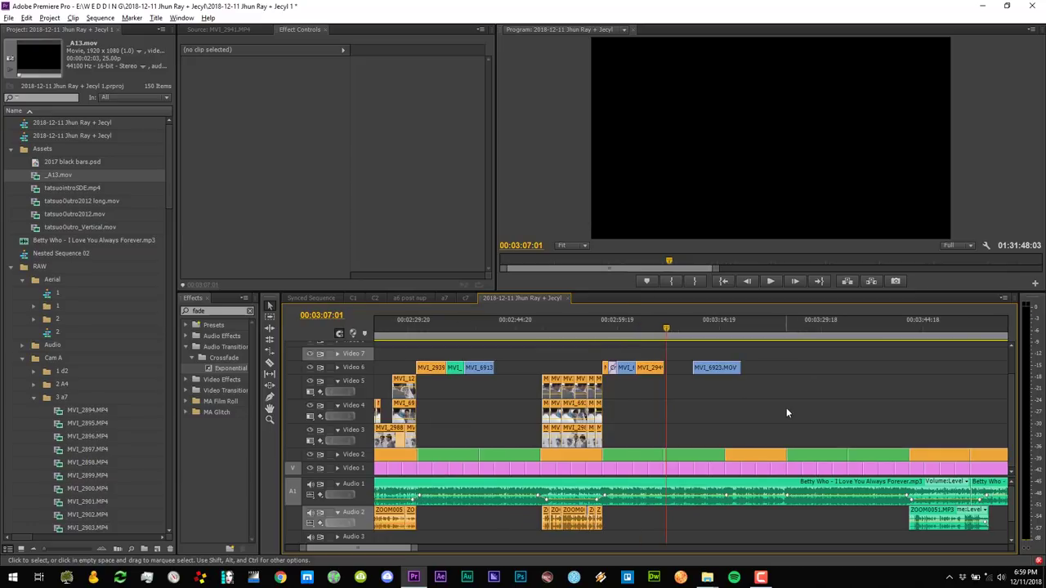
- Play the sequence from about 00:02:57 through the bride clips to review the joins on Video 6
{"action": "left_click", "coordinate": [600, 324]}
{"action": "key", "text": "space"}
{"action": "scroll", "coordinate": [823, 426], "scroll_direction": "up", "scroll_amount": 2}
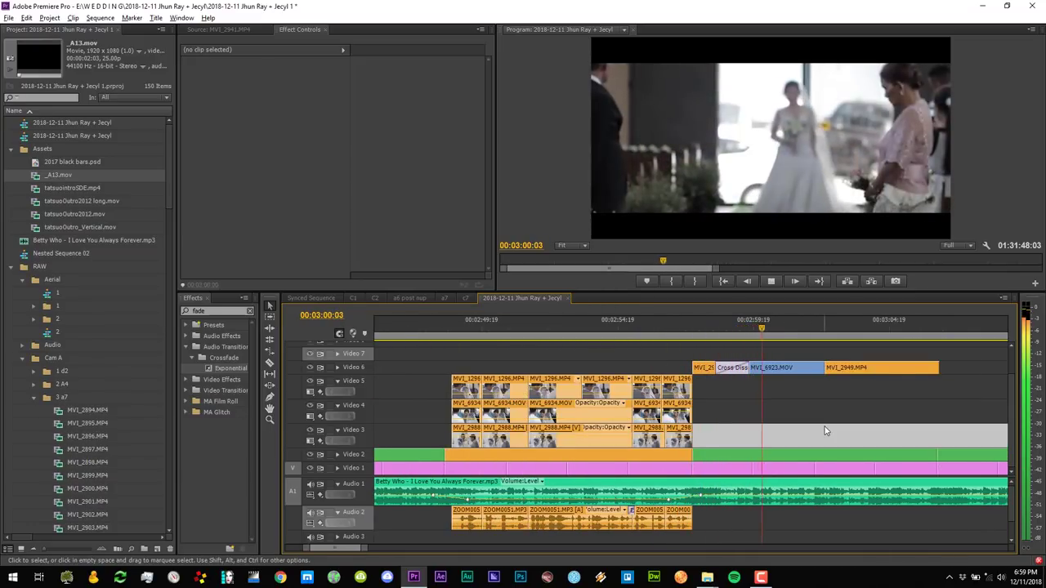
{"action": "scroll", "coordinate": [826, 430], "scroll_direction": "down", "scroll_amount": 2}
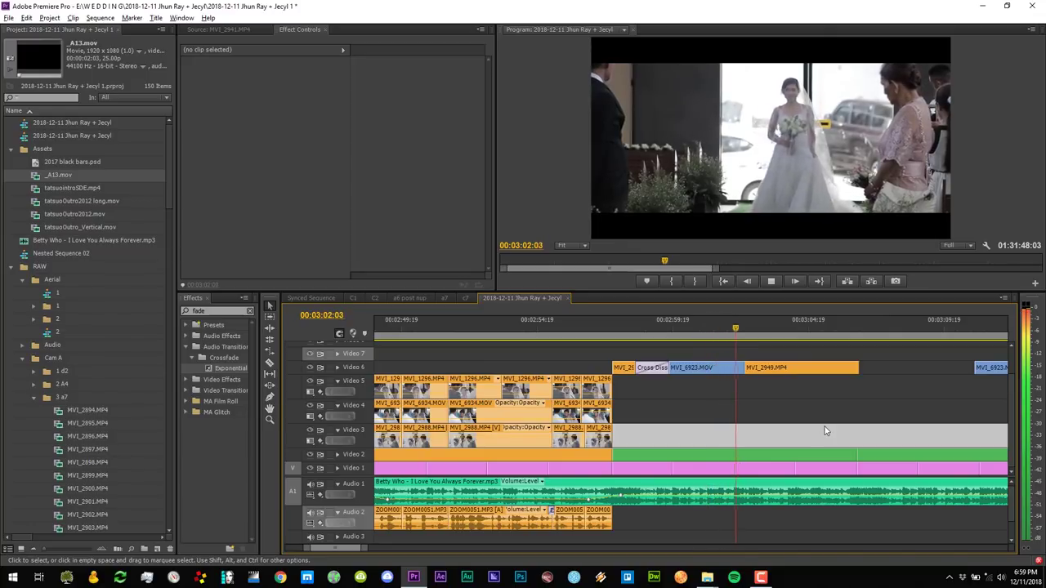
{"action": "scroll", "coordinate": [827, 429], "scroll_direction": "down", "scroll_amount": 2}
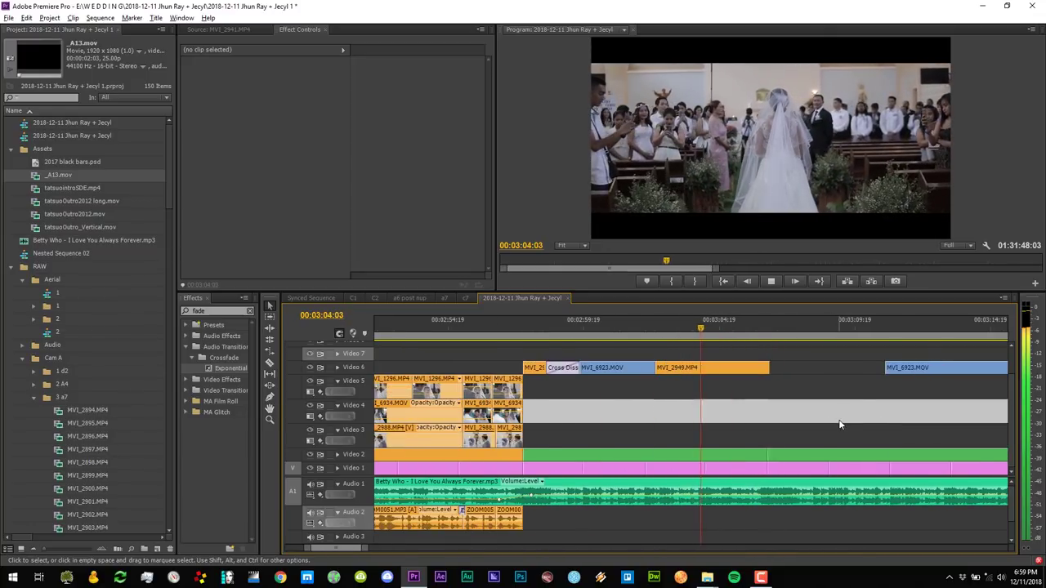
{"action": "key", "text": "space"}
- Locate the "reaction sa paso" footage at about 01:17:20 among the sorted raw clips further along the sequence
{"action": "key", "text": "backslash"}
{"action": "left_click", "coordinate": [852, 330]}
{"action": "key", "text": "equal"}
{"action": "key", "text": "equal"}
{"action": "key", "text": "equal"}
{"action": "left_click", "coordinate": [734, 330]}
{"action": "key", "text": "equal"}
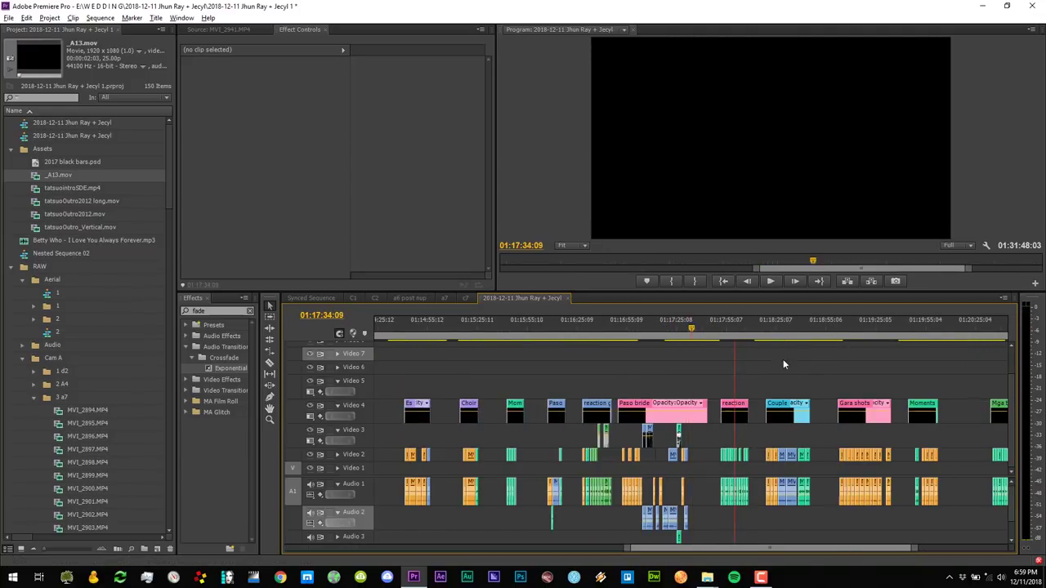
{"action": "key", "text": "equal"}
{"action": "key", "text": "equal"}
{"action": "key", "text": "equal"}
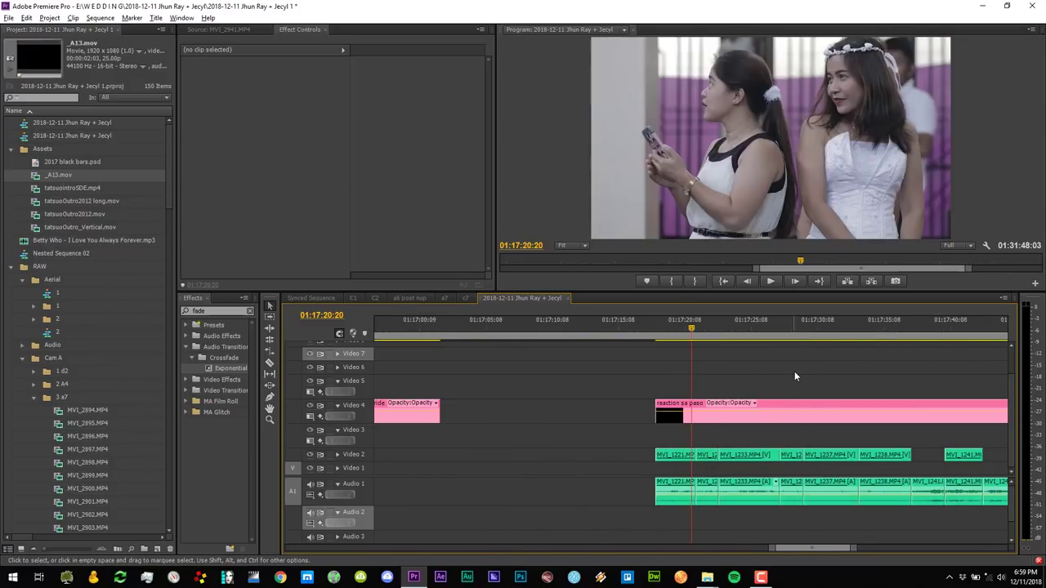
- Split MVI_1233.MP4 at 01:17:25:06 in the "reaction sa paso" section and raise the main part of MVI_1235.MP4 to Video 5
{"action": "left_click_drag", "start_coordinate": [692, 330], "coordinate": [750, 326]}
{"action": "key", "text": "space"}
{"action": "key", "text": "equal"}
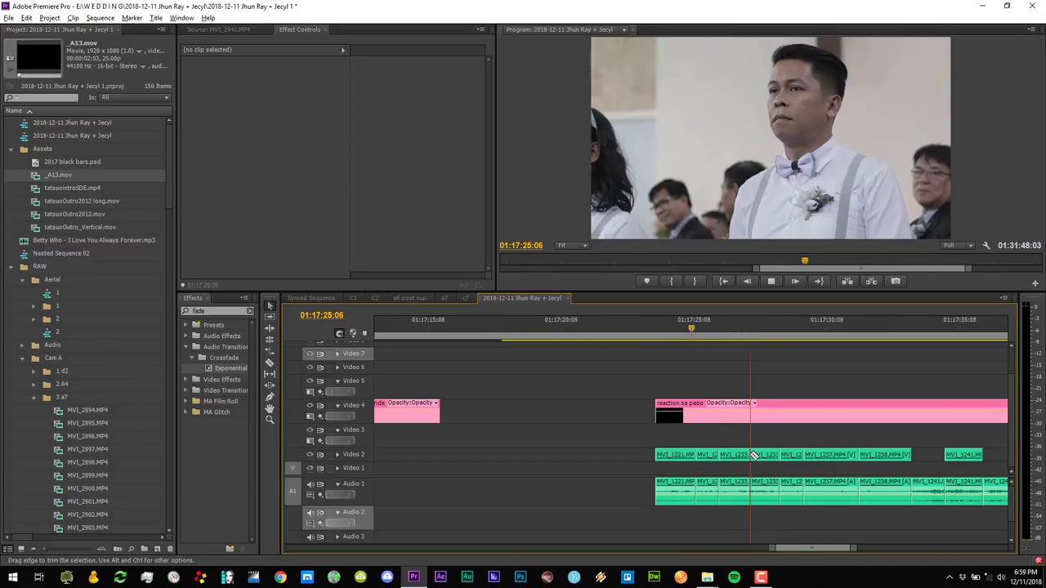
{"action": "key", "text": "space"}
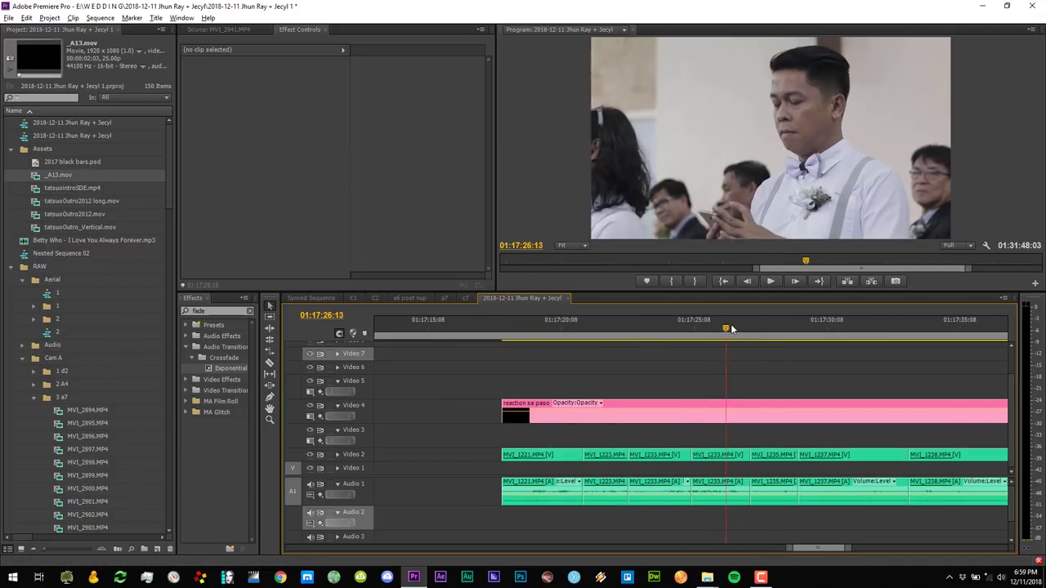
{"action": "left_click_drag", "start_coordinate": [750, 328], "coordinate": [770, 328]}
{"action": "left_click_drag", "start_coordinate": [772, 455], "coordinate": [768, 385]}
- Split MVI_1238.MP4 in the same reaction section and move its first part up to Video 5
{"action": "left_click", "coordinate": [804, 336]}
{"action": "left_click_drag", "start_coordinate": [807, 338], "coordinate": [952, 341]}
{"action": "scroll", "coordinate": [910, 369], "scroll_direction": "down", "scroll_amount": 3}
{"action": "key", "text": "v"}
{"action": "left_click_drag", "start_coordinate": [692, 456], "coordinate": [694, 387]}
- Split MVI_1245.MP4 at 01:17:50:03 and move its first part and MVI_1242.MP4 up to Video 5
{"action": "key", "text": "minus"}
{"action": "left_click_drag", "start_coordinate": [782, 332], "coordinate": [892, 339]}
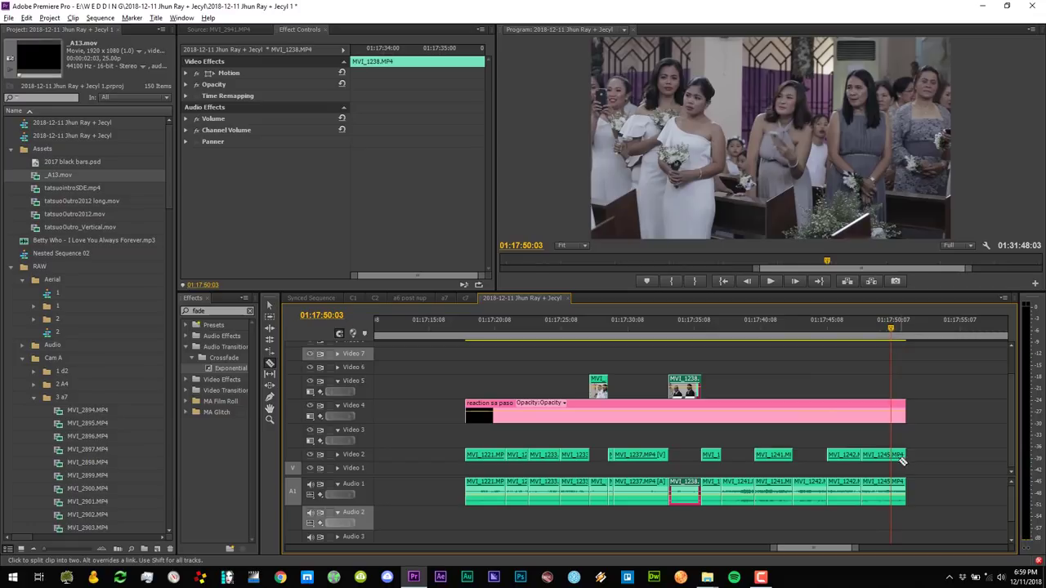
{"action": "left_click_drag", "start_coordinate": [881, 456], "coordinate": [882, 389]}
{"action": "left_click_drag", "start_coordinate": [840, 456], "coordinate": [841, 388]}
- Transfer the four raised reaction clips to Video 7 after the outro and close the gap between MVI_1235.MP4 and MVI_1238.MP4
{"action": "key", "text": "minus"}
{"action": "left_click_drag", "start_coordinate": [897, 358], "coordinate": [603, 384]}
{"action": "key", "text": "Home"}
{"action": "key", "text": "minus"}
{"action": "key", "text": "minus"}
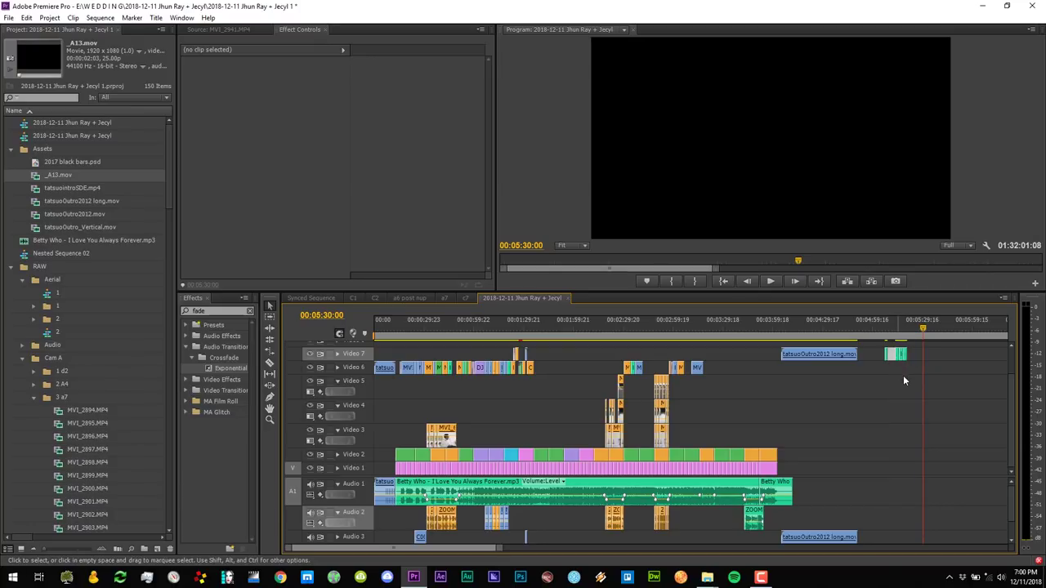
{"action": "left_click_drag", "start_coordinate": [879, 349], "coordinate": [877, 349]}
{"action": "key", "text": "Delete"}
- Move the four reaction clips from after the outro to Video 7 just past MVI_2949.MP4, near 00:03:06
{"action": "left_click_drag", "start_coordinate": [735, 329], "coordinate": [680, 330]}
{"action": "key", "text": "equal"}
{"action": "key", "text": "equal"}
{"action": "key", "text": "equal"}
{"action": "left_click_drag", "start_coordinate": [805, 370], "coordinate": [918, 360]}
{"action": "left_click", "coordinate": [739, 329]}
{"action": "key", "text": "ctrl+v"}
- Play the transition from MVI_2949.MP4 into the pasted MVI_1235.MP4 reaction shot
{"action": "left_click", "coordinate": [730, 329]}
{"action": "left_click_drag", "start_coordinate": [748, 330], "coordinate": [720, 330]}
{"action": "key", "text": "equal"}
{"action": "key", "text": "space"}
{"action": "left_click", "coordinate": [805, 388]}
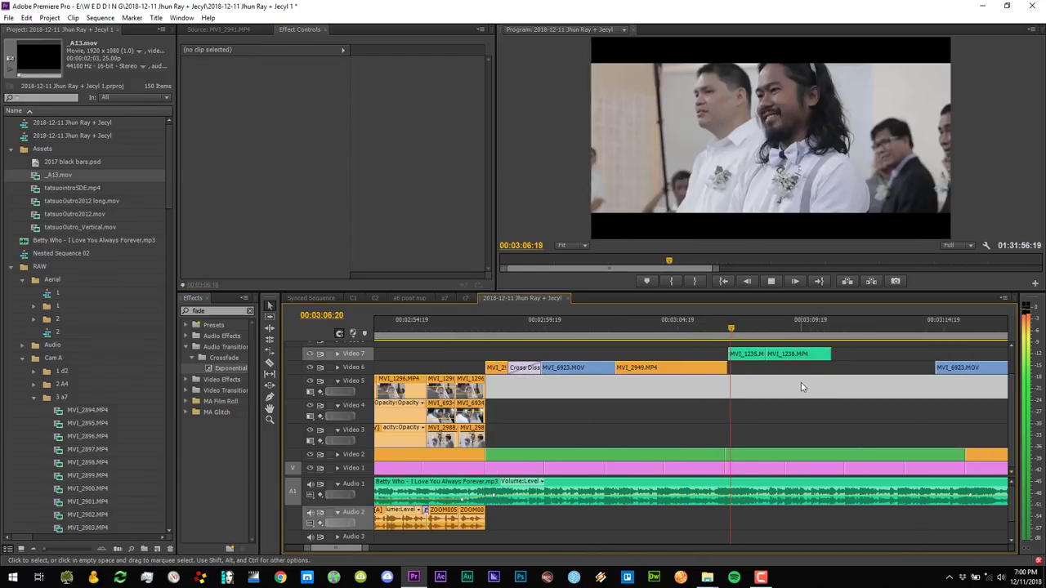
{"action": "key", "text": "space"}
- Cut off the end of MVI_2949.MP4 at 00:03:06:00 and place MVI_1235.MP4 directly after it on Video 6
{"action": "left_click_drag", "start_coordinate": [724, 329], "coordinate": [658, 341]}
{"action": "key", "text": "equal"}
{"action": "key", "text": "space"}
{"action": "left_click", "coordinate": [779, 406]}
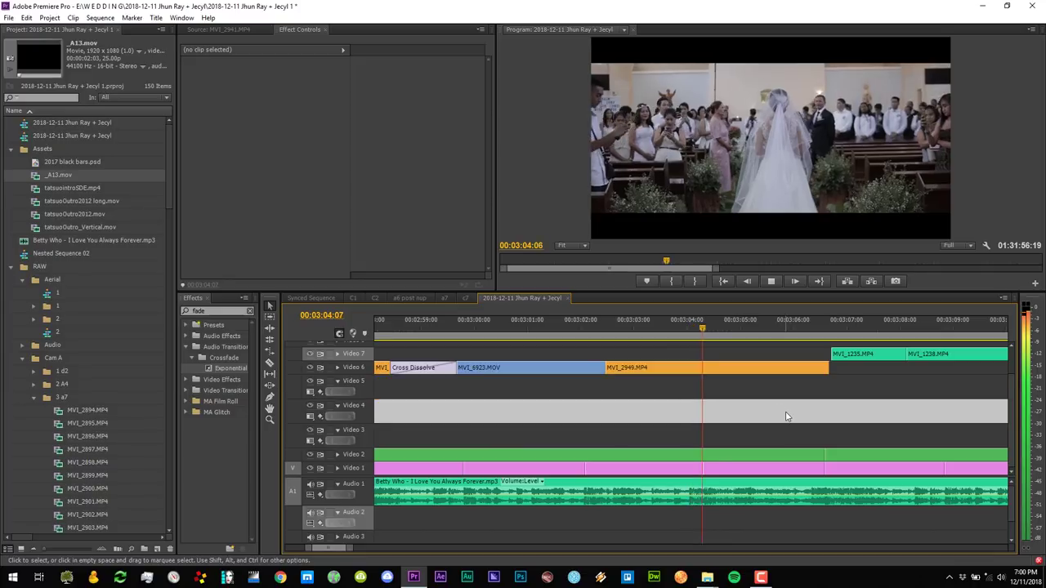
{"action": "left_click", "coordinate": [785, 413]}
{"action": "key", "text": "space"}
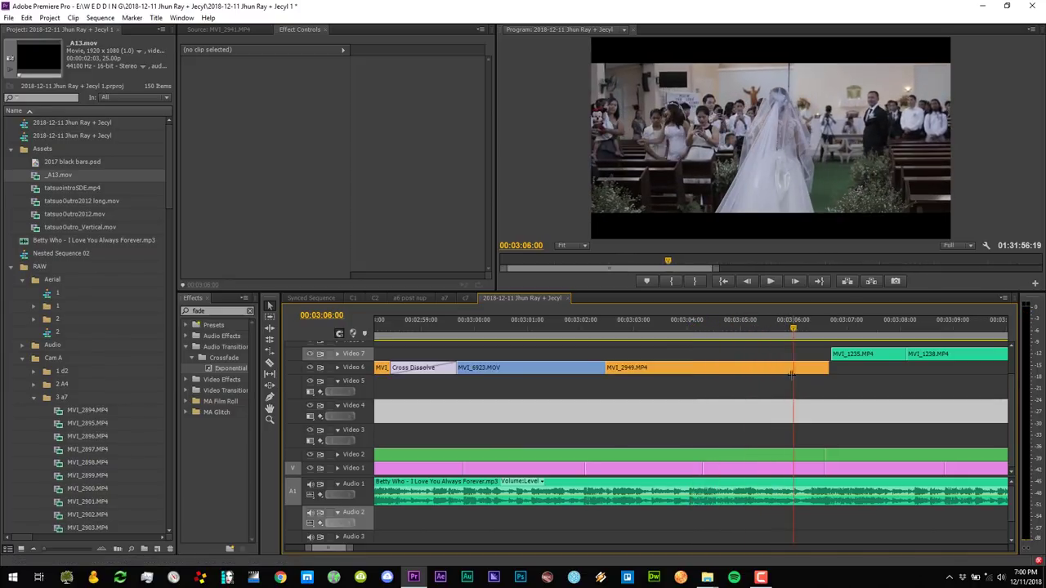
{"action": "left_click", "coordinate": [813, 371]}
{"action": "key", "text": "Delete"}
{"action": "left_click_drag", "start_coordinate": [856, 356], "coordinate": [820, 369]}
{"action": "left_click", "coordinate": [770, 337]}
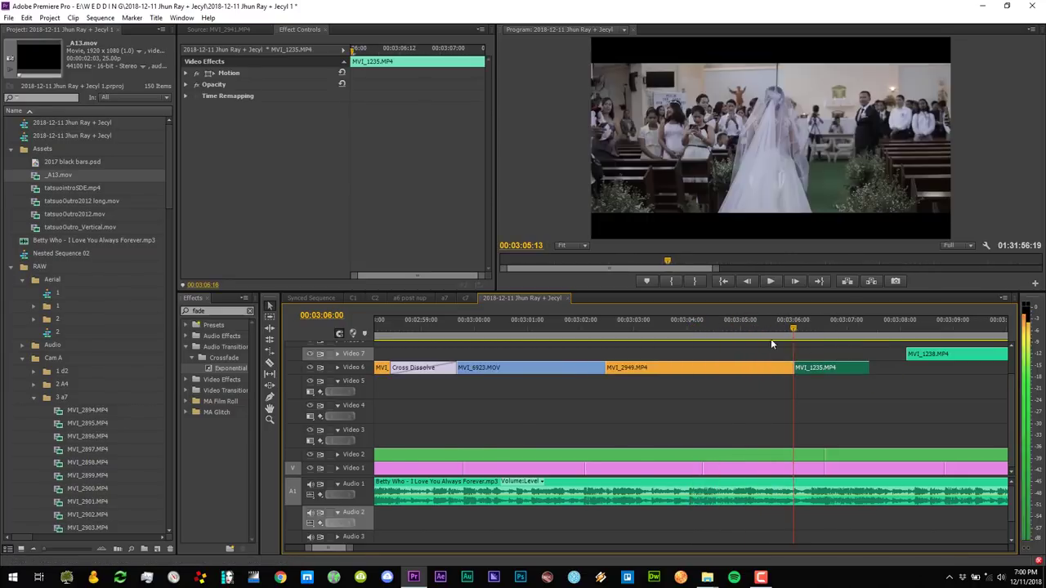
- Place MVI_1238.MP4 directly after MVI_1235.MP4 on Video 6 and pull MVI_6923.MOV back to follow it
{"action": "key", "text": "minus"}
{"action": "key", "text": "space"}
{"action": "left_click", "coordinate": [847, 406]}
{"action": "left_click_drag", "start_coordinate": [819, 360], "coordinate": [792, 374]}
{"action": "left_click", "coordinate": [835, 394]}
{"action": "key", "text": "space"}
{"action": "key", "text": "minus"}
{"action": "left_click_drag", "start_coordinate": [858, 370], "coordinate": [798, 386]}
- Split MVI_6923.MOV at about 00:03:11 and delete the part after the cut
{"action": "key", "text": "space"}
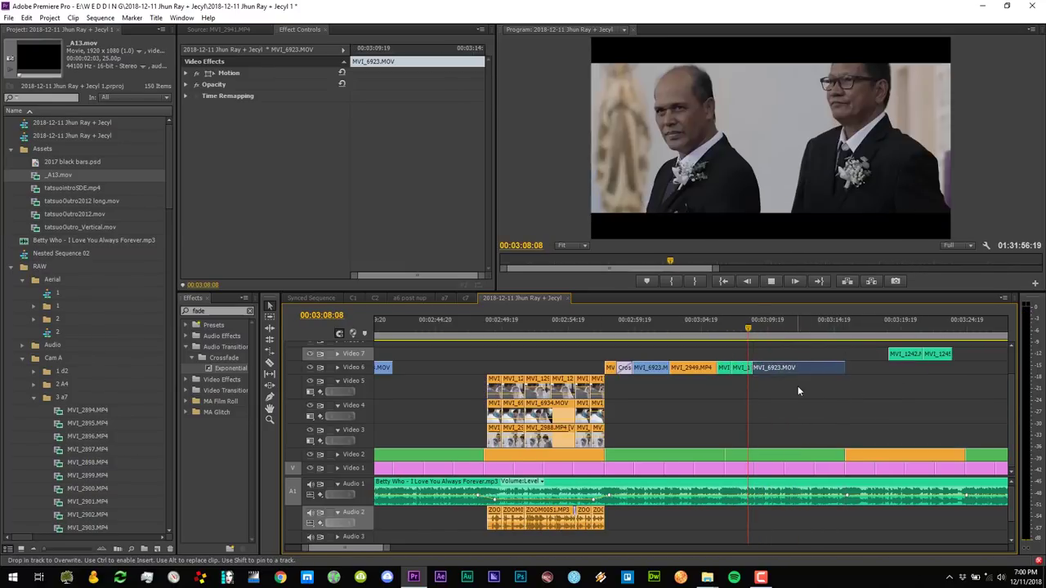
{"action": "left_click", "coordinate": [798, 386]}
{"action": "left_click", "coordinate": [827, 387]}
{"action": "key", "text": "space"}
{"action": "key", "text": "c"}
{"action": "left_click", "coordinate": [788, 371]}
{"action": "key", "text": "v"}
{"action": "left_click", "coordinate": [822, 368]}
{"action": "key", "text": "Delete"}
- Examine the raw ceremony sections further along the sequence for the next reaction shot
{"action": "key", "text": "minus"}
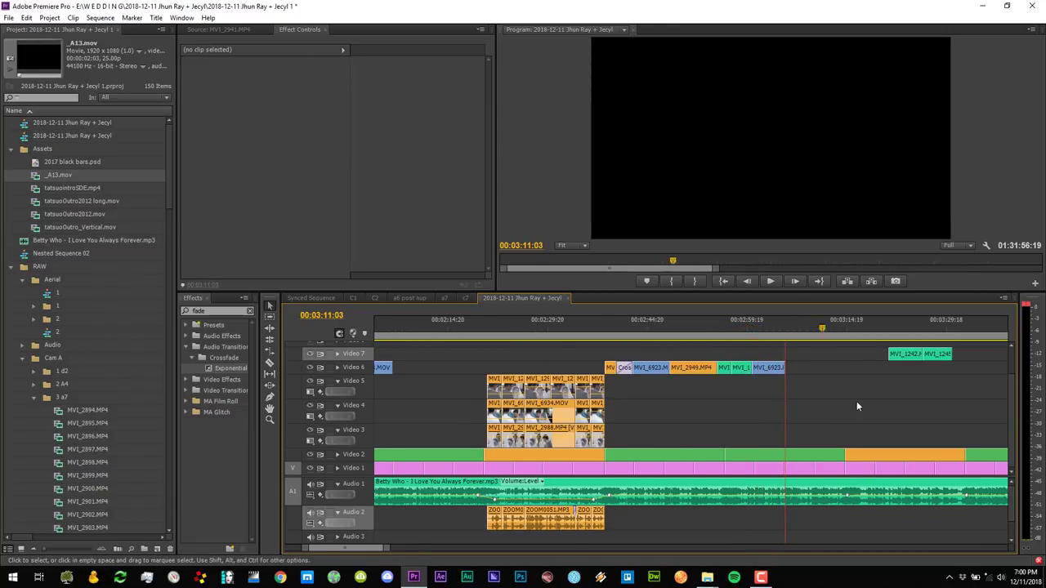
{"action": "key", "text": "backslash"}
{"action": "left_click", "coordinate": [891, 329]}
{"action": "key", "text": "equal"}
{"action": "key", "text": "equal"}
{"action": "left_click_drag", "start_coordinate": [675, 325], "coordinate": [480, 343]}
{"action": "key", "text": "equal"}
{"action": "left_click", "coordinate": [595, 330]}
{"action": "key", "text": "equal"}
{"action": "left_click", "coordinate": [763, 338]}
{"action": "left_click", "coordinate": [750, 335]}
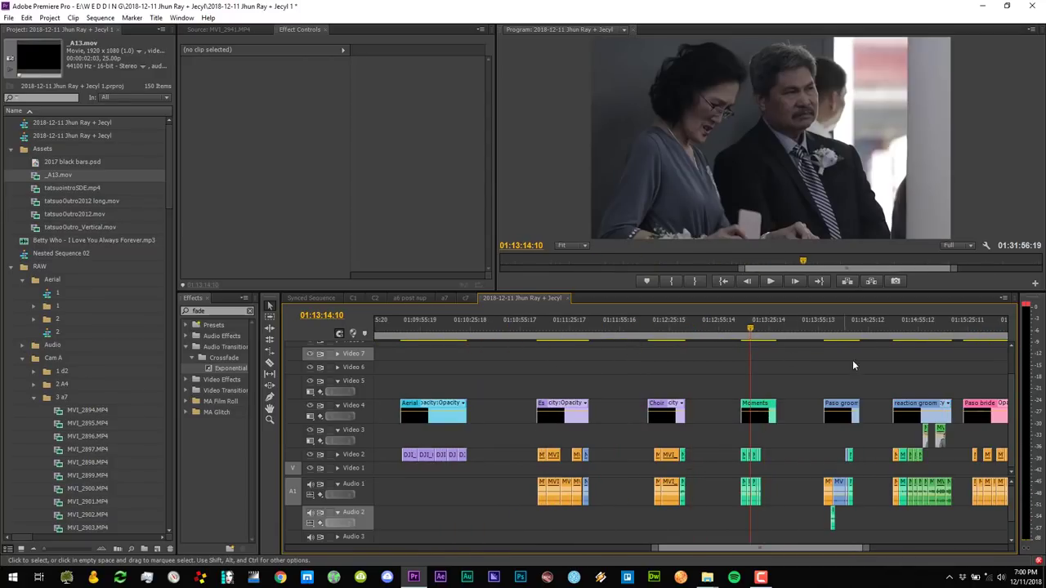
- Cut a groom reaction segment of MVI_6112.MOV out of the "reaction groom" section and return to the sequence start
{"action": "left_click", "coordinate": [911, 337]}
{"action": "key", "text": "equal"}
{"action": "key", "text": "equal"}
{"action": "left_click", "coordinate": [878, 325]}
{"action": "left_click_drag", "start_coordinate": [894, 326], "coordinate": [905, 327]}
{"action": "key", "text": "Home"}
{"action": "key", "text": "backslash"}
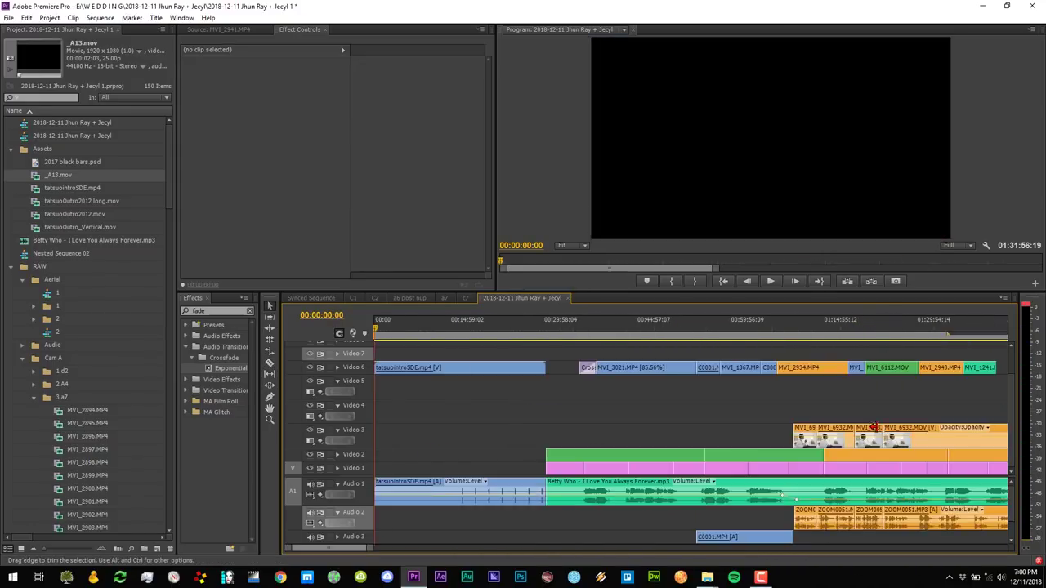
- Paste the MVI_6112.MOV shot on Video 7 just after MVI_6923.MOV, near 00:03:11, and play it
{"action": "key", "text": "equal"}
{"action": "key", "text": "equal"}
{"action": "key", "text": "equal"}
{"action": "key", "text": "equal"}
{"action": "key", "text": "equal"}
{"action": "key", "text": "equal"}
{"action": "key", "text": "minus"}
{"action": "left_click", "coordinate": [780, 329]}
{"action": "key", "text": "equal"}
{"action": "key", "text": "equal"}
{"action": "key", "text": "minus"}
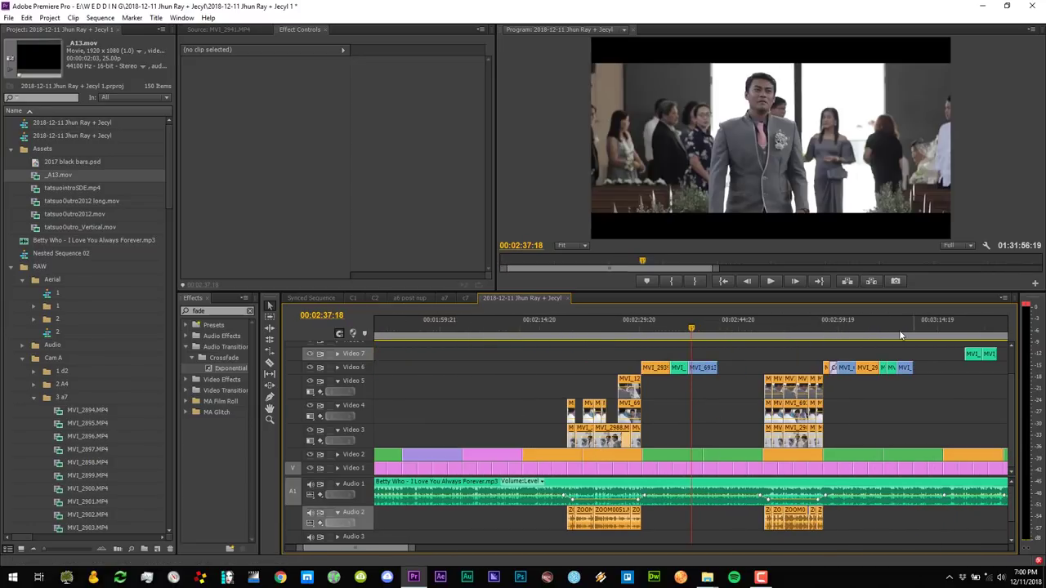
{"action": "left_click", "coordinate": [905, 333]}
{"action": "key", "text": "equal"}
{"action": "left_click_drag", "start_coordinate": [706, 333], "coordinate": [720, 336]}
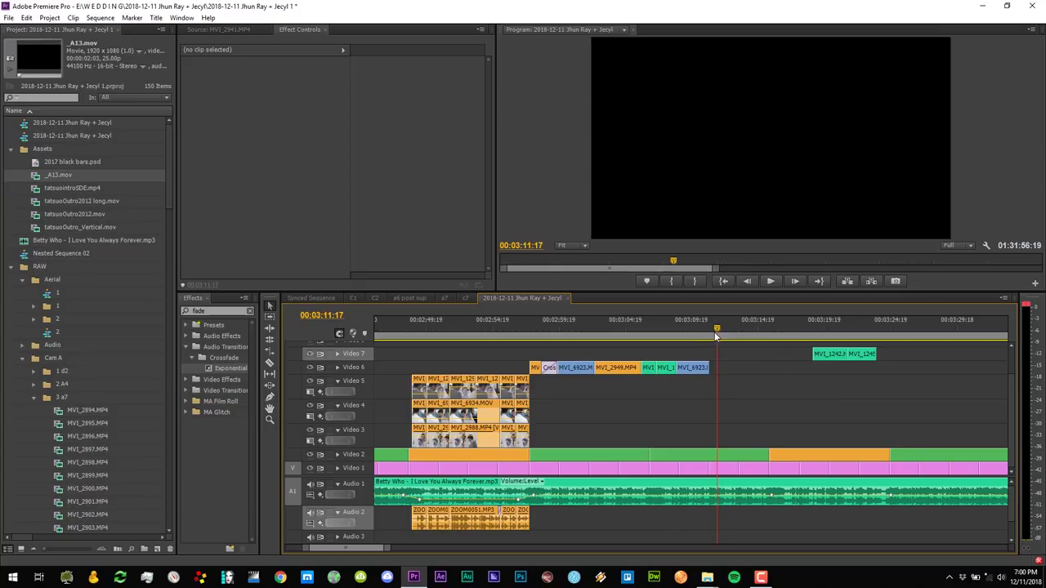
{"action": "key", "text": "space"}
{"action": "key", "text": "equal"}
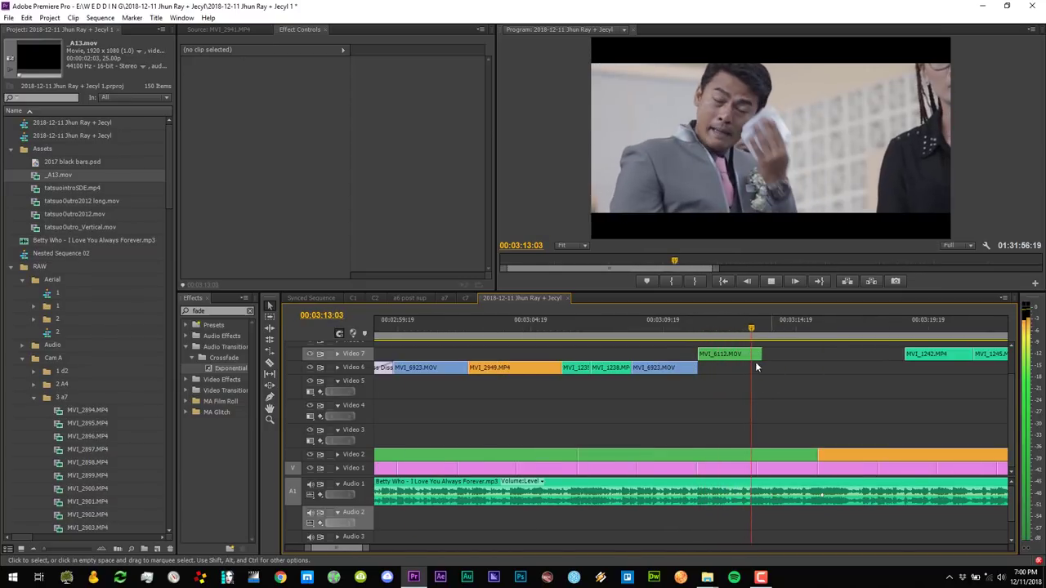
- Trim the end of MVI_6112.MOV to 00:03:13:03 and place the clip directly after MVI_6923.MOV on Video 6
{"action": "key", "text": "space"}
{"action": "left_click_drag", "start_coordinate": [760, 355], "coordinate": [727, 368]}
{"action": "double_click", "coordinate": [727, 368]}
- Set the vertical position of MVI_6112.MOV to 592 in its Motion settings and save the project
{"action": "left_click", "coordinate": [430, 32]}
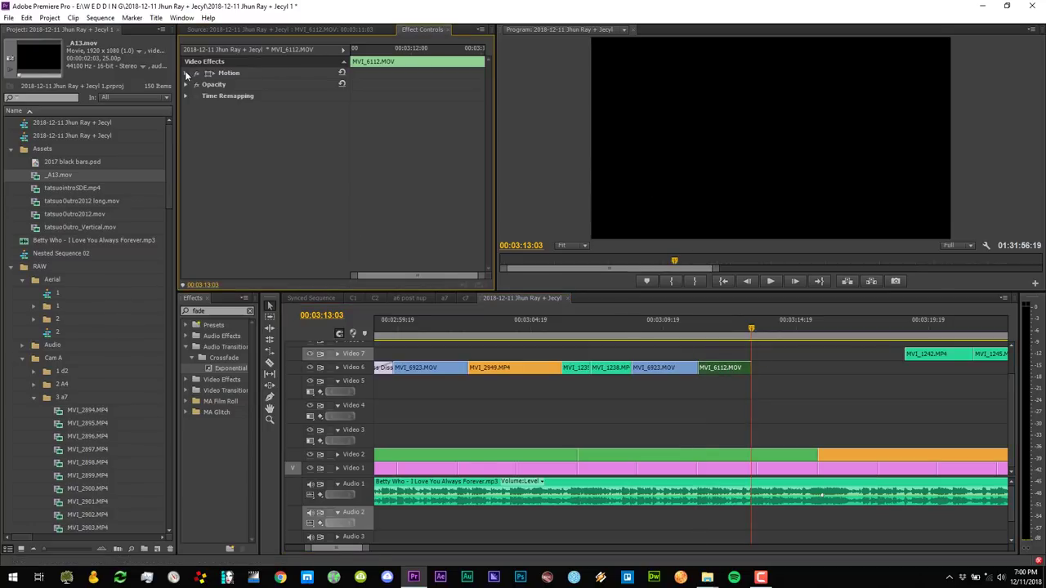
{"action": "left_click", "coordinate": [722, 335]}
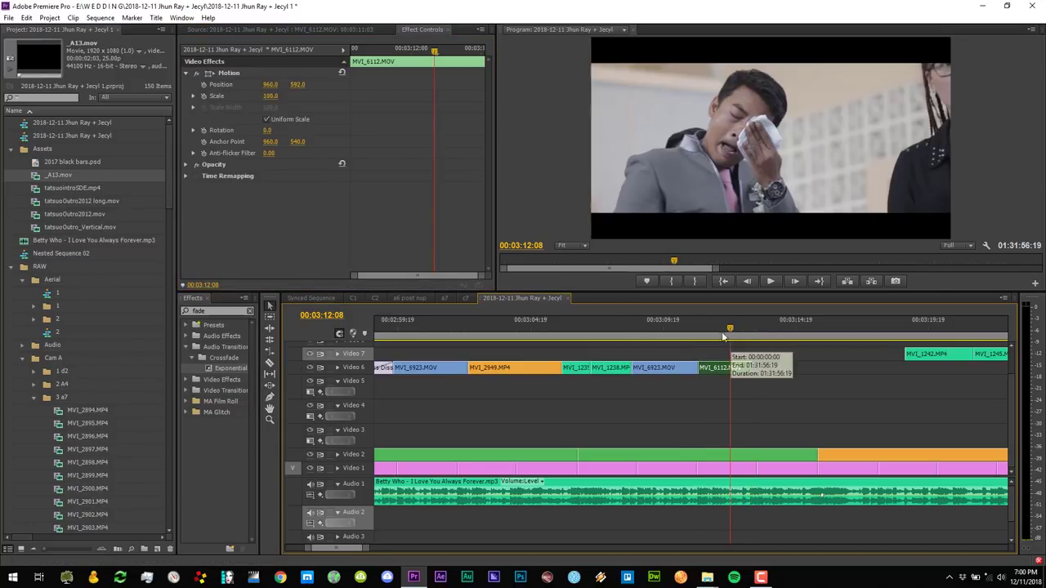
{"action": "left_click", "coordinate": [746, 389]}
{"action": "key", "text": "minus"}
{"action": "key", "text": "ctrl+s"}
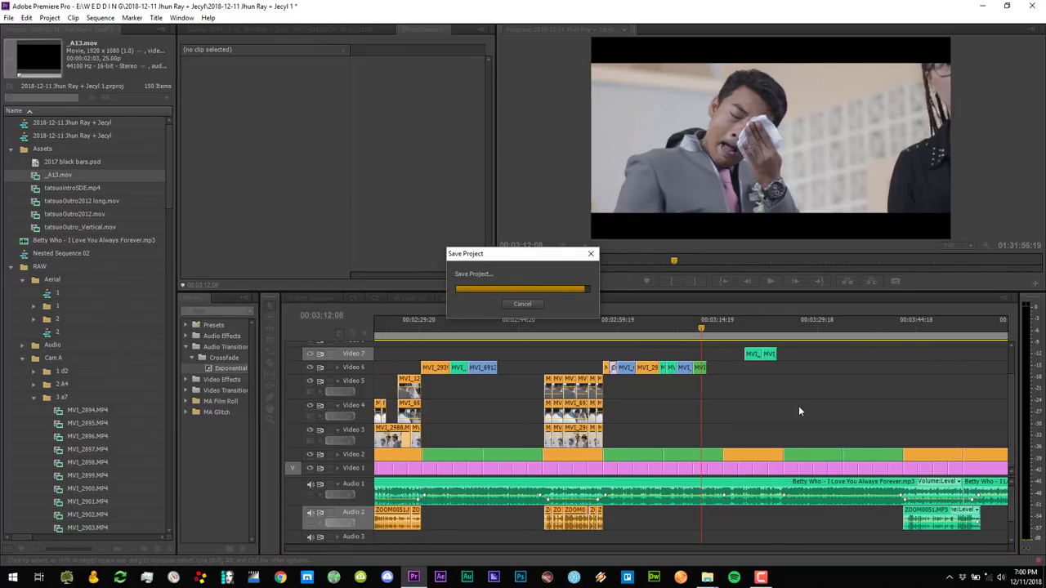
- Move MVI_1242.MP4 and MVI_1245.MP4 from Video 7 straight down to Video 6 and save the project
{"action": "left_click_drag", "start_coordinate": [807, 405], "coordinate": [753, 369]}
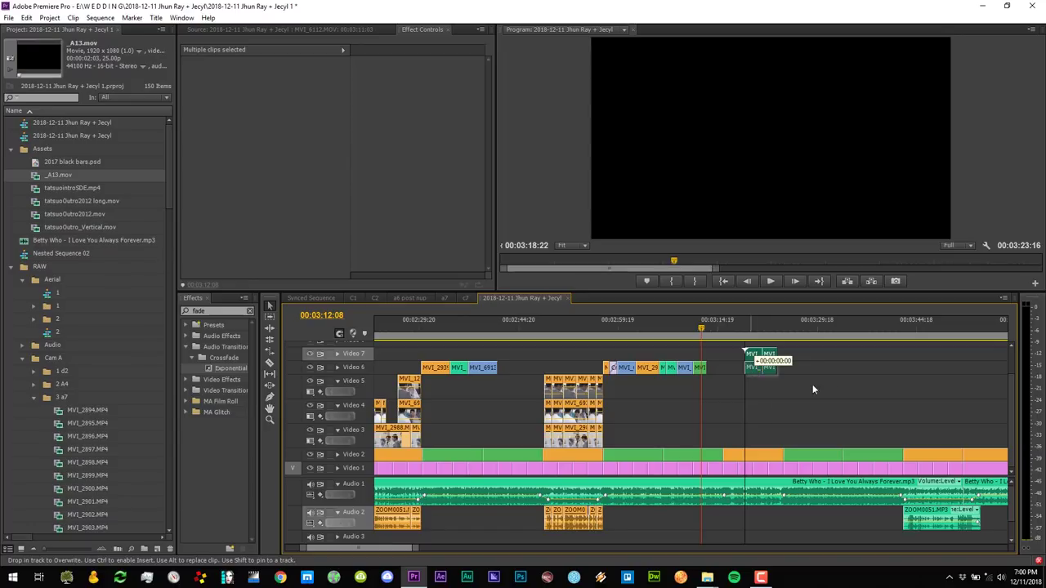
{"action": "left_click_drag", "start_coordinate": [812, 390], "coordinate": [812, 390]}
{"action": "left_click", "coordinate": [812, 389]}
{"action": "key", "text": "minus"}
{"action": "key", "text": "ctrl+s"}
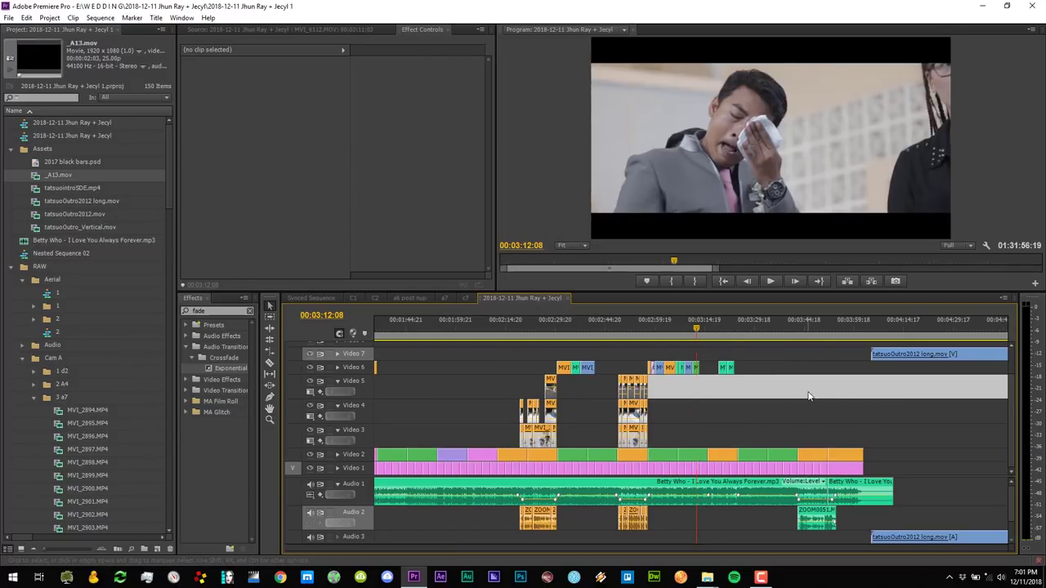
- Look through the raw ceremony sections from "reaction groom" to "Mga tawo" for more usable shots
{"action": "key", "text": "backslash"}
{"action": "left_click", "coordinate": [877, 328]}
{"action": "key", "text": "equal"}
{"action": "key", "text": "equal"}
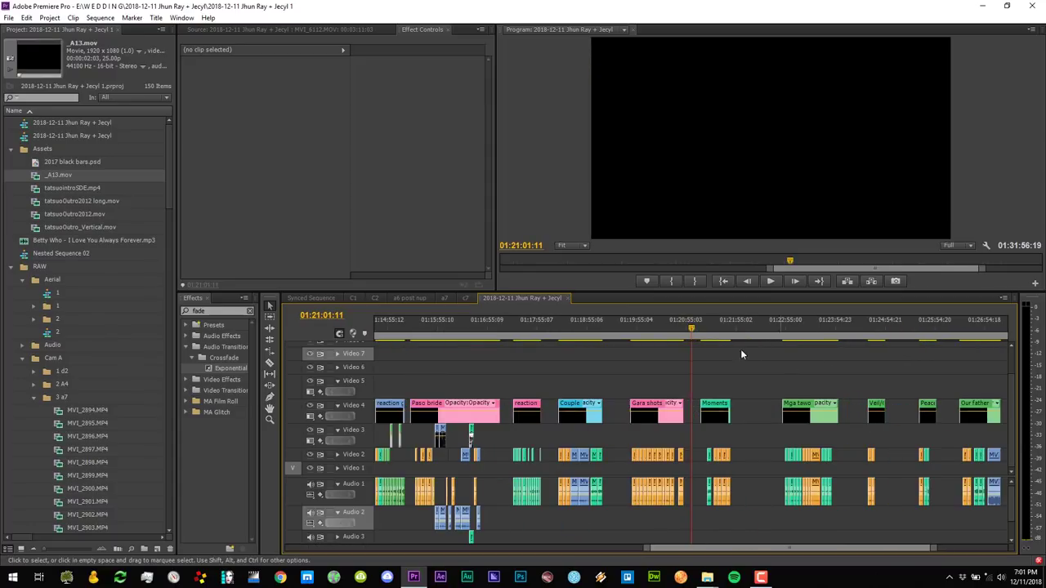
{"action": "key", "text": "equal"}
{"action": "left_click", "coordinate": [833, 363]}
{"action": "key", "text": "minus"}
{"action": "key", "text": "minus"}
{"action": "key", "text": "minus"}
{"action": "key", "text": "minus"}
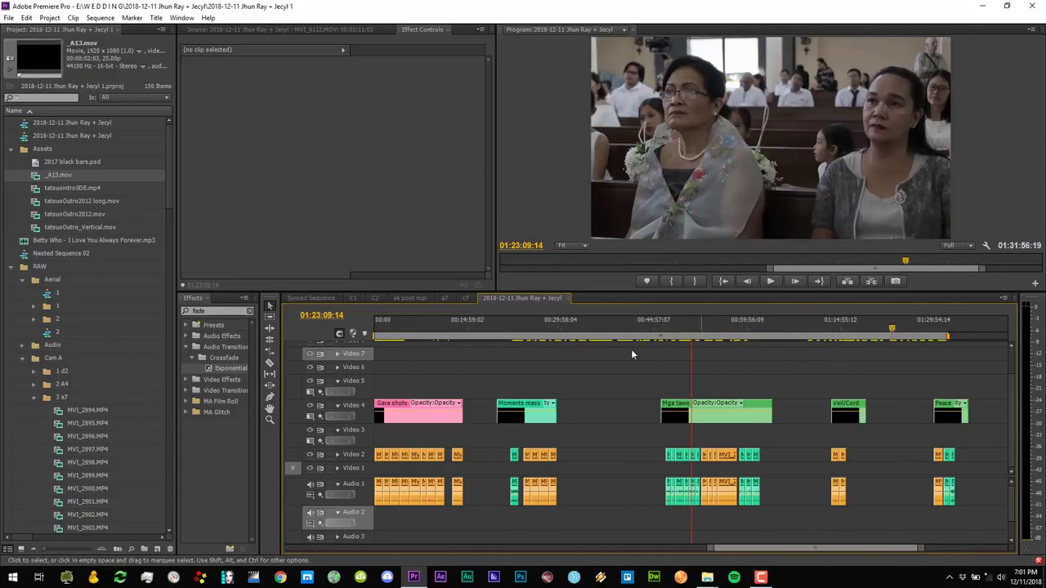
{"action": "left_click", "coordinate": [842, 328]}
{"action": "key", "text": "equal"}
{"action": "key", "text": "equal"}
{"action": "key", "text": "equal"}
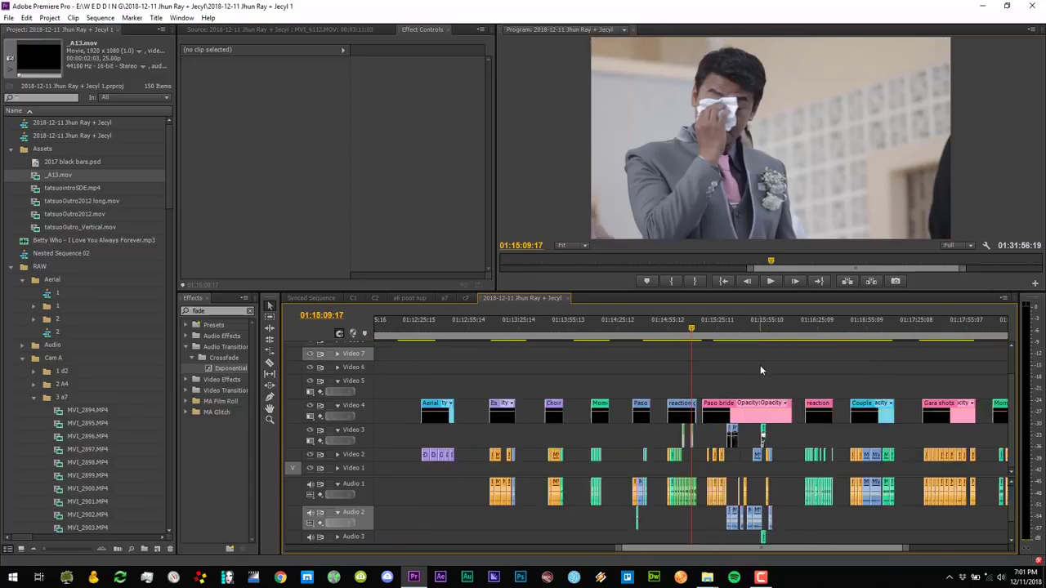
{"action": "left_click", "coordinate": [823, 327]}
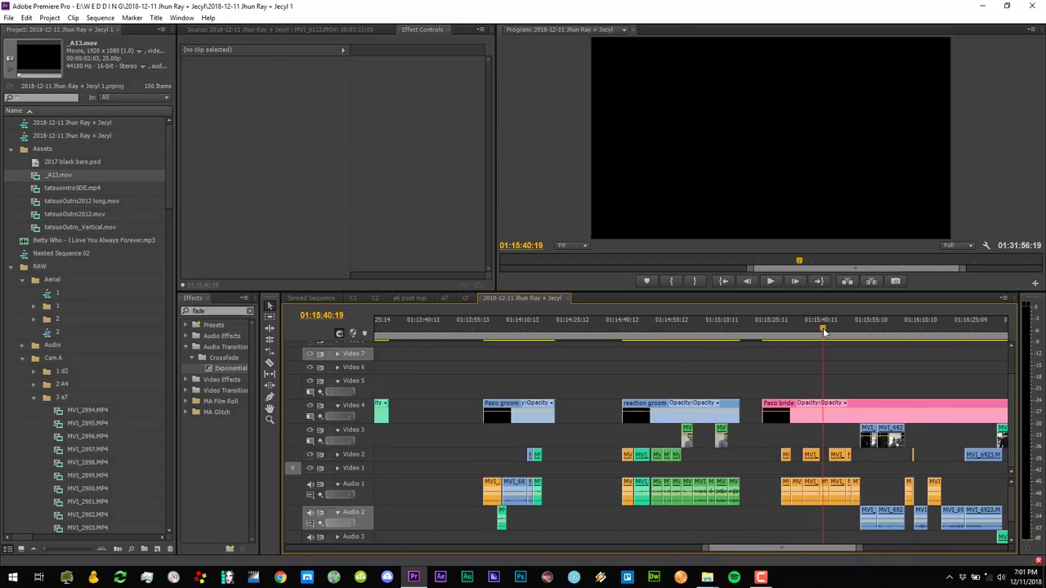
- Split an MVI_6923.MOV clip in the "Paso bride" section and move the chosen piece up to Video 5
{"action": "key", "text": "minus"}
{"action": "key", "text": "equal"}
{"action": "key", "text": "equal"}
{"action": "left_click_drag", "start_coordinate": [600, 331], "coordinate": [637, 344]}
{"action": "key", "text": "c"}
{"action": "left_click_drag", "start_coordinate": [628, 424], "coordinate": [635, 375]}
- Split MVI_1244.MP4 and move its first part and the last MVI_6923.MOV clip of the section to Video 5
{"action": "left_click_drag", "start_coordinate": [674, 326], "coordinate": [694, 329]}
{"action": "key", "text": "c"}
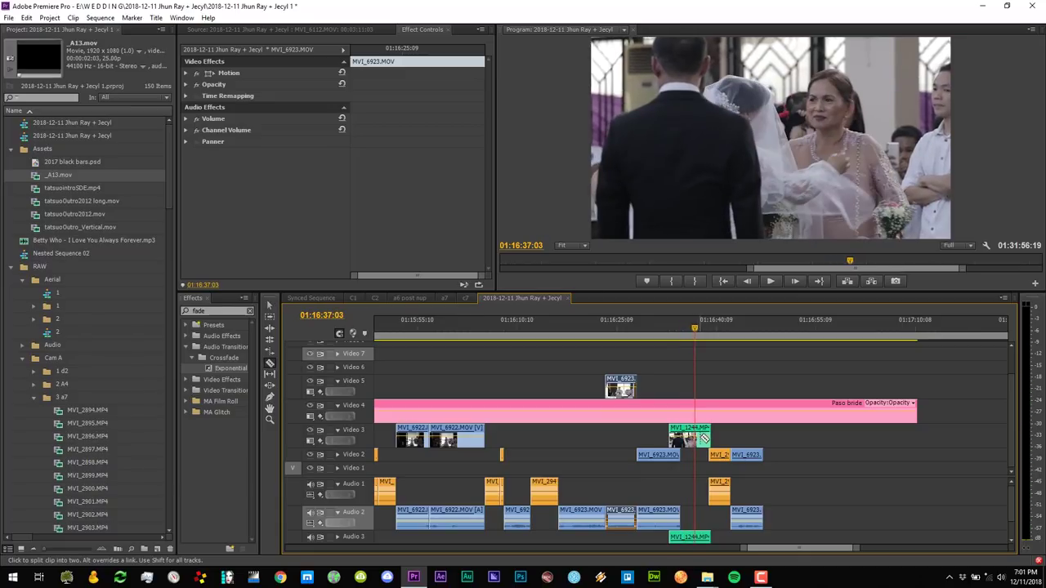
{"action": "left_click_drag", "start_coordinate": [689, 424], "coordinate": [689, 375]}
{"action": "left_click_drag", "start_coordinate": [695, 328], "coordinate": [757, 335]}
{"action": "left_click_drag", "start_coordinate": [759, 456], "coordinate": [762, 388]}
- Cut the three raised bride clips from Video 5, paste them on Video 7 at 00:05:22:21 and save the project
{"action": "left_click_drag", "start_coordinate": [592, 391], "coordinate": [847, 361]}
{"action": "key", "text": "Delete"}
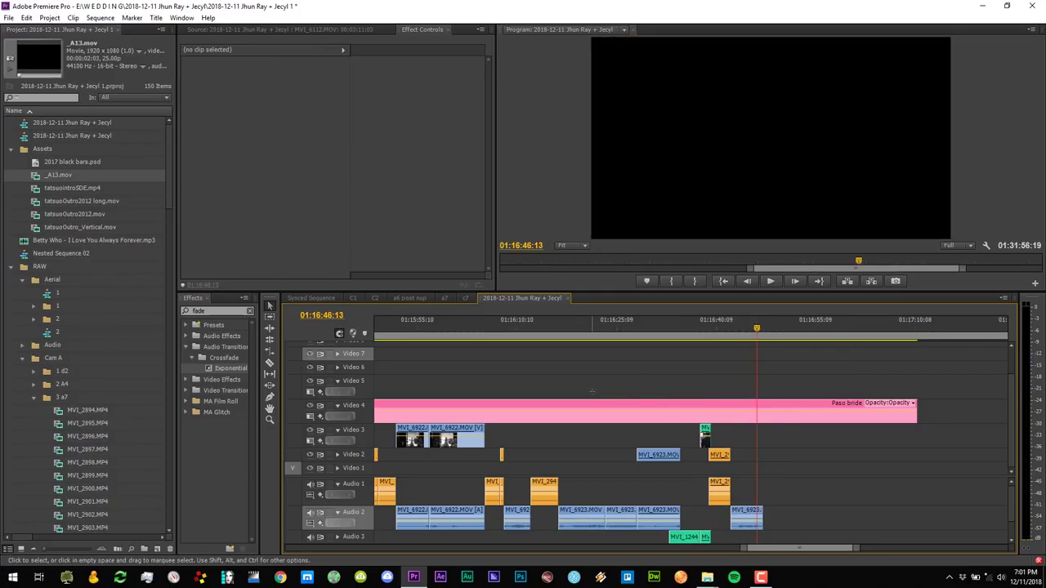
{"action": "key", "text": "Home"}
{"action": "key", "text": "backslash"}
{"action": "key", "text": "equal"}
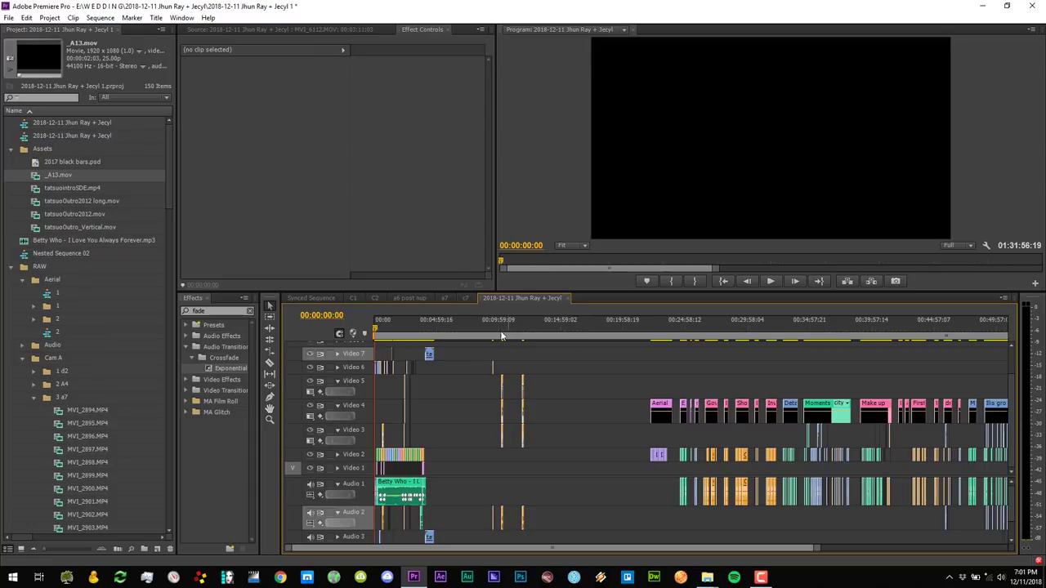
{"action": "left_click", "coordinate": [338, 430], "text": "shift"}
{"action": "key", "text": "equal"}
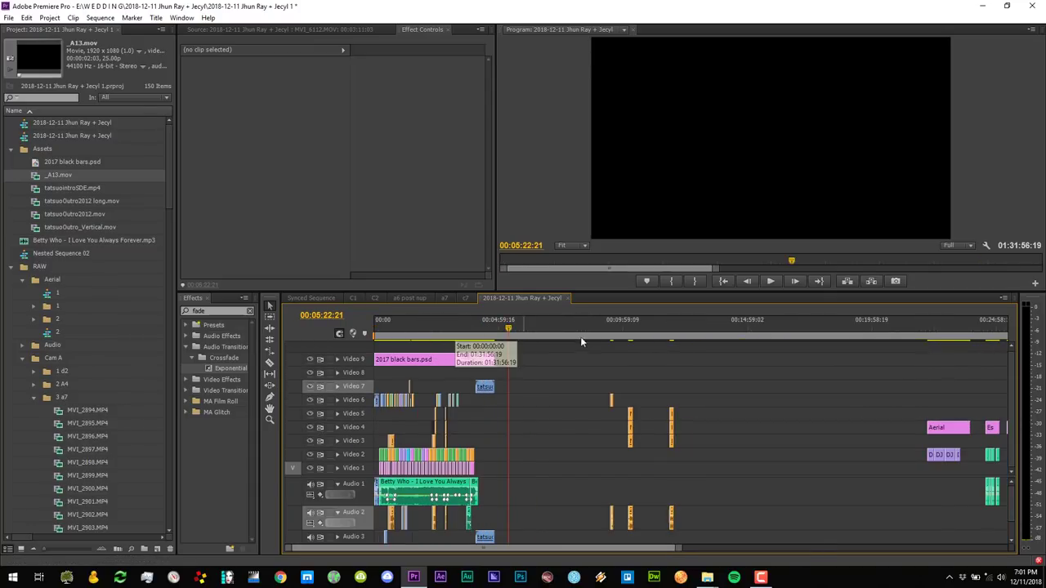
{"action": "key", "text": "ctrl+s"}
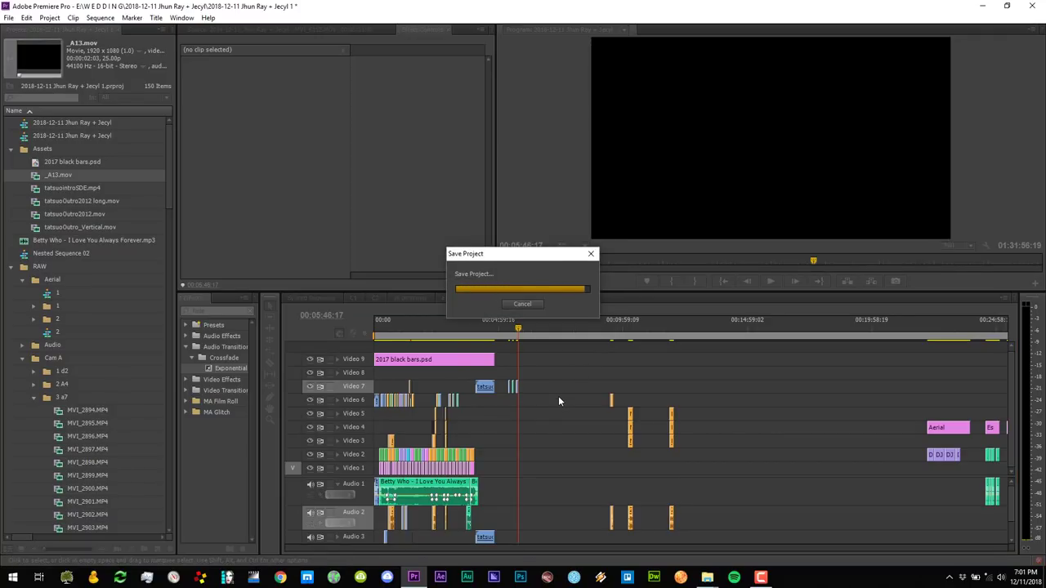
- Close the gaps between the three pasted bride clips on Video 7 and cut them all together
{"action": "key", "text": "equal"}
{"action": "key", "text": "equal"}
{"action": "left_click", "coordinate": [643, 387]}
{"action": "key", "text": "Delete"}
{"action": "left_click", "coordinate": [589, 387]}
{"action": "key", "text": "Delete"}
{"action": "left_click_drag", "start_coordinate": [628, 418], "coordinate": [535, 379]}
{"action": "key", "text": "ctrl+x"}
- Paste the three bride clips on Video 7 just after MVI_6112.MOV, near 00:03:13
{"action": "key", "text": "minus"}
{"action": "key", "text": "minus"}
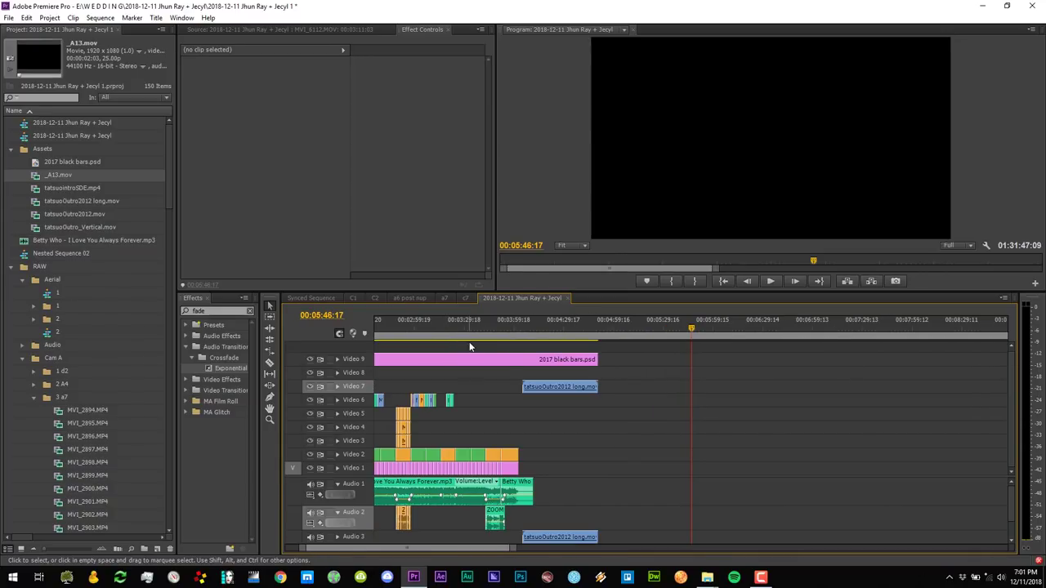
{"action": "key", "text": "equal"}
{"action": "key", "text": "equal"}
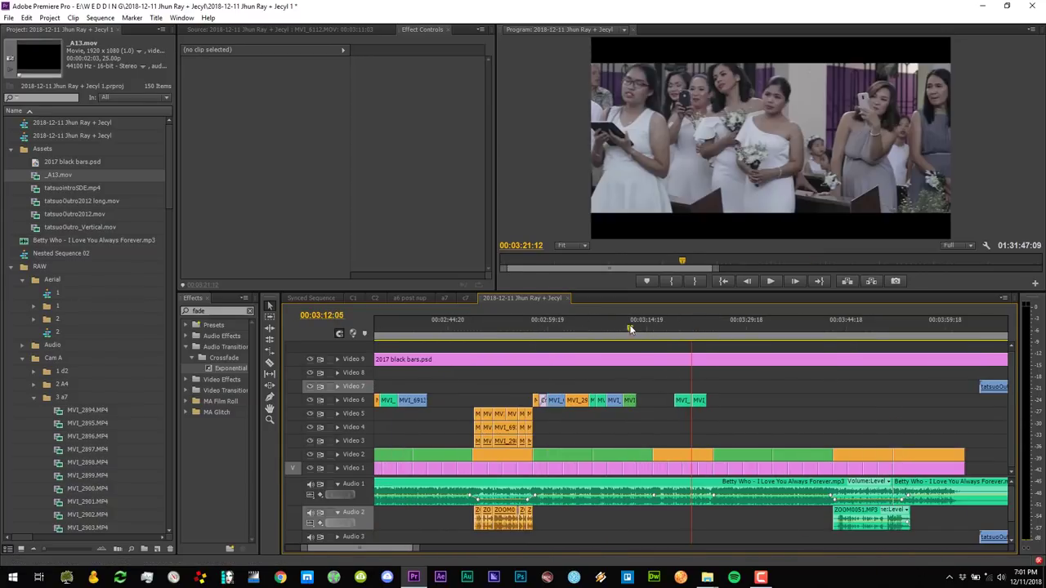
{"action": "left_click", "coordinate": [632, 329]}
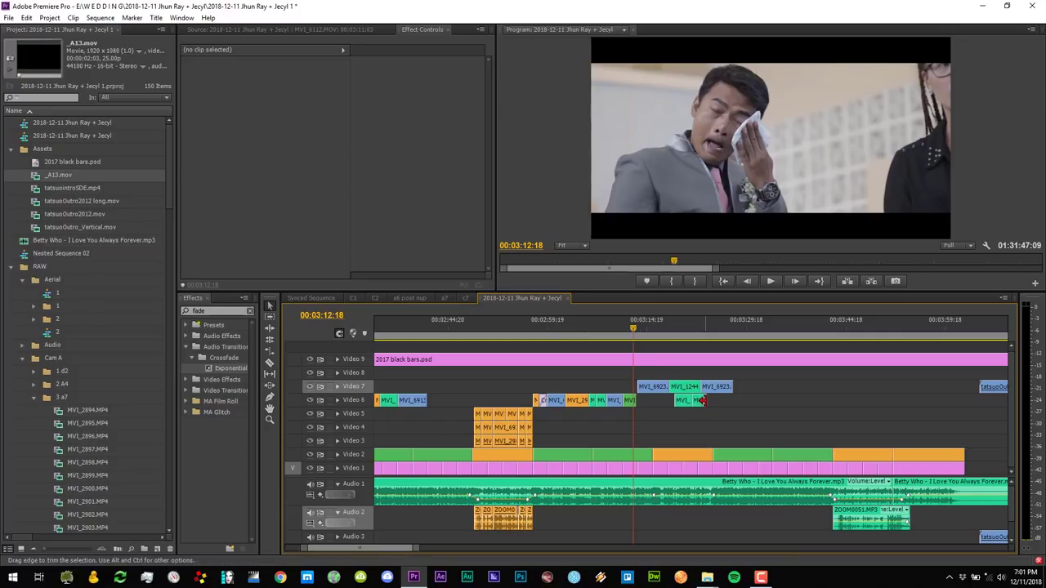
- Butt the first MVI_6923.MOV clip on Video 7 against the end of MVI_6112.MOV and shift its picture downward in the frame
{"action": "key", "text": "space"}
{"action": "key", "text": "equal"}
{"action": "key", "text": "equal"}
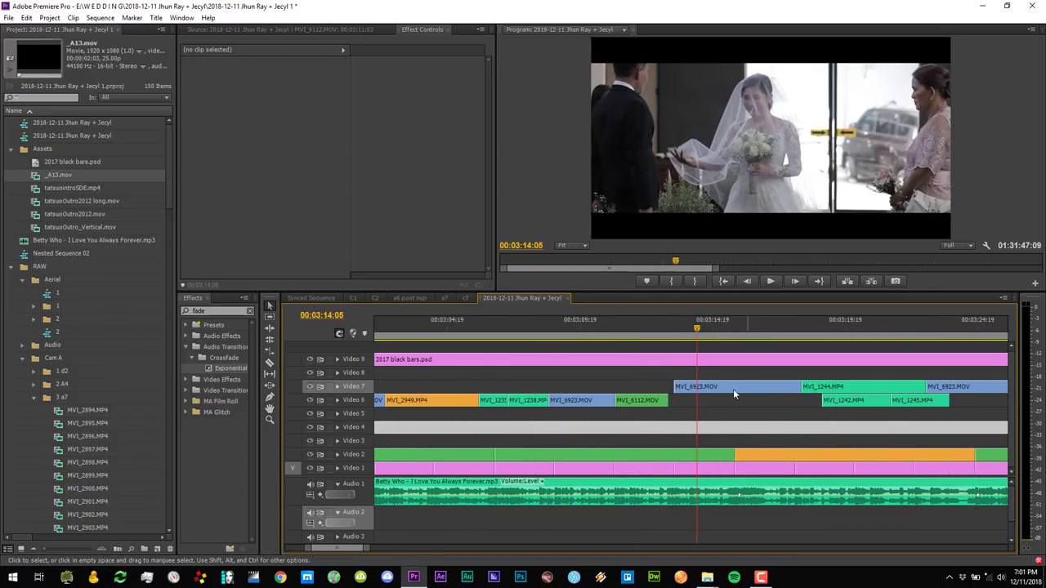
{"action": "left_click", "coordinate": [721, 391]}
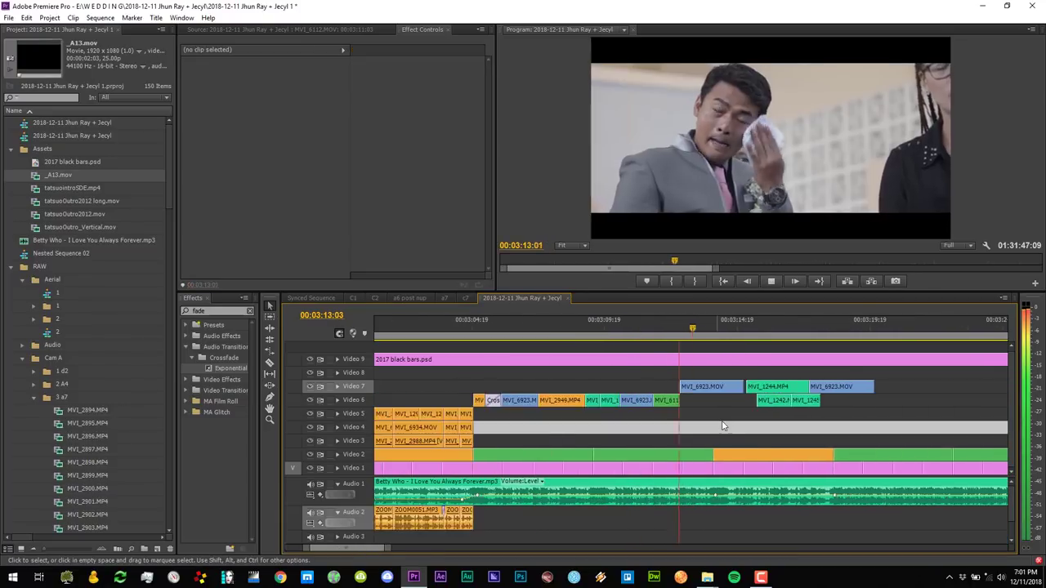
{"action": "left_click", "coordinate": [736, 387]}
{"action": "left_click", "coordinate": [196, 73]}
{"action": "left_click", "coordinate": [223, 73]}
{"action": "left_click_drag", "start_coordinate": [298, 85], "coordinate": [337, 85]}
{"action": "key", "text": "space"}
{"action": "left_click", "coordinate": [774, 414]}
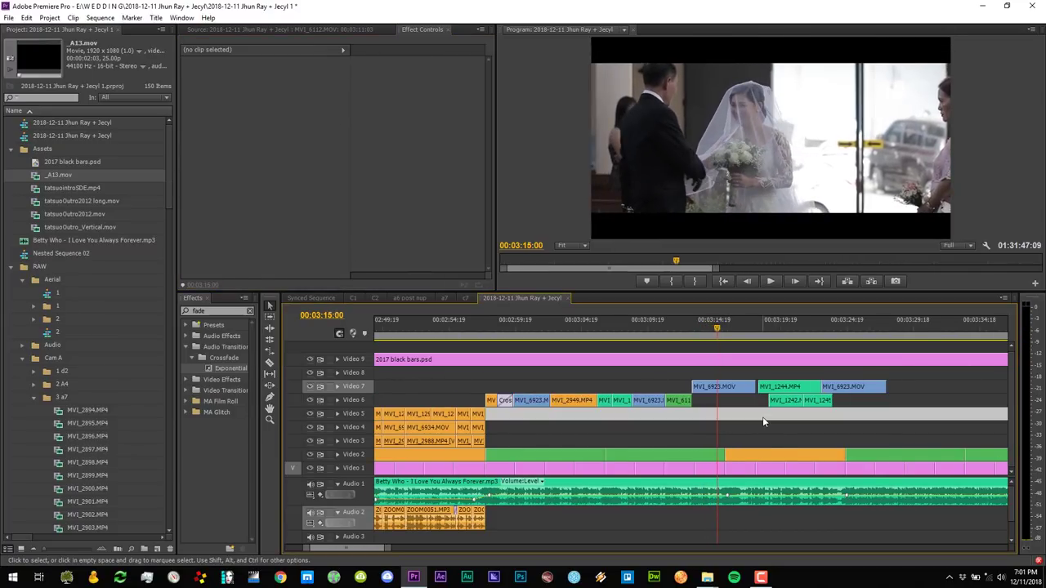
- Move MVI_1244.MP4 on Video 7 earlier to about 00:03:16:20, overwriting the tail of the first MVI_6923.MOV clip
{"action": "key", "text": "space"}
{"action": "left_click_drag", "start_coordinate": [731, 338], "coordinate": [740, 338]}
{"action": "left_click_drag", "start_coordinate": [785, 388], "coordinate": [768, 391]}
{"action": "left_click", "coordinate": [769, 415]}
{"action": "key", "text": "space"}
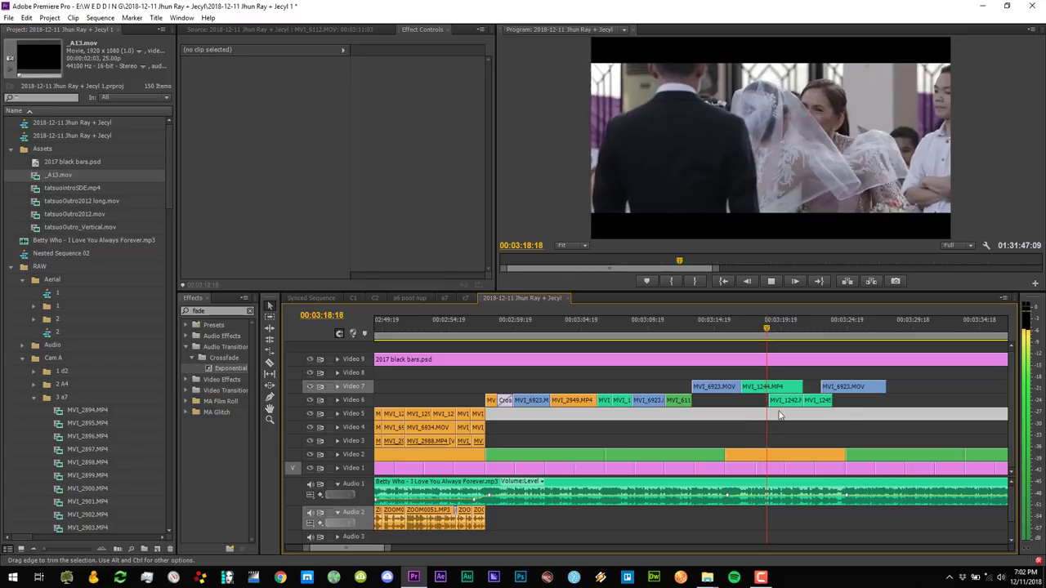
- Move the last MVI_6923.MOV clip later, shorten MVI_1244.MP4, and place MVI_1242.MP4 and MVI_1245.MP4 directly after it near 00:03:19:17
{"action": "key", "text": "space"}
{"action": "left_click_drag", "start_coordinate": [870, 388], "coordinate": [912, 388]}
{"action": "left_click_drag", "start_coordinate": [857, 416], "coordinate": [797, 402]}
{"action": "key", "text": "space"}
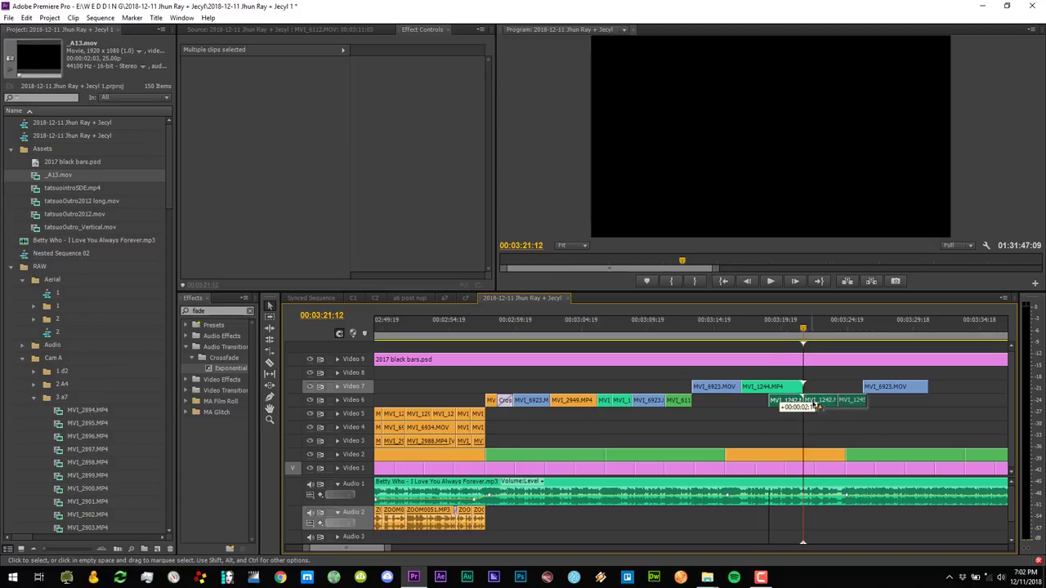
{"action": "left_click_drag", "start_coordinate": [698, 329], "coordinate": [678, 331]}
{"action": "left_click_drag", "start_coordinate": [691, 386], "coordinate": [732, 406]}
{"action": "left_click_drag", "start_coordinate": [679, 329], "coordinate": [673, 328]}
{"action": "key", "text": "equal"}
{"action": "key", "text": "space"}
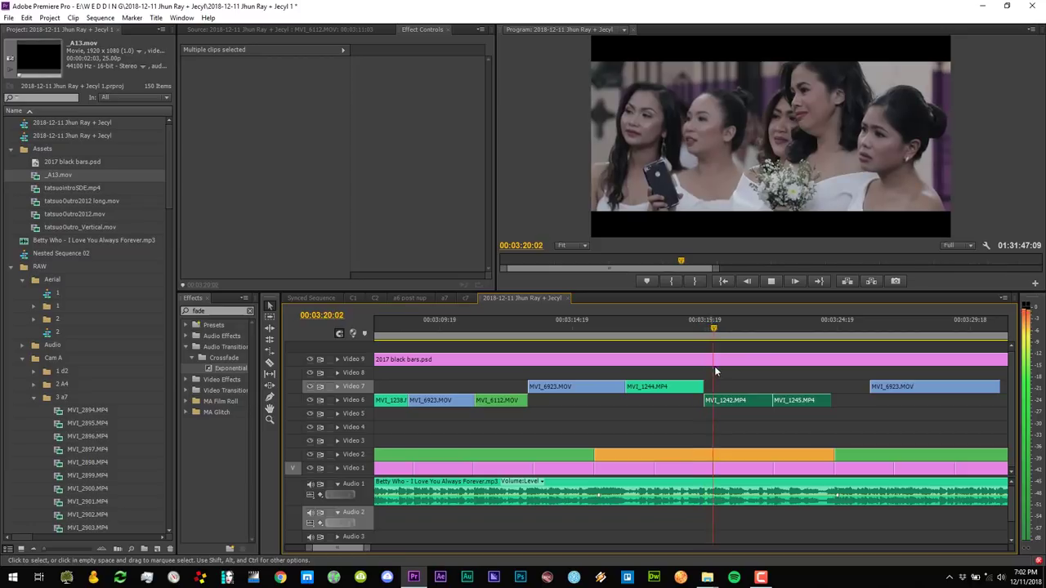
- Shorten MVI_1242.MP4 on Video 6 to about 1.5 seconds and pull MVI_1245.MP4 back against it
{"action": "mouse_move", "coordinate": [820, 405]}
{"action": "left_mouse_down"}
{"action": "mouse_move", "coordinate": [802, 406]}
{"action": "mouse_move", "coordinate": [812, 413]}
{"action": "left_mouse_up"}
{"action": "key", "text": "space"}
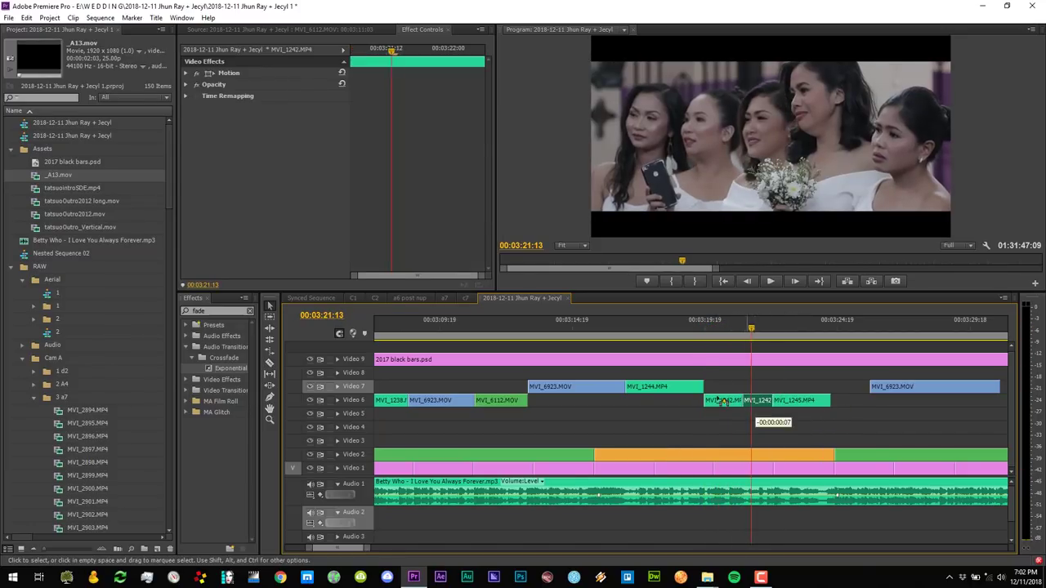
{"action": "left_click_drag", "start_coordinate": [723, 401], "coordinate": [722, 401]}
{"action": "left_click_drag", "start_coordinate": [793, 400], "coordinate": [755, 401]}
- Nudge MVI_1242.MP4 and MVI_1245.MP4 together to meet the end of MVI_1244.MP4 and play the cuts back
{"action": "left_click", "coordinate": [700, 325]}
{"action": "key", "text": "space"}
{"action": "key", "text": "space"}
{"action": "key", "text": "="}
{"action": "left_click_drag", "start_coordinate": [775, 375], "coordinate": [688, 402]}
{"action": "left_click_drag", "start_coordinate": [652, 403], "coordinate": [647, 400]}
{"action": "left_click", "coordinate": [634, 327]}
{"action": "key", "text": "space"}
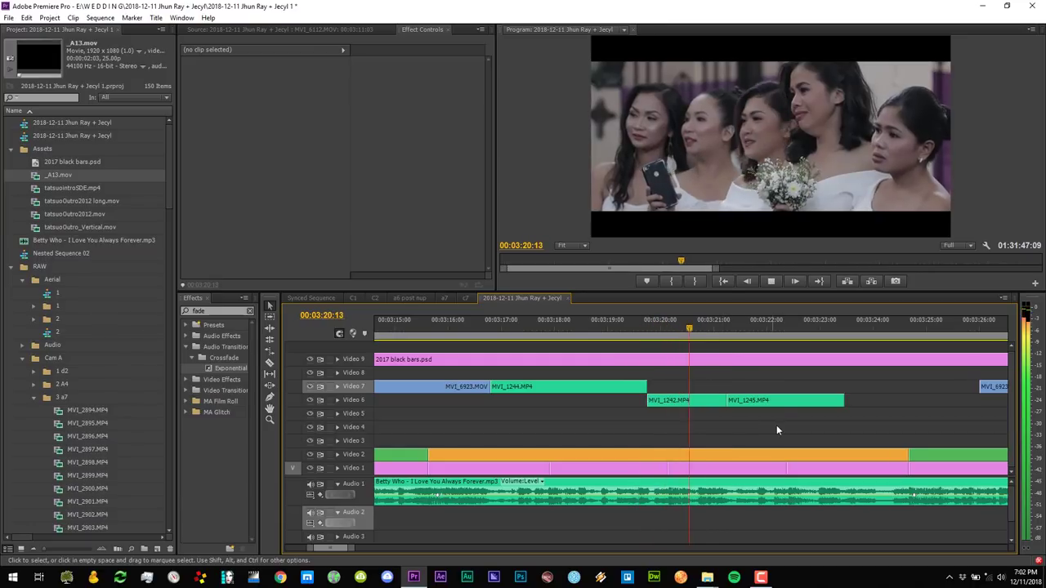
{"action": "key", "text": "space"}
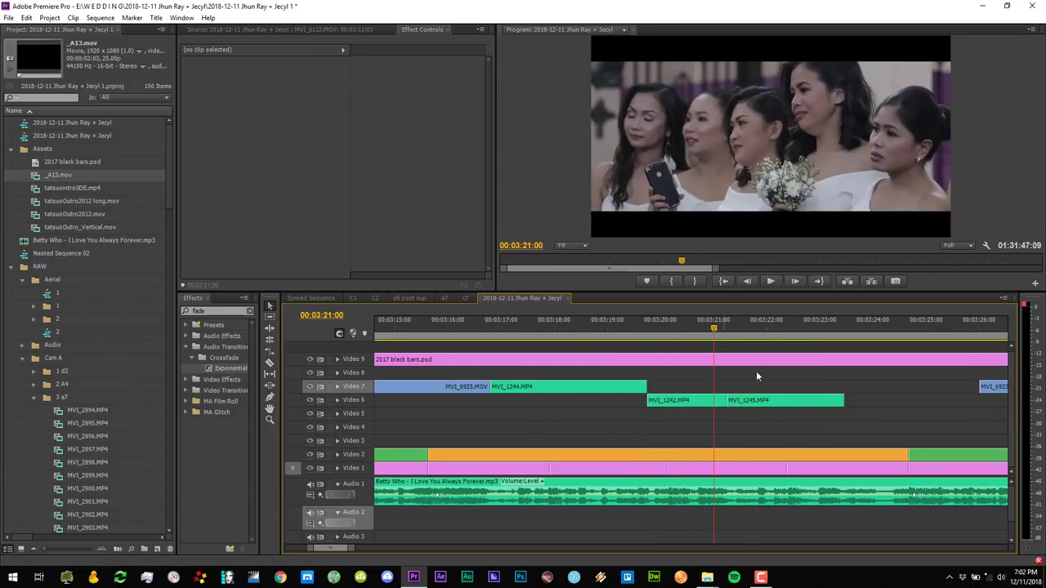
- Move MVI_1245.MP4 earlier to about 00:03:20:19, overwriting the end of MVI_1242.MP4, and preview the cut
{"action": "left_click_drag", "start_coordinate": [776, 398], "coordinate": [751, 400]}
{"action": "left_click", "coordinate": [686, 329]}
{"action": "key", "text": "space"}
{"action": "left_click", "coordinate": [798, 414]}
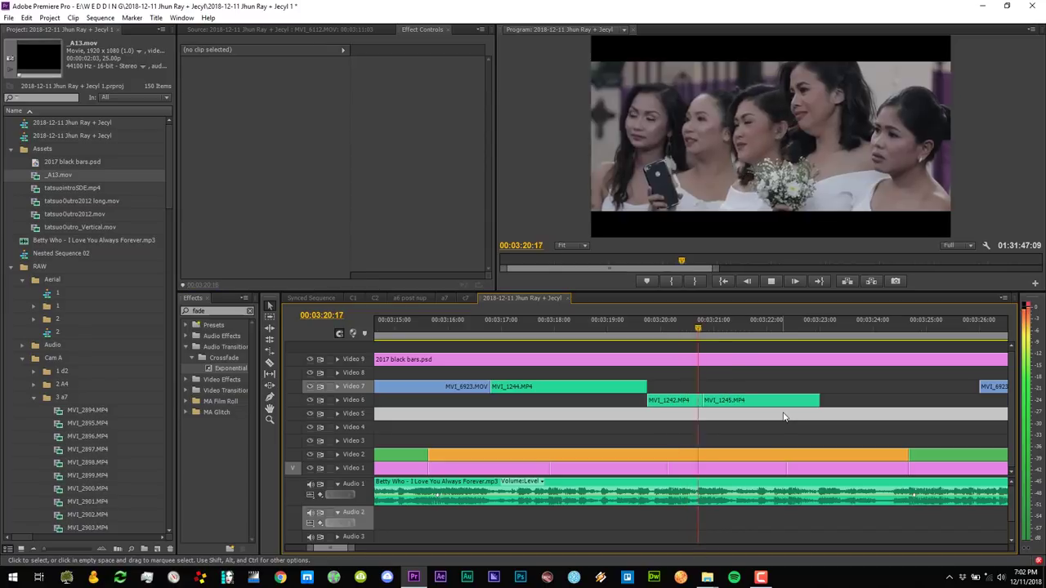
{"action": "key", "text": "space"}
- Set the vertical position of MVI_1245.MP4 to 624
{"action": "left_click", "coordinate": [781, 400]}
{"action": "left_click", "coordinate": [197, 73]}
{"action": "left_click_drag", "start_coordinate": [298, 85], "coordinate": [367, 85]}
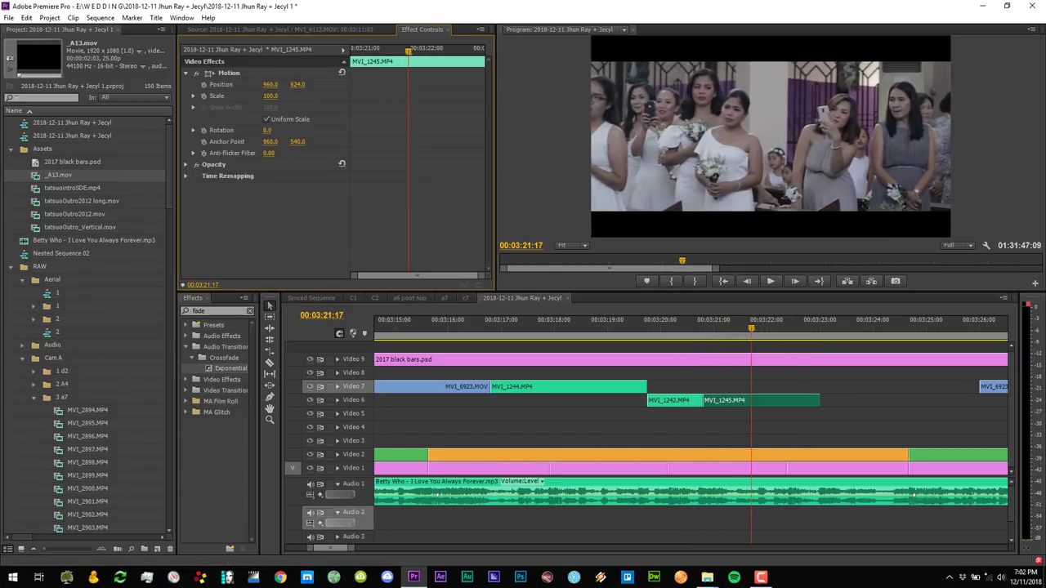
{"action": "left_click", "coordinate": [836, 415]}
- Cut off the tail of MVI_1245.MP4 near 00:03:22:08 and butt the last MVI_6923.MOV clip on Video 7 against it
{"action": "left_click", "coordinate": [790, 401]}
{"action": "key", "text": "v"}
{"action": "left_click", "coordinate": [805, 402]}
{"action": "key", "text": "Delete"}
{"action": "key", "text": "minus"}
{"action": "left_click_drag", "start_coordinate": [872, 390], "coordinate": [869, 390]}
- Split the last MVI_6923.MOV clip at 00:03:23:07 and slide the remainder over its first part to meet MVI_1245.MP4
{"action": "key", "text": "space"}
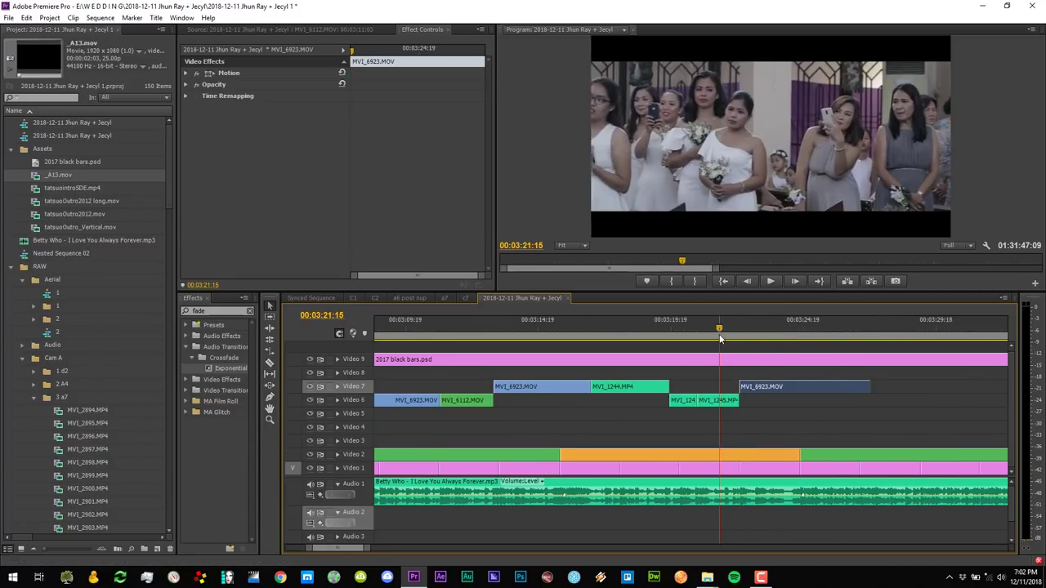
{"action": "left_click", "coordinate": [833, 418]}
{"action": "key", "text": "space"}
{"action": "key", "text": "c"}
{"action": "left_click", "coordinate": [764, 387]}
{"action": "key", "text": "v"}
{"action": "left_click", "coordinate": [771, 388]}
{"action": "left_click_drag", "start_coordinate": [790, 390], "coordinate": [766, 390]}
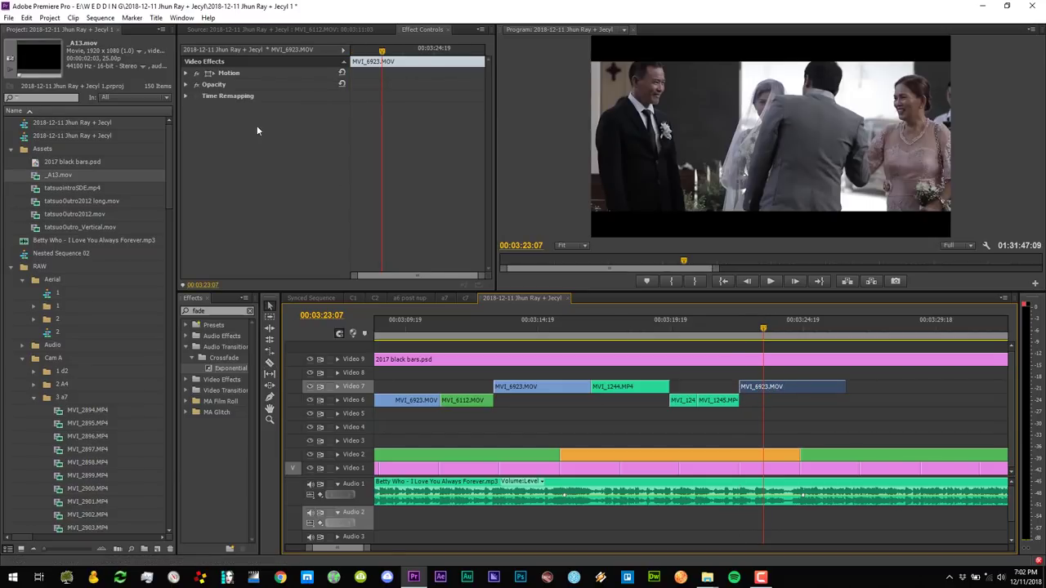
- Set the vertical position of the last MVI_6923.MOV clip to 626 and play it back
{"action": "left_click", "coordinate": [227, 73]}
{"action": "left_click", "coordinate": [187, 73]}
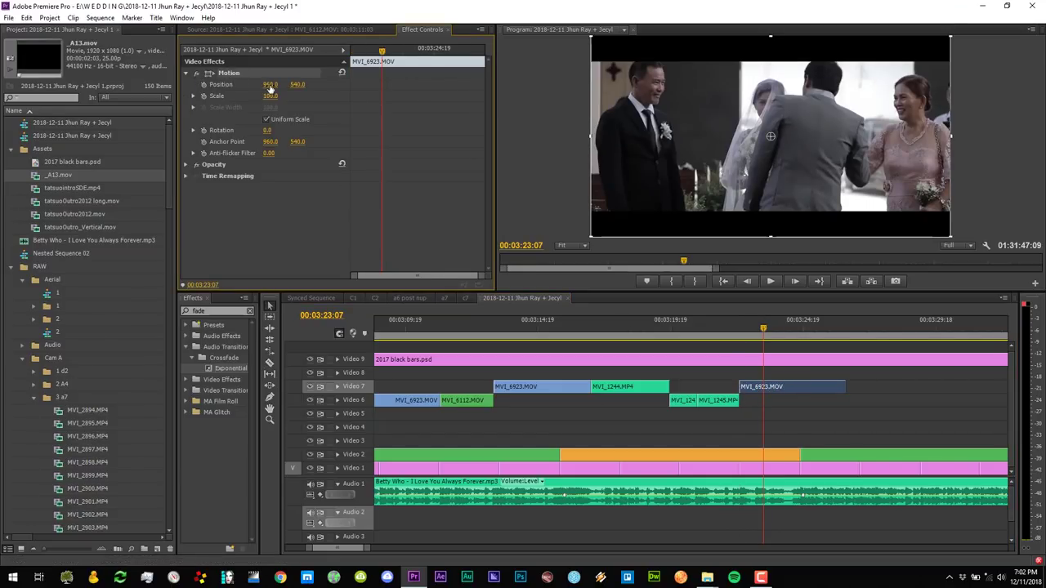
{"action": "key", "text": "space"}
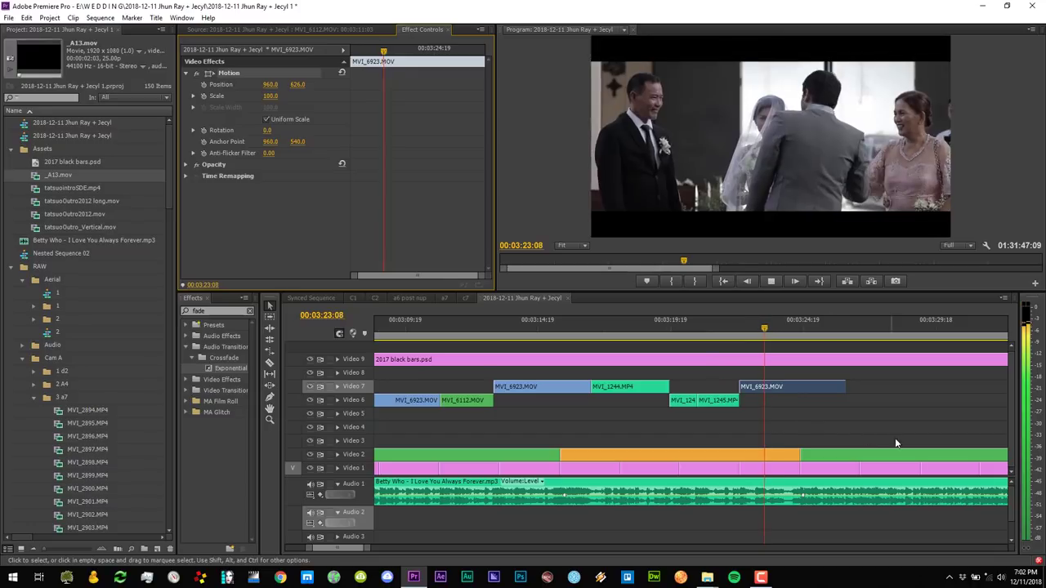
{"action": "left_click", "coordinate": [899, 422]}
- Split the last MVI_6923.MOV clip at 00:03:25:07 and delete its tail
{"action": "left_click_drag", "start_coordinate": [778, 330], "coordinate": [818, 328]}
{"action": "key", "text": "c"}
{"action": "left_click", "coordinate": [826, 390]}
{"action": "key", "text": "Delete"}
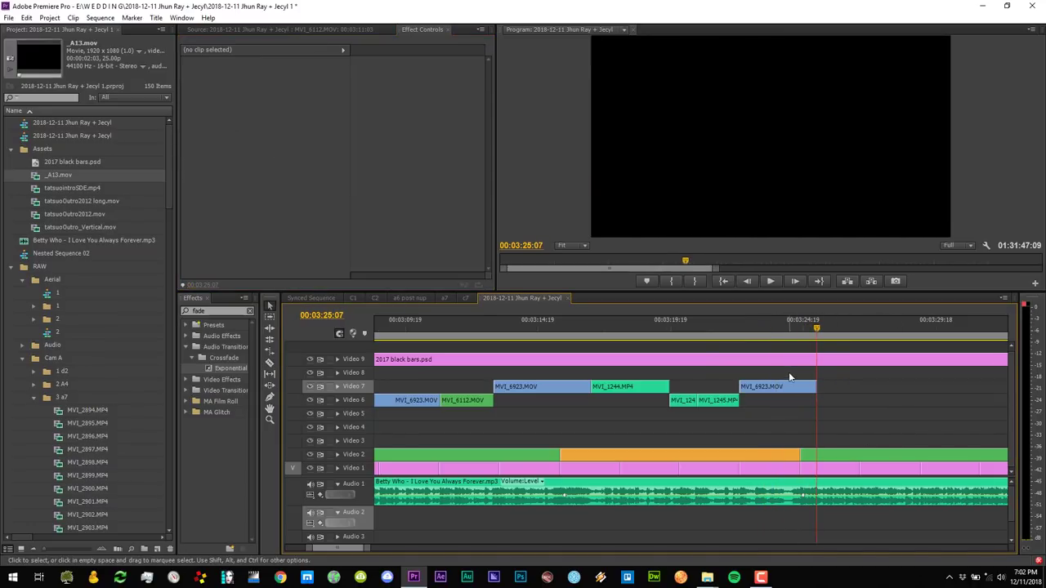
- Move the three MVI_6923.MOV and MVI_1244.MP4 clips from Video 7 down to Video 6 and save the project
{"action": "left_click_drag", "start_coordinate": [562, 405], "coordinate": [561, 405]}
{"action": "key", "text": "minus"}
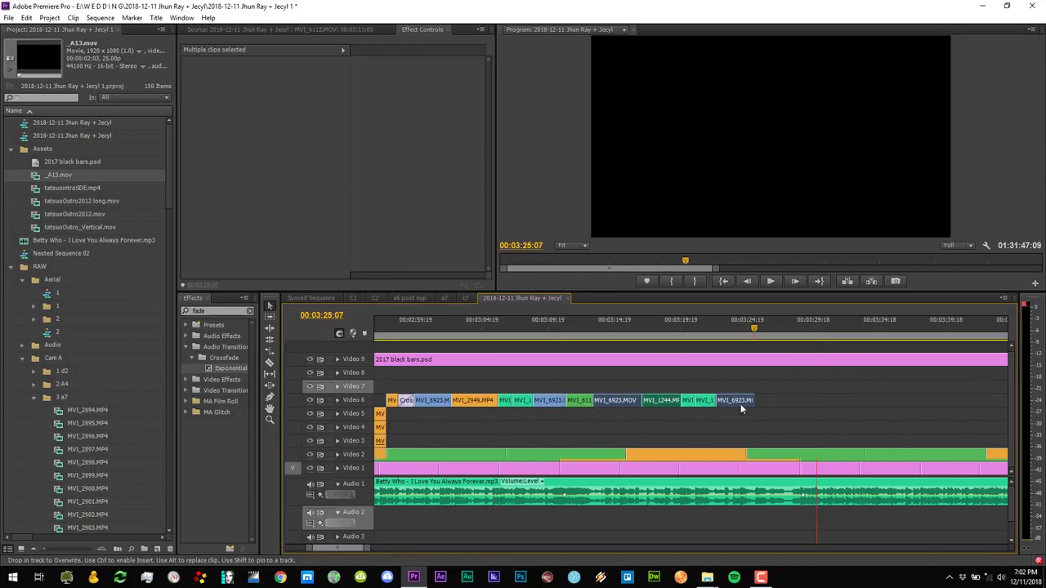
{"action": "key", "text": "ctrl+s"}
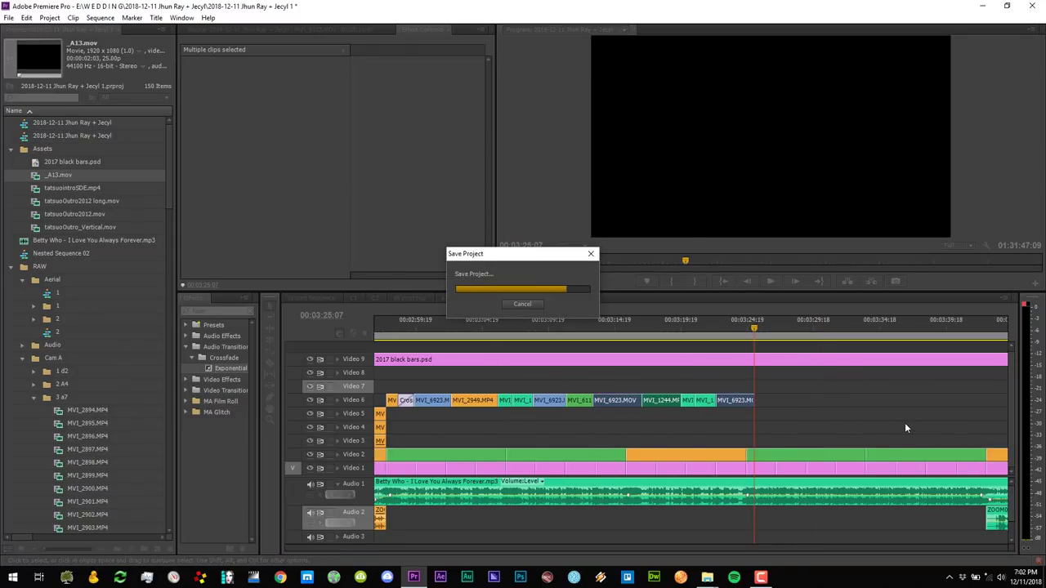
- Review the Gara shots section in the raw footage and raise MVI_2954.MP4 from Video 2 to Video 5
{"action": "key", "text": "minus"}
{"action": "key", "text": "minus"}
{"action": "key", "text": "minus"}
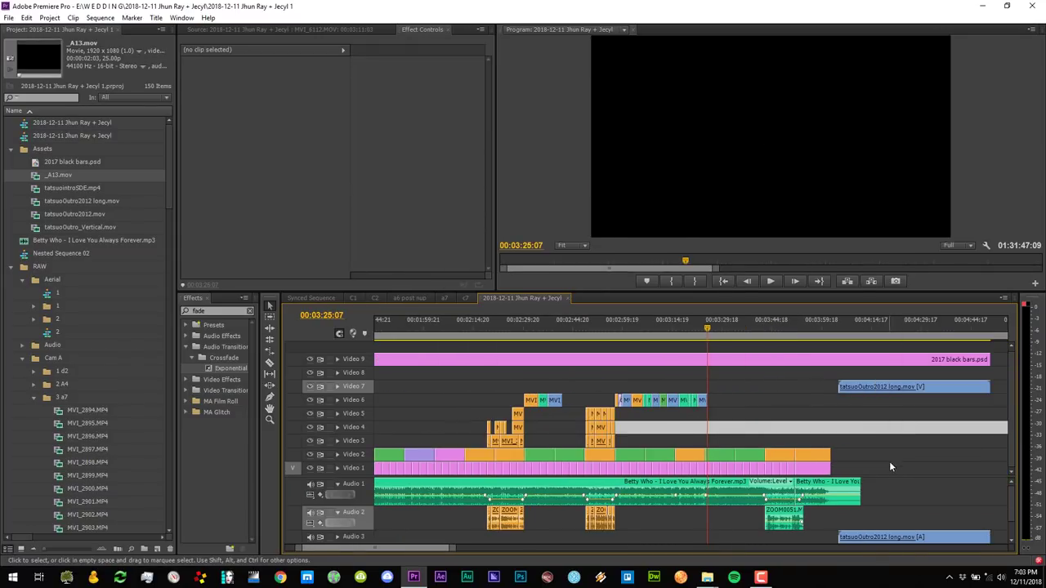
{"action": "key", "text": "minus"}
{"action": "key", "text": "minus"}
{"action": "key", "text": "minus"}
{"action": "key", "text": "minus"}
{"action": "left_click", "coordinate": [859, 329]}
{"action": "key", "text": "equal"}
{"action": "key", "text": "equal"}
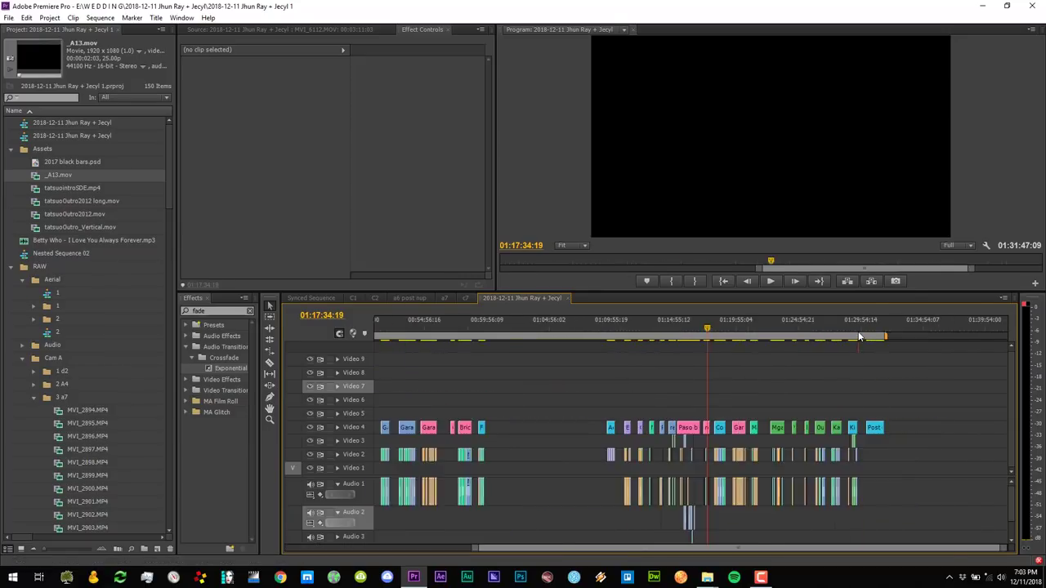
{"action": "left_click", "coordinate": [771, 328]}
{"action": "key", "text": "equal"}
{"action": "key", "text": "equal"}
{"action": "left_click", "coordinate": [621, 327]}
{"action": "key", "text": "space"}
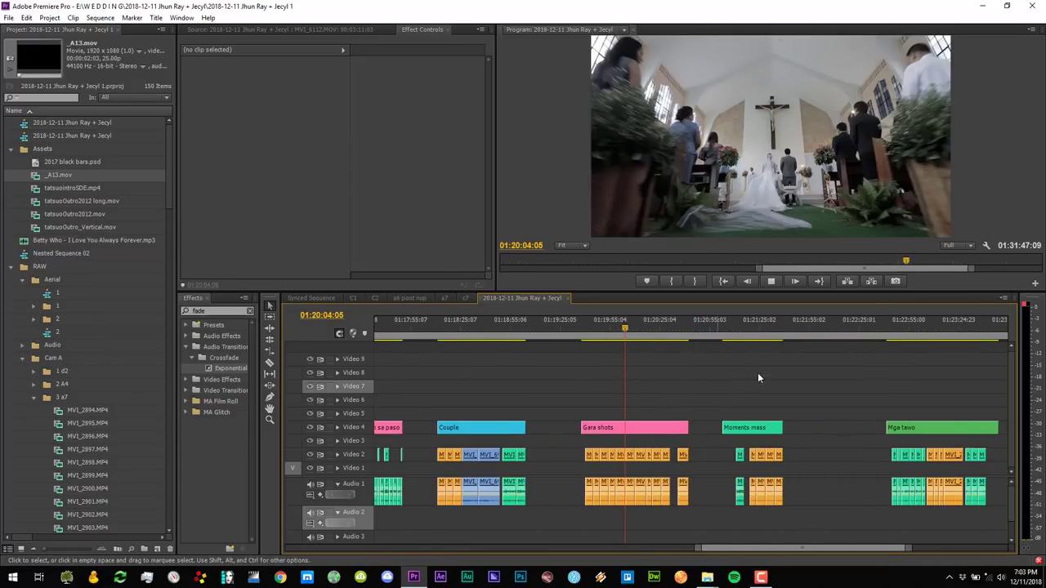
{"action": "key", "text": "equal"}
{"action": "left_click_drag", "start_coordinate": [700, 456], "coordinate": [703, 417]}
{"action": "key", "text": "equal"}
- Split MVI_1251.MP4 in the Moments mass section and raise its first part to Video 5
{"action": "key", "text": "space"}
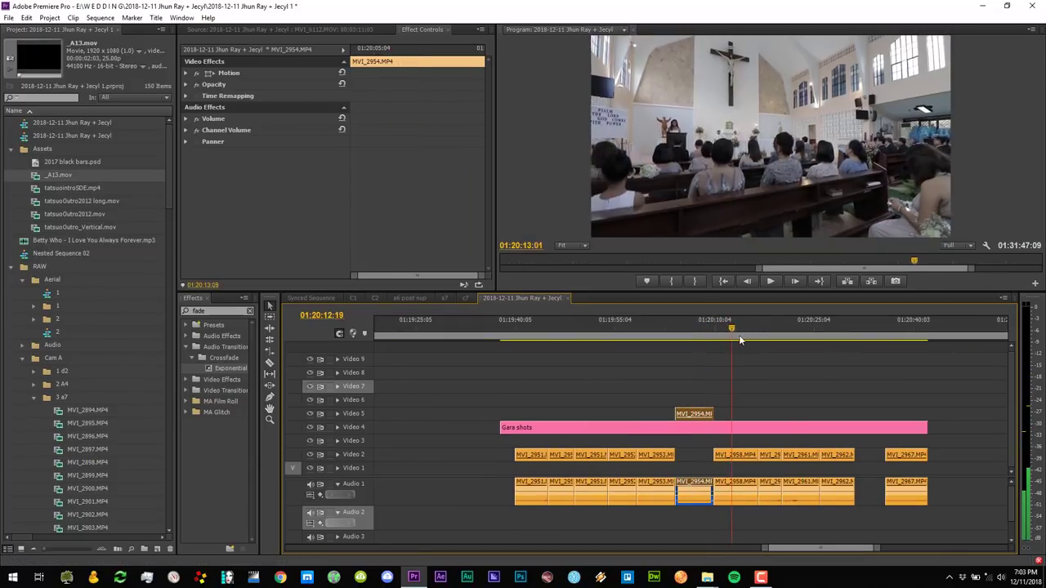
{"action": "left_click_drag", "start_coordinate": [849, 337], "coordinate": [849, 336]}
{"action": "scroll", "coordinate": [849, 336], "scroll_direction": "down", "scroll_amount": 3}
{"action": "left_click_drag", "start_coordinate": [939, 328], "coordinate": [969, 330]}
{"action": "key", "text": "minus"}
{"action": "key", "text": "equal"}
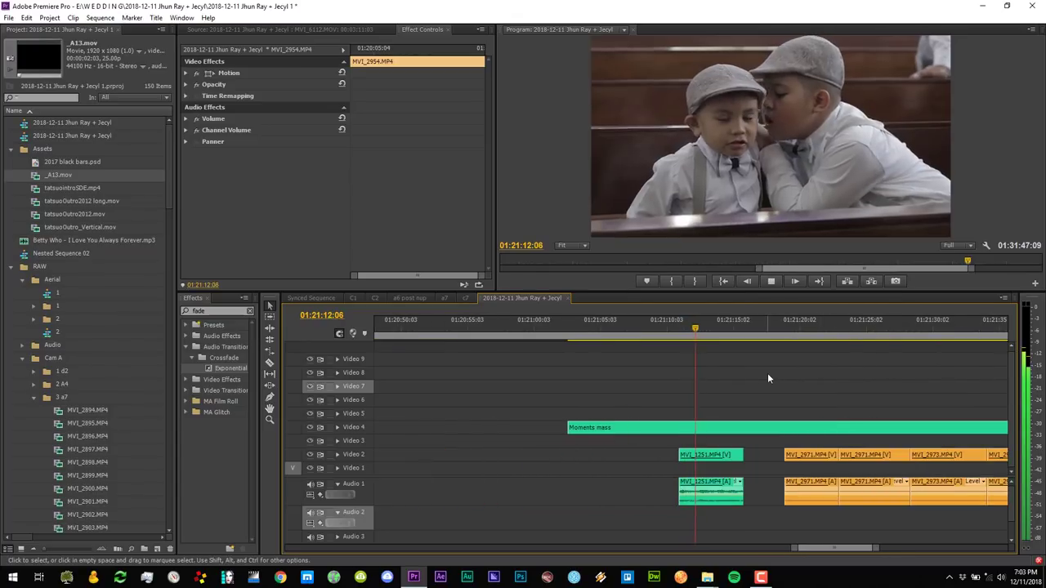
{"action": "left_click", "coordinate": [719, 474]}
{"action": "left_click_drag", "start_coordinate": [703, 457], "coordinate": [710, 417]}
- Look through the remaining Moments mass clips and the Mga tawo section for usable shots
{"action": "left_click", "coordinate": [802, 332]}
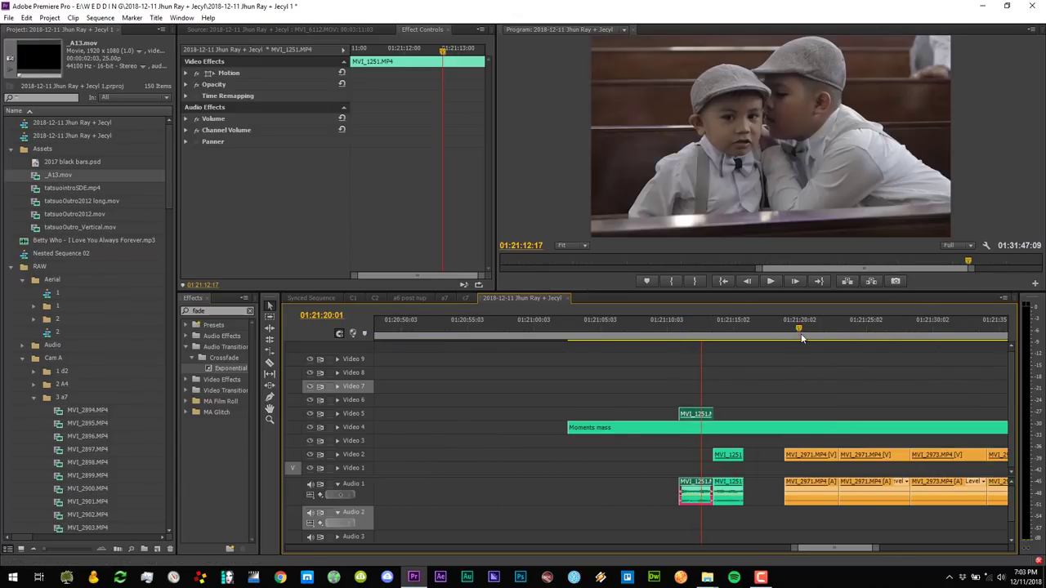
{"action": "key", "text": "minus"}
{"action": "key", "text": "equal"}
{"action": "left_click", "coordinate": [845, 361]}
{"action": "left_click_drag", "start_coordinate": [769, 327], "coordinate": [785, 326]}
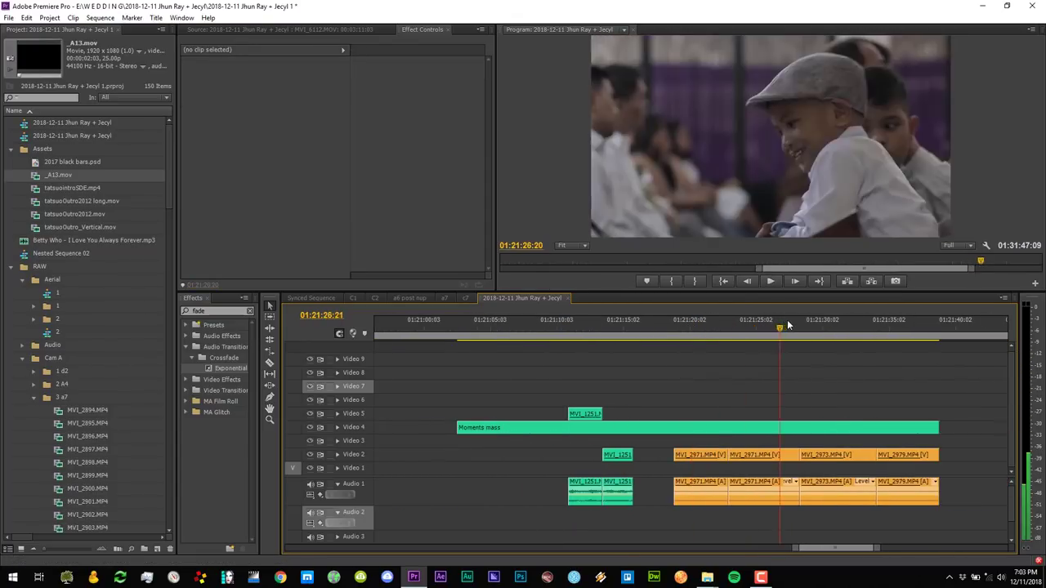
{"action": "key", "text": "minus"}
{"action": "key", "text": "minus"}
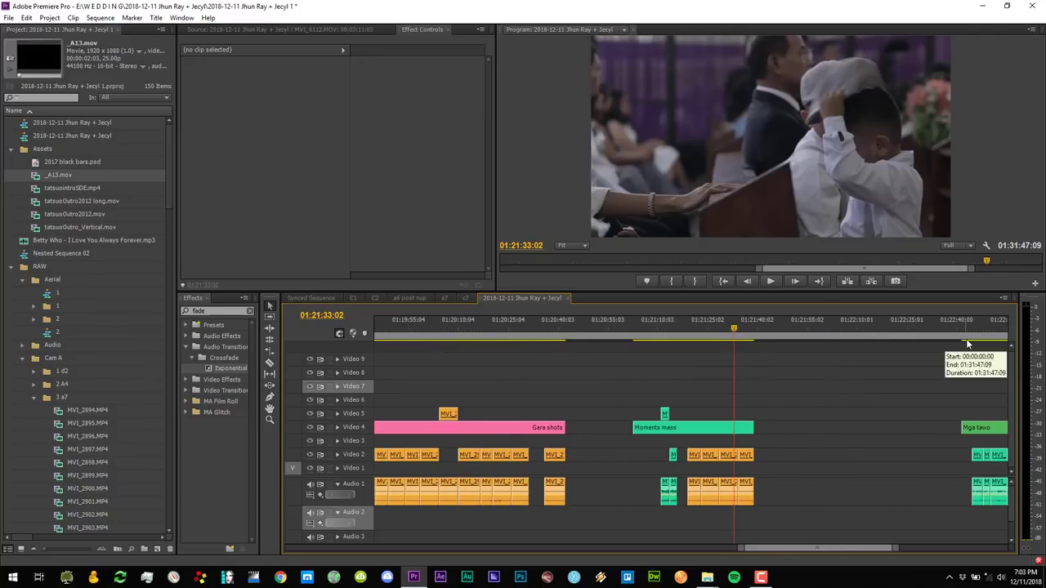
{"action": "left_click", "coordinate": [971, 330]}
{"action": "key", "text": "minus"}
{"action": "key", "text": "equal"}
{"action": "left_click", "coordinate": [760, 328]}
{"action": "key", "text": "minus"}
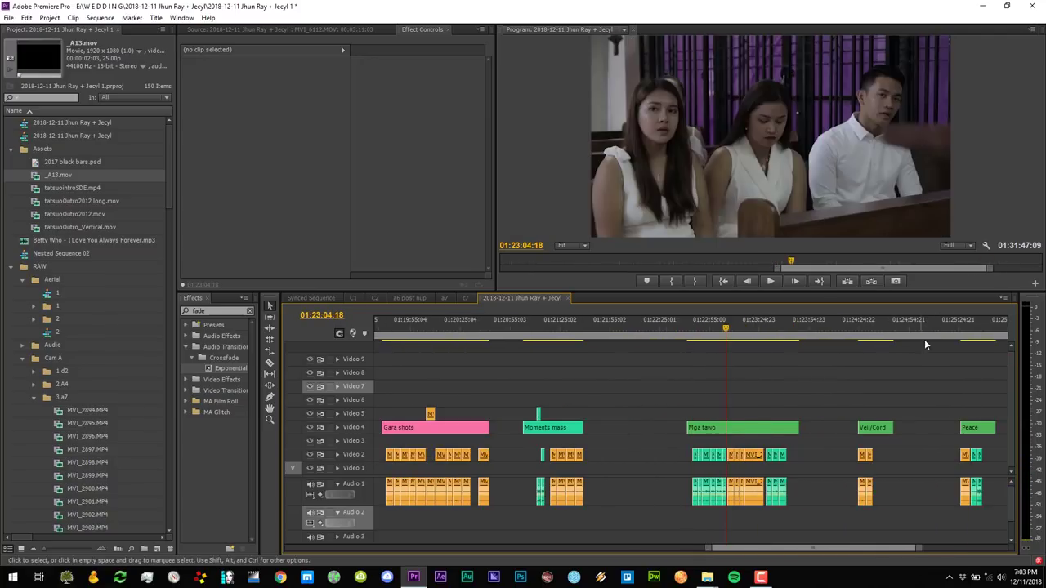
- Play the Veil/Cord section and raise MVI_2995.MP4 from Video 2 to Video 5
{"action": "key", "text": "equal"}
{"action": "key", "text": "equal"}
{"action": "key", "text": "equal"}
{"action": "key", "text": "space"}
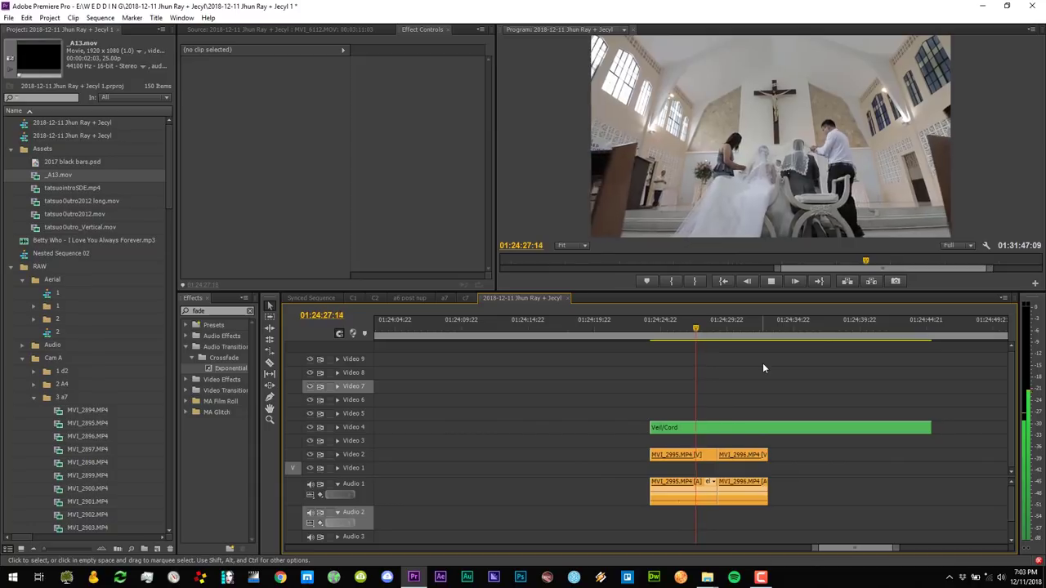
{"action": "left_click_drag", "start_coordinate": [697, 458], "coordinate": [698, 415]}
- Review the Peace section and move MVI_2999.MP4 up to Video 6, ahead of the section label
{"action": "key", "text": "minus"}
{"action": "key", "text": "minus"}
{"action": "left_click", "coordinate": [887, 327]}
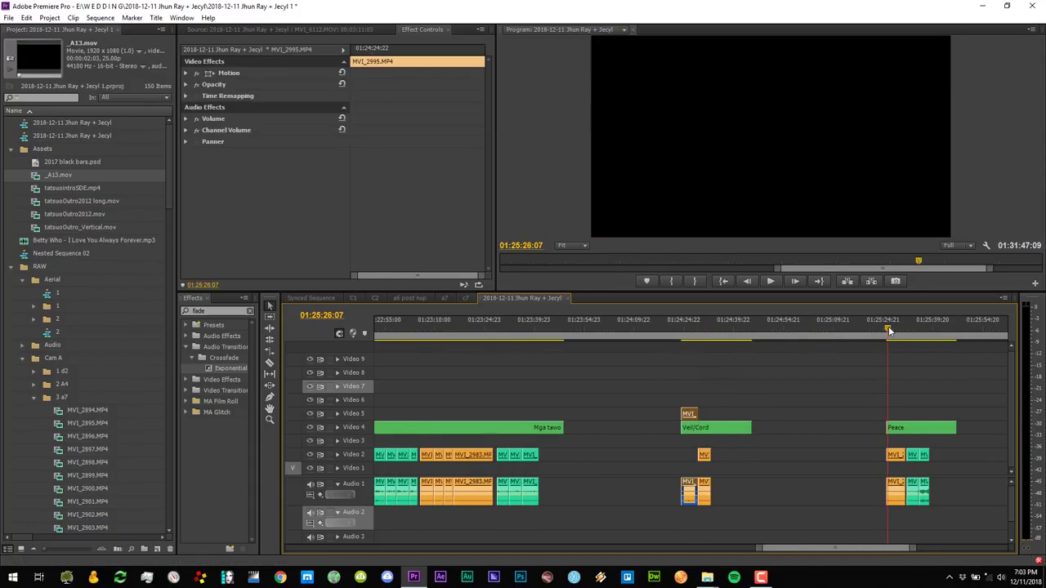
{"action": "key", "text": "equal"}
{"action": "key", "text": "equal"}
{"action": "key", "text": "space"}
{"action": "key", "text": "space"}
{"action": "left_click_drag", "start_coordinate": [731, 454], "coordinate": [747, 401]}
{"action": "mouse_move", "coordinate": [773, 321]}
{"action": "left_mouse_down"}
{"action": "mouse_move", "coordinate": [826, 328]}
{"action": "mouse_move", "coordinate": [786, 334]}
{"action": "left_mouse_up"}
{"action": "left_click_drag", "start_coordinate": [748, 401], "coordinate": [581, 401]}
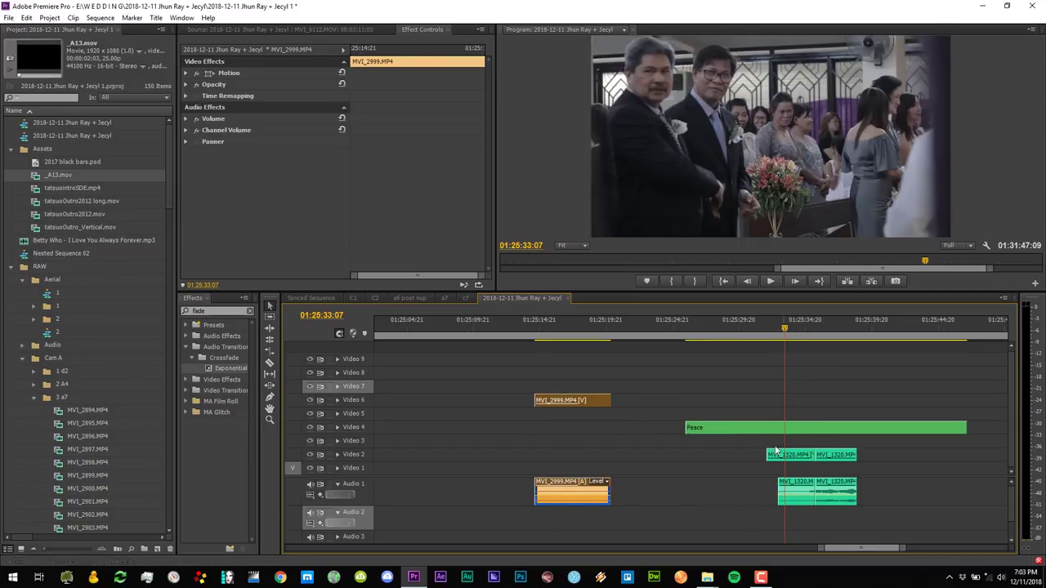
- Move both MVI_1320.MP4 clips next to MVI_2999.MP4 on Video 6 and delete their leftover audio
{"action": "left_click_drag", "start_coordinate": [837, 465], "coordinate": [838, 465]}
{"action": "left_click_drag", "start_coordinate": [826, 456], "coordinate": [671, 400]}
{"action": "left_click_drag", "start_coordinate": [765, 468], "coordinate": [858, 523]}
{"action": "key", "text": "Delete"}
- Look over the Our father and Kalawat sections of the raw footage
{"action": "key", "text": "minus"}
{"action": "key", "text": "minus"}
{"action": "key", "text": "minus"}
{"action": "left_click", "coordinate": [789, 337]}
{"action": "left_click", "coordinate": [906, 337]}
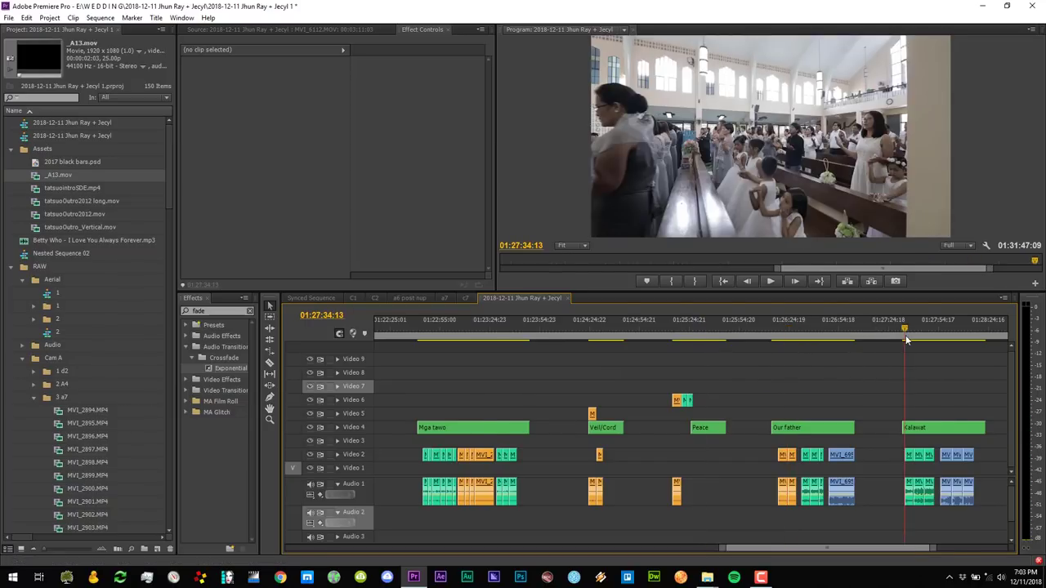
{"action": "key", "text": "minus"}
{"action": "key", "text": "minus"}
- Play the Couple section, split the third MVI_2950.MP4 clip at 01:18:24:06 and cut the video of its first part
{"action": "left_click_drag", "start_coordinate": [634, 338], "coordinate": [582, 337]}
{"action": "key", "text": "equal"}
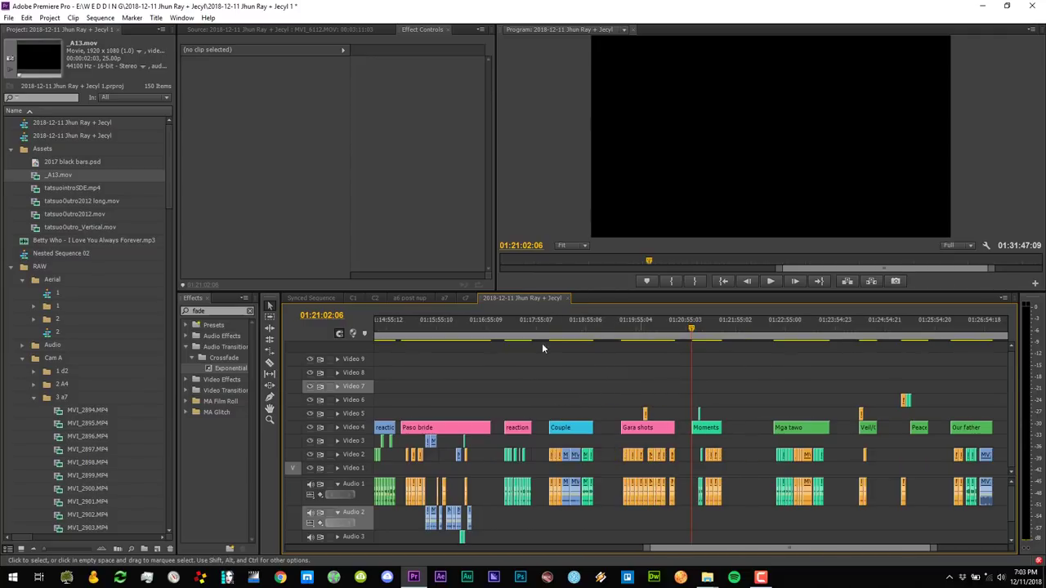
{"action": "key", "text": "equal"}
{"action": "key", "text": "equal"}
{"action": "key", "text": "minus"}
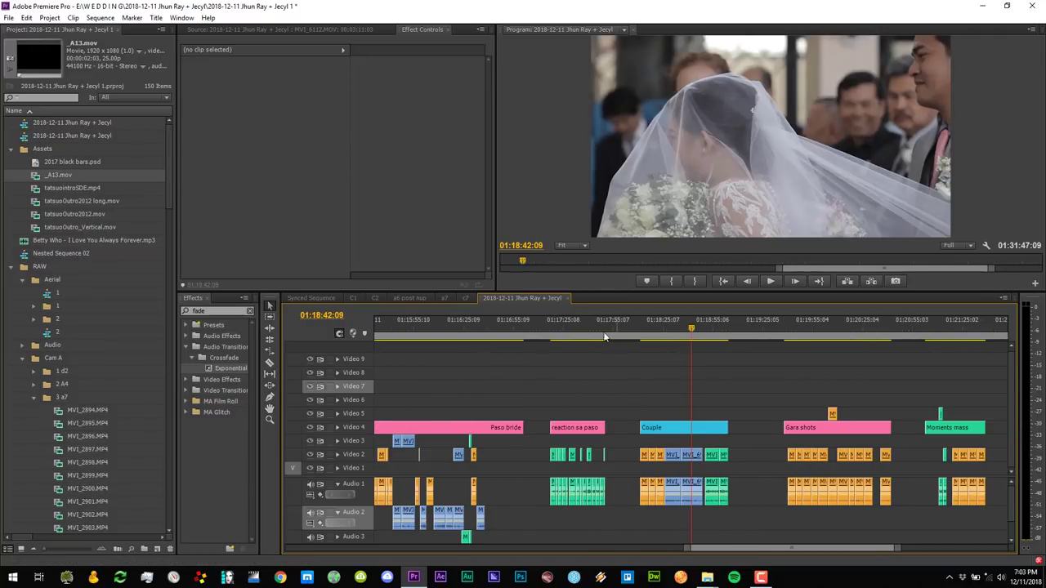
{"action": "left_click", "coordinate": [583, 330]}
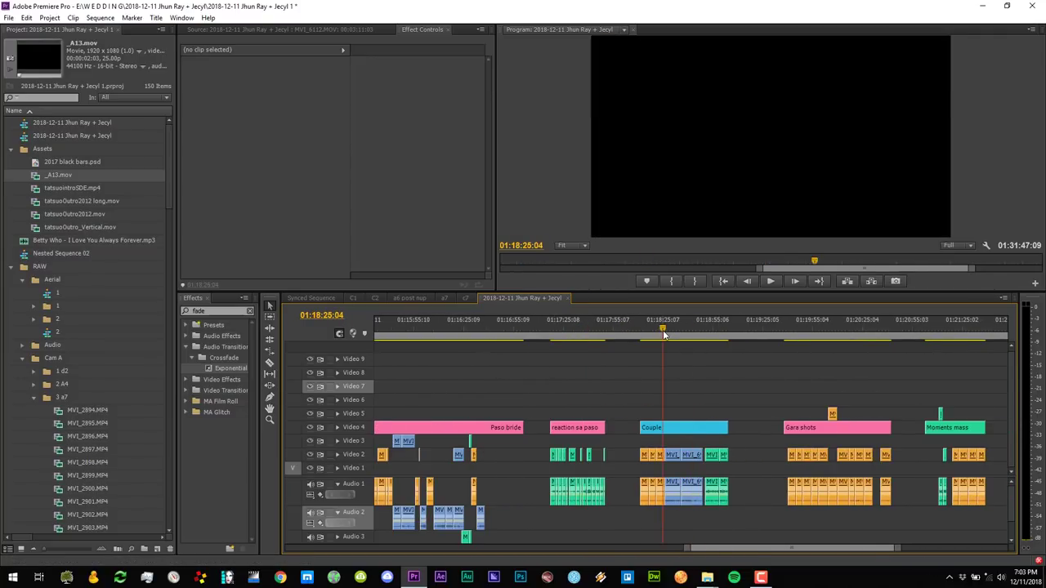
{"action": "key", "text": "minus"}
{"action": "key", "text": "equal"}
{"action": "key", "text": "equal"}
{"action": "left_click_drag", "start_coordinate": [654, 330], "coordinate": [683, 330]}
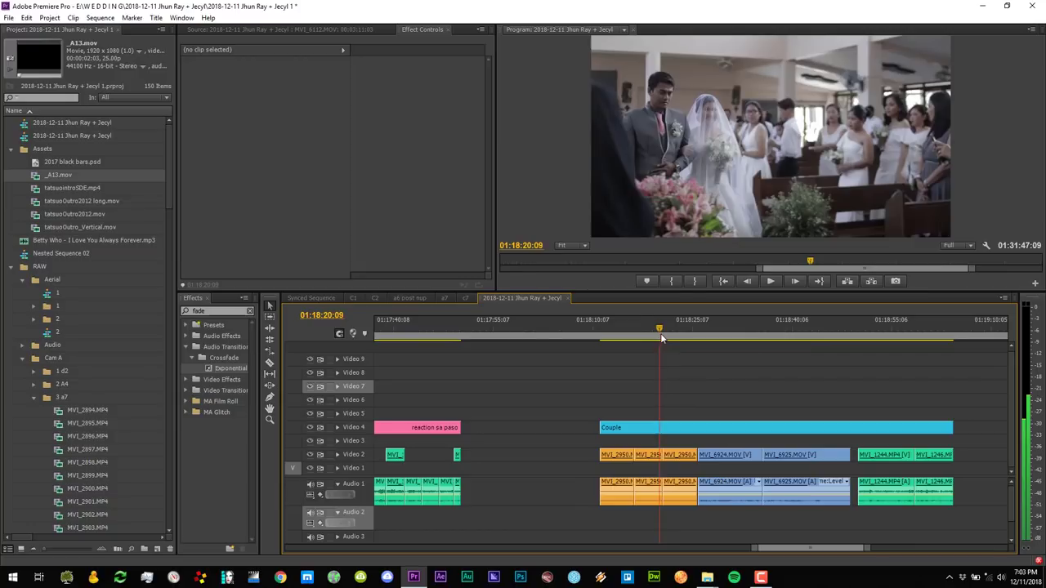
{"action": "key", "text": "space"}
{"action": "key", "text": "equal"}
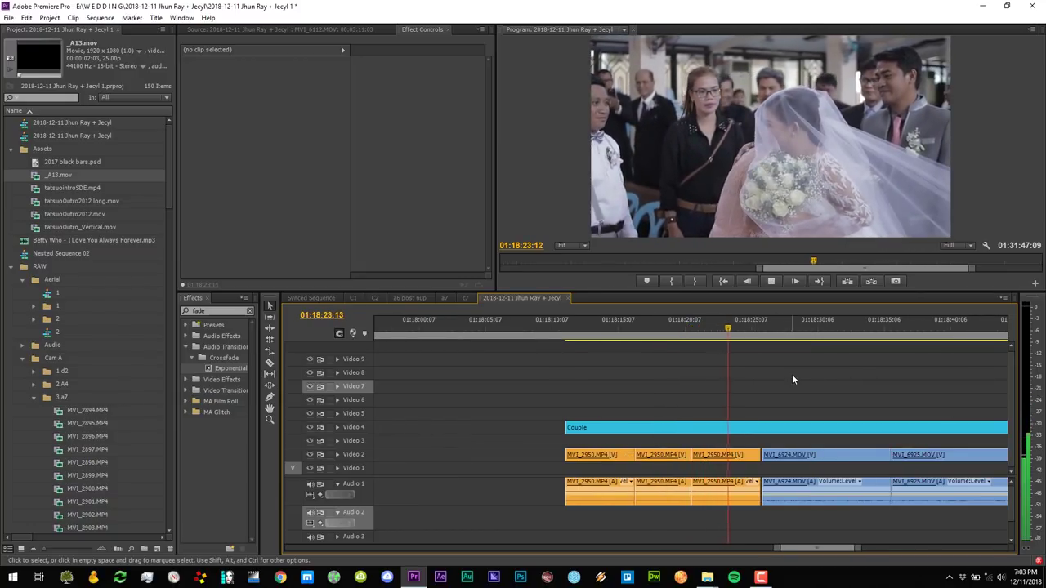
{"action": "key", "text": "space"}
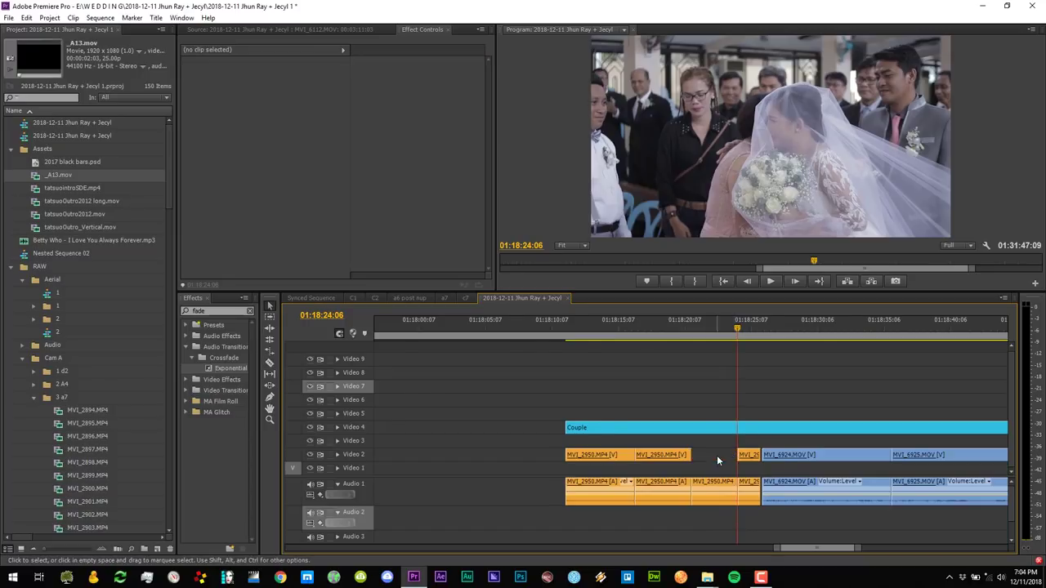
- Paste the MVI_2950.MP4 piece into the highlight edit directly after the last MVI_6923.MOV clip
{"action": "key", "text": "backslash"}
{"action": "left_click", "coordinate": [398, 329]}
{"action": "key", "text": "equal"}
{"action": "key", "text": "equal"}
{"action": "key", "text": "equal"}
{"action": "key", "text": "equal"}
{"action": "key", "text": "equal"}
{"action": "key", "text": "equal"}
{"action": "key", "text": "minus"}
{"action": "key", "text": "minus"}
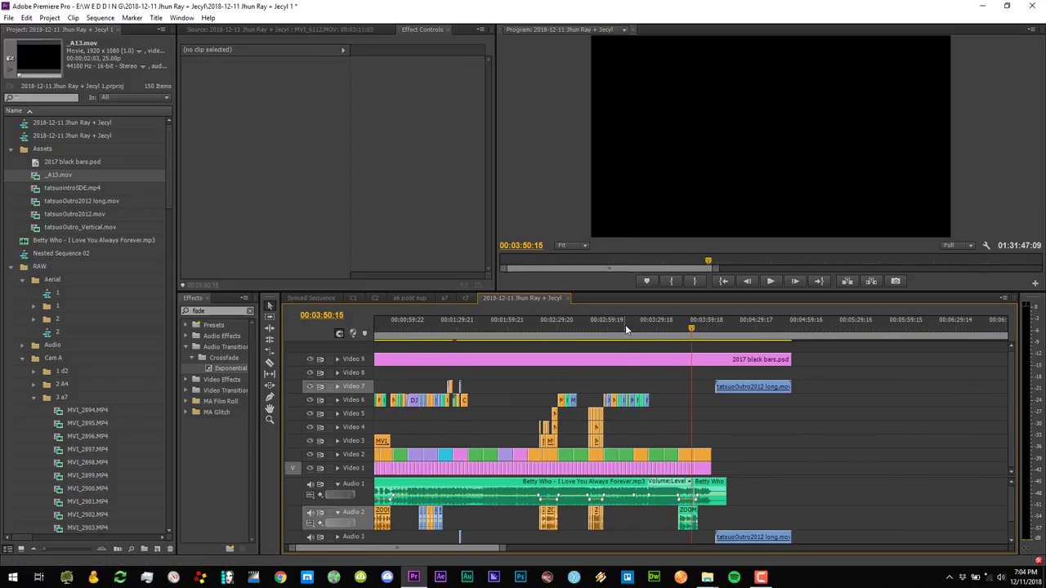
{"action": "key", "text": "equal"}
{"action": "key", "text": "equal"}
{"action": "key", "text": "equal"}
{"action": "left_click_drag", "start_coordinate": [708, 334], "coordinate": [715, 332]}
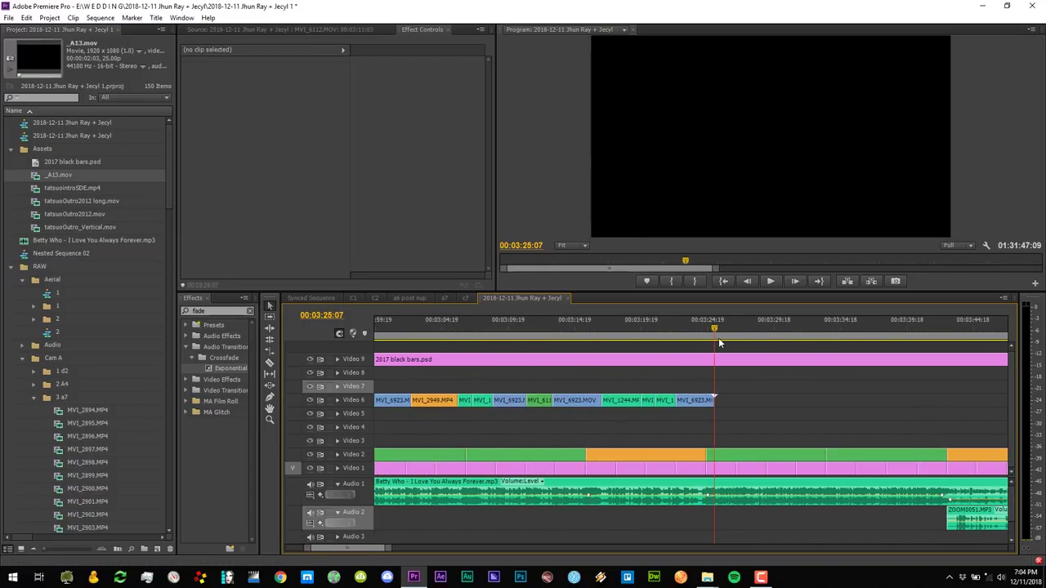
{"action": "key", "text": "ctrl+v"}
- Play the pasted MVI_2950.MP4 shot and move it down to Video 6, against the preceding clip
{"action": "left_click", "coordinate": [706, 335]}
{"action": "key", "text": "equal"}
{"action": "key", "text": "space"}
{"action": "left_click", "coordinate": [779, 419]}
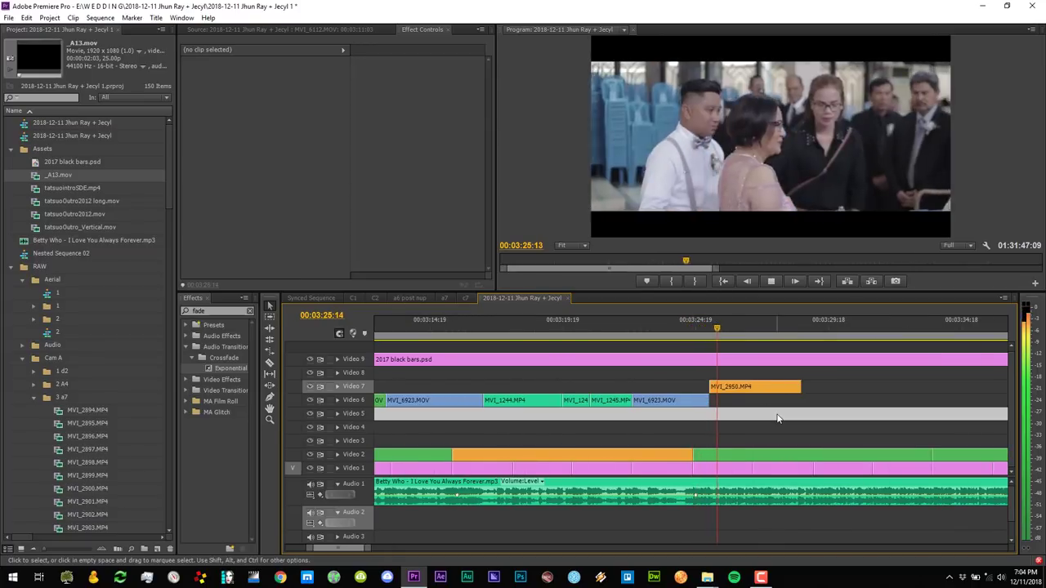
{"action": "left_click_drag", "start_coordinate": [763, 389], "coordinate": [763, 400]}
{"action": "left_click", "coordinate": [855, 409]}
{"action": "key", "text": "space"}
- Cut all the picked ceremony clips on Video 5 and Video 6 above the raw section labels
{"action": "key", "text": "backslash"}
{"action": "left_click", "coordinate": [893, 326]}
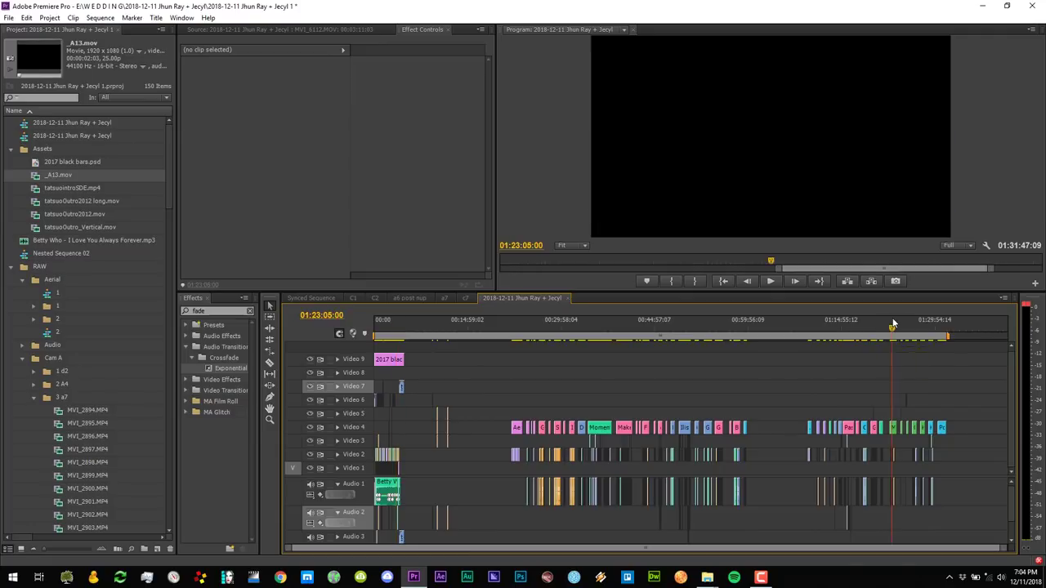
{"action": "key", "text": "equal"}
{"action": "key", "text": "equal"}
{"action": "key", "text": "equal"}
{"action": "left_click_drag", "start_coordinate": [818, 328], "coordinate": [809, 328]}
{"action": "key", "text": "equal"}
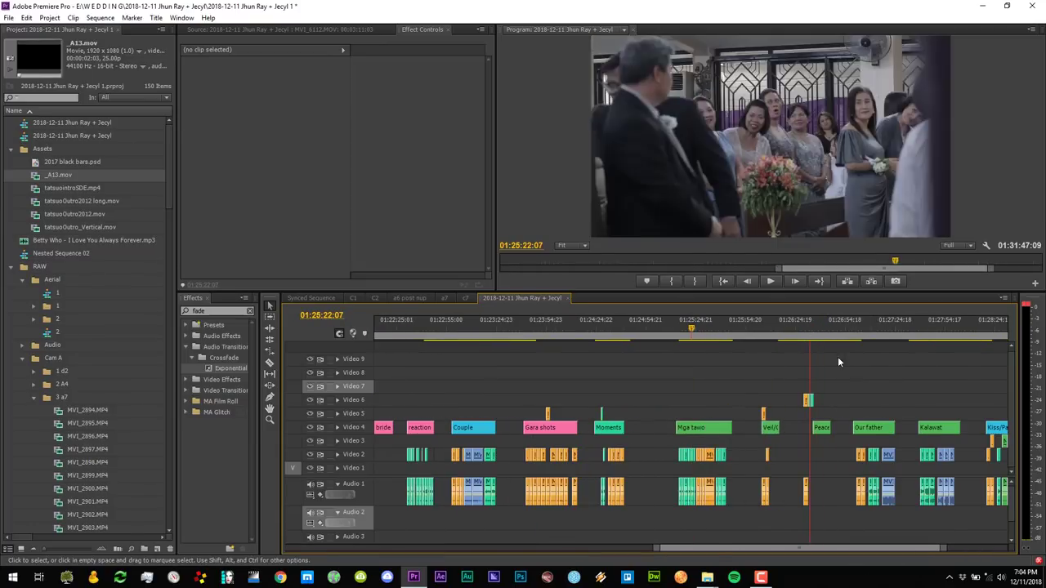
{"action": "key", "text": "equal"}
{"action": "left_click_drag", "start_coordinate": [634, 401], "coordinate": [634, 402]}
{"action": "key", "text": "minus"}
{"action": "key", "text": "minus"}
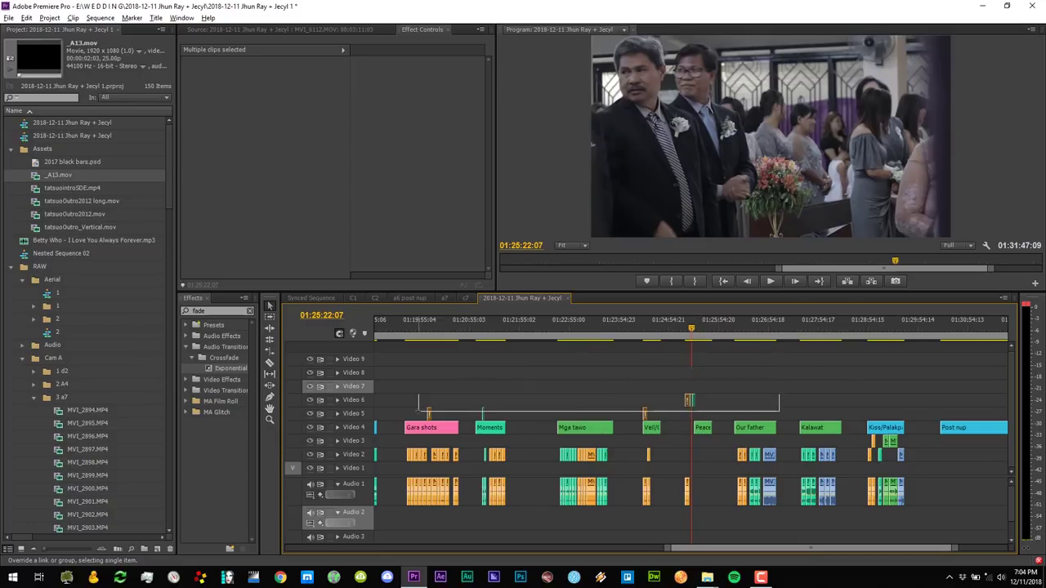
{"action": "left_click_drag", "start_coordinate": [418, 411], "coordinate": [417, 412]}
{"action": "key", "text": "Delete"}
- Paste the picked ceremony clips into the empty stretch after the highlight edit and close the gaps between them
{"action": "key", "text": "Home"}
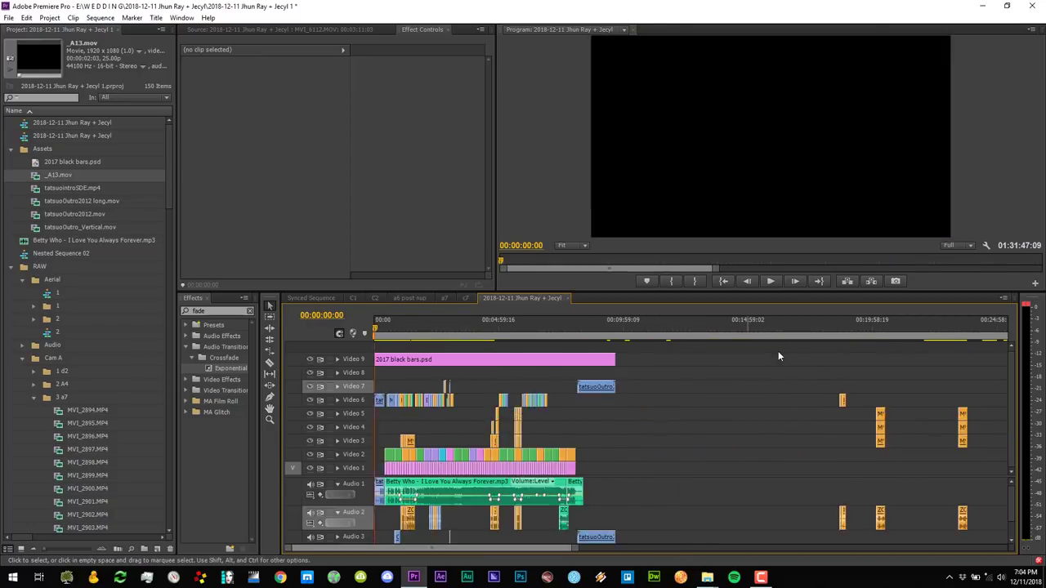
{"action": "key", "text": "minus"}
{"action": "left_click", "coordinate": [535, 326]}
{"action": "key", "text": "ctrl+shift+v"}
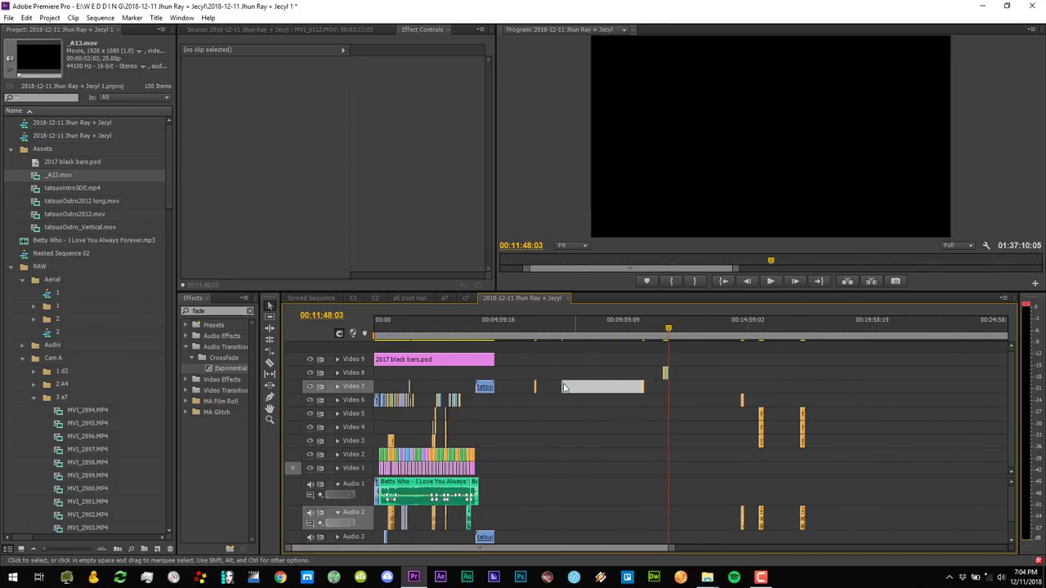
{"action": "left_click", "coordinate": [544, 331]}
{"action": "key", "text": "equal"}
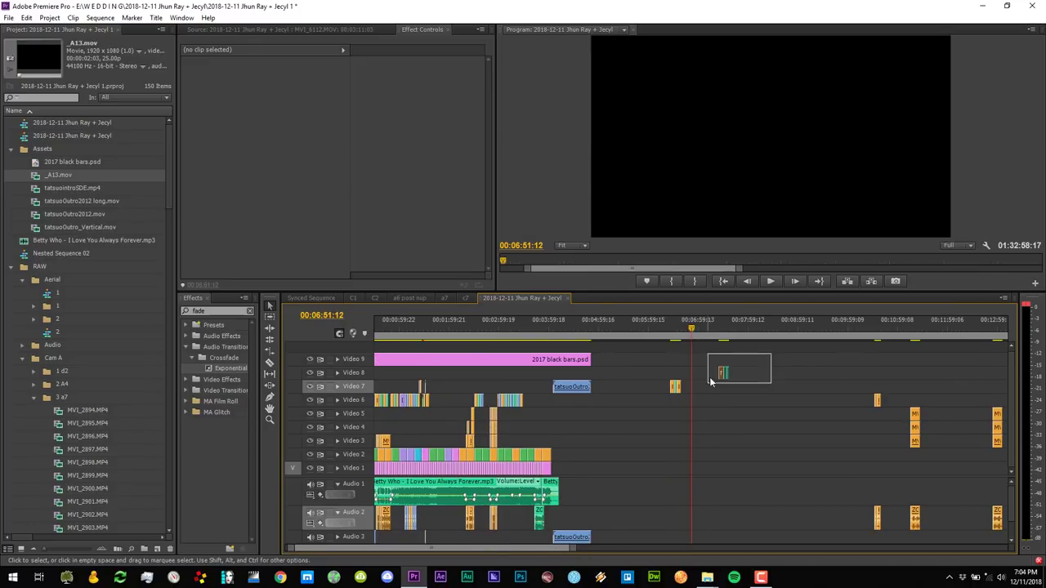
{"action": "mouse_move", "coordinate": [723, 377]}
{"action": "left_mouse_down"}
{"action": "mouse_move", "coordinate": [722, 404]}
{"action": "mouse_move", "coordinate": [727, 376]}
{"action": "left_mouse_up"}
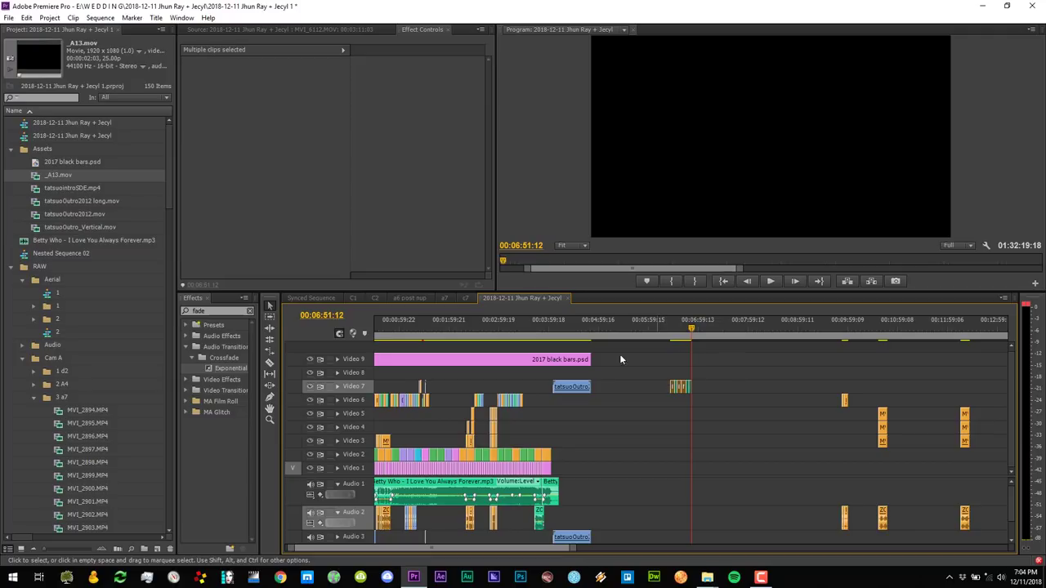
- Paste the gathered ceremony clips right after MVI_2950.MP4 in the highlight edit and move them down to Video 6
{"action": "left_click", "coordinate": [495, 323]}
{"action": "key", "text": "equal"}
{"action": "key", "text": "equal"}
{"action": "left_click_drag", "start_coordinate": [805, 330], "coordinate": [804, 337]}
{"action": "left_click", "coordinate": [807, 335]}
{"action": "key", "text": "ctrl+v"}
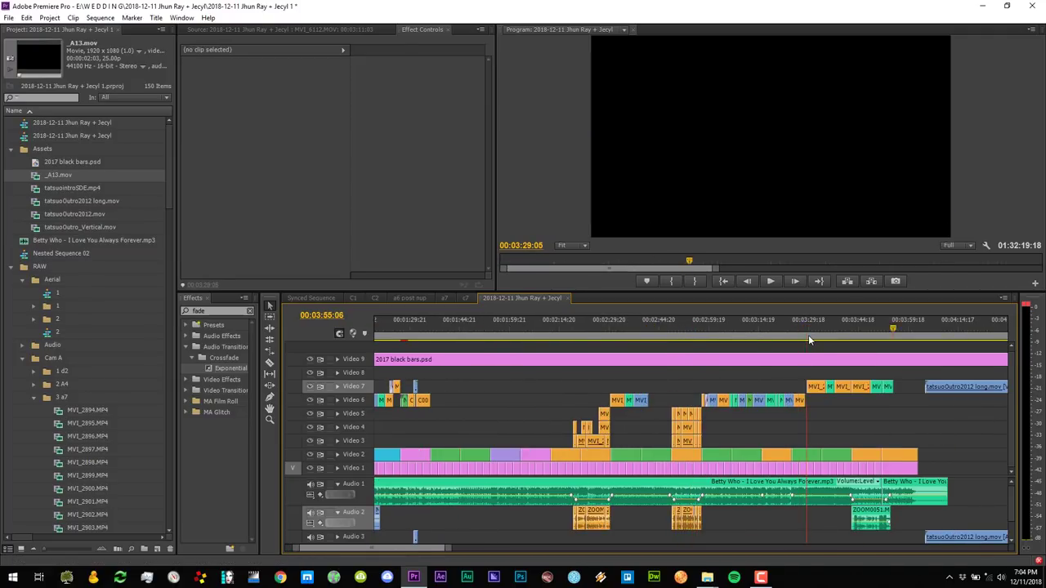
{"action": "key", "text": "equal"}
{"action": "left_click_drag", "start_coordinate": [539, 400], "coordinate": [526, 402]}
- Play the new shots, trim the start of MVI_2954.MP4 and slide it back against MVI_2950.MP4
{"action": "left_click", "coordinate": [504, 336]}
{"action": "key", "text": "space"}
{"action": "key", "text": "equal"}
{"action": "key", "text": "equal"}
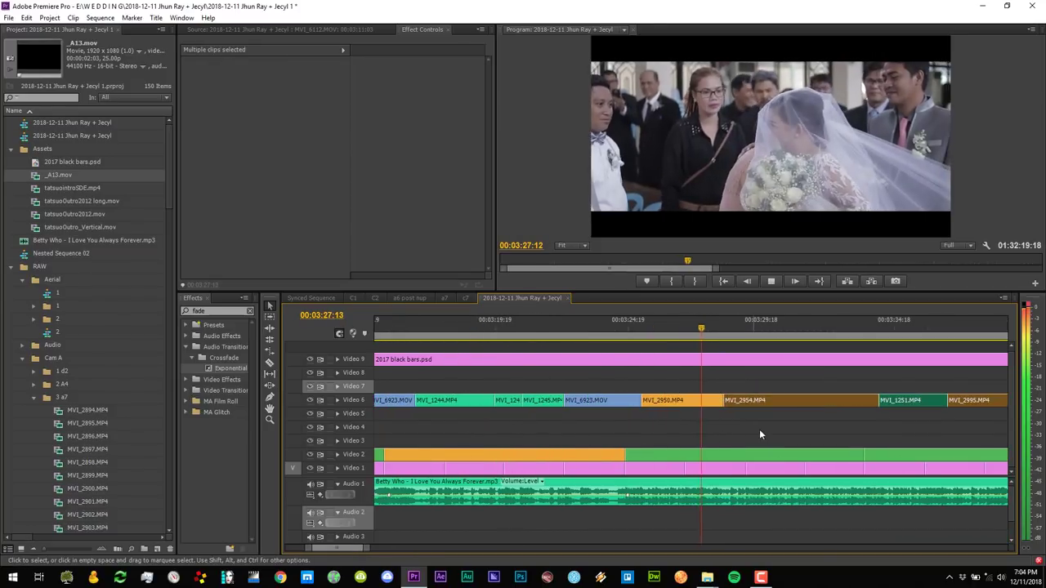
{"action": "left_click", "coordinate": [781, 430]}
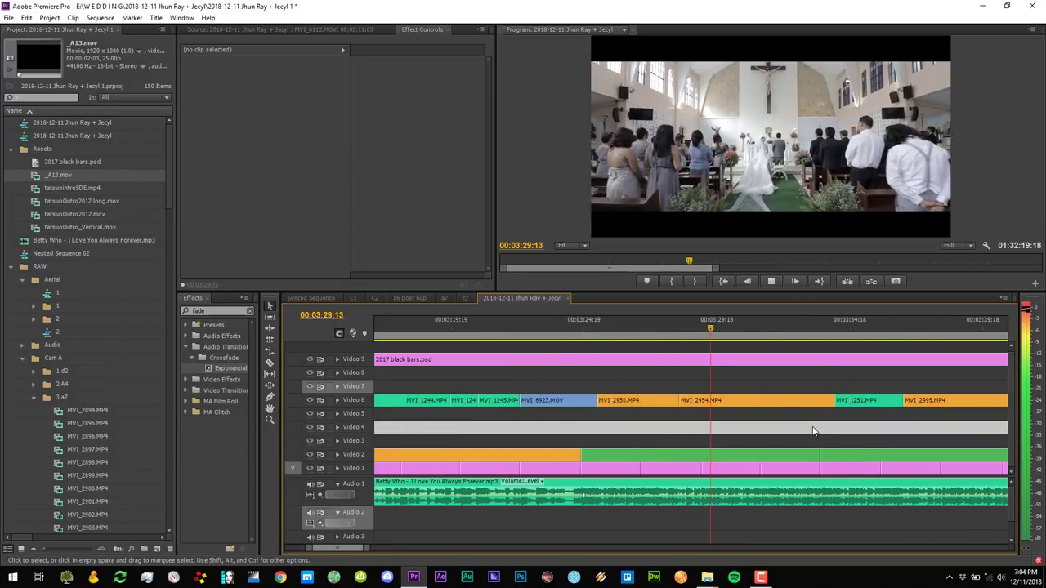
{"action": "key", "text": "space"}
{"action": "key", "text": "c"}
{"action": "left_click_drag", "start_coordinate": [722, 406], "coordinate": [707, 406]}
{"action": "left_click", "coordinate": [660, 336]}
{"action": "key", "text": "space"}
{"action": "key", "text": "minus"}
{"action": "left_click", "coordinate": [776, 431]}
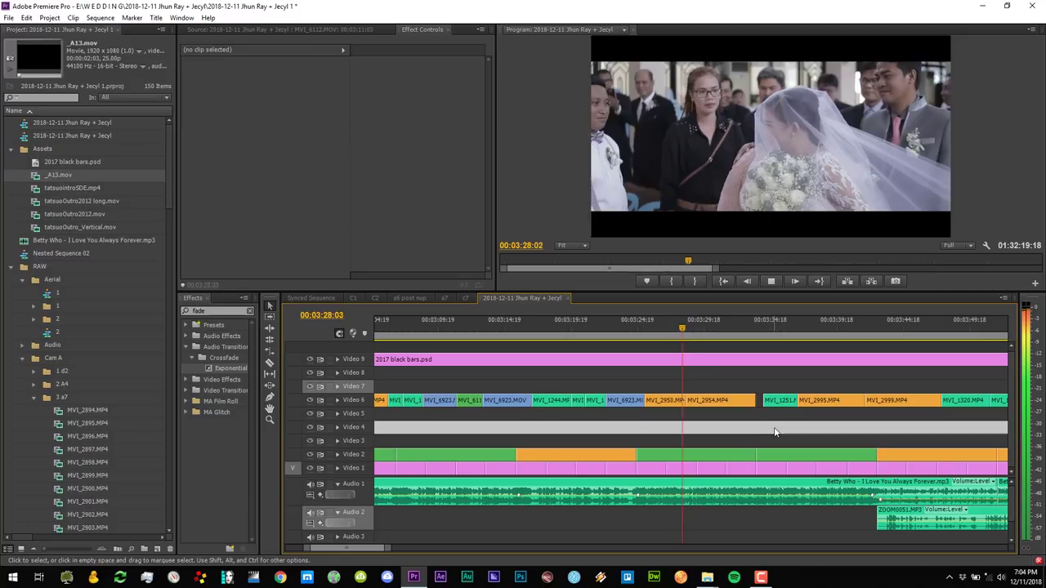
- Move MVI_1251.MP4 back over the end of MVI_2954.MP4 and play the transition
{"action": "left_click_drag", "start_coordinate": [786, 401], "coordinate": [742, 405]}
{"action": "key", "text": "ctrl+z"}
{"action": "key", "text": "space"}
{"action": "key", "text": "equal"}
{"action": "left_click", "coordinate": [787, 419]}
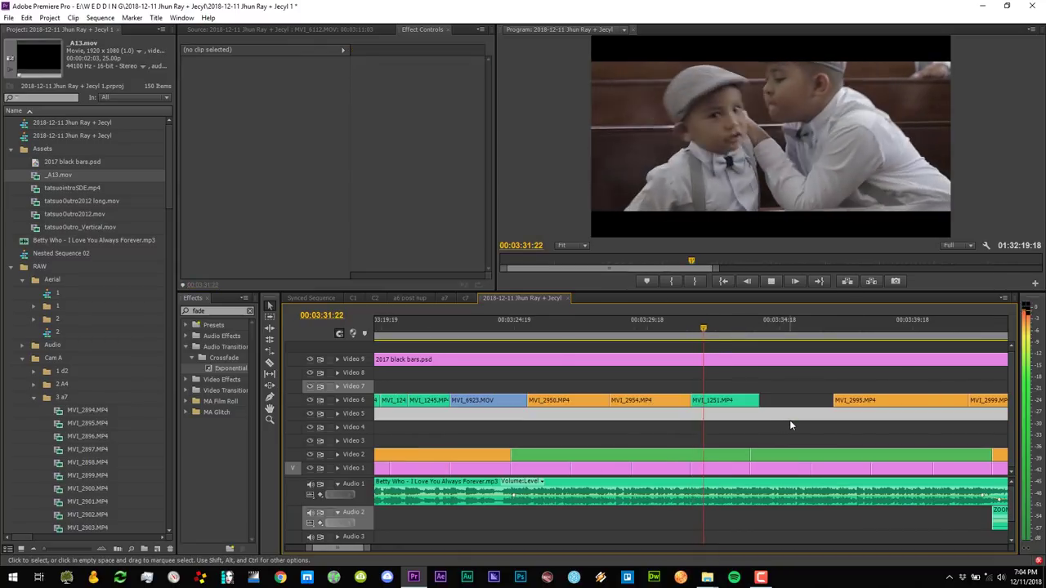
- Place MVI_2995.MP4 over the end of MVI_1251.MP4 and trim its start, keeping the two clips adjoining
{"action": "left_click_drag", "start_coordinate": [860, 400], "coordinate": [763, 401]}
{"action": "key", "text": "space"}
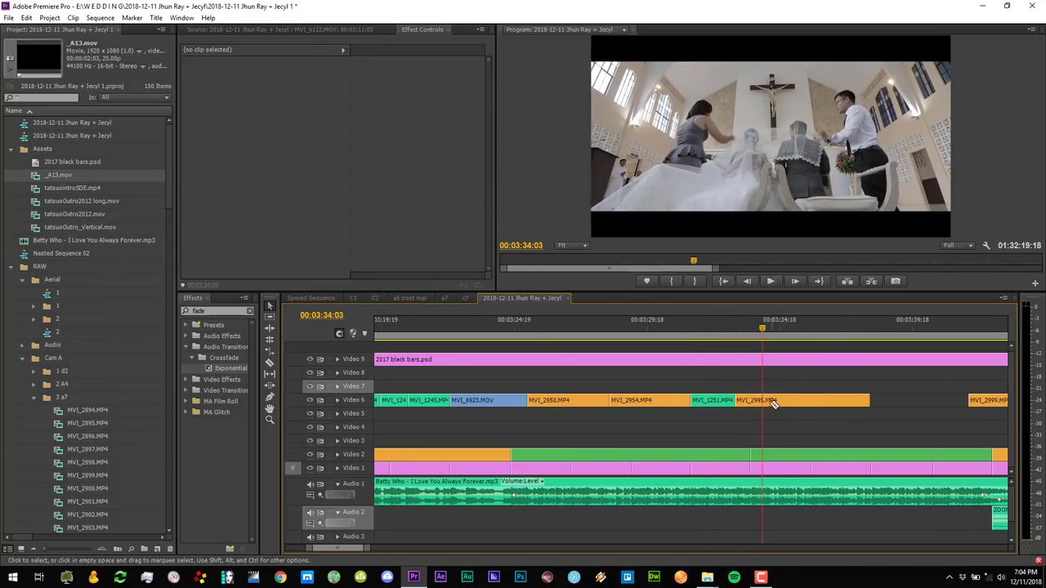
{"action": "left_click_drag", "start_coordinate": [789, 405], "coordinate": [760, 406]}
{"action": "left_click_drag", "start_coordinate": [760, 347], "coordinate": [728, 336]}
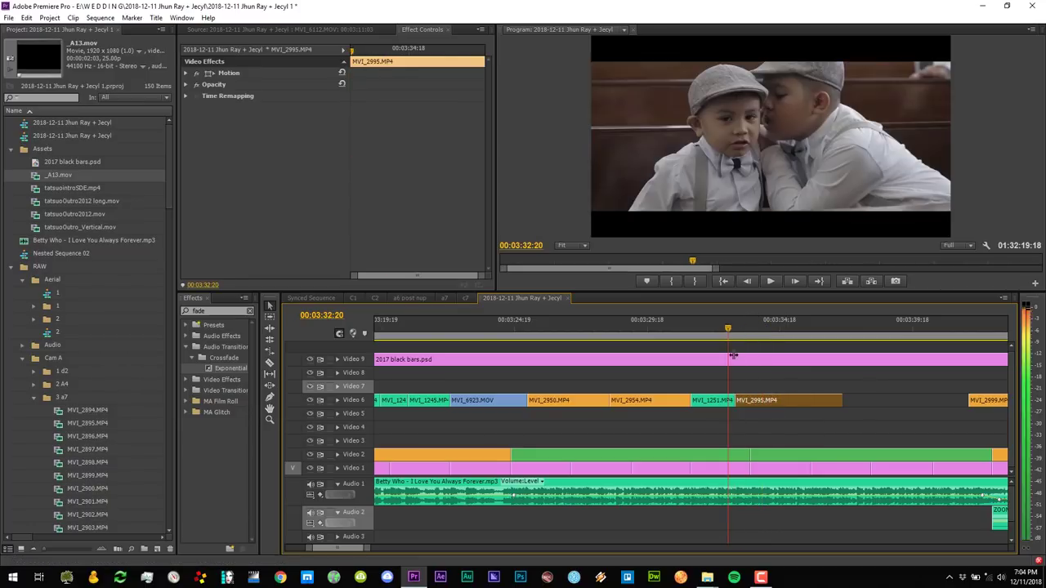
- Play the edit and move MVI_2999.MP4 over the end of MVI_2995.MP4 at 00:03:36:18
{"action": "left_click", "coordinate": [788, 416]}
{"action": "key", "text": "space"}
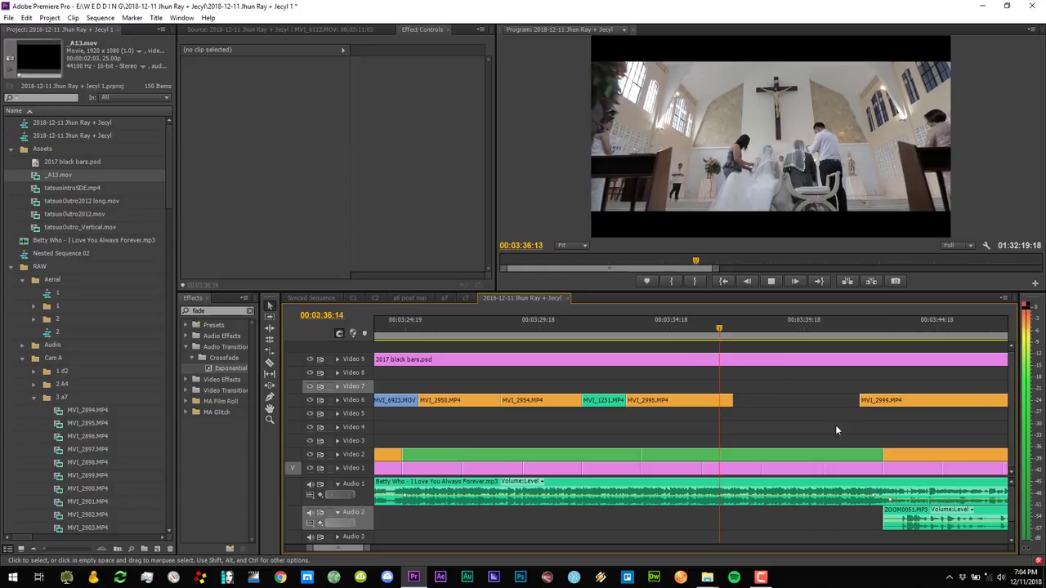
{"action": "key", "text": "space"}
{"action": "left_click_drag", "start_coordinate": [889, 411], "coordinate": [793, 414]}
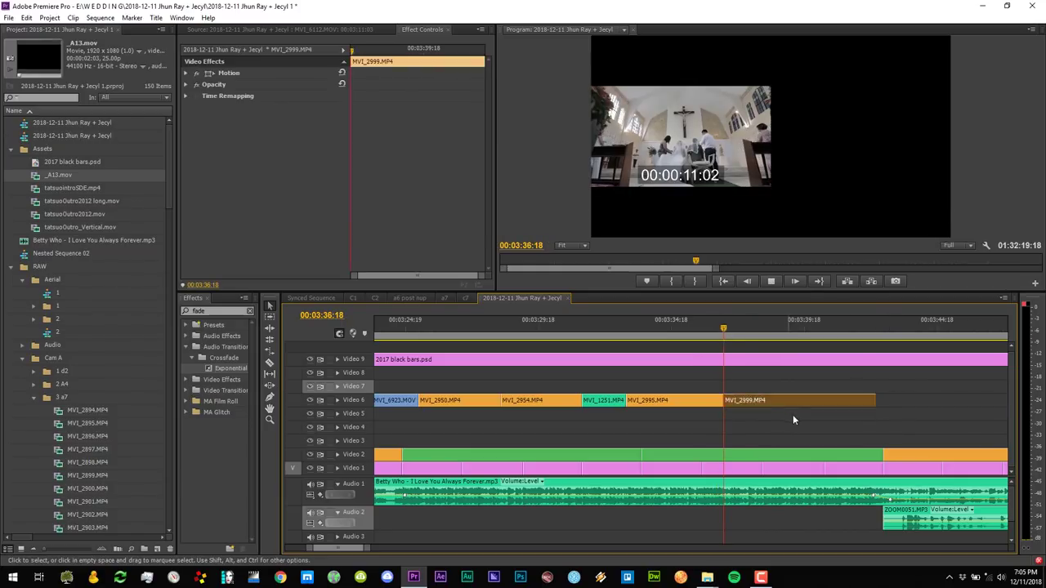
{"action": "left_click", "coordinate": [813, 423]}
{"action": "key", "text": "space"}
{"action": "key", "text": "-"}
- Move the first MVI_1320.MP4 clip to 00:03:38:13 over the end of MVI_2999.MP4 and place the second directly behind it
{"action": "left_click_drag", "start_coordinate": [875, 404], "coordinate": [758, 402]}
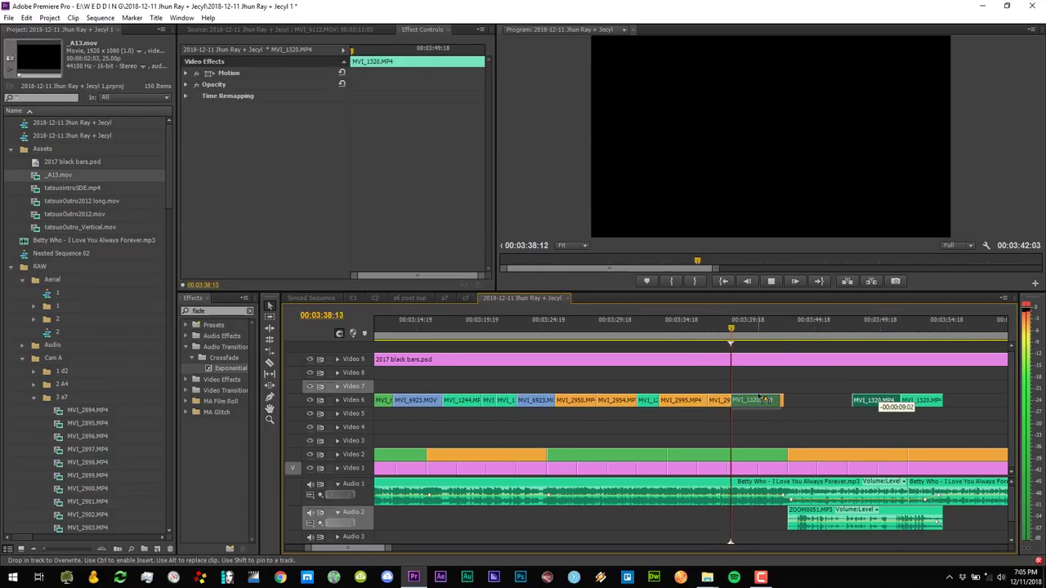
{"action": "left_click", "coordinate": [802, 420]}
{"action": "left_click_drag", "start_coordinate": [917, 403], "coordinate": [776, 401]}
{"action": "key", "text": "space"}
{"action": "left_click", "coordinate": [836, 405]}
{"action": "key", "text": "="}
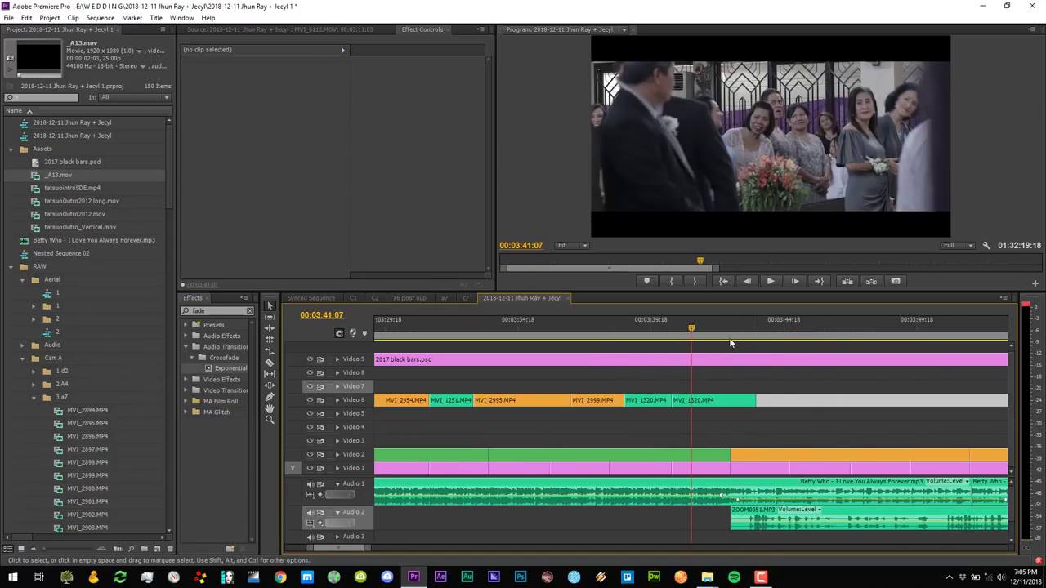
- Delete the second MVI_1320.MP4 clip, extend the first one's end by about one second, and save the project
{"action": "left_click", "coordinate": [671, 341]}
{"action": "key", "text": "space"}
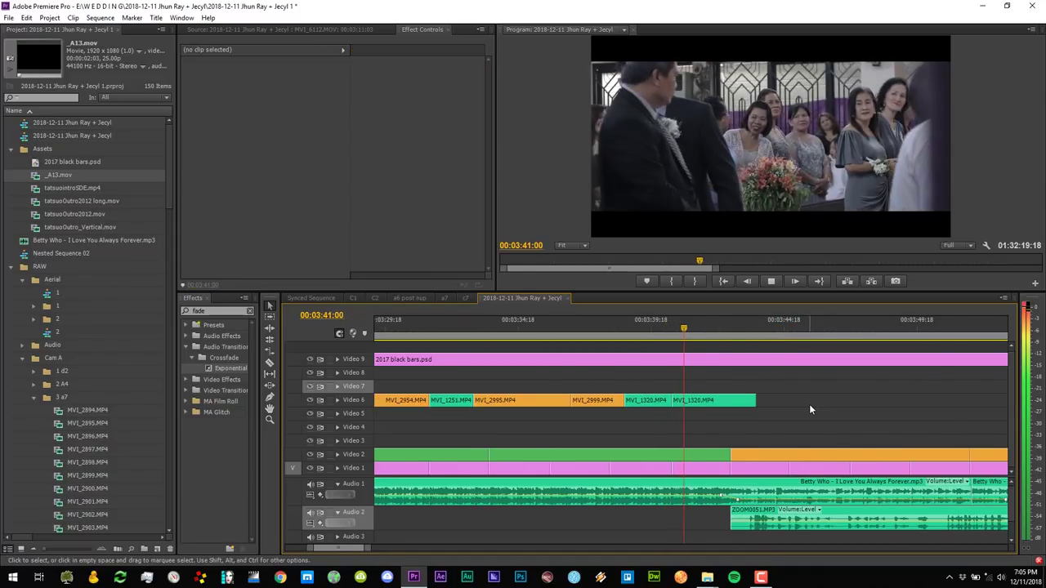
{"action": "left_click", "coordinate": [650, 331]}
{"action": "left_click", "coordinate": [686, 401]}
{"action": "key", "text": "Delete"}
{"action": "left_click_drag", "start_coordinate": [670, 400], "coordinate": [691, 400]}
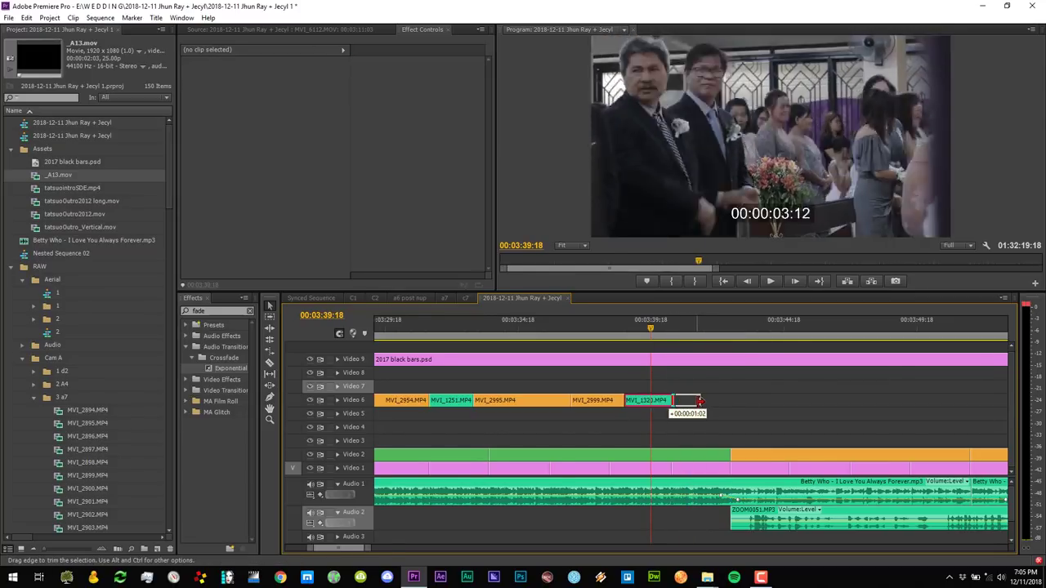
{"action": "key", "text": "minus"}
{"action": "key", "text": "ctrl+s"}
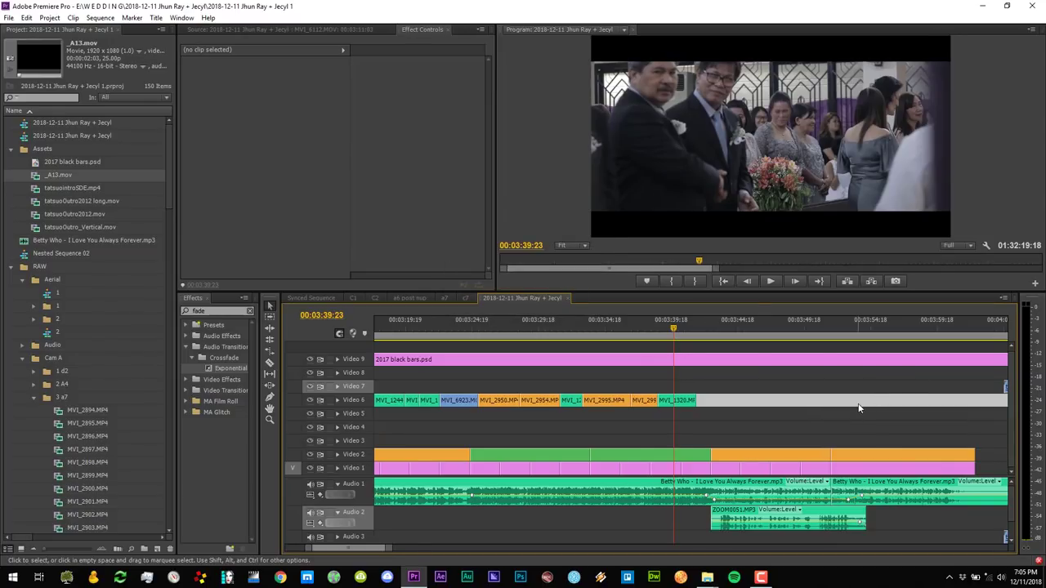
- Play the raw Kiss/Palakpak section and raise MVI_1328.MP4 and the second MVI_3002.MP4 clip to Video 5
{"action": "key", "text": "backslash"}
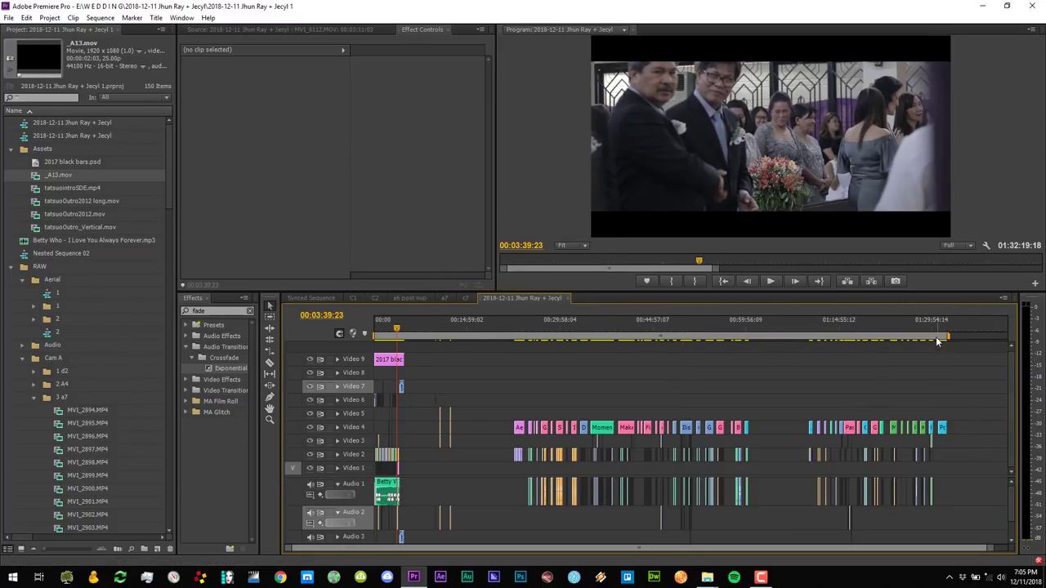
{"action": "left_click", "coordinate": [936, 328]}
{"action": "key", "text": "equal"}
{"action": "key", "text": "equal"}
{"action": "key", "text": "equal"}
{"action": "key", "text": "equal"}
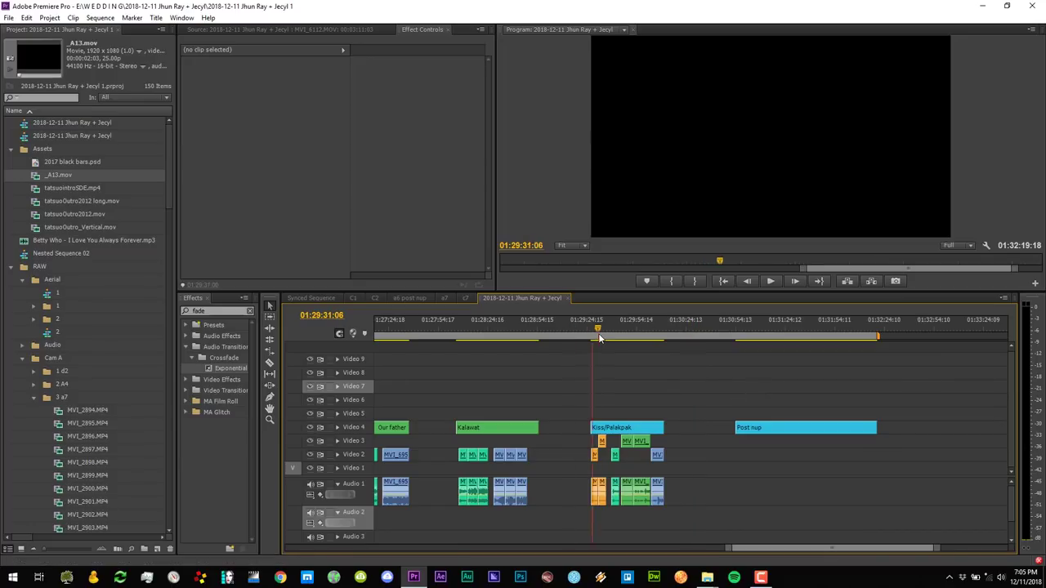
{"action": "key", "text": "equal"}
{"action": "key", "text": "space"}
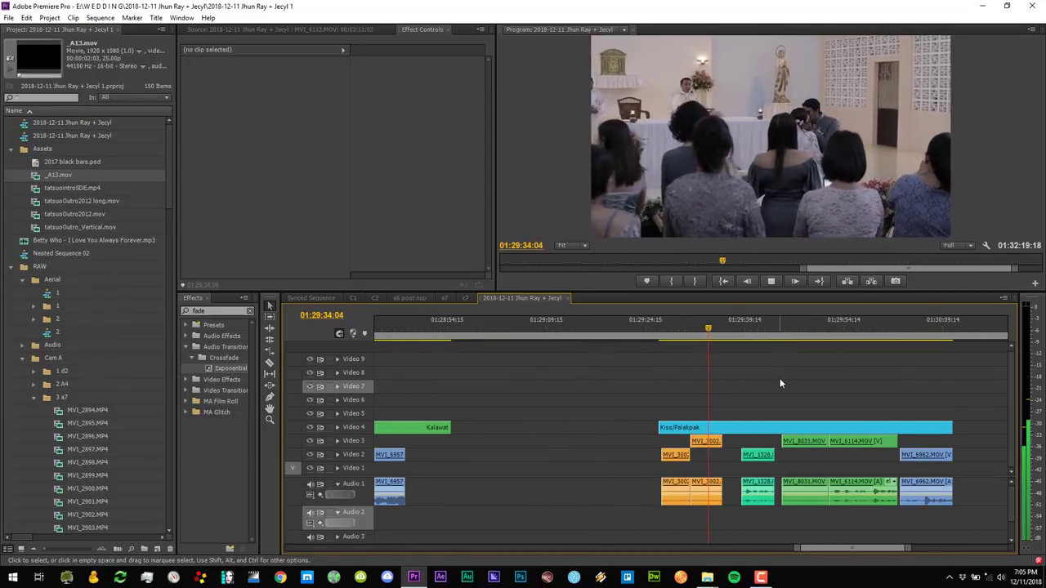
{"action": "left_click", "coordinate": [760, 343]}
{"action": "key", "text": "equal"}
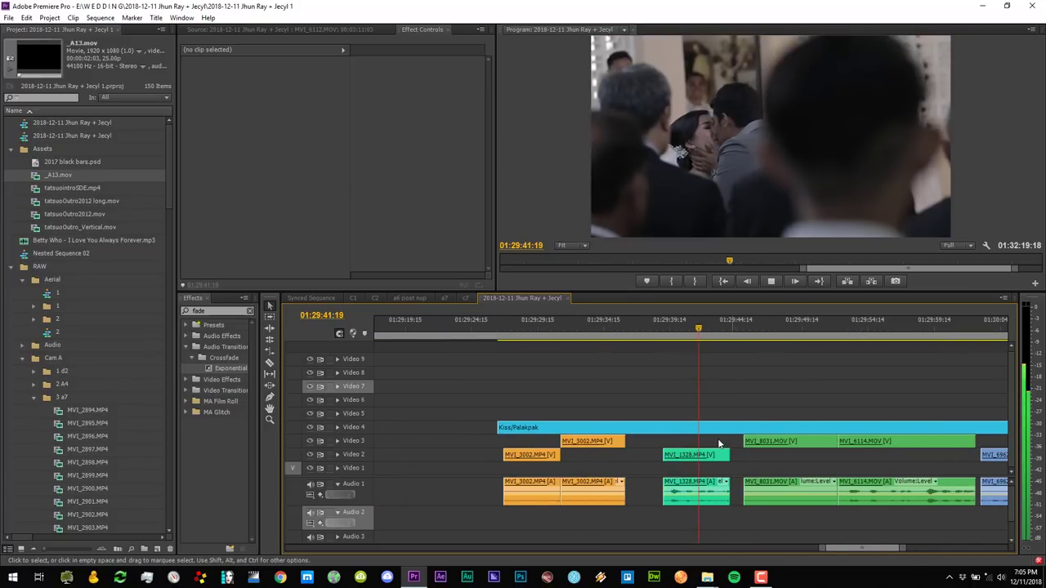
{"action": "left_click_drag", "start_coordinate": [694, 454], "coordinate": [694, 413]}
{"action": "left_click_drag", "start_coordinate": [589, 442], "coordinate": [588, 414]}
{"action": "left_click", "coordinate": [754, 330]}
{"action": "key", "text": "space"}
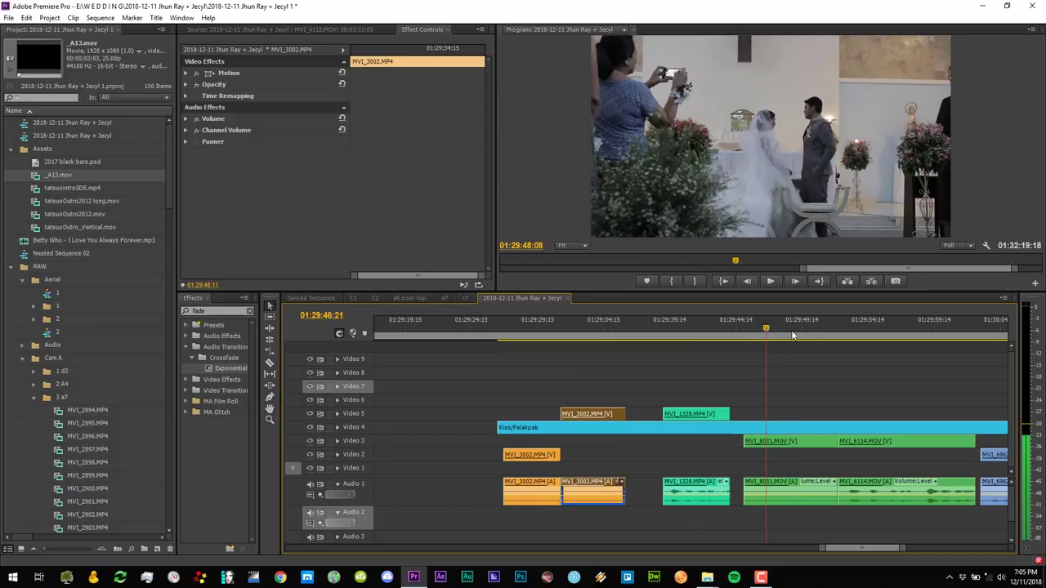
- Raise MVI_8031.MOV in the raw Kiss/Palakpak section to Video 5 and scrub through the remaining clips
{"action": "left_click", "coordinate": [807, 331]}
{"action": "left_click_drag", "start_coordinate": [811, 334], "coordinate": [818, 333]}
{"action": "left_click_drag", "start_coordinate": [777, 456], "coordinate": [780, 413]}
{"action": "left_click_drag", "start_coordinate": [860, 330], "coordinate": [894, 330]}
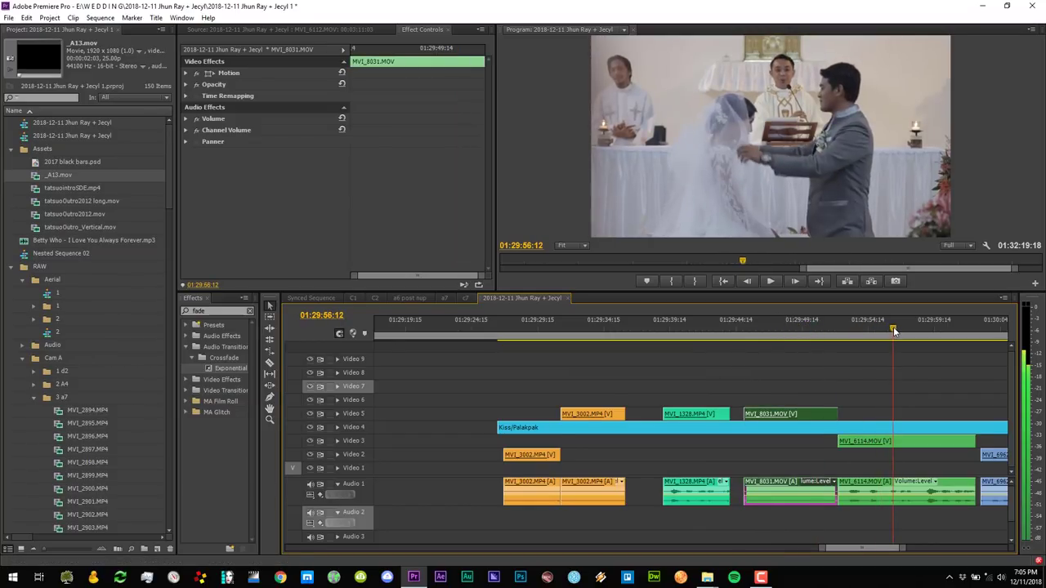
{"action": "key", "text": "minus"}
{"action": "left_click_drag", "start_coordinate": [812, 332], "coordinate": [864, 335]}
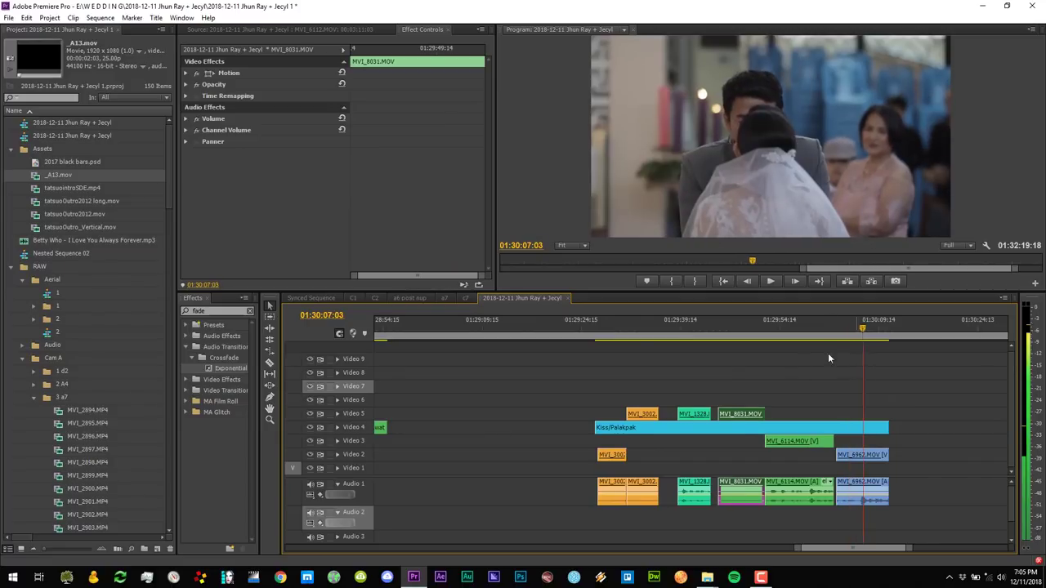
- Cut the picked Kiss/Palakpak clips from Video 5
{"action": "key", "text": "minus"}
{"action": "left_click_drag", "start_coordinate": [639, 413], "coordinate": [638, 413]}
{"action": "key", "text": "Delete"}
{"action": "key", "text": "equal"}
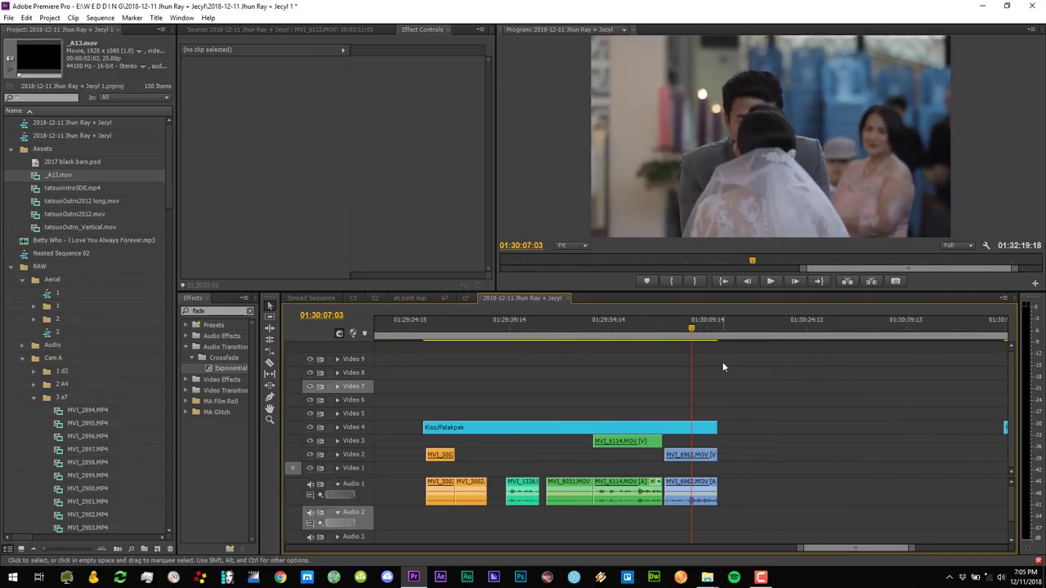
- Insert the cut clips on Video 7 at 00:06:19:10, in the empty stretch behind the edit
{"action": "key", "text": "Home"}
{"action": "key", "text": "equal"}
{"action": "key", "text": "equal"}
{"action": "key", "text": "equal"}
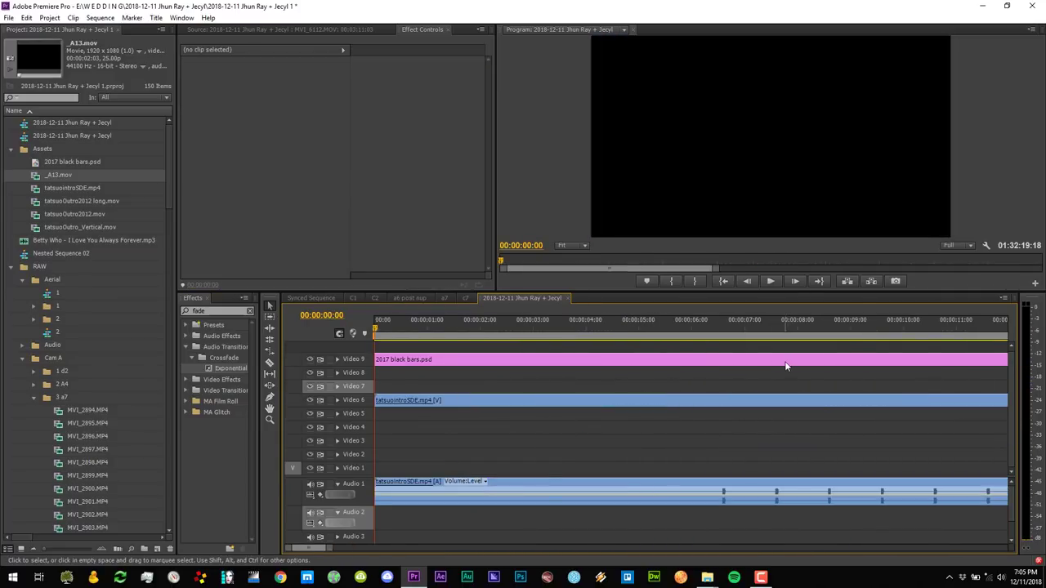
{"action": "key", "text": "backslash"}
{"action": "left_click", "coordinate": [413, 327]}
{"action": "key", "text": "equal"}
{"action": "key", "text": "equal"}
{"action": "key", "text": "equal"}
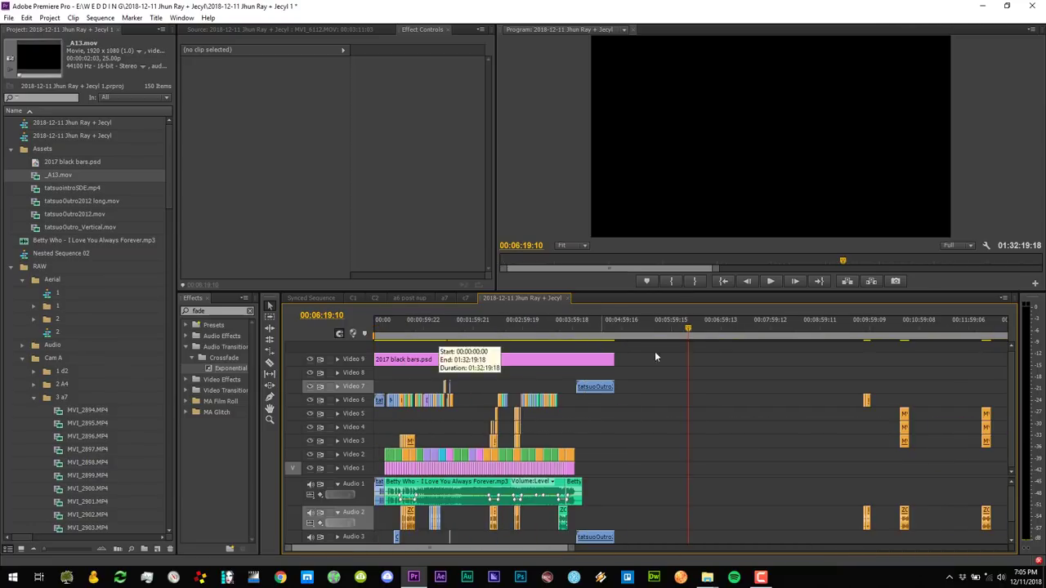
{"action": "key", "text": "ctrl+shift+v"}
{"action": "key", "text": "equal"}
{"action": "key", "text": "equal"}
- Split MVI_8031.MOV at 00:06:35:21 and place its first part directly before MVI_3002.MP4
{"action": "left_click", "coordinate": [622, 329]}
{"action": "left_click_drag", "start_coordinate": [626, 339], "coordinate": [892, 331]}
{"action": "key", "text": "equal"}
{"action": "key", "text": "c"}
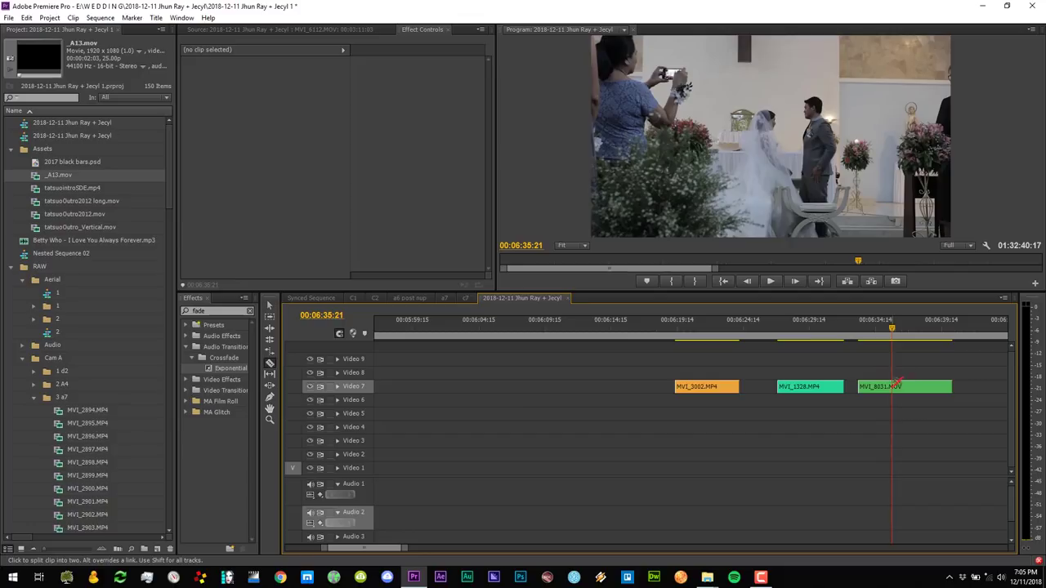
{"action": "left_click_drag", "start_coordinate": [880, 390], "coordinate": [661, 390]}
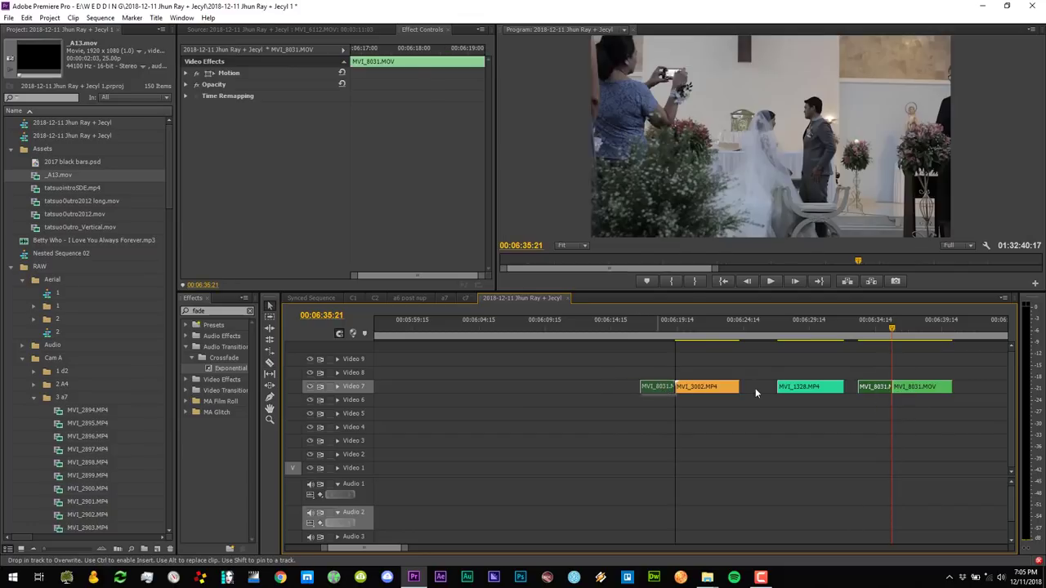
- Close the gaps between the Video 7 picks and cut the whole group for placing at the edit's end
{"action": "key", "text": "Delete"}
{"action": "left_click", "coordinate": [835, 389]}
{"action": "key", "text": "Delete"}
{"action": "left_click_drag", "start_coordinate": [926, 424], "coordinate": [641, 386]}
{"action": "key", "text": "Delete"}
{"action": "key", "text": "minus"}
{"action": "key", "text": "minus"}
{"action": "key", "text": "minus"}
{"action": "left_click", "coordinate": [442, 328]}
{"action": "key", "text": "equal"}
{"action": "key", "text": "equal"}
{"action": "key", "text": "equal"}
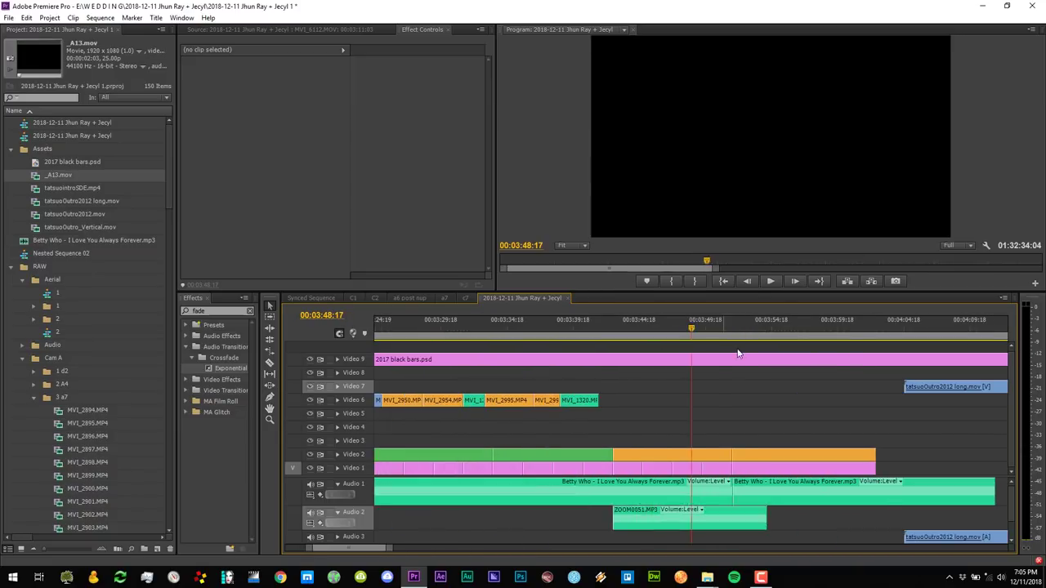
{"action": "left_click", "coordinate": [731, 330]}
{"action": "key", "text": "ctrl+v"}
{"action": "left_click", "coordinate": [725, 329]}
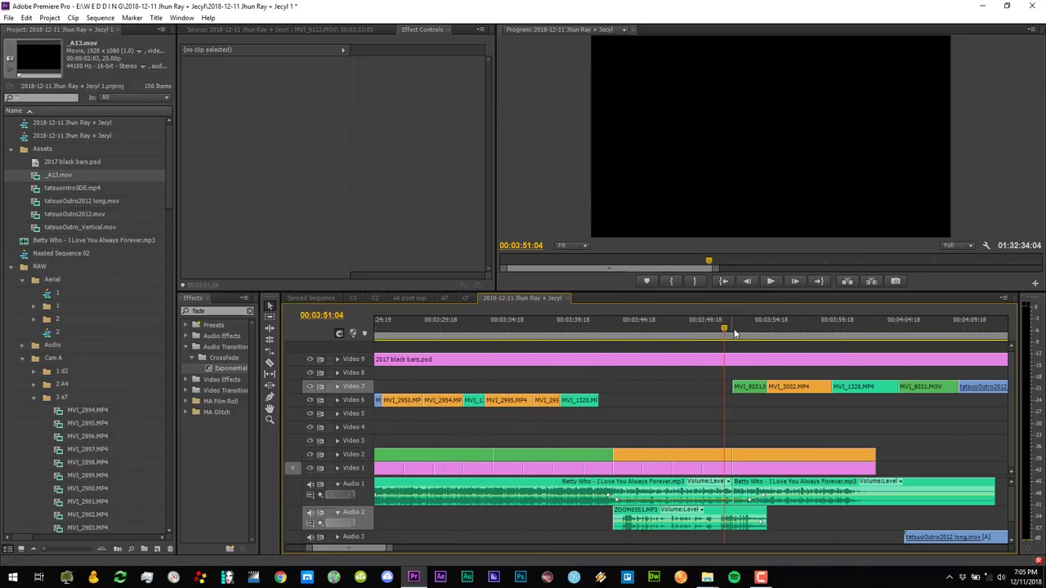
{"action": "key", "text": "ctrl+z"}
- Raise tatsuoOutro2012 long.mov to Video 8, then paste the cut group on Video 7 at about 00:03:51:17 and play it
{"action": "key", "text": "minus"}
{"action": "left_click_drag", "start_coordinate": [858, 391], "coordinate": [855, 375]}
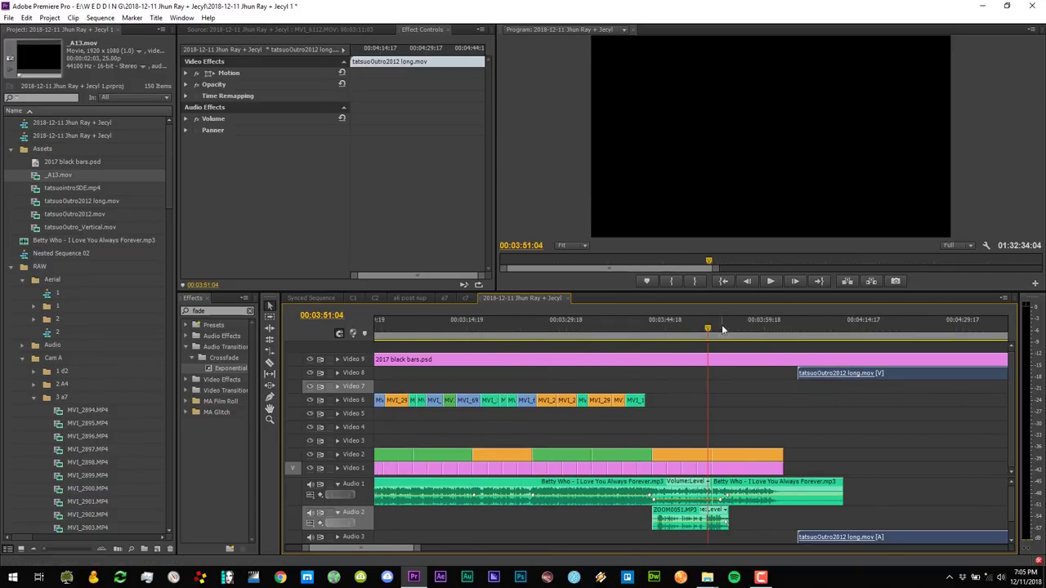
{"action": "key", "text": "ctrl+v"}
{"action": "left_click", "coordinate": [705, 333]}
{"action": "key", "text": "space"}
{"action": "key", "text": "equal"}
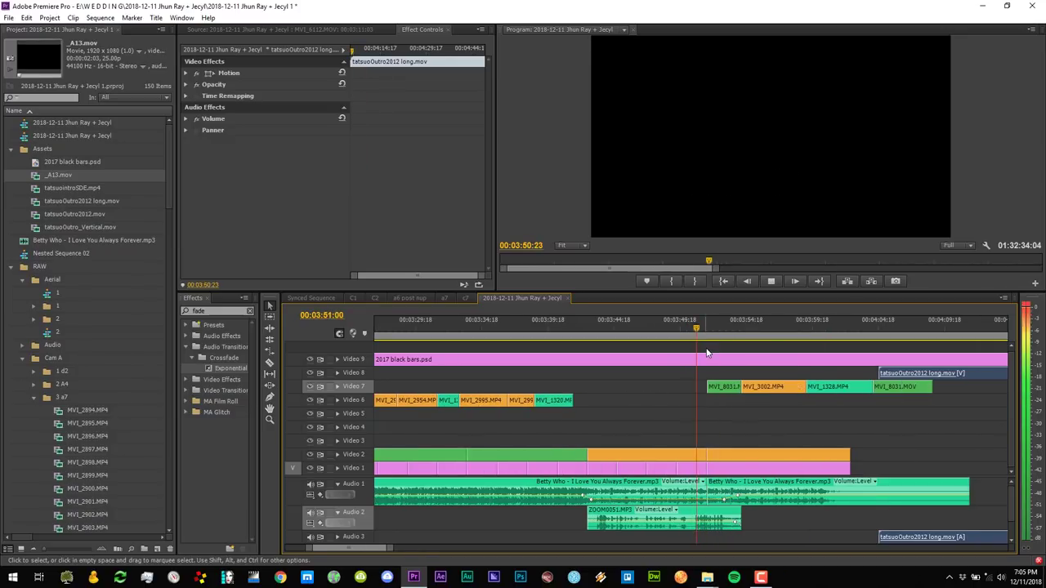
{"action": "left_click", "coordinate": [756, 418]}
{"action": "key", "text": "equal"}
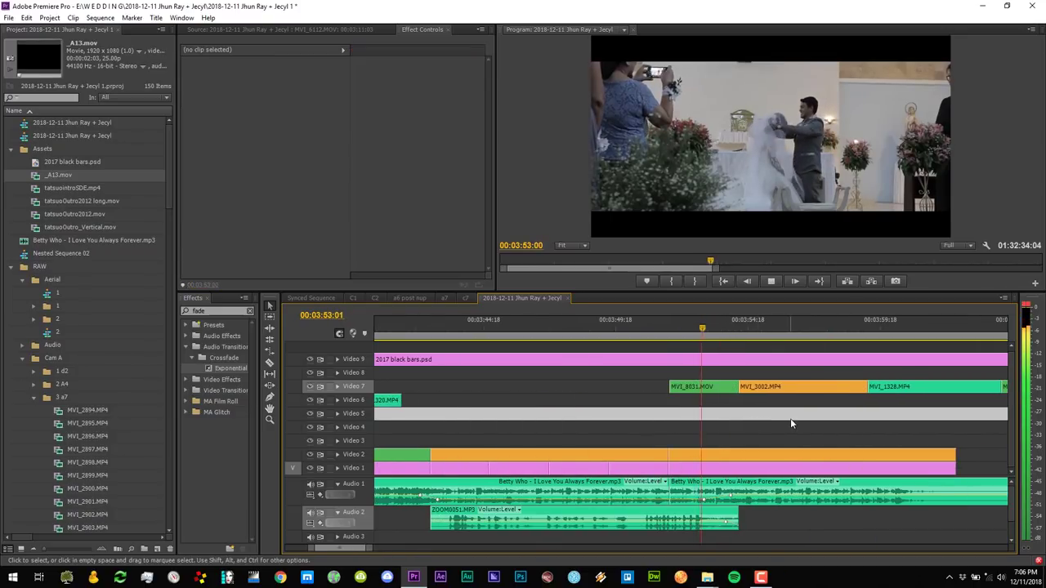
{"action": "key", "text": "minus"}
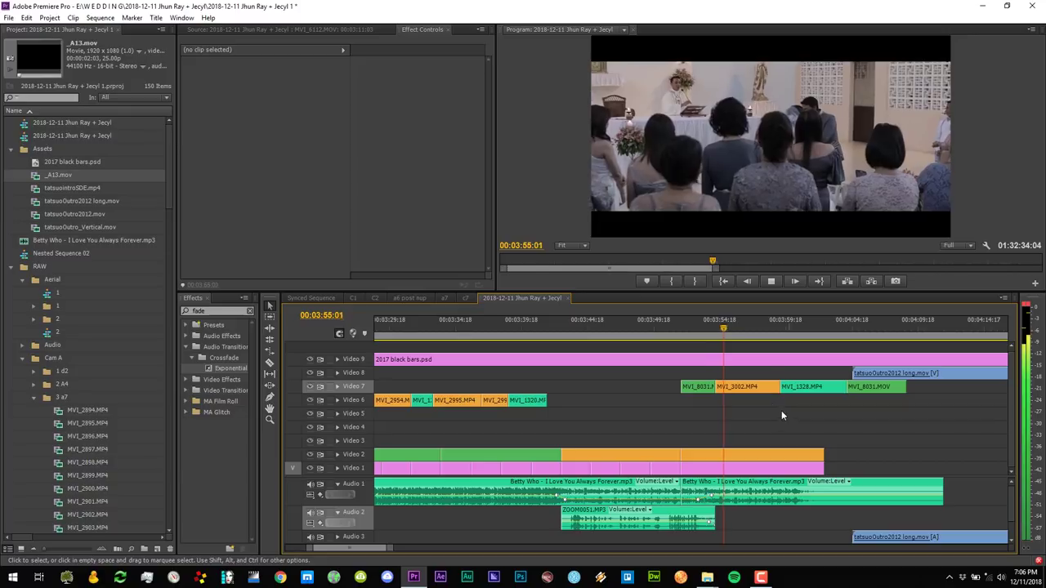
- Split MVI_3002.MP4 at about 00:03:55 and remove its opening part
{"action": "key", "text": "space"}
{"action": "key", "text": "c"}
{"action": "left_click", "coordinate": [720, 374]}
{"action": "left_click", "coordinate": [724, 386]}
- Move the pasted clips down to Video 6, shifting the first MVI_8031.MOV to about 00:03:48, and play them
{"action": "left_click_drag", "start_coordinate": [696, 393], "coordinate": [648, 407]}
{"action": "left_click_drag", "start_coordinate": [751, 389], "coordinate": [726, 407]}
{"action": "left_click_drag", "start_coordinate": [815, 385], "coordinate": [816, 400]}
{"action": "left_click_drag", "start_coordinate": [877, 388], "coordinate": [875, 402]}
{"action": "key", "text": "space"}
{"action": "left_click", "coordinate": [857, 435]}
{"action": "key", "text": "space"}
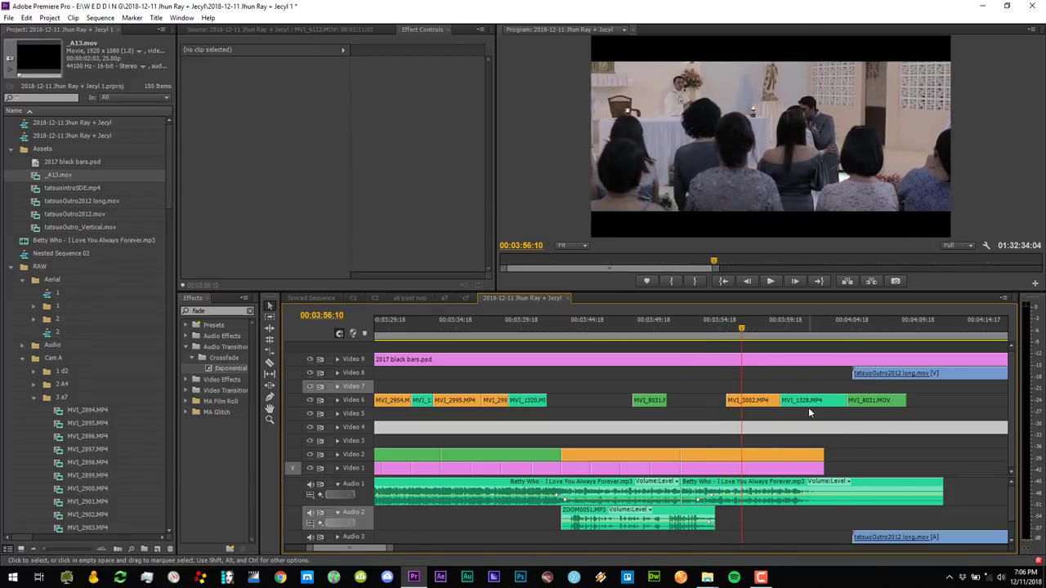
- Shorten MVI_3002.MP4 to end at about 00:03:57:16 and place the shortened MVI_1328.MP4 directly behind it
{"action": "mouse_move", "coordinate": [775, 401]}
{"action": "left_mouse_down"}
{"action": "mouse_move", "coordinate": [786, 406]}
{"action": "mouse_move", "coordinate": [759, 401]}
{"action": "left_mouse_up"}
{"action": "key", "text": "ctrl+z"}
{"action": "key", "text": "space"}
{"action": "left_click", "coordinate": [802, 420]}
{"action": "left_click", "coordinate": [746, 400]}
{"action": "key", "text": "Delete"}
{"action": "key", "text": "space"}
{"action": "left_click", "coordinate": [800, 427]}
{"action": "left_click", "coordinate": [841, 428]}
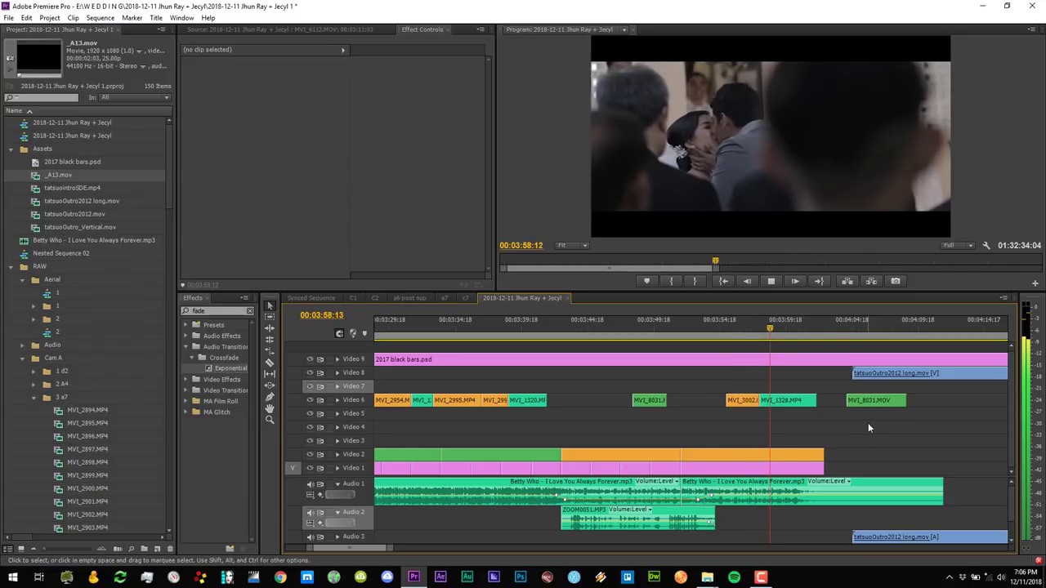
- Split MVI_1328.MP4, remove its opening part, and move the remainder directly behind MVI_3002.MP4
{"action": "key", "text": "space"}
{"action": "key", "text": "c"}
{"action": "left_click", "coordinate": [768, 400]}
{"action": "key", "text": "Delete"}
{"action": "left_click_drag", "start_coordinate": [783, 401], "coordinate": [769, 402]}
- Move the last MVI_8031.MOV clip directly behind MVI_1328.MP4 and play the result
{"action": "left_click_drag", "start_coordinate": [863, 401], "coordinate": [805, 402]}
{"action": "key", "text": "space"}
{"action": "left_click", "coordinate": [898, 419]}
{"action": "left_click", "coordinate": [894, 425]}
{"action": "key", "text": "space"}
{"action": "left_click", "coordinate": [821, 403]}
{"action": "key", "text": "space"}
{"action": "left_click", "coordinate": [870, 417]}
{"action": "left_click", "coordinate": [868, 409]}
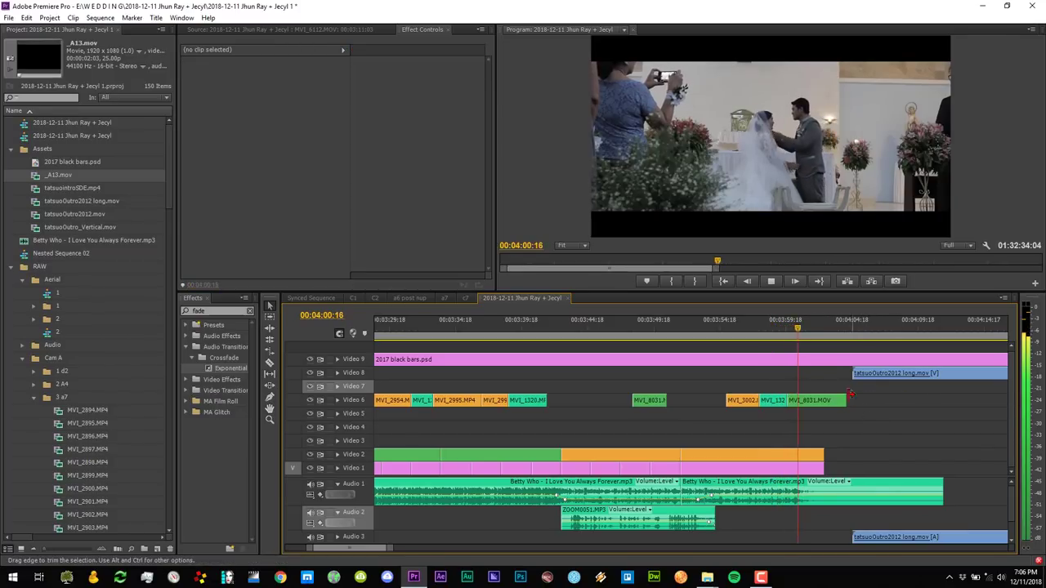
- Cut the opening off the last MVI_8031.MOV clip, move the remainder against MVI_1328.MP4, and play the transition
{"action": "key", "text": "space"}
{"action": "key", "text": "c"}
{"action": "key", "text": "Delete"}
{"action": "left_click_drag", "start_coordinate": [823, 401], "coordinate": [792, 401]}
{"action": "left_click", "coordinate": [777, 329]}
{"action": "key", "text": "space"}
{"action": "left_click", "coordinate": [865, 424]}
{"action": "left_click", "coordinate": [886, 417]}
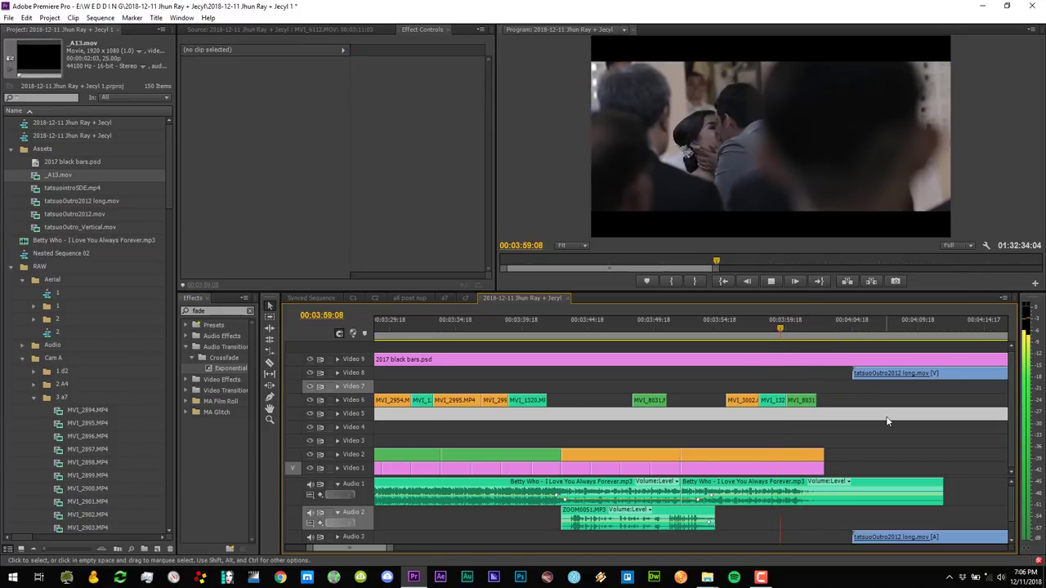
- Extend the end of the last MVI_8031.MOV clip by about one second and move tatsuoOutro2012 long.mov to about 00:04:01:16
{"action": "key", "text": "space"}
{"action": "left_click_drag", "start_coordinate": [816, 401], "coordinate": [830, 401]}
{"action": "left_click_drag", "start_coordinate": [885, 375], "coordinate": [843, 379]}
{"action": "key", "text": "space"}
{"action": "left_click", "coordinate": [921, 420]}
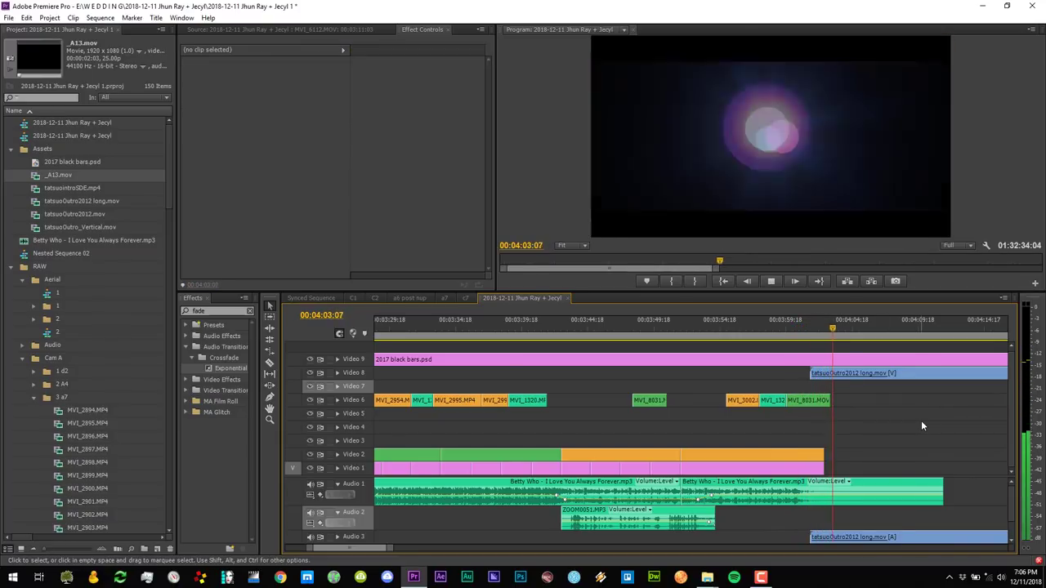
- Play the start of the outro and save the project
{"action": "key", "text": "minus"}
{"action": "key", "text": "minus"}
{"action": "key", "text": "space"}
{"action": "left_click", "coordinate": [871, 422]}
{"action": "key", "text": "ctrl+s"}
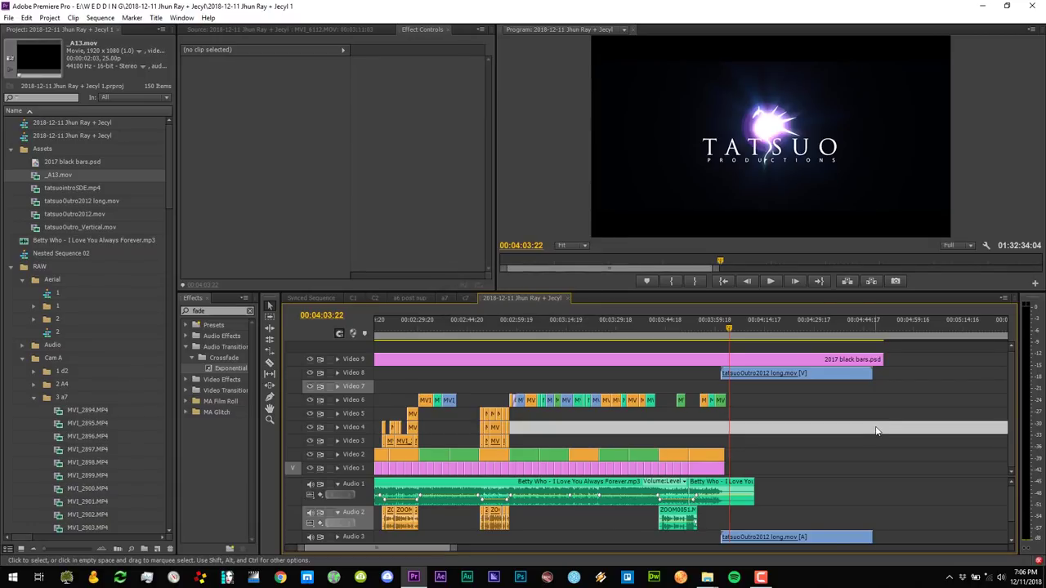
- Look through the late raw ceremony sections, from Mga tawo to Kiss/Palakpak, for further usable shots
{"action": "key", "text": "minus"}
{"action": "key", "text": "minus"}
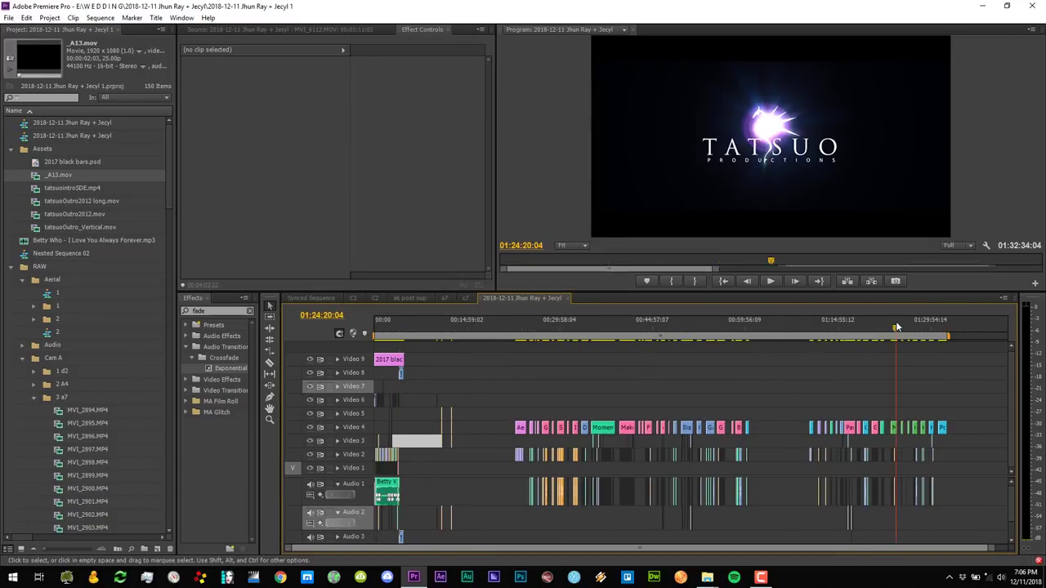
{"action": "left_click", "coordinate": [895, 327]}
{"action": "key", "text": "equal"}
{"action": "key", "text": "equal"}
{"action": "key", "text": "equal"}
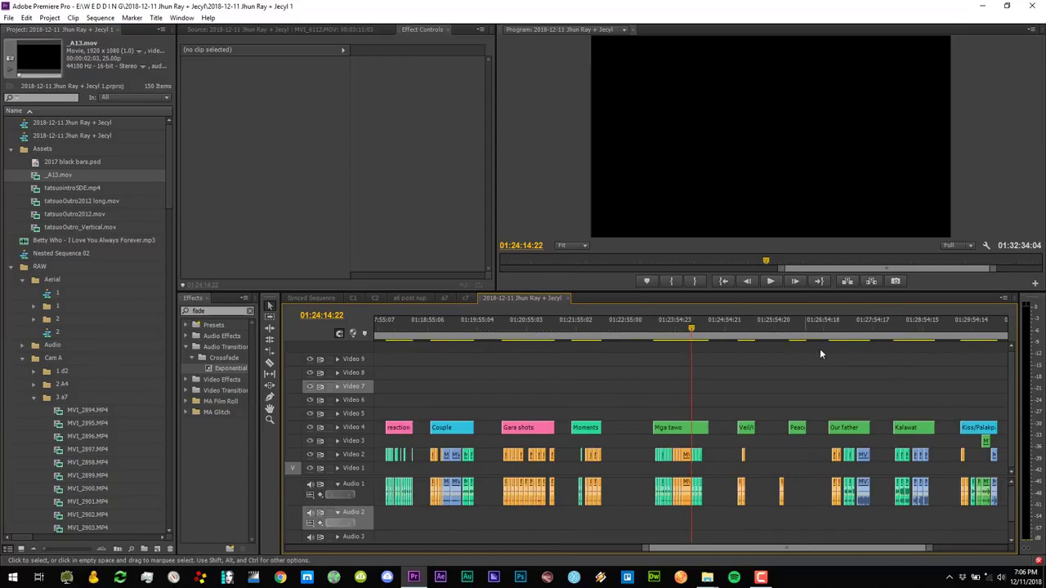
{"action": "left_click", "coordinate": [859, 335]}
{"action": "left_click_drag", "start_coordinate": [920, 335], "coordinate": [948, 335]}
{"action": "key", "text": "minus"}
{"action": "key", "text": "equal"}
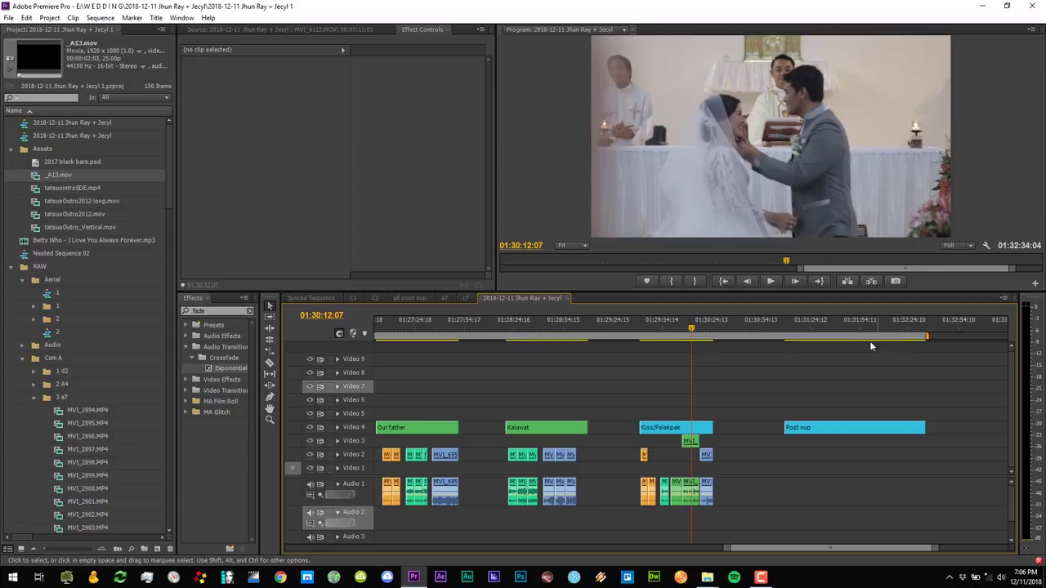
{"action": "left_click", "coordinate": [704, 340]}
{"action": "key", "text": "minus"}
{"action": "key", "text": "minus"}
{"action": "key", "text": "minus"}
{"action": "key", "text": "minus"}
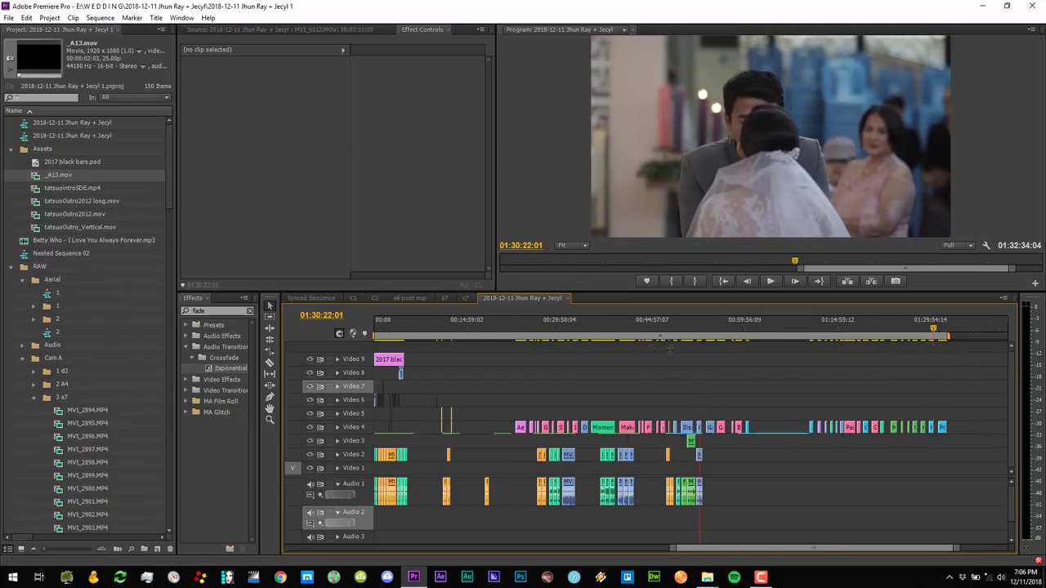
- Look through the raw Shoes and Bouquet sections and play the Ring clips
{"action": "left_click", "coordinate": [595, 340]}
{"action": "key", "text": "equal"}
{"action": "key", "text": "equal"}
{"action": "key", "text": "equal"}
{"action": "key", "text": "equal"}
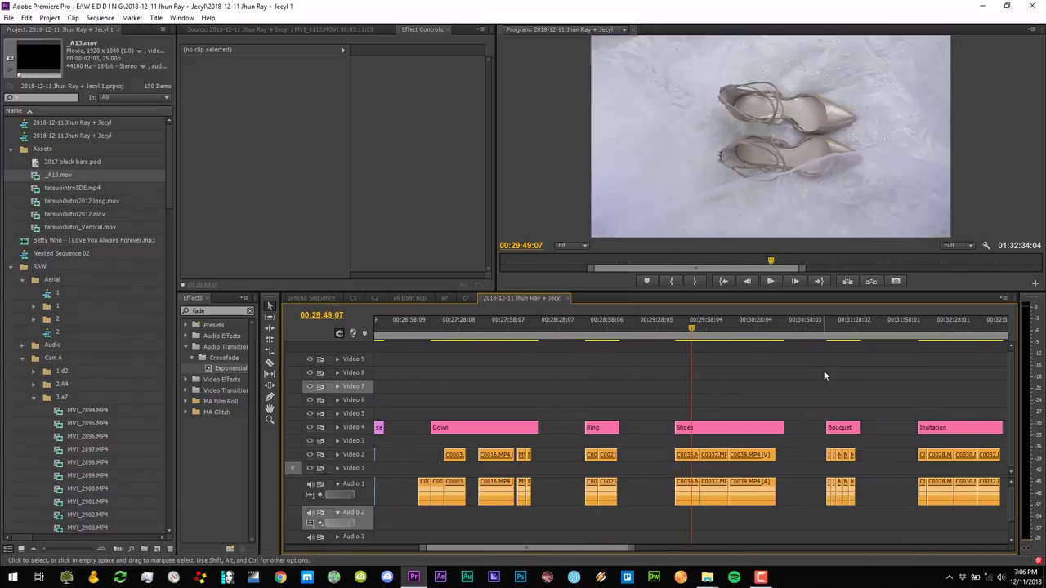
{"action": "left_click", "coordinate": [845, 339]}
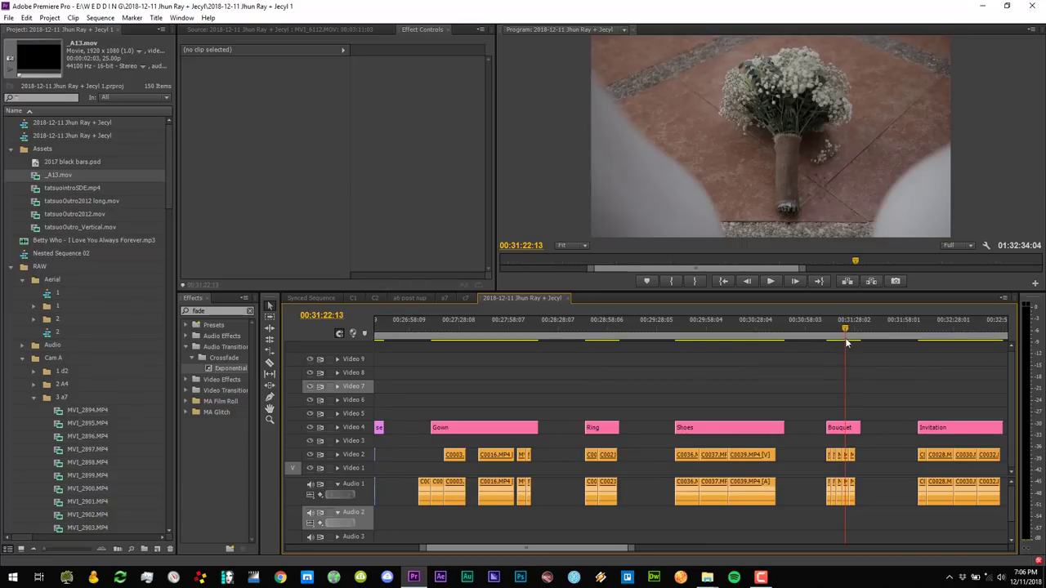
{"action": "key", "text": "equal"}
{"action": "key", "text": "minus"}
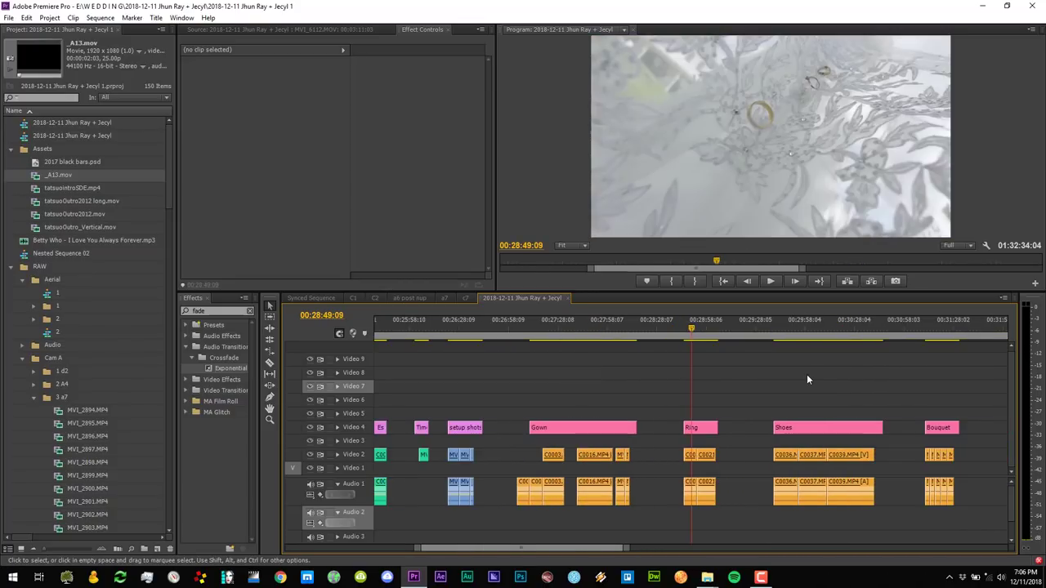
{"action": "key", "text": "equal"}
{"action": "left_click", "coordinate": [686, 329]}
{"action": "key", "text": "space"}
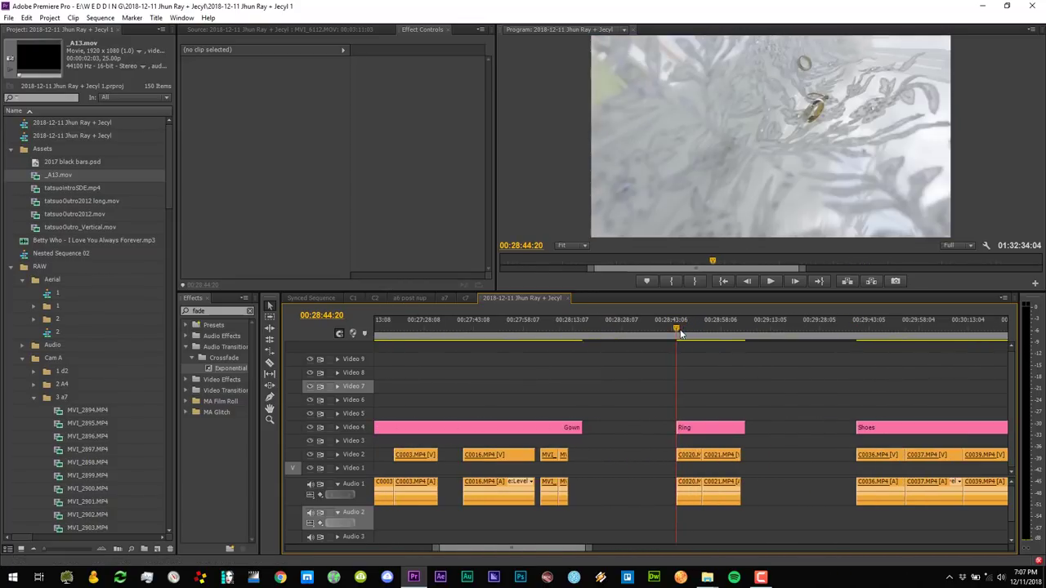
{"action": "key", "text": "equal"}
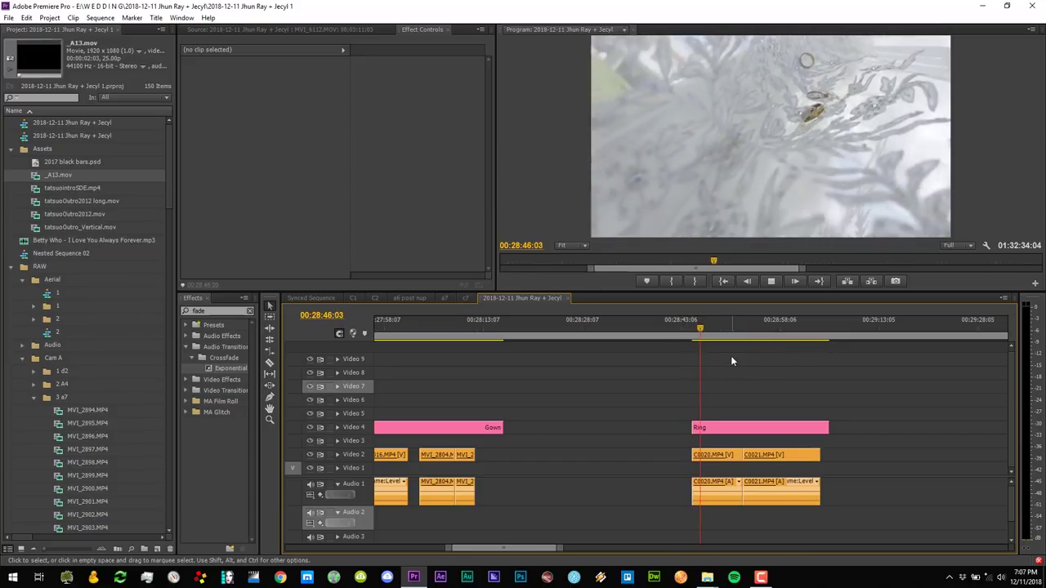
{"action": "key", "text": "space"}
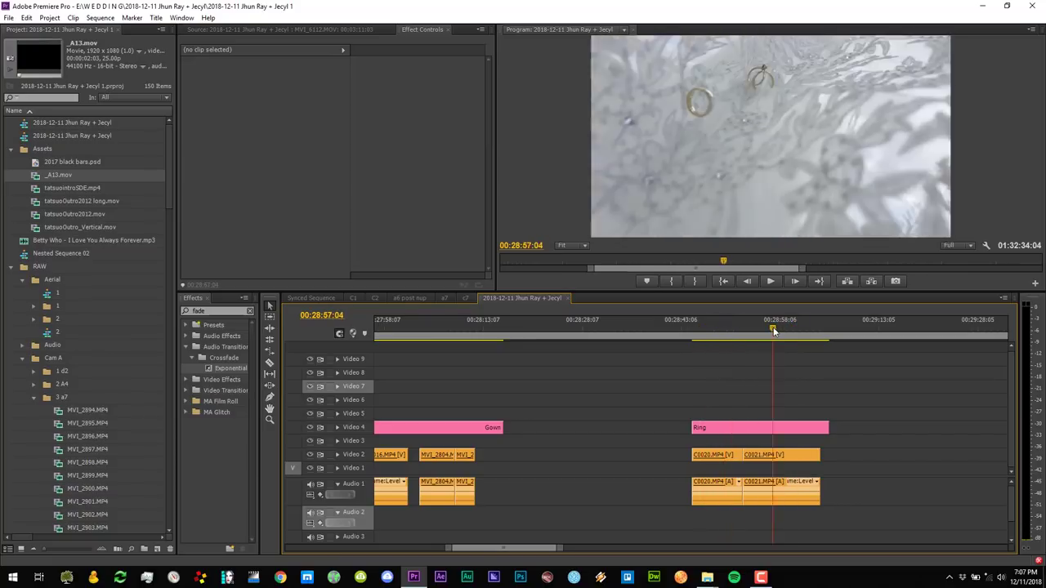
- Move the raw Invitation section with its clips directly behind the Ring section
{"action": "key", "text": "minus"}
{"action": "key", "text": "minus"}
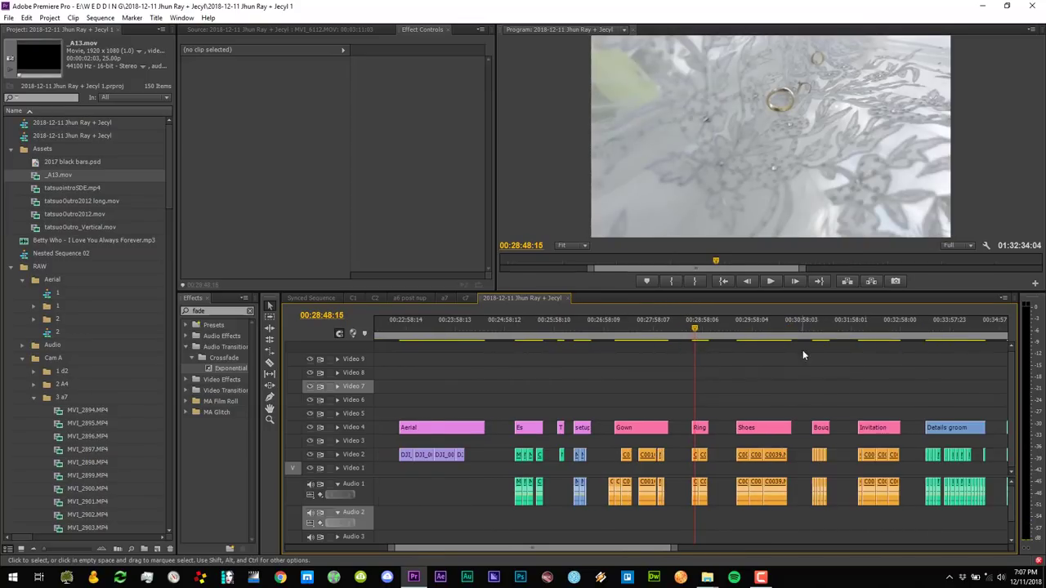
{"action": "left_click_drag", "start_coordinate": [912, 410], "coordinate": [852, 489]}
{"action": "left_click_drag", "start_coordinate": [792, 434], "coordinate": [718, 433]}
- Split C0028.MP4 in the Invitation section at 00:29:27:15 and raise its first part to Video 5
{"action": "key", "text": "equal"}
{"action": "key", "text": "equal"}
{"action": "mouse_move", "coordinate": [693, 330]}
{"action": "left_mouse_down"}
{"action": "mouse_move", "coordinate": [732, 331]}
{"action": "mouse_move", "coordinate": [652, 341]}
{"action": "mouse_move", "coordinate": [699, 344]}
{"action": "left_mouse_up"}
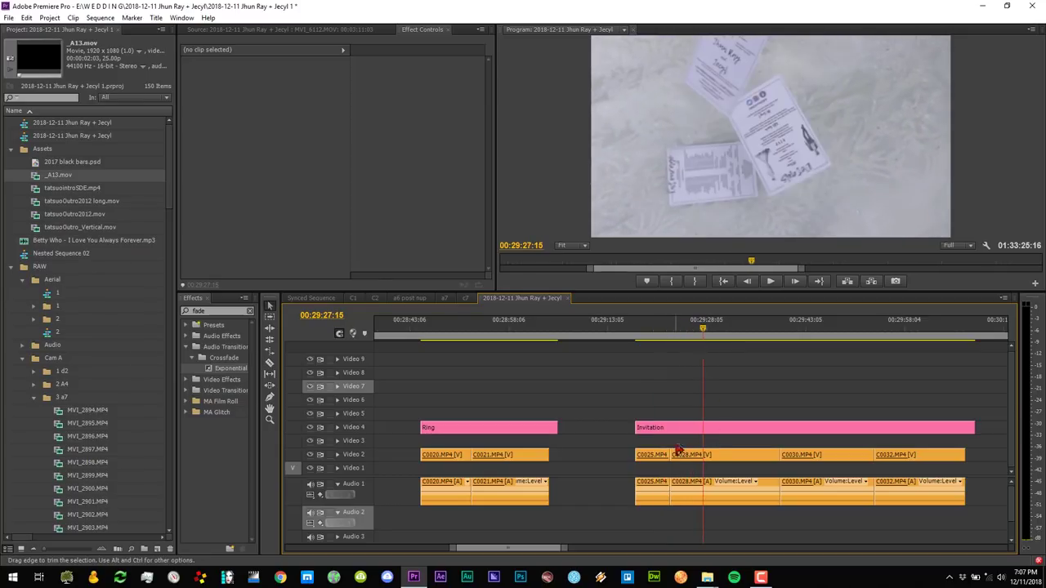
{"action": "key", "text": "ctrl+k"}
{"action": "left_click_drag", "start_coordinate": [684, 454], "coordinate": [685, 414]}
- Split C0030.MP4 at about 00:29:45 and raise its first part to Video 5
{"action": "left_click_drag", "start_coordinate": [706, 333], "coordinate": [801, 332]}
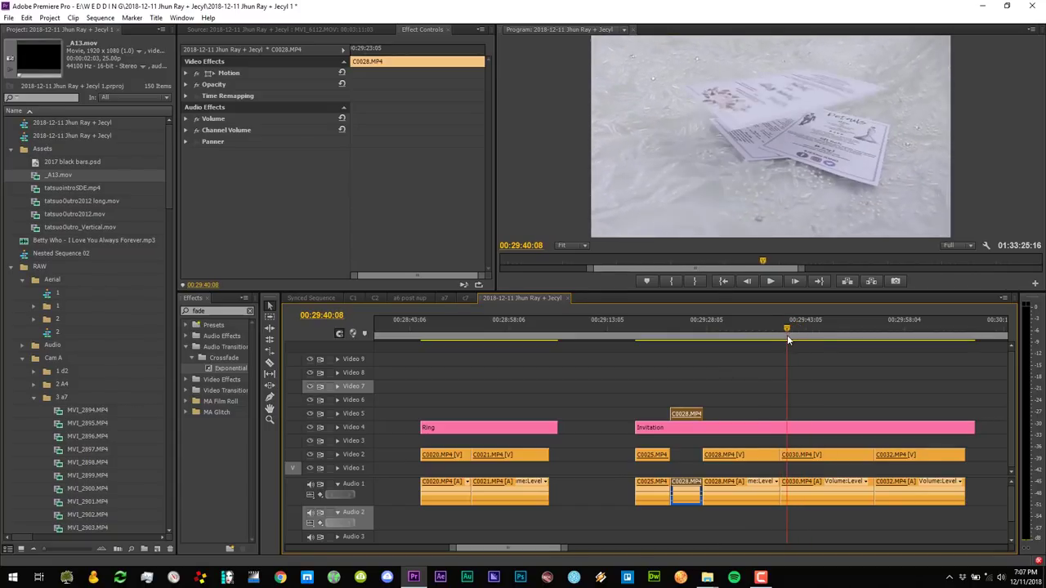
{"action": "left_click", "coordinate": [820, 453]}
{"action": "key", "text": "v"}
{"action": "left_click_drag", "start_coordinate": [804, 453], "coordinate": [803, 414]}
- Split C0032.MP4 in the Invitation section at about 00:30:04 and raise its first part to Video 5
{"action": "left_click_drag", "start_coordinate": [815, 333], "coordinate": [893, 337]}
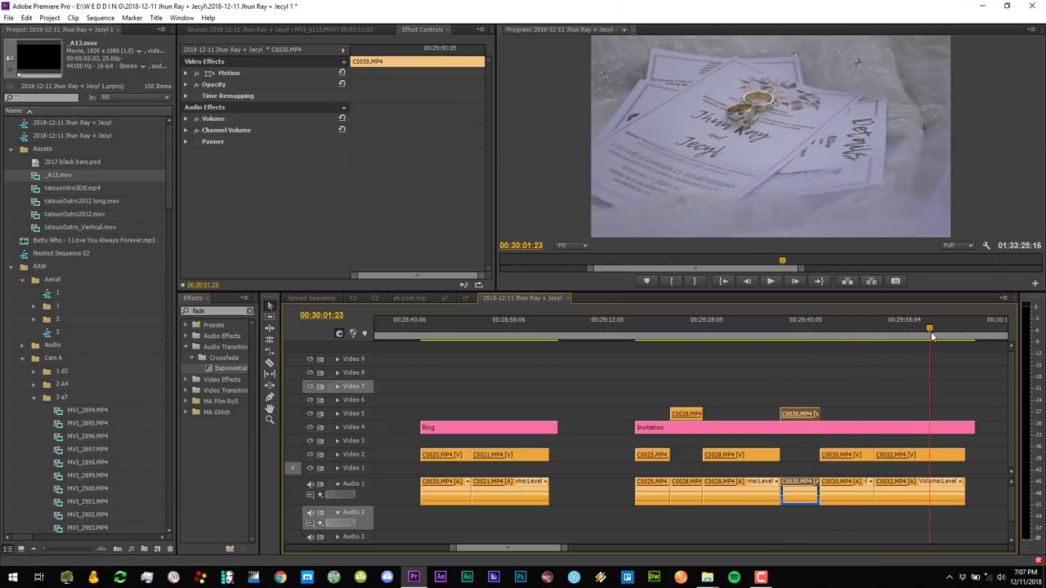
{"action": "left_click_drag", "start_coordinate": [940, 337], "coordinate": [948, 336]}
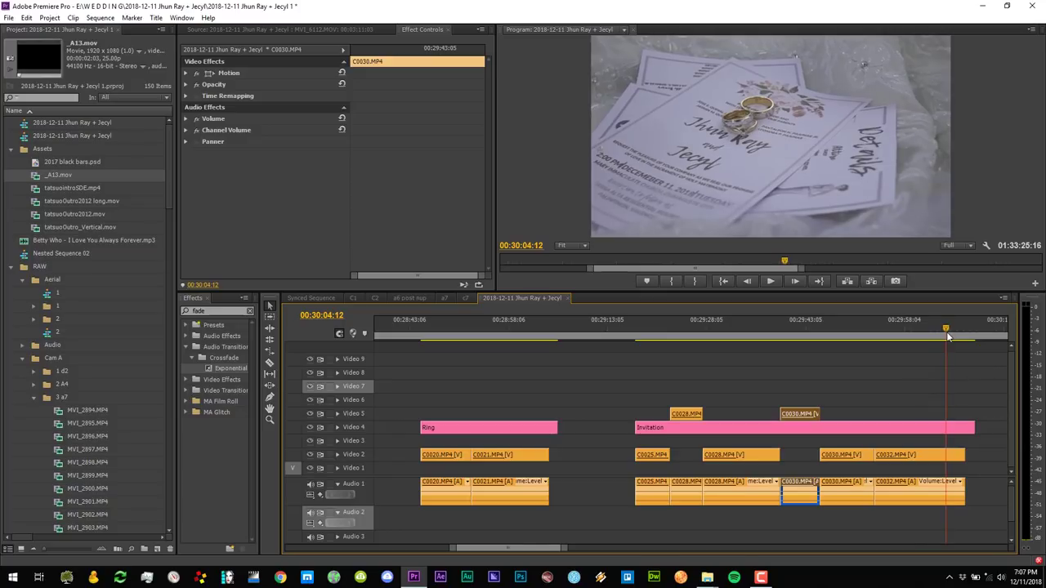
{"action": "left_click", "coordinate": [953, 455]}
{"action": "key", "text": "v"}
{"action": "left_click_drag", "start_coordinate": [926, 454], "coordinate": [929, 415]}
- Raise the C0021.MP4 shot in the Ring section from Video 2 to Video 5
{"action": "key", "text": "minus"}
{"action": "left_click", "coordinate": [576, 335]}
{"action": "left_click_drag", "start_coordinate": [576, 336], "coordinate": [608, 334]}
{"action": "left_click_drag", "start_coordinate": [602, 458], "coordinate": [602, 413]}
- Cut the raised Ring and Invitation clips and paste them on Video 7 in the empty space behind the highlight edit
{"action": "left_click", "coordinate": [689, 335]}
{"action": "key", "text": "minus"}
{"action": "left_click_drag", "start_coordinate": [809, 351], "coordinate": [632, 415]}
{"action": "key", "text": "ctrl+x"}
{"action": "key", "text": "Home"}
{"action": "key", "text": "equal"}
{"action": "key", "text": "minus"}
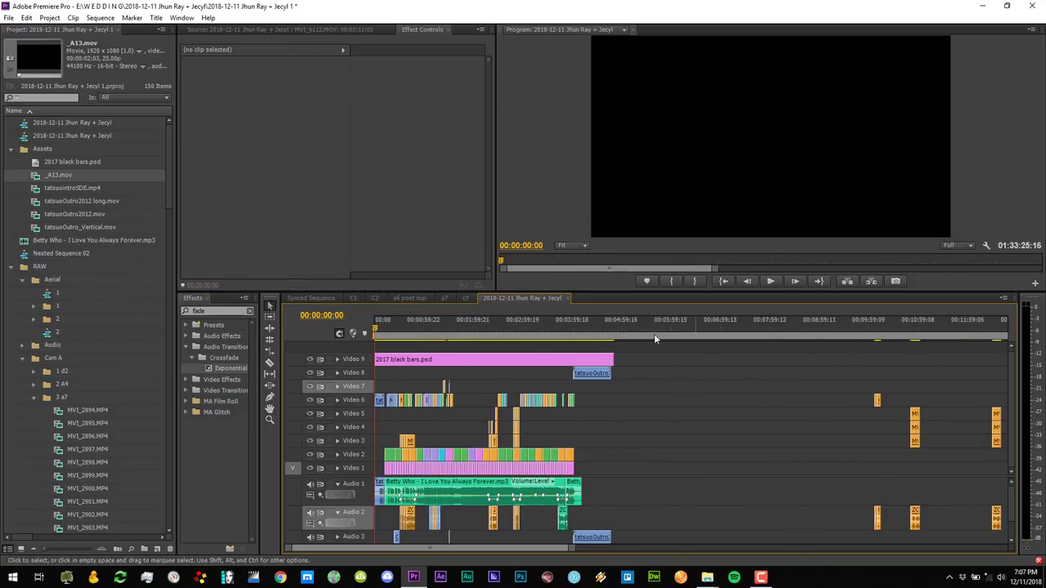
{"action": "left_click", "coordinate": [653, 335]}
{"action": "key", "text": "equal"}
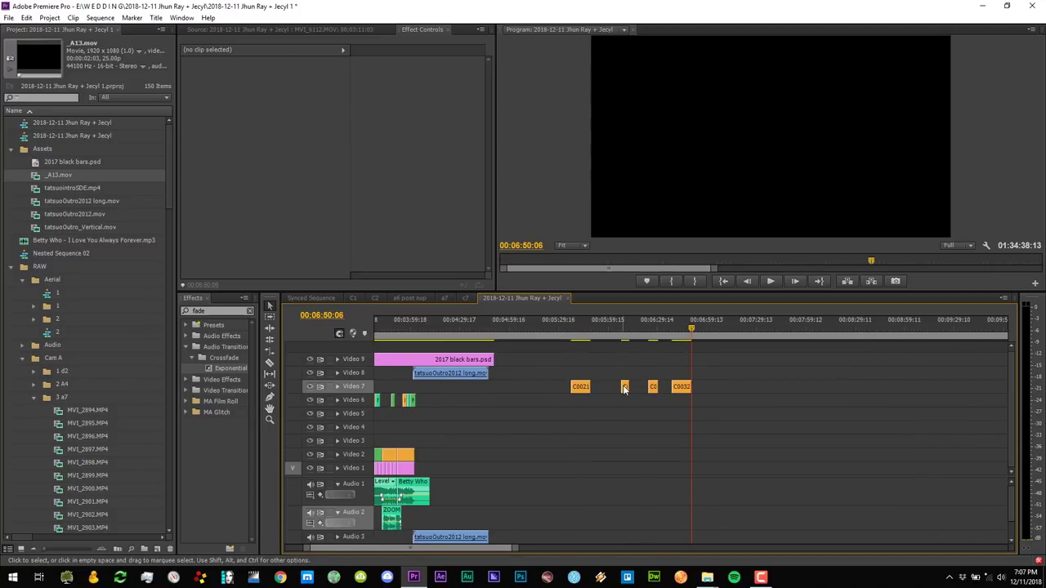
- Put C0028.MP4 in front of C0021.MP4, close the gaps between the pasted clips and cut all four
{"action": "left_click_drag", "start_coordinate": [625, 387], "coordinate": [623, 393]}
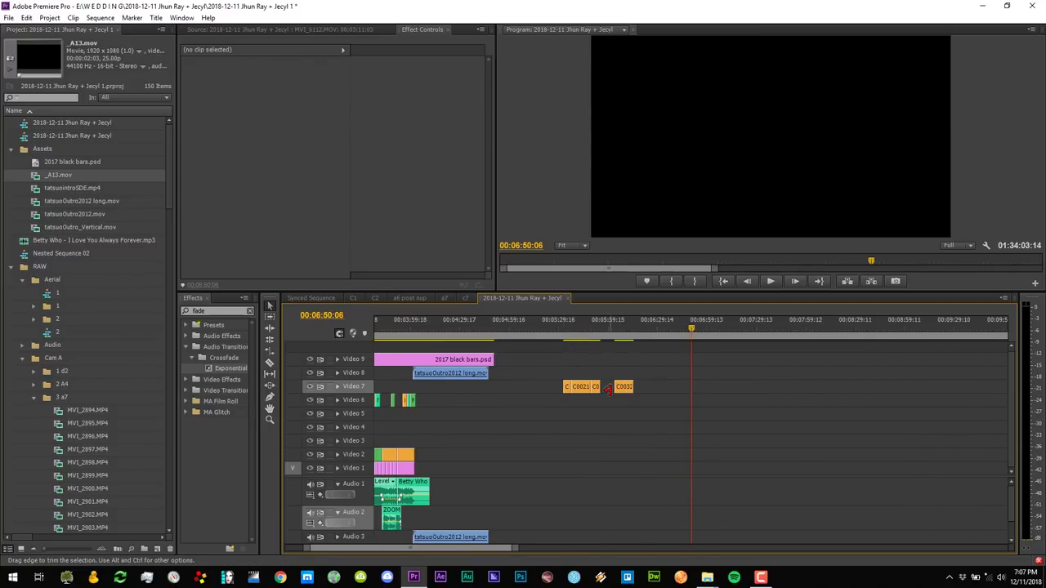
{"action": "left_click_drag", "start_coordinate": [590, 340], "coordinate": [638, 331]}
{"action": "key", "text": "minus"}
{"action": "left_click_drag", "start_coordinate": [597, 386], "coordinate": [599, 386]}
{"action": "key", "text": "Delete"}
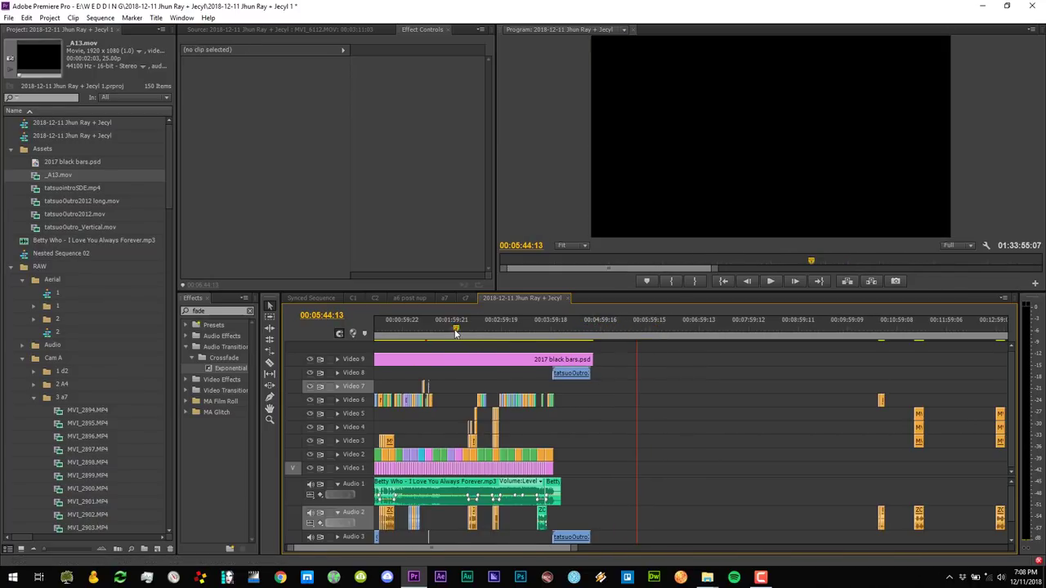
- Paste the four ring and invitation clips on Video 7 at 00:01:36:01, directly behind C0003.MP4
{"action": "left_click", "coordinate": [456, 331]}
{"action": "key", "text": "equal"}
{"action": "key", "text": "equal"}
{"action": "key", "text": "equal"}
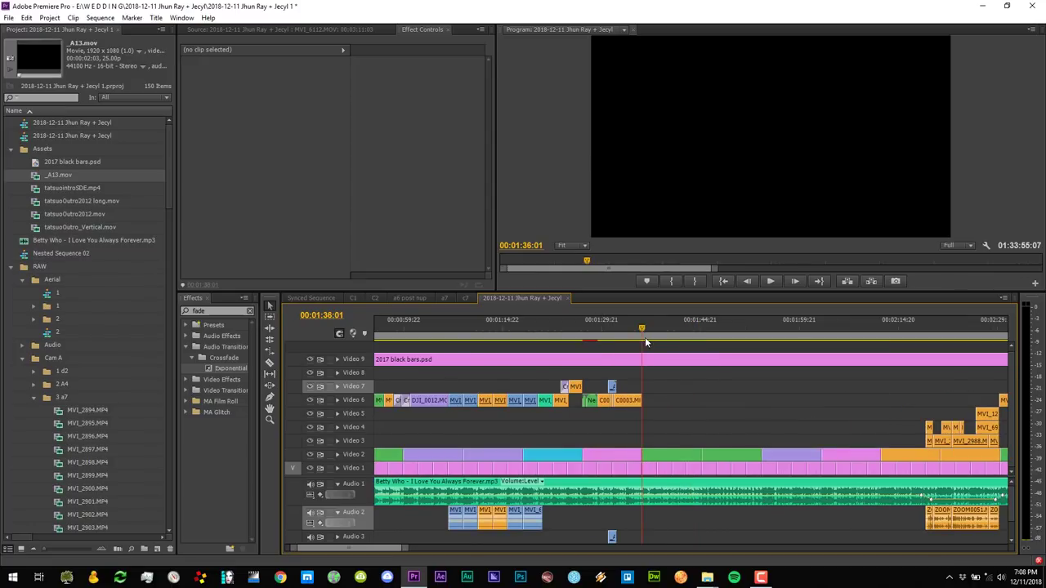
{"action": "key", "text": "ctrl+v"}
- Play the pasted shots and slide C0021.MP4 earlier over the end of C0028.MP4
{"action": "left_click", "coordinate": [633, 331]}
{"action": "key", "text": "space"}
{"action": "key", "text": "equal"}
{"action": "left_click", "coordinate": [729, 415]}
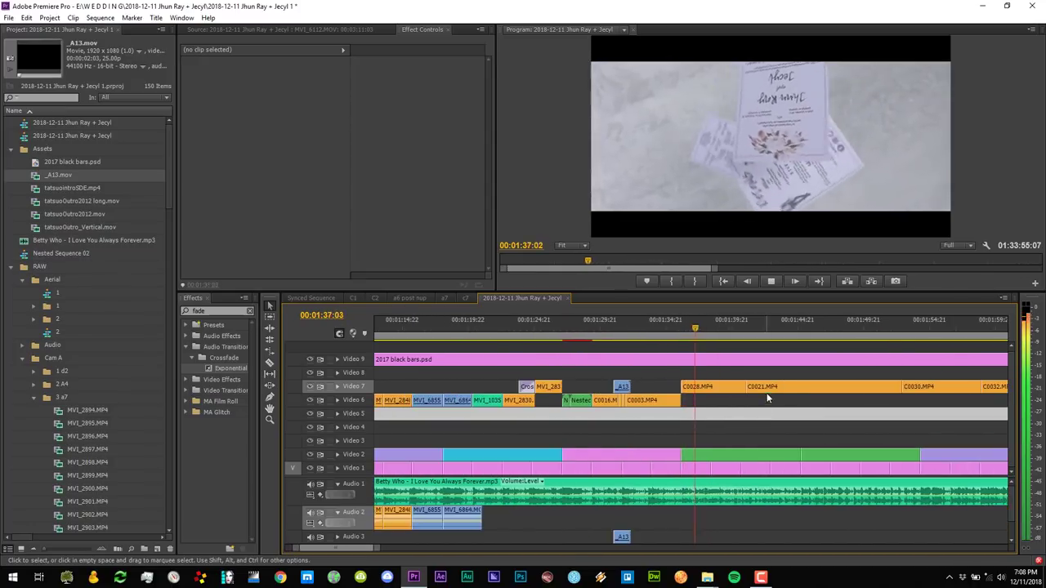
{"action": "left_click_drag", "start_coordinate": [793, 394], "coordinate": [766, 395]}
{"action": "key", "text": "space"}
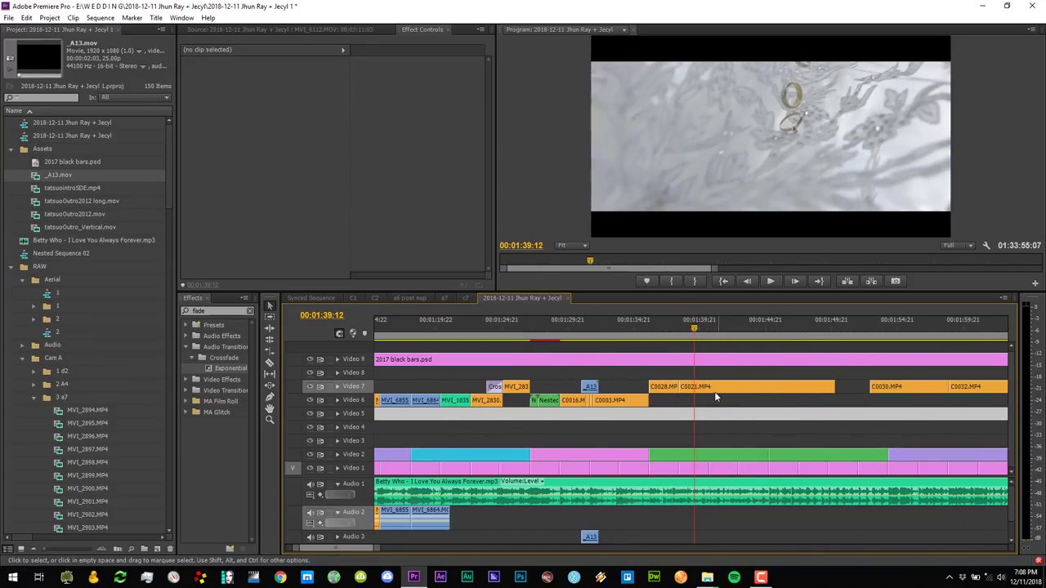
- Split C0021.MP4 at 00:01:39:12, slide its second part back over the opening and play the result
{"action": "left_click", "coordinate": [694, 387]}
{"action": "key", "text": "v"}
{"action": "left_click_drag", "start_coordinate": [734, 389], "coordinate": [719, 393]}
{"action": "left_click", "coordinate": [658, 324]}
{"action": "key", "text": "space"}
{"action": "left_click", "coordinate": [725, 414]}
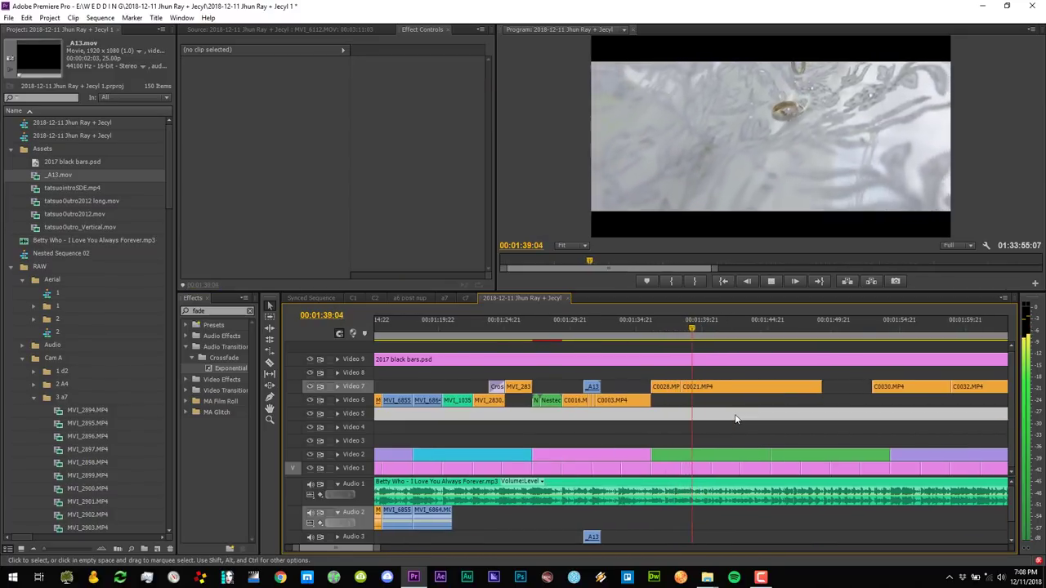
- Move C0030.MP4 earlier over the end of C0021.MP4, starting at about 00:01:43:03
{"action": "key", "text": "minus"}
{"action": "left_click_drag", "start_coordinate": [795, 394], "coordinate": [746, 404]}
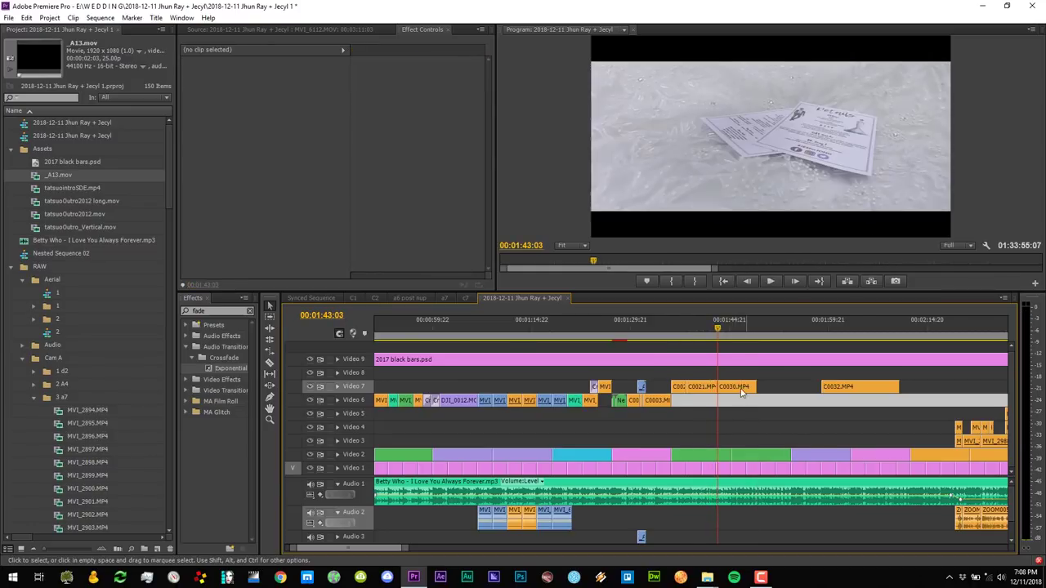
{"action": "key", "text": "equal"}
- Set the vertical position of C0021.MP4 to 643 to reframe the rings, and play it
{"action": "left_click", "coordinate": [659, 328]}
{"action": "left_click", "coordinate": [660, 388]}
{"action": "left_click", "coordinate": [226, 72]}
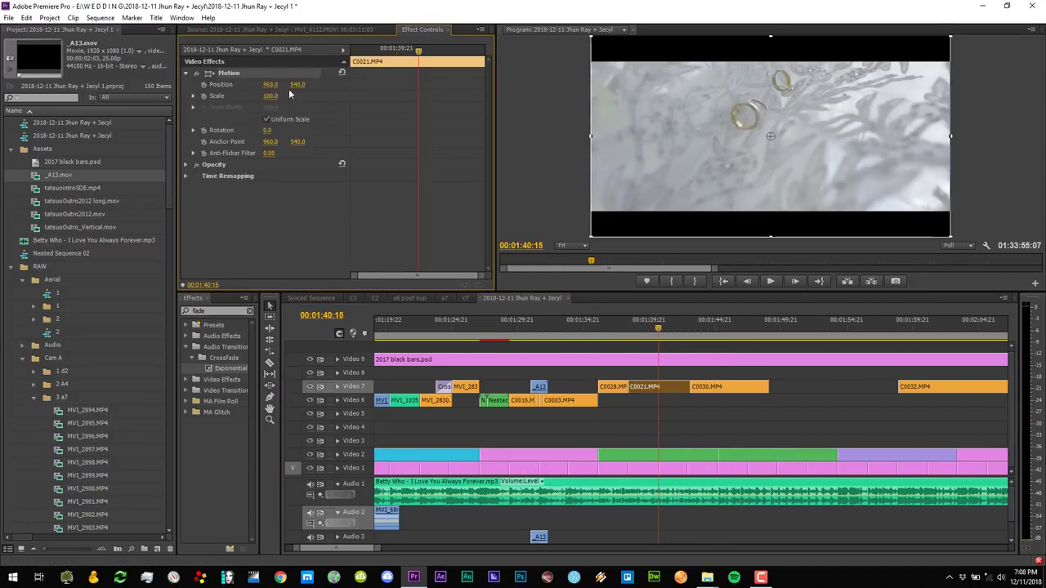
{"action": "left_click_drag", "start_coordinate": [298, 85], "coordinate": [354, 85]}
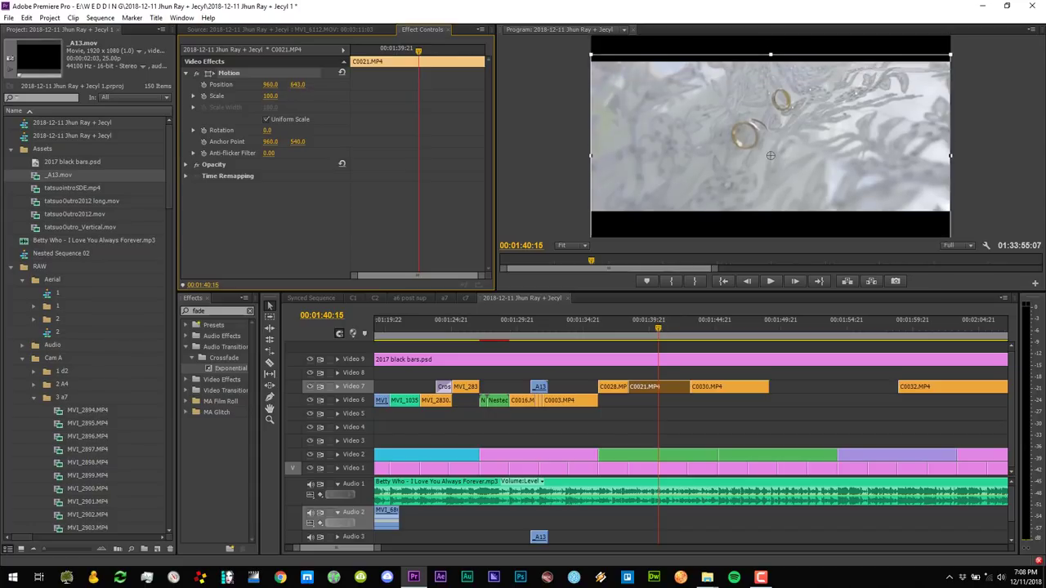
{"action": "left_click", "coordinate": [739, 416]}
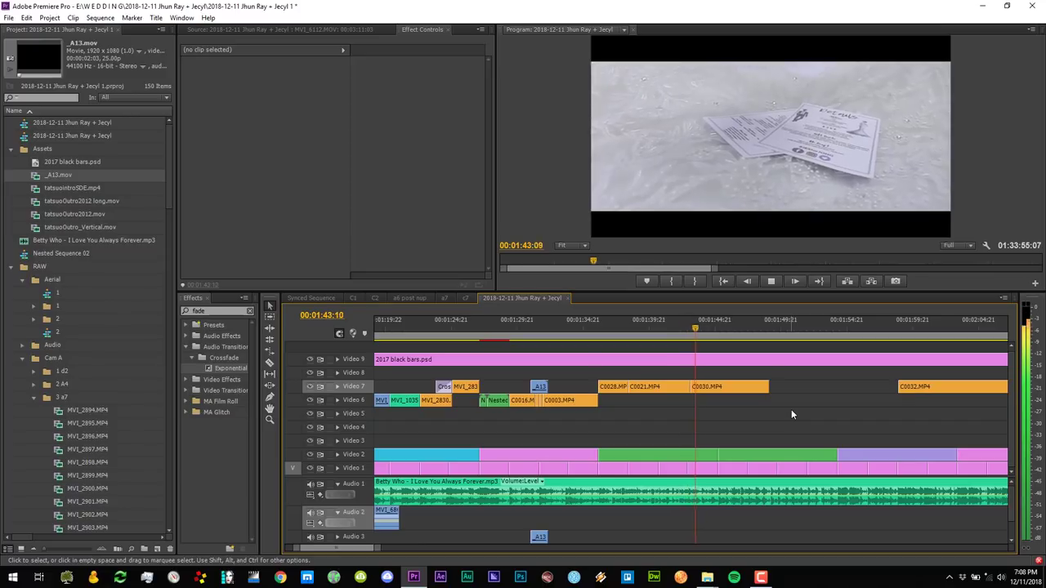
- Split off the opening of C0030.MP4, slide the remainder back against C0021.MP4 and play the transition
{"action": "left_click", "coordinate": [791, 411]}
{"action": "key", "text": "equal"}
{"action": "left_click_drag", "start_coordinate": [697, 320], "coordinate": [706, 321]}
{"action": "key", "text": "c"}
{"action": "left_click", "coordinate": [697, 386]}
{"action": "key", "text": "v"}
{"action": "left_click_drag", "start_coordinate": [708, 387], "coordinate": [684, 386]}
{"action": "left_click", "coordinate": [659, 321]}
{"action": "key", "text": "space"}
{"action": "left_click", "coordinate": [761, 429]}
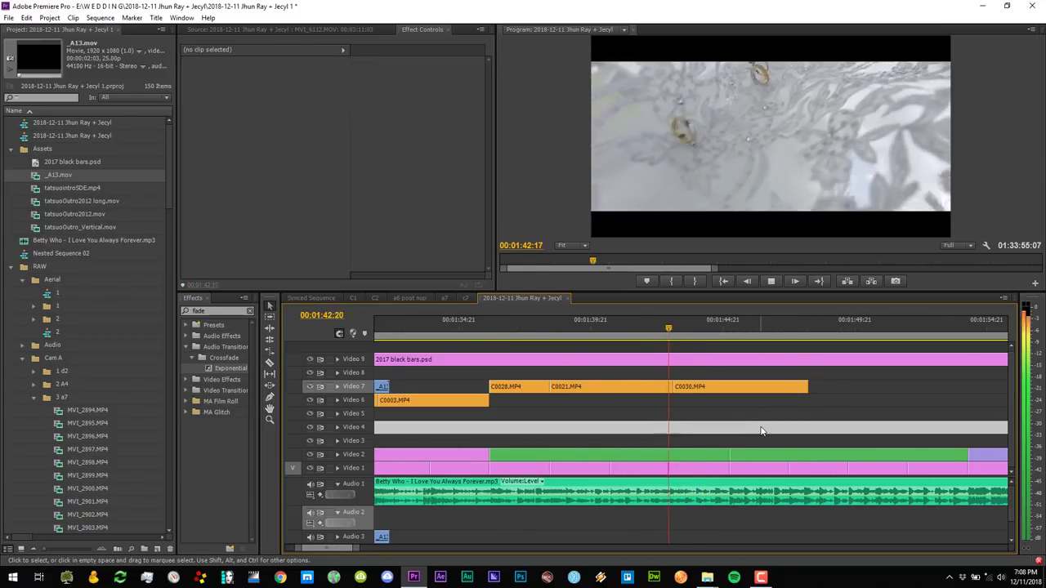
- Move C0032.MP4 earlier over the end of C0030.MP4 and play both clips
{"action": "key", "text": "minus"}
{"action": "left_click_drag", "start_coordinate": [929, 389], "coordinate": [743, 377]}
{"action": "left_click", "coordinate": [691, 340]}
{"action": "left_click", "coordinate": [781, 423]}
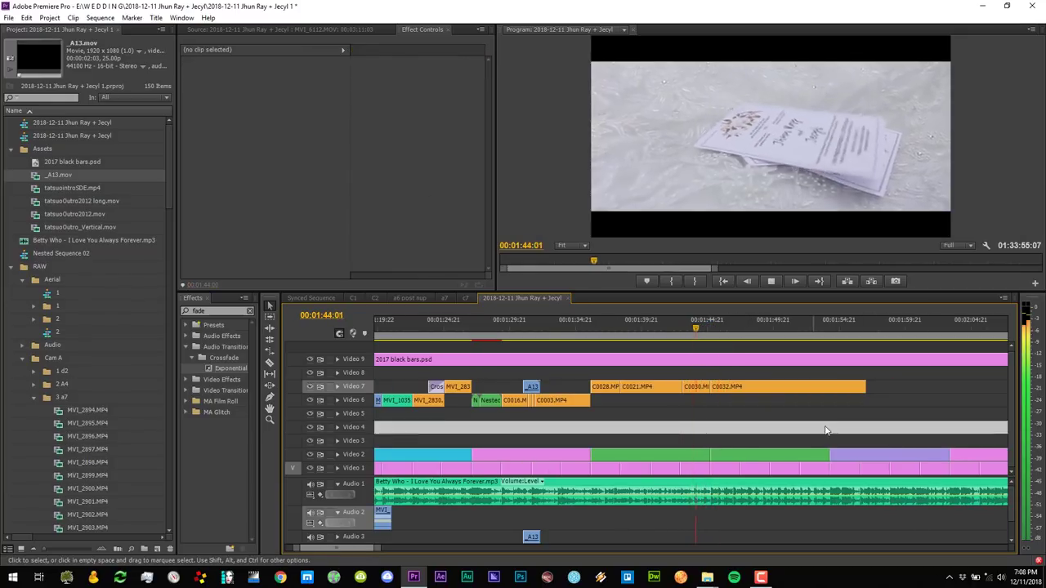
{"action": "left_click", "coordinate": [834, 426]}
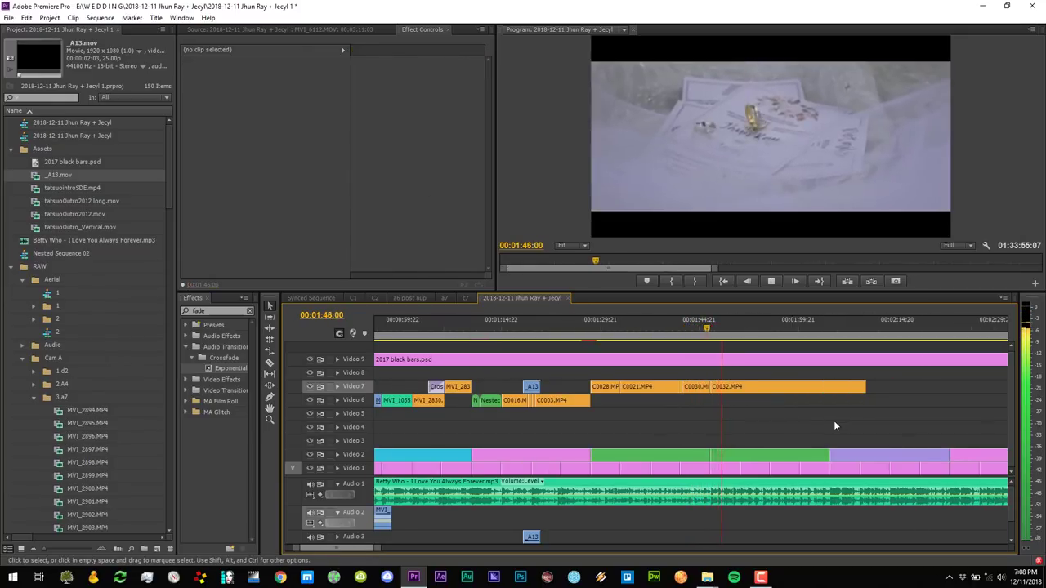
- Trim the opening of C0032.MP4, slide it back against C0030.MP4 and play the join
{"action": "scroll", "coordinate": [834, 421], "scroll_direction": "down", "scroll_amount": 1}
{"action": "key", "text": "space"}
{"action": "mouse_move", "coordinate": [692, 390]}
{"action": "left_mouse_down"}
{"action": "mouse_move", "coordinate": [723, 389]}
{"action": "mouse_move", "coordinate": [683, 388]}
{"action": "left_mouse_up"}
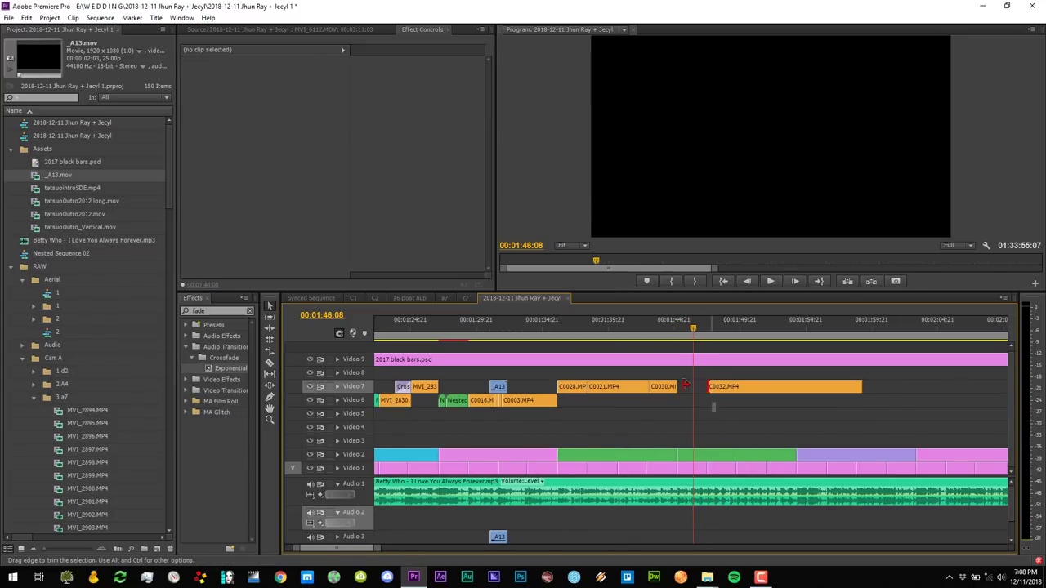
{"action": "left_click", "coordinate": [662, 338]}
{"action": "left_click", "coordinate": [695, 333]}
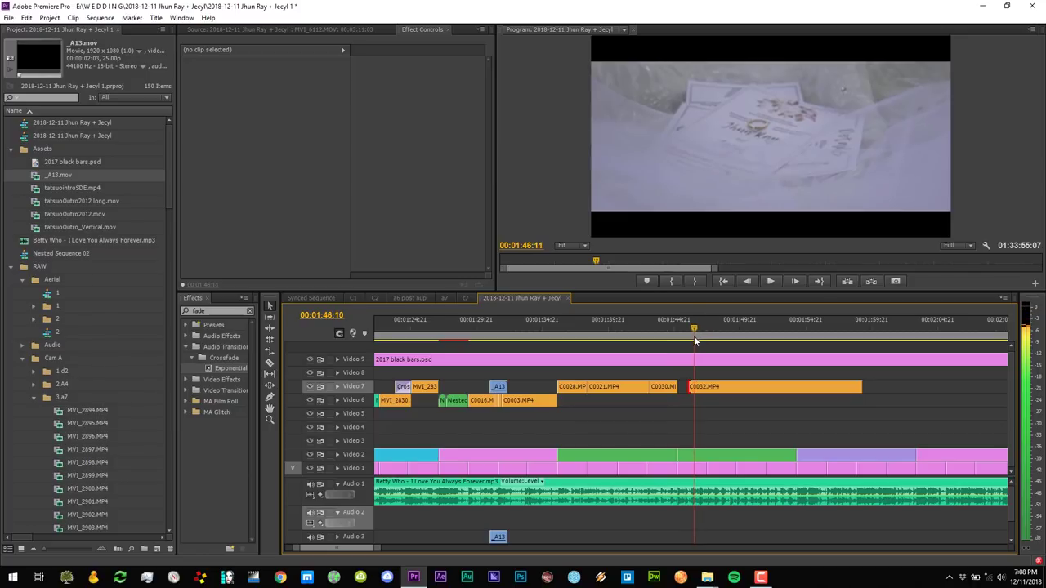
{"action": "key", "text": "c"}
{"action": "left_click_drag", "start_coordinate": [710, 388], "coordinate": [695, 387]}
{"action": "left_click_drag", "start_coordinate": [686, 333], "coordinate": [665, 332]}
{"action": "key", "text": "space"}
{"action": "key", "text": "minus"}
{"action": "left_click", "coordinate": [784, 401]}
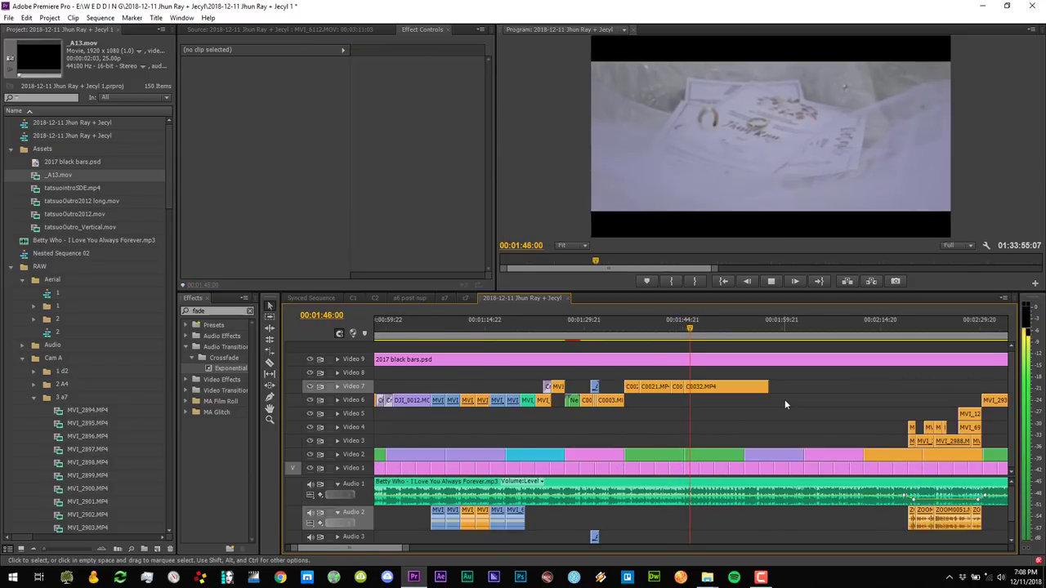
- Split C0032.MP4, slide its closing part earlier to shorten the shot and play the cut
{"action": "key", "text": "equal"}
{"action": "key", "text": "equal"}
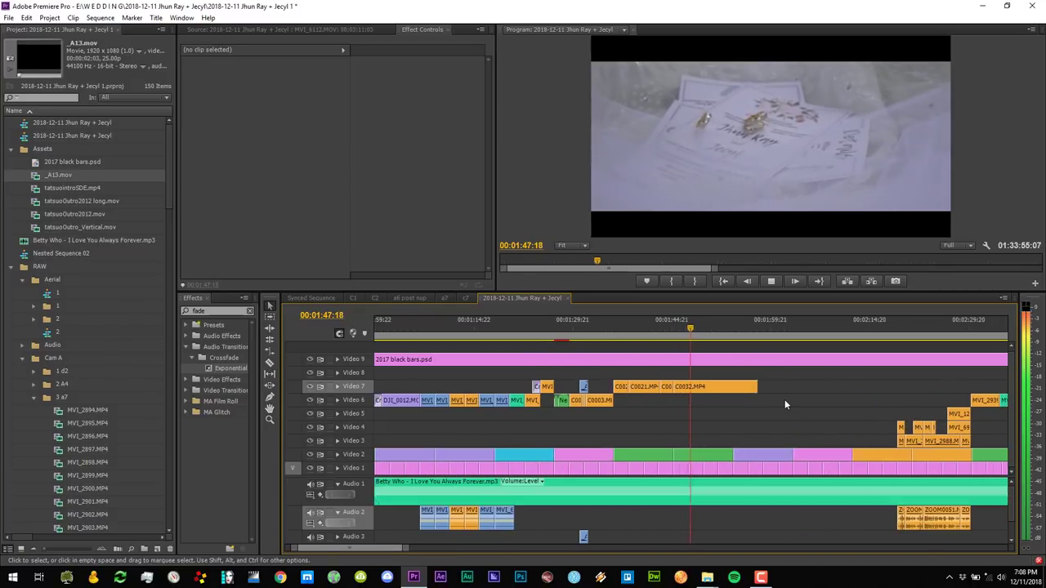
{"action": "key", "text": "equal"}
{"action": "key", "text": "space"}
{"action": "key", "text": "c"}
{"action": "left_click_drag", "start_coordinate": [704, 340], "coordinate": [809, 339]}
{"action": "key", "text": "c"}
{"action": "left_click_drag", "start_coordinate": [809, 384], "coordinate": [720, 387]}
{"action": "key", "text": "v"}
{"action": "left_click_drag", "start_coordinate": [856, 392], "coordinate": [767, 392]}
{"action": "left_click_drag", "start_coordinate": [763, 340], "coordinate": [696, 339]}
{"action": "key", "text": "space"}
{"action": "left_click", "coordinate": [775, 419]}
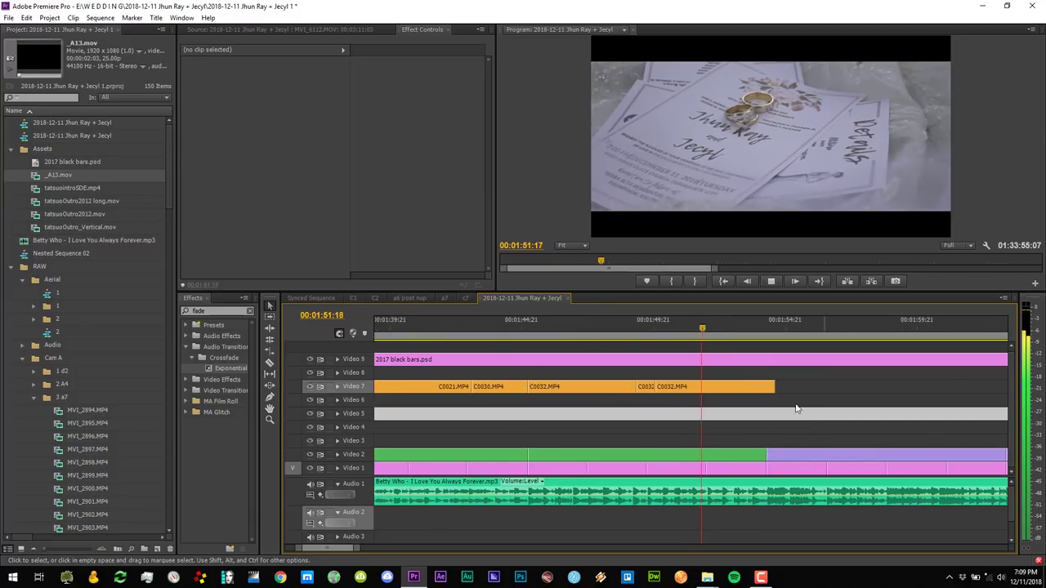
- Lower the ring and invitation clips from Video 7 to Video 6 and save the project
{"action": "key", "text": "minus"}
{"action": "key", "text": "minus"}
{"action": "key", "text": "minus"}
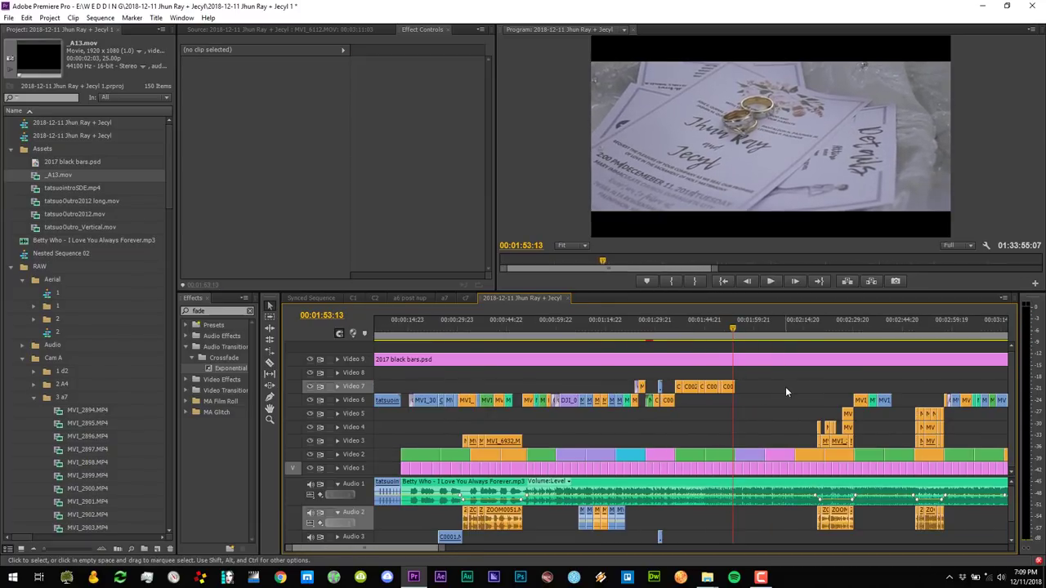
{"action": "key", "text": "ctrl+s"}
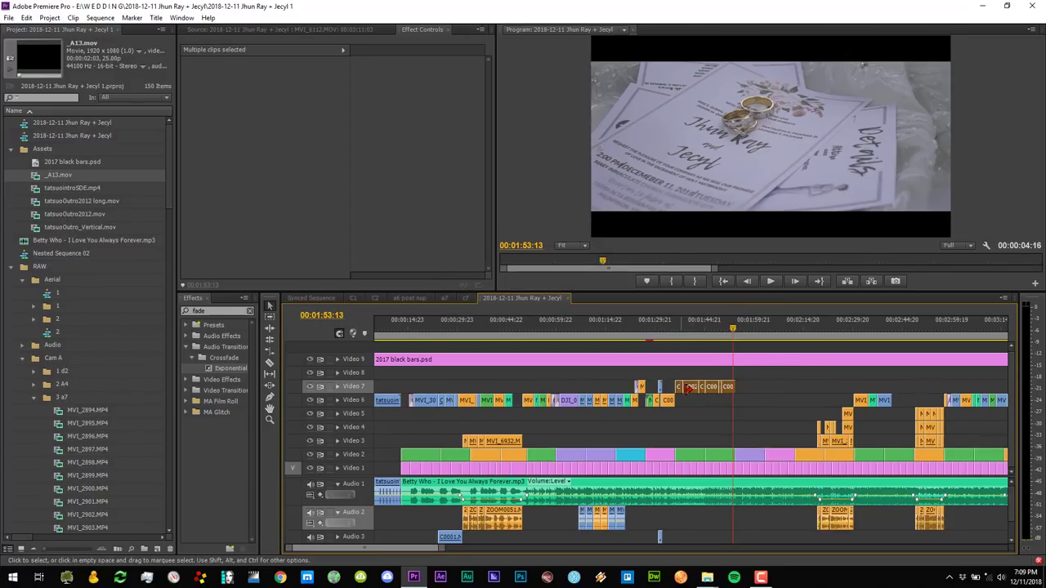
{"action": "left_click_drag", "start_coordinate": [688, 389], "coordinate": [691, 401]}
{"action": "key", "text": "minus"}
{"action": "key", "text": "ctrl+s"}
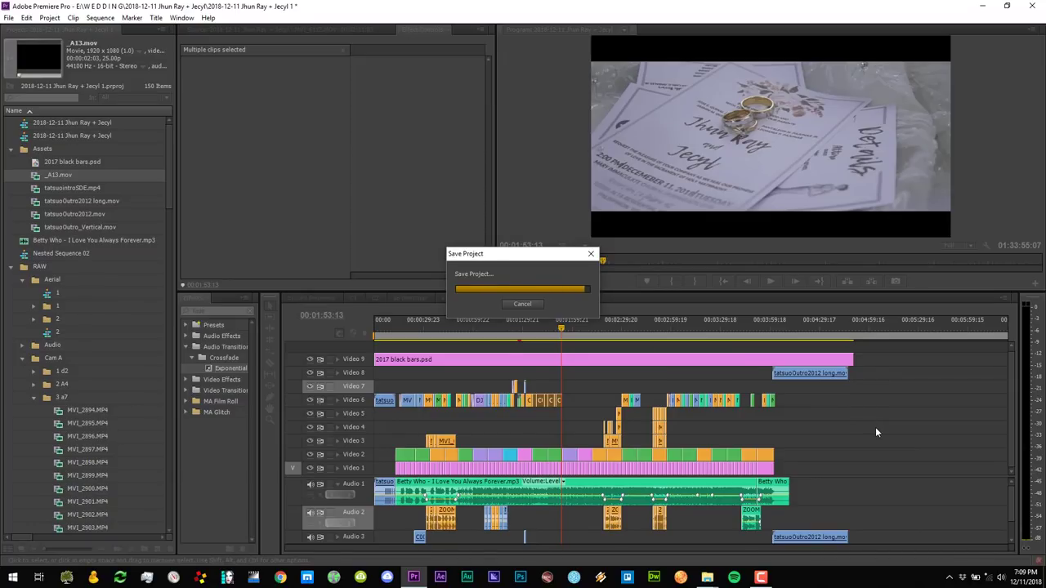
- Look over the raw ceremony sections around Paso bride and Couple for further shots
{"action": "left_click", "coordinate": [876, 428]}
{"action": "key", "text": "backslash"}
{"action": "left_click", "coordinate": [853, 335]}
{"action": "key", "text": "equal"}
{"action": "key", "text": "equal"}
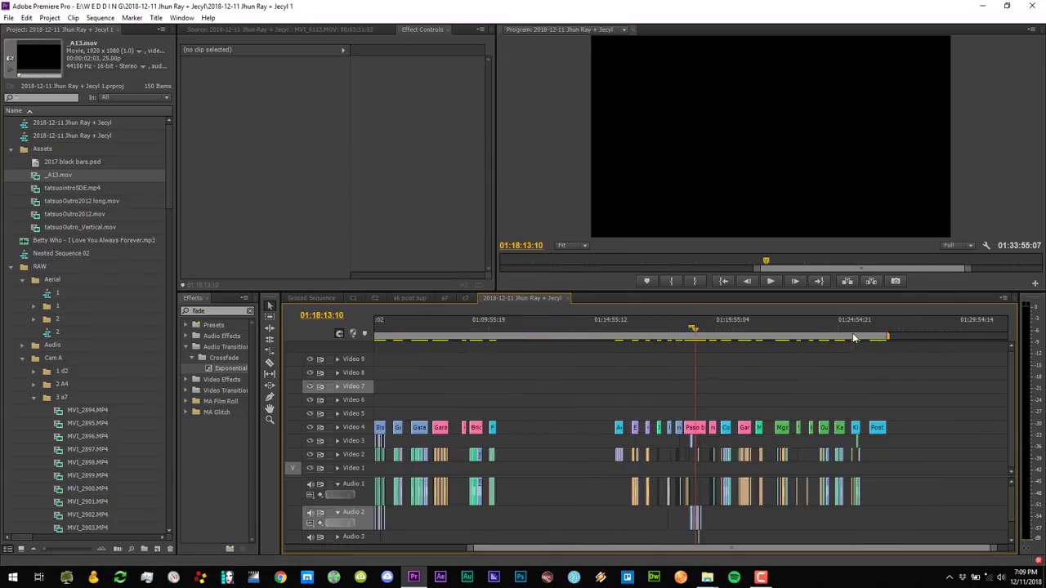
{"action": "key", "text": "equal"}
{"action": "left_click", "coordinate": [685, 329]}
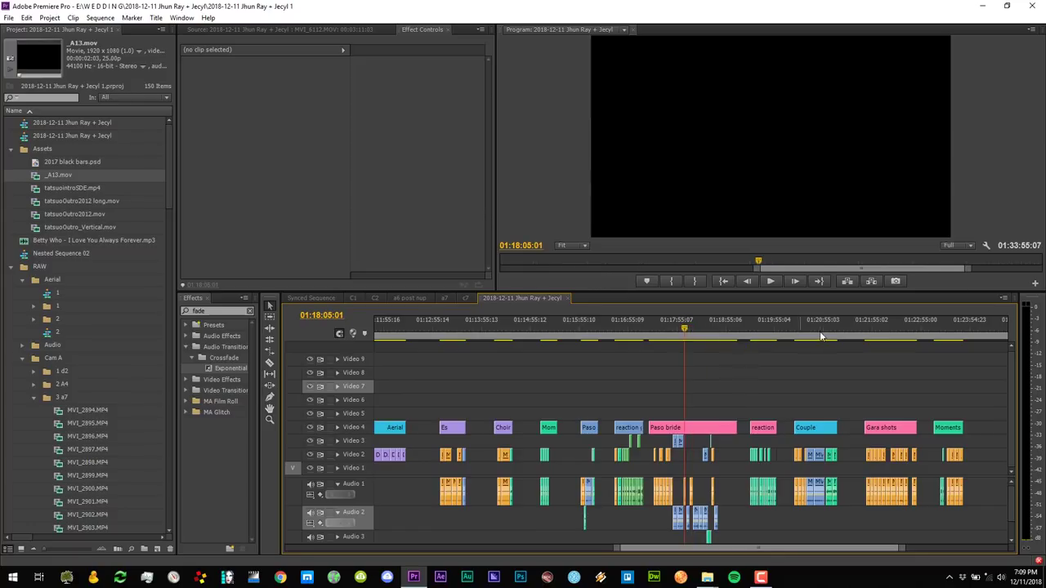
{"action": "left_click", "coordinate": [821, 337]}
- In the raw Bis groom section, lower the two Video 3 clips behind MVI_1095.MP4 to Video 2
{"action": "key", "text": "backslash"}
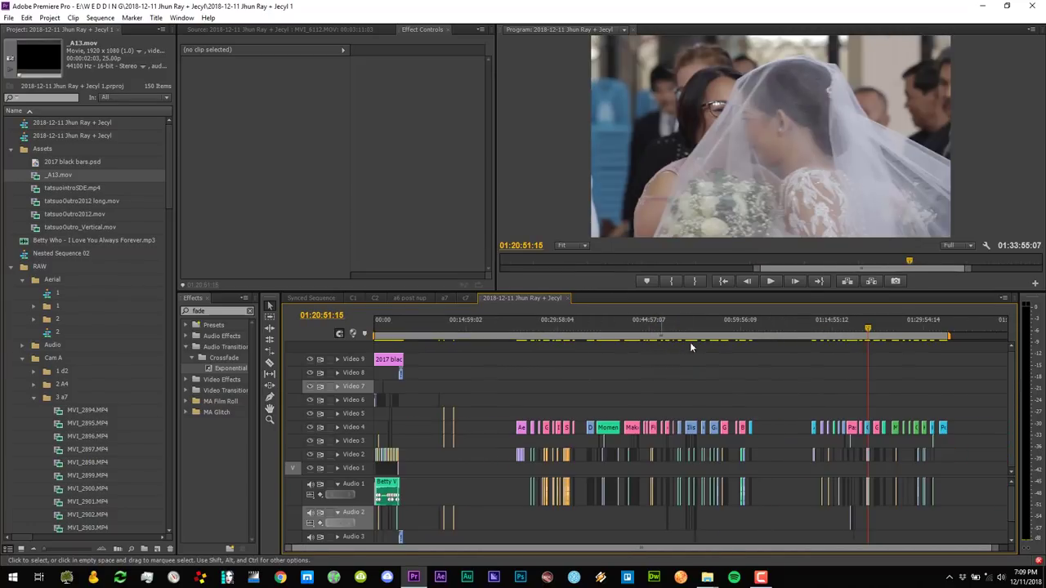
{"action": "left_click", "coordinate": [690, 335]}
{"action": "key", "text": "equal"}
{"action": "key", "text": "equal"}
{"action": "key", "text": "equal"}
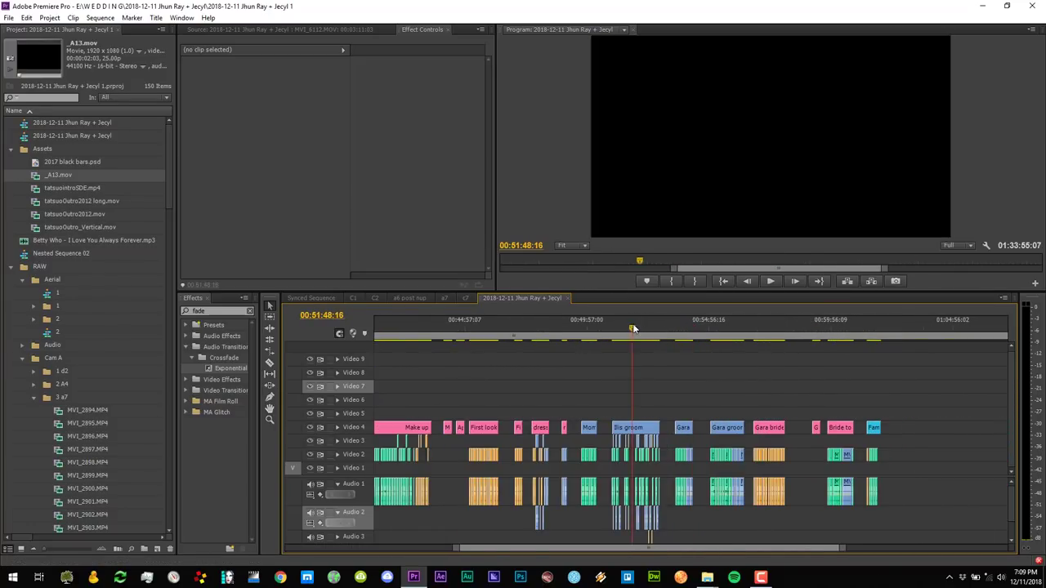
{"action": "key", "text": "equal"}
{"action": "key", "text": "equal"}
{"action": "key", "text": "equal"}
{"action": "key", "text": "equal"}
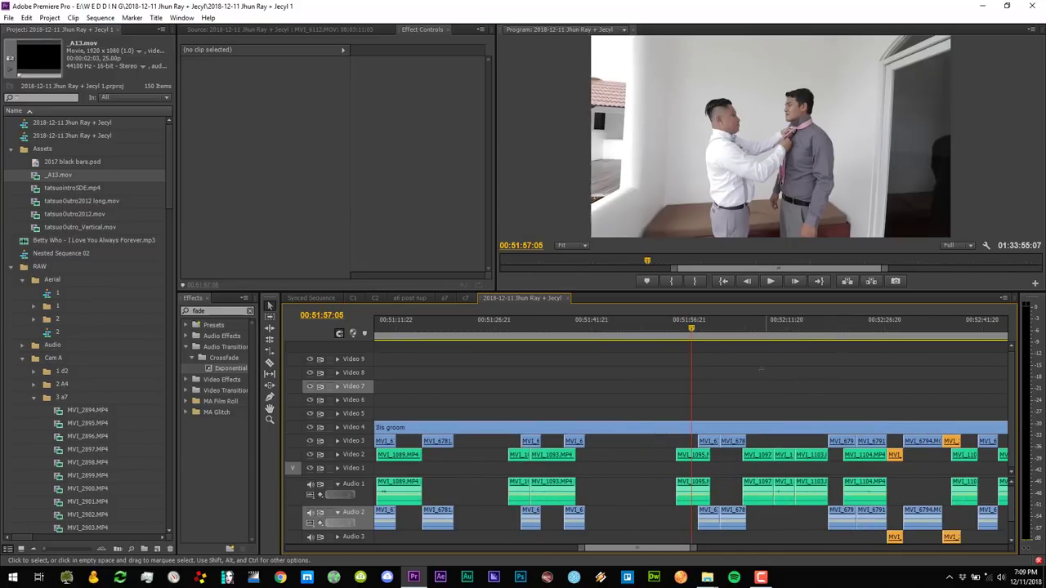
{"action": "left_click_drag", "start_coordinate": [689, 330], "coordinate": [765, 328]}
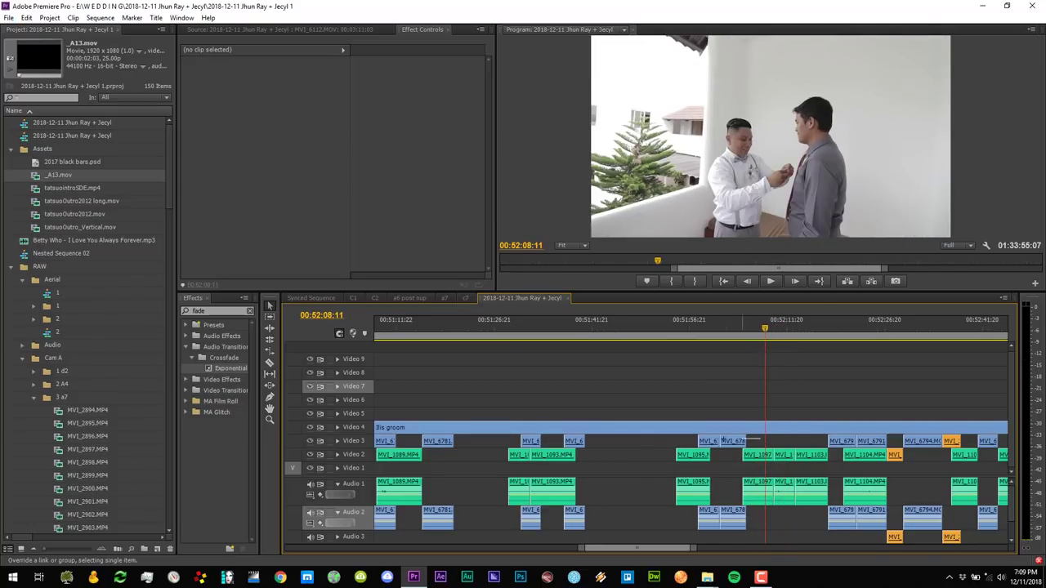
{"action": "left_click_drag", "start_coordinate": [724, 443], "coordinate": [723, 456]}
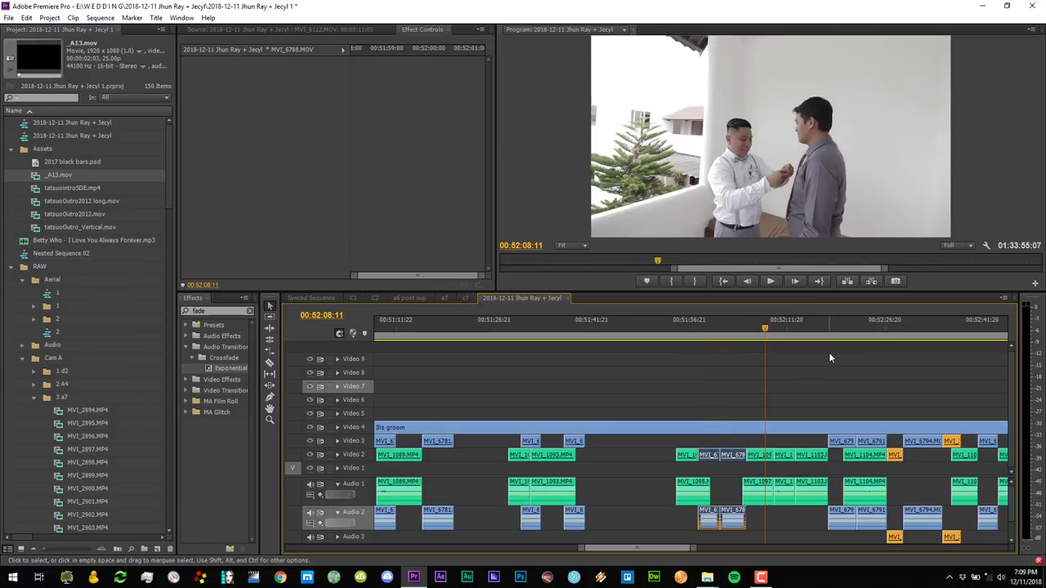
- Raise the four adjoining clips starting with MVI_1095.MP4, as well as MVI_2855.MP4, to Video 5
{"action": "left_click_drag", "start_coordinate": [828, 337], "coordinate": [853, 337]}
{"action": "left_click_drag", "start_coordinate": [740, 457], "coordinate": [768, 416]}
{"action": "left_click", "coordinate": [896, 338]}
{"action": "key", "text": "space"}
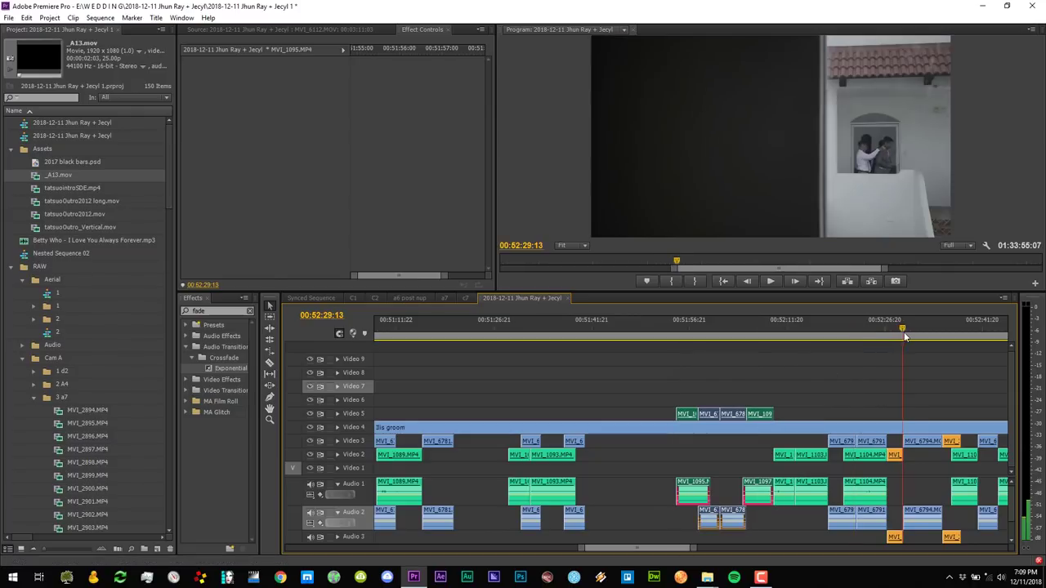
{"action": "left_click", "coordinate": [896, 339]}
{"action": "left_click_drag", "start_coordinate": [895, 460], "coordinate": [896, 415]}
- Raise the last Video 2 clip of the Bis groom section to Video 5
{"action": "left_click_drag", "start_coordinate": [897, 331], "coordinate": [981, 337]}
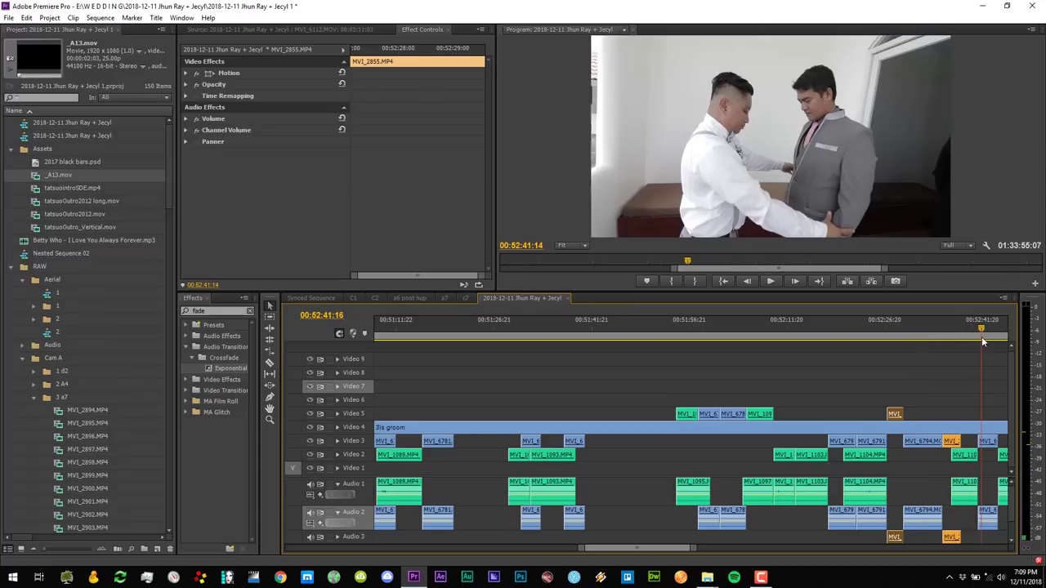
{"action": "left_click_drag", "start_coordinate": [737, 339], "coordinate": [784, 334]}
{"action": "left_click_drag", "start_coordinate": [779, 460], "coordinate": [781, 419]}
- Copy the raised Bis groom clips from Video 5 and paste them onto Video 7 past the end of the highlight edit
{"action": "key", "text": "minus"}
{"action": "key", "text": "minus"}
{"action": "left_click_drag", "start_coordinate": [764, 381], "coordinate": [595, 421]}
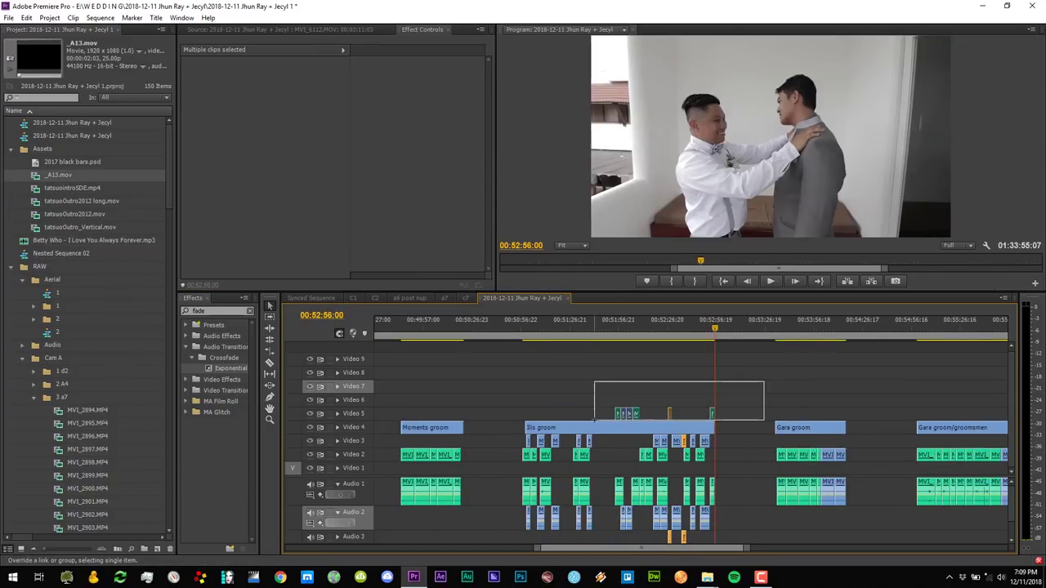
{"action": "key", "text": "Home"}
{"action": "key", "text": "minus"}
{"action": "key", "text": "ctrl+shift+v"}
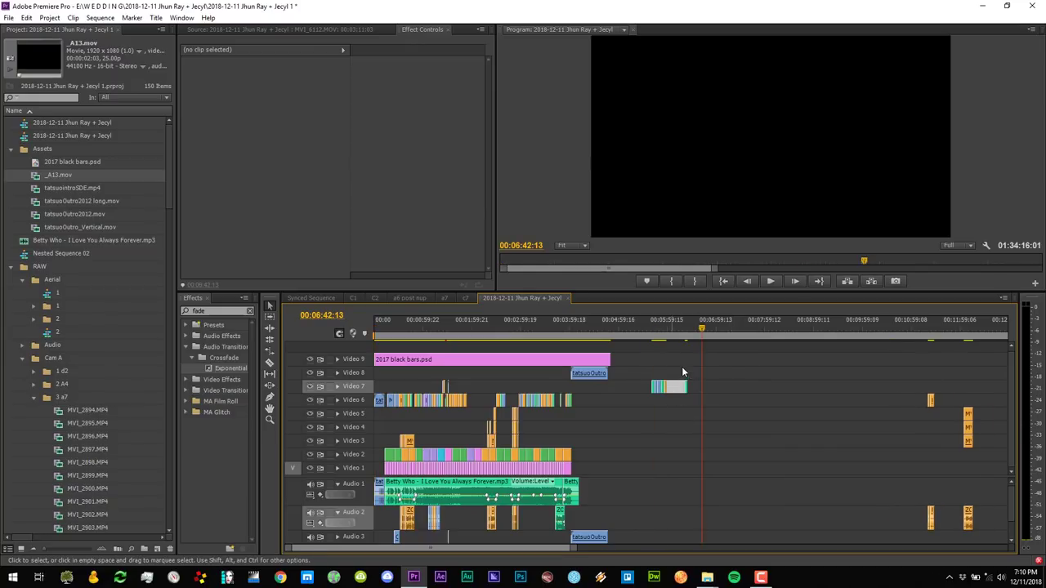
- Move the pasted groom clips along Video 7 to start where the last C0032.MP4 clip ends, and play them
{"action": "left_click", "coordinate": [472, 324]}
{"action": "key", "text": "equal"}
{"action": "key", "text": "equal"}
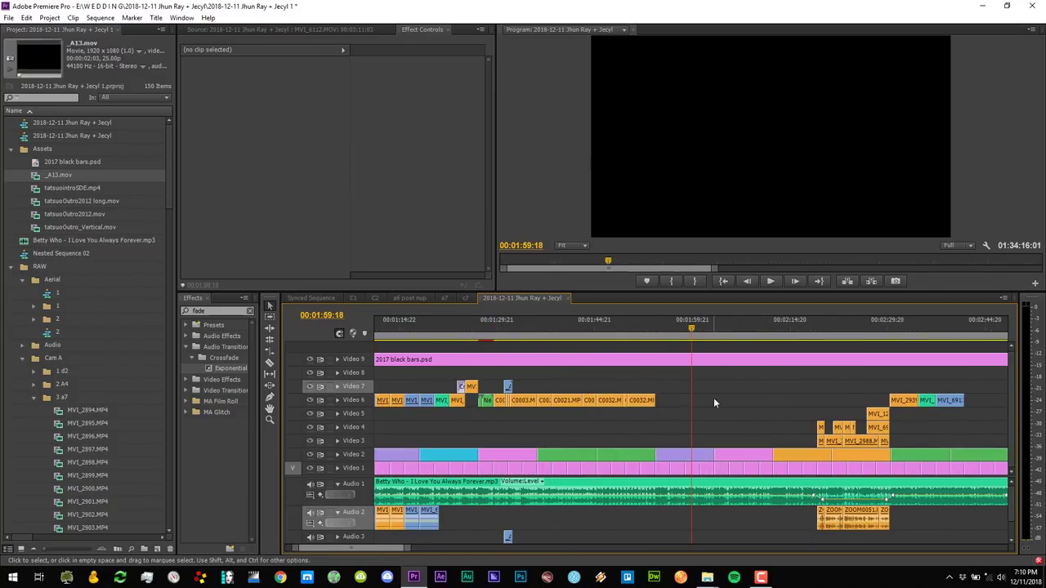
{"action": "left_click_drag", "start_coordinate": [654, 332], "coordinate": [649, 326]}
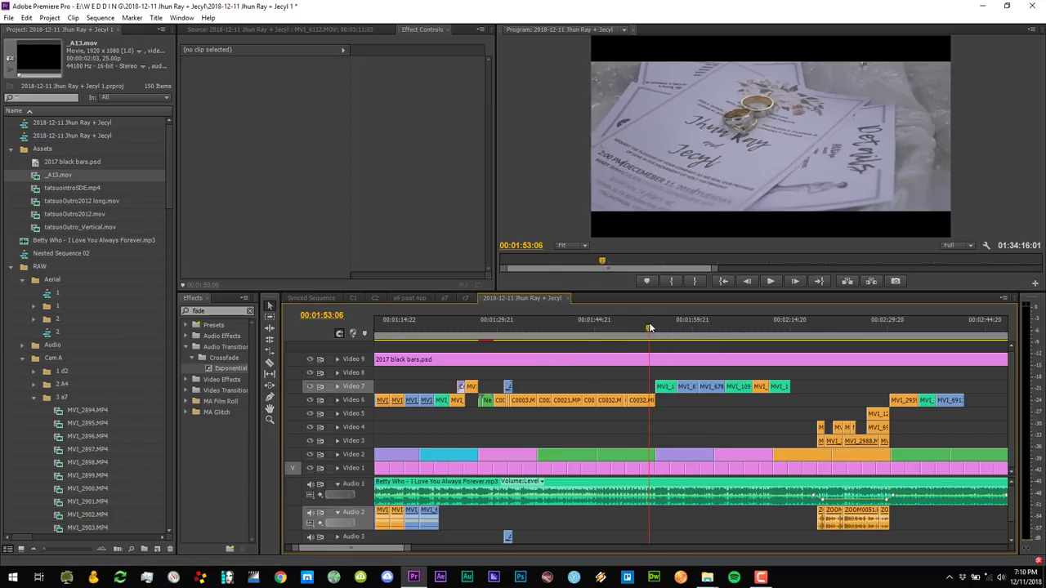
{"action": "left_click", "coordinate": [724, 415]}
{"action": "key", "text": "equal"}
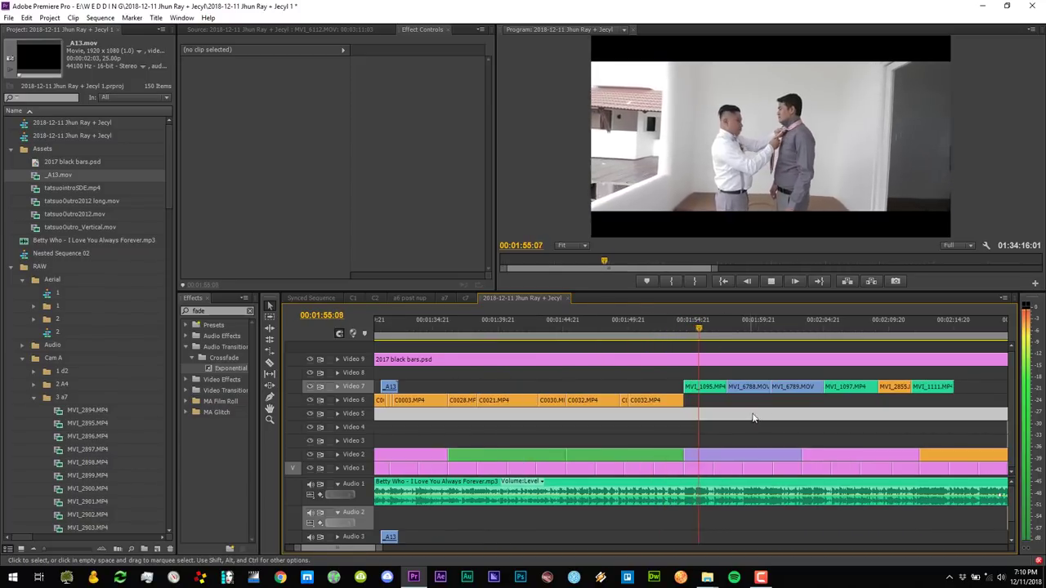
- Slide MVI_6788.MOV and MVI_6789.MOV earlier on Video 7 so each cuts the preceding clip short to the music
{"action": "left_click_drag", "start_coordinate": [750, 389], "coordinate": [737, 389]}
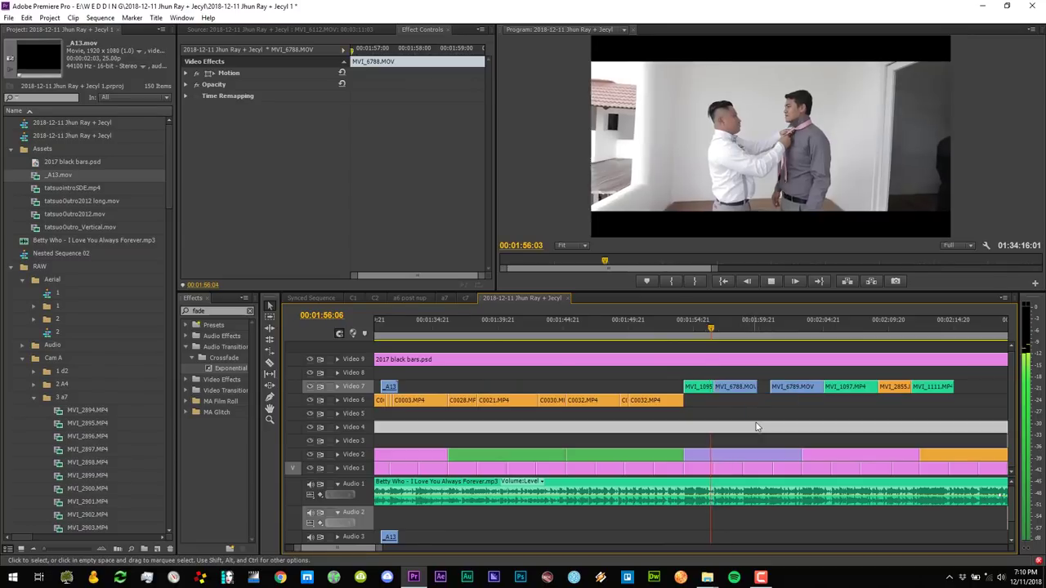
{"action": "left_click_drag", "start_coordinate": [809, 388], "coordinate": [766, 414]}
{"action": "left_click_drag", "start_coordinate": [742, 340], "coordinate": [722, 336]}
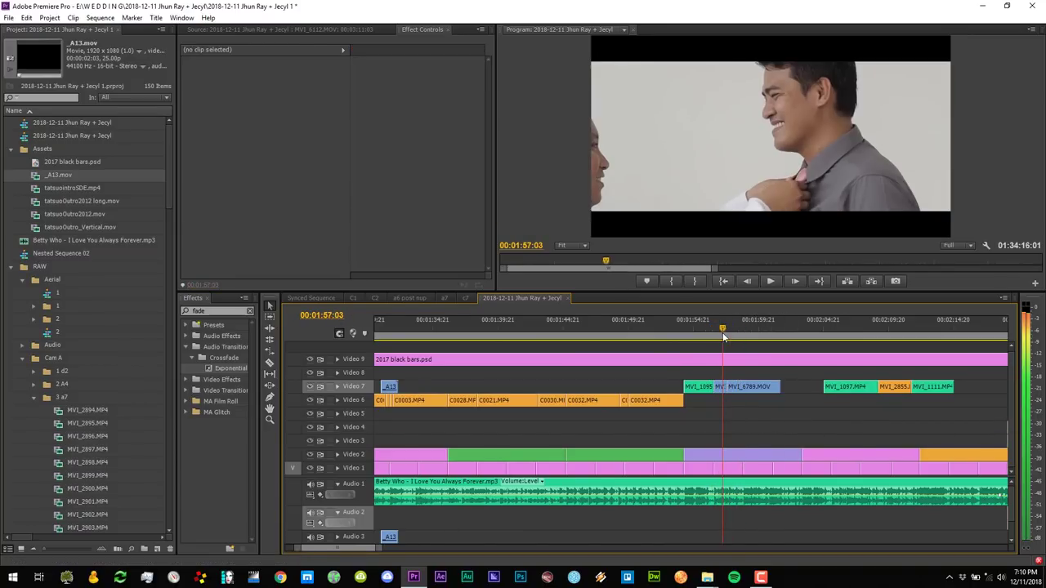
- Move MVI_1097.MP4 over MVI_6789.MOV on Video 7, and place MVI_2855.MP4 over the end of MVI_1097.MP4
{"action": "left_click_drag", "start_coordinate": [850, 387], "coordinate": [753, 395]}
{"action": "key", "text": "space"}
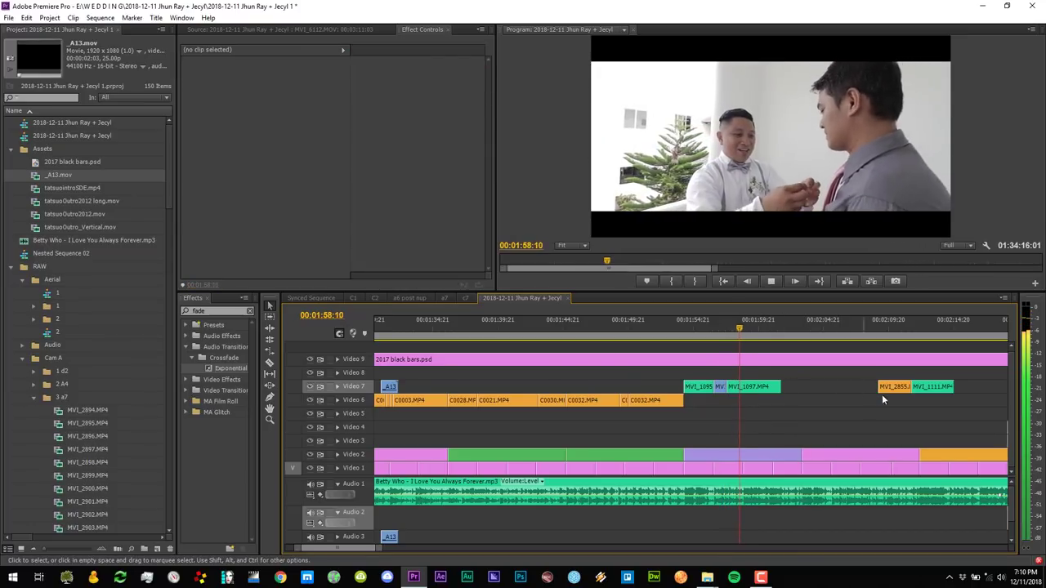
{"action": "left_click_drag", "start_coordinate": [895, 387], "coordinate": [764, 392]}
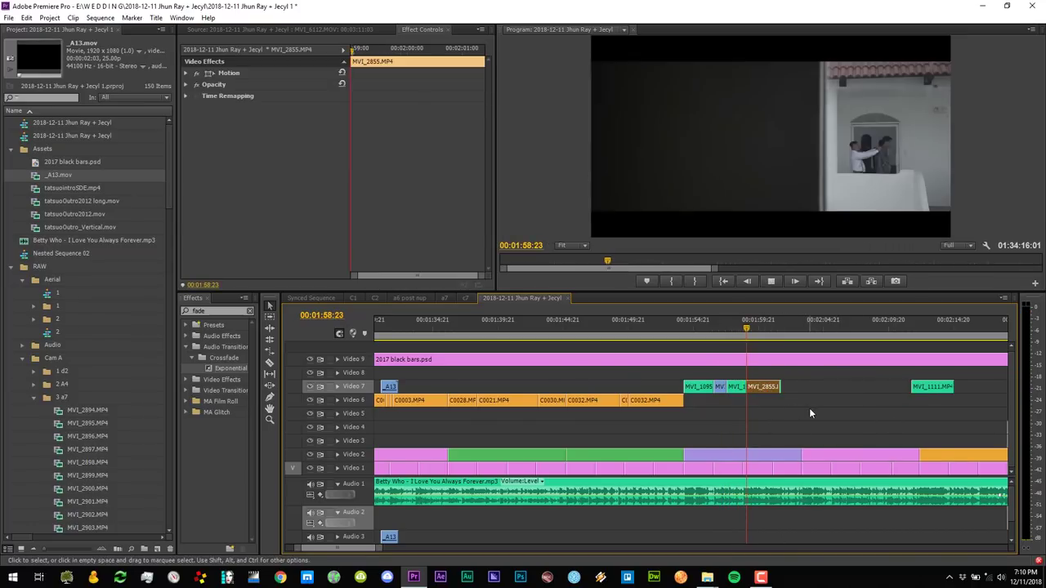
- Raise MVI_1097.MP4 to Video 8, readjust its length above MVI_2855.MP4, and play the result
{"action": "left_click", "coordinate": [810, 413]}
{"action": "key", "text": "space"}
{"action": "key", "text": "equal"}
{"action": "left_click_drag", "start_coordinate": [665, 388], "coordinate": [667, 374]}
{"action": "mouse_move", "coordinate": [683, 373]}
{"action": "left_mouse_down"}
{"action": "mouse_move", "coordinate": [744, 375]}
{"action": "mouse_move", "coordinate": [666, 373]}
{"action": "left_mouse_up"}
{"action": "key", "text": "c"}
{"action": "left_click", "coordinate": [635, 321]}
{"action": "left_click", "coordinate": [689, 412]}
{"action": "key", "text": "space"}
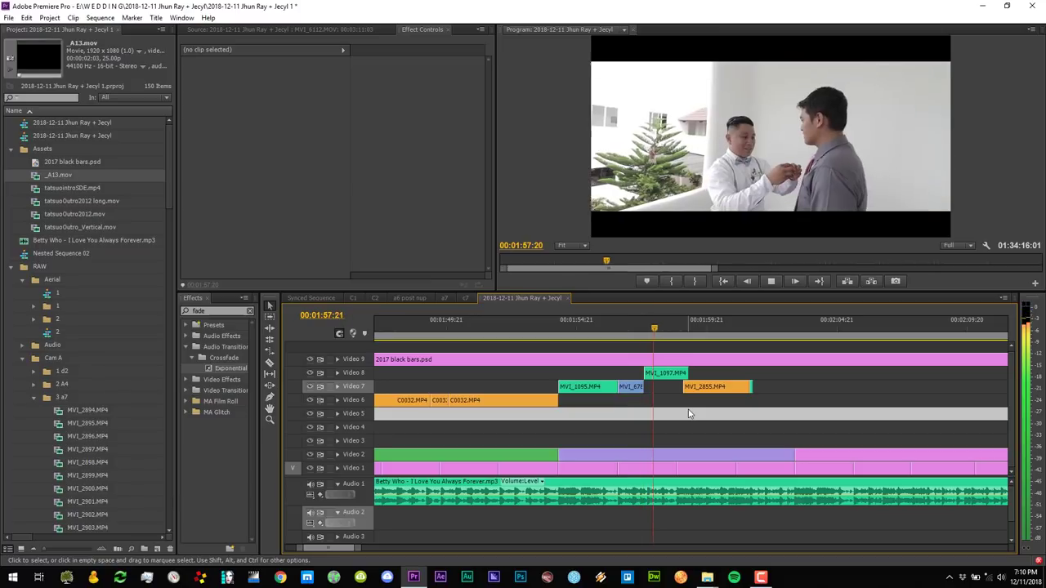
- End MVI_1097.MP4 at 00:01:58:18, return it to Video 7 with MVI_2855.MP4 directly behind it, and save the project
{"action": "key", "text": "space"}
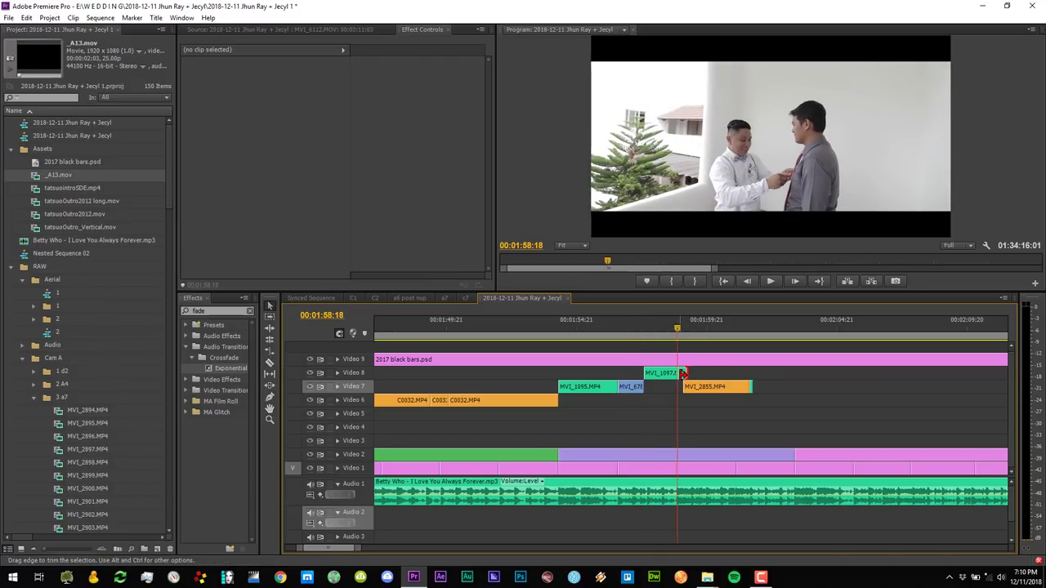
{"action": "key", "text": "="}
{"action": "left_click", "coordinate": [701, 375]}
{"action": "key", "text": "Delete"}
{"action": "left_click_drag", "start_coordinate": [678, 375], "coordinate": [720, 396]}
{"action": "key", "text": "ctrl+s"}
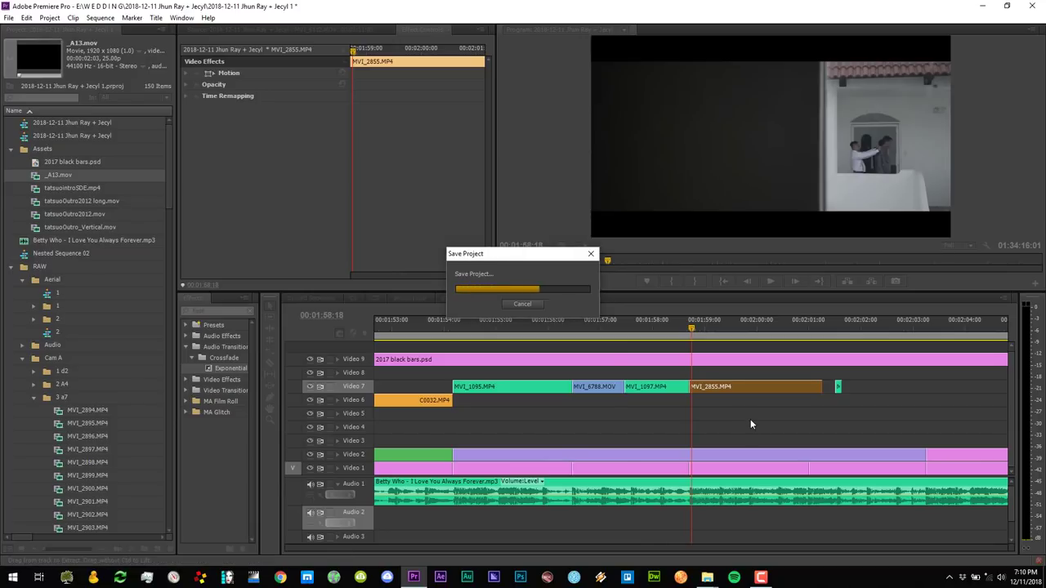
- Move MVI_1111.MP4 earlier on Video 7 against MVI_2855.MP4, overwriting the leftover clip piece, and play the join
{"action": "key", "text": "space"}
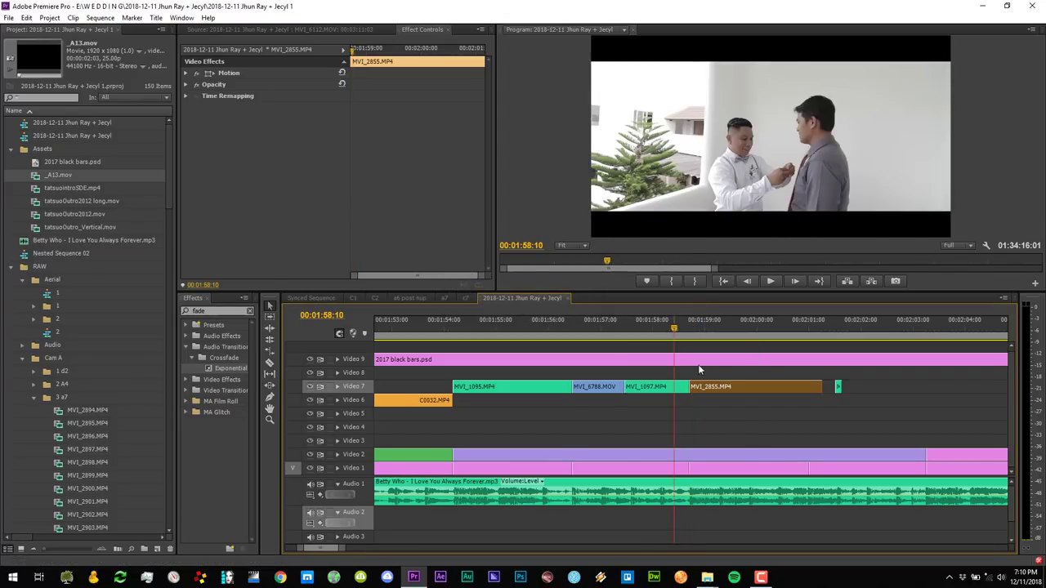
{"action": "left_click", "coordinate": [766, 418]}
{"action": "key", "text": "minus"}
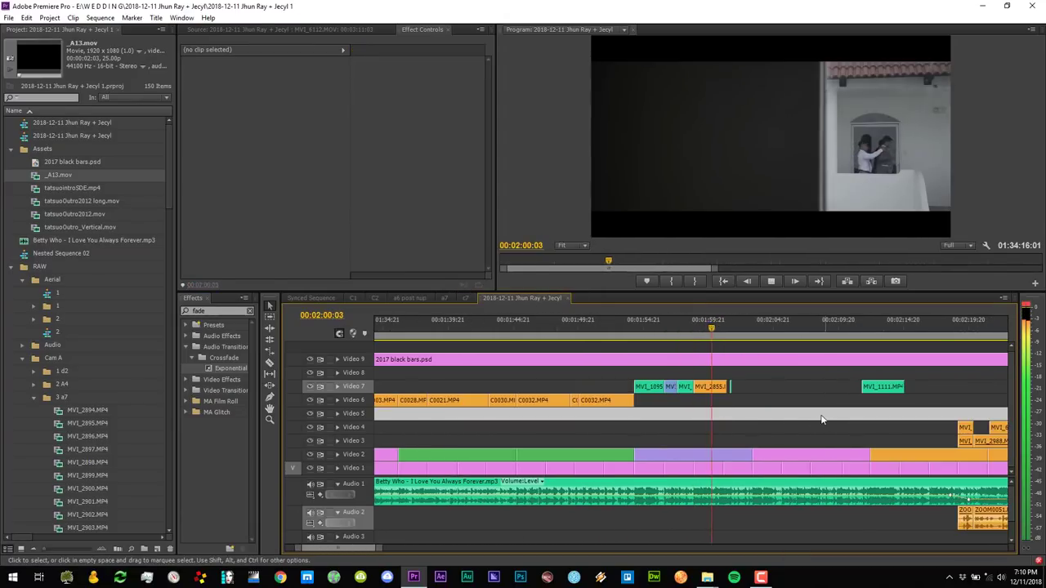
{"action": "left_click", "coordinate": [873, 398]}
{"action": "key", "text": "space"}
{"action": "left_click_drag", "start_coordinate": [883, 389], "coordinate": [746, 388]}
{"action": "key", "text": "space"}
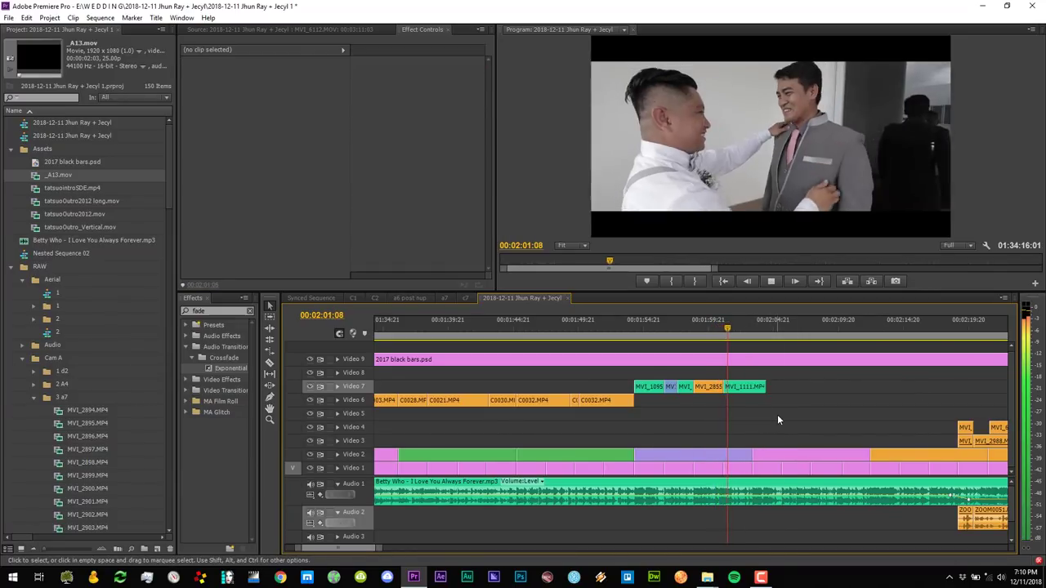
- Cut MVI_1111.MP4 at the music section change, remove its remainder, lower the groom clips to Video 6, and save
{"action": "key", "text": "minus"}
{"action": "key", "text": "equal"}
{"action": "key", "text": "space"}
{"action": "key", "text": "c"}
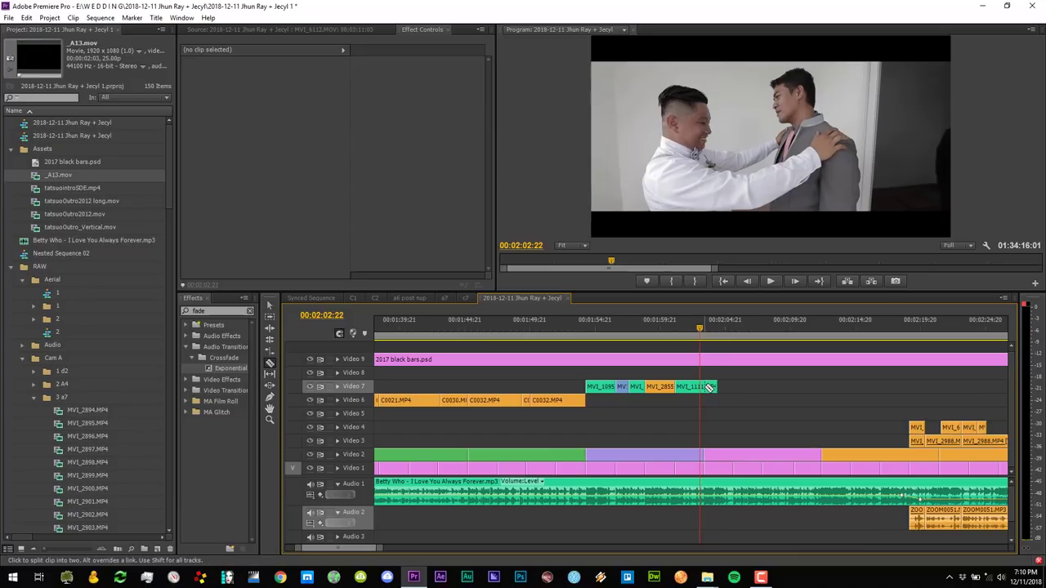
{"action": "left_click_drag", "start_coordinate": [603, 389], "coordinate": [603, 390]}
{"action": "left_click_drag", "start_coordinate": [603, 388], "coordinate": [602, 401]}
{"action": "key", "text": "minus"}
{"action": "key", "text": "ctrl+s"}
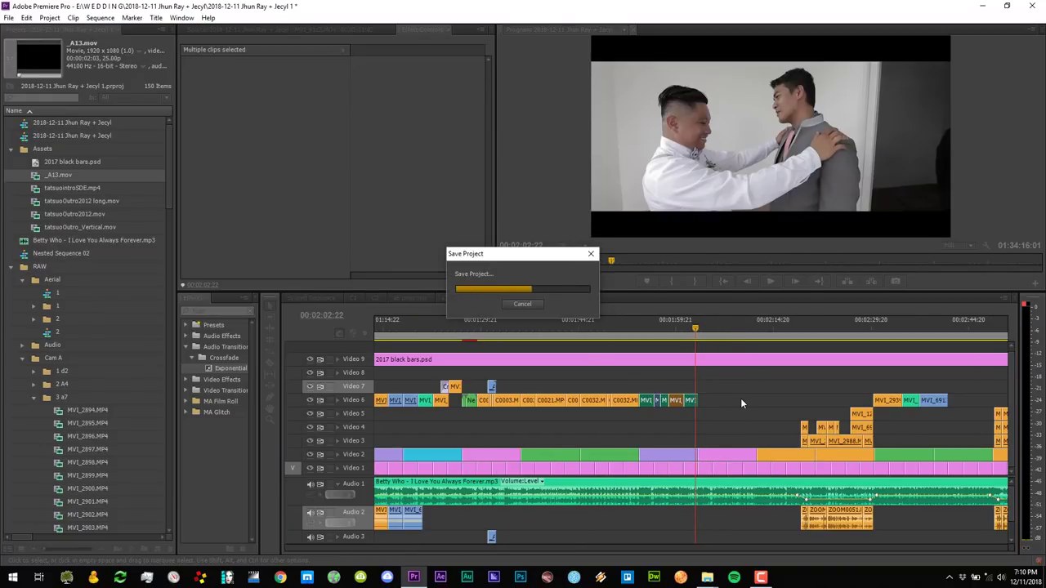
- Look over the raw bride sections from Moments to First look for the next shot
{"action": "key", "text": "minus"}
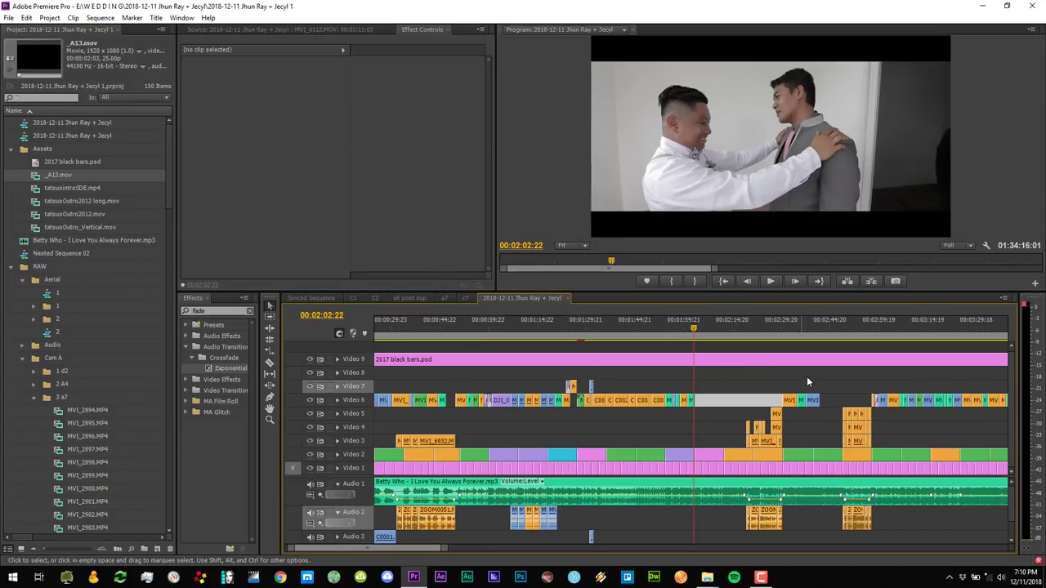
{"action": "key", "text": "minus"}
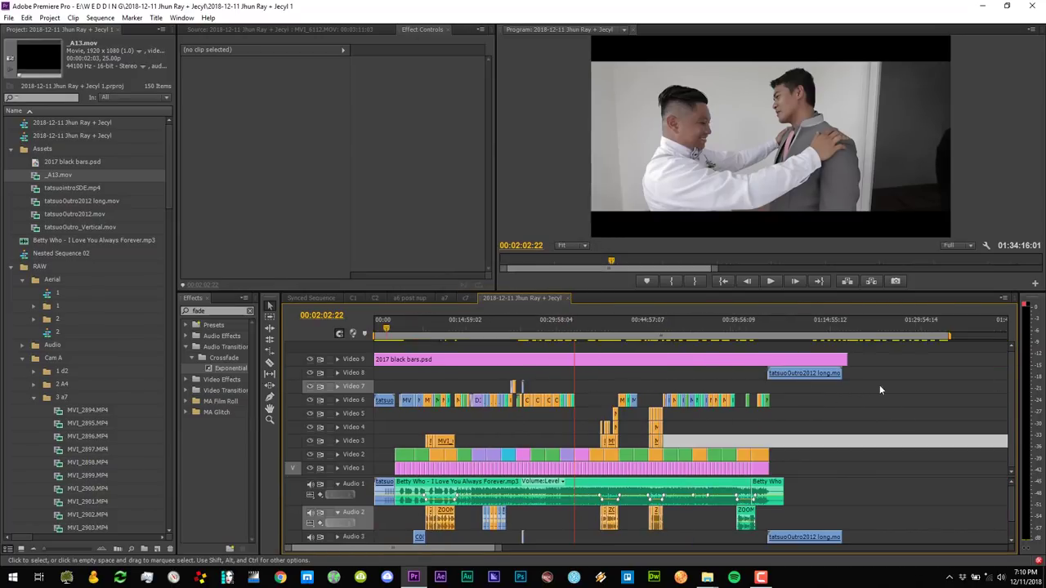
{"action": "key", "text": "backslash"}
{"action": "left_click", "coordinate": [599, 323]}
{"action": "key", "text": "equal"}
{"action": "key", "text": "equal"}
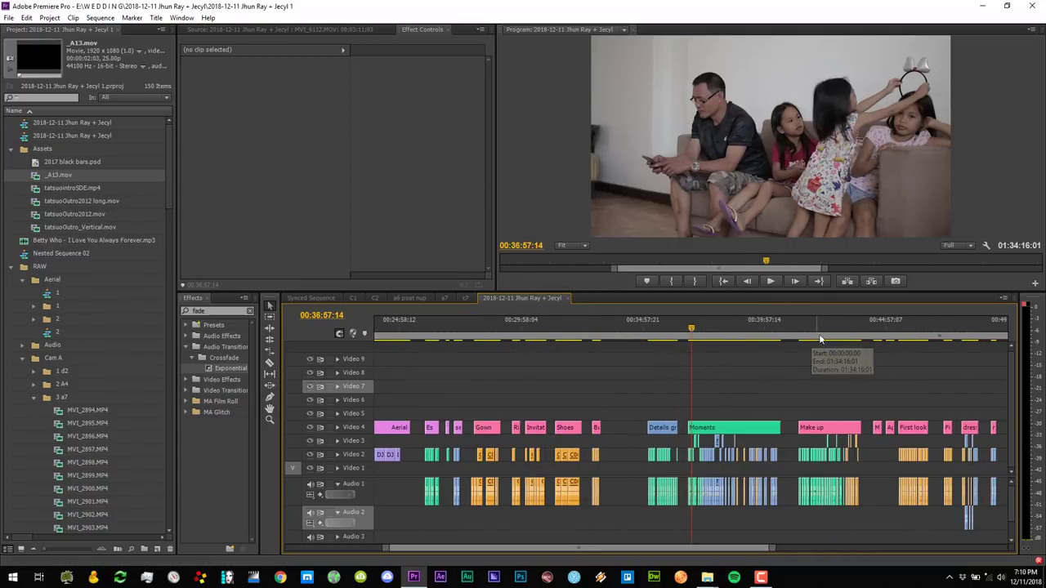
{"action": "key", "text": "minus"}
{"action": "left_click", "coordinate": [791, 335]}
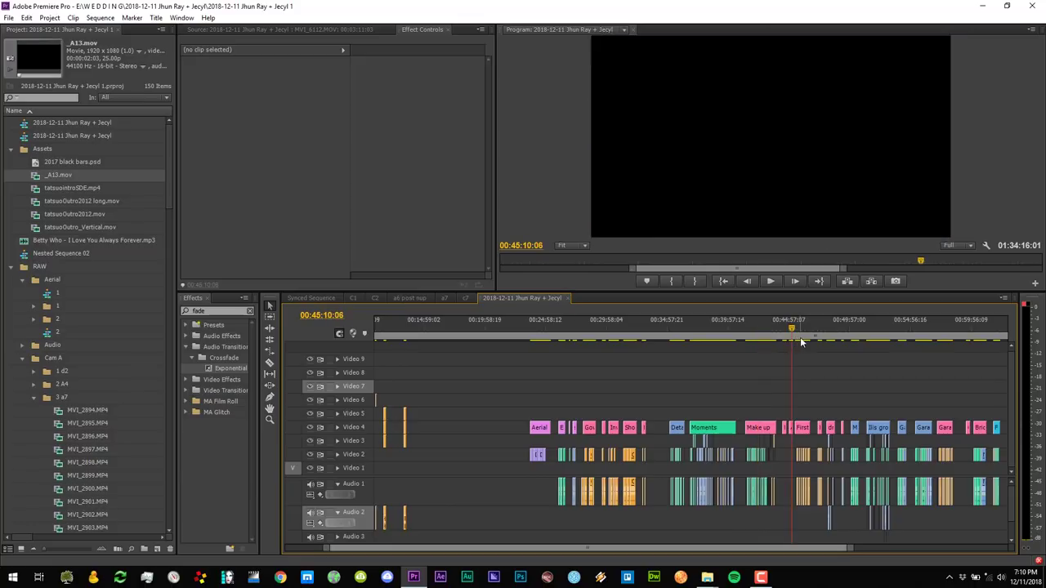
{"action": "key", "text": "equal"}
{"action": "key", "text": "equal"}
{"action": "key", "text": "equal"}
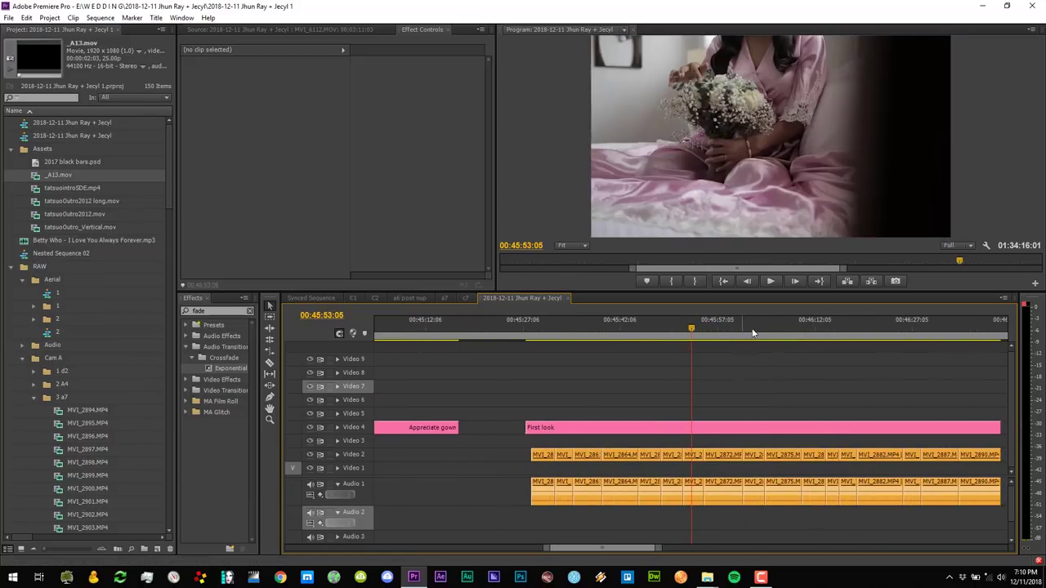
- Copy MVI_2890.MP4 from the end of the First look section and paste it onto Video 7 directly behind MVI_1111.MP4
{"action": "left_click_drag", "start_coordinate": [882, 329], "coordinate": [960, 326]}
{"action": "scroll", "coordinate": [930, 354], "scroll_direction": "down", "scroll_amount": 4}
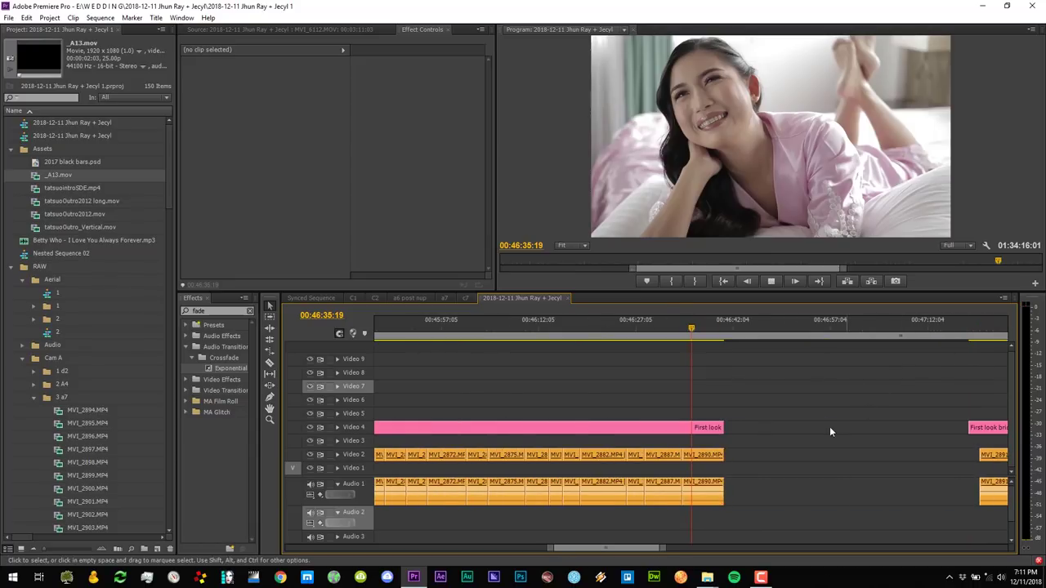
{"action": "left_click", "coordinate": [831, 429]}
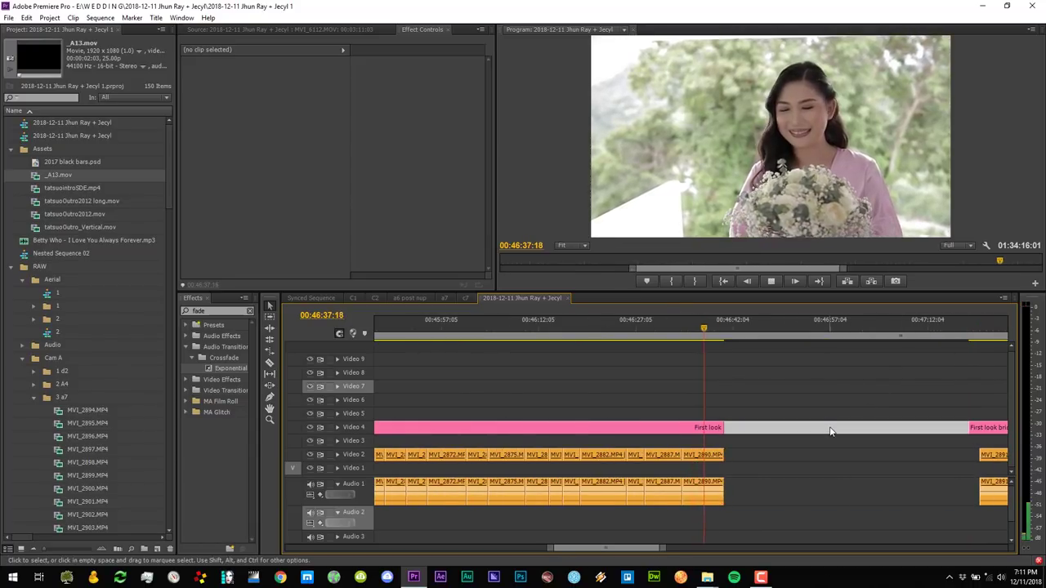
{"action": "key", "text": "Home"}
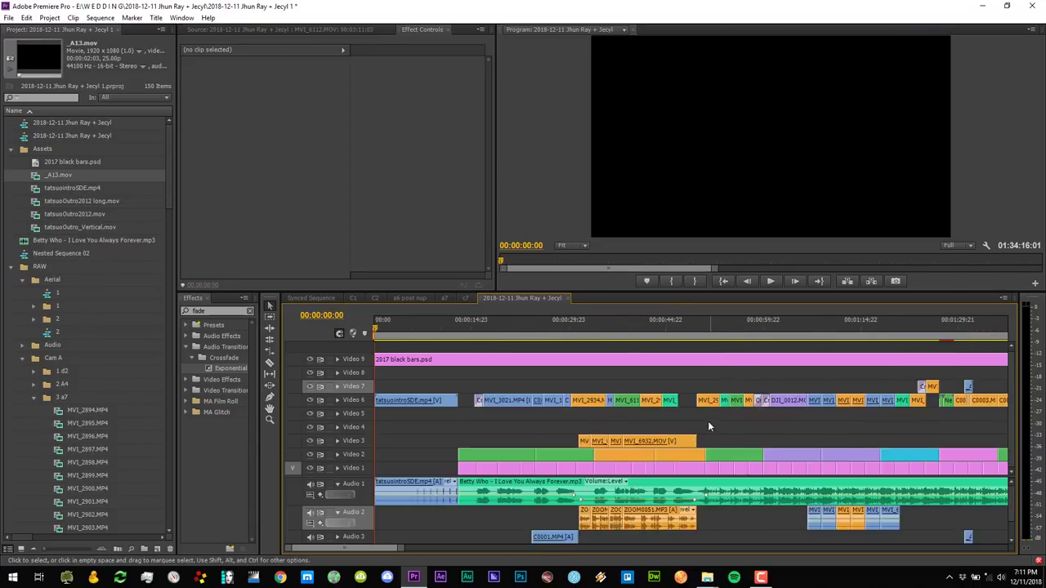
{"action": "key", "text": "minus"}
{"action": "left_click", "coordinate": [772, 322]}
{"action": "key", "text": "equal"}
{"action": "left_click_drag", "start_coordinate": [681, 328], "coordinate": [695, 329]}
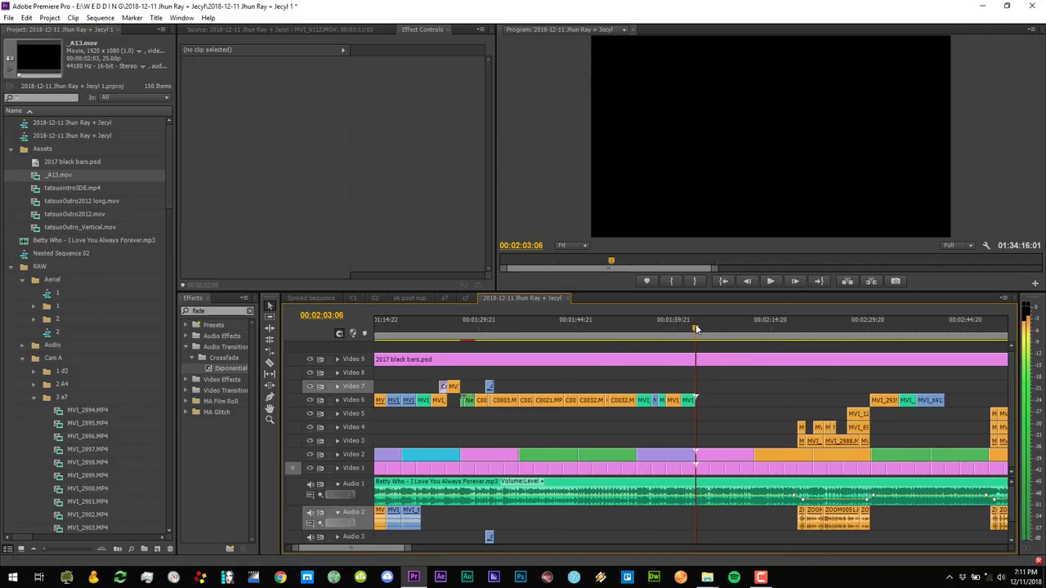
{"action": "key", "text": "ctrl+v"}
- Play the placed MVI_2890.MP4 against the music to judge where its end should be cut
{"action": "left_click", "coordinate": [692, 326]}
{"action": "key", "text": "space"}
{"action": "key", "text": "equal"}
{"action": "left_click", "coordinate": [775, 435]}
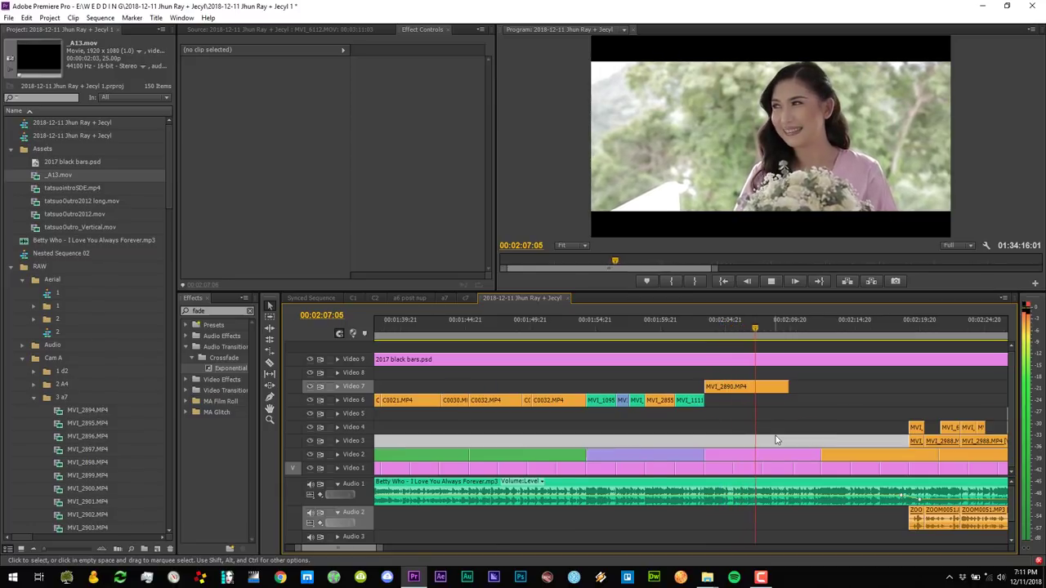
{"action": "scroll", "coordinate": [776, 435], "scroll_direction": "down", "scroll_amount": 1}
{"action": "left_click", "coordinate": [774, 426]}
{"action": "left_click", "coordinate": [770, 412]}
{"action": "left_click", "coordinate": [758, 399]}
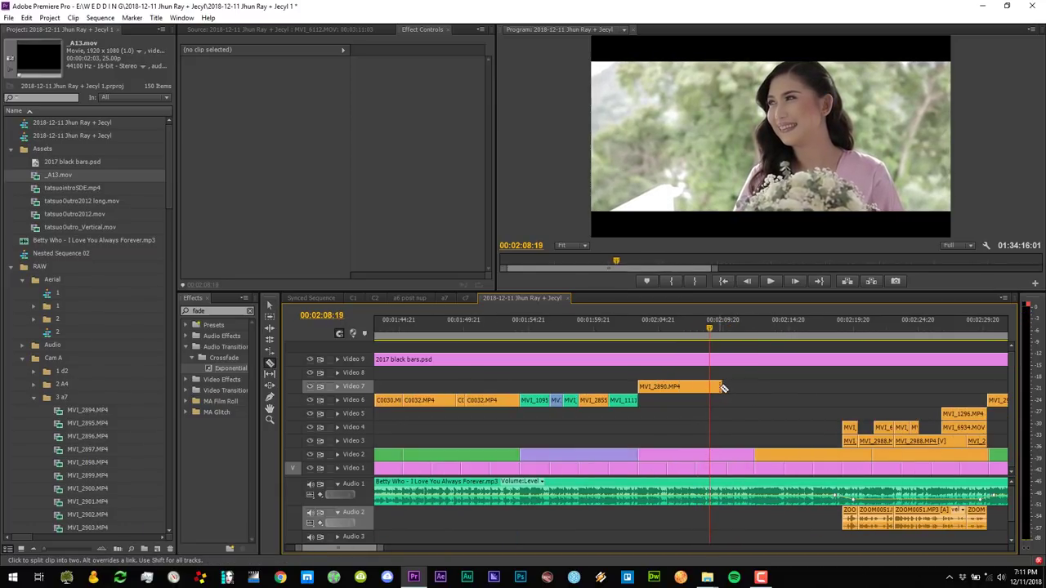
- Look through the raw sections around Bis groom and dressup for bride shots to follow
{"action": "key", "text": "backslash"}
{"action": "left_click_drag", "start_coordinate": [716, 326], "coordinate": [692, 329]}
{"action": "key", "text": "equal"}
{"action": "key", "text": "equal"}
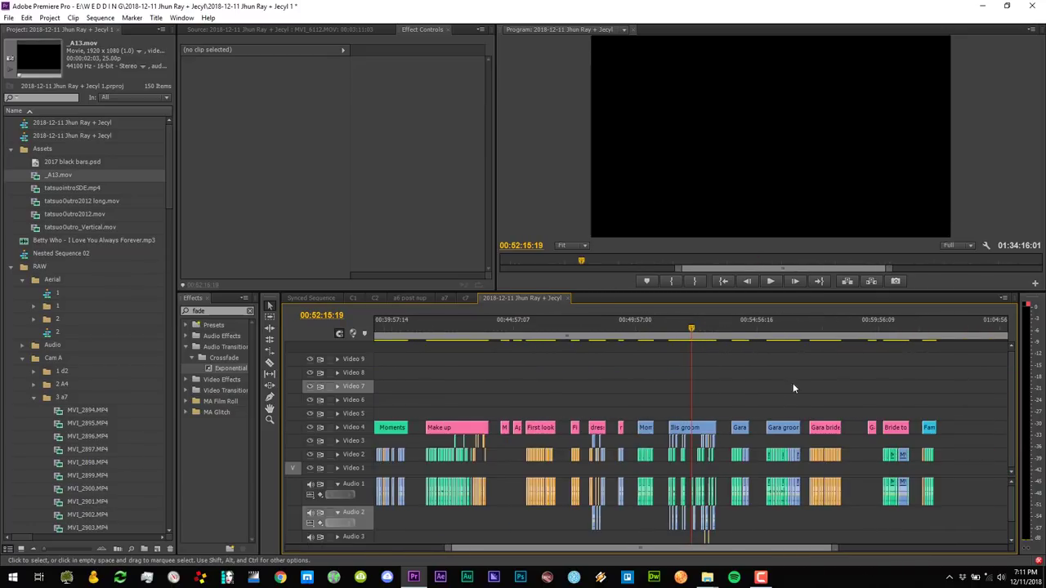
{"action": "left_click", "coordinate": [600, 326]}
{"action": "key", "text": "equal"}
{"action": "key", "text": "equal"}
{"action": "key", "text": "equal"}
{"action": "key", "text": "equal"}
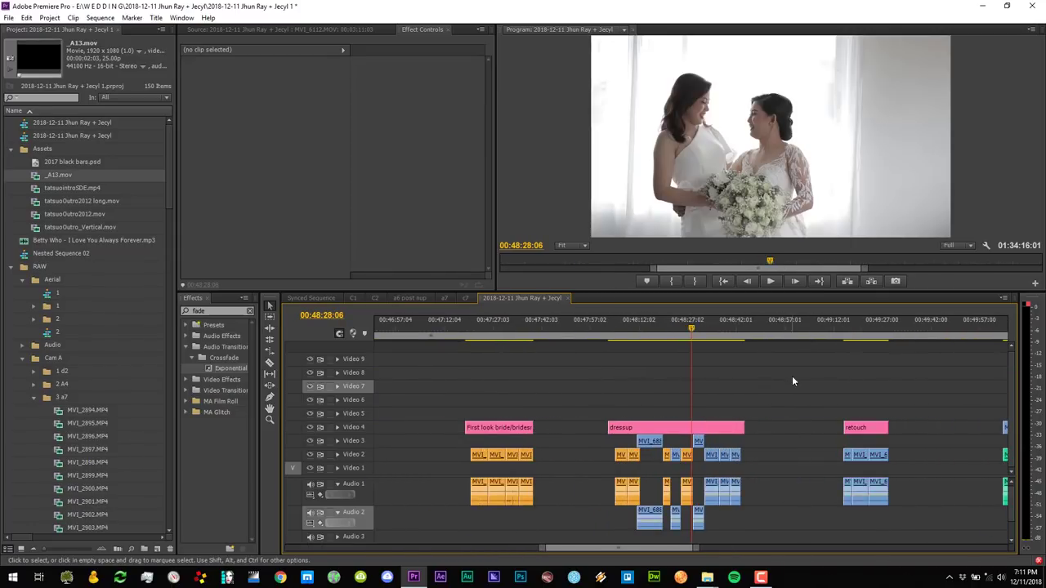
- Split MVI_6884.MOV in the dressup section and raise its first part, with the MP4 clip just before it, to Video 5
{"action": "left_click_drag", "start_coordinate": [607, 324], "coordinate": [575, 324]}
{"action": "key", "text": "equal"}
{"action": "key", "text": "c"}
{"action": "left_click", "coordinate": [692, 454]}
{"action": "left_click_drag", "start_coordinate": [693, 328], "coordinate": [782, 328]}
{"action": "left_click_drag", "start_coordinate": [745, 450], "coordinate": [722, 415]}
{"action": "left_click", "coordinate": [700, 455], "text": "shift"}
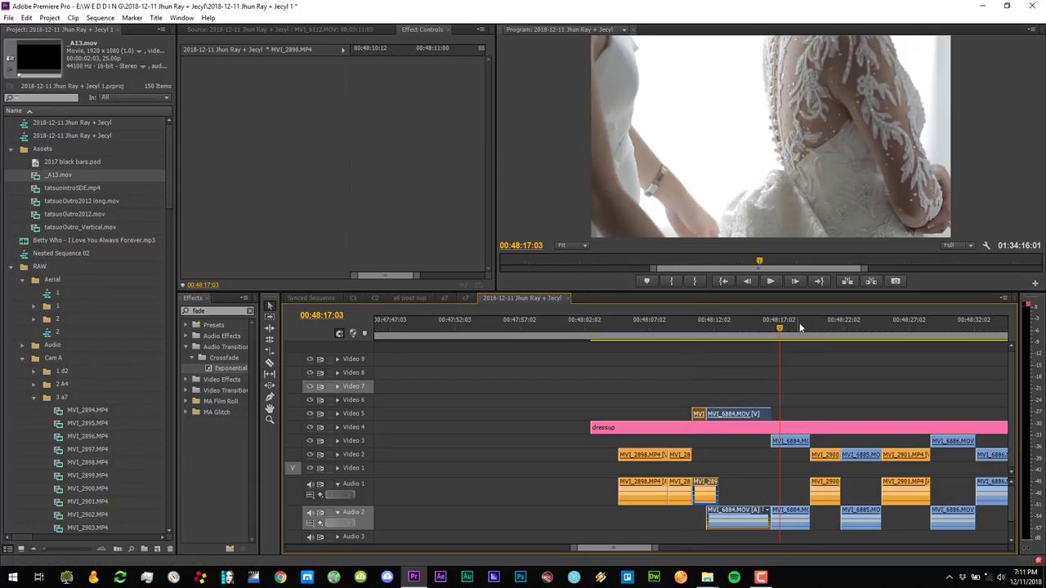
- Split MVI_2900.MP4 in the dressup section and raise its second part, as well as MVI_2901.MP4, to Video 5
{"action": "left_click_drag", "start_coordinate": [800, 328], "coordinate": [827, 328]}
{"action": "left_click", "coordinate": [831, 459]}
{"action": "key", "text": "v"}
{"action": "left_click_drag", "start_coordinate": [833, 436], "coordinate": [834, 414]}
{"action": "left_click_drag", "start_coordinate": [831, 330], "coordinate": [912, 338]}
{"action": "left_click_drag", "start_coordinate": [903, 462], "coordinate": [879, 396]}
{"action": "key", "text": "minus"}
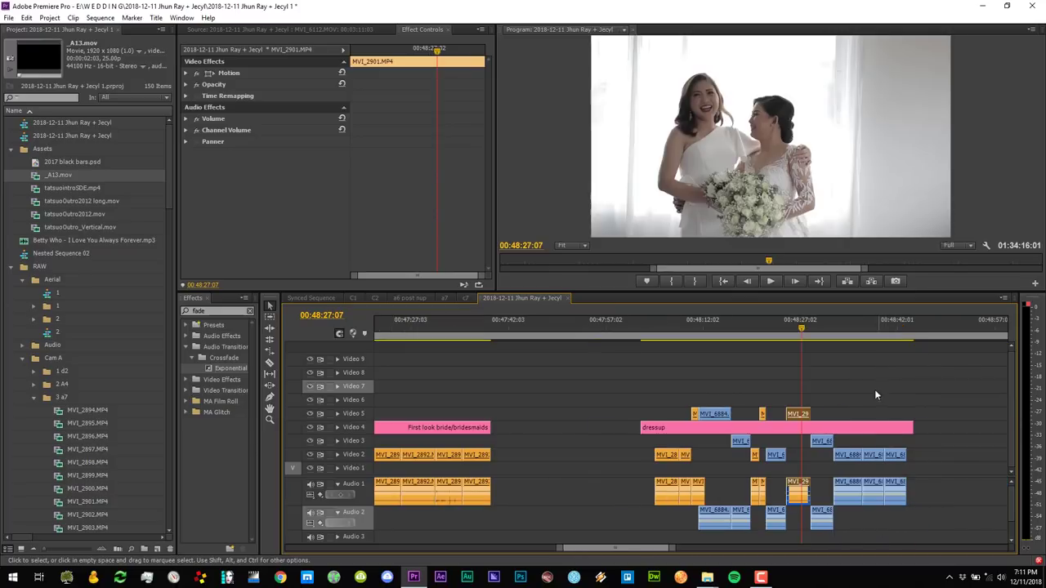
{"action": "left_click", "coordinate": [851, 391]}
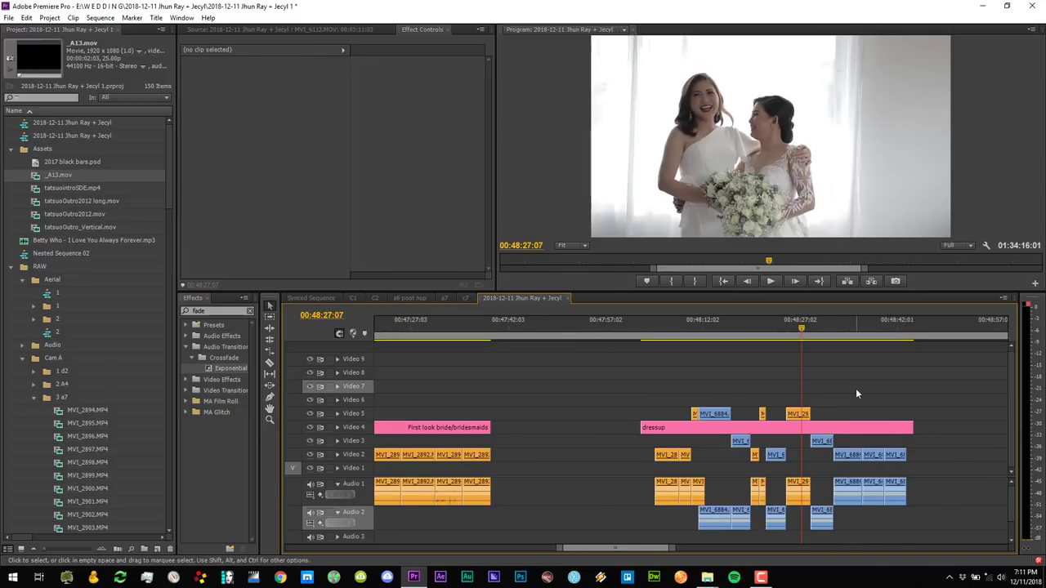
- Copy the raised dressup clips from Video 5 and paste them onto Video 7 in the empty area after the highlight edit
{"action": "left_click_drag", "start_coordinate": [677, 396], "coordinate": [803, 411]}
{"action": "key", "text": "Delete"}
{"action": "key", "text": "backslash"}
{"action": "left_click", "coordinate": [422, 328]}
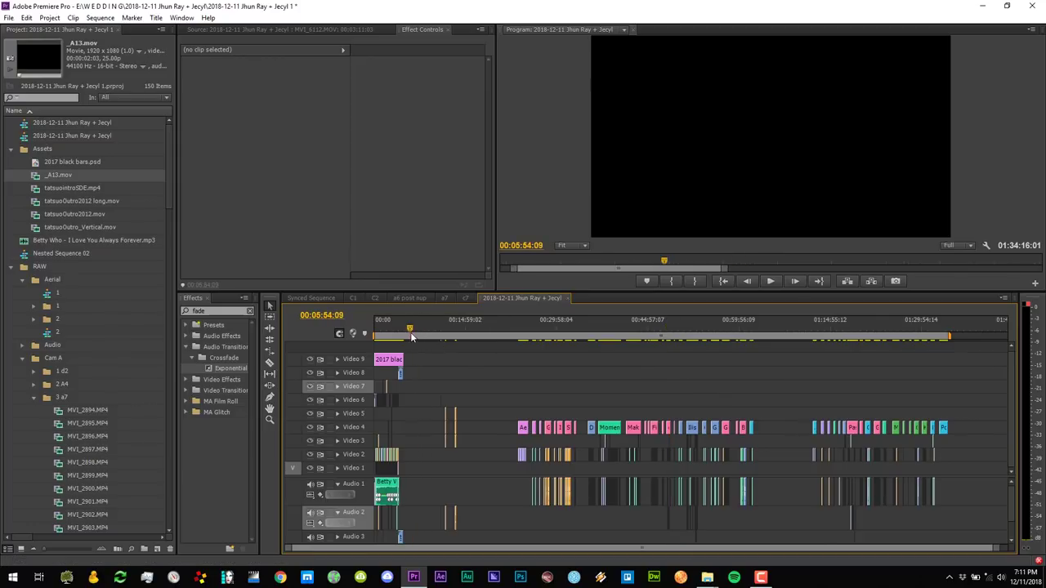
{"action": "key", "text": "Up"}
{"action": "key", "text": "backslash"}
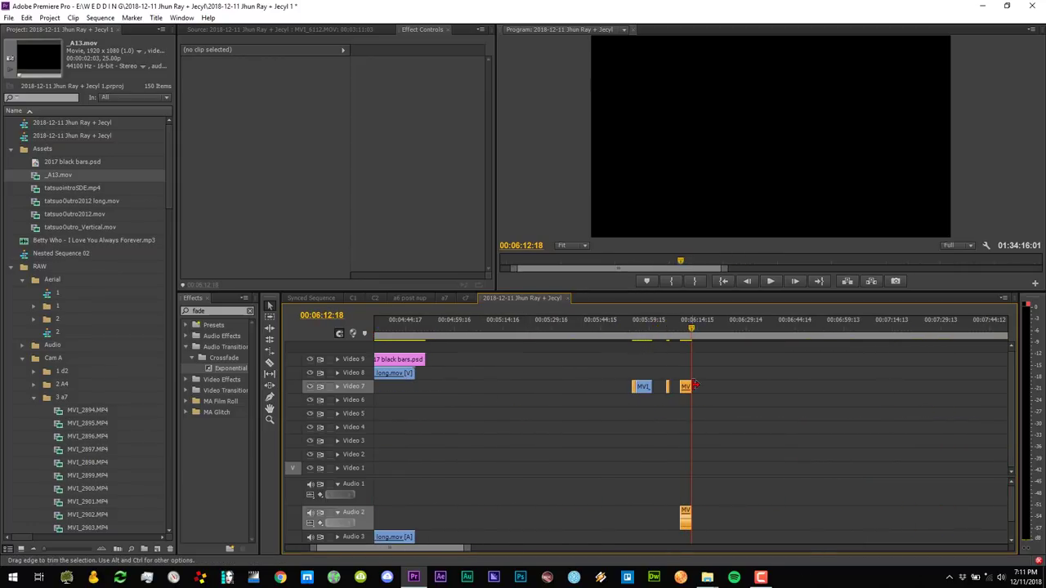
- Close the gaps between the pasted dressup clips on Video 7 after the highlight edit, then cut the whole group out
{"action": "left_click", "coordinate": [659, 389]}
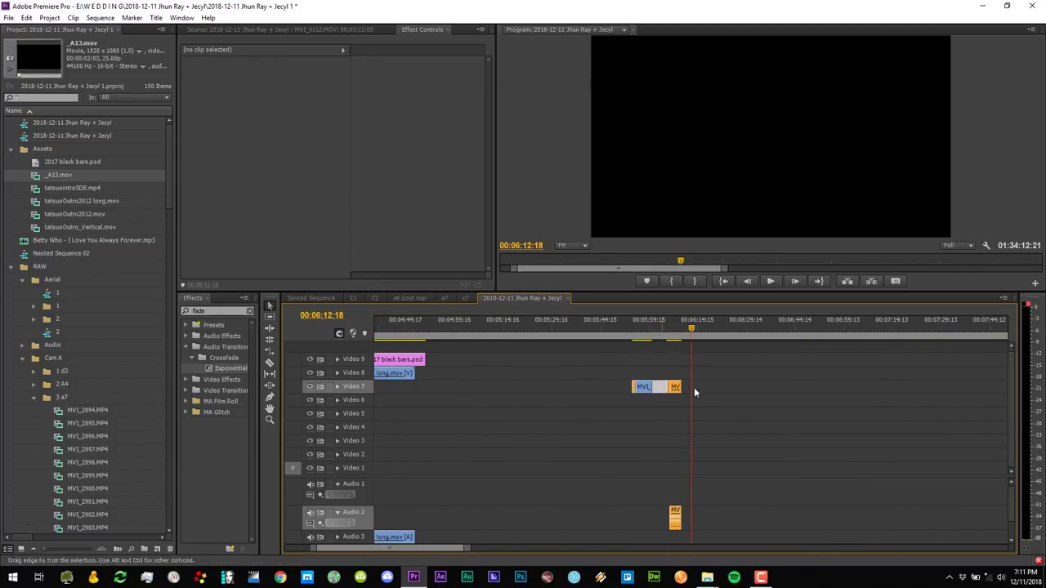
{"action": "key", "text": "Delete"}
{"action": "left_click_drag", "start_coordinate": [730, 344], "coordinate": [611, 398]}
{"action": "key", "text": "Delete"}
- Paste the cut dressup clips into the highlight edit on Video 7, directly after MVI_2890.MP4
{"action": "key", "text": "minus"}
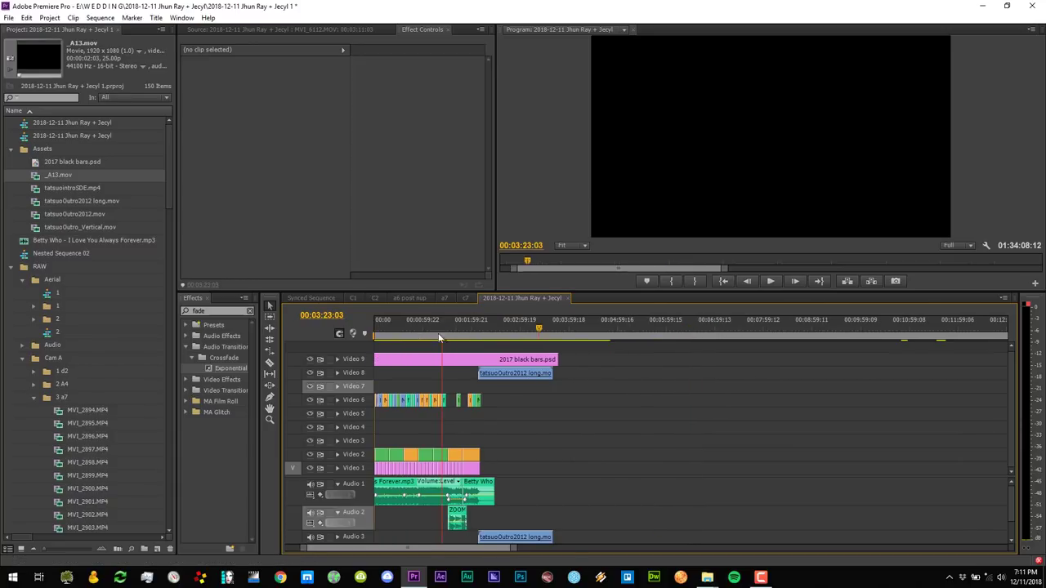
{"action": "left_click", "coordinate": [477, 331]}
{"action": "key", "text": "equal"}
{"action": "key", "text": "equal"}
{"action": "left_click_drag", "start_coordinate": [687, 333], "coordinate": [705, 336]}
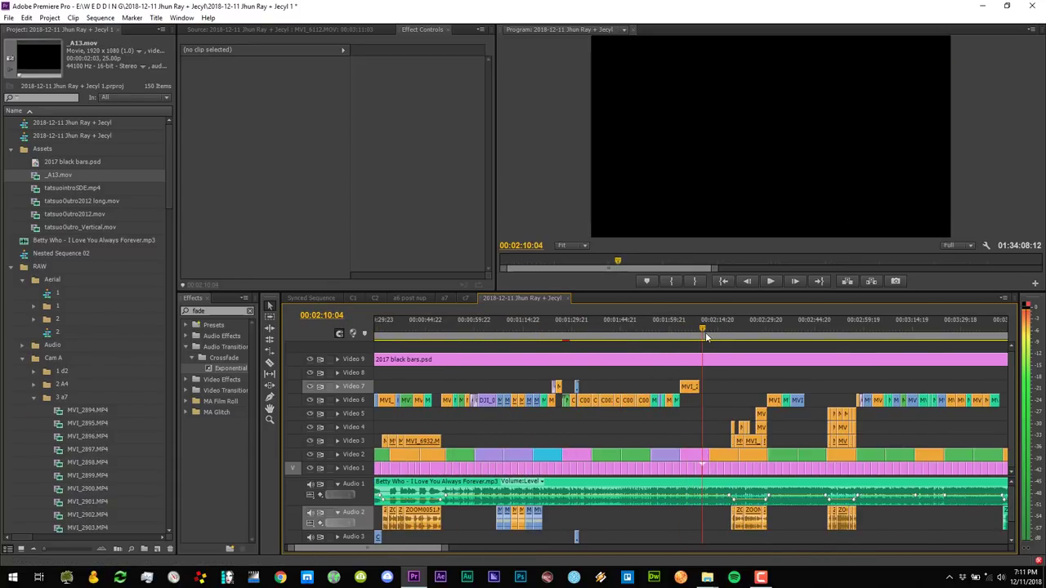
{"action": "key", "text": "Down"}
{"action": "key", "text": "equal"}
{"action": "left_click_drag", "start_coordinate": [686, 336], "coordinate": [644, 347]}
{"action": "left_click_drag", "start_coordinate": [699, 376], "coordinate": [625, 391]}
{"action": "key", "text": "Delete"}
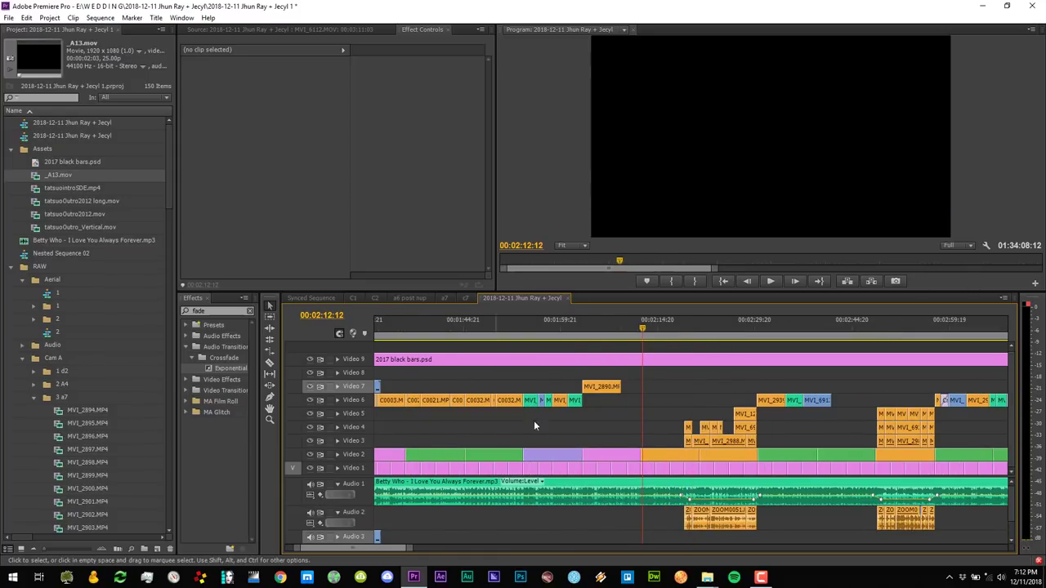
{"action": "key", "text": "Up"}
{"action": "key", "text": "ctrl+v"}
- Shorten MVI_6884.MOV on Video 7 to end at the start of the orange Video 2 section and close the following clips up to it
{"action": "left_click", "coordinate": [611, 335]}
{"action": "key", "text": "equal"}
{"action": "key", "text": "space"}
{"action": "left_click", "coordinate": [761, 417]}
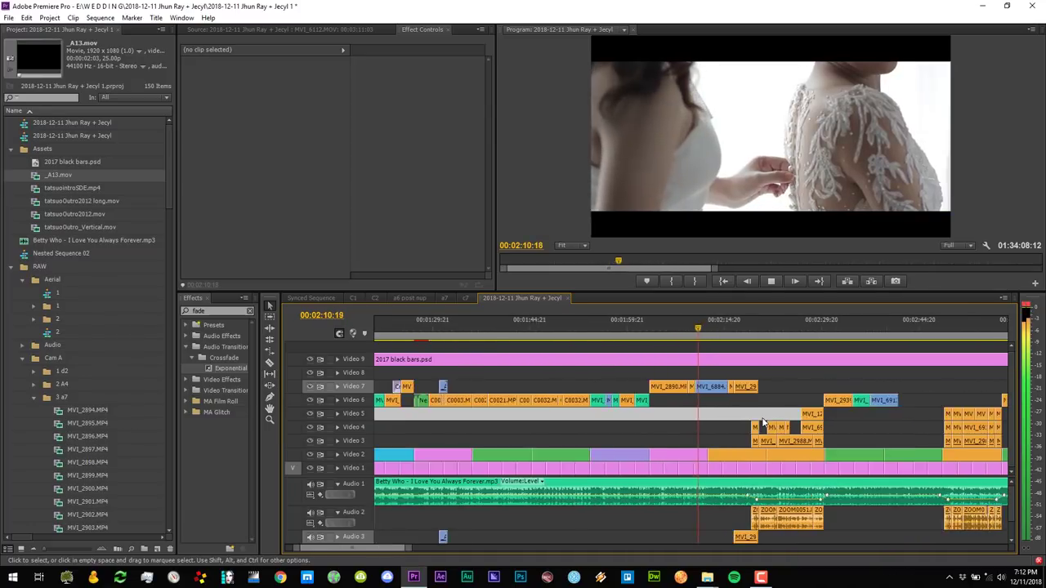
{"action": "key", "text": "space"}
{"action": "left_click_drag", "start_coordinate": [831, 368], "coordinate": [750, 392]}
{"action": "left_click", "coordinate": [737, 410]}
- Save the project and lower the dressup clips from MVI_2890.MP4 to MVI_2901.MP4 from Video 7 to Video 6
{"action": "key", "text": "space"}
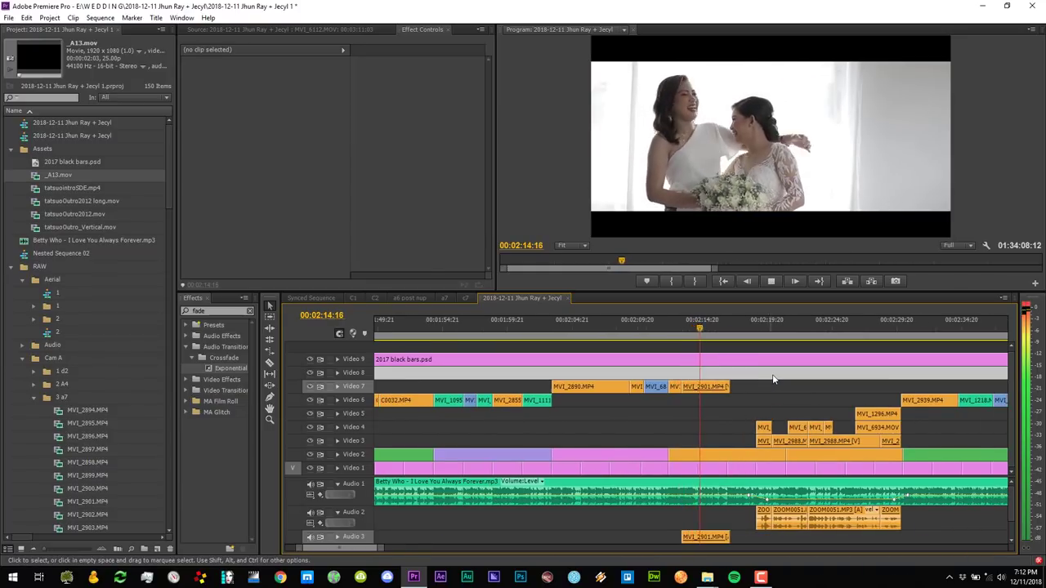
{"action": "key", "text": "space"}
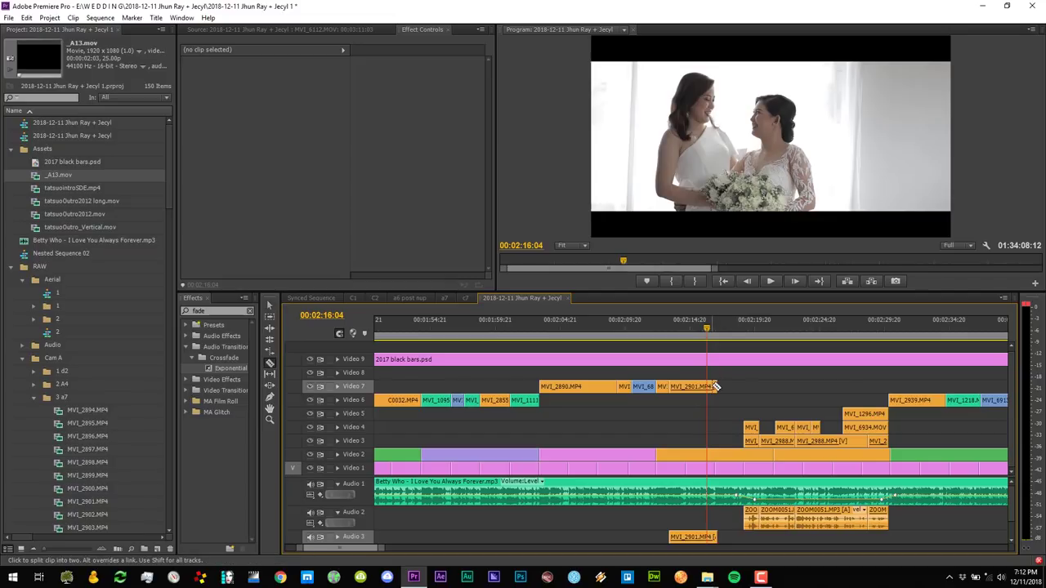
{"action": "key", "text": "minus"}
{"action": "key", "text": "ctrl+s"}
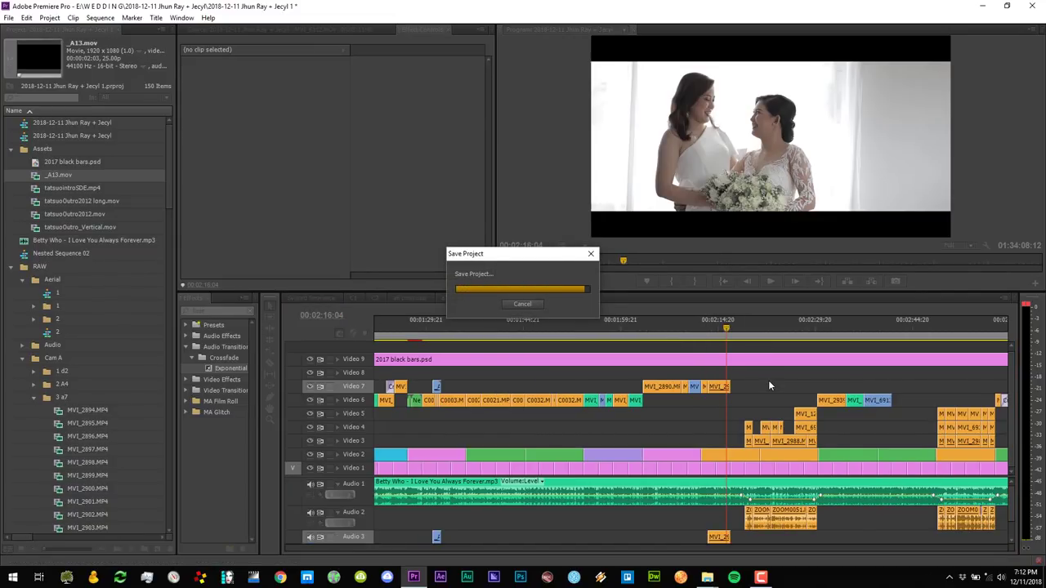
{"action": "left_click_drag", "start_coordinate": [769, 378], "coordinate": [659, 393]}
{"action": "left_click_drag", "start_coordinate": [659, 388], "coordinate": [659, 401]}
{"action": "mouse_move", "coordinate": [724, 335]}
{"action": "left_mouse_down"}
{"action": "mouse_move", "coordinate": [777, 332]}
{"action": "mouse_move", "coordinate": [743, 336]}
{"action": "left_mouse_up"}
{"action": "key", "text": "space"}
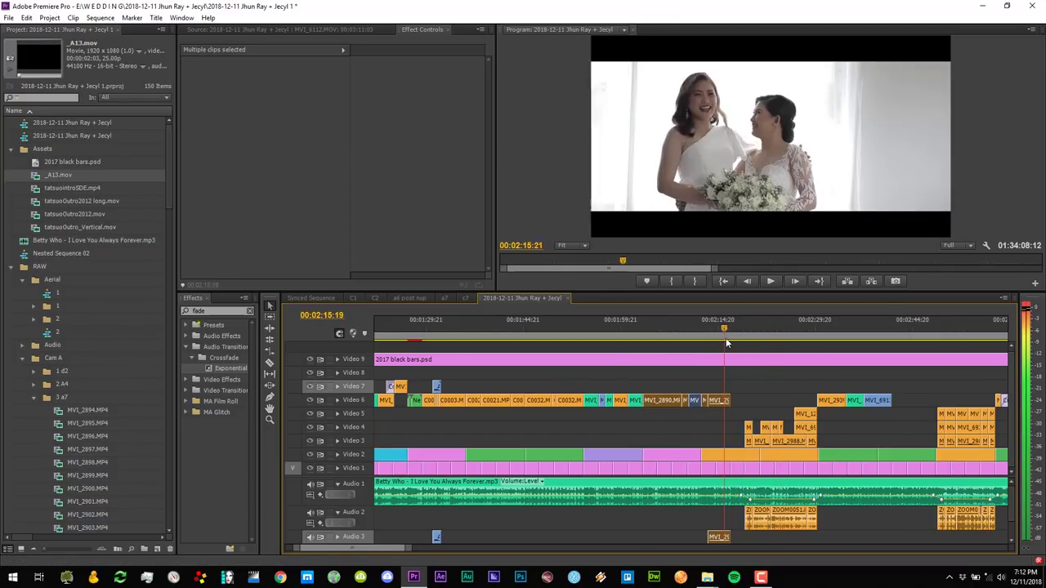
{"action": "left_click", "coordinate": [773, 402]}
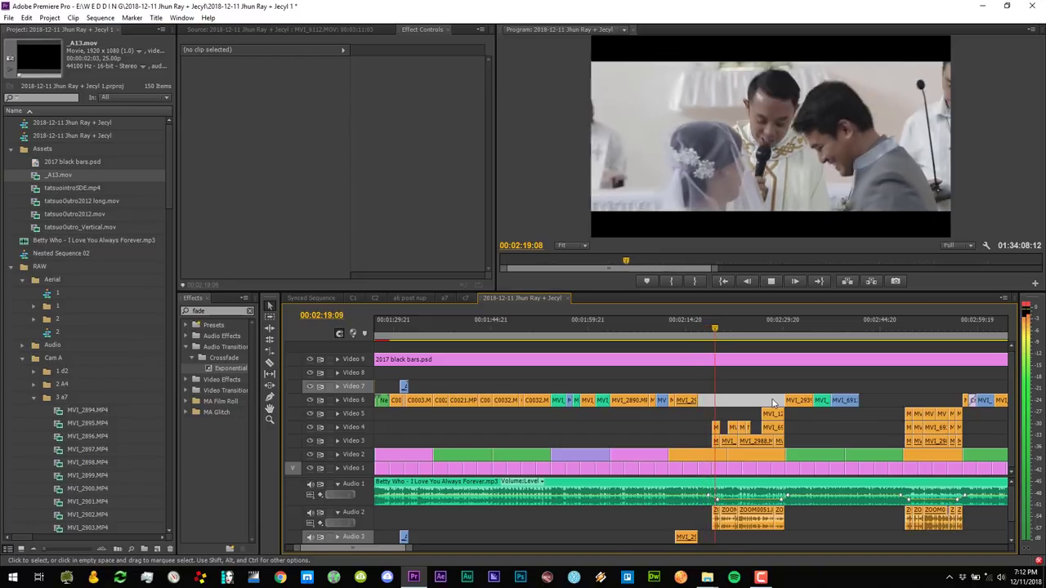
- Find the bride's staircase shot MVI_2924.MP4 in the Gara bride raw section and copy it
{"action": "key", "text": "backslash"}
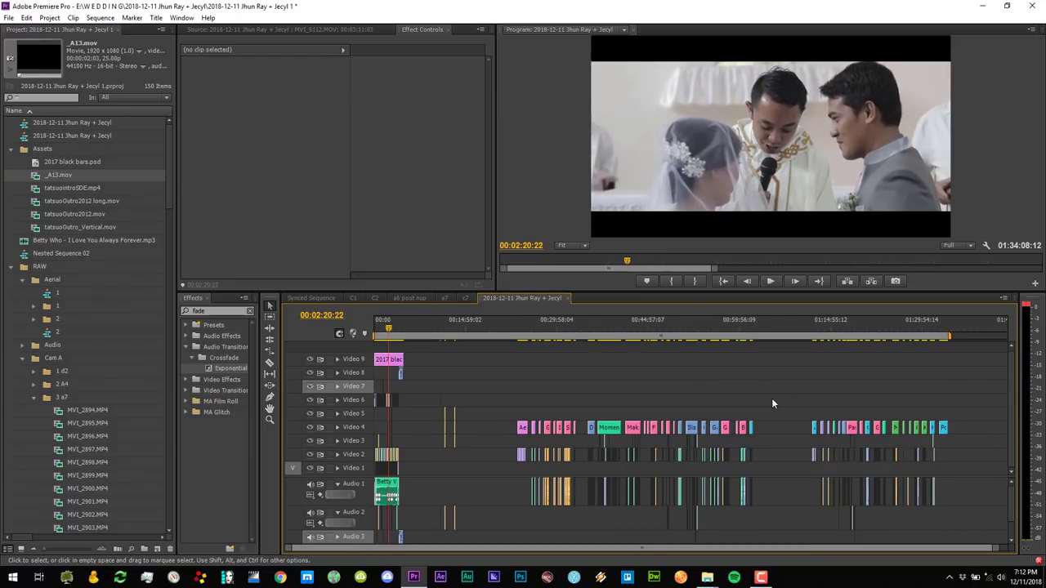
{"action": "left_click", "coordinate": [602, 330]}
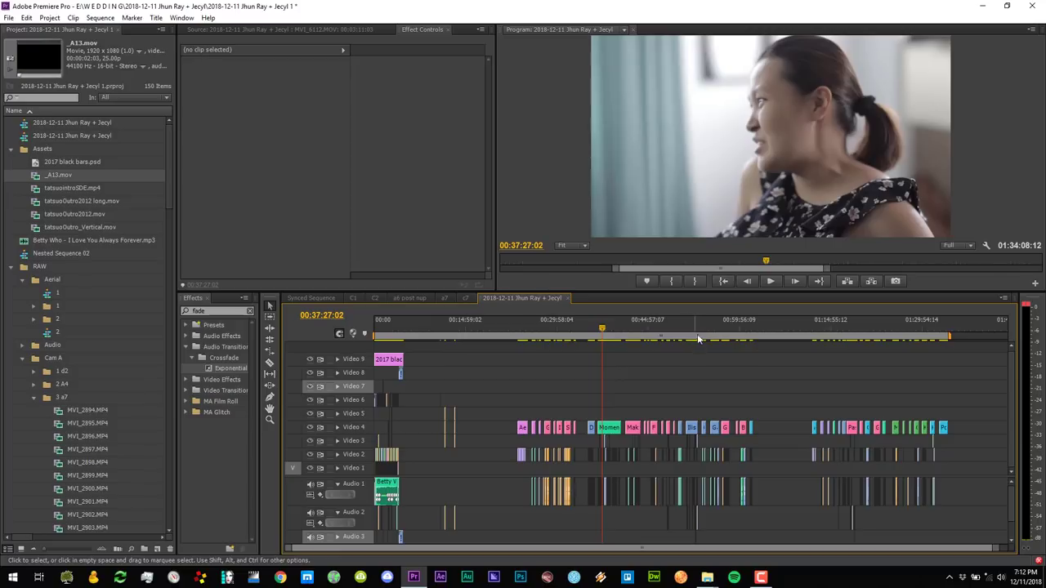
{"action": "left_click", "coordinate": [718, 331]}
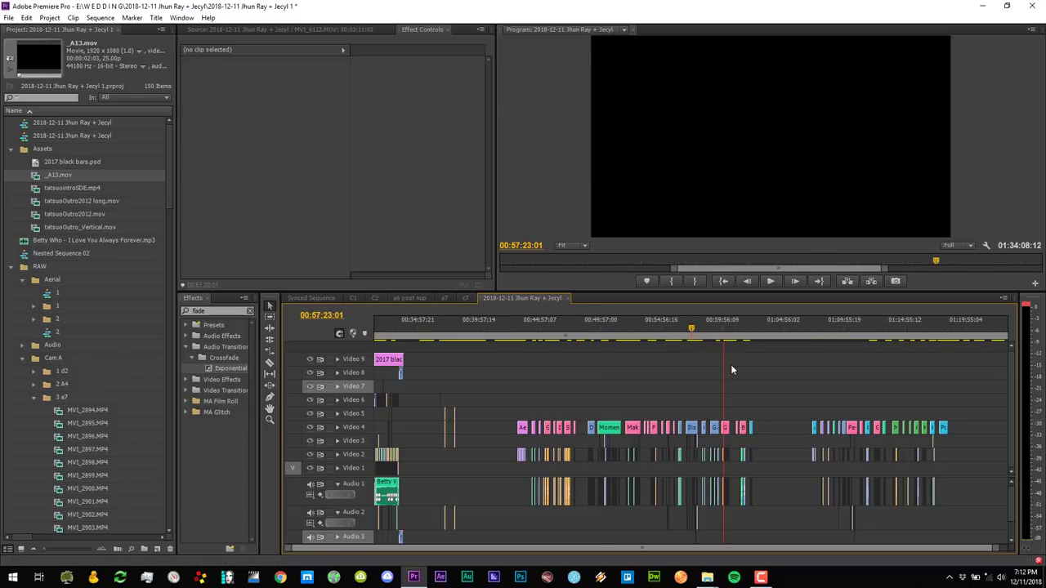
{"action": "key", "text": "equal"}
{"action": "key", "text": "equal"}
{"action": "key", "text": "equal"}
{"action": "key", "text": "equal"}
{"action": "key", "text": "equal"}
{"action": "key", "text": "minus"}
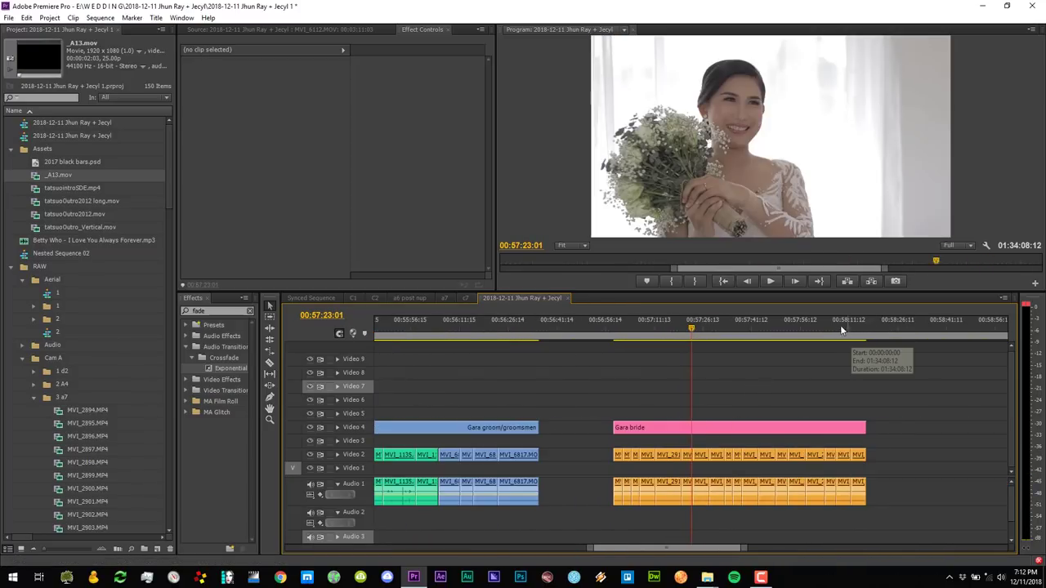
{"action": "left_click", "coordinate": [841, 329]}
{"action": "key", "text": "equal"}
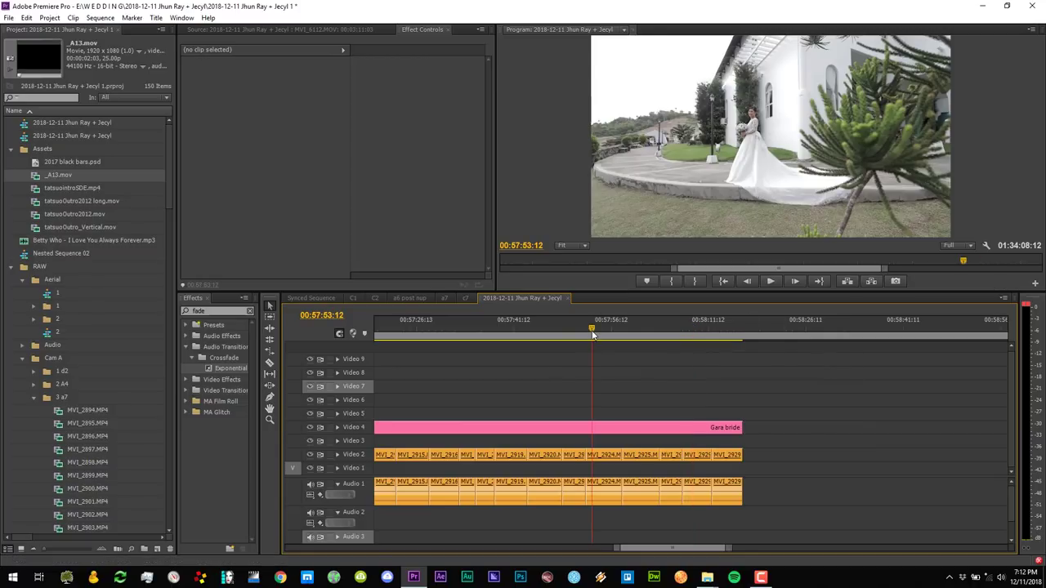
{"action": "key", "text": "equal"}
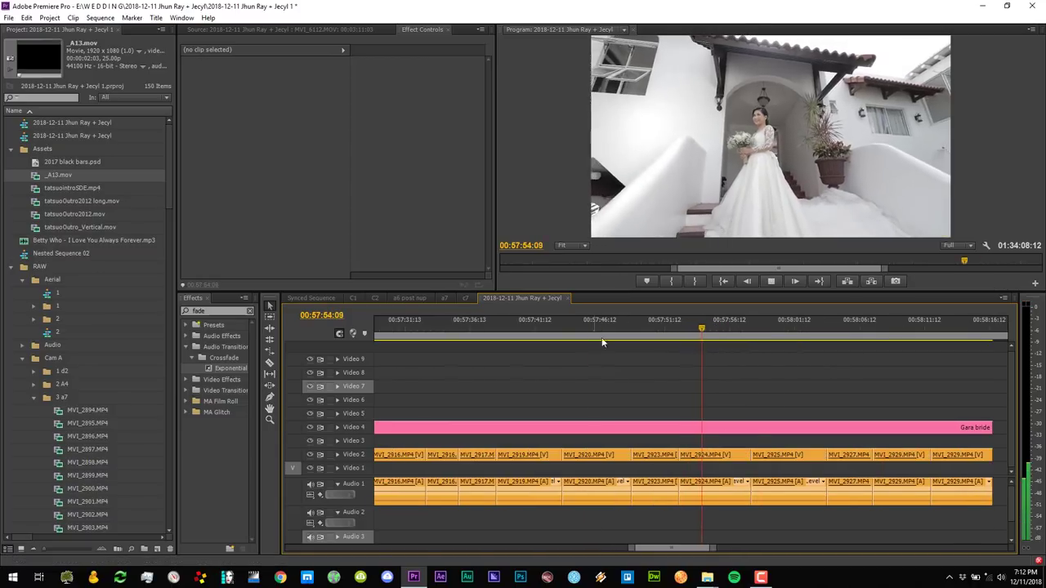
{"action": "key", "text": "space"}
{"action": "left_click", "coordinate": [724, 459]}
- Paste MVI_2924.MP4 into the highlight edit directly after MVI_2901.MP4 and lower it from Video 7 to Video 6
{"action": "key", "text": "Home"}
{"action": "key", "text": "minus"}
{"action": "key", "text": "minus"}
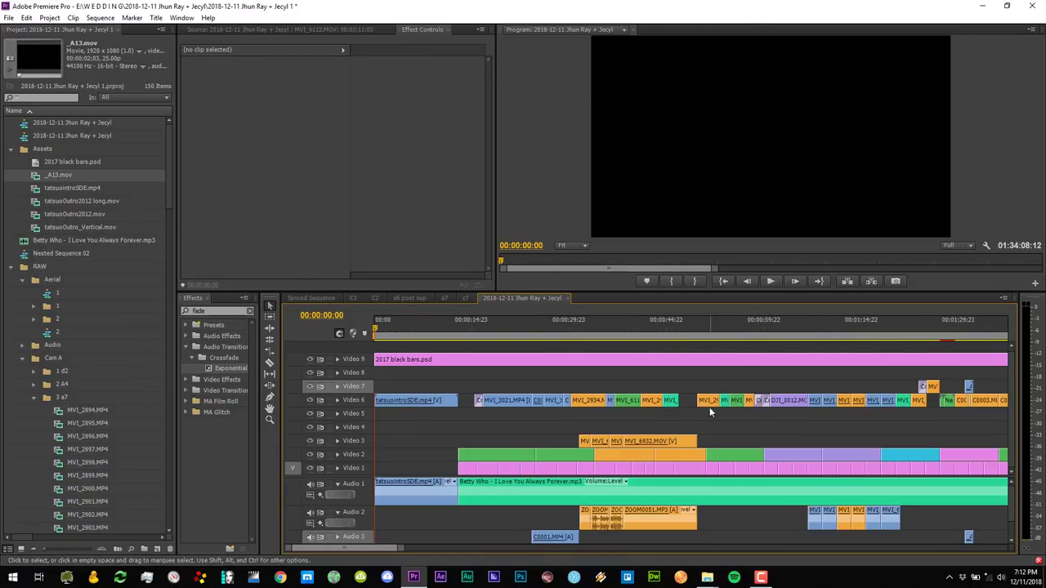
{"action": "left_click", "coordinate": [837, 330]}
{"action": "left_click_drag", "start_coordinate": [838, 333], "coordinate": [817, 337]}
{"action": "key", "text": "equal"}
{"action": "left_click", "coordinate": [697, 333]}
{"action": "left_click", "coordinate": [685, 337]}
{"action": "left_click_drag", "start_coordinate": [715, 388], "coordinate": [716, 400]}
- Stretch MVI_2924.MP4 on Video 6 to 74.71% speed and play it back over the ceremony clips
{"action": "key", "text": "x"}
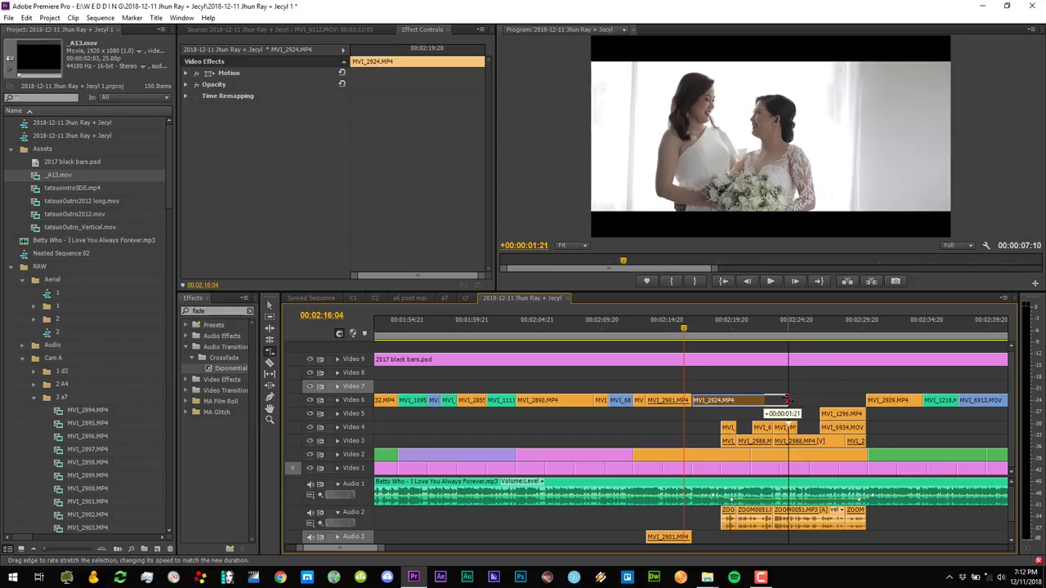
{"action": "left_click", "coordinate": [787, 387]}
{"action": "key", "text": "equal"}
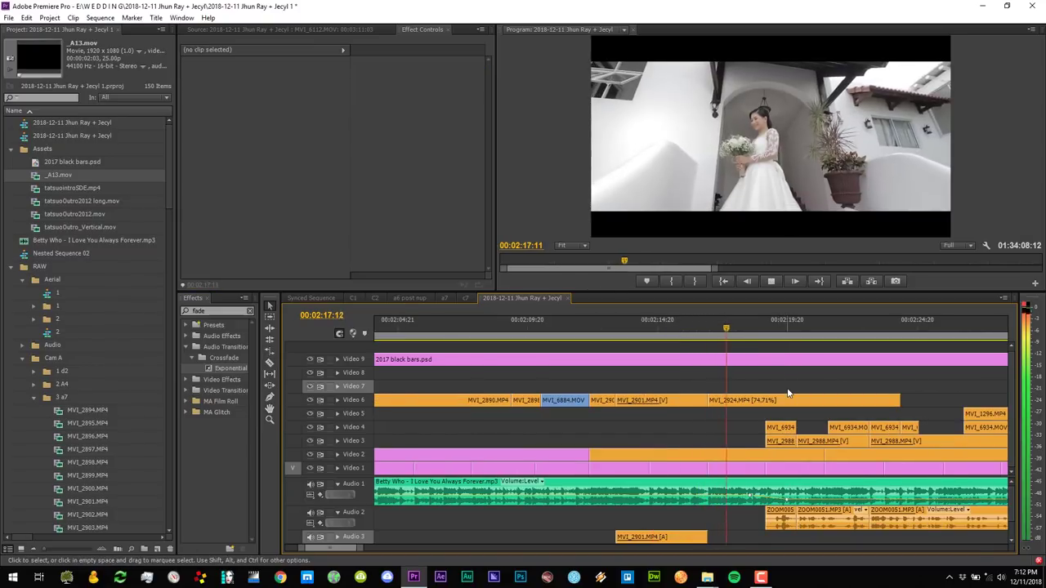
{"action": "key", "text": "minus"}
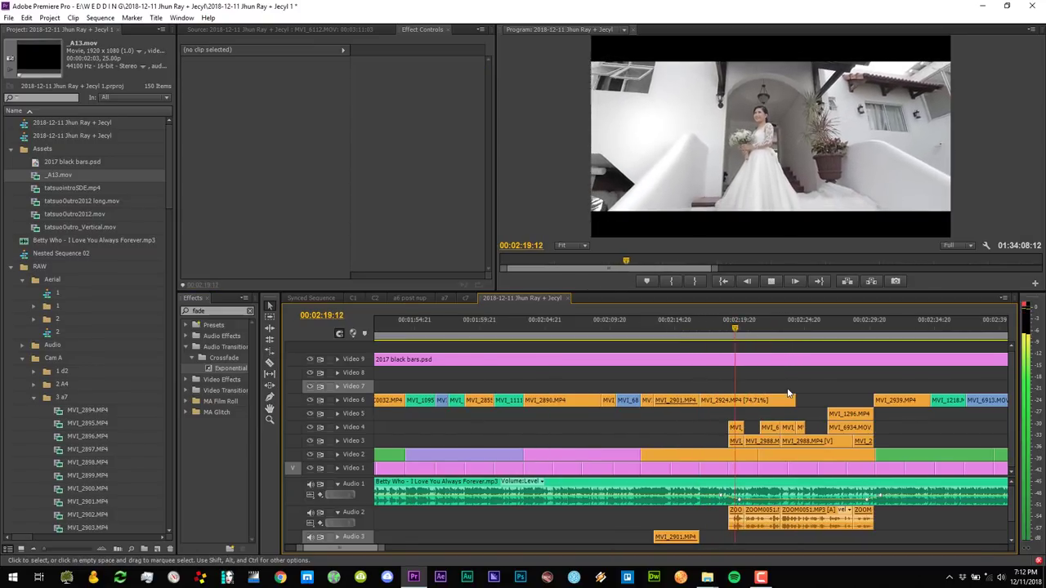
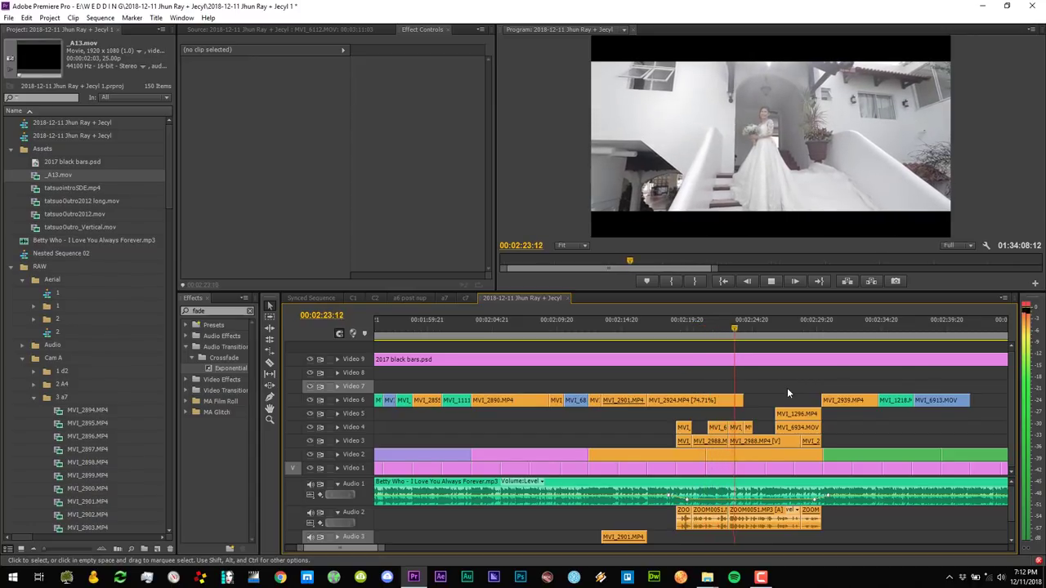
{"action": "key", "text": "space"}
- Split MVI_2924.MP4 on Video 6 at 00:02:23:21 and delete its short end piece
{"action": "key", "text": "equal"}
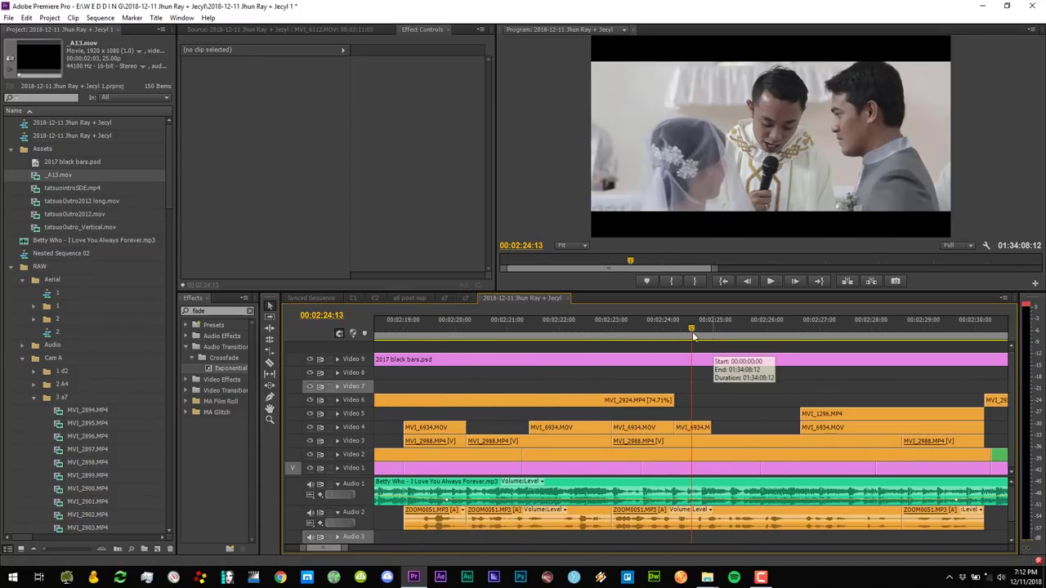
{"action": "left_click_drag", "start_coordinate": [692, 332], "coordinate": [657, 333]}
{"action": "key", "text": "c"}
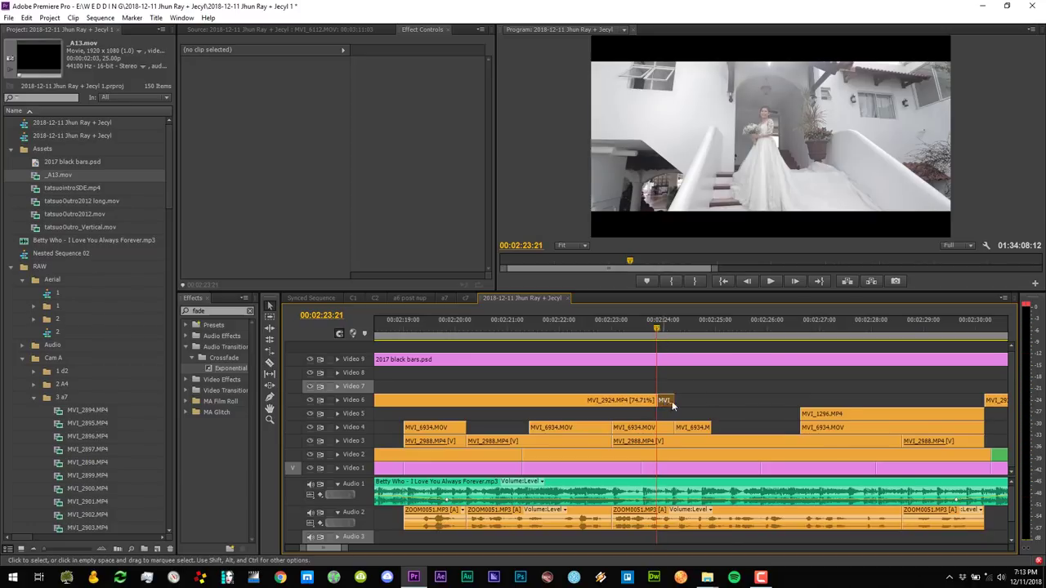
- Compress MVI_2924.MP4 to 85.24% speed so it ends at the cut between the MVI_2988.MP4 clips near 00:02:23:00
{"action": "key", "text": "backslash"}
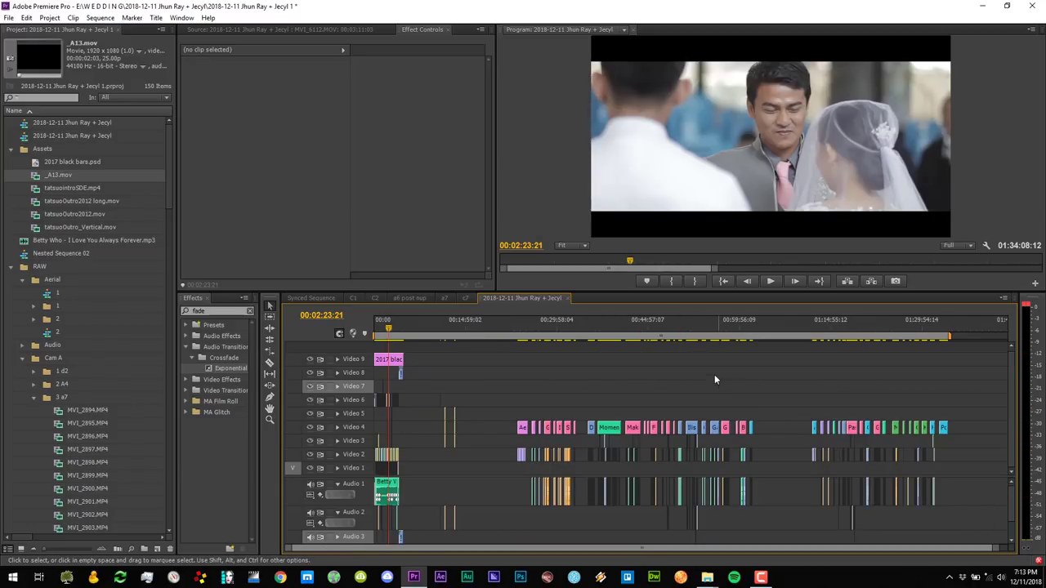
{"action": "key", "text": "equal"}
{"action": "key", "text": "equal"}
{"action": "key", "text": "equal"}
{"action": "key", "text": "equal"}
{"action": "key", "text": "equal"}
{"action": "key", "text": "equal"}
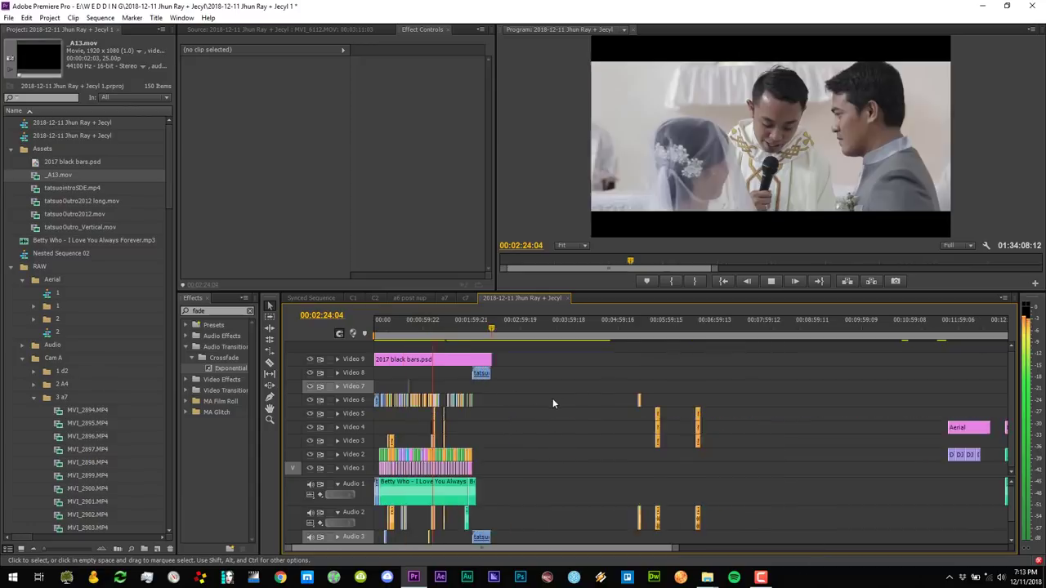
{"action": "key", "text": "equal"}
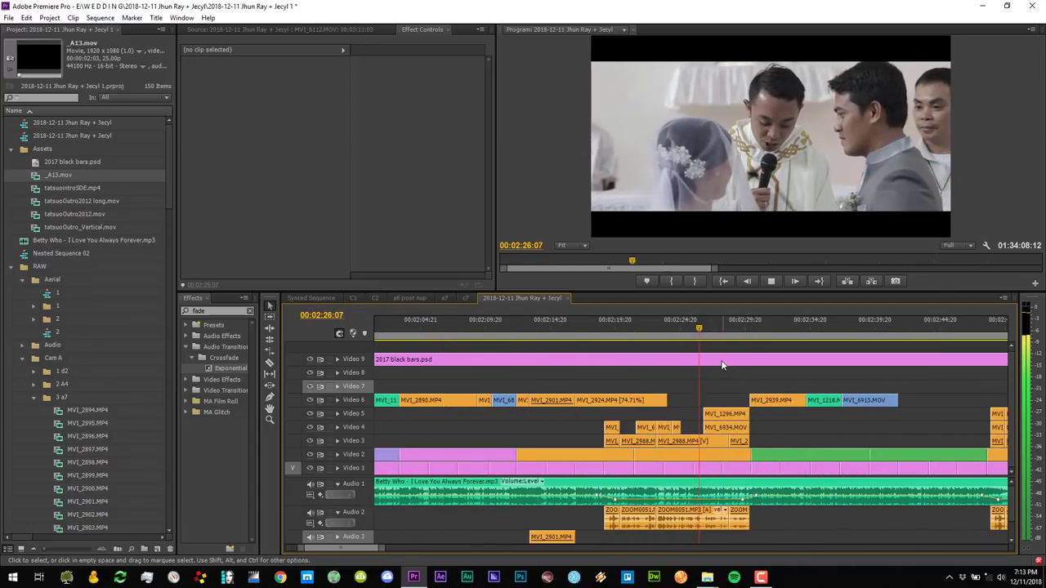
{"action": "left_click", "coordinate": [664, 331]}
{"action": "key", "text": "equal"}
{"action": "key", "text": "equal"}
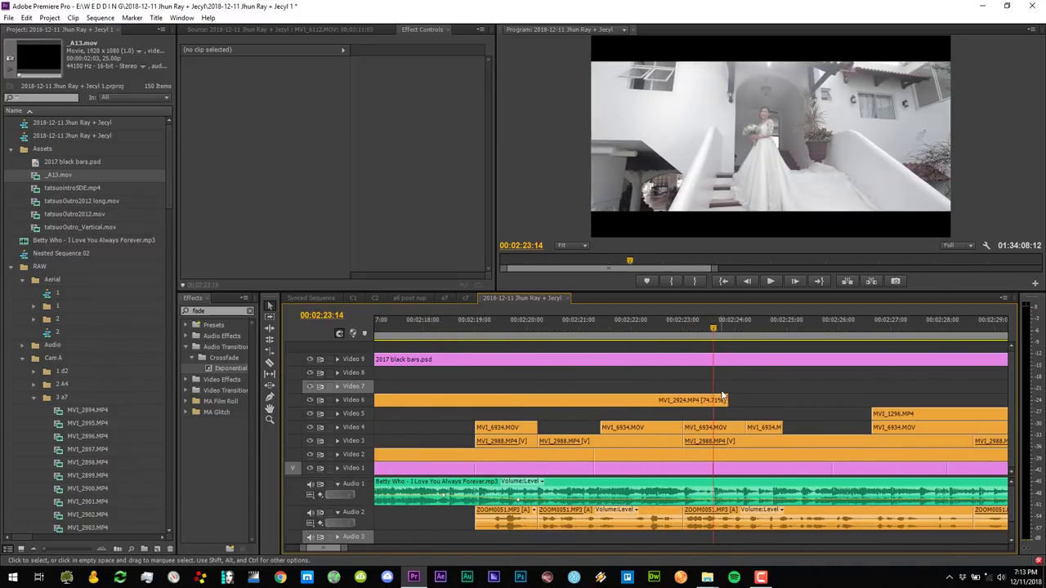
{"action": "left_click_drag", "start_coordinate": [724, 400], "coordinate": [679, 400]}
{"action": "key", "text": "v"}
- Play back the edit from the end of MVI_2924.MP4 through the vows into MVI_2939.MP4
{"action": "left_click", "coordinate": [650, 332]}
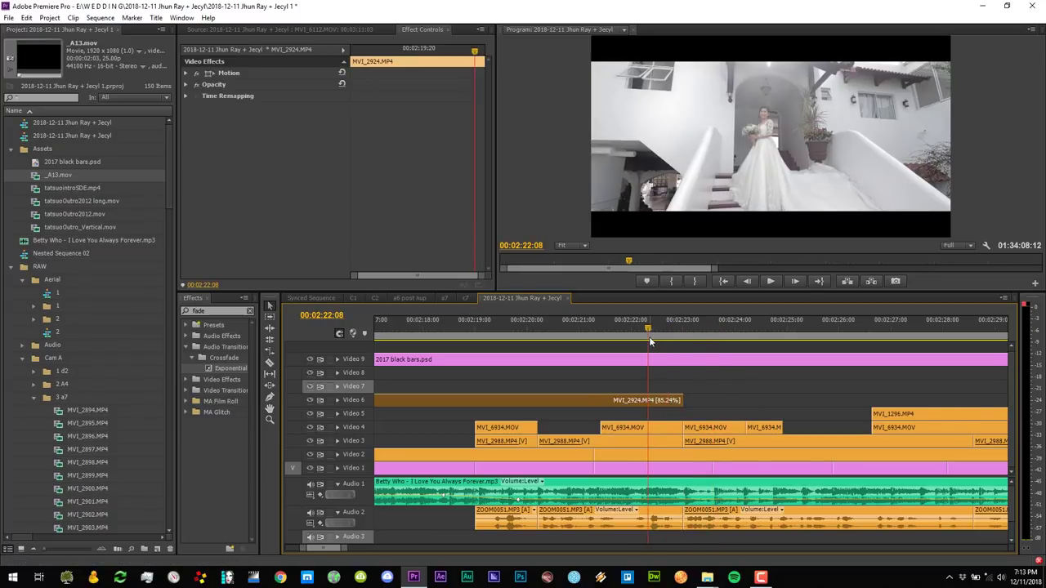
{"action": "key", "text": "minus"}
{"action": "key", "text": "space"}
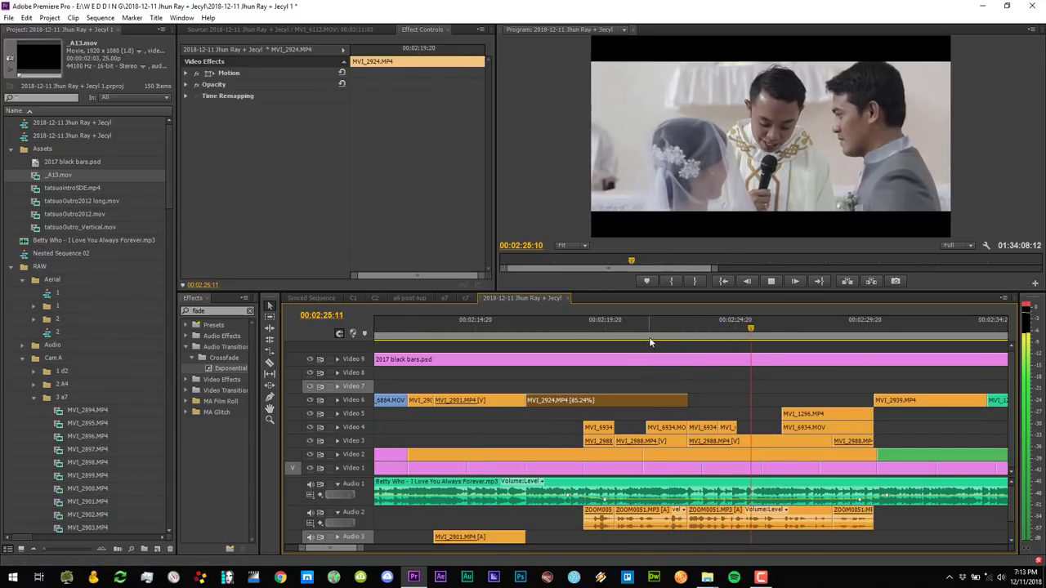
{"action": "key", "text": "minus"}
{"action": "key", "text": "minus"}
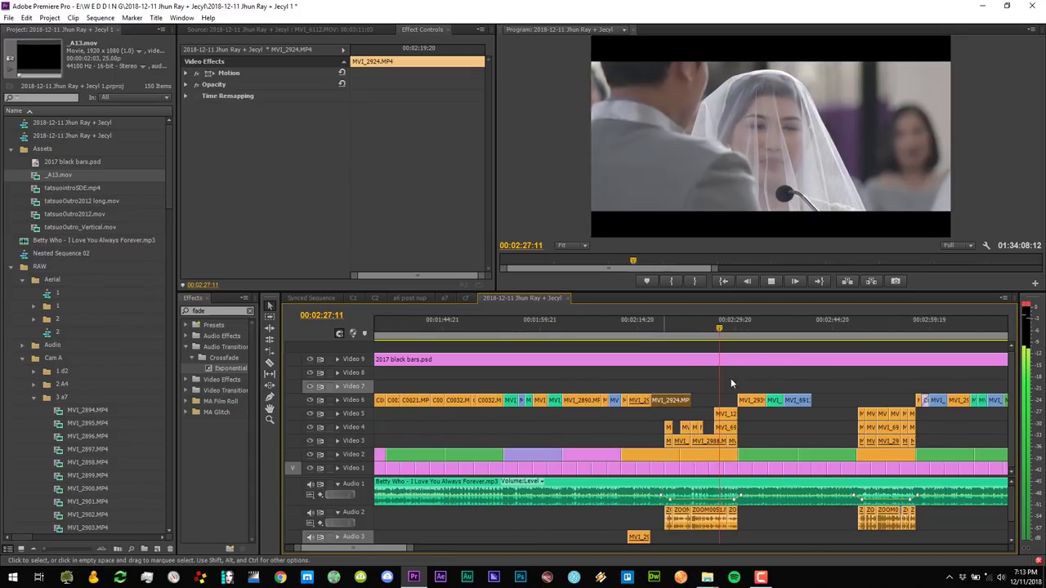
{"action": "left_click", "coordinate": [832, 428]}
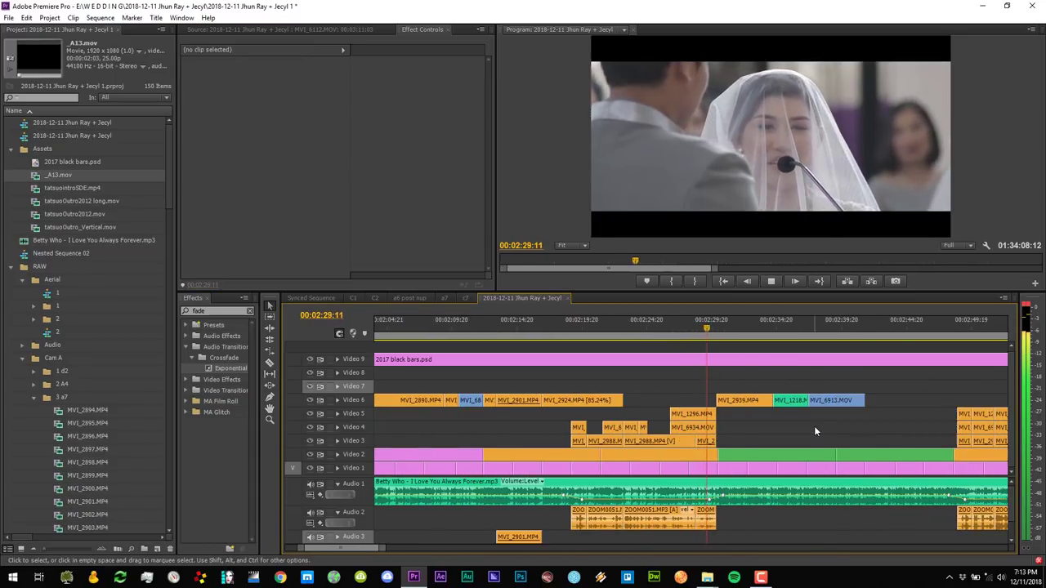
{"action": "left_click", "coordinate": [814, 426]}
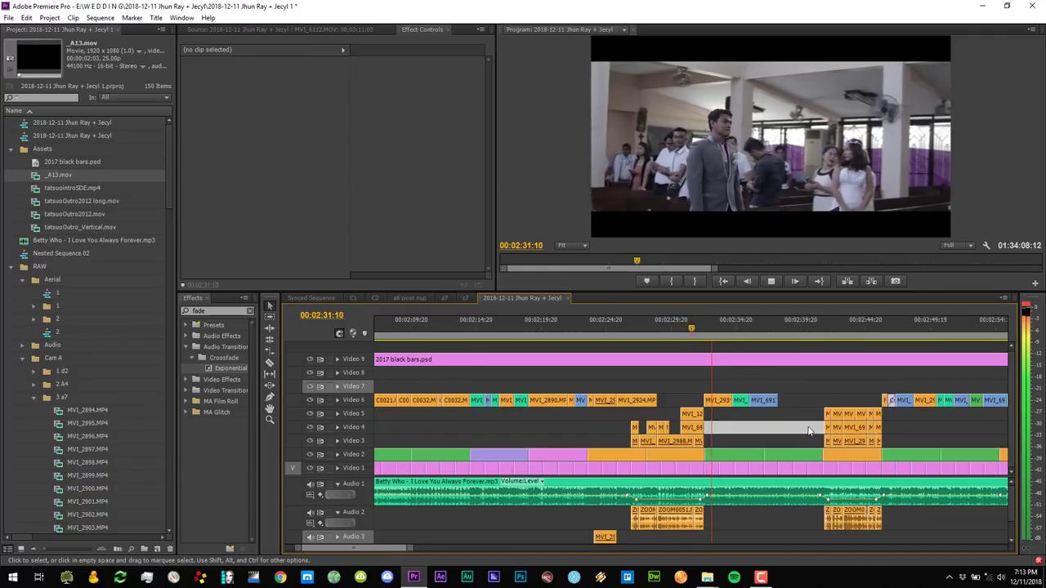
{"action": "key", "text": "equal"}
{"action": "key", "text": "space"}
- Cut off the start of MVI_2939.MP4 at 00:02:31:02 and rate-stretch the rest back to fill the gap
{"action": "left_click_drag", "start_coordinate": [700, 330], "coordinate": [687, 343]}
{"action": "key", "text": "c"}
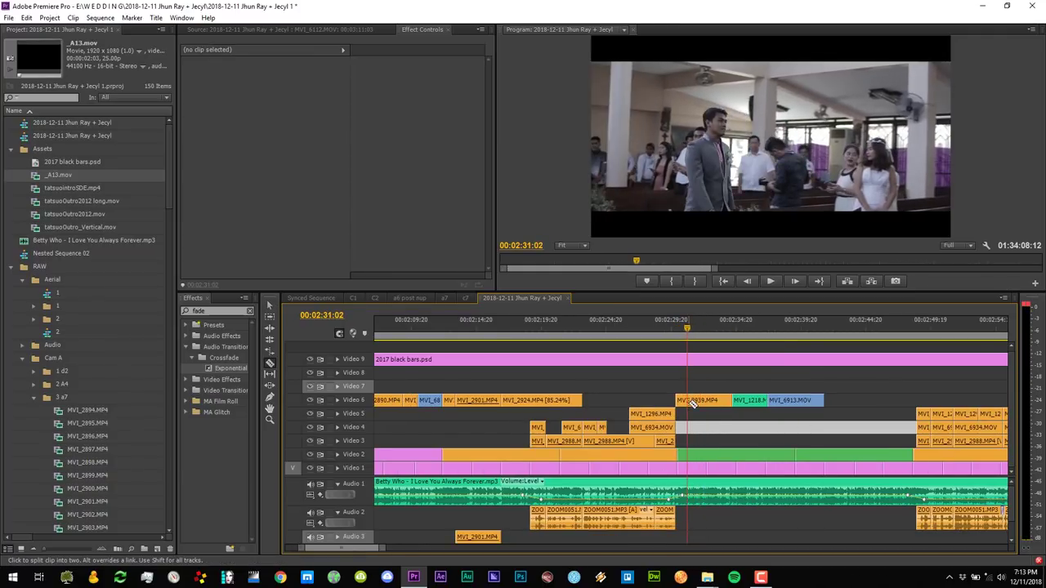
{"action": "left_click", "coordinate": [687, 400]}
{"action": "key", "text": "v"}
{"action": "left_click", "coordinate": [682, 400]}
{"action": "left_click_drag", "start_coordinate": [681, 400], "coordinate": [680, 400]}
{"action": "key", "text": "v"}
{"action": "left_click", "coordinate": [733, 419]}
- Play back the stretched MVI_2939.MP4 and view its Motion settings
{"action": "key", "text": "space"}
{"action": "key", "text": "space"}
{"action": "left_click", "coordinate": [708, 402]}
{"action": "left_click", "coordinate": [229, 73]}
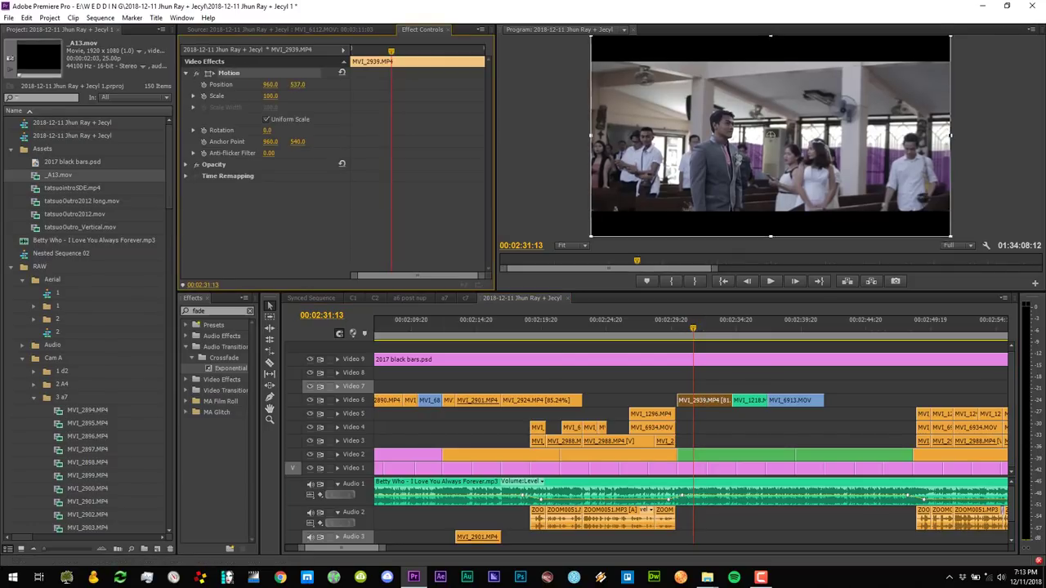
{"action": "left_click", "coordinate": [771, 430]}
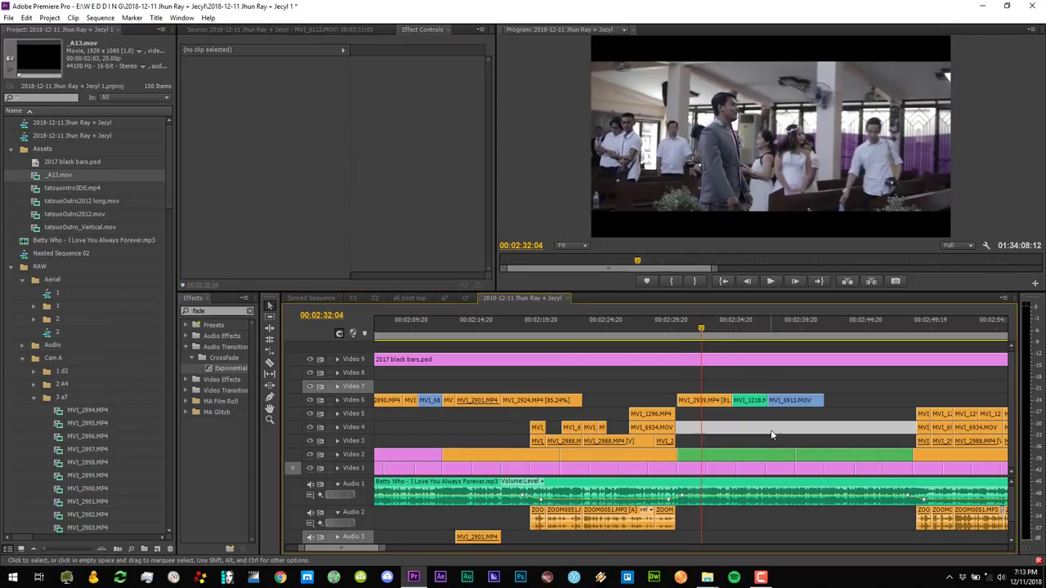
- Play through the groom shots and lower MVI_6913.MOV in the frame by setting its vertical position to 683
{"action": "key", "text": "space"}
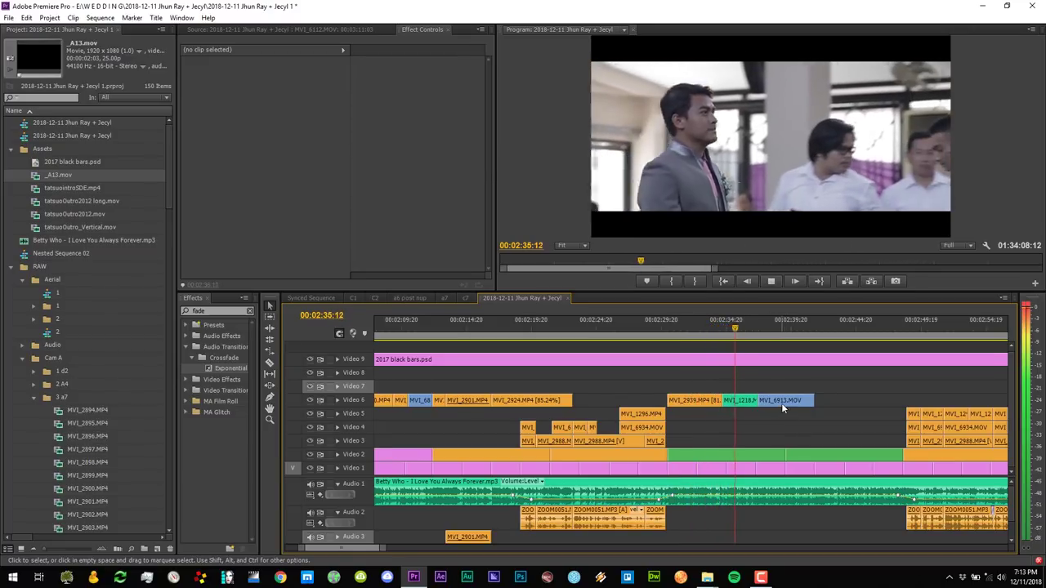
{"action": "key", "text": "space"}
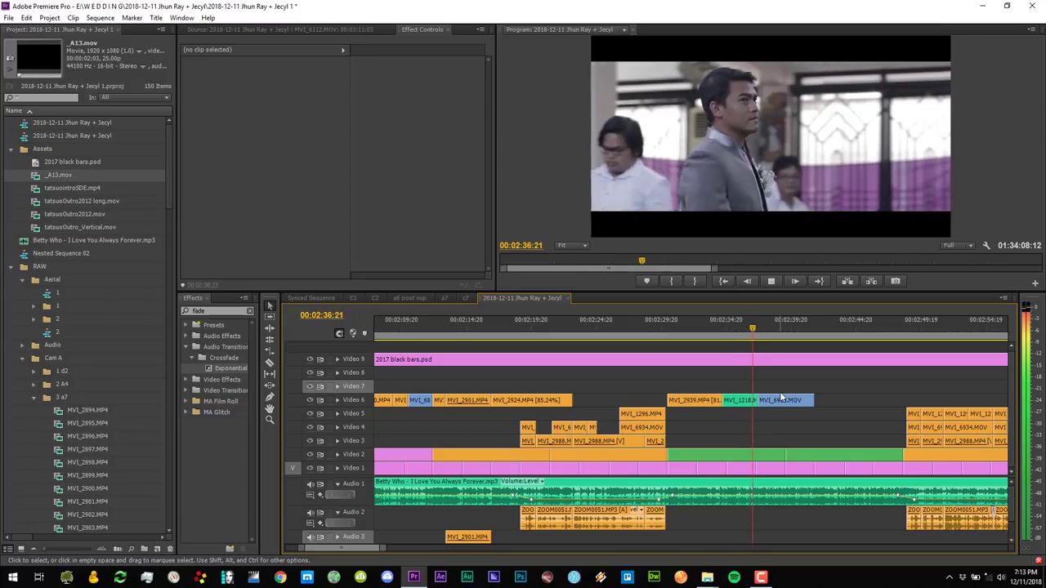
{"action": "key", "text": "space"}
{"action": "left_click", "coordinate": [711, 400]}
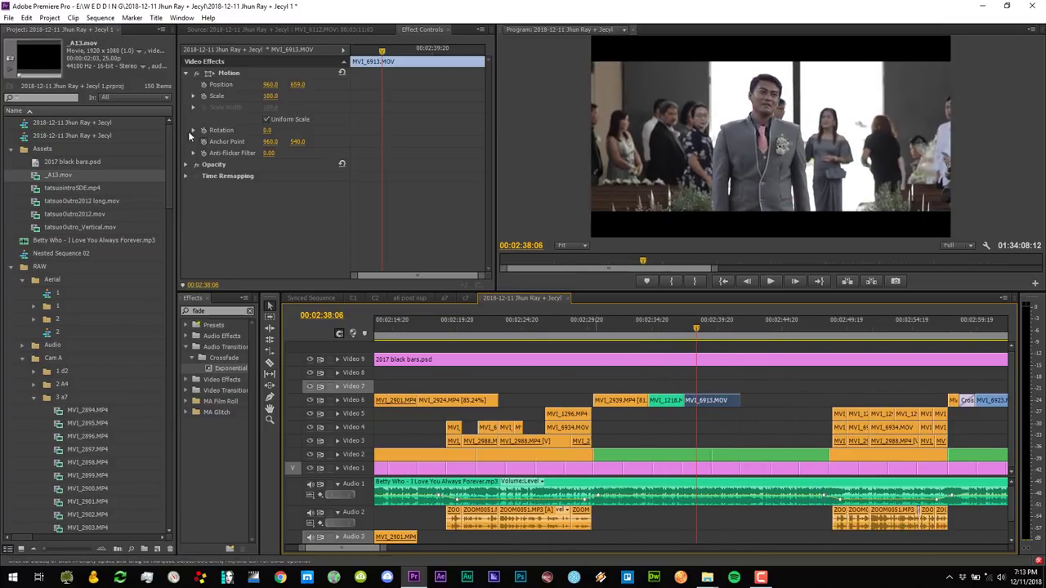
{"action": "left_click", "coordinate": [233, 71]}
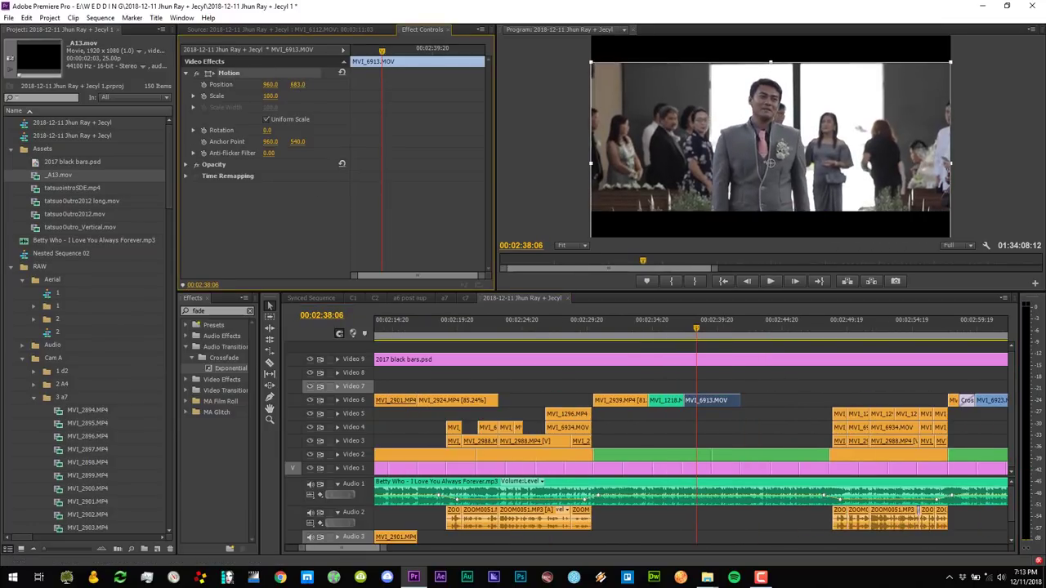
- Play back the repositioned MVI_6913.MOV and the vows section from 00:02:48:08, and save the project
{"action": "key", "text": "space"}
{"action": "left_click", "coordinate": [817, 413]}
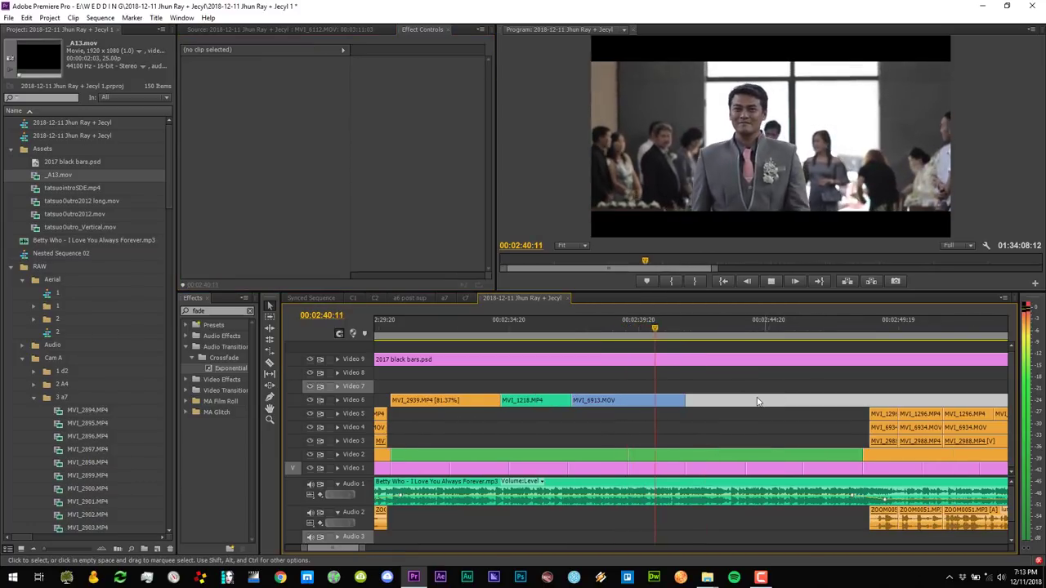
{"action": "key", "text": "space"}
{"action": "key", "text": "ctrl+s"}
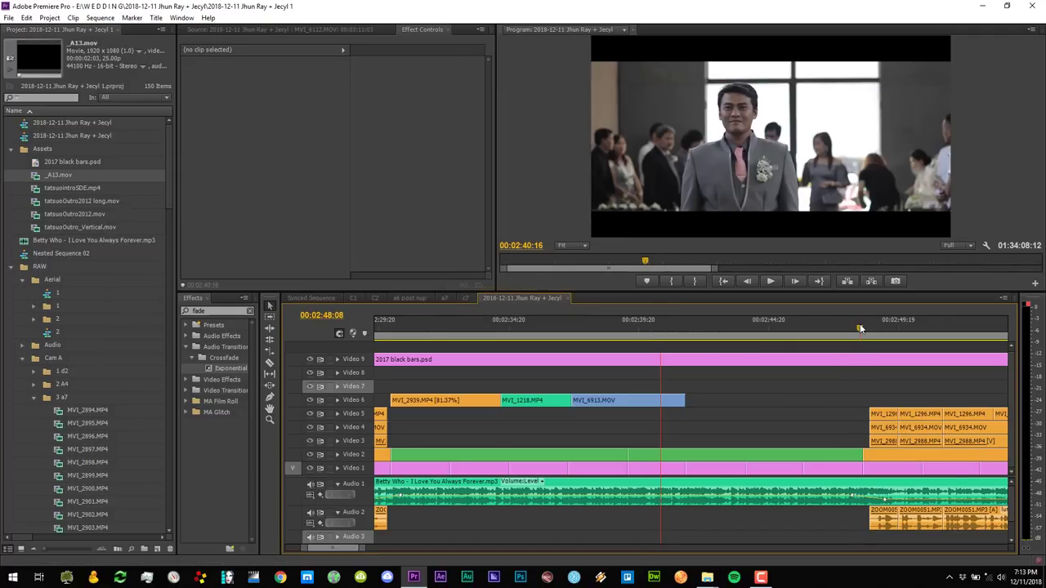
{"action": "left_click", "coordinate": [861, 329]}
{"action": "key", "text": "minus"}
{"action": "key", "text": "space"}
{"action": "key", "text": "minus"}
{"action": "key", "text": "minus"}
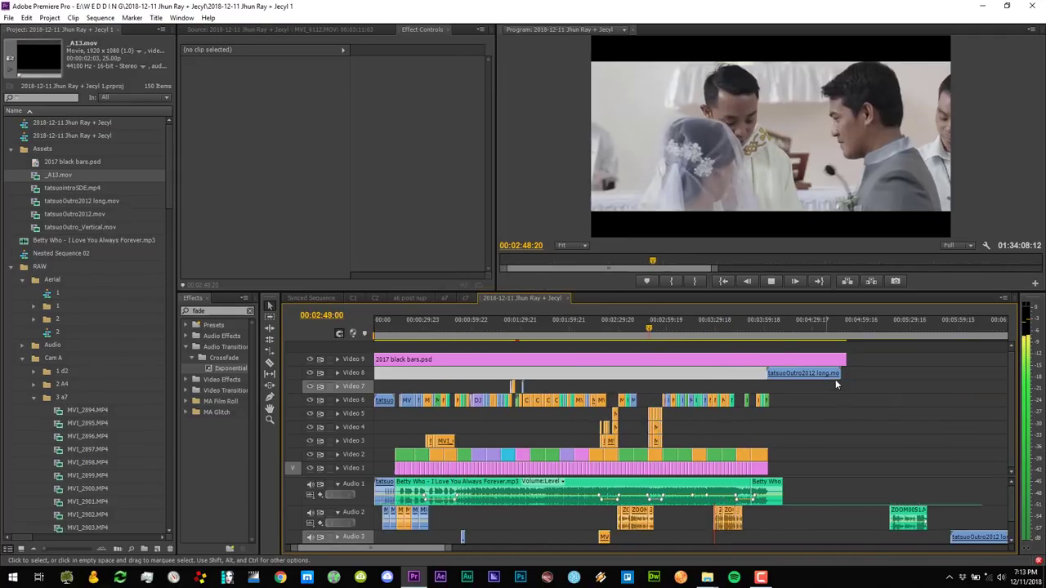
{"action": "key", "text": "ctrl+s"}
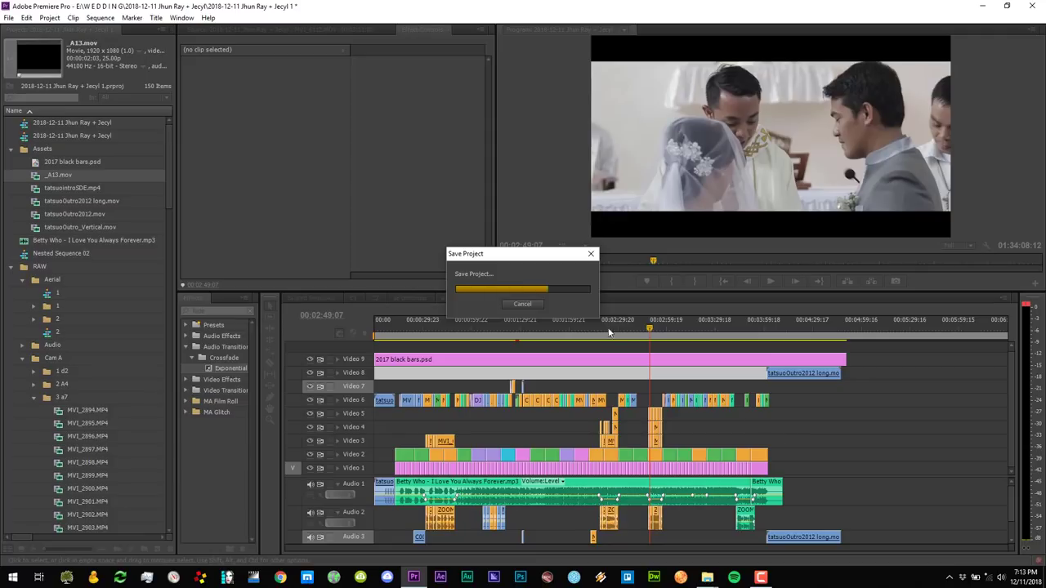
- Collapse the 3 a7 bin and open the a6 post nup sequence from the Cam A footage
{"action": "left_click", "coordinate": [442, 298]}
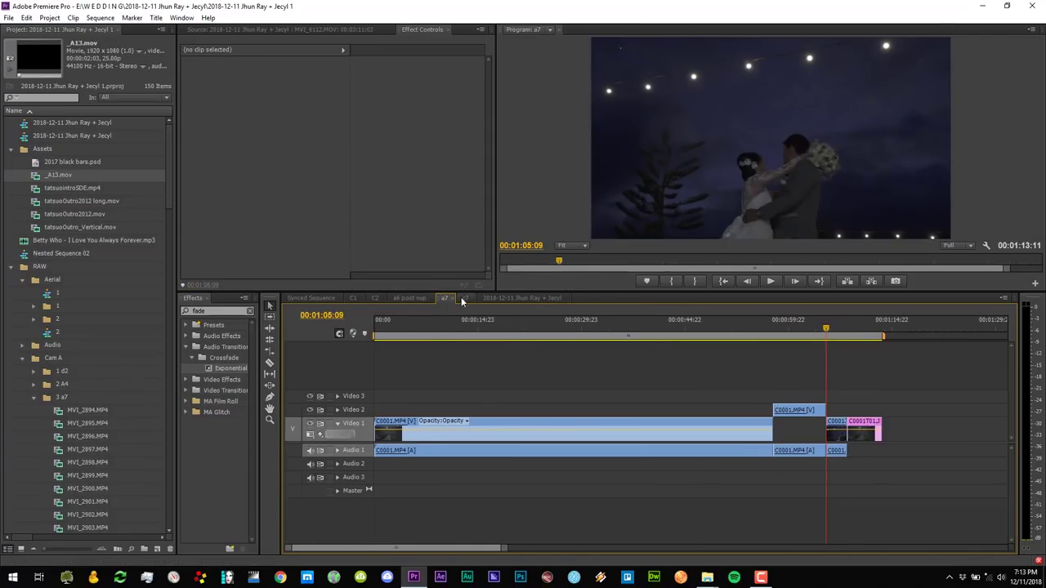
{"action": "scroll", "coordinate": [91, 305], "scroll_direction": "down", "scroll_amount": 2}
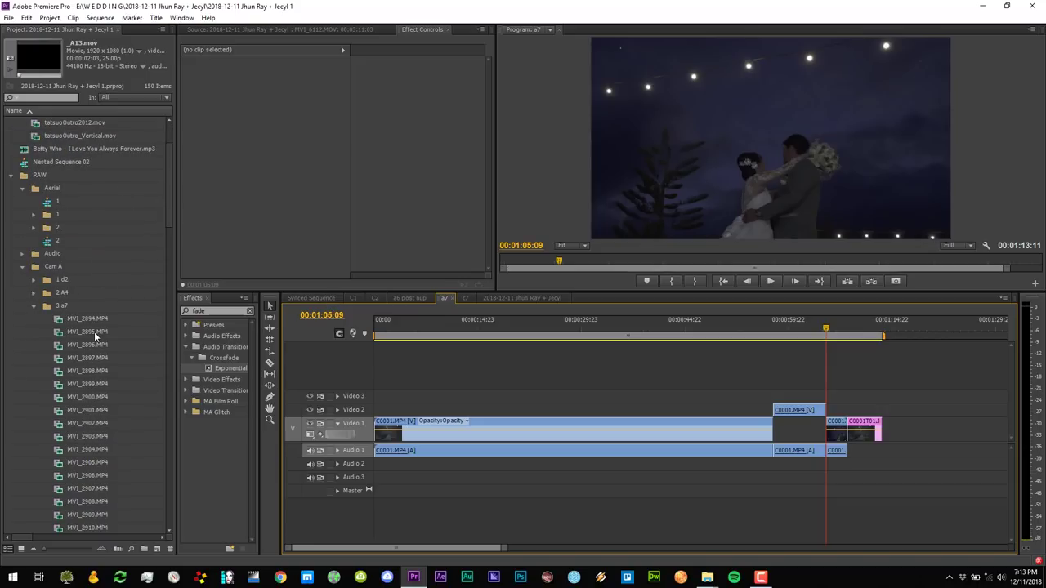
{"action": "left_click", "coordinate": [33, 307]}
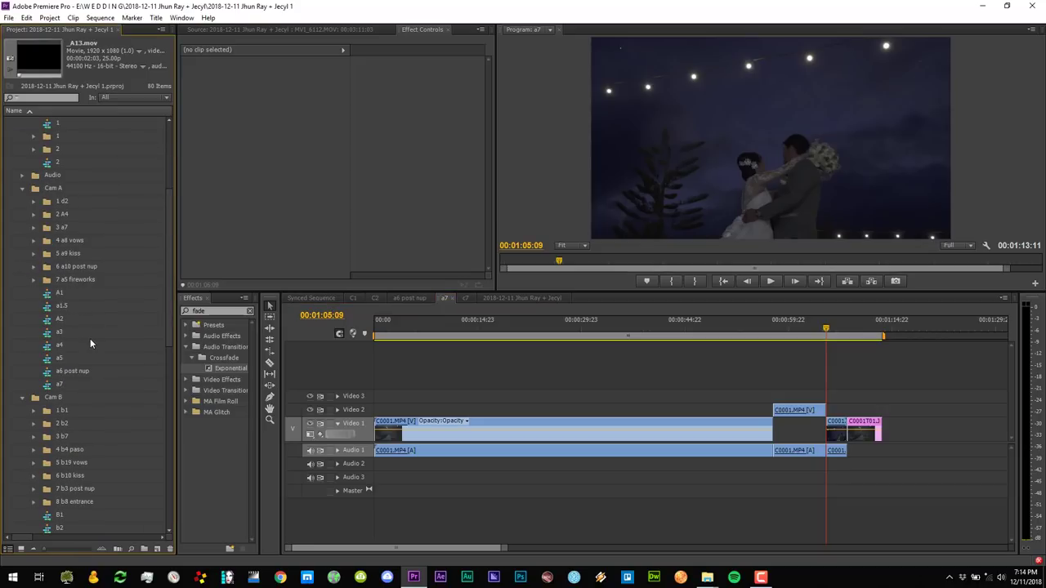
{"action": "double_click", "coordinate": [63, 371]}
{"action": "key", "text": "minus"}
{"action": "key", "text": "minus"}
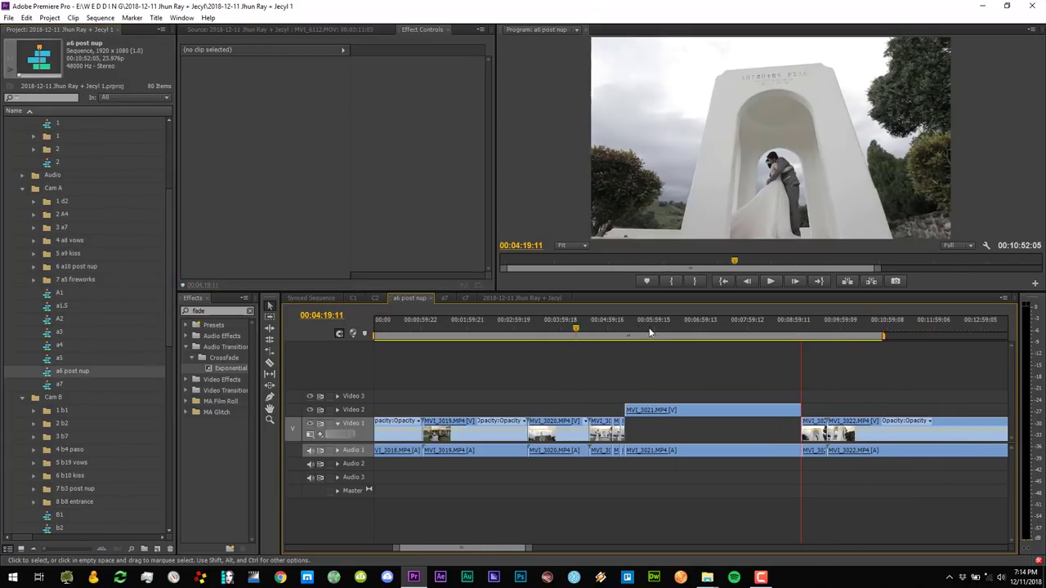
- Look through the a6 post nup footage from the cake table to MVI_3028.MP4 for usable couple shots
{"action": "key", "text": "space"}
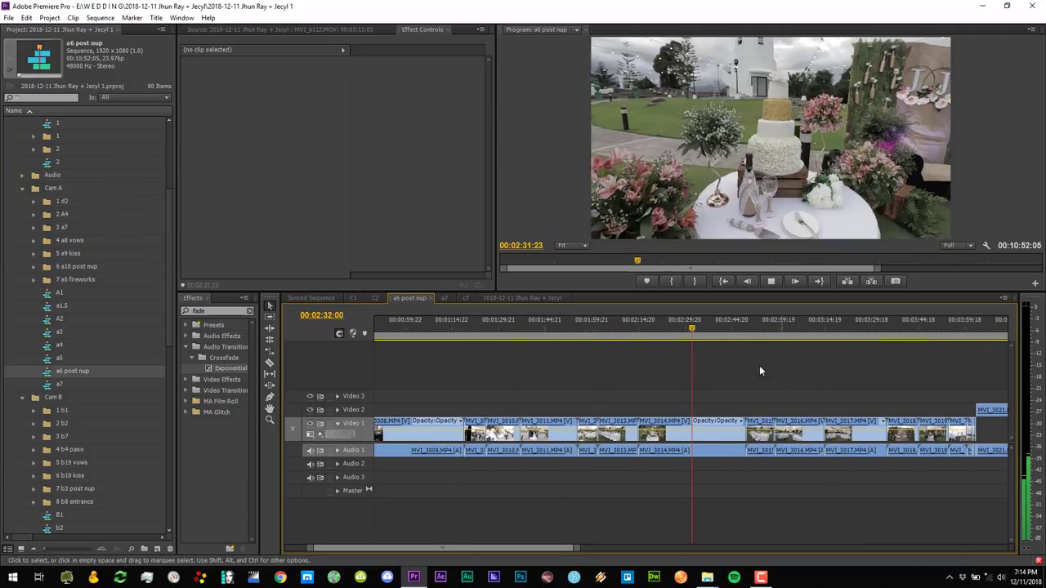
{"action": "left_click", "coordinate": [597, 327]}
{"action": "key", "text": "equal"}
{"action": "key", "text": "equal"}
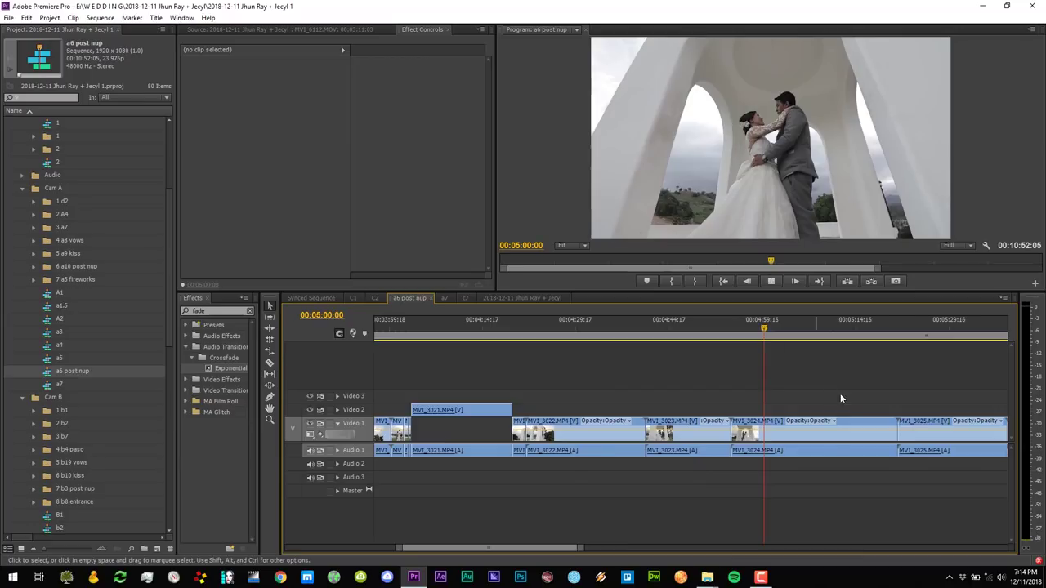
{"action": "key", "text": "minus"}
{"action": "left_click", "coordinate": [875, 333]}
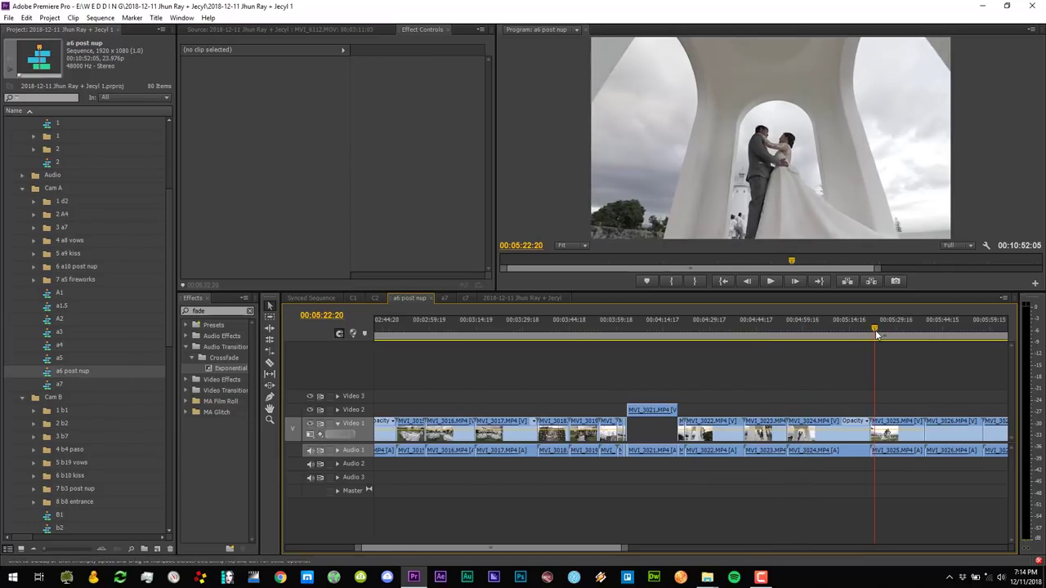
{"action": "key", "text": "space"}
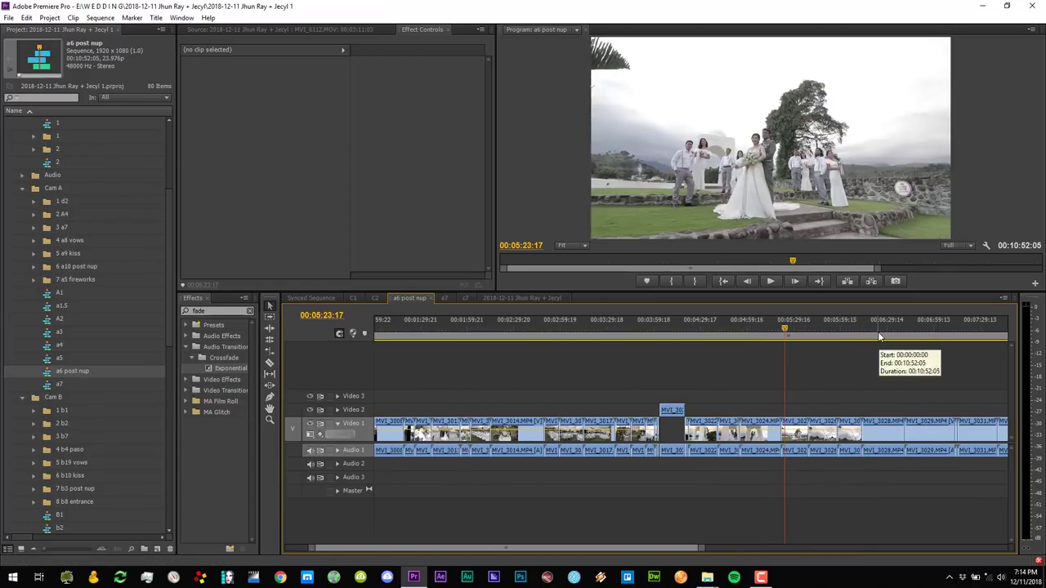
{"action": "key", "text": "equal"}
{"action": "key", "text": "equal"}
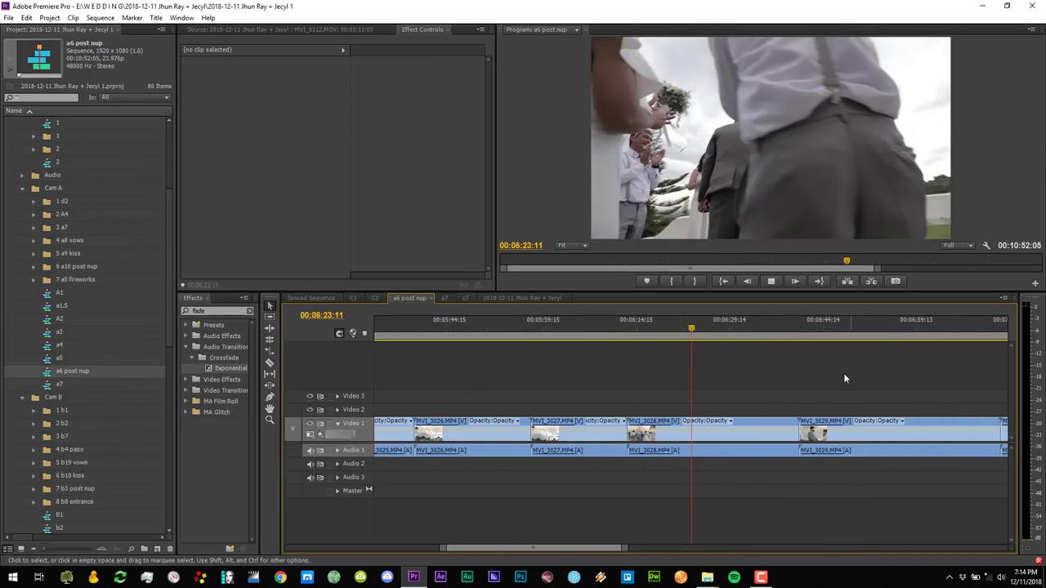
{"action": "key", "text": "equal"}
- Play the start of MVI_3028.MP4 and cut the clip at about 00:06:16:00
{"action": "left_click", "coordinate": [575, 335]}
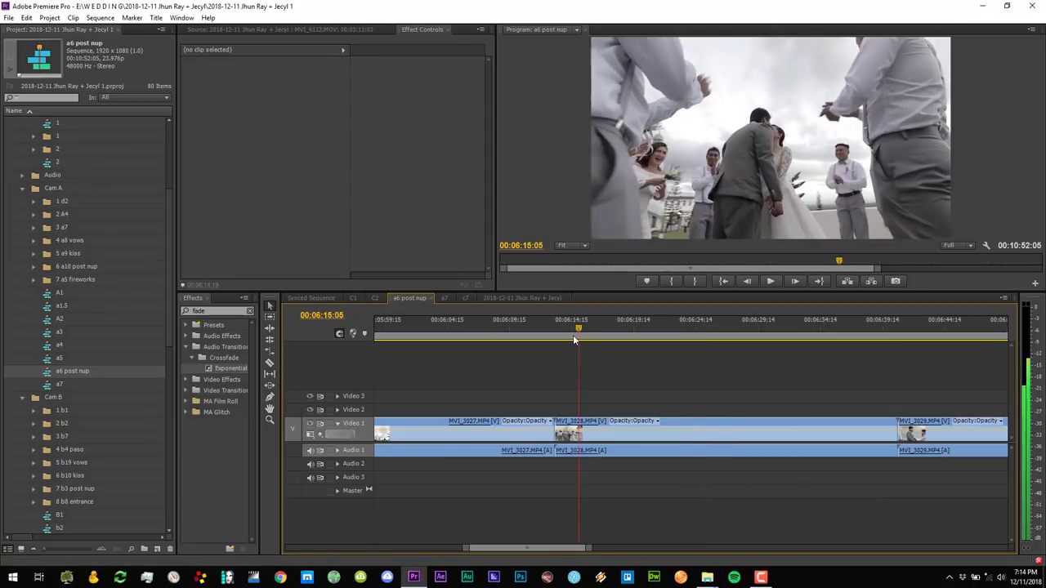
{"action": "left_click_drag", "start_coordinate": [573, 340], "coordinate": [569, 342]}
{"action": "key", "text": "space"}
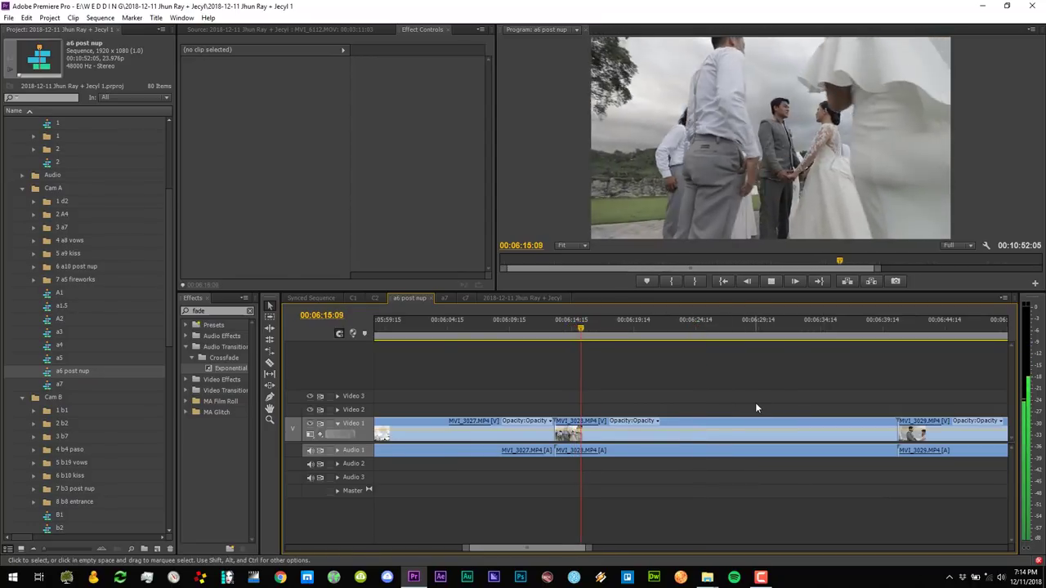
{"action": "key", "text": "equal"}
{"action": "key", "text": "equal"}
{"action": "key", "text": "equal"}
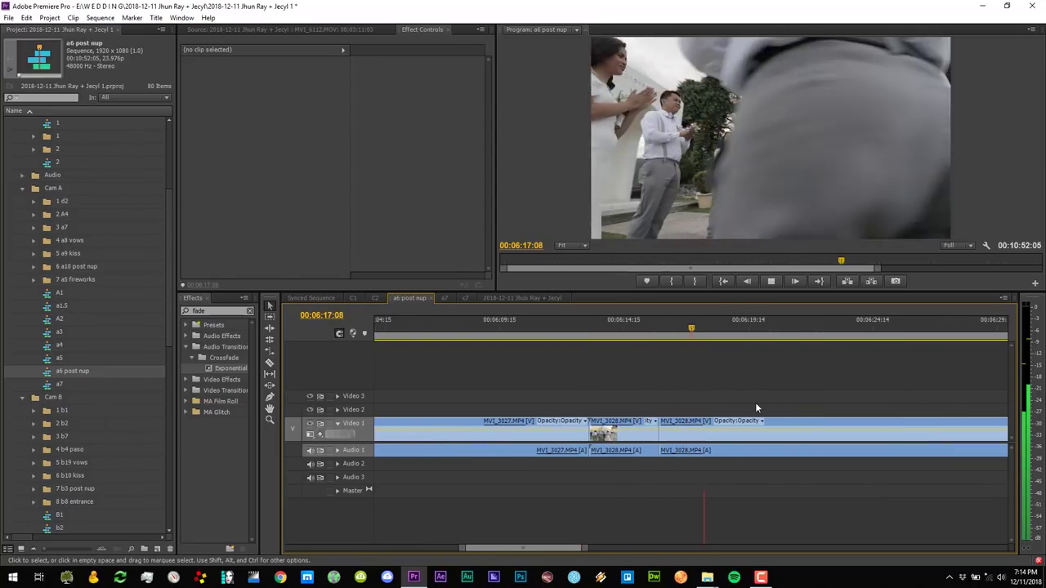
- Cut MVI_3028.MP4 again at 00:06:21:17 and raise the isolated kiss segment to Video 2
{"action": "scroll", "coordinate": [756, 407], "scroll_direction": "down", "scroll_amount": 1}
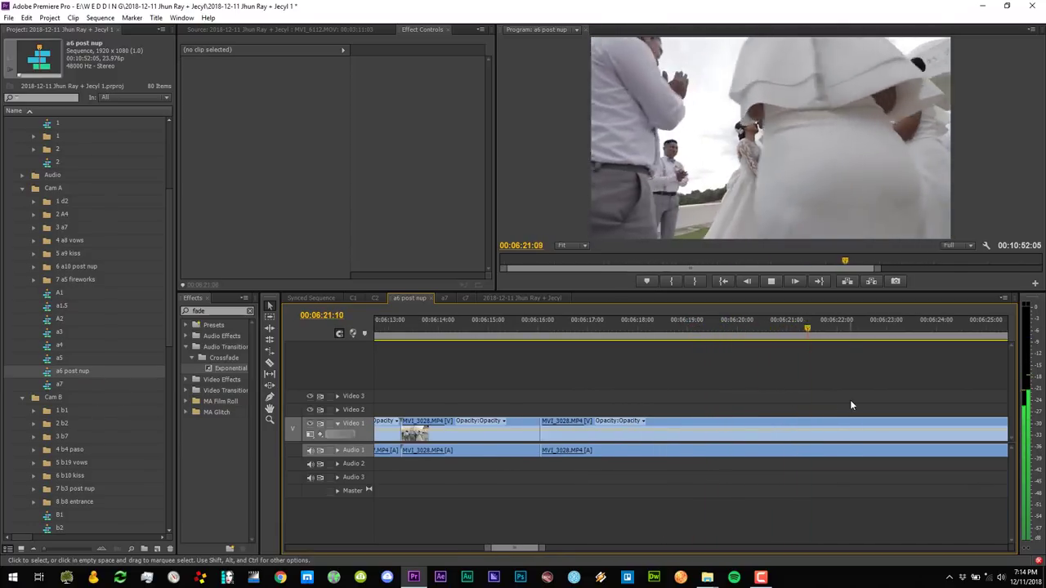
{"action": "key", "text": "minus"}
{"action": "key", "text": "space"}
{"action": "key", "text": "ctrl+k"}
{"action": "left_click_drag", "start_coordinate": [821, 424], "coordinate": [821, 407]}
{"action": "key", "text": "minus"}
{"action": "key", "text": "minus"}
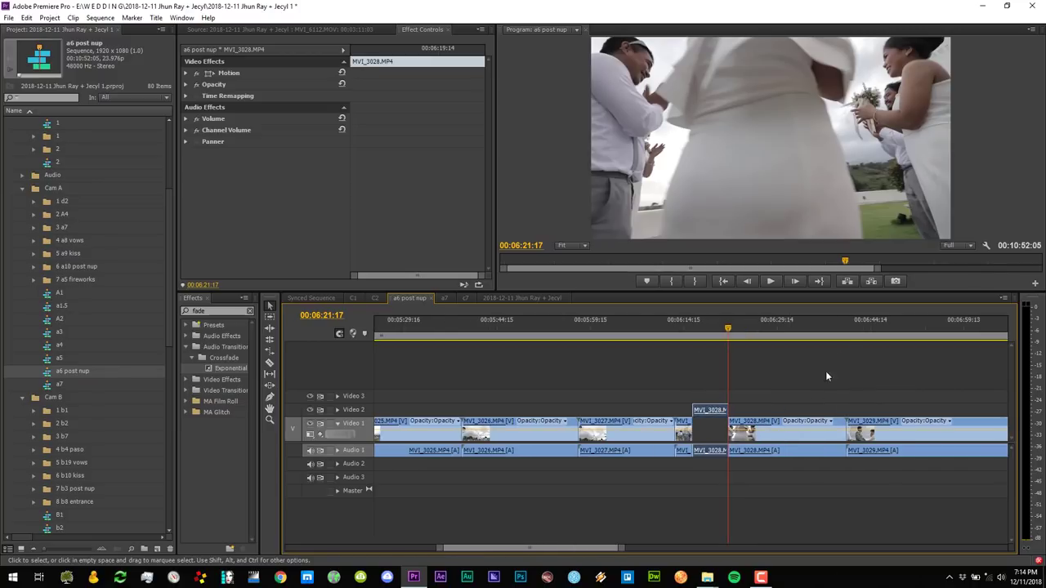
- Play through MVI_3029.MP4, isolate the kiss segment starting at 00:06:58:17, and raise it to Video 2
{"action": "key", "text": "minus"}
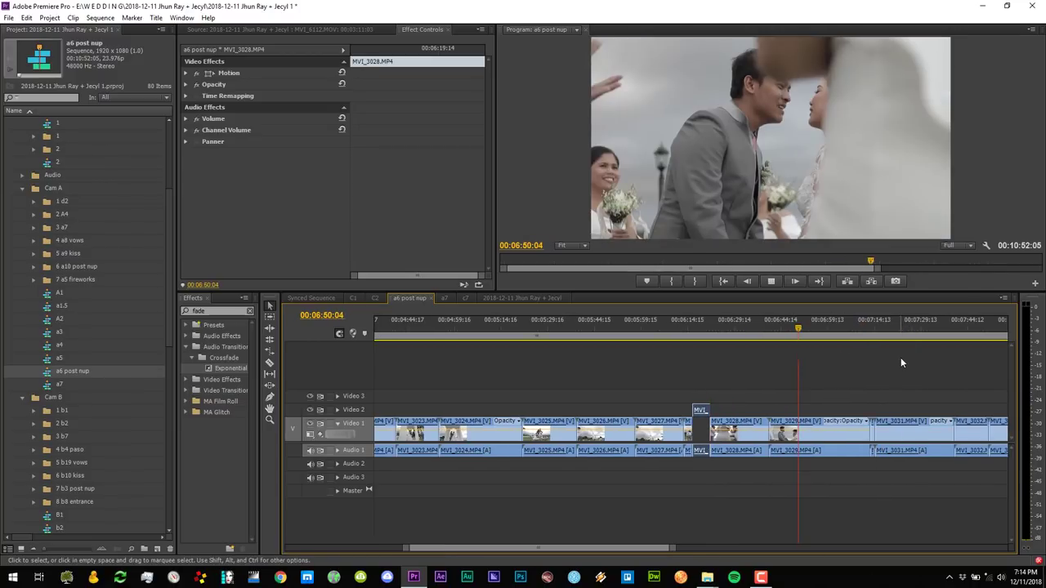
{"action": "left_click", "coordinate": [884, 371]}
{"action": "key", "text": "space"}
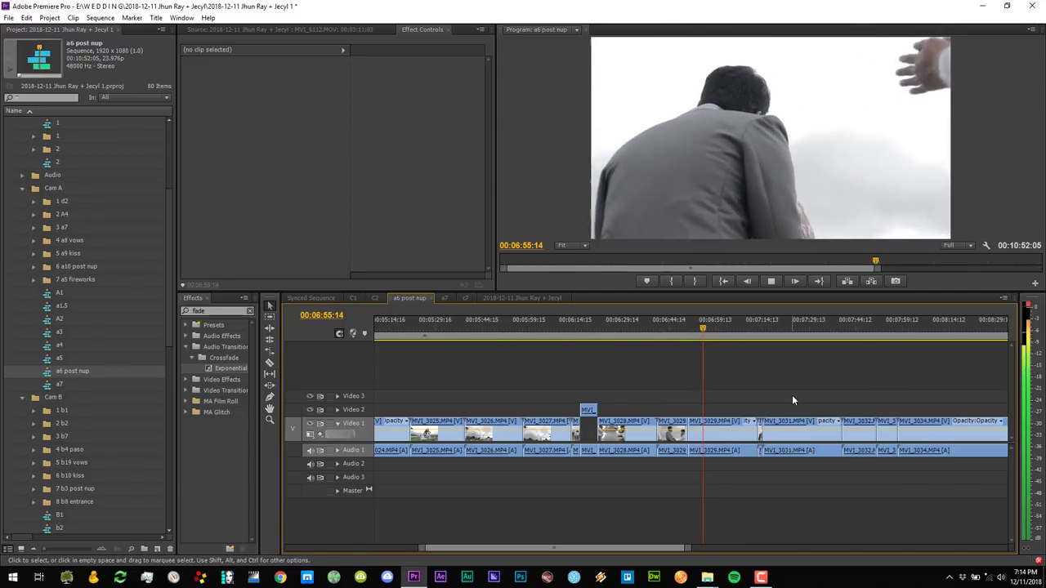
{"action": "key", "text": "equal"}
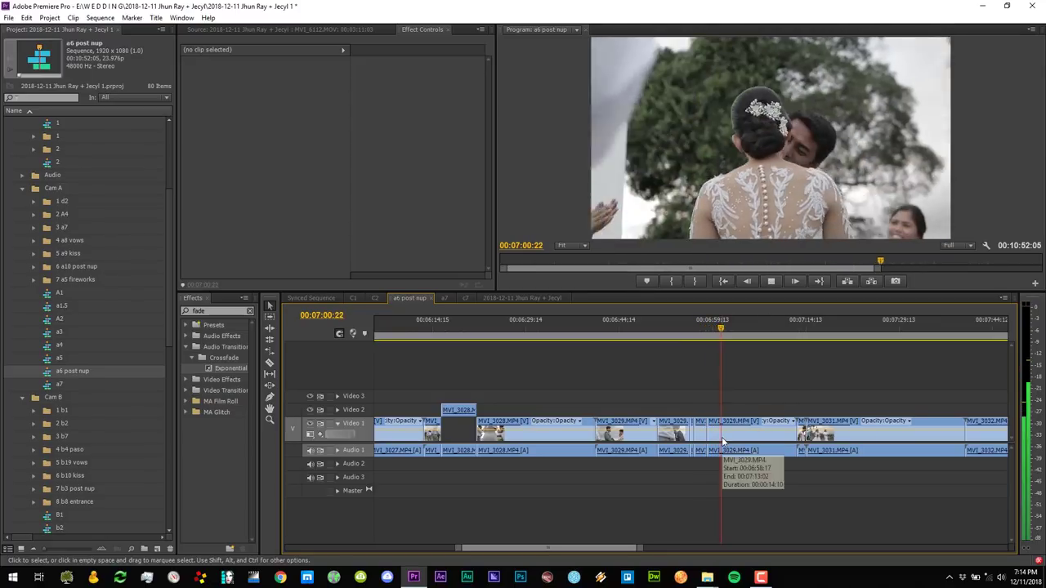
{"action": "key", "text": "space"}
{"action": "mouse_move", "coordinate": [722, 410]}
{"action": "left_mouse_down"}
{"action": "mouse_move", "coordinate": [562, 406]}
{"action": "mouse_move", "coordinate": [740, 408]}
{"action": "left_mouse_up"}
{"action": "key", "text": "minus"}
- Paste the picked MVI_3028.MP4 and MVI_3029.MP4 shots past the end of the wedding highlight sequence and set their speed to 60%
{"action": "left_click", "coordinate": [535, 299]}
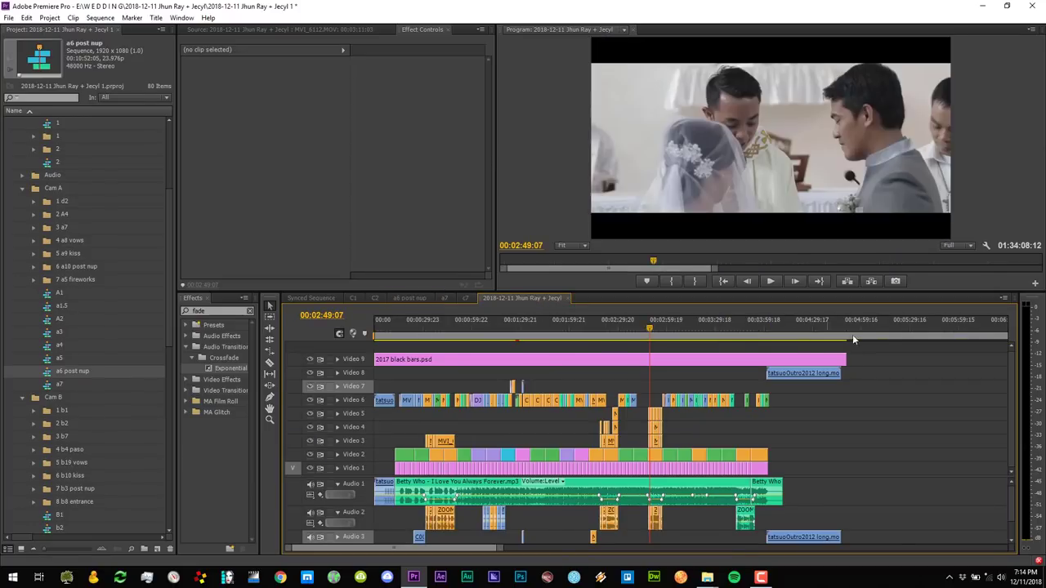
{"action": "key", "text": "ctrl+v"}
{"action": "key", "text": "ctrl+r"}
{"action": "type", "text": "60"}
{"action": "key", "text": "Return"}
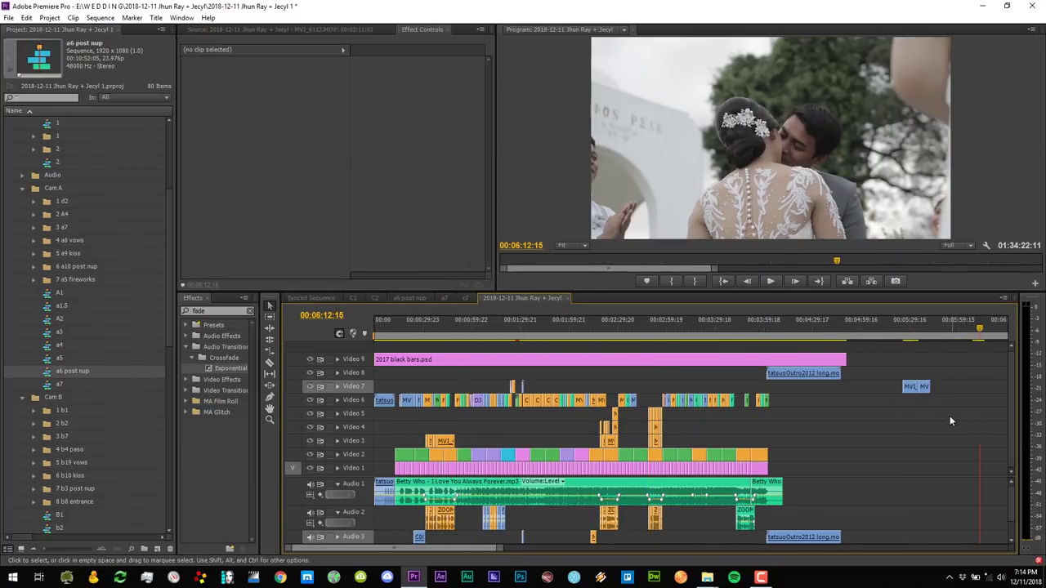
- Move the slowed MVI_3028.MP4 and MVI_3029.MP4 shots to Video 7 at 00:02:41:15, right after MVI_6913.MOV
{"action": "left_click_drag", "start_coordinate": [634, 331], "coordinate": [641, 332]}
{"action": "key", "text": "="}
{"action": "key", "text": "="}
{"action": "left_click", "coordinate": [679, 331]}
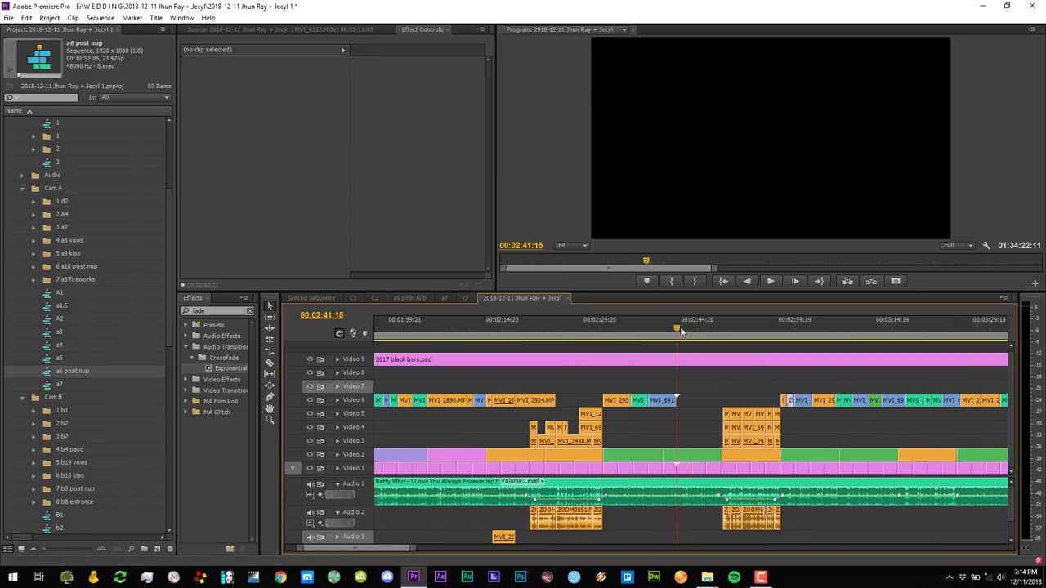
{"action": "key", "text": "ctrl+v"}
{"action": "key", "text": "equal"}
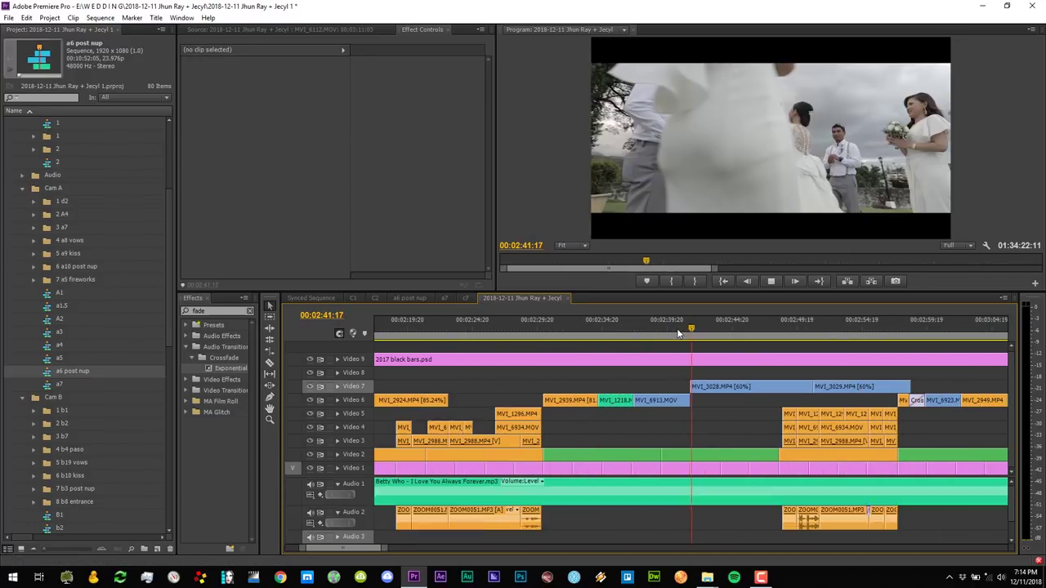
- Play the inserted shots and slide MVI_3029.MP4 earlier so it overwrites the end of MVI_3028.MP4 from about 00:02:47
{"action": "key", "text": "space"}
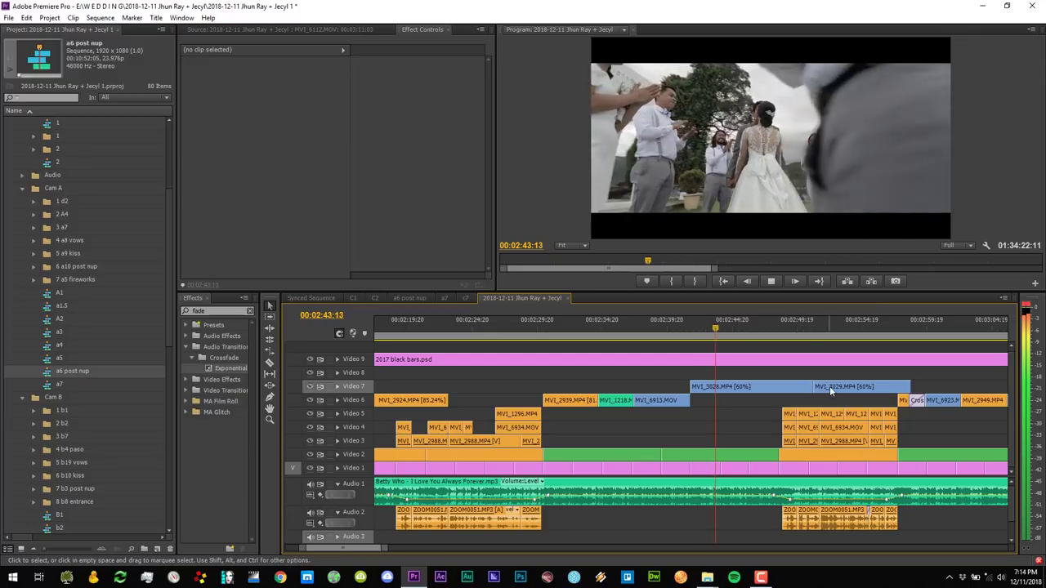
{"action": "left_click", "coordinate": [734, 423]}
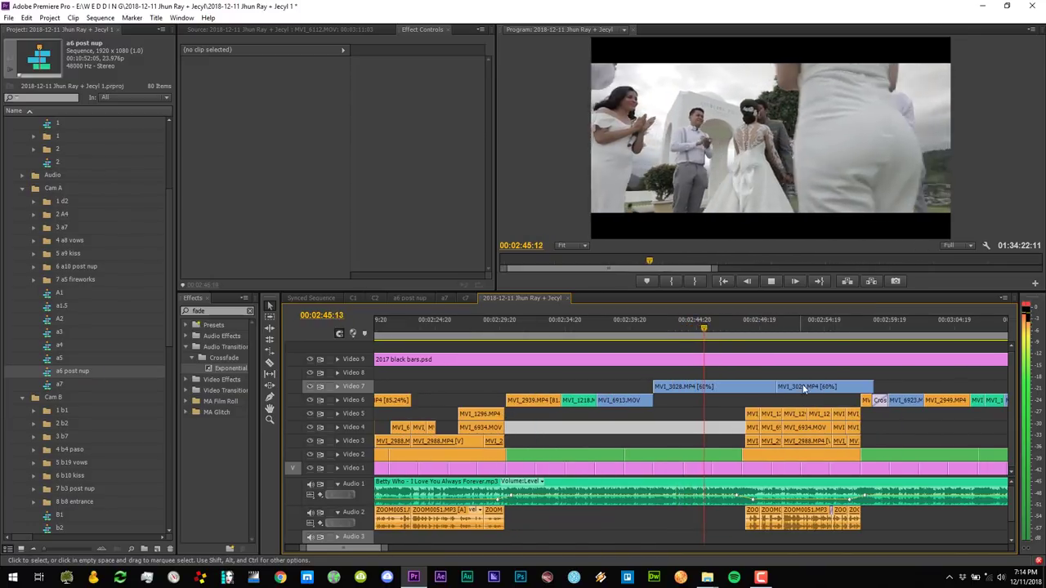
{"action": "left_click", "coordinate": [803, 387]}
{"action": "left_click_drag", "start_coordinate": [803, 387], "coordinate": [758, 387]}
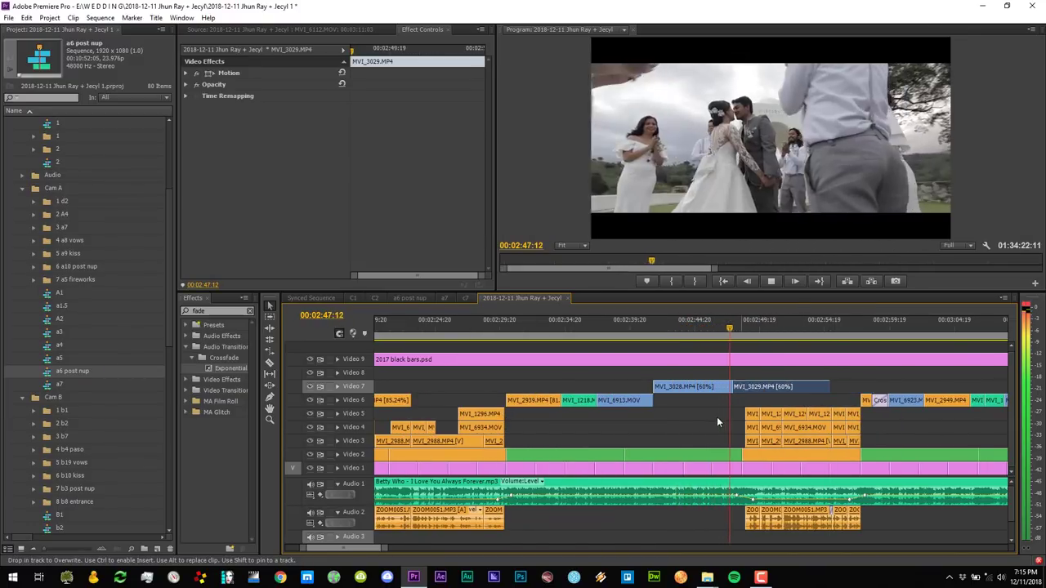
- Play through MVI_3029.MP4 on Video 7 and check where it ends against the vow shots up to 00:02:56:02
{"action": "left_click", "coordinate": [691, 421]}
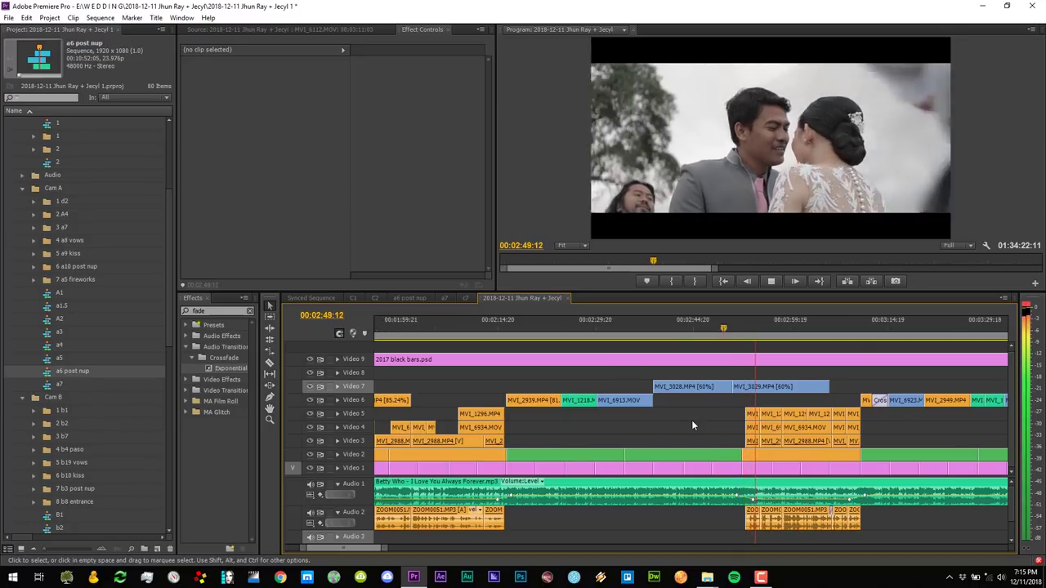
{"action": "key", "text": "="}
{"action": "key", "text": "="}
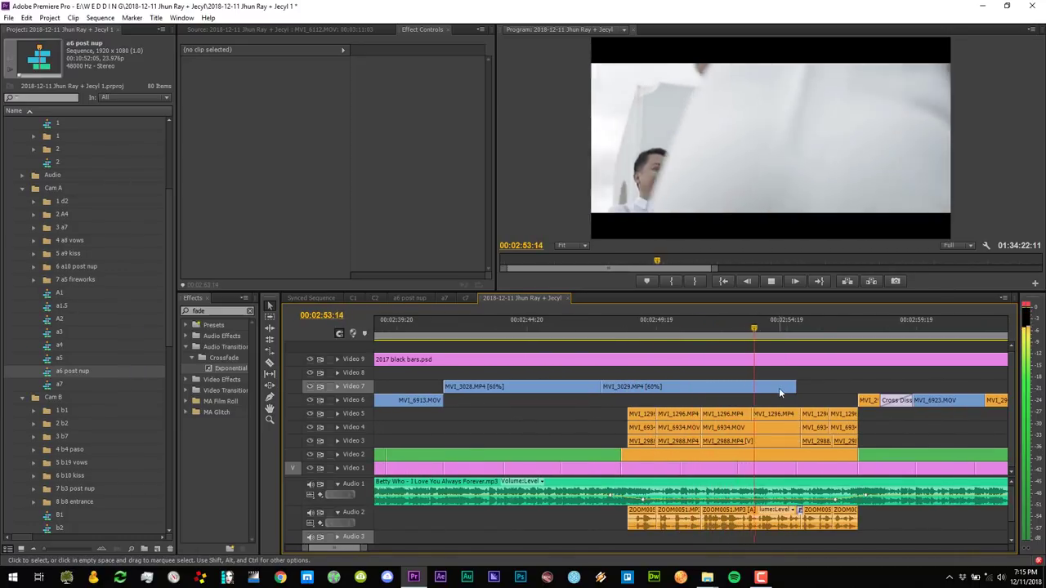
{"action": "key", "text": "space"}
{"action": "key", "text": "c"}
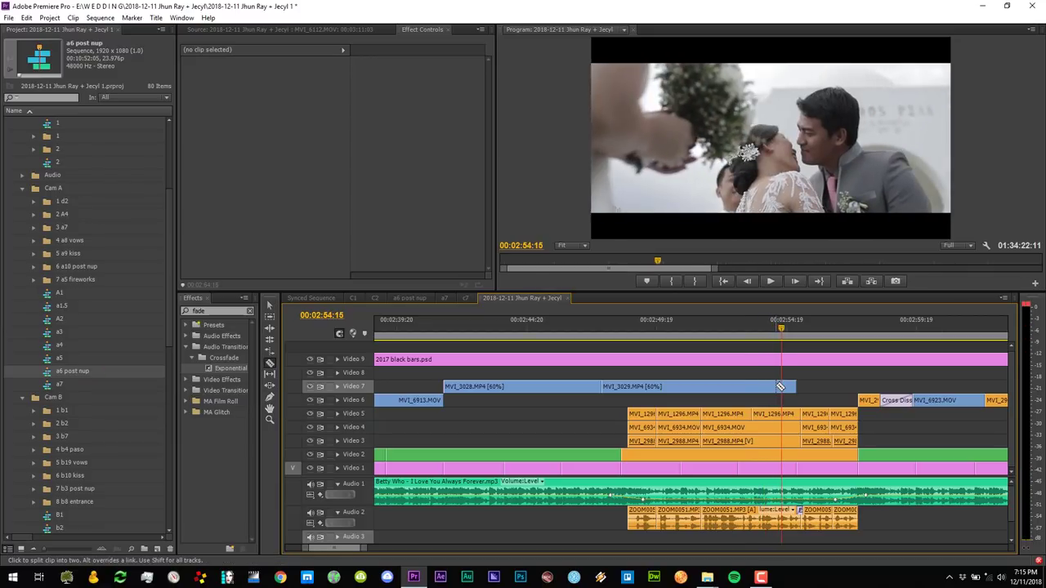
{"action": "key", "text": "v"}
{"action": "key", "text": "space"}
{"action": "key", "text": "space"}
{"action": "key", "text": "="}
{"action": "left_click_drag", "start_coordinate": [692, 330], "coordinate": [653, 343]}
{"action": "left_click", "coordinate": [704, 338]}
{"action": "left_click", "coordinate": [693, 417]}
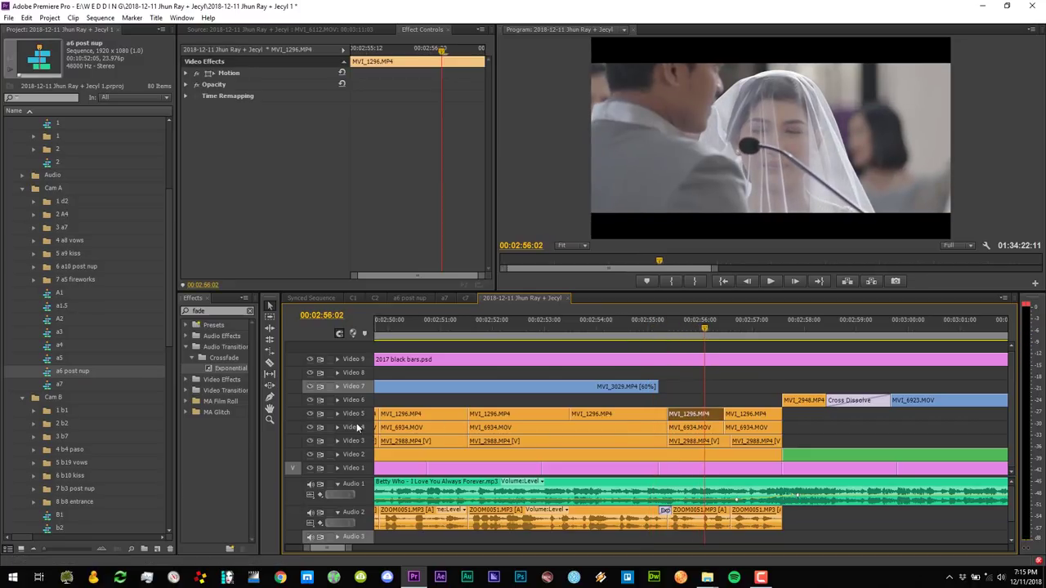
- Expand Video 4 and Video 5, then stretch MVI_3029.MP4 to 58.06% speed so it ends at the next vow cut
{"action": "left_click", "coordinate": [337, 428]}
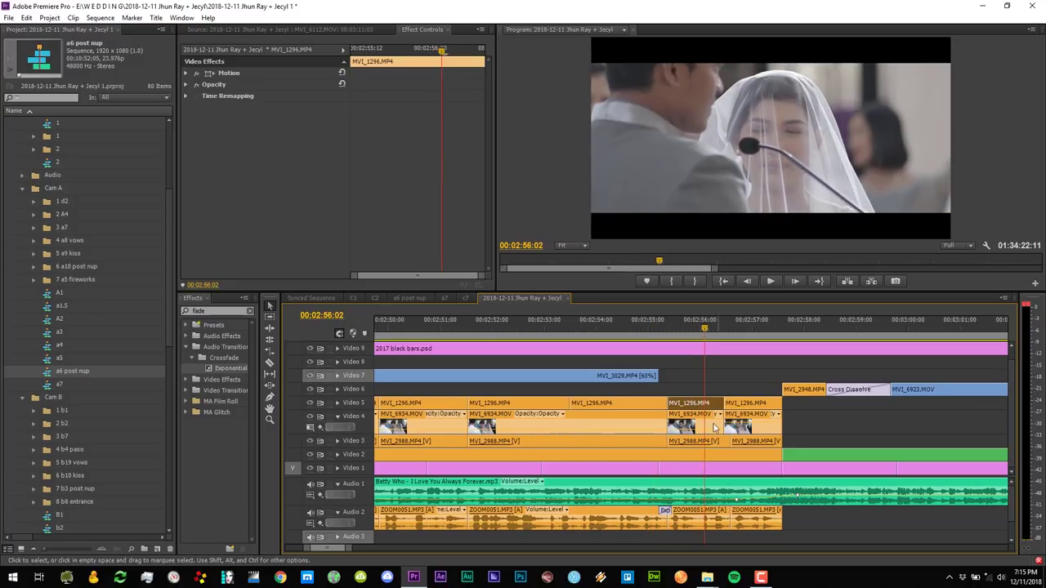
{"action": "left_click", "coordinate": [339, 403]}
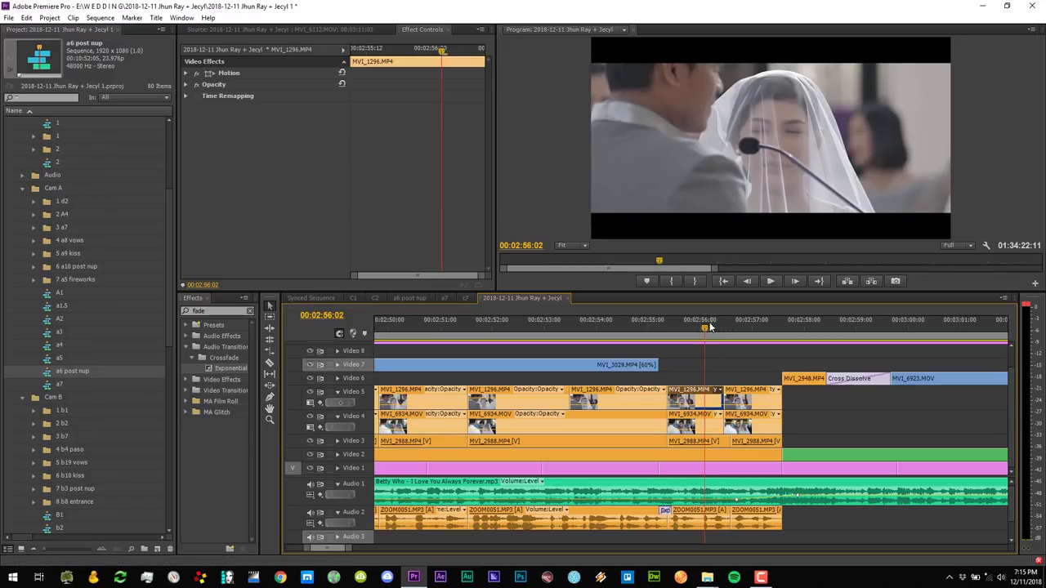
{"action": "left_click", "coordinate": [652, 337]}
{"action": "left_click_drag", "start_coordinate": [651, 364], "coordinate": [670, 364]}
{"action": "left_click", "coordinate": [699, 365]}
{"action": "key", "text": "space"}
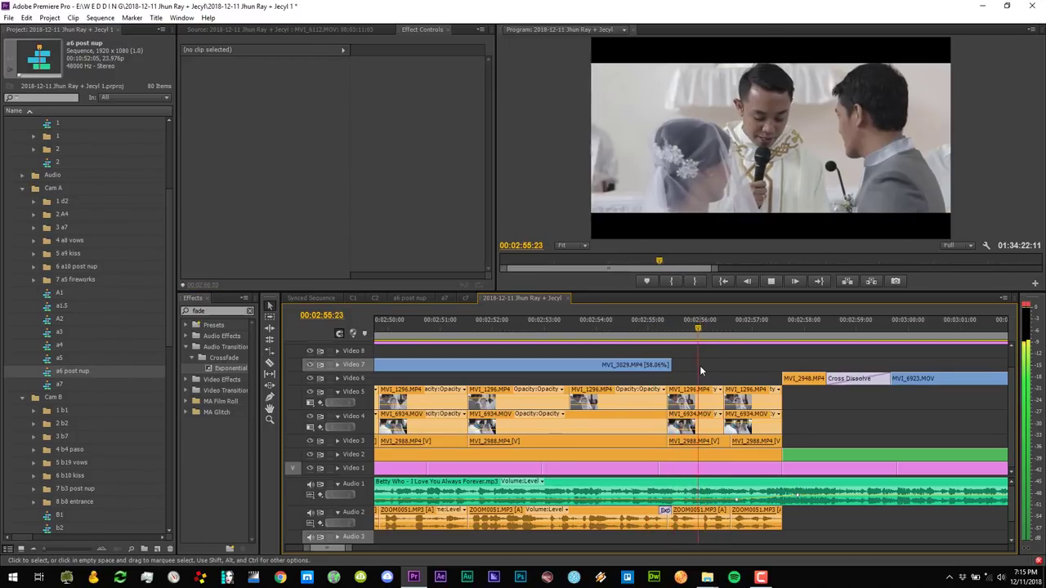
{"action": "key", "text": "minus"}
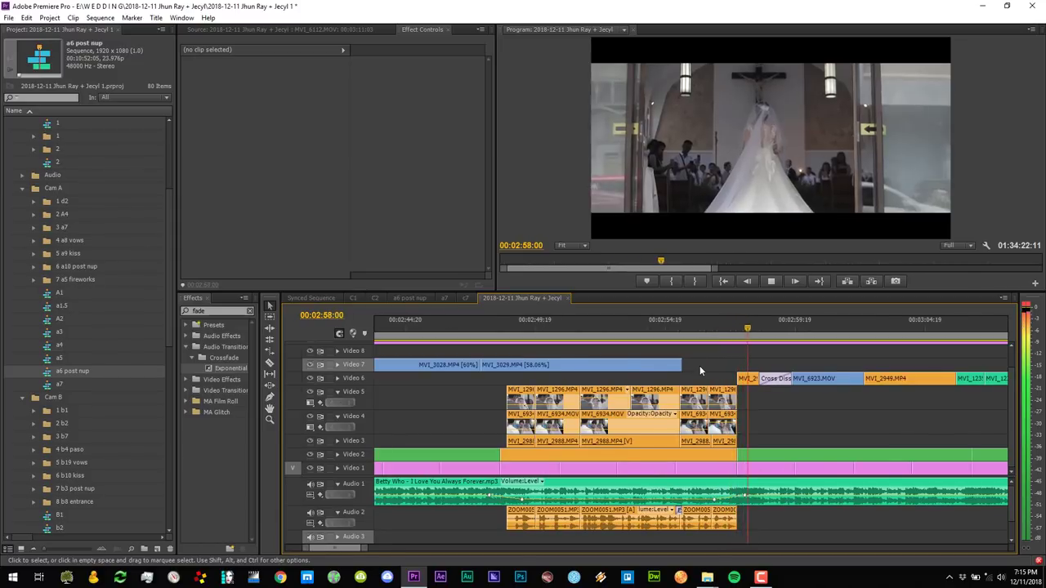
{"action": "key", "text": "minus"}
{"action": "key", "text": "minus"}
- Try a Dip to White transition at the start of MVI_2948.MP4 on Video 6 and preview it
{"action": "left_click", "coordinate": [705, 328]}
{"action": "key", "text": "equal"}
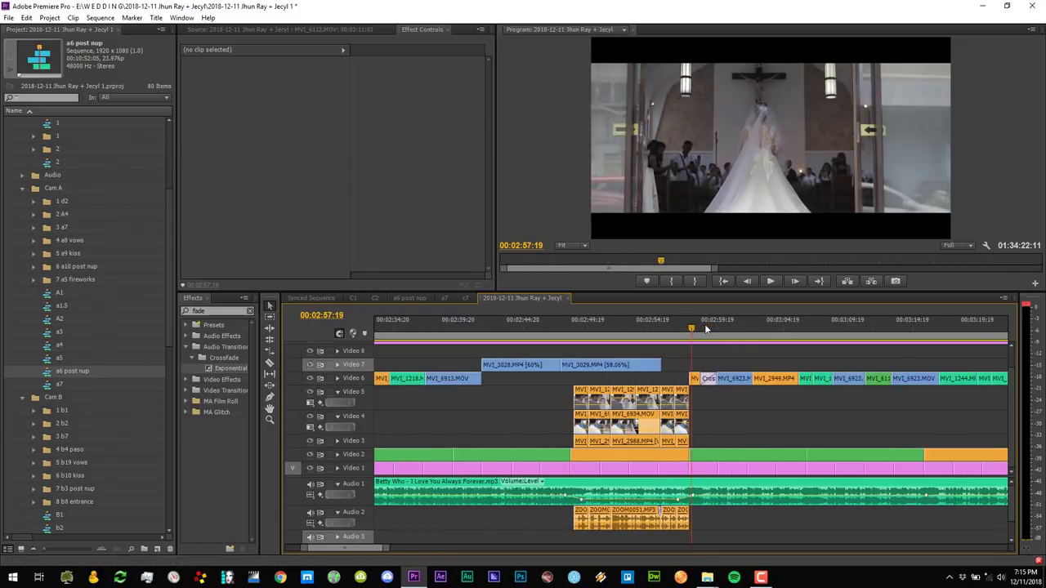
{"action": "key", "text": "equal"}
{"action": "key", "text": "equal"}
{"action": "double_click", "coordinate": [214, 312]}
{"action": "type", "text": "white"}
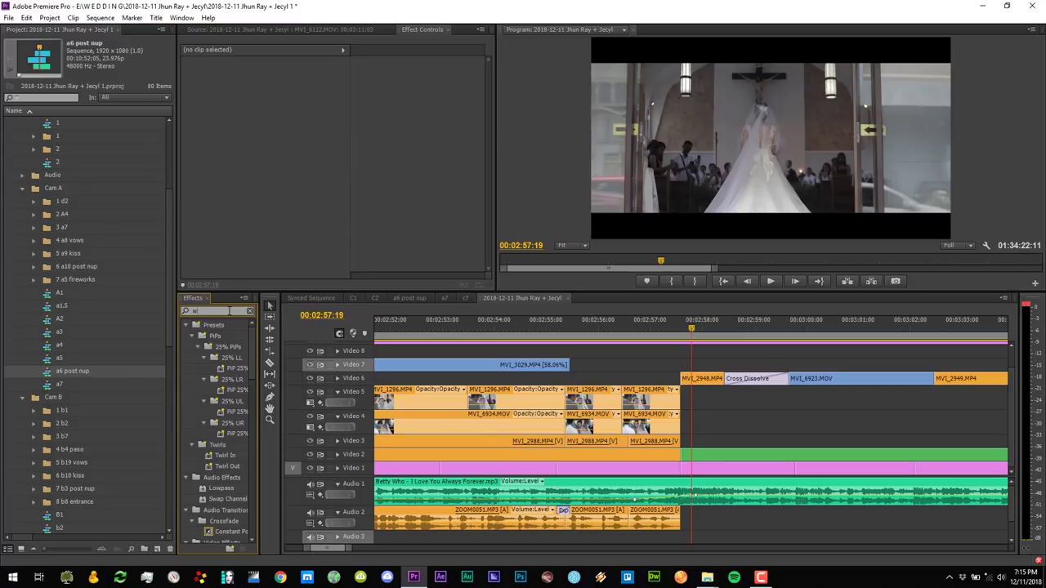
{"action": "left_click_drag", "start_coordinate": [231, 418], "coordinate": [688, 380]}
{"action": "key", "text": "Left"}
{"action": "key", "text": "Left"}
{"action": "key", "text": "Left"}
{"action": "key", "text": "Left"}
{"action": "key", "text": "Left"}
{"action": "key", "text": "space"}
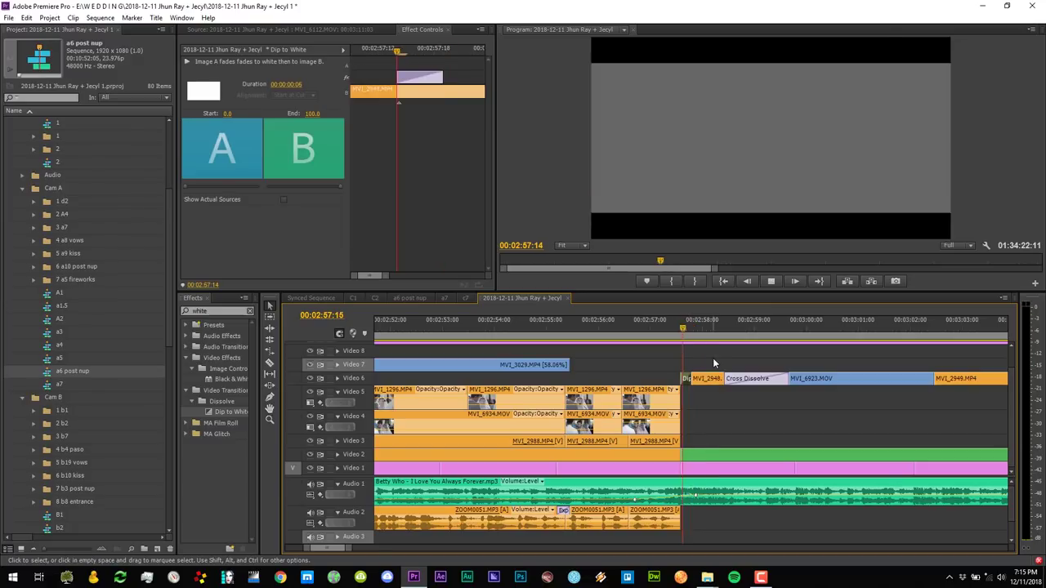
{"action": "left_click", "coordinate": [712, 358]}
{"action": "left_click_drag", "start_coordinate": [662, 324], "coordinate": [668, 334]}
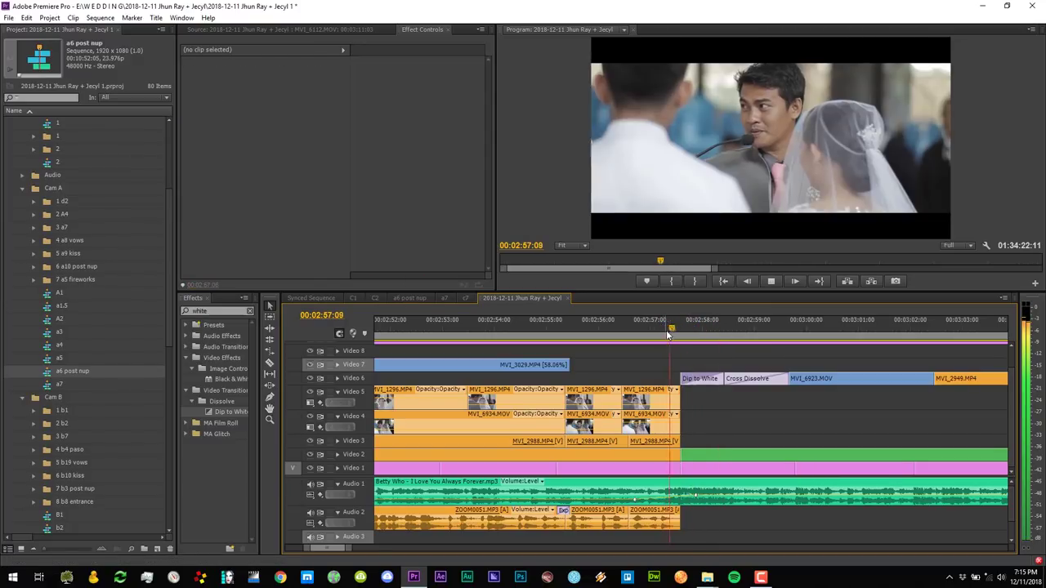
{"action": "key", "text": "space"}
- Move the slowed MVI_3028.MP4 and MVI_3029.MP4 shots from Video 7 down to Video 6 and save the project
{"action": "key", "text": "minus"}
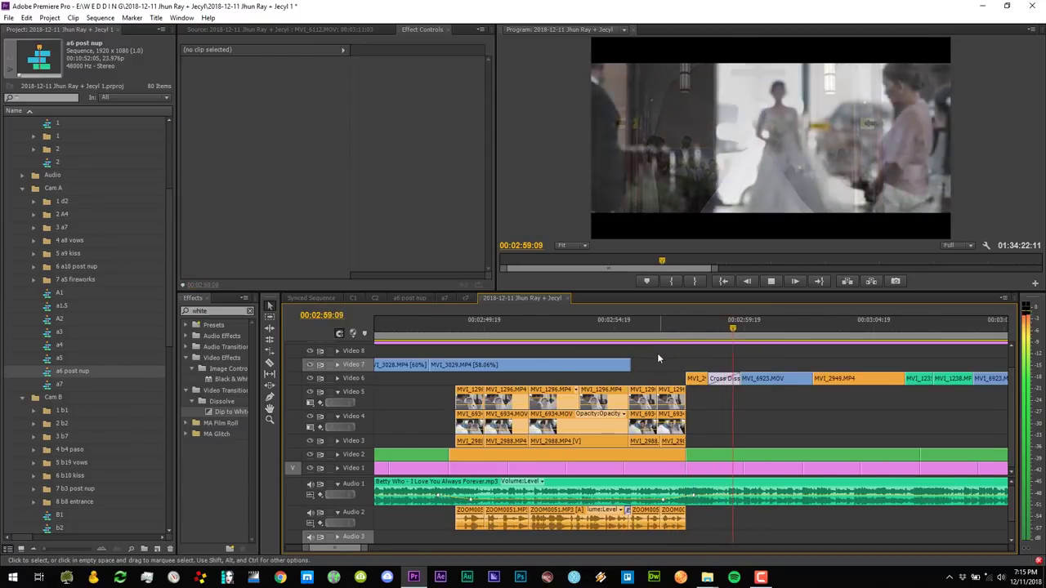
{"action": "key", "text": "minus"}
{"action": "key", "text": "minus"}
{"action": "left_click_drag", "start_coordinate": [616, 355], "coordinate": [616, 378]}
{"action": "key", "text": "minus"}
{"action": "left_click", "coordinate": [741, 403]}
{"action": "left_click", "coordinate": [828, 318]}
{"action": "key", "text": "equal"}
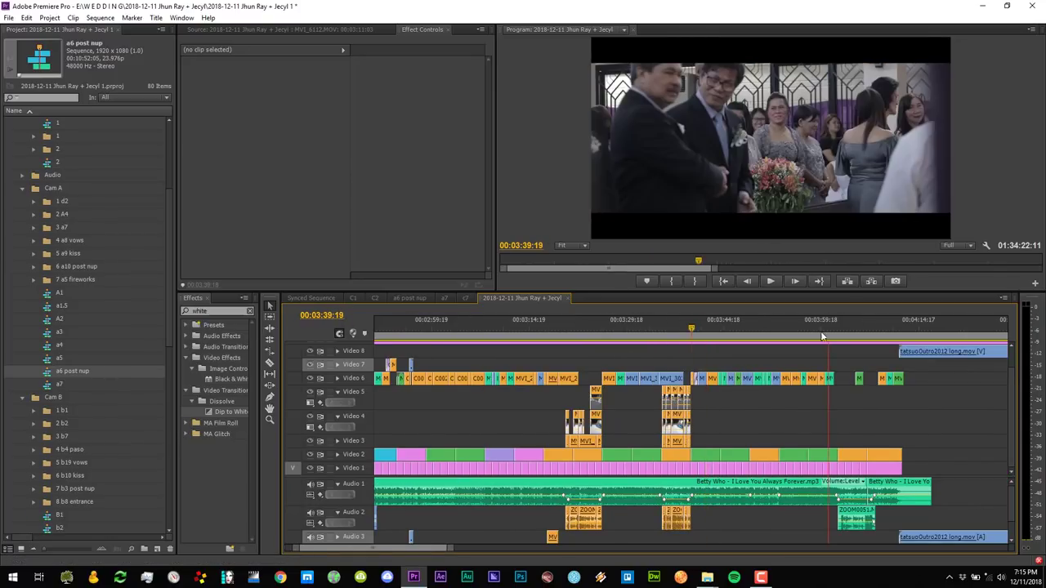
{"action": "key", "text": "ctrl+s"}
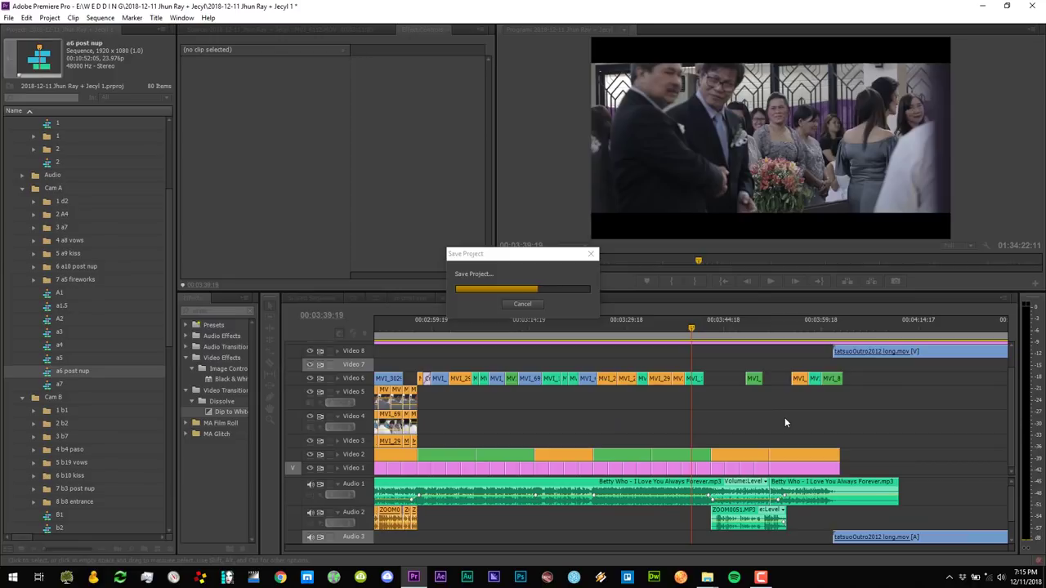
- Cut MVI_1320.MP4 on Video 6 at 00:03:40:13 and delete the part after the cut
{"action": "key", "text": "equal"}
{"action": "key", "text": "equal"}
{"action": "key", "text": "space"}
{"action": "key", "text": "space"}
{"action": "left_click_drag", "start_coordinate": [714, 329], "coordinate": [685, 344]}
{"action": "key", "text": "c"}
{"action": "left_click", "coordinate": [685, 378]}
{"action": "key", "text": "v"}
{"action": "left_click", "coordinate": [697, 379]}
{"action": "key", "text": "Delete"}
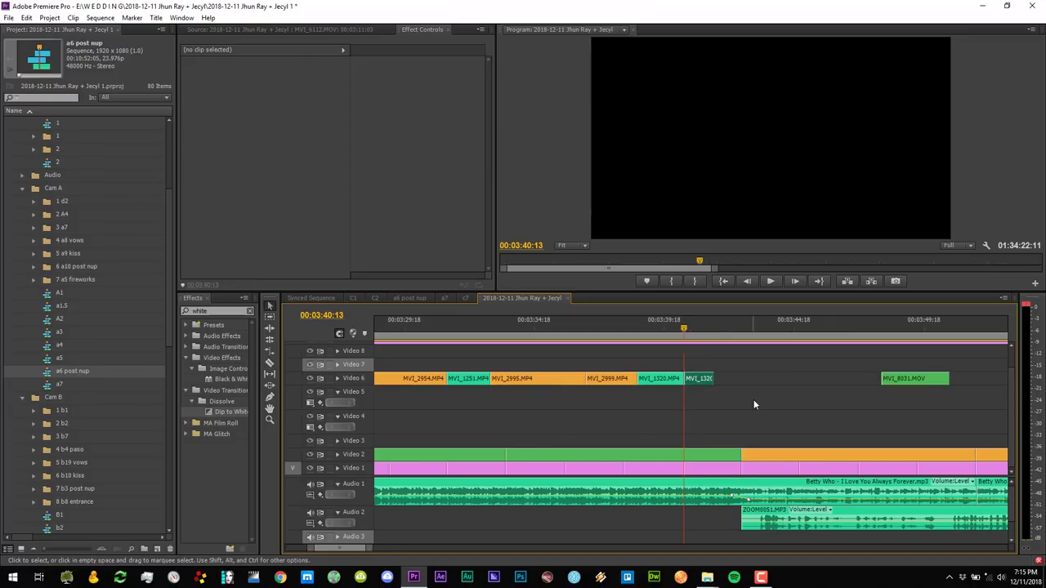
- Look through the raw picks and the a7, c7 and a6 post nup sequences for shots to follow MVI_1320.MP4
{"action": "key", "text": "backslash"}
{"action": "left_click", "coordinate": [889, 328]}
{"action": "key", "text": "equal"}
{"action": "key", "text": "equal"}
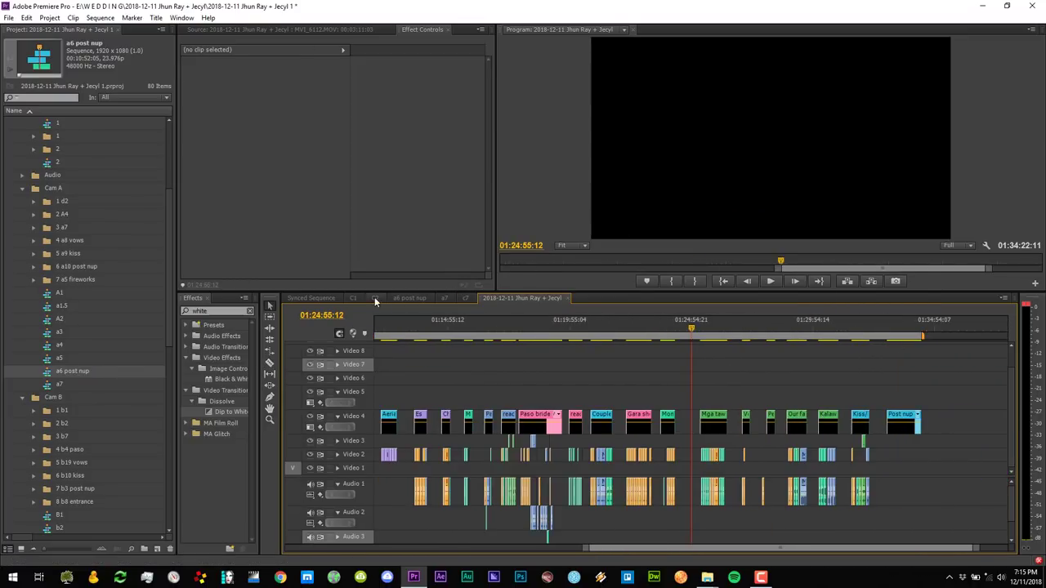
{"action": "left_click", "coordinate": [443, 298]}
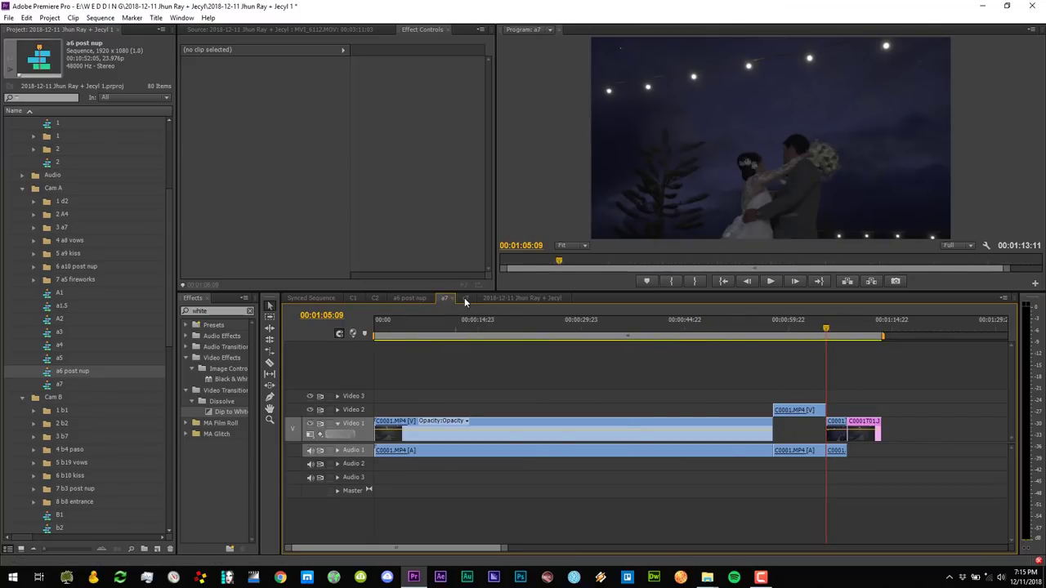
{"action": "left_click", "coordinate": [463, 300]}
{"action": "left_click", "coordinate": [391, 299]}
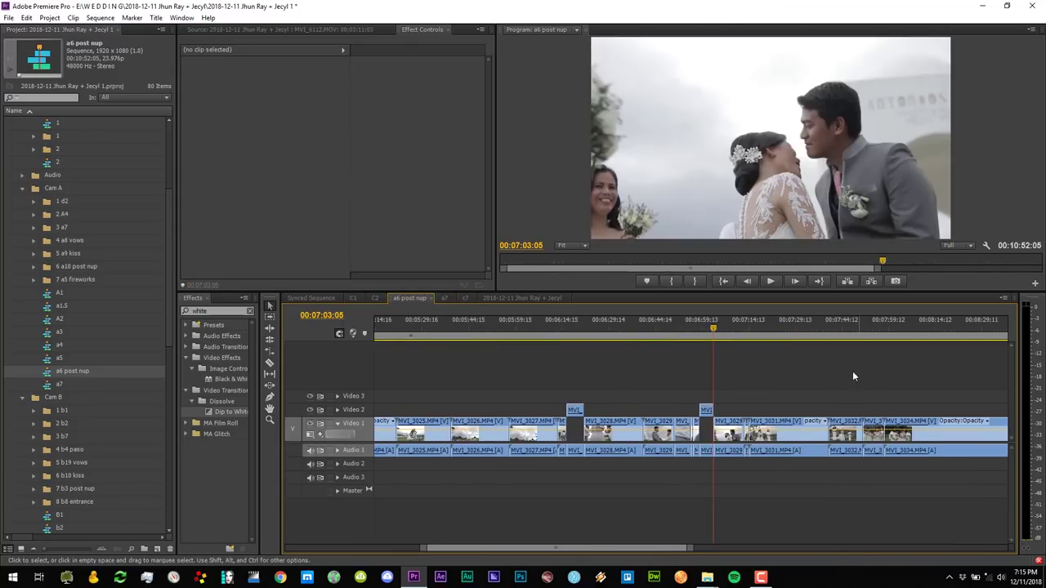
{"action": "left_click", "coordinate": [764, 327]}
{"action": "scroll", "coordinate": [712, 326], "scroll_direction": "down", "scroll_amount": 2}
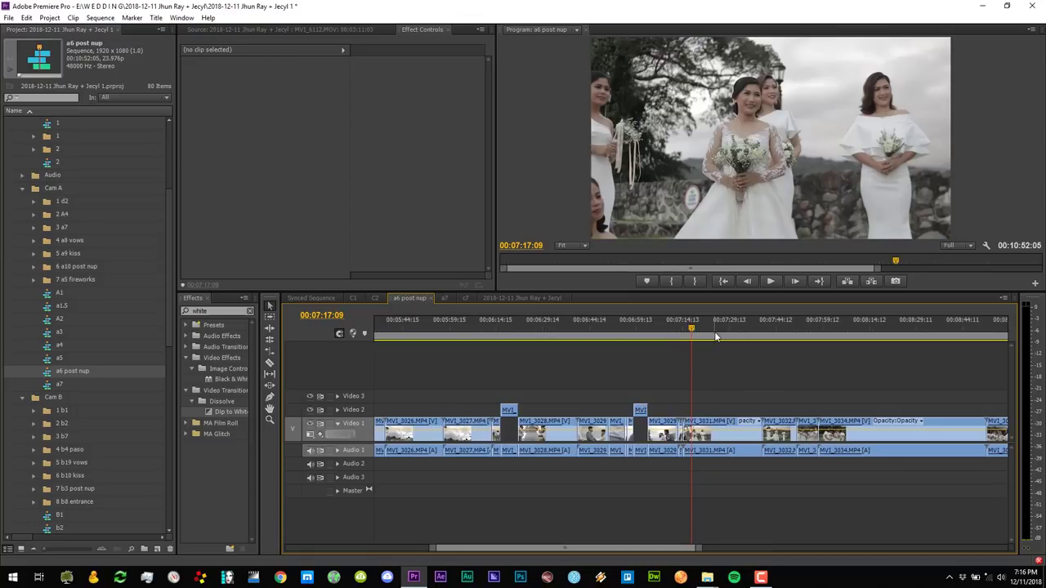
{"action": "key", "text": "space"}
{"action": "left_click", "coordinate": [546, 330]}
{"action": "key", "text": "minus"}
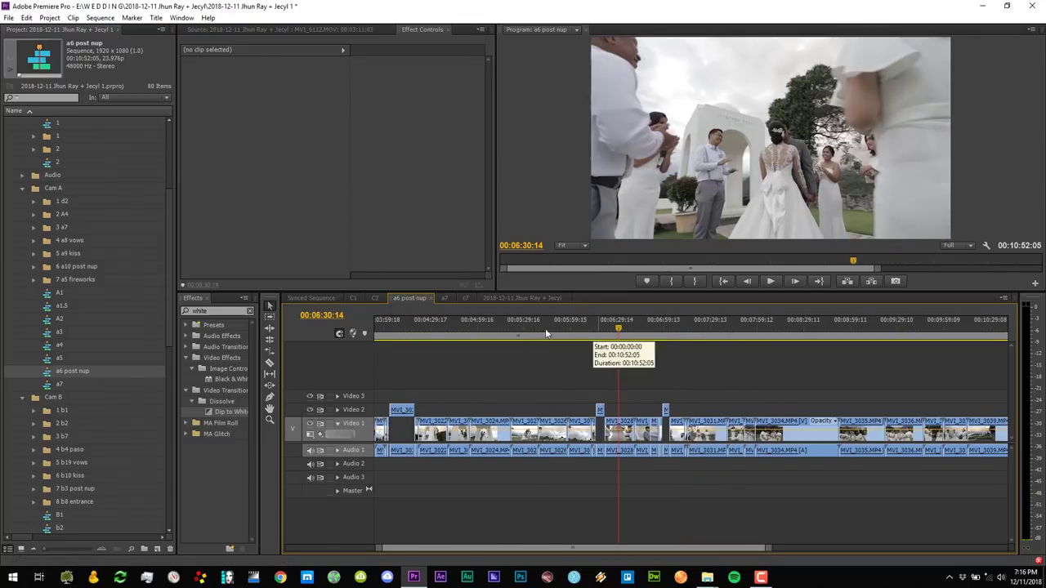
{"action": "key", "text": "equal"}
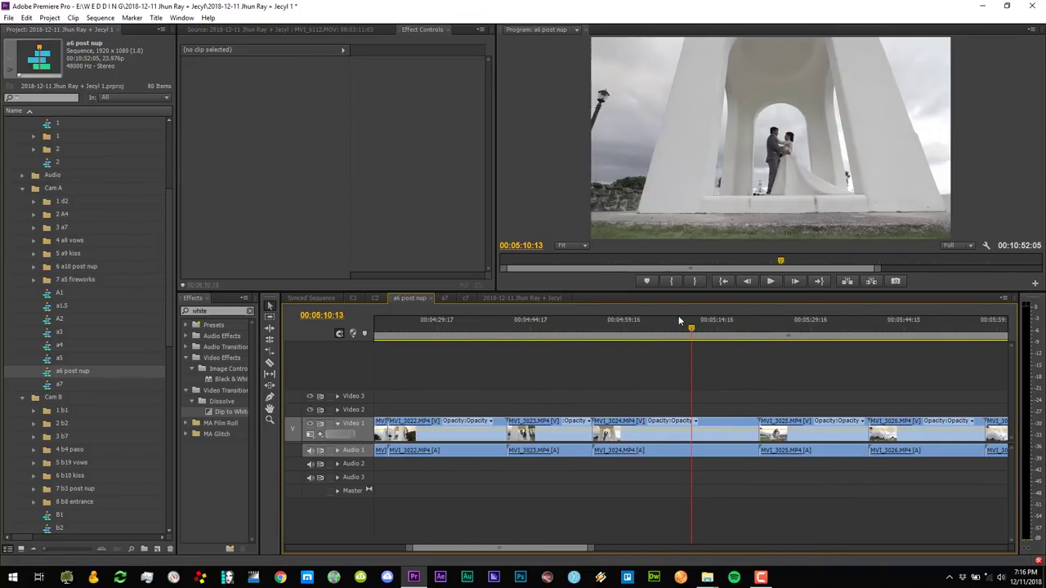
- Isolate the arch segment of MVI_3024.MP4 starting near 00:05:04 in a6 post nup and raise it to Video 2
{"action": "left_click", "coordinate": [643, 328]}
{"action": "key", "text": "space"}
{"action": "key", "text": "equal"}
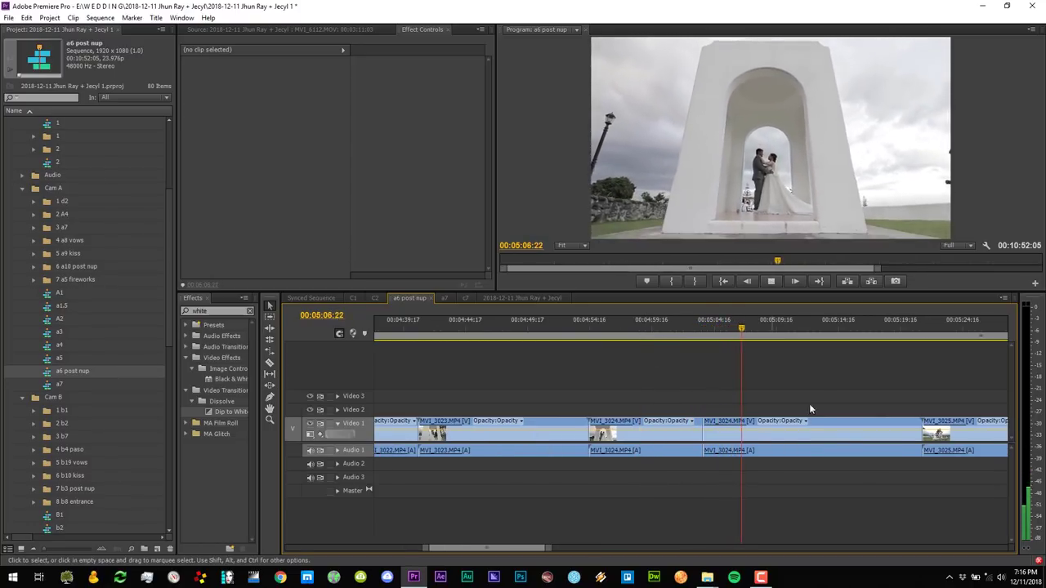
{"action": "left_click", "coordinate": [735, 340]}
{"action": "left_click_drag", "start_coordinate": [734, 342], "coordinate": [726, 343]}
{"action": "key", "text": "ctrl+k"}
{"action": "left_click_drag", "start_coordinate": [715, 424], "coordinate": [715, 410]}
- Isolate the MVI_3022.MP4 segment ending at 00:04:30:04 and raise it and the MVI_3024.MP4 pick to Video 3
{"action": "key", "text": "minus"}
{"action": "left_click", "coordinate": [507, 333]}
{"action": "key", "text": "space"}
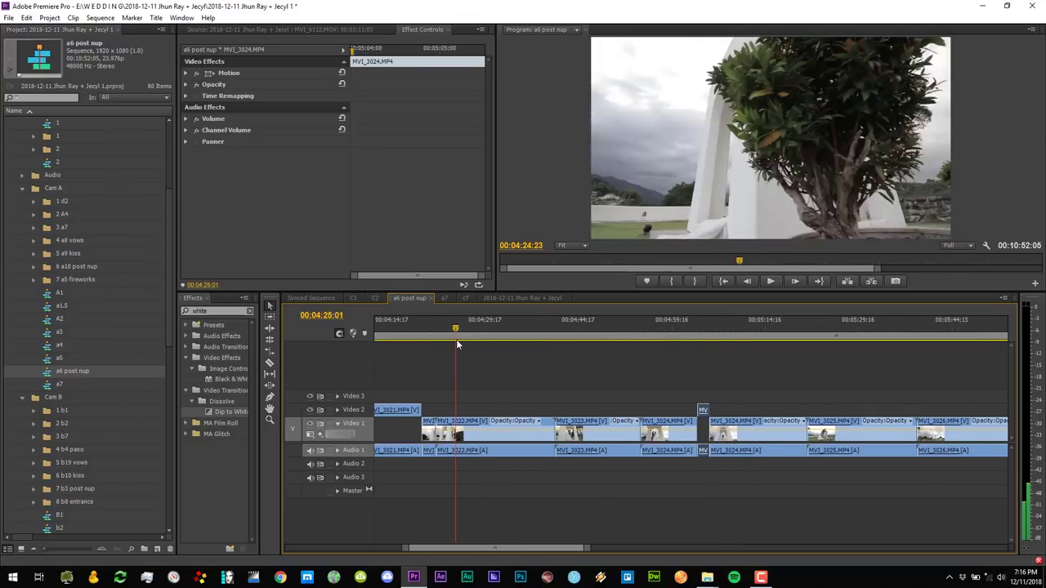
{"action": "key", "text": "equal"}
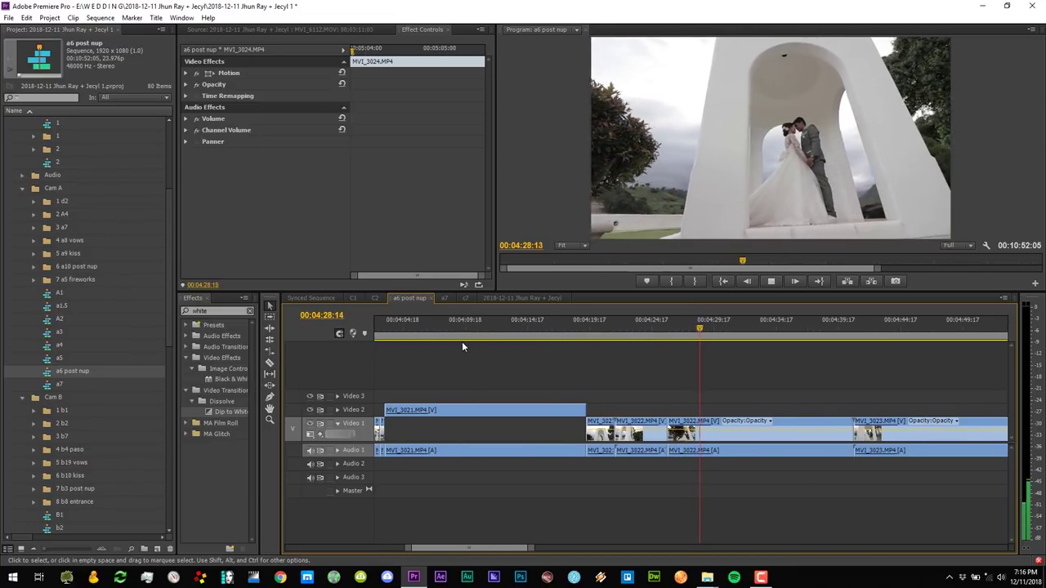
{"action": "left_click", "coordinate": [780, 413]}
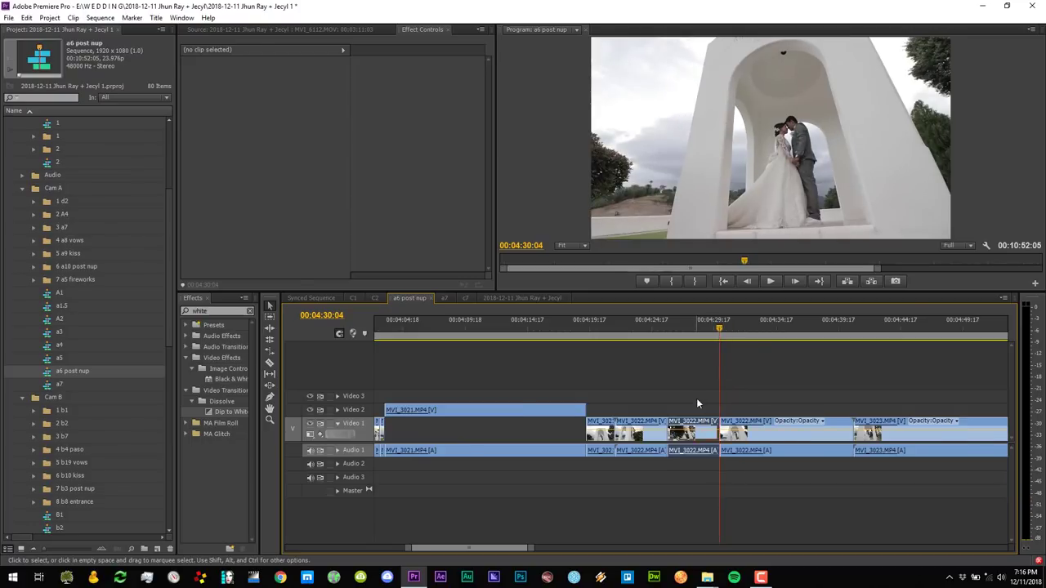
{"action": "left_click_drag", "start_coordinate": [697, 403], "coordinate": [698, 398]}
{"action": "key", "text": "minus"}
{"action": "key", "text": "minus"}
{"action": "left_click_drag", "start_coordinate": [806, 409], "coordinate": [806, 397]}
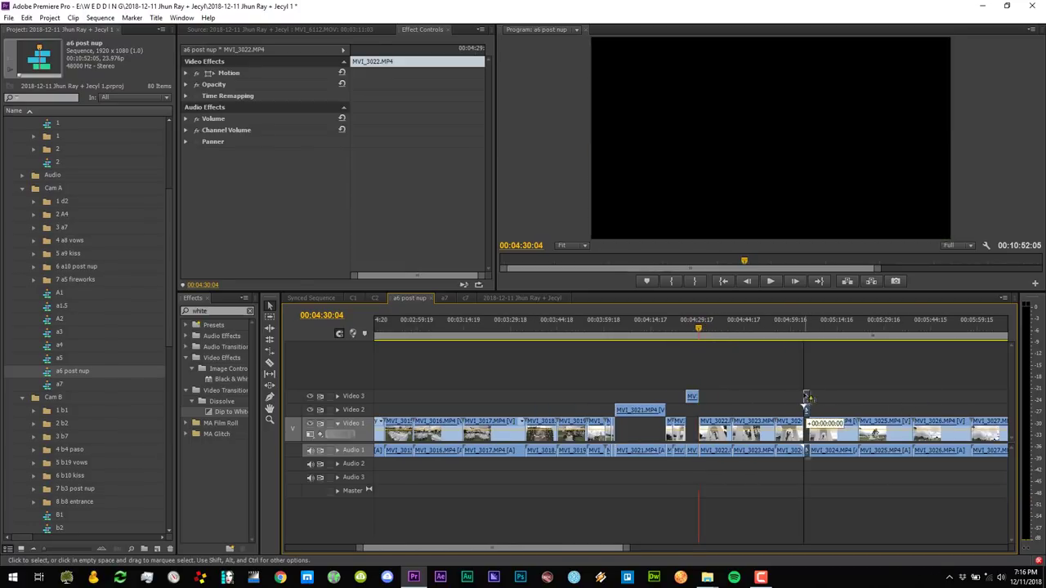
- Isolate the embrace segment of MVI_3023.MP4 ending at about 00:04:46:06 and raise it to Video 3
{"action": "left_click", "coordinate": [746, 327]}
{"action": "left_click_drag", "start_coordinate": [747, 328], "coordinate": [744, 328]}
{"action": "key", "text": "ctrl+k"}
{"action": "key", "text": "space"}
{"action": "key", "text": "equal"}
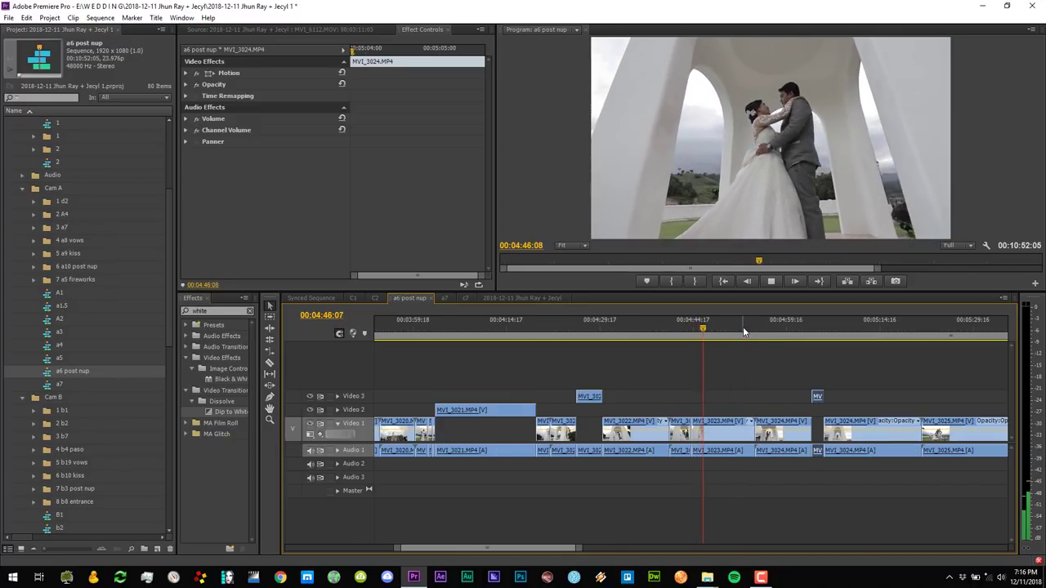
{"action": "key", "text": "k"}
{"action": "left_click_drag", "start_coordinate": [708, 331], "coordinate": [705, 338]}
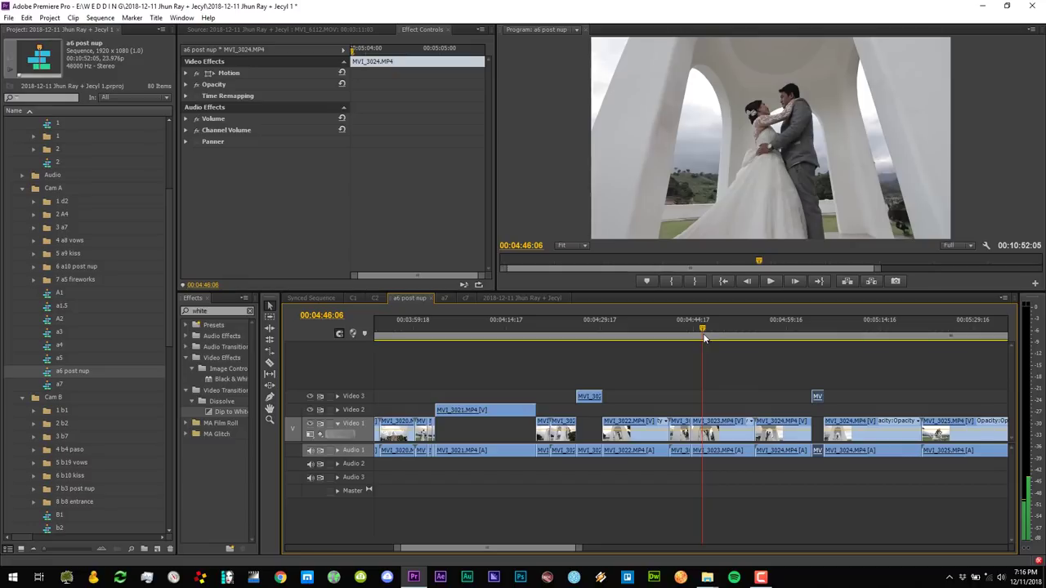
{"action": "left_click", "coordinate": [696, 424]}
{"action": "key", "text": "equal"}
{"action": "key", "text": "equal"}
{"action": "left_click_drag", "start_coordinate": [674, 422], "coordinate": [709, 396]}
- Copy the three picked shots on Video 3 and paste them past the end of the wedding highlight edit
{"action": "key", "text": "minus"}
{"action": "key", "text": "minus"}
{"action": "key", "text": "minus"}
{"action": "left_click_drag", "start_coordinate": [865, 367], "coordinate": [605, 402]}
{"action": "left_click", "coordinate": [530, 299]}
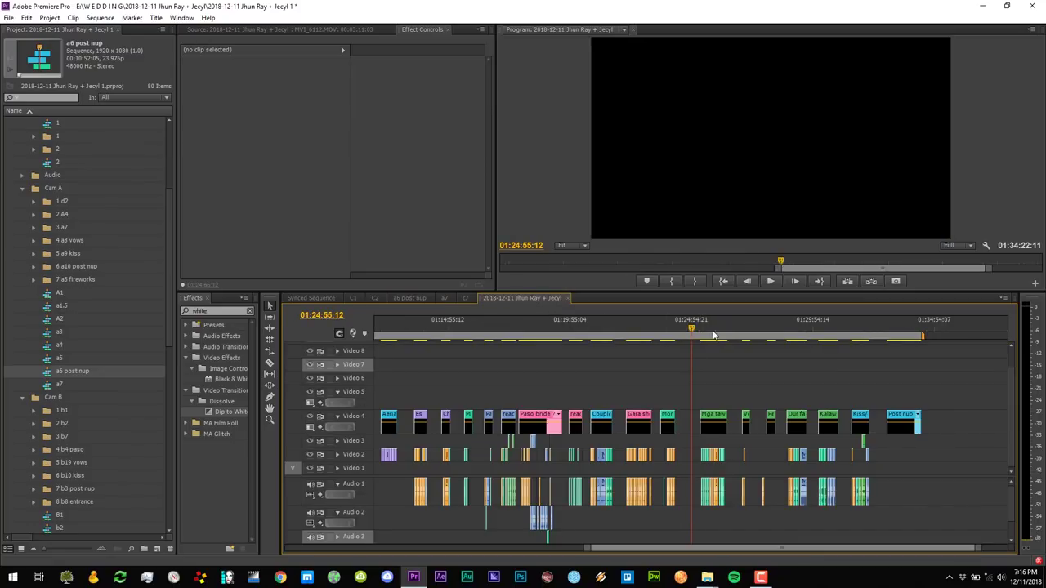
{"action": "key", "text": "backslash"}
{"action": "key", "text": "ctrl+v"}
{"action": "key", "text": "equal"}
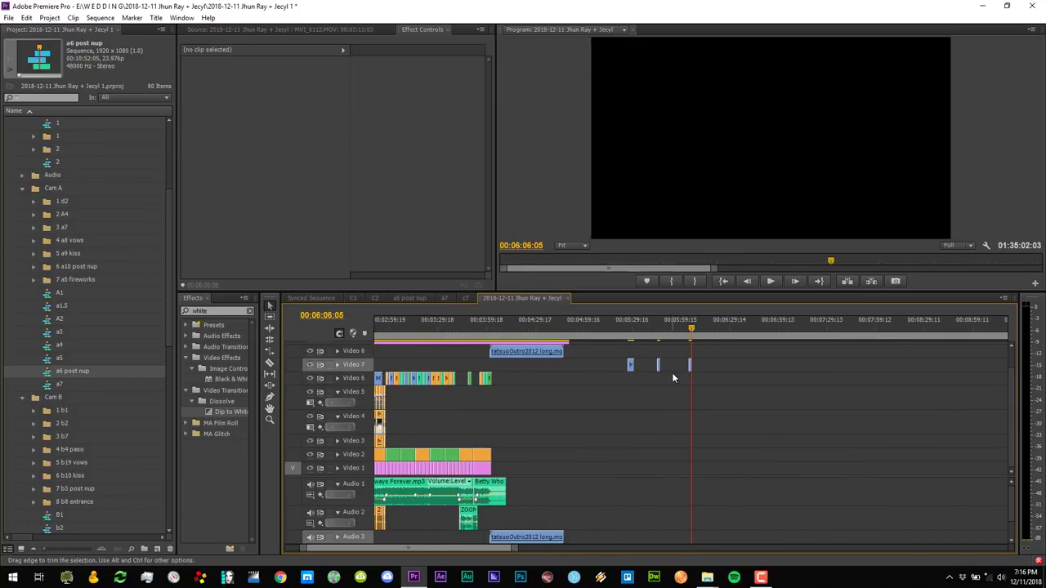
- Set the speed of the three pasted shots to 60% and close the gaps between them
{"action": "left_click_drag", "start_coordinate": [604, 356], "coordinate": [604, 355]}
{"action": "key", "text": "ctrl+r"}
{"action": "key", "text": "Return"}
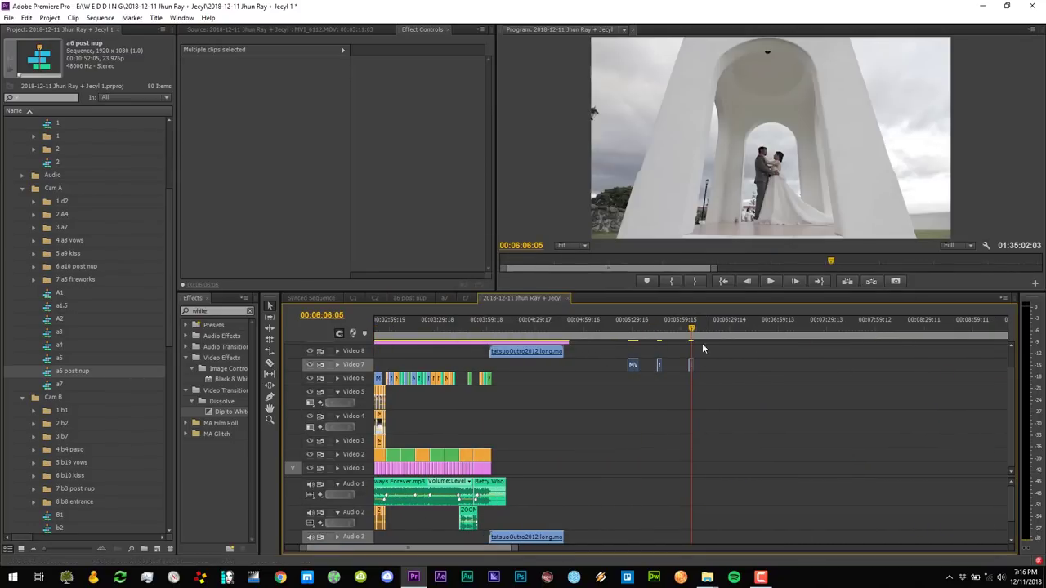
{"action": "left_click", "coordinate": [650, 370]}
{"action": "key", "text": "Delete"}
- Move the slowed MVI_3022.MP4, MVI_3023.MP4 and MVI_3024.MP4 shots to Video 7 right after MVI_1320.MP4 and play them
{"action": "left_click_drag", "start_coordinate": [656, 381], "coordinate": [621, 363]}
{"action": "key", "text": "ctrl+x"}
{"action": "left_click_drag", "start_coordinate": [467, 328], "coordinate": [463, 330]}
{"action": "key", "text": "equal"}
{"action": "key", "text": "equal"}
{"action": "key", "text": "equal"}
{"action": "left_click_drag", "start_coordinate": [670, 337], "coordinate": [643, 333]}
{"action": "left_click", "coordinate": [678, 392]}
{"action": "key", "text": "space"}
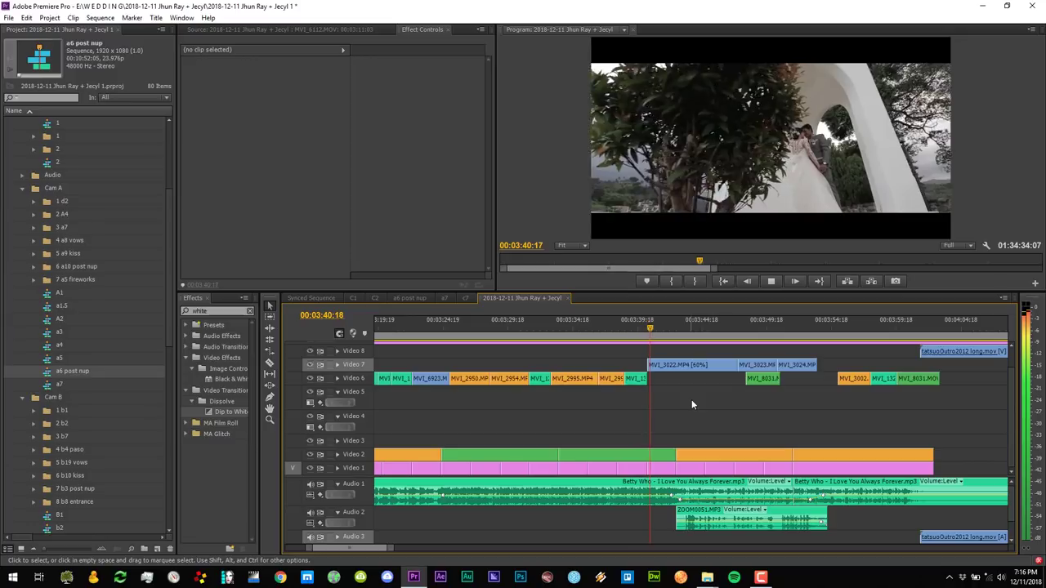
- Set MVI_3023.MP4 aside on Video 8 and slide MVI_3024.MP4 earlier to overwrite the end of MVI_3022.MP4 from about 00:03:44
{"action": "key", "text": "minus"}
{"action": "key", "text": "equal"}
{"action": "mouse_move", "coordinate": [756, 364]}
{"action": "left_mouse_down"}
{"action": "mouse_move", "coordinate": [742, 370]}
{"action": "mouse_move", "coordinate": [744, 353]}
{"action": "mouse_move", "coordinate": [809, 368]}
{"action": "mouse_move", "coordinate": [749, 368]}
{"action": "left_mouse_up"}
{"action": "left_click", "coordinate": [751, 396]}
{"action": "key", "text": "space"}
{"action": "key", "text": "Right"}
{"action": "key", "text": "Right"}
{"action": "key", "text": "Right"}
{"action": "key", "text": "Right"}
{"action": "key", "text": "Right"}
{"action": "key", "text": "Right"}
{"action": "key", "text": "Right"}
{"action": "key", "text": "Right"}
{"action": "key", "text": "Right"}
{"action": "key", "text": "Right"}
{"action": "key", "text": "Right"}
{"action": "key", "text": "Right"}
{"action": "key", "text": "Right"}
{"action": "key", "text": "Right"}
{"action": "key", "text": "Right"}
{"action": "key", "text": "Right"}
{"action": "key", "text": "Right"}
{"action": "left_click", "coordinate": [718, 331]}
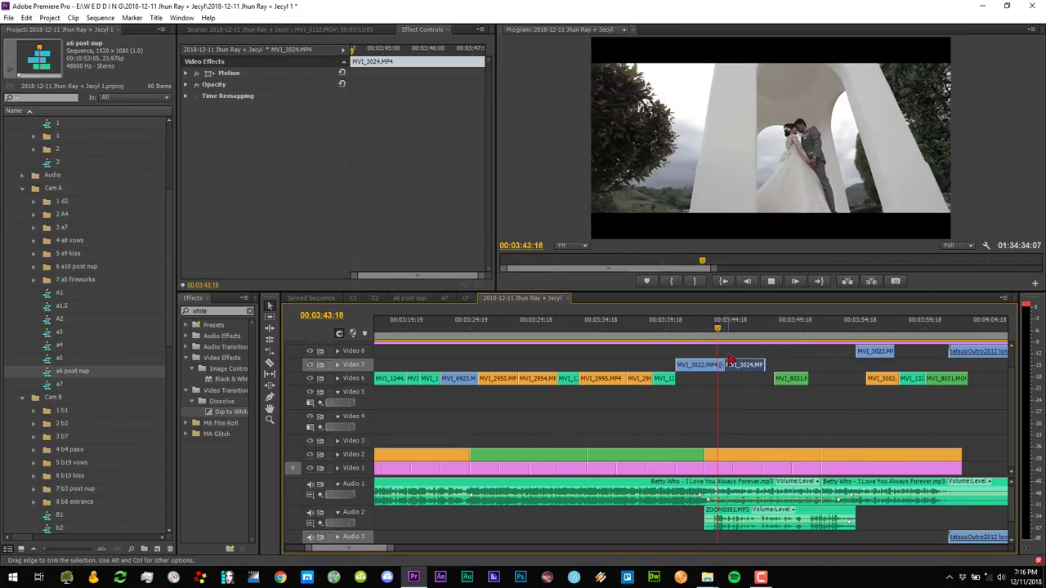
- Place MVI_3023.MP4 on Video 7 over the end of MVI_3024.MP4 from about 00:03:46 and play the result
{"action": "key", "text": "equal"}
{"action": "key", "text": "space"}
{"action": "key", "text": "space"}
{"action": "left_click_drag", "start_coordinate": [984, 352], "coordinate": [779, 365]}
{"action": "left_click", "coordinate": [855, 414]}
{"action": "key", "text": "space"}
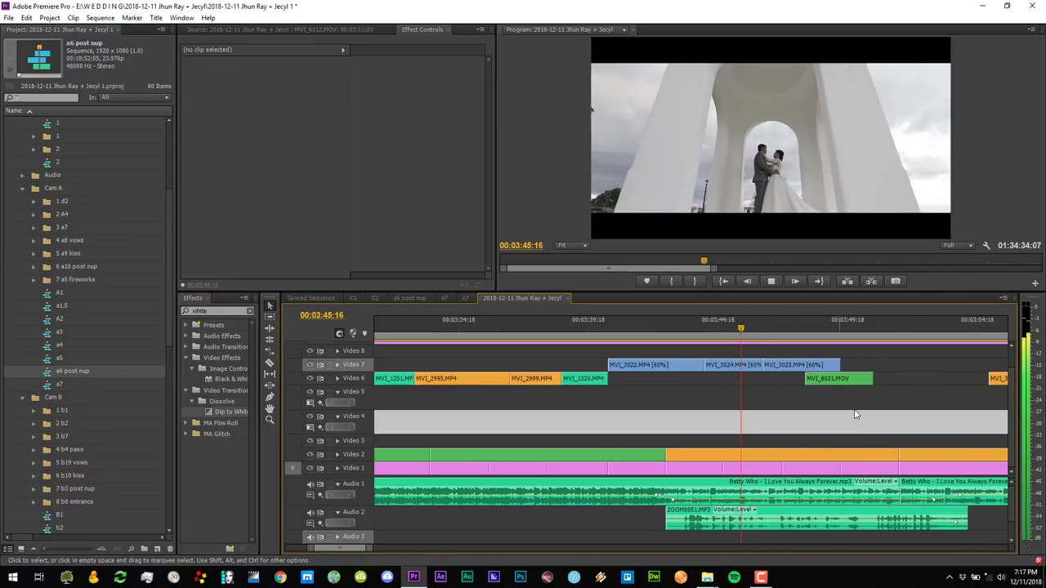
- Move the first MVI_8031.MOV on Video 6 later so it starts where MVI_3023.MP4 ends
{"action": "left_click", "coordinate": [858, 410]}
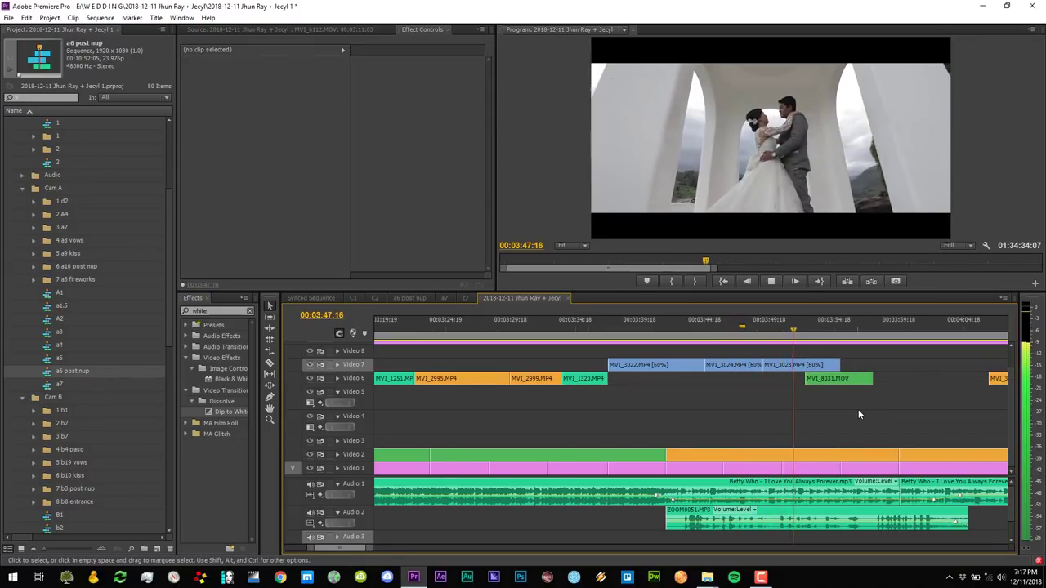
{"action": "scroll", "coordinate": [858, 410], "scroll_direction": "down", "scroll_amount": 2}
{"action": "left_click", "coordinate": [756, 419]}
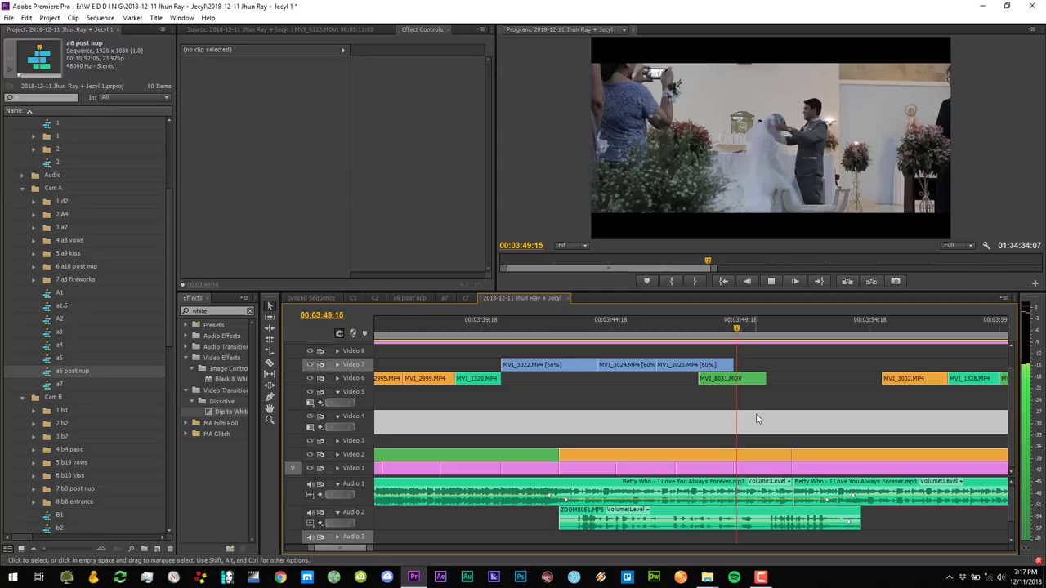
{"action": "key", "text": "space"}
{"action": "key", "text": "minus"}
{"action": "left_click_drag", "start_coordinate": [701, 377], "coordinate": [756, 379]}
{"action": "left_click", "coordinate": [757, 398]}
- Slide MVI_3002.MP4, MVI_1328.MP4 and the last MVI_8031.MOV earlier against the first MVI_8031.MOV and play the join
{"action": "left_click", "coordinate": [881, 416]}
{"action": "left_click_drag", "start_coordinate": [791, 379], "coordinate": [755, 375]}
{"action": "left_click_drag", "start_coordinate": [721, 332], "coordinate": [704, 333]}
{"action": "key", "text": "space"}
{"action": "left_click", "coordinate": [738, 406]}
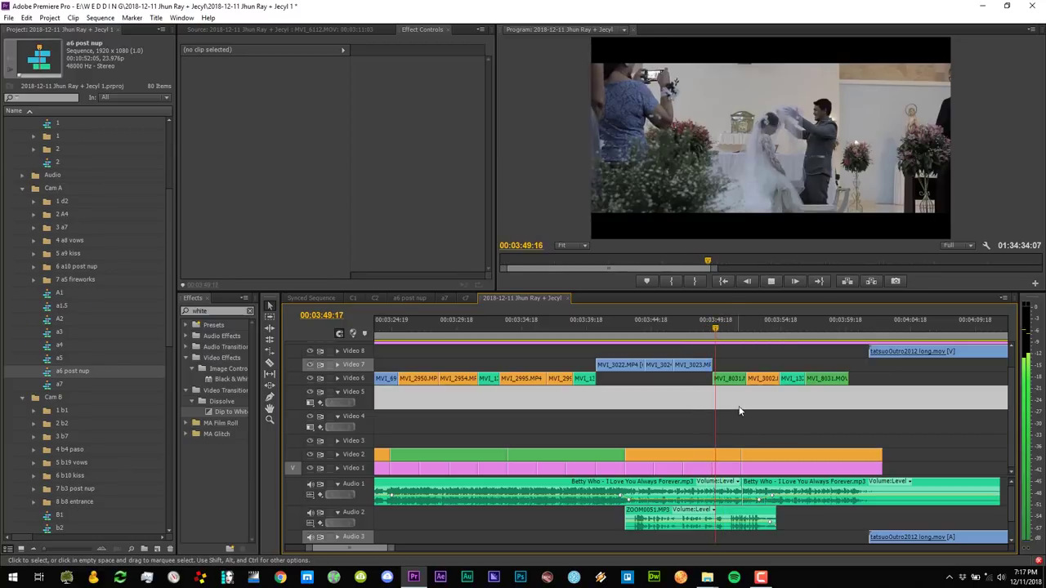
{"action": "left_click", "coordinate": [745, 410]}
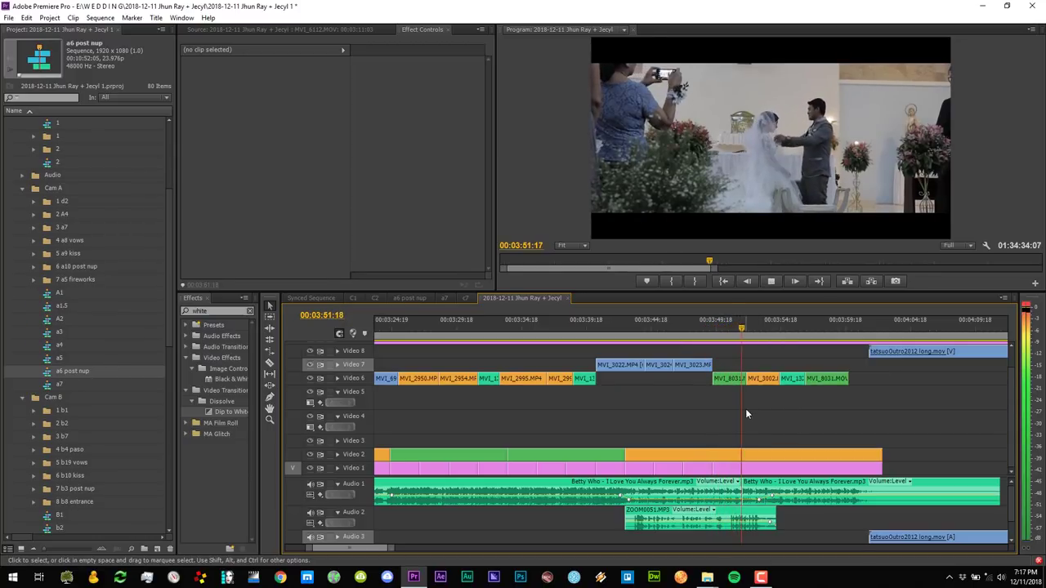
- Shift MVI_3002.MP4, MVI_1328.MP4 and the last MVI_8031.MOV later to open a gap up to about 00:03:55
{"action": "key", "text": "space"}
{"action": "left_click_drag", "start_coordinate": [841, 408], "coordinate": [793, 379]}
{"action": "left_click", "coordinate": [796, 351]}
- Reveal the MVI_3002.MP4 source in the 5 a9 kiss bin, preview the neighbouring shots and open MVI_3002.MP4 for playback
{"action": "left_click", "coordinate": [806, 380]}
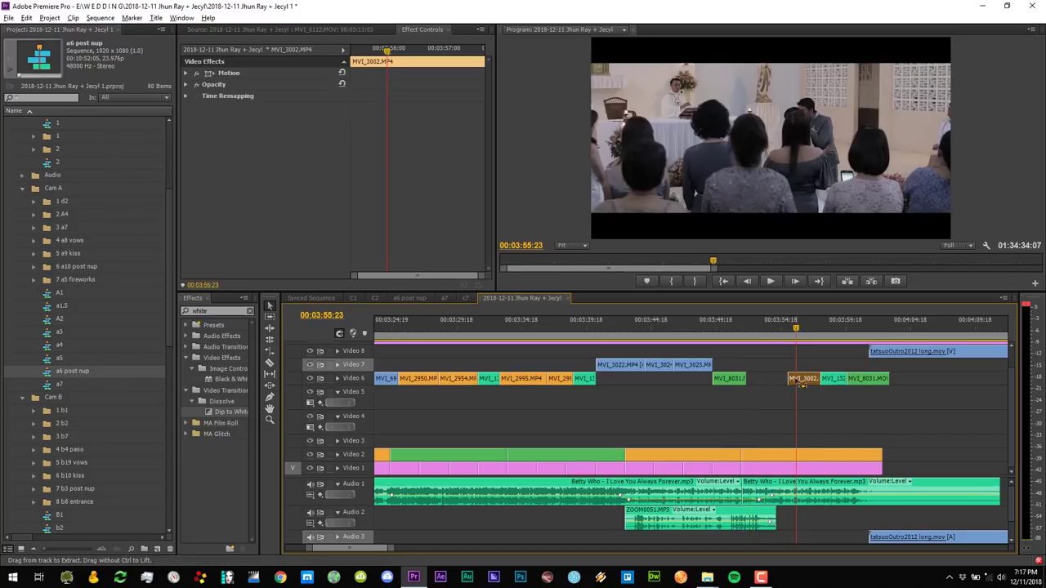
{"action": "key", "text": "shift+f"}
{"action": "double_click", "coordinate": [82, 384]}
{"action": "double_click", "coordinate": [82, 371]}
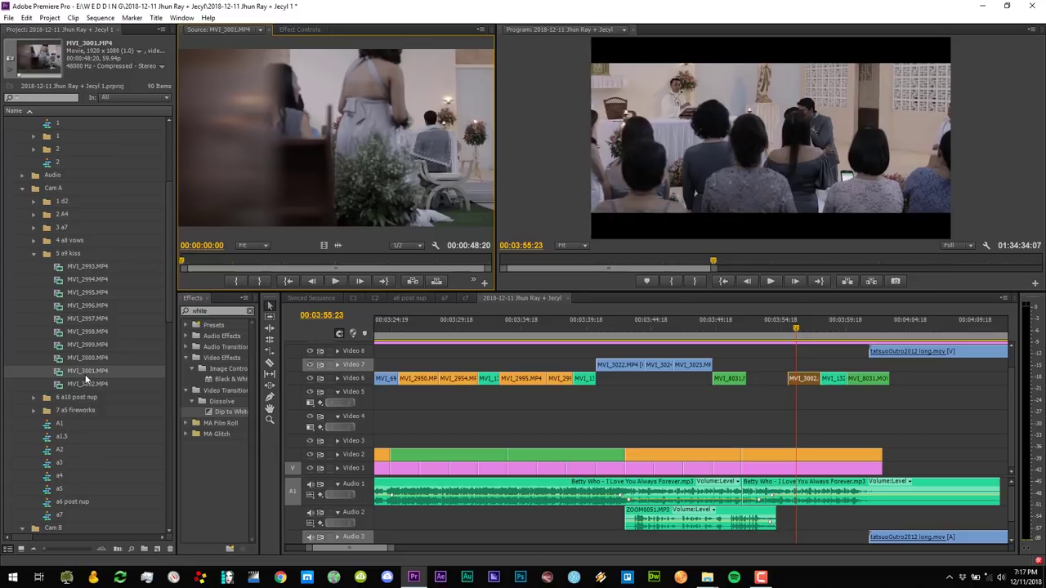
{"action": "double_click", "coordinate": [79, 359]}
{"action": "double_click", "coordinate": [60, 386]}
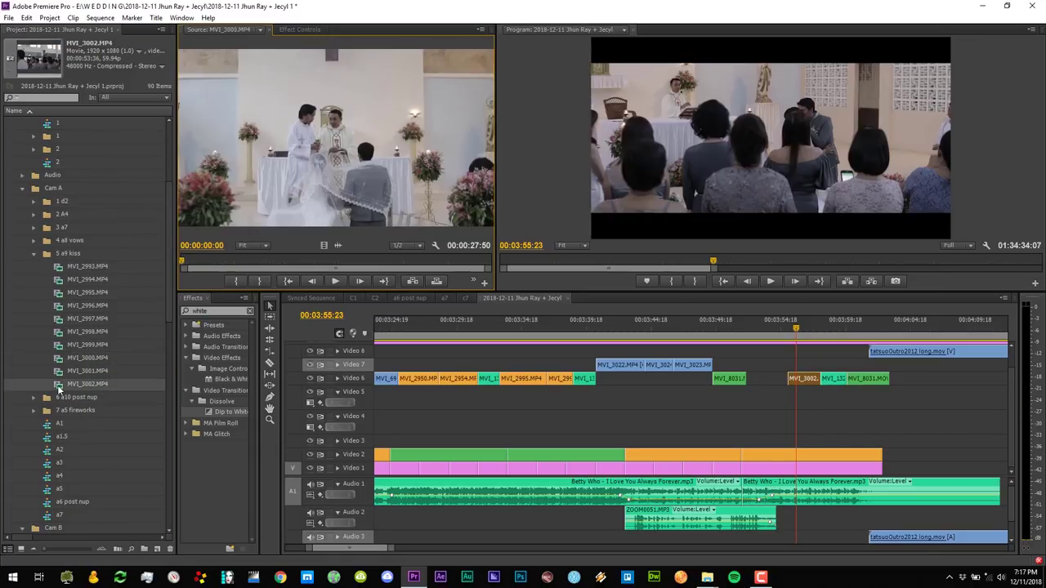
{"action": "key", "text": "space"}
{"action": "left_click", "coordinate": [276, 263]}
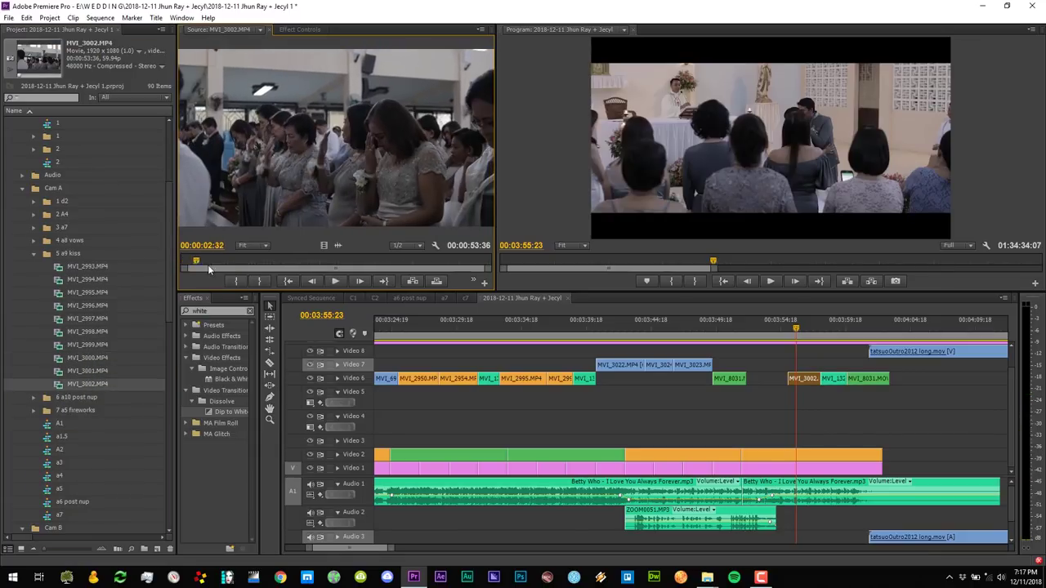
- Mark the guests' applause in MVI_3002.MP4 up to about 00:00:25 and place it on Video 6 after MVI_8031.MOV, then play it
{"action": "left_click_drag", "start_coordinate": [280, 269], "coordinate": [302, 267]}
{"action": "key", "text": "space"}
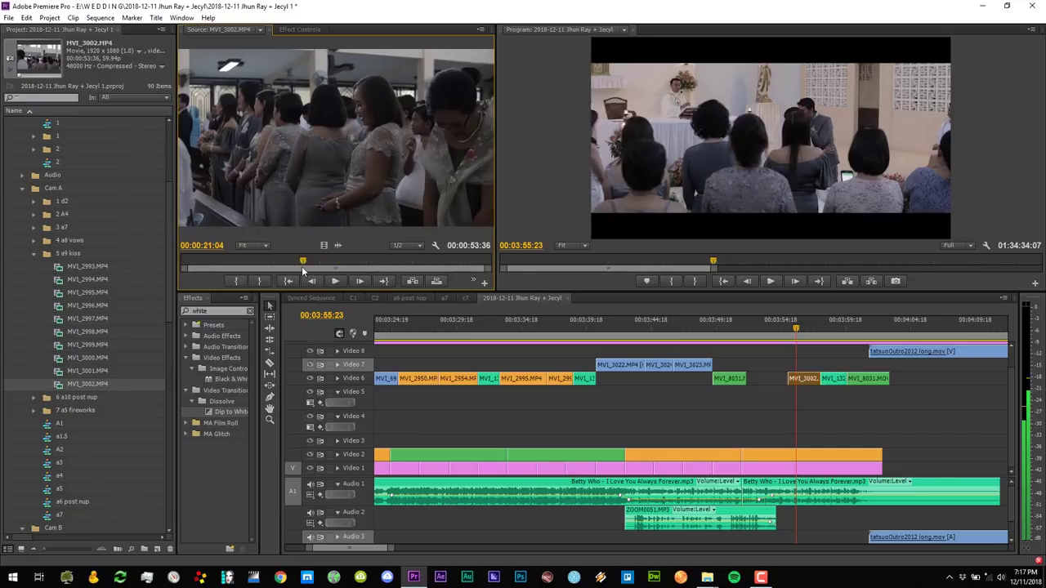
{"action": "left_click", "coordinate": [235, 282]}
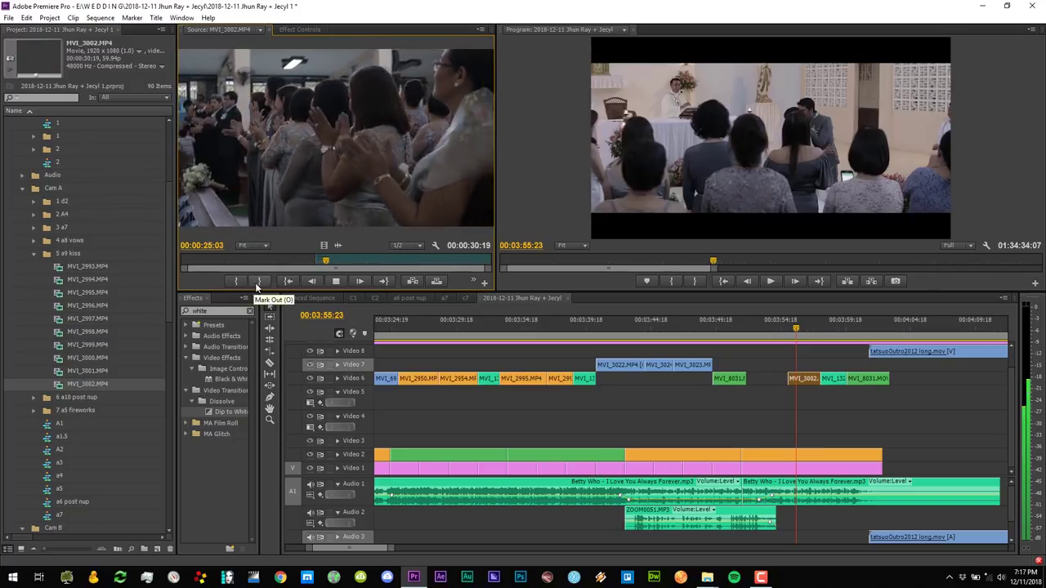
{"action": "left_click", "coordinate": [262, 282]}
{"action": "left_click_drag", "start_coordinate": [380, 195], "coordinate": [764, 379]}
{"action": "left_click", "coordinate": [738, 325]}
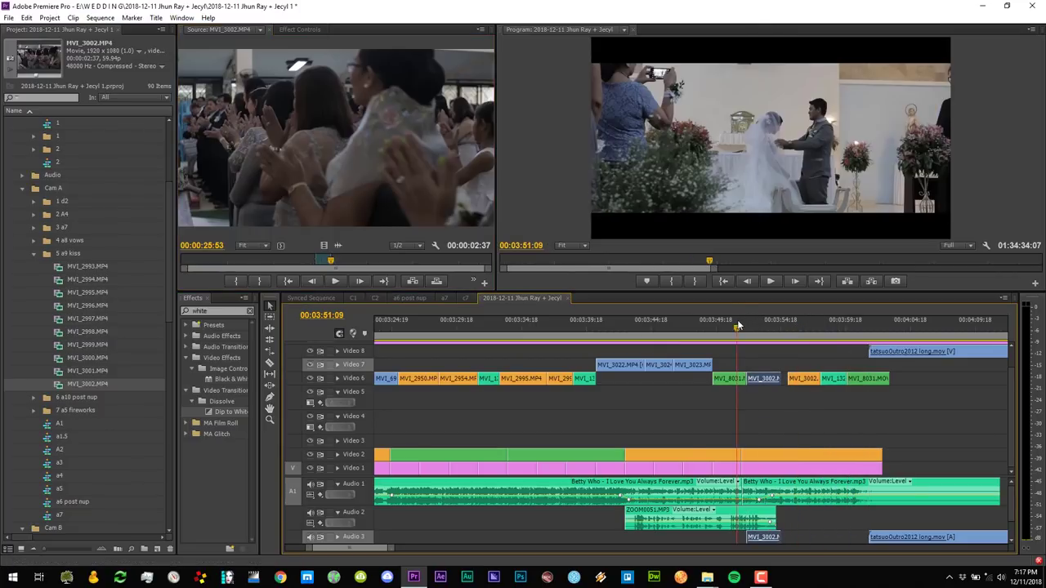
{"action": "key", "text": "equal"}
{"action": "key", "text": "space"}
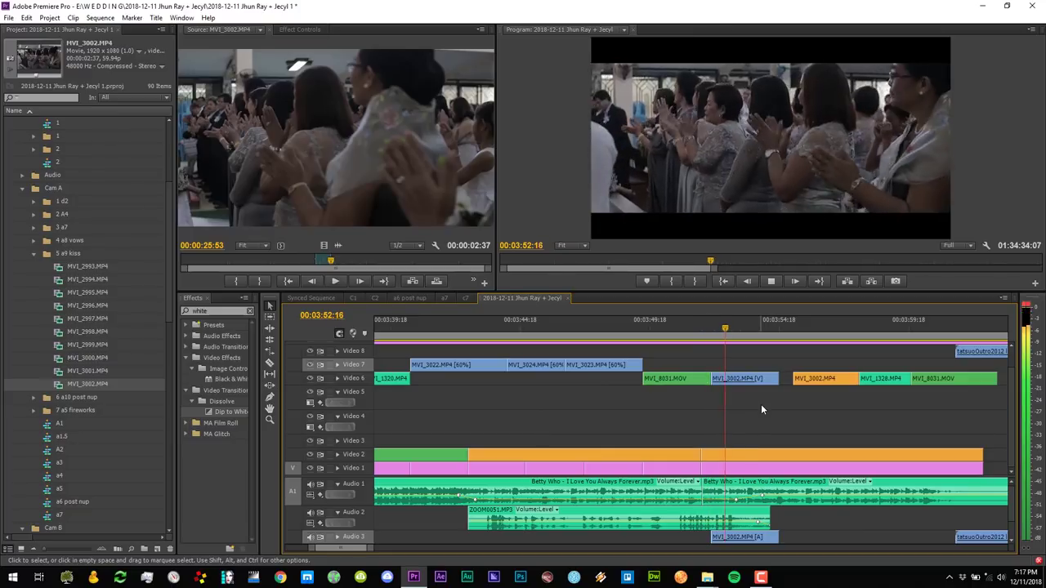
{"action": "key", "text": "space"}
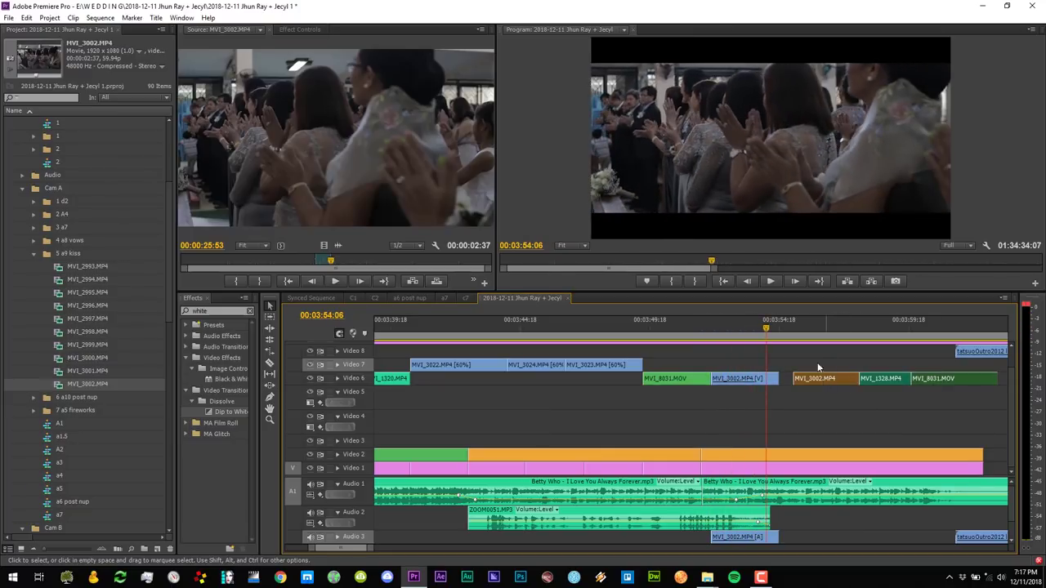
- Rate-stretch the start of the next MVI_3002.MP4 clip back to the applause shot, slowing it to 82.43%, and play it
{"action": "key", "text": "r"}
{"action": "left_click_drag", "start_coordinate": [768, 382], "coordinate": [772, 382]}
{"action": "key", "text": "v"}
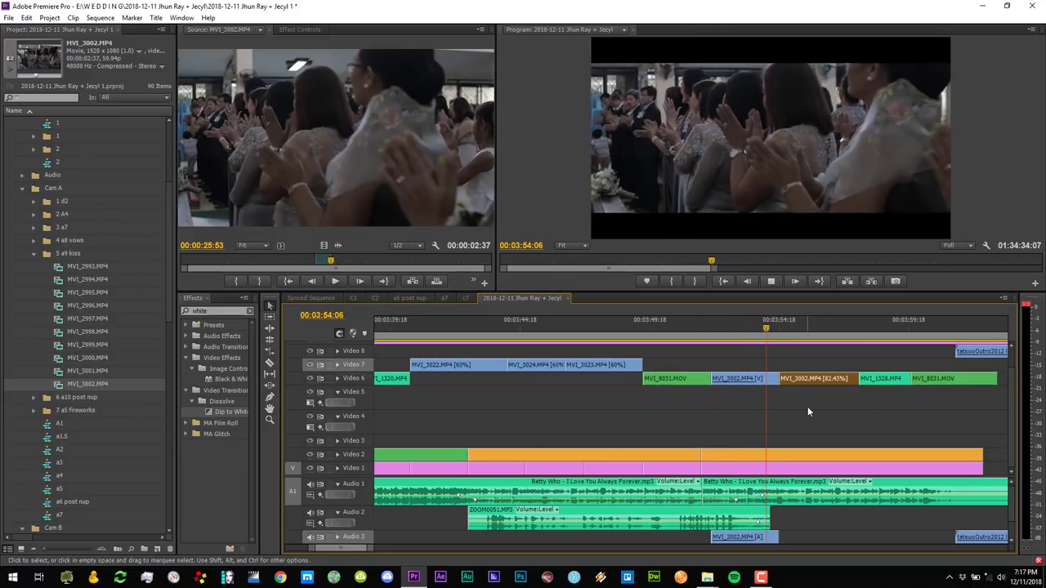
{"action": "key", "text": "space"}
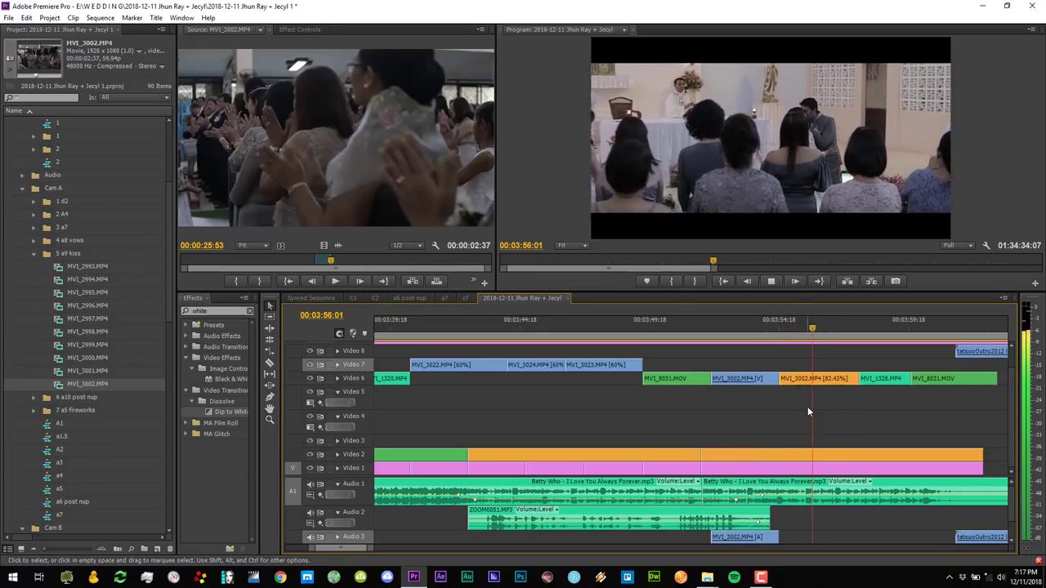
- Move MVI_1328.MP4 earlier over the end of MVI_3002.MP4 at 00:03:57:04, and overlap its end with the last MVI_8031.MOV
{"action": "left_click", "coordinate": [827, 399]}
{"action": "left_click_drag", "start_coordinate": [890, 382], "coordinate": [873, 382]}
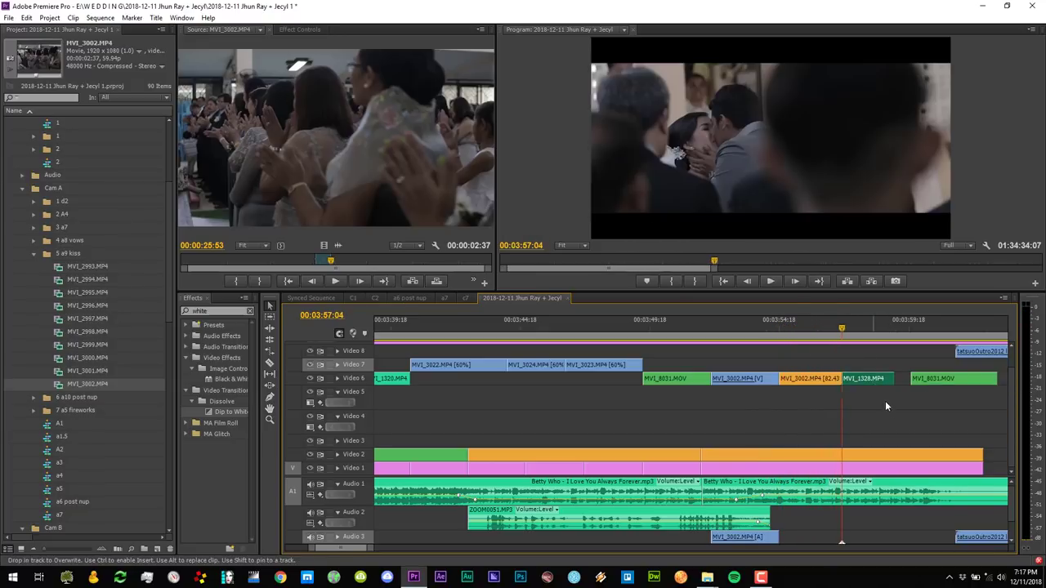
{"action": "left_click", "coordinate": [889, 406]}
{"action": "key", "text": "space"}
{"action": "key", "text": "space"}
{"action": "left_click_drag", "start_coordinate": [940, 384], "coordinate": [913, 409]}
{"action": "key", "text": "space"}
{"action": "key", "text": "minus"}
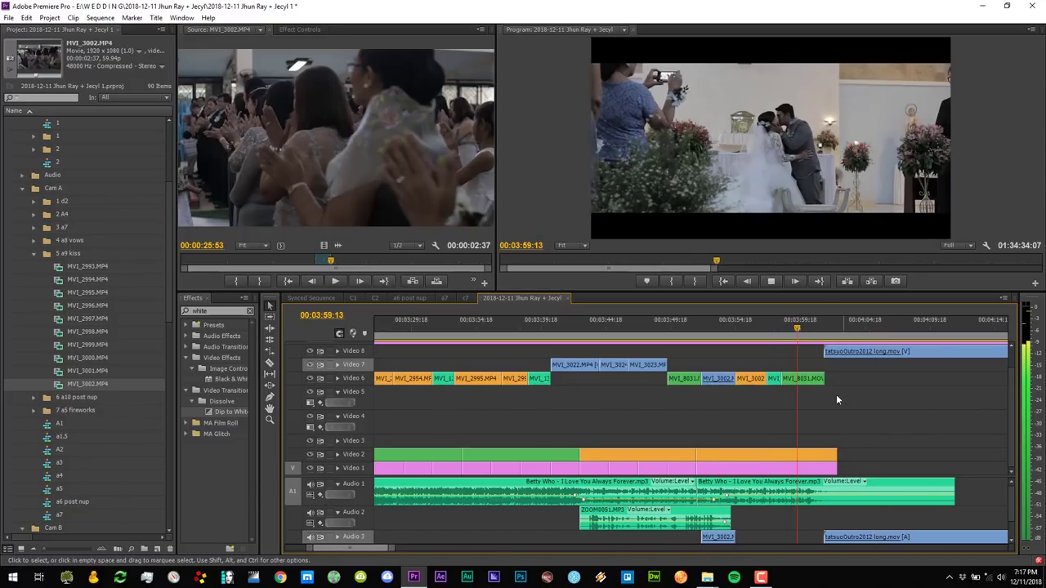
- Cut the last MVI_8031.MOV shortly after 00:03:59:13, delete the remainder and save the project
{"action": "key", "text": "space"}
{"action": "key", "text": "c"}
{"action": "key", "text": "Delete"}
{"action": "key", "text": "ctrl+s"}
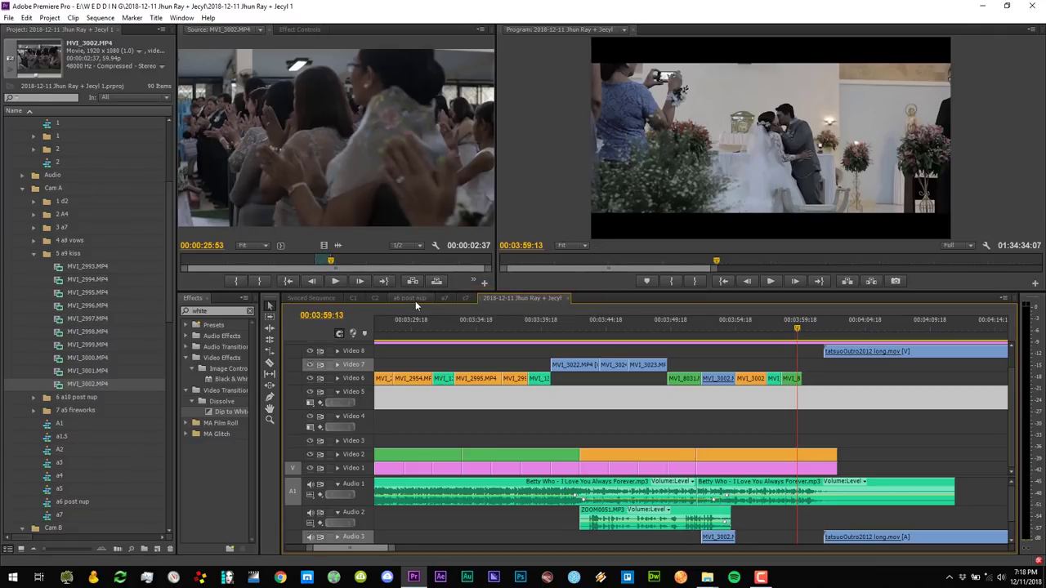
- Look through the Synced Sequence and a7, and play the fireworks footage in c7 from about 00:03:06
{"action": "left_click", "coordinate": [333, 299]}
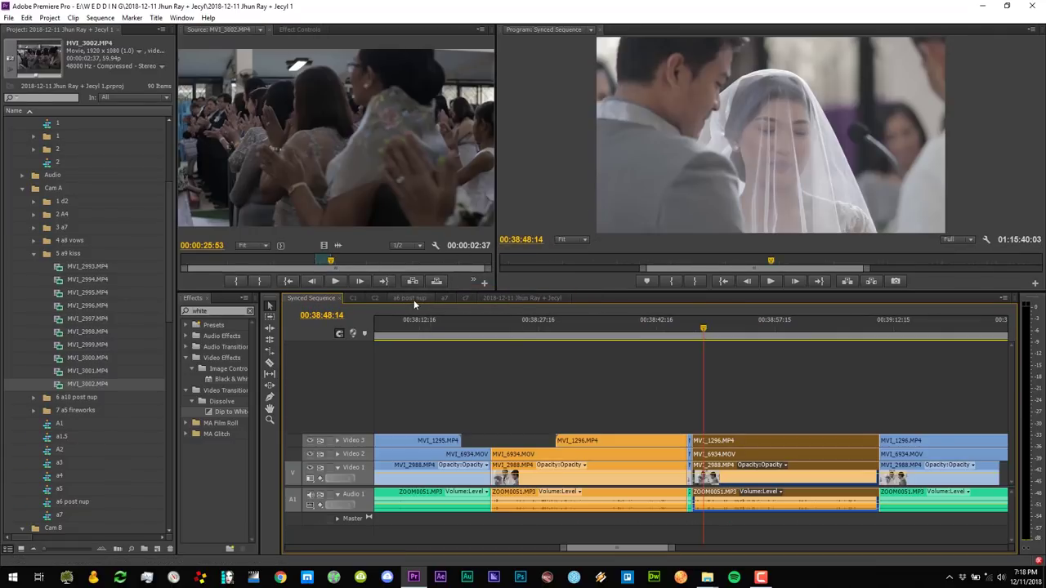
{"action": "left_click", "coordinate": [442, 298]}
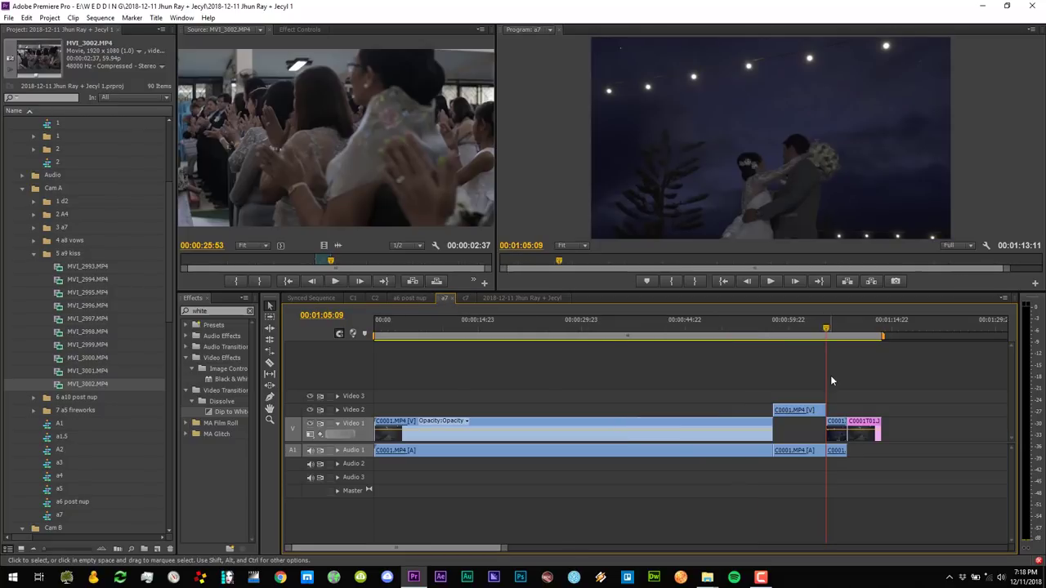
{"action": "left_click", "coordinate": [466, 298]}
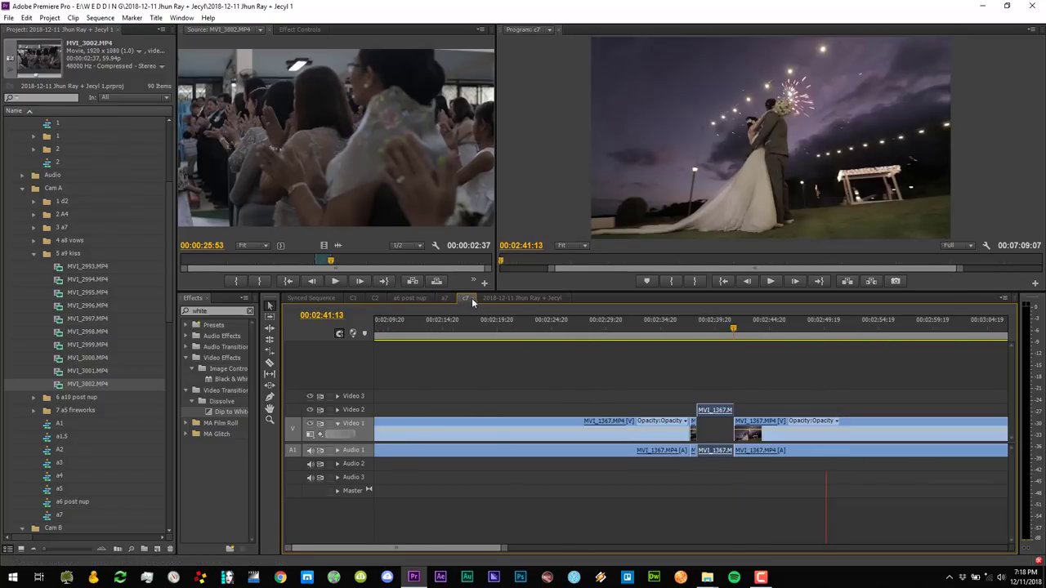
{"action": "key", "text": "minus"}
{"action": "key", "text": "minus"}
{"action": "left_click", "coordinate": [769, 329]}
{"action": "key", "text": "space"}
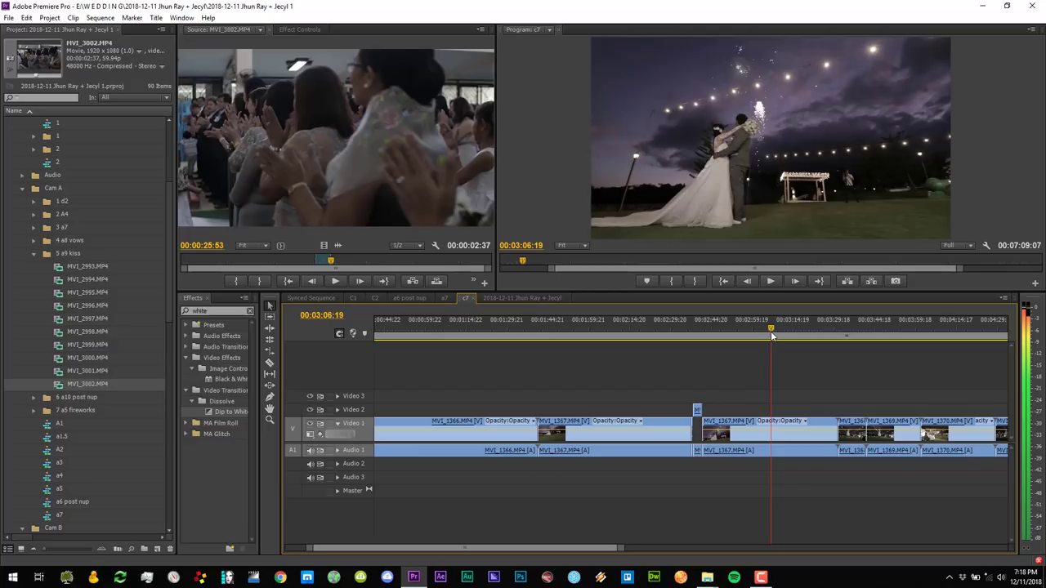
- Split MVI_1367.MP4 in c7 at about 00:03:08 and 00:03:19 while reviewing the fireworks kiss
{"action": "key", "text": "equal"}
{"action": "key", "text": "space"}
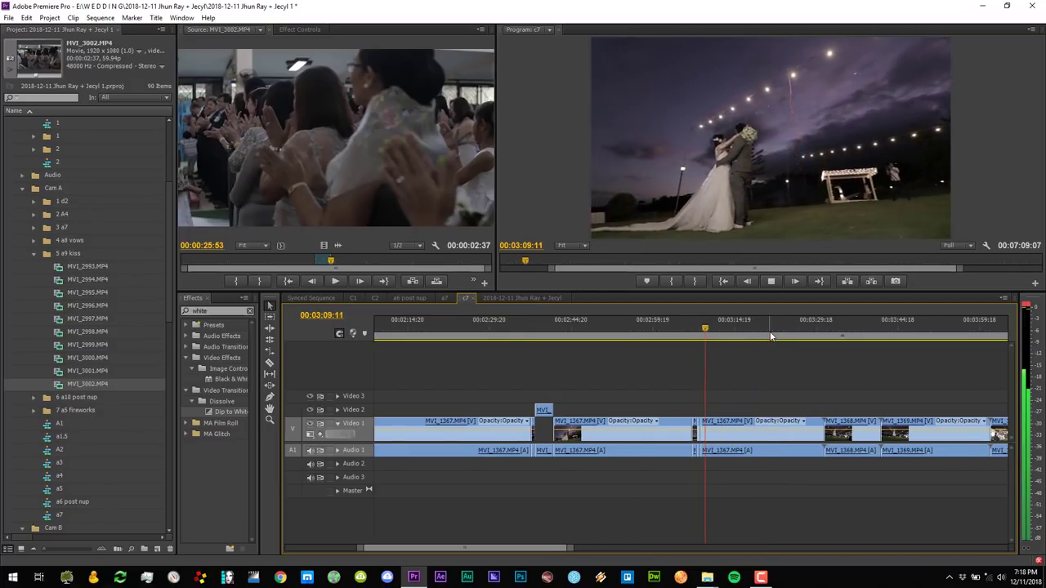
{"action": "left_click", "coordinate": [763, 333]}
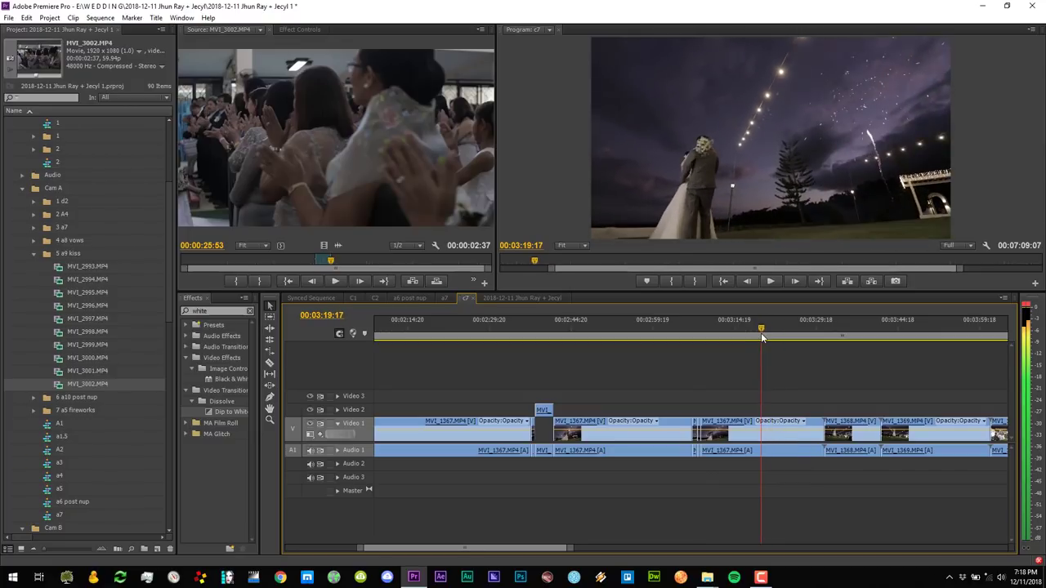
{"action": "key", "text": "ctrl+k"}
{"action": "key", "text": "space"}
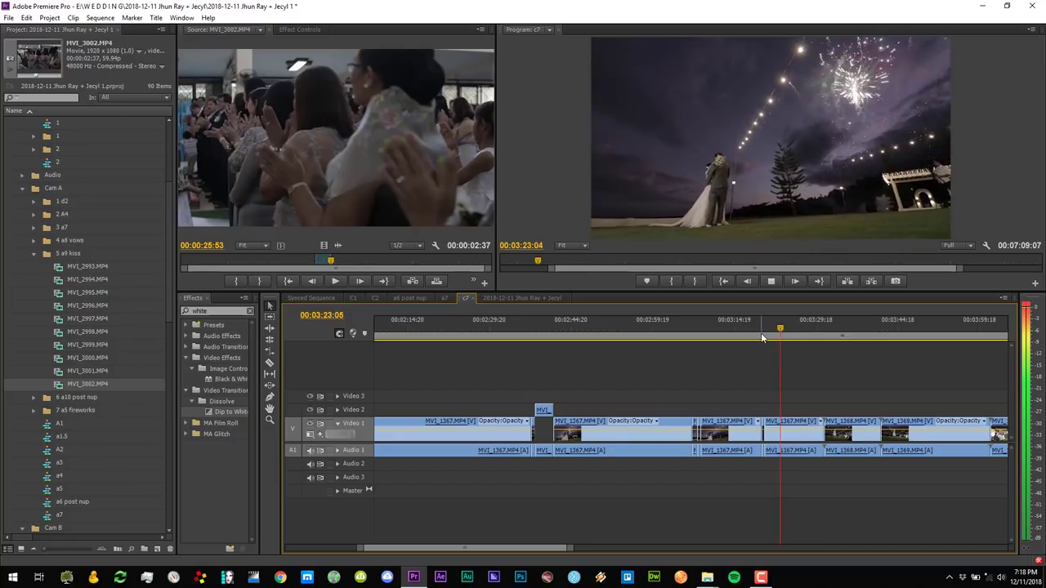
- Cut the MVI_1367.MP4 fireworks kiss from about 00:02:16 to 00:02:20:08 in c7 and raise that piece to Video 2
{"action": "key", "text": "minus"}
{"action": "left_click", "coordinate": [549, 333]}
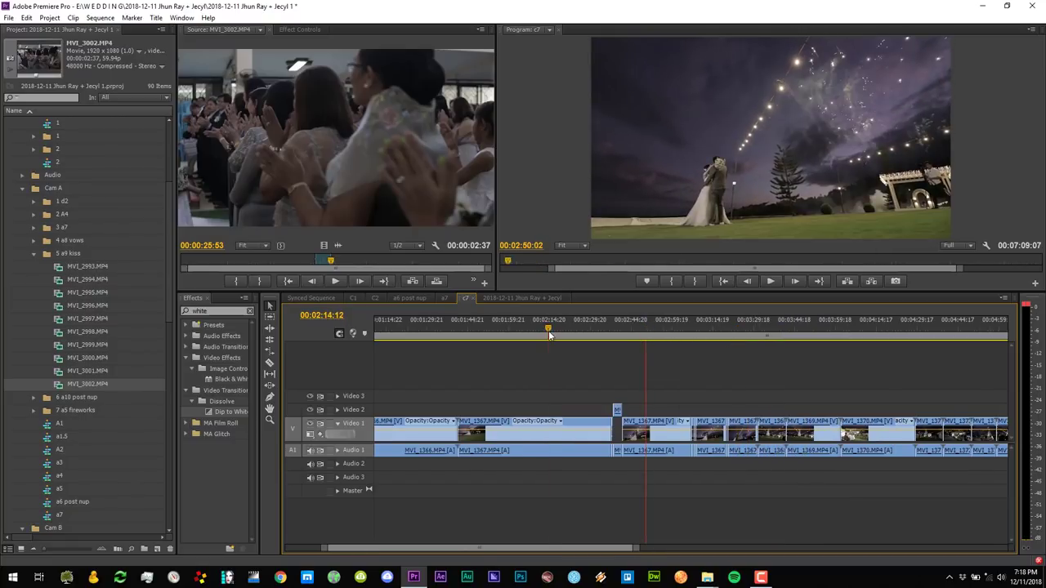
{"action": "key", "text": "equal"}
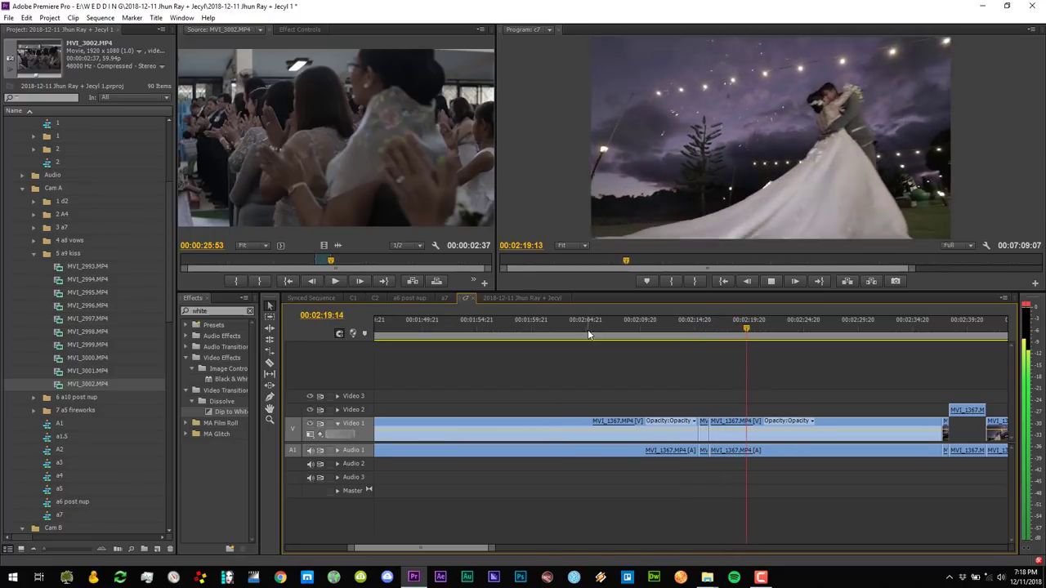
{"action": "key", "text": "space"}
{"action": "key", "text": "ctrl+k"}
{"action": "left_click_drag", "start_coordinate": [725, 431], "coordinate": [724, 396]}
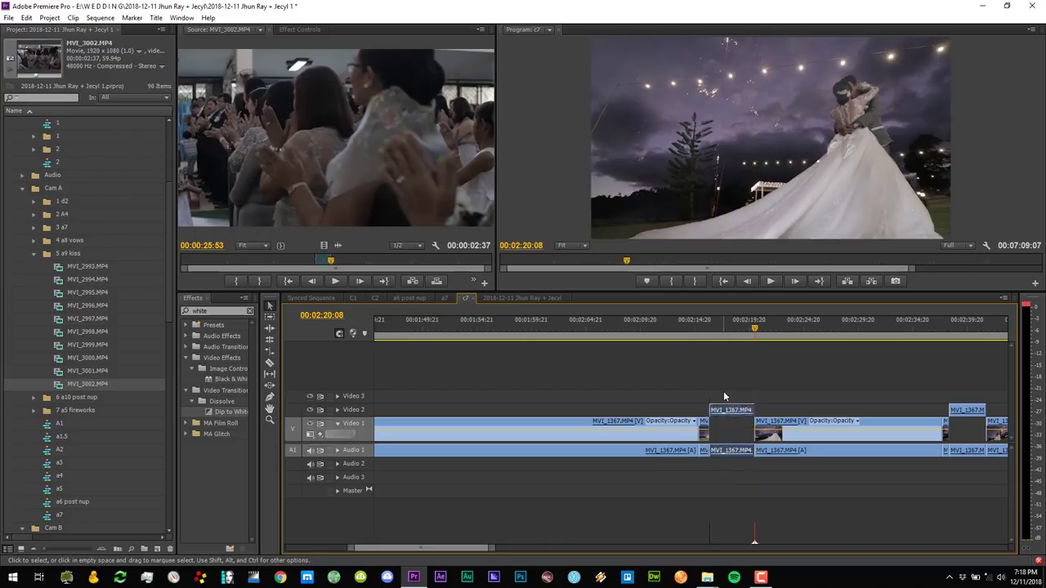
- Paste the MVI_1367.MP4 shot onto Video 7 at 00:03:59:21 in the highlight sequence, with the outro's audio moved to Audio 2
{"action": "left_click", "coordinate": [520, 298]}
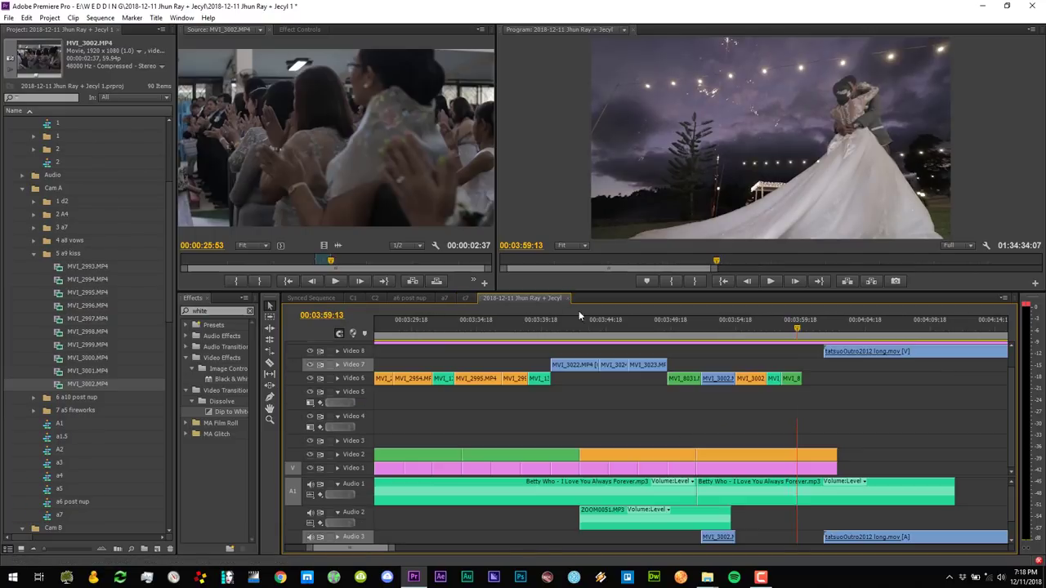
{"action": "left_click", "coordinate": [803, 326]}
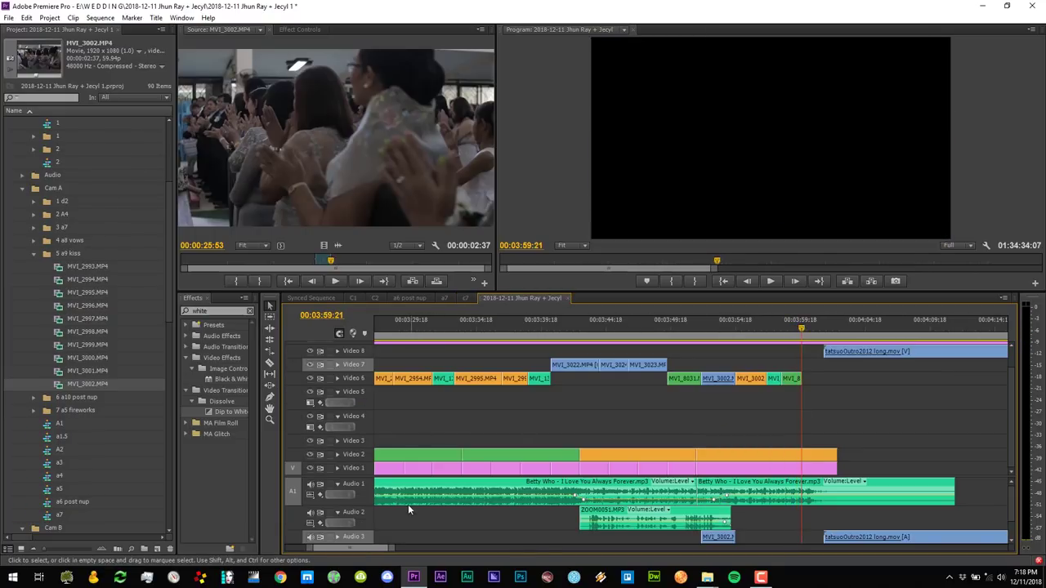
{"action": "left_click_drag", "start_coordinate": [891, 538], "coordinate": [889, 528]}
{"action": "left_click", "coordinate": [791, 328]}
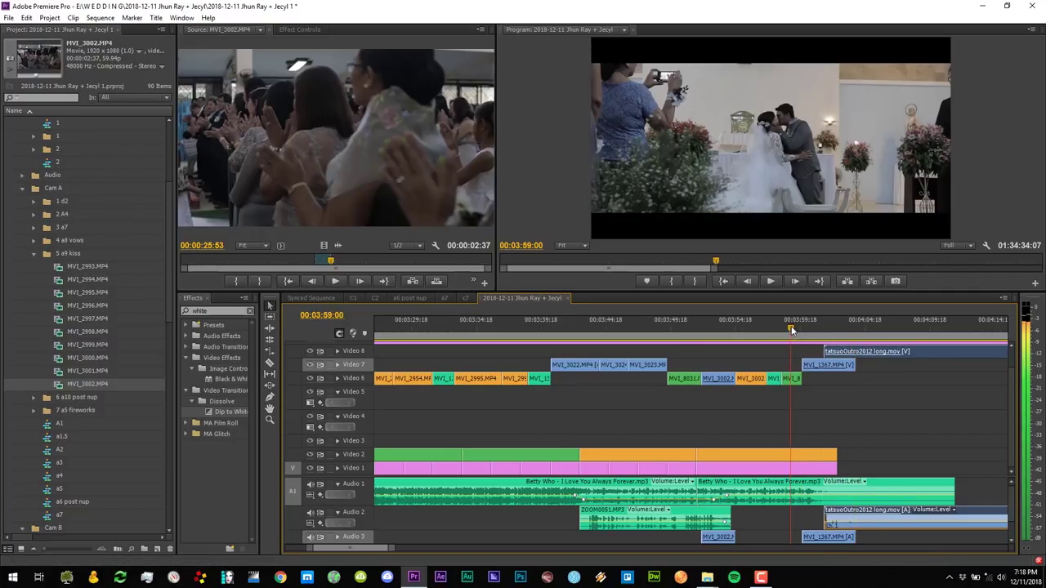
{"action": "key", "text": "="}
{"action": "left_click", "coordinate": [818, 391]}
{"action": "key", "text": "space"}
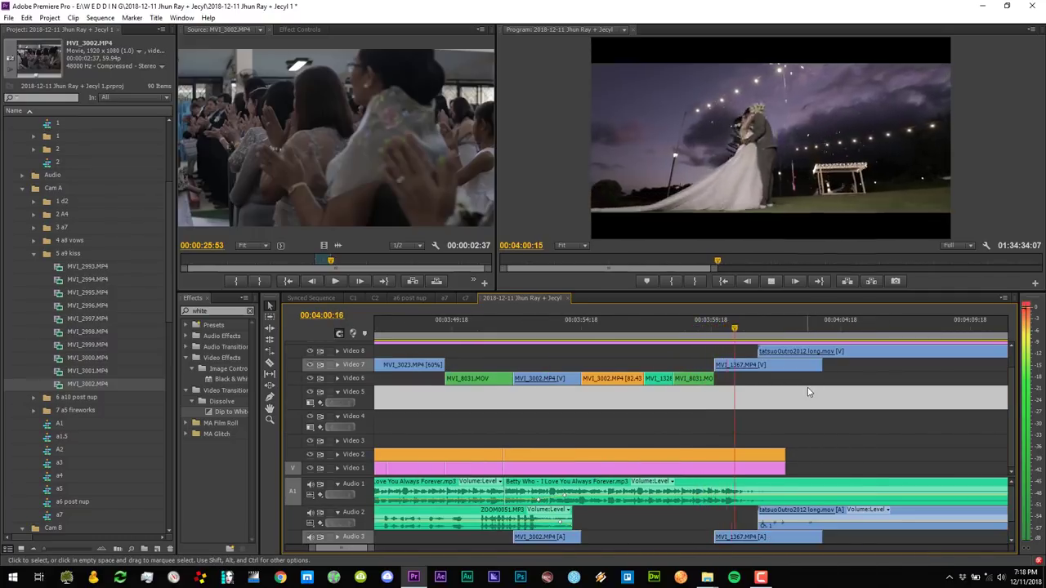
{"action": "key", "text": "space"}
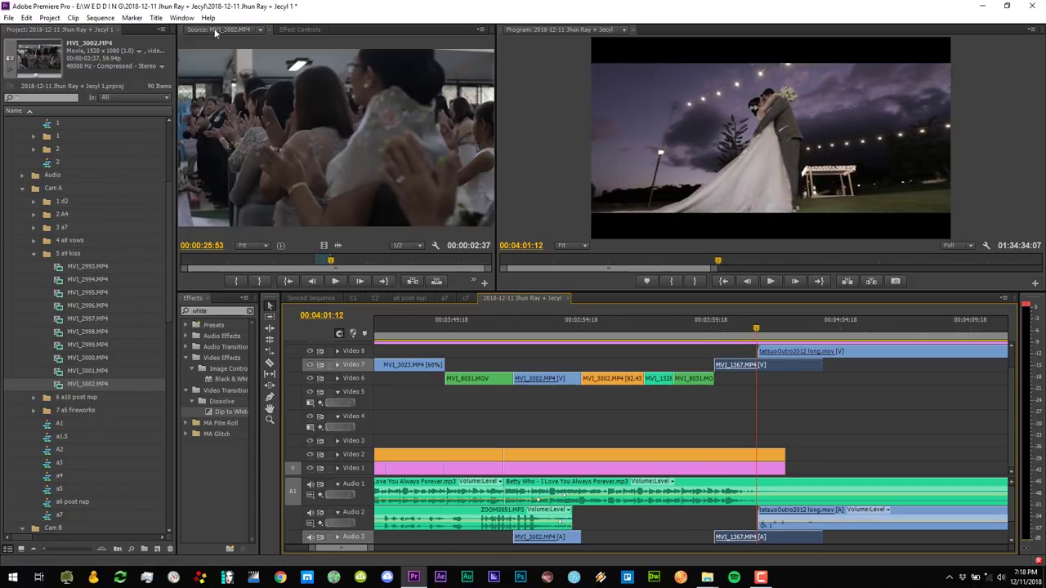
- Set the vertical position of the pasted MVI_1367.MP4 shot to 640 in its motion settings
{"action": "left_click", "coordinate": [299, 30]}
{"action": "left_click", "coordinate": [185, 72]}
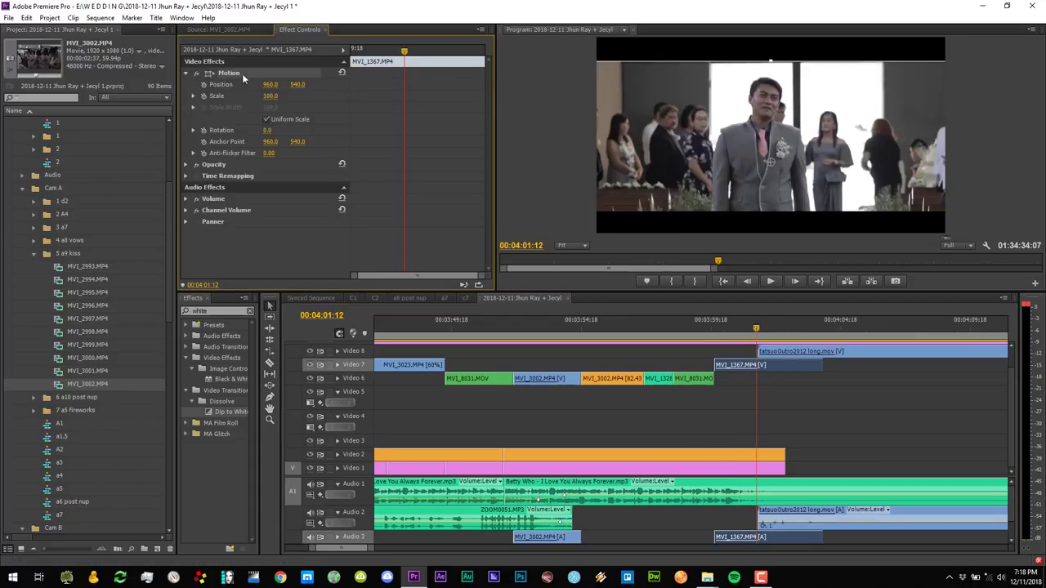
{"action": "left_click_drag", "start_coordinate": [297, 85], "coordinate": [337, 85]}
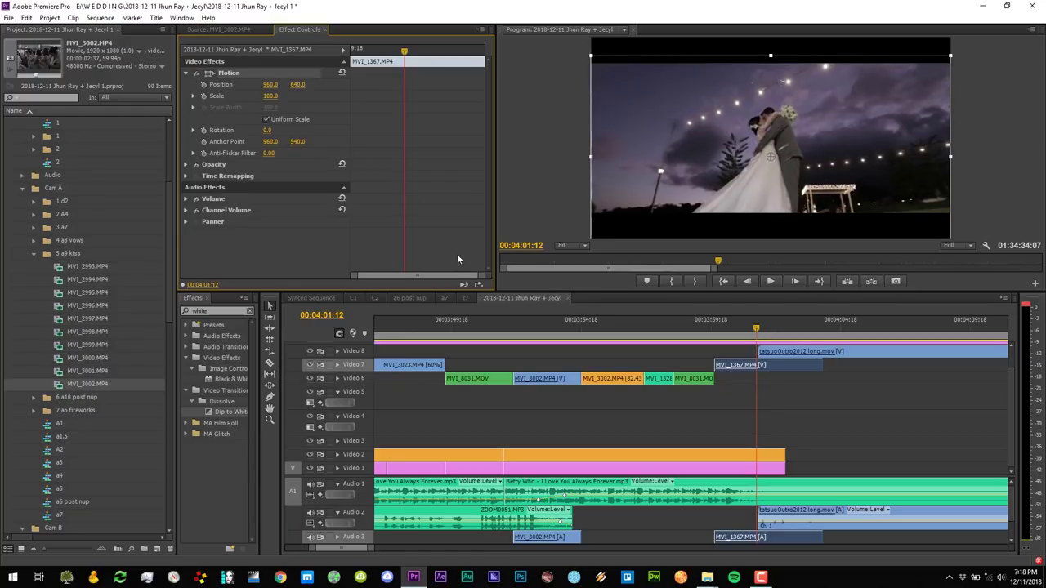
- Shift the outro clip about one second later on the highlight timeline and play the transition from the fireworks kiss
{"action": "left_click_drag", "start_coordinate": [800, 355], "coordinate": [827, 354]}
{"action": "left_click_drag", "start_coordinate": [765, 328], "coordinate": [707, 330]}
{"action": "key", "text": "space"}
{"action": "left_click", "coordinate": [798, 416]}
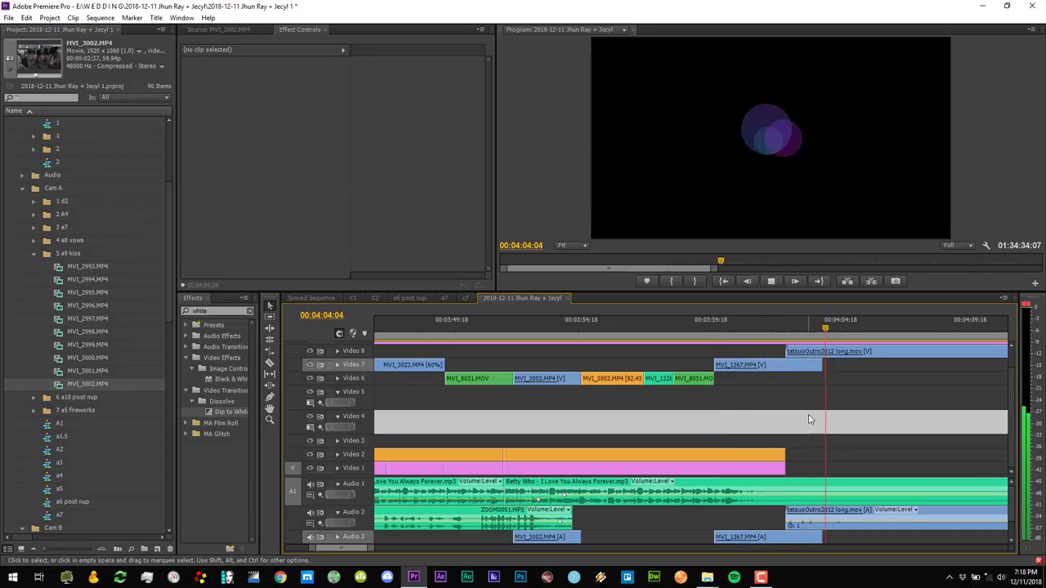
{"action": "key", "text": "space"}
- Extend only the MVI_1367.MP4 audio about 1.5 seconds past its picture and fade out its end with volume keyframes on Audio 3
{"action": "left_click_drag", "start_coordinate": [823, 536], "coordinate": [862, 537]}
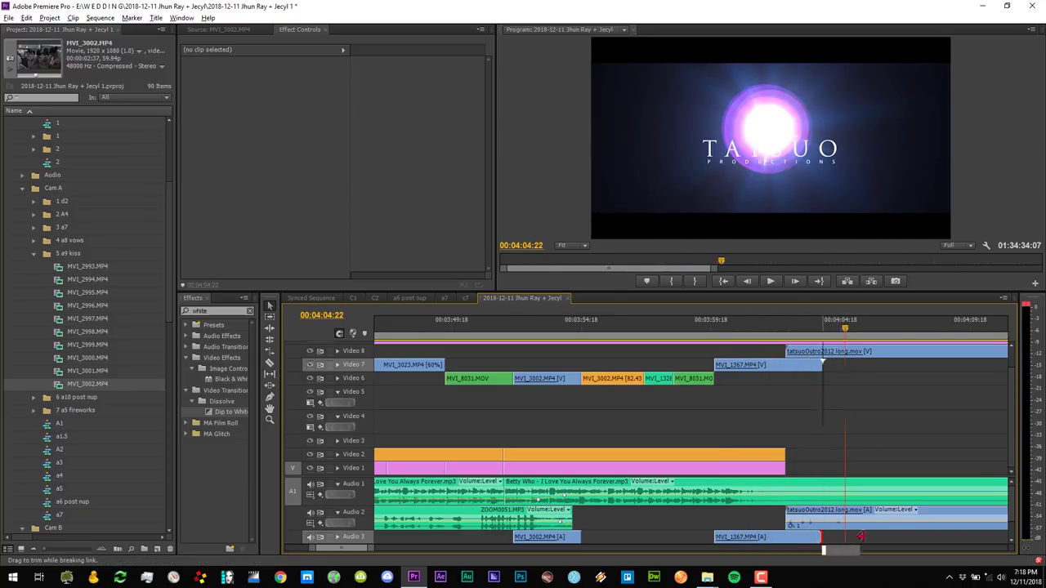
{"action": "left_click_drag", "start_coordinate": [354, 535], "coordinate": [353, 545]}
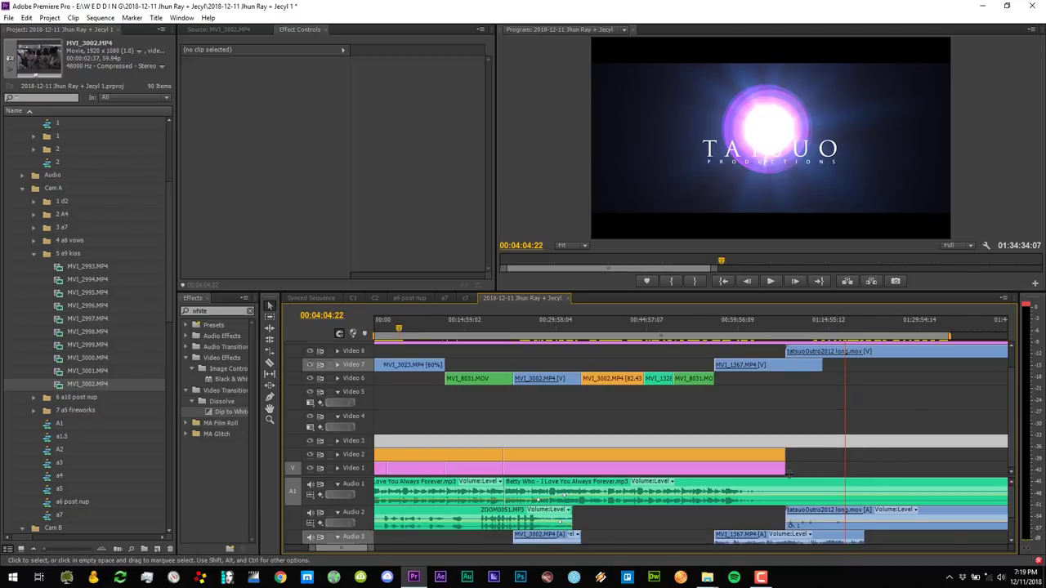
{"action": "scroll", "coordinate": [817, 490], "scroll_direction": "down", "scroll_amount": 3}
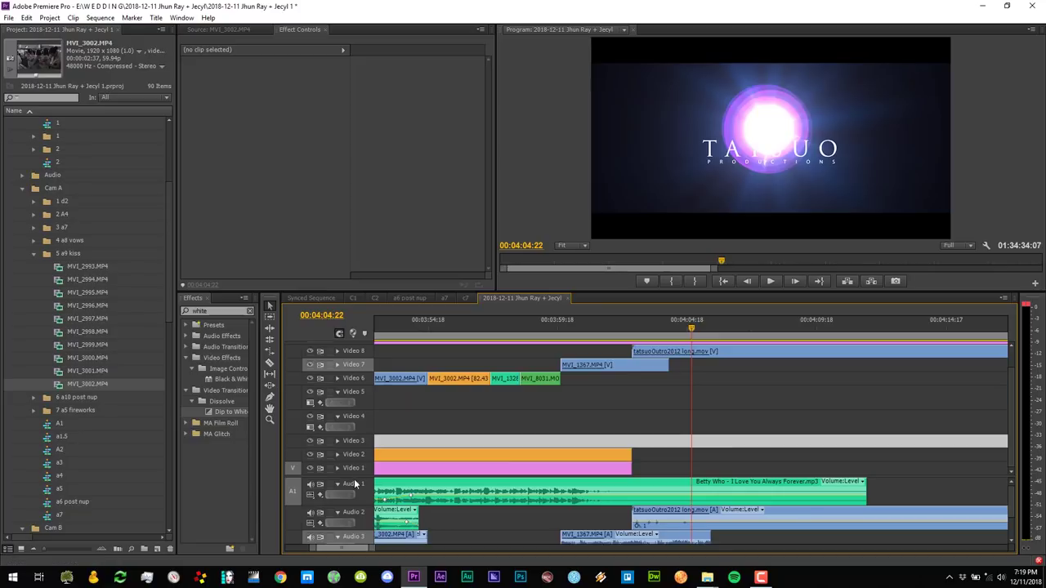
{"action": "scroll", "coordinate": [805, 539], "scroll_direction": "down", "scroll_amount": 1}
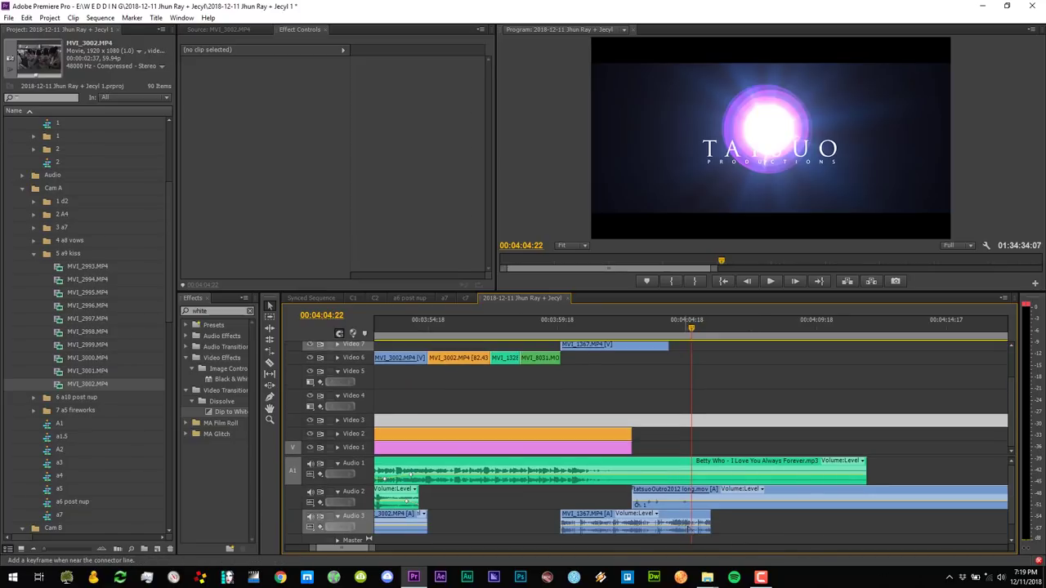
{"action": "left_click", "coordinate": [692, 528]}
- Enlarge the timeline area and play the fireworks kiss into the outro to check the audio fade
{"action": "left_click", "coordinate": [644, 324]}
{"action": "key", "text": "space"}
{"action": "left_click", "coordinate": [775, 413]}
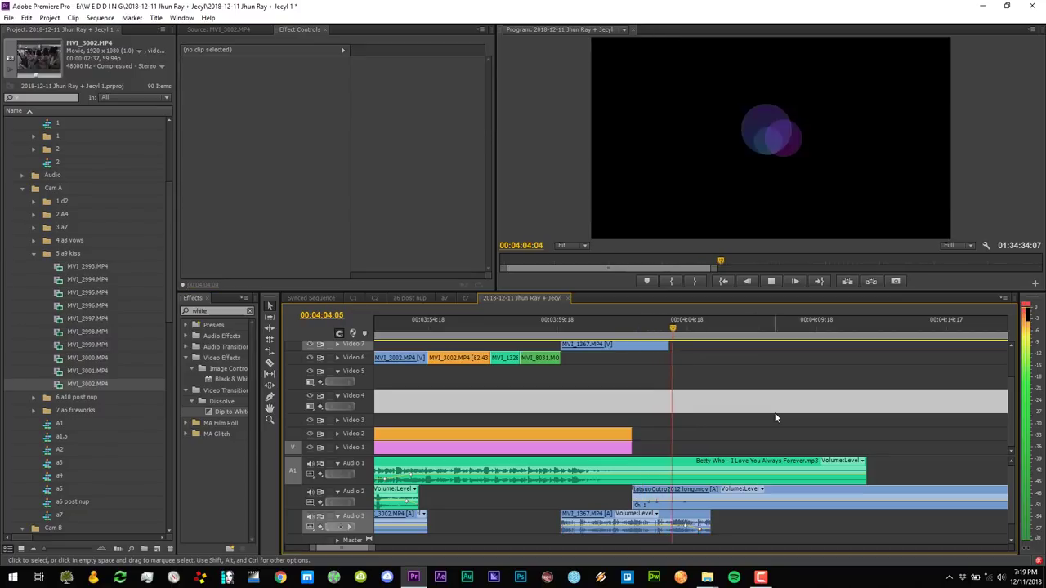
{"action": "left_click", "coordinate": [637, 323]}
{"action": "left_click", "coordinate": [618, 323]}
{"action": "left_click_drag", "start_coordinate": [755, 290], "coordinate": [755, 227]}
{"action": "key", "text": "="}
{"action": "left_click_drag", "start_coordinate": [755, 304], "coordinate": [739, 306]}
{"action": "key", "text": "space"}
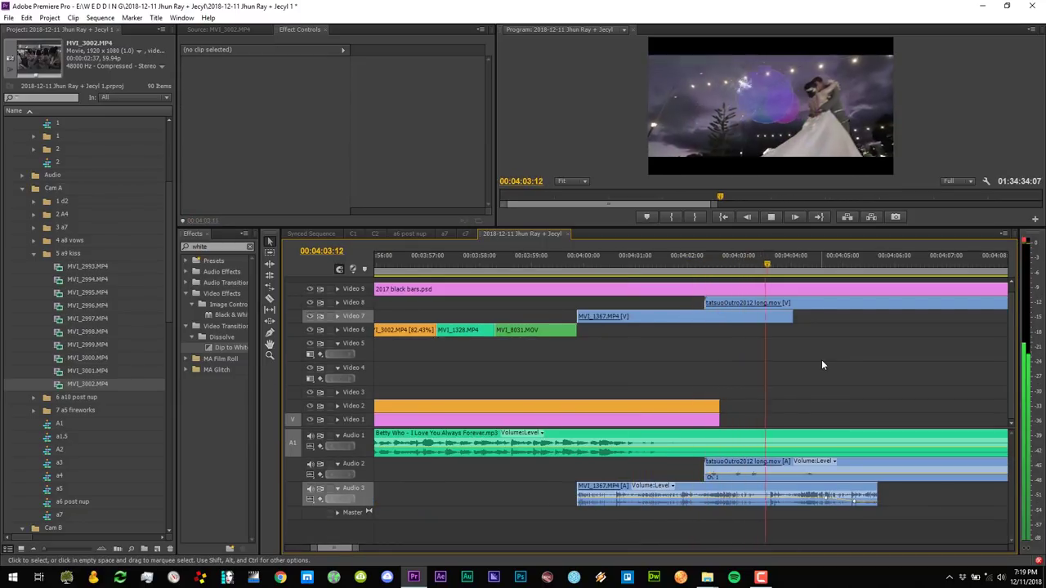
{"action": "left_click", "coordinate": [852, 381]}
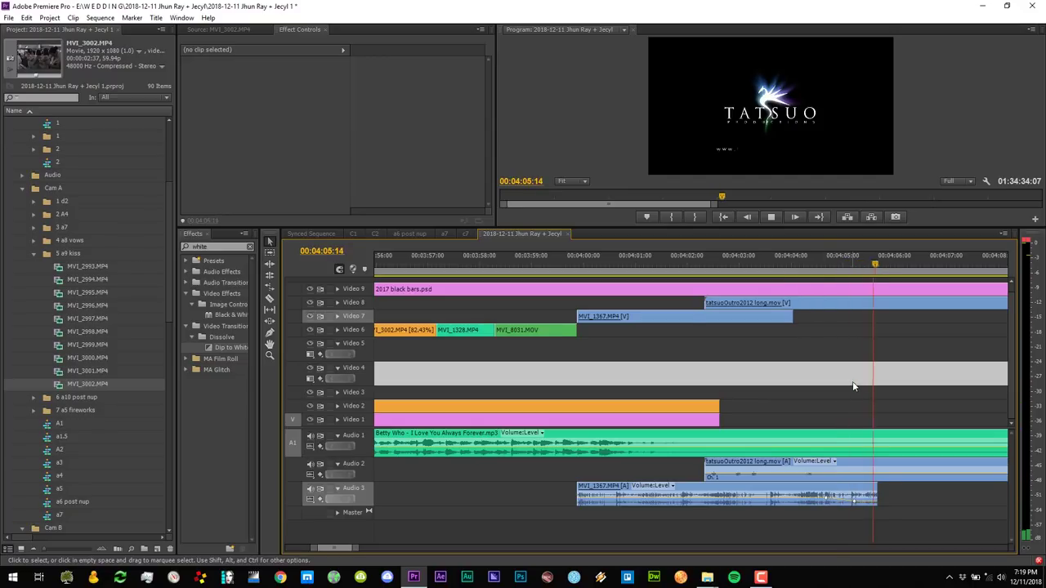
- Stop playback, place the playhead at 00:04:12:18 in the outro and save the project
{"action": "key", "text": "-"}
{"action": "key", "text": "-"}
{"action": "key", "text": "-"}
{"action": "key", "text": "space"}
{"action": "left_click", "coordinate": [839, 359]}
{"action": "key", "text": "-"}
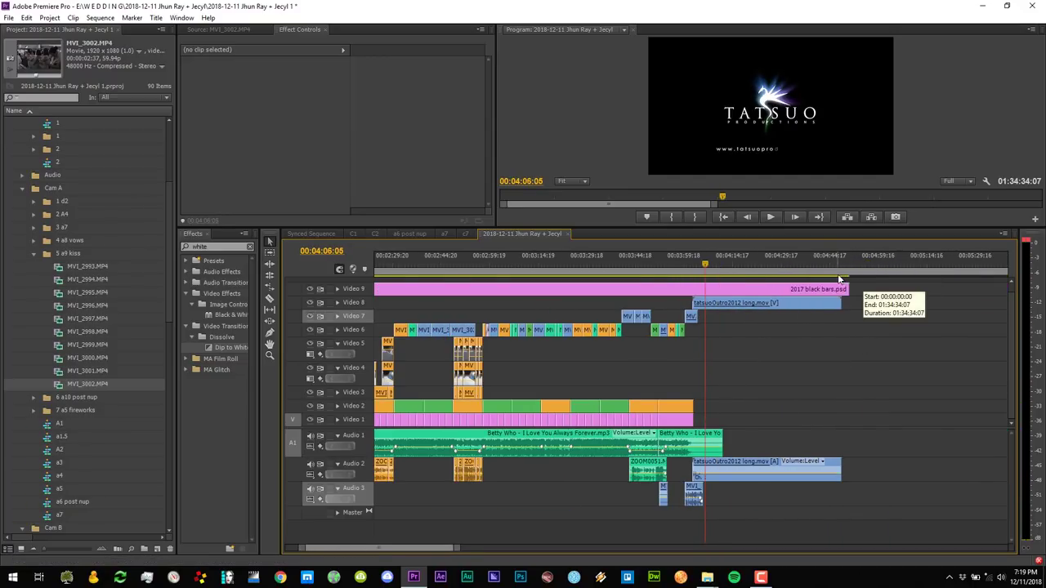
{"action": "left_click_drag", "start_coordinate": [709, 261], "coordinate": [727, 260]}
{"action": "key", "text": "ctrl+s"}
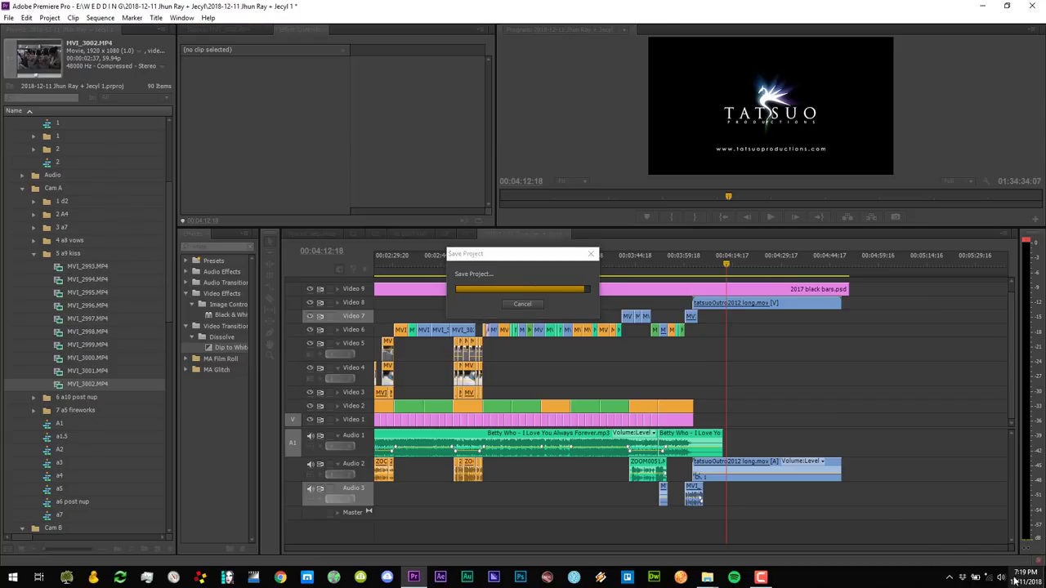
- Split all tracks within the outro at 00:04:35:16, delete everything after the cut and save the project
{"action": "key", "text": "minus"}
{"action": "key", "text": "minus"}
{"action": "key", "text": "minus"}
{"action": "key", "text": "equal"}
{"action": "key", "text": "equal"}
{"action": "key", "text": "equal"}
{"action": "left_click", "coordinate": [724, 345]}
{"action": "left_click", "coordinate": [747, 330]}
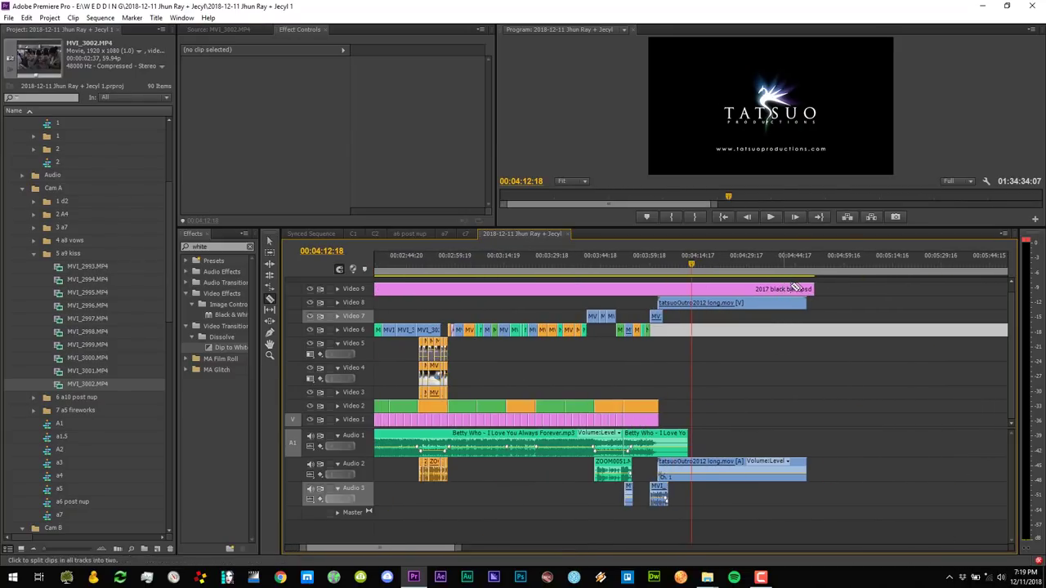
{"action": "key", "text": "v"}
{"action": "left_click_drag", "start_coordinate": [821, 368], "coordinate": [781, 286]}
{"action": "key", "text": "Delete"}
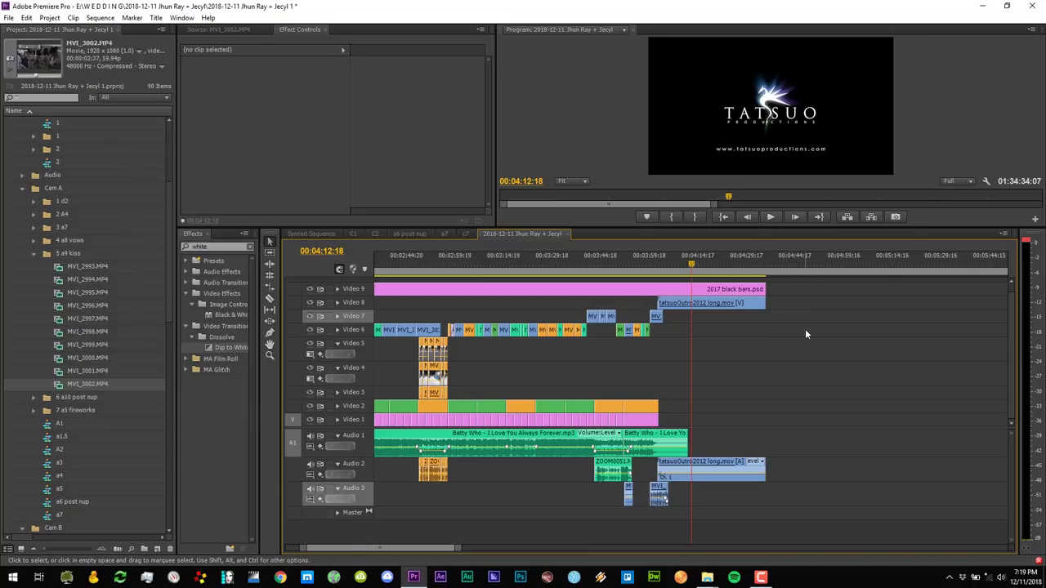
{"action": "left_click", "coordinate": [805, 329]}
{"action": "key", "text": "ctrl+s"}
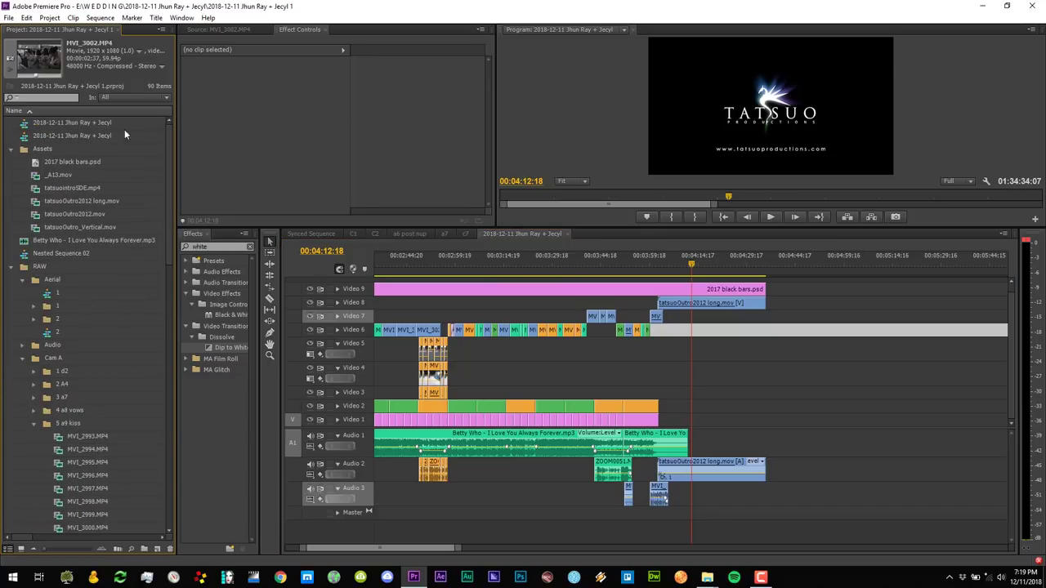
- Append 1 to the name of the highlight sequence in the project
{"action": "left_click", "coordinate": [94, 135]}
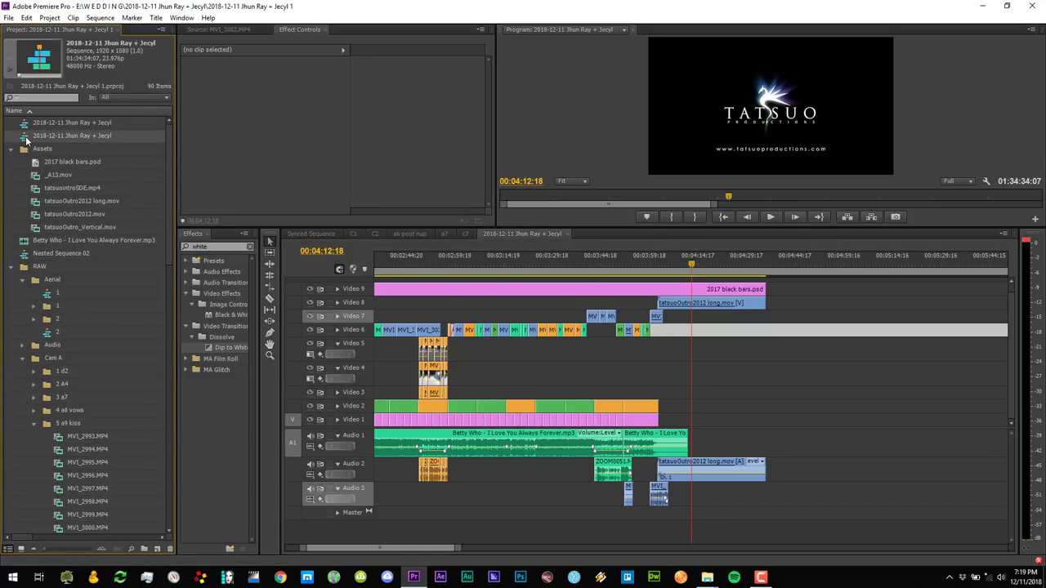
{"action": "left_click", "coordinate": [75, 137]}
{"action": "type", "text": "1"}
{"action": "left_click", "coordinate": [118, 144]}
- Duplicate the highlight sequence, end the copy's name with "1 Render" and open the copy
{"action": "left_click", "coordinate": [100, 137]}
{"action": "key", "text": "ctrl+c"}
{"action": "key", "text": "ctrl+v"}
{"action": "left_click", "coordinate": [134, 149]}
{"action": "type", "text": "1 Render"}
{"action": "key", "text": "Return"}
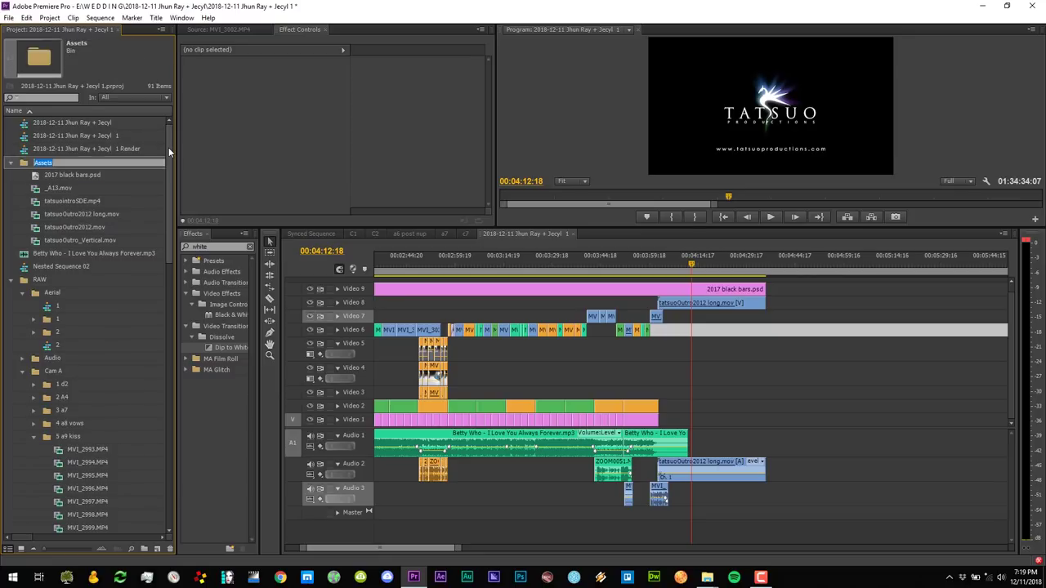
{"action": "double_click", "coordinate": [104, 149]}
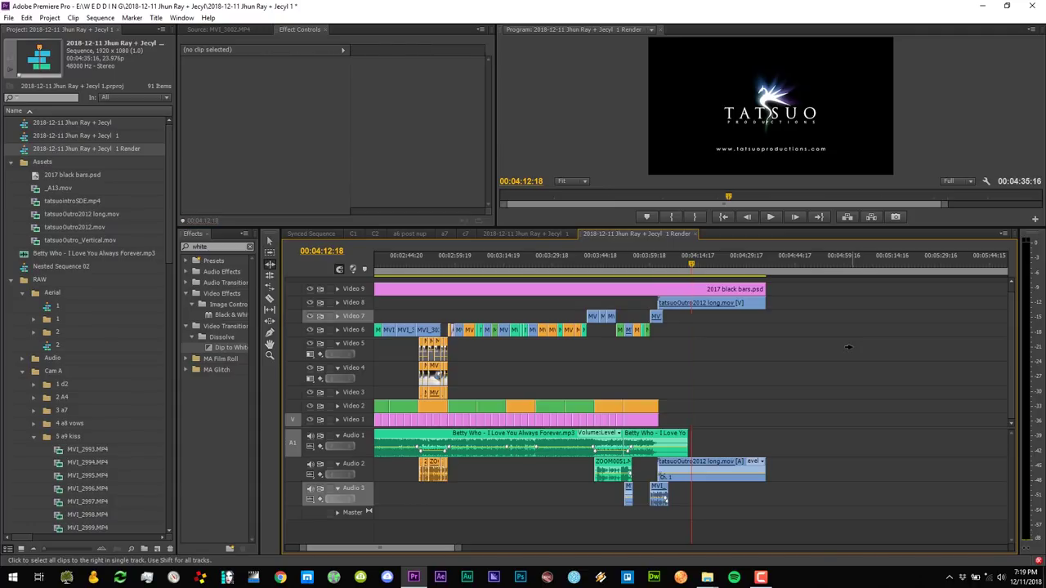
- Place the playhead at 00:01:10:15 in the render sequence and save the project
{"action": "key", "text": "backslash"}
{"action": "key", "text": "minus"}
{"action": "key", "text": "ctrl+s"}
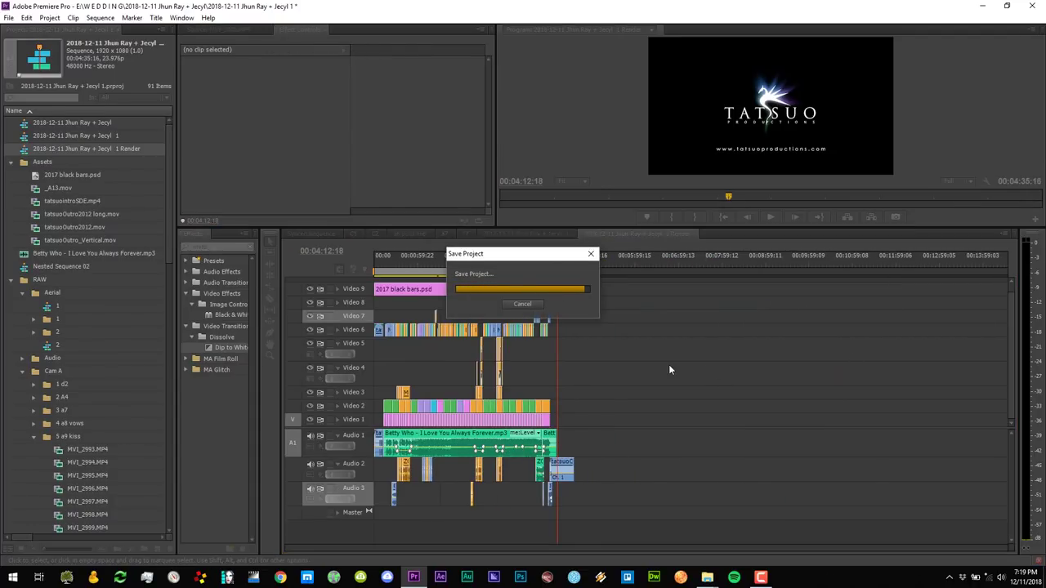
{"action": "left_click", "coordinate": [427, 272]}
{"action": "key", "text": "equals"}
{"action": "key", "text": "ctrl+s"}
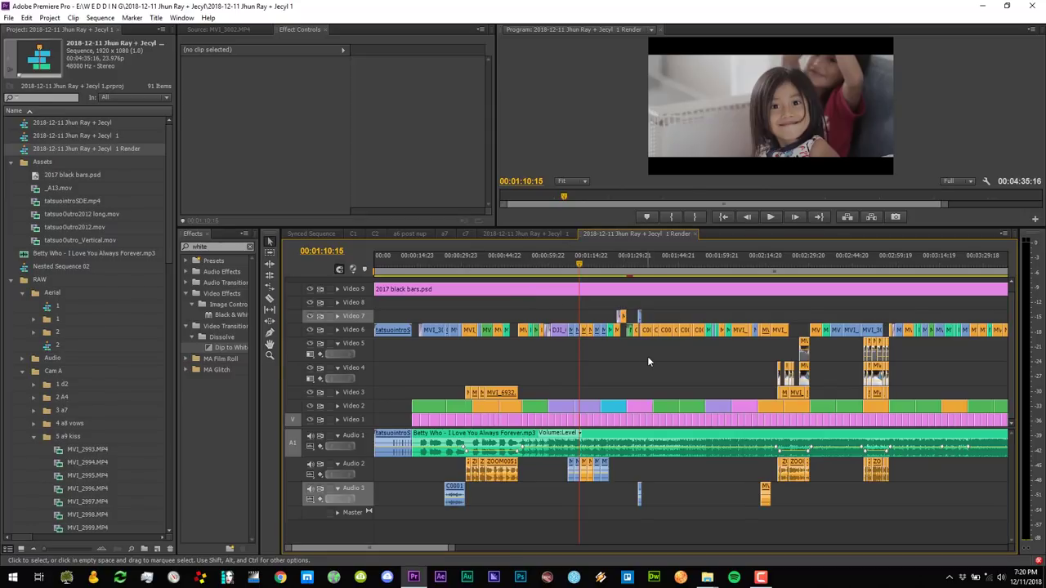
{"action": "left_click", "coordinate": [691, 388]}
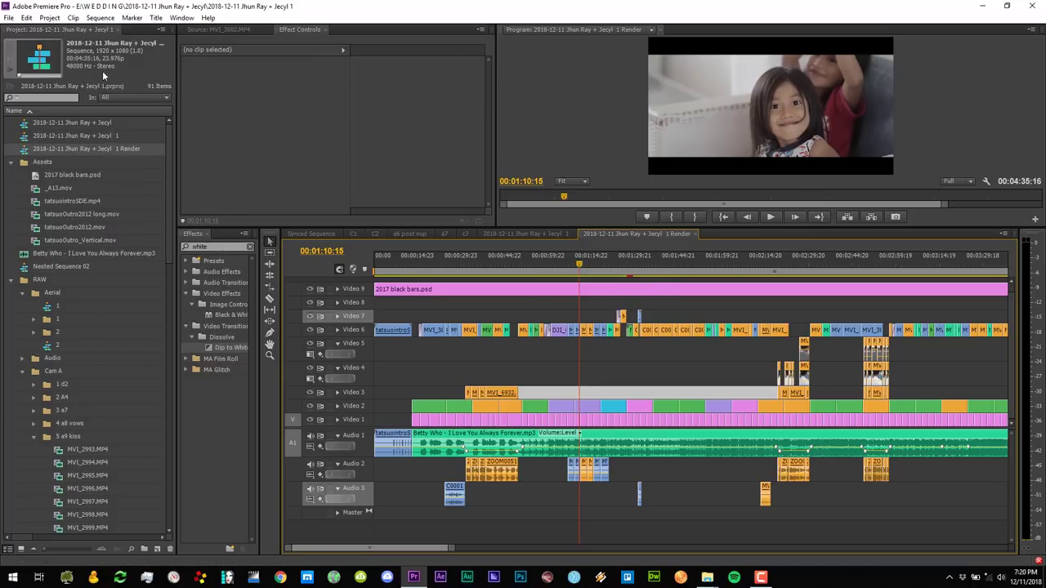
- Open the media export settings for the render sequence and choose the H.264 format with the SDE preset
{"action": "left_click", "coordinate": [9, 18]}
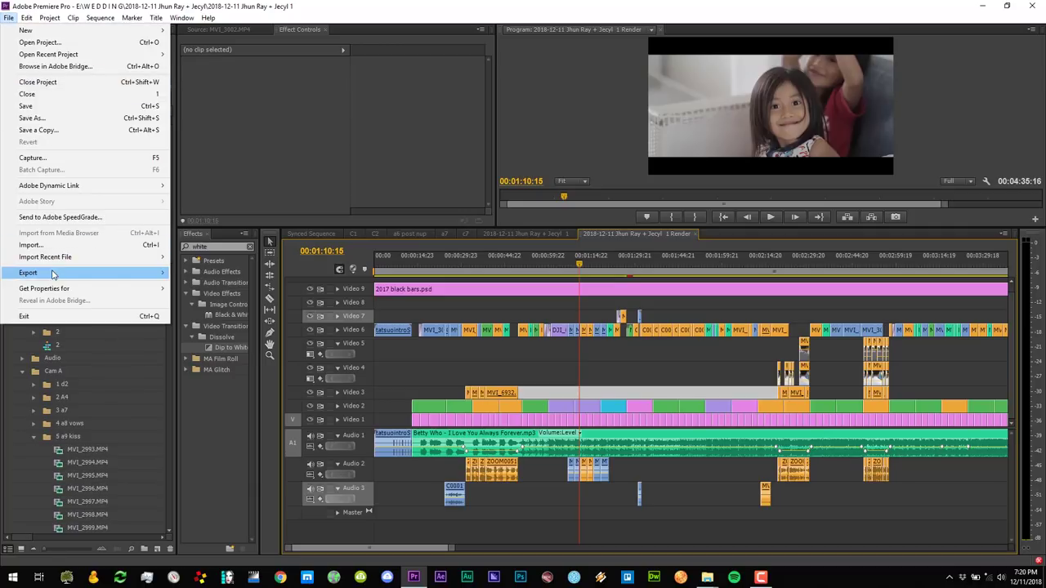
{"action": "mouse_move", "coordinate": [157, 274]}
{"action": "left_click", "coordinate": [196, 272]}
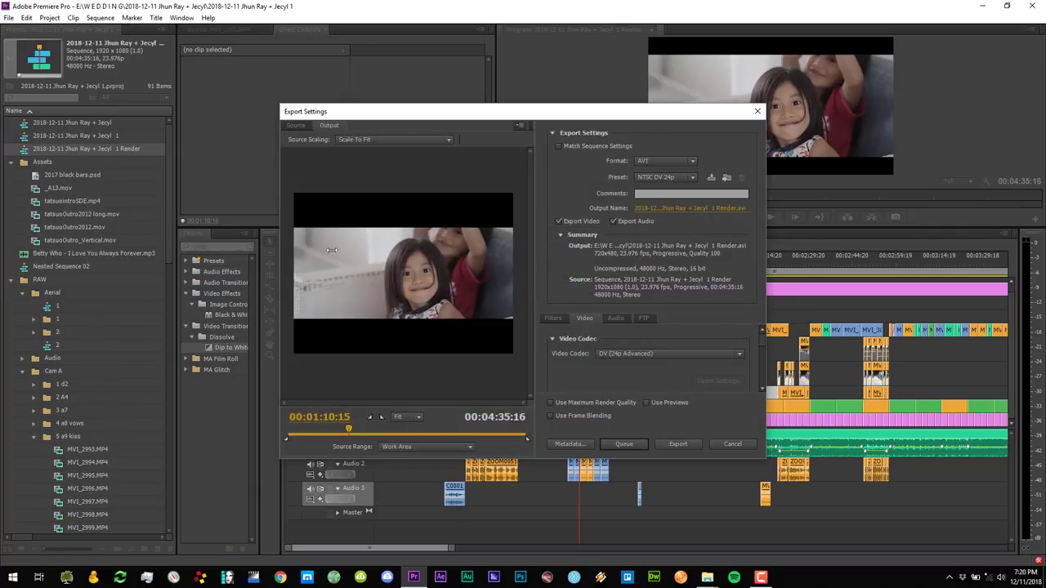
{"action": "left_click", "coordinate": [655, 161]}
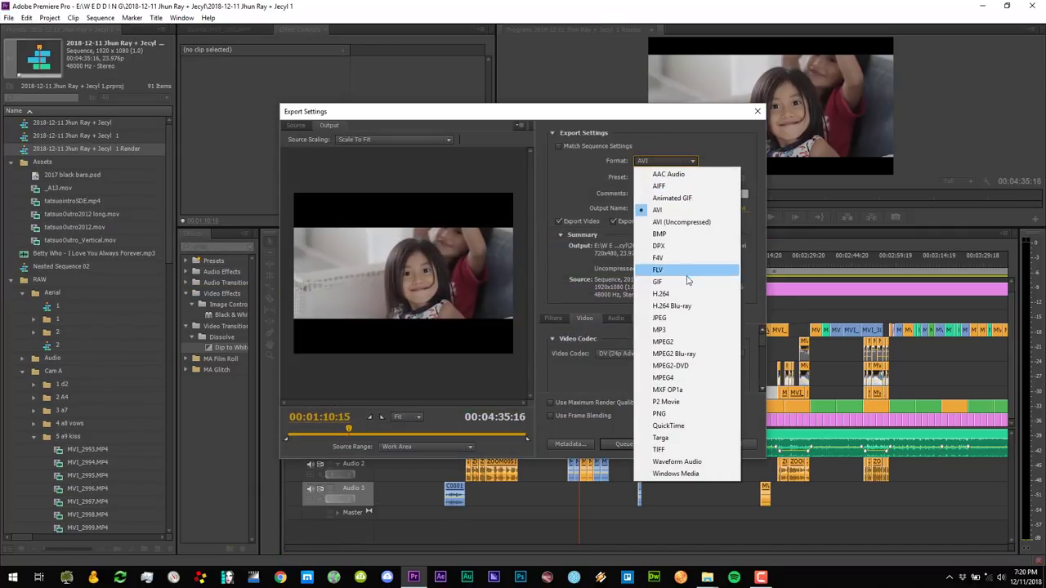
{"action": "left_click", "coordinate": [681, 293]}
{"action": "left_click", "coordinate": [694, 176]}
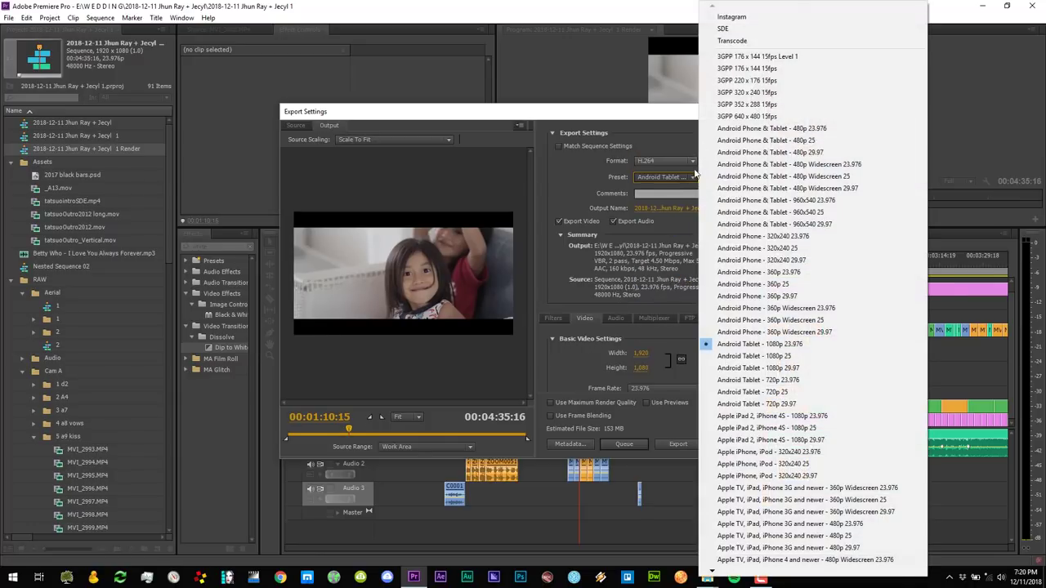
{"action": "left_click", "coordinate": [734, 36]}
- Create a Render folder in the wedding project folder, set it as the output location and start the export
{"action": "left_click", "coordinate": [675, 206]}
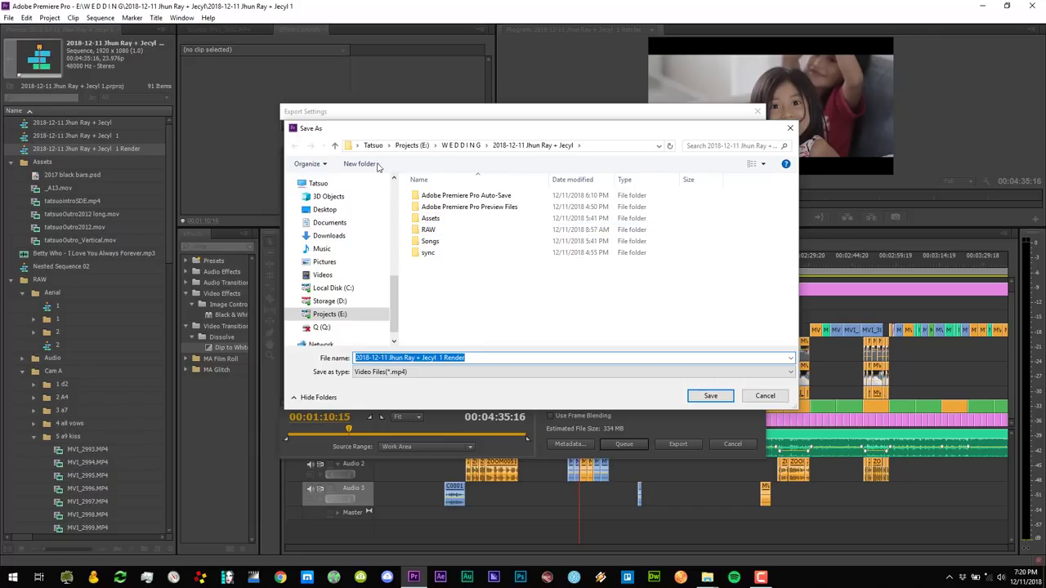
{"action": "left_click", "coordinate": [372, 164]}
{"action": "type", "text": "Render"}
{"action": "key", "text": "Return"}
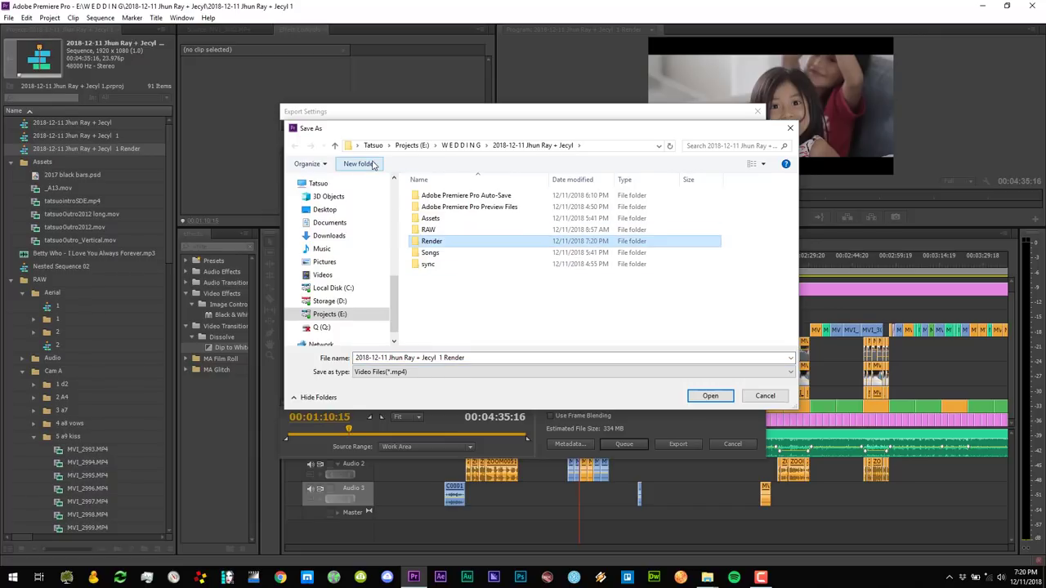
{"action": "key", "text": "Return"}
{"action": "left_click", "coordinate": [711, 398]}
{"action": "left_click", "coordinate": [689, 444]}
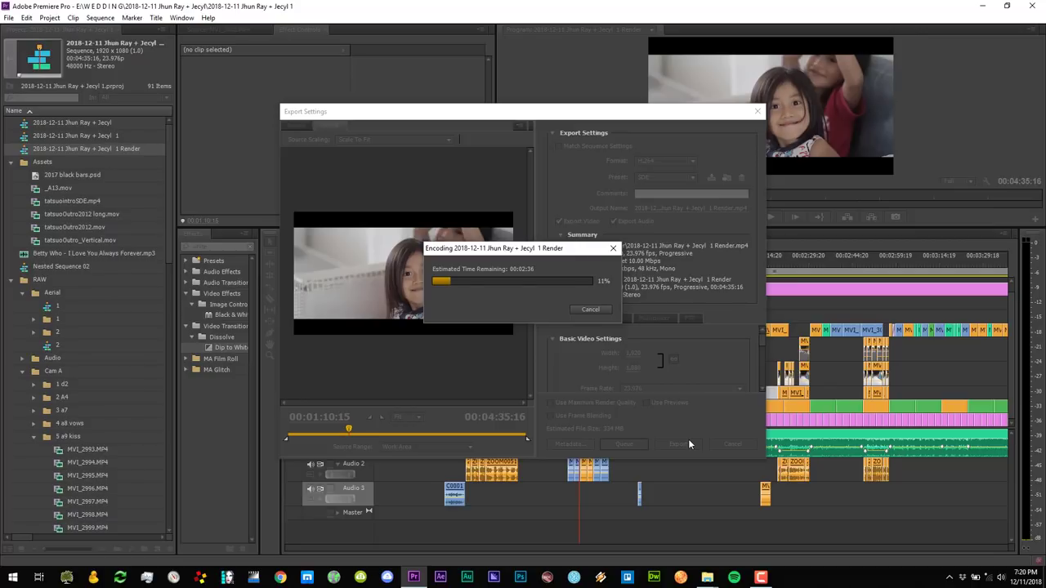
- Switch to File Explorer, open the wedding project's Render folder to check the output files and return to Premiere Pro
{"action": "mouse_move", "coordinate": [710, 576]}
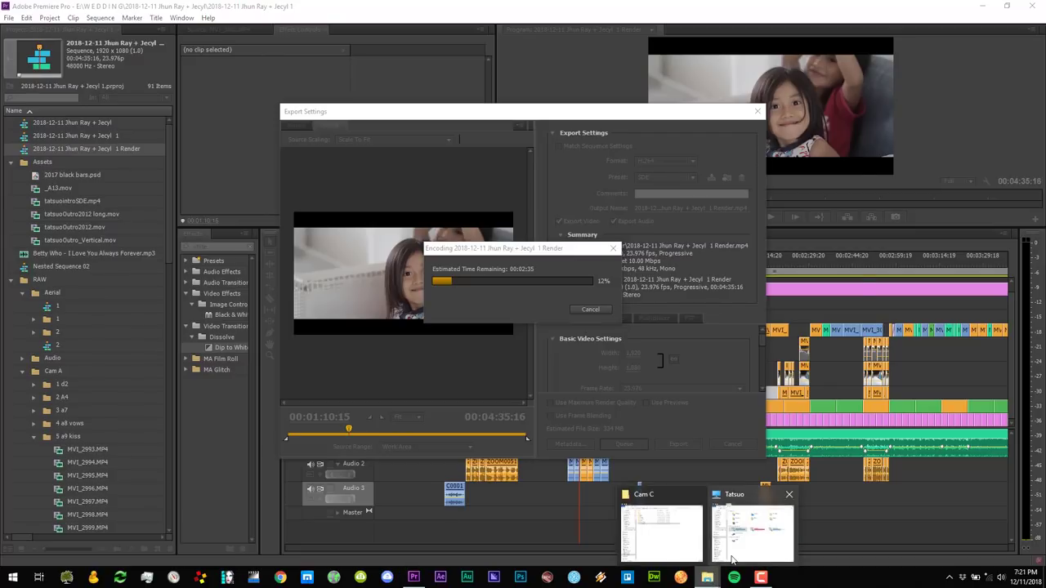
{"action": "left_click", "coordinate": [689, 531]}
{"action": "left_click", "coordinate": [577, 88]}
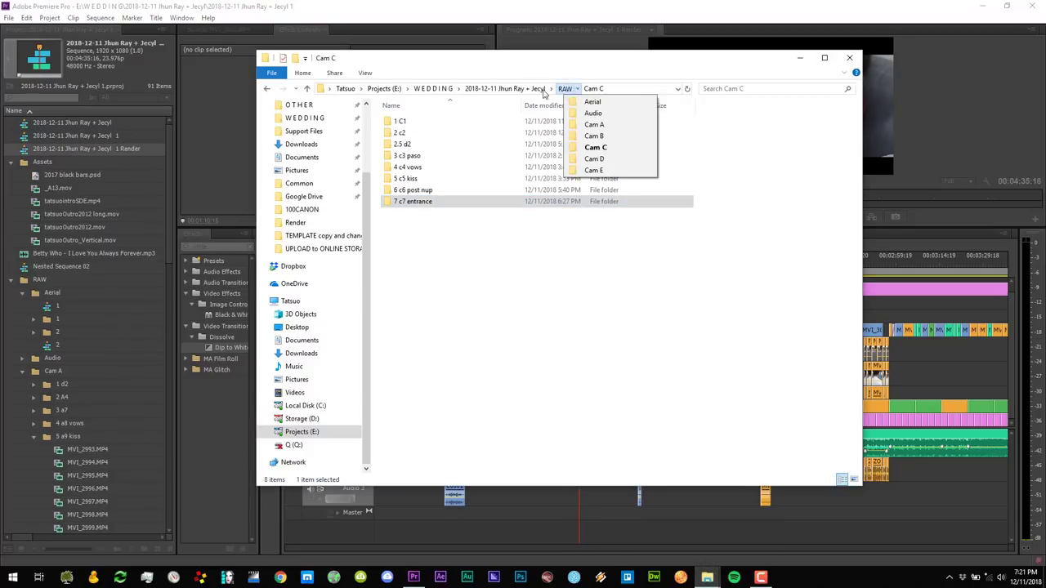
{"action": "left_click", "coordinate": [542, 90]}
{"action": "double_click", "coordinate": [445, 167]}
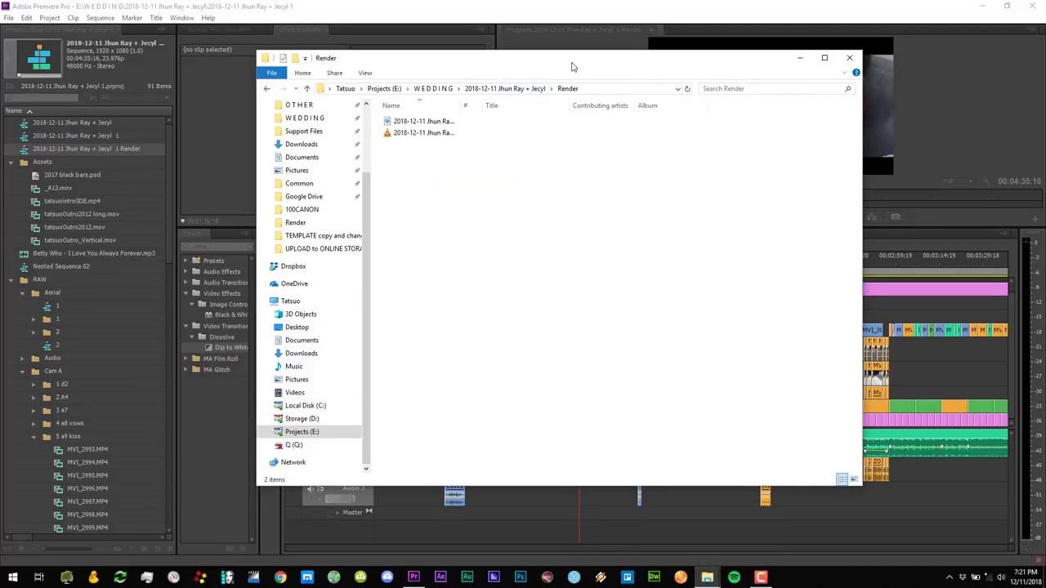
{"action": "left_click_drag", "start_coordinate": [608, 69], "coordinate": [769, 82]}
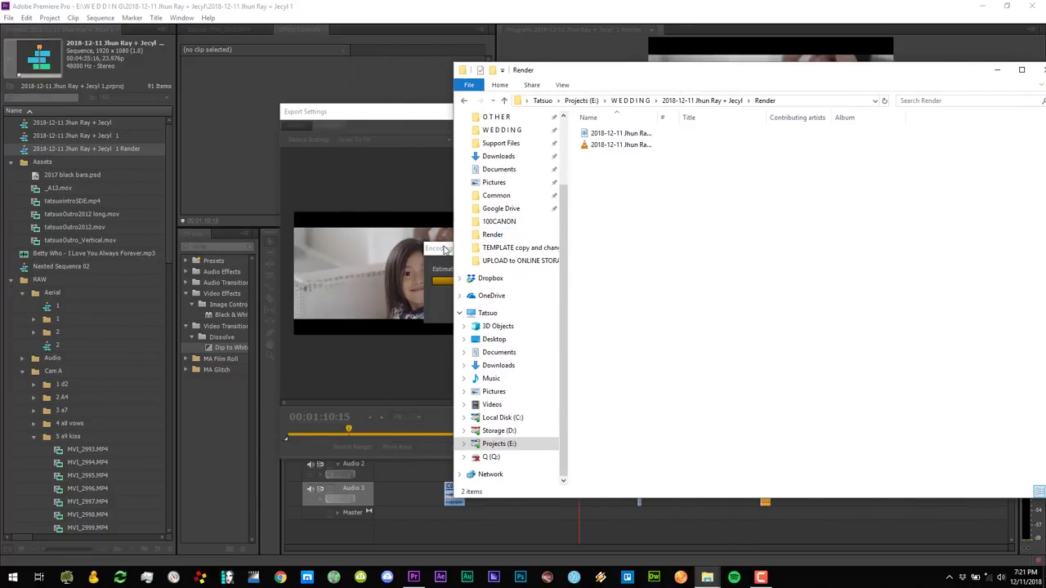
{"action": "left_click", "coordinate": [446, 249]}
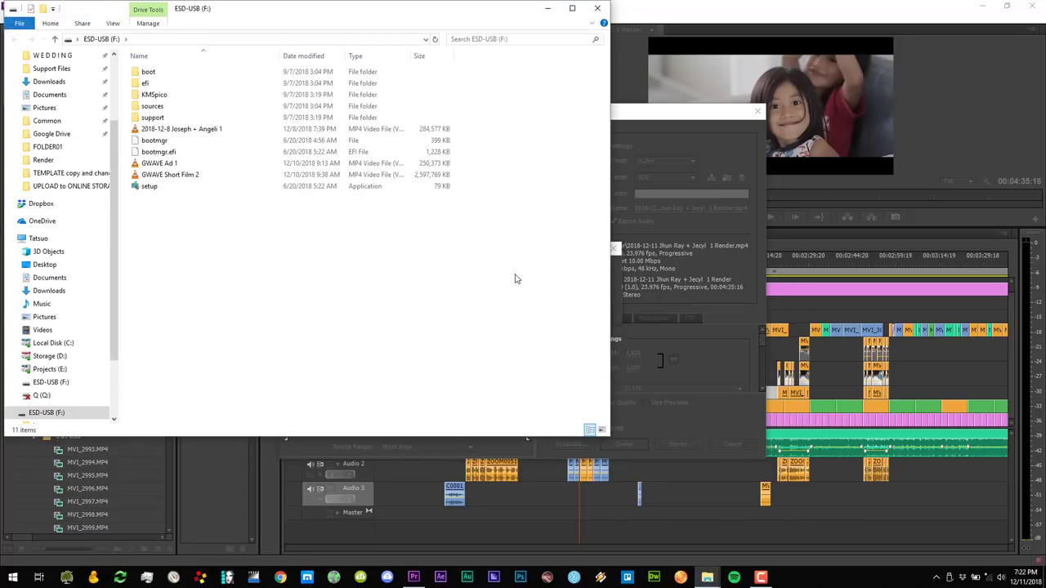
{"action": "left_click", "coordinate": [631, 111]}
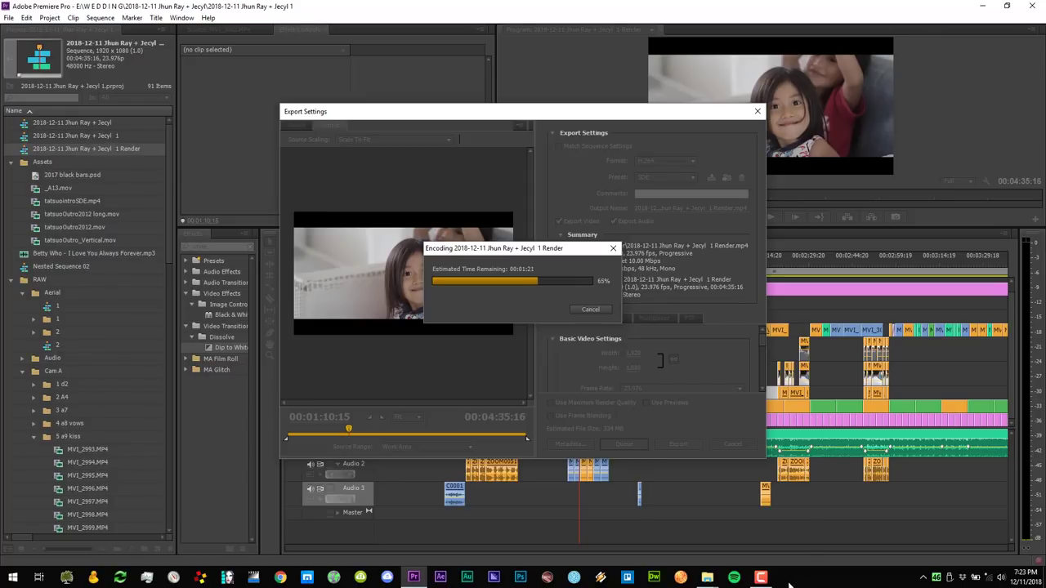
{"action": "left_click", "coordinate": [763, 578]}
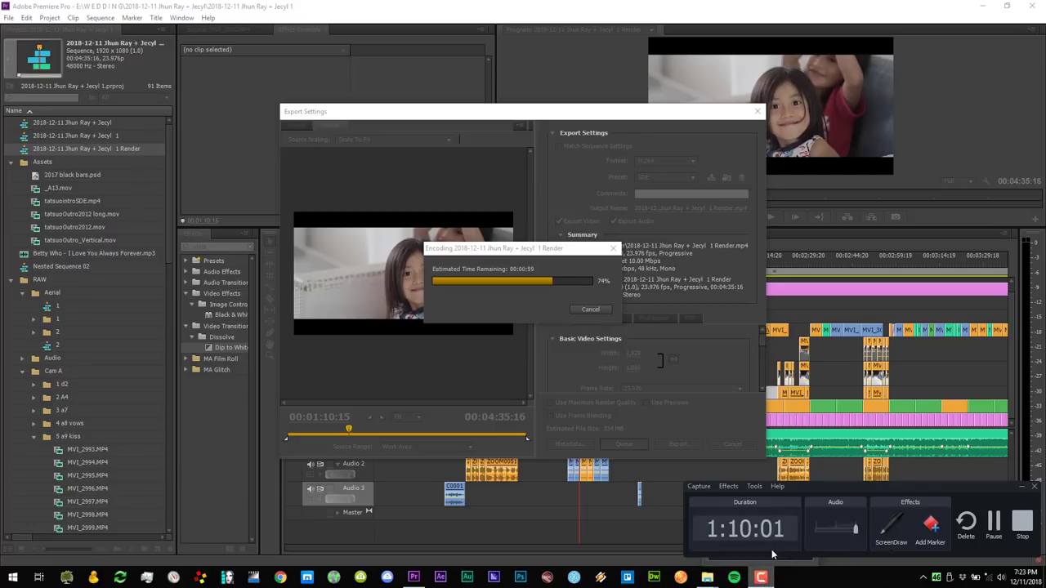
{"action": "left_click", "coordinate": [763, 578]}
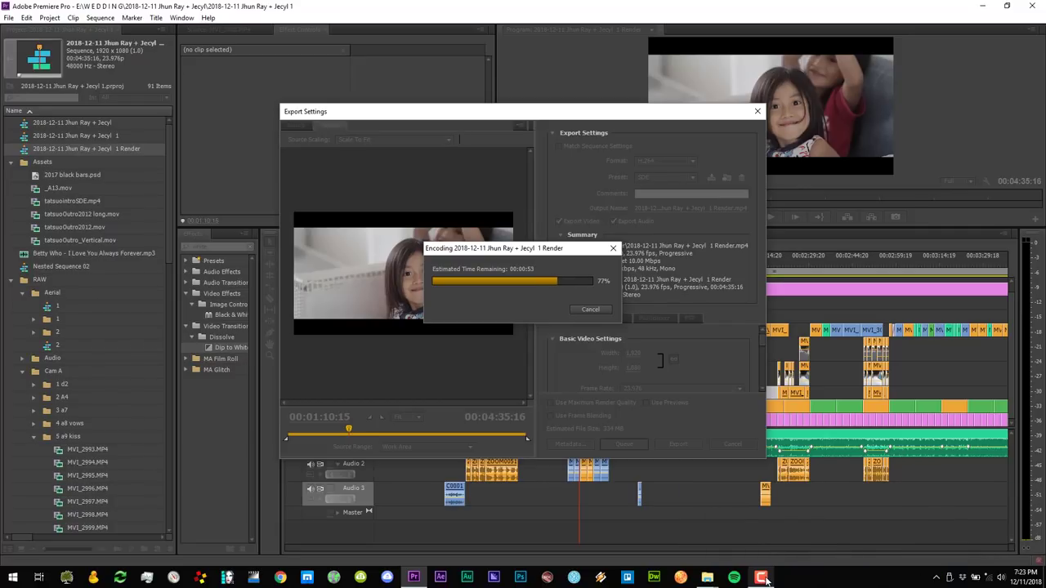
{"action": "left_click", "coordinate": [763, 578]}
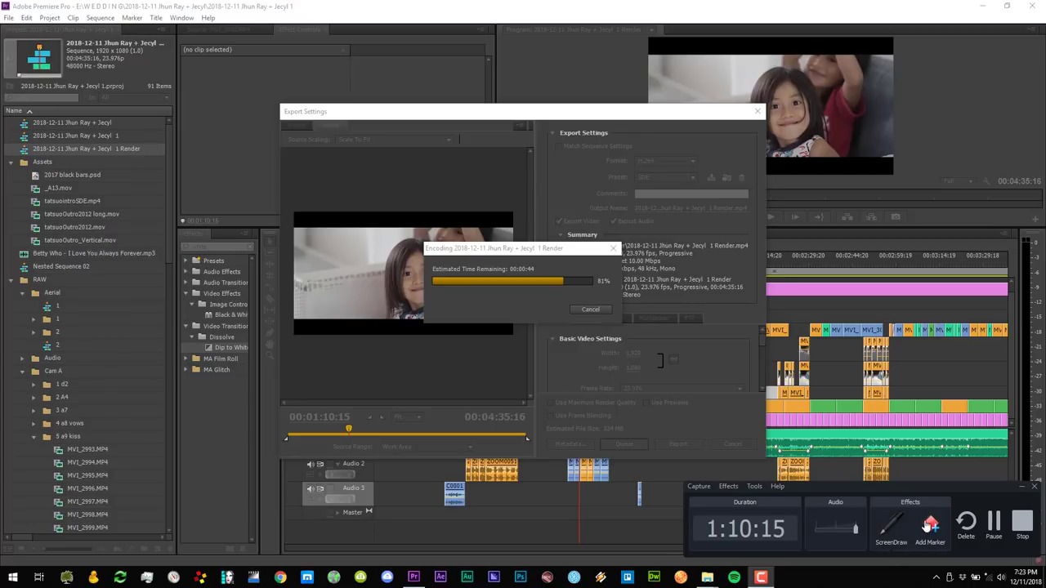
- Switch to File Explorer, copy the exported video from the Render folder to the ESD-USB (F:) drive and return to Premiere Pro
{"action": "left_click", "coordinate": [761, 578]}
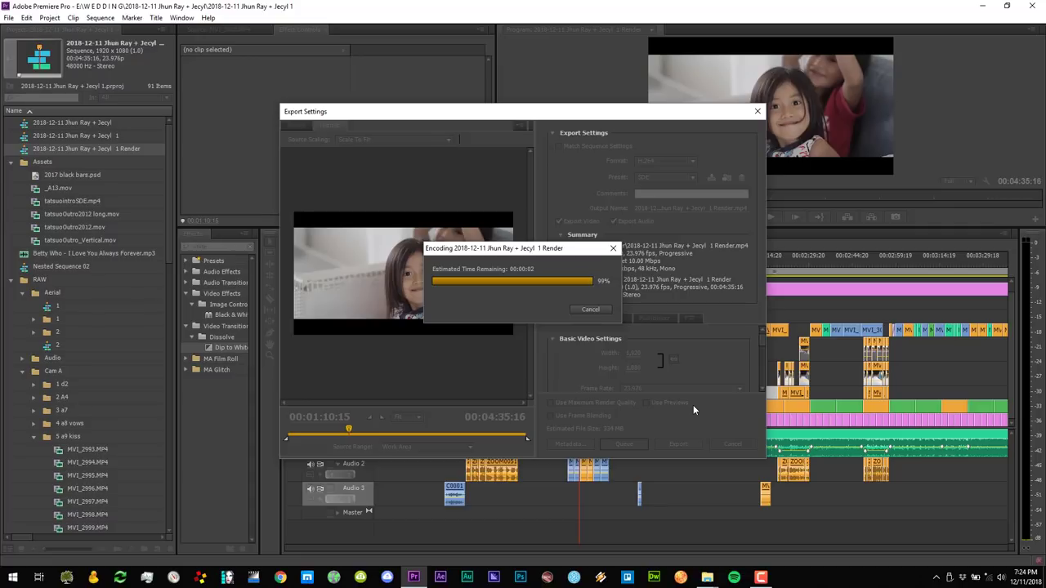
{"action": "left_click", "coordinate": [706, 576]}
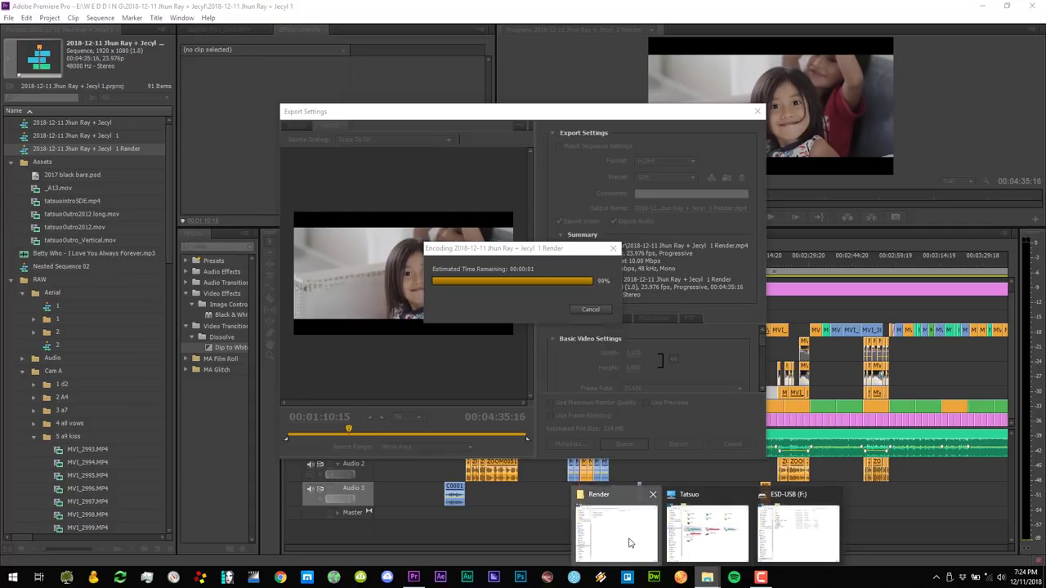
{"action": "left_click", "coordinate": [633, 542]}
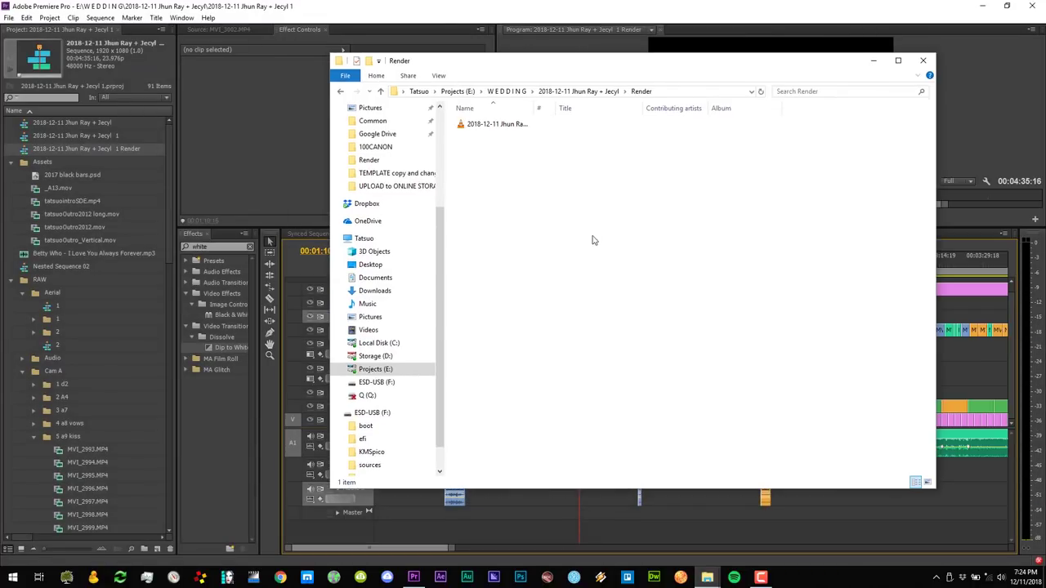
{"action": "left_click", "coordinate": [500, 125]}
{"action": "scroll", "coordinate": [380, 359], "scroll_direction": "down", "scroll_amount": 1}
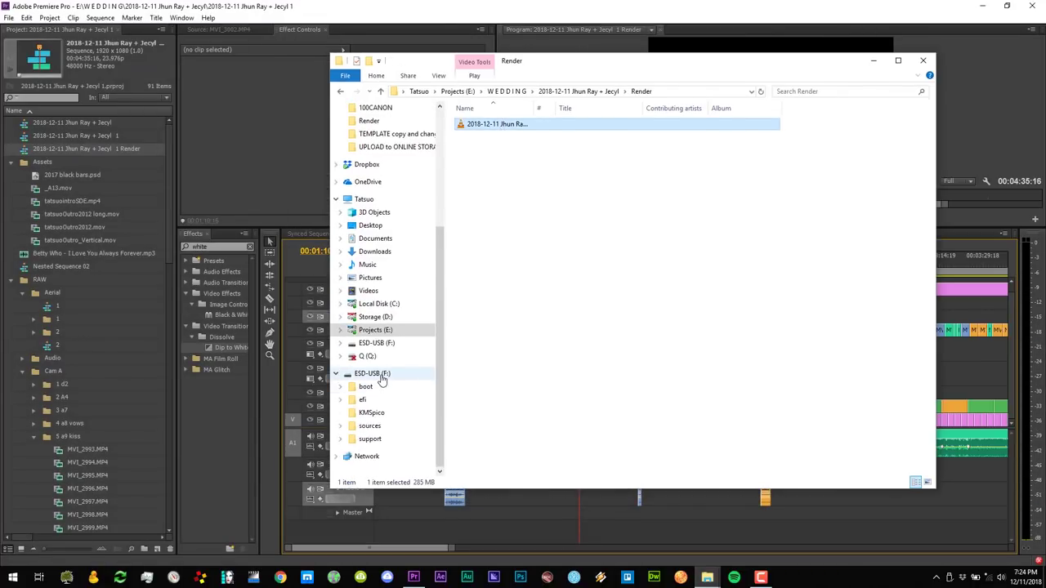
{"action": "left_click", "coordinate": [372, 373]}
{"action": "key", "text": "ctrl+v"}
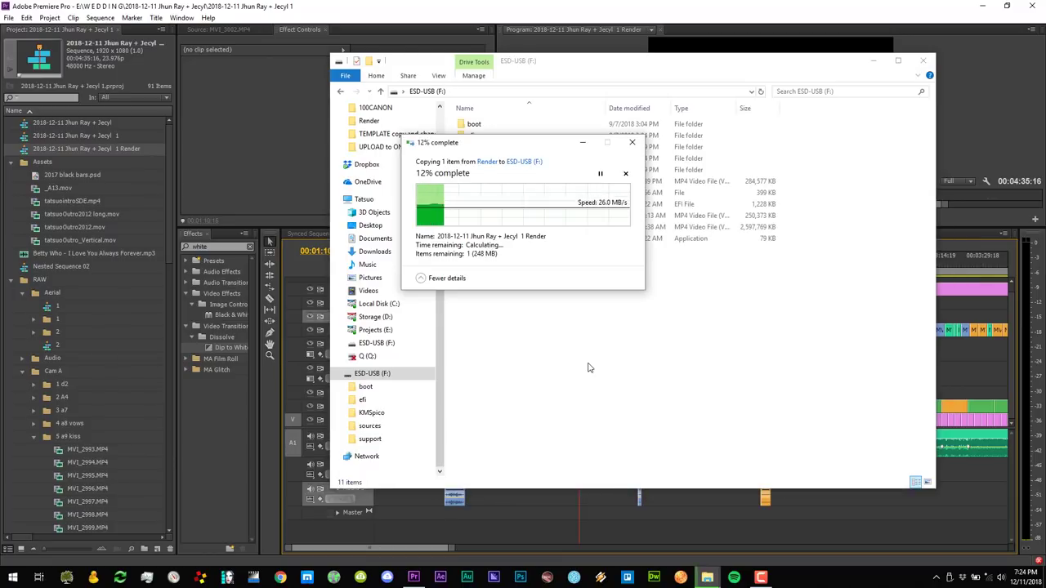
{"action": "left_click", "coordinate": [306, 139]}
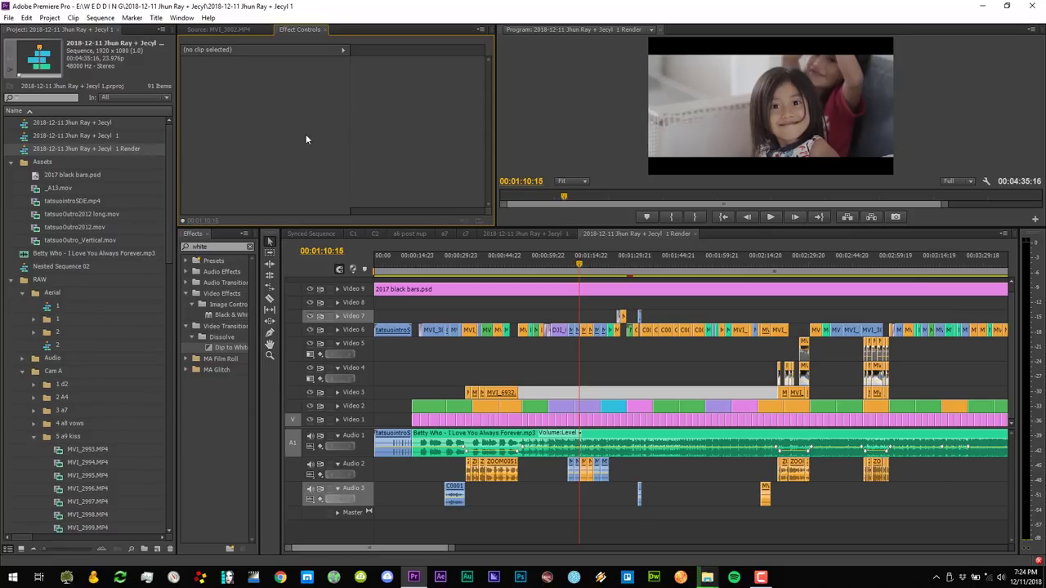
{"action": "left_click", "coordinate": [761, 577]}
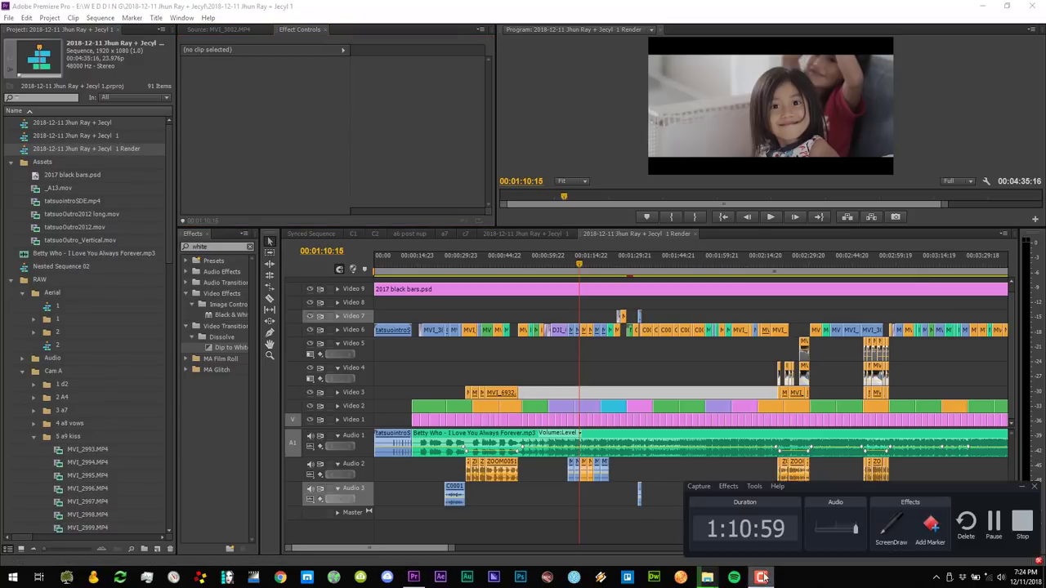